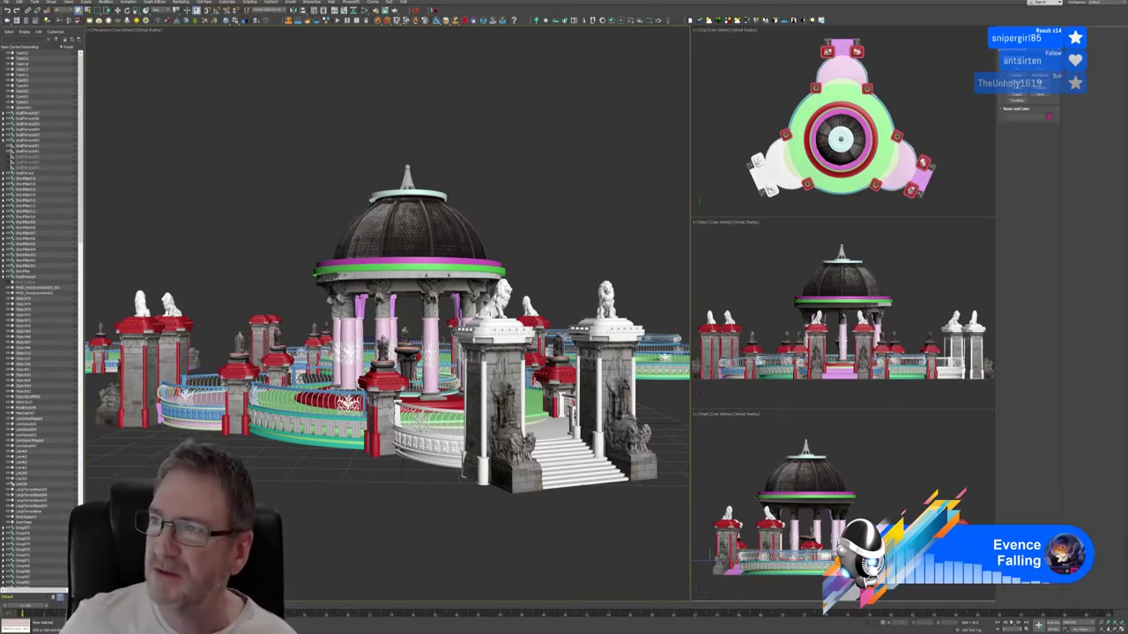
Switch to the web browser, search Google for "eon vue" and open the e-on software website.
{"action": "left_click_drag", "start_coordinate": [1127, 118], "coordinate": [564, 1]}
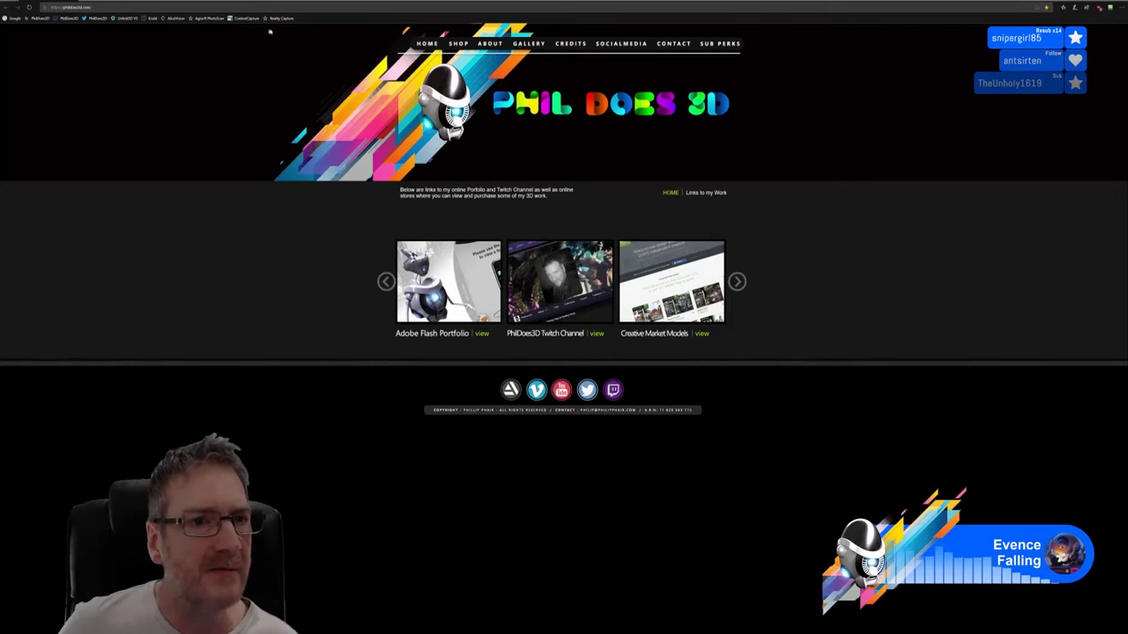
{"action": "left_click", "coordinate": [14, 19]}
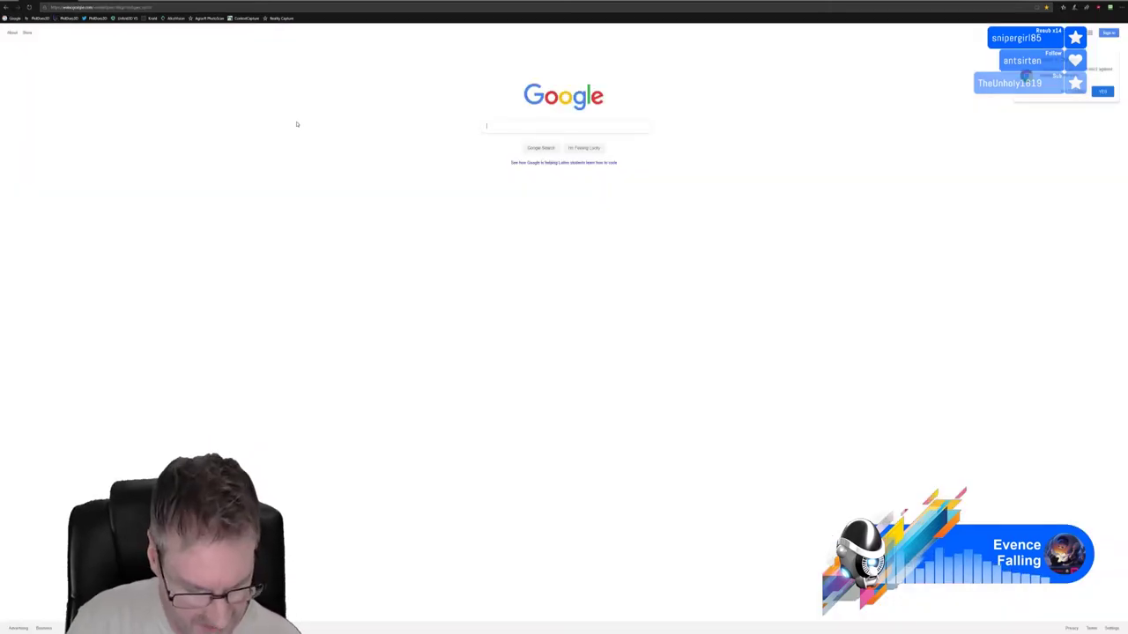
{"action": "type", "text": "eon vue"}
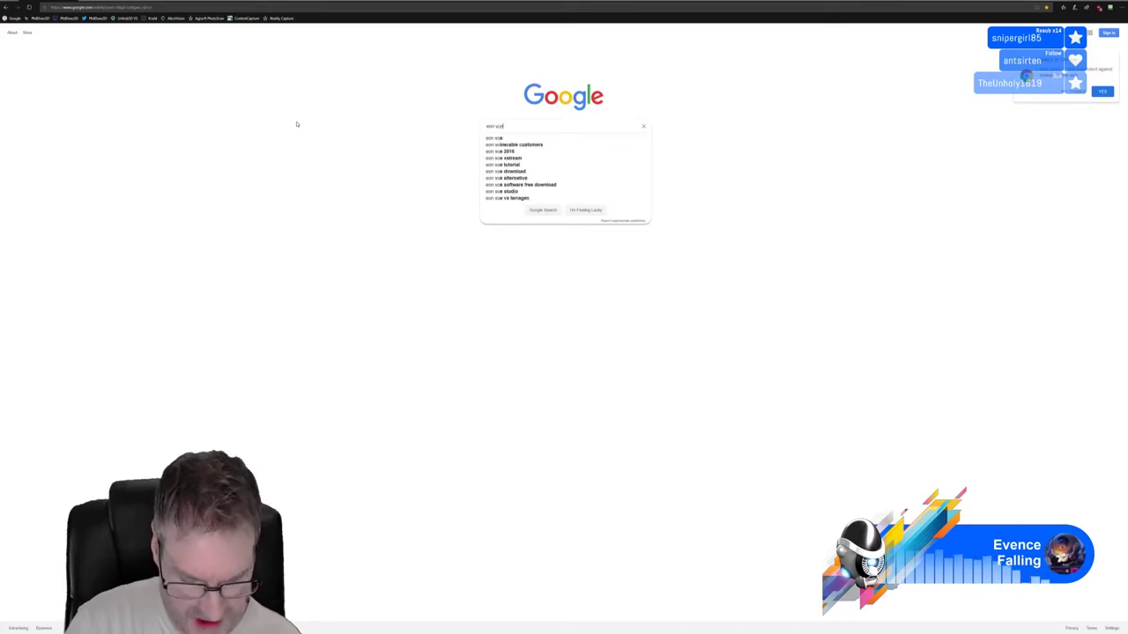
{"action": "key", "text": "Return"}
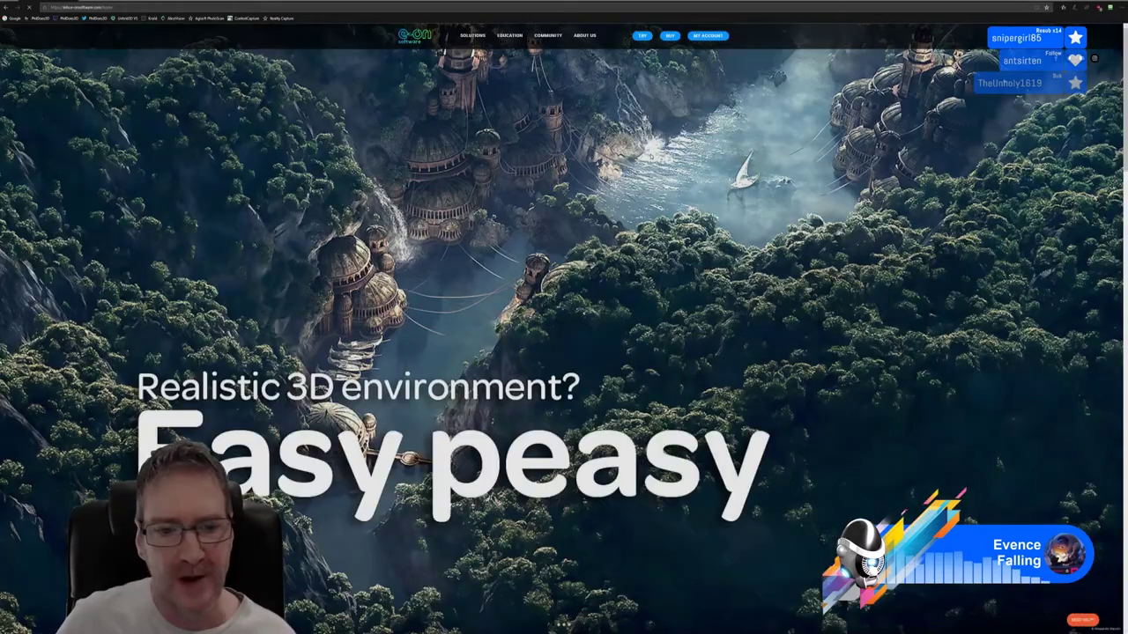
Look over the e-on software home page, including news and partners, and open the Creator solution page.
{"action": "scroll", "coordinate": [675, 250], "scroll_direction": "down", "scroll_amount": 5}
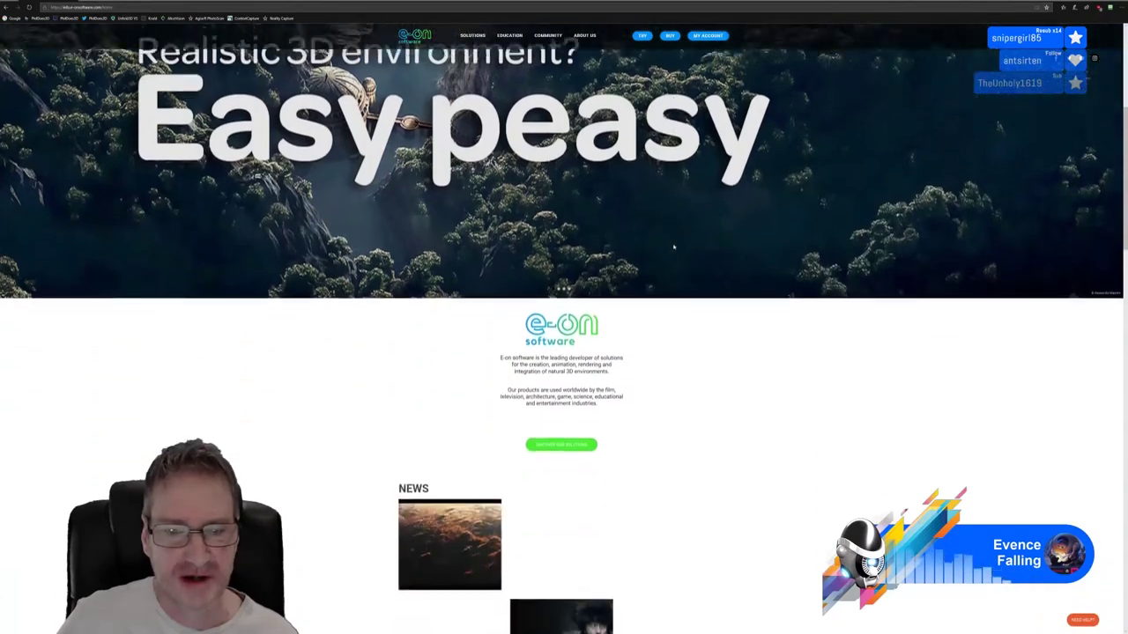
{"action": "scroll", "coordinate": [764, 246], "scroll_direction": "down", "scroll_amount": 10}
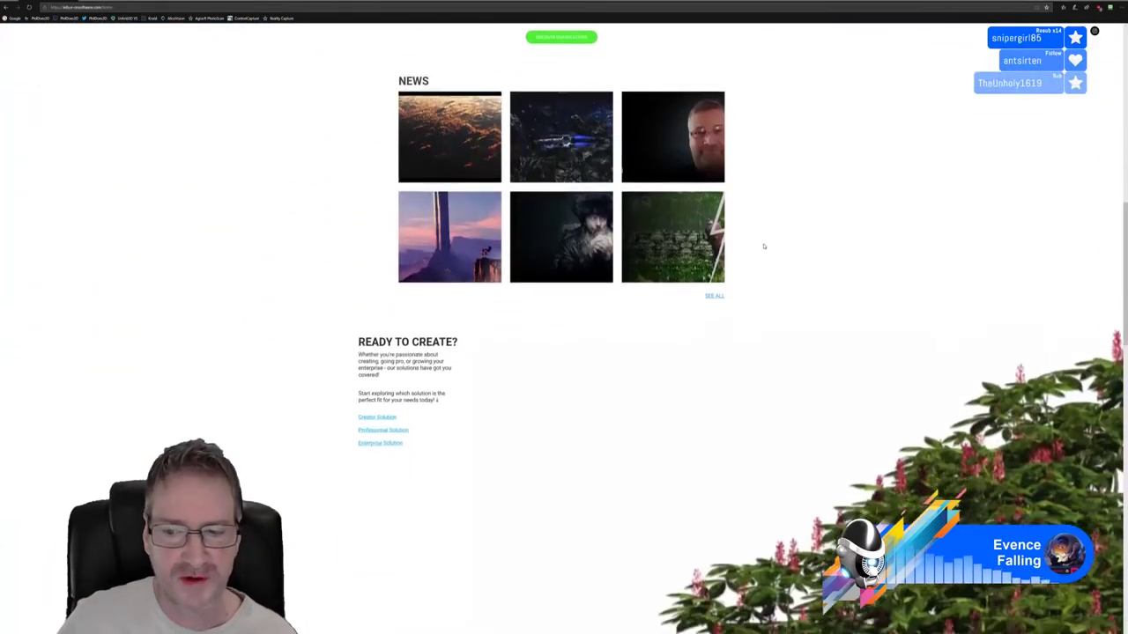
{"action": "scroll", "coordinate": [762, 248], "scroll_direction": "down", "scroll_amount": 6}
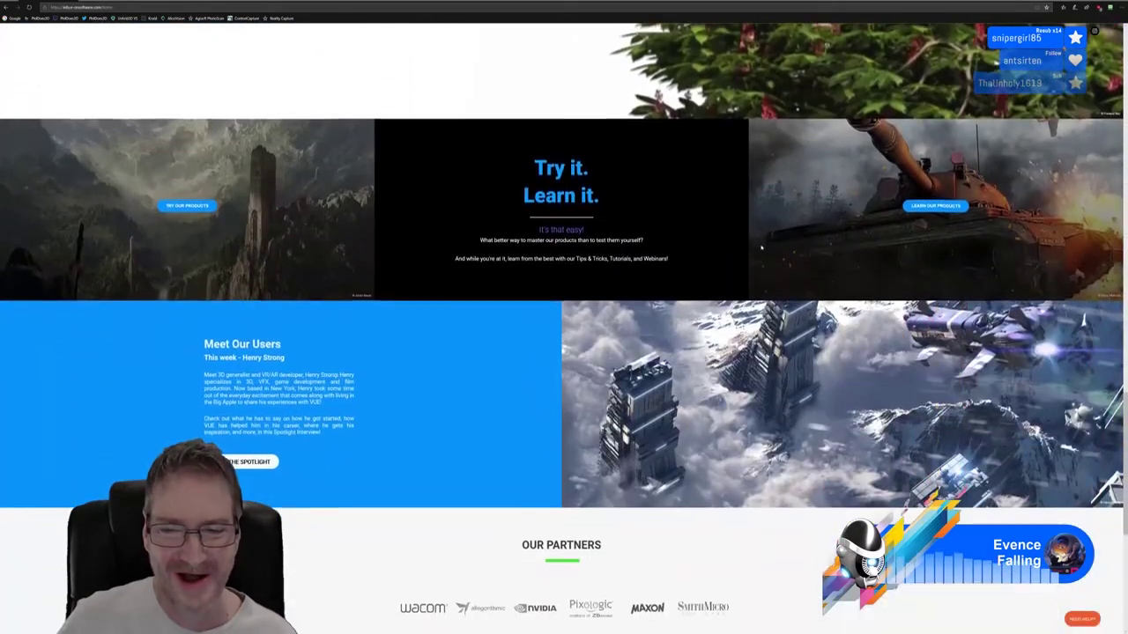
{"action": "scroll", "coordinate": [736, 247], "scroll_direction": "up", "scroll_amount": 20}
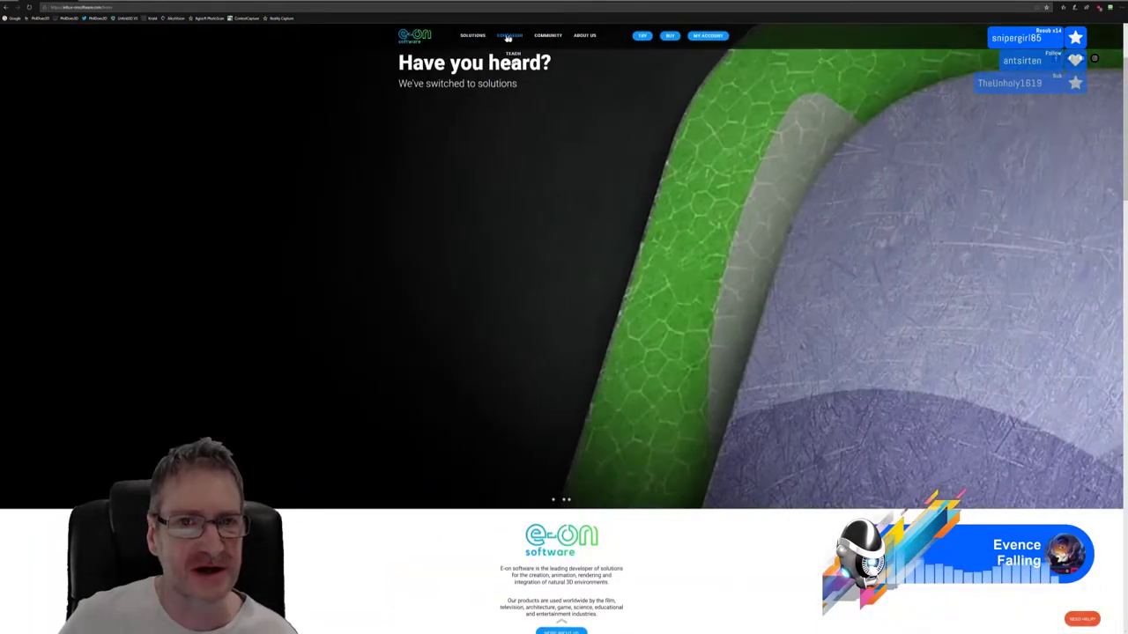
{"action": "mouse_move", "coordinate": [467, 44]}
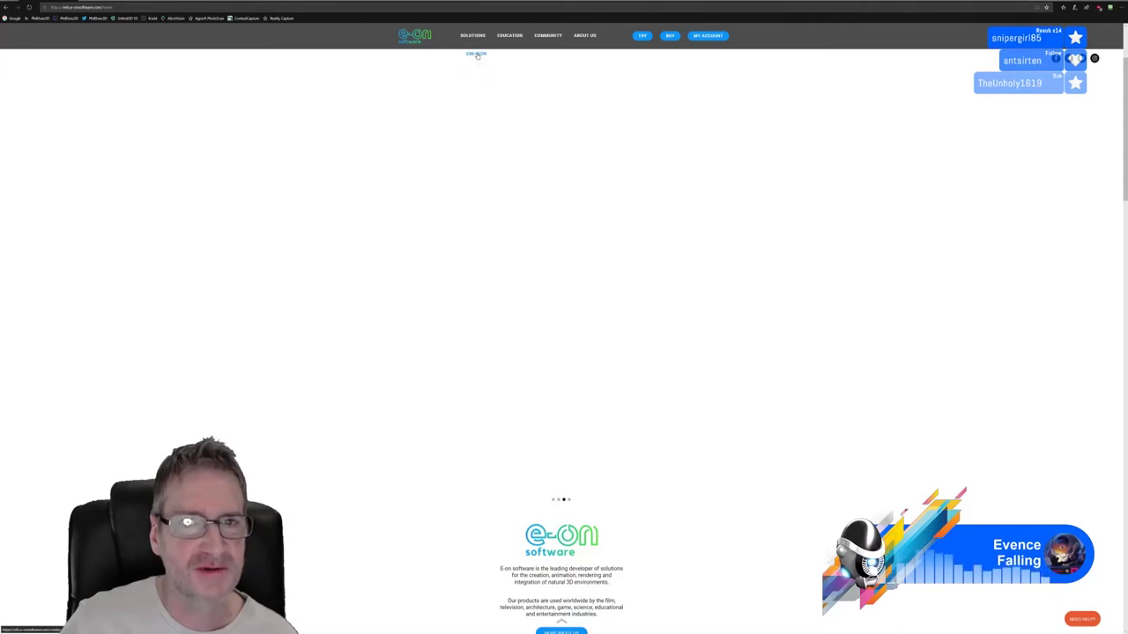
{"action": "left_click", "coordinate": [477, 56]}
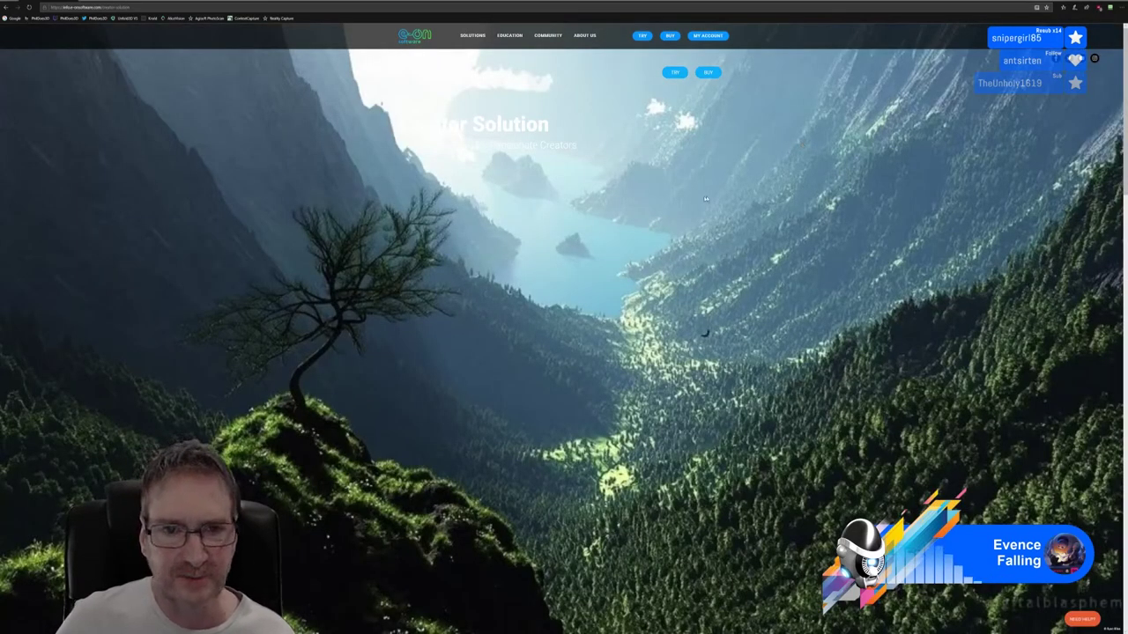
{"action": "mouse_move", "coordinate": [475, 39]}
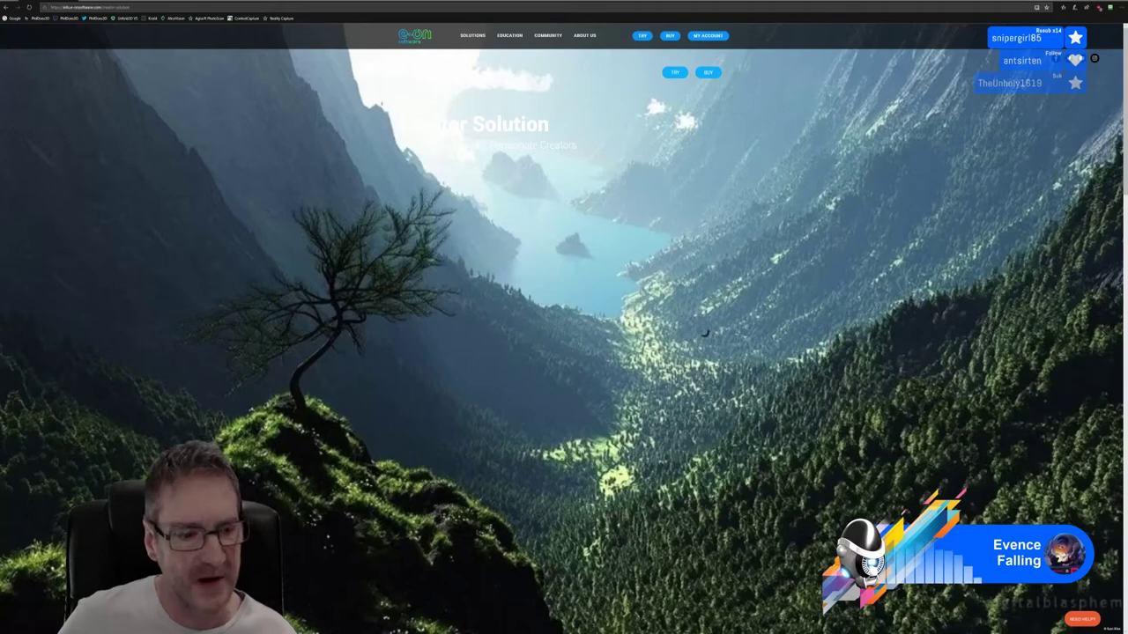
{"action": "key", "text": "super"}
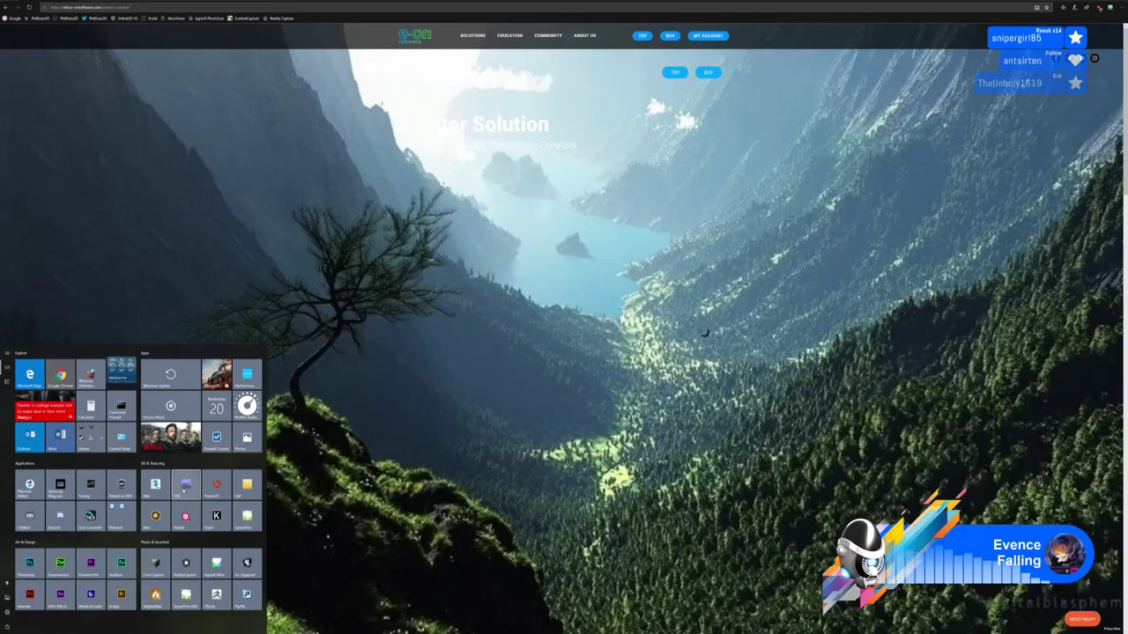
{"action": "left_click", "coordinate": [183, 490]}
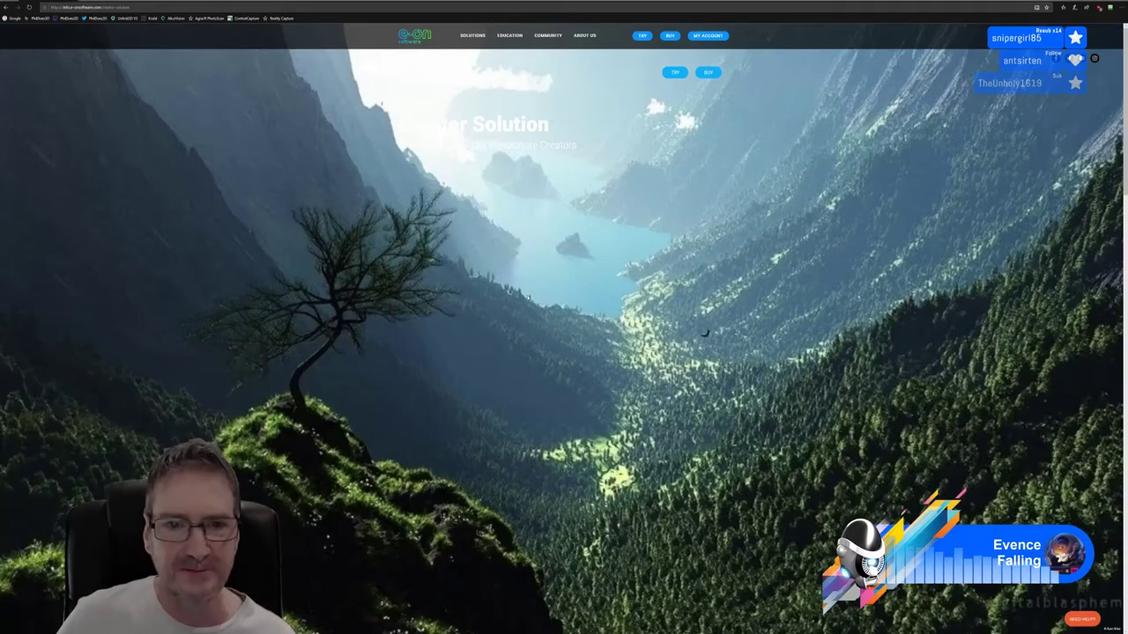
Examine the Creator Solution page down to the Creator, Professional and Enterprise plan prices, and return to its beginning.
{"action": "scroll", "coordinate": [531, 300], "scroll_direction": "down", "scroll_amount": 15}
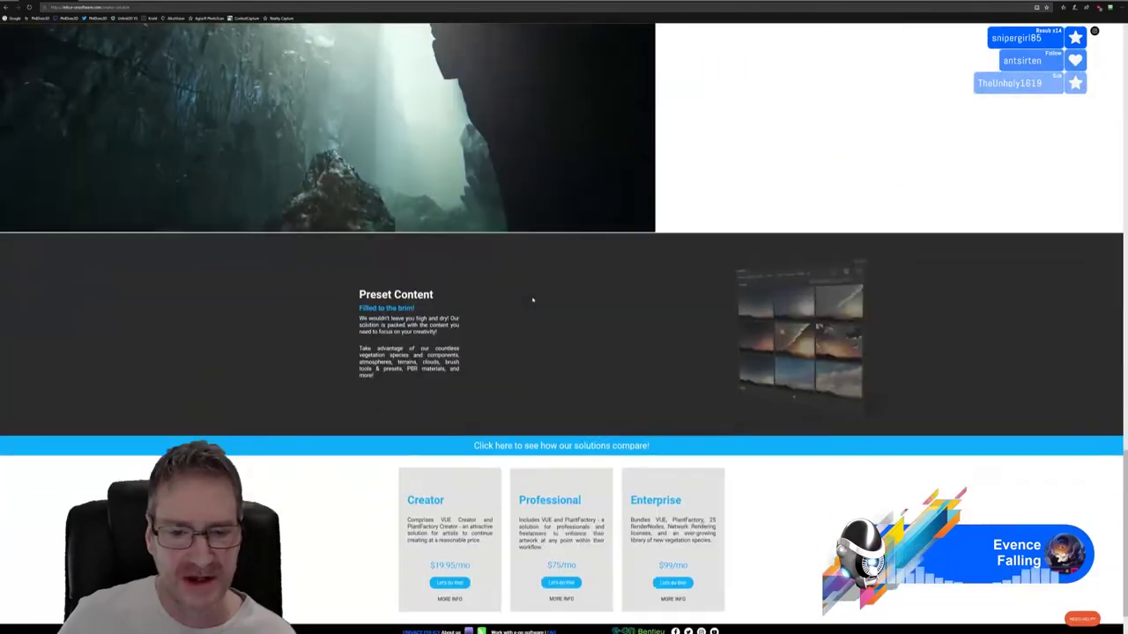
{"action": "scroll", "coordinate": [532, 301], "scroll_direction": "down", "scroll_amount": 1}
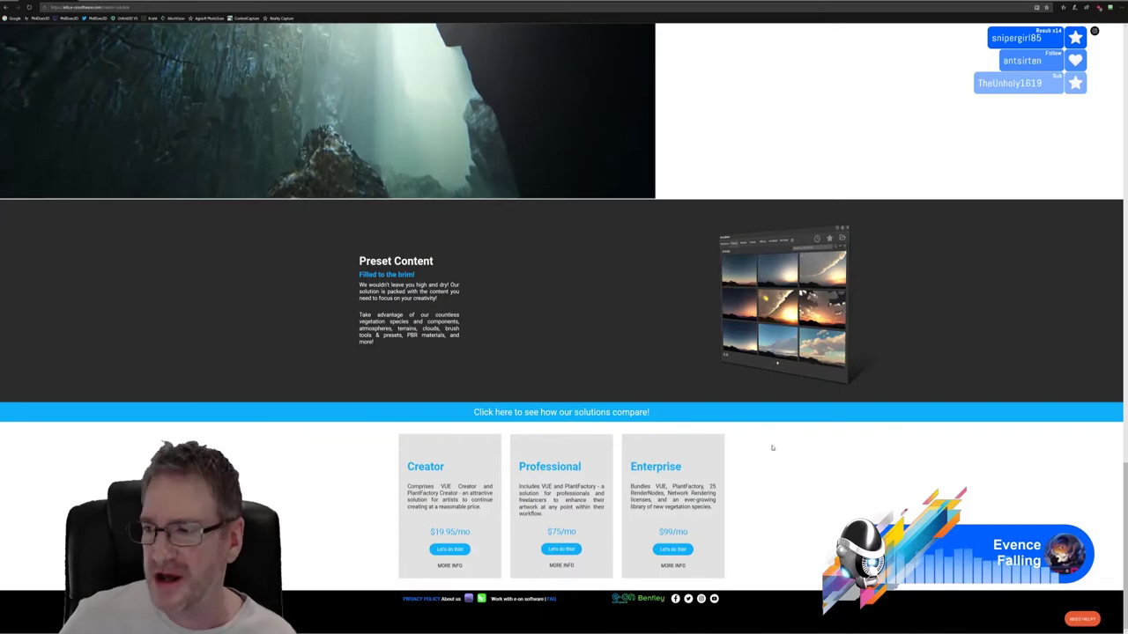
{"action": "scroll", "coordinate": [772, 447], "scroll_direction": "up", "scroll_amount": 5}
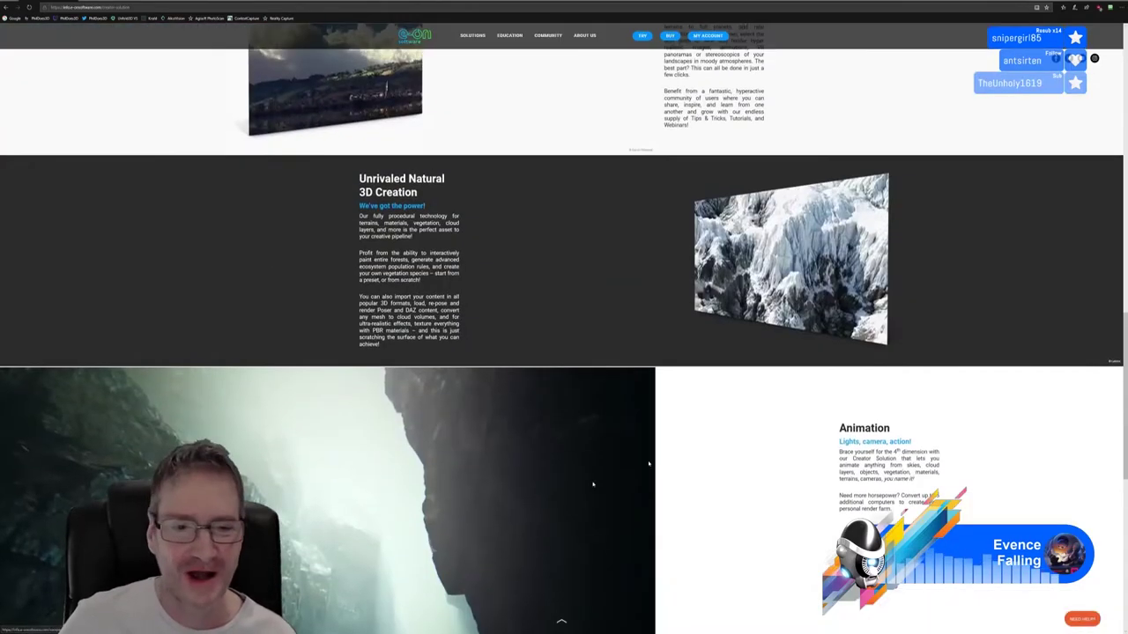
{"action": "scroll", "coordinate": [592, 484], "scroll_direction": "down", "scroll_amount": 2}
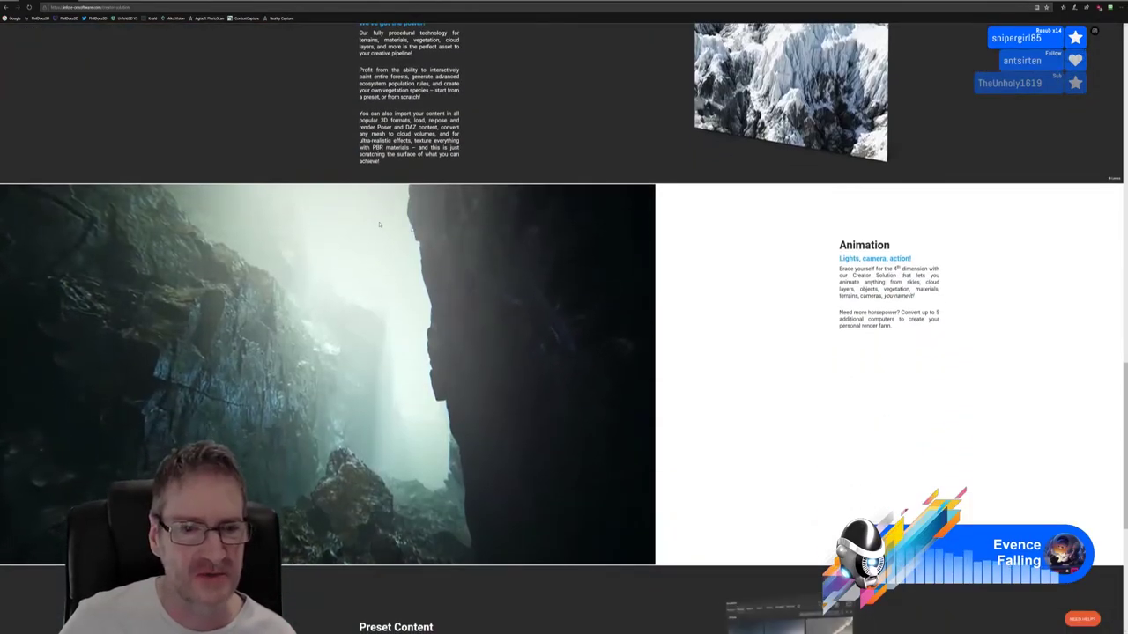
{"action": "scroll", "coordinate": [468, 408], "scroll_direction": "up", "scroll_amount": 6}
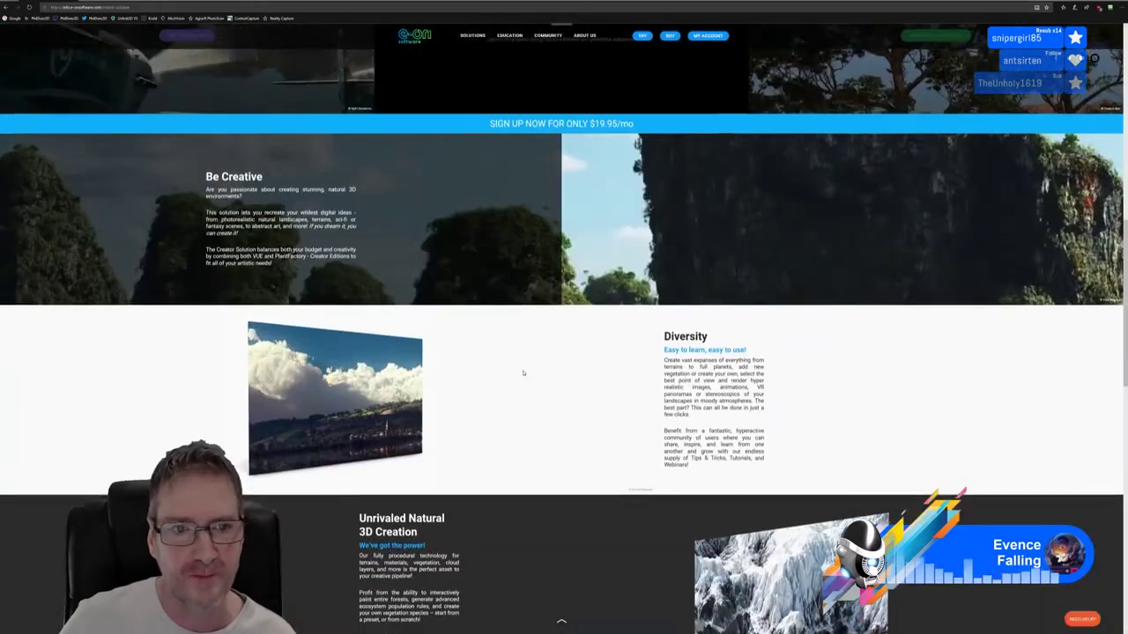
{"action": "scroll", "coordinate": [523, 372], "scroll_direction": "up", "scroll_amount": 5}
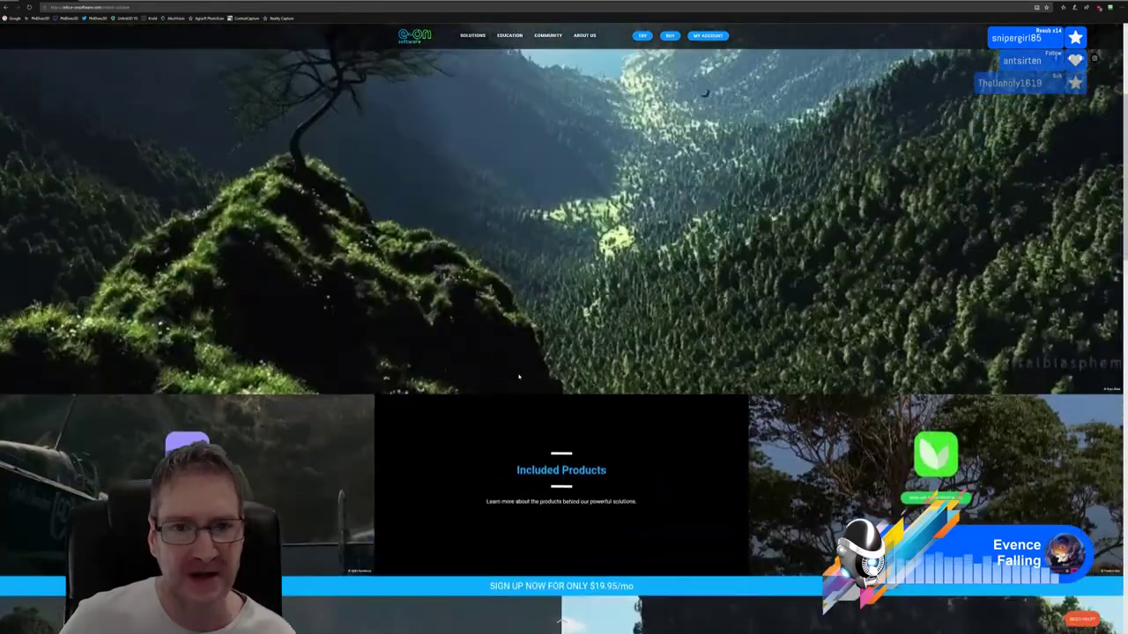
{"action": "scroll", "coordinate": [519, 377], "scroll_direction": "up", "scroll_amount": 3}
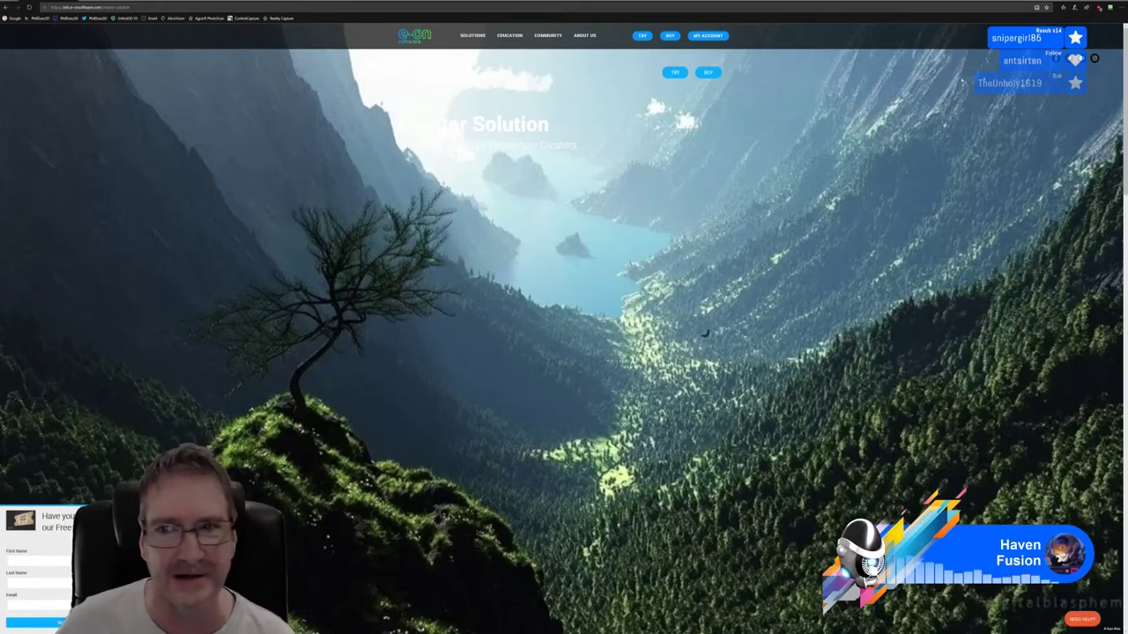
Review the Included Products, Animation and Preset Content sections of the Creator Solution page again.
{"action": "scroll", "coordinate": [726, 359], "scroll_direction": "down", "scroll_amount": 3}
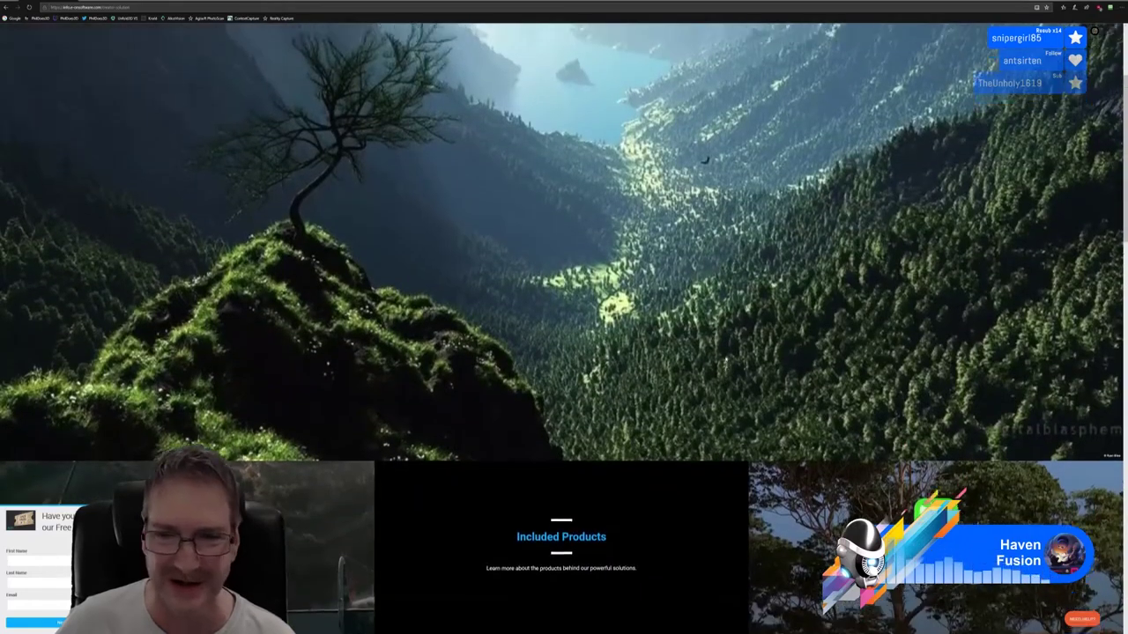
{"action": "scroll", "coordinate": [726, 359], "scroll_direction": "up", "scroll_amount": 3}
{"action": "scroll", "coordinate": [726, 358], "scroll_direction": "down", "scroll_amount": 3}
{"action": "scroll", "coordinate": [726, 358], "scroll_direction": "down", "scroll_amount": 7}
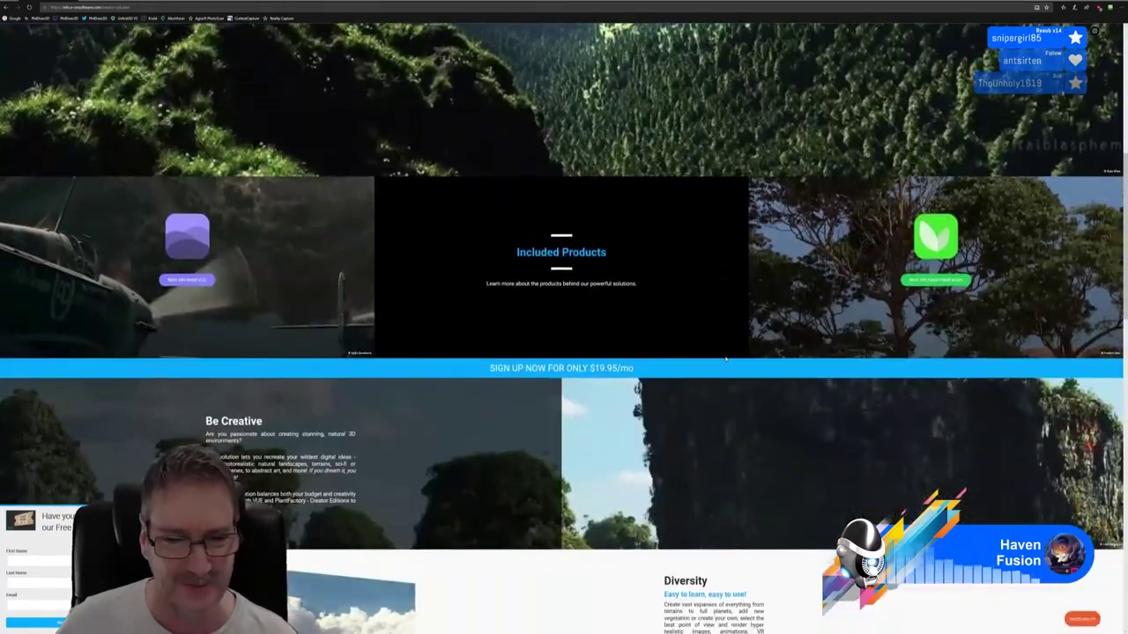
{"action": "scroll", "coordinate": [726, 359], "scroll_direction": "down", "scroll_amount": 8}
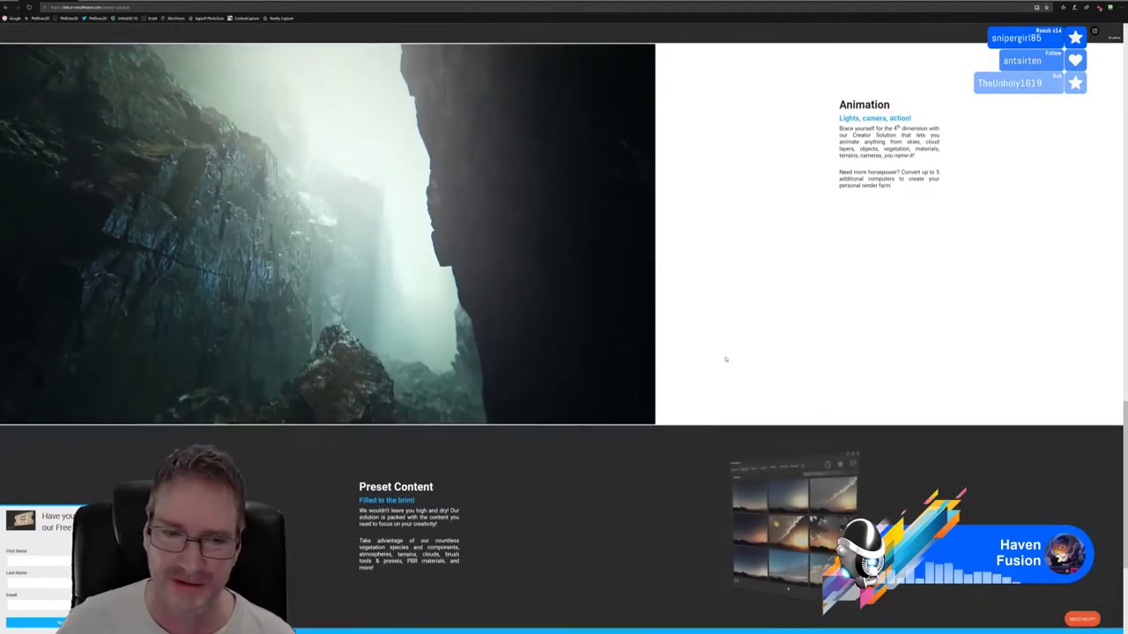
{"action": "scroll", "coordinate": [726, 358], "scroll_direction": "up", "scroll_amount": 15}
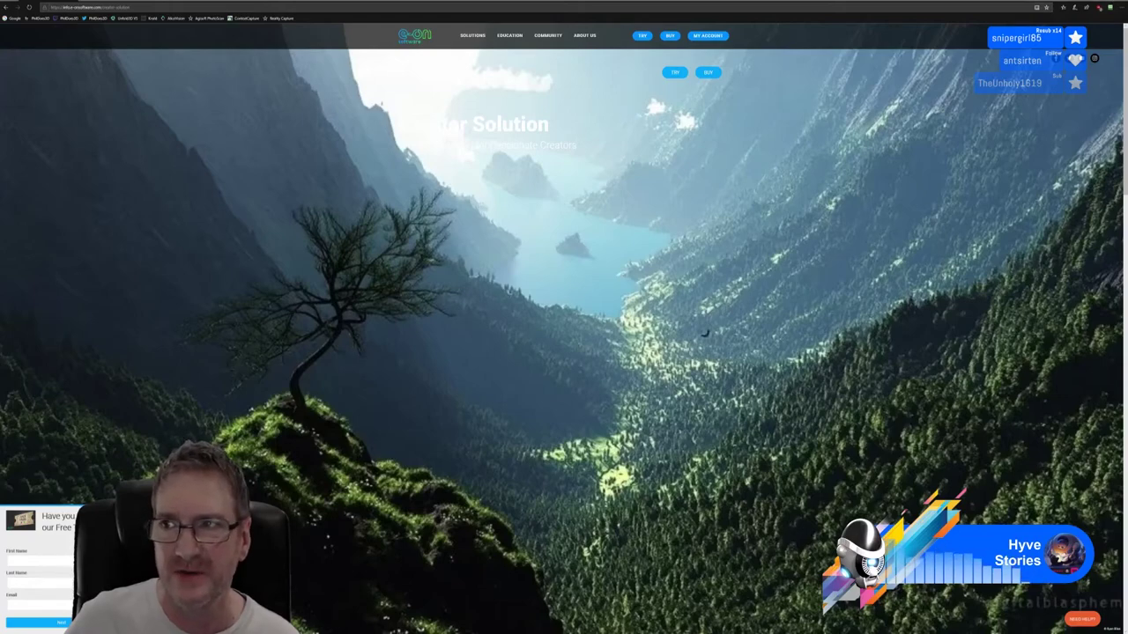
Search Google for "chaos phoenix" in the browser window showing the Phil Does 3D site and open Chaos Group's Phoenix page for 3ds Max.
{"action": "key", "text": "alt+Tab"}
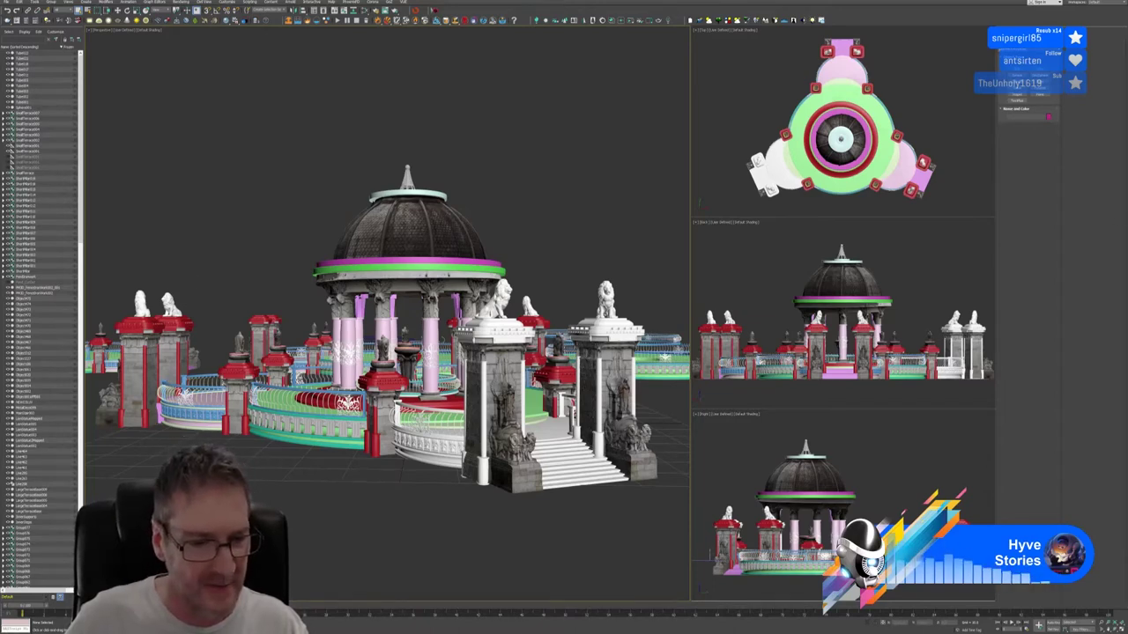
{"action": "key", "text": "alt+Tab"}
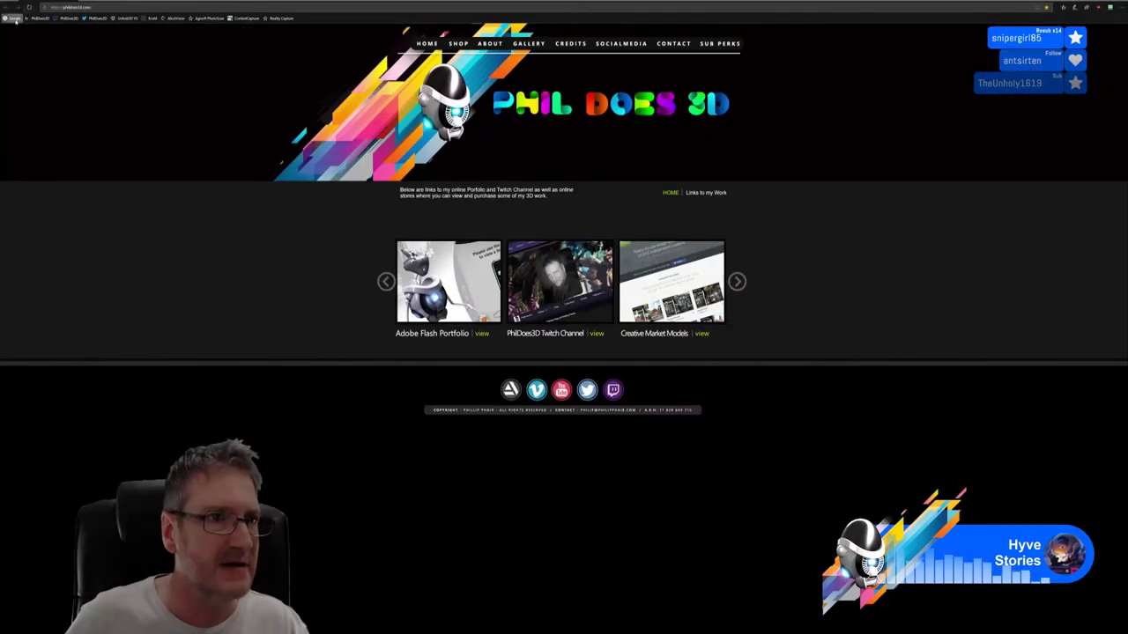
{"action": "left_click", "coordinate": [13, 17]}
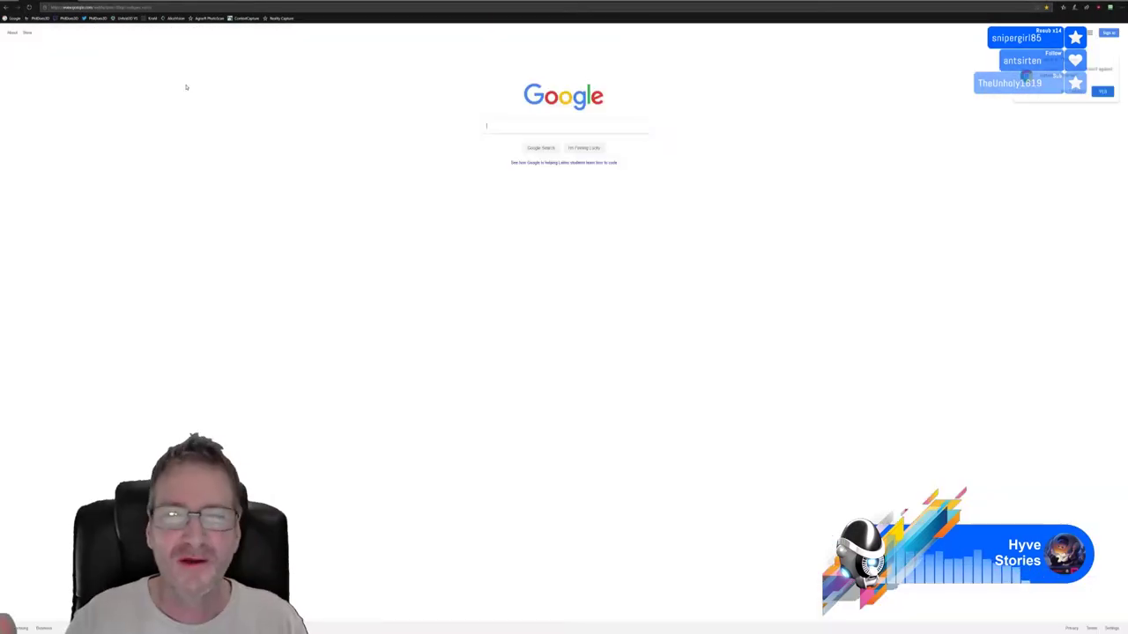
{"action": "type", "text": "chaos"}
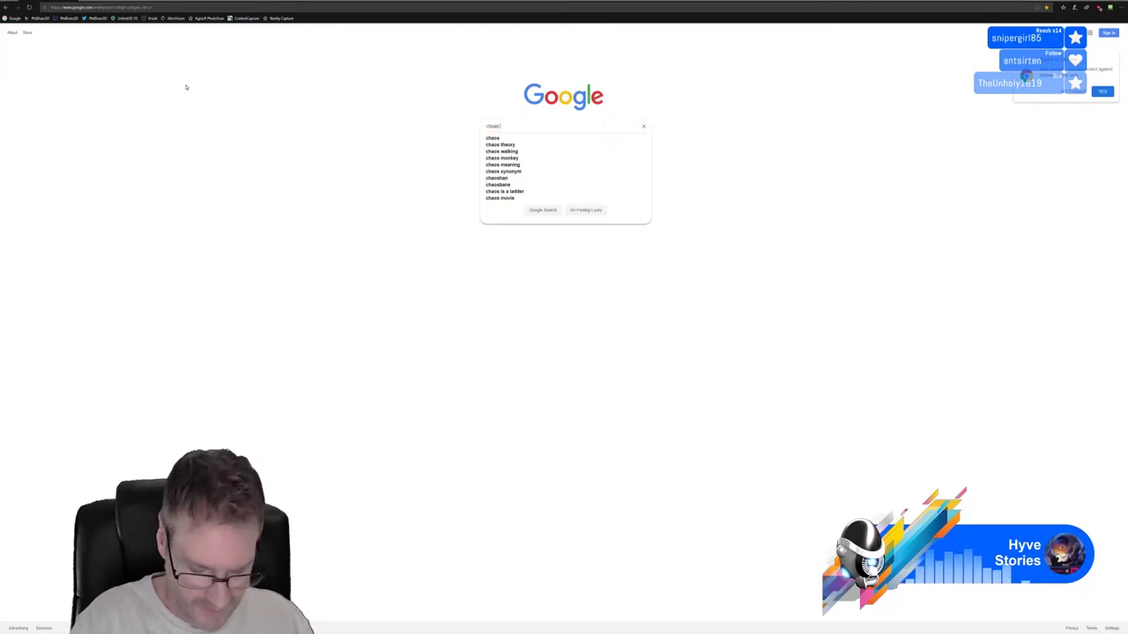
{"action": "type", "text": "phoenix"}
{"action": "key", "text": "Return"}
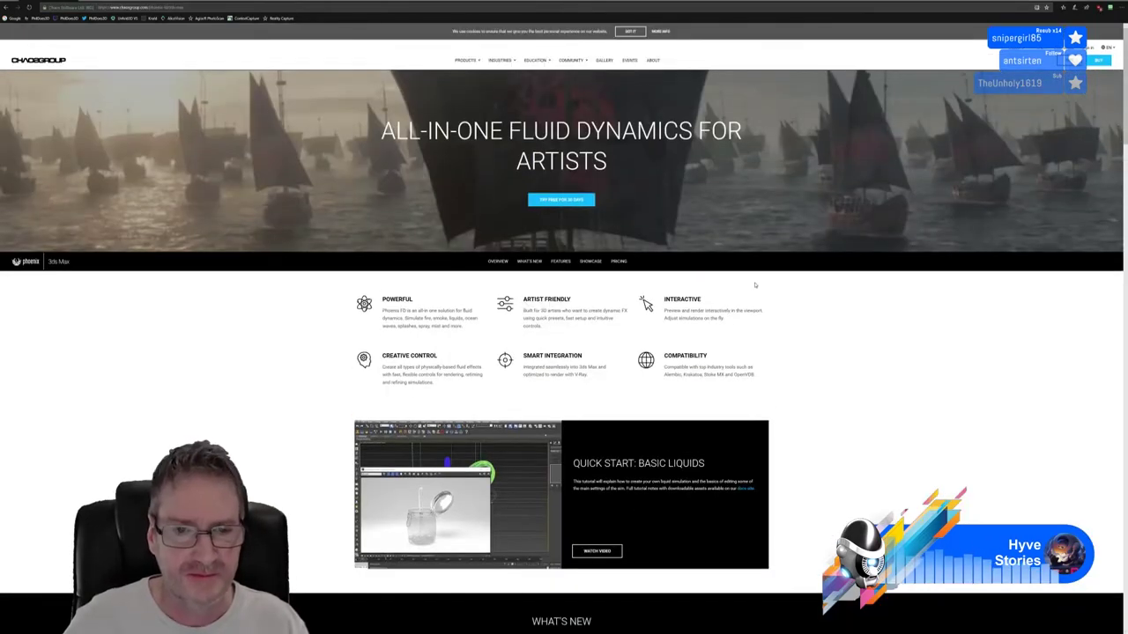
Go to the Showcase section of the Phoenix page and look over its gallery of example renders.
{"action": "left_click", "coordinate": [592, 262]}
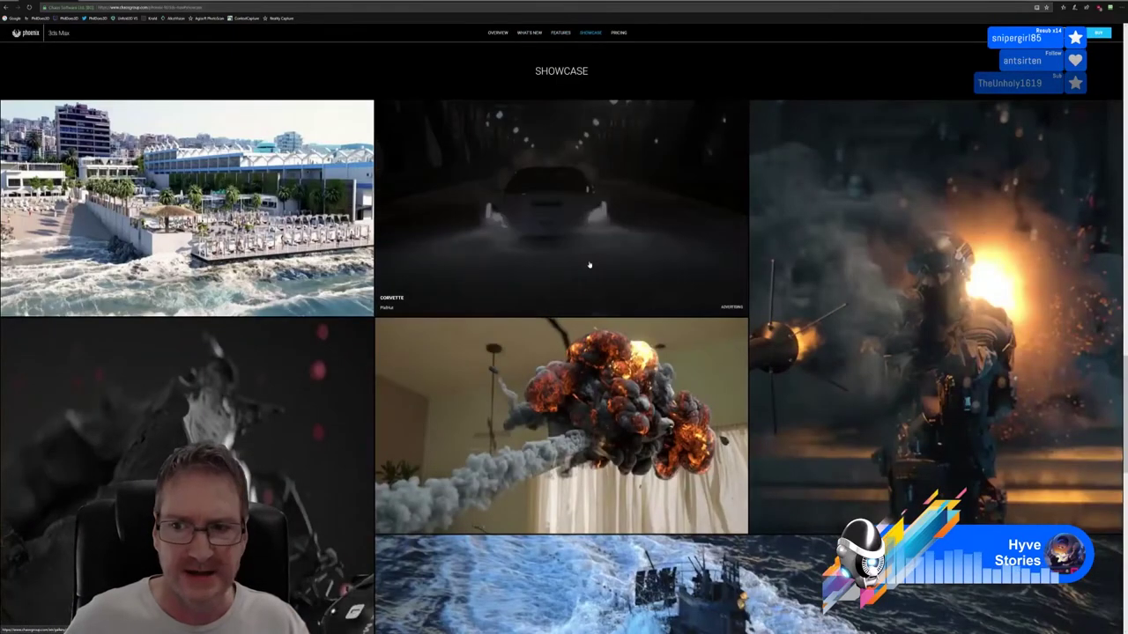
{"action": "scroll", "coordinate": [589, 264], "scroll_direction": "down", "scroll_amount": 2}
{"action": "scroll", "coordinate": [393, 217], "scroll_direction": "up", "scroll_amount": 4}
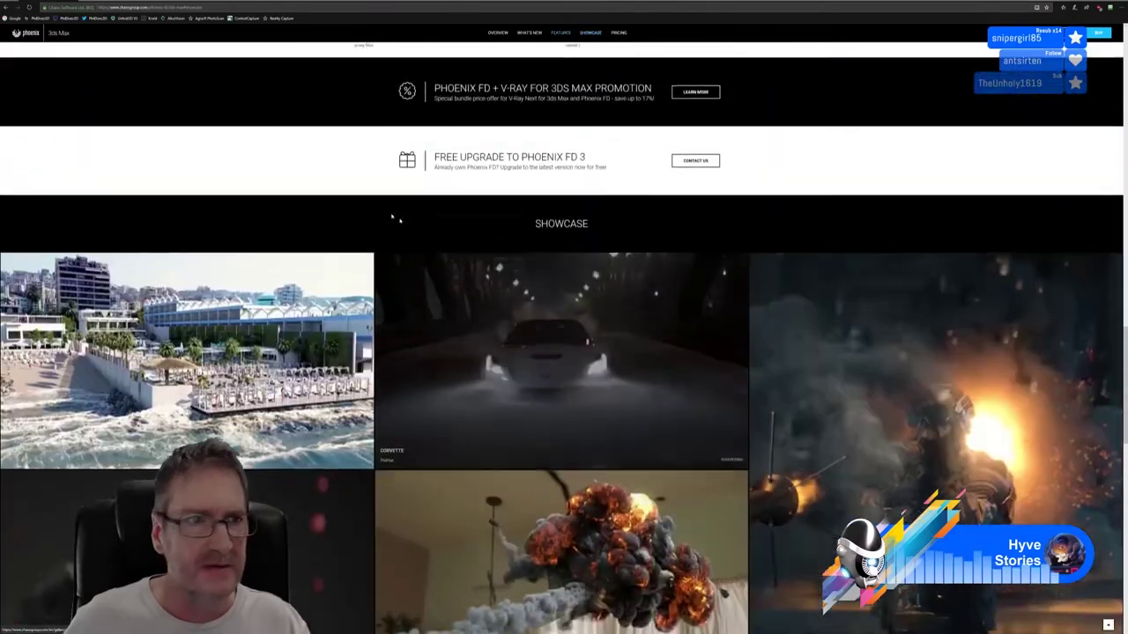
Review the Key Features section on the Phoenix page and return to the page's header.
{"action": "scroll", "coordinate": [393, 218], "scroll_direction": "up", "scroll_amount": 10}
{"action": "scroll", "coordinate": [393, 217], "scroll_direction": "down", "scroll_amount": 4}
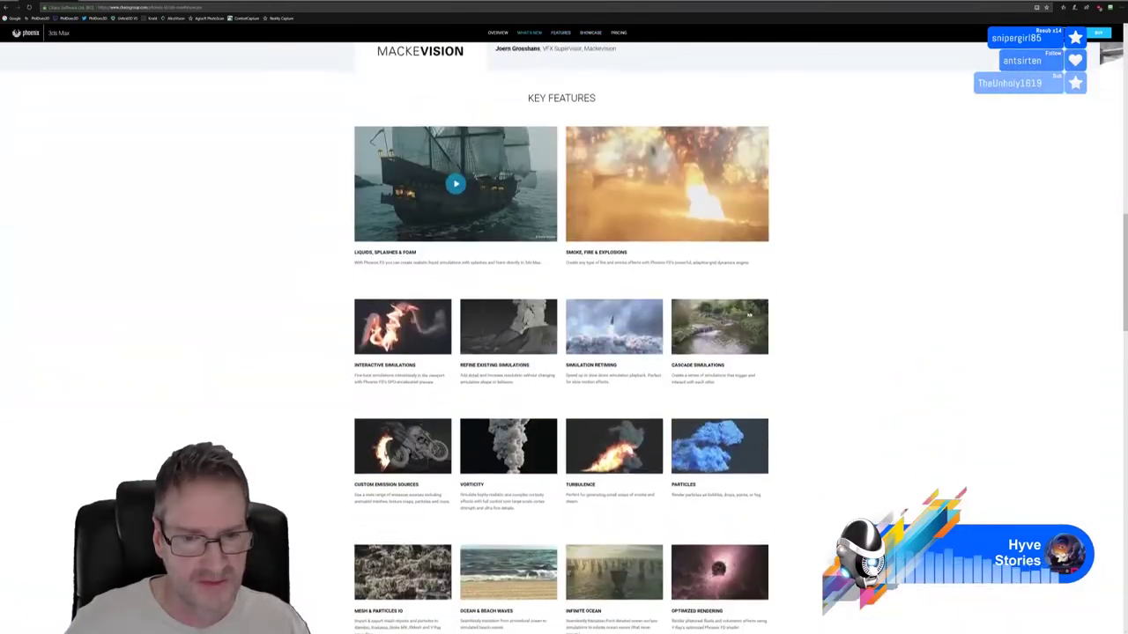
{"action": "scroll", "coordinate": [826, 314], "scroll_direction": "down", "scroll_amount": 2}
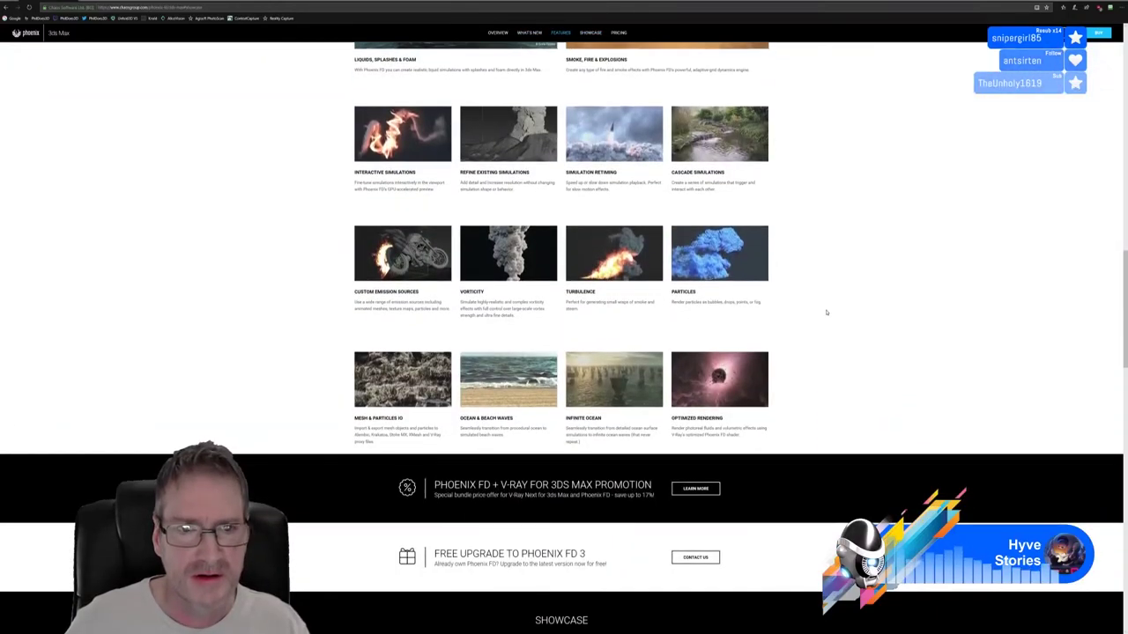
{"action": "scroll", "coordinate": [717, 227], "scroll_direction": "up", "scroll_amount": 15}
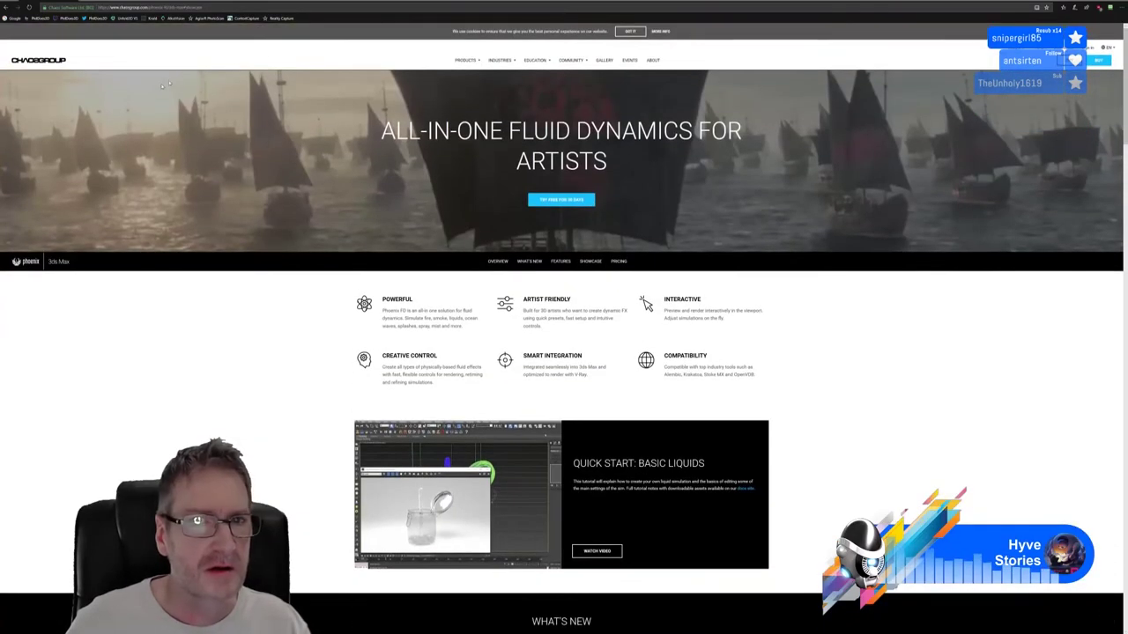
{"action": "mouse_move", "coordinate": [503, 66]}
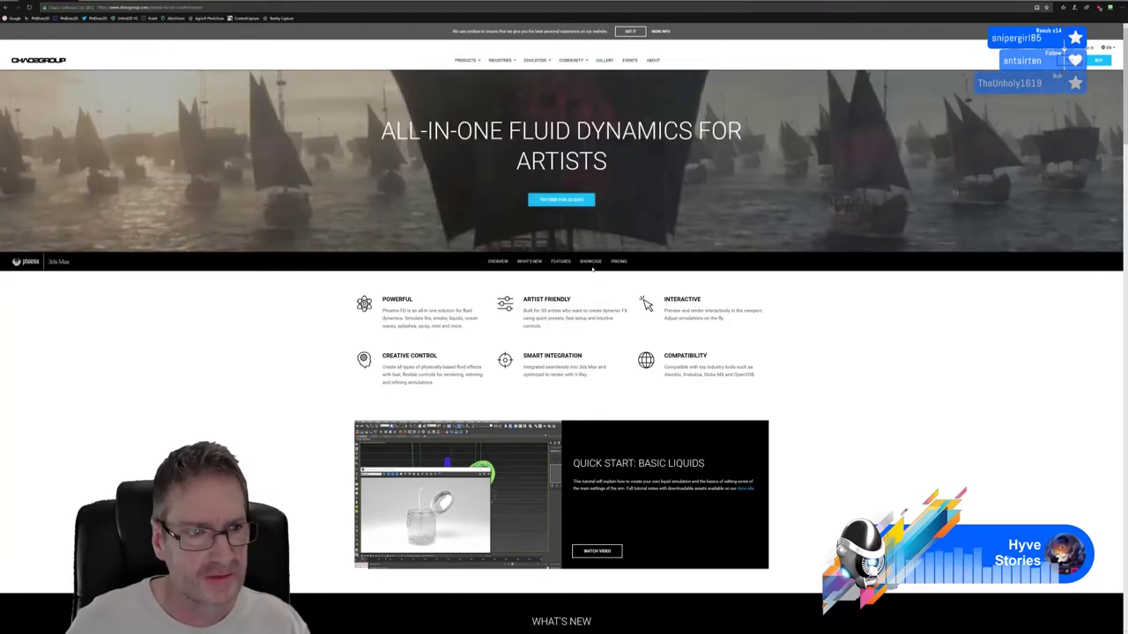
Go to the What's New section of the Phoenix page, watch the Variable Viscosity video with its sound muted, and close it.
{"action": "scroll", "coordinate": [718, 356], "scroll_direction": "down", "scroll_amount": 5}
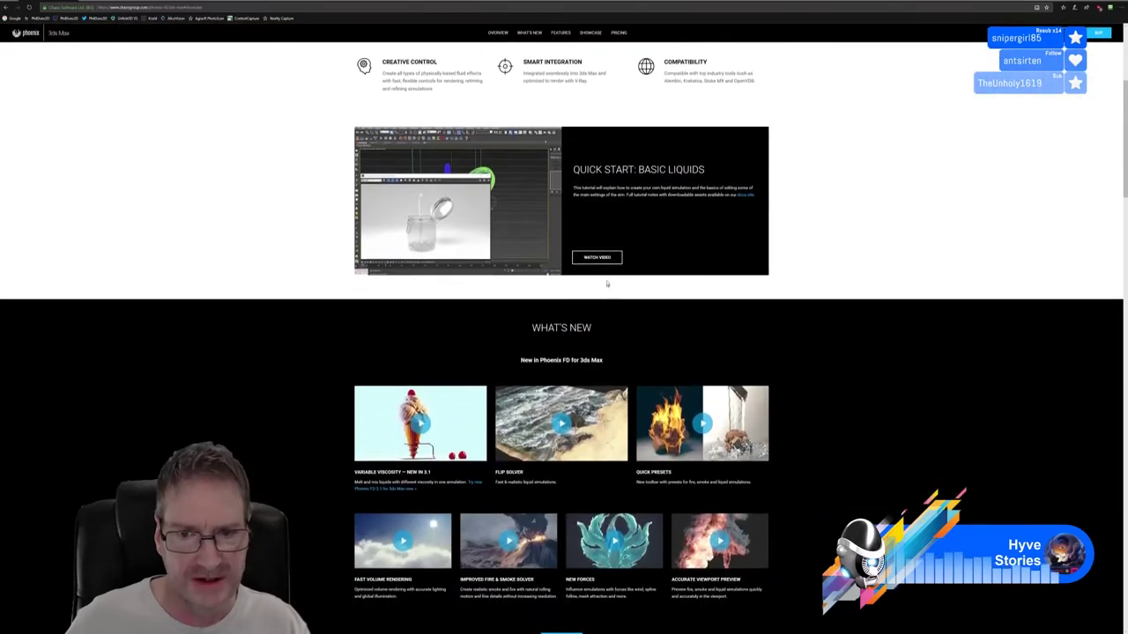
{"action": "scroll", "coordinate": [764, 338], "scroll_direction": "down", "scroll_amount": 1}
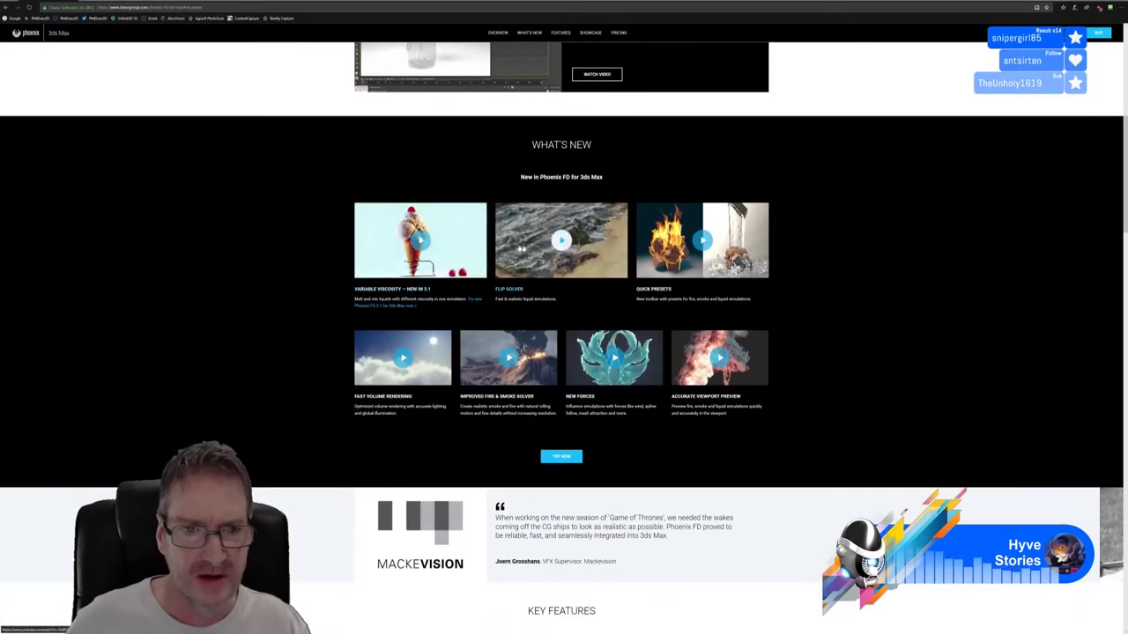
{"action": "left_click", "coordinate": [421, 241]}
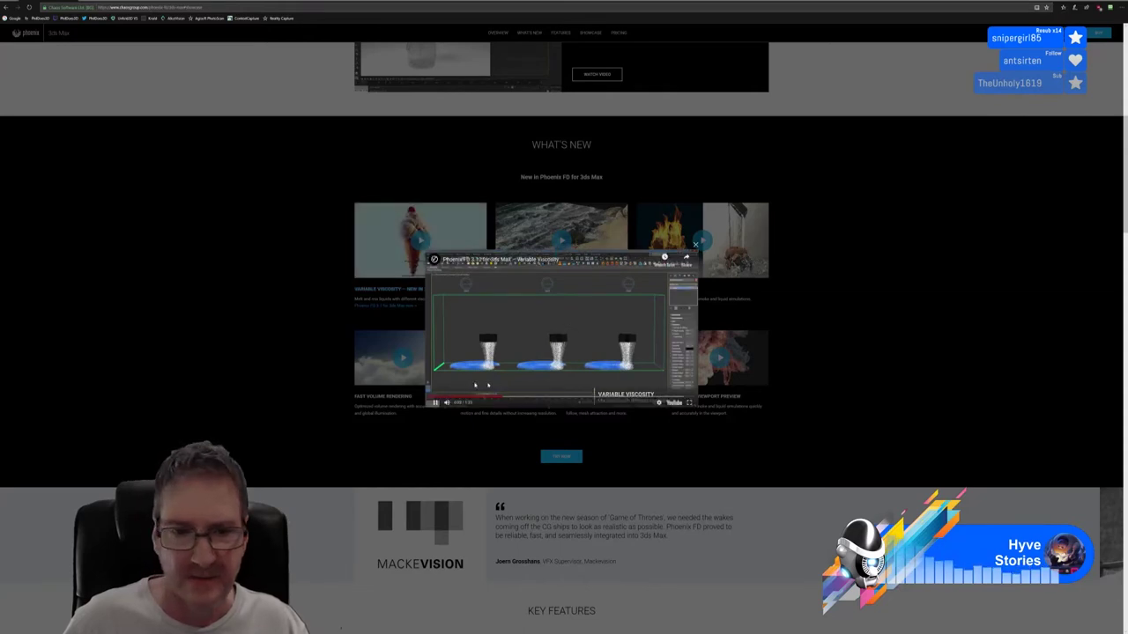
{"action": "left_click", "coordinate": [447, 401]}
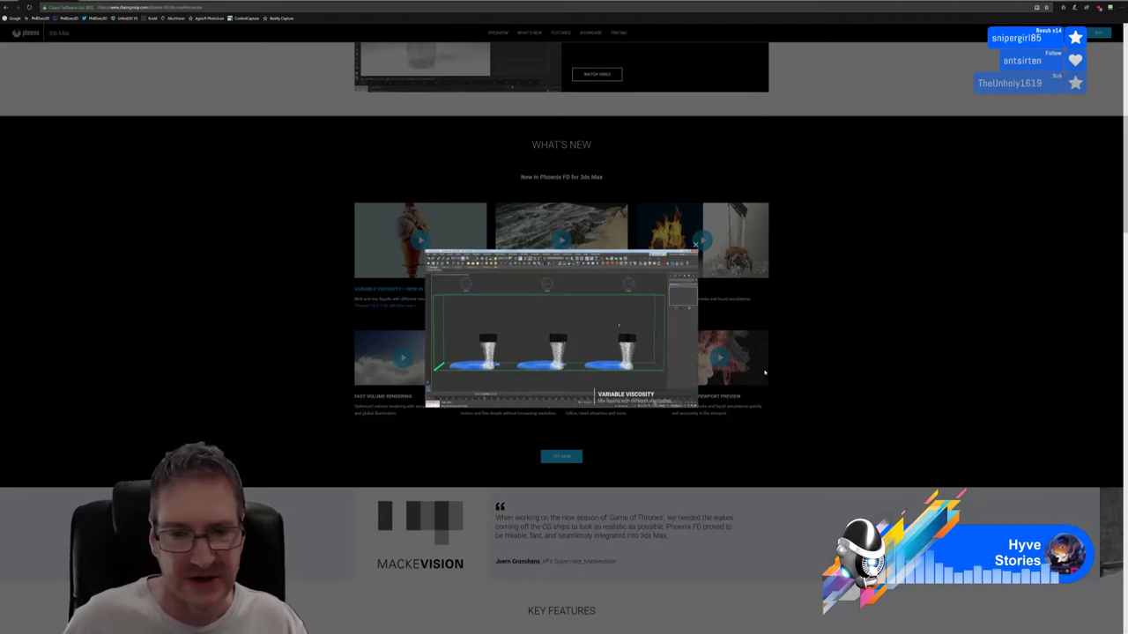
{"action": "left_click", "coordinate": [696, 245]}
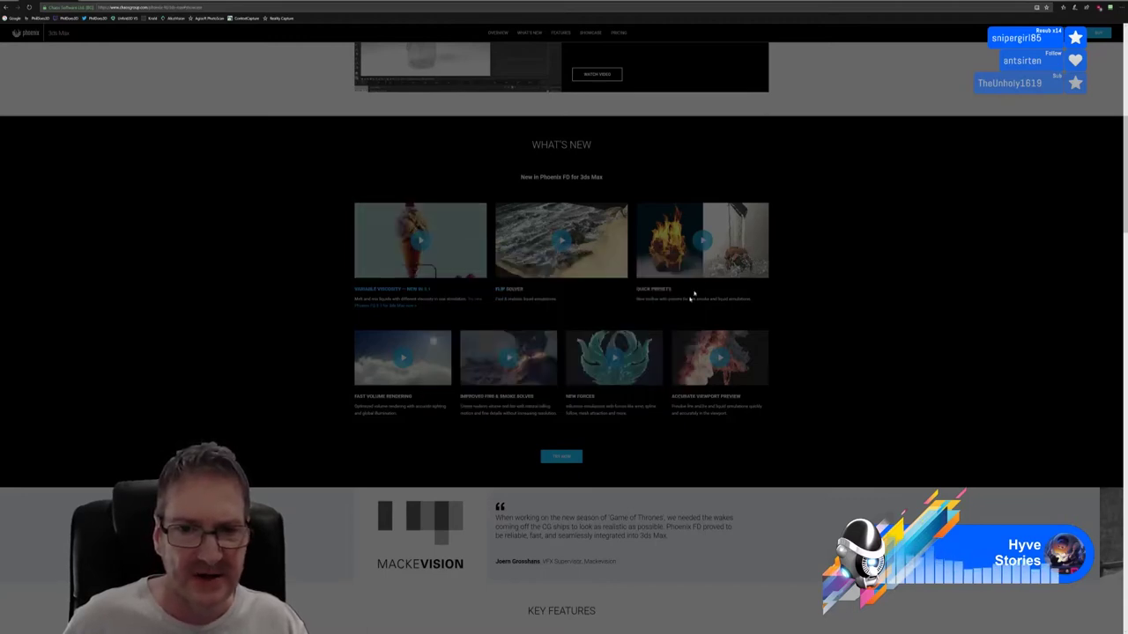
Watch the FLIP Solver video and then the Quick Presets video, skipping ahead in the latter, and close the player.
{"action": "left_click", "coordinate": [561, 240]}
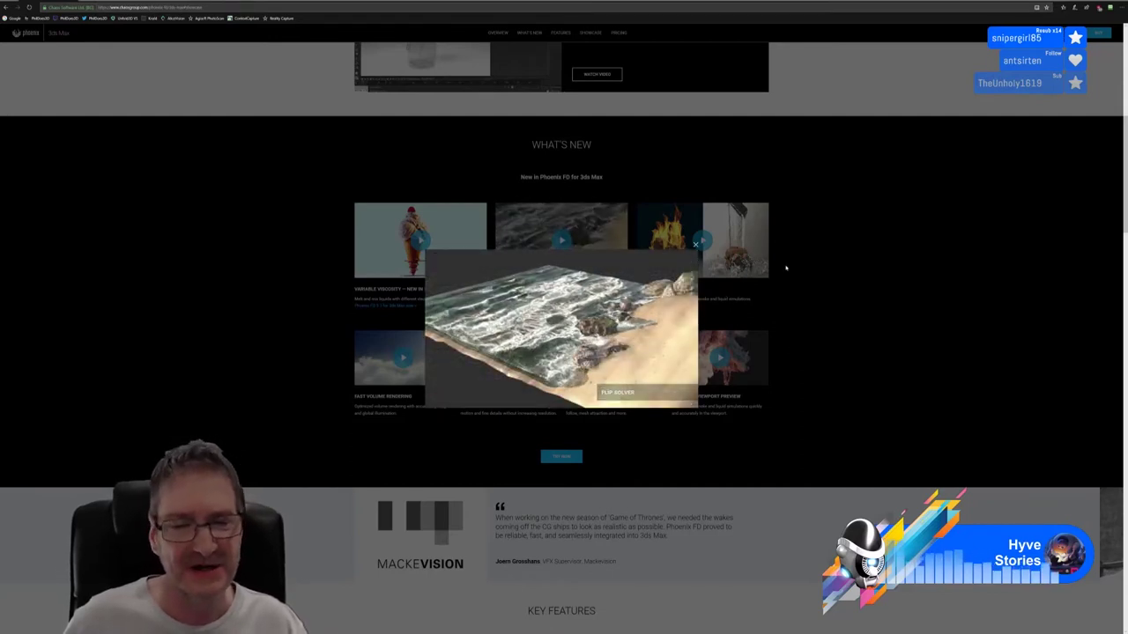
{"action": "left_click", "coordinate": [695, 247]}
{"action": "left_click", "coordinate": [704, 246]}
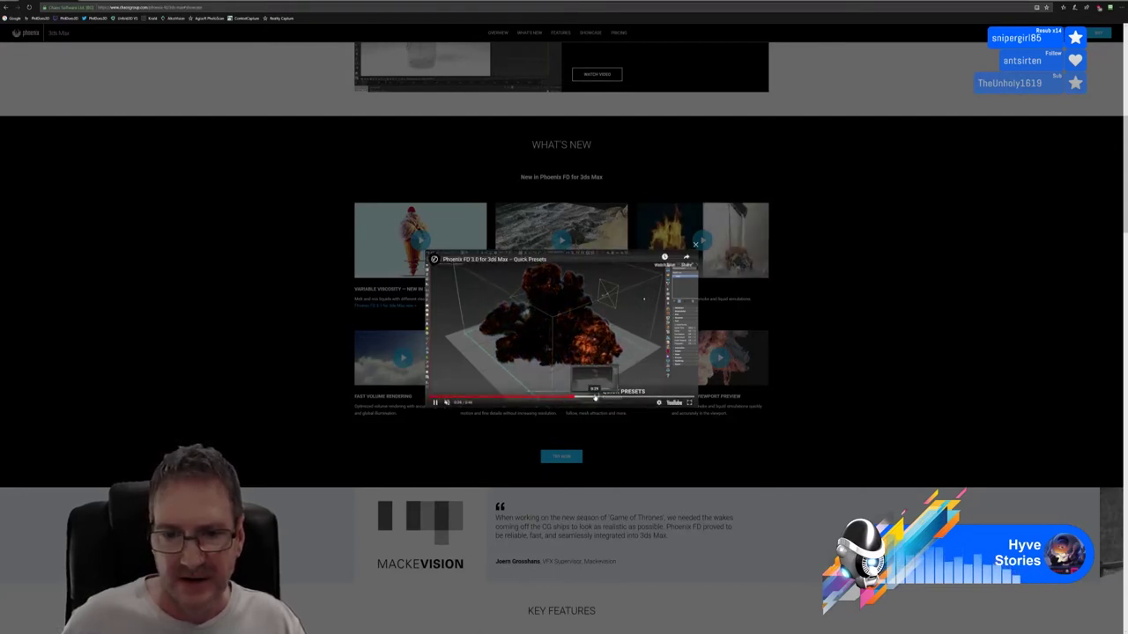
{"action": "left_click", "coordinate": [596, 399]}
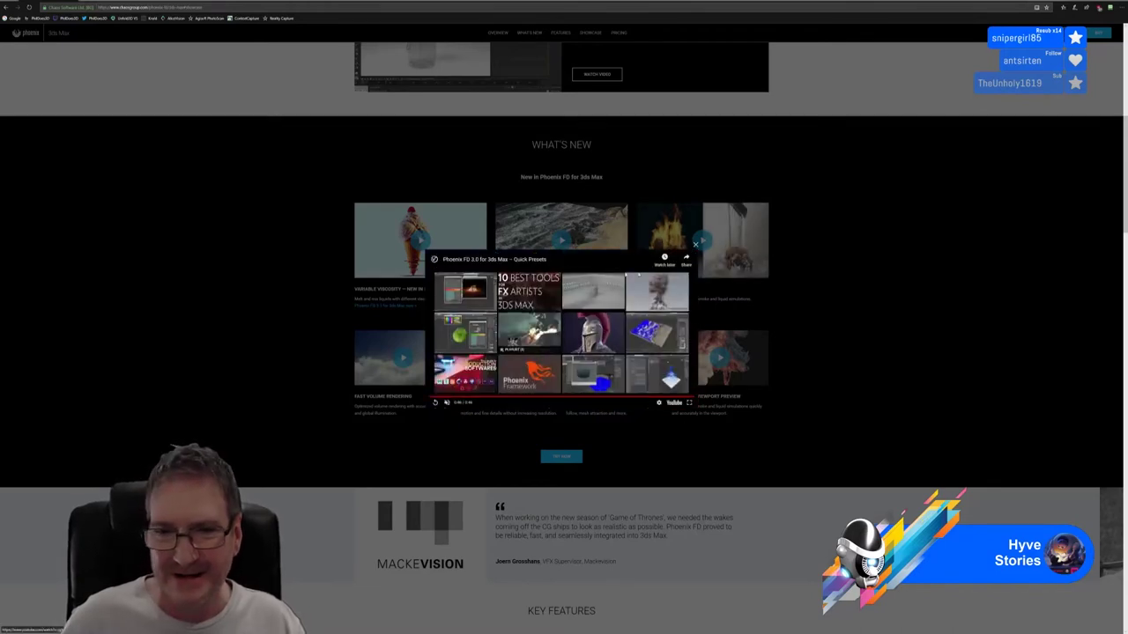
{"action": "left_click", "coordinate": [694, 245]}
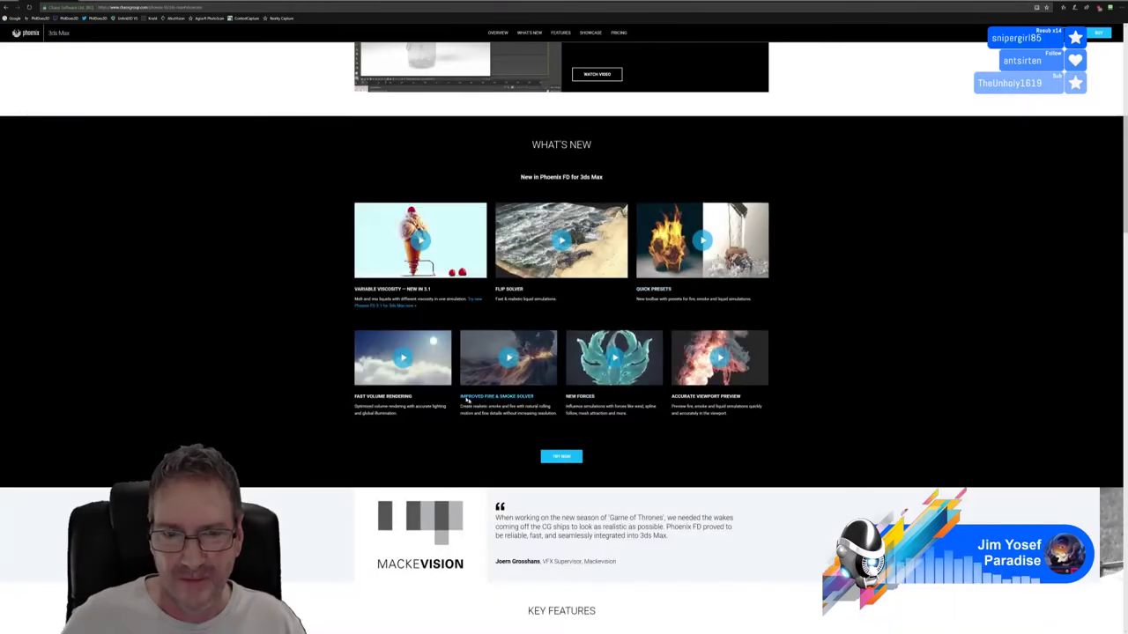
Watch the Improved Fire & Smoke Solver video in full screen and close it when it ends.
{"action": "left_click", "coordinate": [517, 377]}
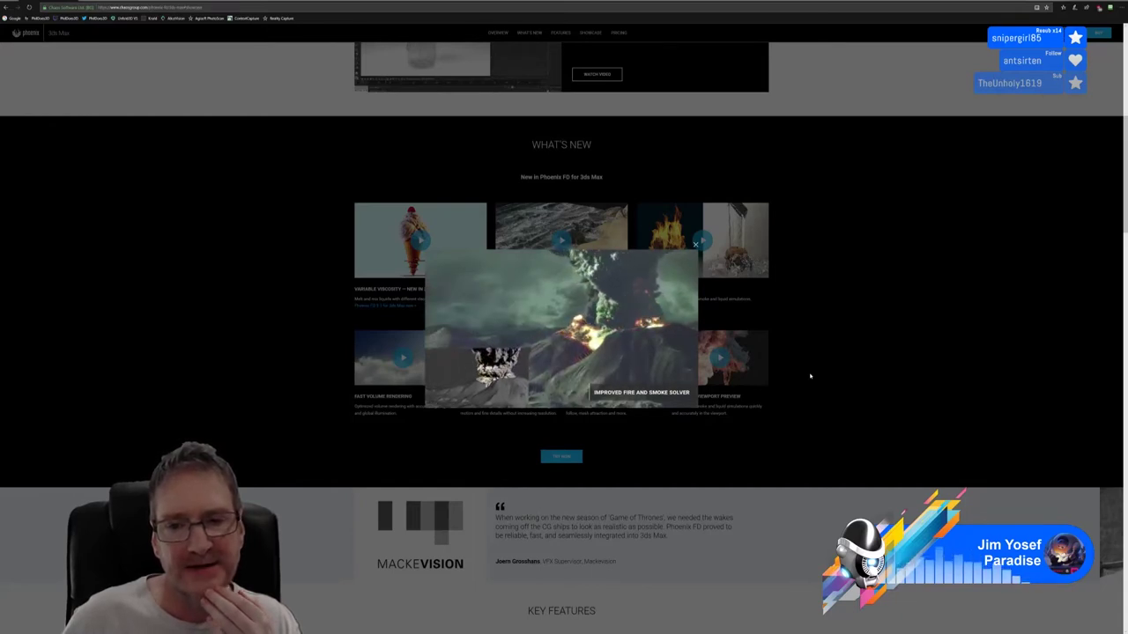
{"action": "mouse_move", "coordinate": [637, 358]}
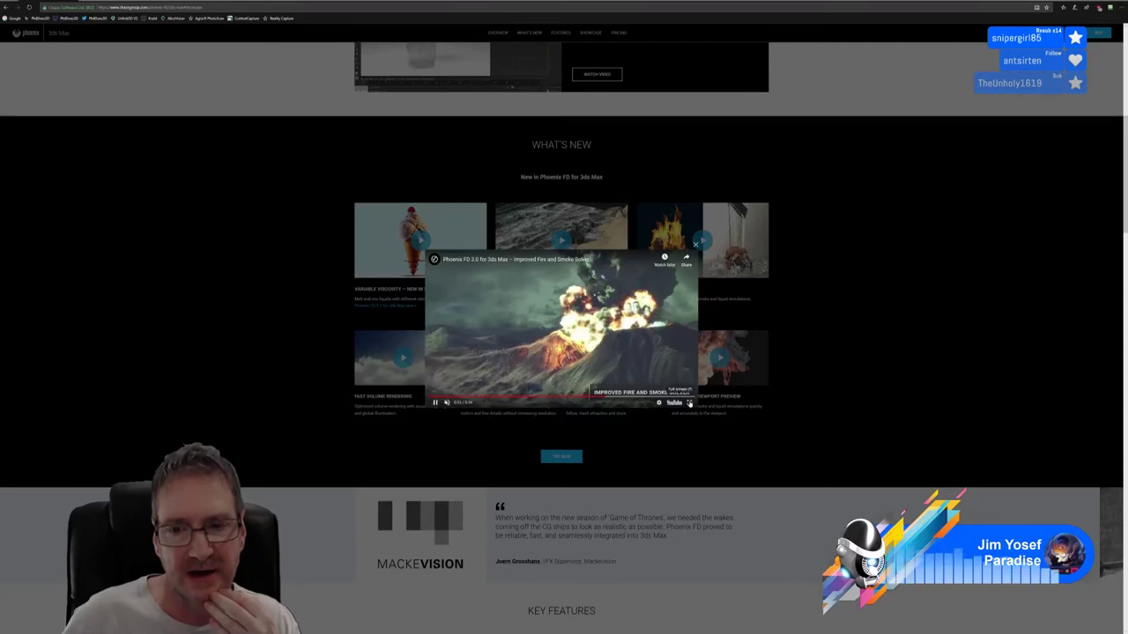
{"action": "left_click", "coordinate": [689, 403]}
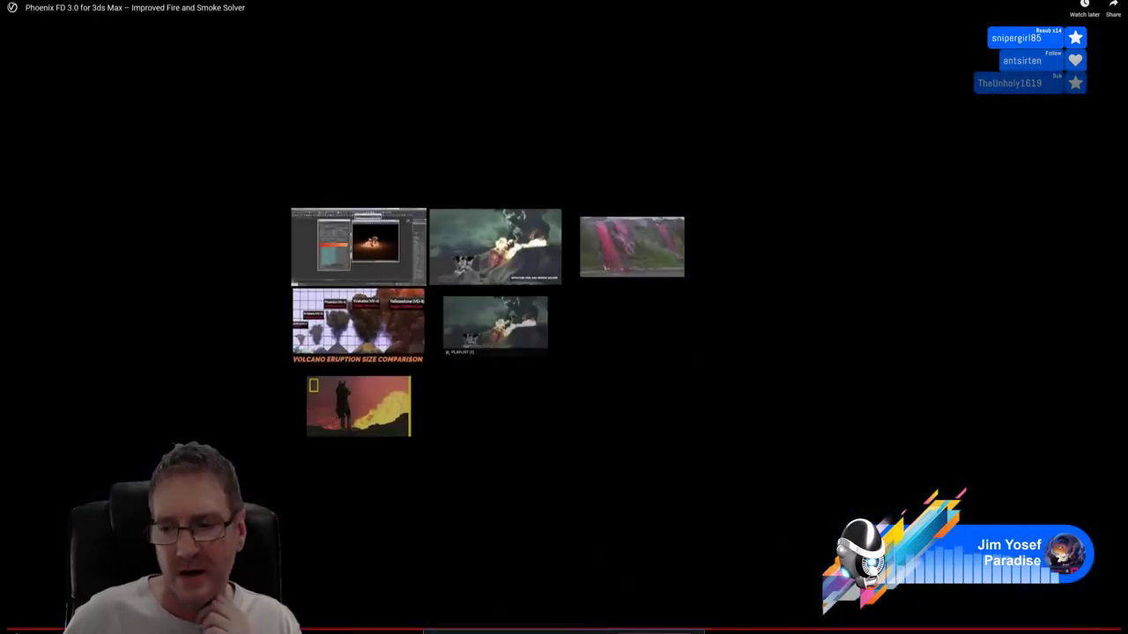
{"action": "key", "text": "Escape"}
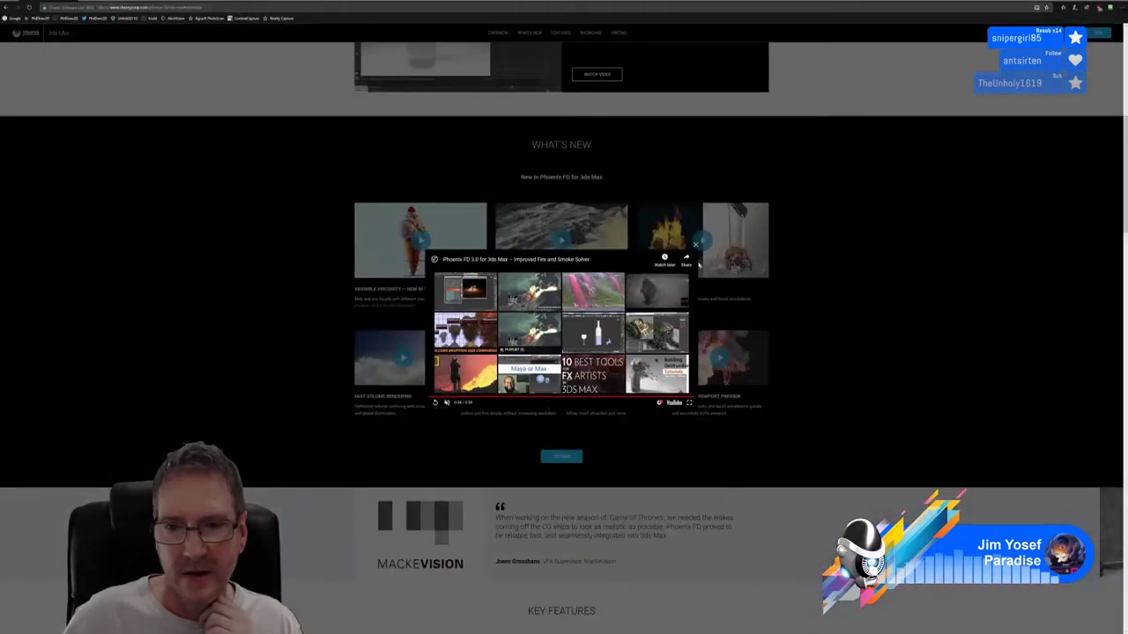
{"action": "left_click", "coordinate": [695, 245]}
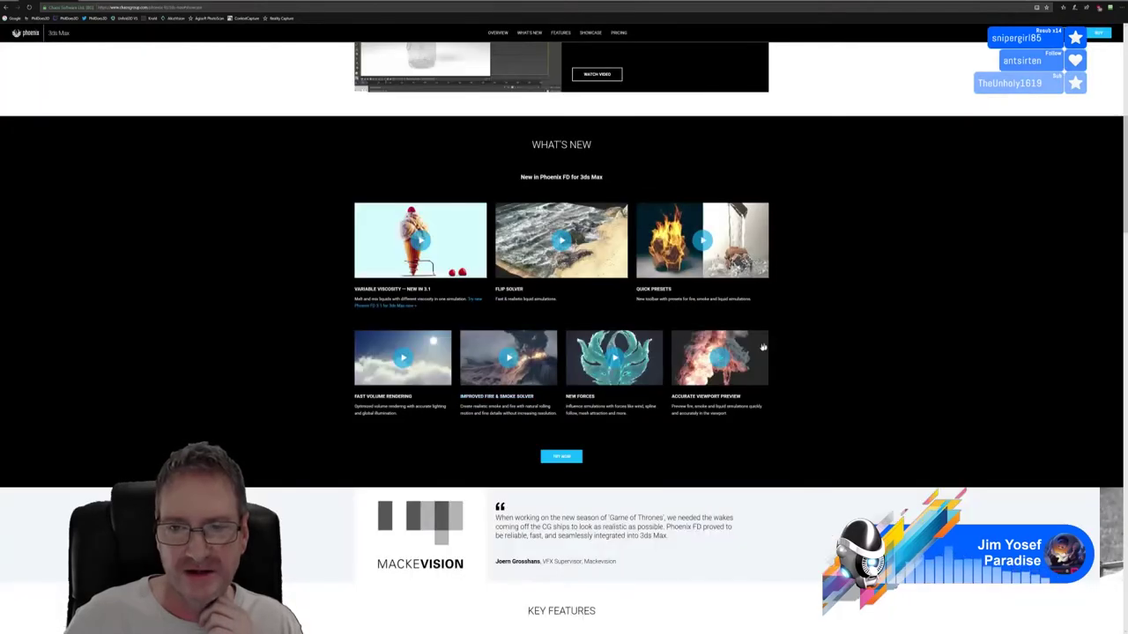
Watch the Accurate Viewport Preview video in full screen through to its end and close it.
{"action": "left_click", "coordinate": [720, 356]}
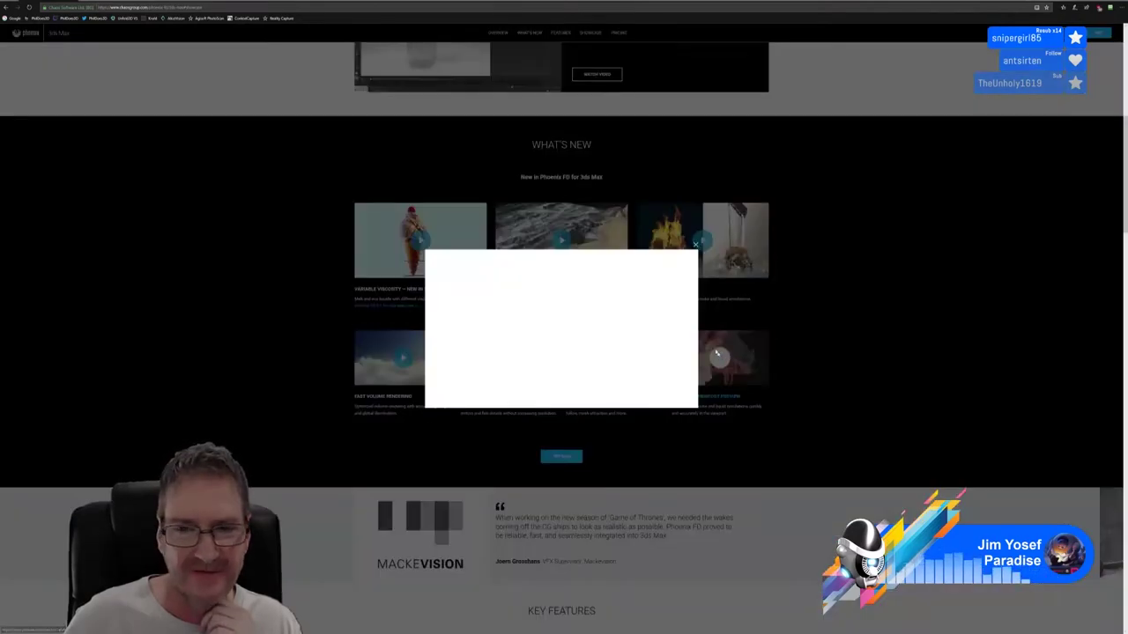
{"action": "left_click", "coordinate": [689, 403]}
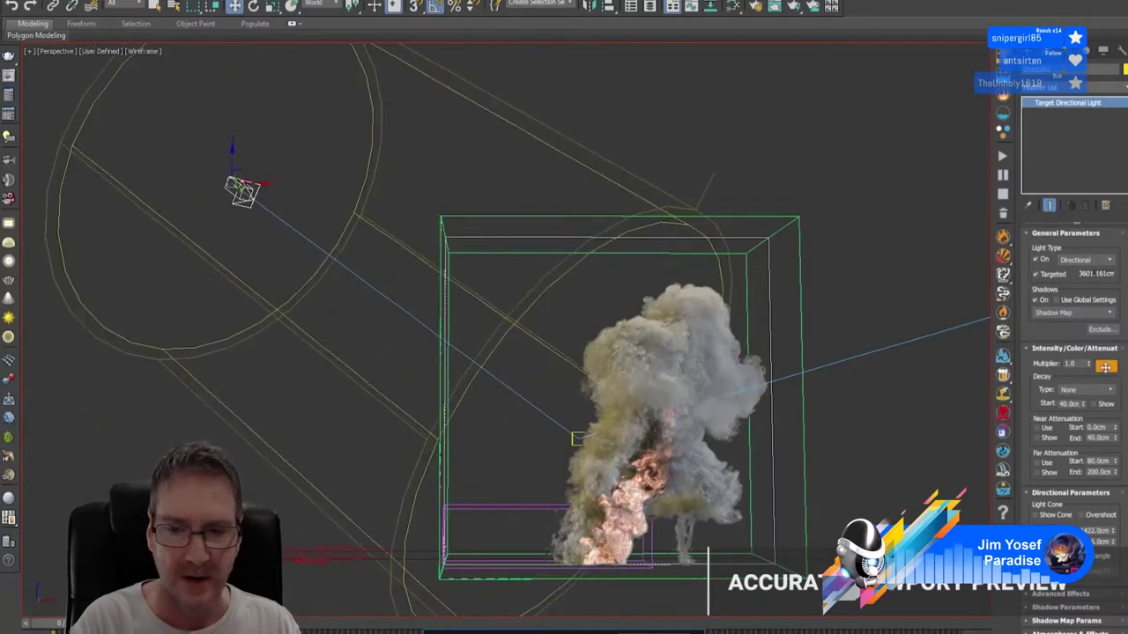
{"action": "left_click", "coordinate": [1106, 367]}
{"action": "left_click", "coordinate": [421, 85]}
{"action": "left_click", "coordinate": [436, 154]}
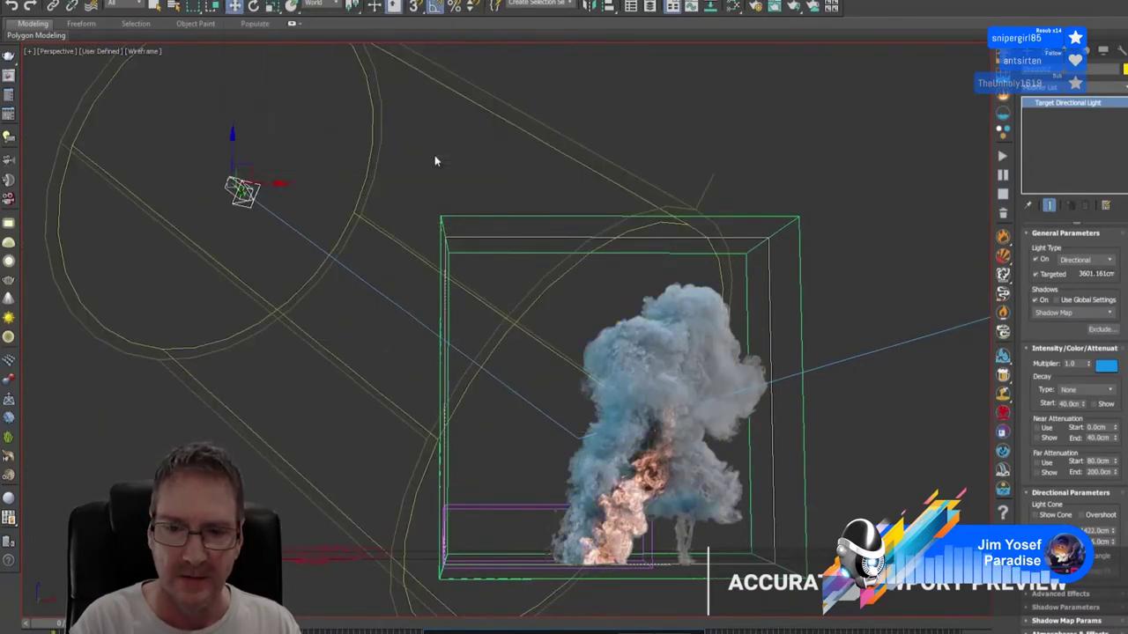
{"action": "left_click", "coordinate": [828, 442]}
{"action": "scroll", "coordinate": [762, 464], "scroll_direction": "up", "scroll_amount": 3}
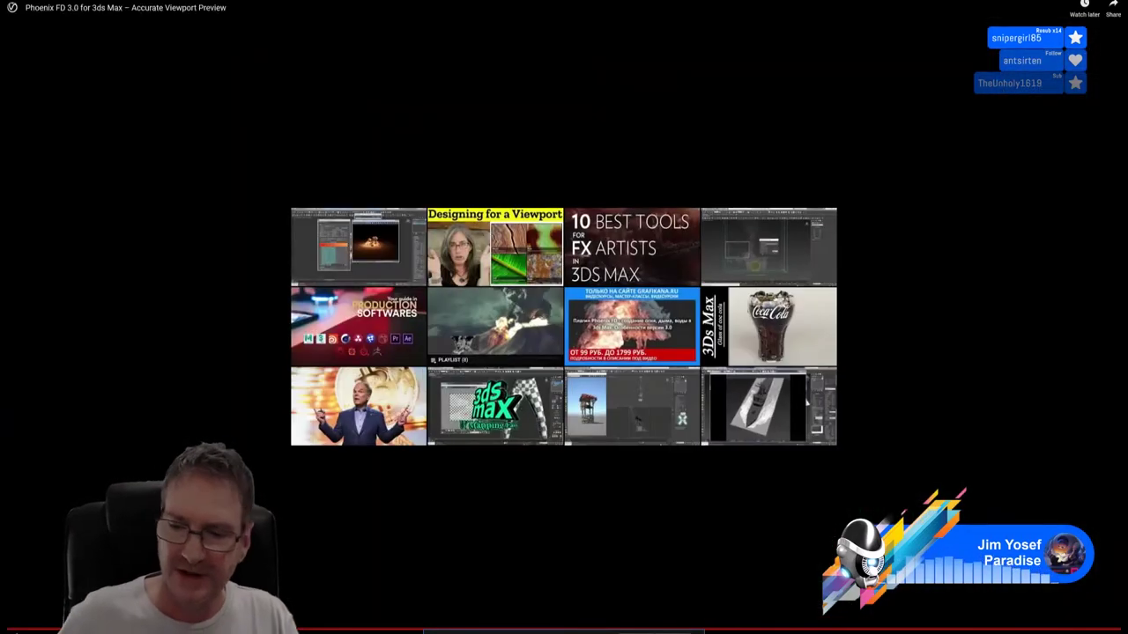
{"action": "key", "text": "Escape"}
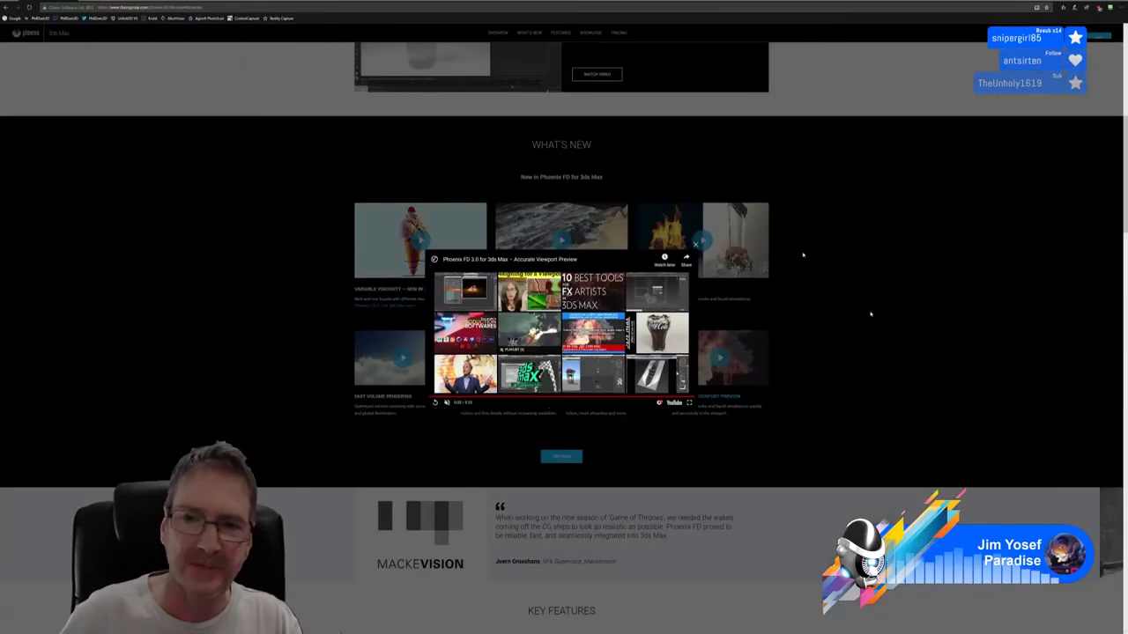
{"action": "left_click", "coordinate": [696, 246]}
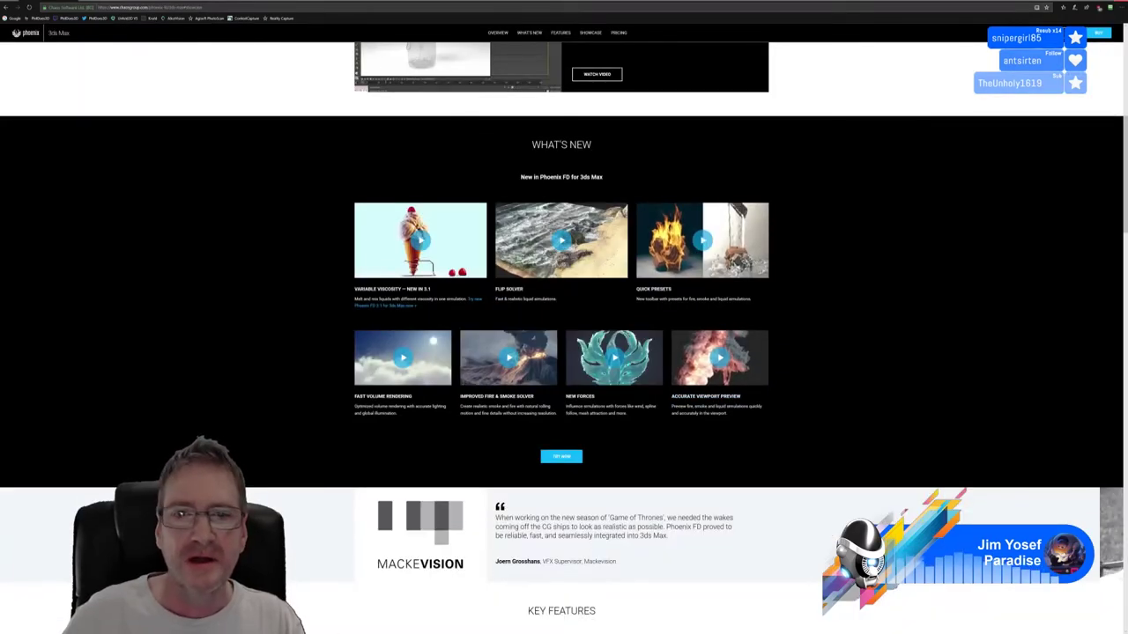
Switch to the 3ds Max pavilion scene and select the white floor at the head of the entrance steps.
{"action": "key", "text": "alt+Tab"}
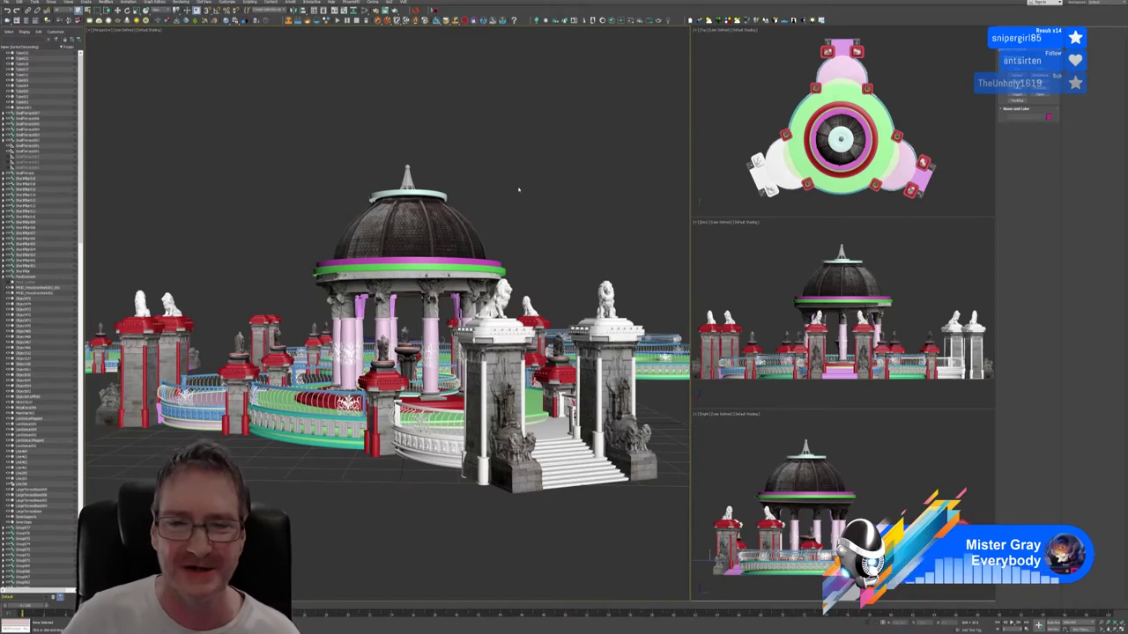
{"action": "middle_click_drag", "start_coordinate": [519, 190], "coordinate": [512, 185]}
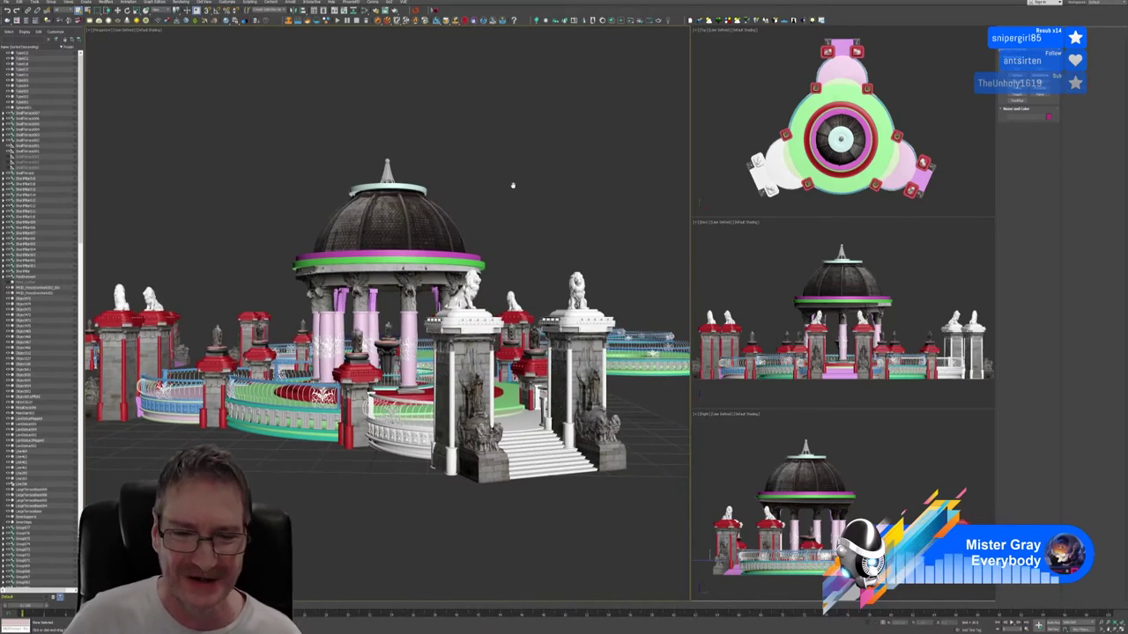
{"action": "left_click", "coordinate": [511, 439]}
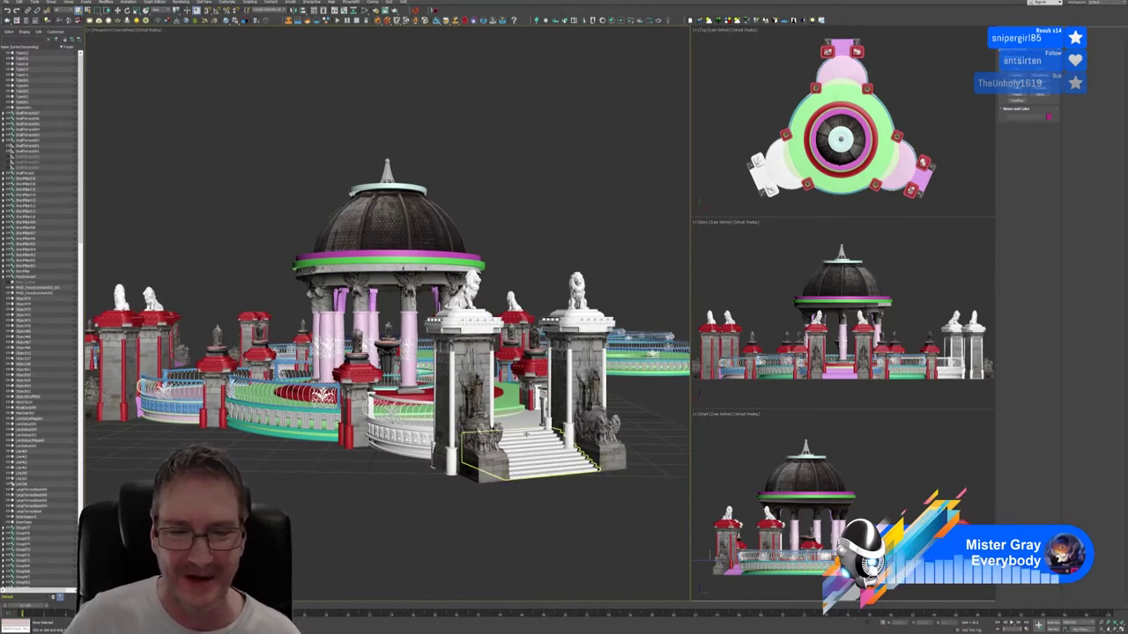
{"action": "scroll", "coordinate": [526, 434], "scroll_direction": "up", "scroll_amount": 8}
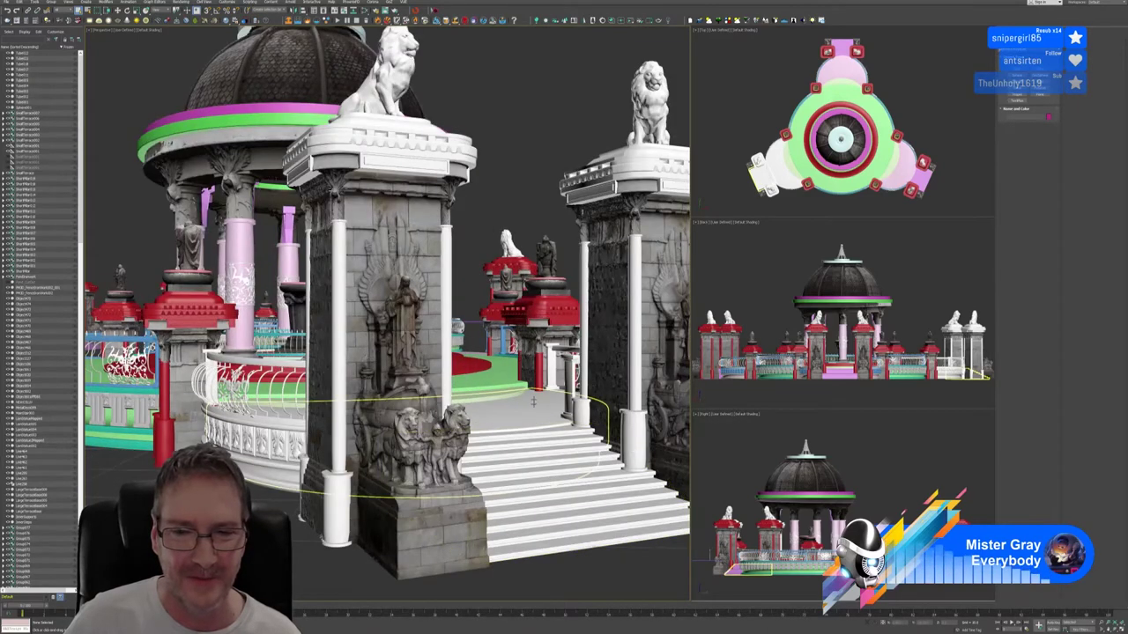
{"action": "left_click", "coordinate": [509, 397]}
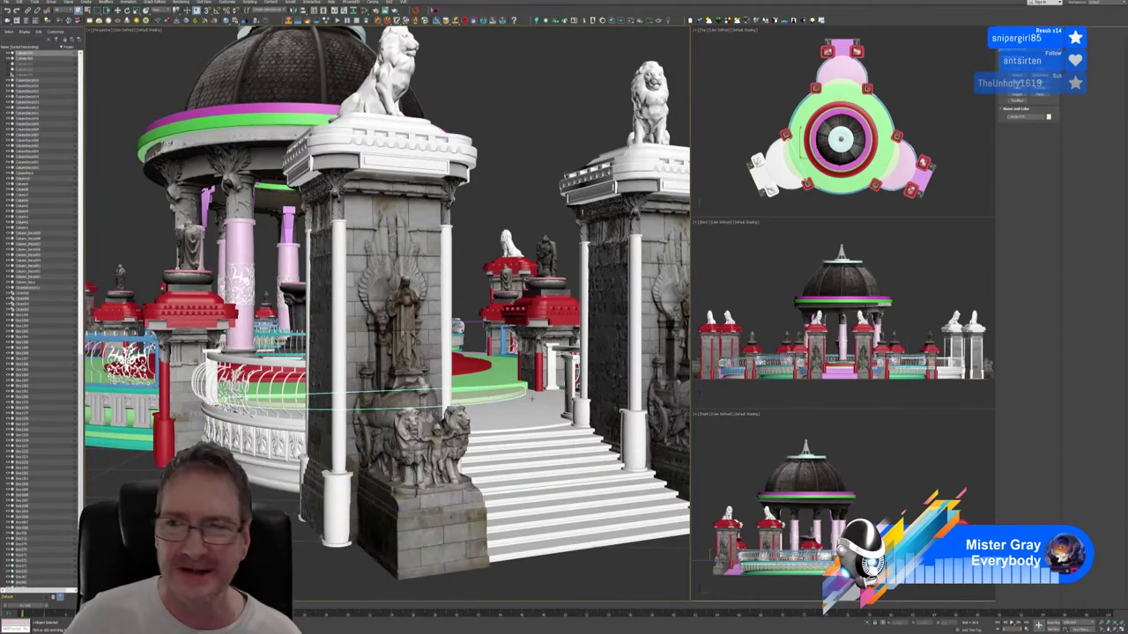
Examine the selected floor's UV layout through its Unwrap UVW modifier in the UV editor and close the editor.
{"action": "left_click", "coordinate": [1013, 32]}
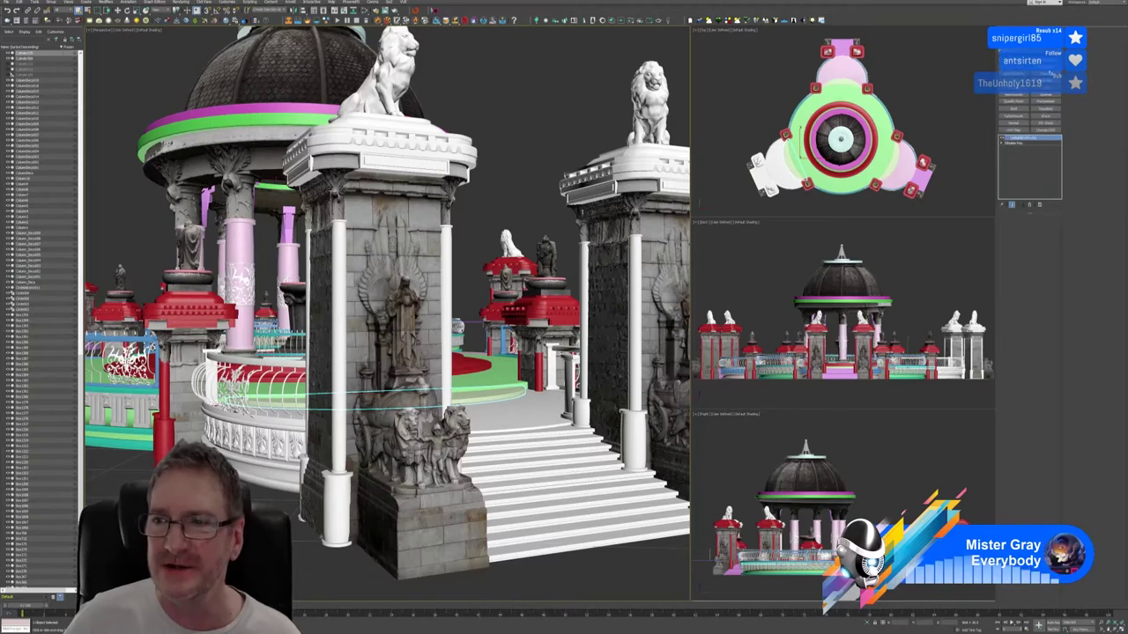
{"action": "right_click", "coordinate": [1041, 139]}
{"action": "left_click", "coordinate": [1055, 200]}
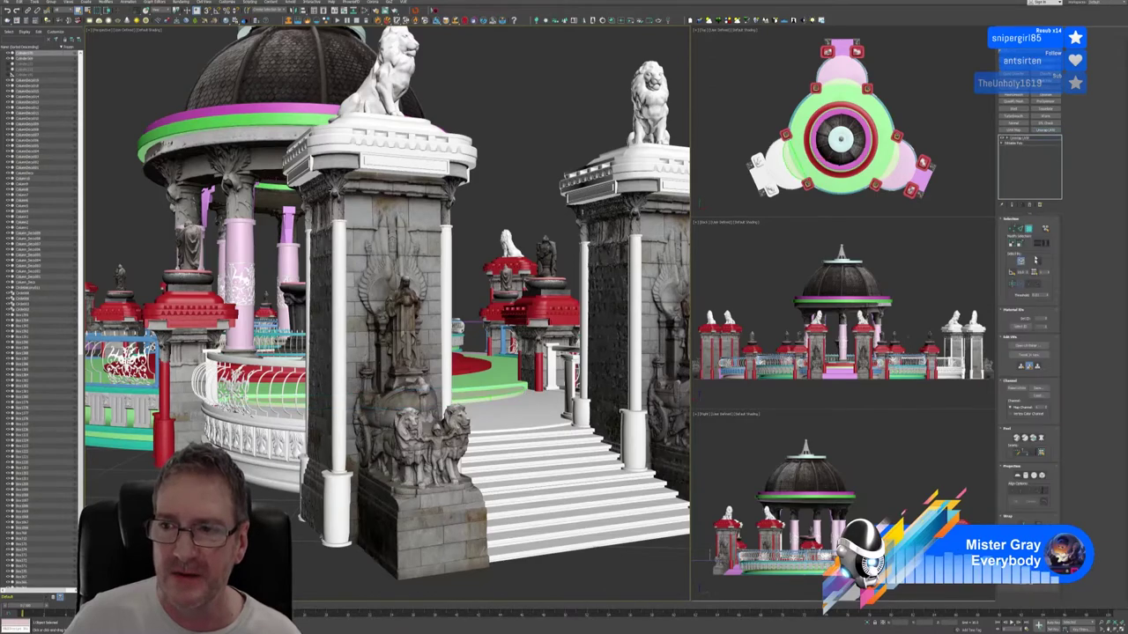
{"action": "left_click", "coordinate": [1027, 344]}
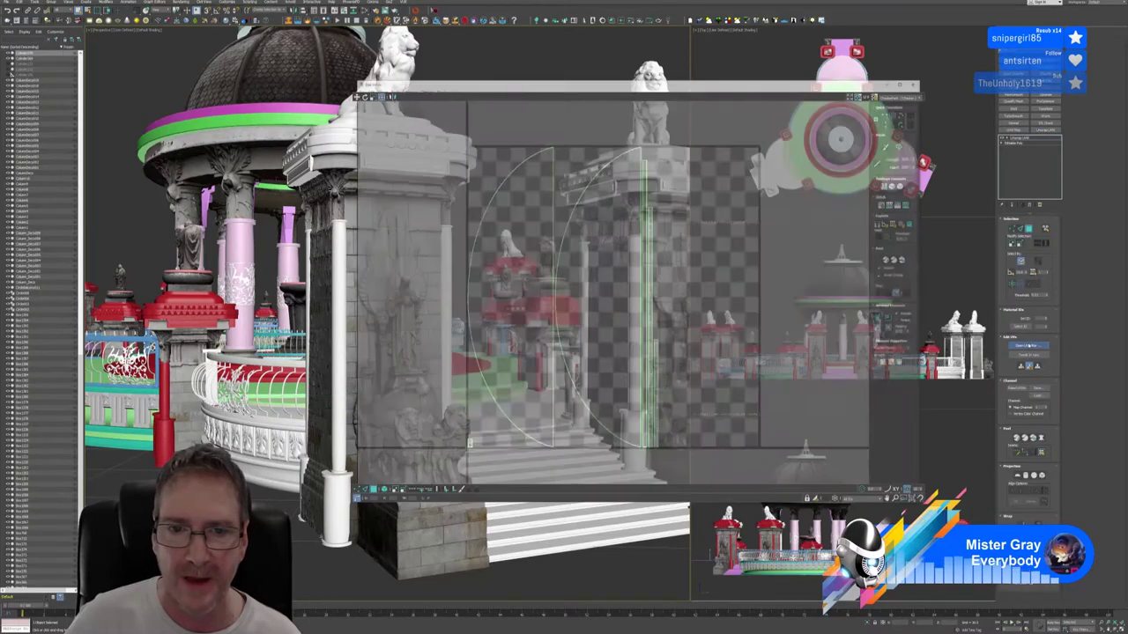
{"action": "left_click", "coordinate": [918, 83]}
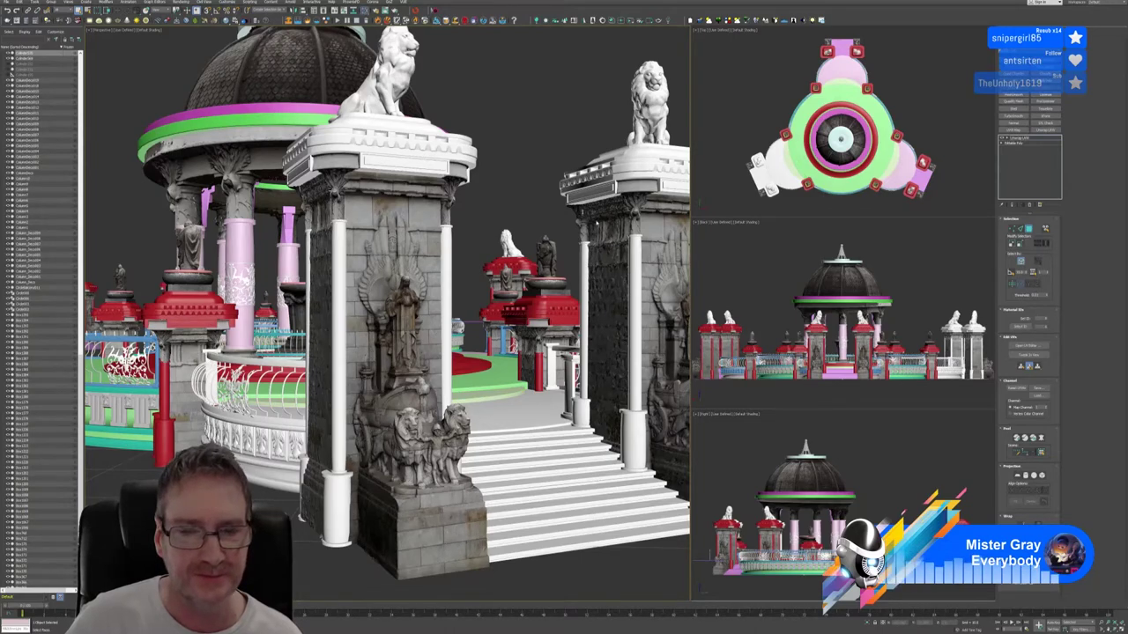
Review the scene materials in the Slate Material Editor, inspect the leftmost material's parameters, and close the editor.
{"action": "key", "text": "m"}
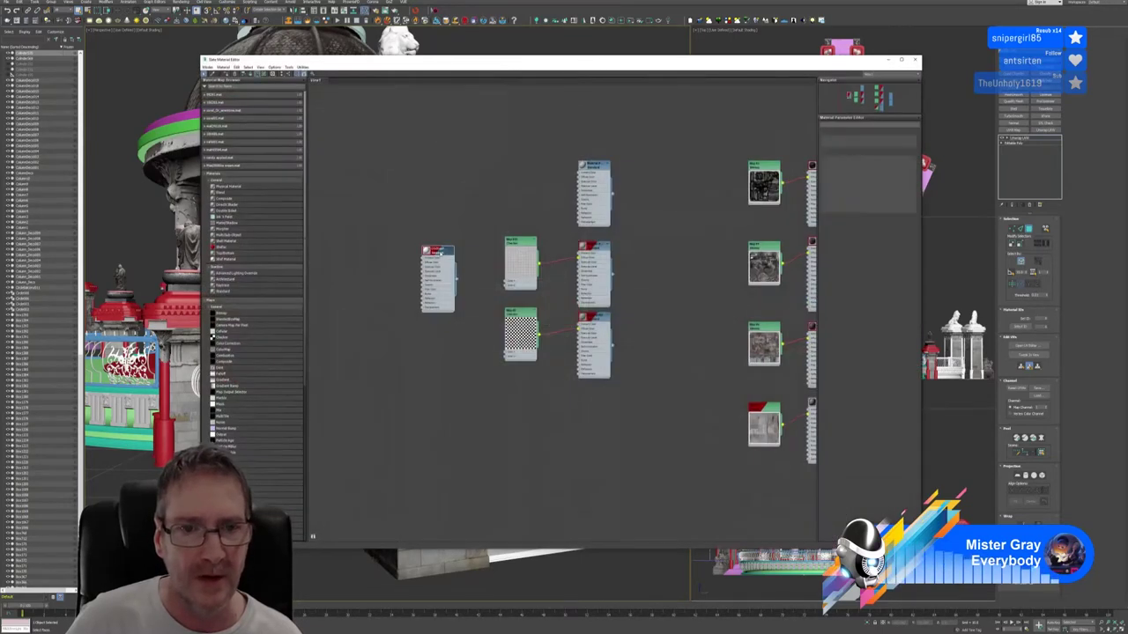
{"action": "left_click", "coordinate": [461, 261]}
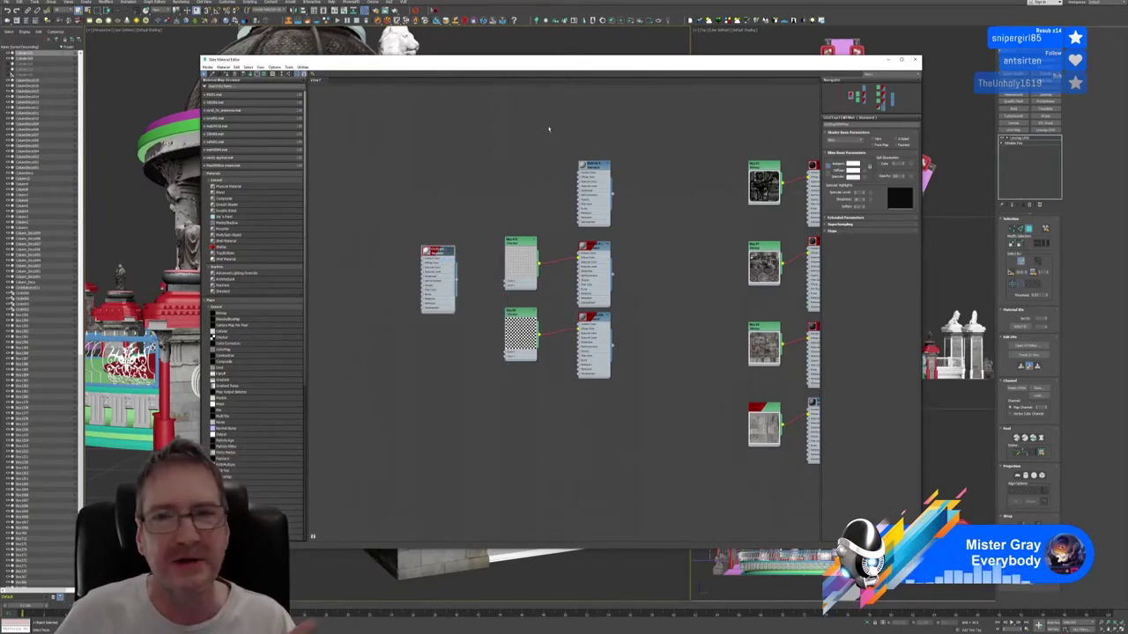
{"action": "left_click", "coordinate": [915, 59]}
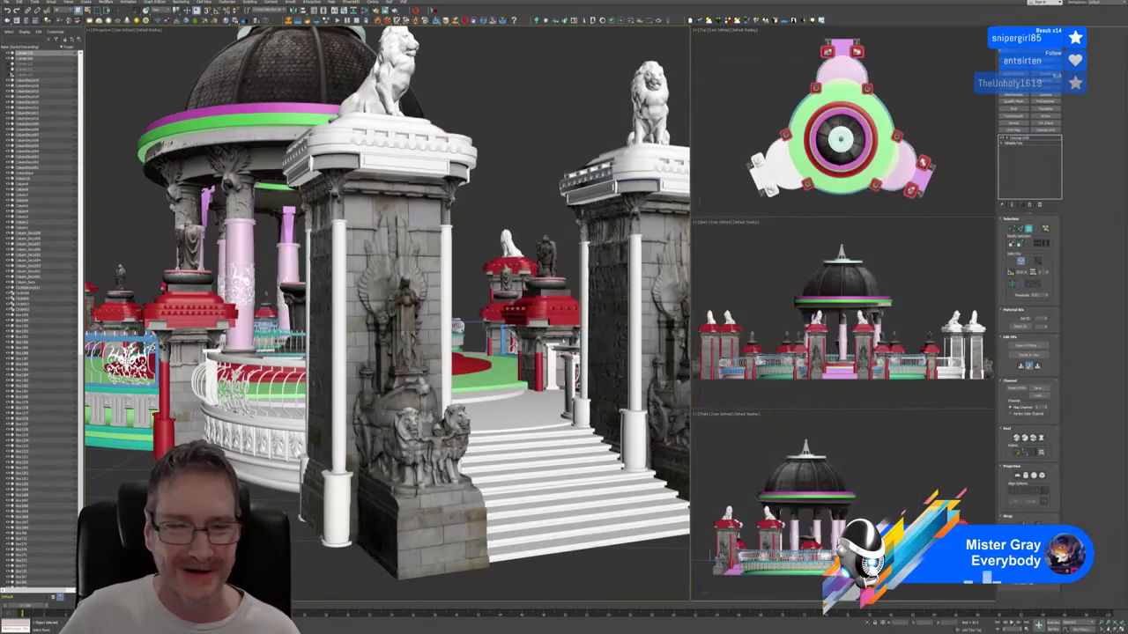
Leave the floor's UV sub-object editing and select the red-capped short pillar group where the white entrance balustrade begins.
{"action": "middle_click_drag", "start_coordinate": [256, 402], "coordinate": [346, 431]}
{"action": "scroll", "coordinate": [278, 407], "scroll_direction": "down", "scroll_amount": 3}
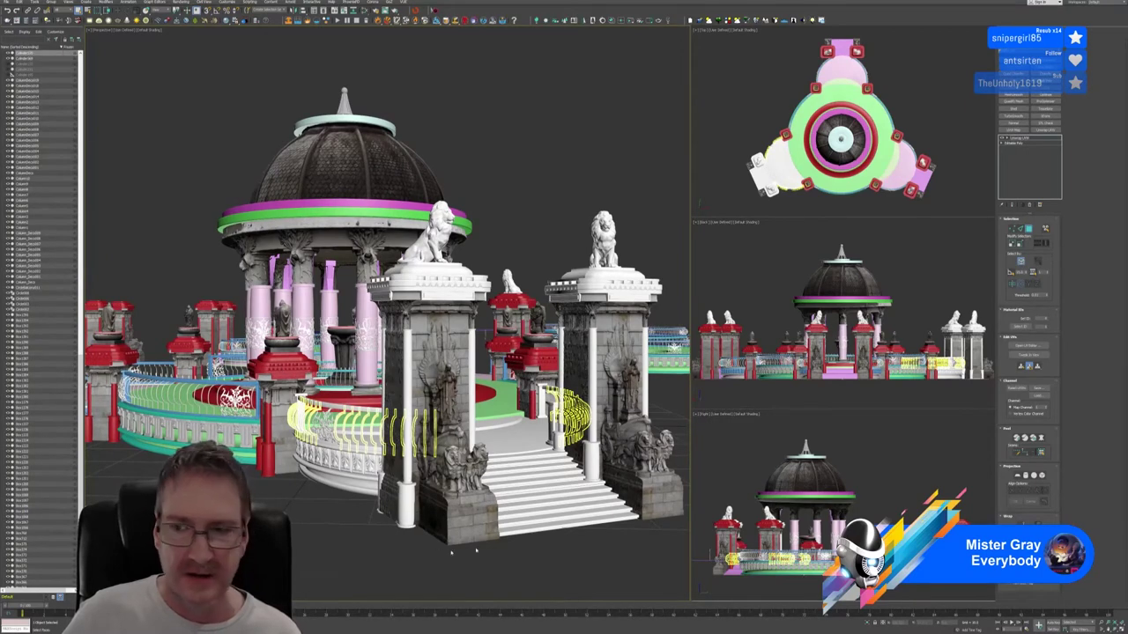
{"action": "left_click", "coordinate": [283, 489]}
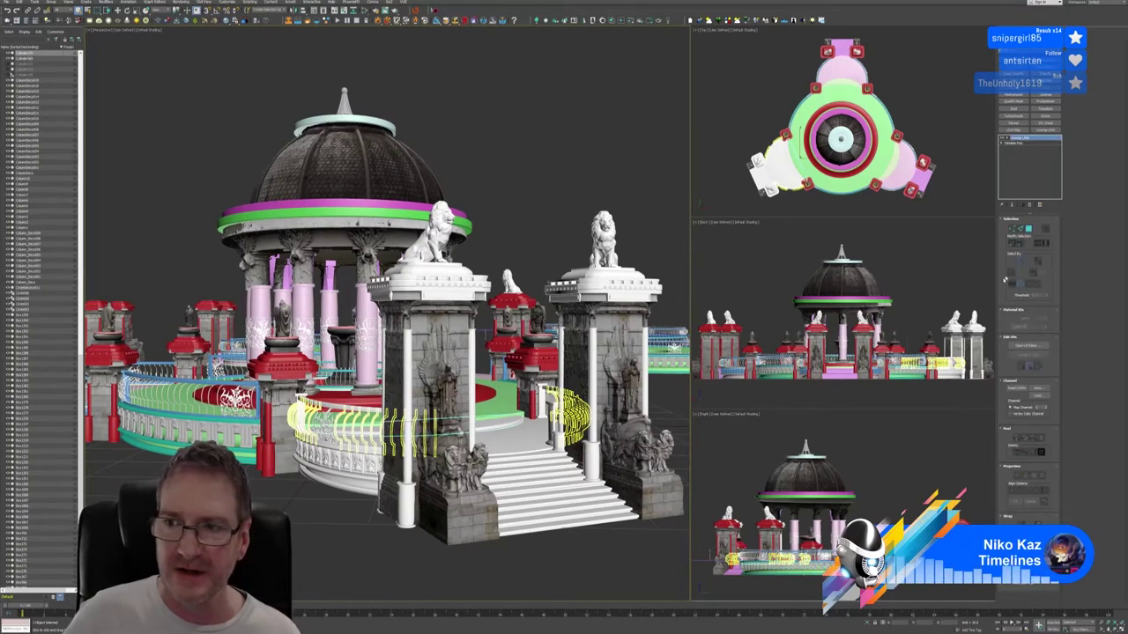
{"action": "left_click", "coordinate": [283, 490]}
{"action": "left_click", "coordinate": [285, 397]}
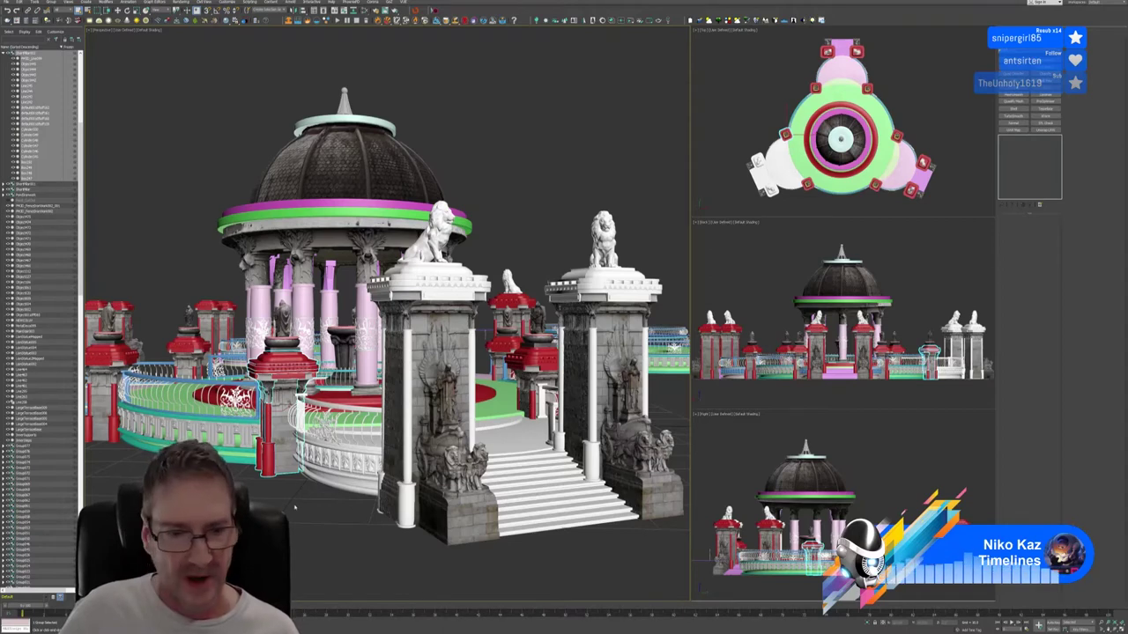
Examine the entrance from several angles, closing in on where the selected short pillar meets the white floor and green terrace edge.
{"action": "middle_click_drag", "start_coordinate": [298, 508], "coordinate": [317, 511], "text": "alt"}
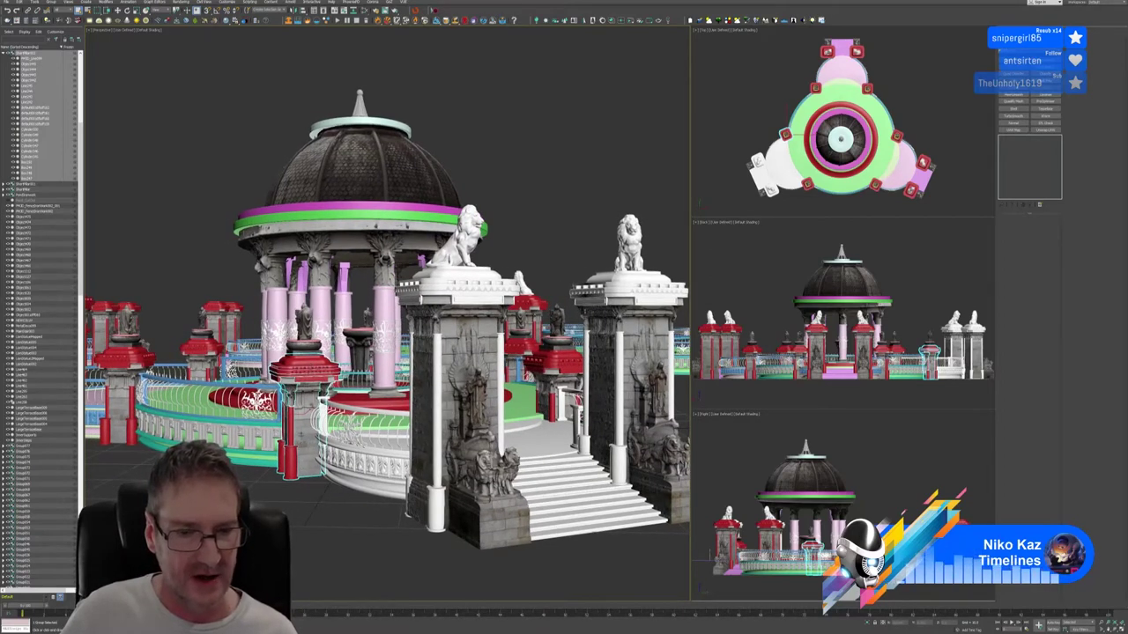
{"action": "left_click", "coordinate": [578, 525]}
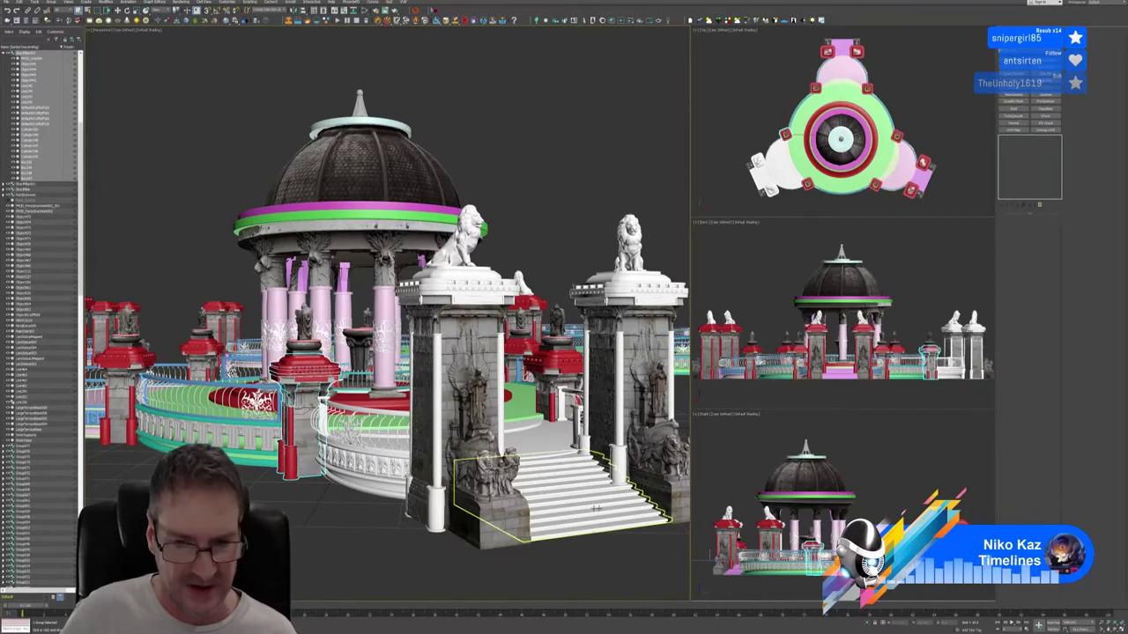
{"action": "middle_click_drag", "start_coordinate": [596, 509], "coordinate": [528, 490], "text": "alt"}
{"action": "scroll", "coordinate": [340, 440], "scroll_direction": "up", "scroll_amount": 3}
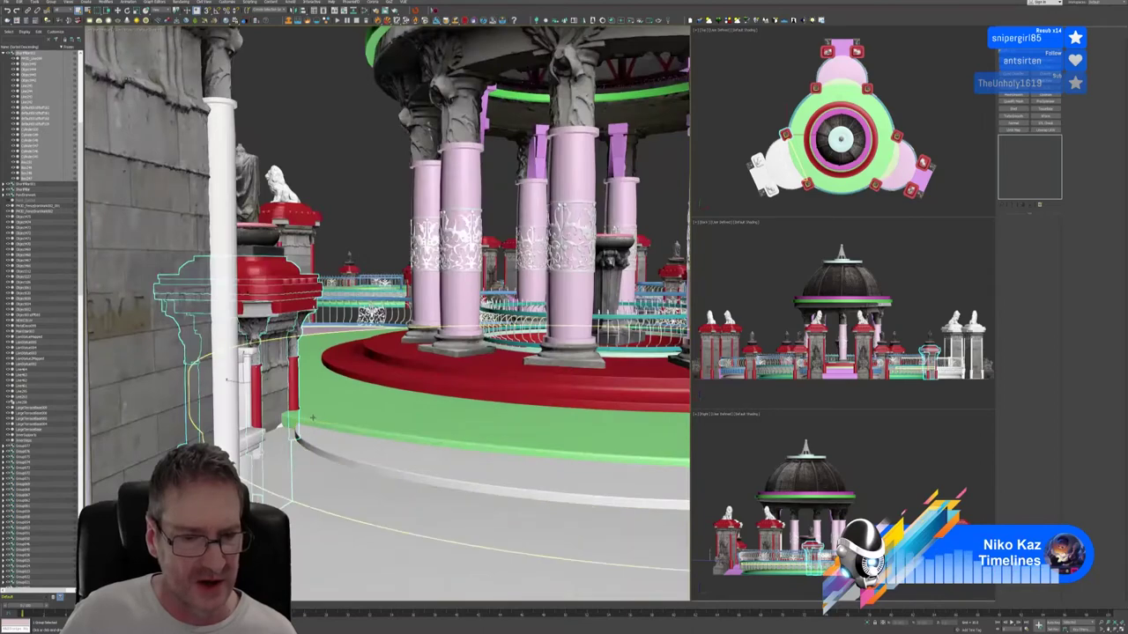
{"action": "scroll", "coordinate": [313, 417], "scroll_direction": "up", "scroll_amount": 2}
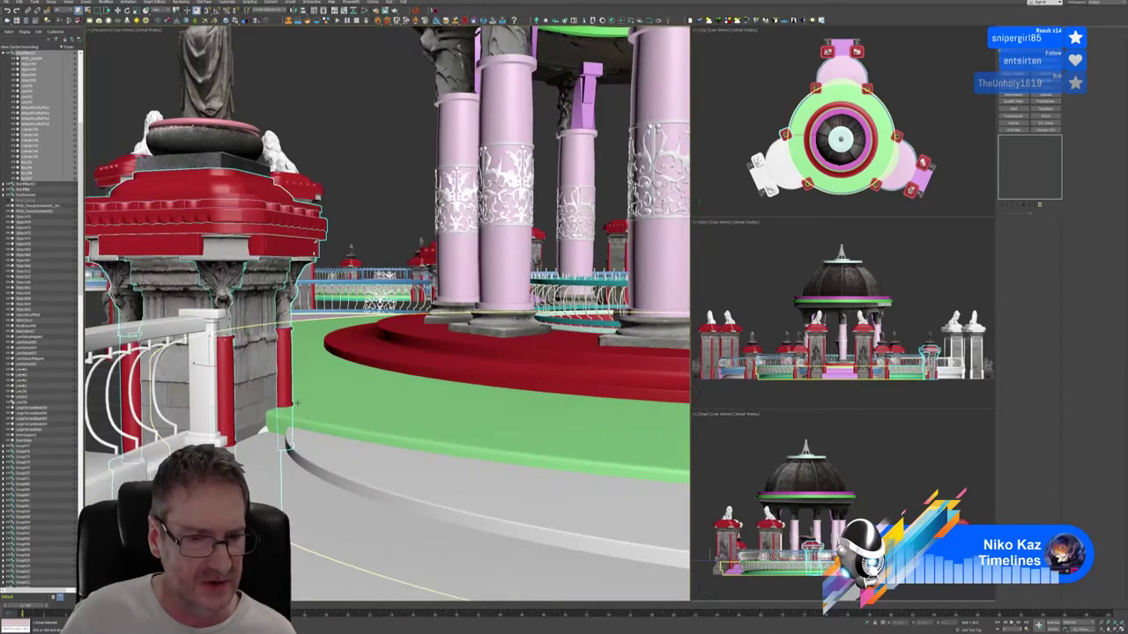
{"action": "scroll", "coordinate": [289, 412], "scroll_direction": "down", "scroll_amount": 4}
{"action": "middle_click_drag", "start_coordinate": [289, 413], "coordinate": [252, 451], "text": "alt"}
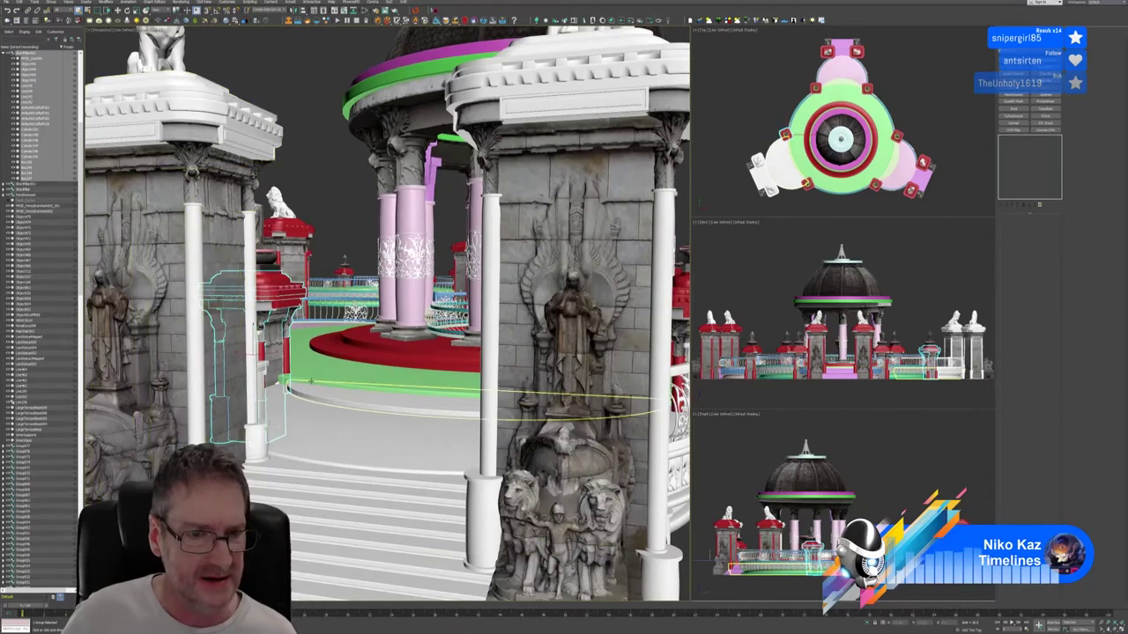
{"action": "scroll", "coordinate": [295, 373], "scroll_direction": "up", "scroll_amount": 3}
{"action": "scroll", "coordinate": [294, 375], "scroll_direction": "down", "scroll_amount": 5}
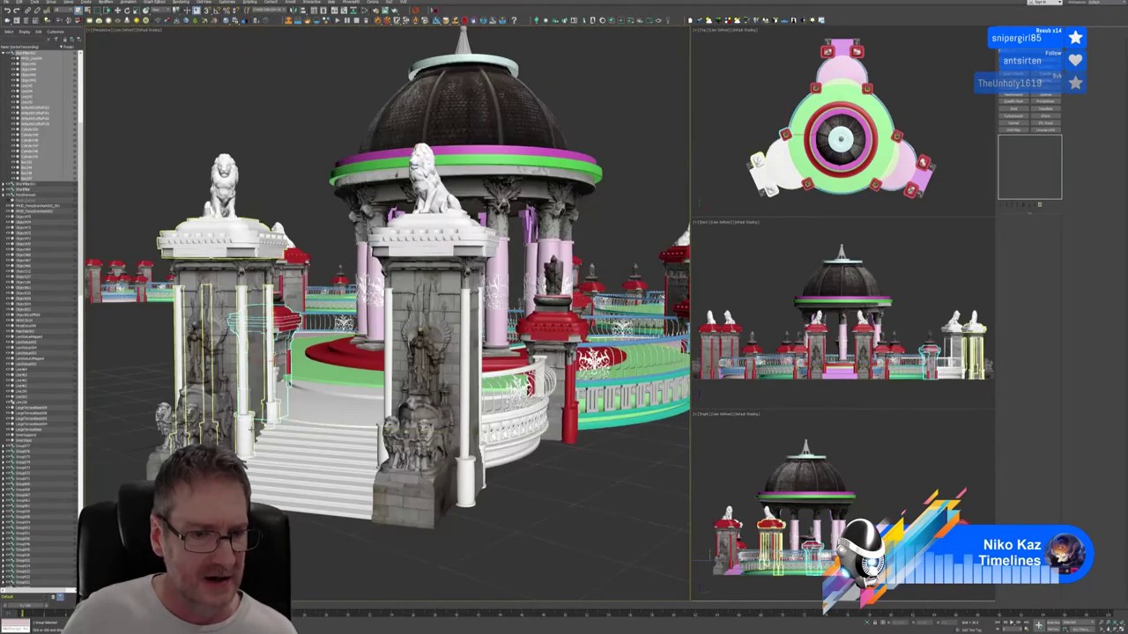
{"action": "middle_click_drag", "start_coordinate": [295, 374], "coordinate": [377, 242], "text": "alt"}
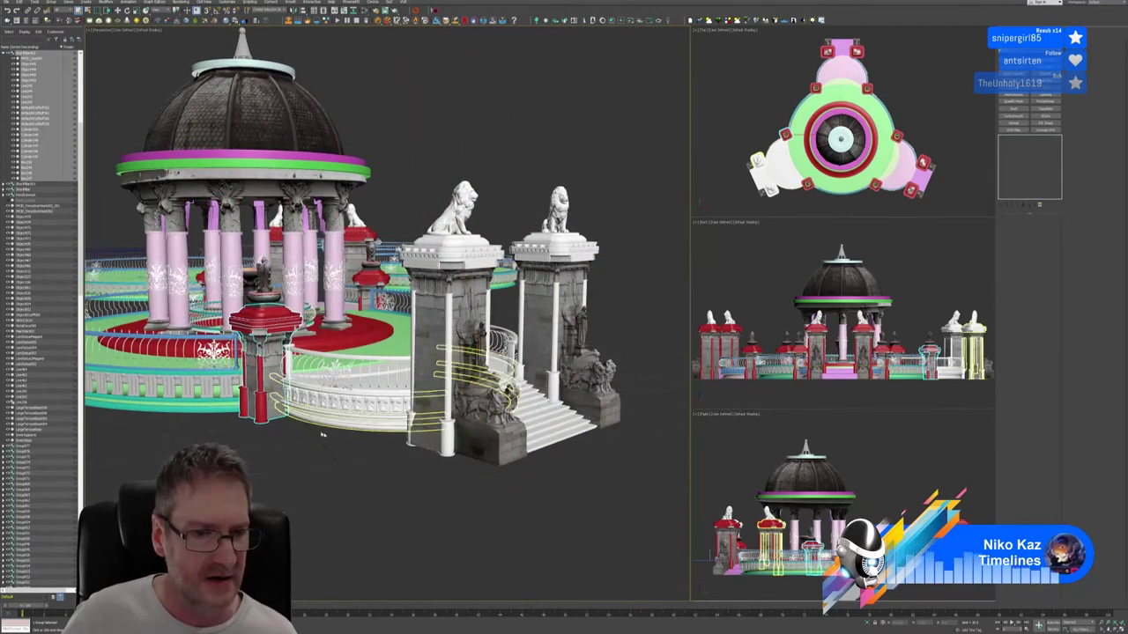
{"action": "middle_click_drag", "start_coordinate": [503, 390], "coordinate": [378, 395], "text": "alt"}
{"action": "middle_click_drag", "start_coordinate": [236, 336], "coordinate": [279, 437], "text": "alt"}
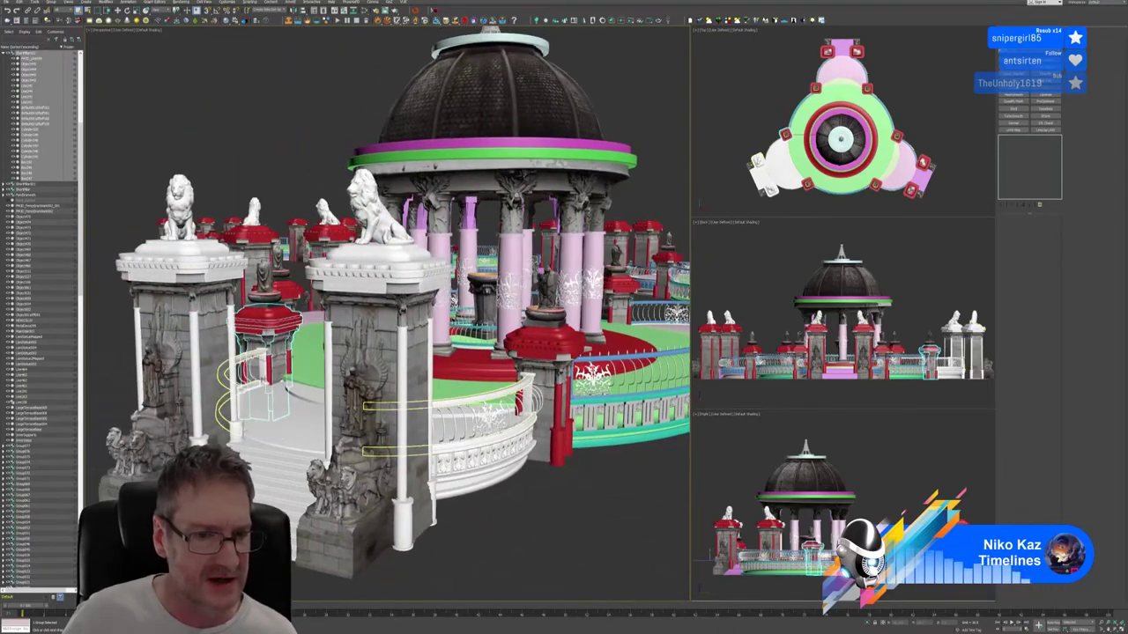
{"action": "scroll", "coordinate": [286, 401], "scroll_direction": "up", "scroll_amount": 6}
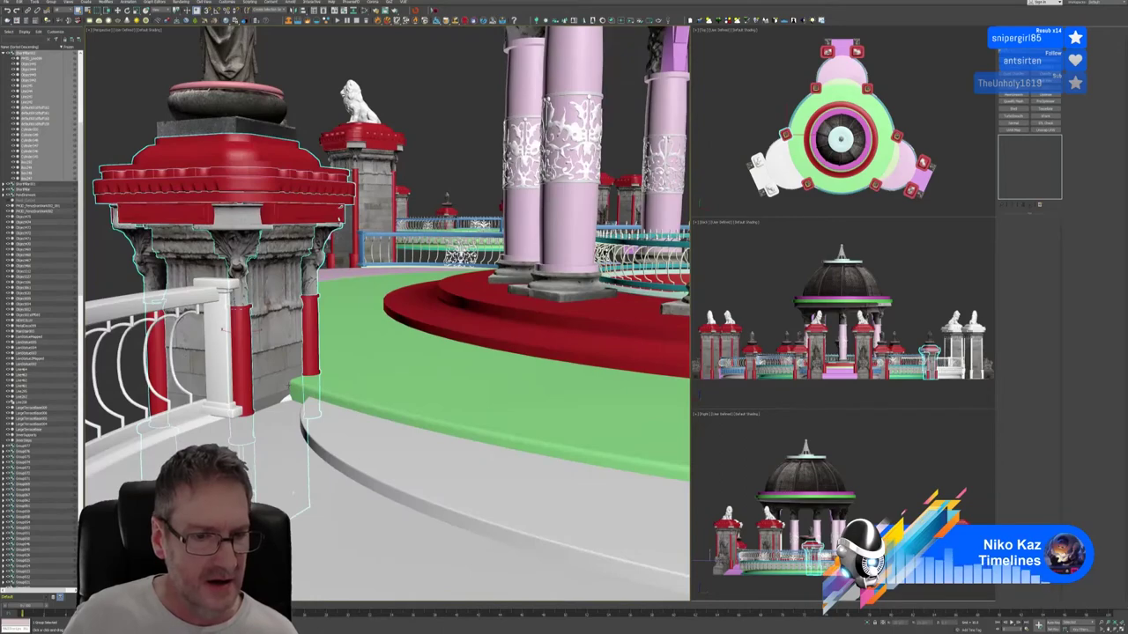
{"action": "scroll", "coordinate": [291, 392], "scroll_direction": "down", "scroll_amount": 8}
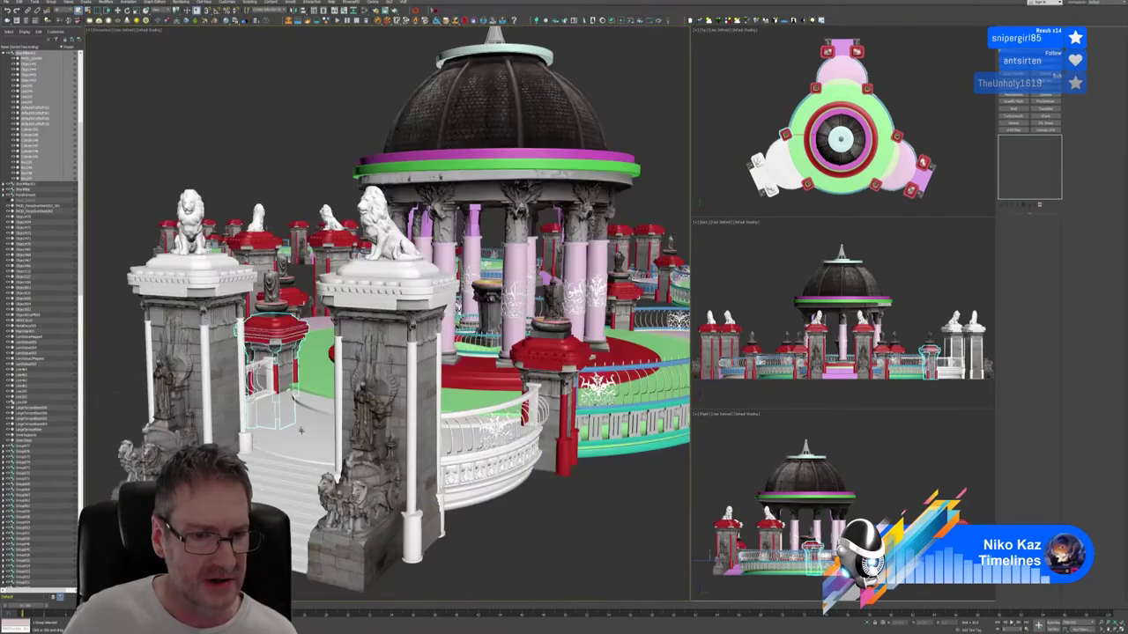
{"action": "middle_click_drag", "start_coordinate": [302, 435], "coordinate": [290, 437], "text": "alt"}
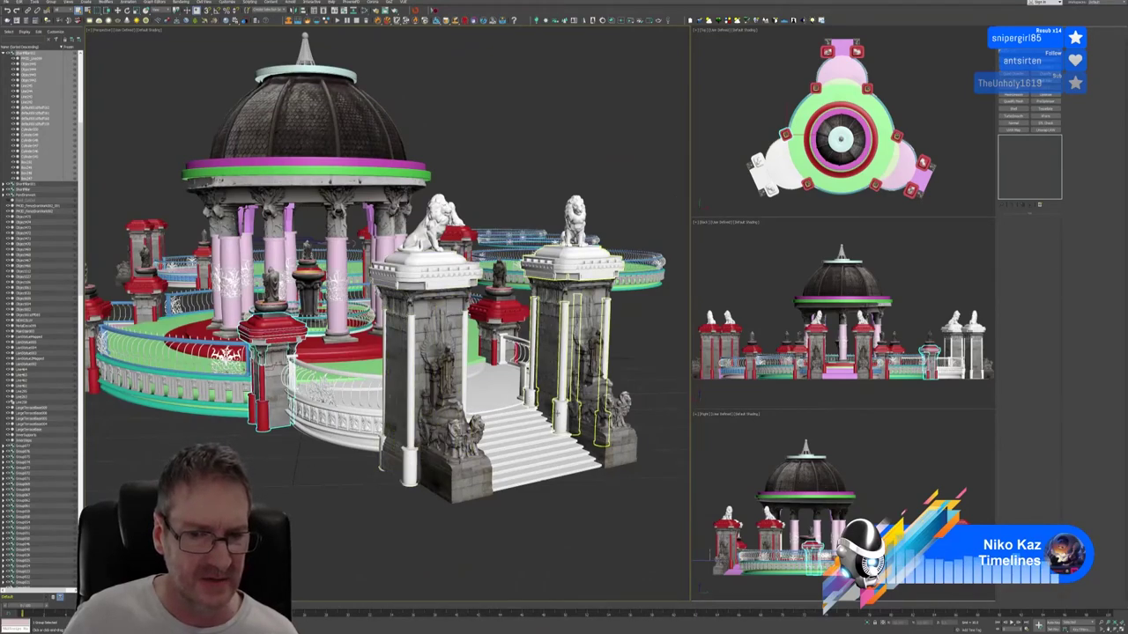
{"action": "middle_click_drag", "start_coordinate": [546, 432], "coordinate": [523, 518], "text": "alt"}
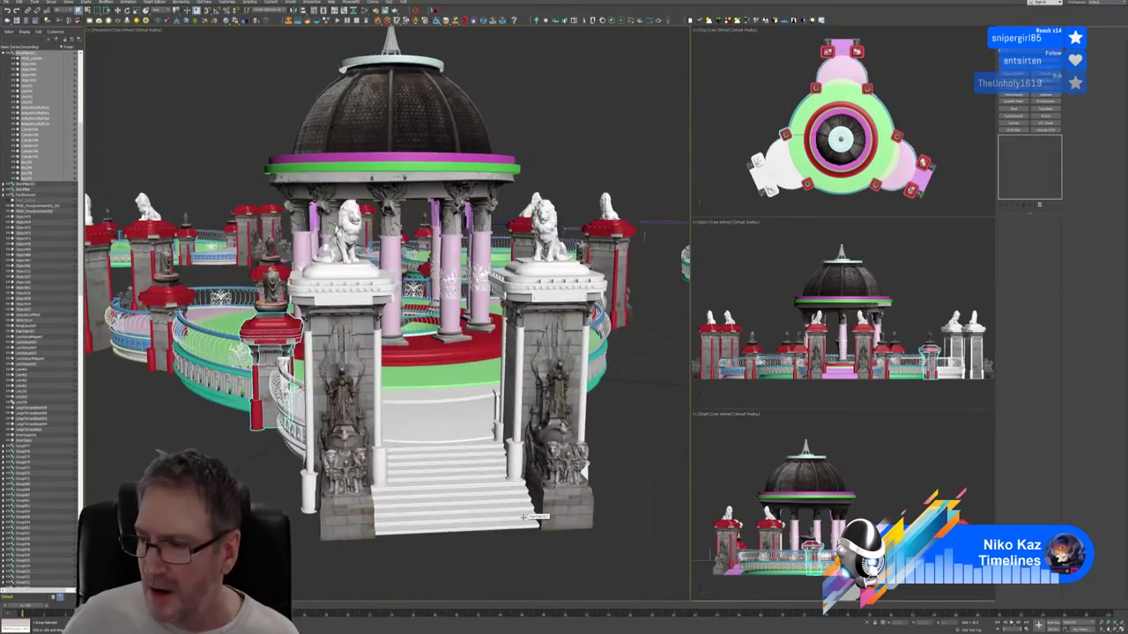
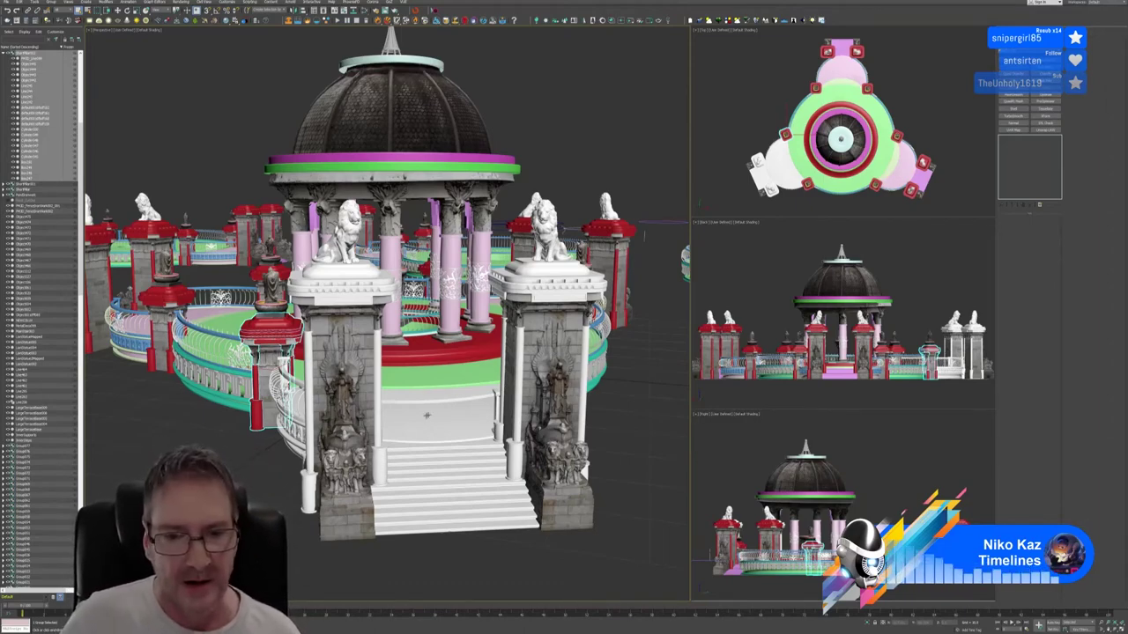
Isolate the selected red-capped short pillar and open its group so its individual parts can be edited.
{"action": "middle_click_drag", "start_coordinate": [427, 415], "coordinate": [528, 377], "text": "alt"}
{"action": "middle_click_drag", "start_coordinate": [317, 308], "coordinate": [176, 308], "text": "alt"}
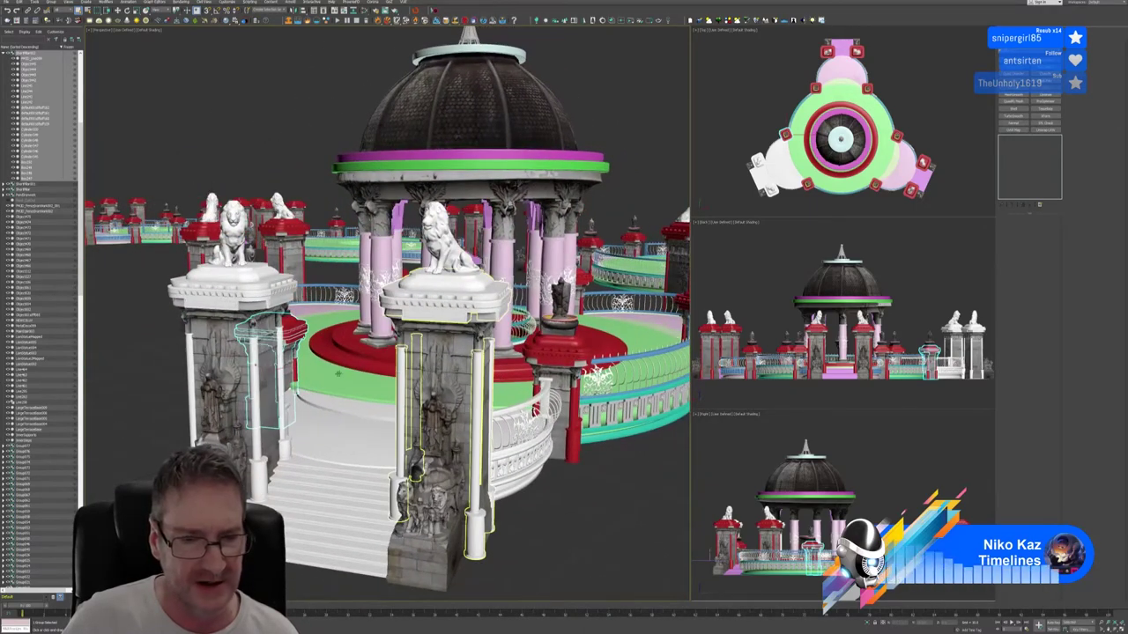
{"action": "scroll", "coordinate": [308, 383], "scroll_direction": "up", "scroll_amount": 5}
{"action": "middle_click_drag", "start_coordinate": [284, 417], "coordinate": [361, 545], "text": "alt"}
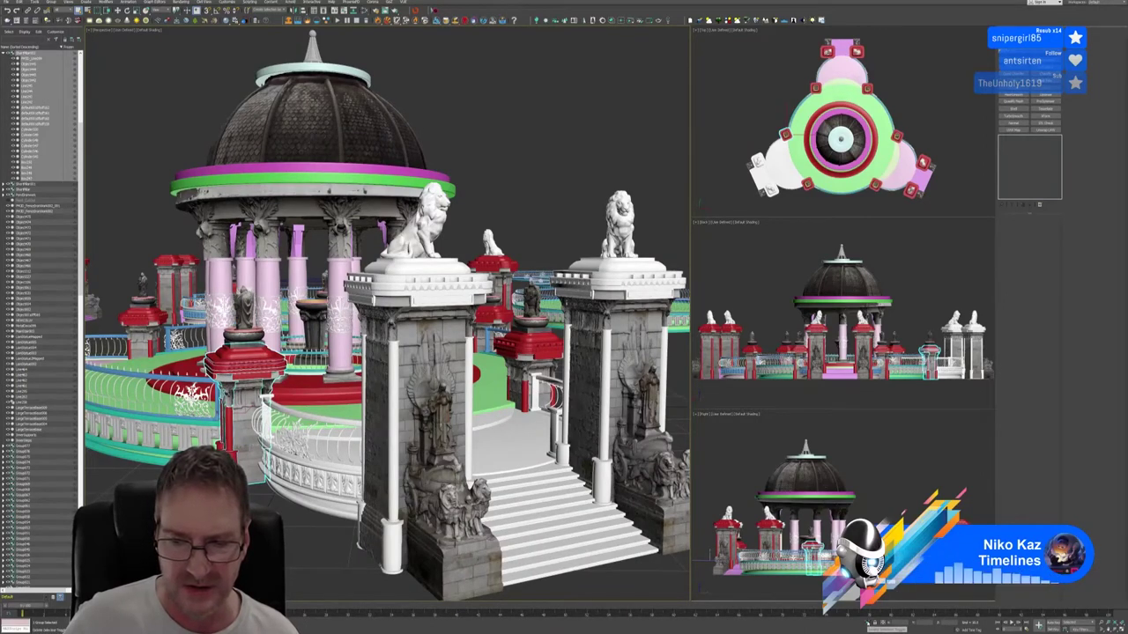
{"action": "key", "text": "alt+q"}
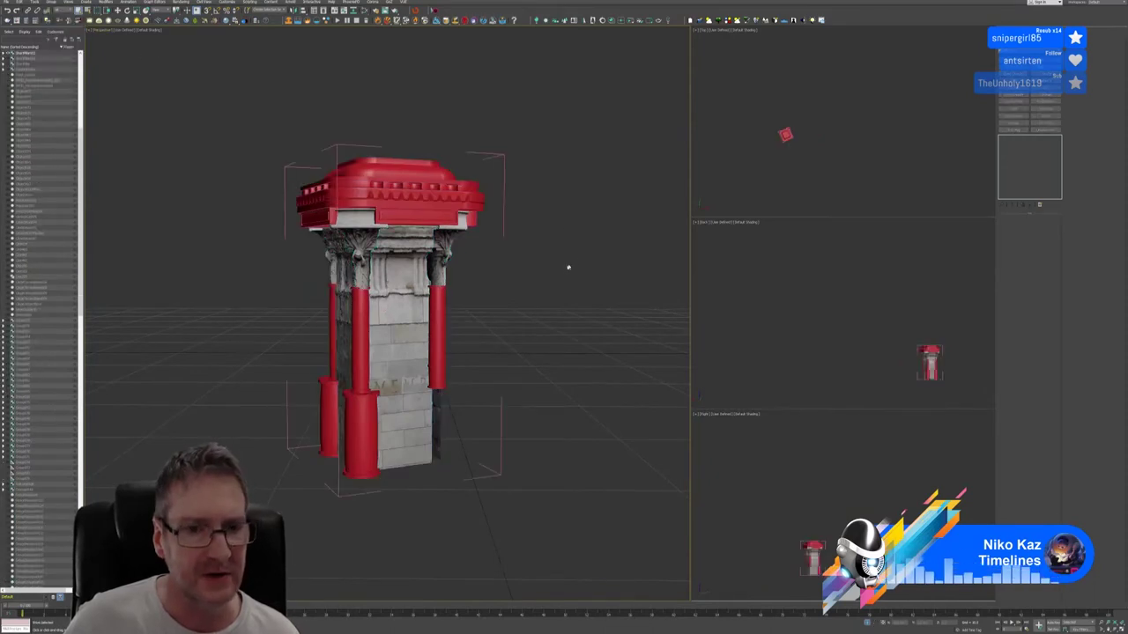
Select the wide red base cylinder at the pillar's front corner and set the Move reference coordinate system to Local.
{"action": "scroll", "coordinate": [552, 282], "scroll_direction": "down", "scroll_amount": 3}
{"action": "middle_click_drag", "start_coordinate": [551, 290], "coordinate": [457, 291]}
{"action": "left_click", "coordinate": [331, 366]}
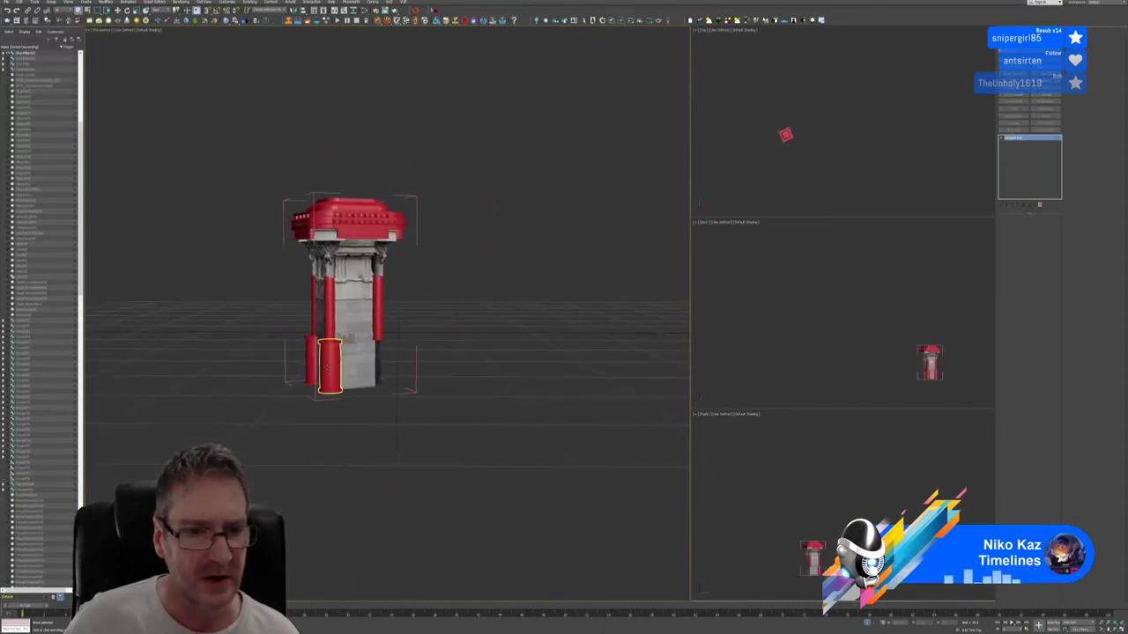
{"action": "key", "text": "w"}
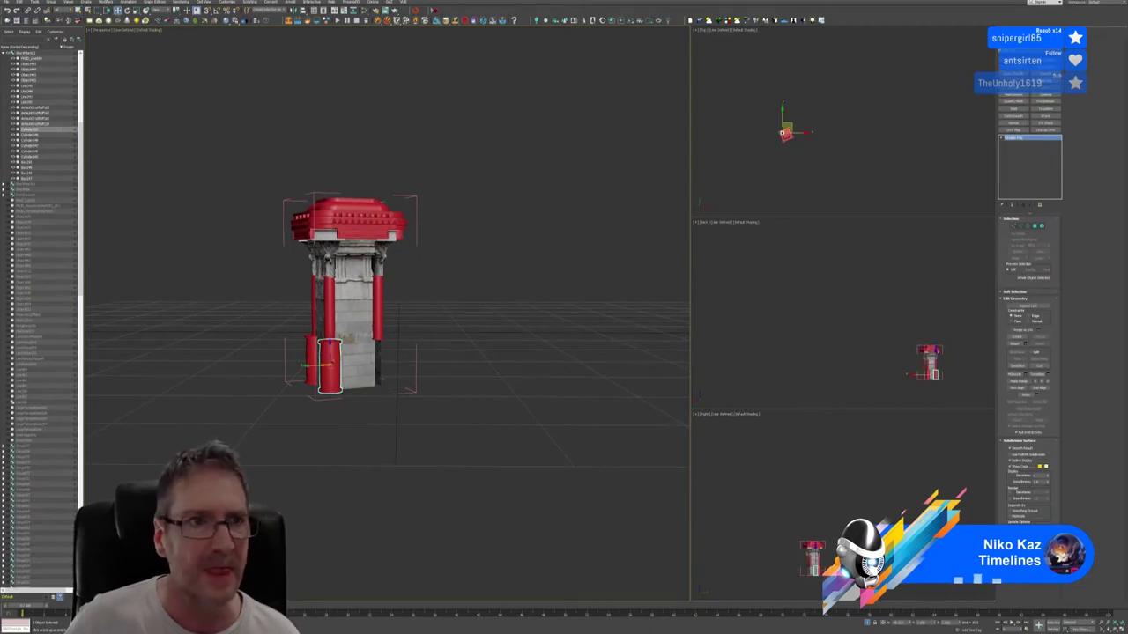
{"action": "middle_click_drag", "start_coordinate": [422, 305], "coordinate": [399, 348], "text": "alt"}
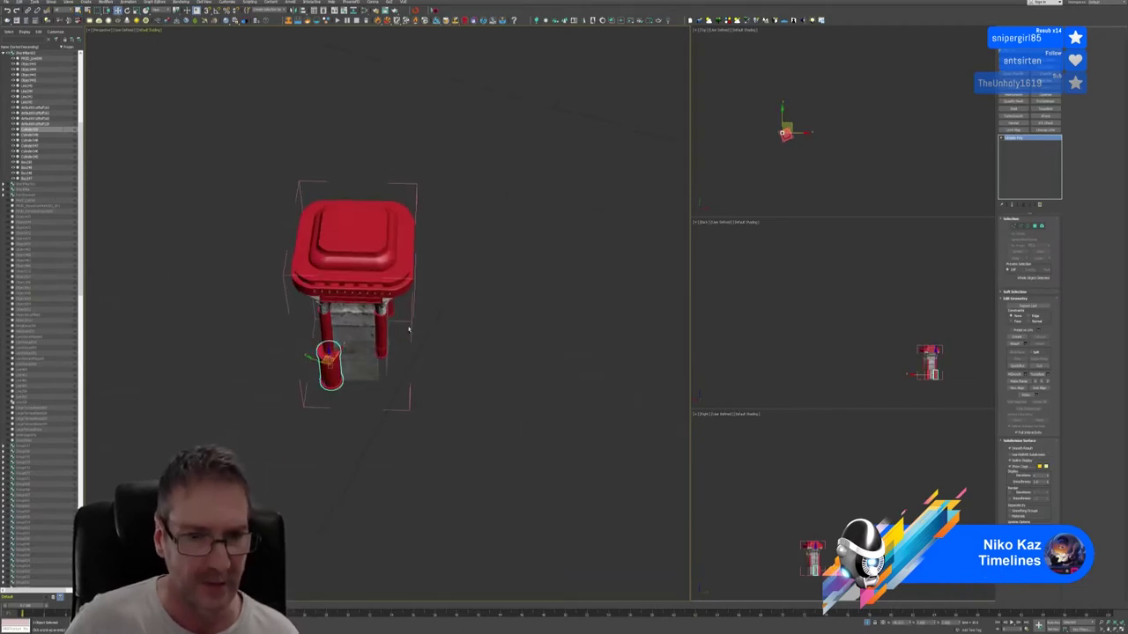
{"action": "left_click", "coordinate": [162, 12]}
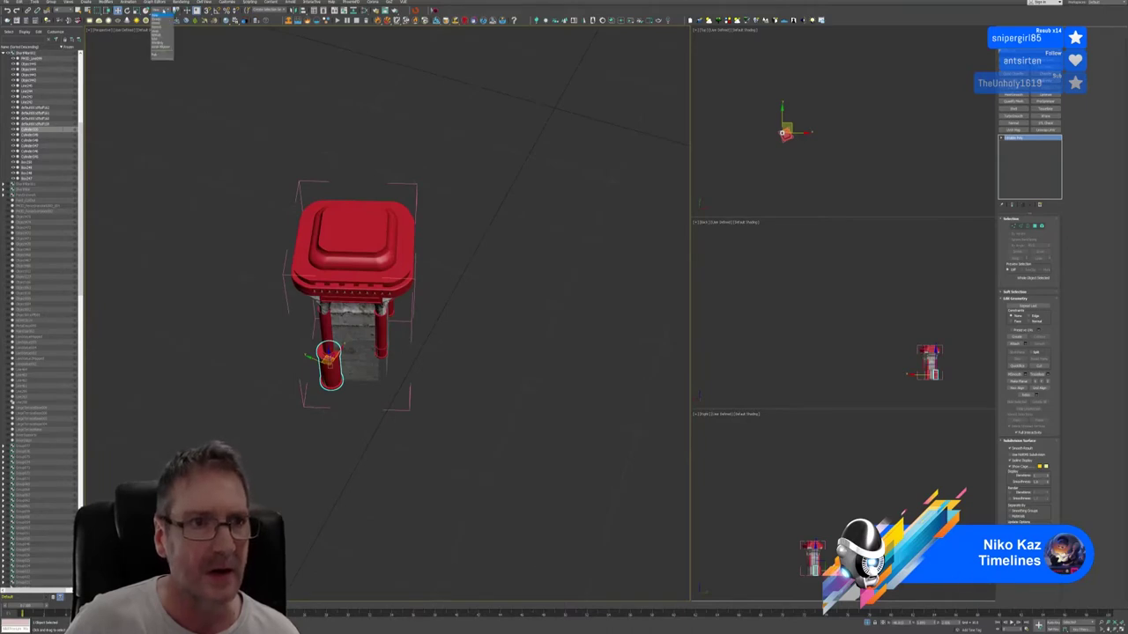
{"action": "left_click", "coordinate": [165, 31]}
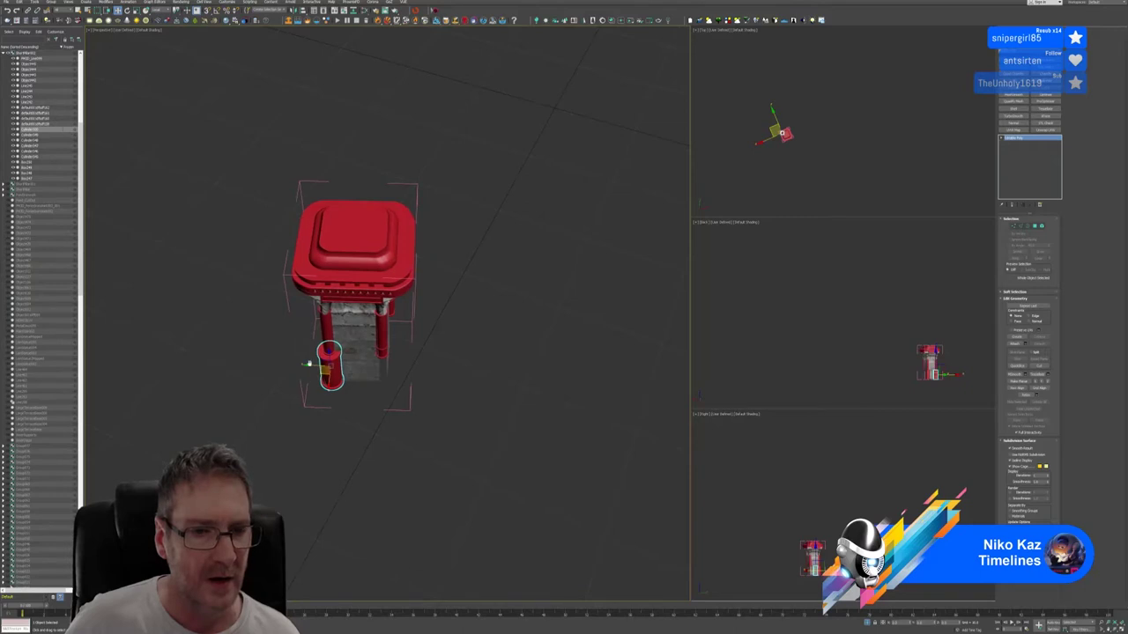
Clone the base cylinder as a copy to the neighbouring pillar corner and raise it slightly under the slim red shaft.
{"action": "middle_click_drag", "start_coordinate": [310, 366], "coordinate": [313, 366]}
{"action": "left_click_drag", "start_coordinate": [313, 366], "coordinate": [362, 369], "text": "shift"}
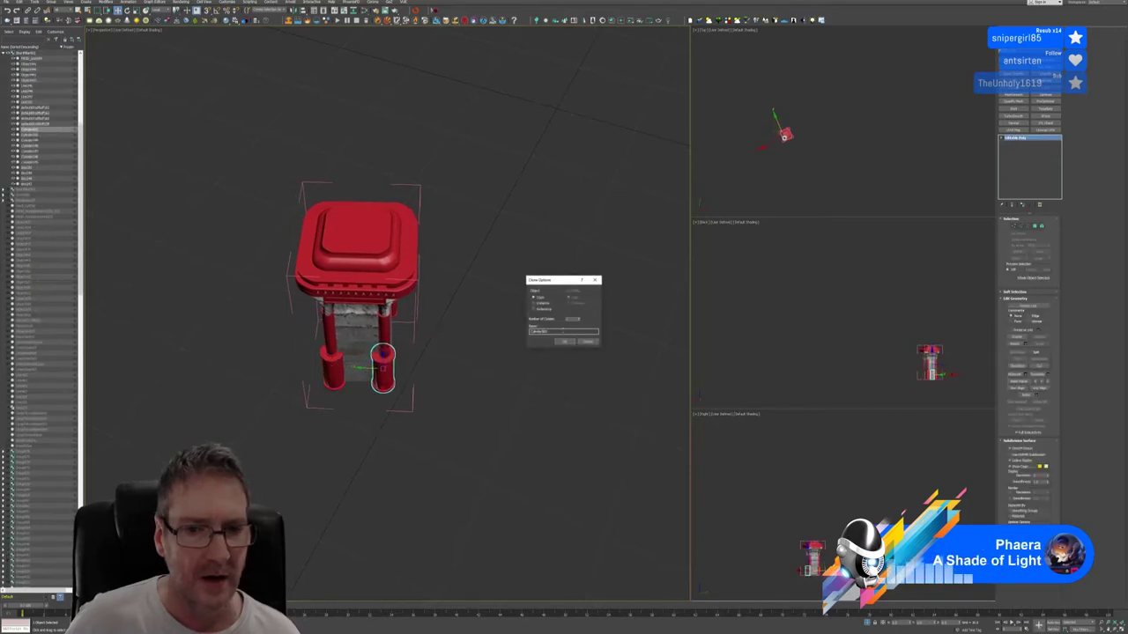
{"action": "left_click", "coordinate": [565, 340]}
{"action": "mouse_move", "coordinate": [503, 314]}
{"action": "middle_mouse_down", "text": "alt"}
{"action": "mouse_move", "coordinate": [458, 287]}
{"action": "mouse_move", "coordinate": [447, 294]}
{"action": "middle_mouse_up", "text": "alt"}
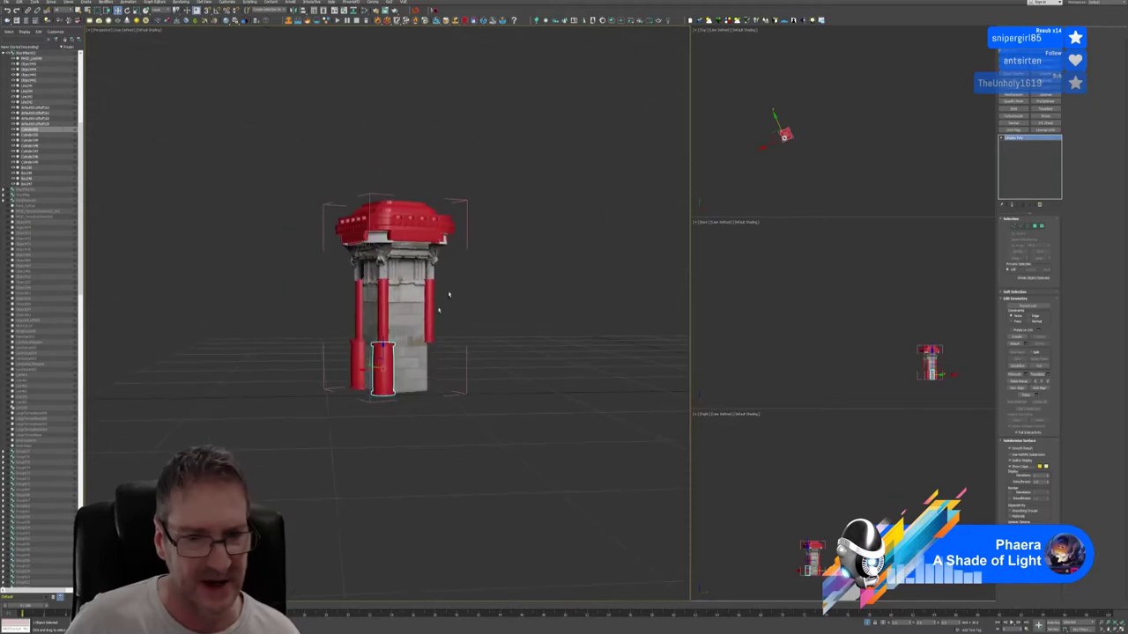
{"action": "scroll", "coordinate": [417, 316], "scroll_direction": "up", "scroll_amount": 3}
{"action": "left_click_drag", "start_coordinate": [373, 370], "coordinate": [371, 349]}
{"action": "middle_click_drag", "start_coordinate": [411, 377], "coordinate": [441, 397], "text": "alt"}
{"action": "scroll", "coordinate": [369, 337], "scroll_direction": "up", "scroll_amount": 3}
{"action": "middle_click_drag", "start_coordinate": [443, 347], "coordinate": [401, 352], "text": "alt"}
{"action": "scroll", "coordinate": [423, 357], "scroll_direction": "up", "scroll_amount": 2}
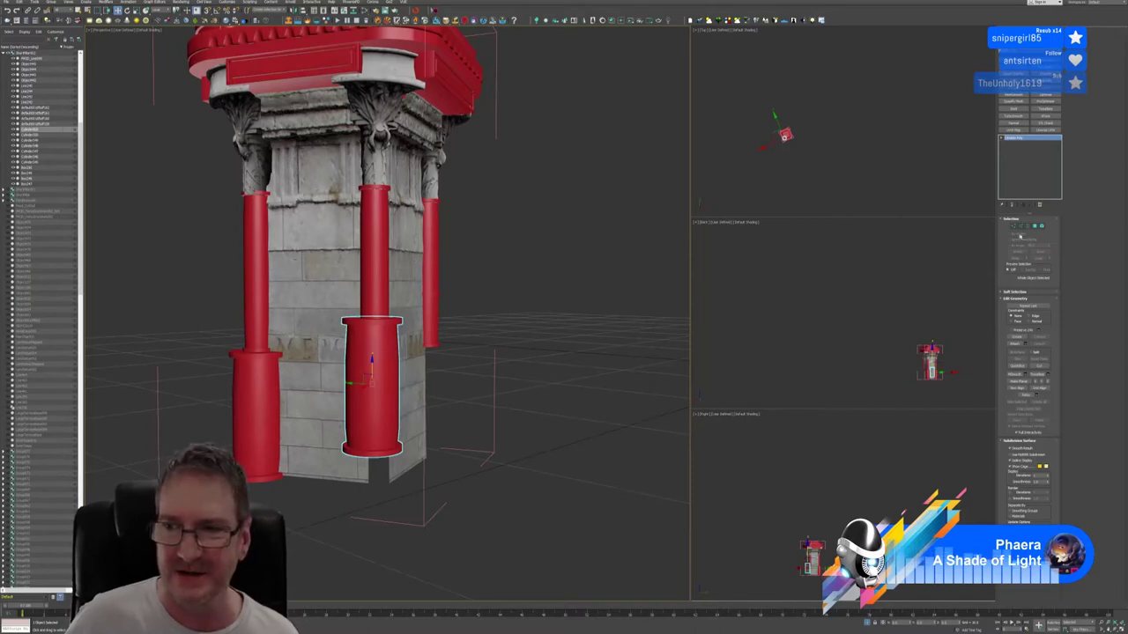
Scale the copied cylinder's body element vertically to about half its height and move it up against its upper ring.
{"action": "left_click", "coordinate": [1041, 225]}
{"action": "key", "text": "ctrl+a"}
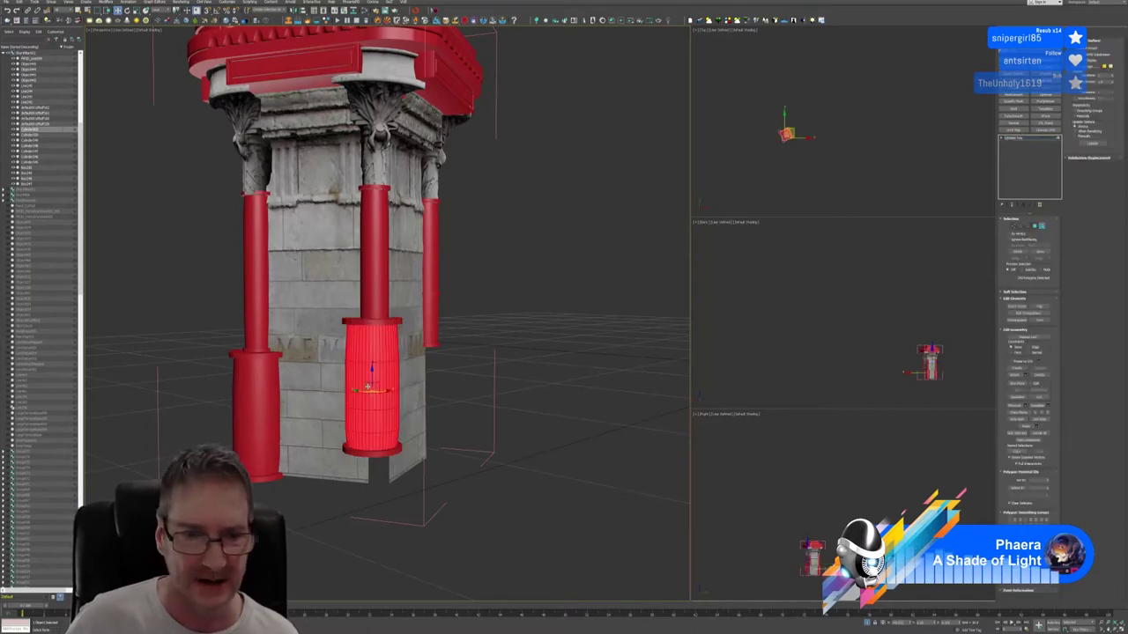
{"action": "left_click", "coordinate": [137, 9]}
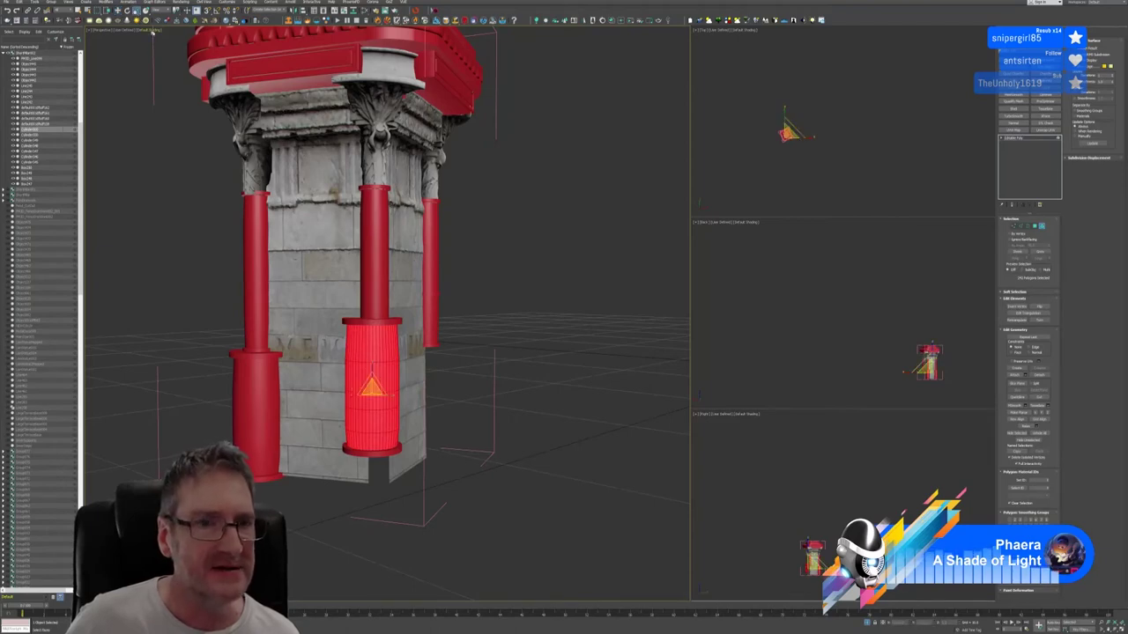
{"action": "left_click_drag", "start_coordinate": [373, 370], "coordinate": [372, 392]}
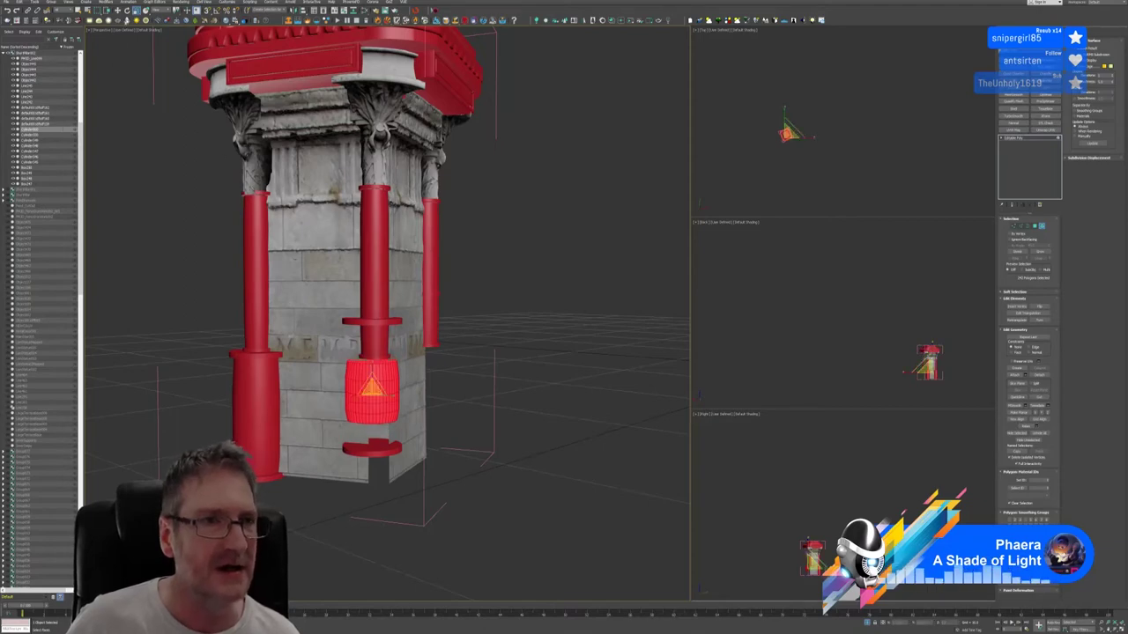
{"action": "left_click", "coordinate": [118, 9]}
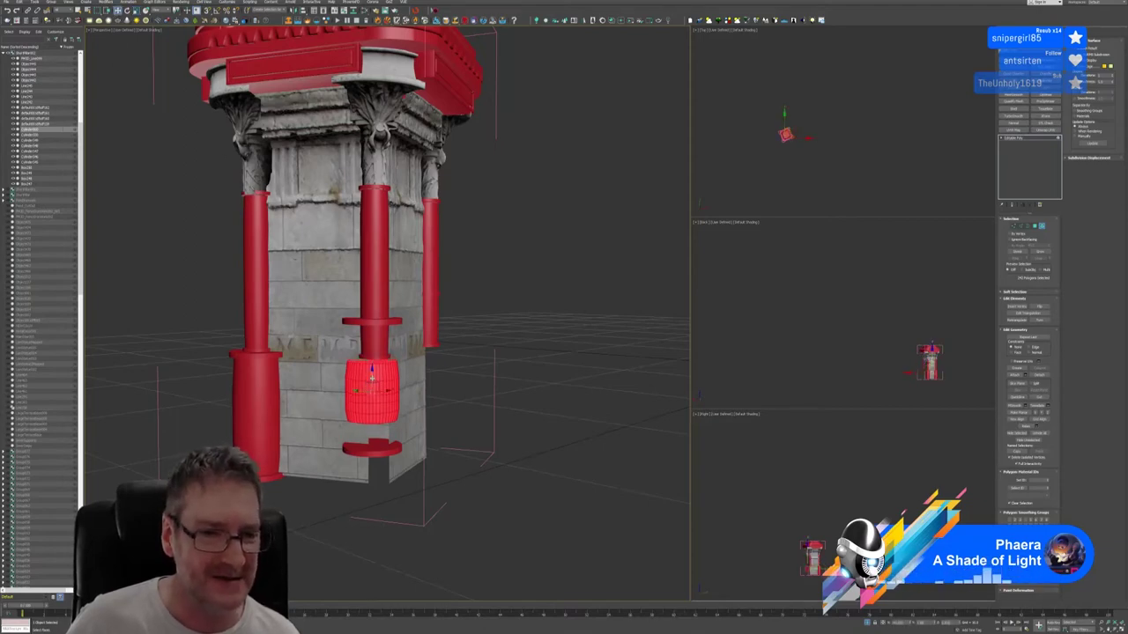
{"action": "left_click_drag", "start_coordinate": [371, 380], "coordinate": [392, 336]}
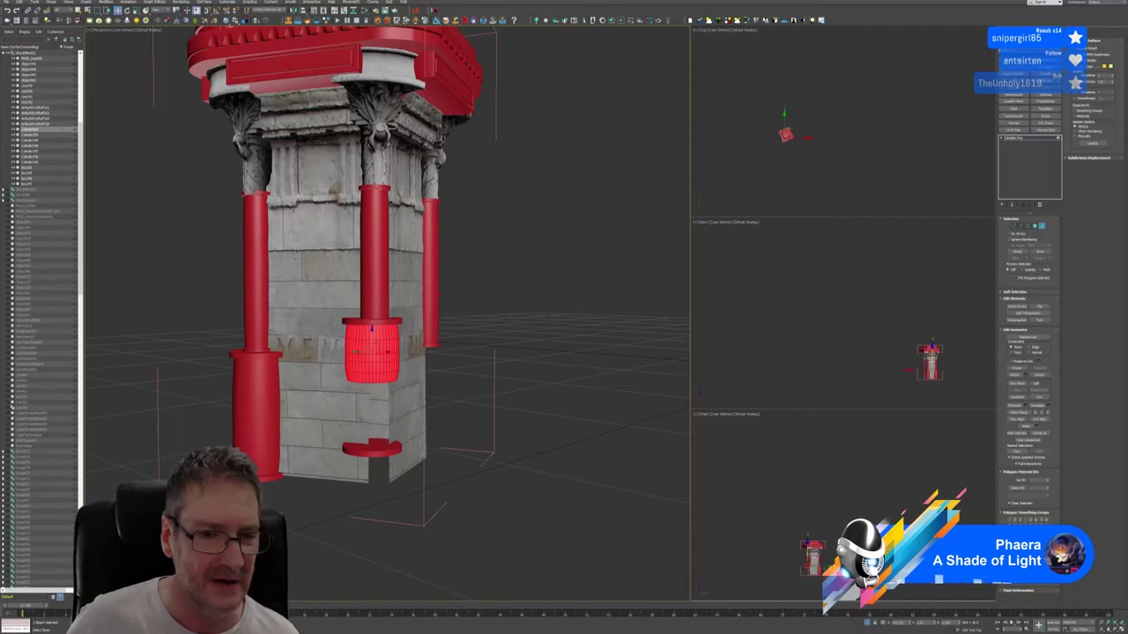
Move the copied cylinder's lower ring element up against the bottom of the shortened body and leave element editing.
{"action": "left_click", "coordinate": [372, 447]}
{"action": "left_click_drag", "start_coordinate": [371, 424], "coordinate": [387, 359]}
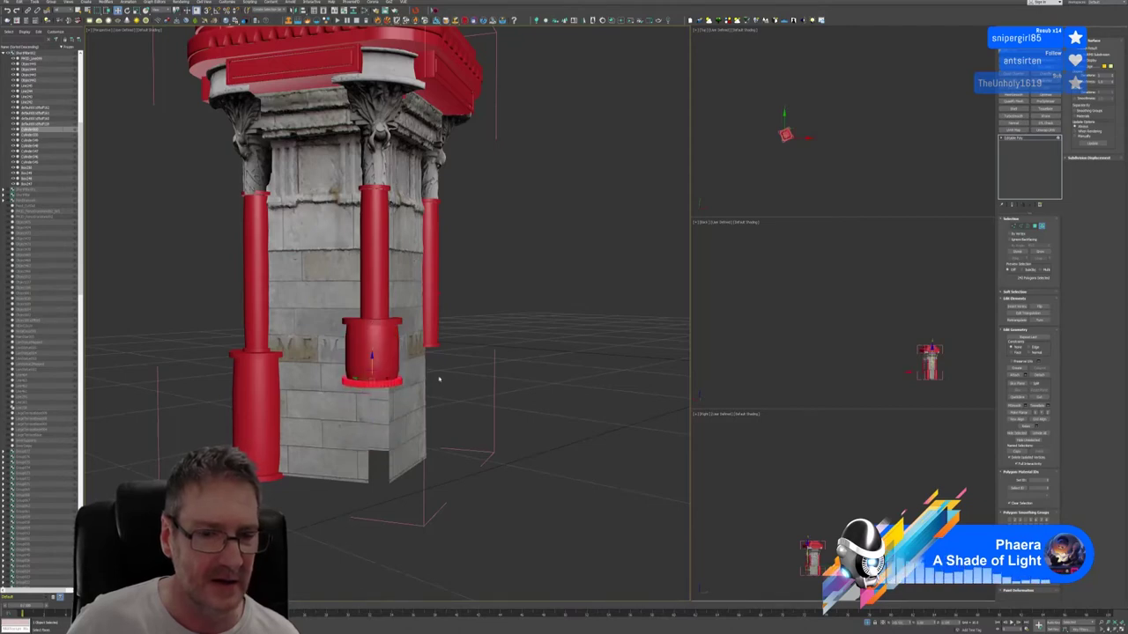
{"action": "mouse_move", "coordinate": [438, 378]}
{"action": "middle_mouse_down", "text": "alt"}
{"action": "mouse_move", "coordinate": [394, 381]}
{"action": "mouse_move", "coordinate": [420, 380]}
{"action": "middle_mouse_up", "text": "alt"}
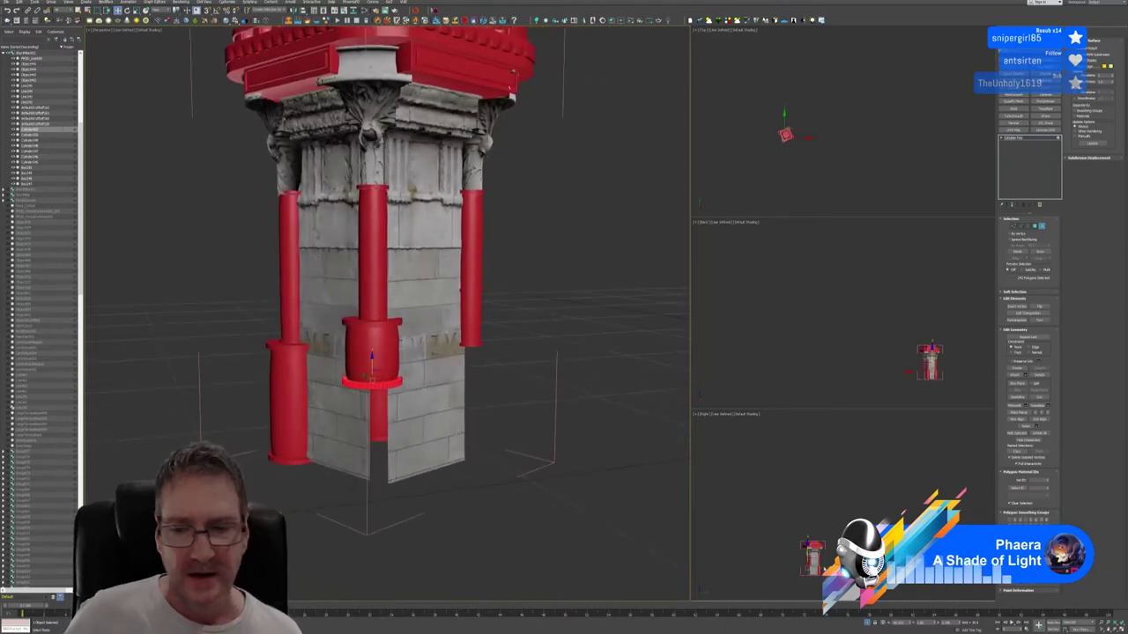
{"action": "left_click", "coordinate": [1041, 228]}
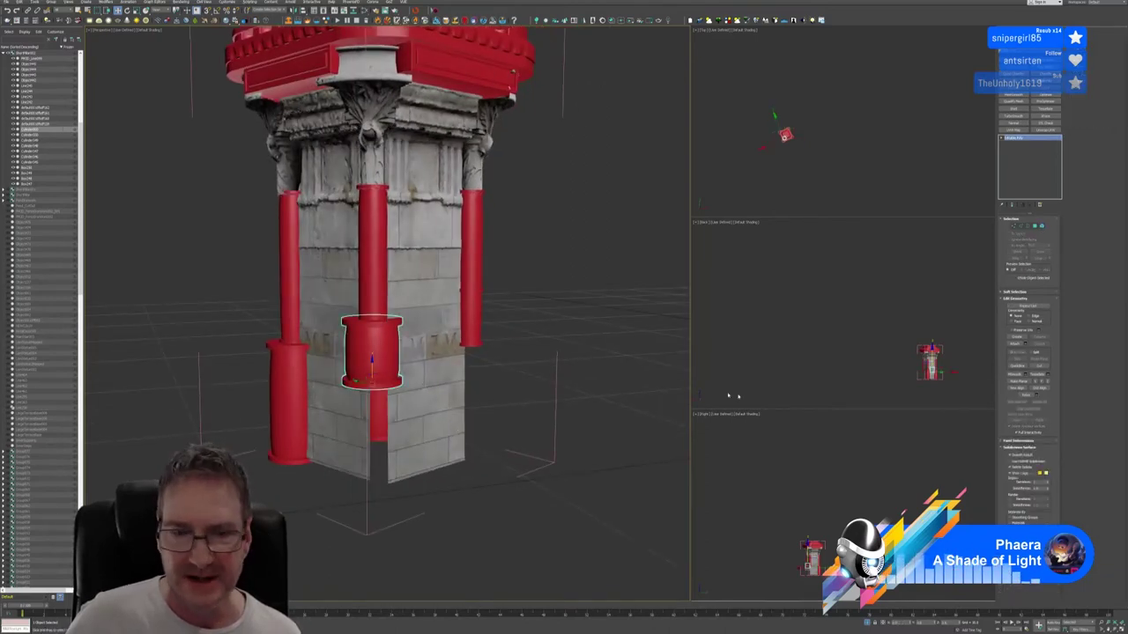
Select the open pillar group, close it, and exit isolation to return to the full pavilion scene.
{"action": "left_click", "coordinate": [371, 532]}
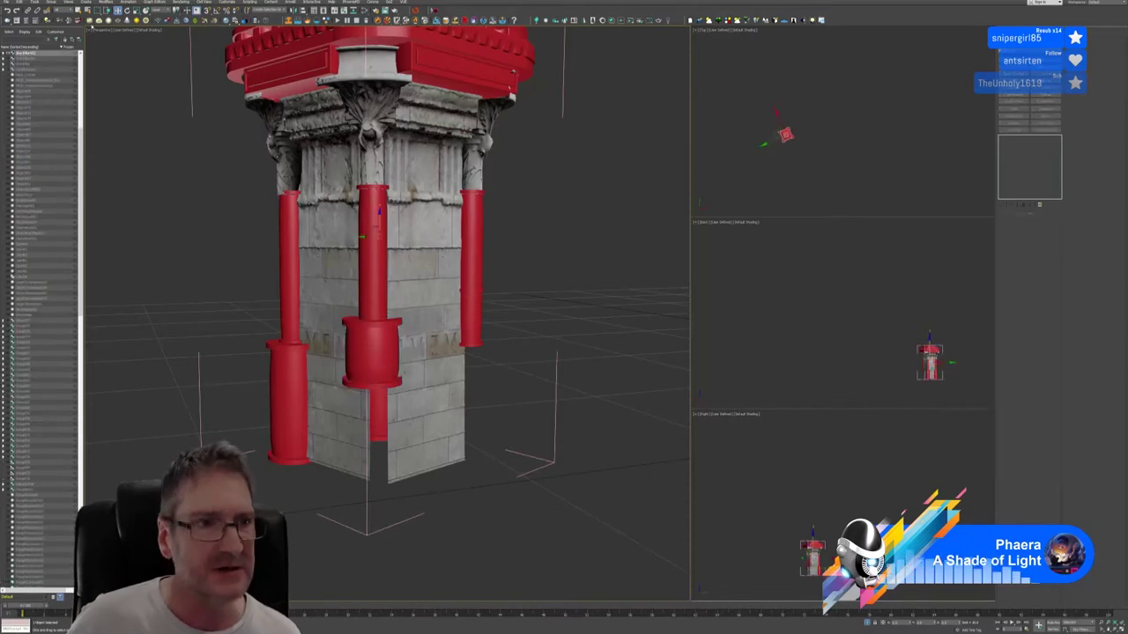
{"action": "left_click", "coordinate": [53, 2]}
{"action": "left_click", "coordinate": [54, 42]}
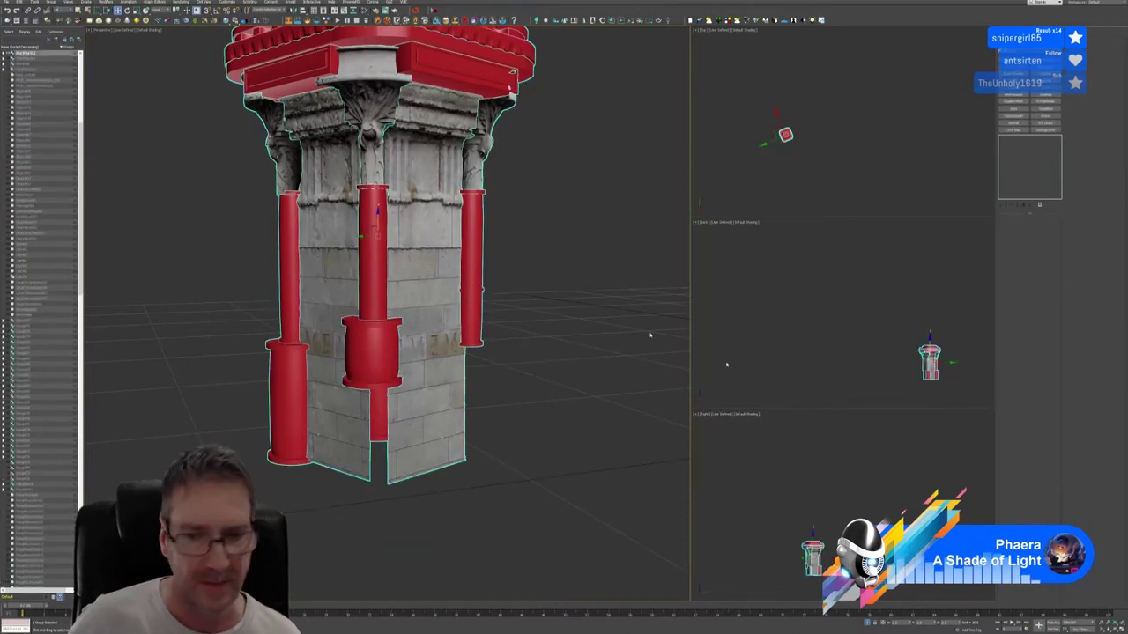
{"action": "left_click", "coordinate": [869, 622]}
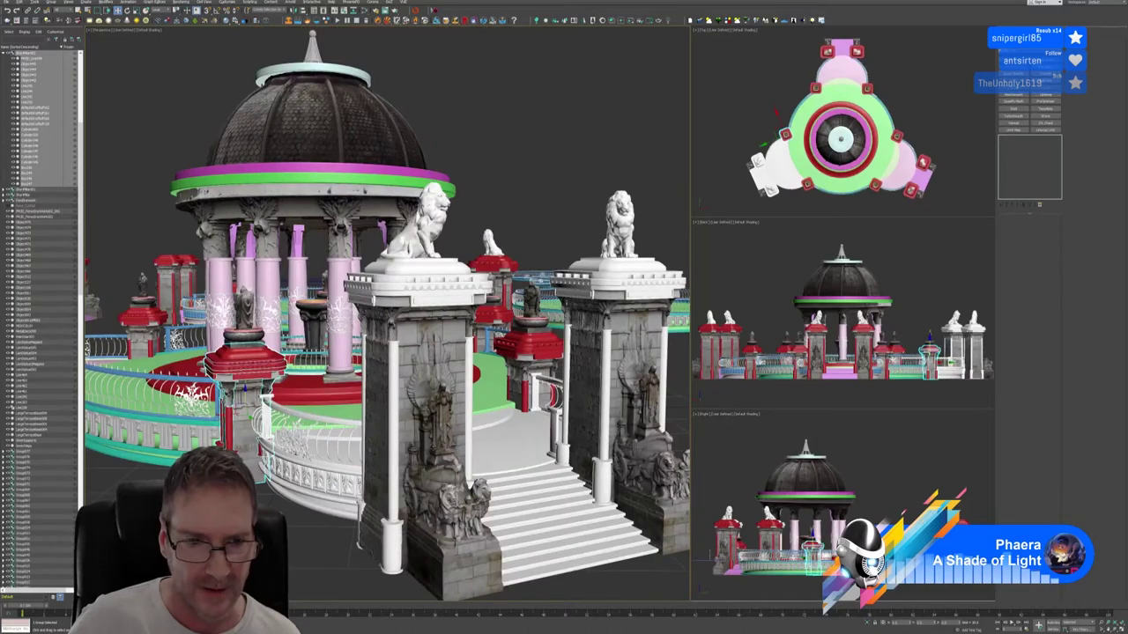
Open the short balustrade pillar's group and raise the base cylinder beside the white railing so its foot rests on the entrance floor.
{"action": "middle_click_drag", "start_coordinate": [370, 379], "coordinate": [252, 450], "text": "alt"}
{"action": "scroll", "coordinate": [387, 388], "scroll_direction": "up", "scroll_amount": 2}
{"action": "scroll", "coordinate": [387, 387], "scroll_direction": "down", "scroll_amount": 1}
{"action": "scroll", "coordinate": [252, 449], "scroll_direction": "up", "scroll_amount": 3}
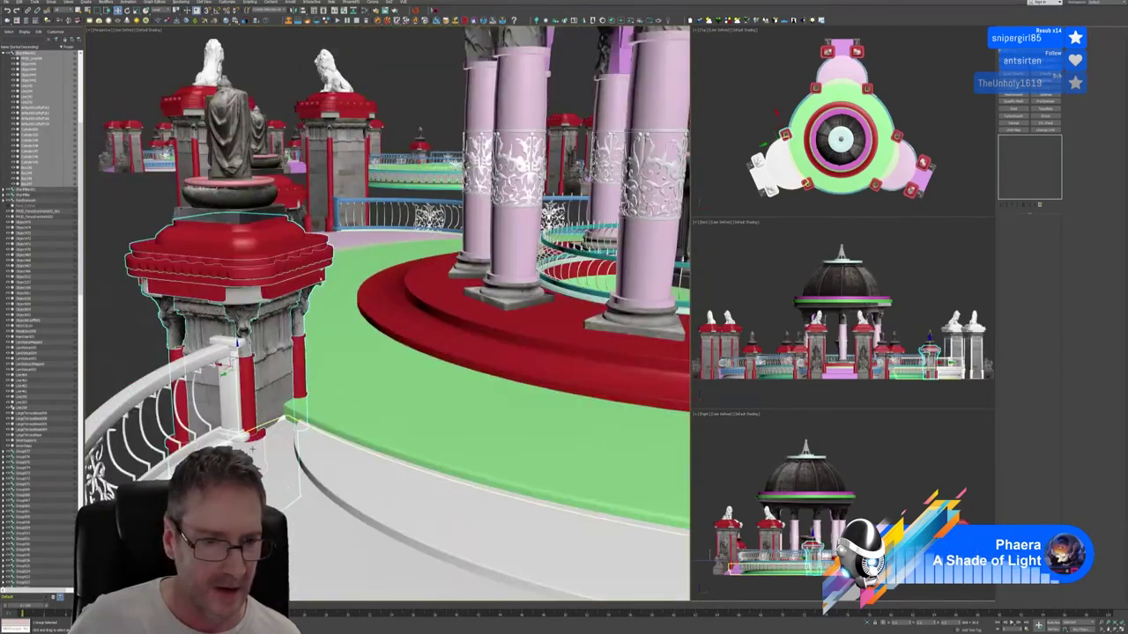
{"action": "scroll", "coordinate": [252, 449], "scroll_direction": "up", "scroll_amount": 5}
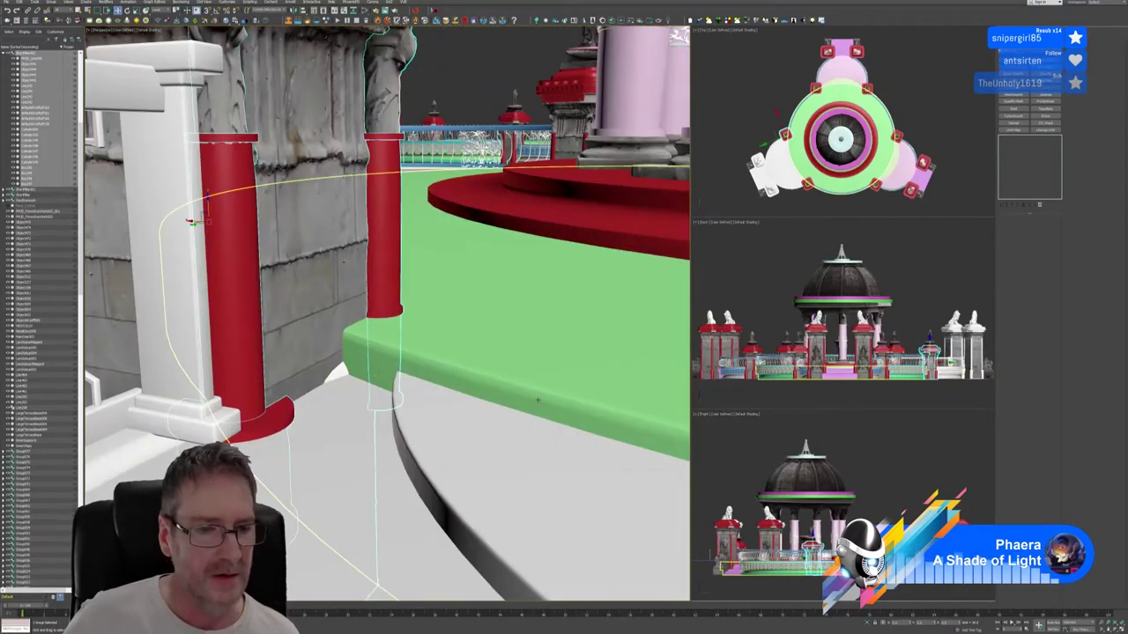
{"action": "left_click", "coordinate": [168, 290]}
{"action": "left_click", "coordinate": [51, 3]}
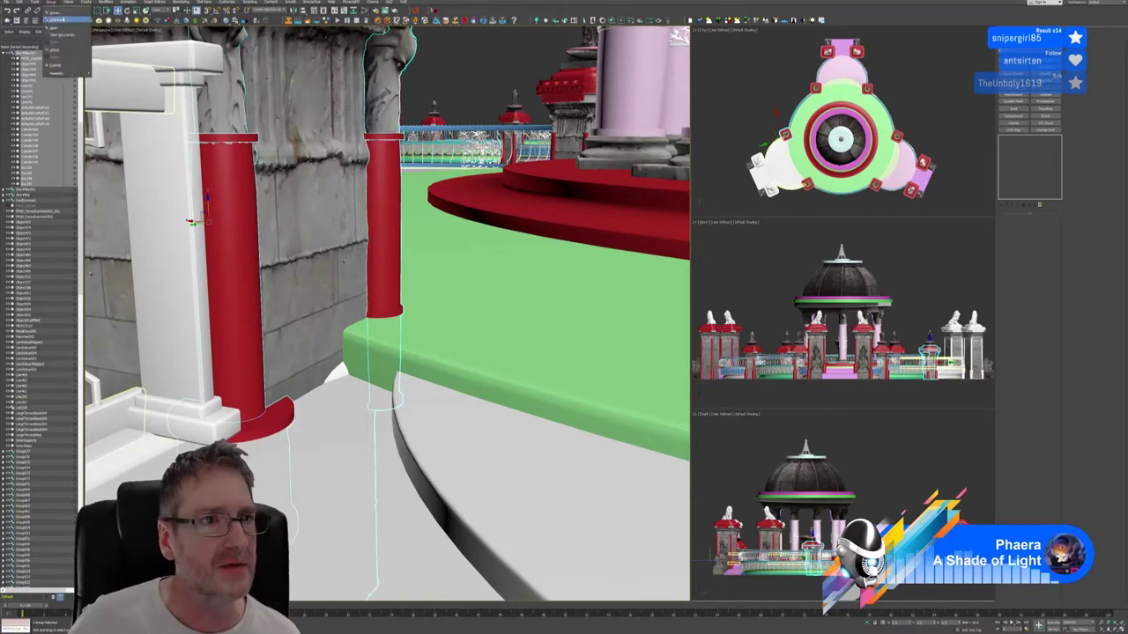
{"action": "left_click", "coordinate": [58, 18]}
{"action": "left_click", "coordinate": [267, 429]}
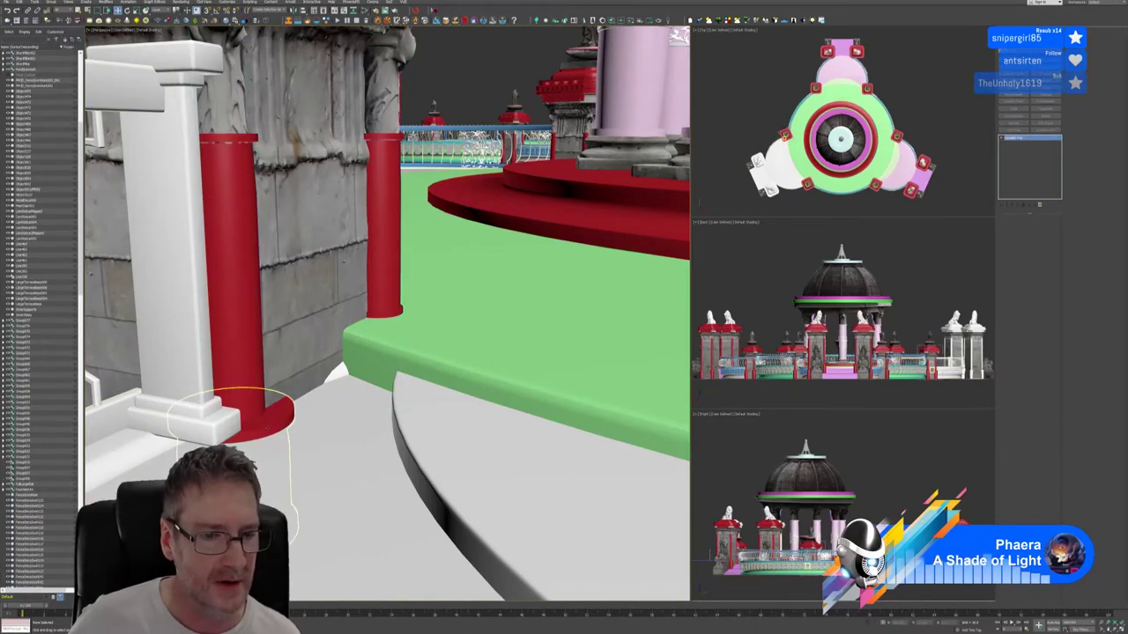
{"action": "left_click_drag", "start_coordinate": [240, 515], "coordinate": [240, 404]}
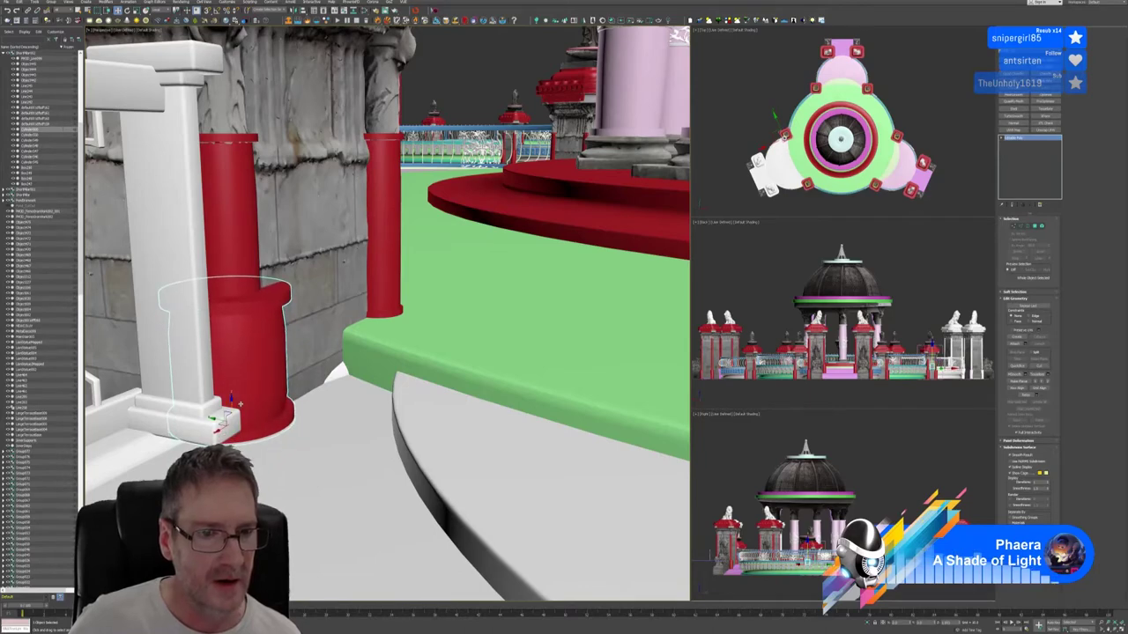
Examine the raised column base against the short pillar, railing and entrance steps from near and far.
{"action": "middle_click_drag", "start_coordinate": [284, 447], "coordinate": [307, 427], "text": "alt"}
{"action": "scroll", "coordinate": [307, 427], "scroll_direction": "down", "scroll_amount": 10}
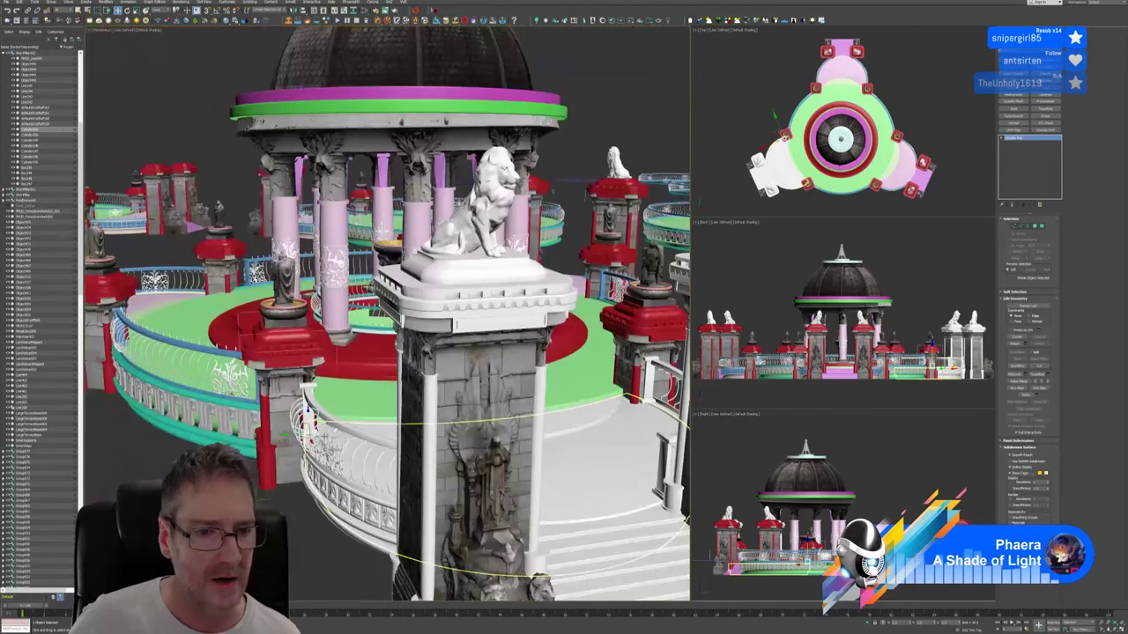
{"action": "scroll", "coordinate": [307, 427], "scroll_direction": "down", "scroll_amount": 5}
{"action": "middle_click_drag", "start_coordinate": [352, 489], "coordinate": [319, 449], "text": "alt"}
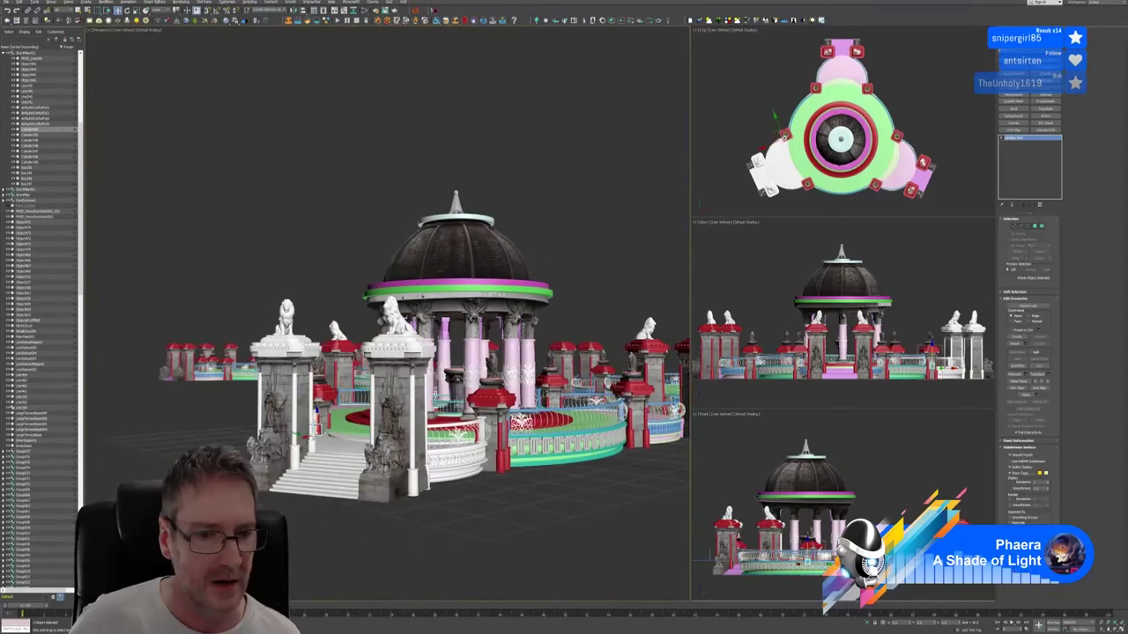
{"action": "scroll", "coordinate": [315, 410], "scroll_direction": "up", "scroll_amount": 10}
{"action": "left_click", "coordinate": [298, 414]}
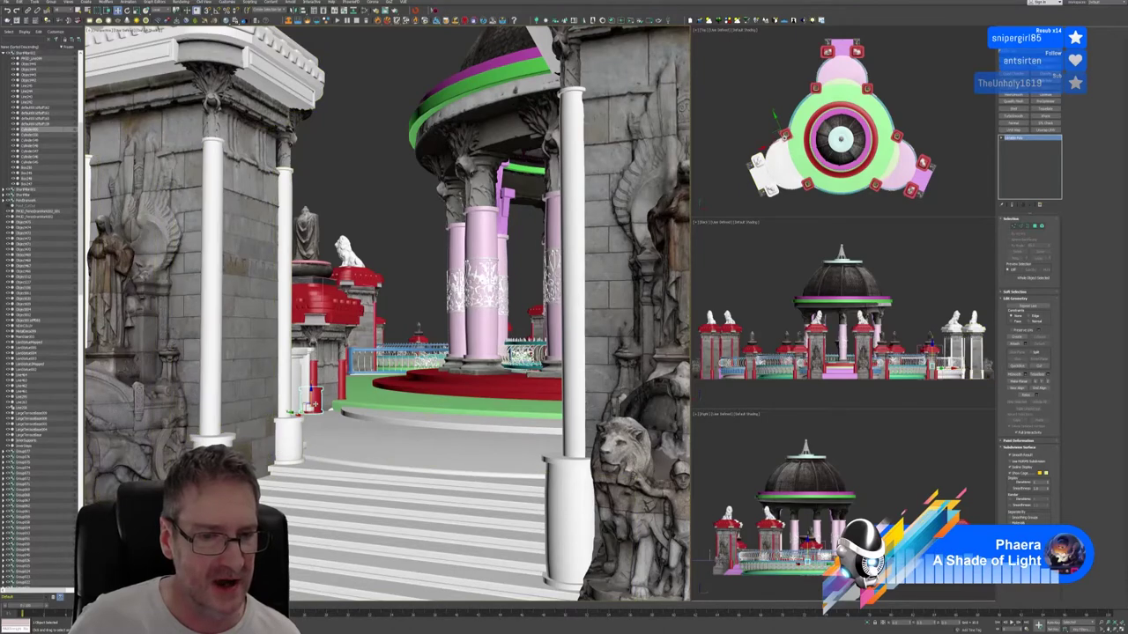
{"action": "scroll", "coordinate": [308, 401], "scroll_direction": "up", "scroll_amount": 10}
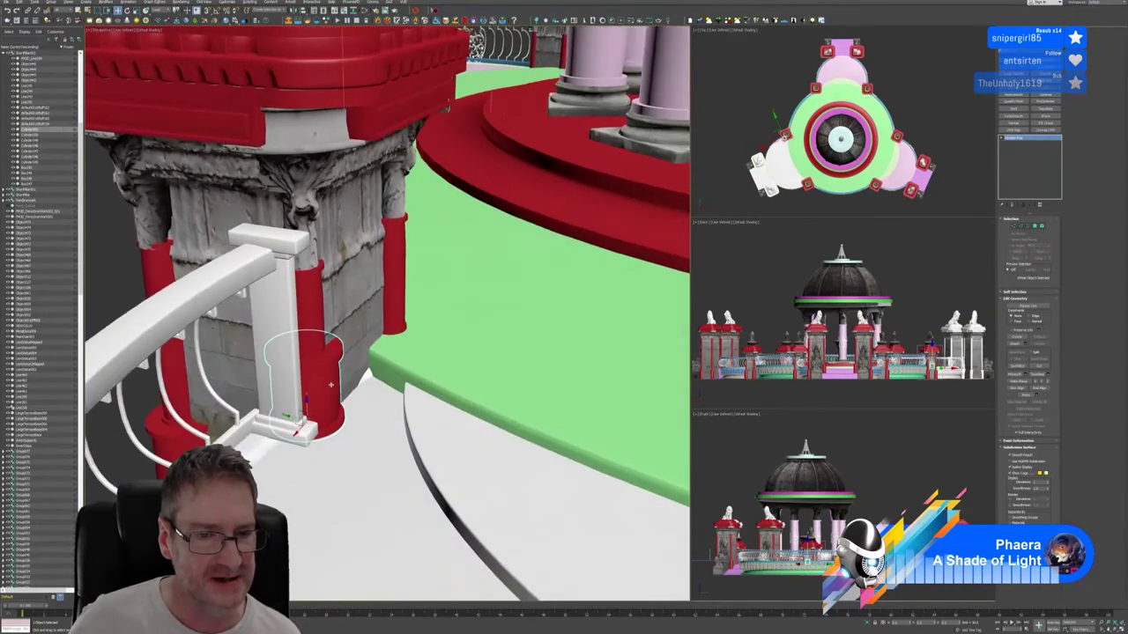
{"action": "mouse_move", "coordinate": [331, 384]}
{"action": "middle_mouse_down", "text": "alt"}
{"action": "mouse_move", "coordinate": [379, 385]}
{"action": "mouse_move", "coordinate": [331, 393]}
{"action": "mouse_move", "coordinate": [318, 380]}
{"action": "mouse_move", "coordinate": [332, 383]}
{"action": "middle_mouse_up", "text": "alt"}
{"action": "scroll", "coordinate": [332, 383], "scroll_direction": "down", "scroll_amount": 10}
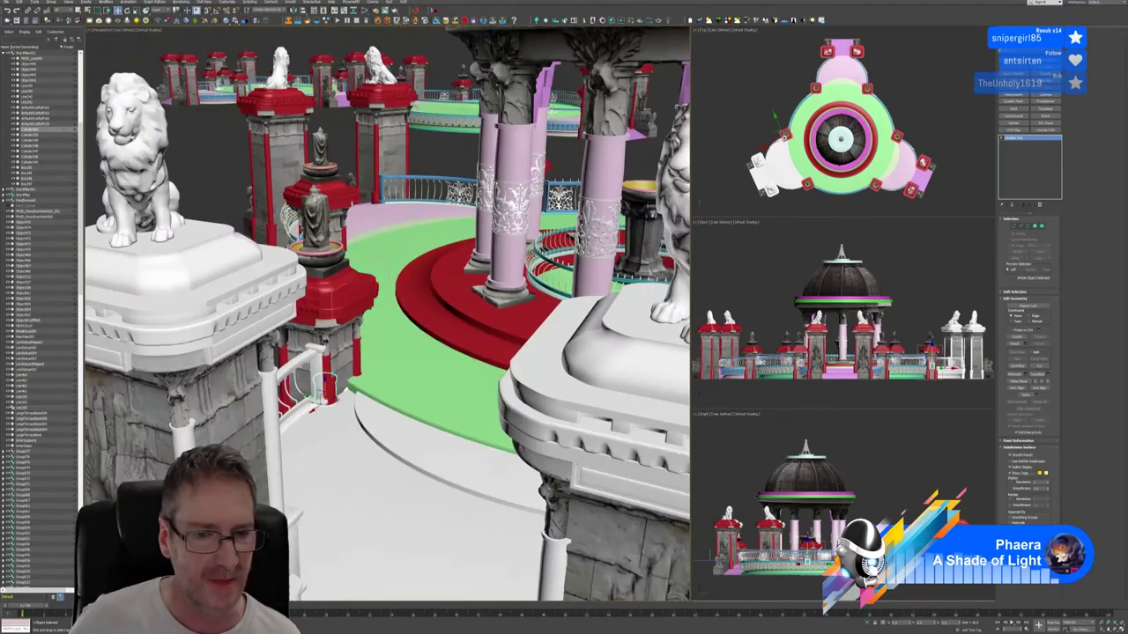
{"action": "mouse_move", "coordinate": [342, 423]}
{"action": "middle_mouse_down"}
{"action": "mouse_move", "coordinate": [356, 395]}
{"action": "mouse_move", "coordinate": [353, 440]}
{"action": "middle_mouse_up"}
{"action": "left_click", "coordinate": [352, 439]}
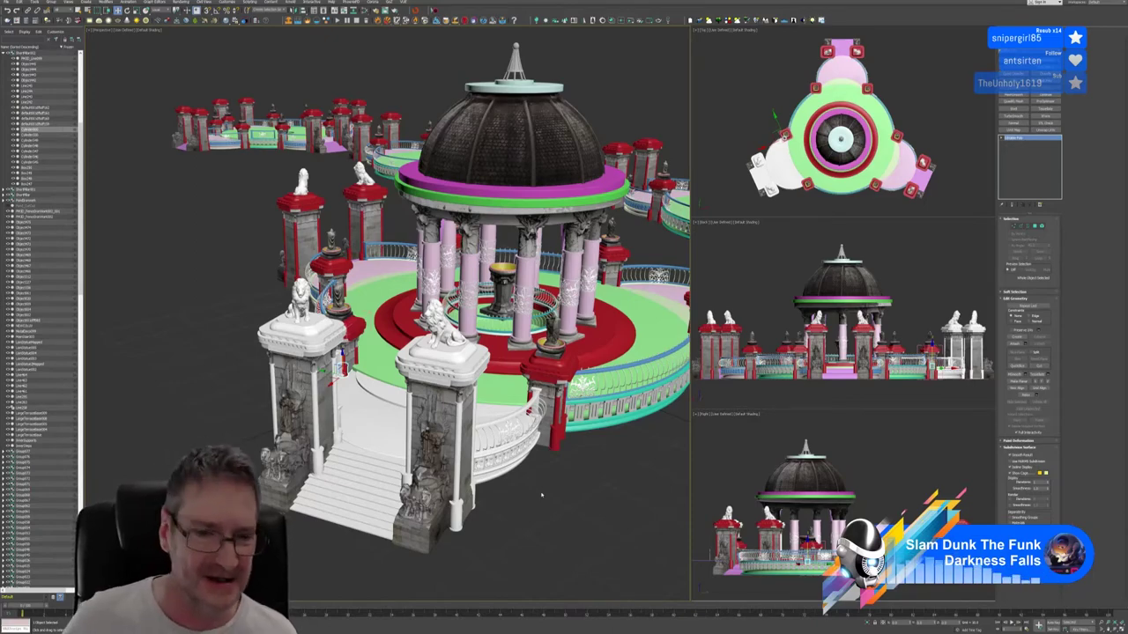
{"action": "scroll", "coordinate": [349, 360], "scroll_direction": "up", "scroll_amount": 6}
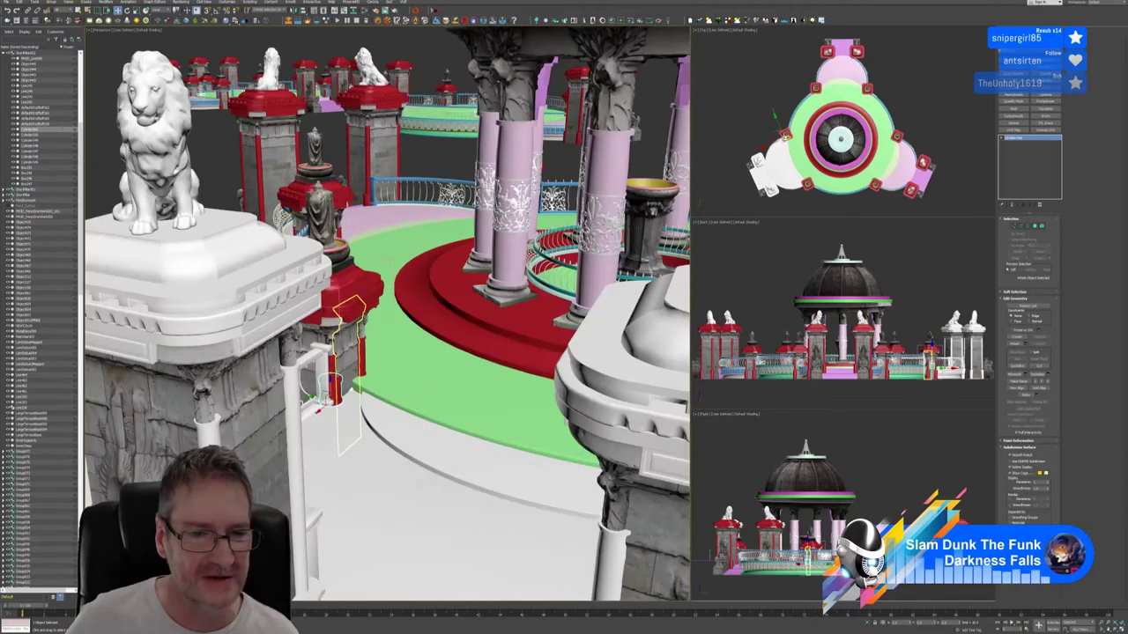
{"action": "left_click", "coordinate": [388, 374]}
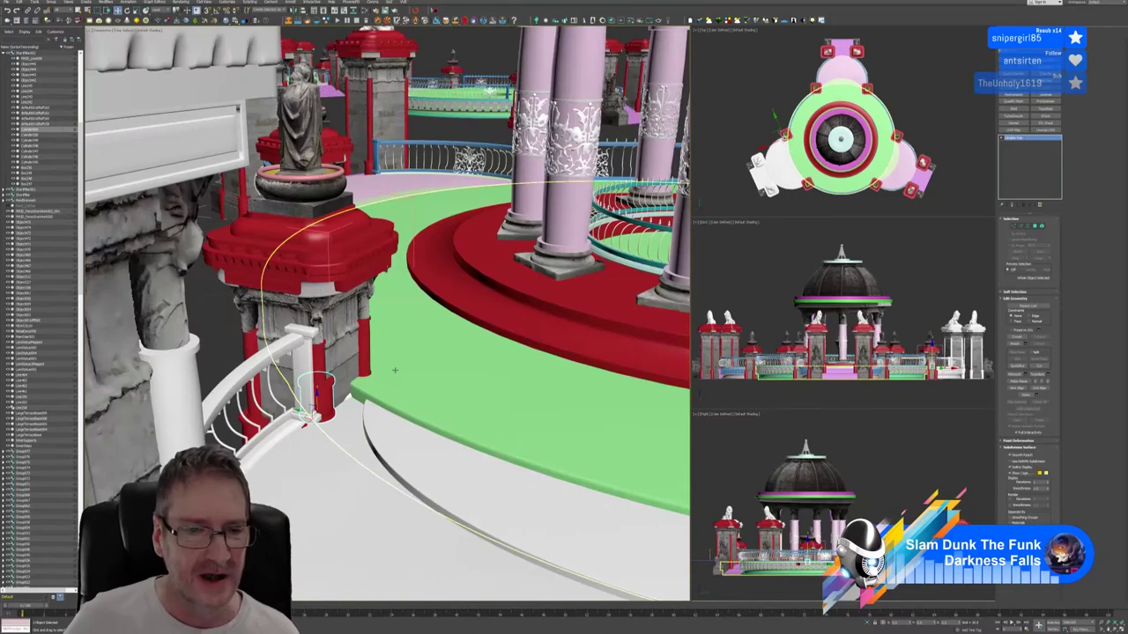
{"action": "middle_click_drag", "start_coordinate": [373, 376], "coordinate": [356, 374]}
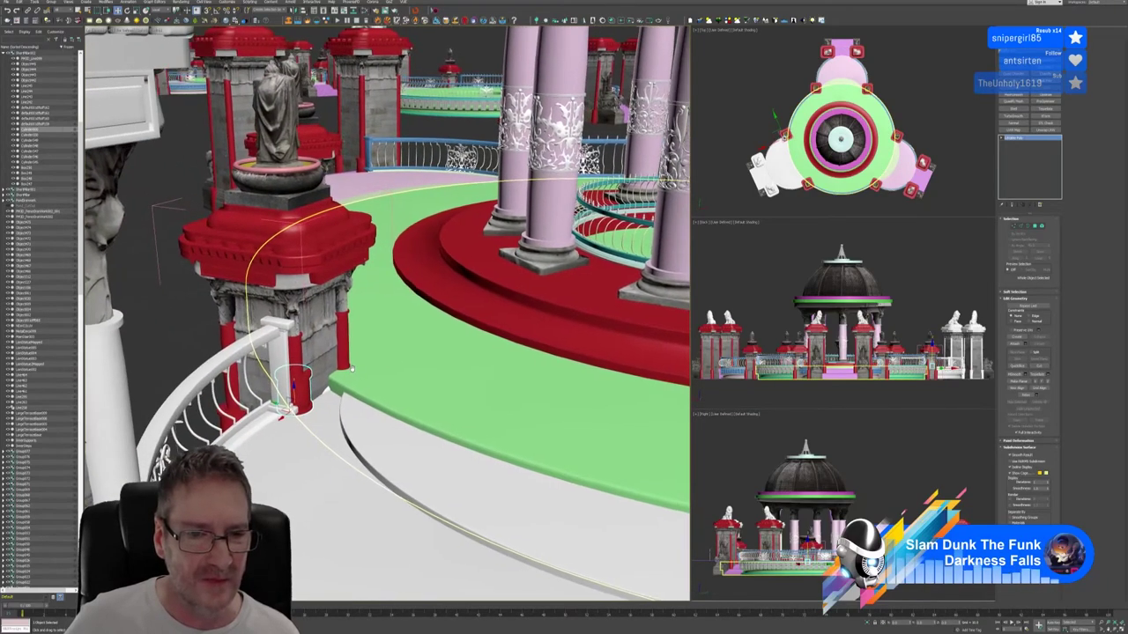
{"action": "scroll", "coordinate": [356, 375], "scroll_direction": "down", "scroll_amount": 3}
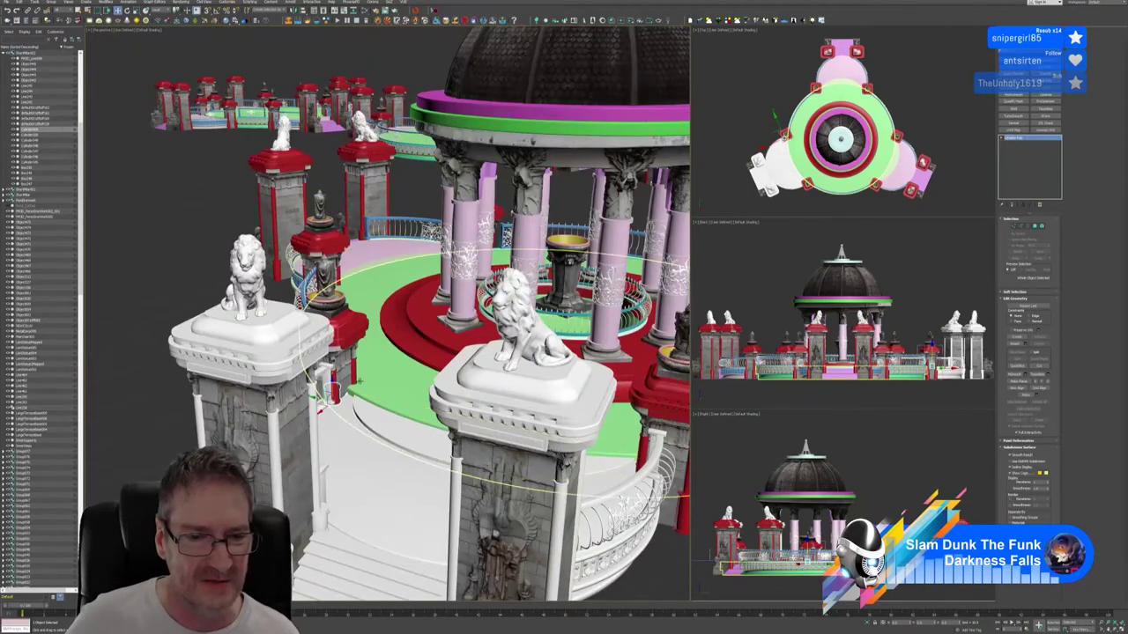
{"action": "scroll", "coordinate": [365, 406], "scroll_direction": "up", "scroll_amount": 3}
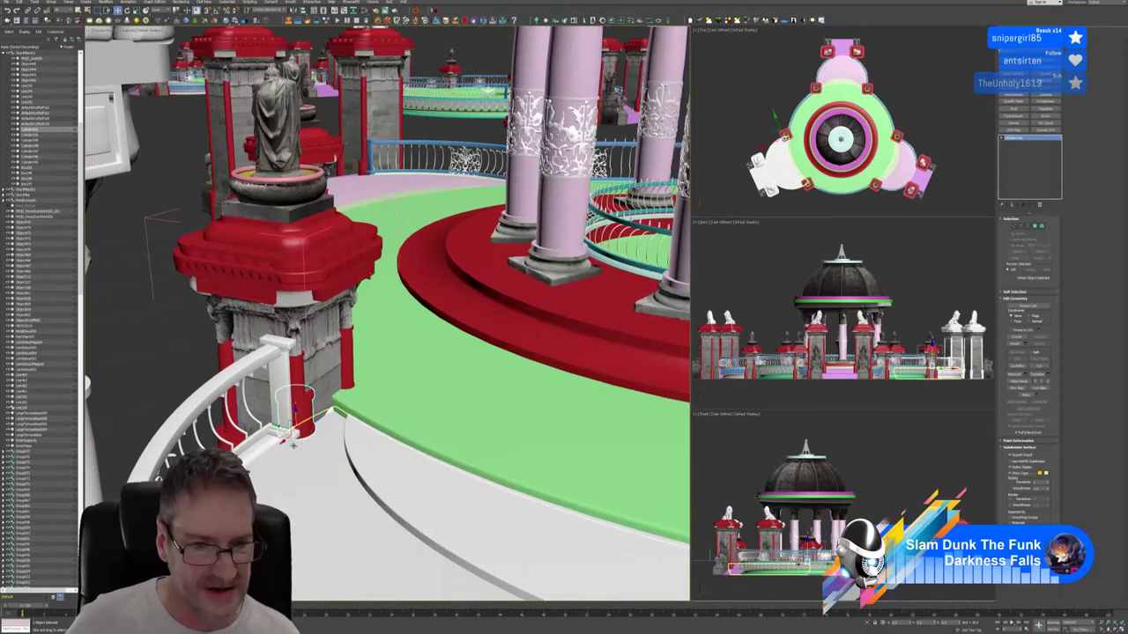
Clone the raised base cylinder as a copy to the pillar corner on the green platform and centre it around the slim red shaft.
{"action": "key", "text": "ctrl+z"}
{"action": "left_click_drag", "start_coordinate": [294, 436], "coordinate": [336, 400]}
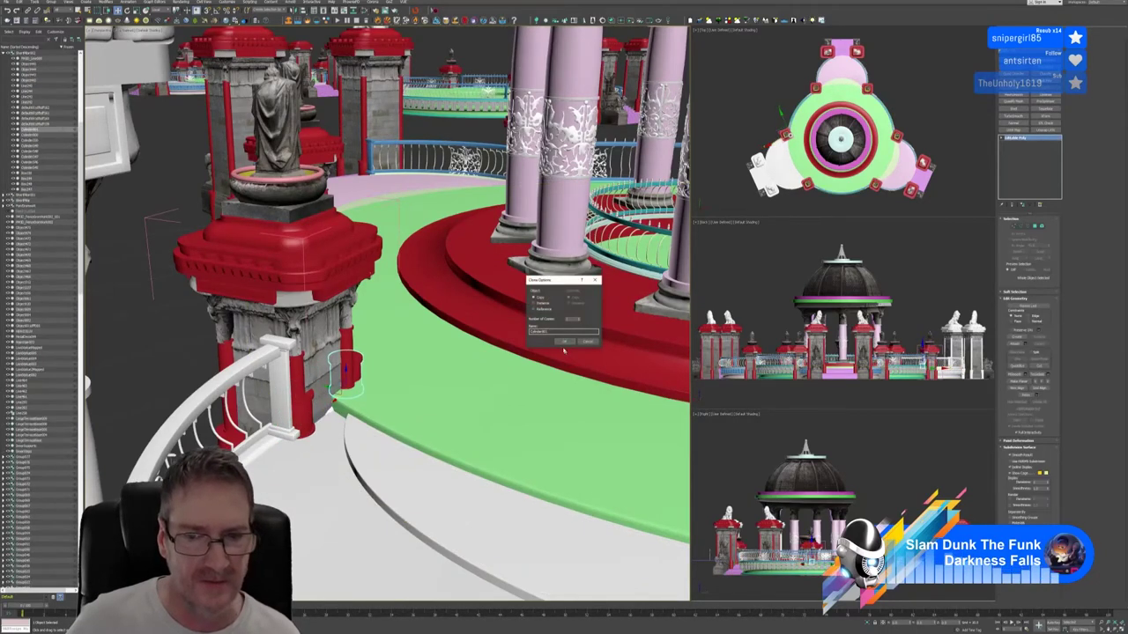
{"action": "left_click", "coordinate": [565, 341]}
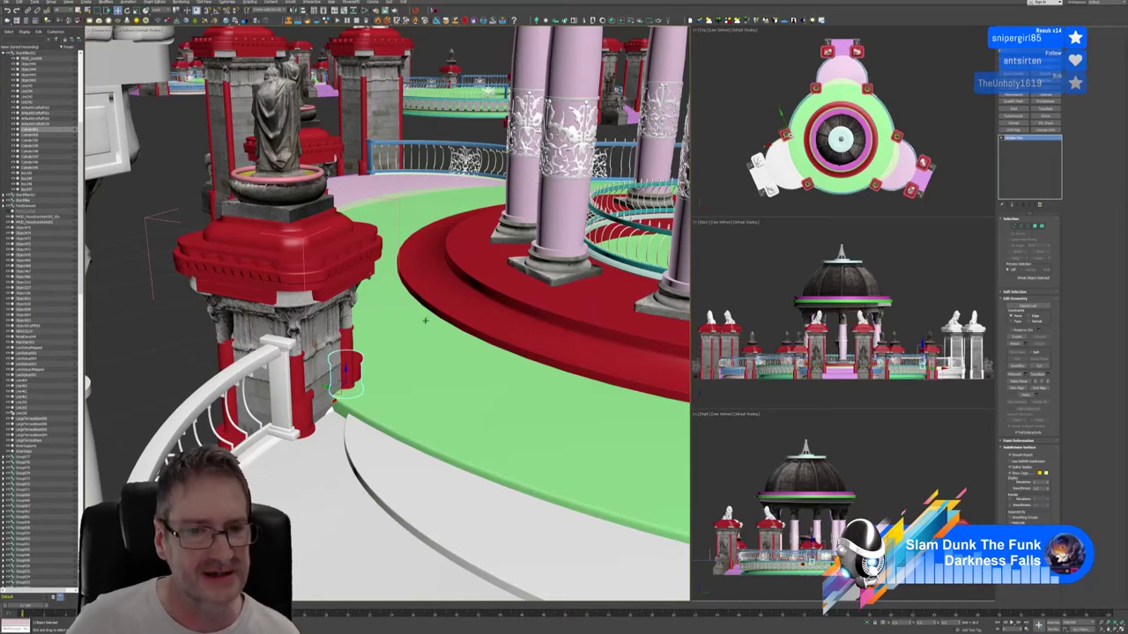
{"action": "middle_click_drag", "start_coordinate": [426, 321], "coordinate": [371, 351], "text": "alt"}
{"action": "scroll", "coordinate": [326, 384], "scroll_direction": "up", "scroll_amount": 3}
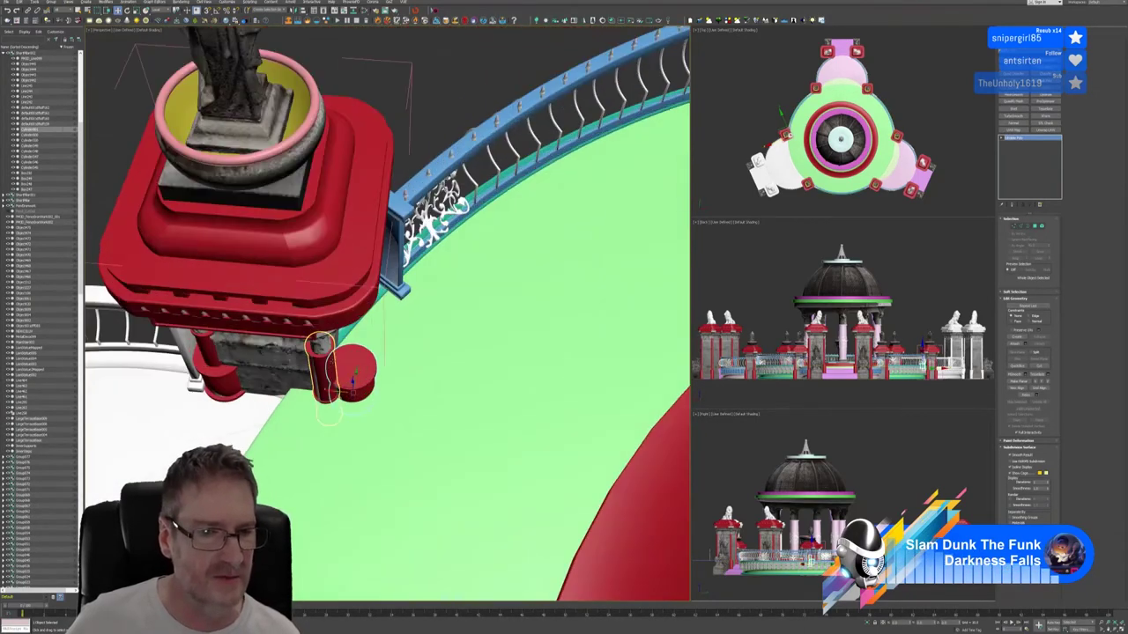
{"action": "scroll", "coordinate": [326, 389], "scroll_direction": "up", "scroll_amount": 2}
{"action": "mouse_move", "coordinate": [343, 405]}
{"action": "left_mouse_down"}
{"action": "mouse_move", "coordinate": [303, 402]}
{"action": "mouse_move", "coordinate": [326, 388]}
{"action": "mouse_move", "coordinate": [308, 415]}
{"action": "left_mouse_up"}
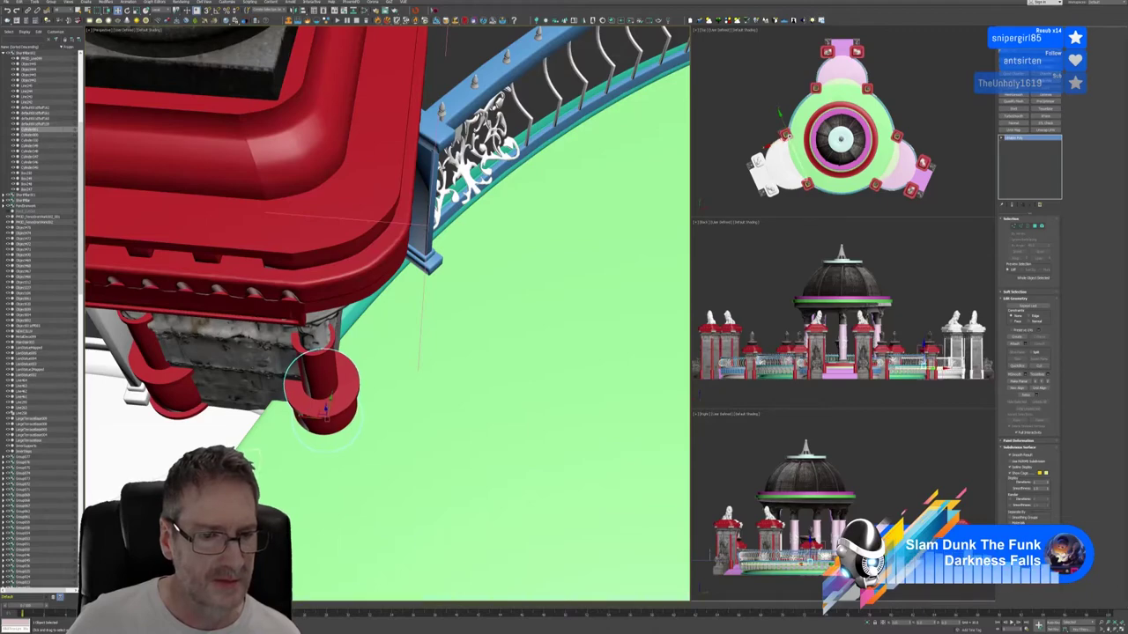
Shorten the copied base's body element by scaling it vertically and move it up against its upper ring.
{"action": "middle_click_drag", "start_coordinate": [309, 511], "coordinate": [344, 445], "text": "alt"}
{"action": "scroll", "coordinate": [345, 445], "scroll_direction": "down", "scroll_amount": 2}
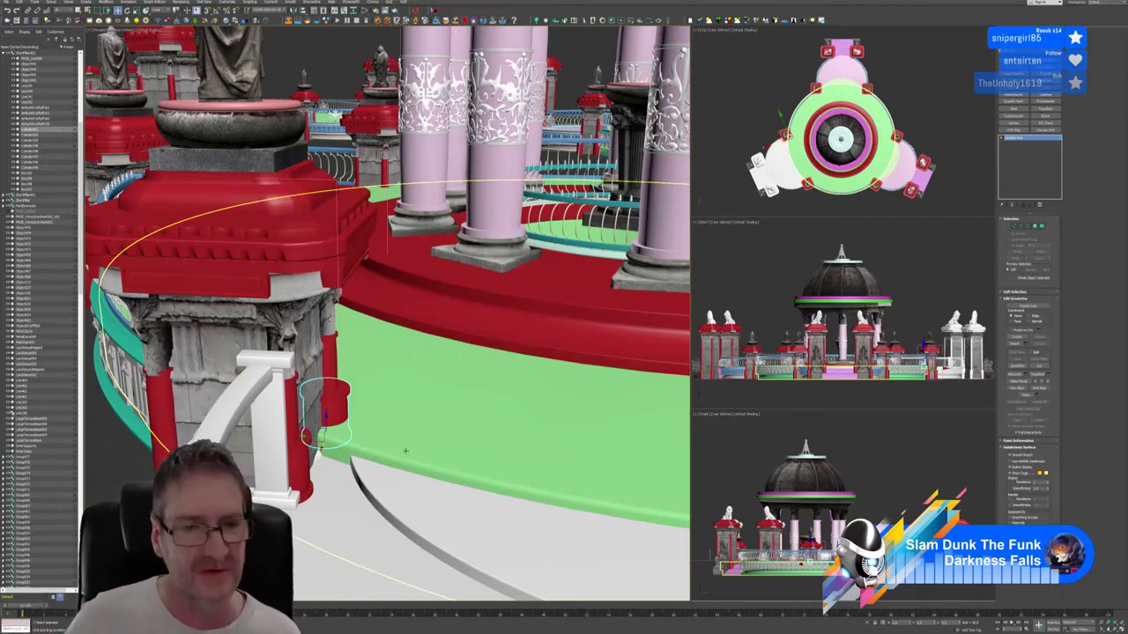
{"action": "middle_click_drag", "start_coordinate": [448, 483], "coordinate": [403, 396], "text": "alt"}
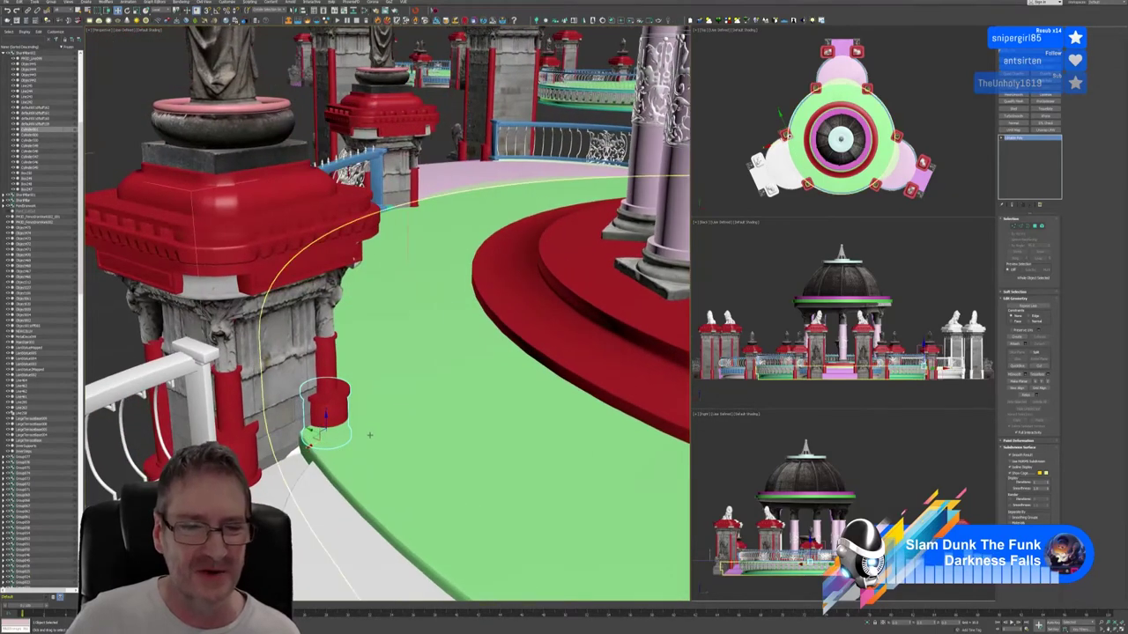
{"action": "mouse_move", "coordinate": [373, 435]}
{"action": "middle_mouse_down", "text": "alt"}
{"action": "mouse_move", "coordinate": [387, 436]}
{"action": "mouse_move", "coordinate": [359, 433]}
{"action": "middle_mouse_up", "text": "alt"}
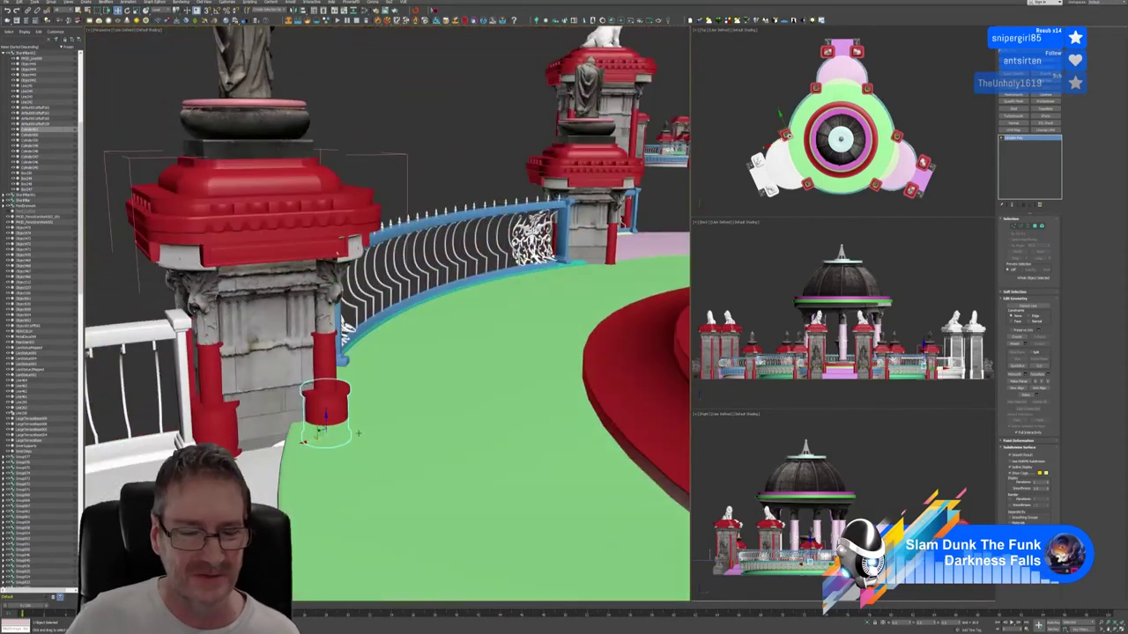
{"action": "scroll", "coordinate": [353, 437], "scroll_direction": "up", "scroll_amount": 3}
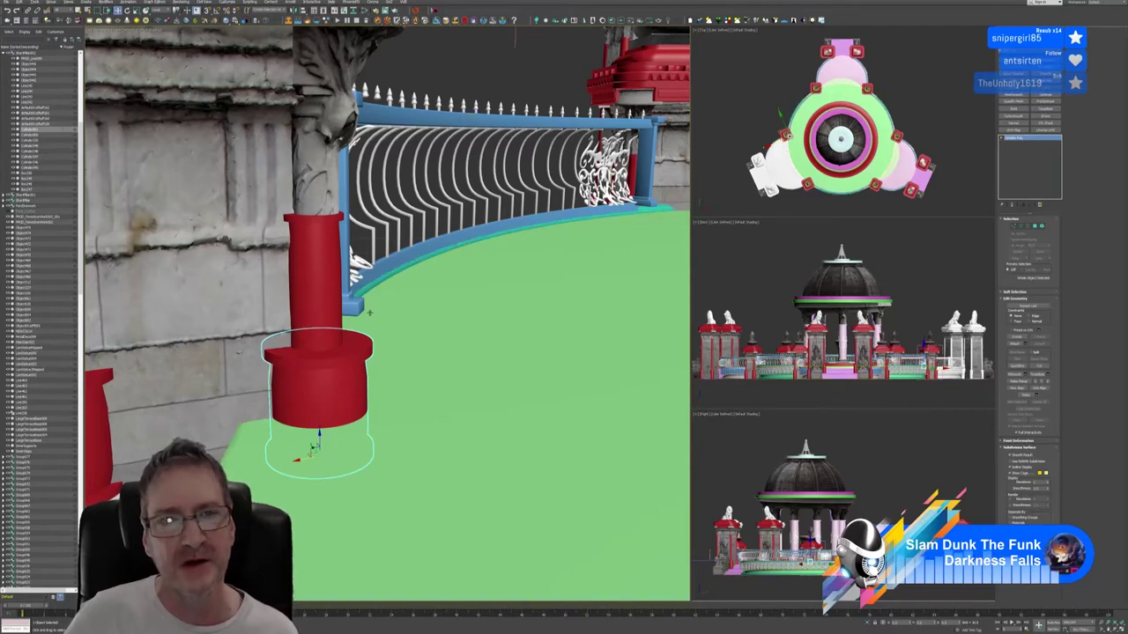
{"action": "middle_click_drag", "start_coordinate": [391, 302], "coordinate": [414, 304], "text": "alt"}
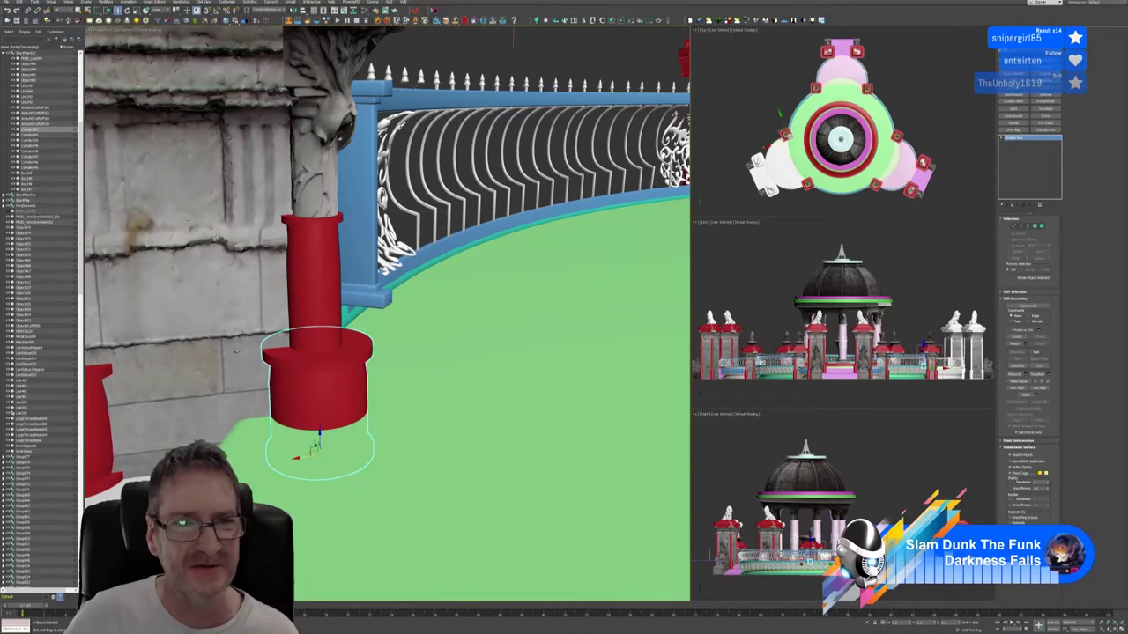
{"action": "middle_click_drag", "start_coordinate": [449, 348], "coordinate": [458, 344], "text": "alt"}
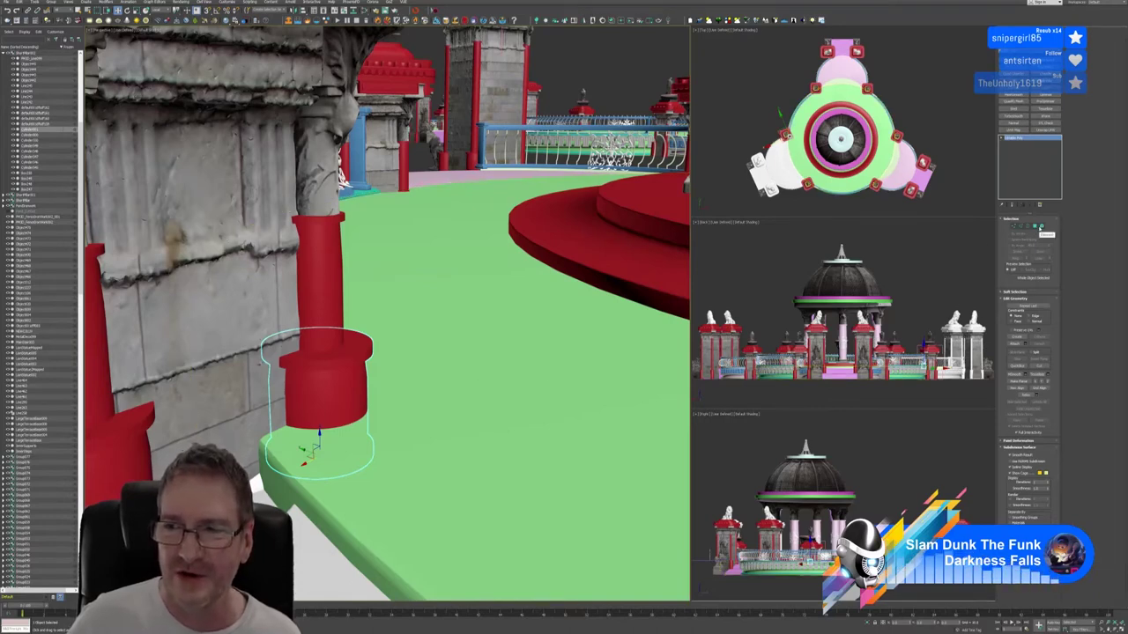
{"action": "left_click", "coordinate": [1042, 227]}
{"action": "left_click", "coordinate": [335, 396]}
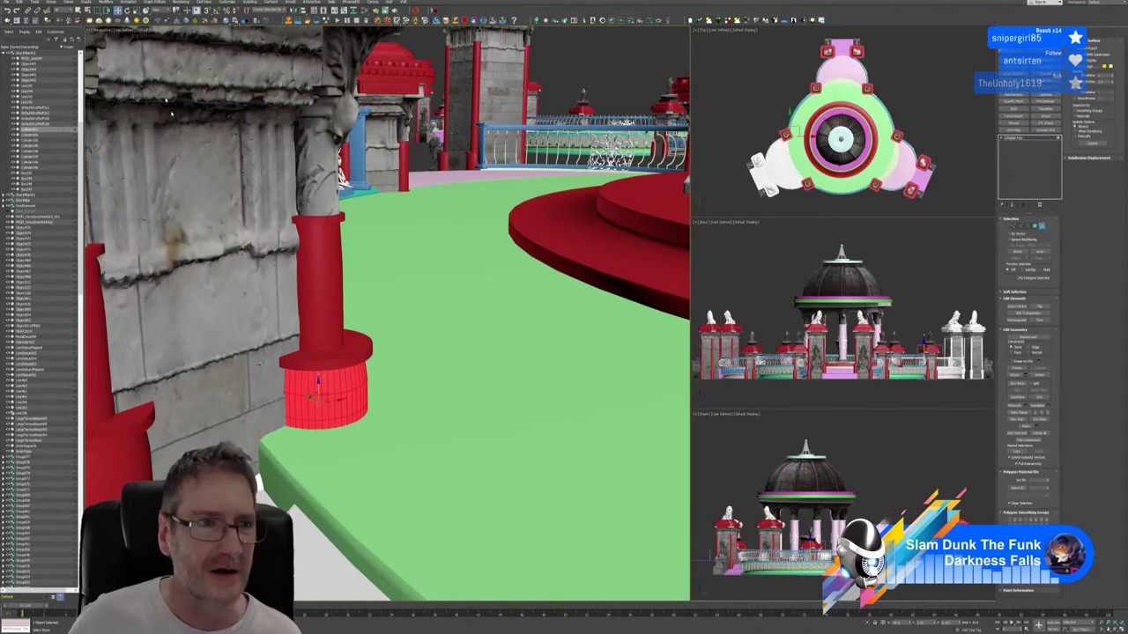
{"action": "left_click", "coordinate": [137, 11]}
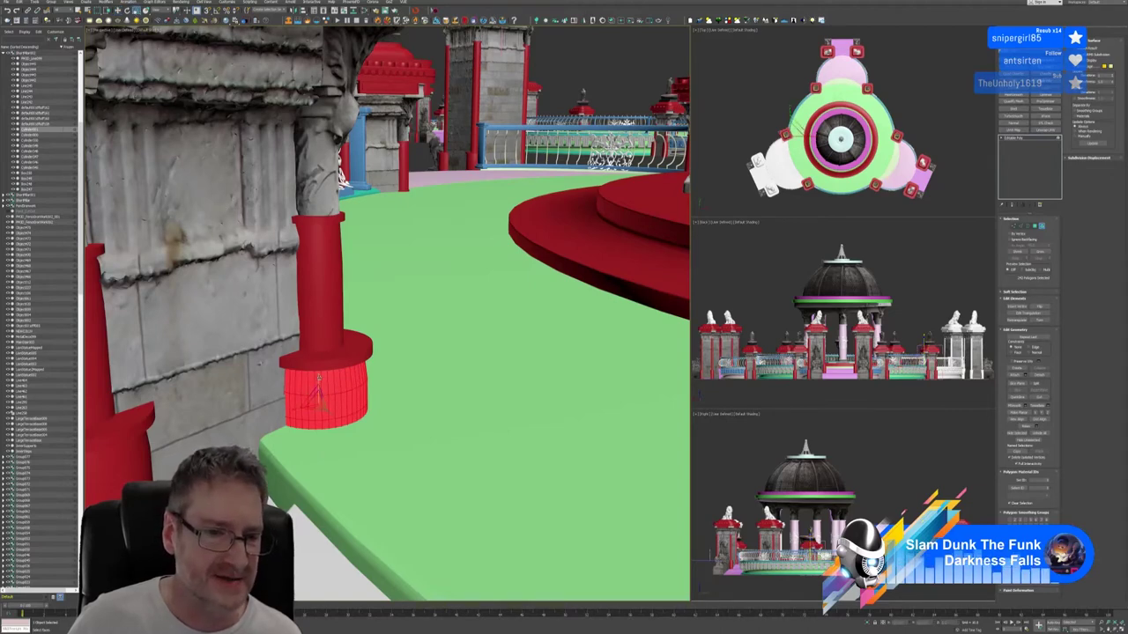
{"action": "left_click_drag", "start_coordinate": [319, 378], "coordinate": [318, 401]}
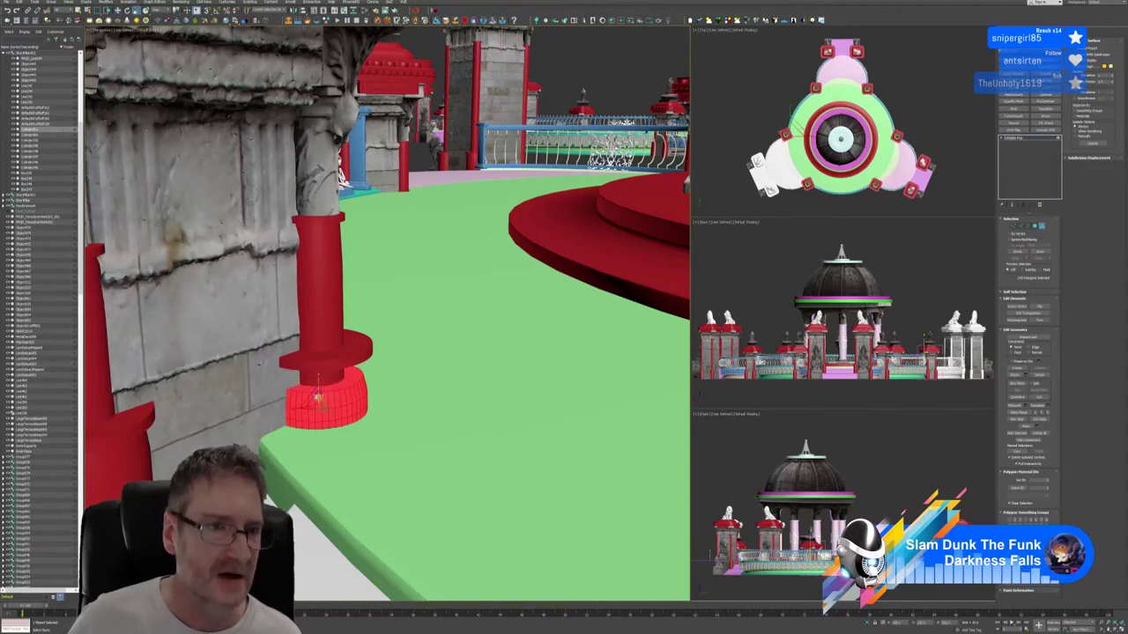
{"action": "key", "text": "w"}
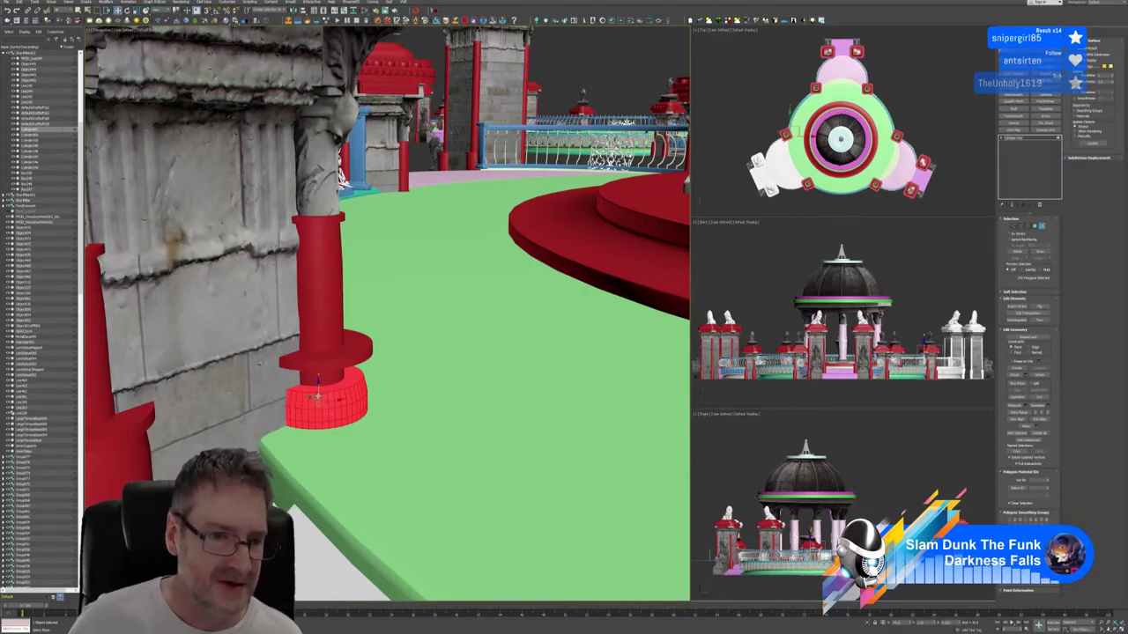
{"action": "left_click_drag", "start_coordinate": [318, 389], "coordinate": [327, 368]}
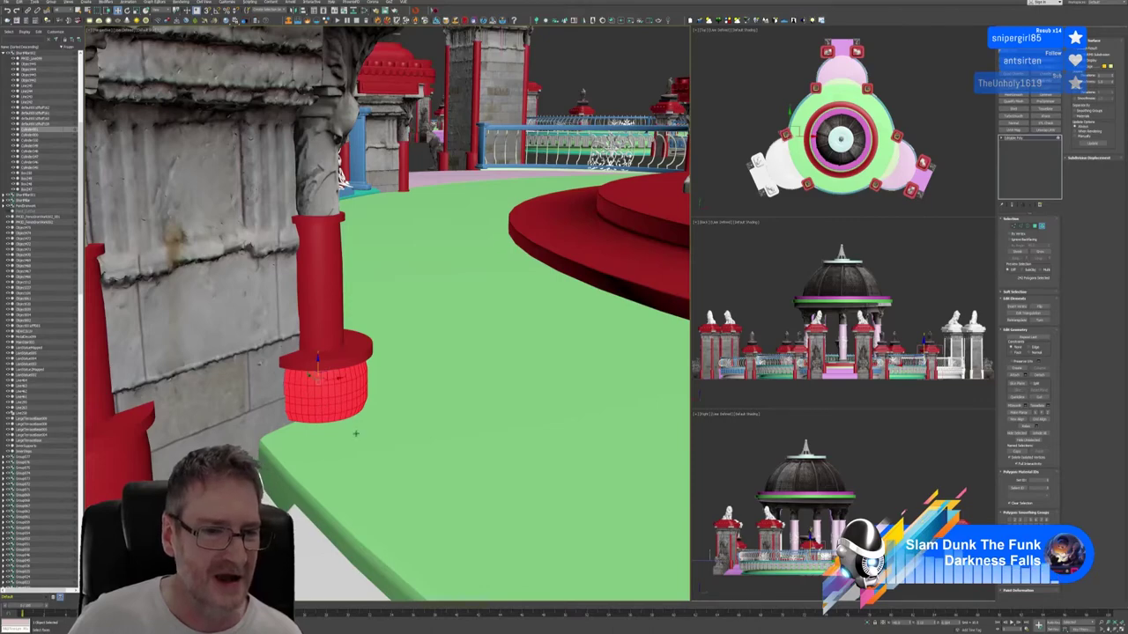
Move the copied base's lower ring element up against the bottom of its shortened body on the green platform.
{"action": "middle_click_drag", "start_coordinate": [353, 433], "coordinate": [333, 415], "text": "alt"}
{"action": "middle_click_drag", "start_coordinate": [326, 377], "coordinate": [313, 439], "text": "alt"}
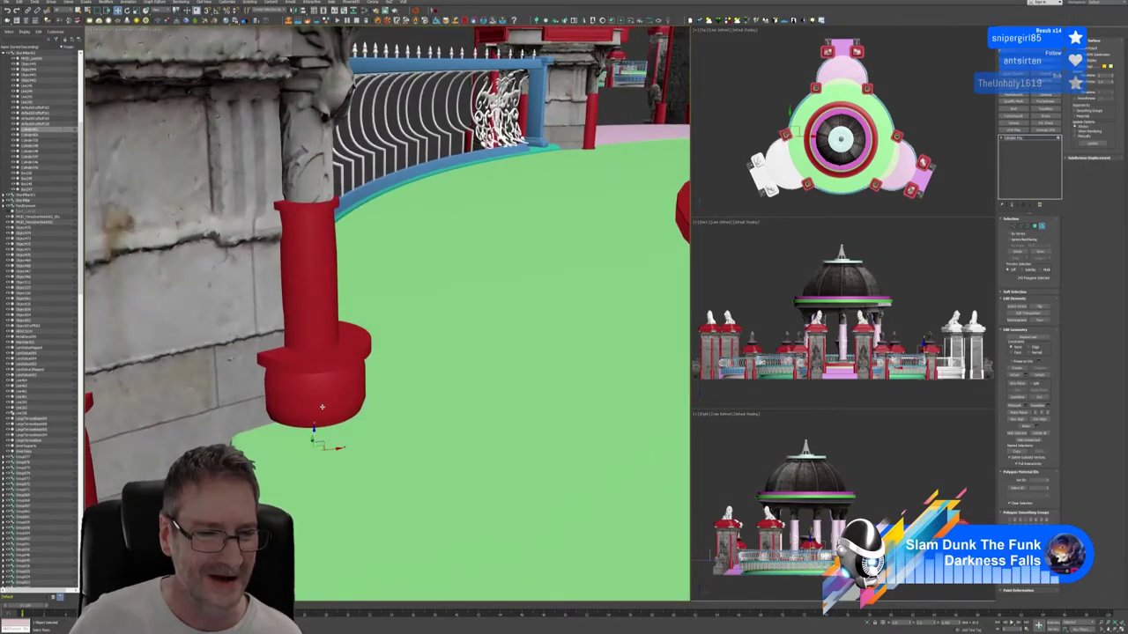
{"action": "left_click", "coordinate": [320, 407]}
{"action": "middle_click_drag", "start_coordinate": [319, 404], "coordinate": [392, 483], "text": "alt"}
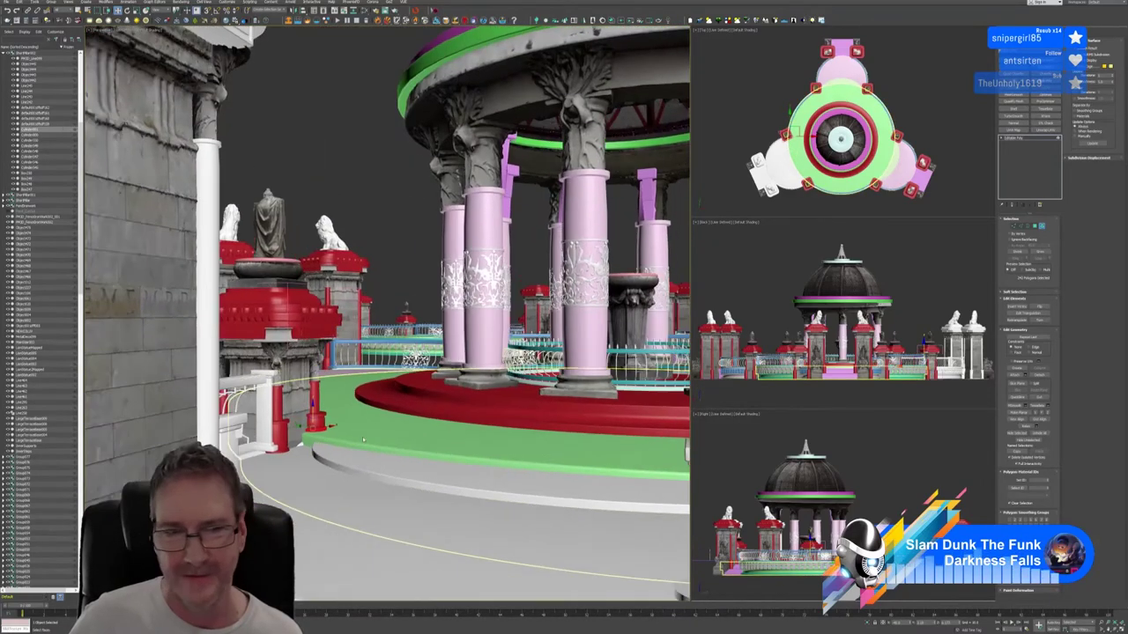
{"action": "scroll", "coordinate": [380, 440], "scroll_direction": "down", "scroll_amount": 5}
{"action": "middle_click_drag", "start_coordinate": [380, 440], "coordinate": [349, 493], "text": "alt"}
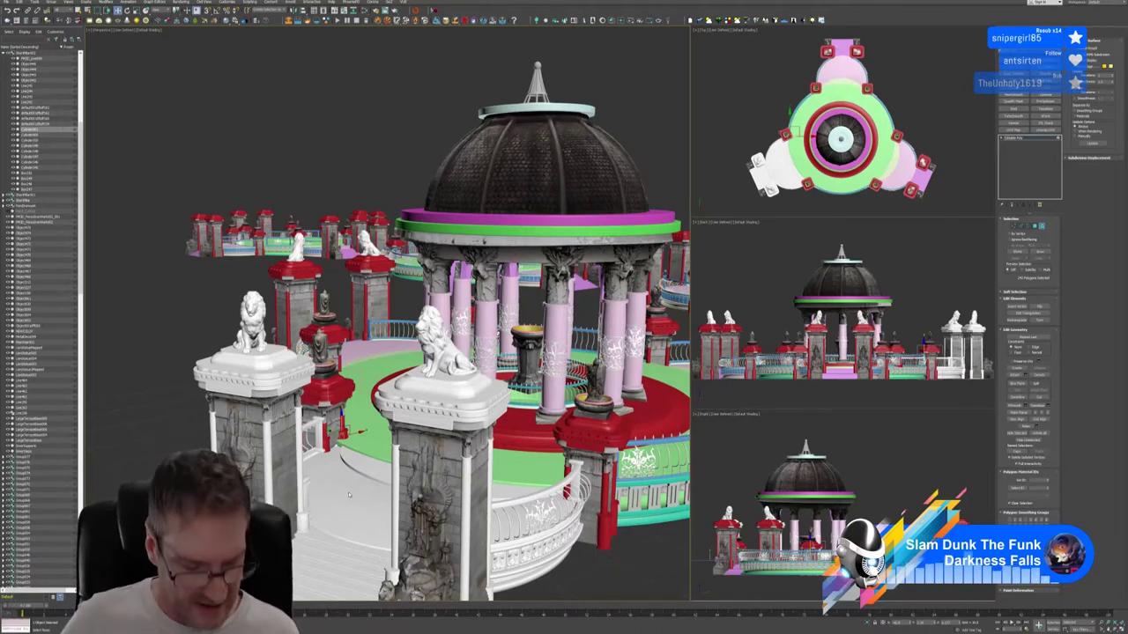
{"action": "scroll", "coordinate": [350, 494], "scroll_direction": "up", "scroll_amount": 3}
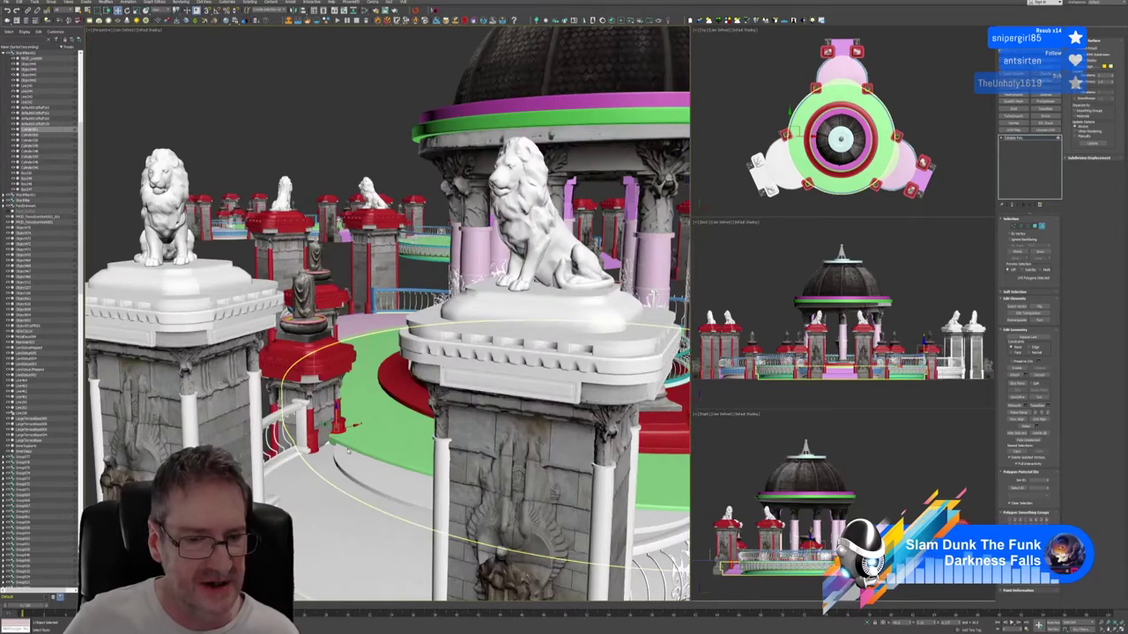
Finish the element editing of the copied base cylinder and clear the selection.
{"action": "scroll", "coordinate": [338, 453], "scroll_direction": "up", "scroll_amount": 3}
{"action": "scroll", "coordinate": [341, 452], "scroll_direction": "up", "scroll_amount": 8}
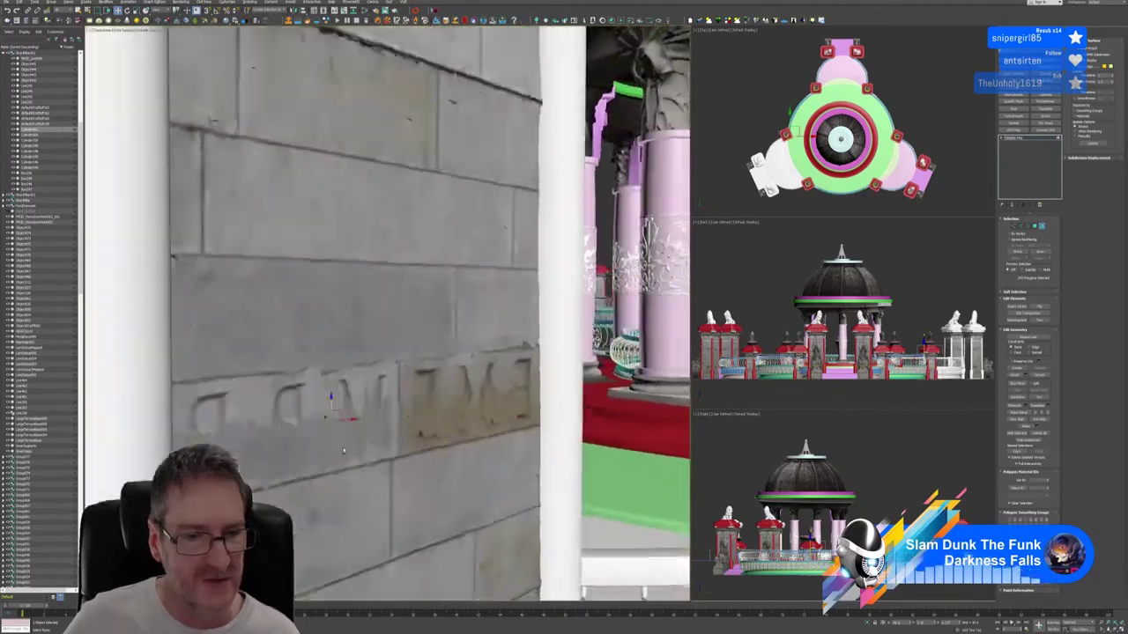
{"action": "middle_click_drag", "start_coordinate": [343, 451], "coordinate": [356, 469], "text": "alt"}
{"action": "scroll", "coordinate": [357, 469], "scroll_direction": "down", "scroll_amount": 6}
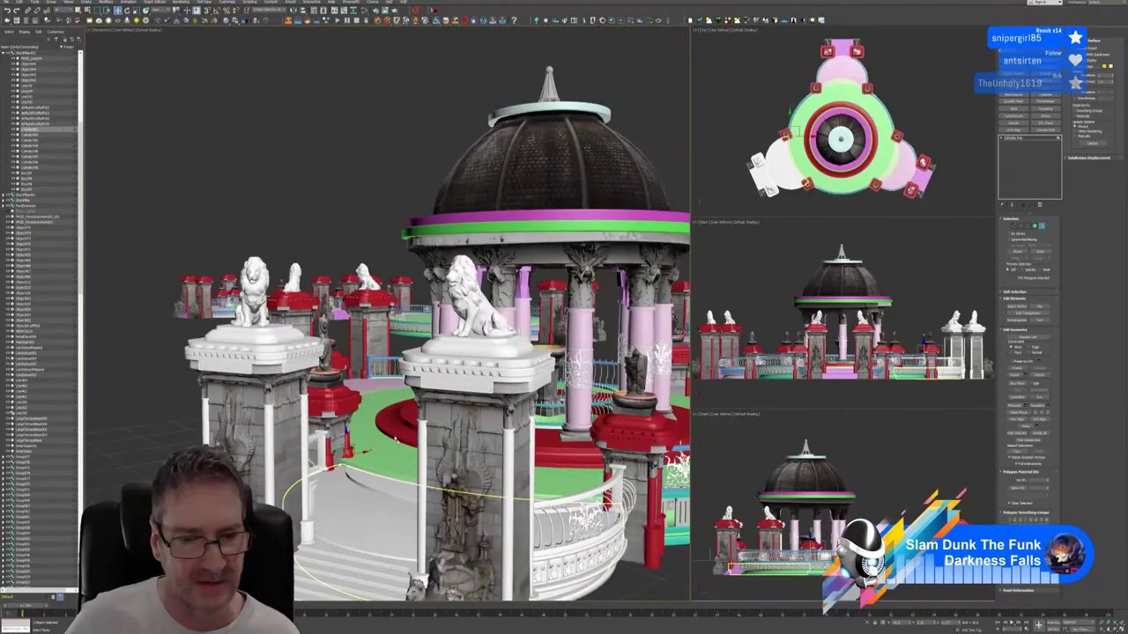
{"action": "middle_click_drag", "start_coordinate": [388, 413], "coordinate": [380, 314]}
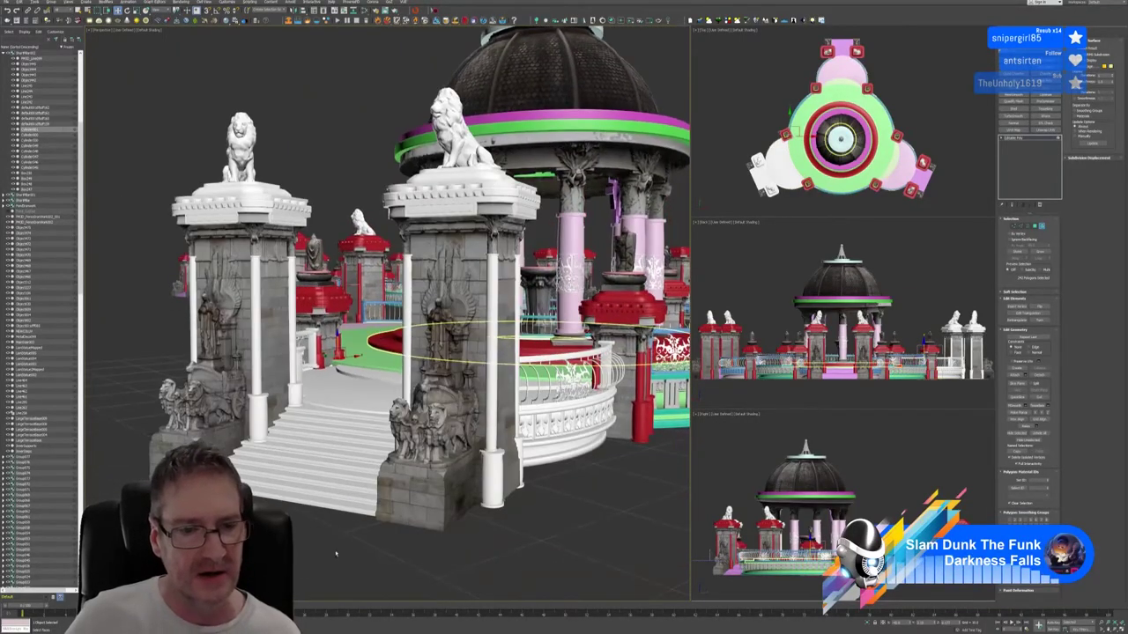
{"action": "middle_click_drag", "start_coordinate": [336, 553], "coordinate": [608, 388], "text": "alt"}
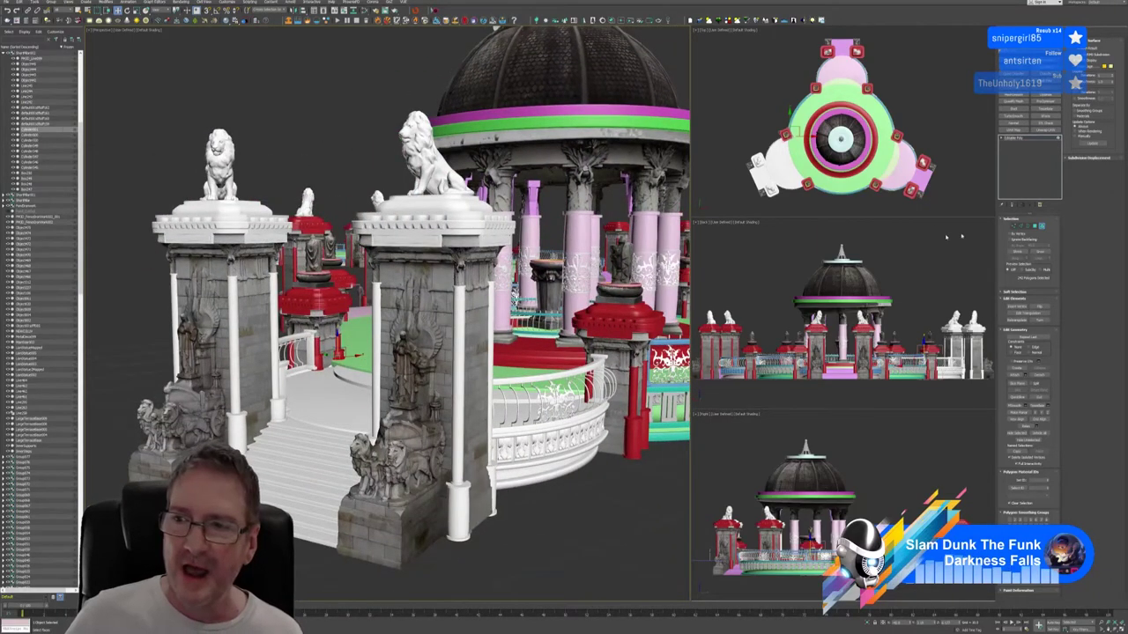
{"action": "left_click", "coordinate": [1043, 227]}
{"action": "left_click", "coordinate": [302, 157]}
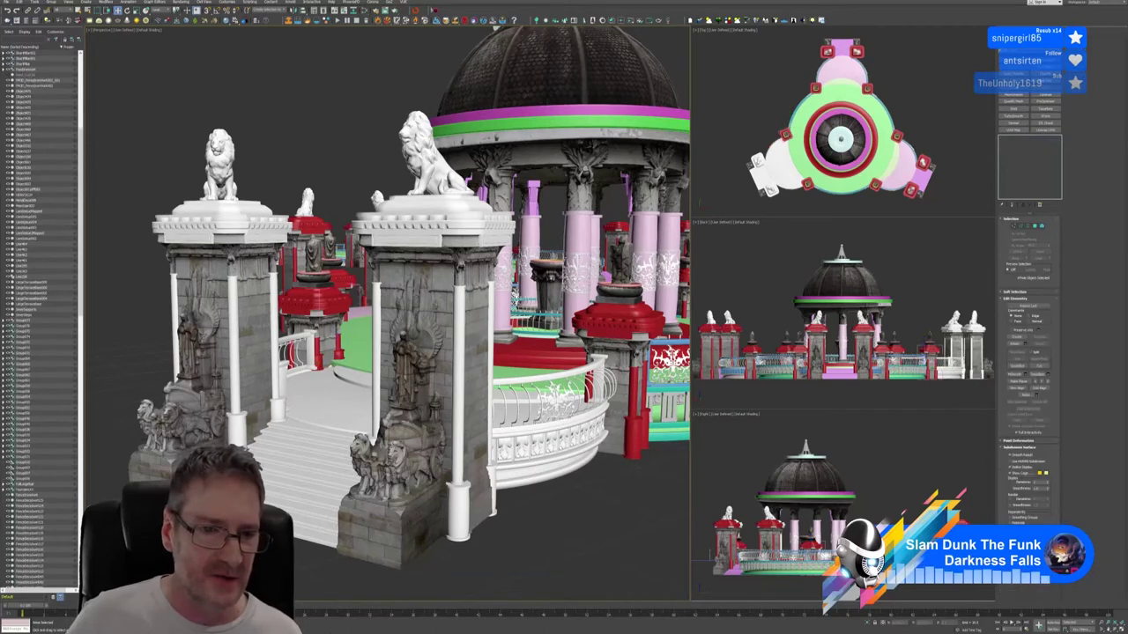
{"action": "key", "text": "ctrl+d"}
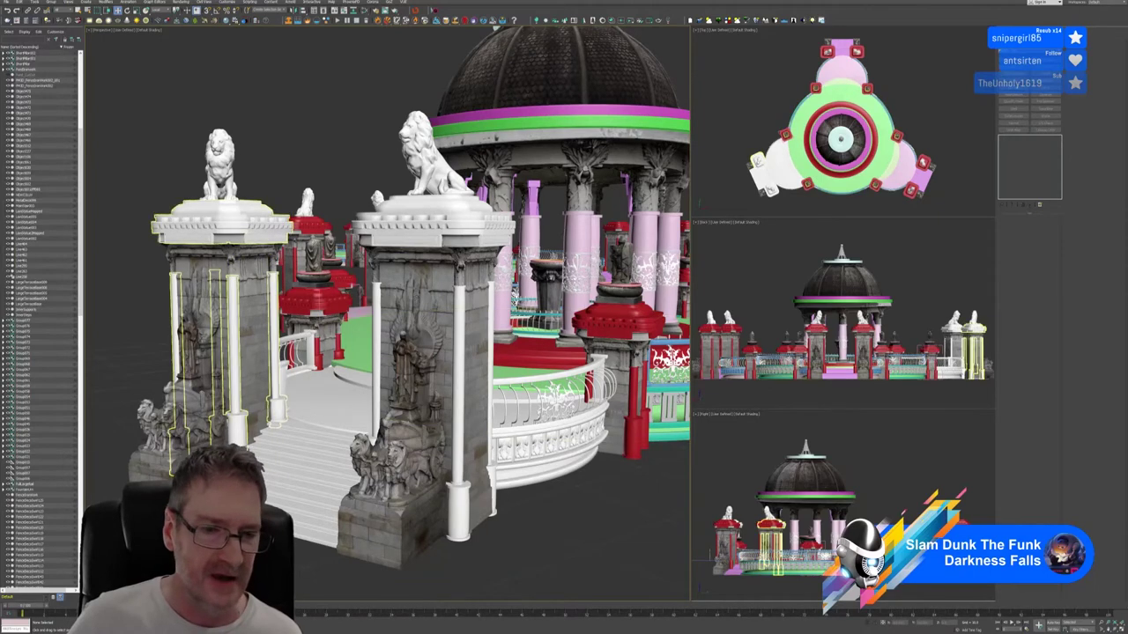
Review the lion-topped entrance pillars, steps and curved railing from both sides of the pavilion.
{"action": "left_click", "coordinate": [281, 408]}
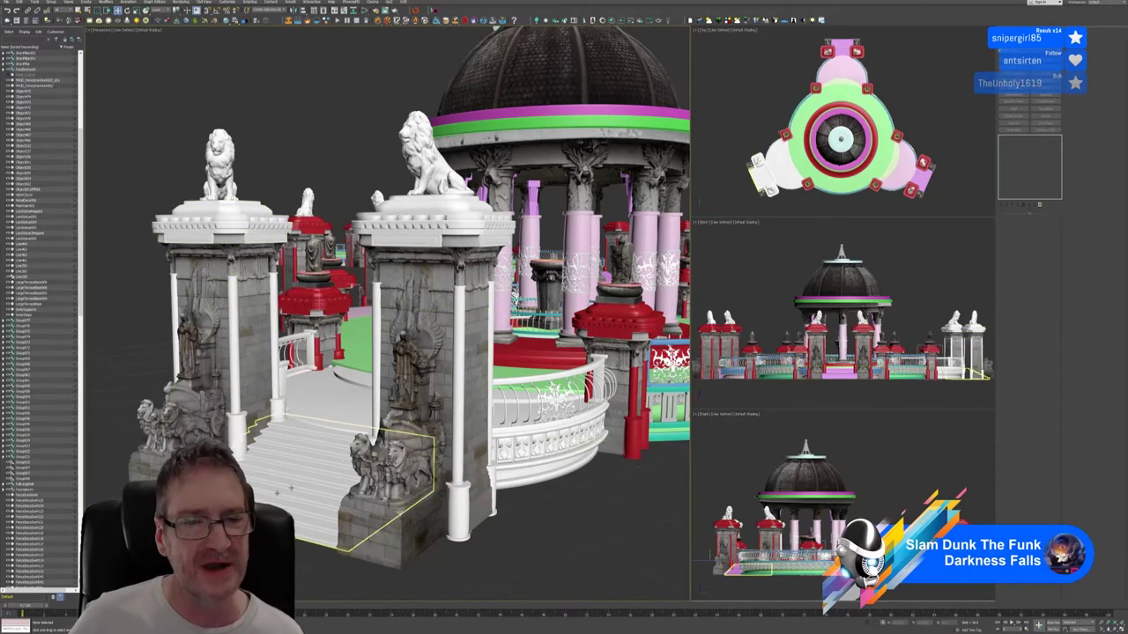
{"action": "left_click", "coordinate": [211, 309]}
{"action": "left_click", "coordinate": [593, 527]}
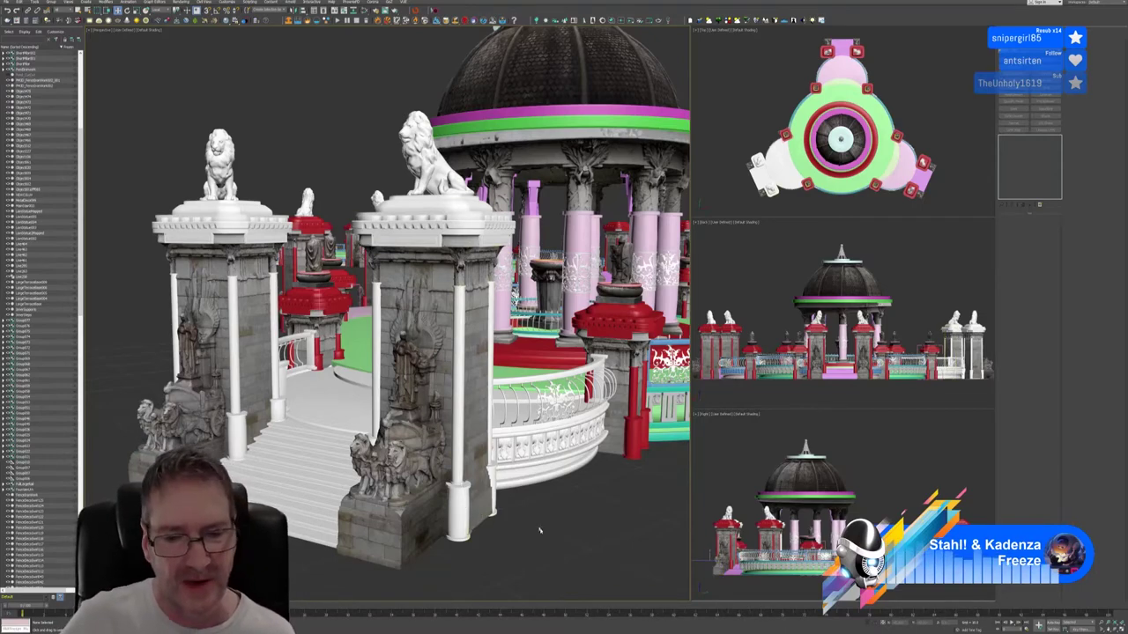
{"action": "middle_click_drag", "start_coordinate": [220, 280], "coordinate": [330, 303], "text": "alt"}
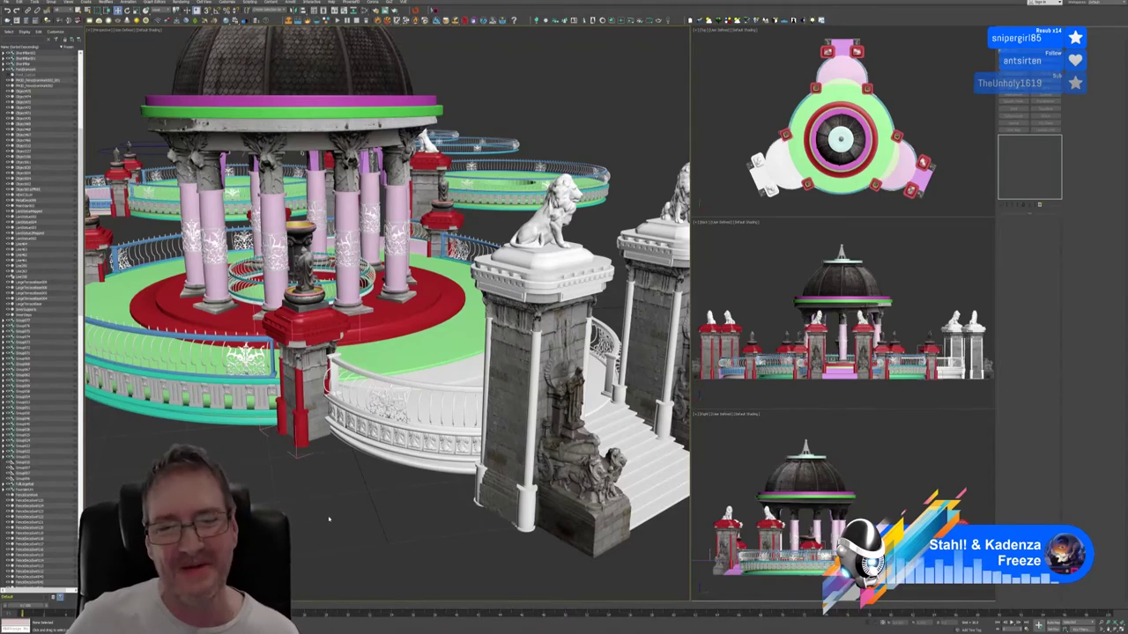
{"action": "middle_click_drag", "start_coordinate": [333, 518], "coordinate": [280, 513], "text": "alt"}
{"action": "left_click", "coordinate": [313, 462]}
{"action": "left_click", "coordinate": [544, 509]}
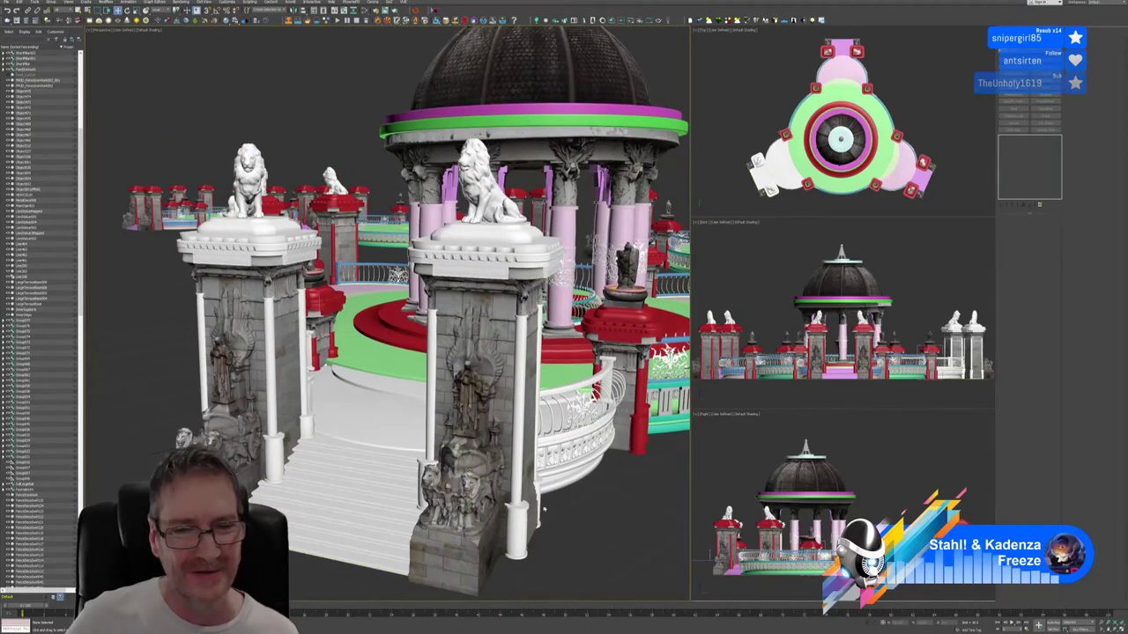
{"action": "middle_click_drag", "start_coordinate": [588, 504], "coordinate": [588, 502]}
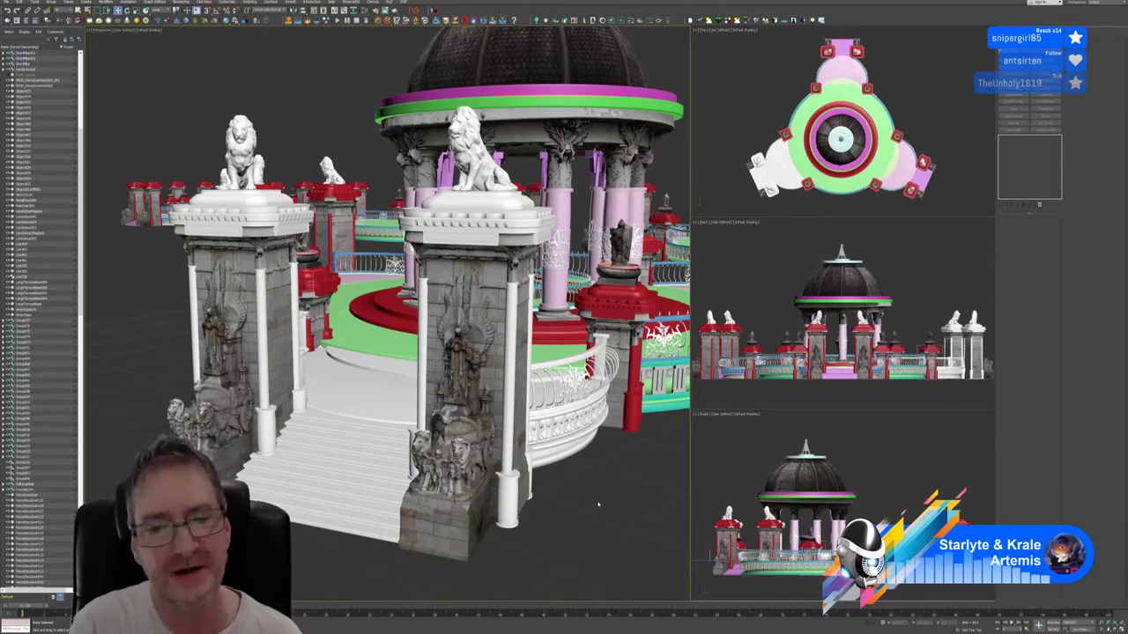
Examine the green platform's edge and the short red-capped pillars up close, from above and from the side.
{"action": "left_click", "coordinate": [414, 354]}
{"action": "scroll", "coordinate": [440, 352], "scroll_direction": "up", "scroll_amount": 3}
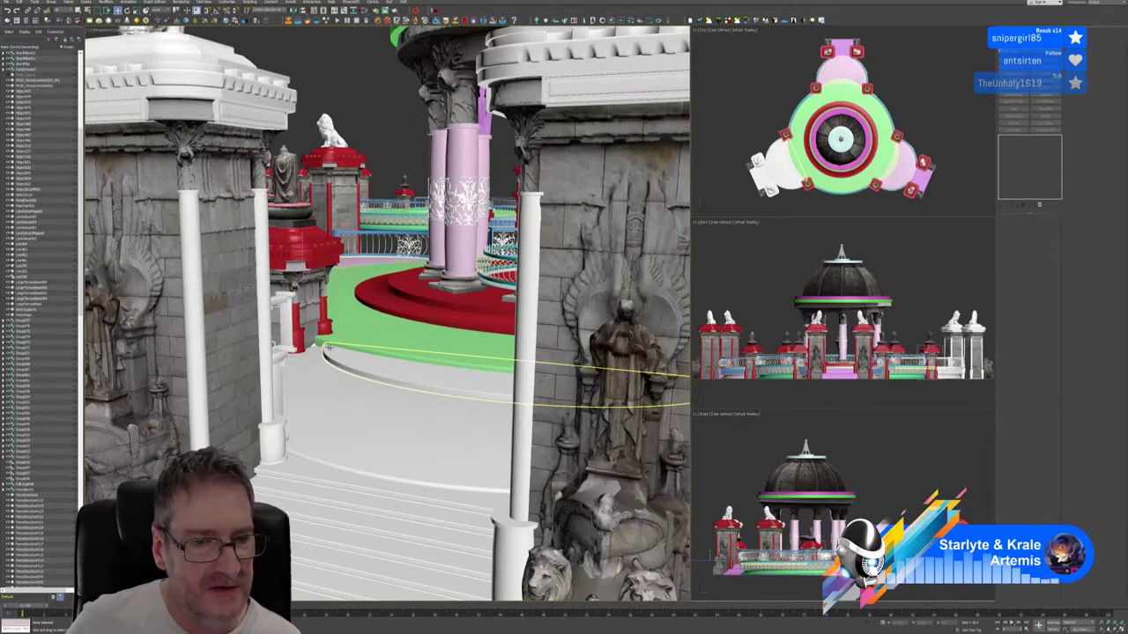
{"action": "scroll", "coordinate": [324, 345], "scroll_direction": "up", "scroll_amount": 4}
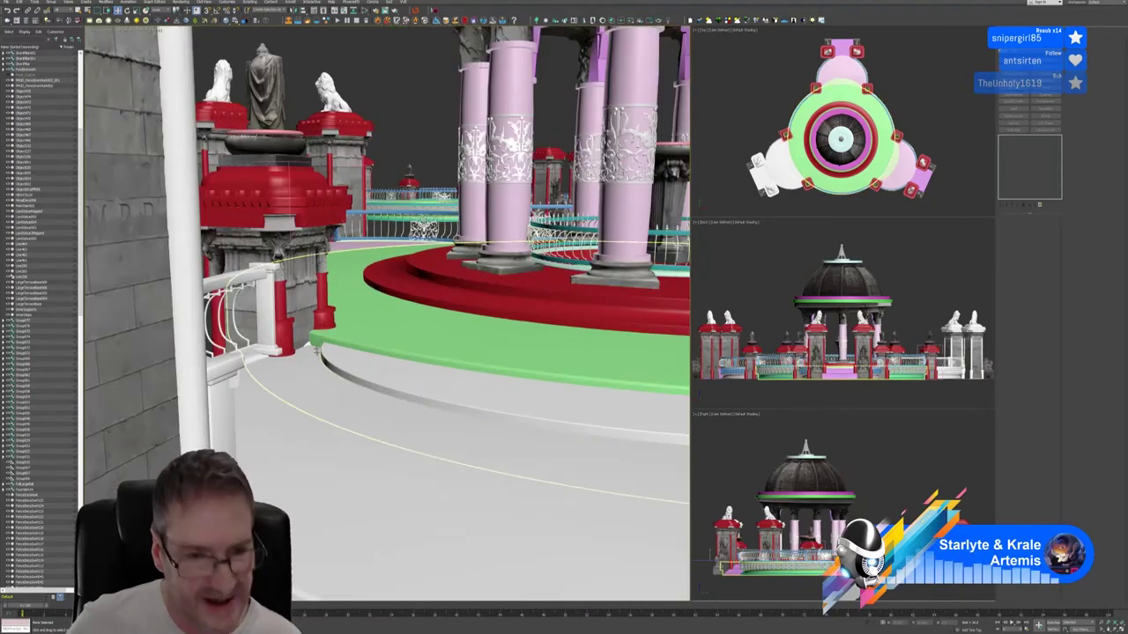
{"action": "middle_click_drag", "start_coordinate": [328, 345], "coordinate": [373, 347], "text": "alt"}
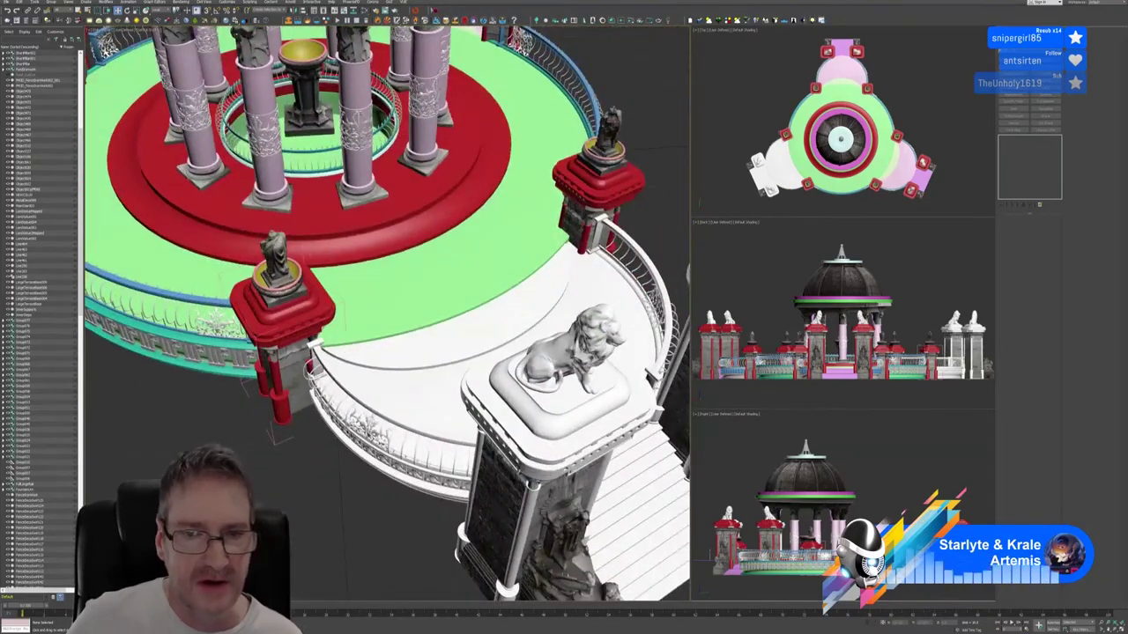
{"action": "left_click", "coordinate": [282, 304]}
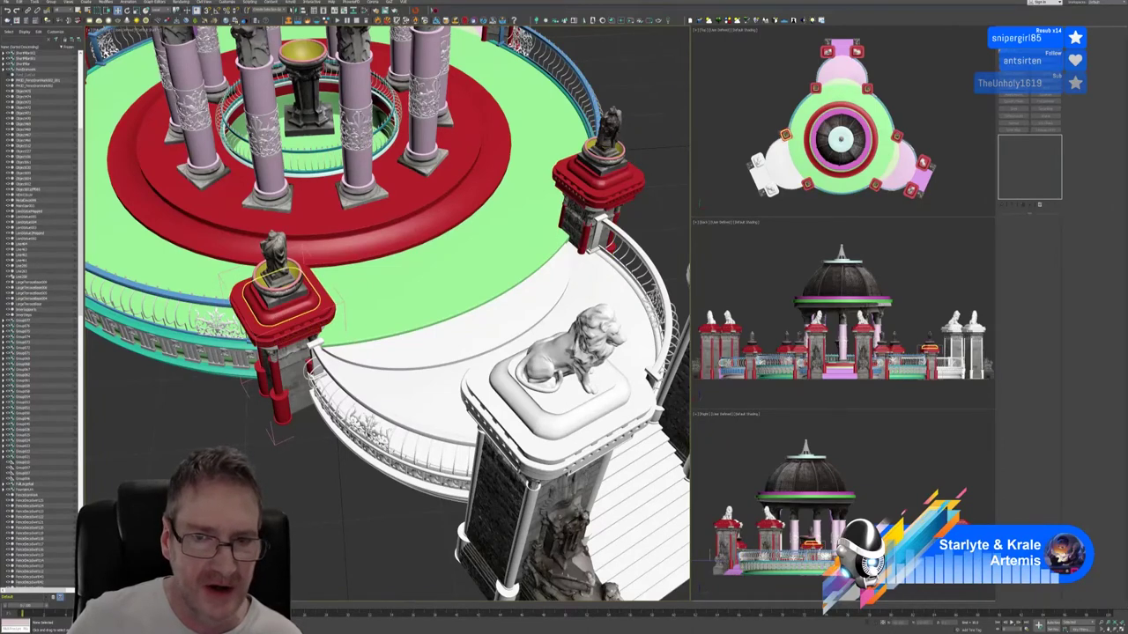
{"action": "left_click", "coordinate": [280, 289]}
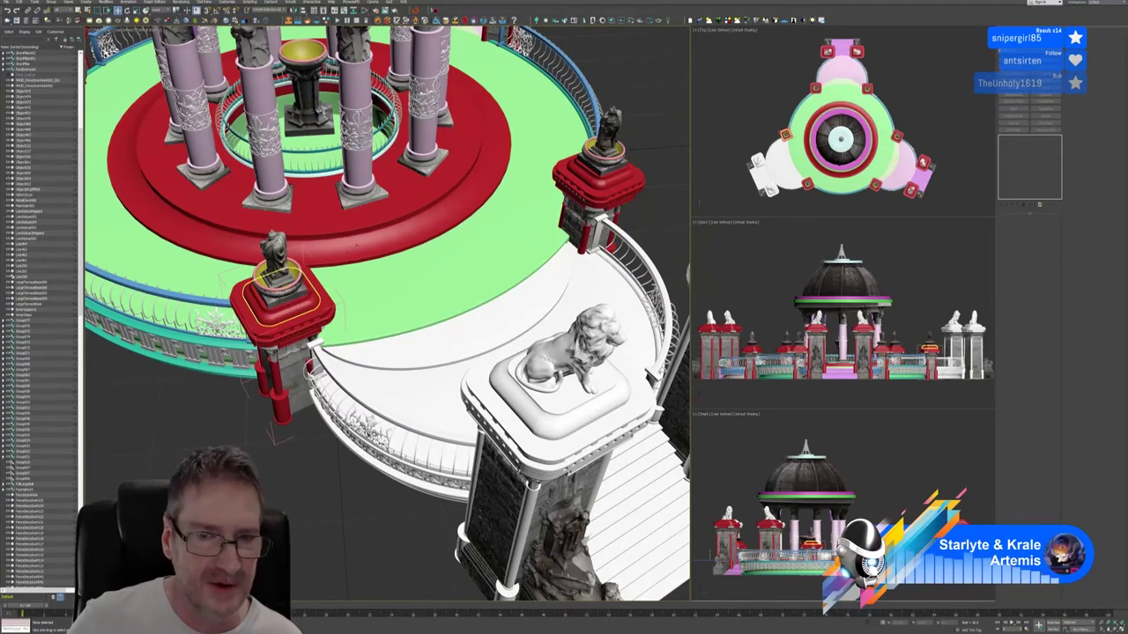
{"action": "left_click", "coordinate": [599, 176]}
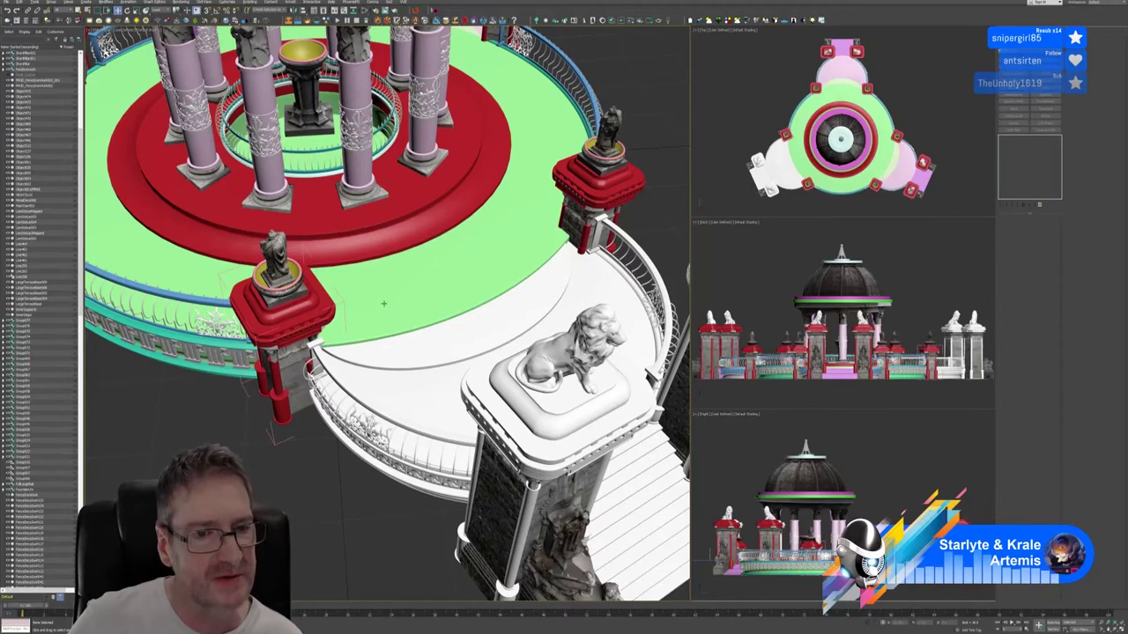
{"action": "mouse_move", "coordinate": [382, 302]}
{"action": "middle_mouse_down", "text": "alt"}
{"action": "mouse_move", "coordinate": [393, 287]}
{"action": "mouse_move", "coordinate": [393, 303]}
{"action": "middle_mouse_up", "text": "alt"}
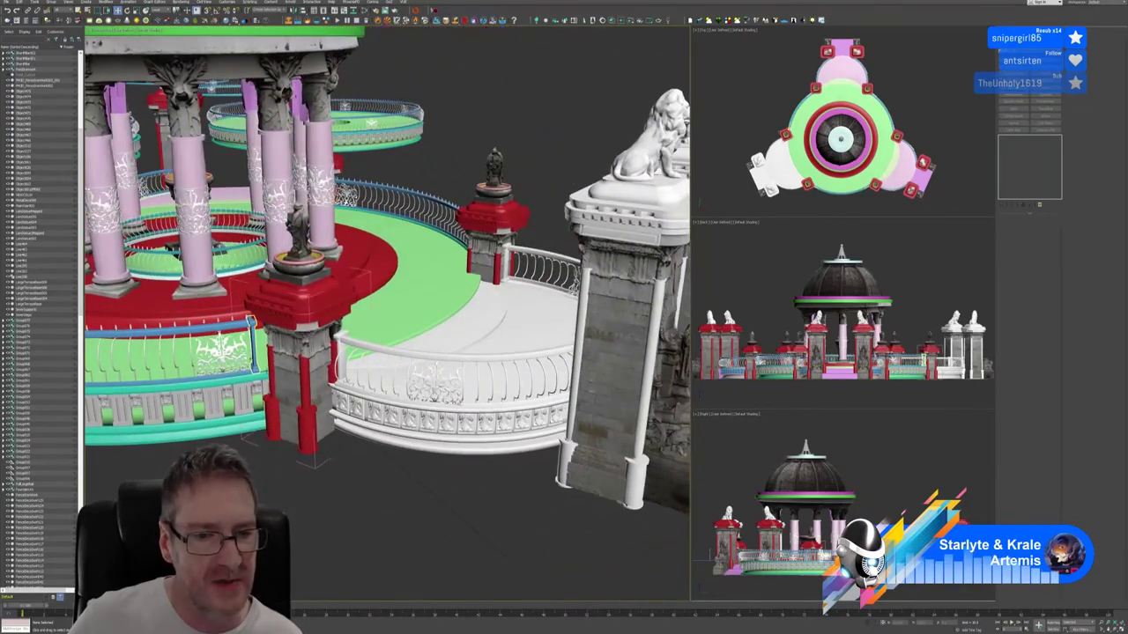
{"action": "middle_click_drag", "start_coordinate": [377, 366], "coordinate": [355, 384], "text": "alt"}
{"action": "left_click", "coordinate": [345, 366]}
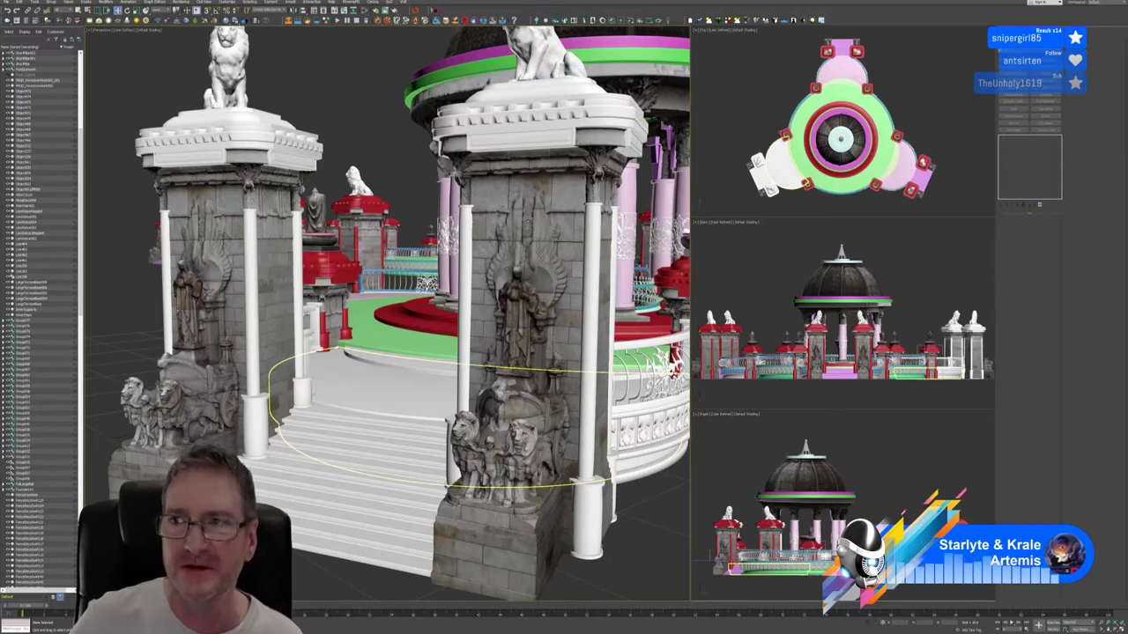
Switch to File Explorer, look up the Instant Meshes folder in Program Files on the C: drive and close the windows.
{"action": "key", "text": "super+d"}
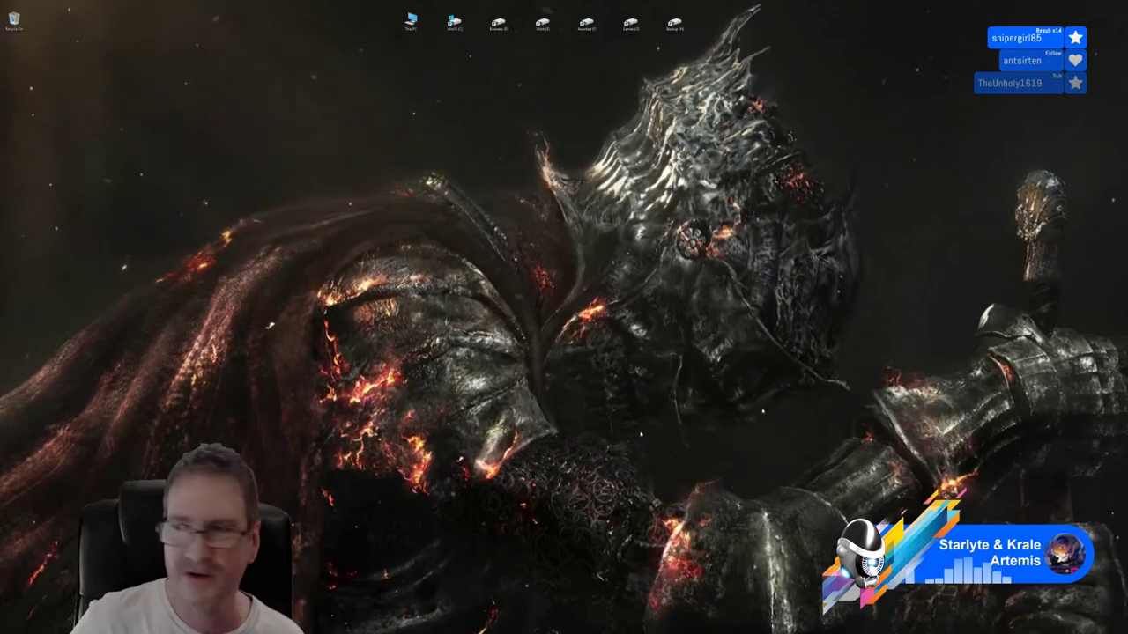
{"action": "key", "text": "super+1"}
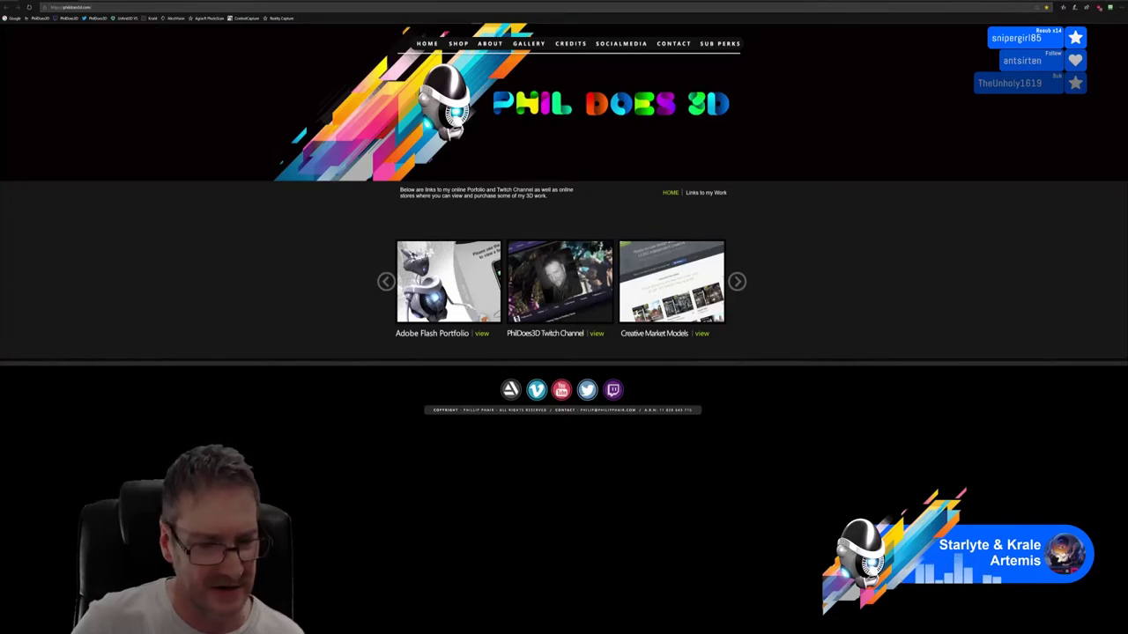
{"action": "key", "text": "super+e"}
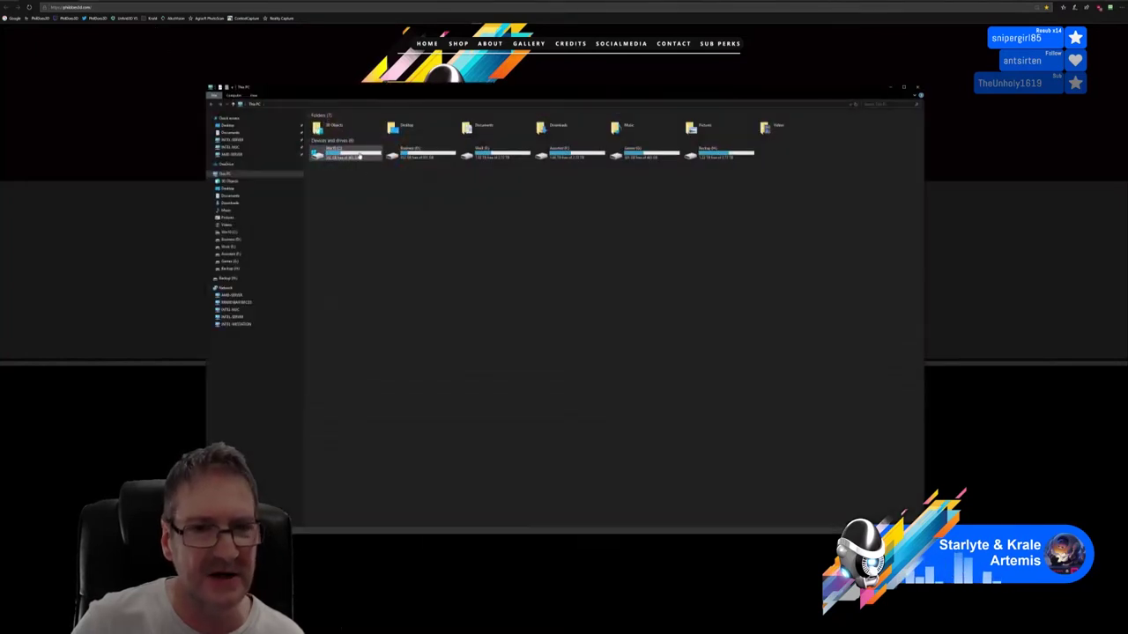
{"action": "double_click", "coordinate": [345, 153]}
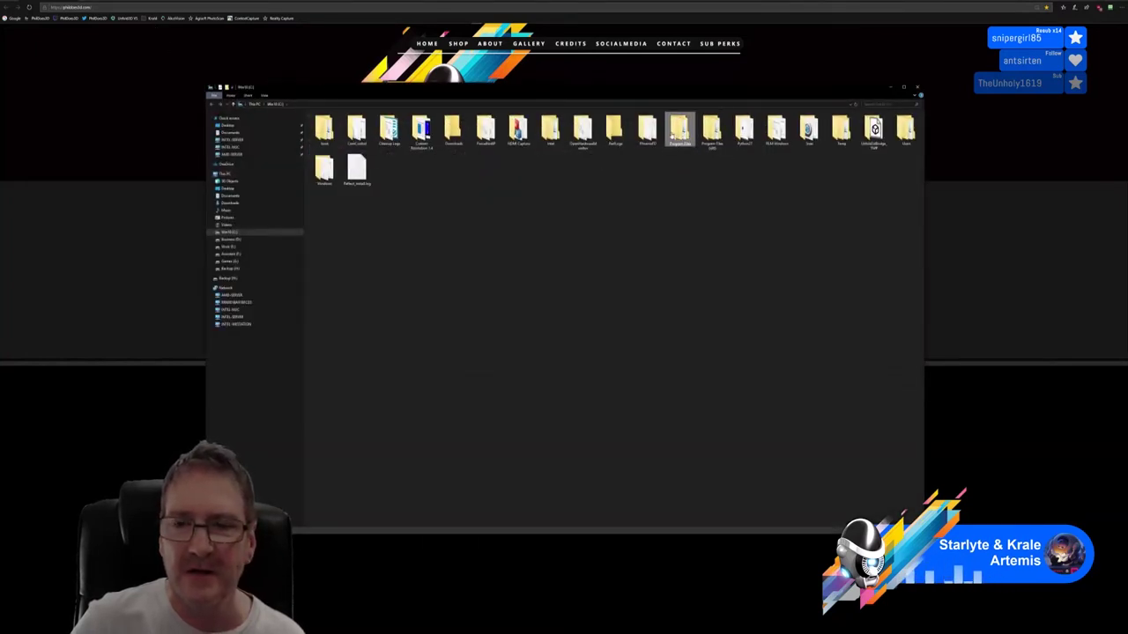
{"action": "double_click", "coordinate": [679, 132]}
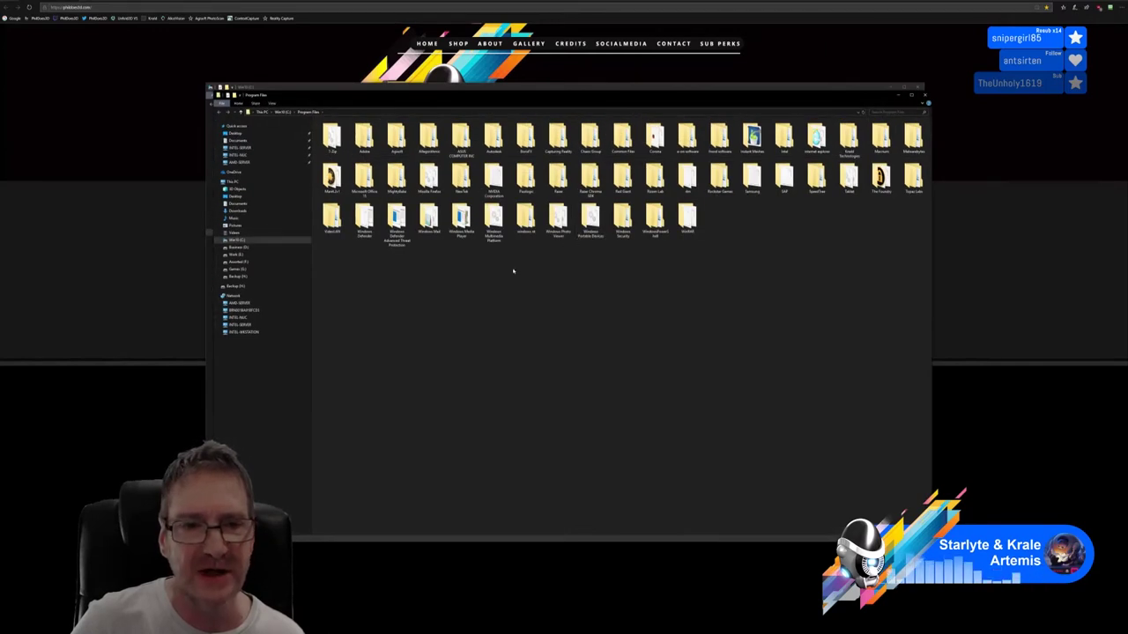
{"action": "double_click", "coordinate": [751, 135]}
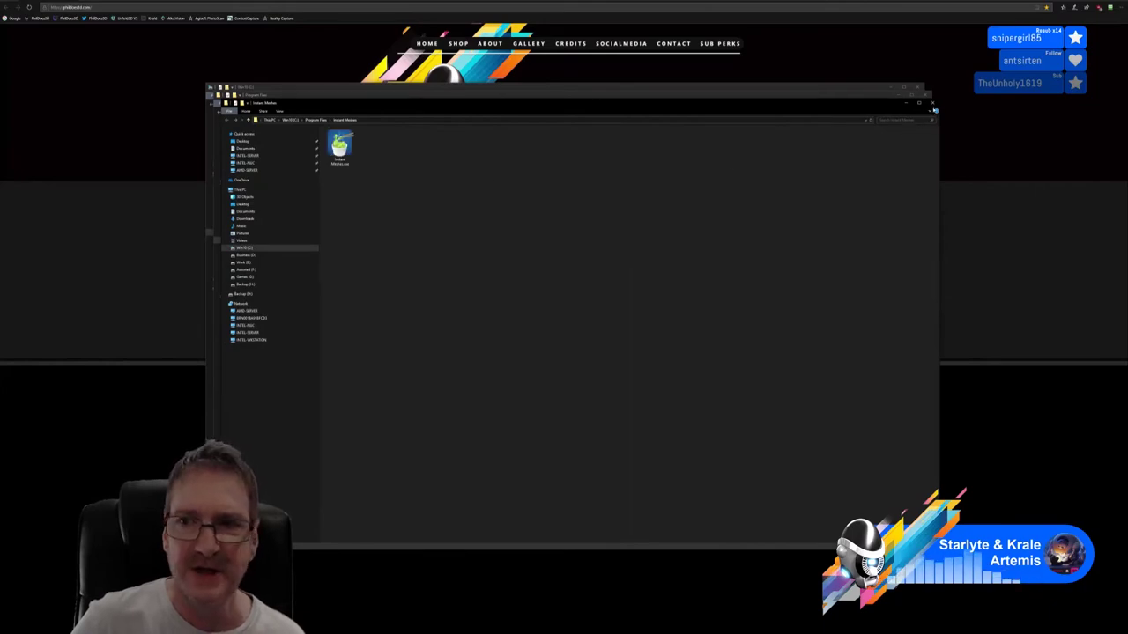
{"action": "left_click", "coordinate": [932, 103]}
{"action": "left_click", "coordinate": [917, 87]}
{"action": "left_click", "coordinate": [917, 88]}
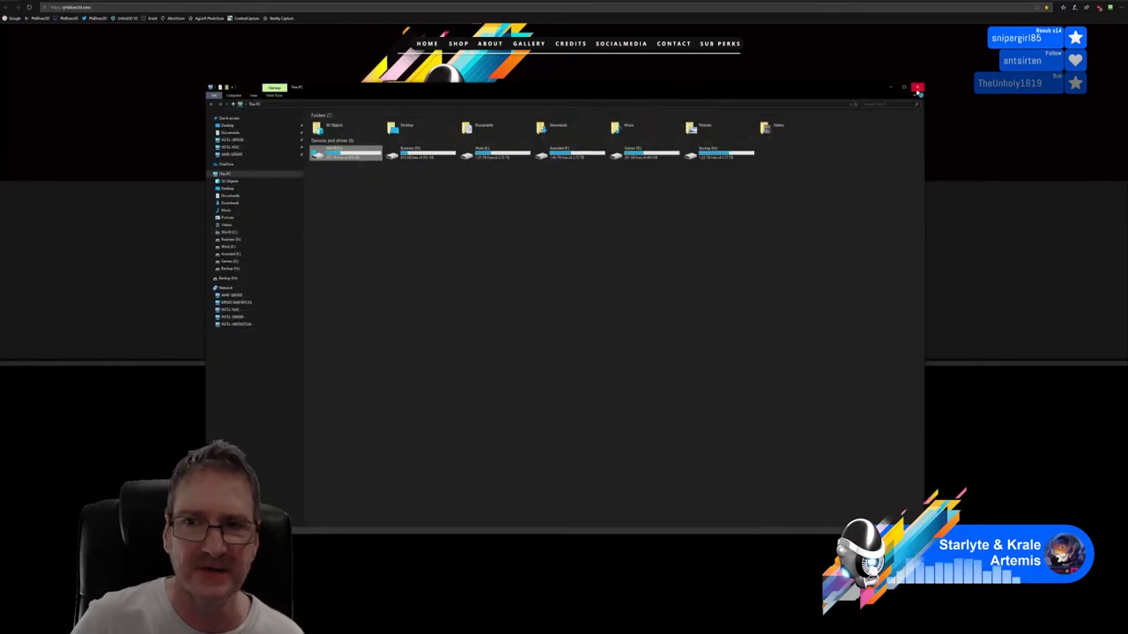
{"action": "left_click", "coordinate": [918, 87]}
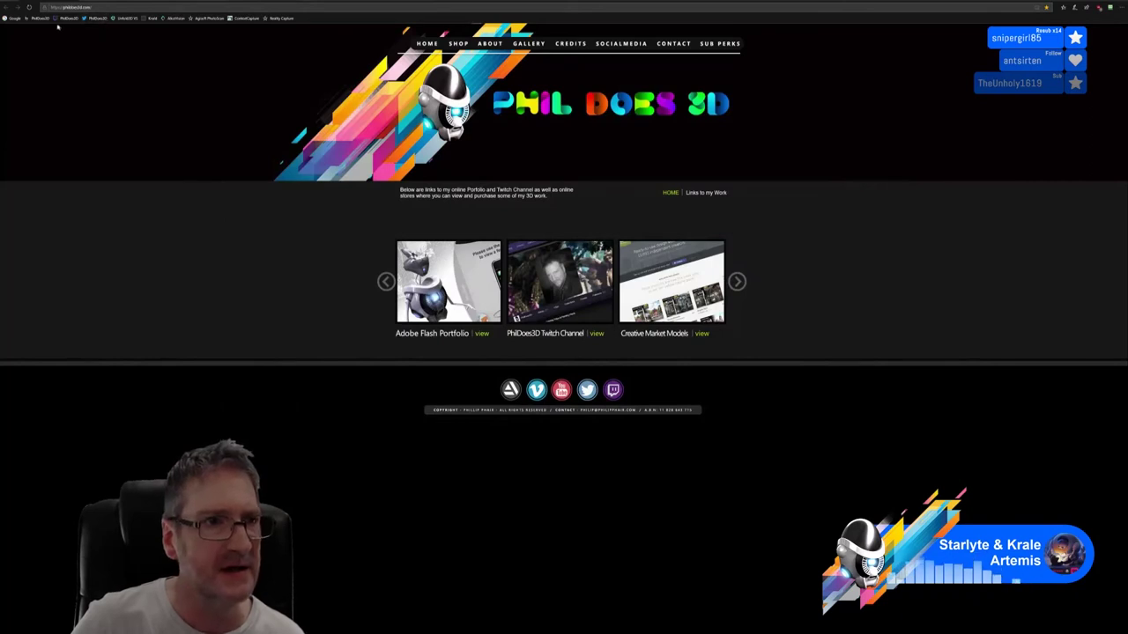
Search Google for "instant meshes" in the browser and open the project's GitHub repository.
{"action": "left_click", "coordinate": [12, 17]}
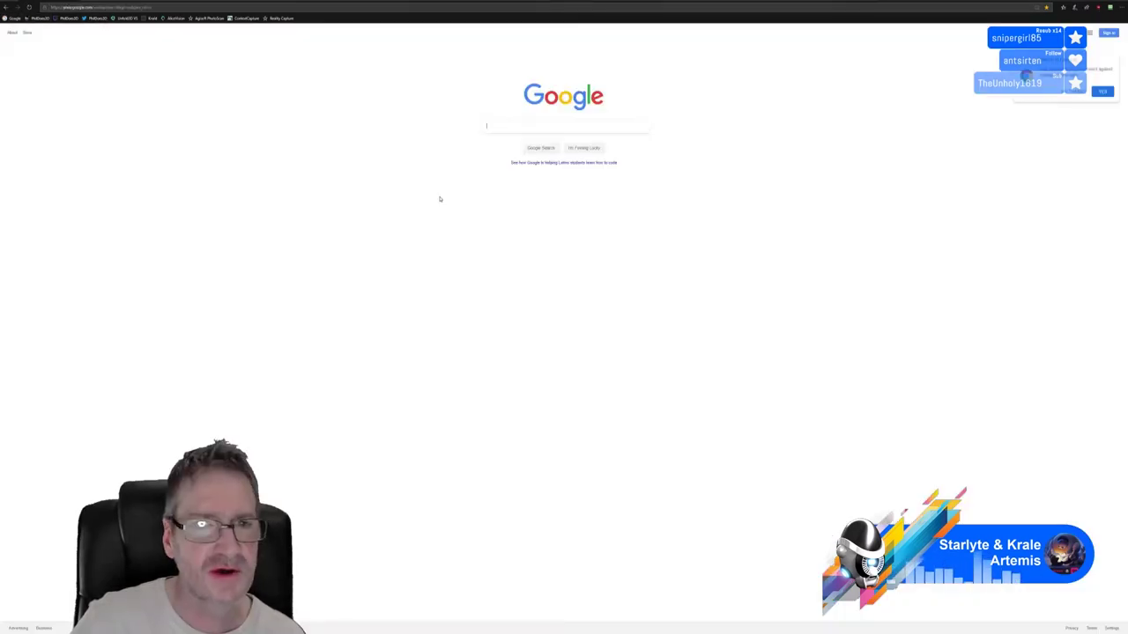
{"action": "type", "text": "instant me"}
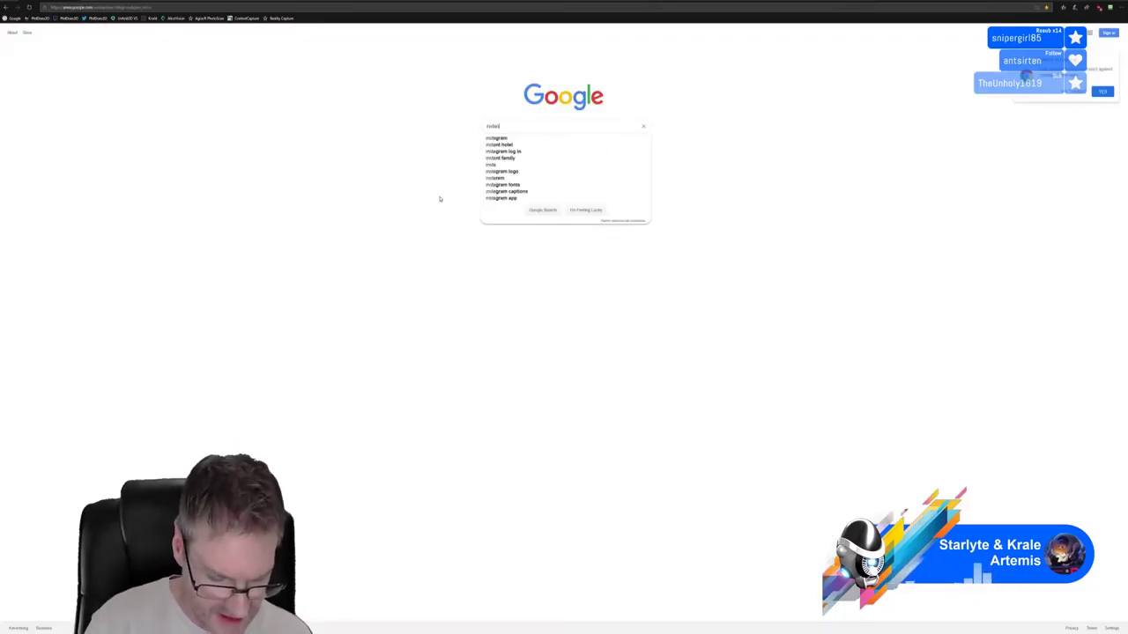
{"action": "type", "text": "shes"}
{"action": "key", "text": "Return"}
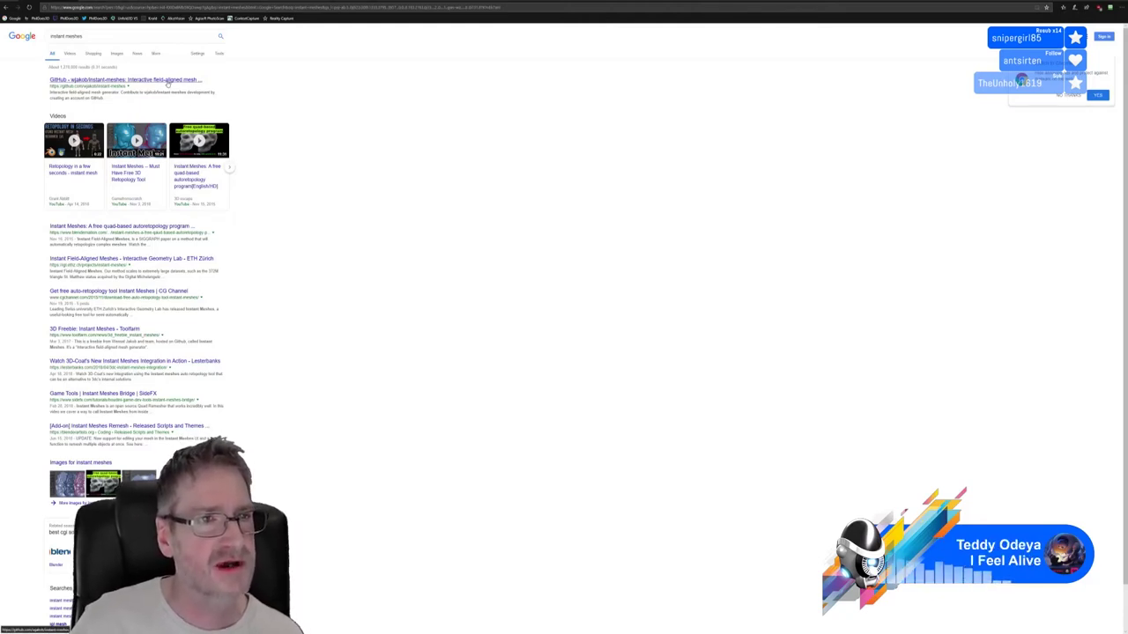
{"action": "left_click", "coordinate": [167, 81]}
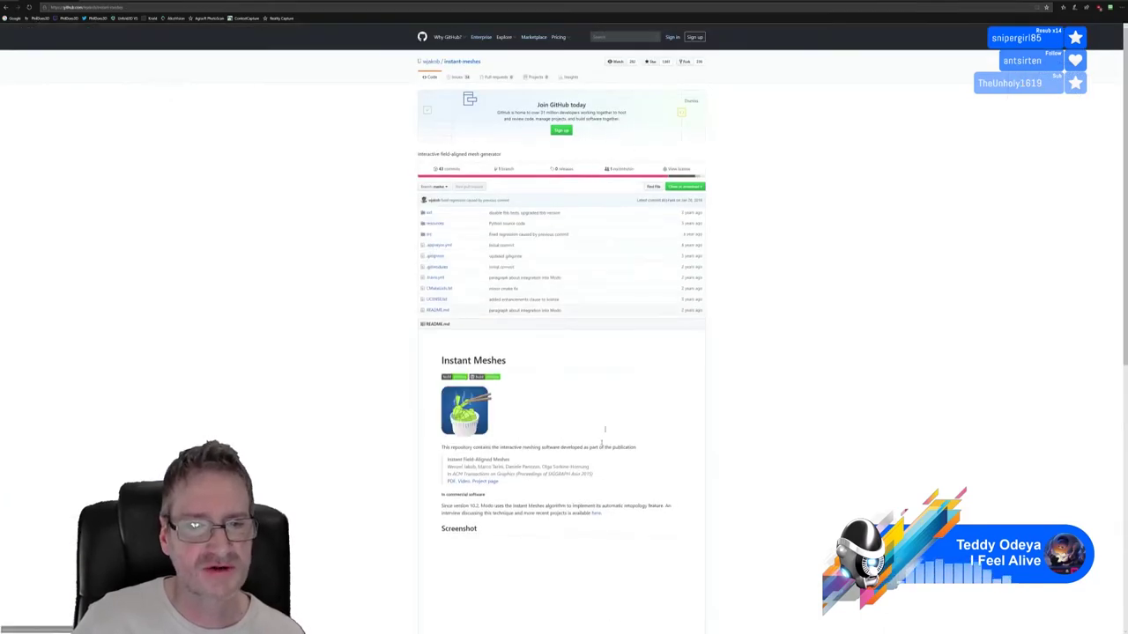
Check the Instant Meshes repository's address and its pre-compiled downloads in the readme, and return to 3ds Max.
{"action": "left_click", "coordinate": [143, 9]}
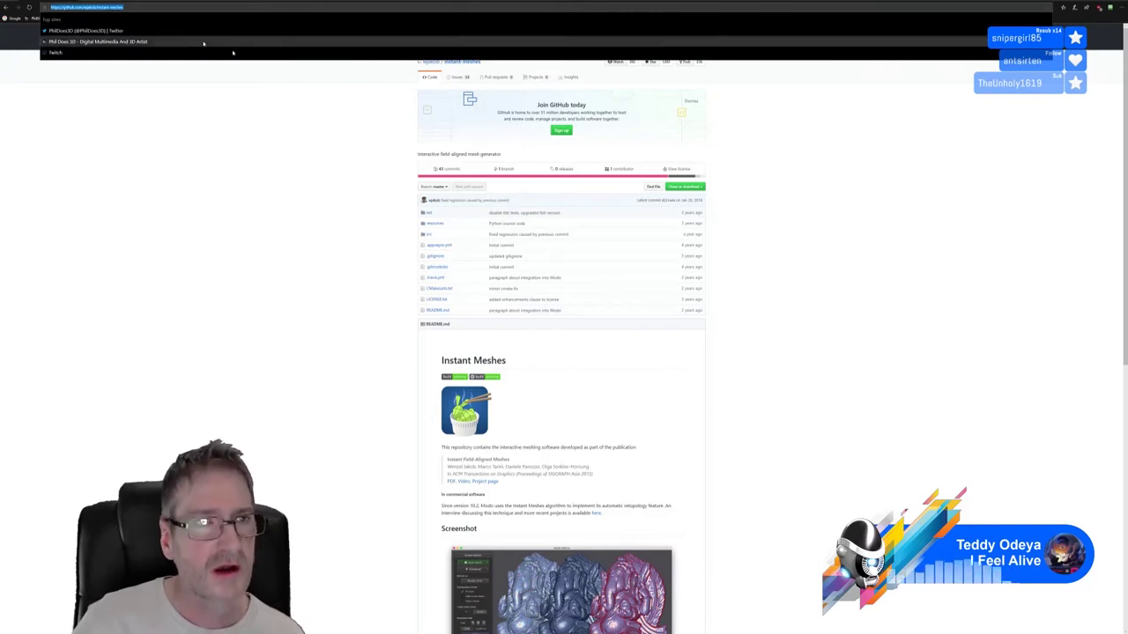
{"action": "key", "text": "Escape"}
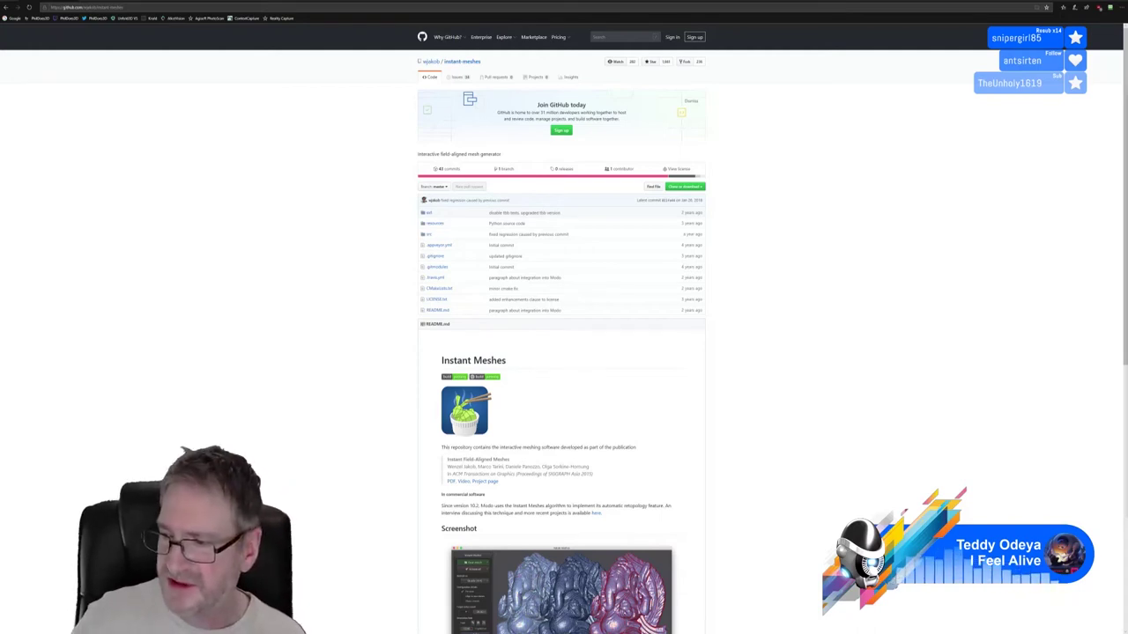
{"action": "scroll", "coordinate": [609, 401], "scroll_direction": "down", "scroll_amount": 5}
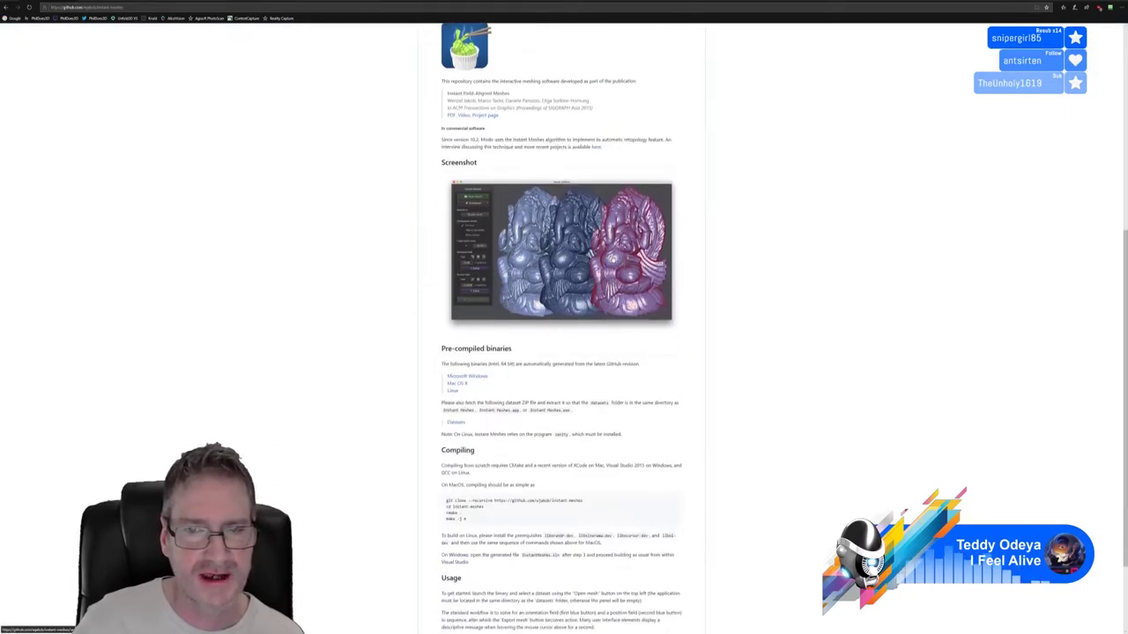
{"action": "left_click", "coordinate": [612, 258]}
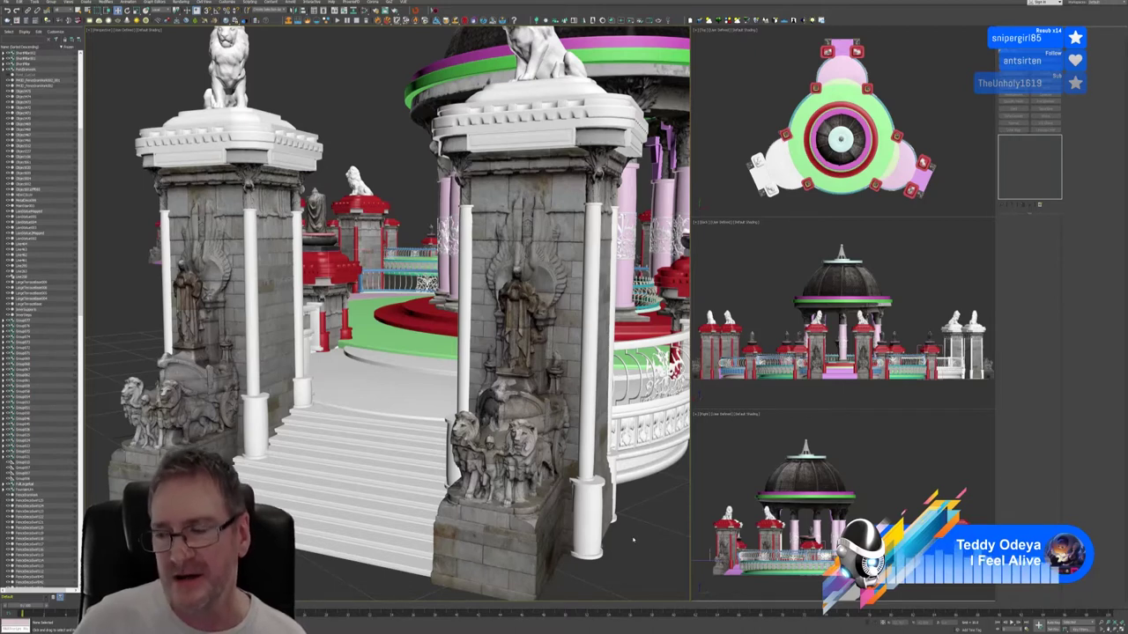
{"action": "left_click", "coordinate": [346, 533]}
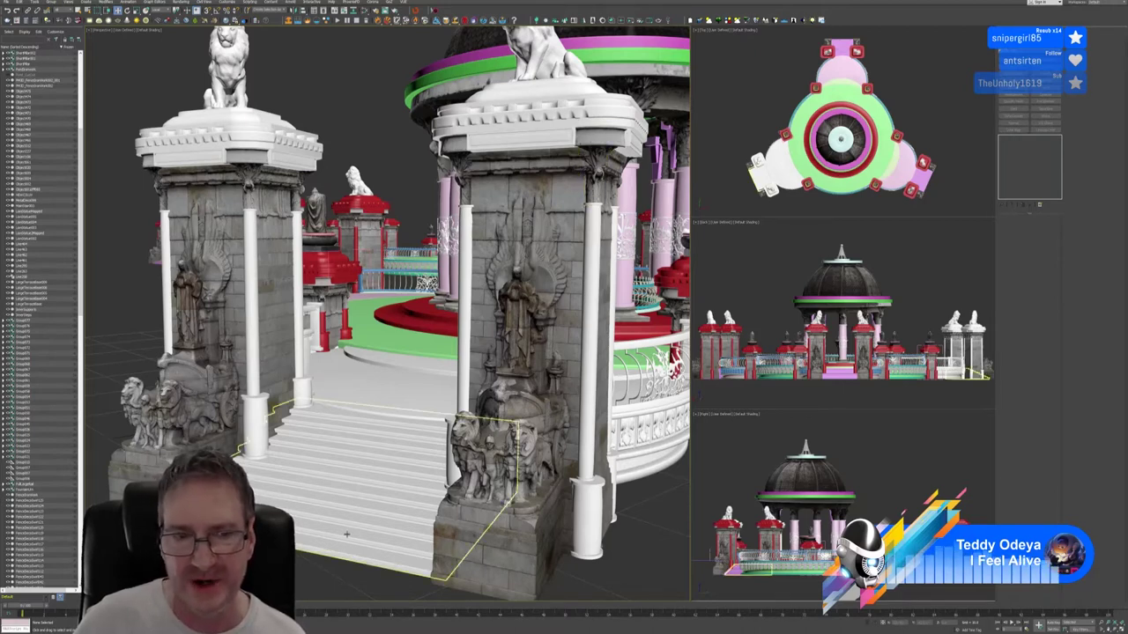
{"action": "left_click", "coordinate": [364, 104]}
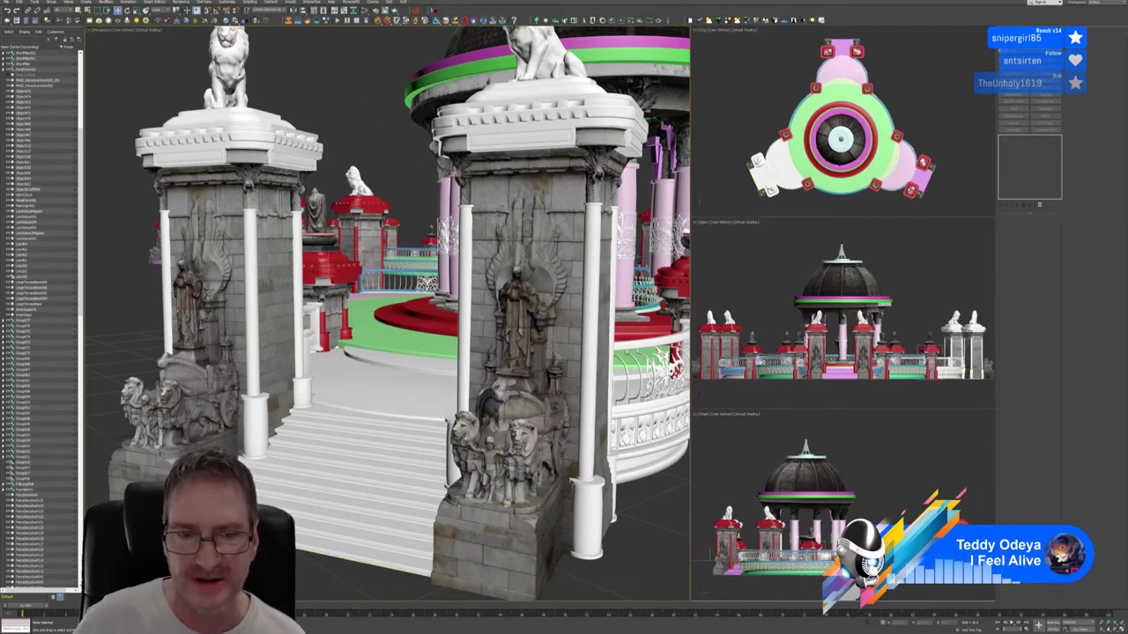
{"action": "left_click", "coordinate": [467, 280]}
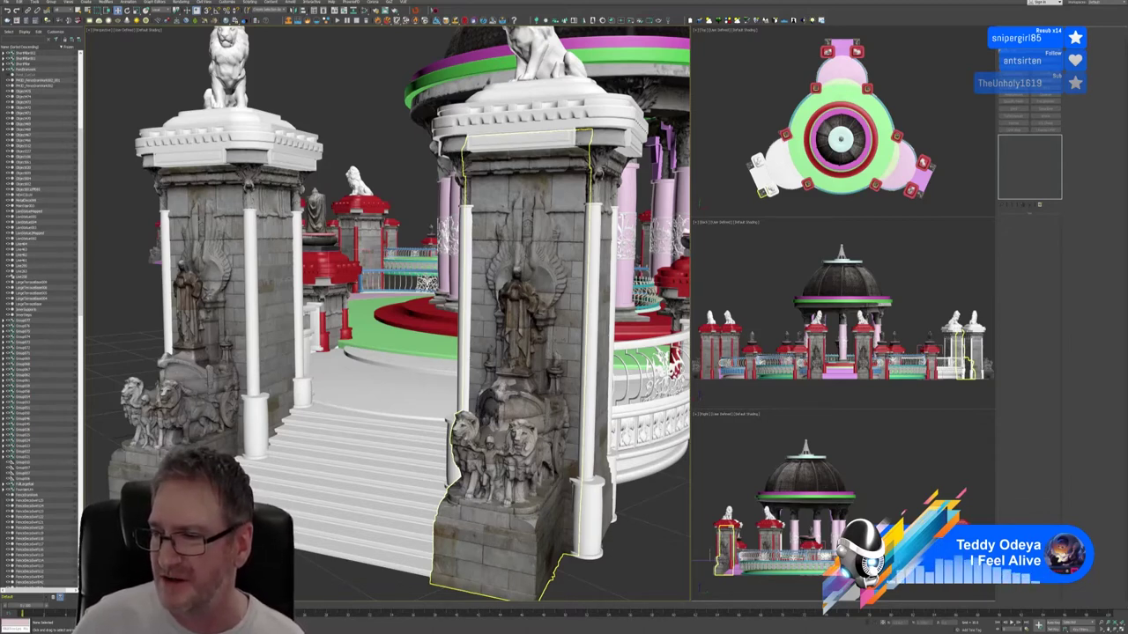
{"action": "key", "text": "ctrl+d"}
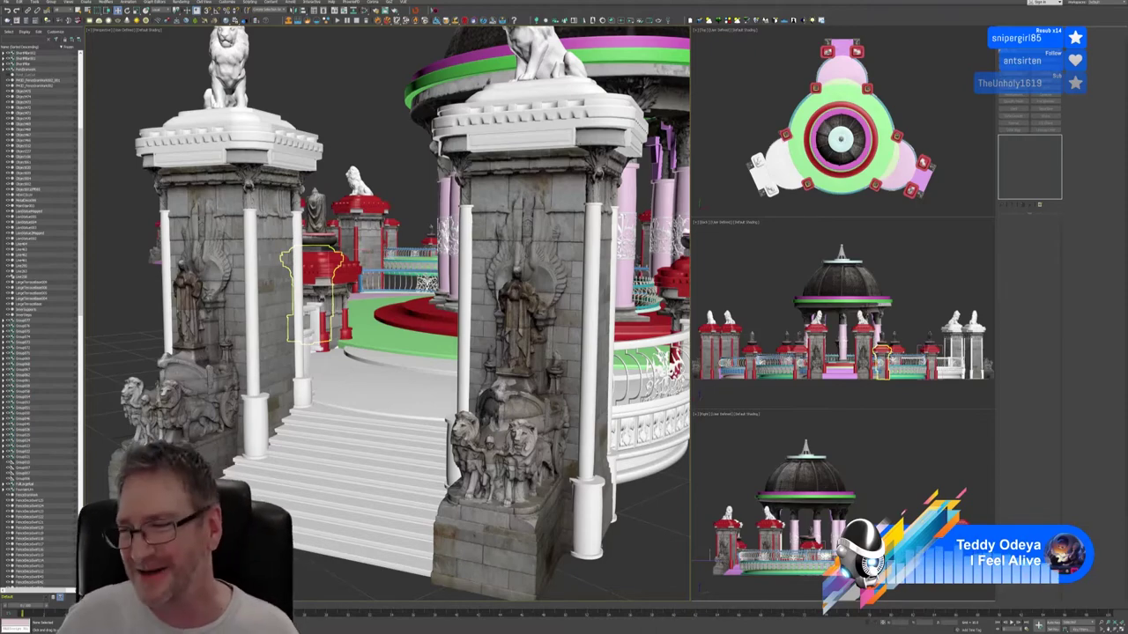
{"action": "key", "text": "ctrl+d"}
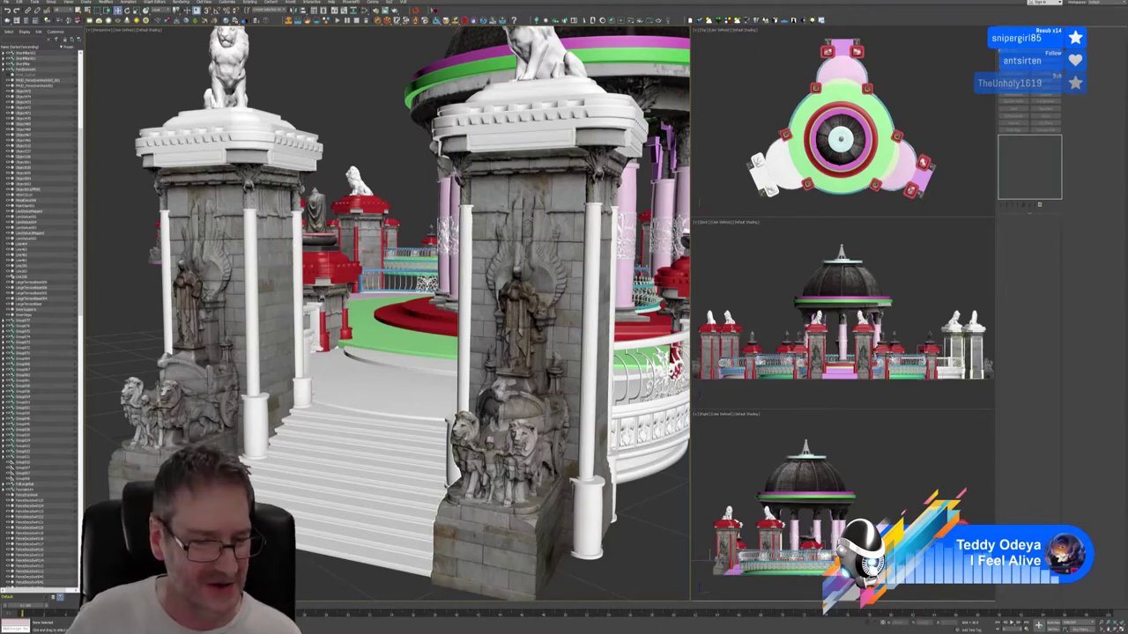
{"action": "key", "text": "alt+Tab"}
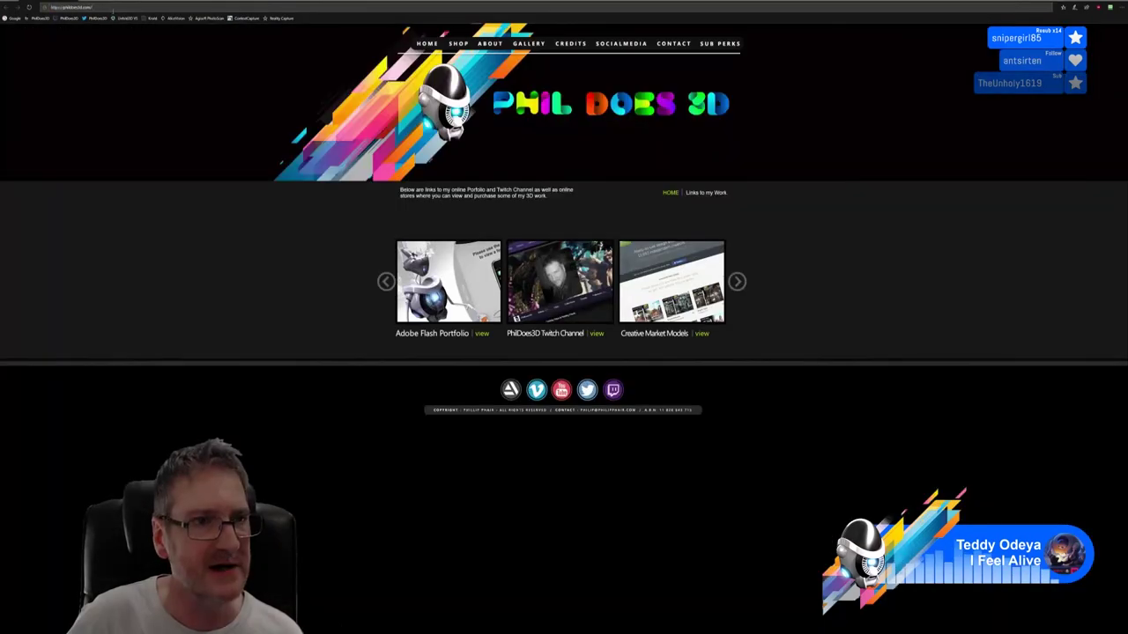
{"action": "left_click", "coordinate": [113, 8]}
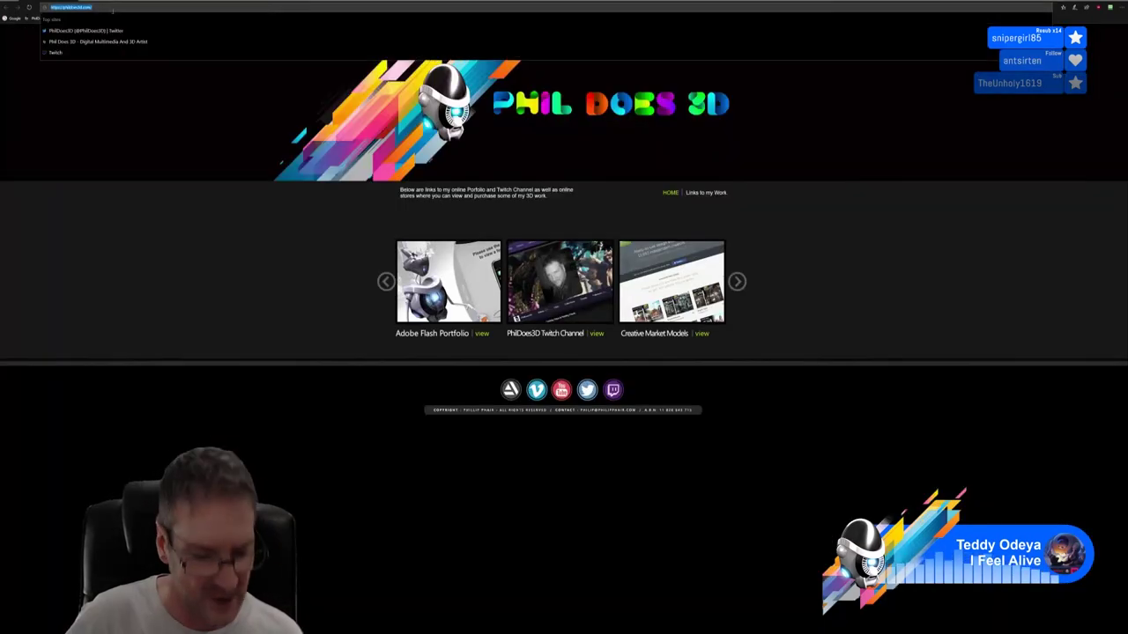
{"action": "type", "text": "https://www.artstation.com/vampyr79"}
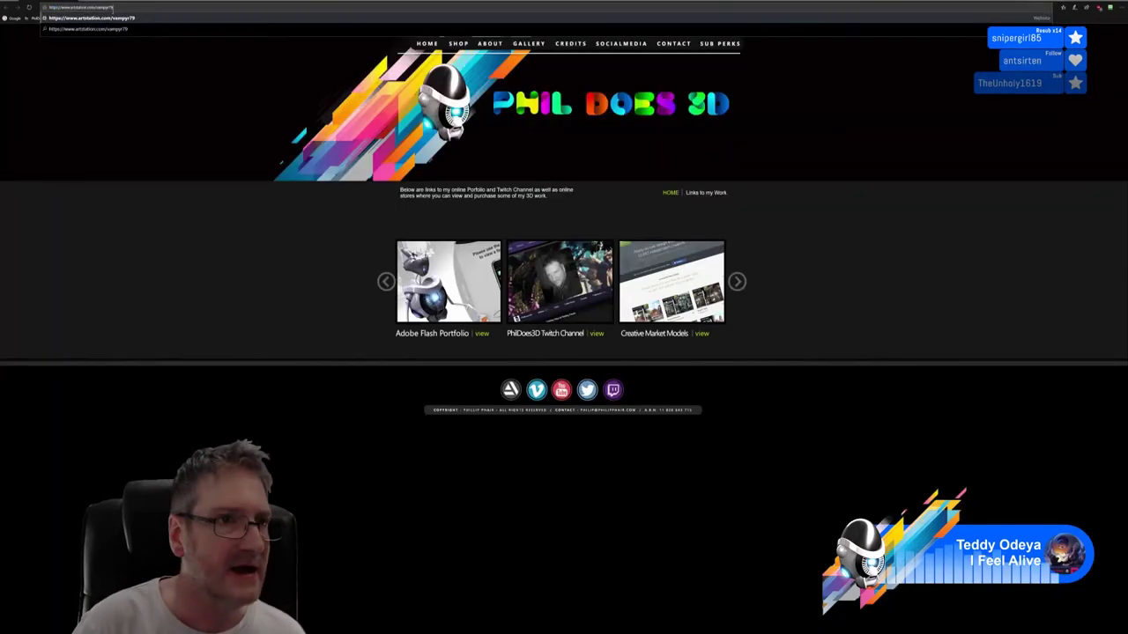
{"action": "key", "text": "Return"}
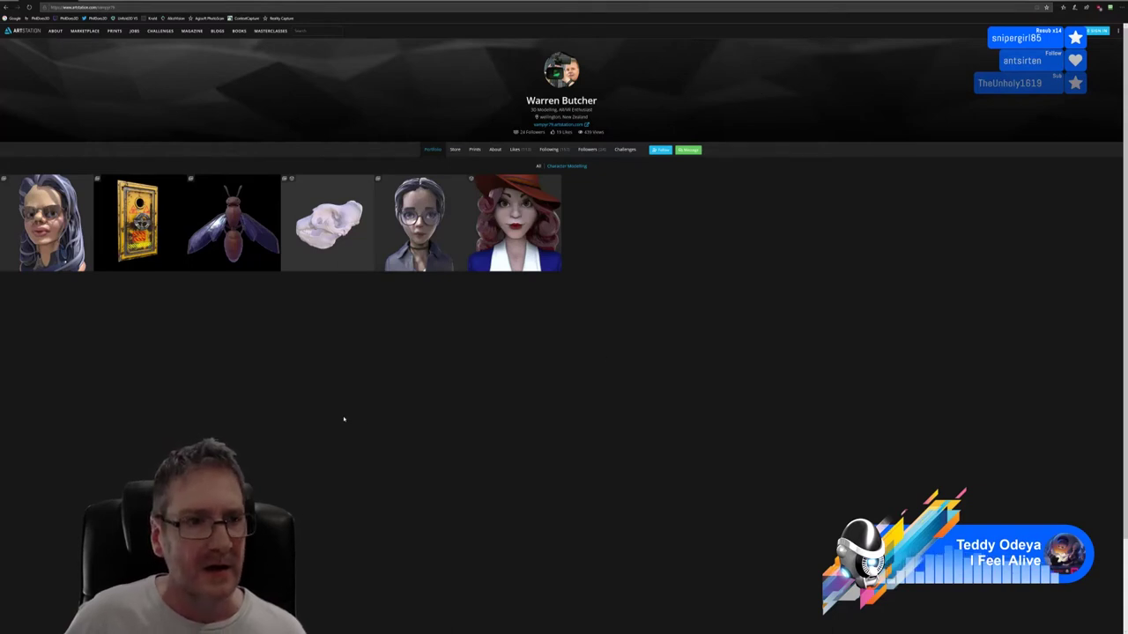
Open the portfolio's "Wip- Currently playing with Hair sculpting" artwork, look through its renders and sculpt views, and return to the portfolio.
{"action": "left_click", "coordinate": [51, 231]}
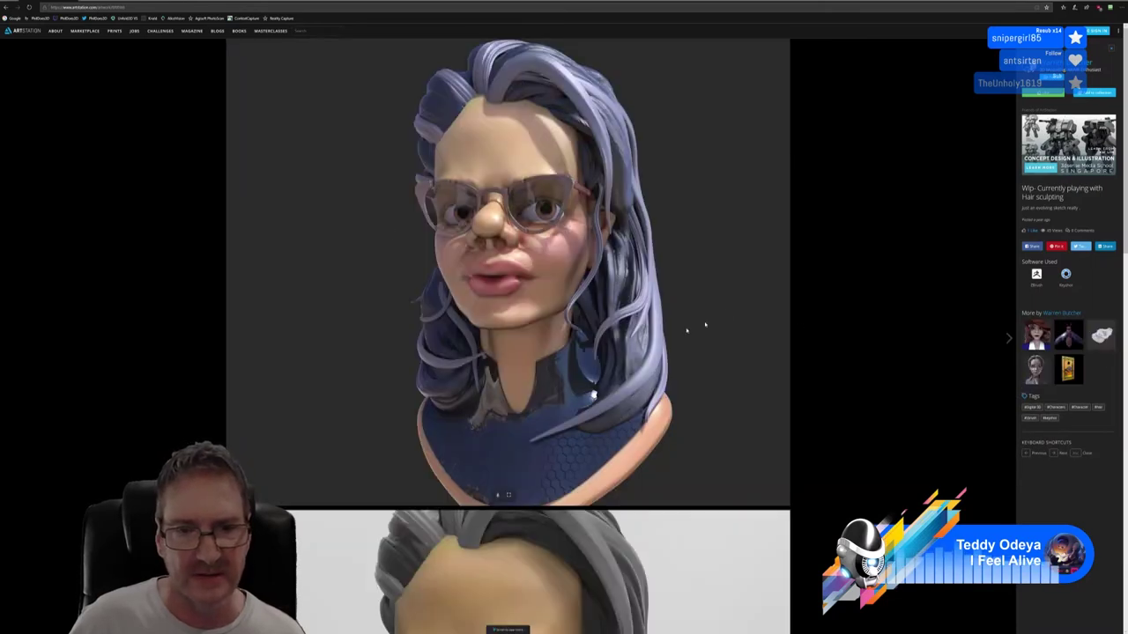
{"action": "scroll", "coordinate": [728, 314], "scroll_direction": "down", "scroll_amount": 4}
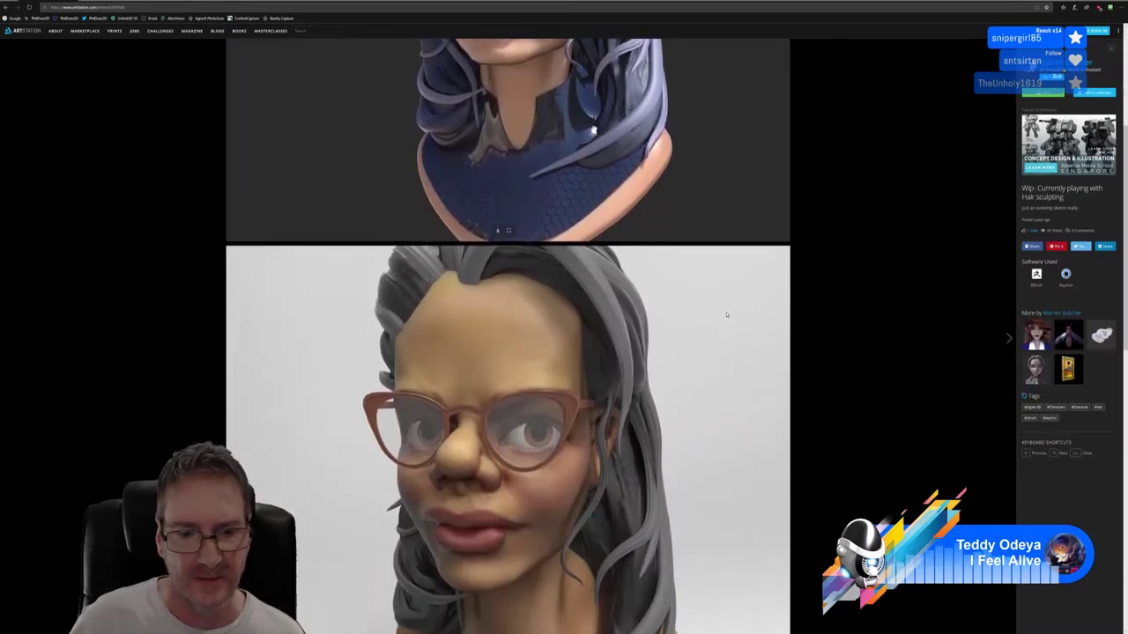
{"action": "scroll", "coordinate": [727, 314], "scroll_direction": "down", "scroll_amount": 5}
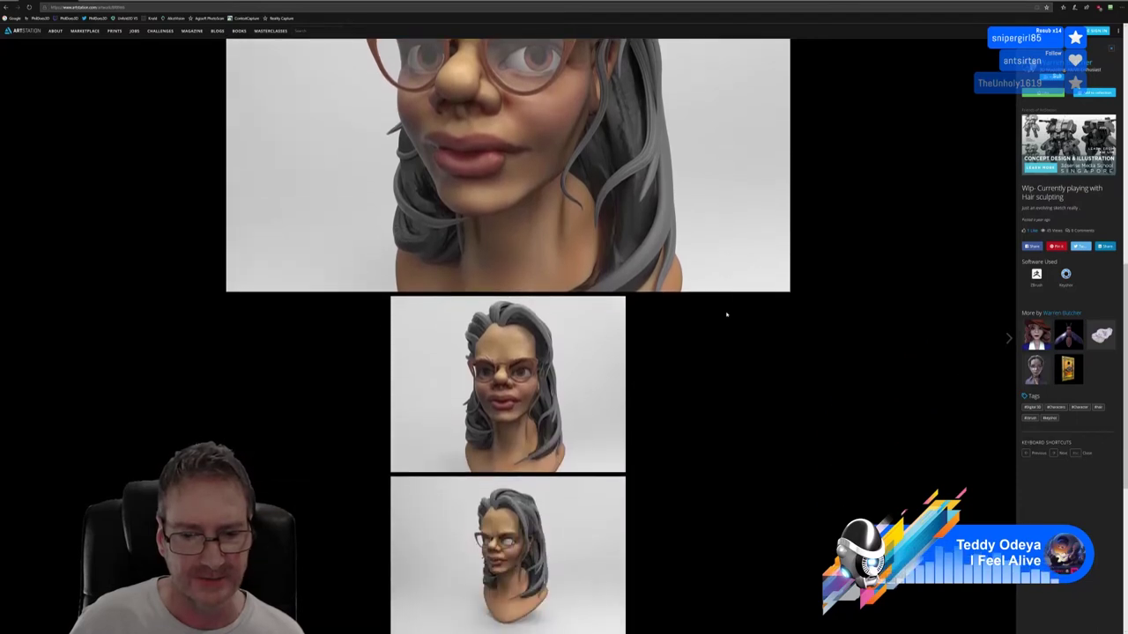
{"action": "scroll", "coordinate": [727, 315], "scroll_direction": "down", "scroll_amount": 5}
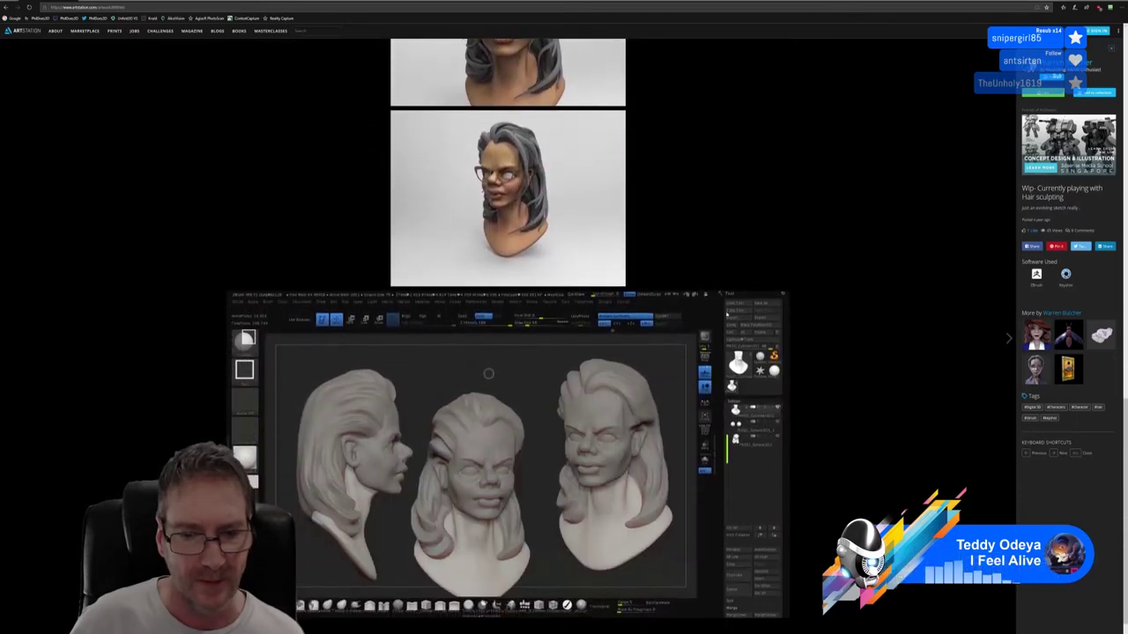
{"action": "scroll", "coordinate": [728, 314], "scroll_direction": "up", "scroll_amount": 5}
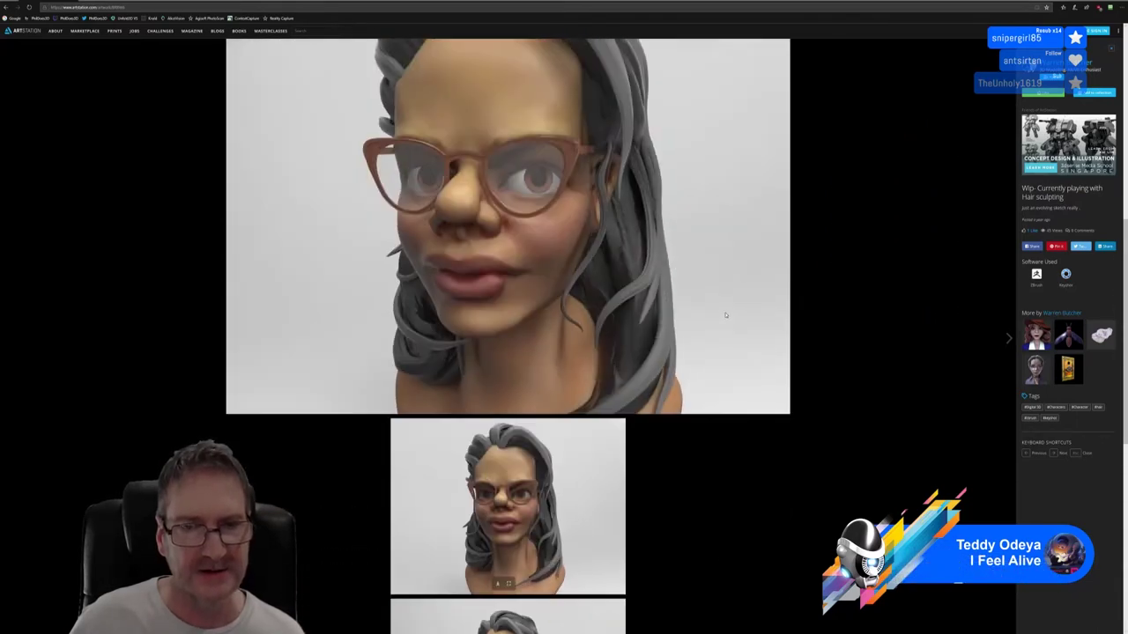
{"action": "scroll", "coordinate": [726, 314], "scroll_direction": "up", "scroll_amount": 5}
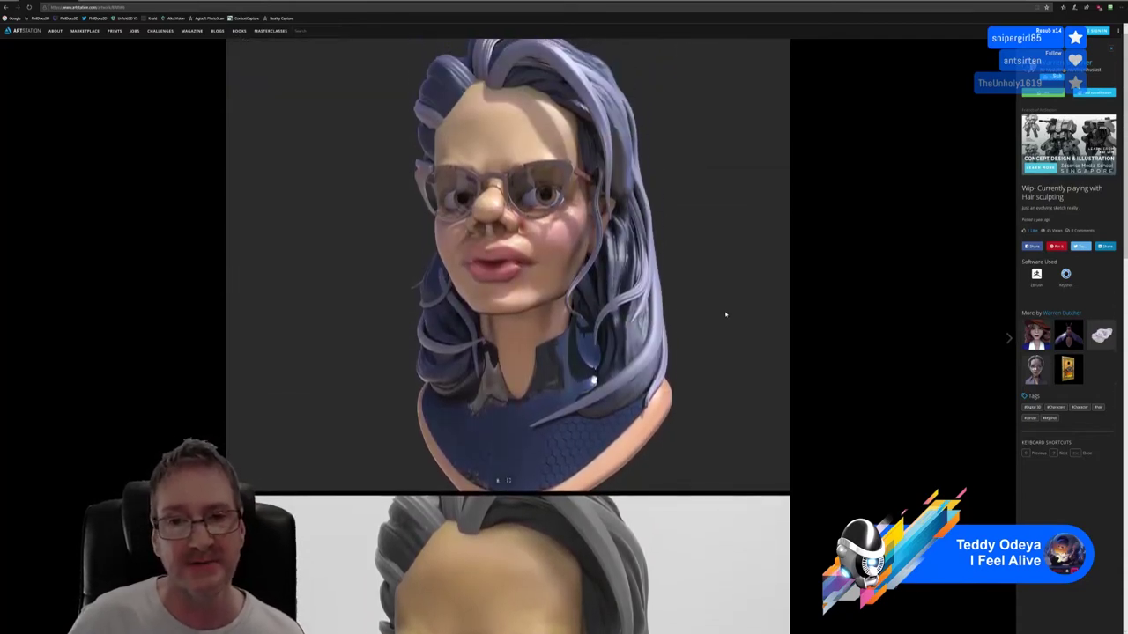
{"action": "scroll", "coordinate": [722, 313], "scroll_direction": "up", "scroll_amount": 1}
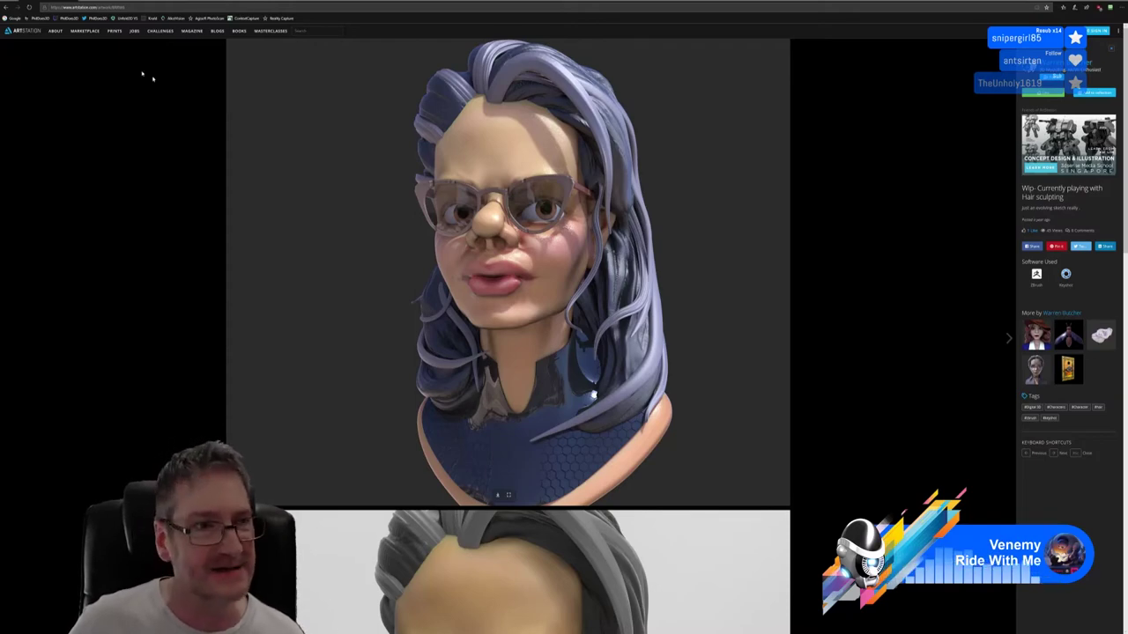
{"action": "left_click", "coordinate": [6, 8]}
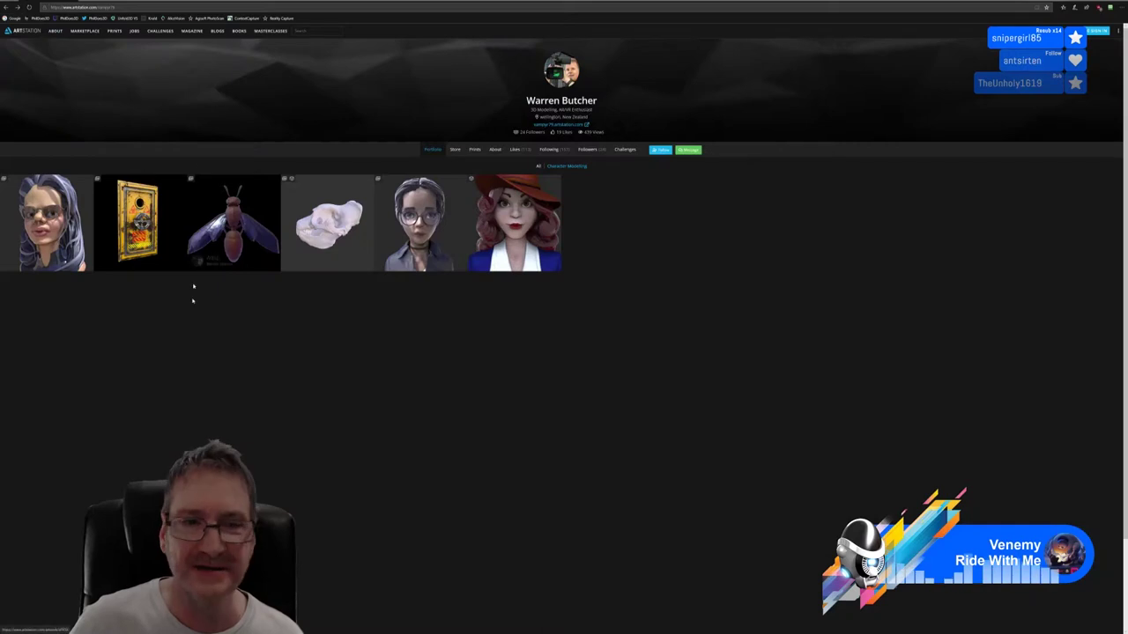
Open the artwork "the door", look through all its colour variants, and return to the portfolio.
{"action": "left_click", "coordinate": [137, 255]}
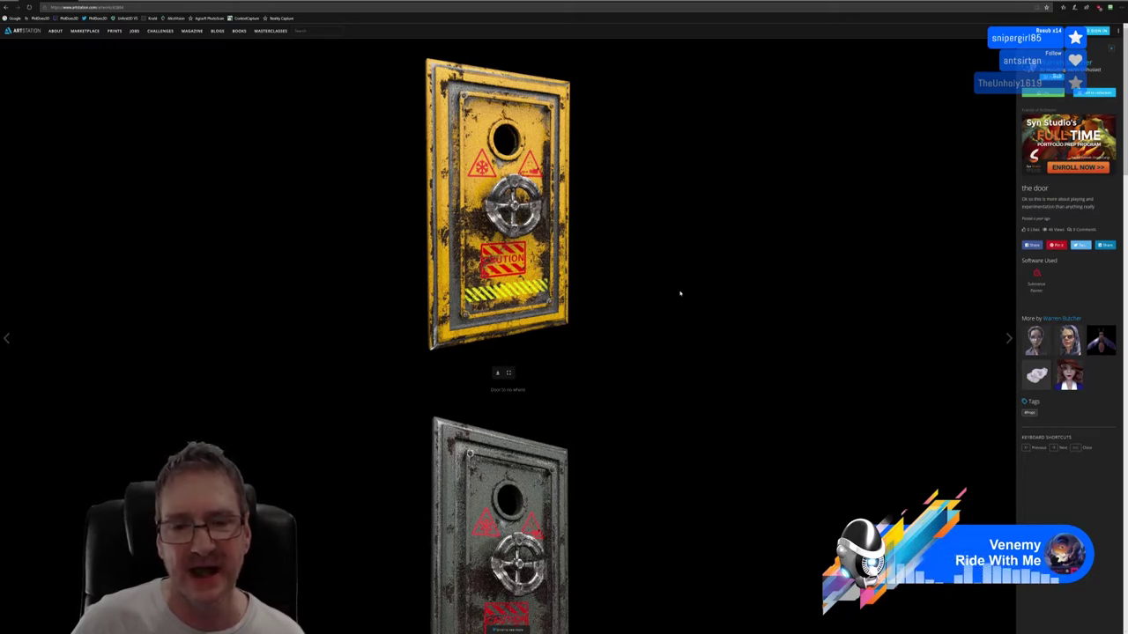
{"action": "scroll", "coordinate": [679, 293], "scroll_direction": "down", "scroll_amount": 5}
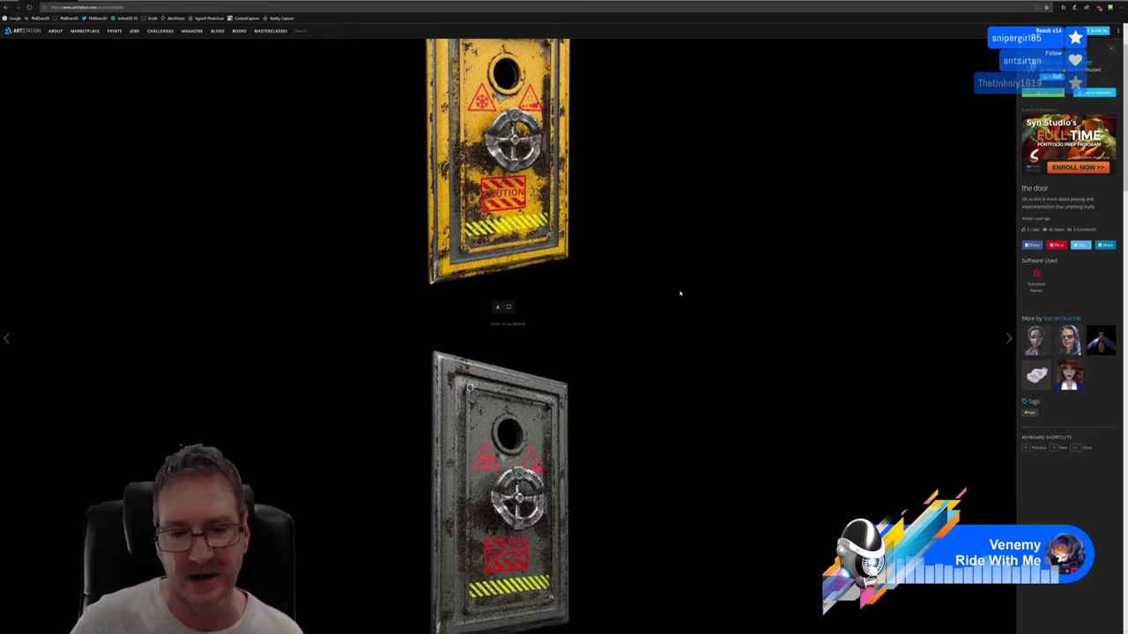
{"action": "scroll", "coordinate": [679, 293], "scroll_direction": "down", "scroll_amount": 6}
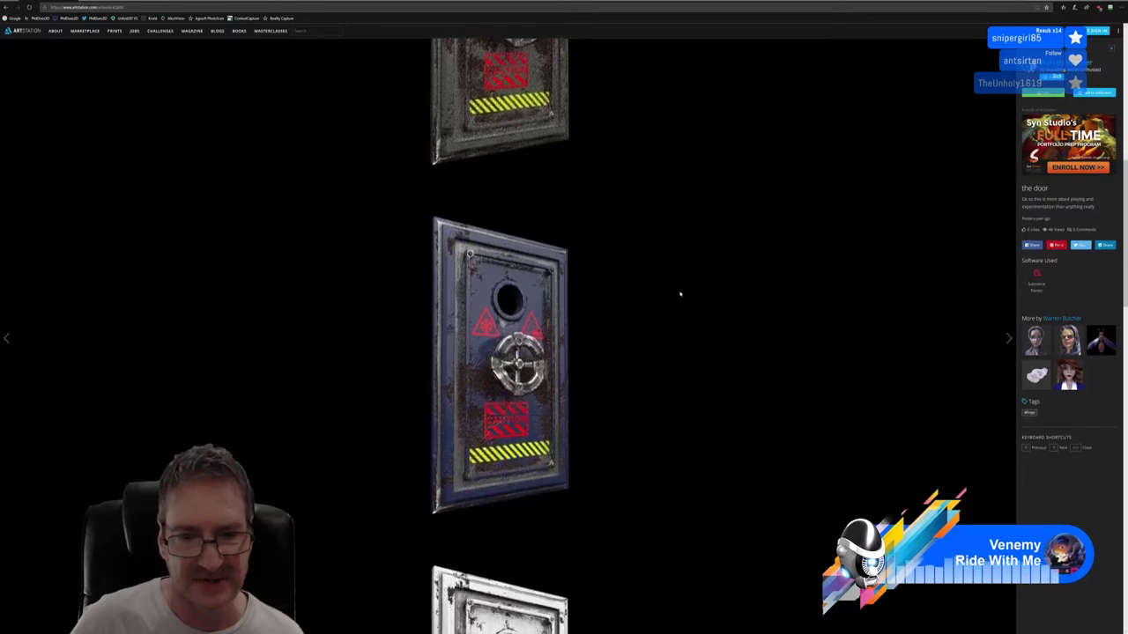
{"action": "scroll", "coordinate": [679, 296], "scroll_direction": "down", "scroll_amount": 6}
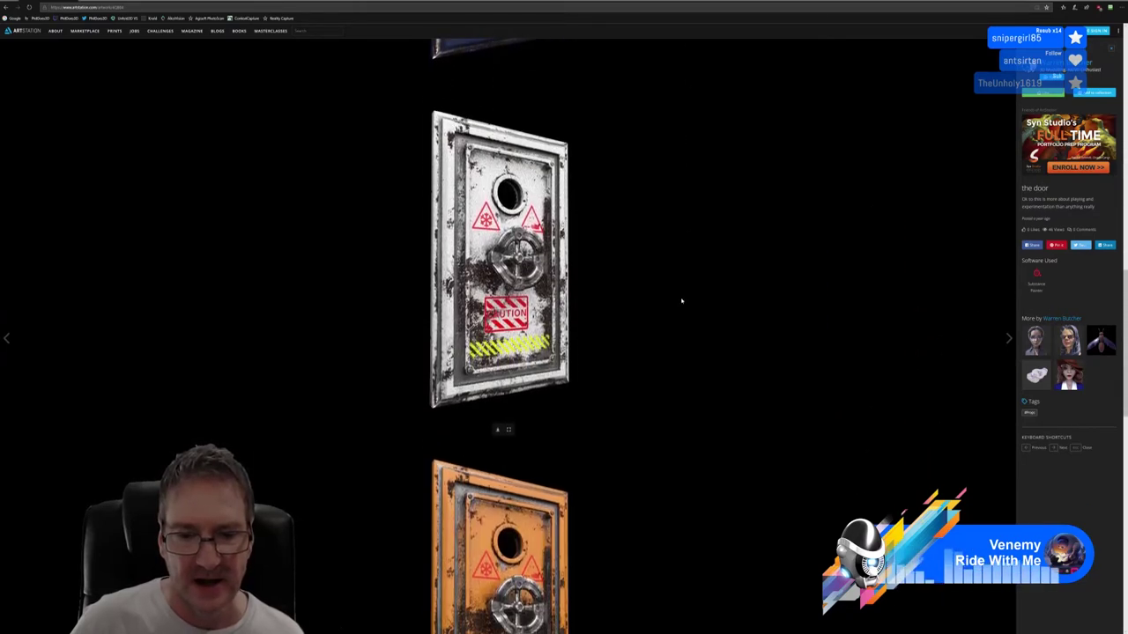
{"action": "scroll", "coordinate": [681, 301], "scroll_direction": "down", "scroll_amount": 9}
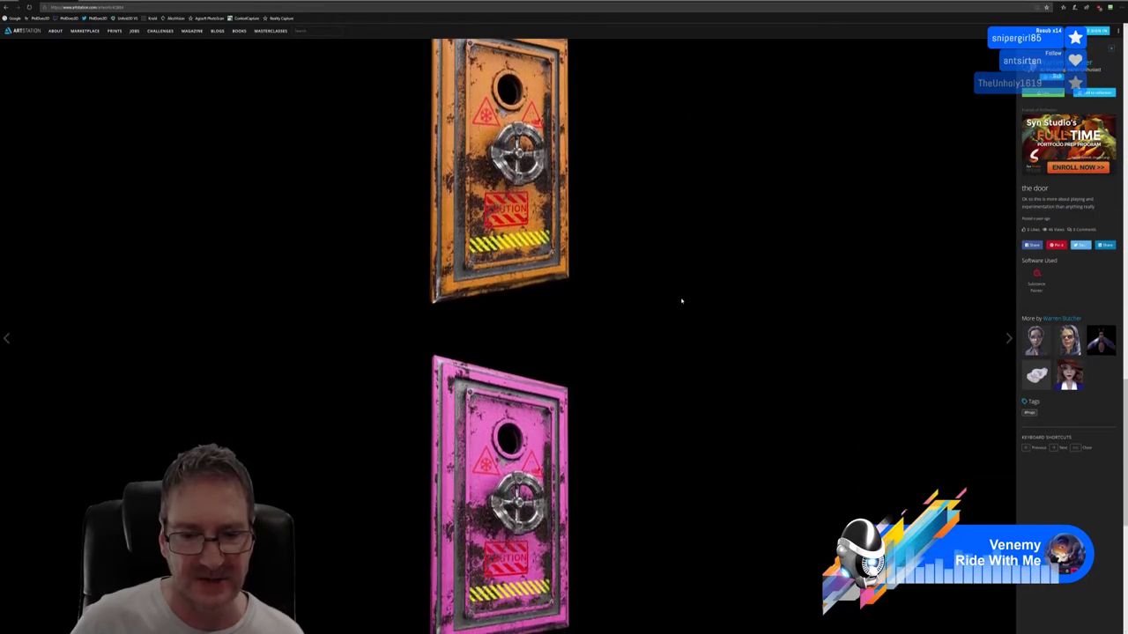
{"action": "scroll", "coordinate": [681, 301], "scroll_direction": "down", "scroll_amount": 1}
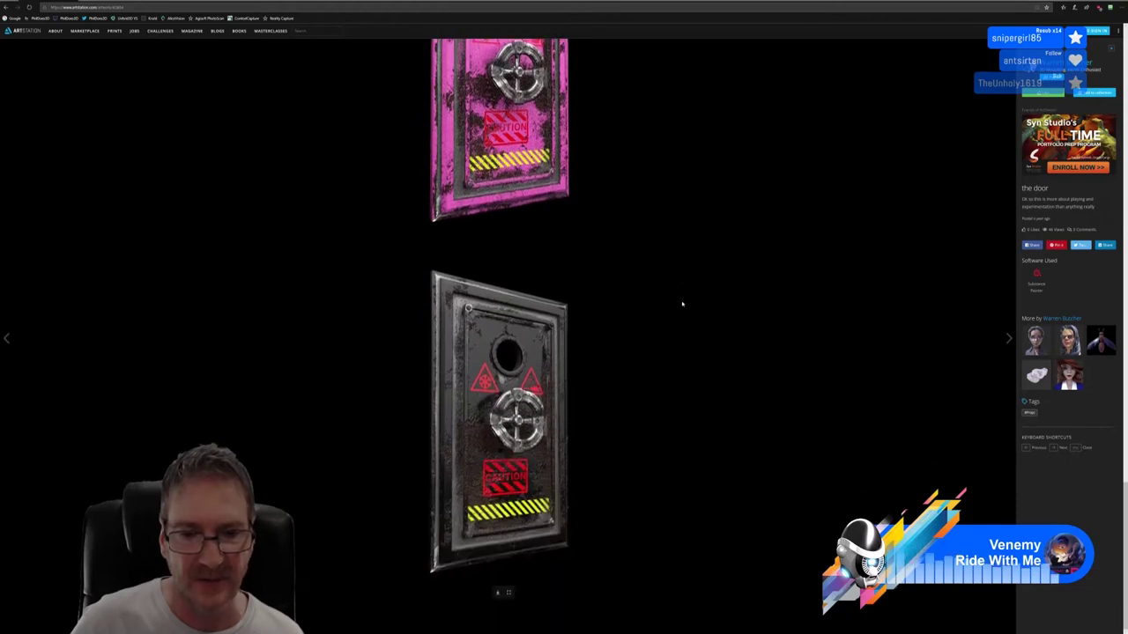
{"action": "scroll", "coordinate": [681, 304], "scroll_direction": "up", "scroll_amount": 8}
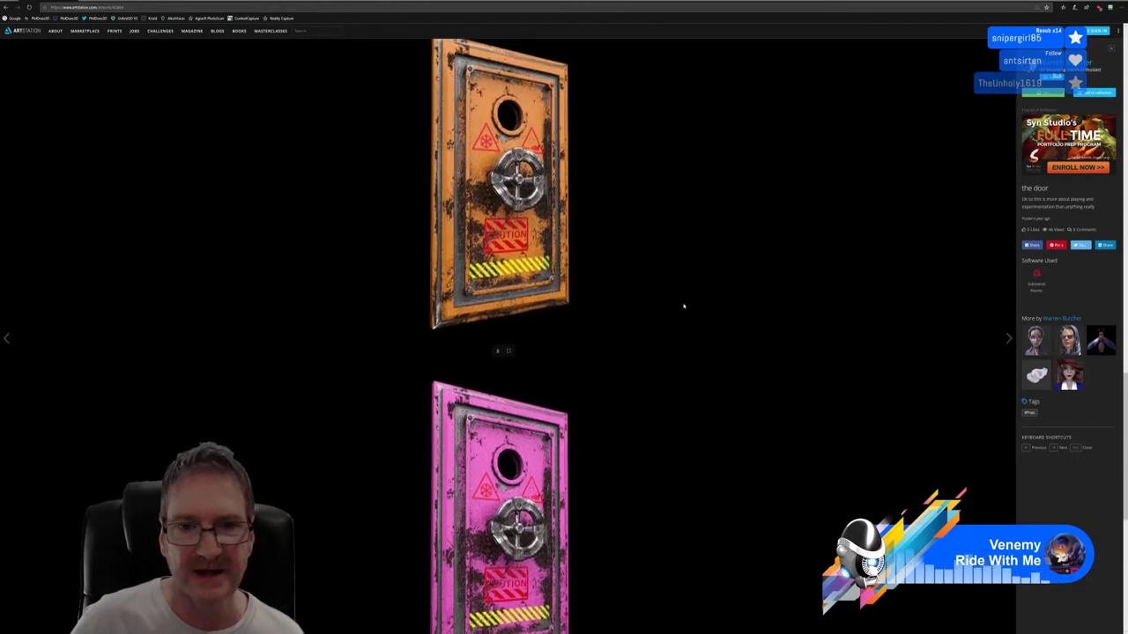
{"action": "scroll", "coordinate": [684, 306], "scroll_direction": "up", "scroll_amount": 10}
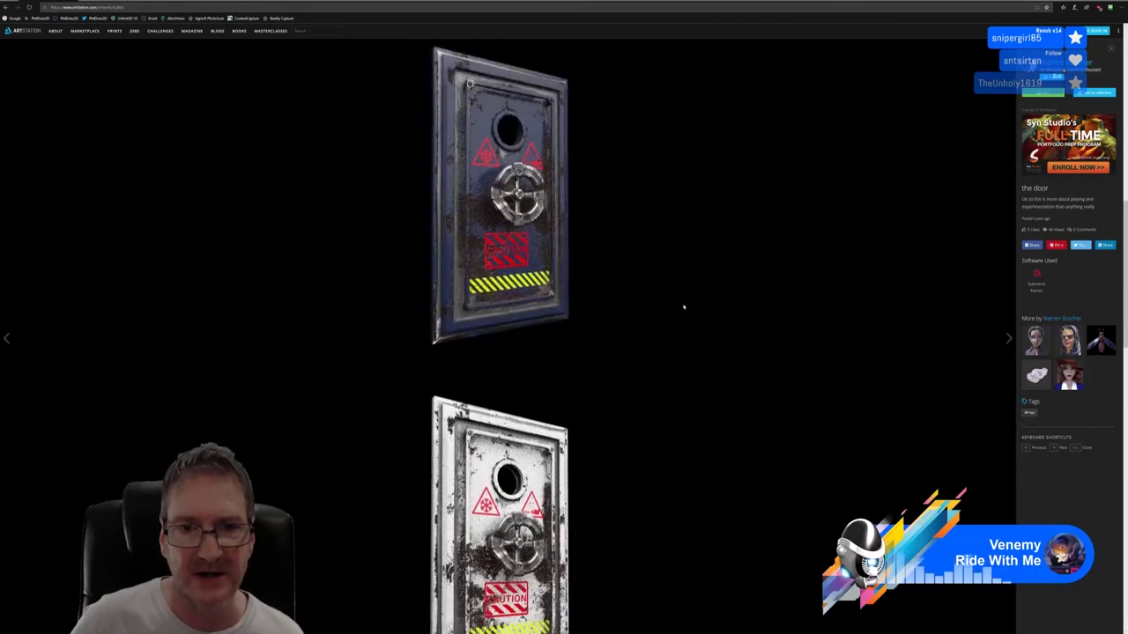
{"action": "scroll", "coordinate": [684, 307], "scroll_direction": "up", "scroll_amount": 10}
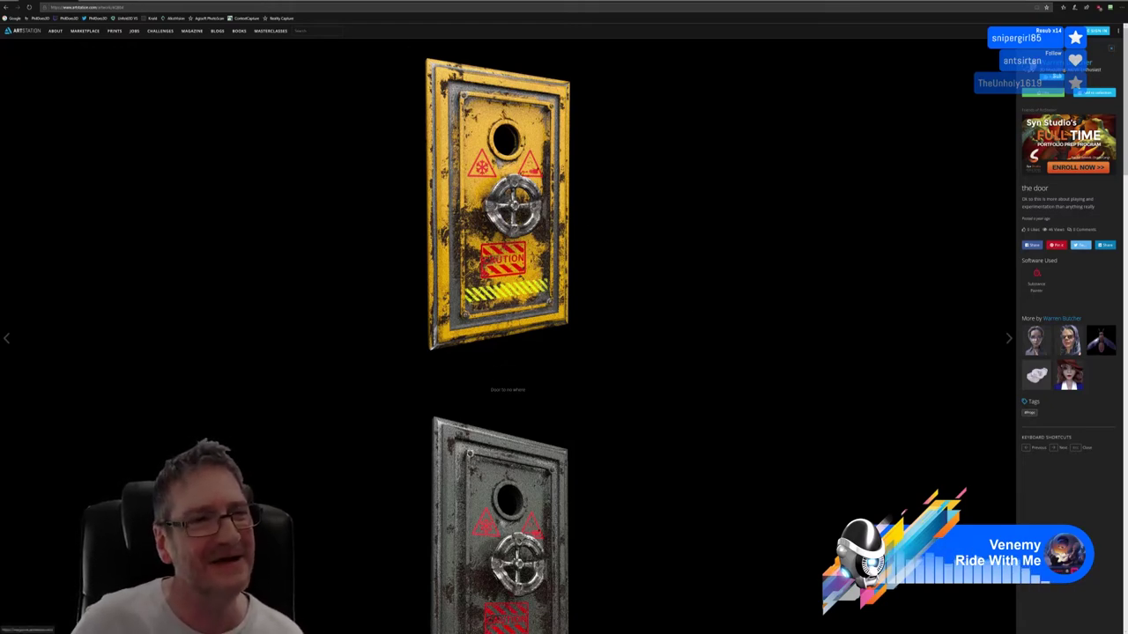
{"action": "left_click", "coordinate": [5, 8]}
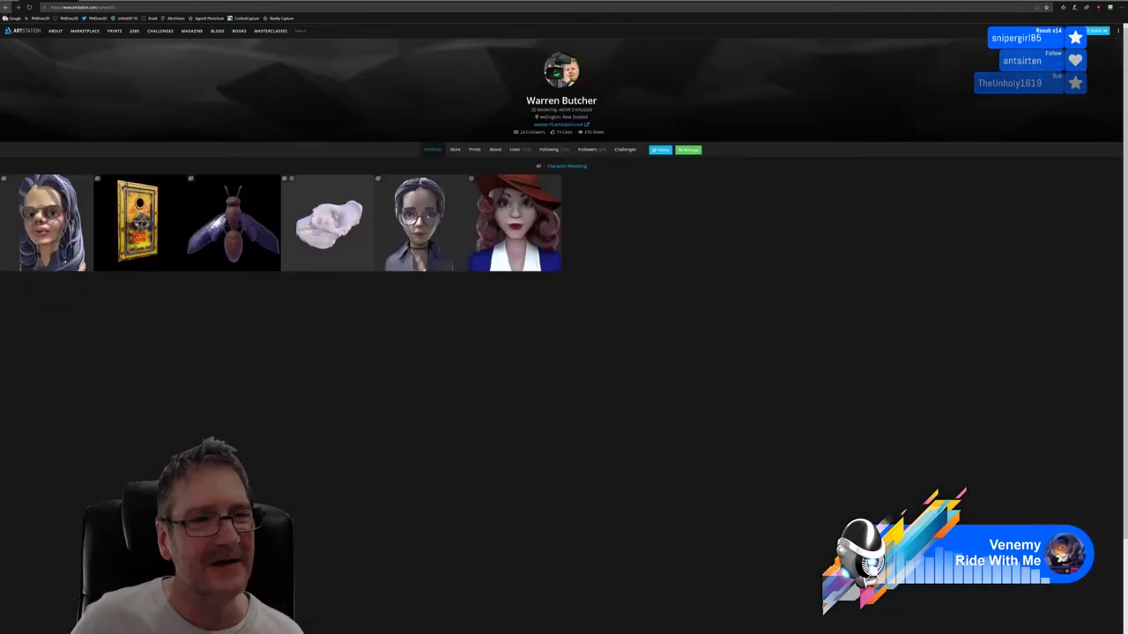
Open the "Wasp" artwork and examine its blocking renders, the yellow-and-black texture test and the ZBrush grouping screenshots.
{"action": "left_click", "coordinate": [235, 249]}
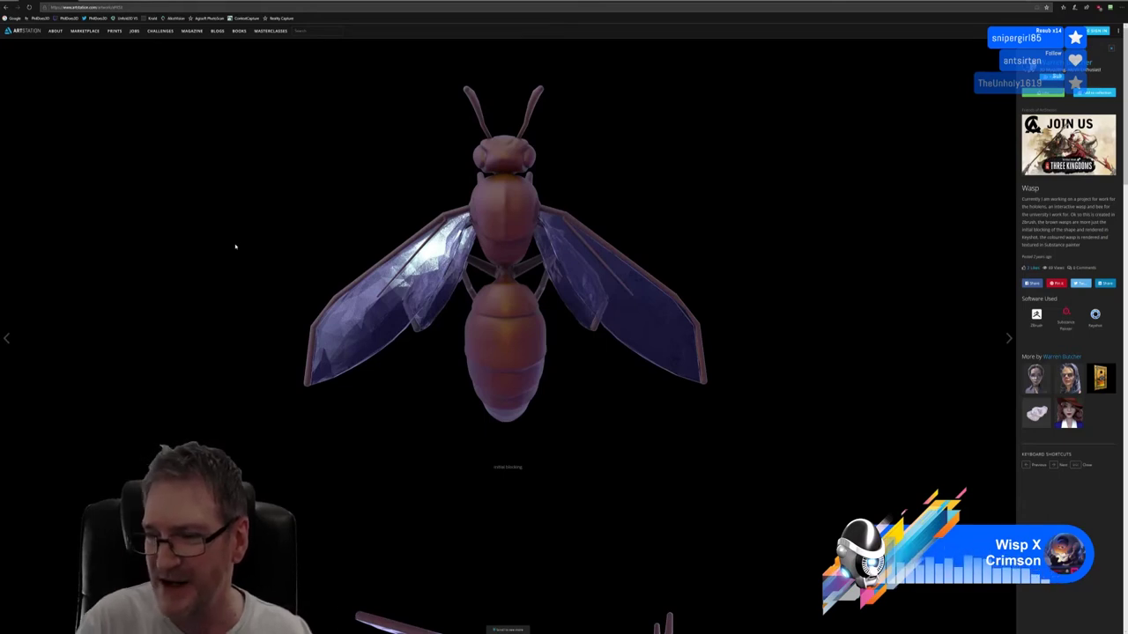
{"action": "scroll", "coordinate": [414, 283], "scroll_direction": "down", "scroll_amount": 3}
{"action": "scroll", "coordinate": [414, 282], "scroll_direction": "down", "scroll_amount": 4}
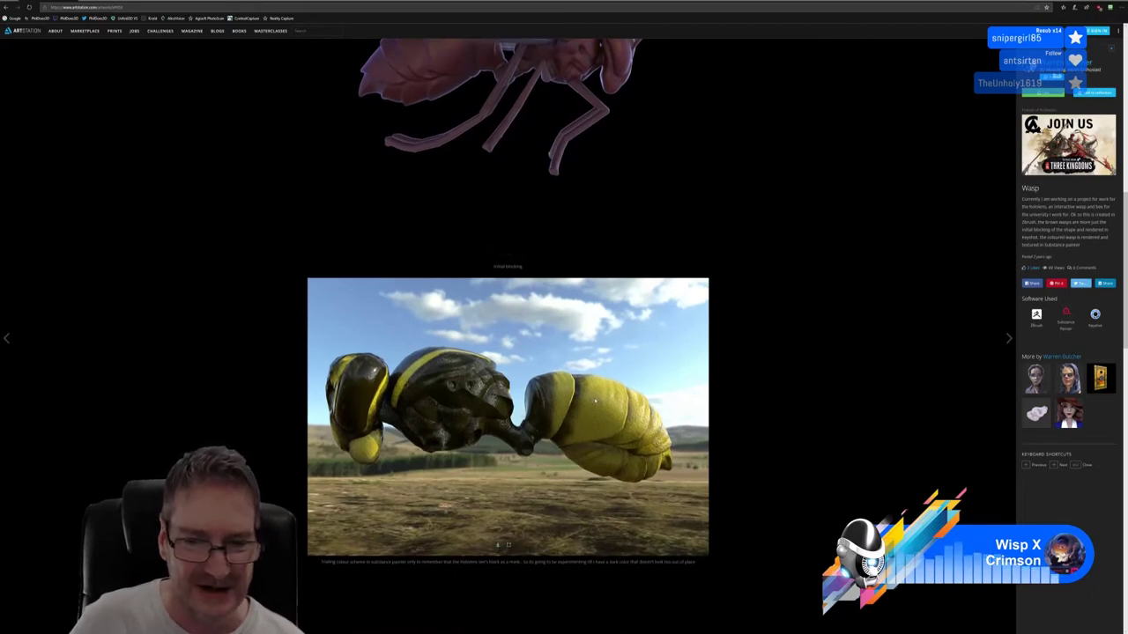
{"action": "scroll", "coordinate": [602, 421], "scroll_direction": "down", "scroll_amount": 5}
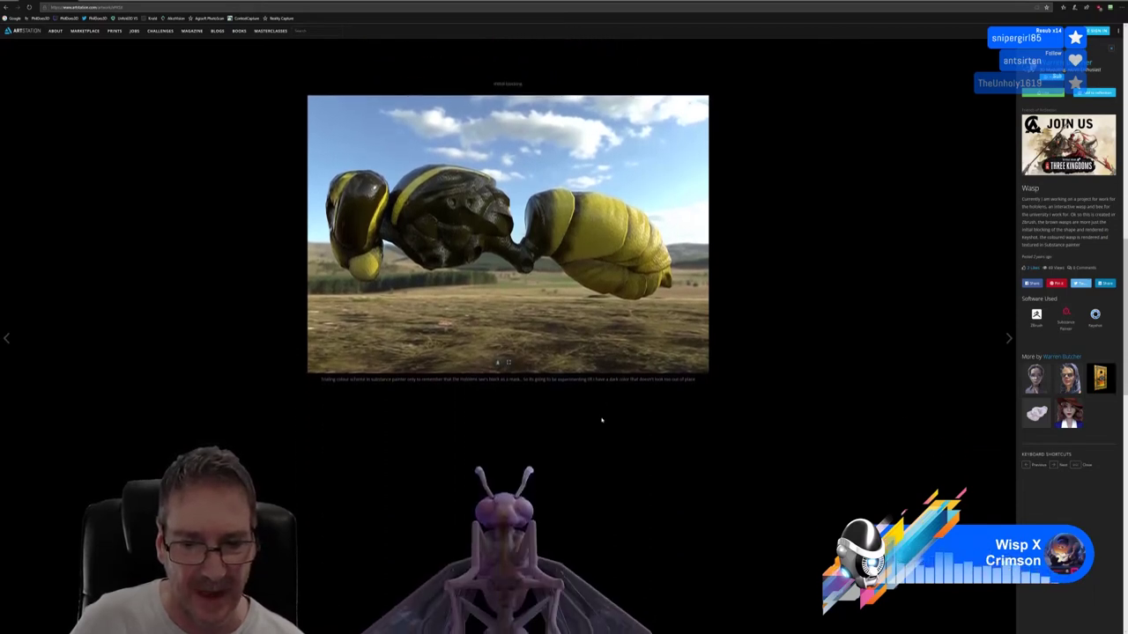
{"action": "scroll", "coordinate": [601, 421], "scroll_direction": "down", "scroll_amount": 3}
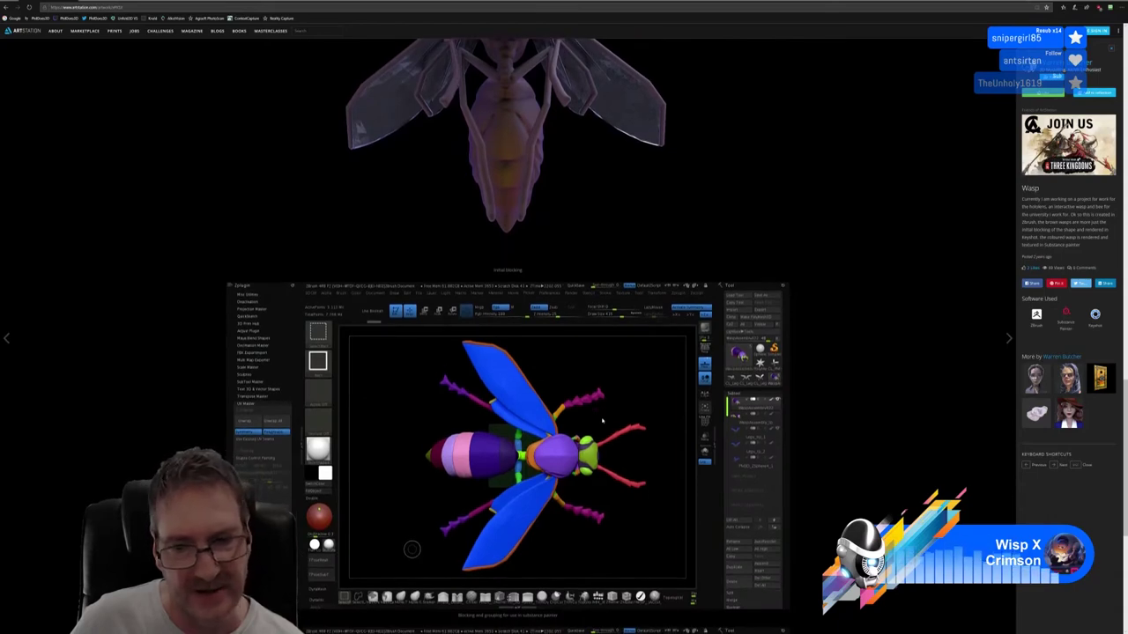
{"action": "scroll", "coordinate": [601, 421], "scroll_direction": "down", "scroll_amount": 3}
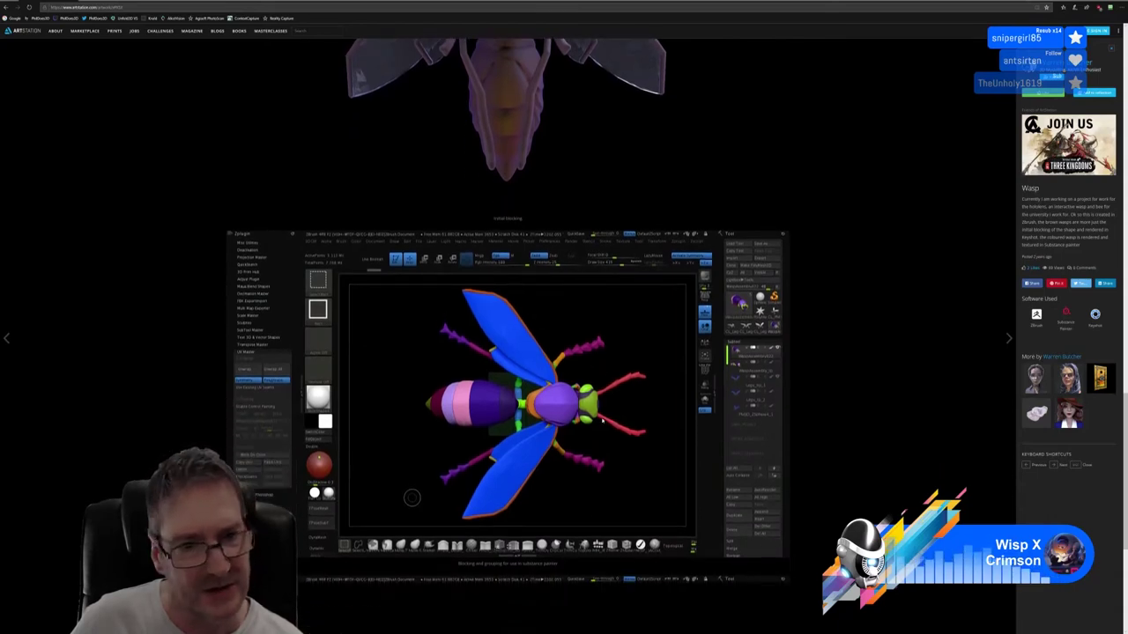
{"action": "scroll", "coordinate": [601, 421], "scroll_direction": "down", "scroll_amount": 1}
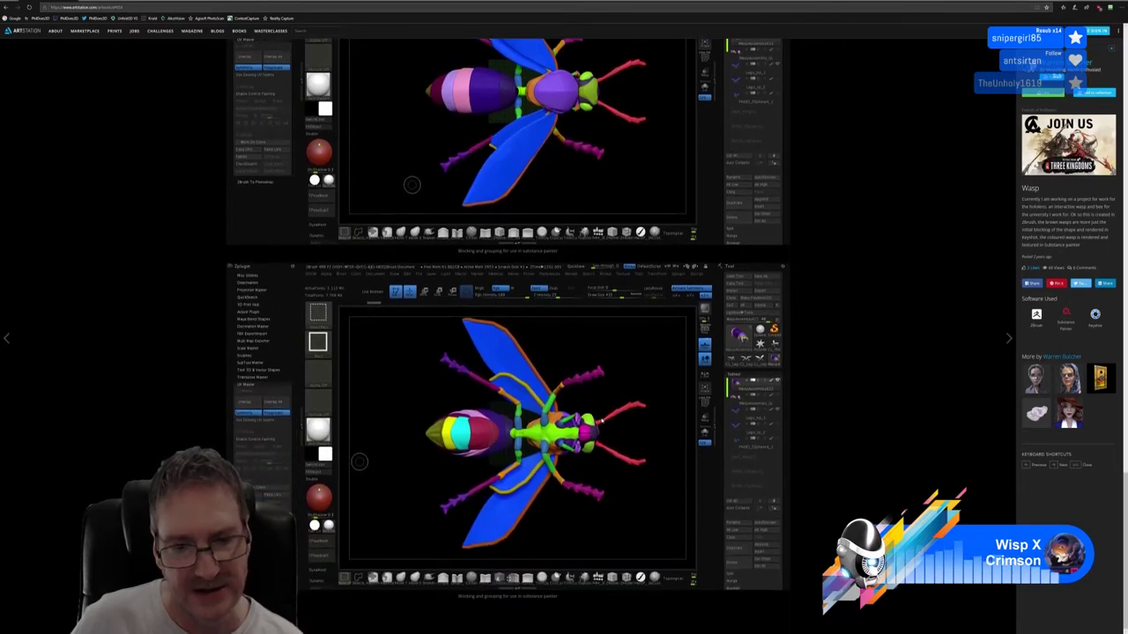
{"action": "scroll", "coordinate": [600, 420], "scroll_direction": "up", "scroll_amount": 7}
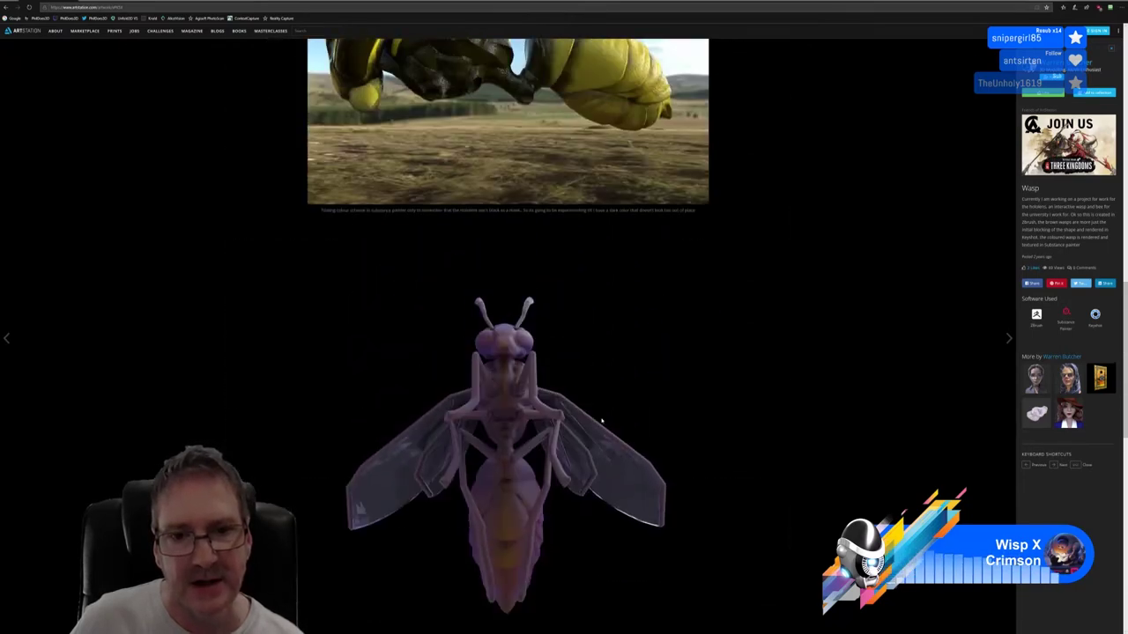
{"action": "scroll", "coordinate": [600, 420], "scroll_direction": "up", "scroll_amount": 2}
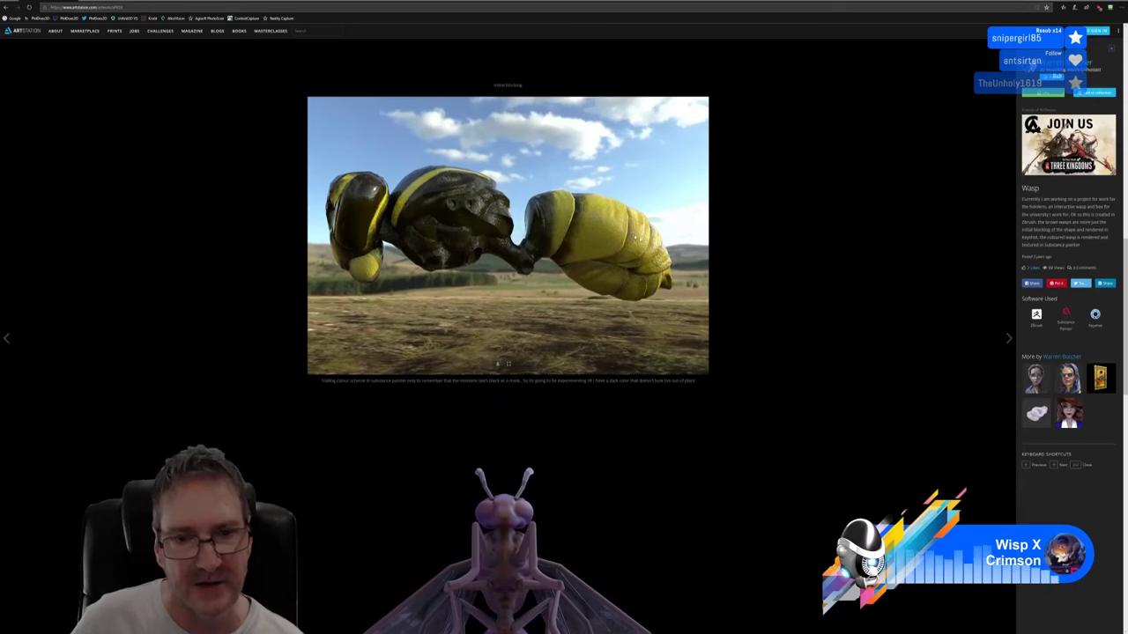
Return to the portfolio, open the "Elephant Seal Skull" artwork and examine its interactive 3D model from another angle.
{"action": "scroll", "coordinate": [582, 274], "scroll_direction": "up", "scroll_amount": 9}
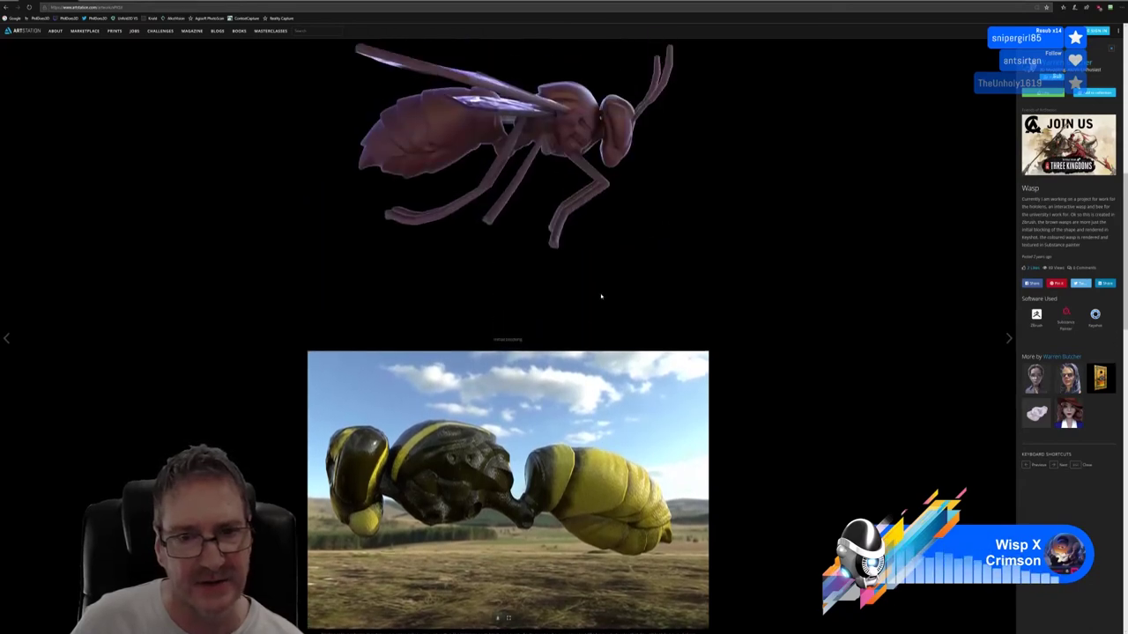
{"action": "left_click", "coordinate": [6, 7]}
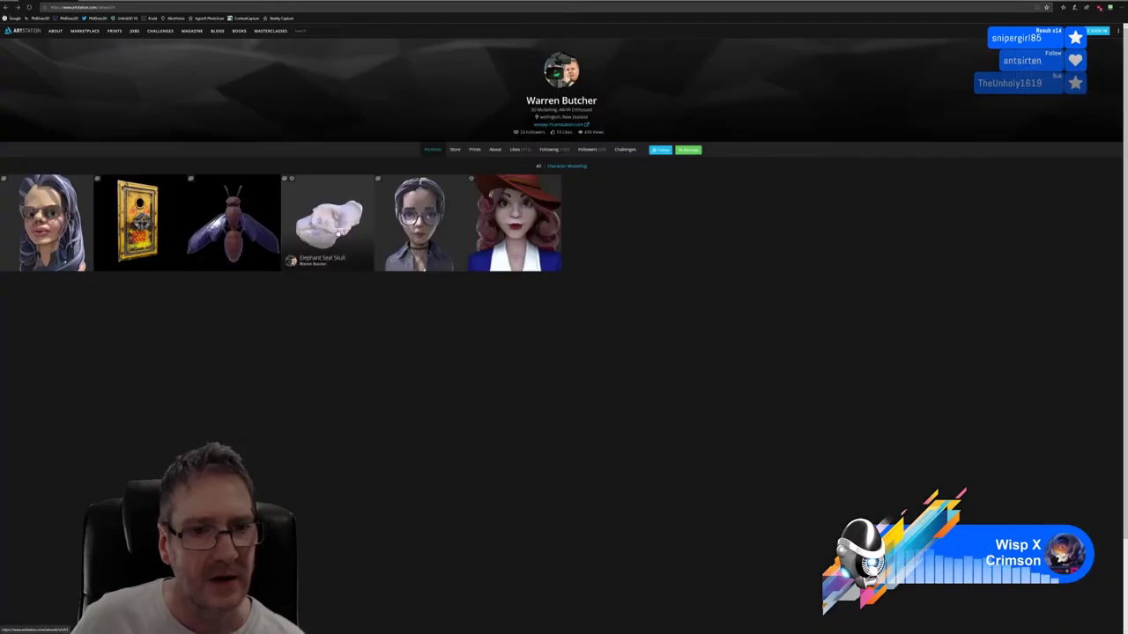
{"action": "left_click", "coordinate": [338, 232]}
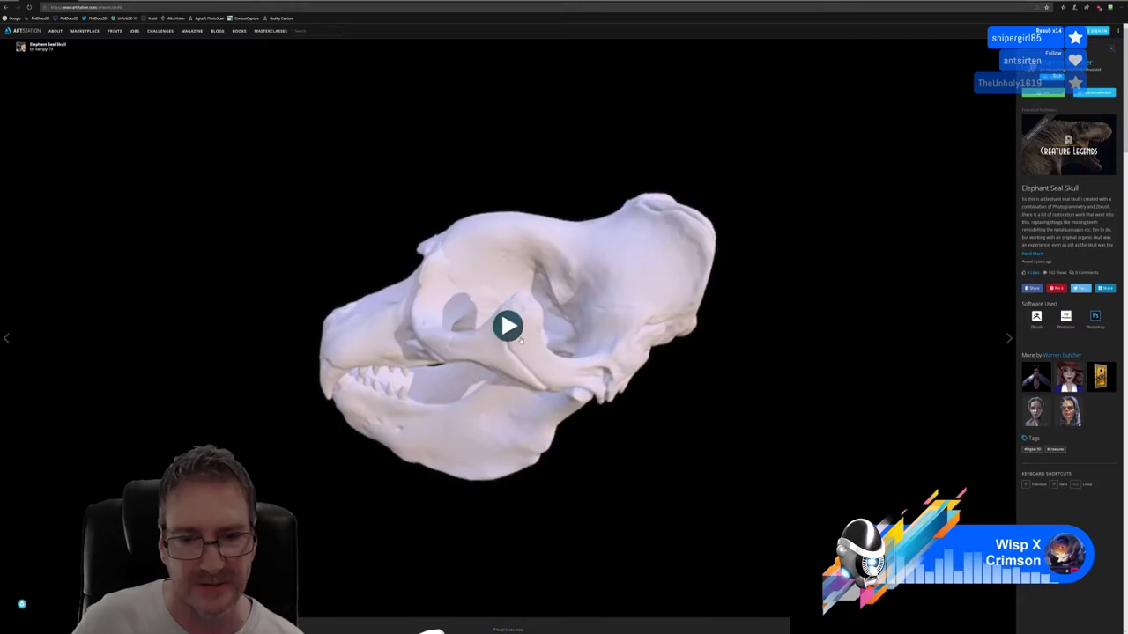
{"action": "left_click", "coordinate": [509, 328]}
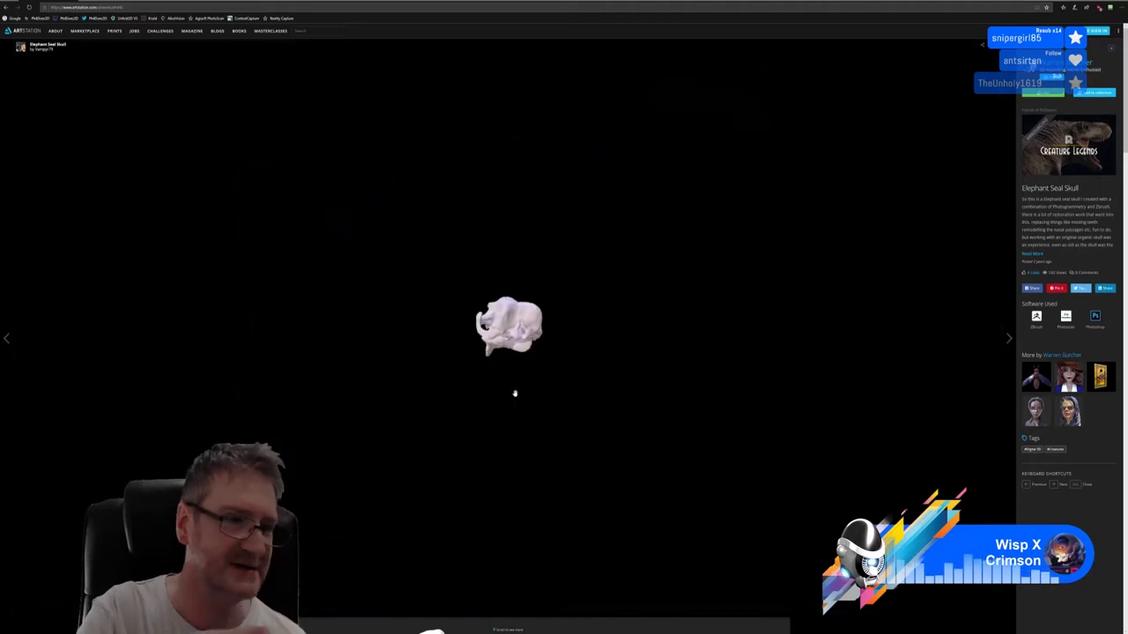
{"action": "left_click_drag", "start_coordinate": [514, 394], "coordinate": [319, 353]}
{"action": "scroll", "coordinate": [527, 379], "scroll_direction": "down", "scroll_amount": 3}
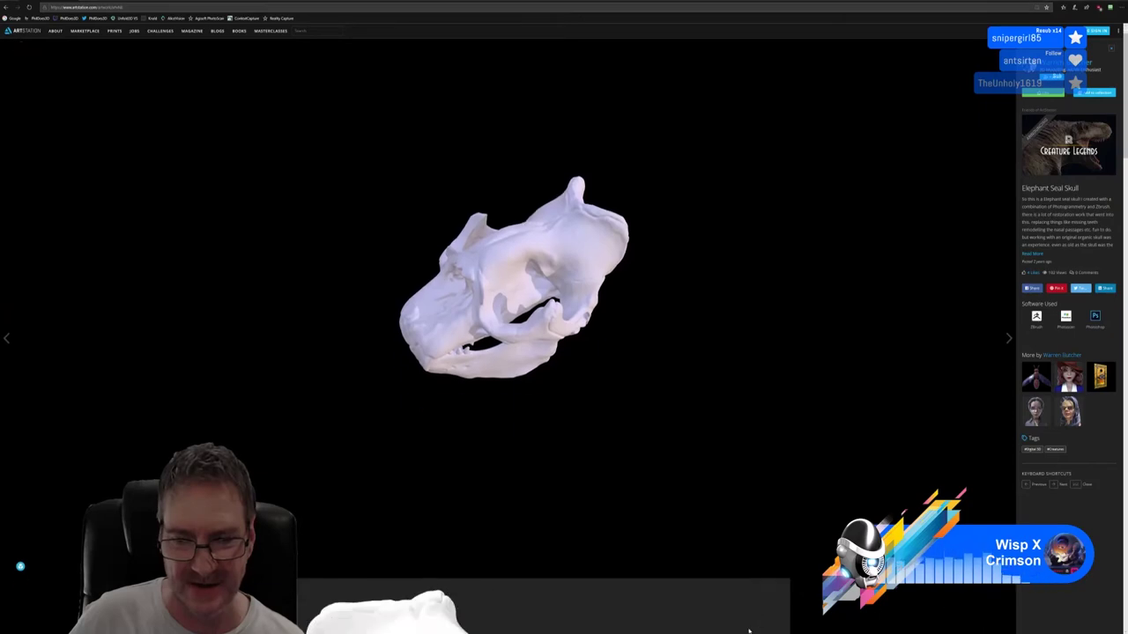
Look through the skull's white renders and the photo of the real skull beside the drawing display, and return to the portfolio.
{"action": "scroll", "coordinate": [730, 587], "scroll_direction": "down", "scroll_amount": 5}
{"action": "scroll", "coordinate": [714, 549], "scroll_direction": "down", "scroll_amount": 4}
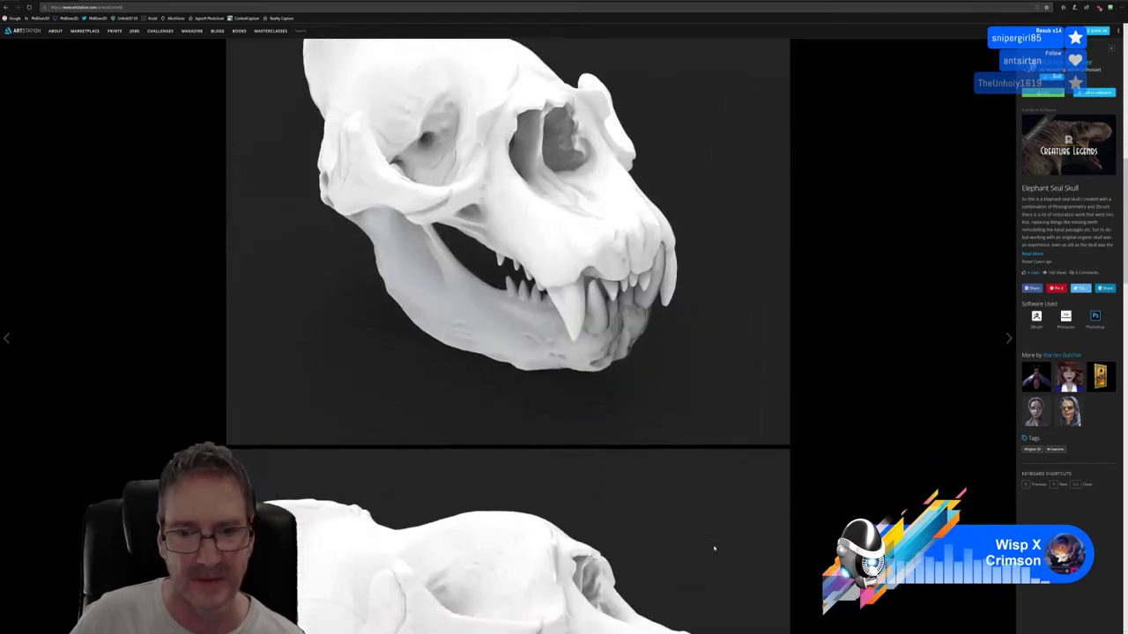
{"action": "scroll", "coordinate": [712, 548], "scroll_direction": "down", "scroll_amount": 12}
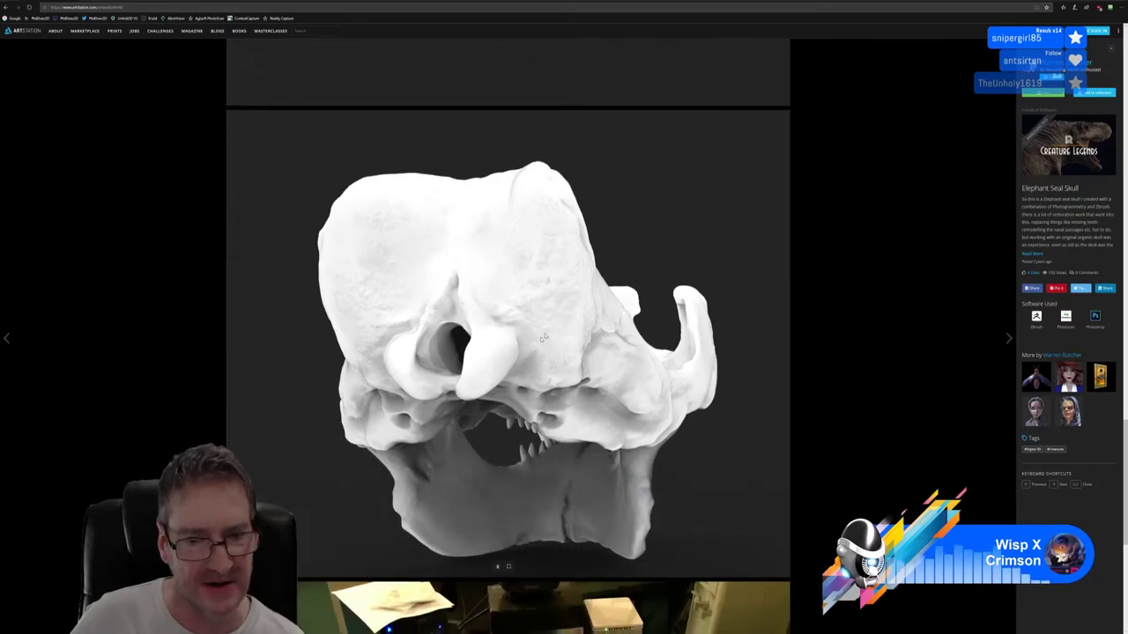
{"action": "scroll", "coordinate": [361, 293], "scroll_direction": "down", "scroll_amount": 4}
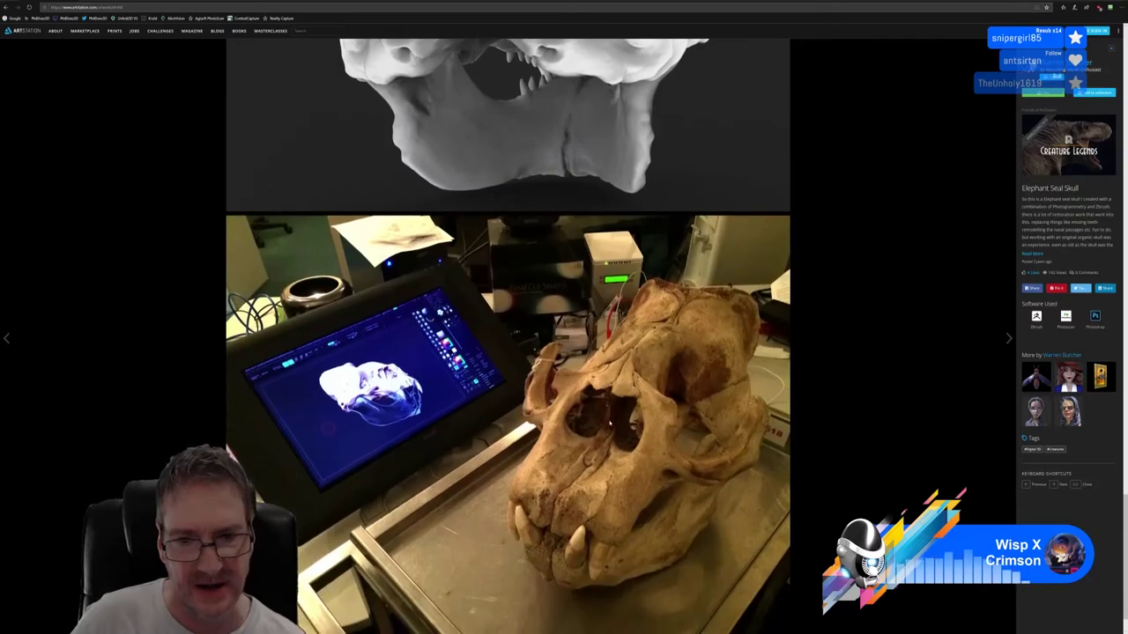
{"action": "scroll", "coordinate": [610, 423], "scroll_direction": "down", "scroll_amount": 1}
{"action": "scroll", "coordinate": [610, 417], "scroll_direction": "up", "scroll_amount": 3}
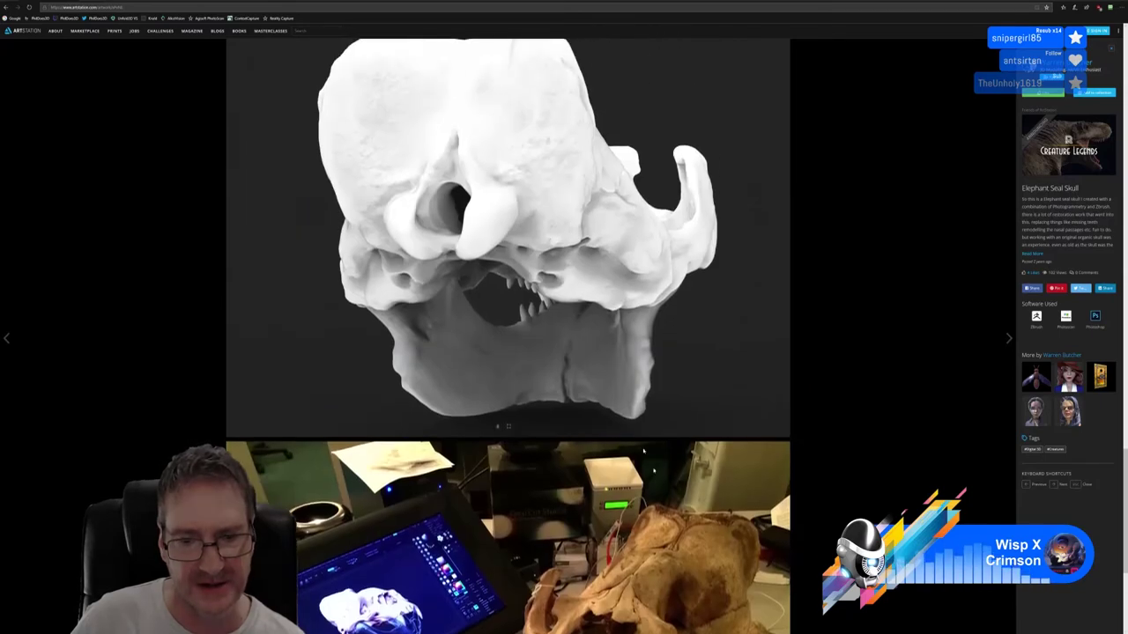
{"action": "scroll", "coordinate": [609, 418], "scroll_direction": "down", "scroll_amount": 2}
{"action": "scroll", "coordinate": [356, 254], "scroll_direction": "up", "scroll_amount": 7}
{"action": "scroll", "coordinate": [356, 255], "scroll_direction": "up", "scroll_amount": 10}
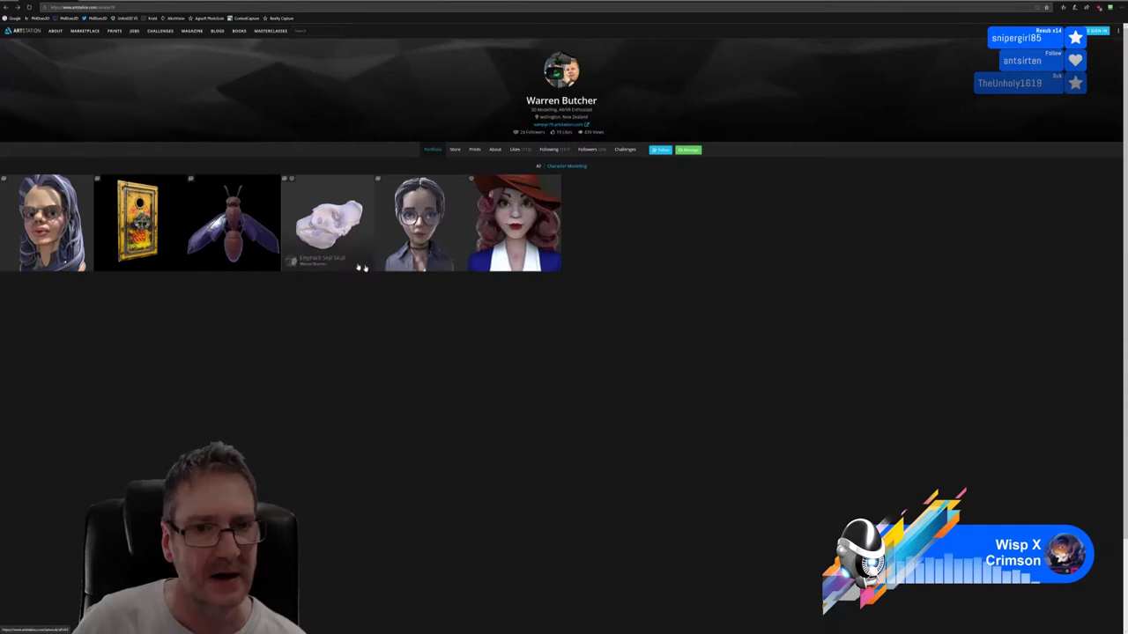
Open the artwork "Wip - Magion 02, Fan Art" and compare its render with the ZBrush screenshot and reference drawings.
{"action": "left_click", "coordinate": [427, 233]}
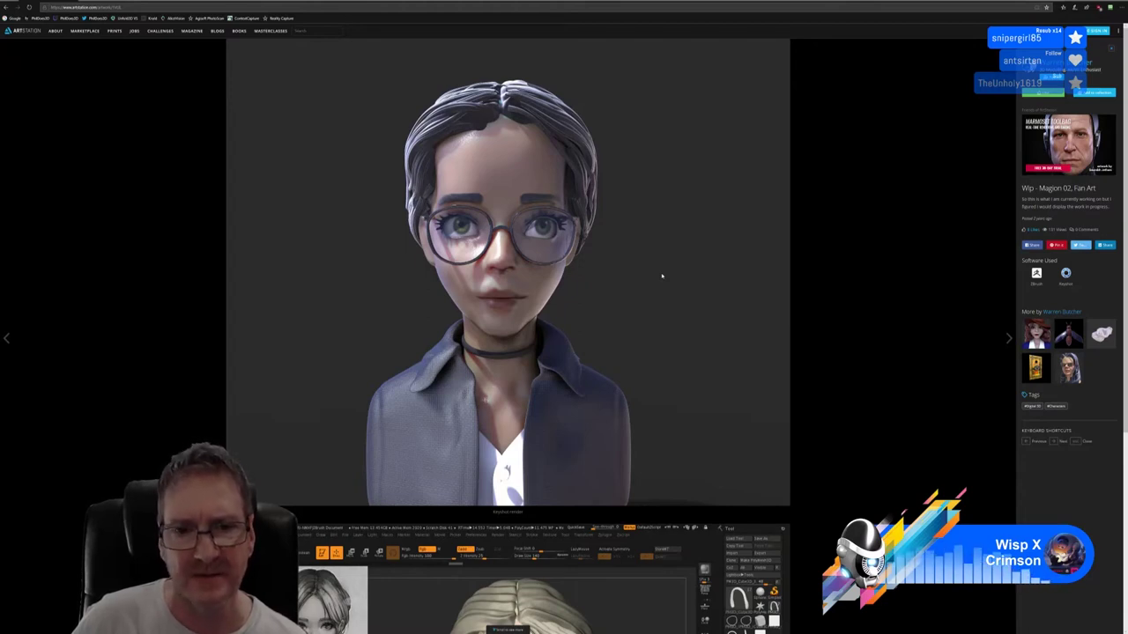
{"action": "scroll", "coordinate": [662, 276], "scroll_direction": "down", "scroll_amount": 5}
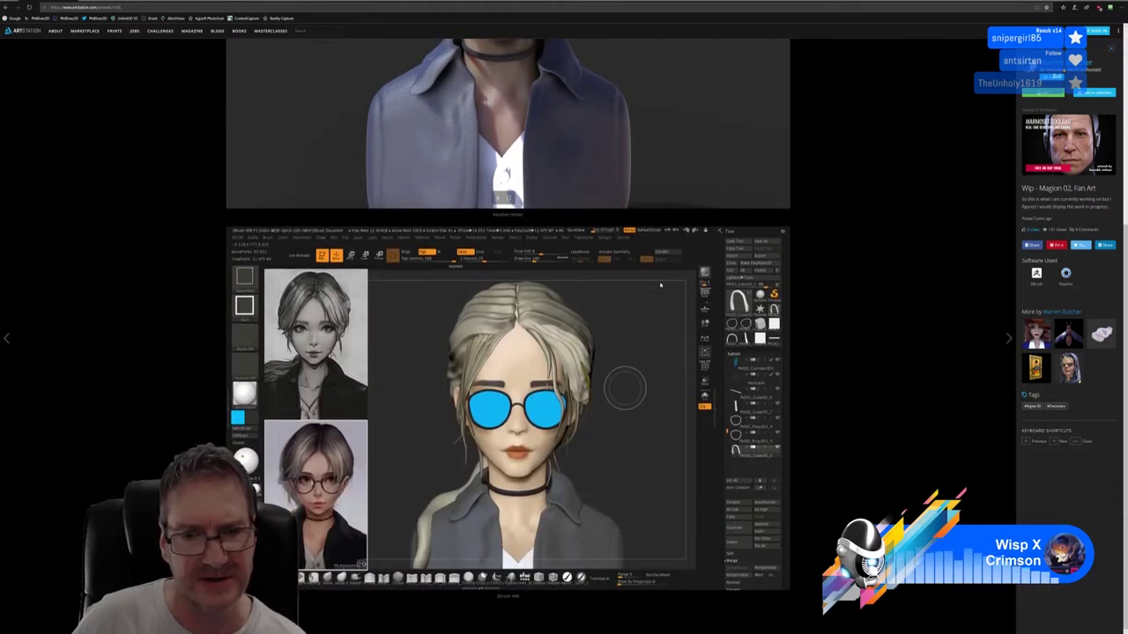
{"action": "scroll", "coordinate": [660, 285], "scroll_direction": "up", "scroll_amount": 3}
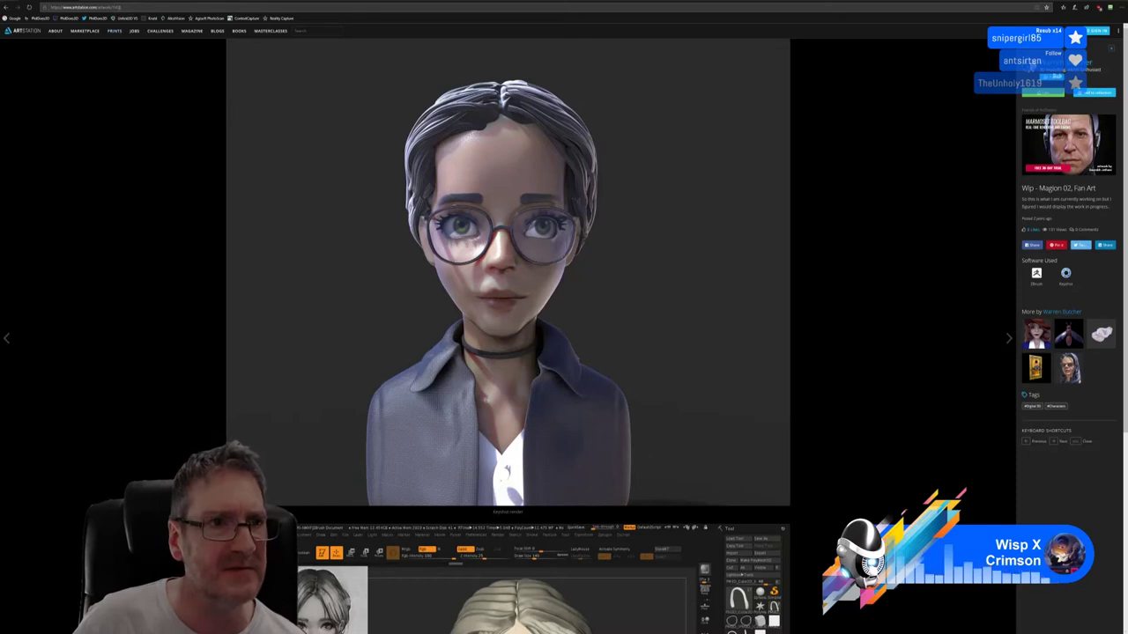
{"action": "key", "text": "ctrl+l"}
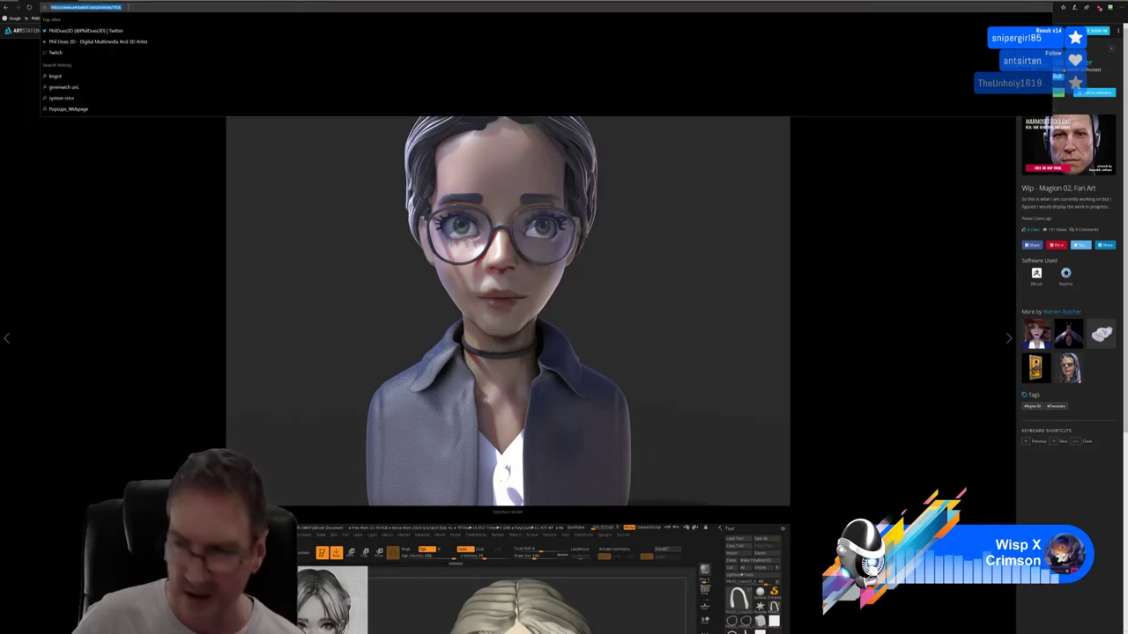
{"action": "key", "text": "Escape"}
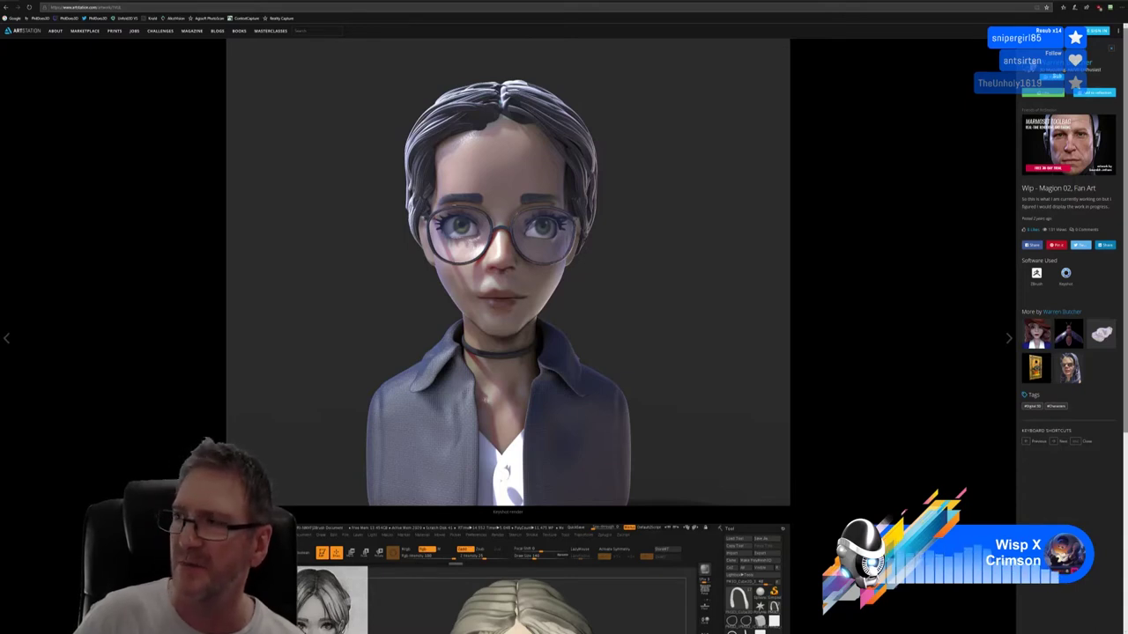
{"action": "key", "text": "ctrl+l"}
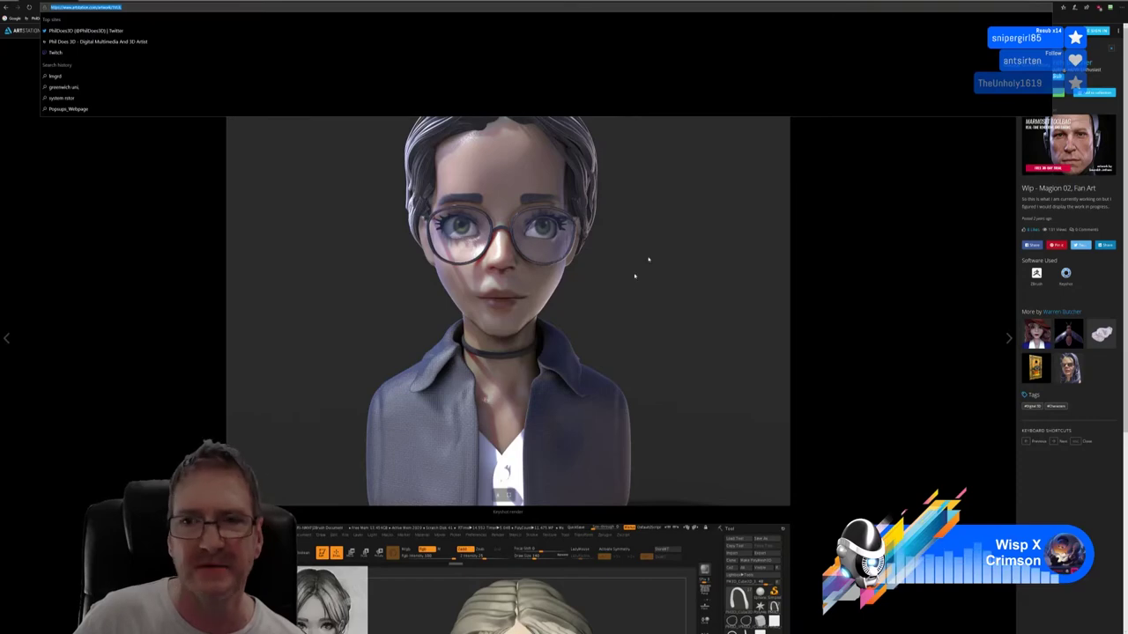
{"action": "left_click", "coordinate": [837, 320]}
Examine the Magion 02 render and ZBrush screenshot again, and open the portfolio's "Agent Carter" artwork.
{"action": "scroll", "coordinate": [841, 320], "scroll_direction": "down", "scroll_amount": 5}
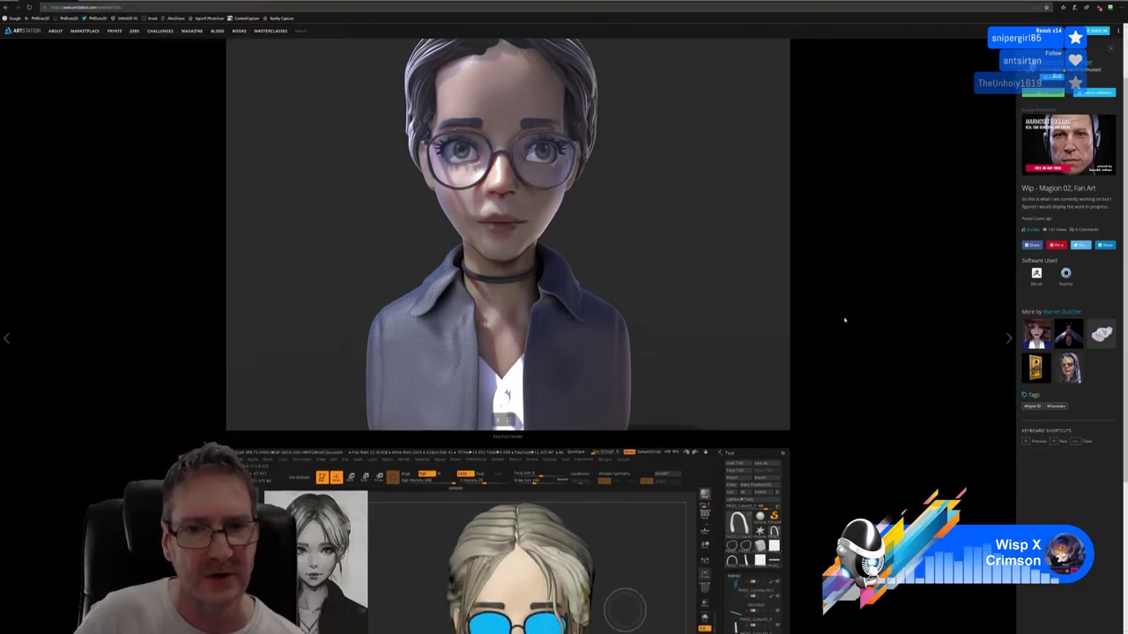
{"action": "scroll", "coordinate": [842, 320], "scroll_direction": "up", "scroll_amount": 5}
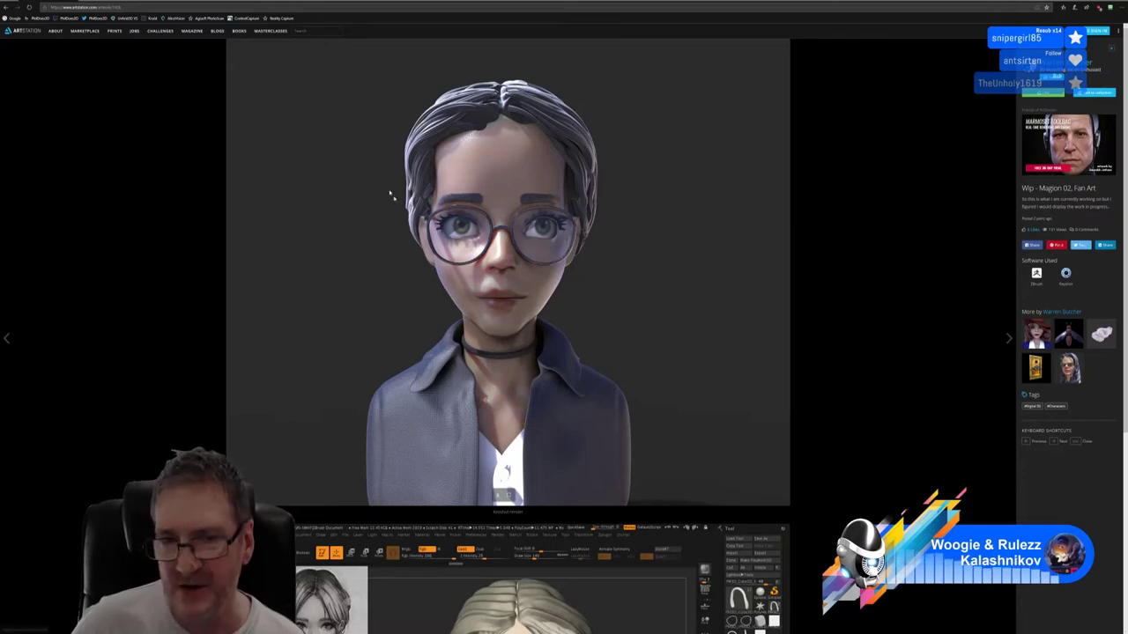
{"action": "scroll", "coordinate": [438, 258], "scroll_direction": "down", "scroll_amount": 3}
{"action": "scroll", "coordinate": [501, 150], "scroll_direction": "up", "scroll_amount": 4}
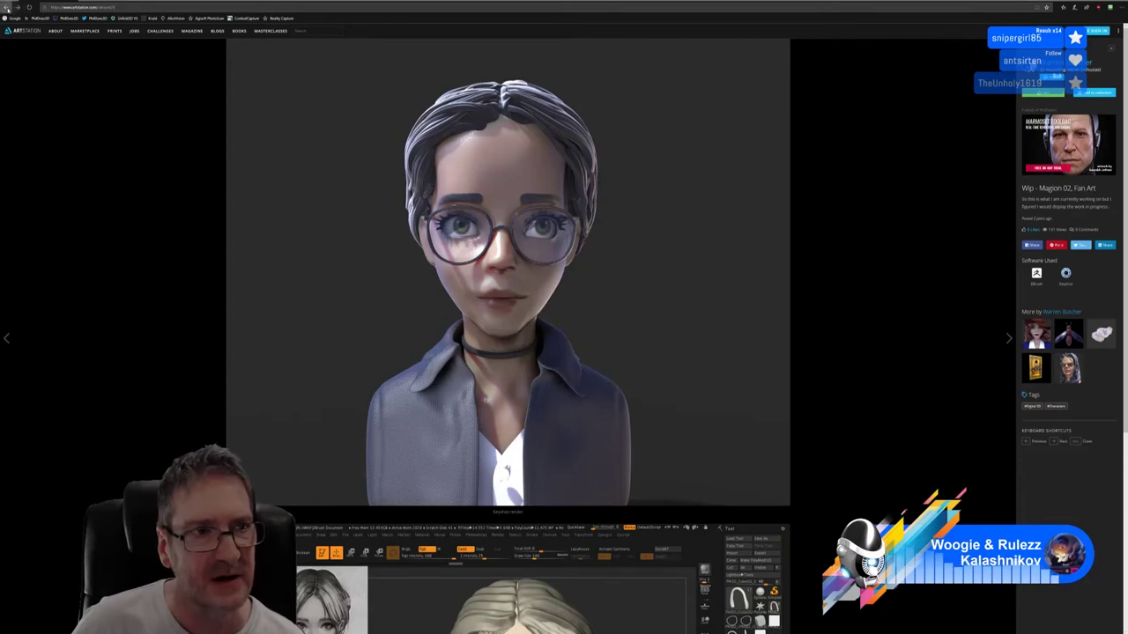
{"action": "left_click", "coordinate": [7, 7]}
{"action": "left_click", "coordinate": [509, 227]}
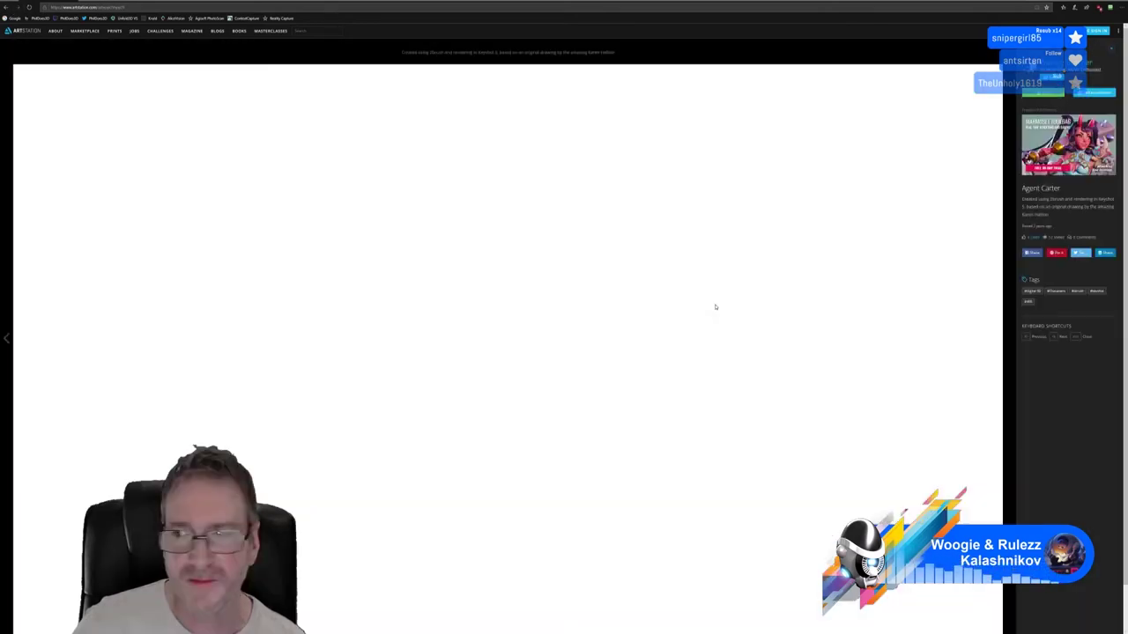
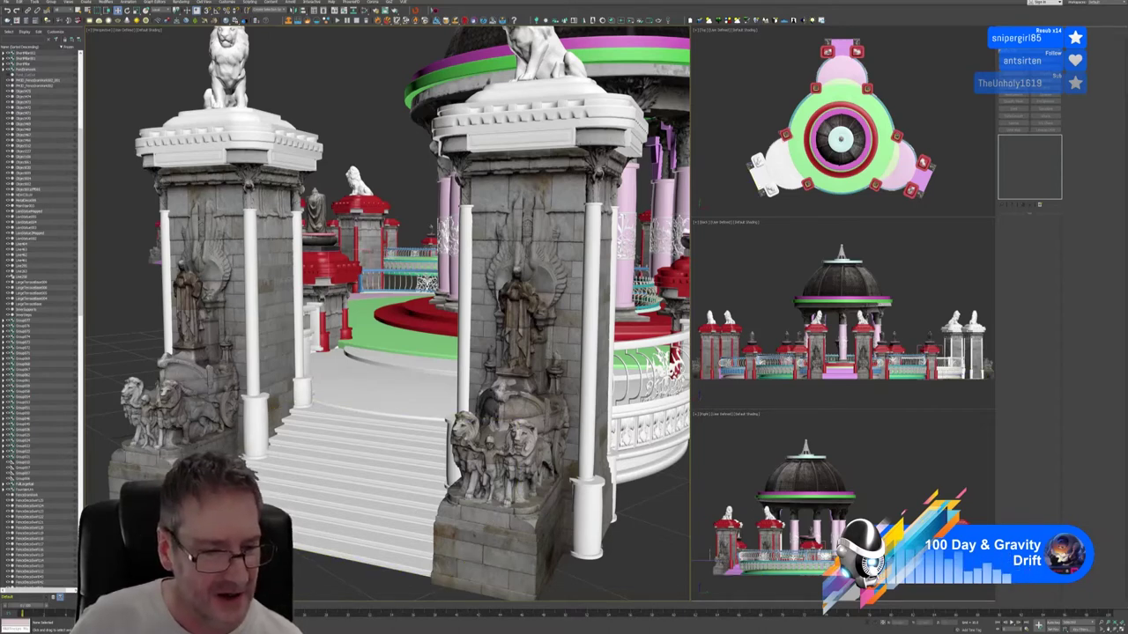
Switch from 3ds Max to the web browser and open the ArtStation portfolio that contains the motorcycle and game controller artworks.
{"action": "key", "text": "alt+Tab"}
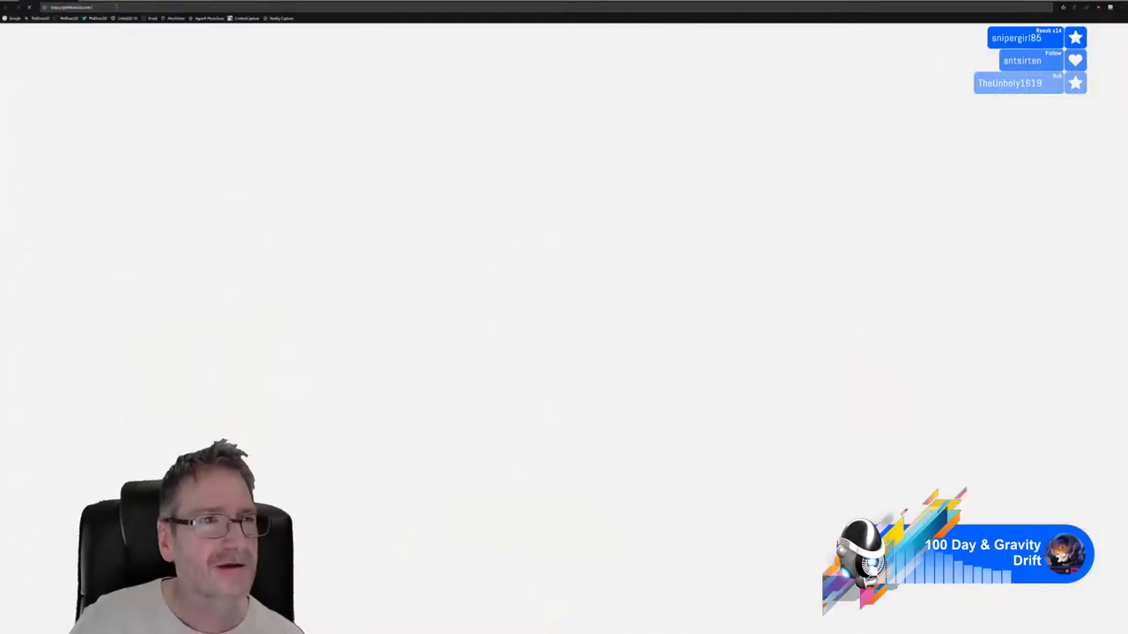
{"action": "left_click", "coordinate": [117, 7]}
{"action": "key", "text": "Return"}
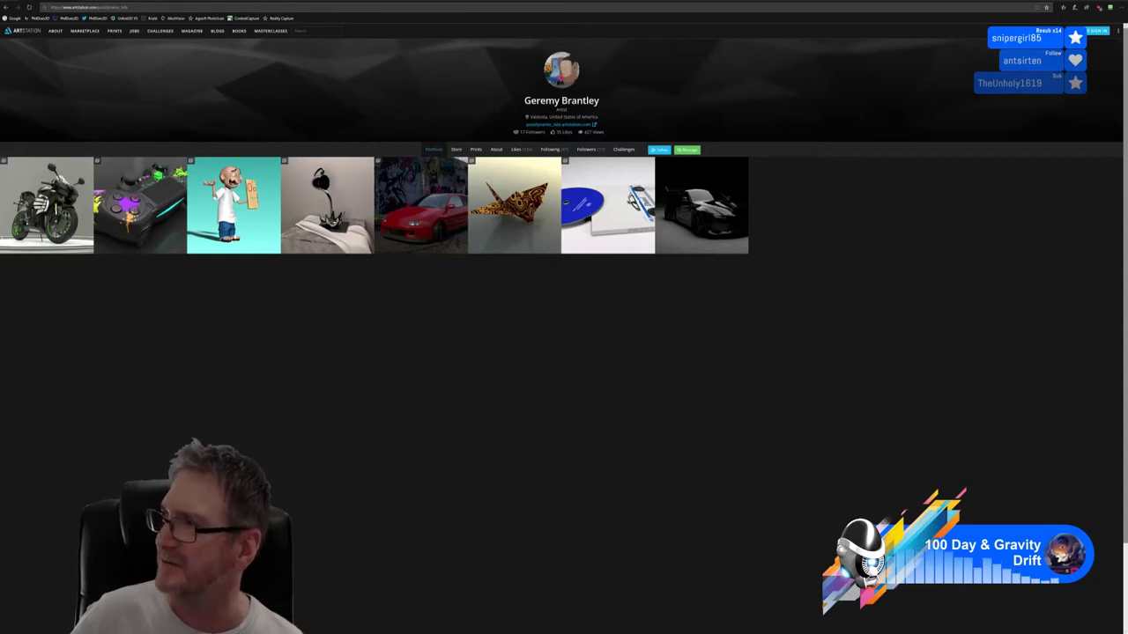
Open the "CBR600rr 2018" artwork and look through the motorcycle's Arnold and RenderMan renders down to the handlebar close-up.
{"action": "left_click", "coordinate": [48, 233]}
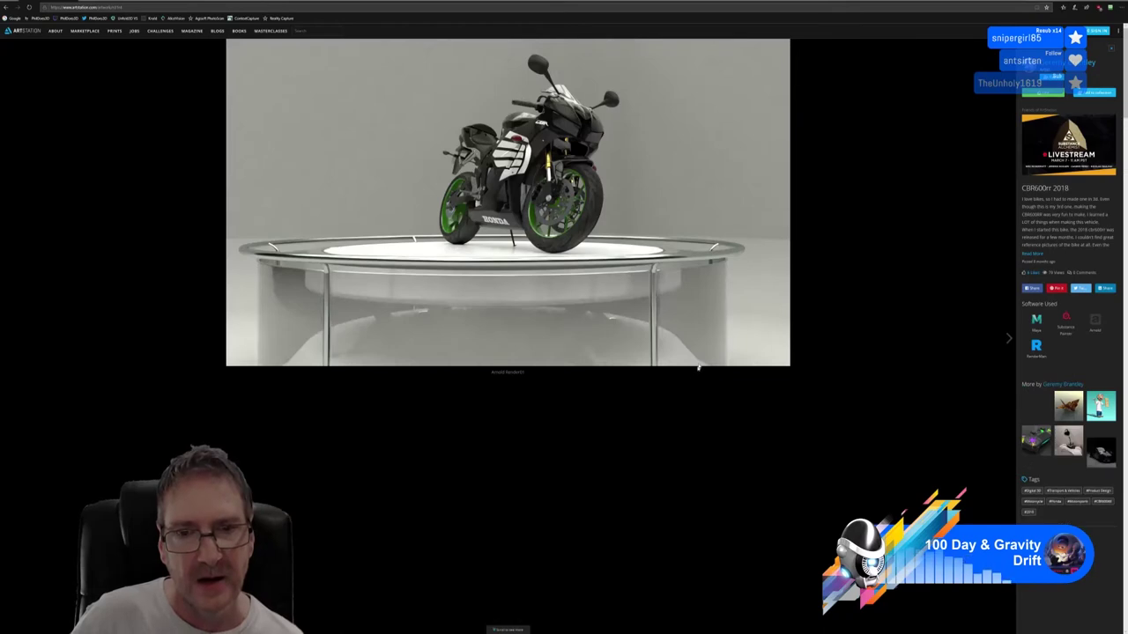
{"action": "scroll", "coordinate": [702, 341], "scroll_direction": "down", "scroll_amount": 1}
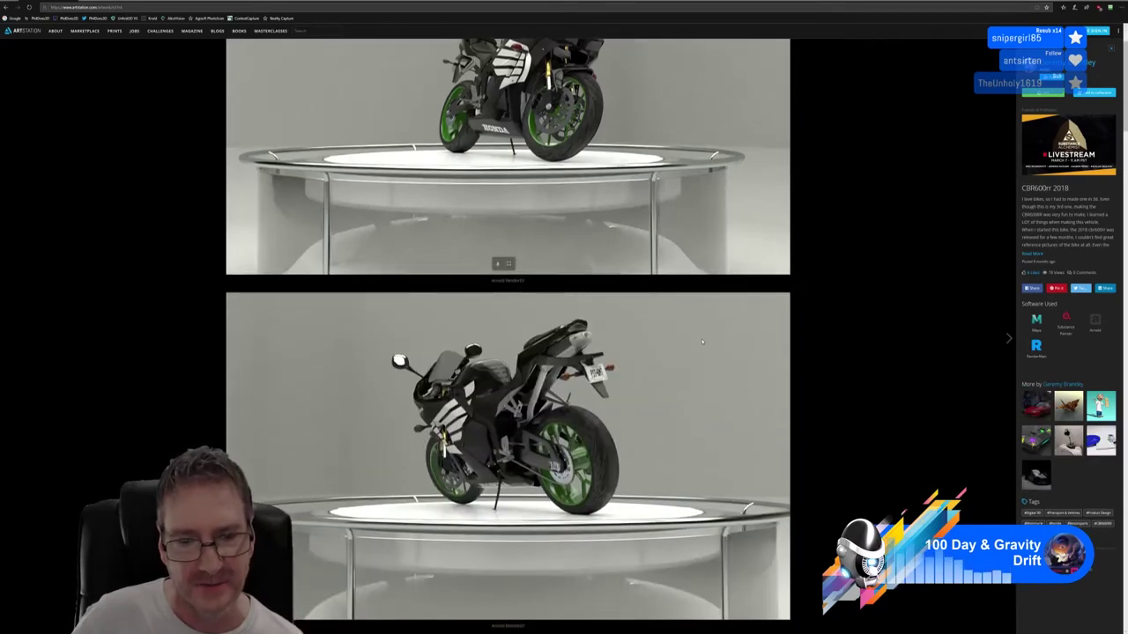
{"action": "scroll", "coordinate": [702, 342], "scroll_direction": "down", "scroll_amount": 4}
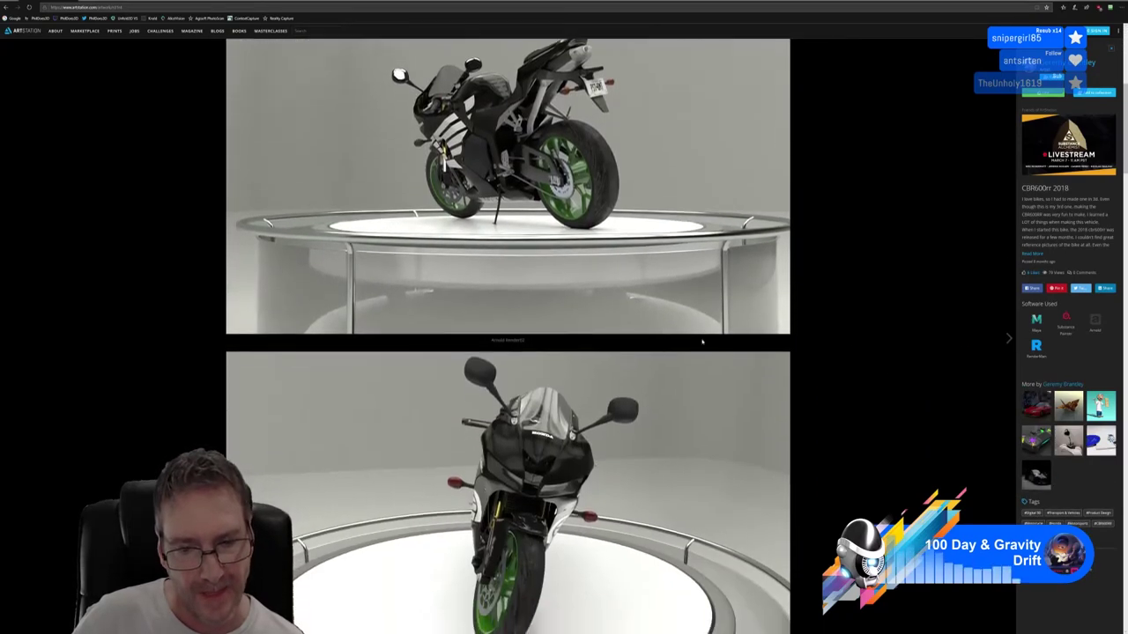
{"action": "scroll", "coordinate": [702, 341], "scroll_direction": "down", "scroll_amount": 3}
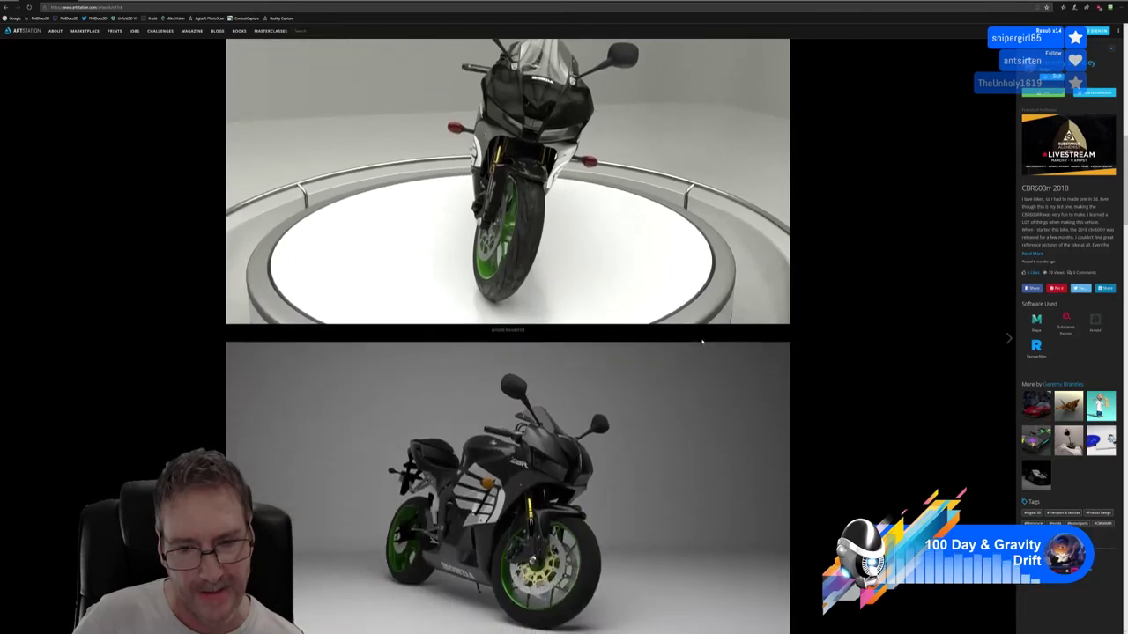
{"action": "scroll", "coordinate": [702, 342], "scroll_direction": "down", "scroll_amount": 2}
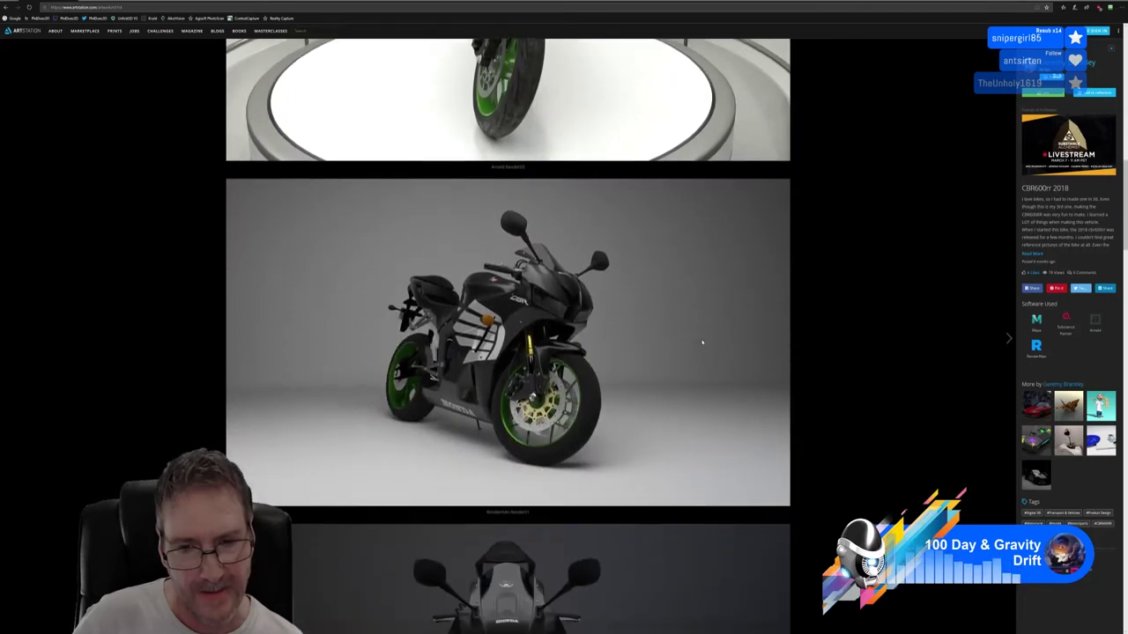
{"action": "scroll", "coordinate": [702, 342], "scroll_direction": "down", "scroll_amount": 5}
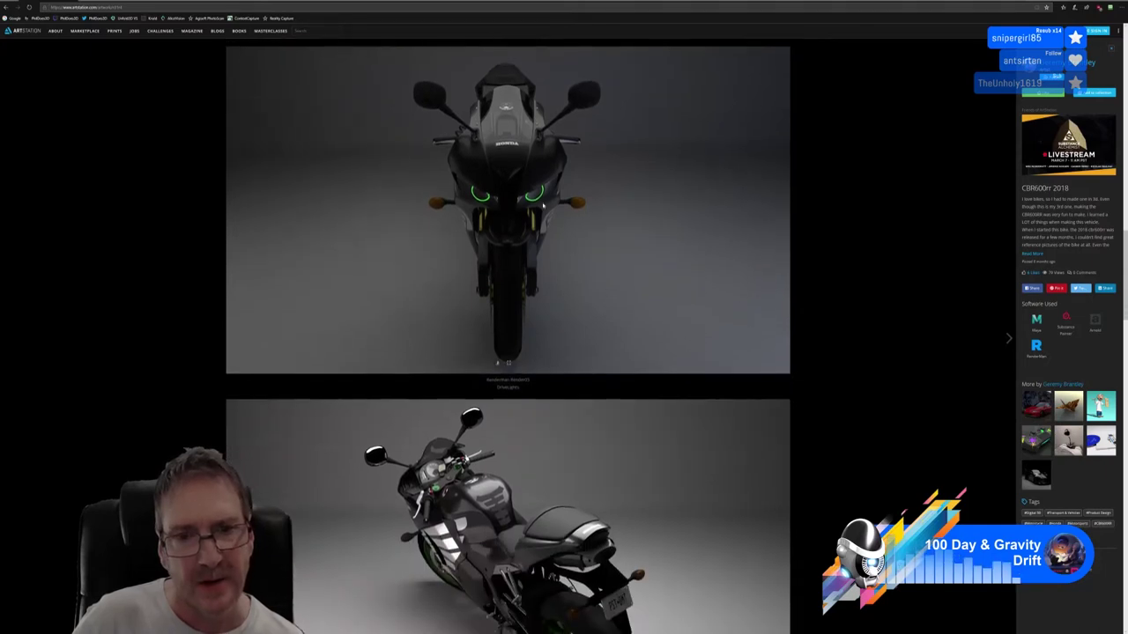
{"action": "scroll", "coordinate": [458, 200], "scroll_direction": "down", "scroll_amount": 3}
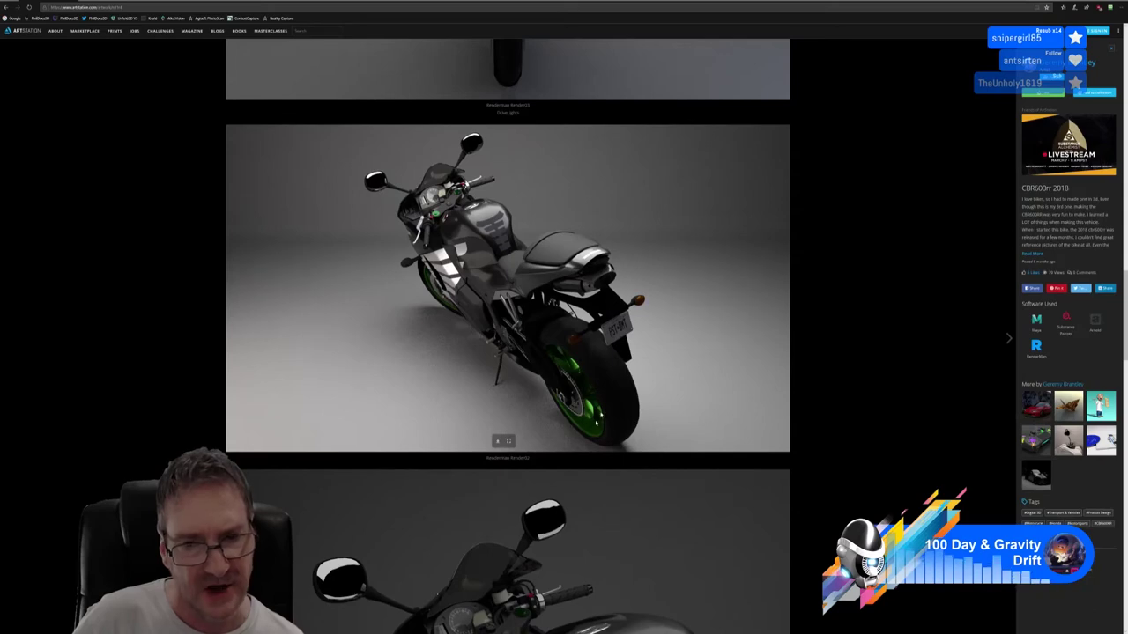
{"action": "scroll", "coordinate": [520, 351], "scroll_direction": "up", "scroll_amount": 3}
{"action": "scroll", "coordinate": [519, 351], "scroll_direction": "down", "scroll_amount": 6}
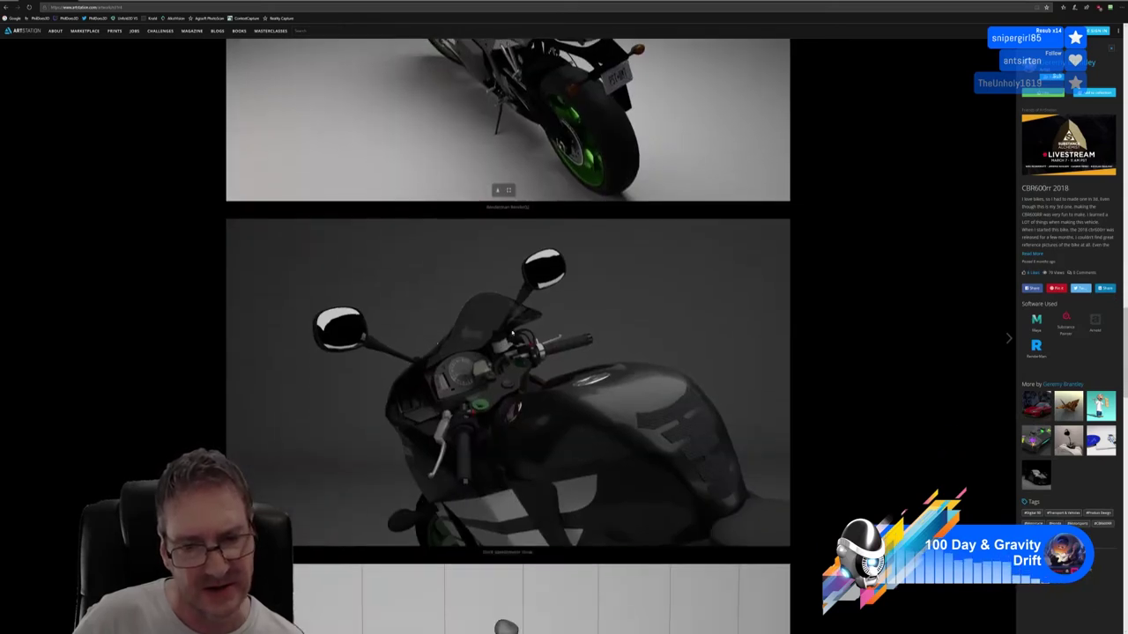
Examine the motorcycle's wireframe views and engine frame model, and go back up to the front render with green lights.
{"action": "scroll", "coordinate": [519, 351], "scroll_direction": "down", "scroll_amount": 10}
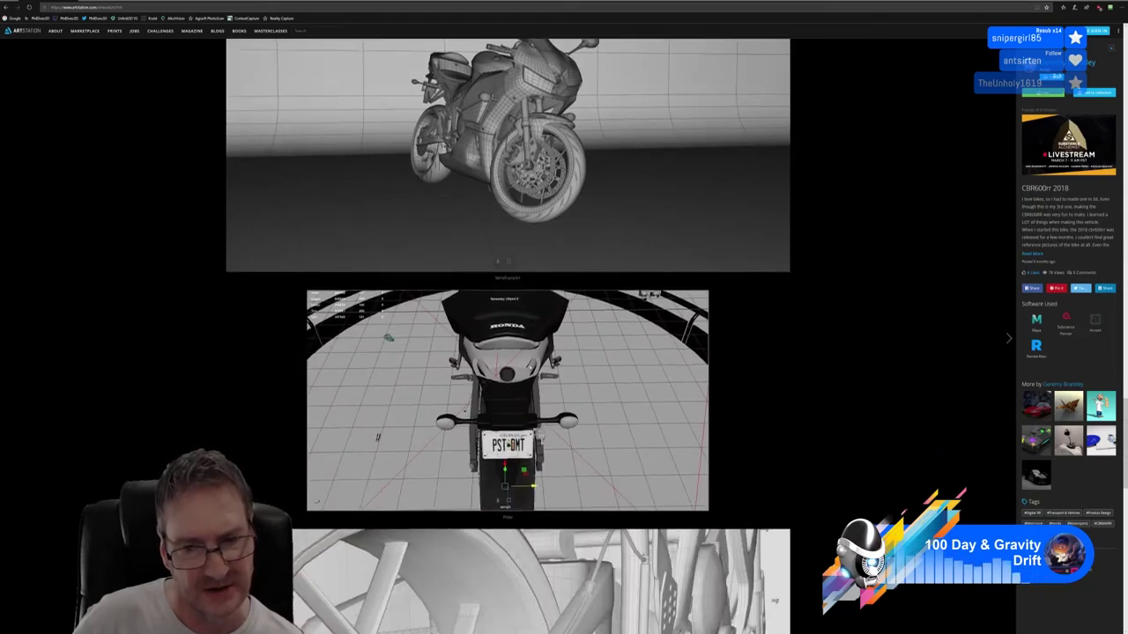
{"action": "scroll", "coordinate": [531, 368], "scroll_direction": "down", "scroll_amount": 6}
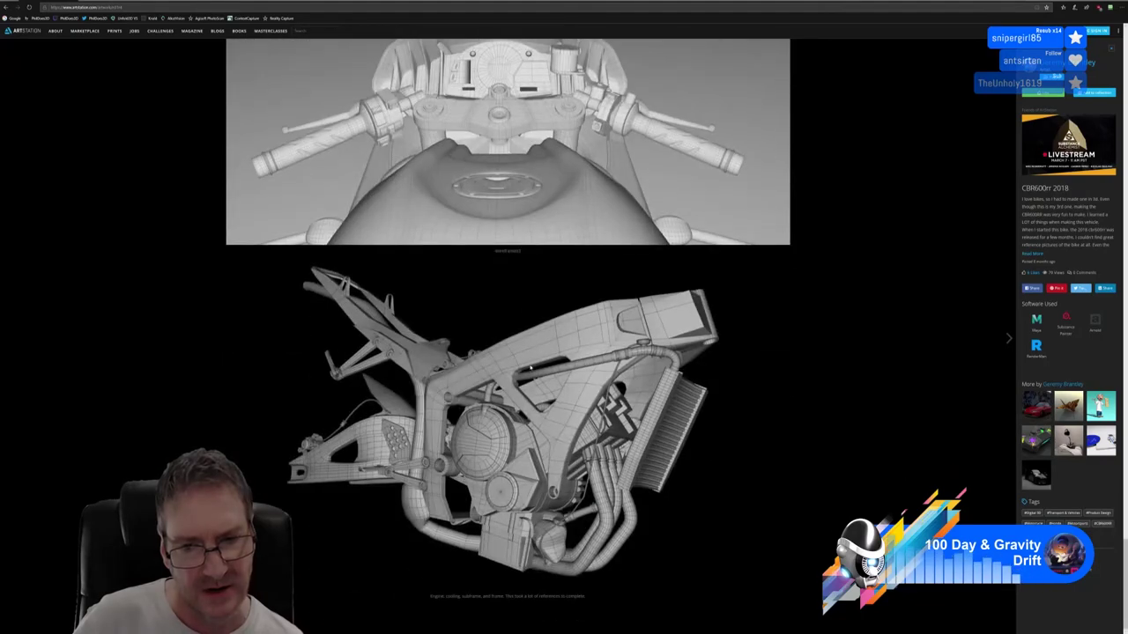
{"action": "scroll", "coordinate": [531, 368], "scroll_direction": "up", "scroll_amount": 15}
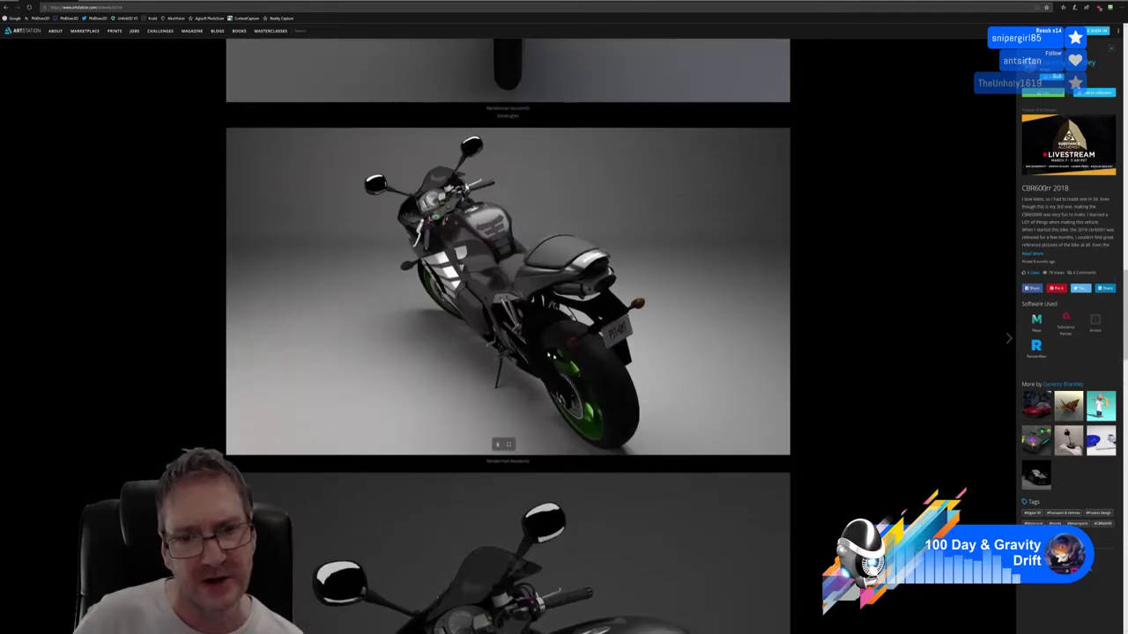
{"action": "scroll", "coordinate": [481, 302], "scroll_direction": "down", "scroll_amount": 1}
{"action": "scroll", "coordinate": [481, 302], "scroll_direction": "up", "scroll_amount": 5}
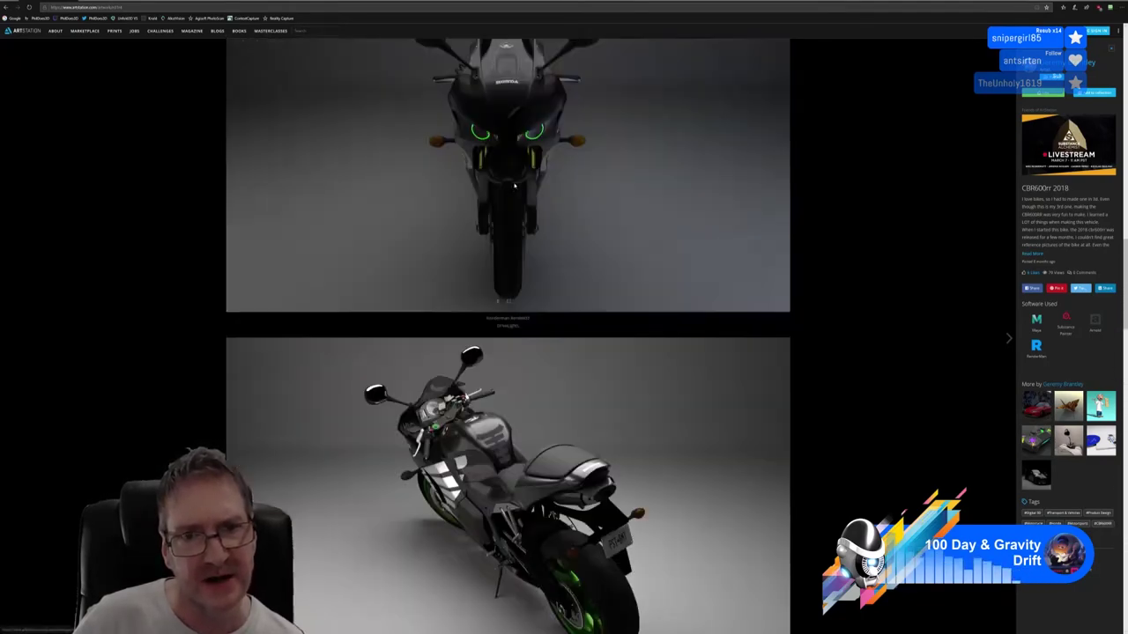
Look back through the motorcycle's RenderMan and Arnold renders up to the first images, and return to the portfolio.
{"action": "scroll", "coordinate": [573, 336], "scroll_direction": "down", "scroll_amount": 2}
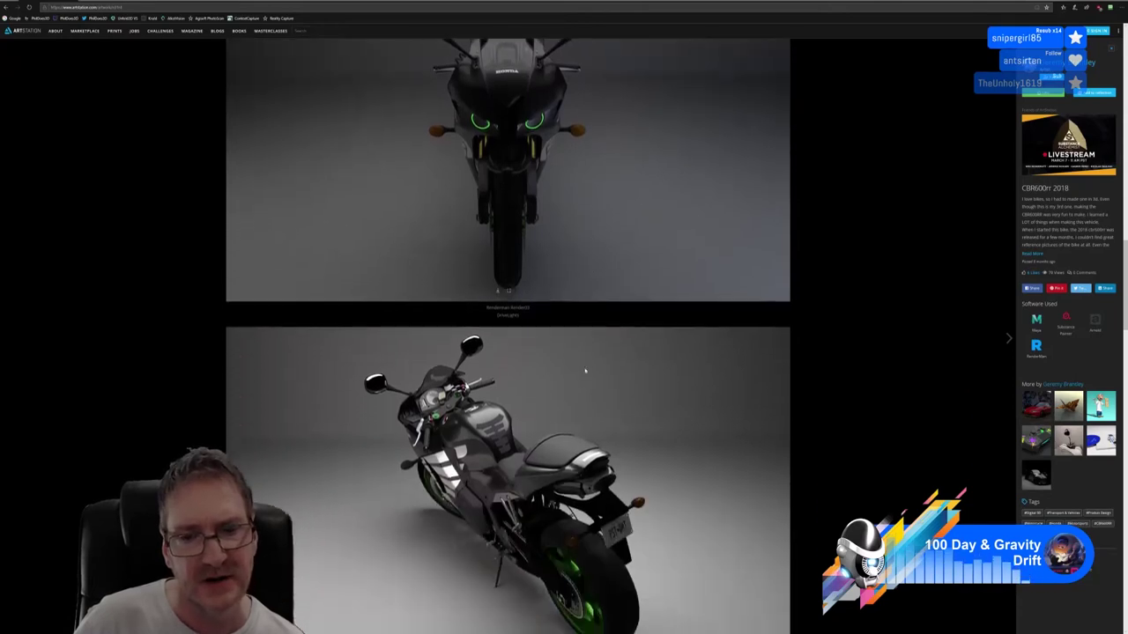
{"action": "scroll", "coordinate": [582, 362], "scroll_direction": "up", "scroll_amount": 6}
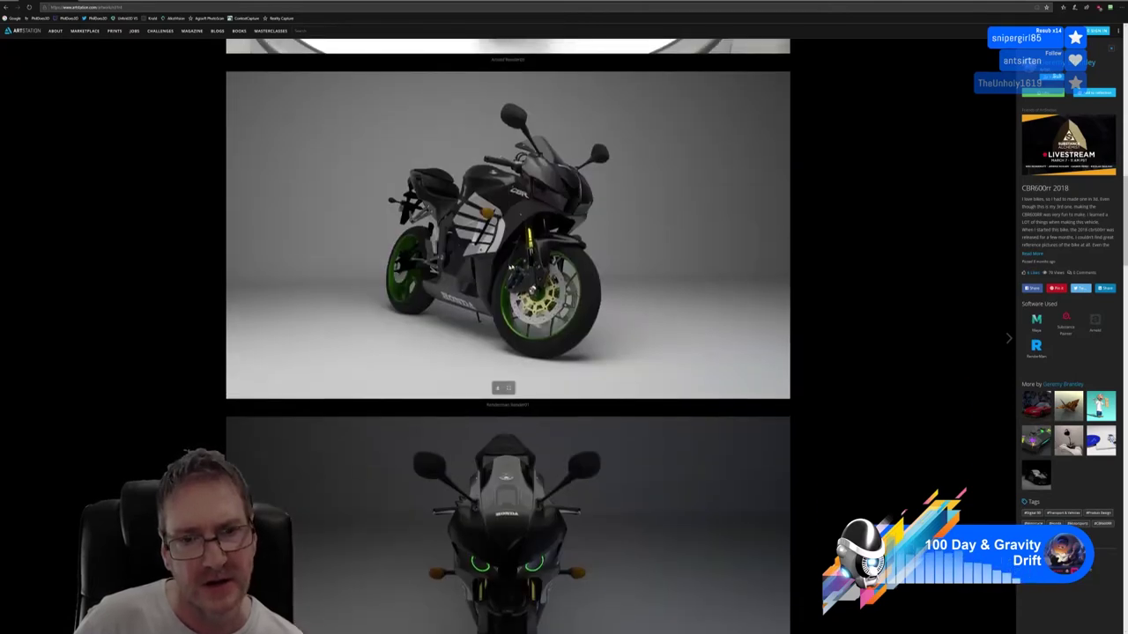
{"action": "scroll", "coordinate": [531, 299], "scroll_direction": "up", "scroll_amount": 5}
{"action": "scroll", "coordinate": [531, 300], "scroll_direction": "up", "scroll_amount": 6}
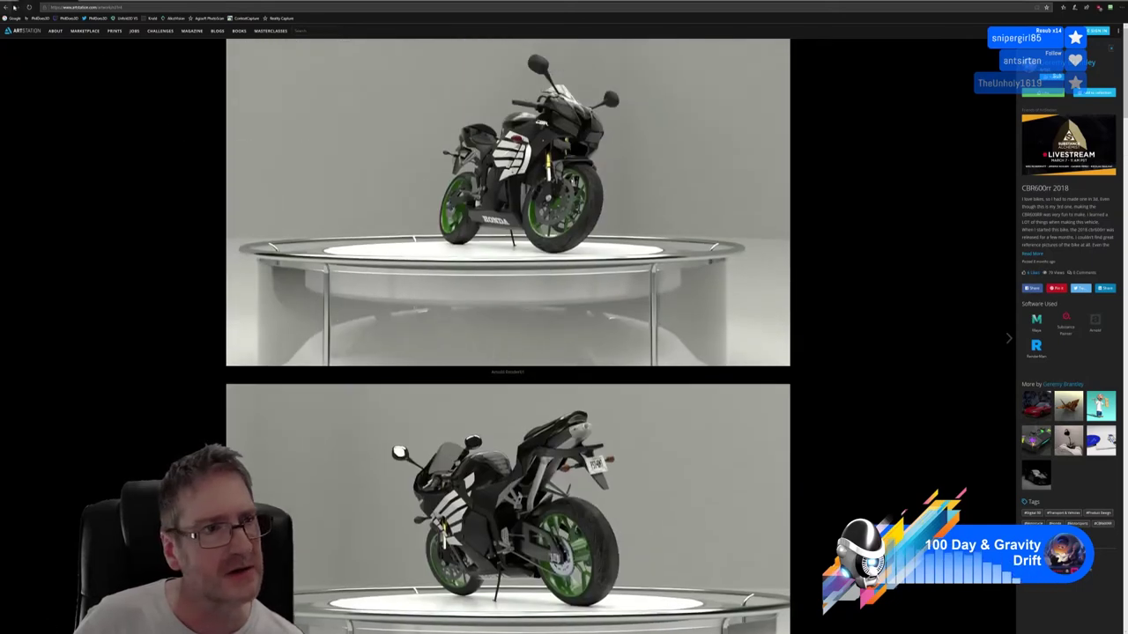
{"action": "left_click", "coordinate": [6, 7]}
Open the "PaintStation" artwork and look through the paint-splattered game controller's three renders.
{"action": "left_click", "coordinate": [156, 209]}
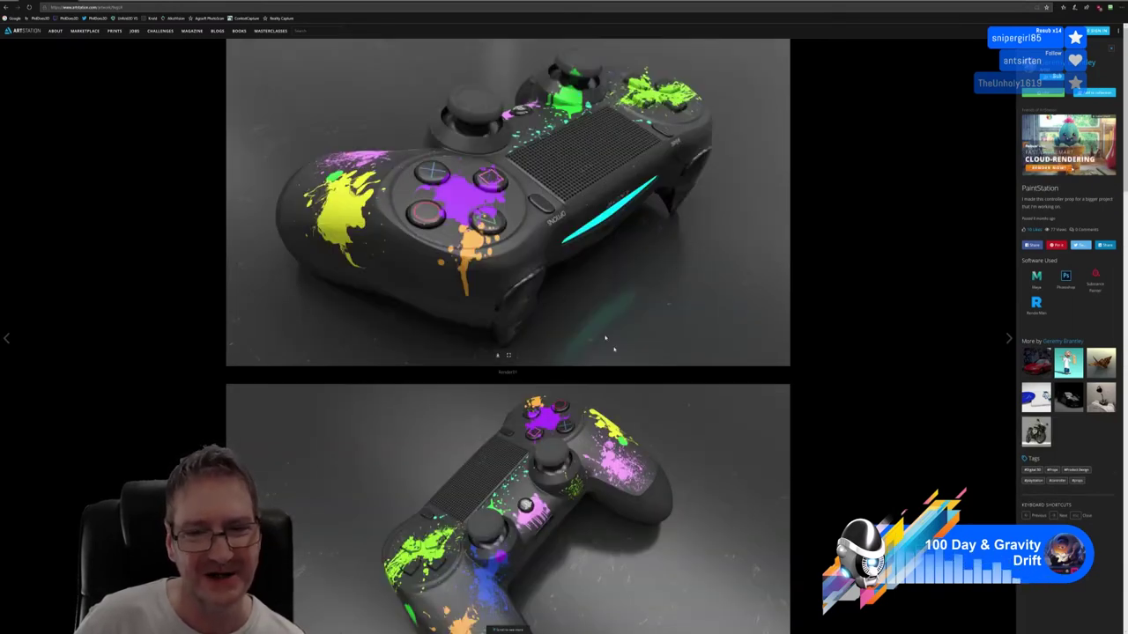
{"action": "scroll", "coordinate": [614, 349], "scroll_direction": "down", "scroll_amount": 1}
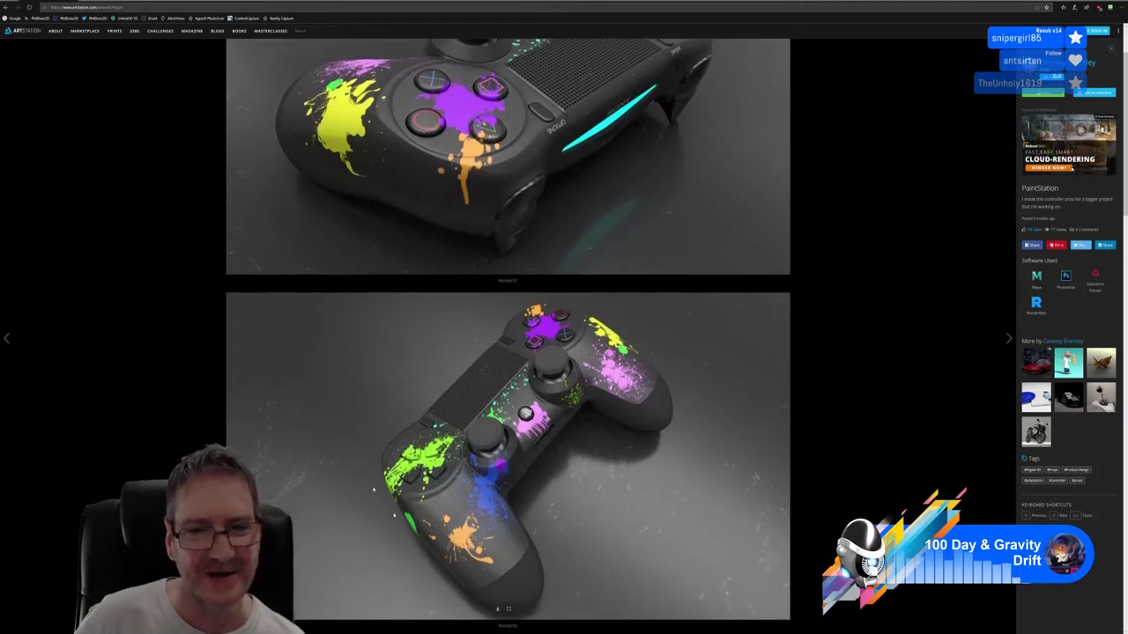
{"action": "scroll", "coordinate": [503, 387], "scroll_direction": "down", "scroll_amount": 1}
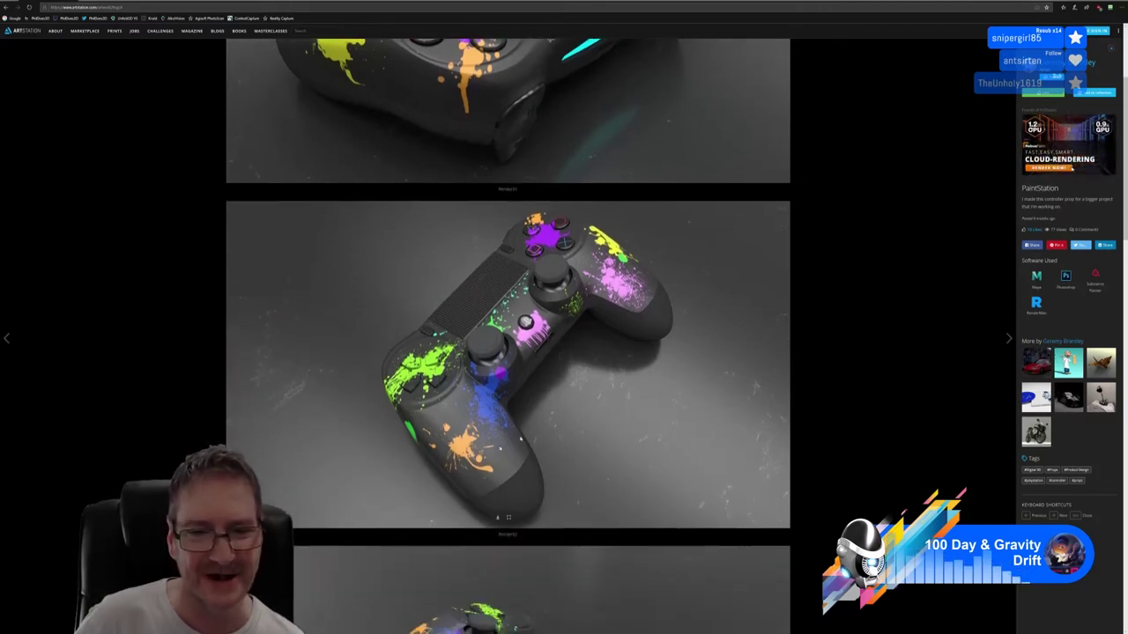
{"action": "scroll", "coordinate": [672, 380], "scroll_direction": "down", "scroll_amount": 3}
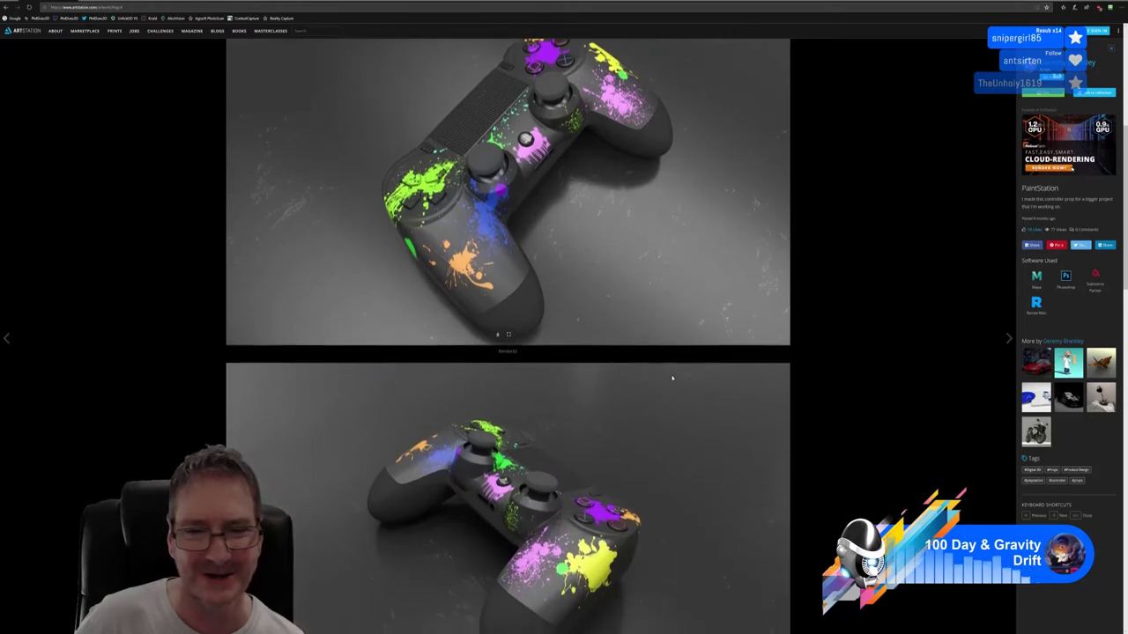
{"action": "scroll", "coordinate": [673, 380], "scroll_direction": "down", "scroll_amount": 2}
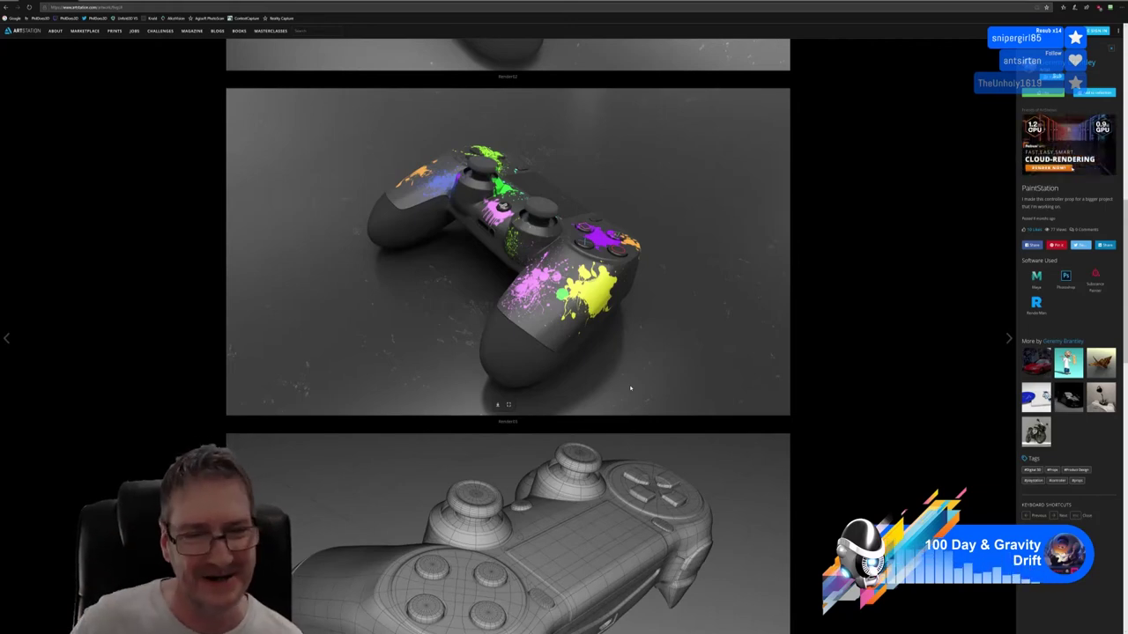
Examine the controller's wireframes and interior model, go back up to the first render, and return to the portfolio.
{"action": "scroll", "coordinate": [630, 388], "scroll_direction": "down", "scroll_amount": 8}
{"action": "scroll", "coordinate": [648, 441], "scroll_direction": "down", "scroll_amount": 4}
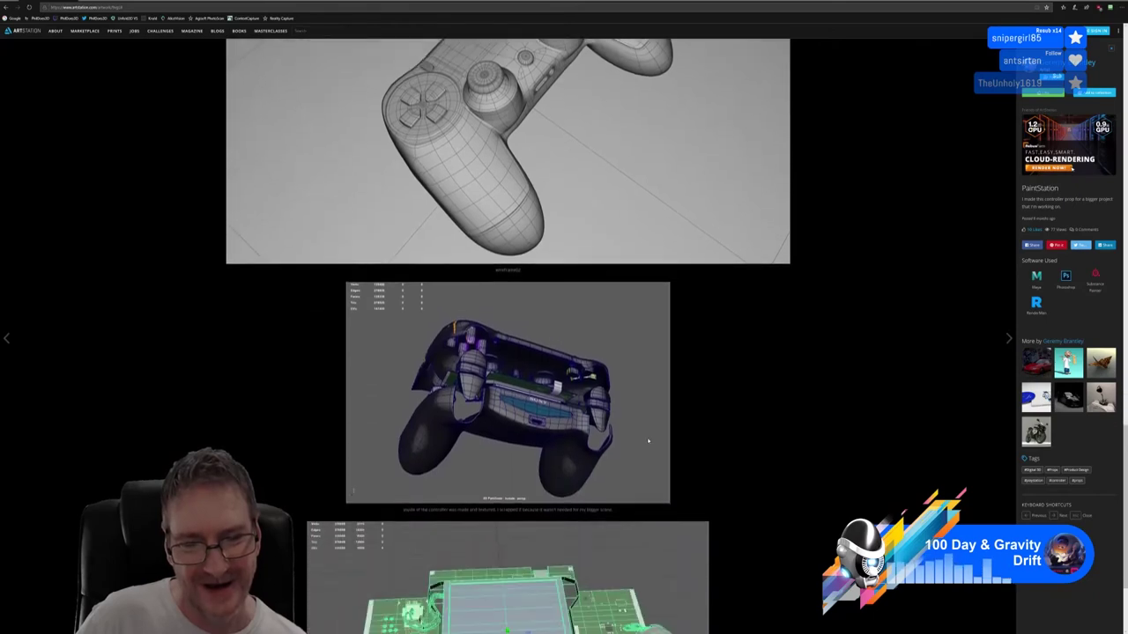
{"action": "scroll", "coordinate": [648, 441], "scroll_direction": "up", "scroll_amount": 15}
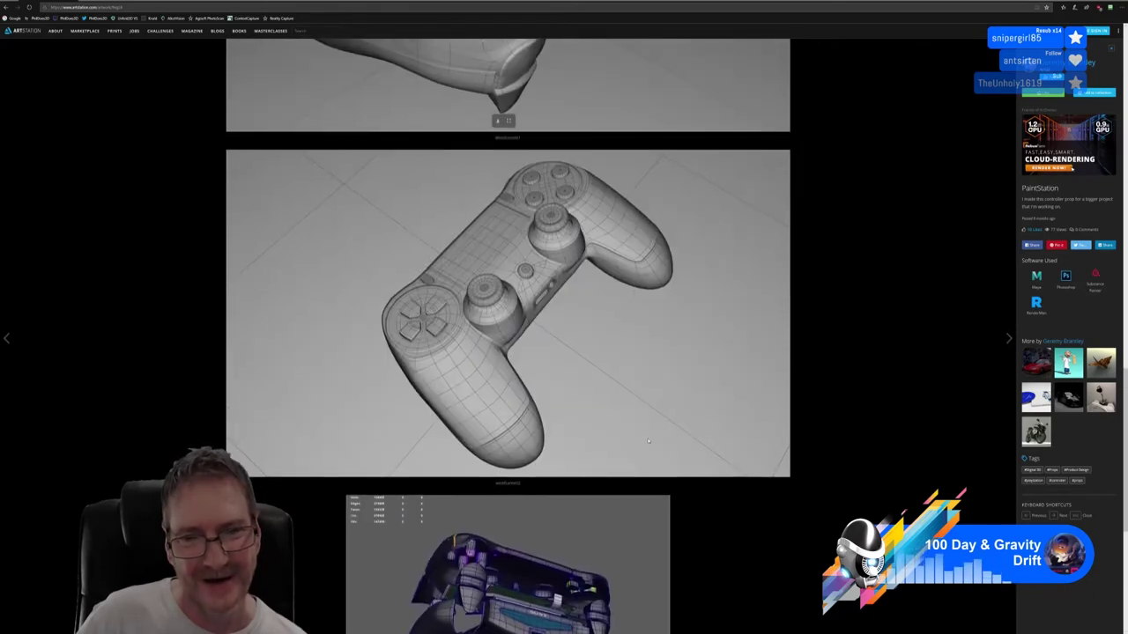
{"action": "scroll", "coordinate": [648, 440], "scroll_direction": "up", "scroll_amount": 5}
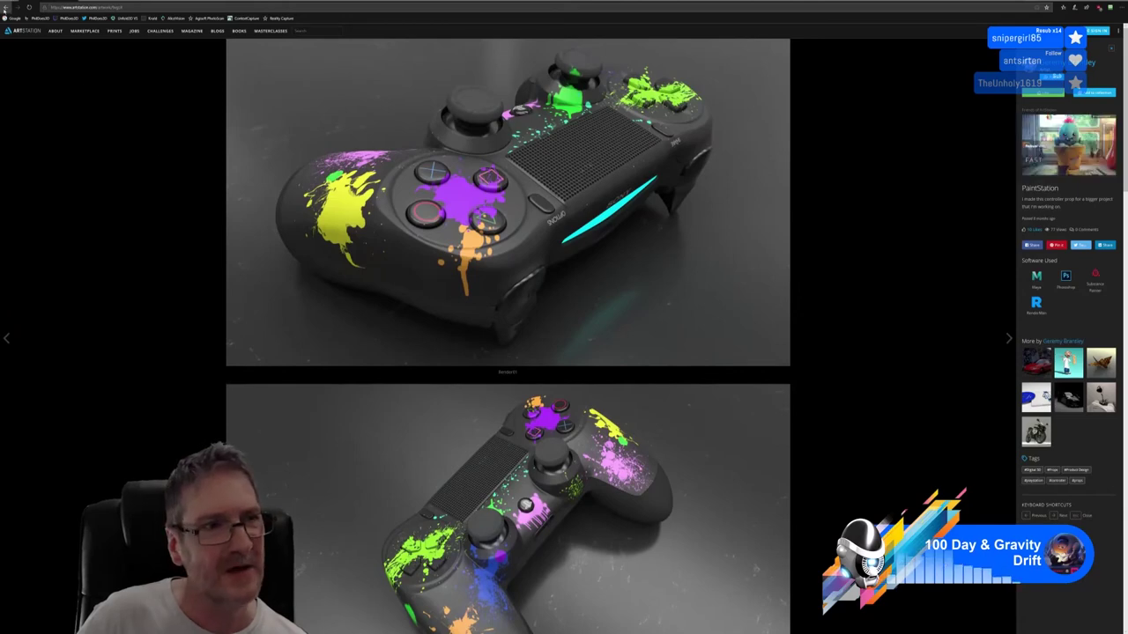
{"action": "left_click", "coordinate": [6, 7]}
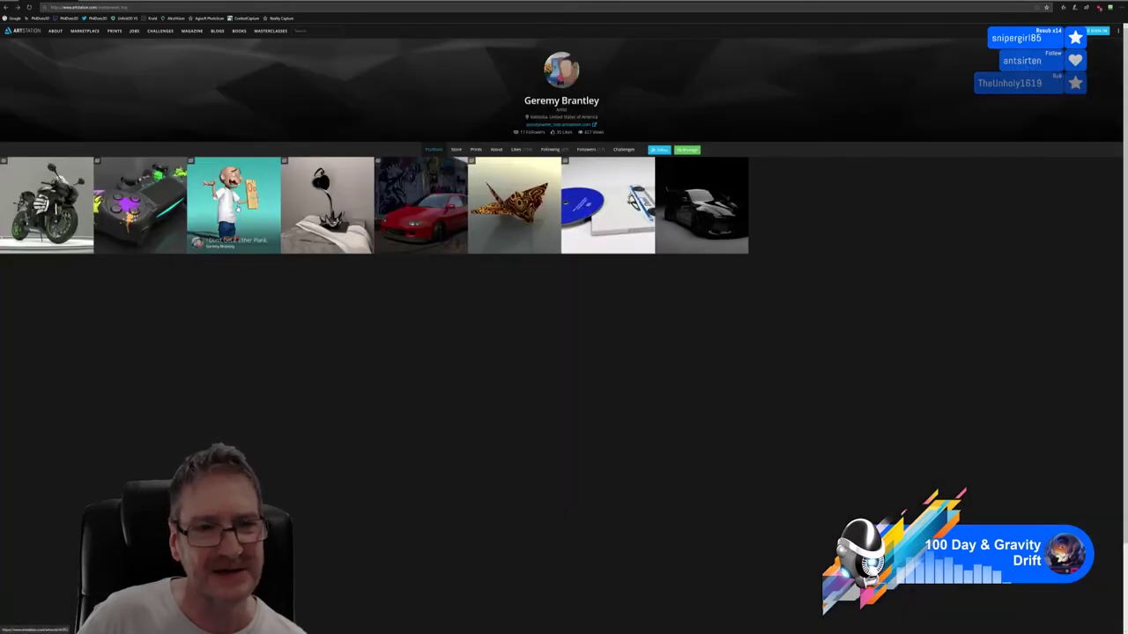
Open the "I Don't Get It Either Plank." artwork, view both cartoon character renders, and return to the portfolio.
{"action": "left_click", "coordinate": [237, 211]}
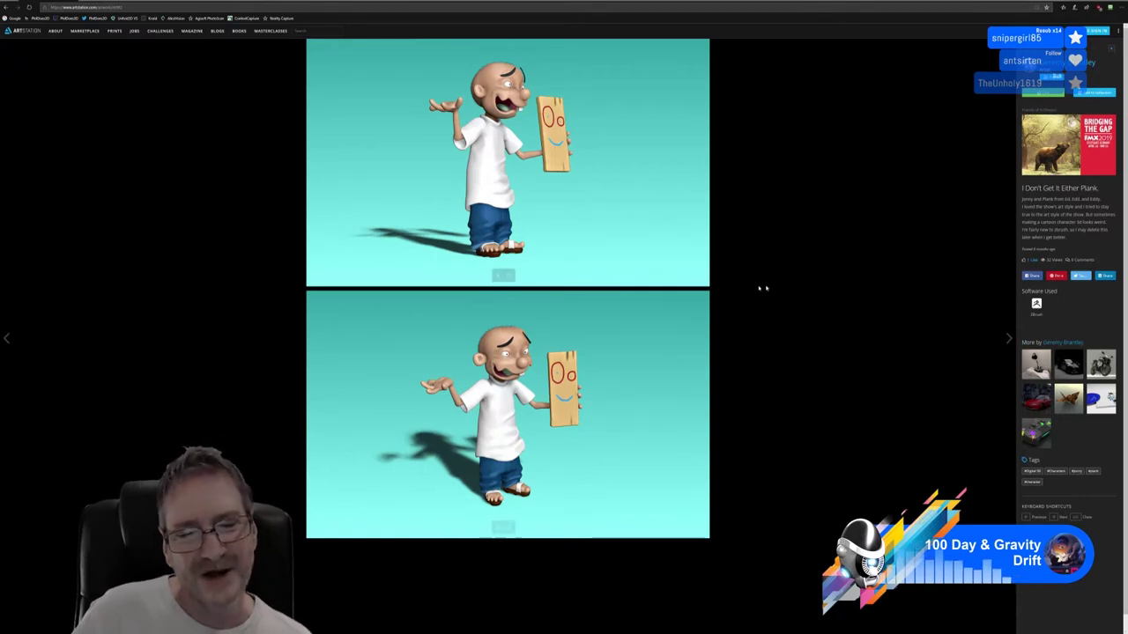
{"action": "scroll", "coordinate": [740, 291], "scroll_direction": "down", "scroll_amount": 1}
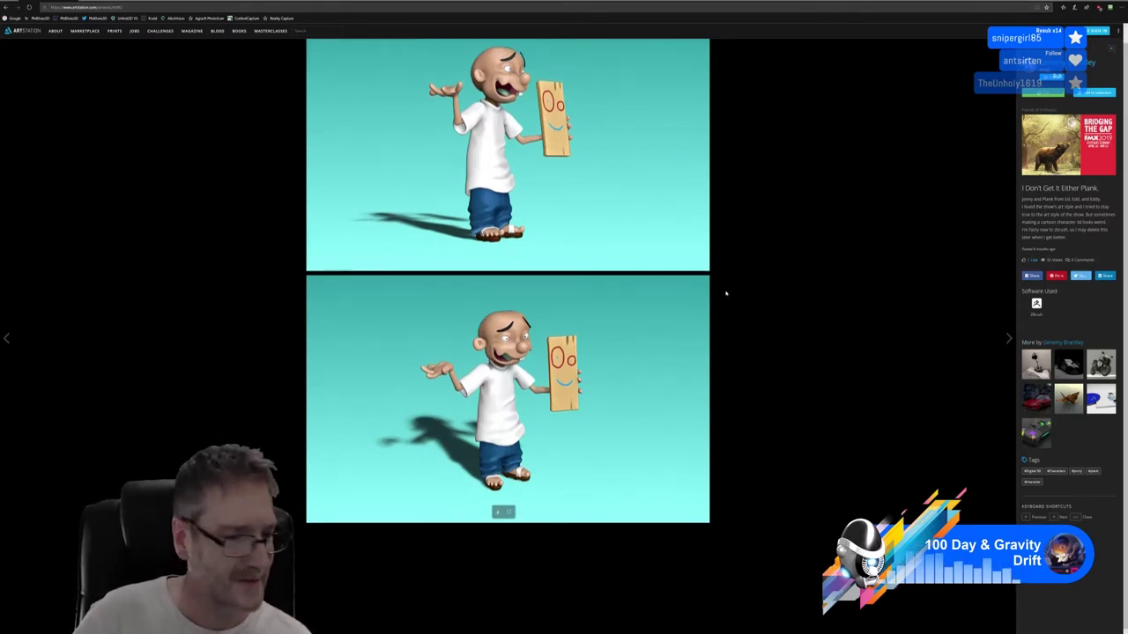
{"action": "scroll", "coordinate": [726, 294], "scroll_direction": "up", "scroll_amount": 1}
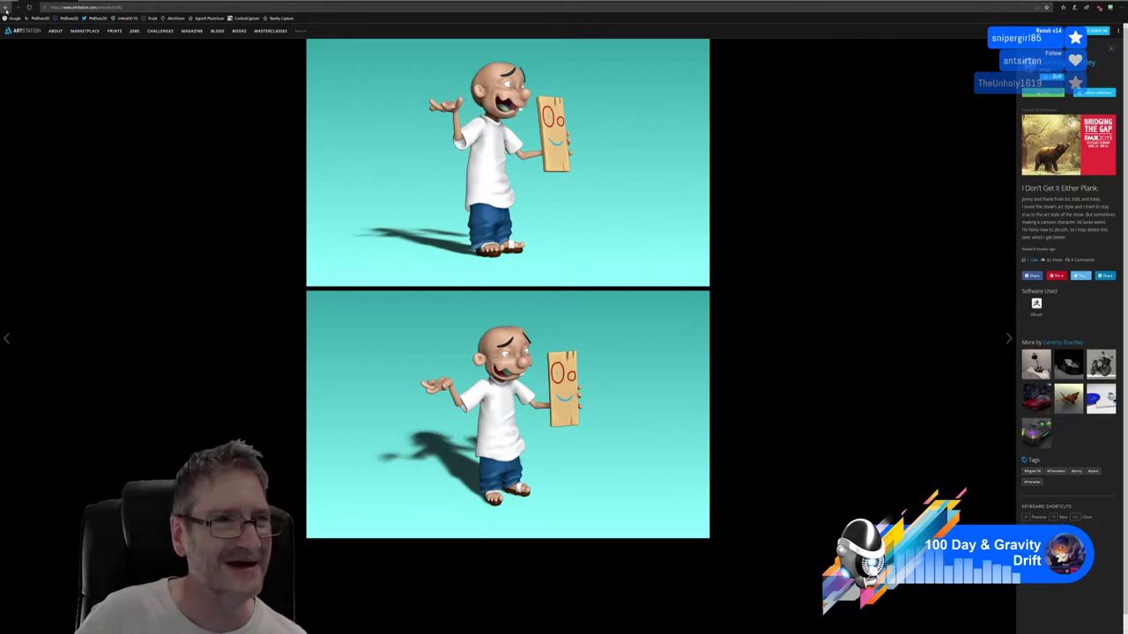
{"action": "left_click", "coordinate": [6, 7]}
Open the "Quick Inspiration." artwork and compare the pouring cup's full render with its wireframe views.
{"action": "left_click", "coordinate": [330, 231]}
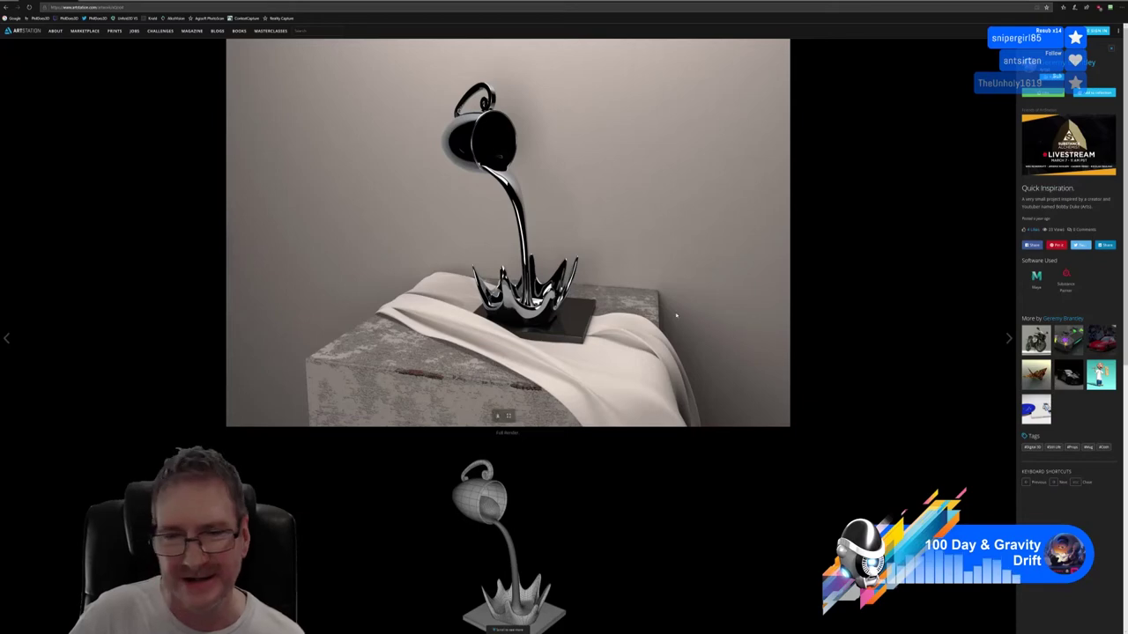
{"action": "scroll", "coordinate": [670, 312], "scroll_direction": "down", "scroll_amount": 4}
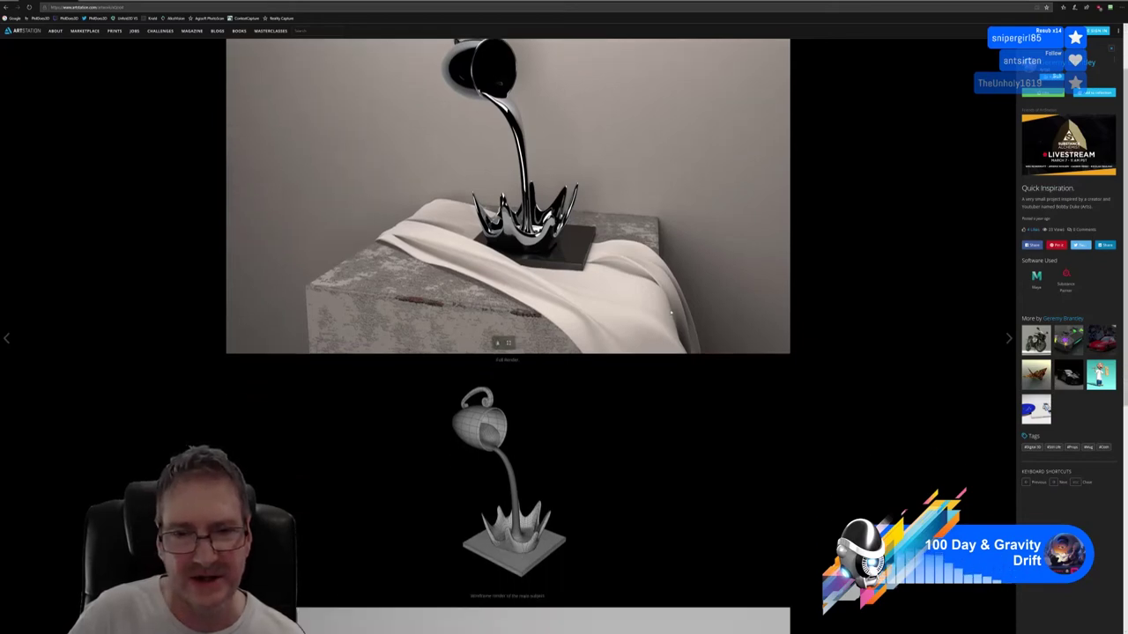
{"action": "scroll", "coordinate": [669, 312], "scroll_direction": "down", "scroll_amount": 2}
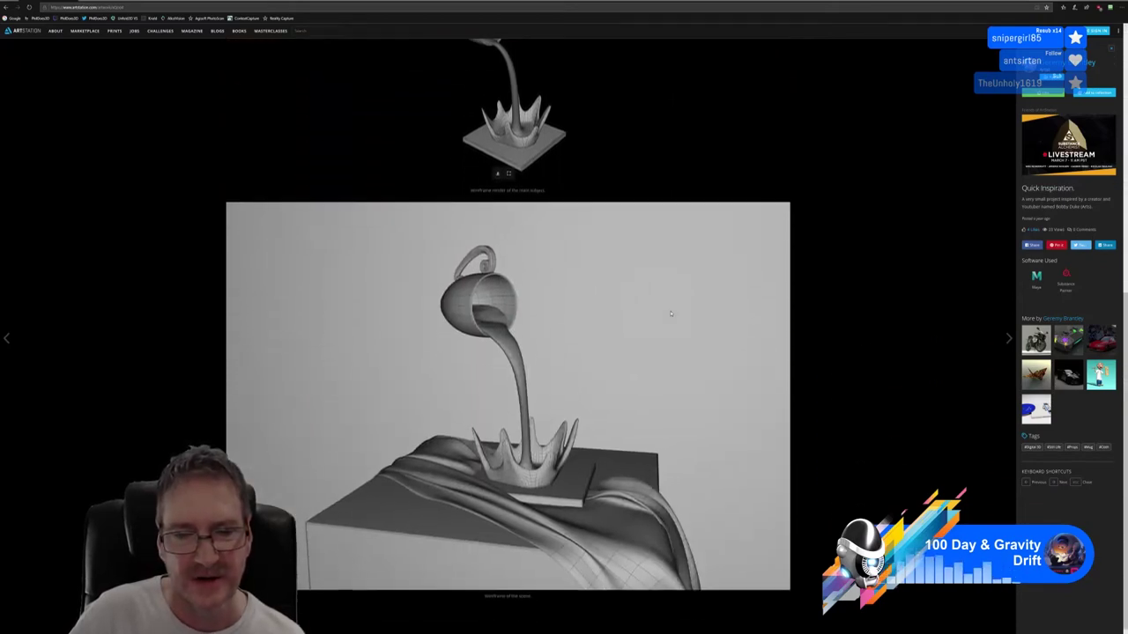
{"action": "scroll", "coordinate": [672, 314], "scroll_direction": "up", "scroll_amount": 6}
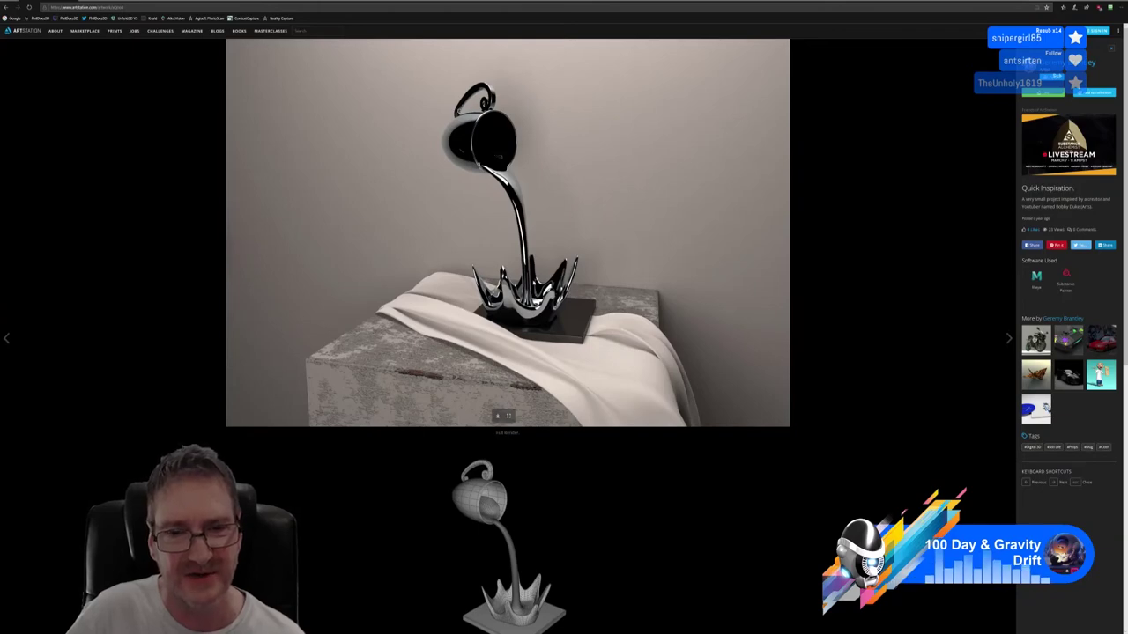
{"action": "scroll", "coordinate": [537, 287], "scroll_direction": "down", "scroll_amount": 5}
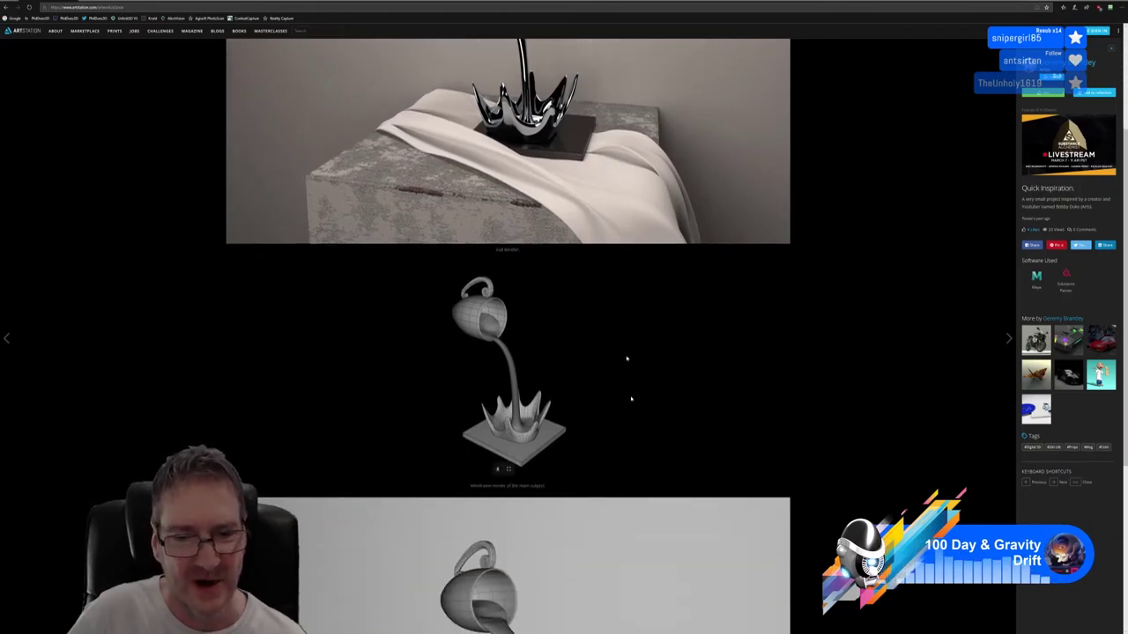
{"action": "scroll", "coordinate": [568, 414], "scroll_direction": "up", "scroll_amount": 5}
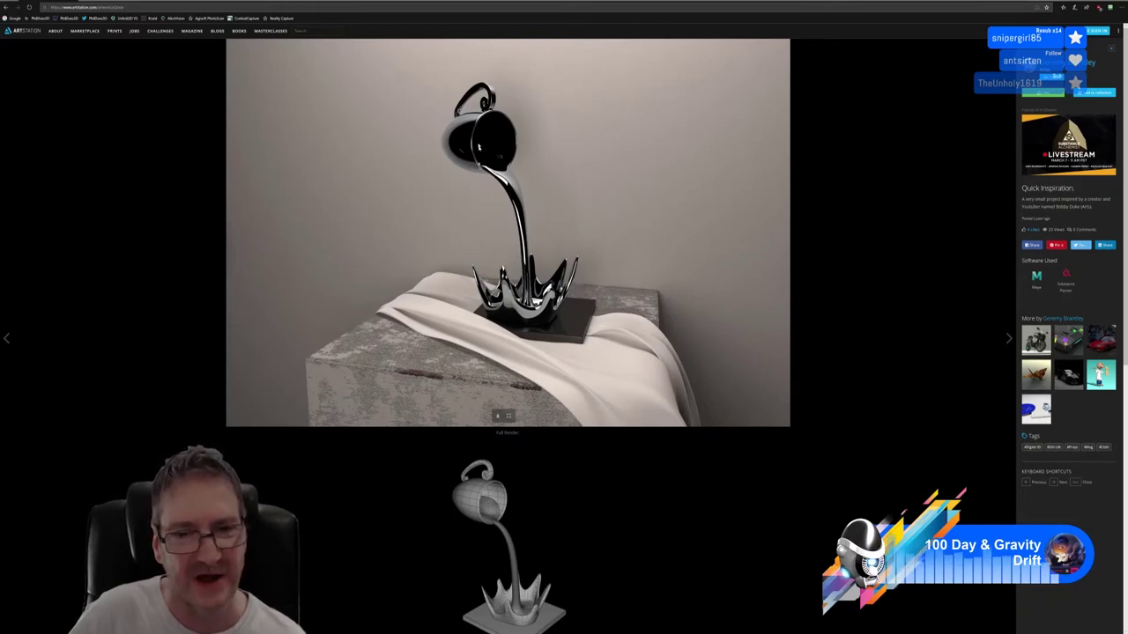
Examine the pouring cup's wireframes against the full render again, and return to the portfolio.
{"action": "scroll", "coordinate": [606, 353], "scroll_direction": "down", "scroll_amount": 8}
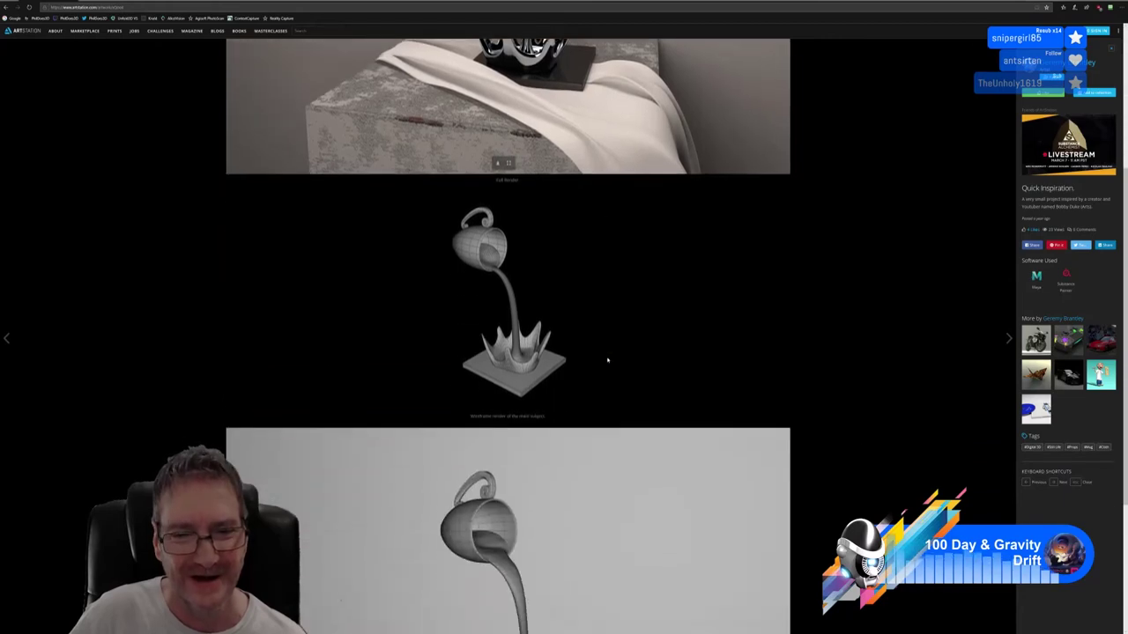
{"action": "scroll", "coordinate": [606, 354], "scroll_direction": "down", "scroll_amount": 3}
{"action": "scroll", "coordinate": [606, 357], "scroll_direction": "up", "scroll_amount": 11}
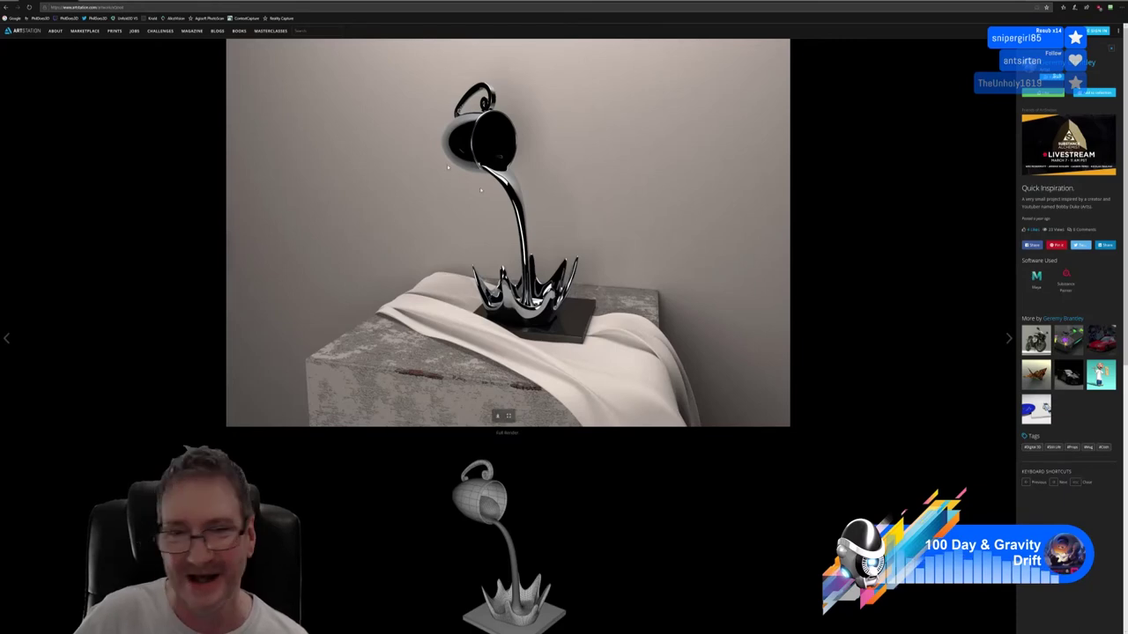
{"action": "scroll", "coordinate": [605, 333], "scroll_direction": "down", "scroll_amount": 8}
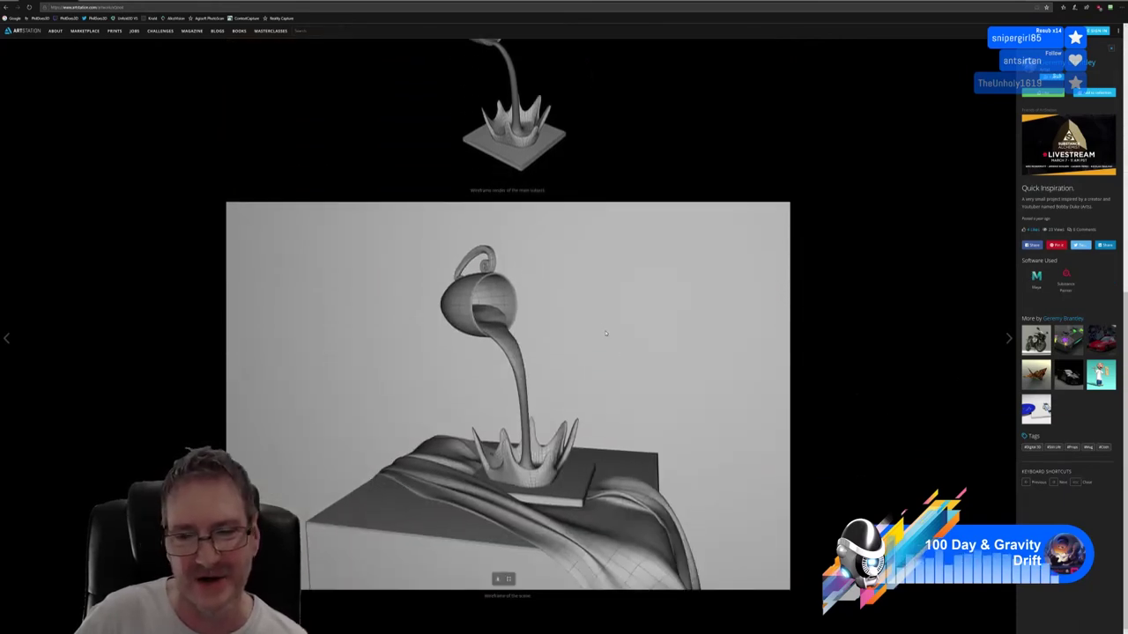
{"action": "scroll", "coordinate": [605, 333], "scroll_direction": "up", "scroll_amount": 5}
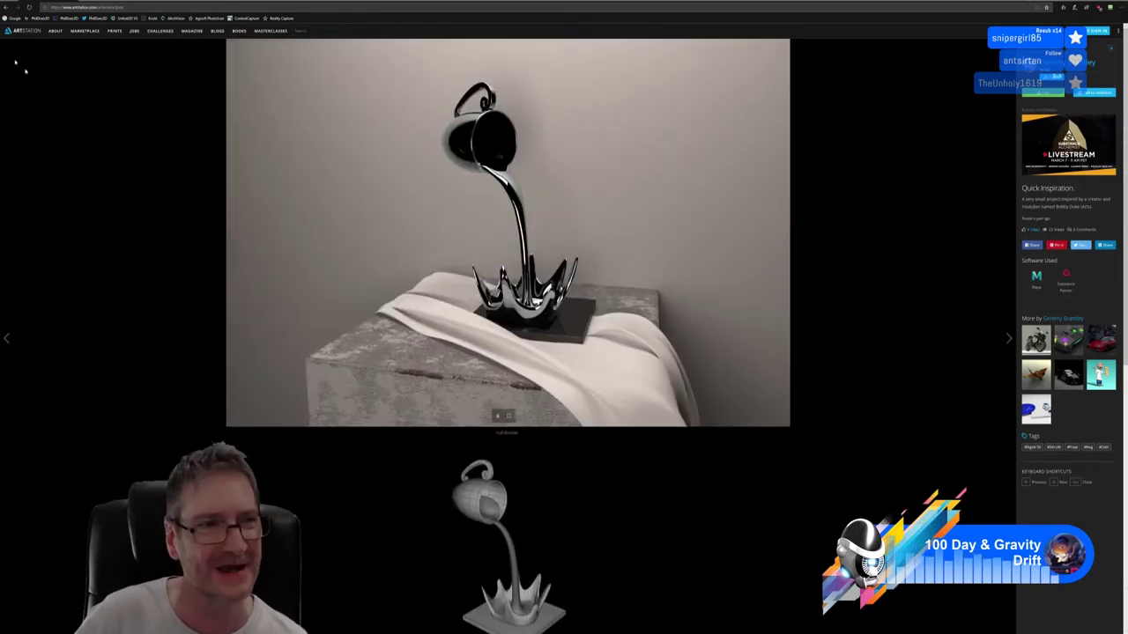
{"action": "left_click", "coordinate": [6, 7]}
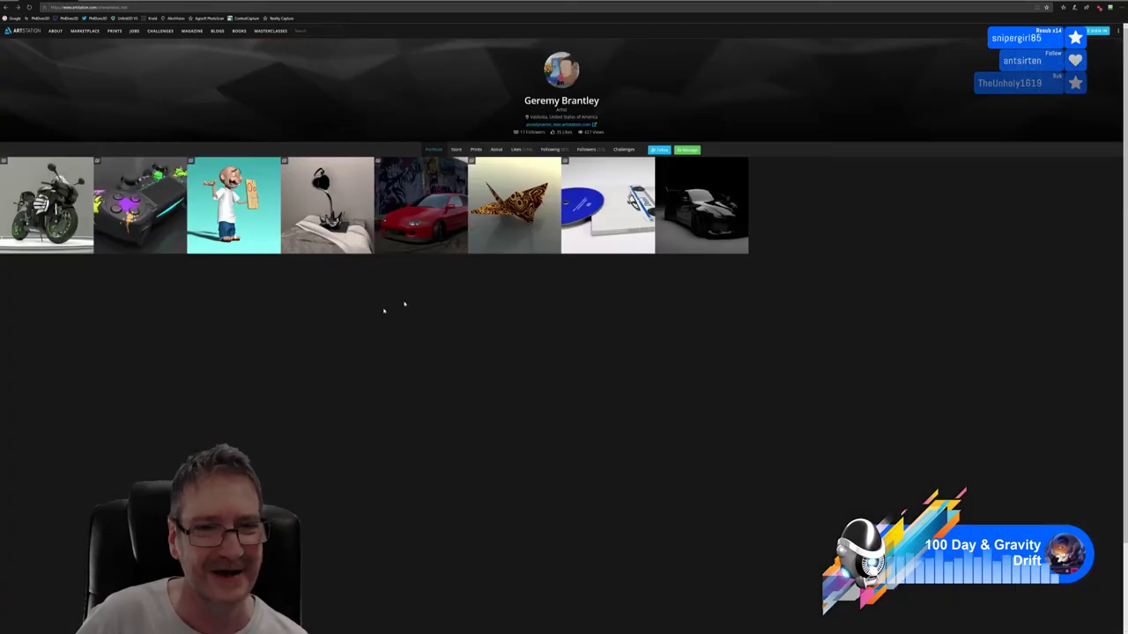
{"action": "left_click", "coordinate": [421, 216]}
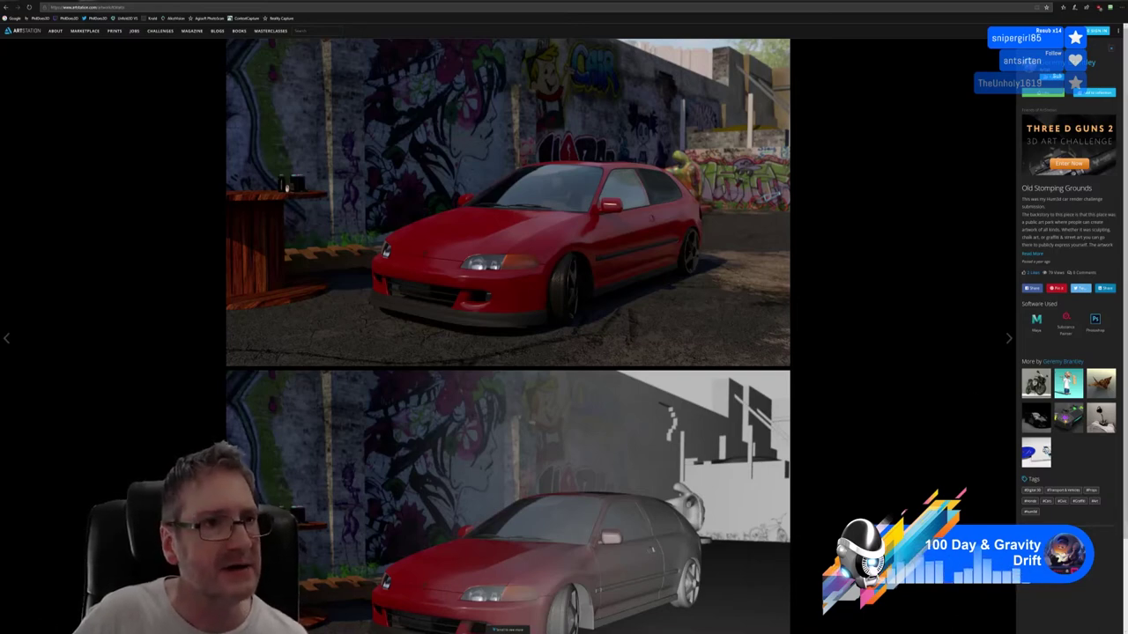
{"action": "key", "text": "ctrl+t"}
{"action": "type", "text": "https://mymodernmet.com/wp/wp-content/uploads/2017/12/colored-pencils-sculpture-bobby-duke-1.jpg"}
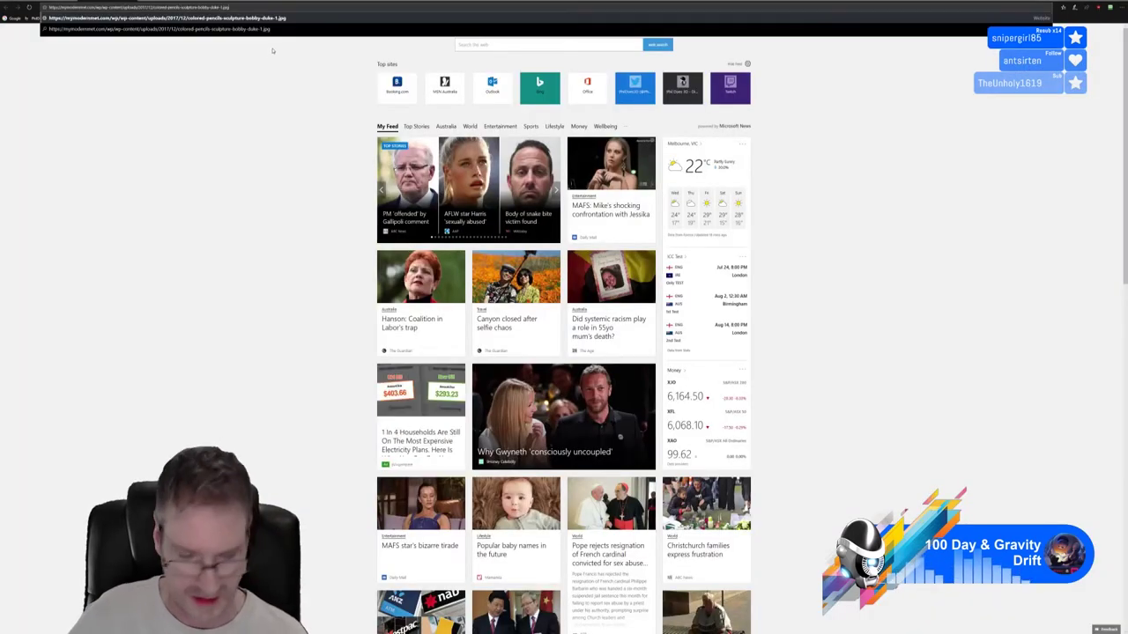
{"action": "key", "text": "Return"}
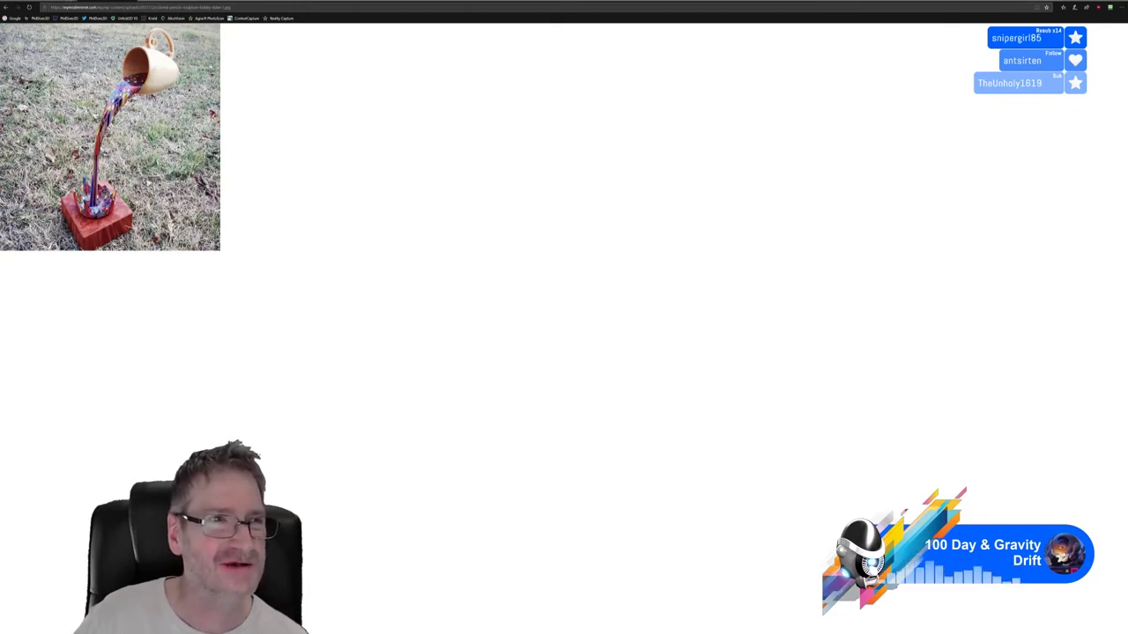
Switch from the sculpture photo to the "Old Stomping Grounds" artwork, glance over the red car renders, and return to the portfolio.
{"action": "left_click", "coordinate": [67, 2]}
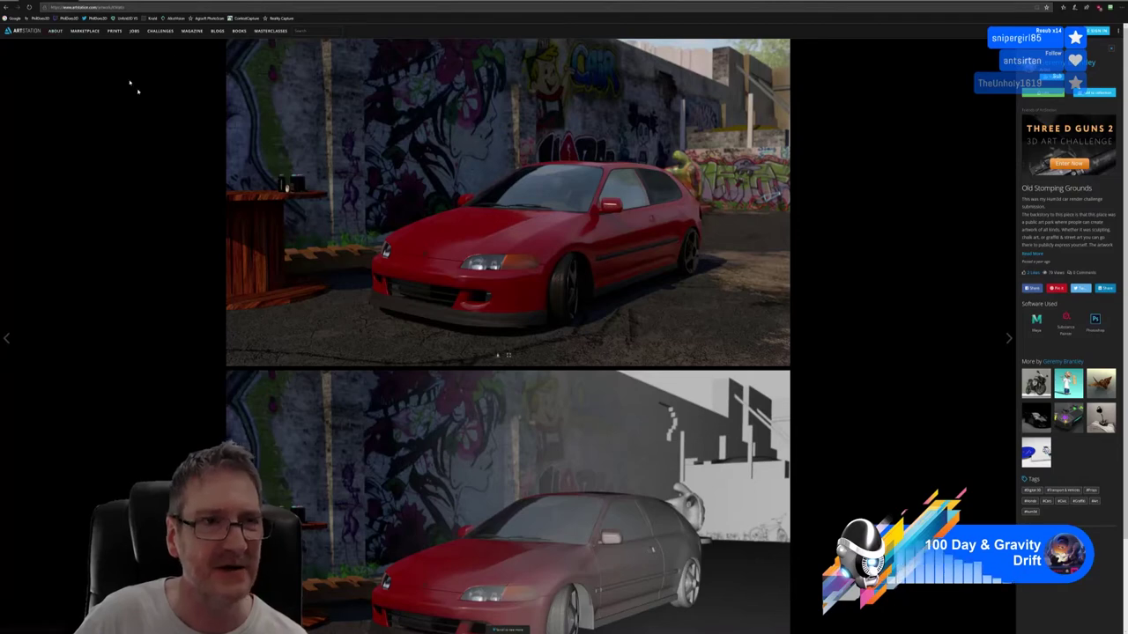
{"action": "scroll", "coordinate": [452, 291], "scroll_direction": "down", "scroll_amount": 2}
{"action": "scroll", "coordinate": [450, 290], "scroll_direction": "up", "scroll_amount": 2}
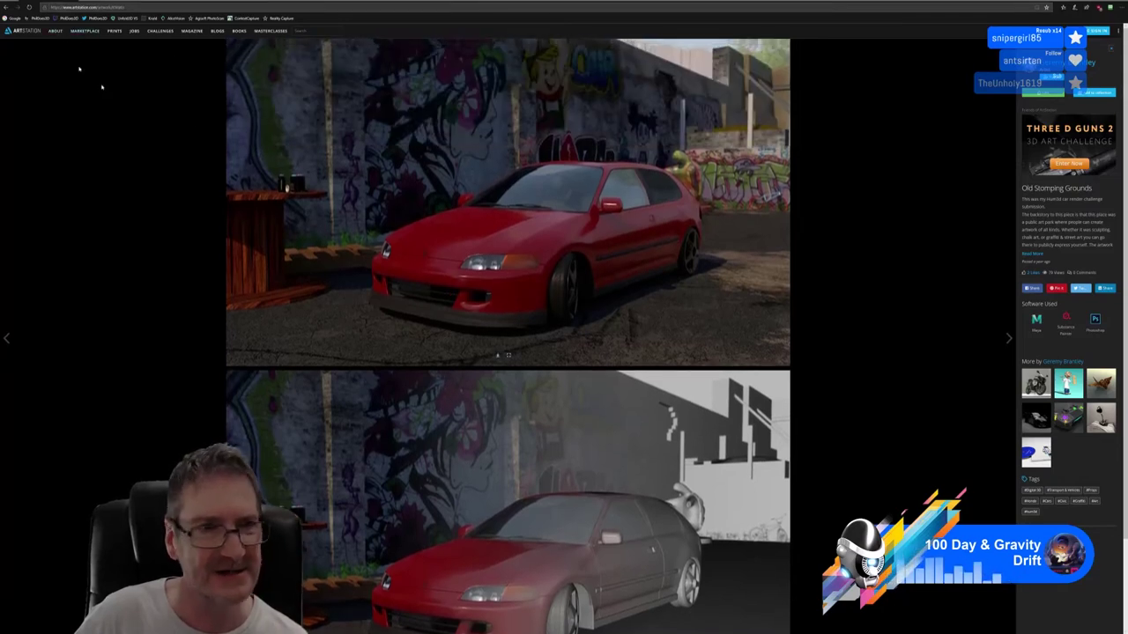
{"action": "left_click", "coordinate": [7, 7]}
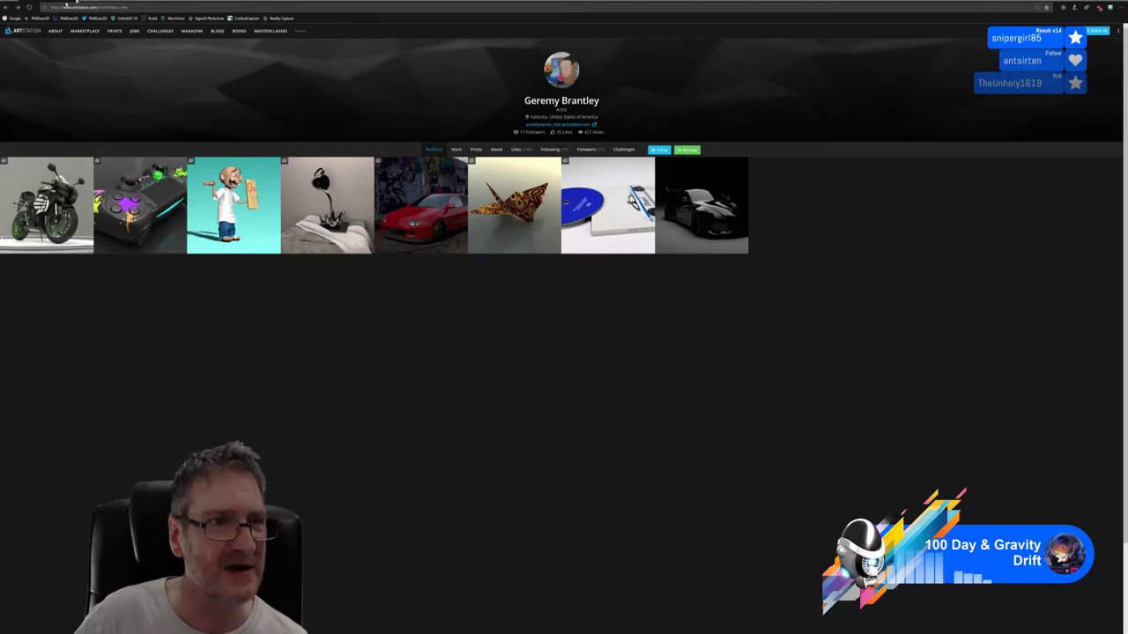
Compare the colored-pencil cup sculpture photo with the "Quick Inspiration." render, and return to the portfolio.
{"action": "left_click", "coordinate": [322, 213]}
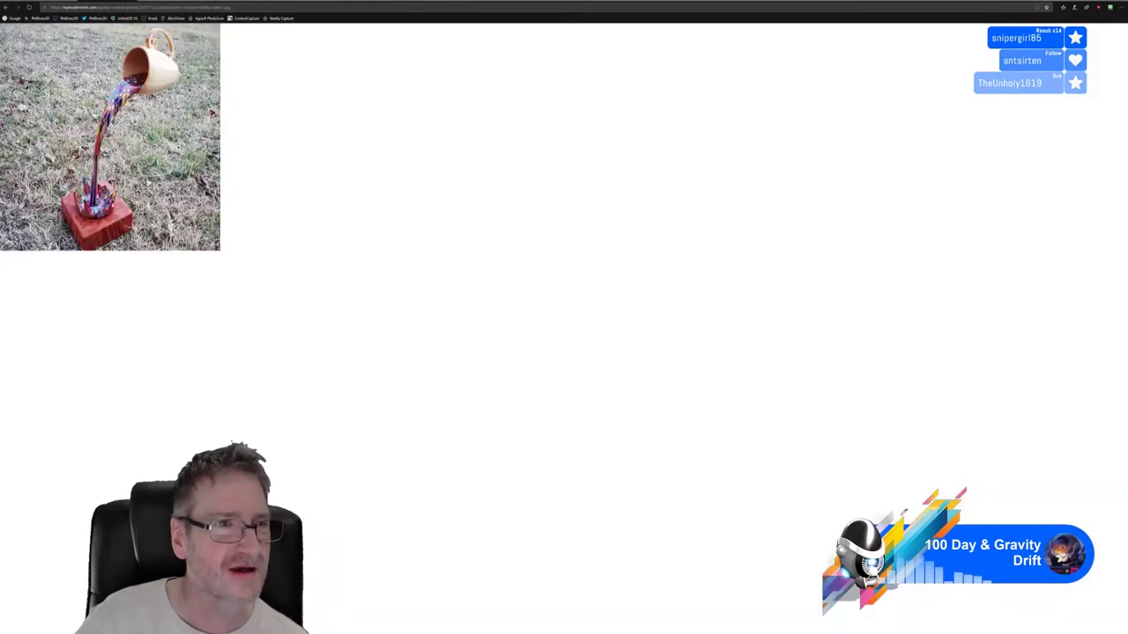
{"action": "left_click", "coordinate": [49, 2]}
{"action": "left_click", "coordinate": [325, 201]}
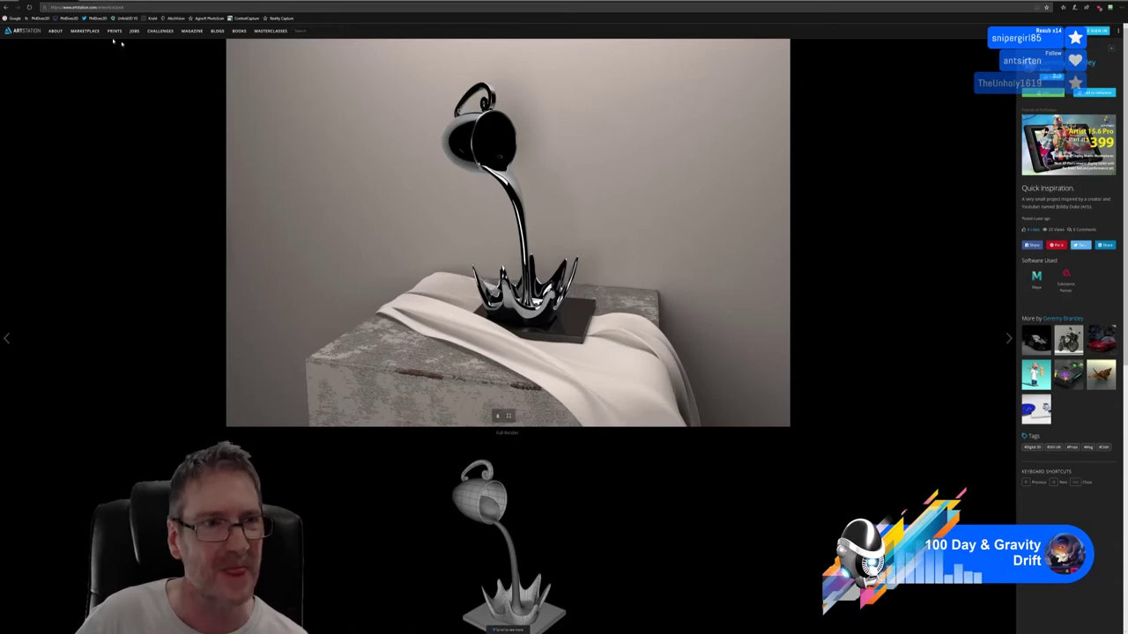
{"action": "left_click", "coordinate": [8, 7]}
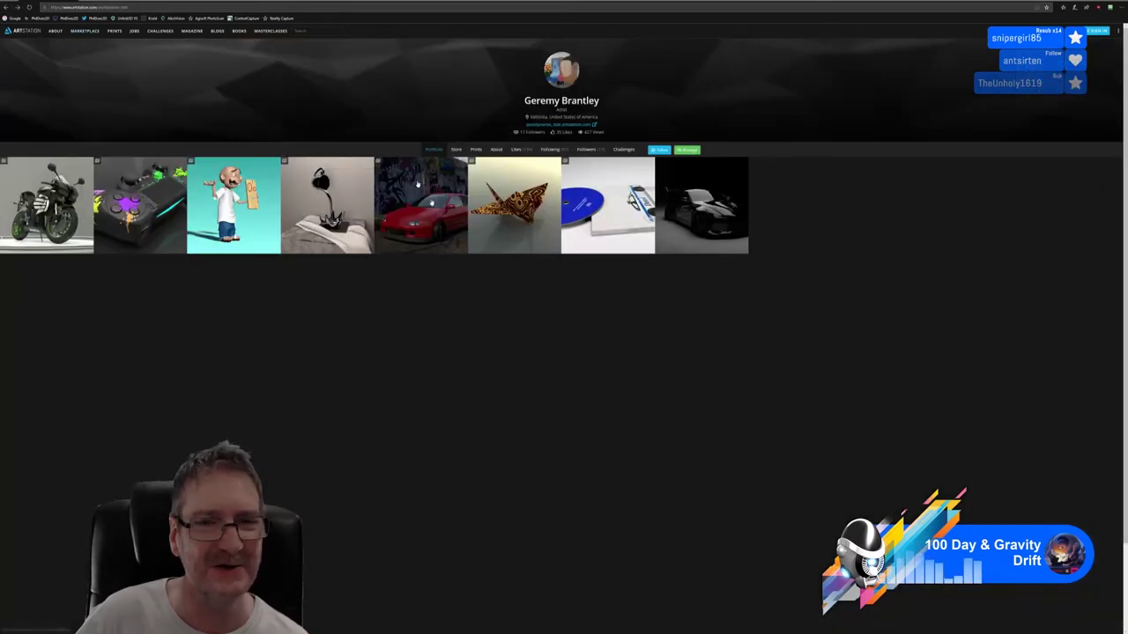
Open the "Paper Crane" artwork, examine its textured, half-and-half, clay and wireframe renders, and return to the portfolio.
{"action": "left_click", "coordinate": [554, 244]}
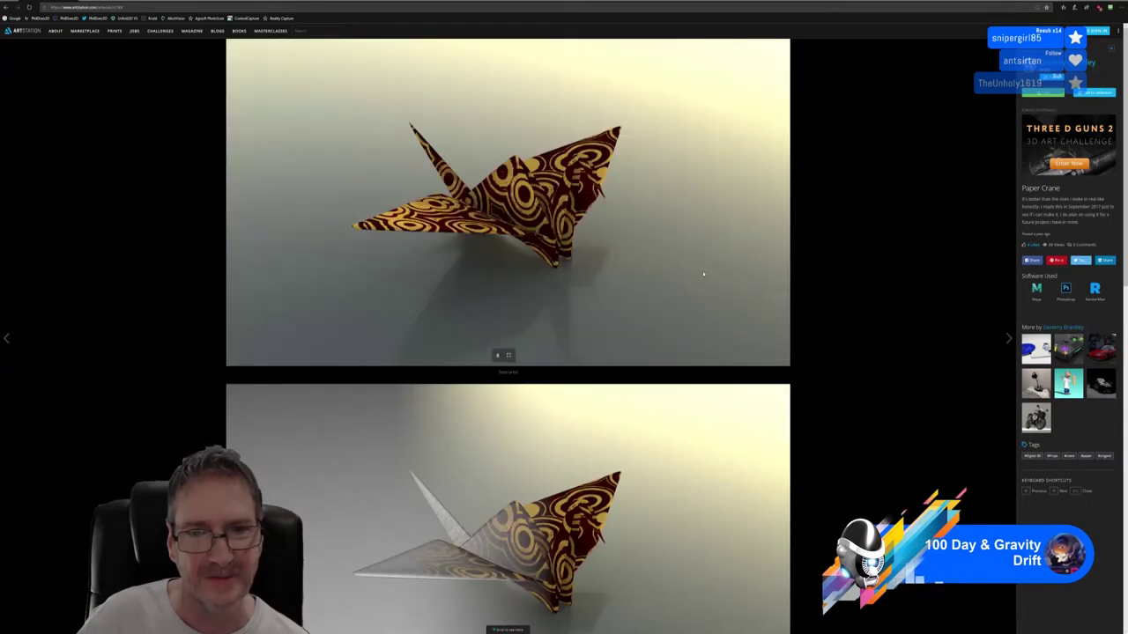
{"action": "scroll", "coordinate": [703, 274], "scroll_direction": "down", "scroll_amount": 3}
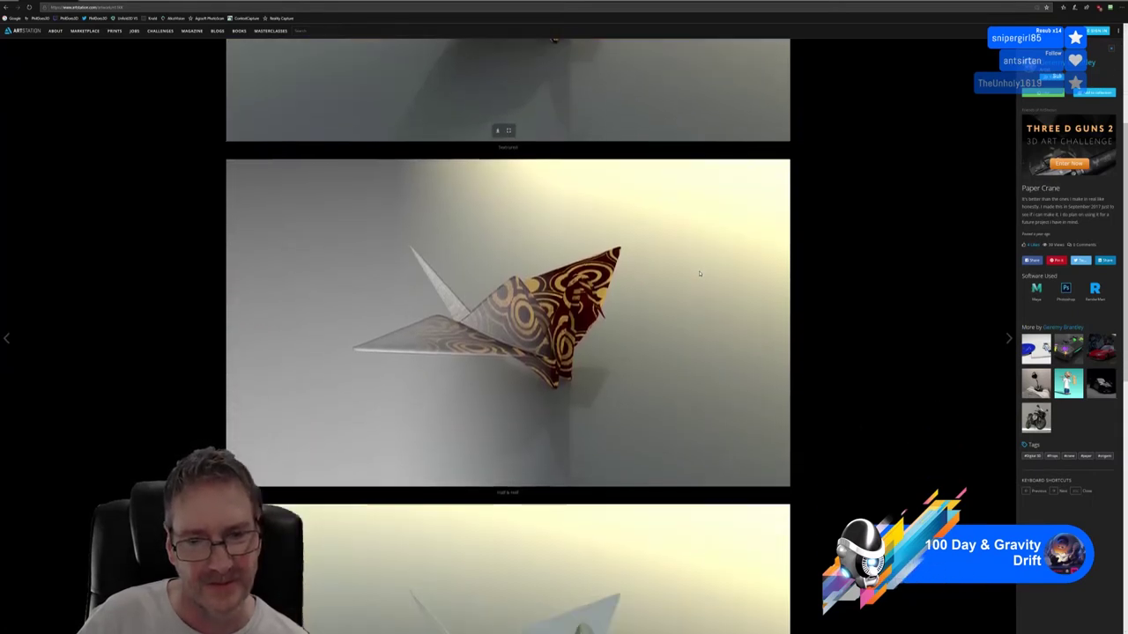
{"action": "scroll", "coordinate": [700, 273], "scroll_direction": "down", "scroll_amount": 2}
{"action": "scroll", "coordinate": [700, 274], "scroll_direction": "down", "scroll_amount": 2}
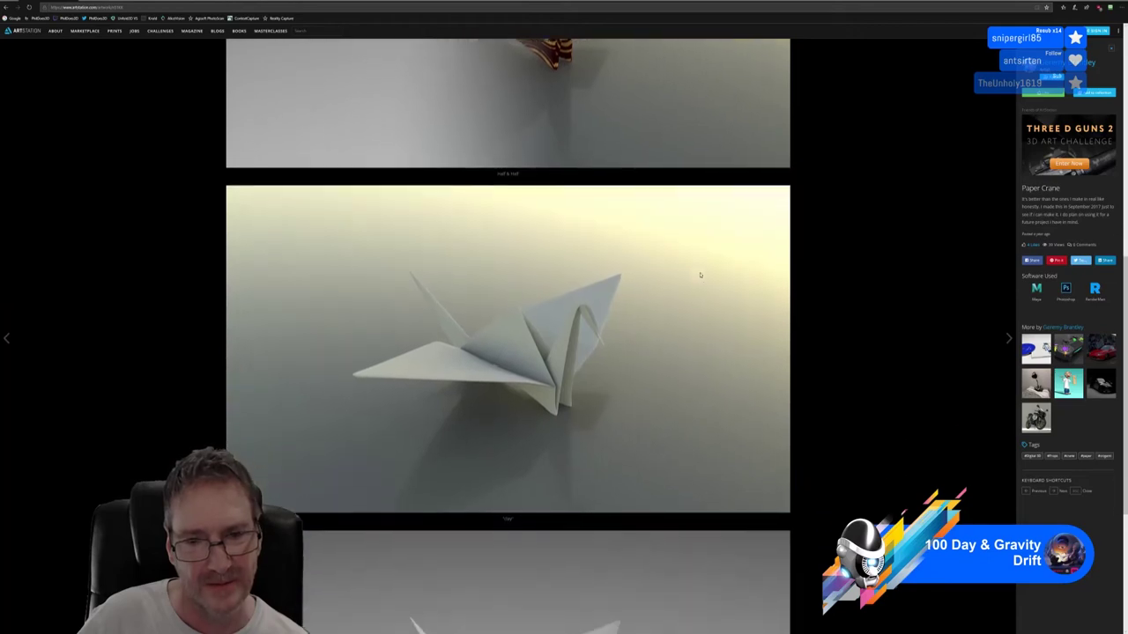
{"action": "scroll", "coordinate": [700, 275], "scroll_direction": "down", "scroll_amount": 3}
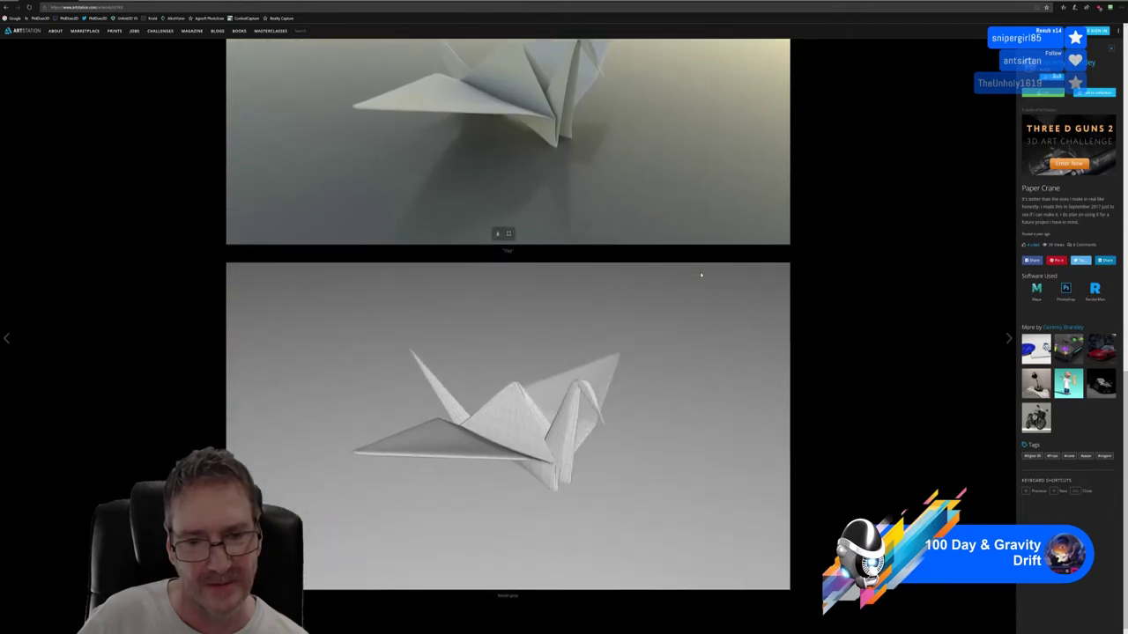
{"action": "scroll", "coordinate": [701, 275], "scroll_direction": "down", "scroll_amount": 10}
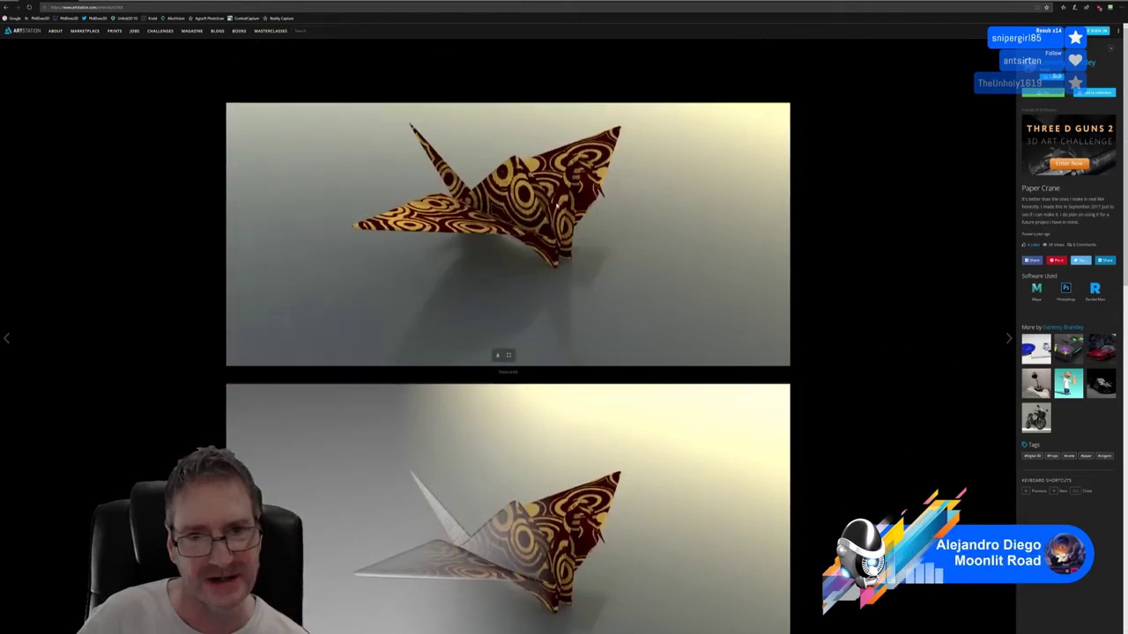
{"action": "left_click", "coordinate": [6, 7]}
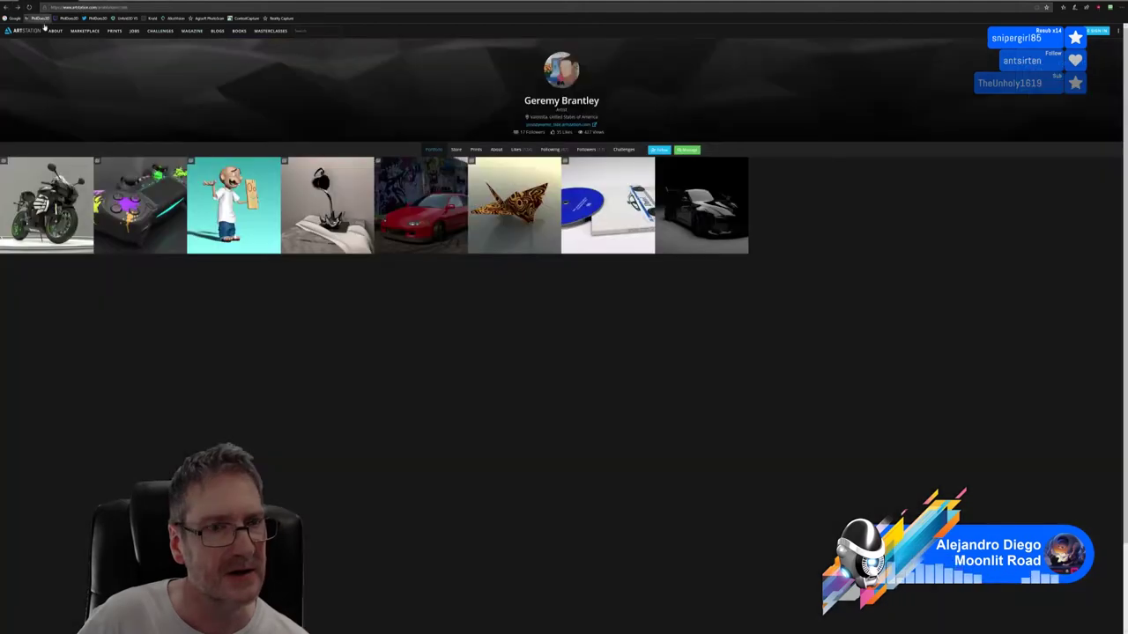
Open the "CD Art" artwork, look over the disc and case renders, and return to the portfolio.
{"action": "left_click", "coordinate": [617, 231]}
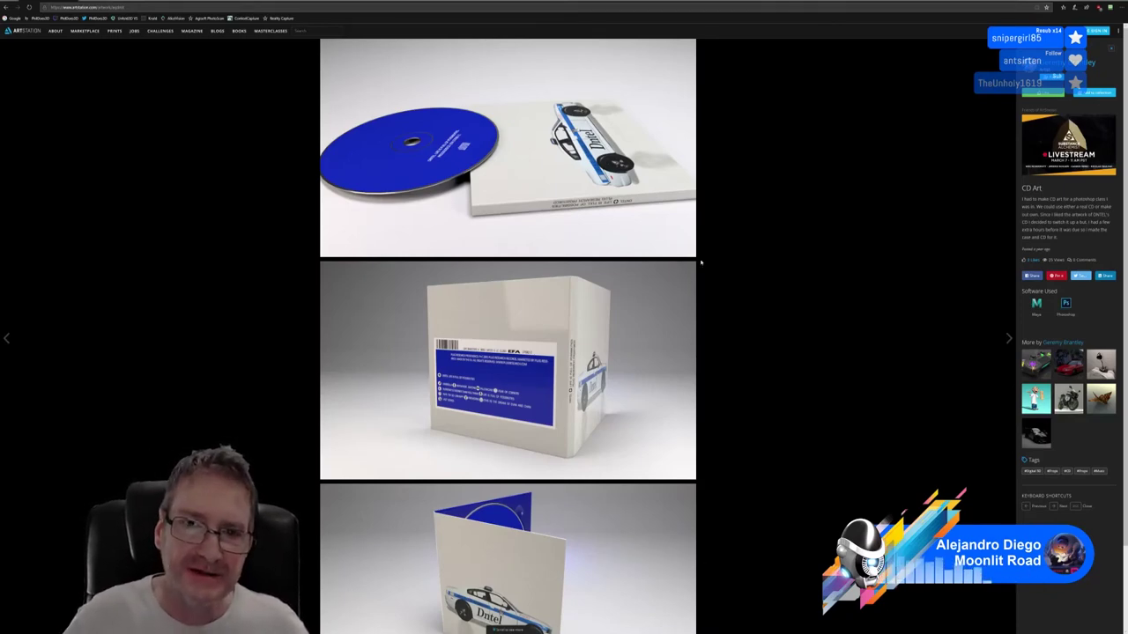
{"action": "scroll", "coordinate": [701, 262], "scroll_direction": "down", "scroll_amount": 2}
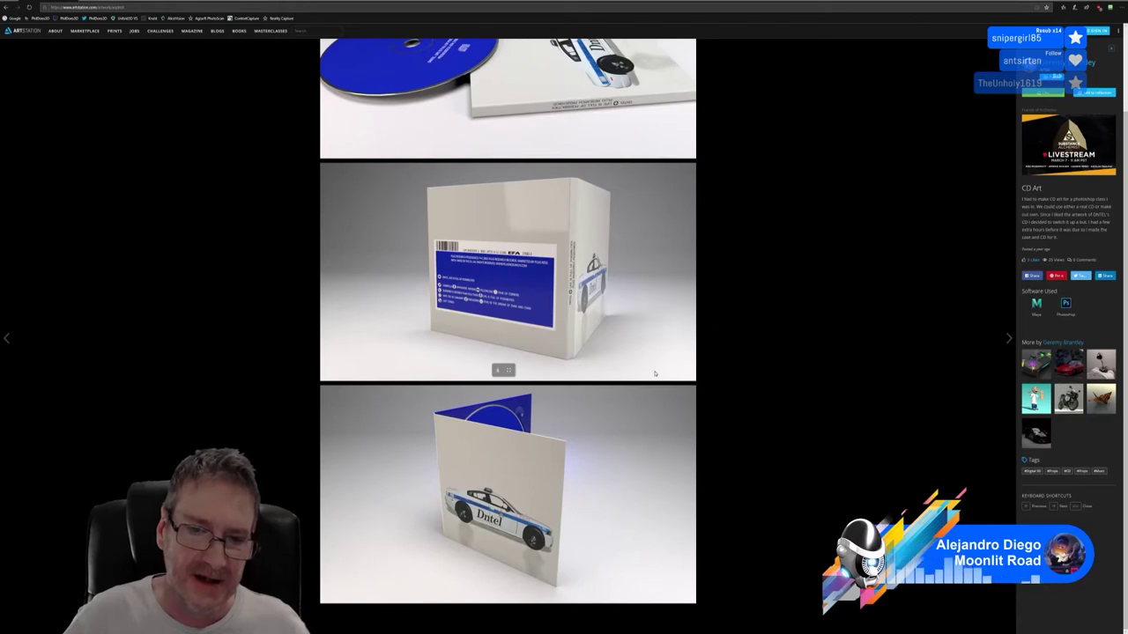
{"action": "scroll", "coordinate": [654, 373], "scroll_direction": "up", "scroll_amount": 2}
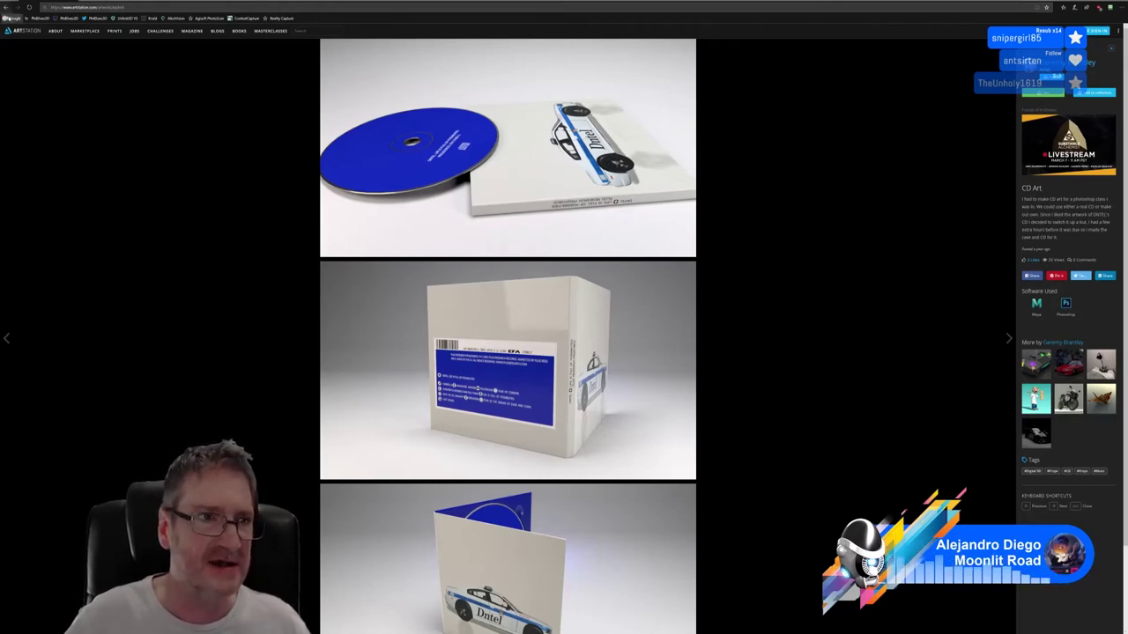
{"action": "left_click", "coordinate": [6, 7]}
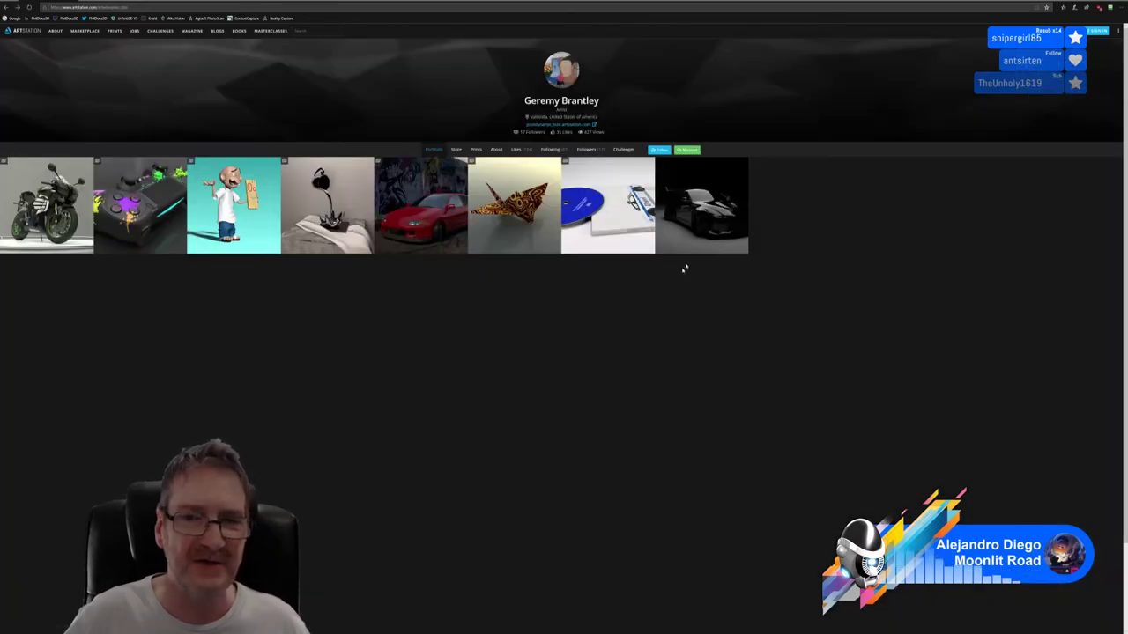
View the "Glass 350z" car render, and return to the portfolio.
{"action": "left_click", "coordinate": [705, 231]}
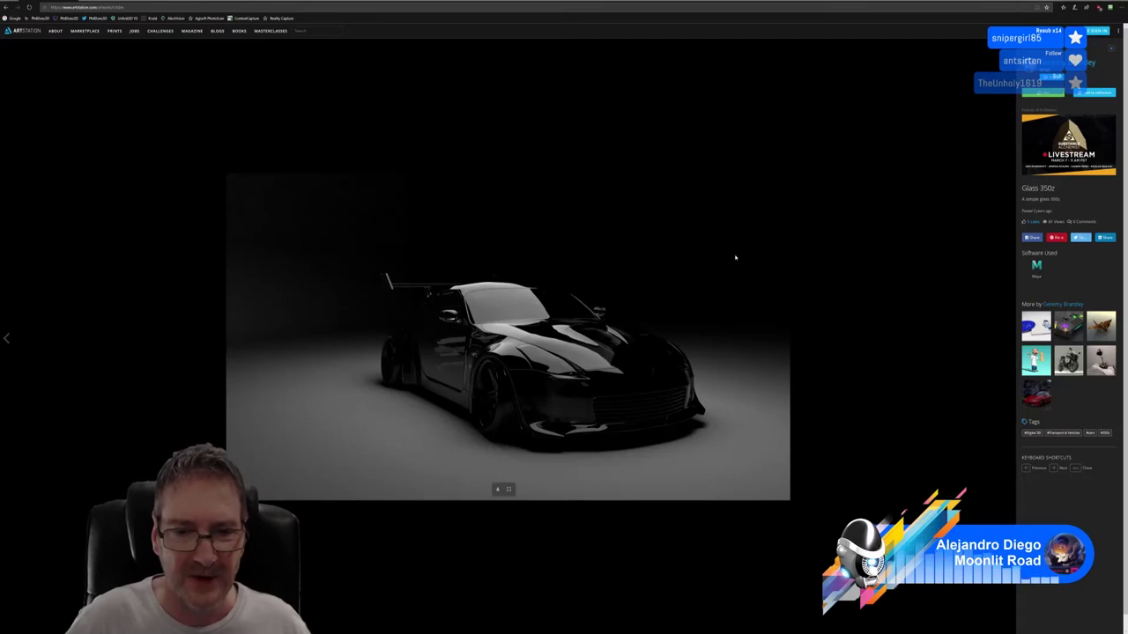
{"action": "scroll", "coordinate": [734, 259], "scroll_direction": "down", "scroll_amount": 1}
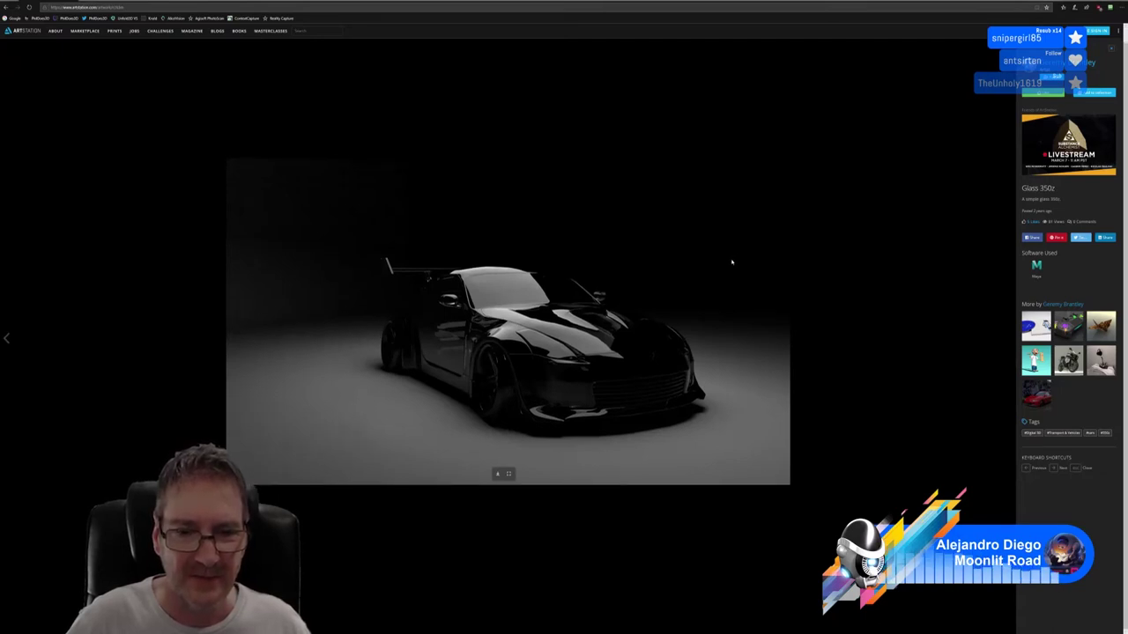
{"action": "scroll", "coordinate": [732, 262], "scroll_direction": "up", "scroll_amount": 1}
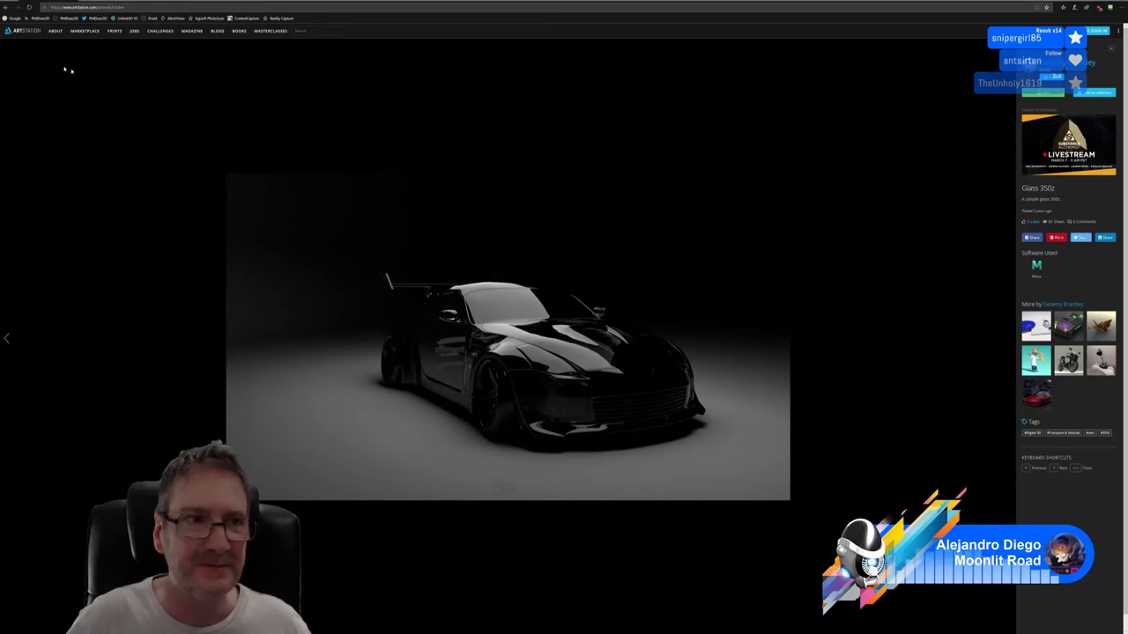
{"action": "left_click", "coordinate": [5, 7]}
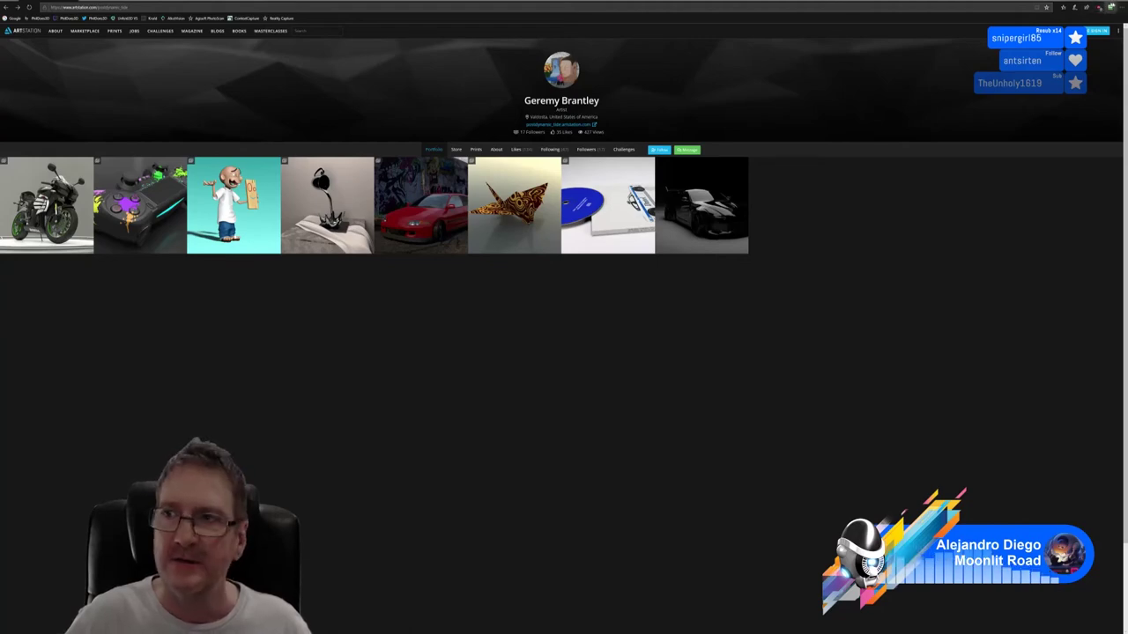
Switch to the pavilion scene in 3ds Max, select the short pillar group behind the left gate column, and isolate it.
{"action": "left_click", "coordinate": [1119, 2]}
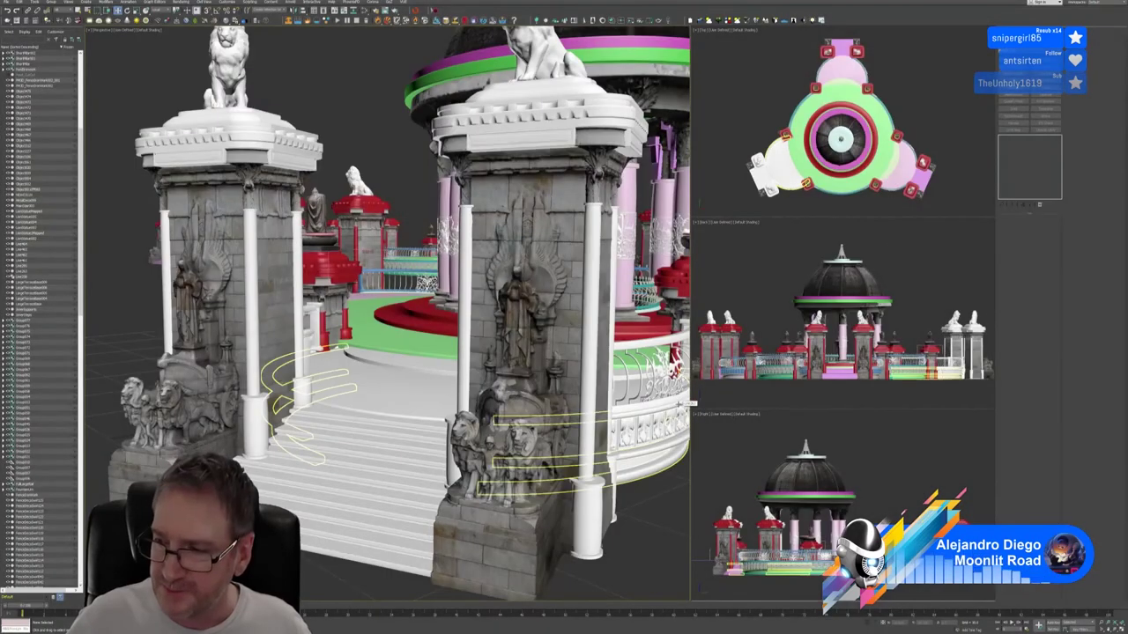
{"action": "left_click", "coordinate": [387, 379]}
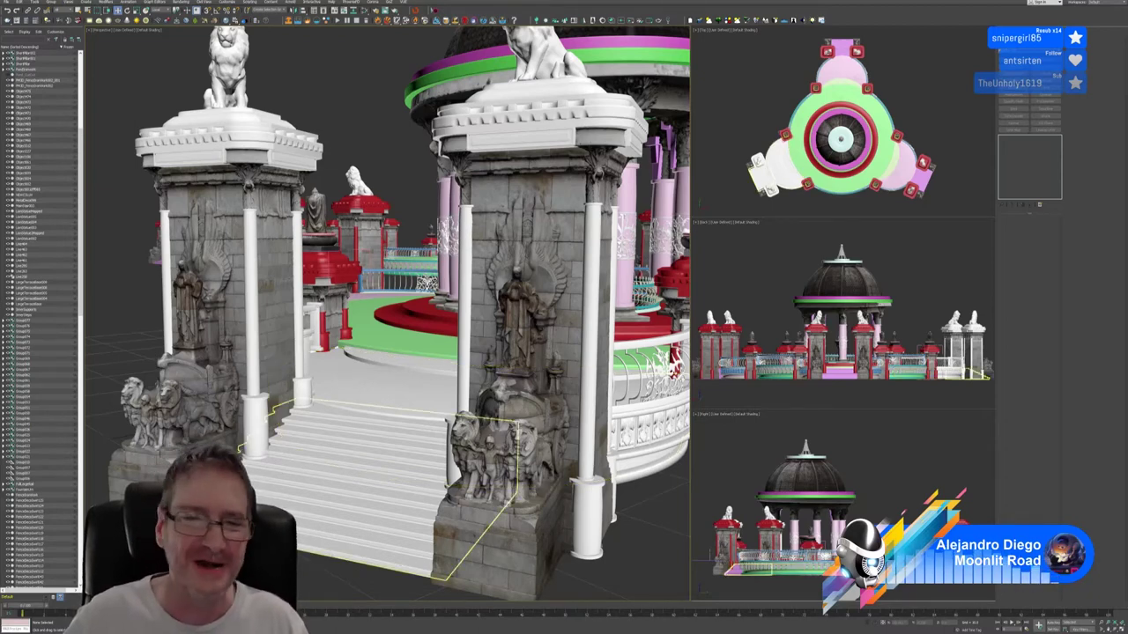
{"action": "left_click", "coordinate": [345, 433]}
{"action": "left_click", "coordinate": [303, 318]}
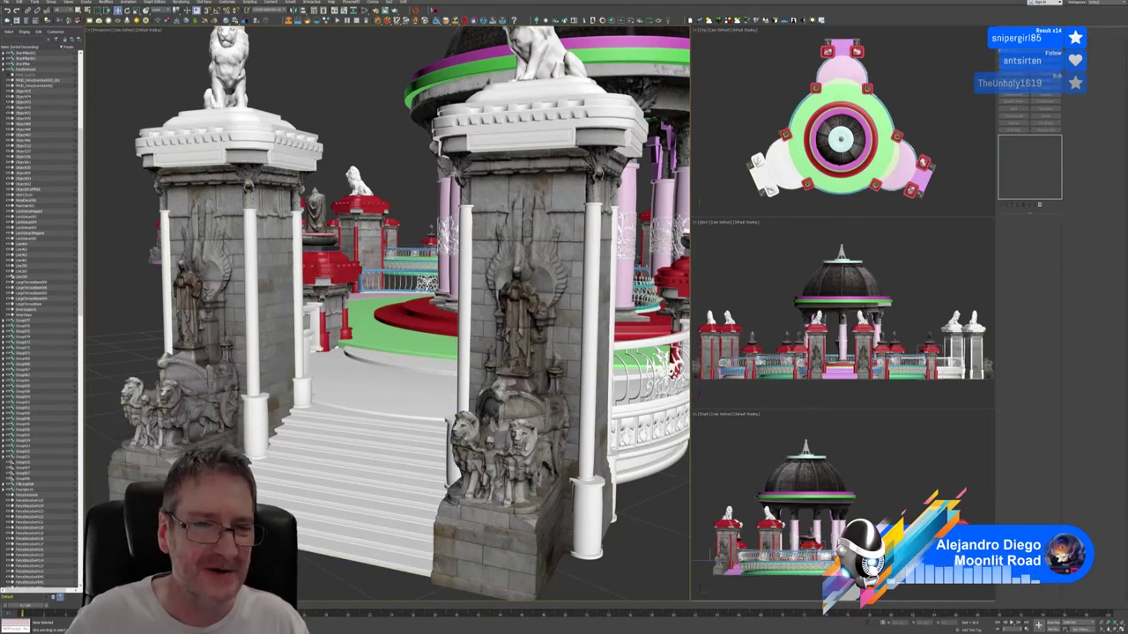
{"action": "left_click", "coordinate": [331, 271]}
{"action": "left_click", "coordinate": [50, 3]}
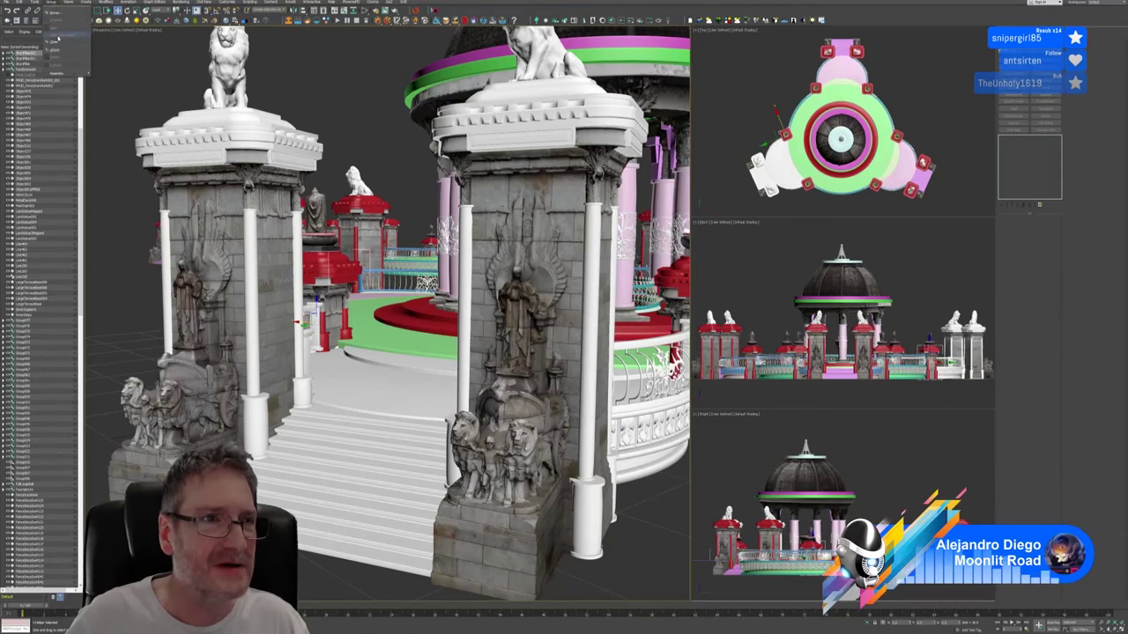
{"action": "left_click", "coordinate": [58, 38]}
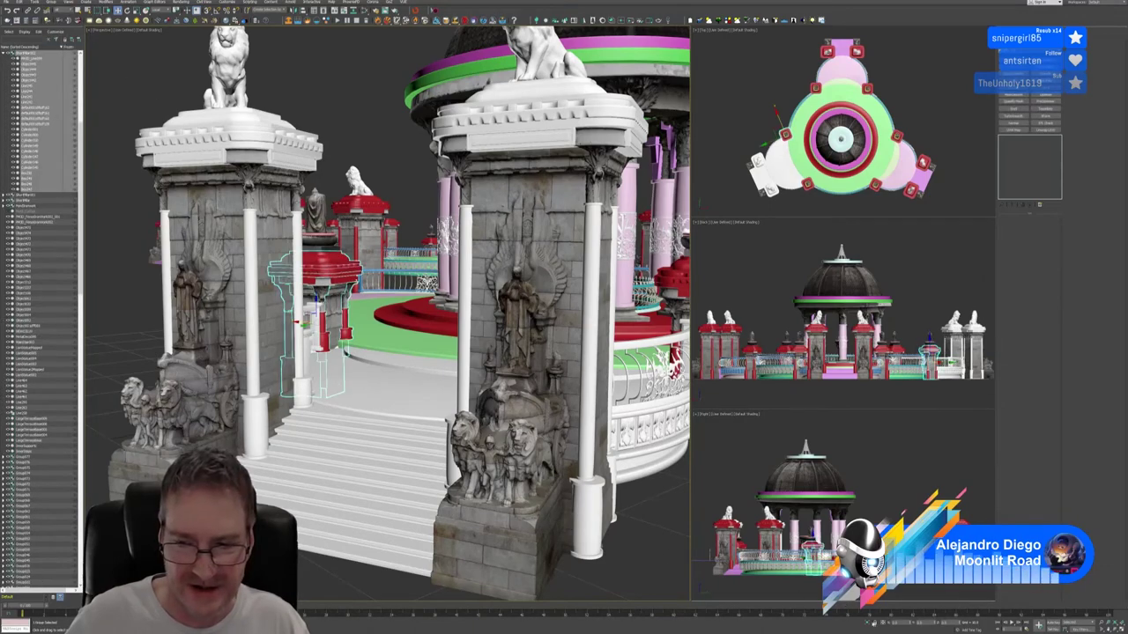
{"action": "left_click", "coordinate": [868, 623]}
{"action": "scroll", "coordinate": [479, 375], "scroll_direction": "up", "scroll_amount": 4}
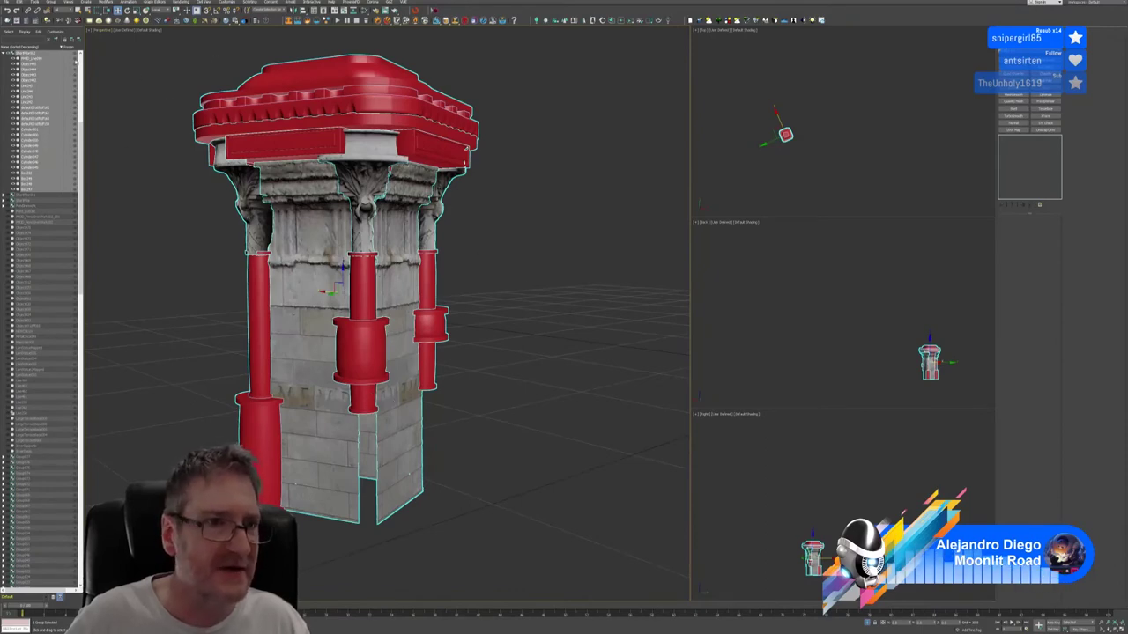
Open the isolated pillar group and select the lower vertices of the front corner column.
{"action": "left_click", "coordinate": [50, 2]}
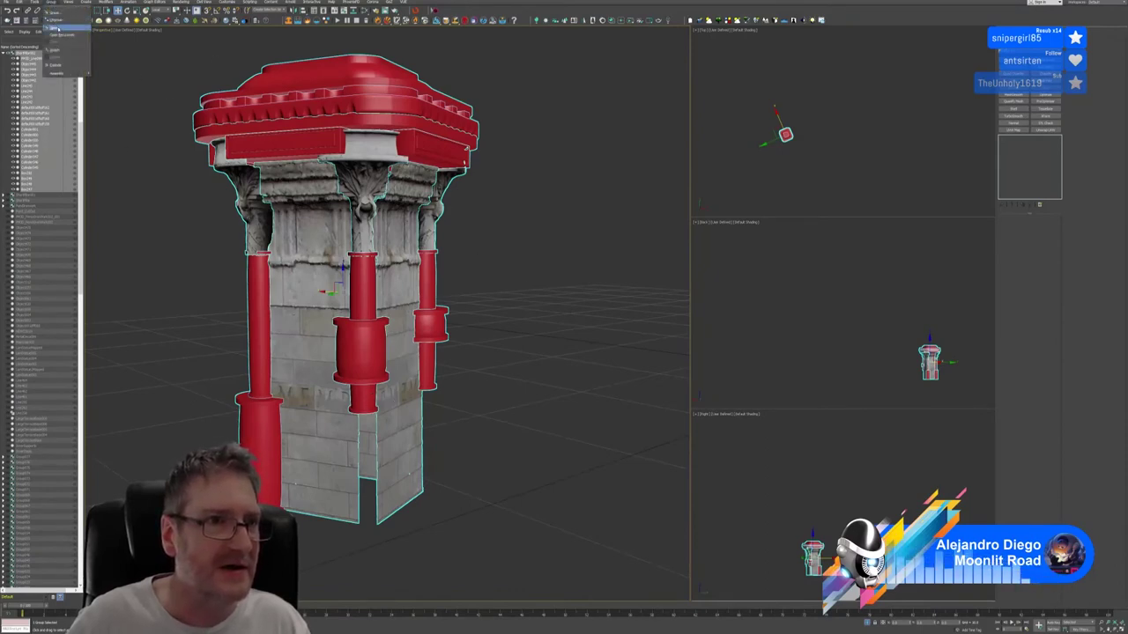
{"action": "left_click", "coordinate": [53, 29]}
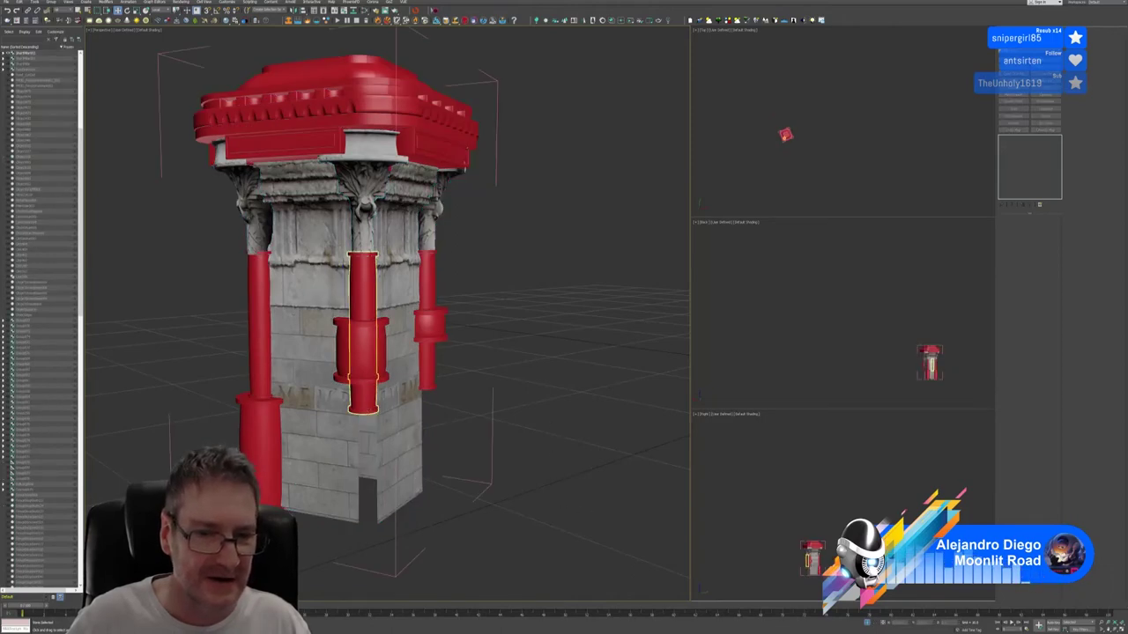
{"action": "left_click", "coordinate": [371, 408]}
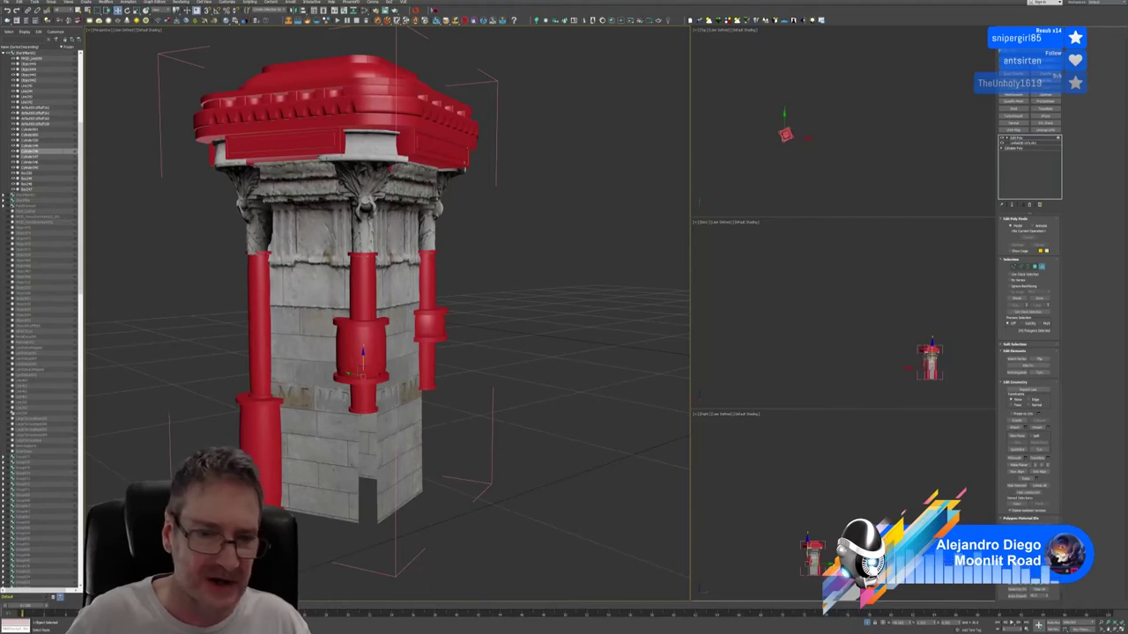
{"action": "left_click", "coordinate": [468, 415]}
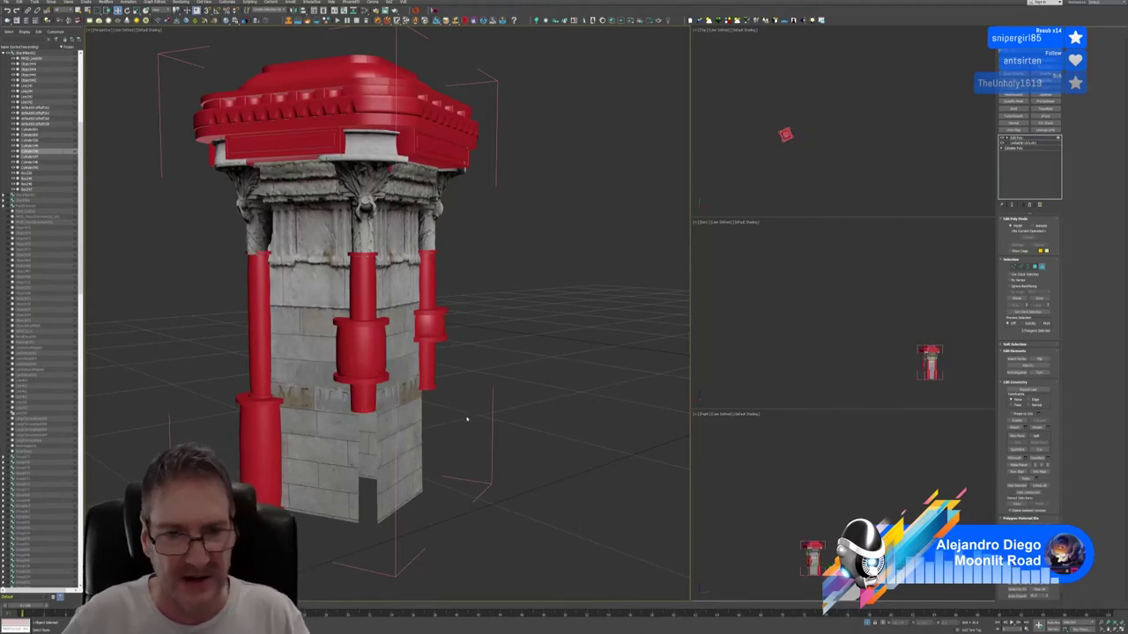
{"action": "left_click", "coordinate": [1014, 267]}
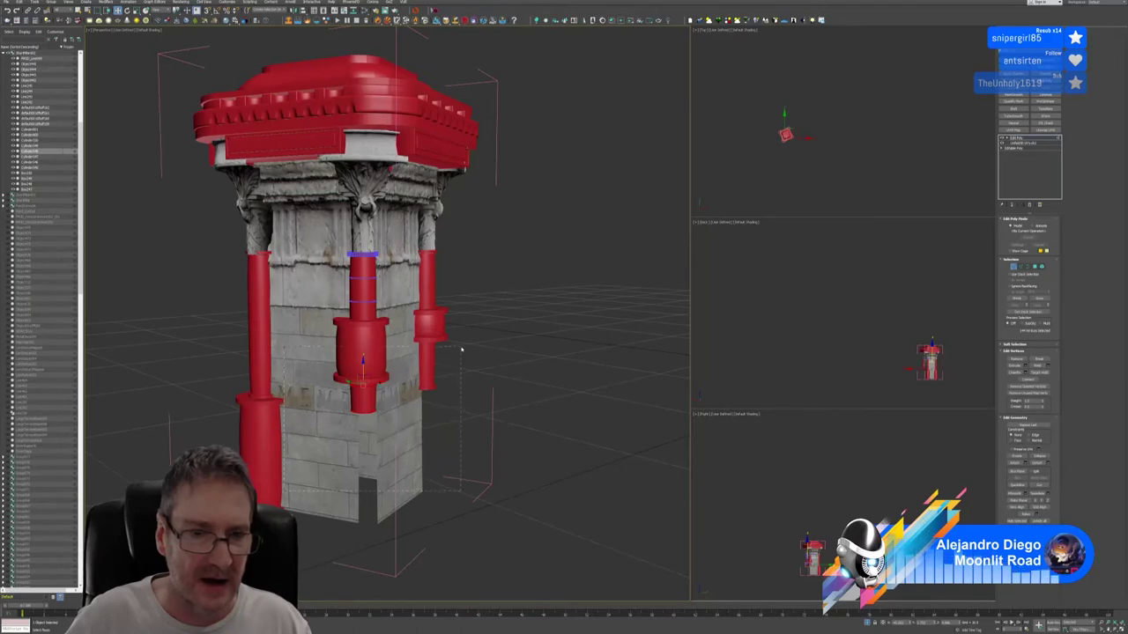
{"action": "left_click_drag", "start_coordinate": [460, 350], "coordinate": [459, 345]}
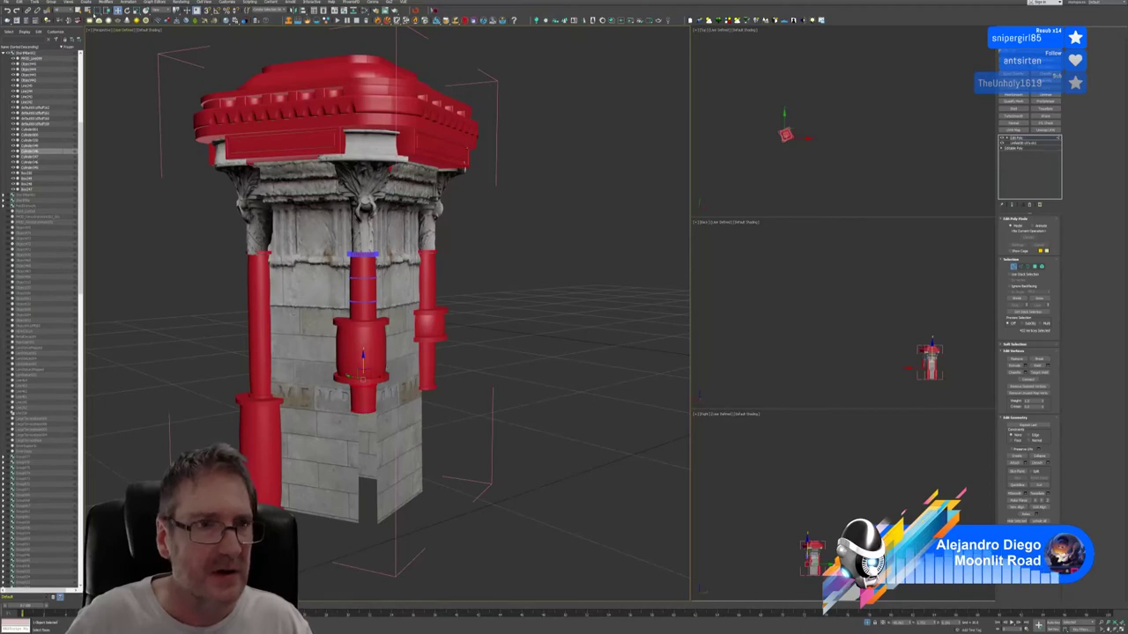
Scale the front corner column's selected lower vertices vertically to flatten them, move them slightly upward, and leave vertex editing.
{"action": "left_click", "coordinate": [136, 10]}
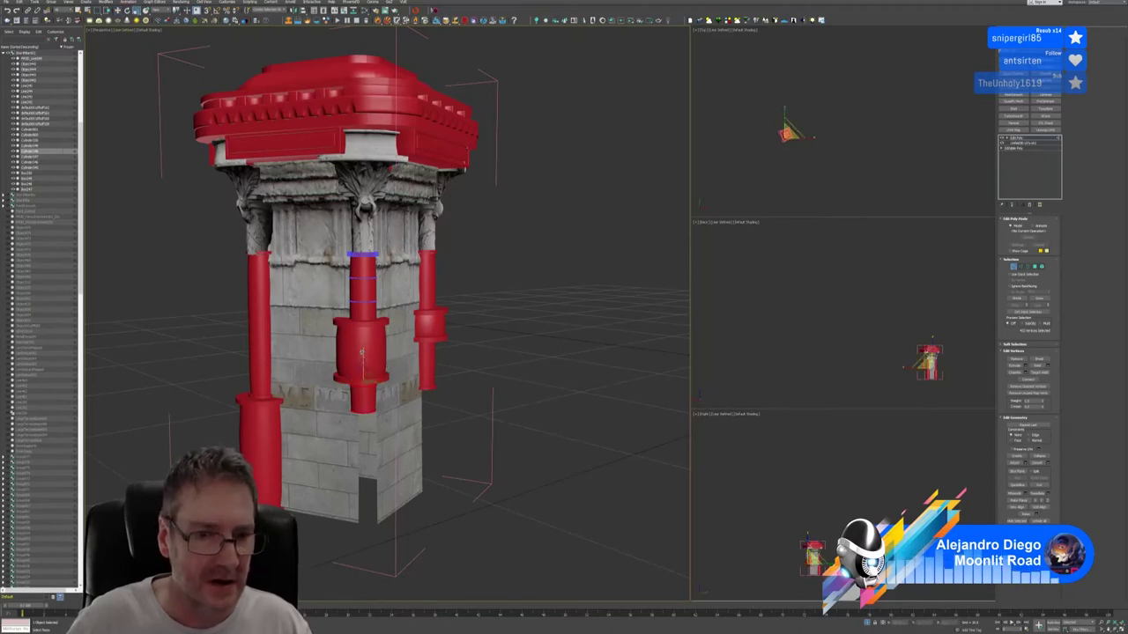
{"action": "left_click_drag", "start_coordinate": [363, 357], "coordinate": [363, 449]}
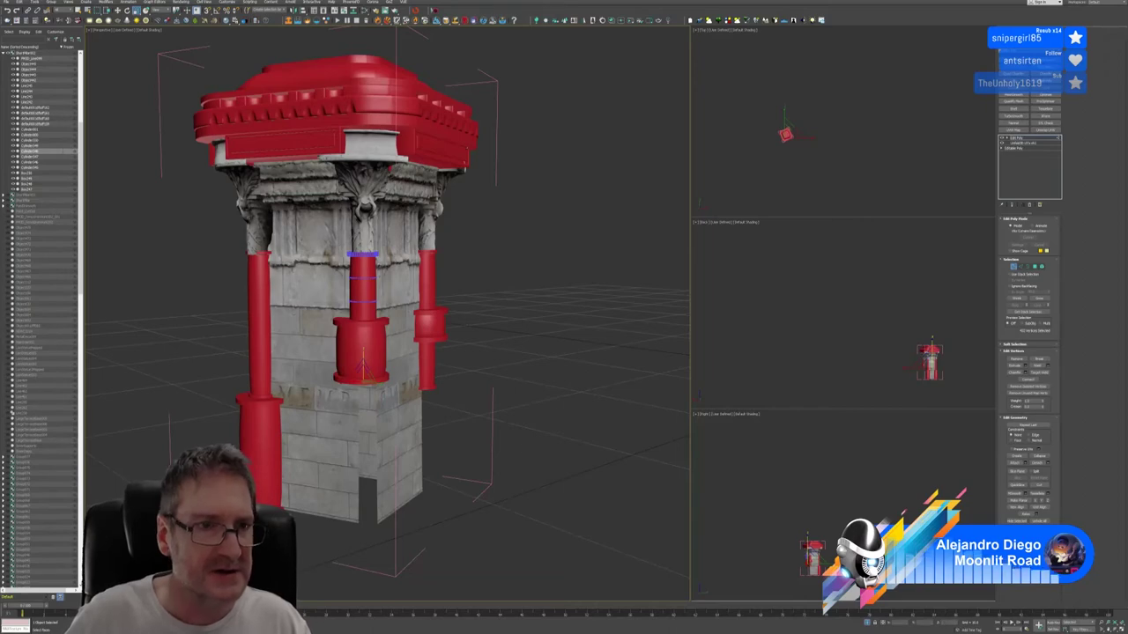
{"action": "left_click", "coordinate": [118, 11]}
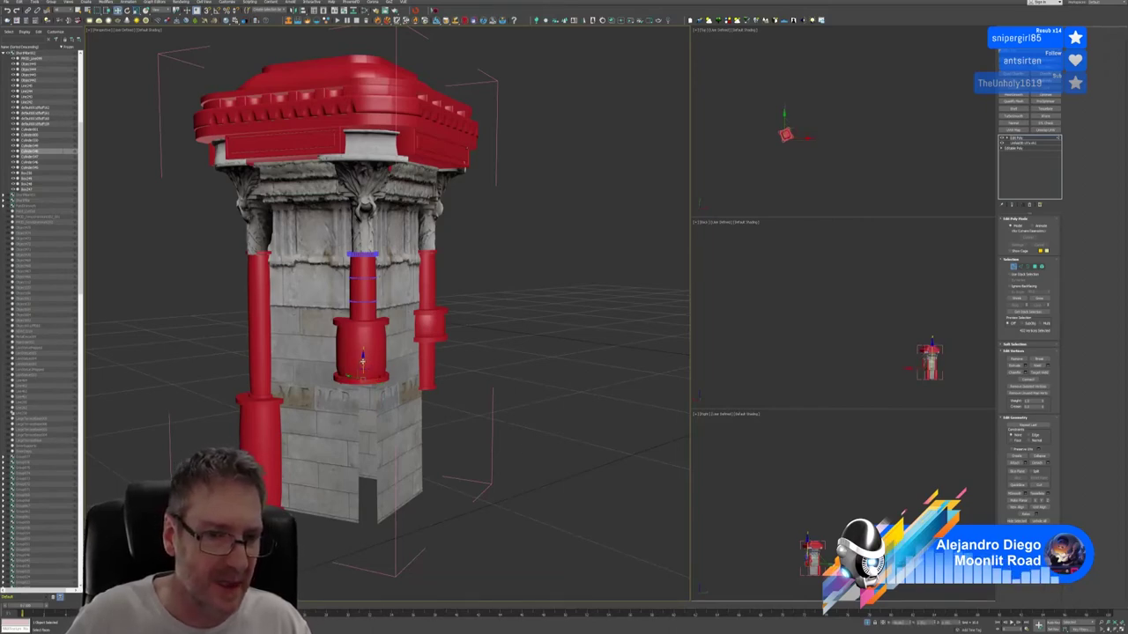
{"action": "left_click_drag", "start_coordinate": [363, 362], "coordinate": [362, 347]}
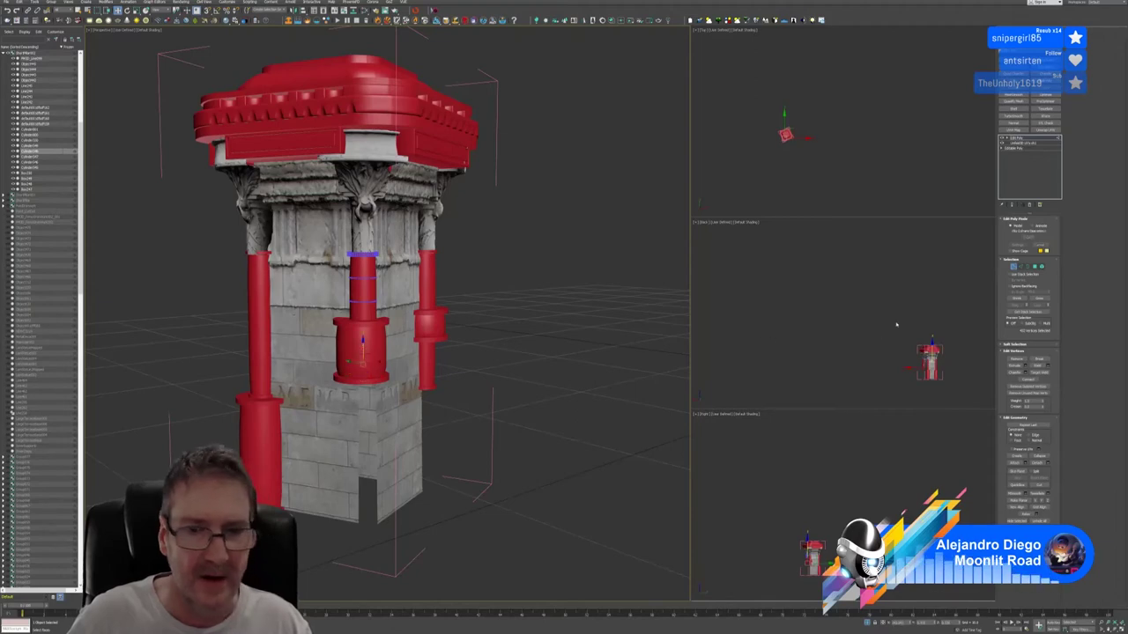
{"action": "left_click", "coordinate": [1013, 267]}
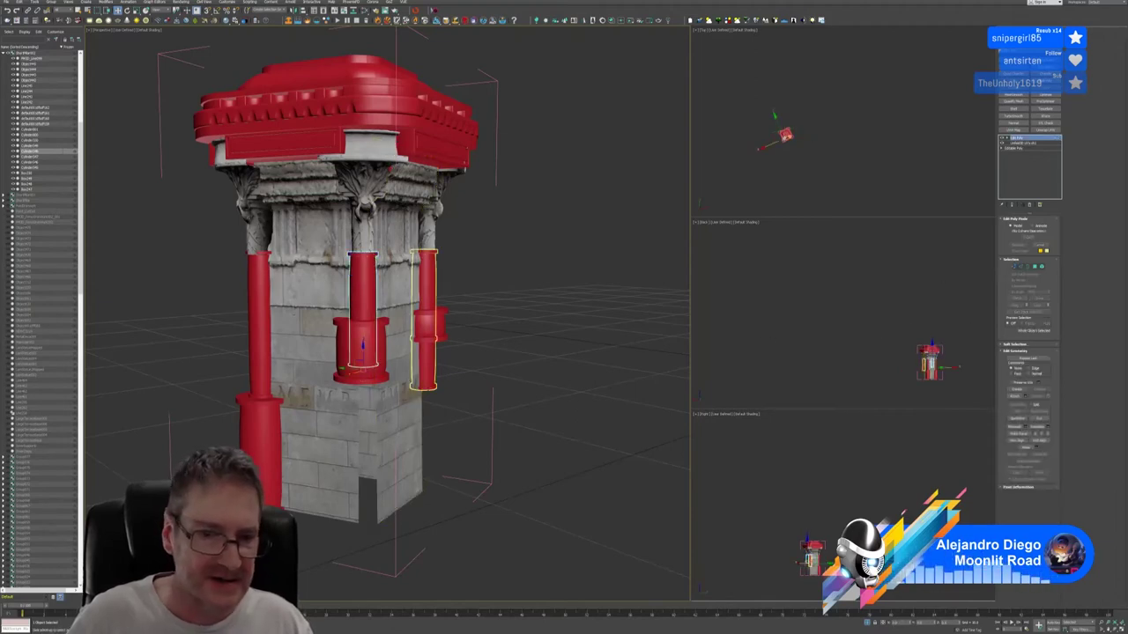
Flatten the other short corner column's lower vertices vertically and raise them level with the bottom of its thick base, leaving vertex editing.
{"action": "left_click", "coordinate": [425, 343]}
{"action": "key", "text": "5"}
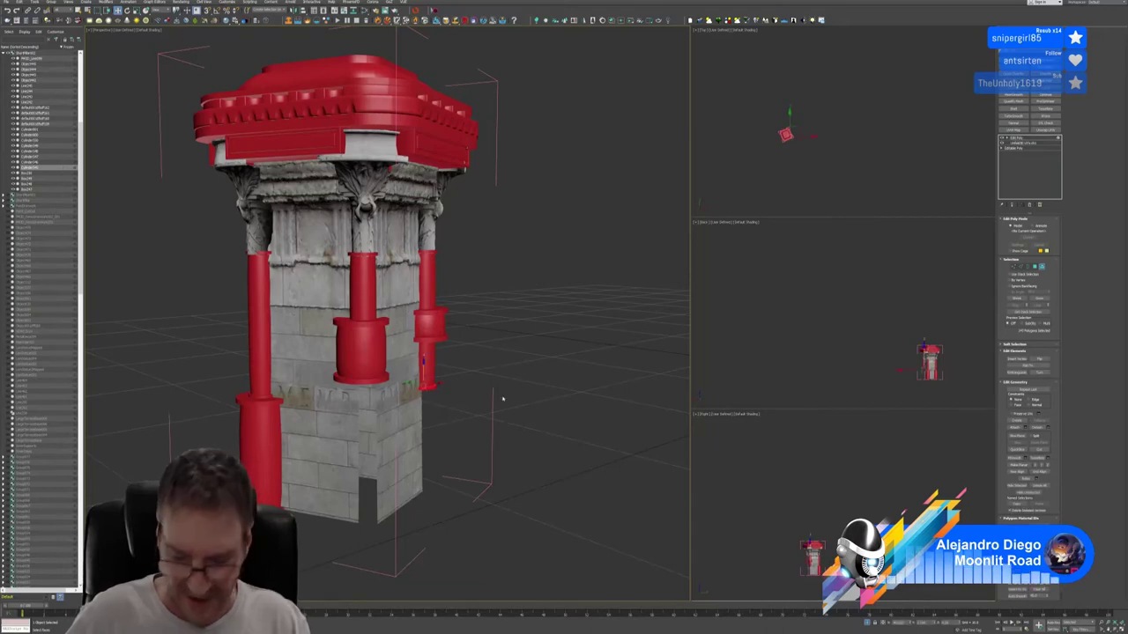
{"action": "key", "text": "1"}
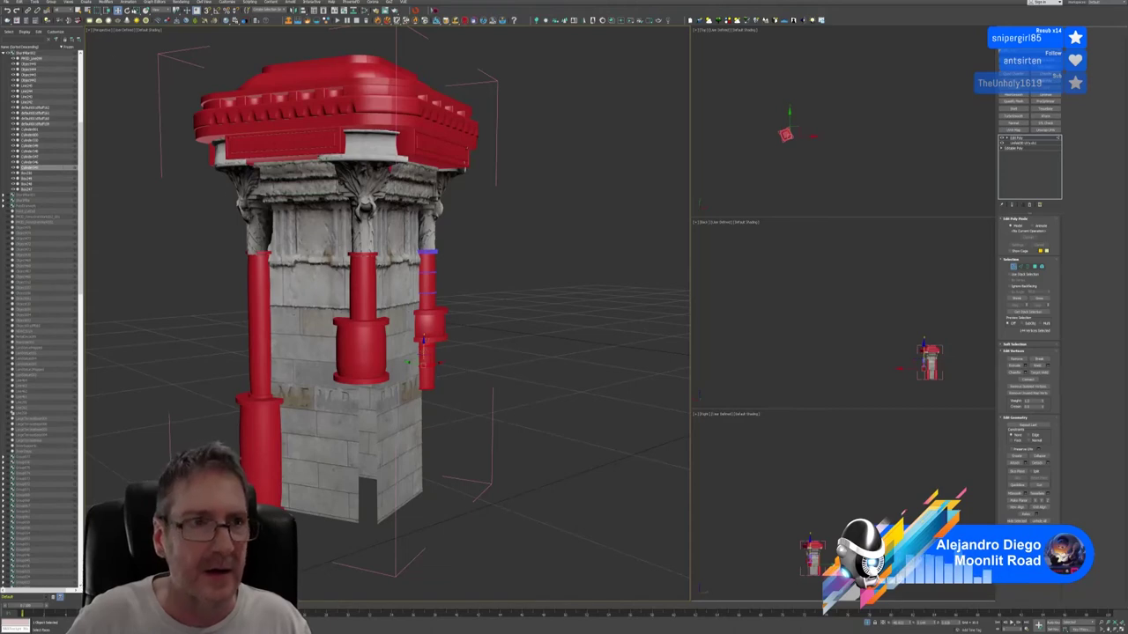
{"action": "key", "text": "r"}
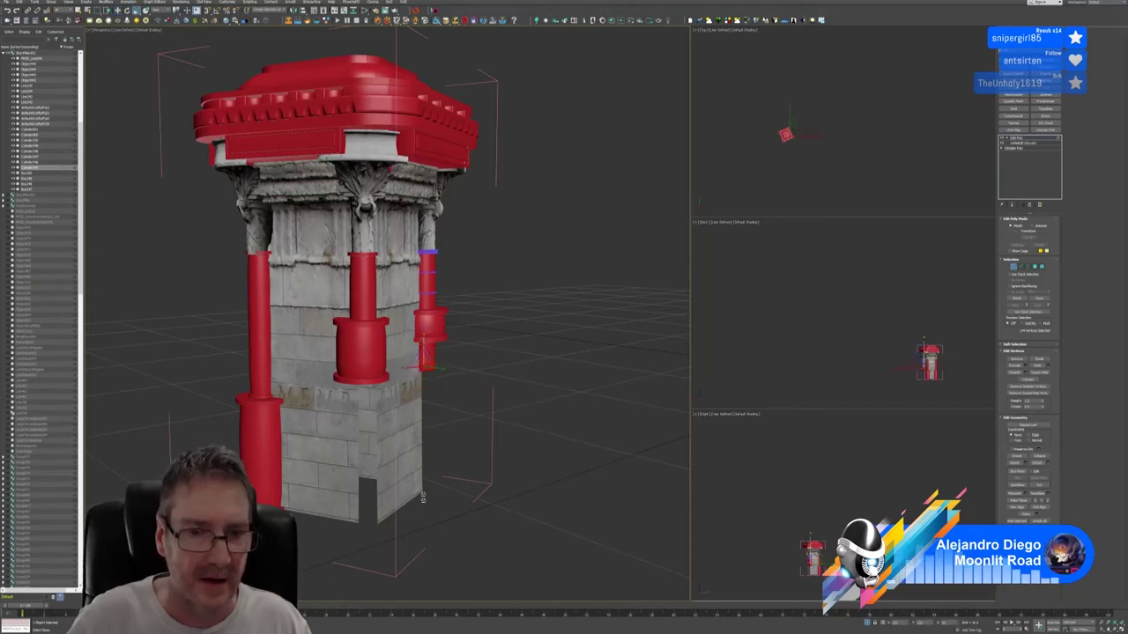
{"action": "key", "text": "w"}
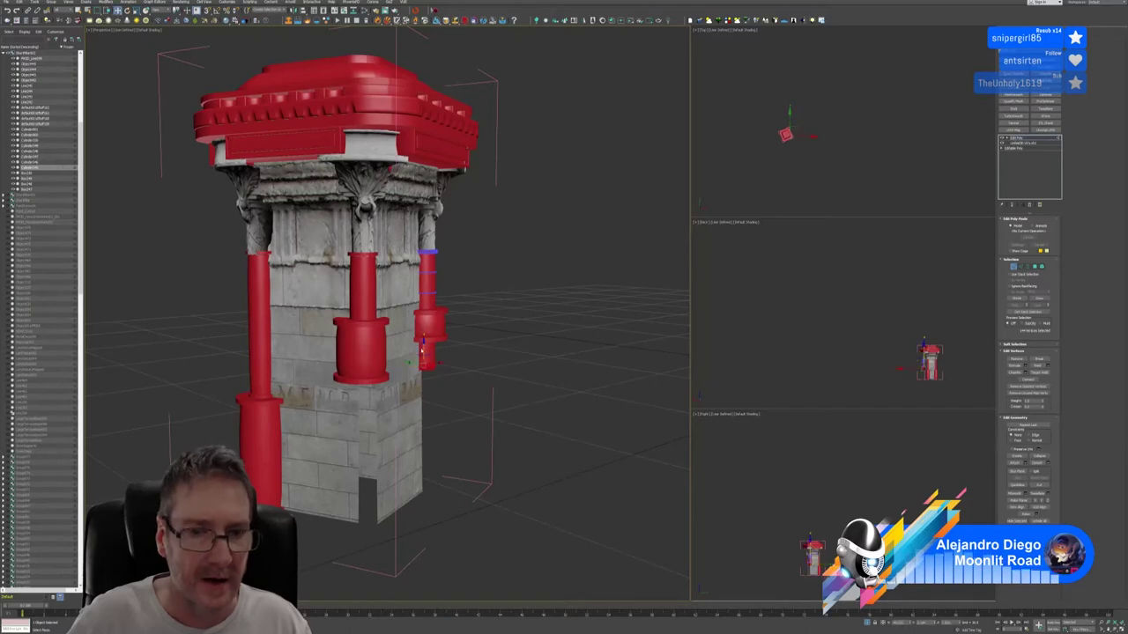
{"action": "left_click_drag", "start_coordinate": [424, 348], "coordinate": [436, 316]}
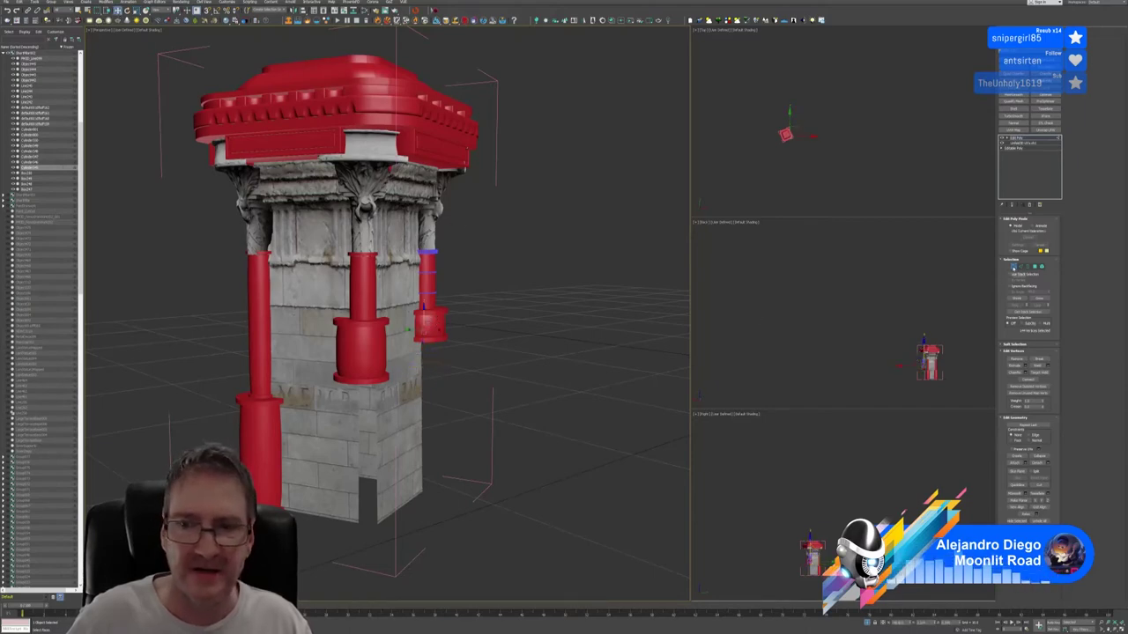
{"action": "left_click", "coordinate": [1013, 267]}
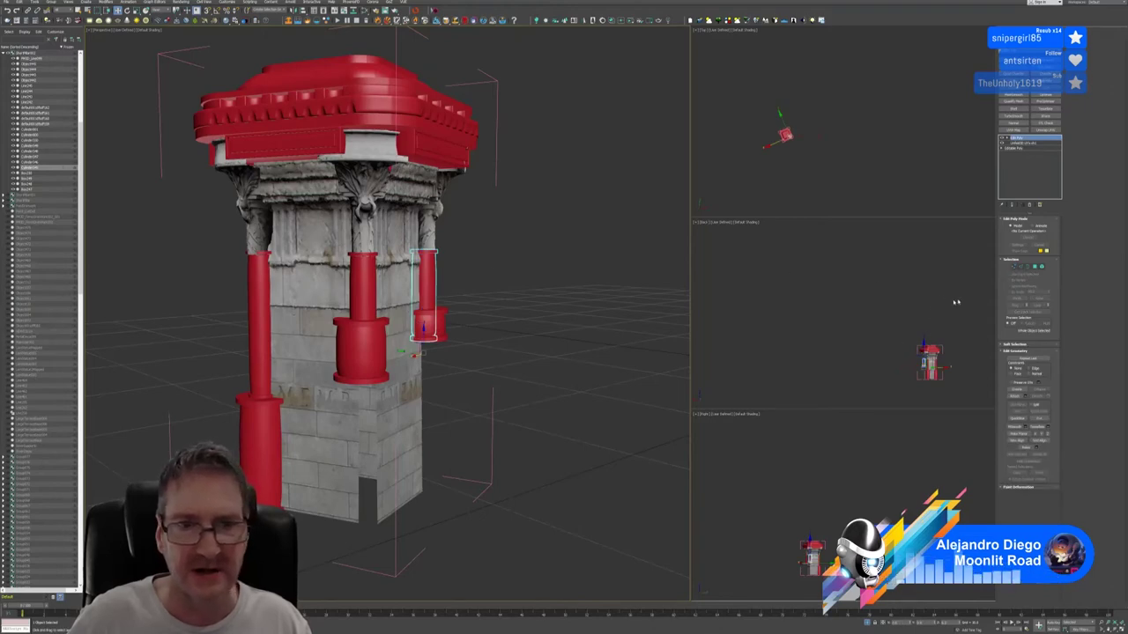
Collapse the shortened corner column's entire modifier stack into an editable poly.
{"action": "scroll", "coordinate": [509, 323], "scroll_direction": "down", "scroll_amount": 4}
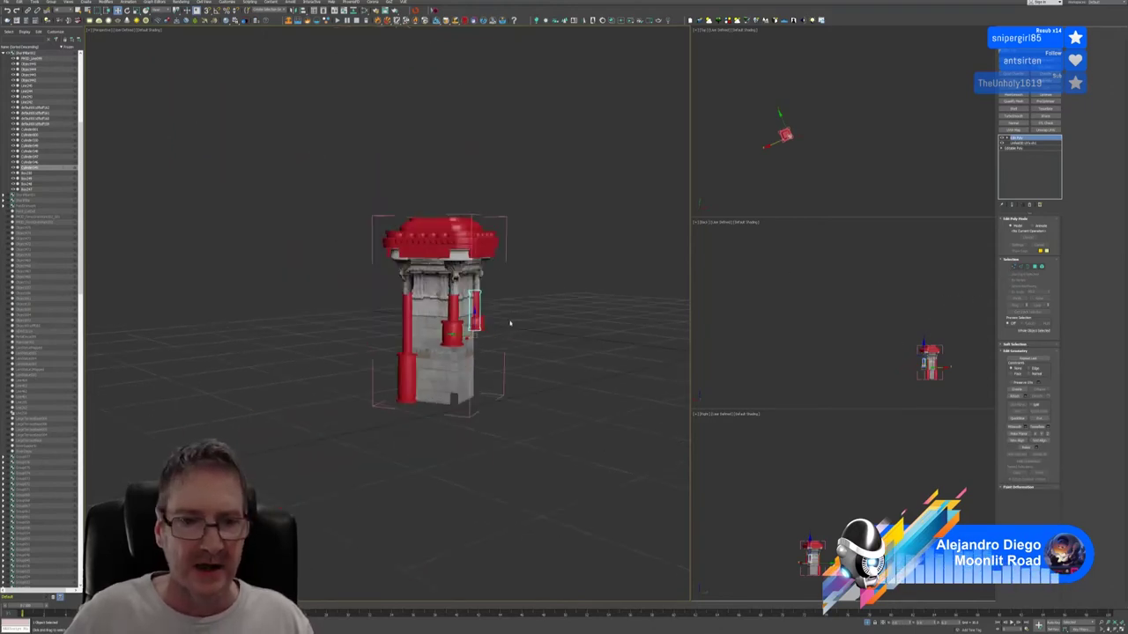
{"action": "middle_click_drag", "start_coordinate": [509, 323], "coordinate": [536, 318], "text": "alt"}
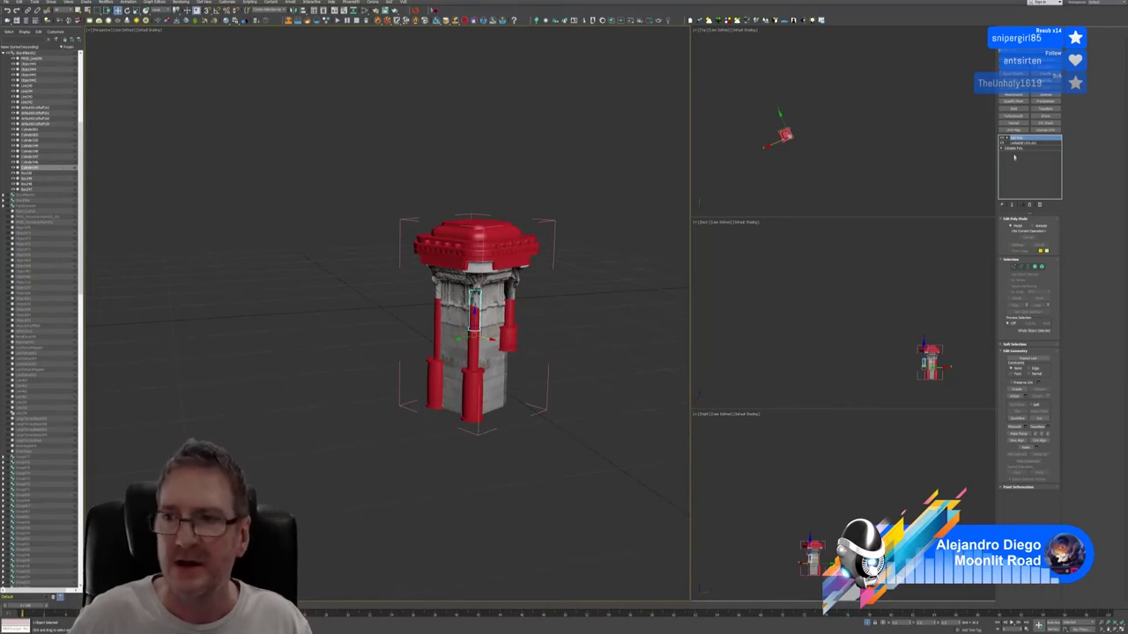
{"action": "right_click", "coordinate": [1032, 138]}
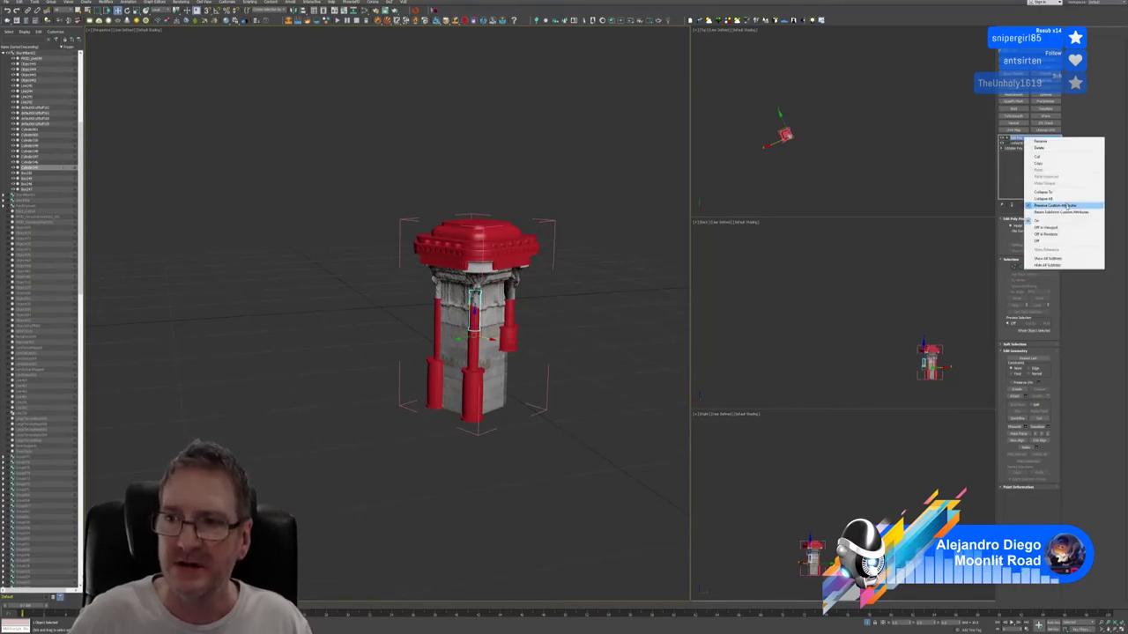
{"action": "left_click", "coordinate": [1047, 198]}
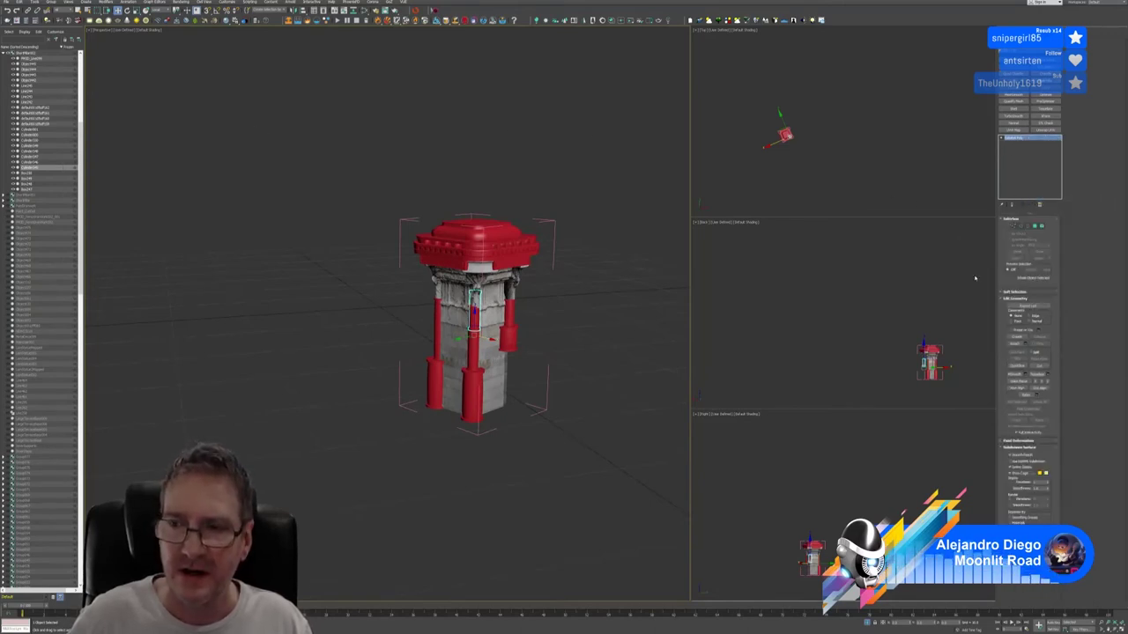
Attach the pillar's other red corner columns and their thick bases to the collapsed column.
{"action": "left_click", "coordinate": [1017, 343]}
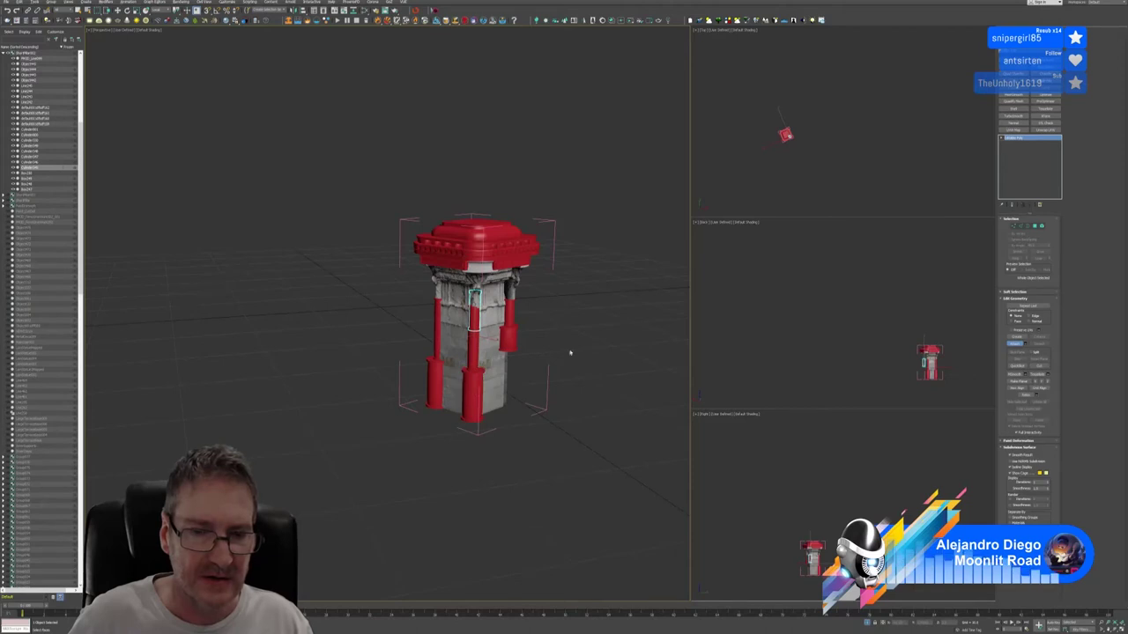
{"action": "middle_click_drag", "start_coordinate": [569, 352], "coordinate": [529, 349], "text": "alt"}
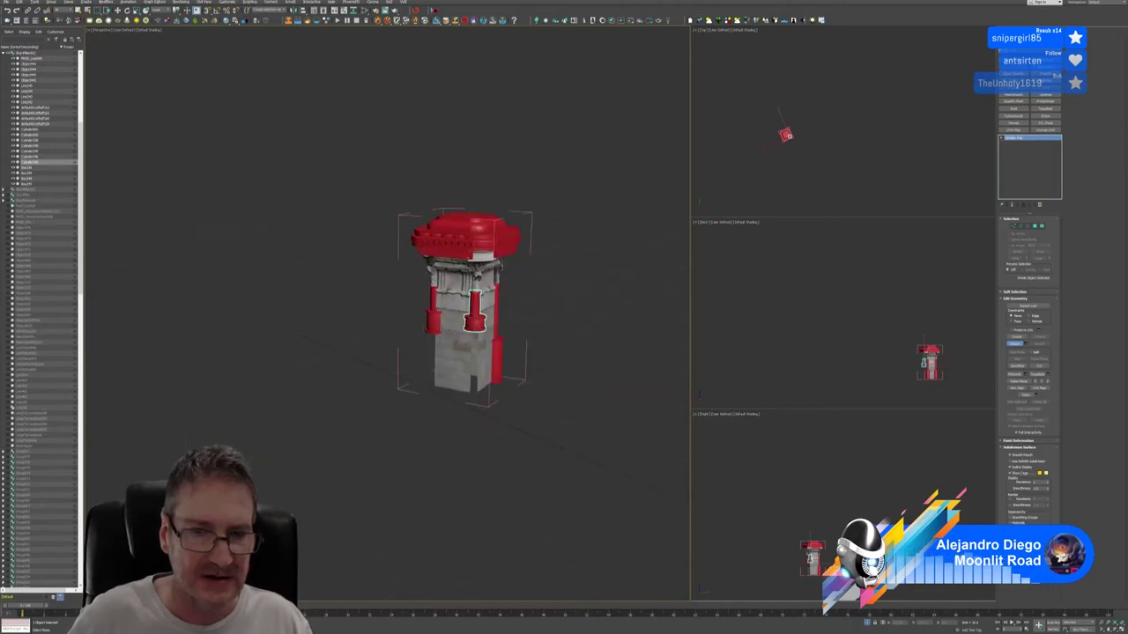
{"action": "left_click", "coordinate": [434, 312]}
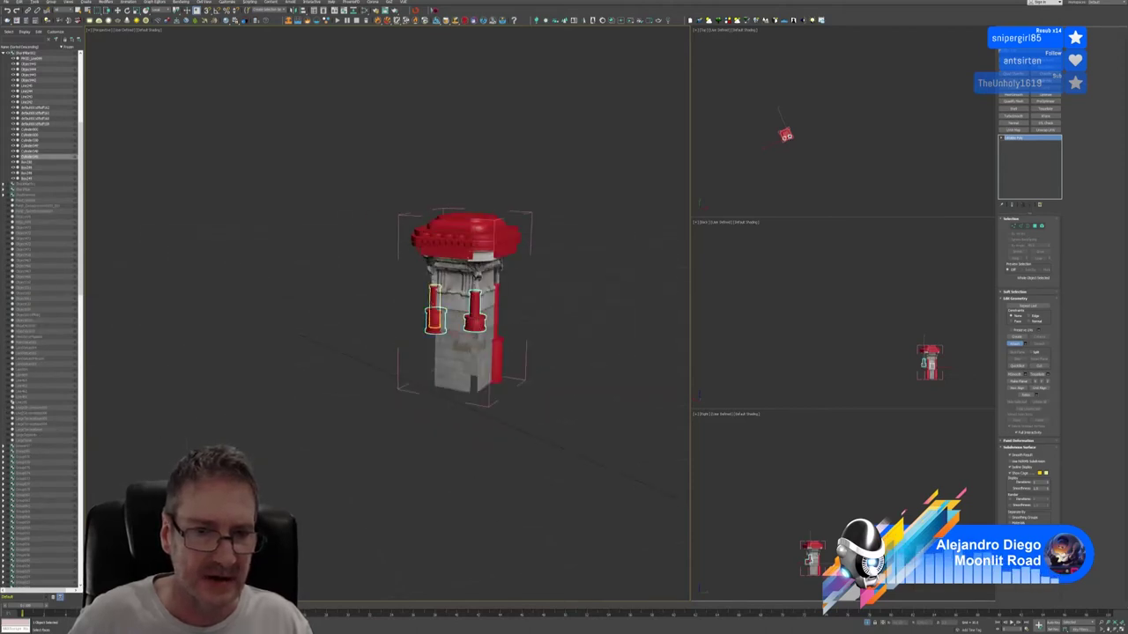
{"action": "middle_click_drag", "start_coordinate": [423, 412], "coordinate": [500, 396], "text": "alt"}
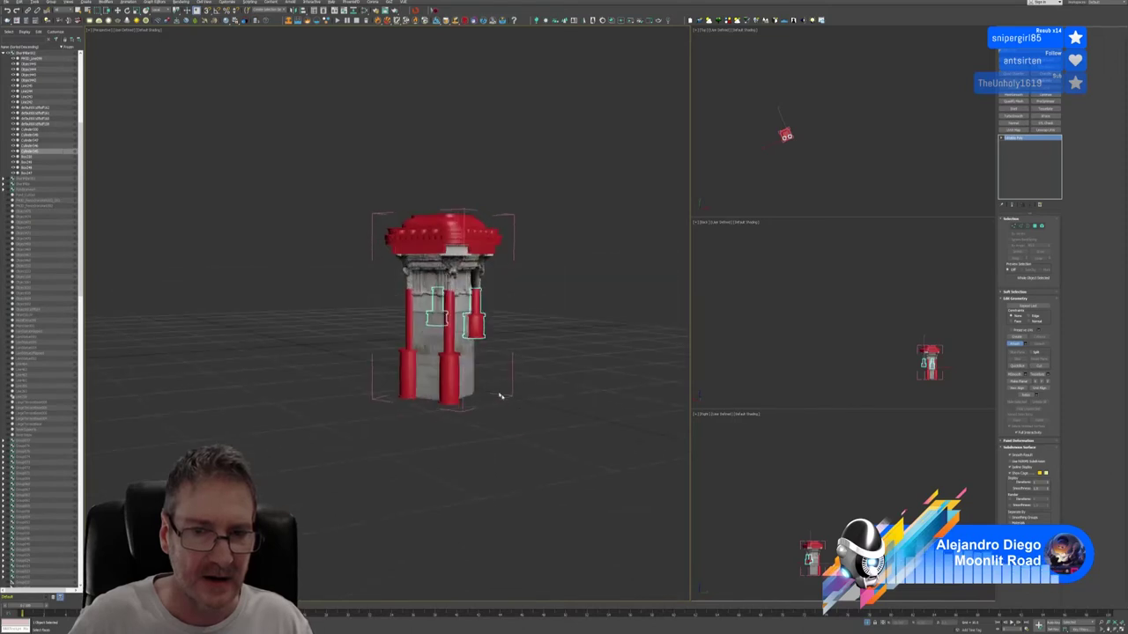
{"action": "left_click", "coordinate": [452, 381]}
{"action": "left_click", "coordinate": [407, 372]}
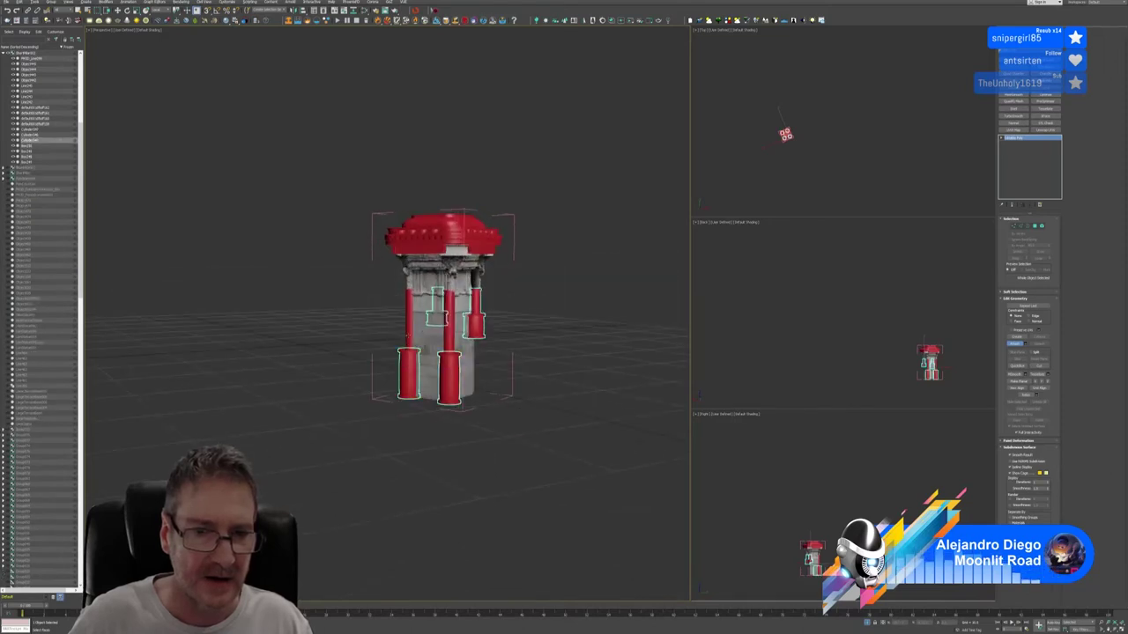
{"action": "left_click", "coordinate": [407, 335]}
{"action": "left_click", "coordinate": [447, 321]}
Attach the pillar cap's red cornice layers, roof and side panels to the same column mesh.
{"action": "middle_click_drag", "start_coordinate": [484, 275], "coordinate": [496, 324]}
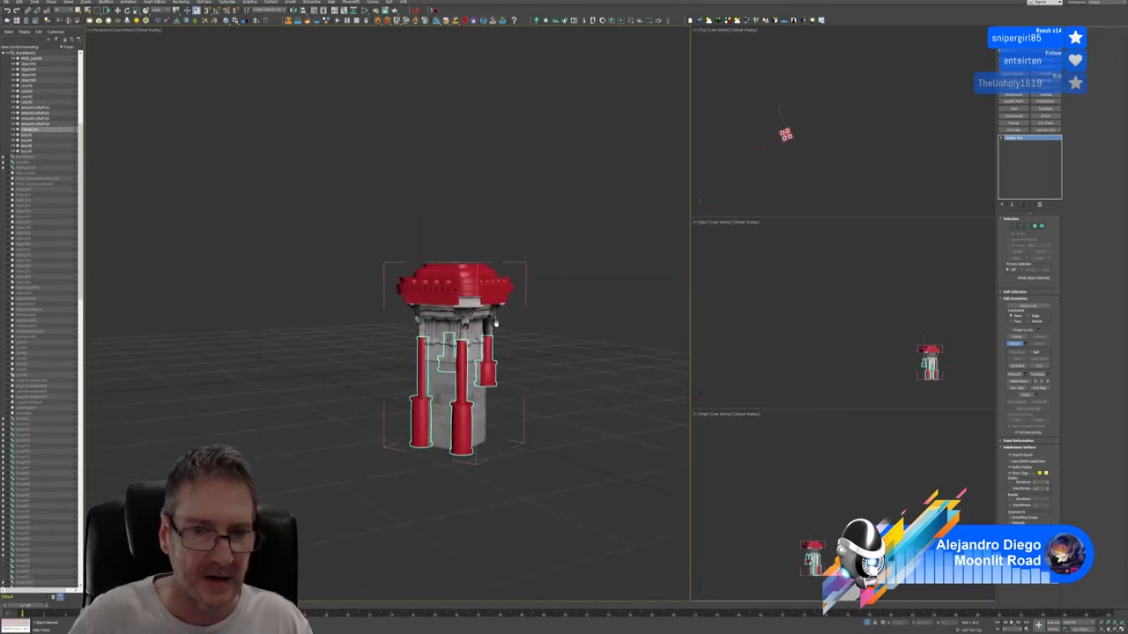
{"action": "scroll", "coordinate": [459, 289], "scroll_direction": "up", "scroll_amount": 4}
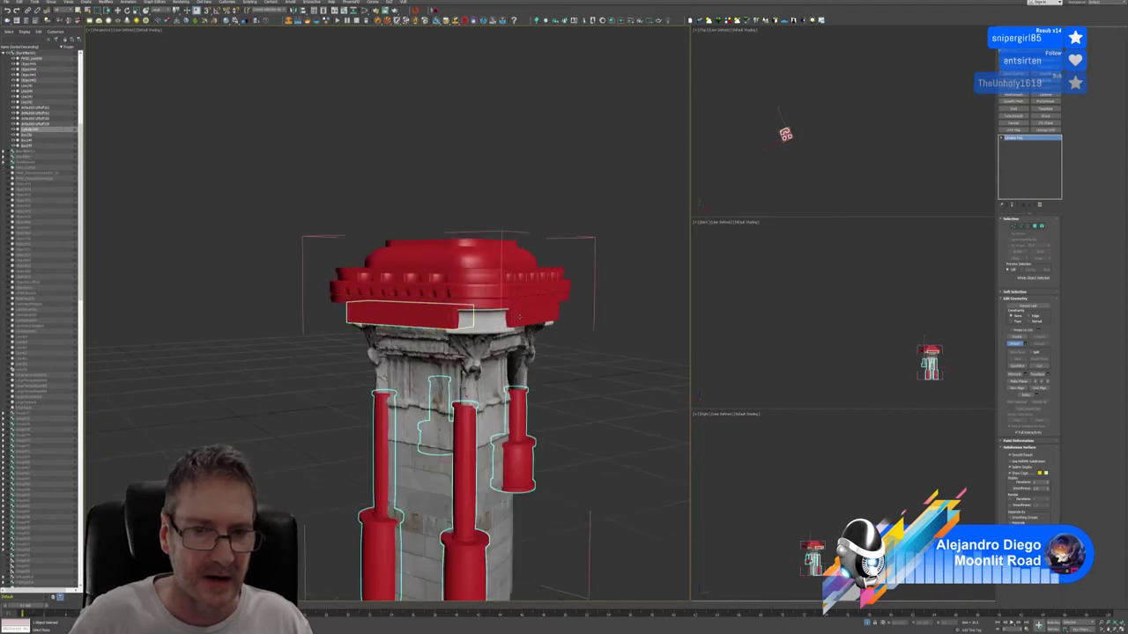
{"action": "left_click", "coordinate": [499, 288], "text": "ctrl"}
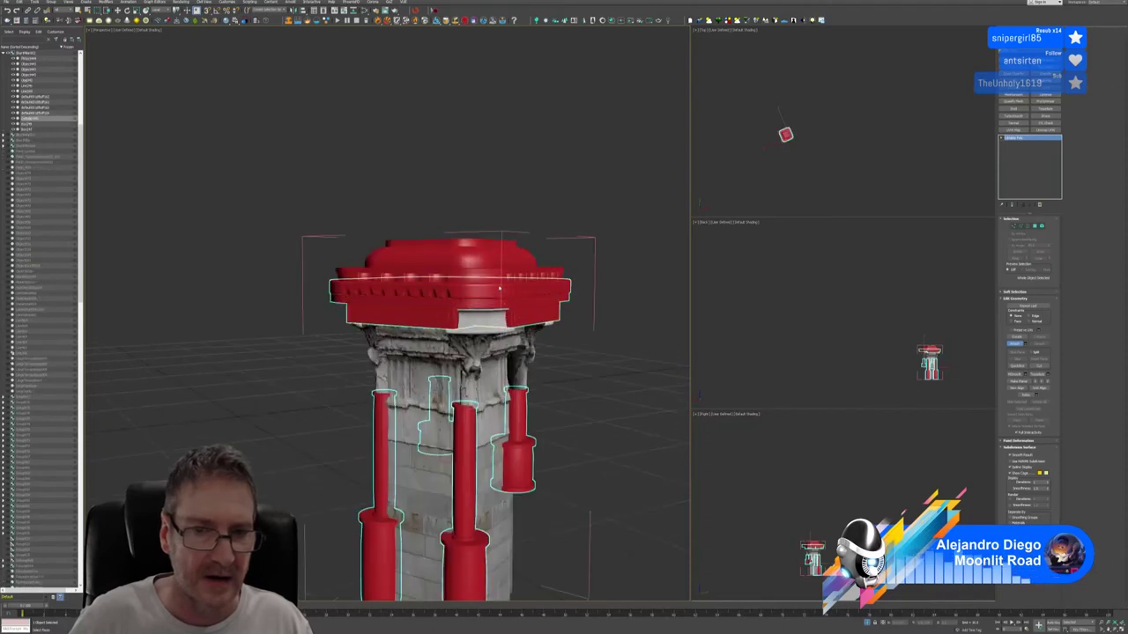
{"action": "left_click", "coordinate": [495, 277]}
{"action": "left_click", "coordinate": [490, 269]}
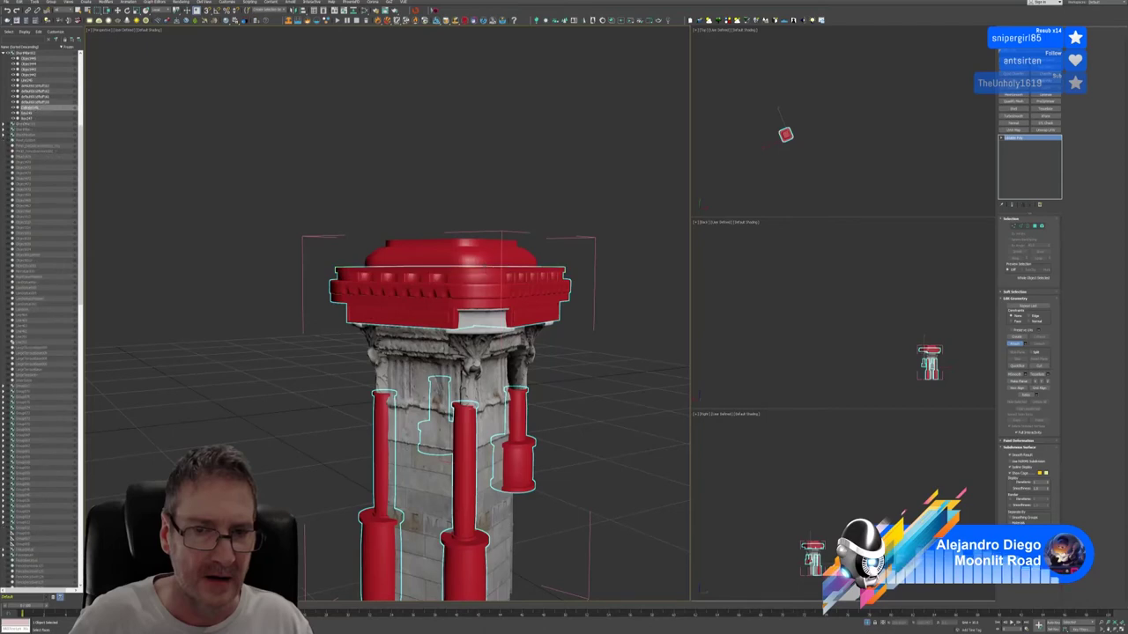
{"action": "left_click", "coordinate": [482, 255]}
{"action": "middle_click_drag", "start_coordinate": [482, 255], "coordinate": [379, 251], "text": "alt"}
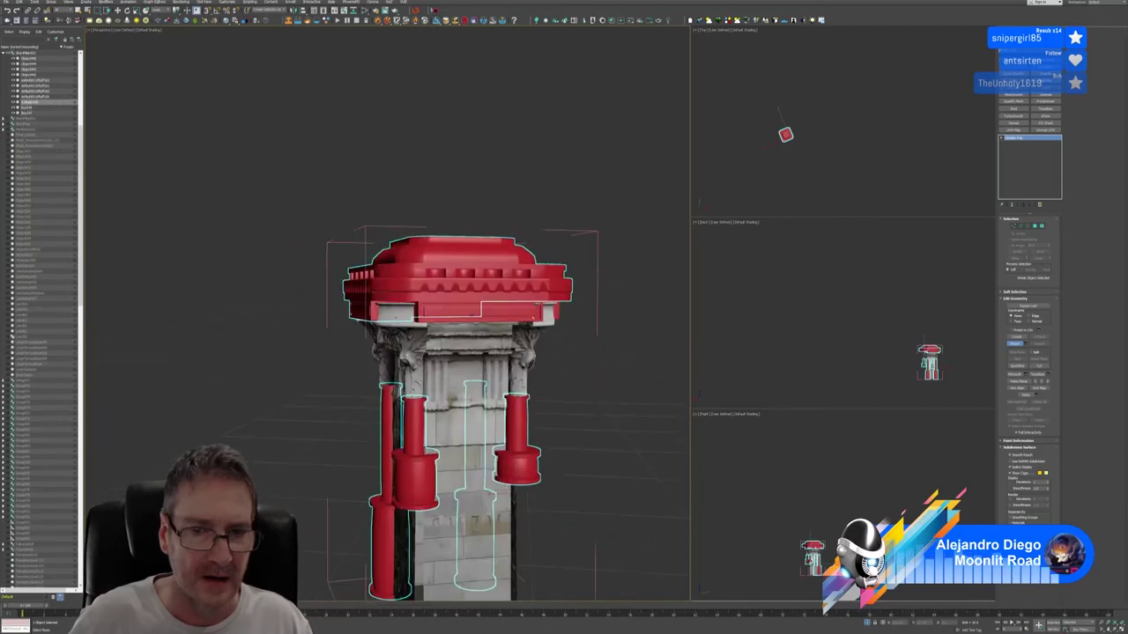
{"action": "left_click", "coordinate": [476, 313]}
{"action": "middle_click_drag", "start_coordinate": [476, 313], "coordinate": [372, 313], "text": "alt"}
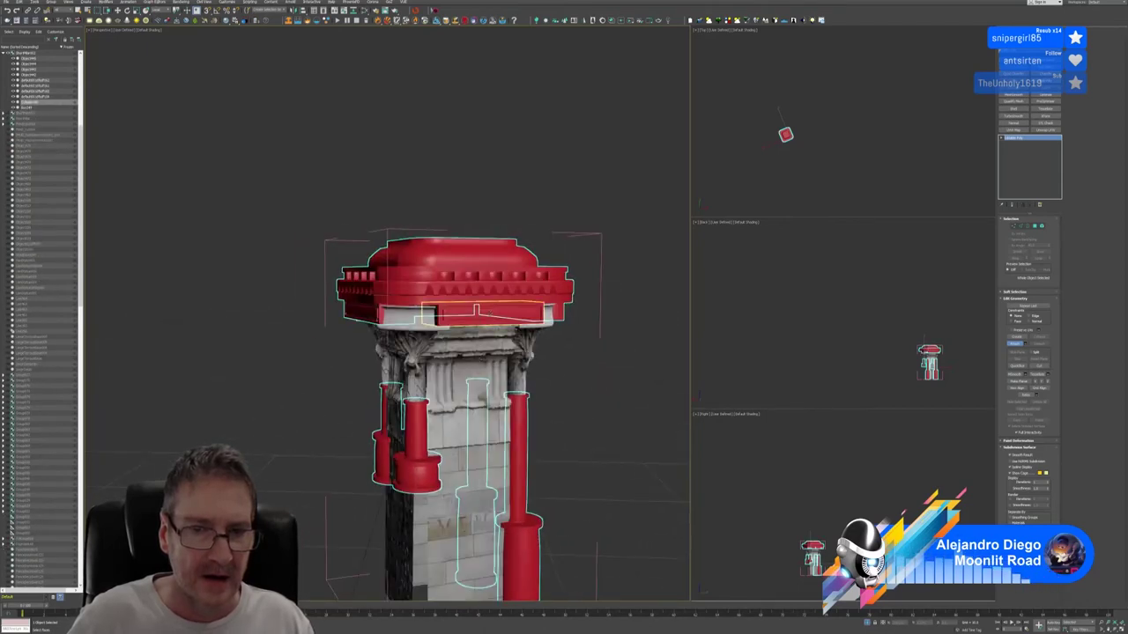
{"action": "left_click", "coordinate": [491, 312]}
Finish attaching parts and exit isolation to show the whole pavilion scene.
{"action": "middle_click_drag", "start_coordinate": [350, 364], "coordinate": [476, 398], "text": "alt"}
{"action": "scroll", "coordinate": [491, 339], "scroll_direction": "down", "scroll_amount": 4}
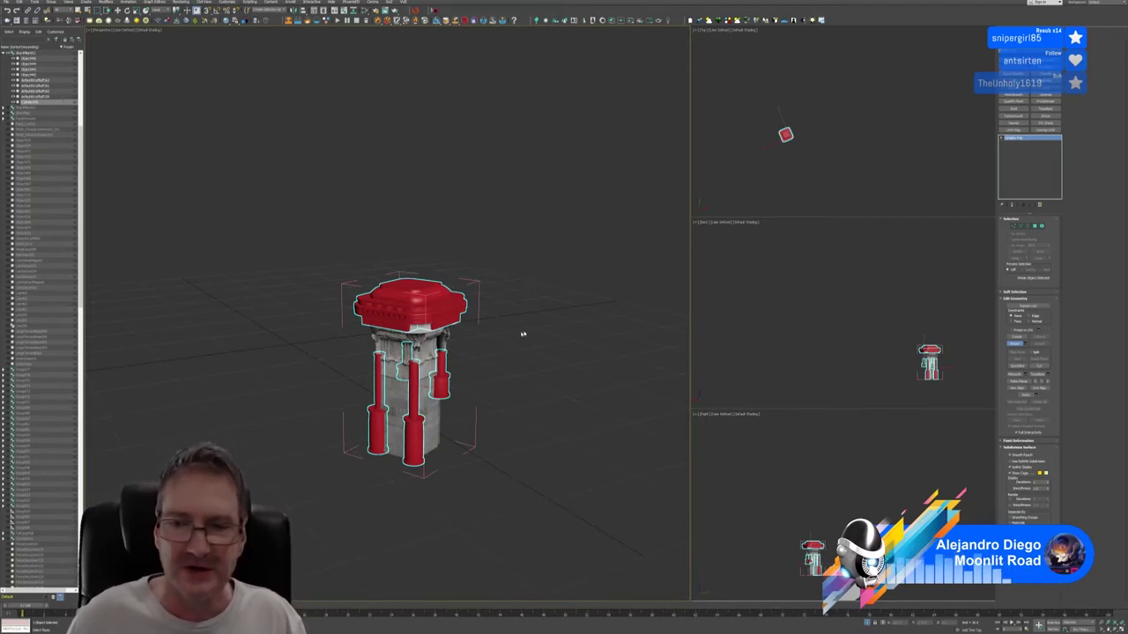
{"action": "key", "text": "w"}
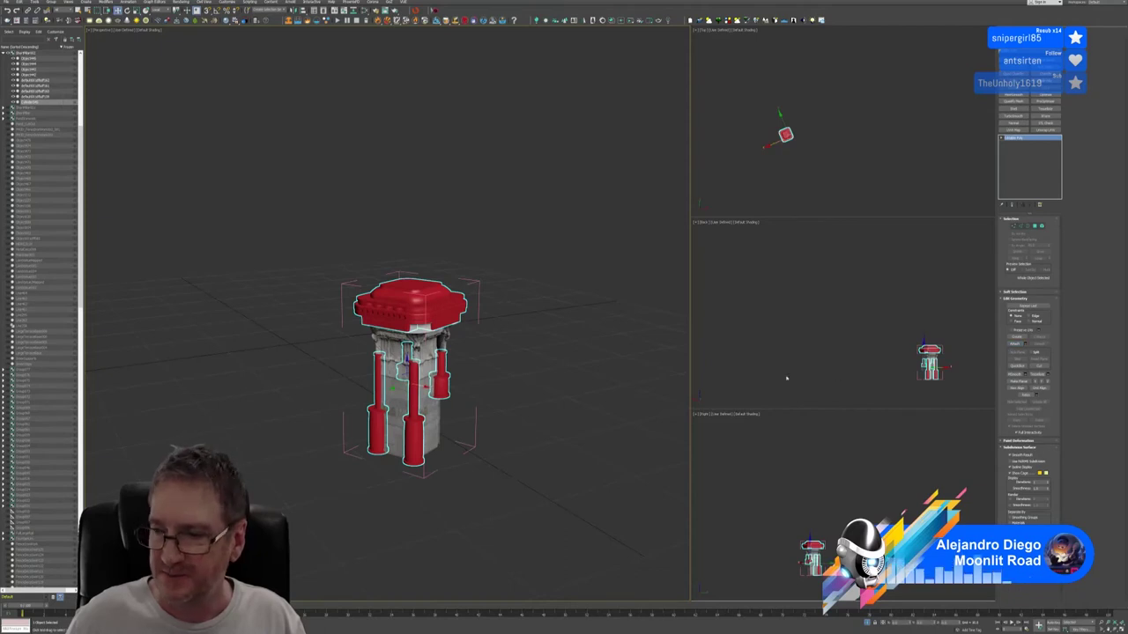
{"action": "middle_click_drag", "start_coordinate": [543, 376], "coordinate": [592, 375], "text": "alt"}
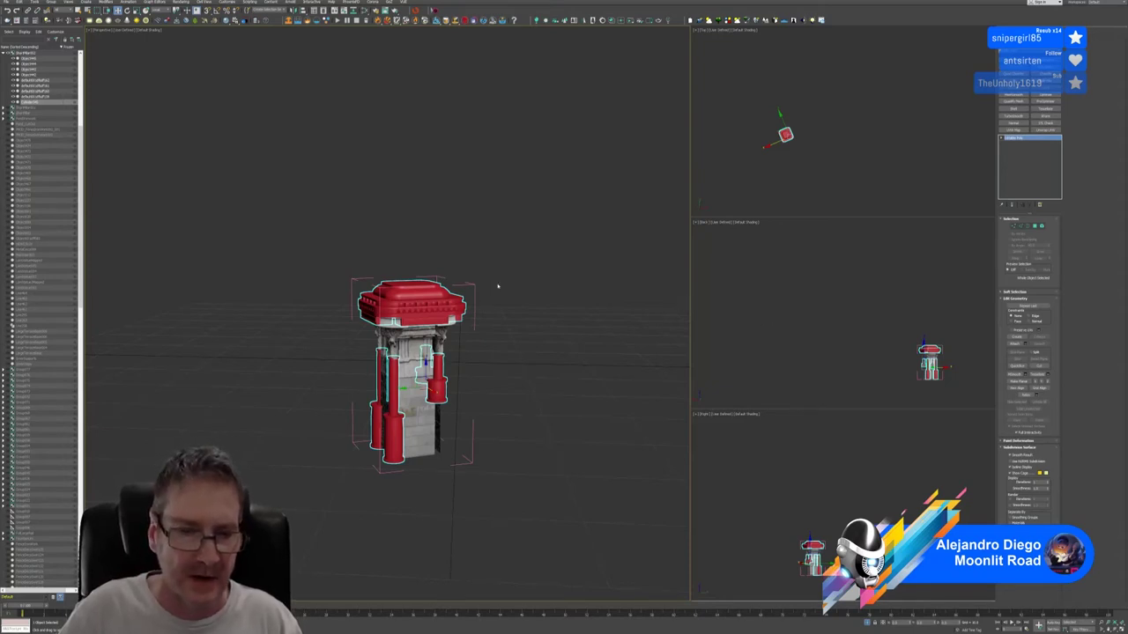
{"action": "middle_click_drag", "start_coordinate": [512, 263], "coordinate": [518, 264]}
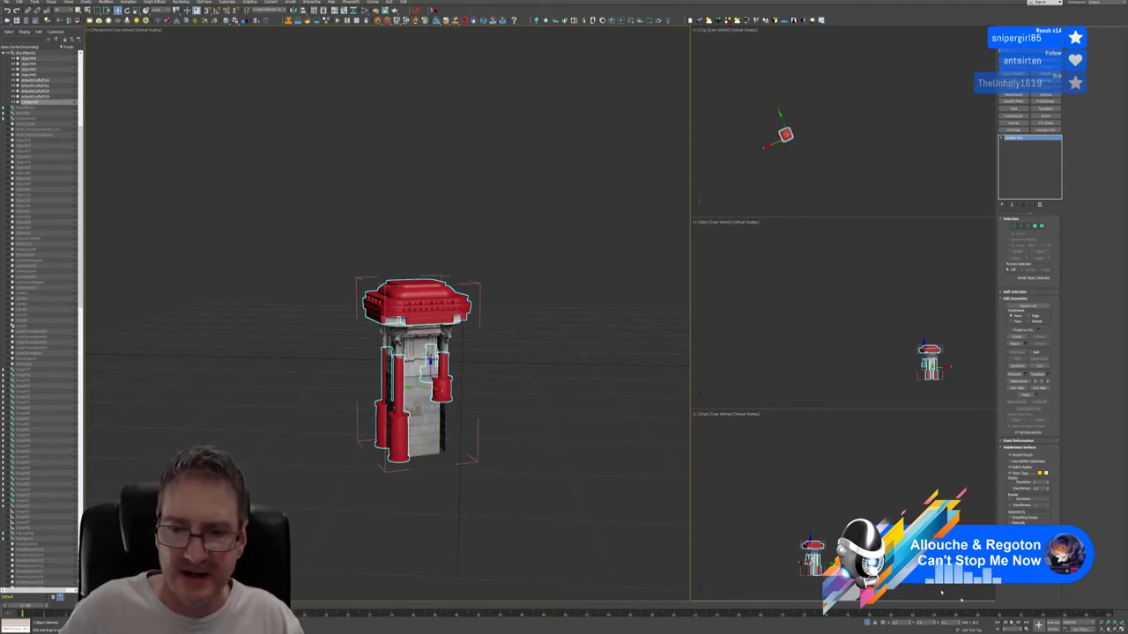
{"action": "left_click", "coordinate": [867, 623]}
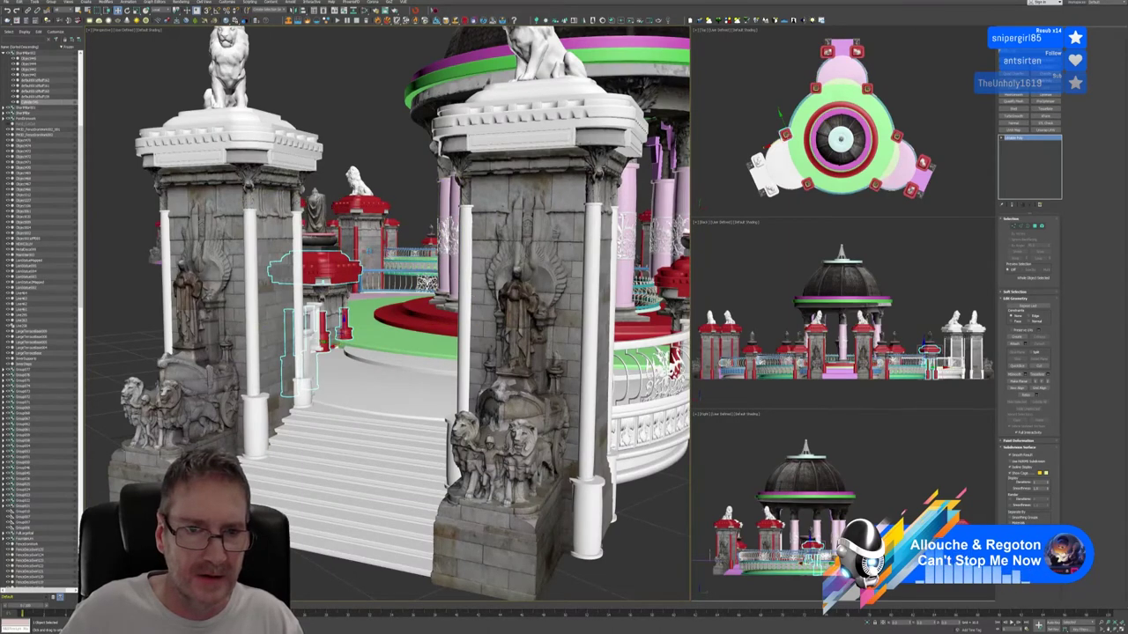
{"action": "key", "text": "alt+g"}
{"action": "left_click", "coordinate": [868, 624]}
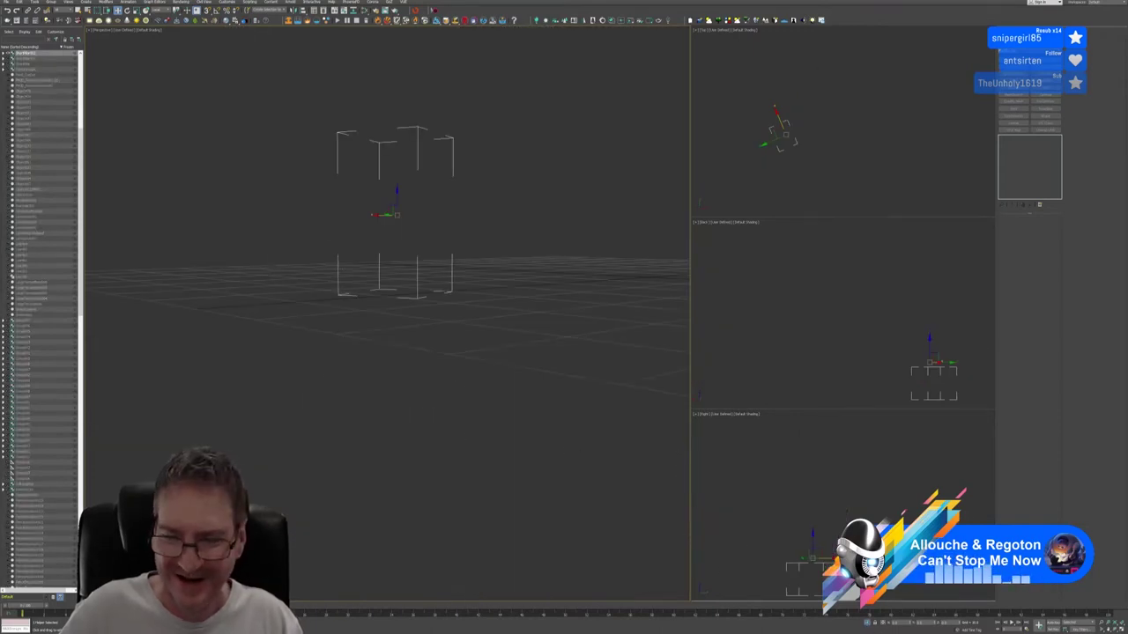
{"action": "key", "text": "shift+g"}
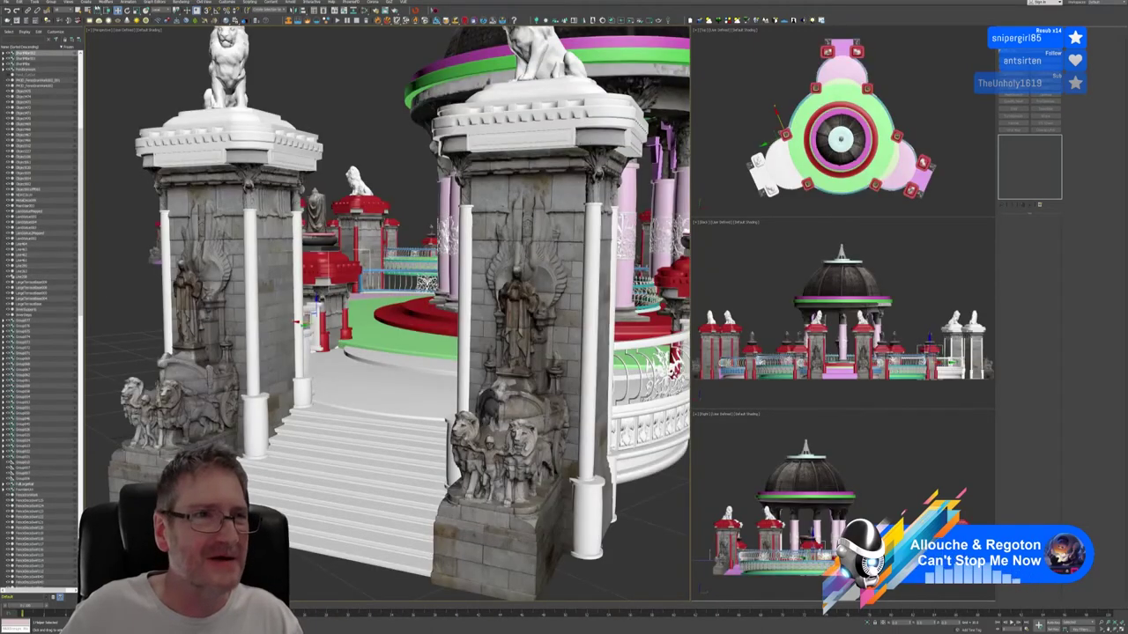
Close the open pillar group and isolate the whole pillar from the rest of the scene.
{"action": "left_click", "coordinate": [52, 2]}
{"action": "left_click", "coordinate": [55, 38]}
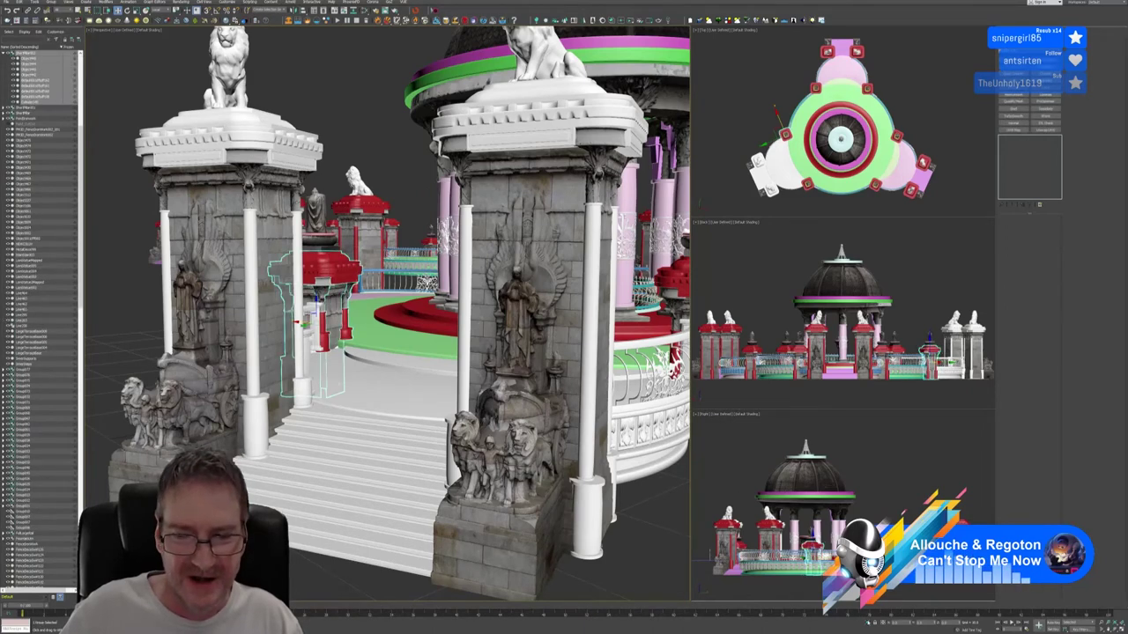
{"action": "key", "text": "alt+q"}
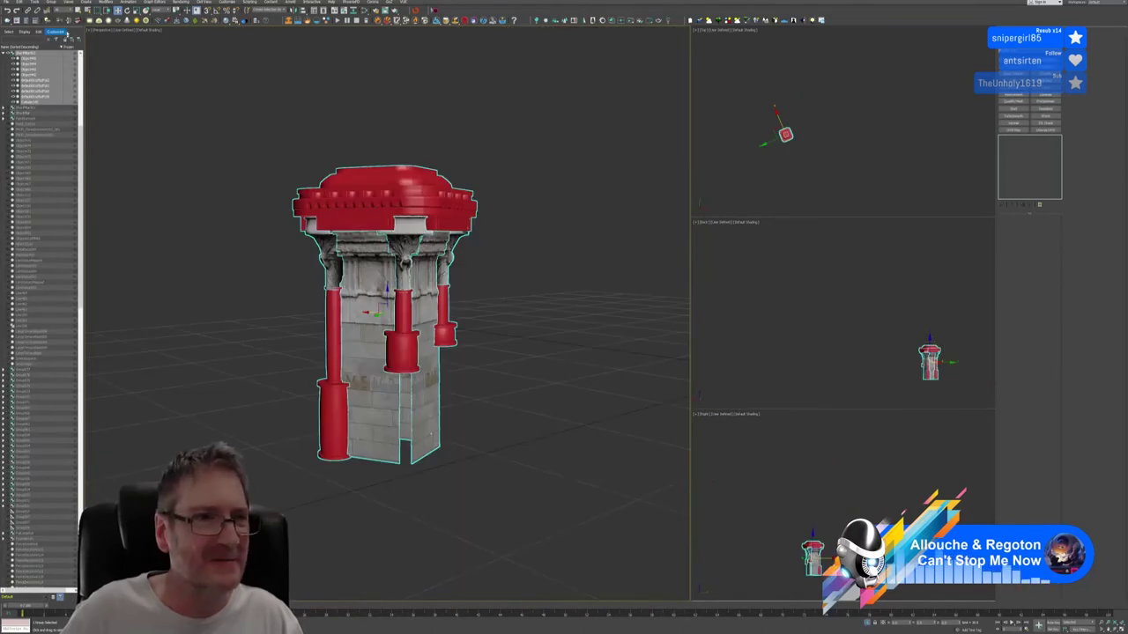
Select the red cornice-and-columns mesh inside the reopened pillar group and send it to RizomUV through the Unfold3D Bridge.
{"action": "left_click", "coordinate": [51, 3]}
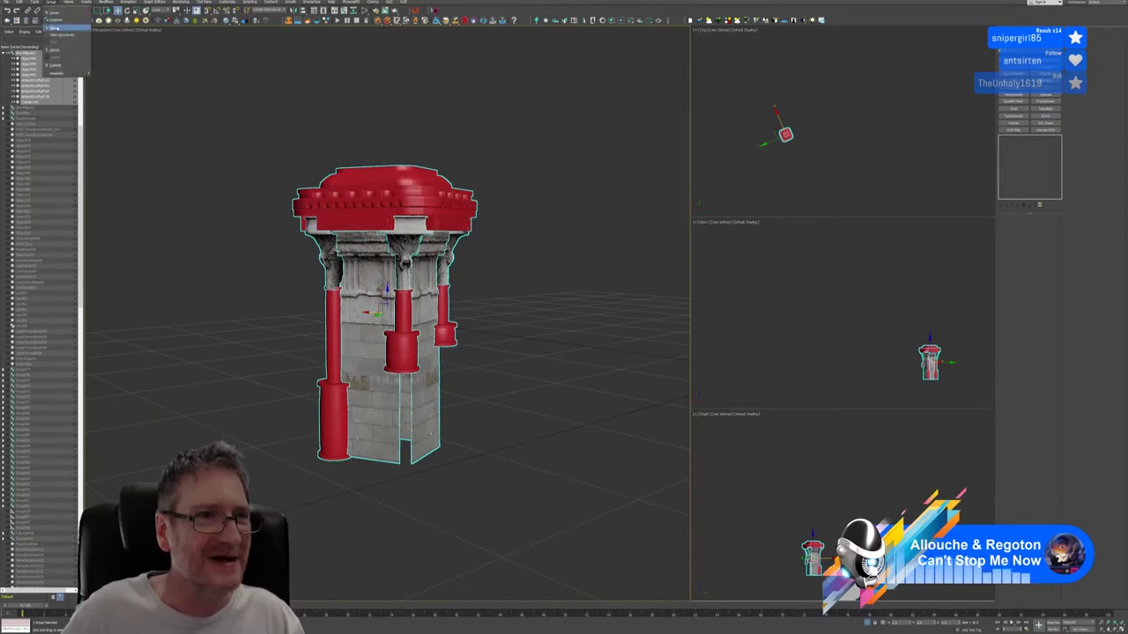
{"action": "left_click", "coordinate": [55, 27]}
{"action": "left_click", "coordinate": [462, 108]}
{"action": "key", "text": "ctrl+a"}
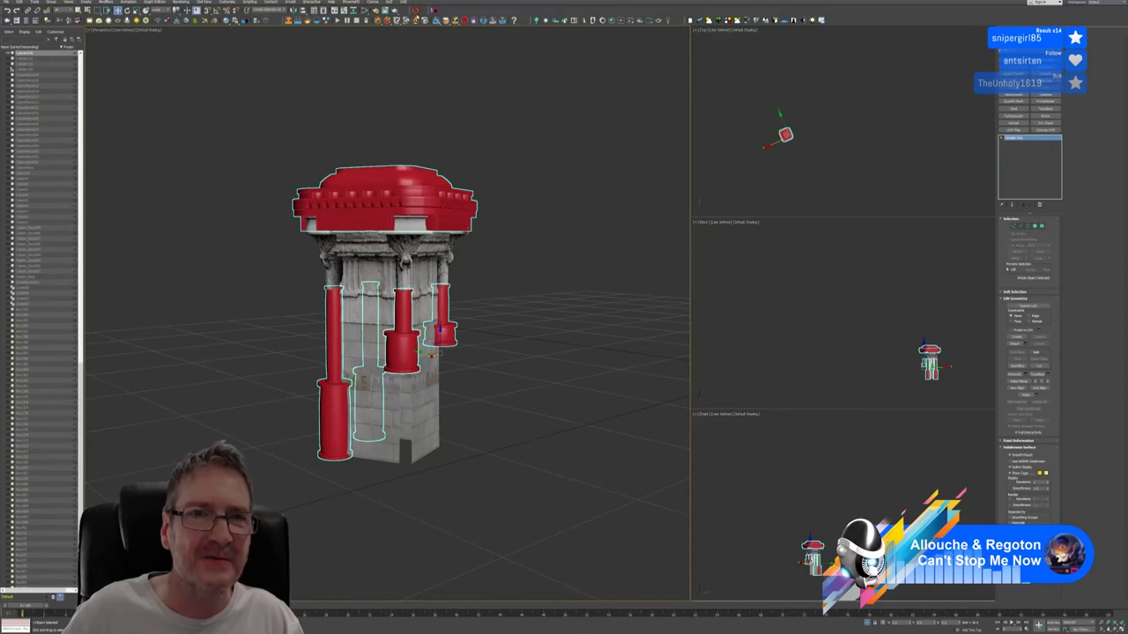
{"action": "left_click", "coordinate": [415, 10]}
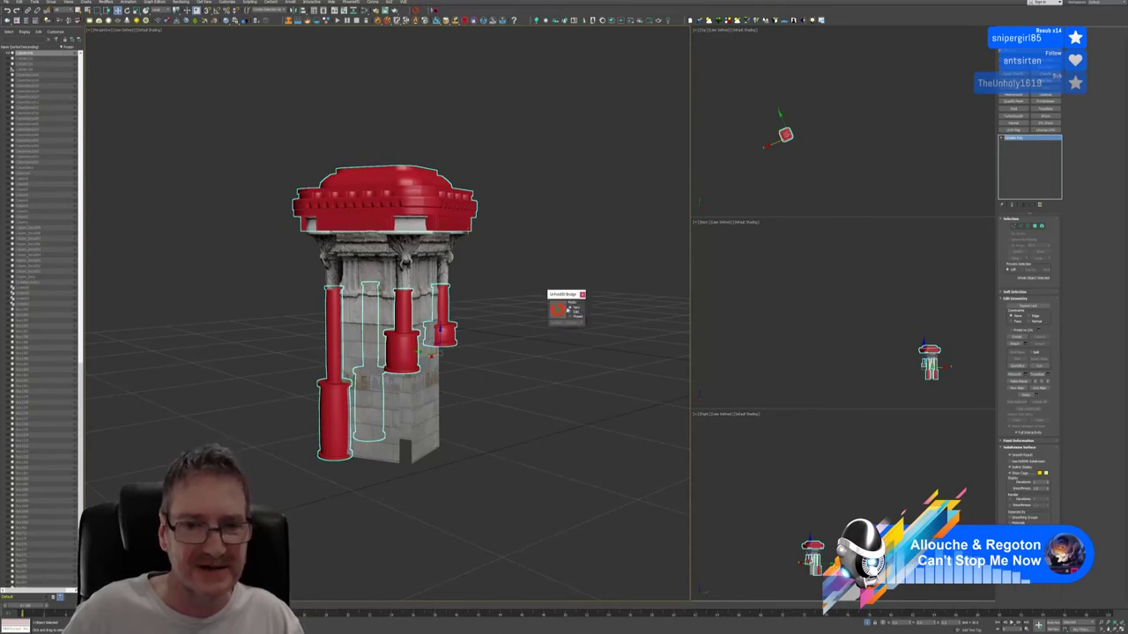
{"action": "left_click", "coordinate": [558, 309]}
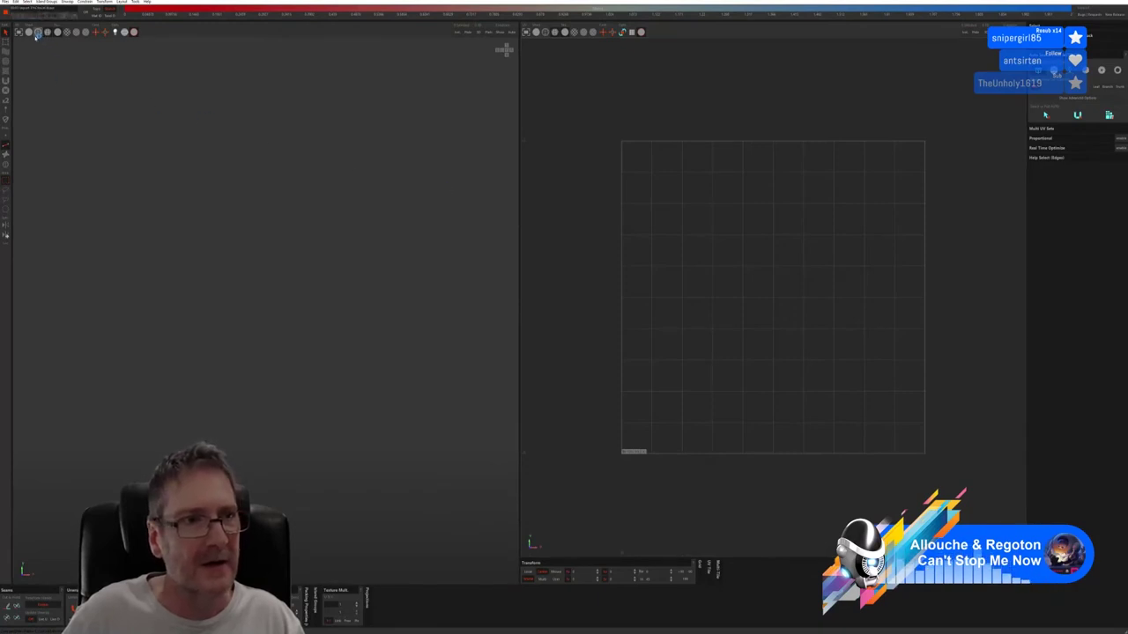
Display the mesh in the 3D view as plain shaded surfaces without the wireframe.
{"action": "left_click", "coordinate": [36, 33]}
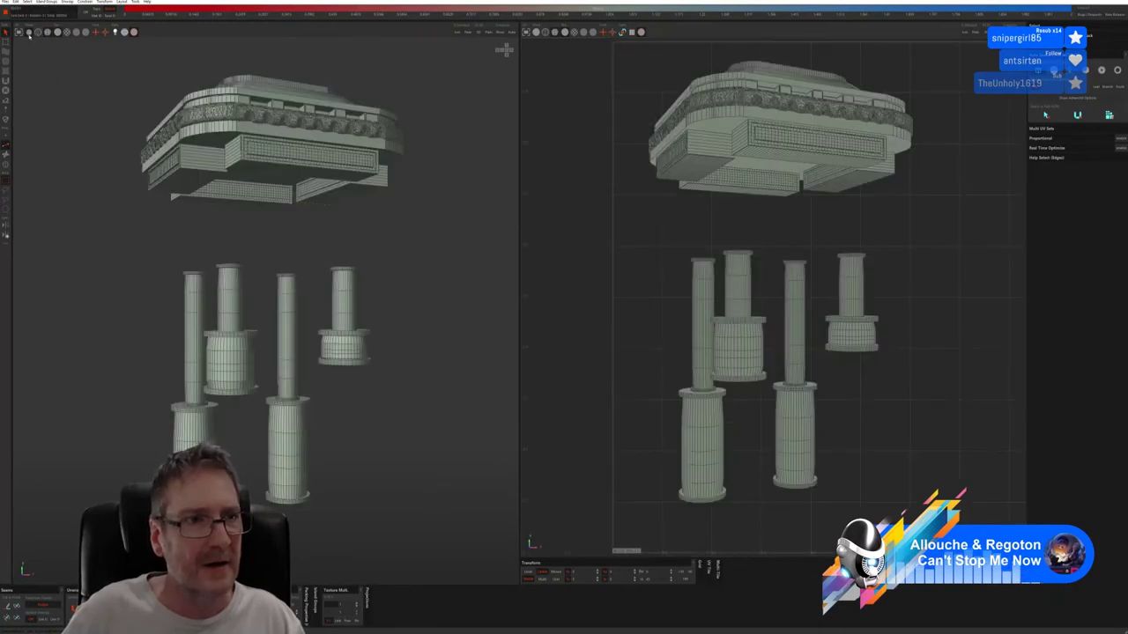
{"action": "left_click", "coordinate": [29, 34]}
{"action": "middle_click_drag", "start_coordinate": [293, 280], "coordinate": [342, 293]}
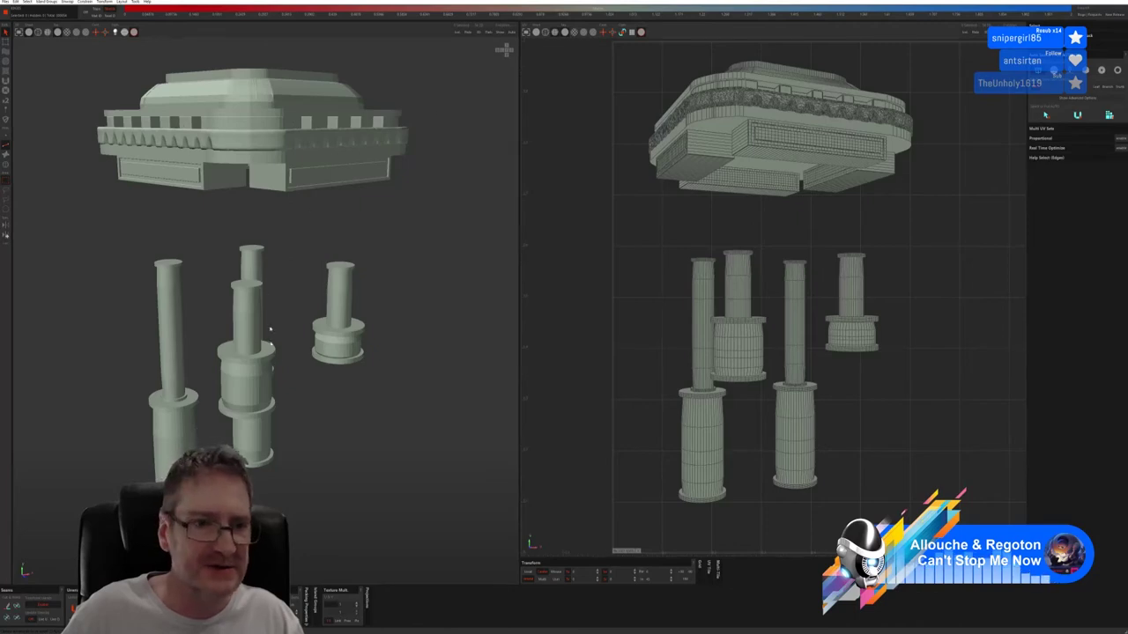
{"action": "middle_click_drag", "start_coordinate": [269, 330], "coordinate": [335, 388]}
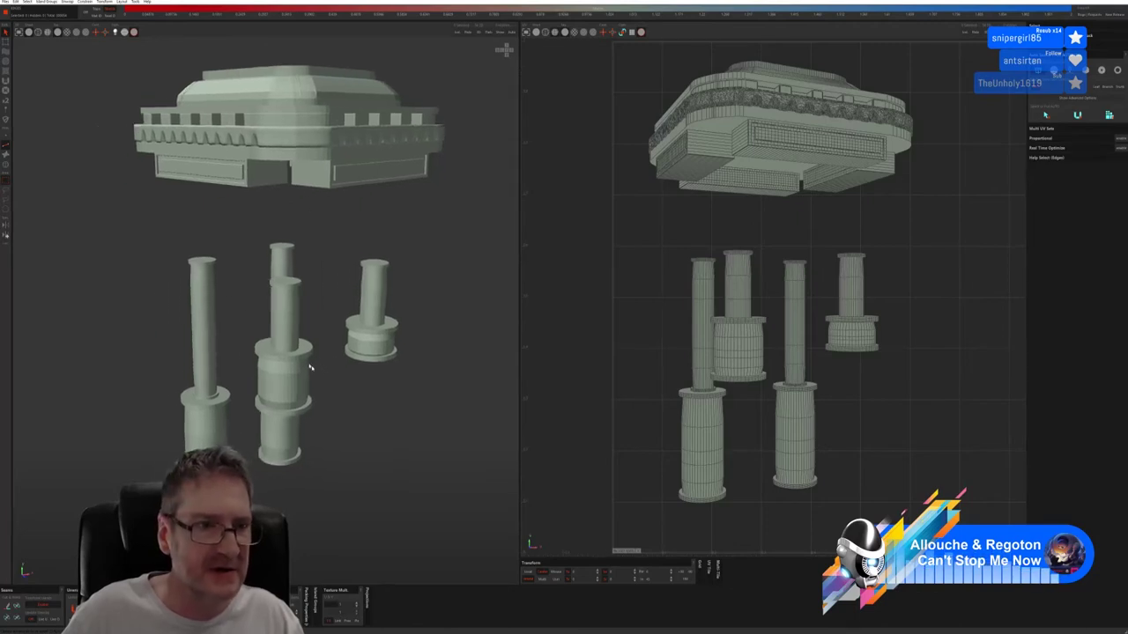
Select the four column shafts as whole elements and isolate them from the cornice and bases.
{"action": "left_click", "coordinate": [6, 164]}
{"action": "left_click", "coordinate": [208, 312]}
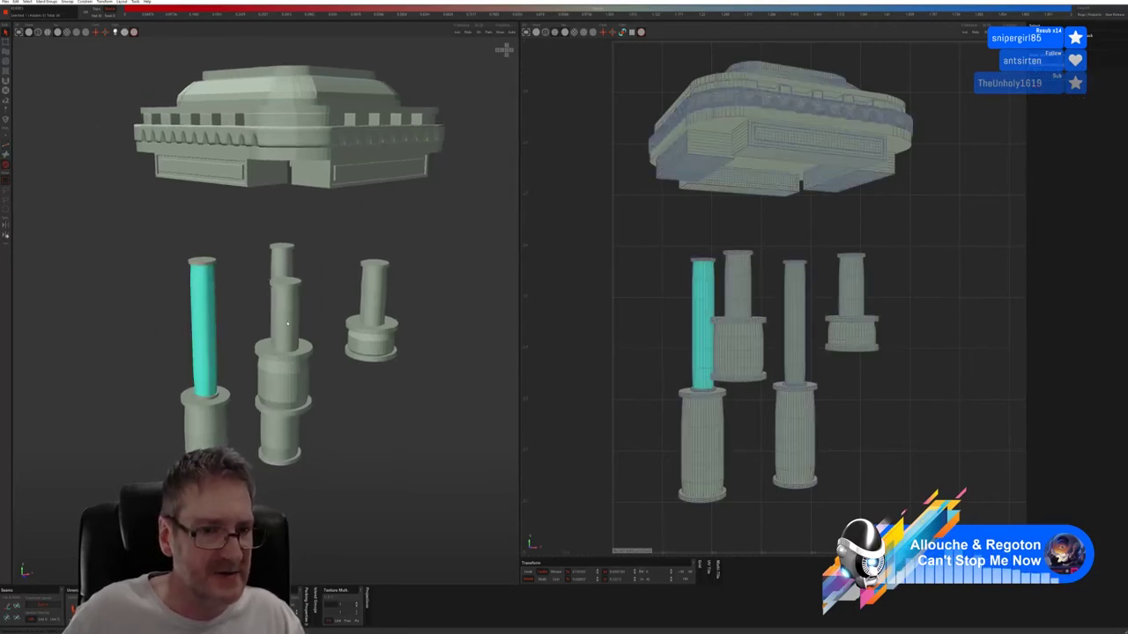
{"action": "left_click", "coordinate": [286, 318], "text": "shift"}
{"action": "left_click", "coordinate": [282, 262], "text": "shift"}
{"action": "left_click", "coordinate": [374, 296], "text": "shift"}
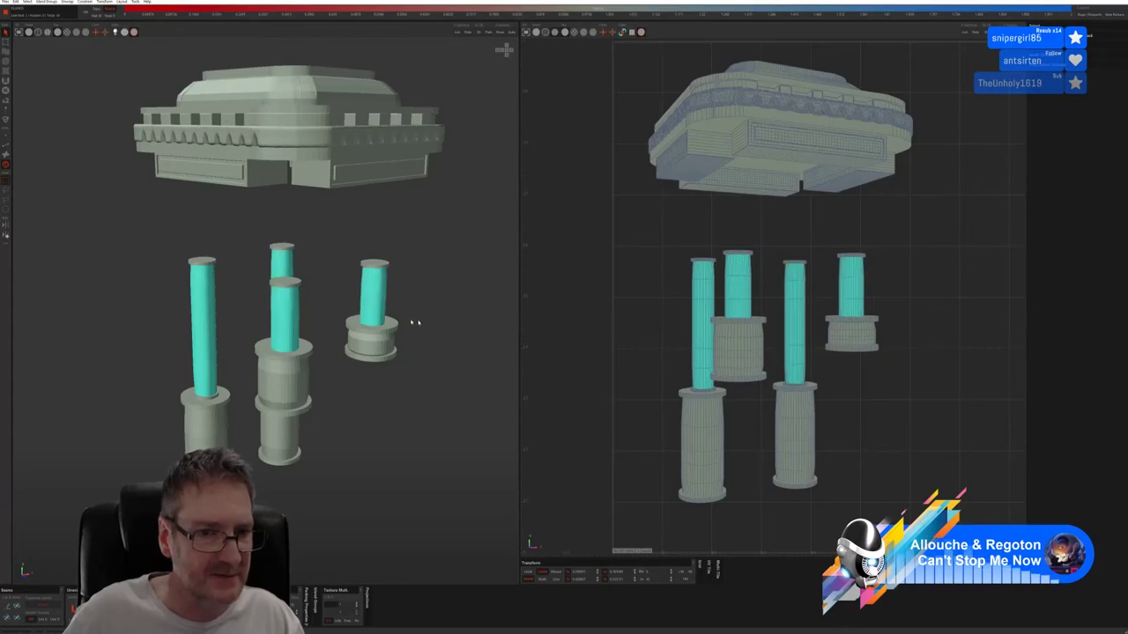
{"action": "key", "text": "shift+h"}
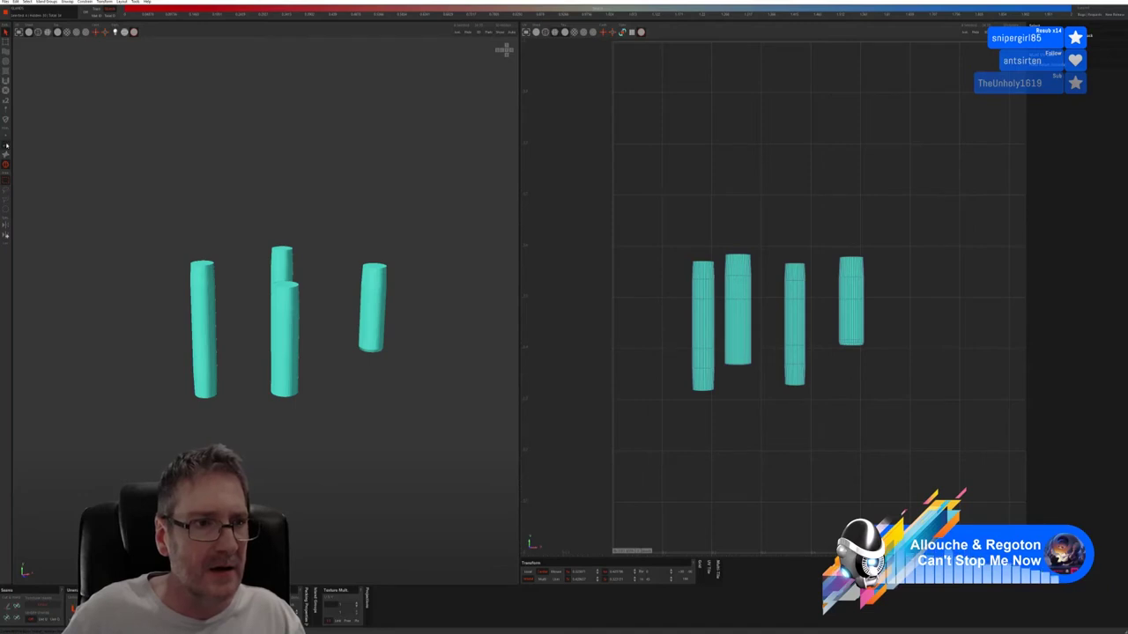
Cut a straight vertical seam along one edge line over the full height of the first column shaft.
{"action": "left_click", "coordinate": [6, 145]}
{"action": "left_click_drag", "start_coordinate": [373, 335], "coordinate": [325, 347], "text": "alt"}
{"action": "left_click_drag", "start_coordinate": [325, 240], "coordinate": [321, 239], "text": "alt"}
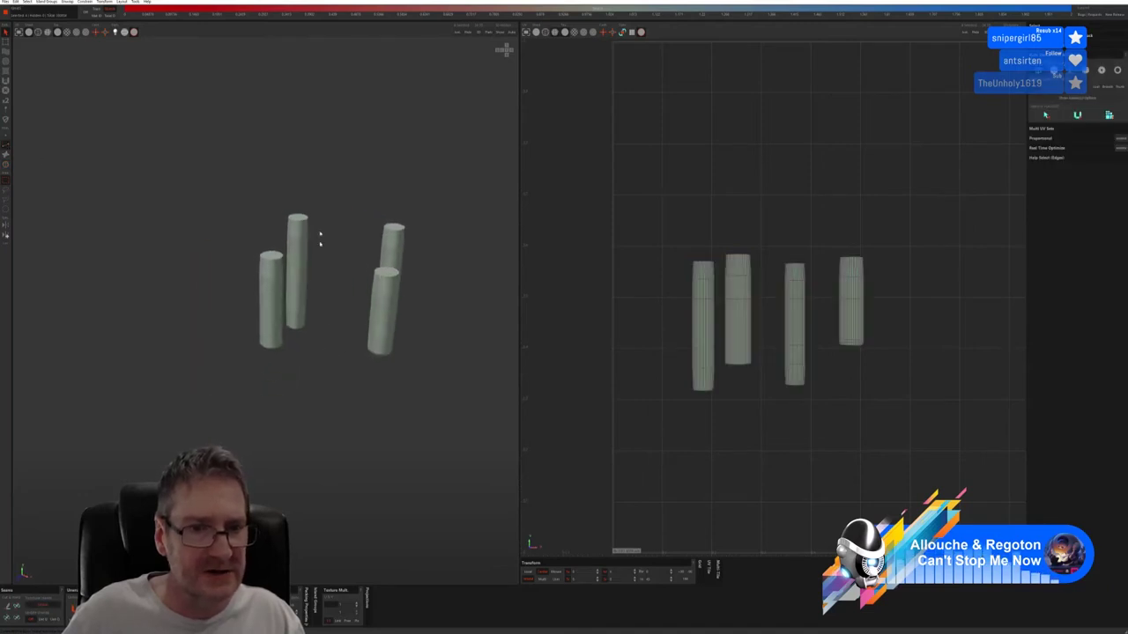
{"action": "scroll", "coordinate": [310, 239], "scroll_direction": "up", "scroll_amount": 6}
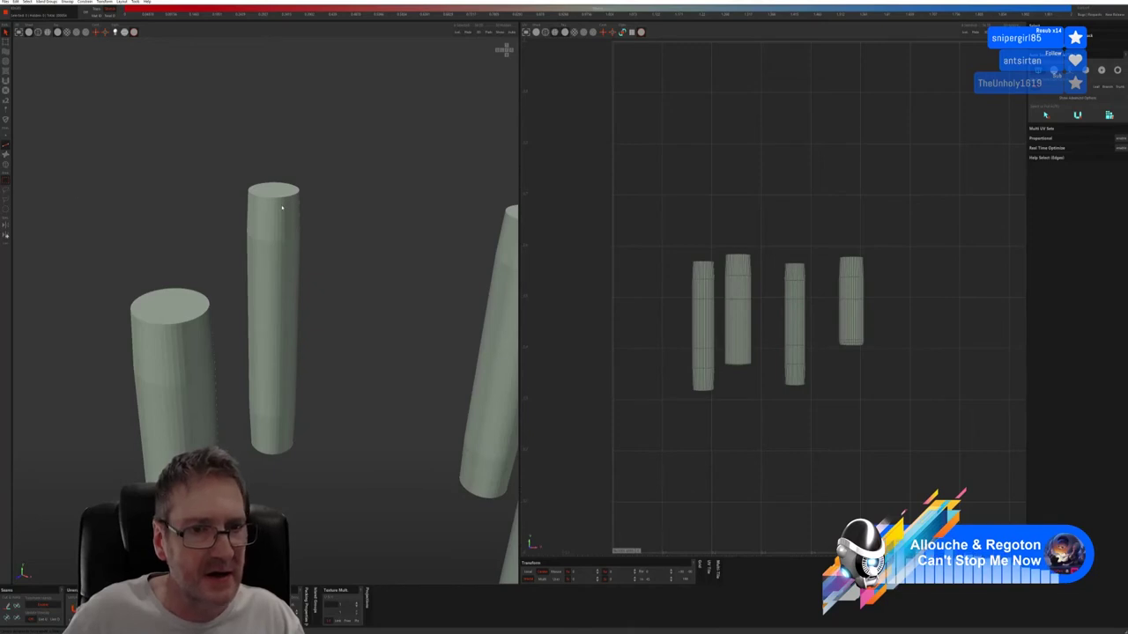
{"action": "left_click_drag", "start_coordinate": [282, 207], "coordinate": [280, 450]}
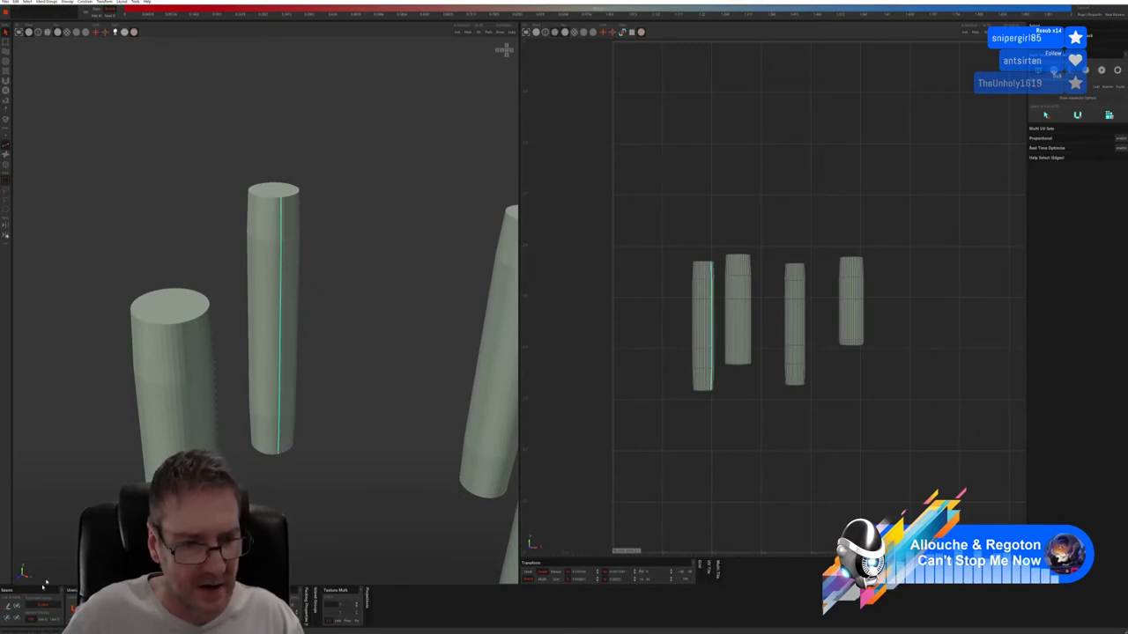
{"action": "left_click", "coordinate": [8, 608]}
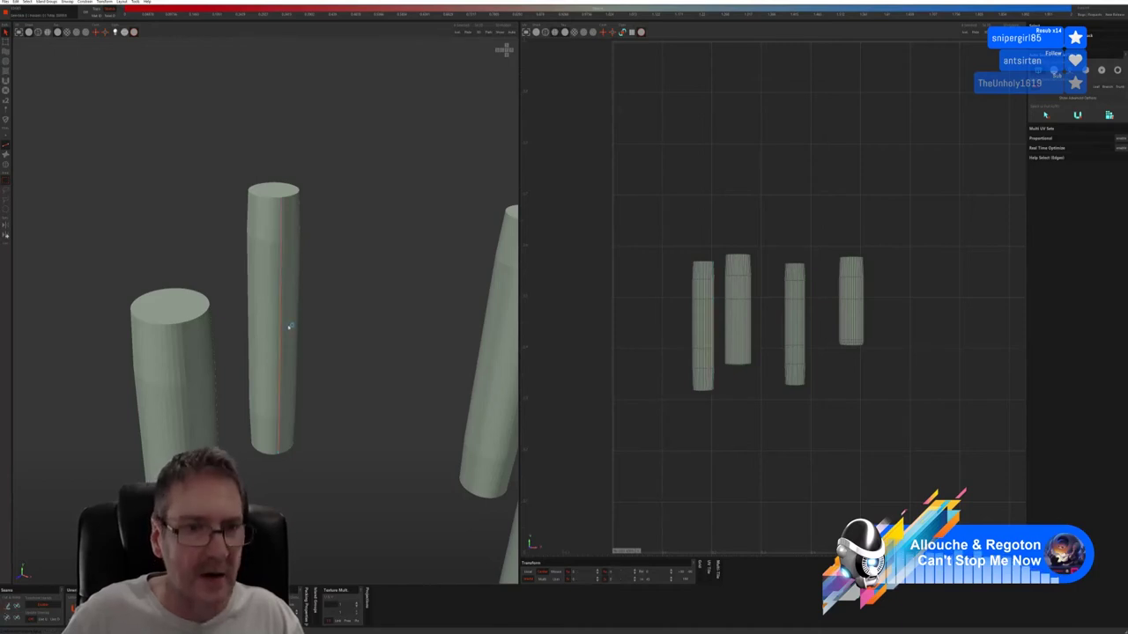
Cut seams around the top and bottom cap polygons of the shaft that has the vertical seam.
{"action": "left_click", "coordinate": [6, 155]}
{"action": "left_click", "coordinate": [272, 193]}
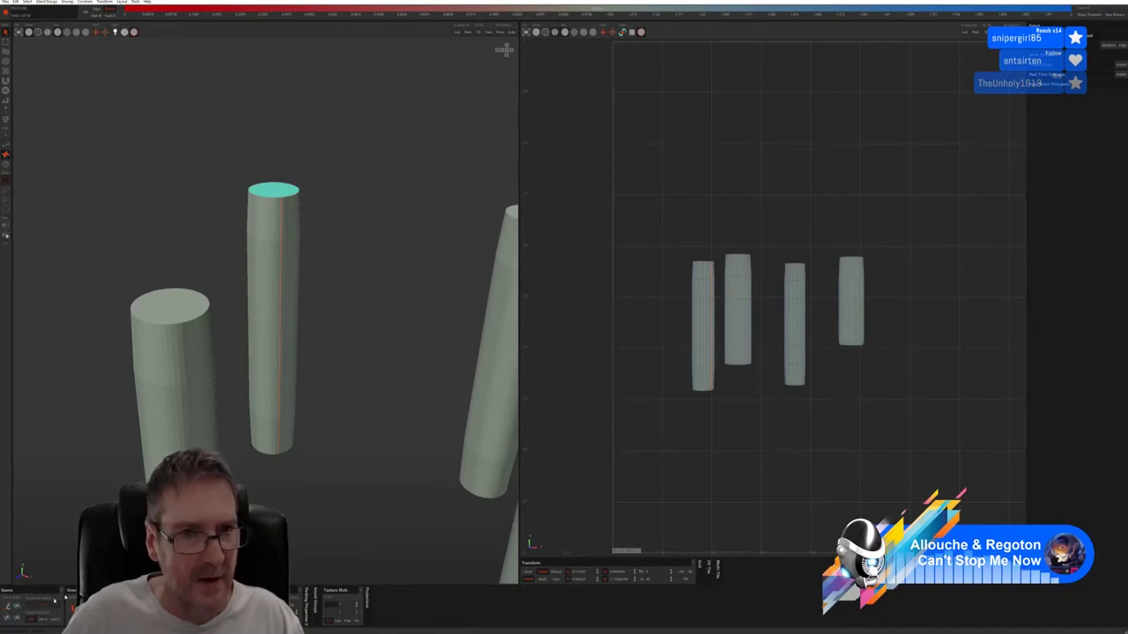
{"action": "middle_click_drag", "start_coordinate": [317, 255], "coordinate": [325, 338]}
{"action": "middle_click_drag", "start_coordinate": [349, 418], "coordinate": [308, 320]}
{"action": "middle_click_drag", "start_coordinate": [311, 408], "coordinate": [308, 377]}
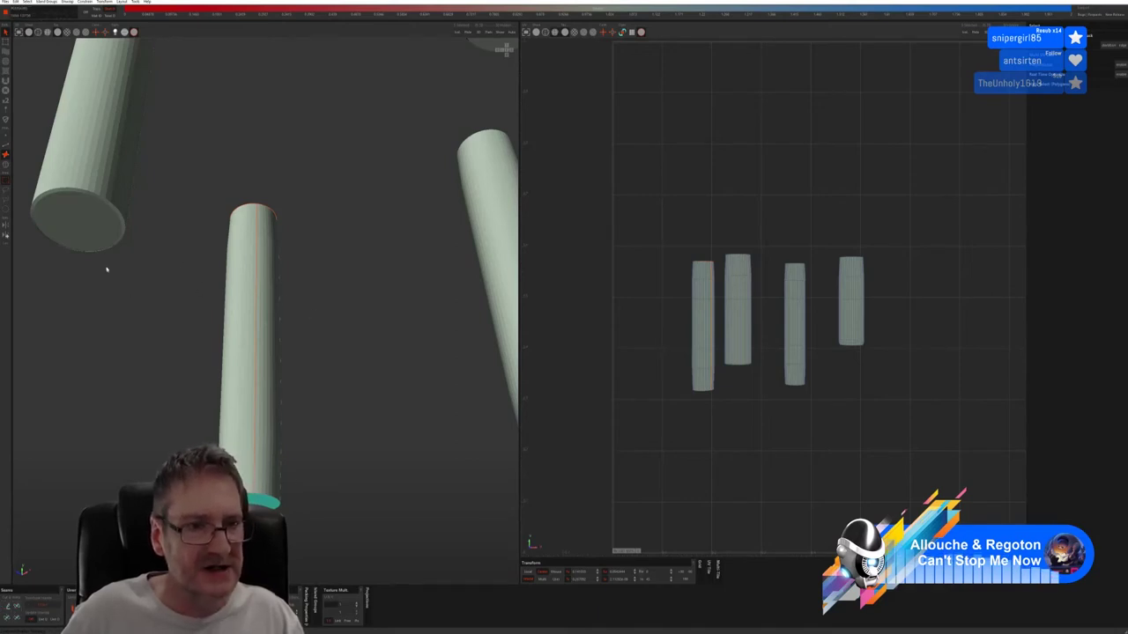
Cut seams around the bottom cap polygons of the other three column shafts.
{"action": "left_click", "coordinate": [93, 232]}
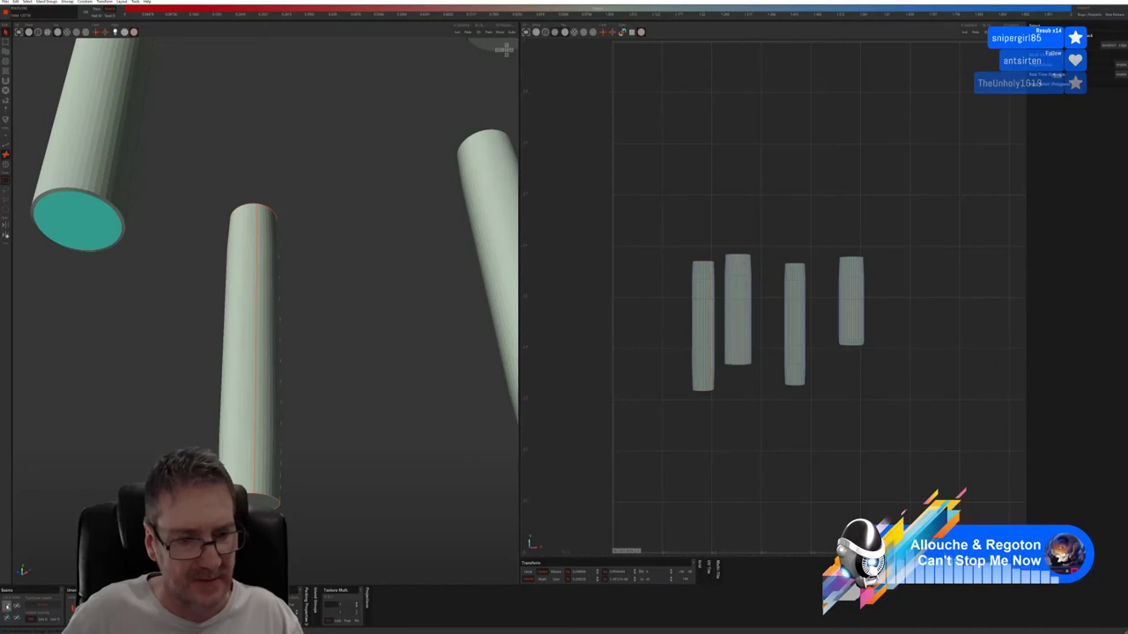
{"action": "left_click", "coordinate": [8, 607]}
{"action": "scroll", "coordinate": [179, 362], "scroll_direction": "down", "scroll_amount": 3}
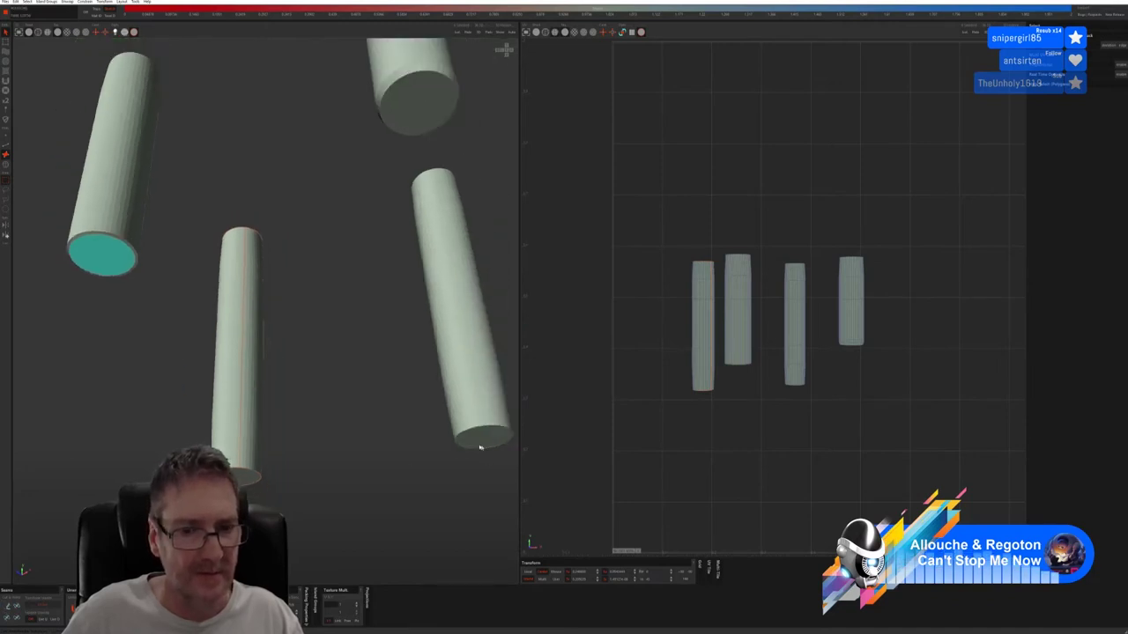
{"action": "left_click", "coordinate": [480, 446]}
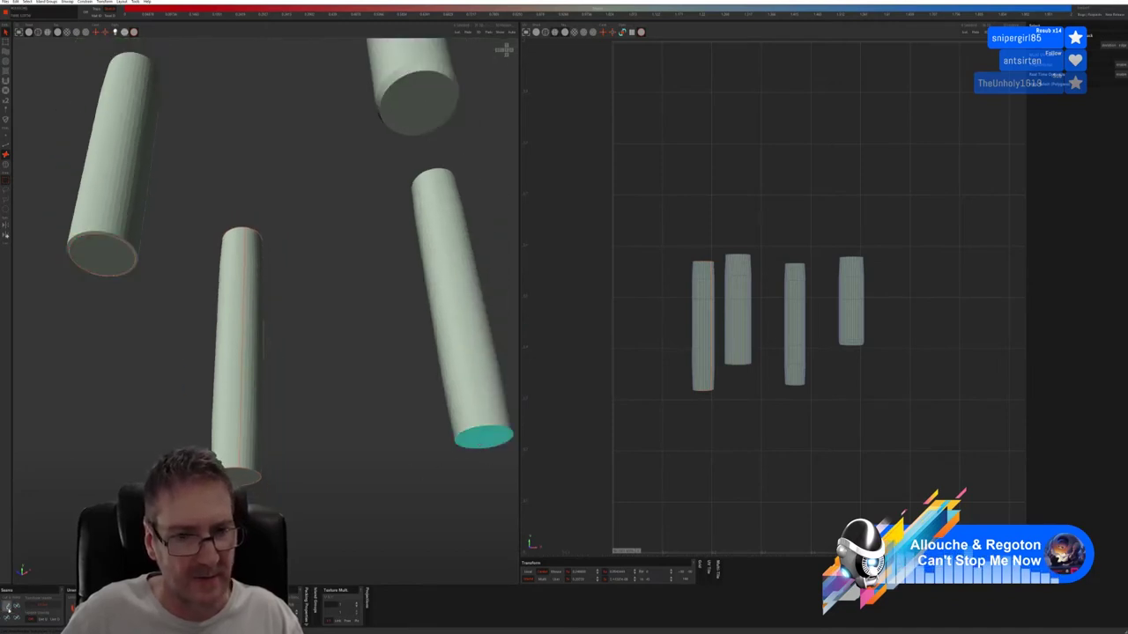
{"action": "middle_click_drag", "start_coordinate": [312, 308], "coordinate": [373, 290]}
{"action": "left_click", "coordinate": [373, 289]}
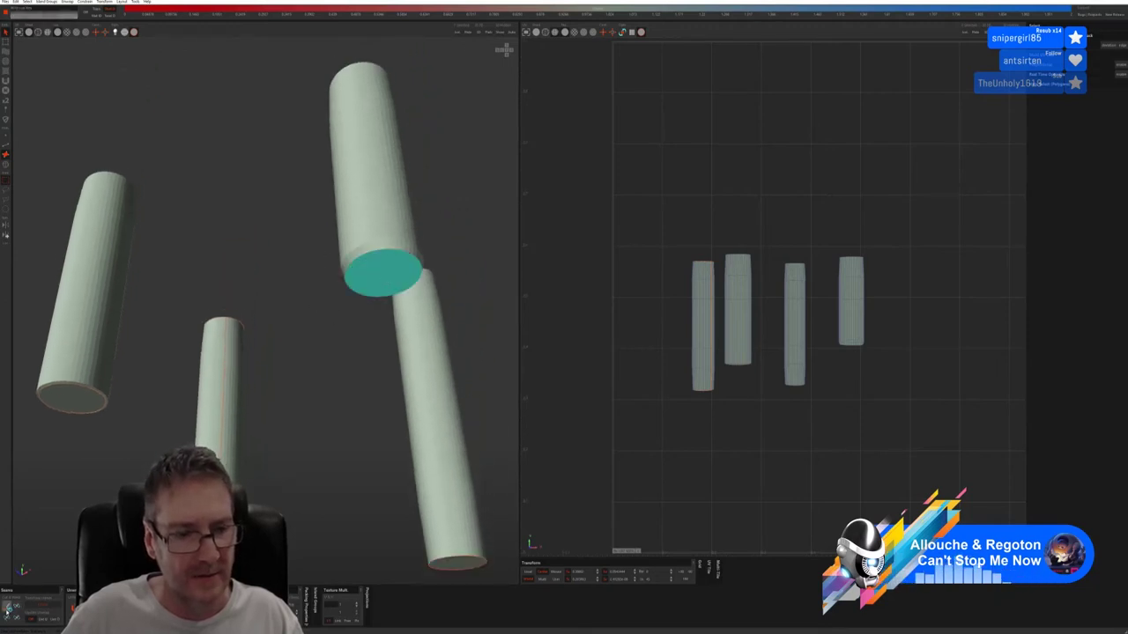
Cut seams around the top cap polygons of the three remaining column shafts.
{"action": "middle_click_drag", "start_coordinate": [227, 291], "coordinate": [387, 246]}
{"action": "left_click", "coordinate": [394, 240]}
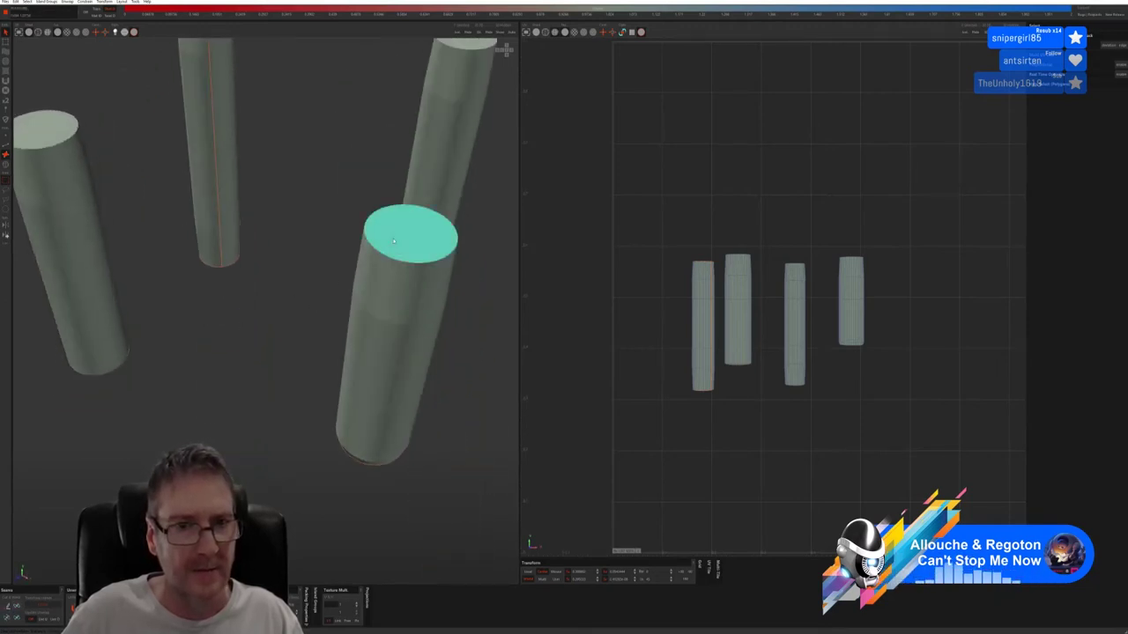
{"action": "left_click", "coordinate": [8, 606]}
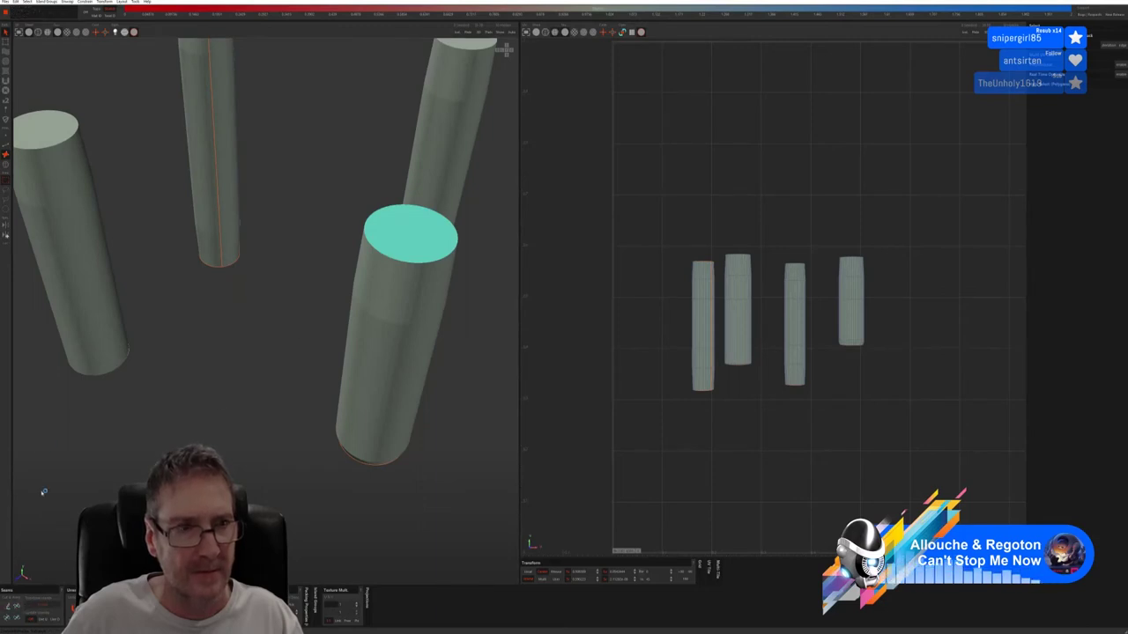
{"action": "left_click", "coordinate": [55, 134]}
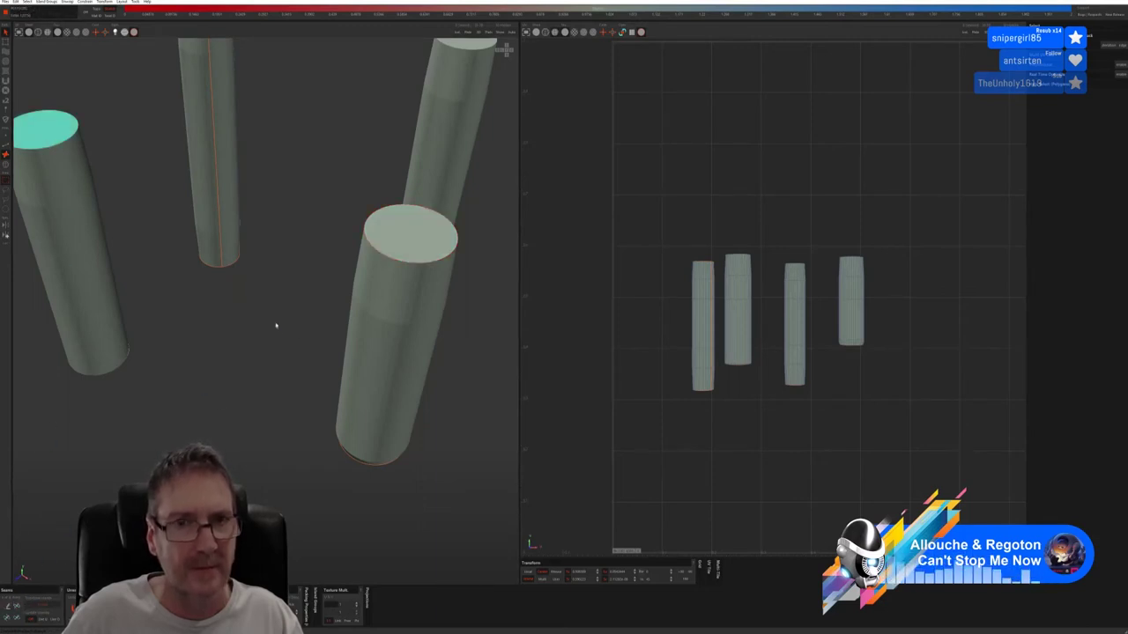
{"action": "middle_click_drag", "start_coordinate": [274, 322], "coordinate": [255, 380]}
{"action": "left_click", "coordinate": [416, 160]}
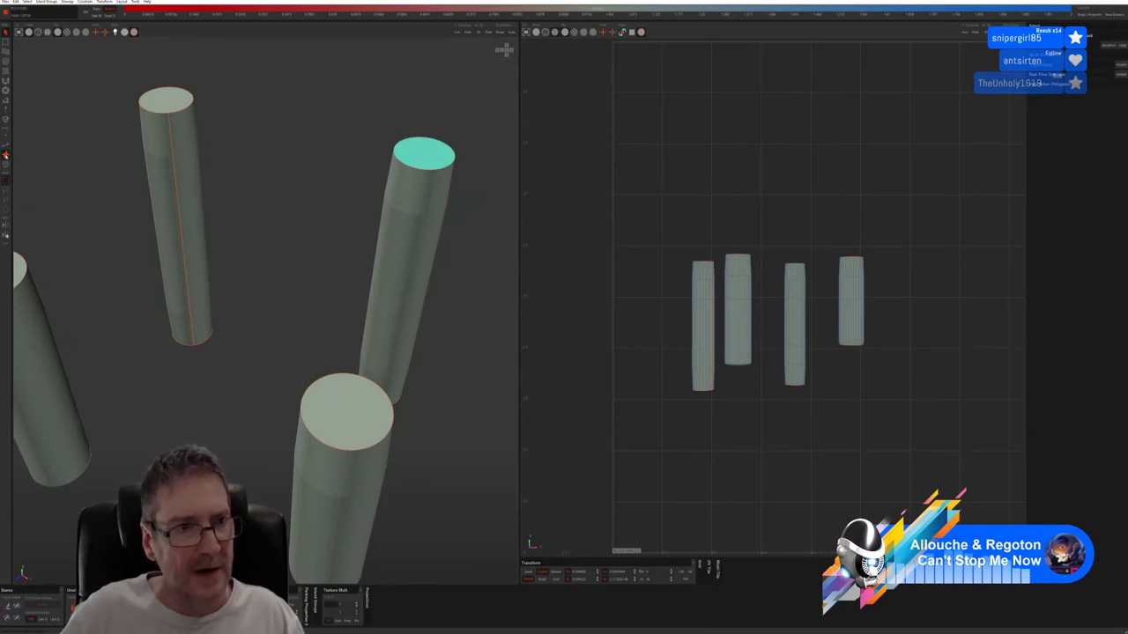
Cut a straight vertical seam from the top cap to the bottom cap of a second column shaft.
{"action": "left_click", "coordinate": [5, 145]}
{"action": "middle_click_drag", "start_coordinate": [244, 267], "coordinate": [201, 255]}
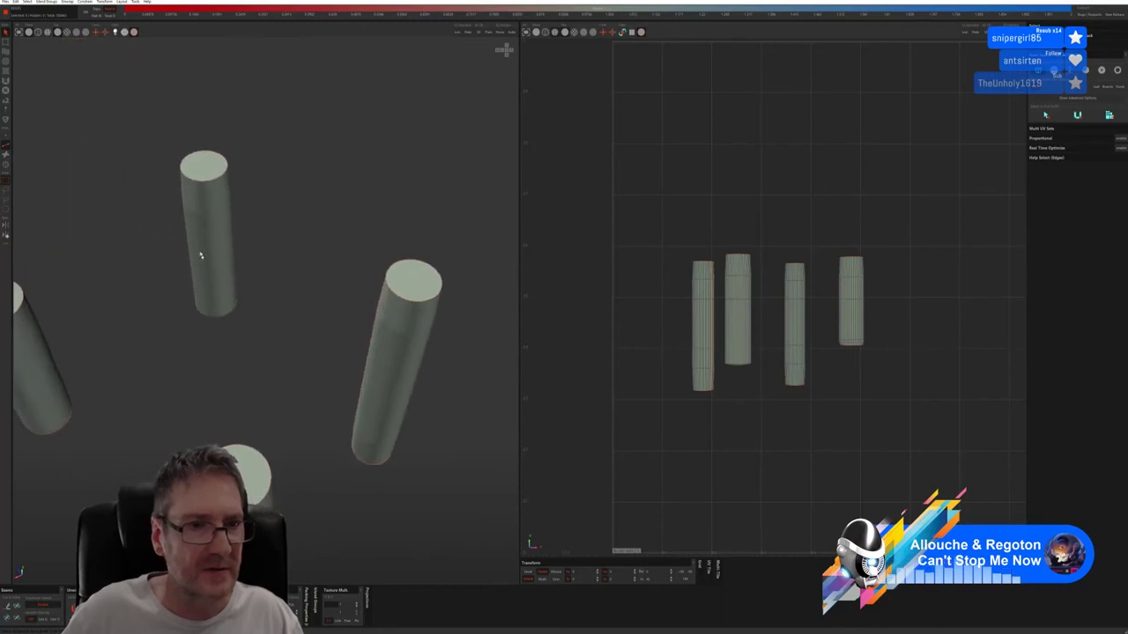
{"action": "left_click", "coordinate": [205, 189]}
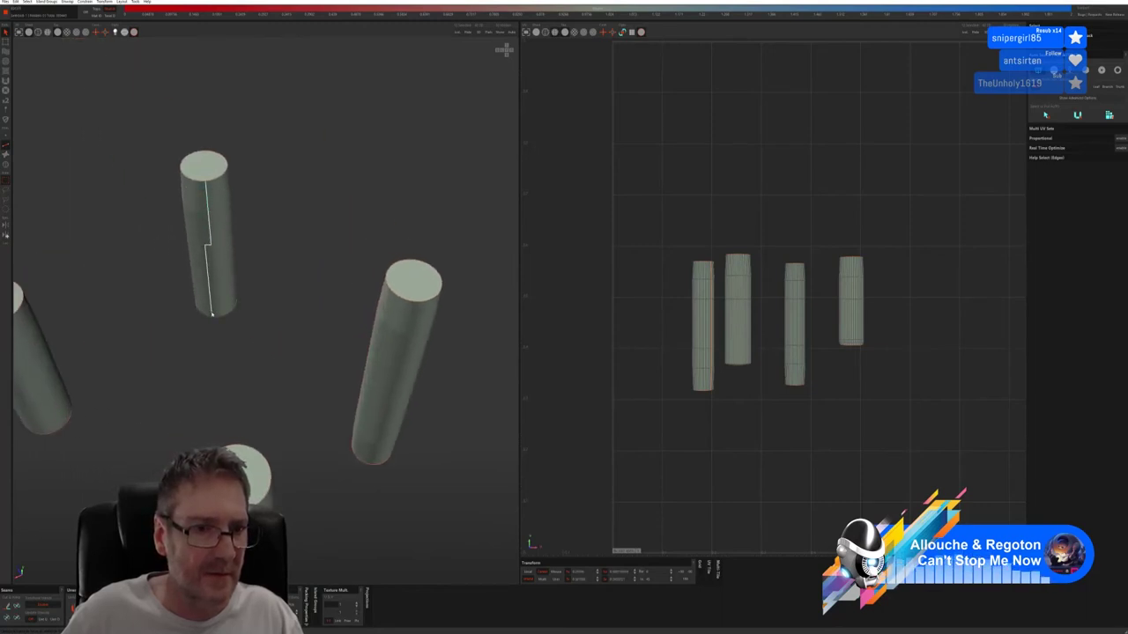
{"action": "left_click_drag", "start_coordinate": [214, 313], "coordinate": [217, 312]}
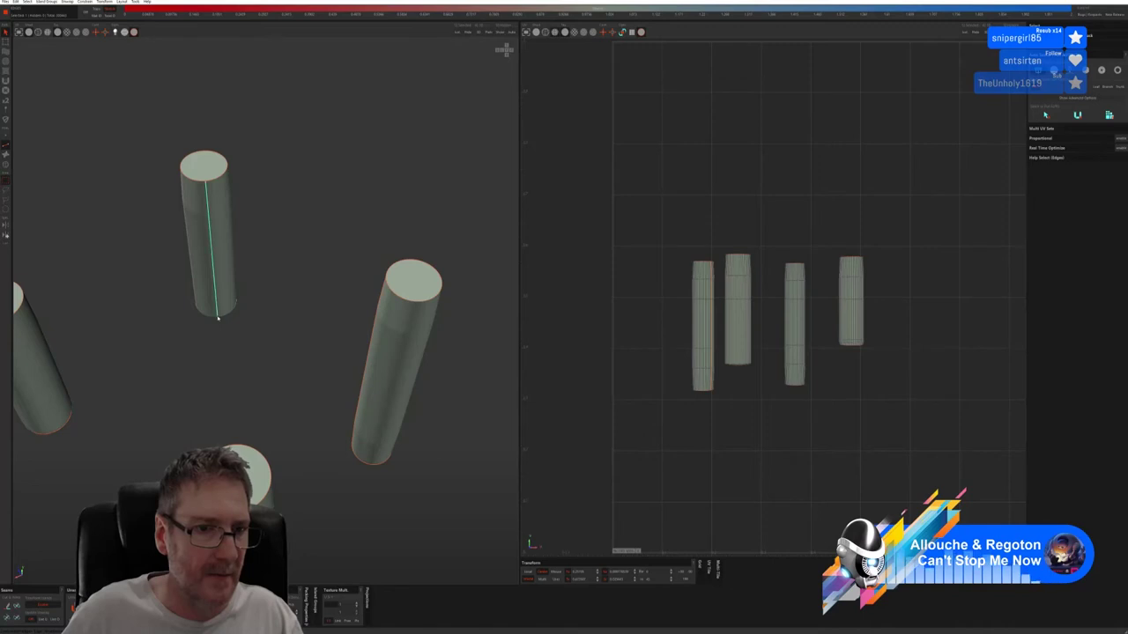
{"action": "left_click", "coordinate": [8, 606]}
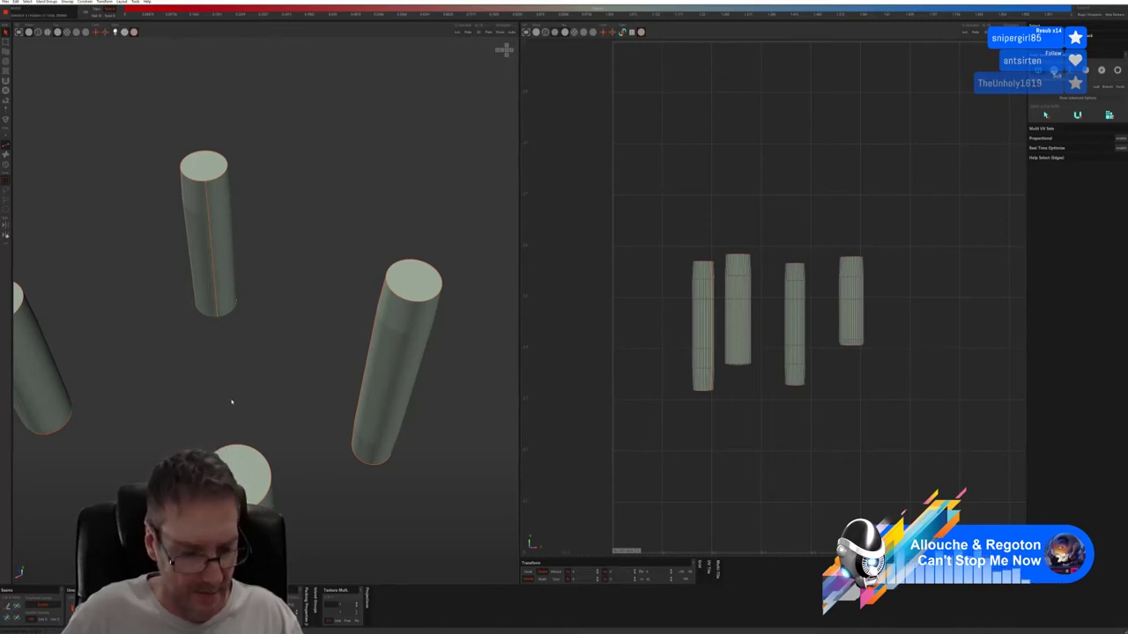
Cut a straight vertical seam from the top cap to the bottom cap of a third column shaft.
{"action": "middle_click_drag", "start_coordinate": [282, 360], "coordinate": [186, 355]}
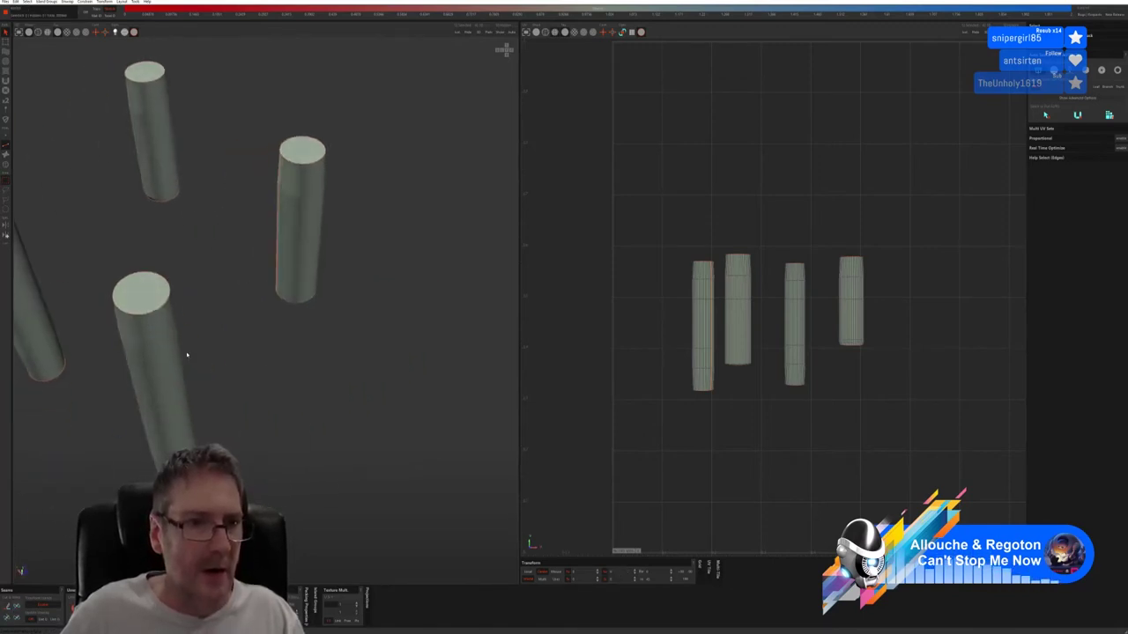
{"action": "middle_click_drag", "start_coordinate": [159, 244], "coordinate": [221, 177]}
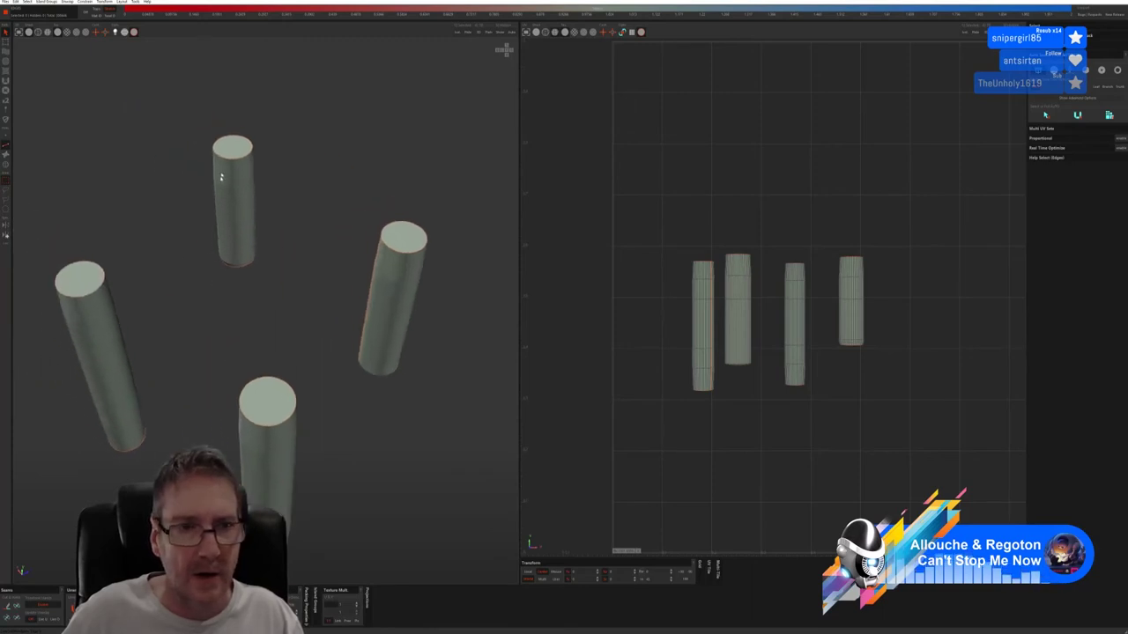
{"action": "left_click", "coordinate": [235, 168]}
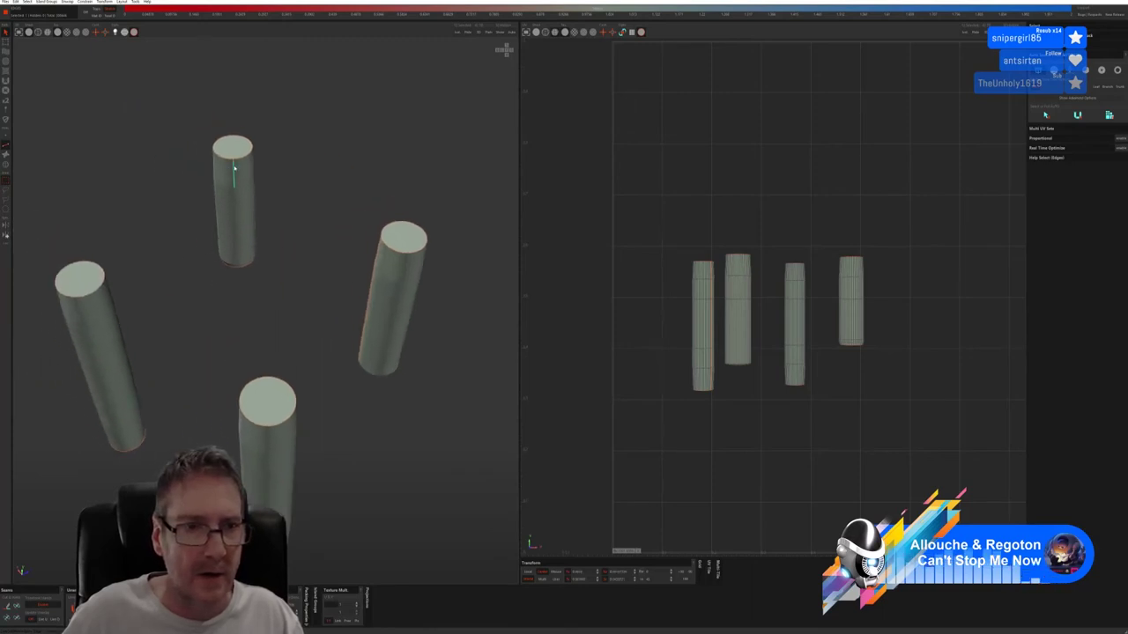
{"action": "left_click", "coordinate": [237, 269]}
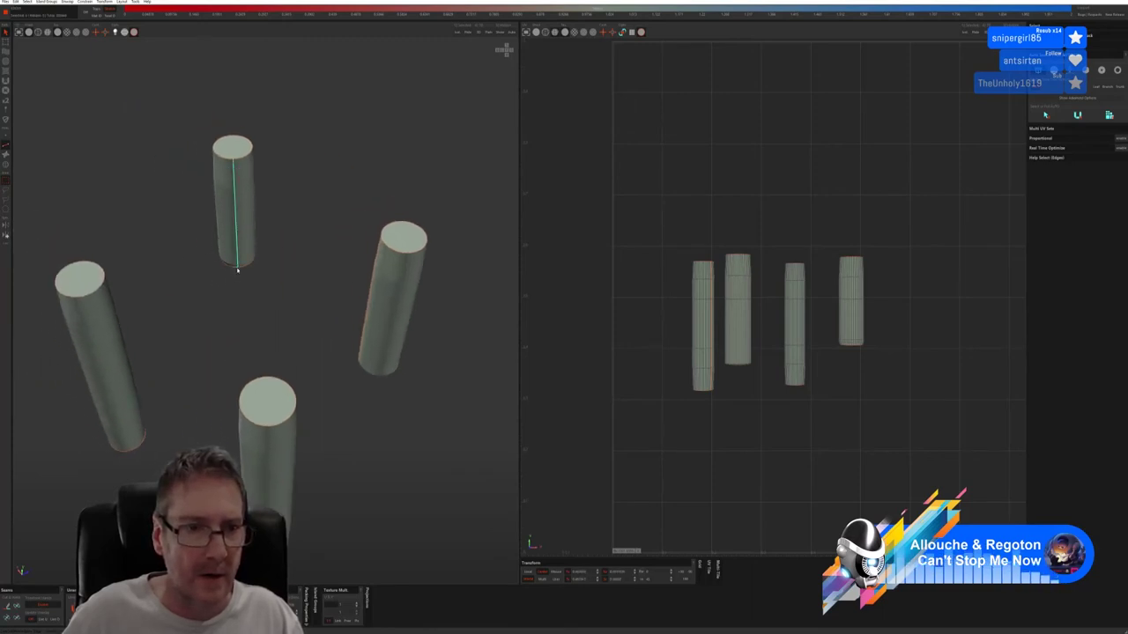
{"action": "left_click", "coordinate": [194, 305]}
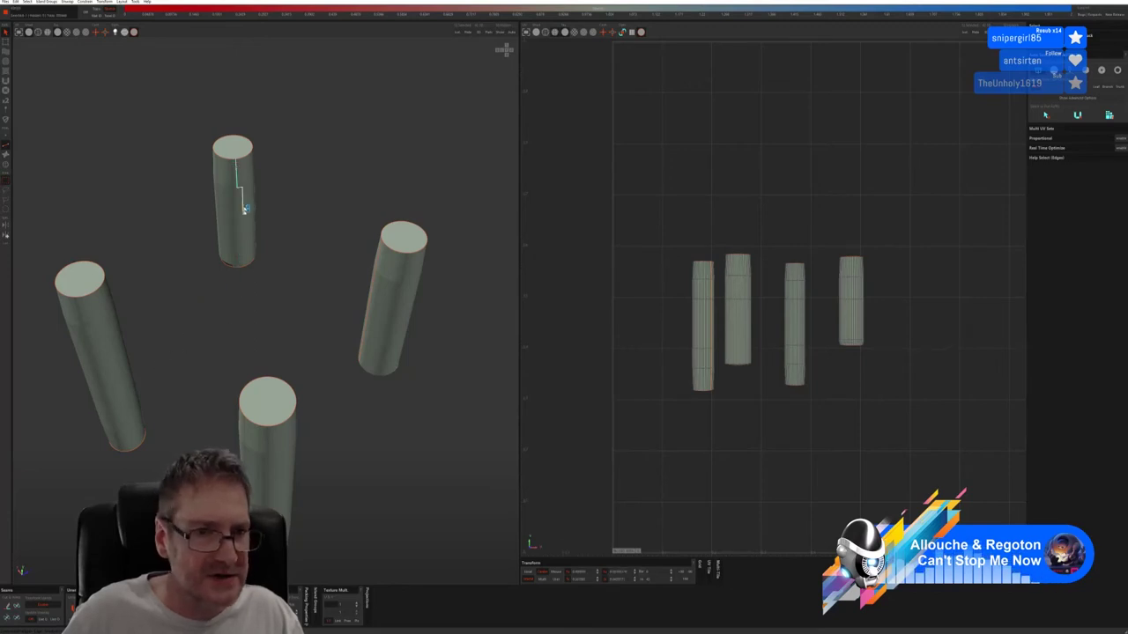
{"action": "left_click", "coordinate": [240, 268]}
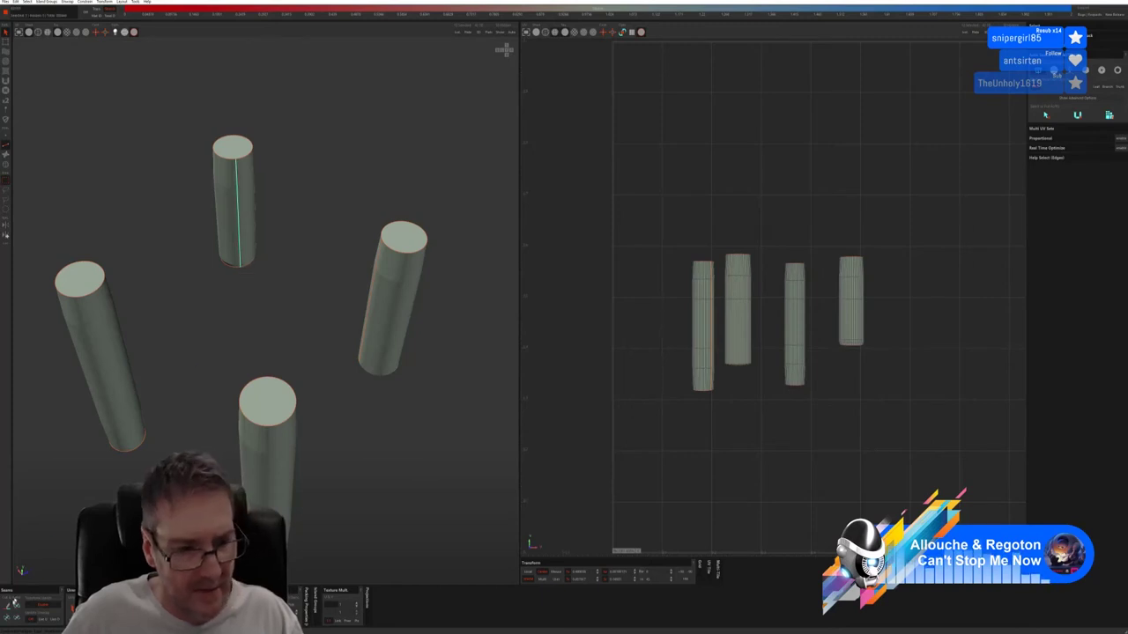
{"action": "left_click", "coordinate": [14, 606]}
Cut a straight vertical seam from cap to cap on the fourth and last column shaft.
{"action": "left_click_drag", "start_coordinate": [245, 360], "coordinate": [188, 336], "text": "alt"}
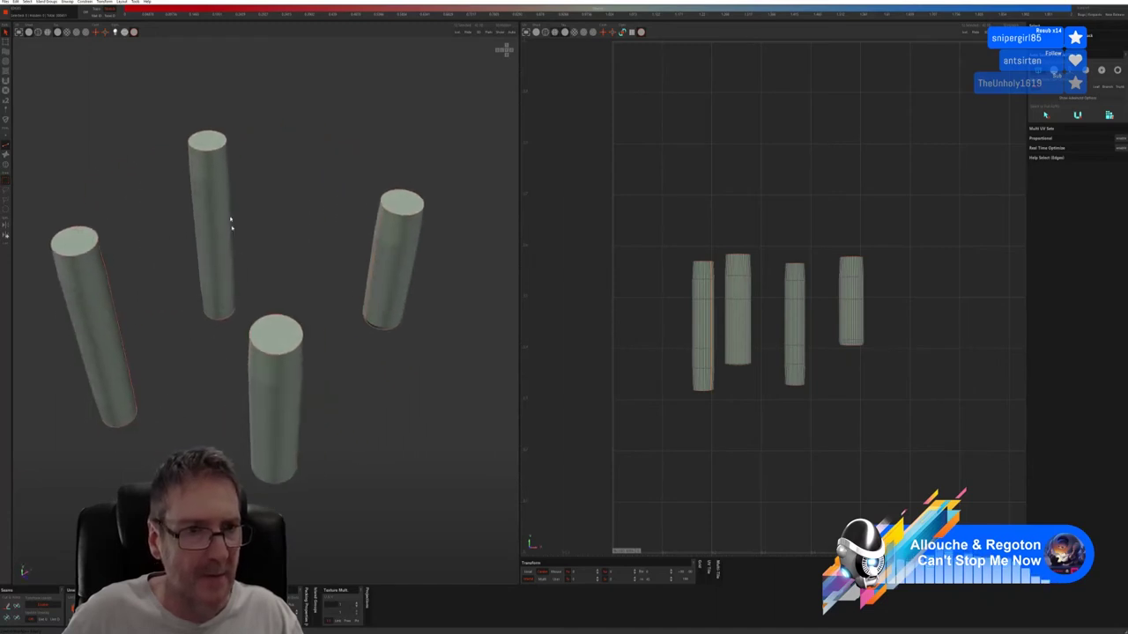
{"action": "left_click_drag", "start_coordinate": [209, 157], "coordinate": [222, 315]}
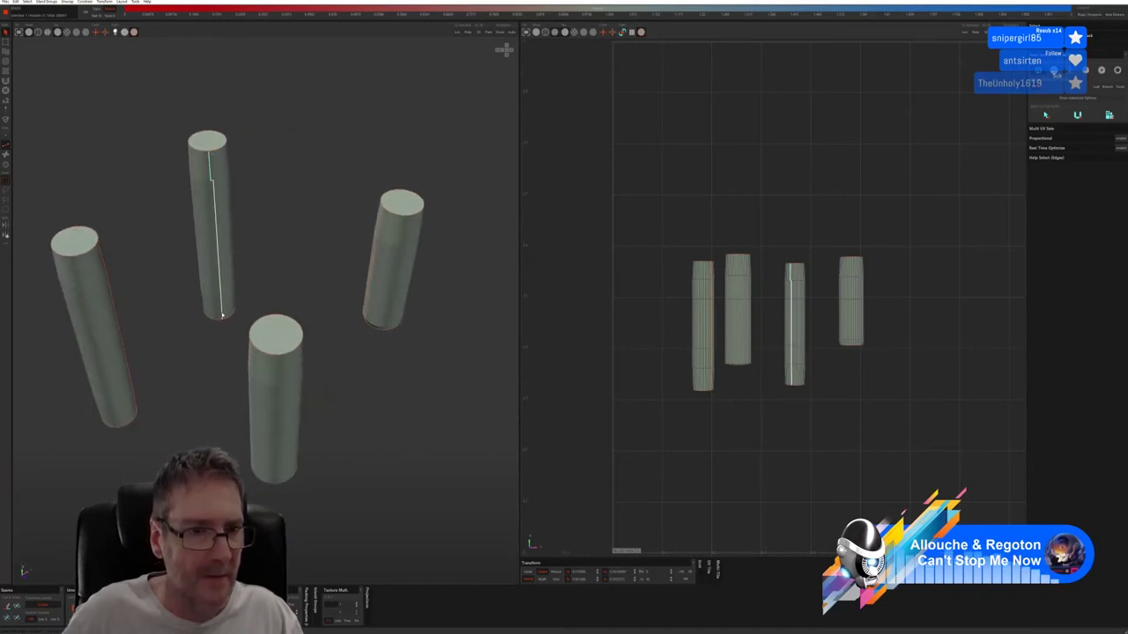
{"action": "left_click", "coordinate": [222, 317]}
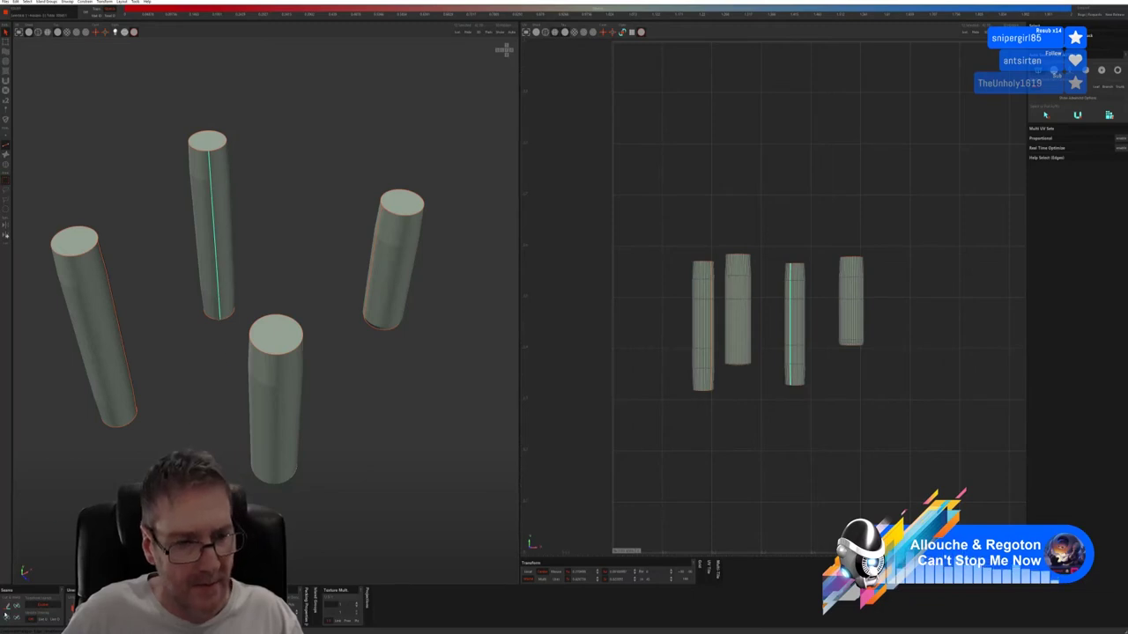
{"action": "left_click", "coordinate": [7, 608]}
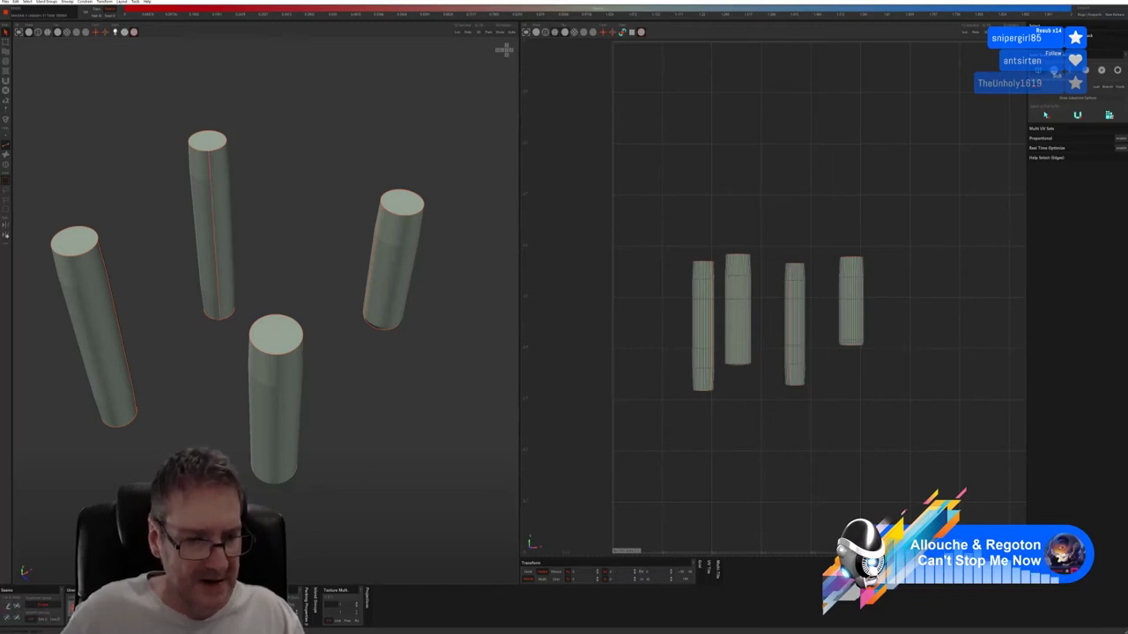
Unfold all the shaft and cap islands and display the checker texture on the 3D model.
{"action": "left_click", "coordinate": [72, 608]}
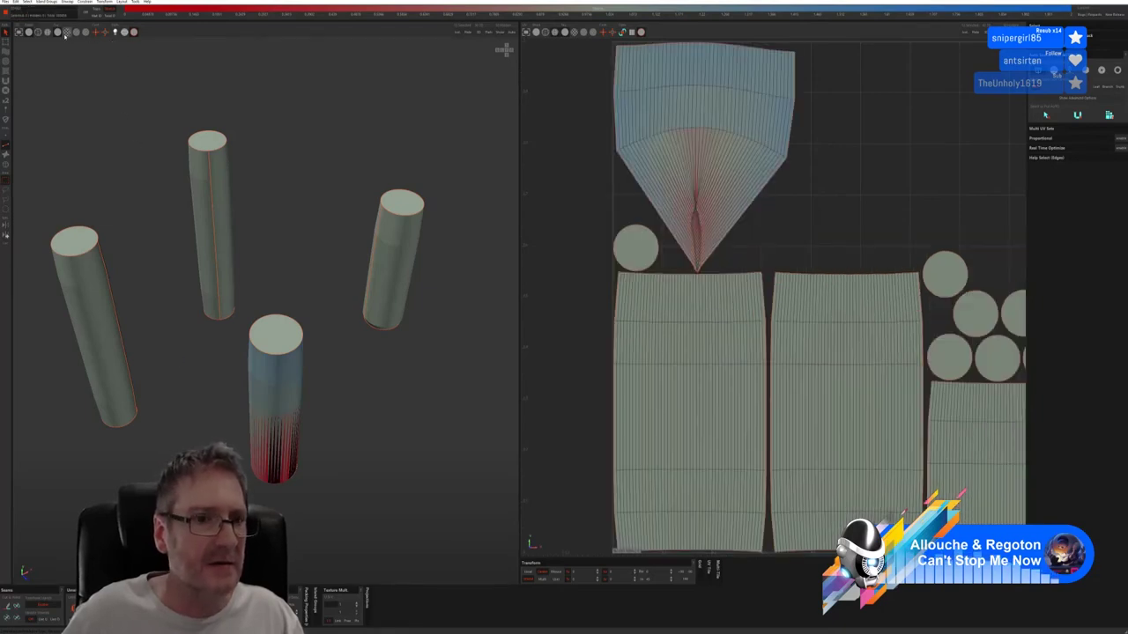
{"action": "left_click", "coordinate": [66, 32]}
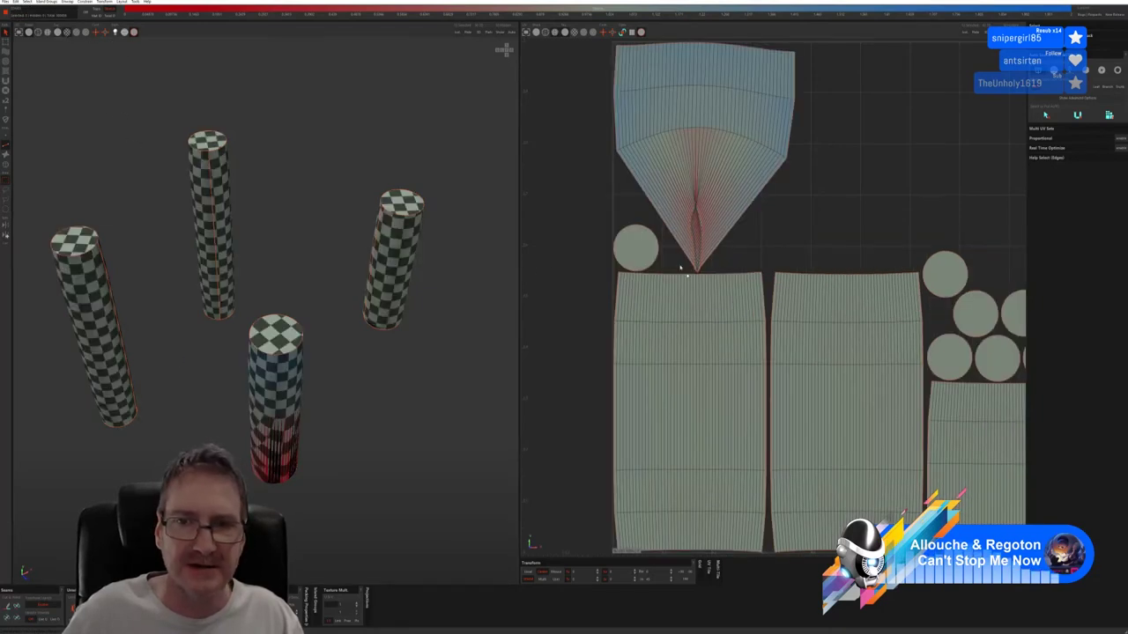
{"action": "middle_click_drag", "start_coordinate": [339, 394], "coordinate": [345, 343]}
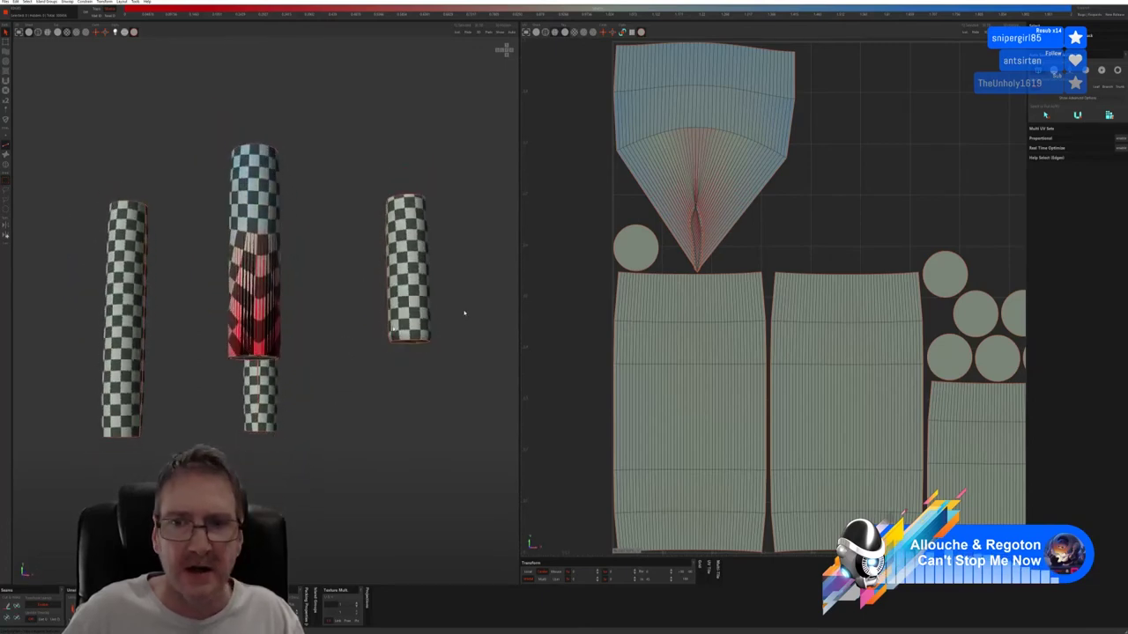
Try to fix the distorted shaft island by cutting the edge loop around its pinched end and unfolding again.
{"action": "scroll", "coordinate": [696, 231], "scroll_direction": "up", "scroll_amount": 3}
{"action": "scroll", "coordinate": [694, 282], "scroll_direction": "up", "scroll_amount": 5}
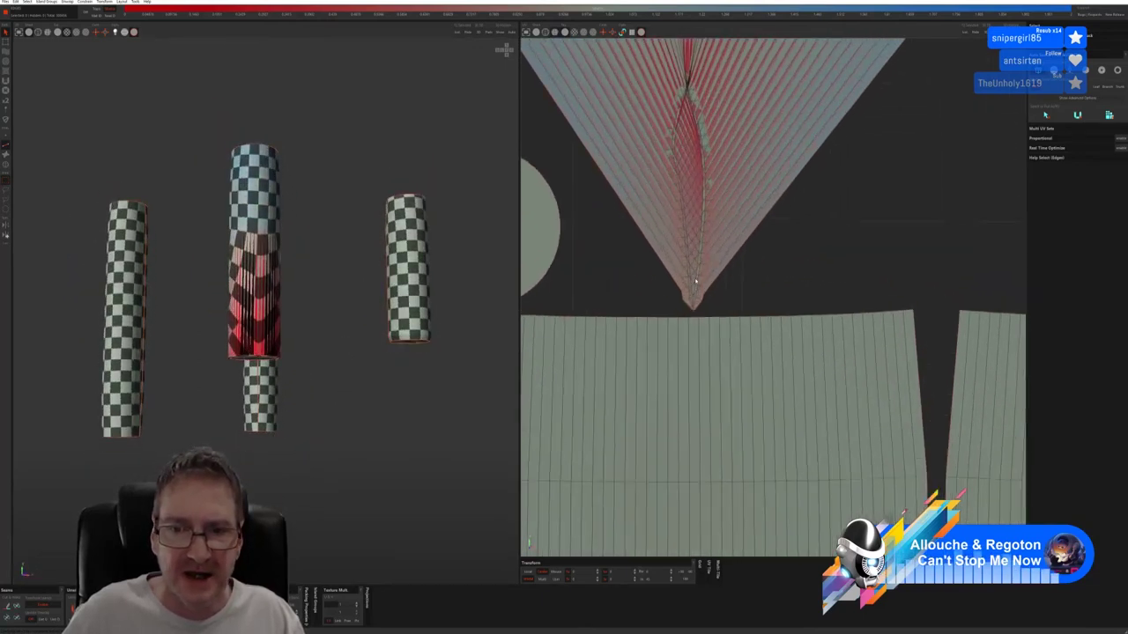
{"action": "scroll", "coordinate": [697, 289], "scroll_direction": "up", "scroll_amount": 1}
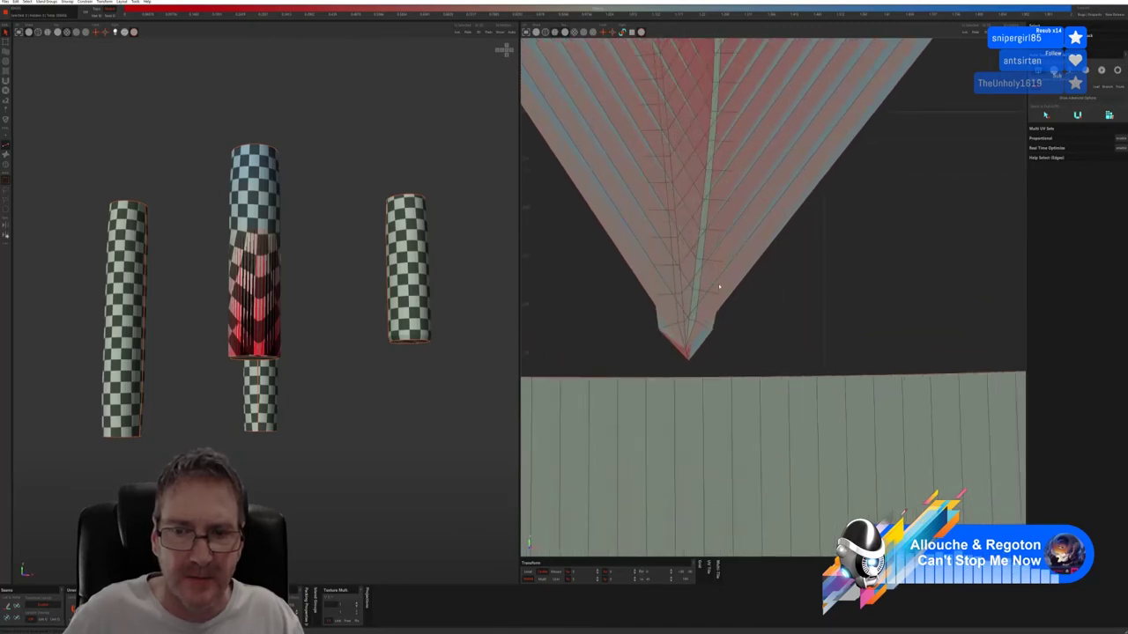
{"action": "left_click", "coordinate": [656, 317]}
{"action": "scroll", "coordinate": [658, 323], "scroll_direction": "down", "scroll_amount": 4}
{"action": "middle_click_drag", "start_coordinate": [717, 237], "coordinate": [719, 299], "text": "alt"}
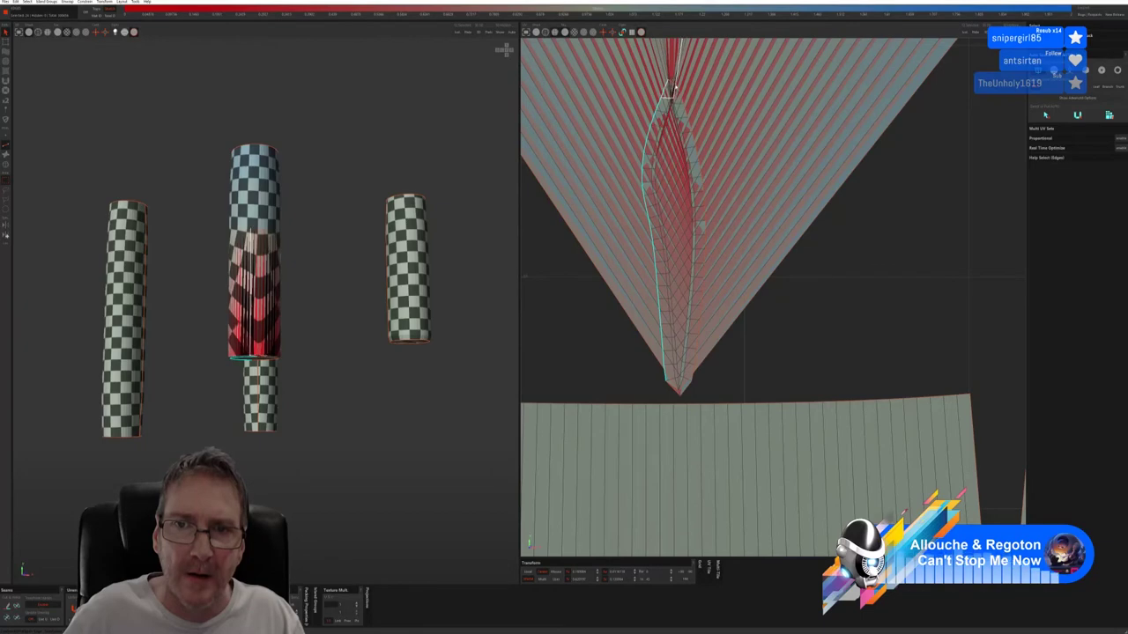
{"action": "scroll", "coordinate": [671, 85], "scroll_direction": "up", "scroll_amount": 5}
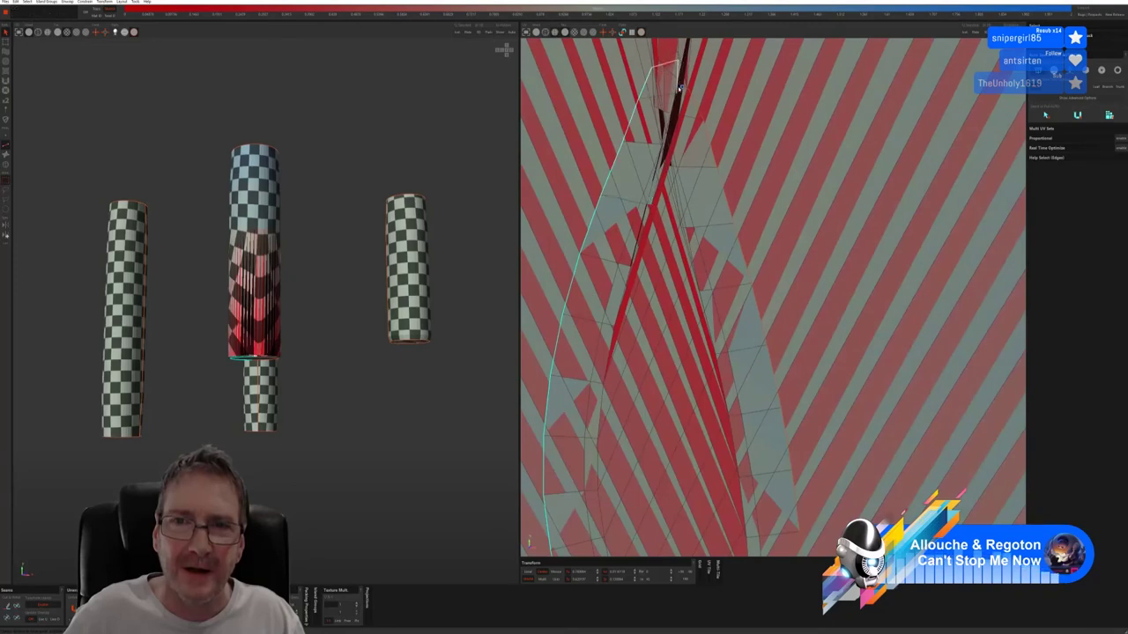
{"action": "left_click", "coordinate": [760, 327], "text": "shift"}
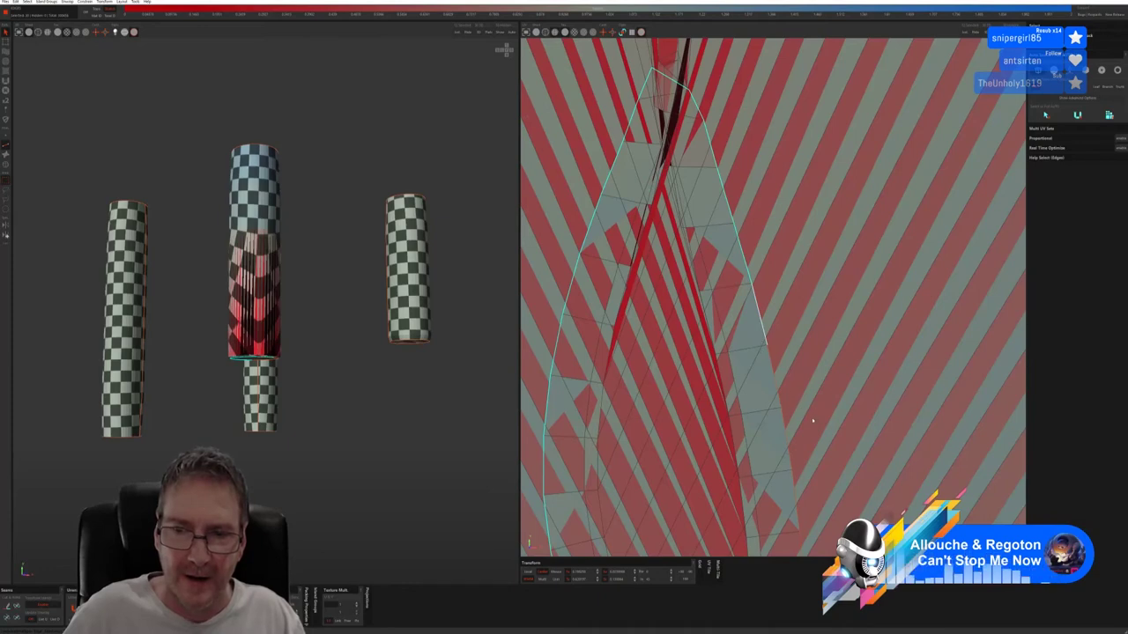
{"action": "middle_click_drag", "start_coordinate": [811, 417], "coordinate": [767, 86], "text": "alt"}
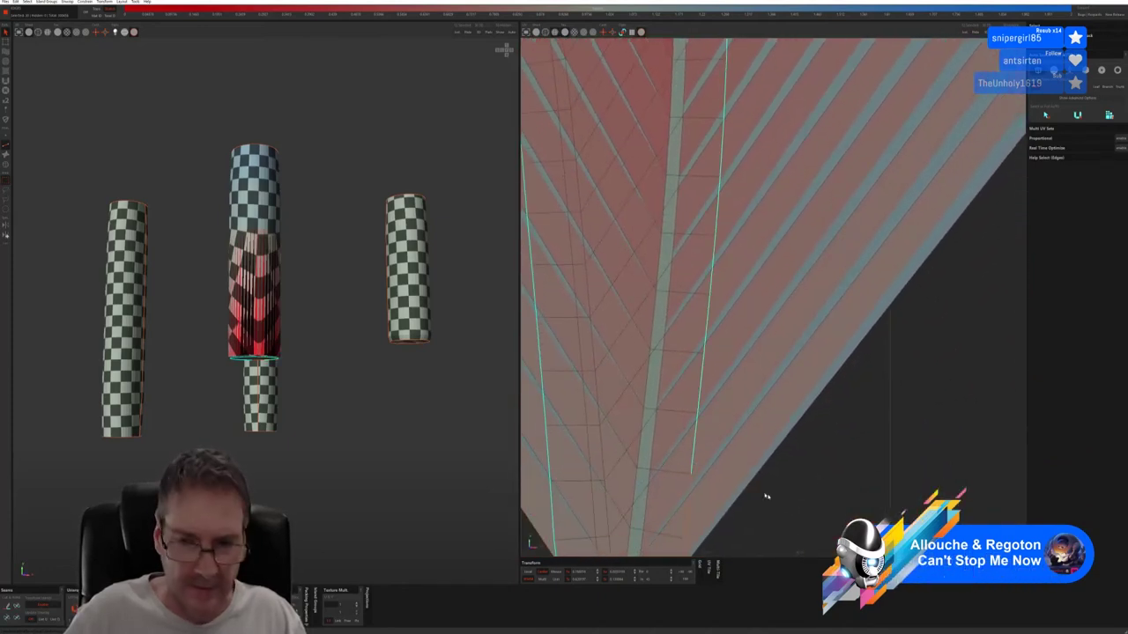
{"action": "scroll", "coordinate": [788, 339], "scroll_direction": "down", "scroll_amount": 5}
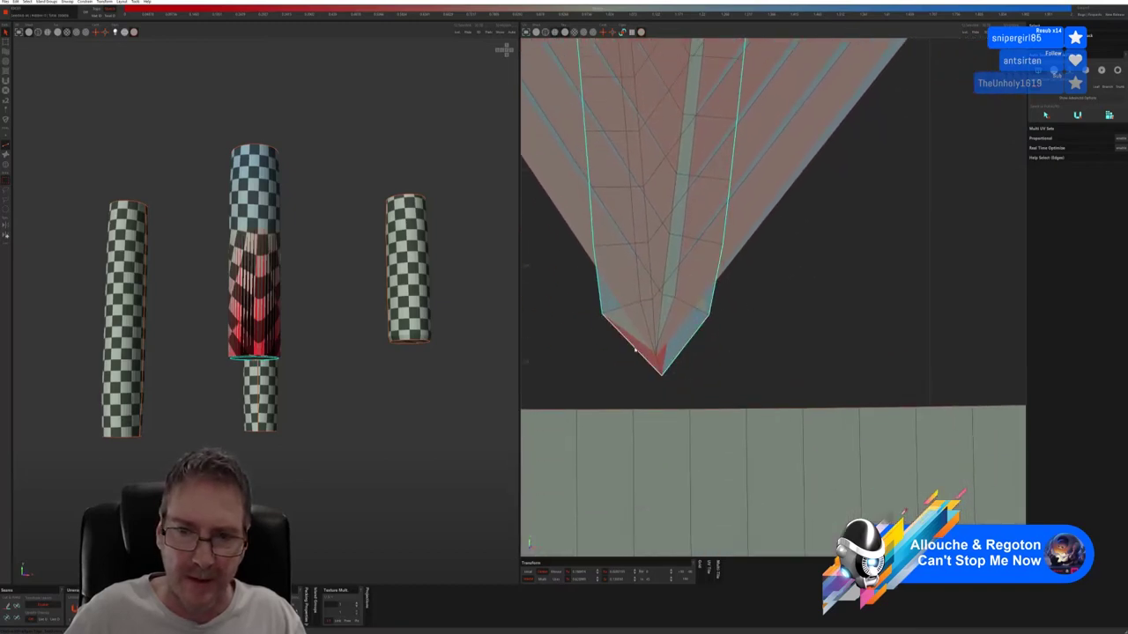
{"action": "scroll", "coordinate": [692, 351], "scroll_direction": "down", "scroll_amount": 7}
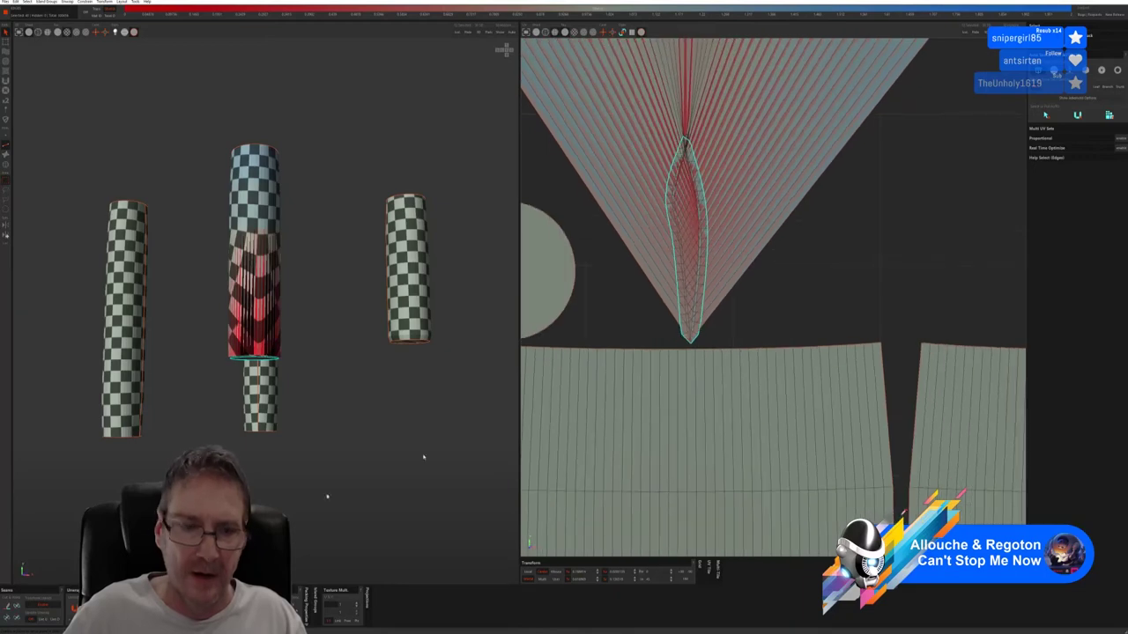
{"action": "left_click", "coordinate": [8, 607]}
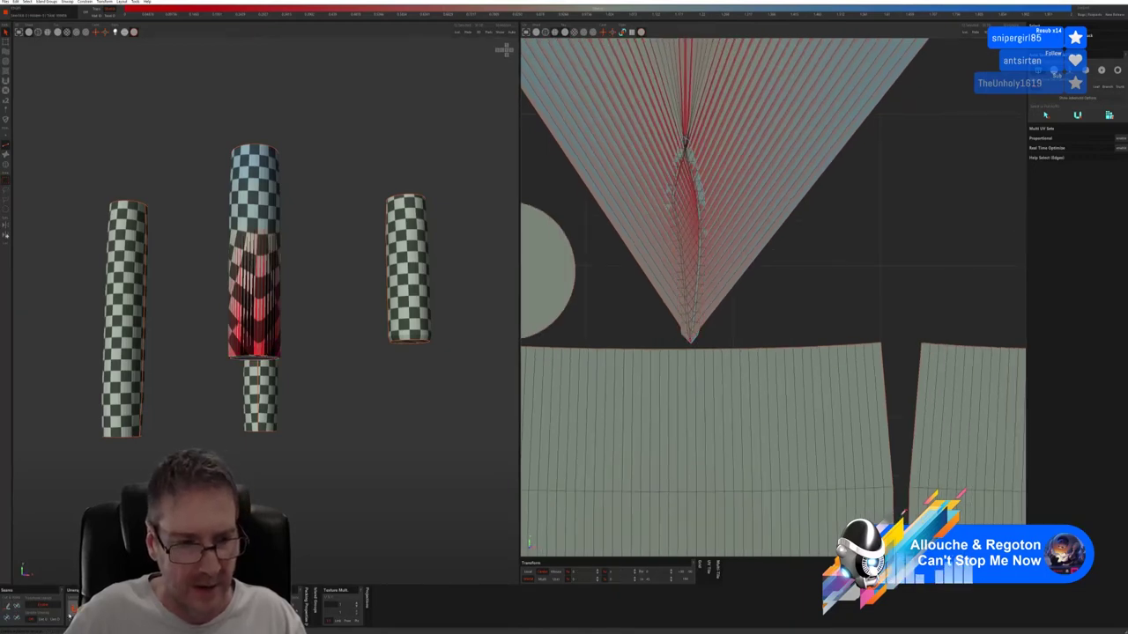
{"action": "key", "text": "u"}
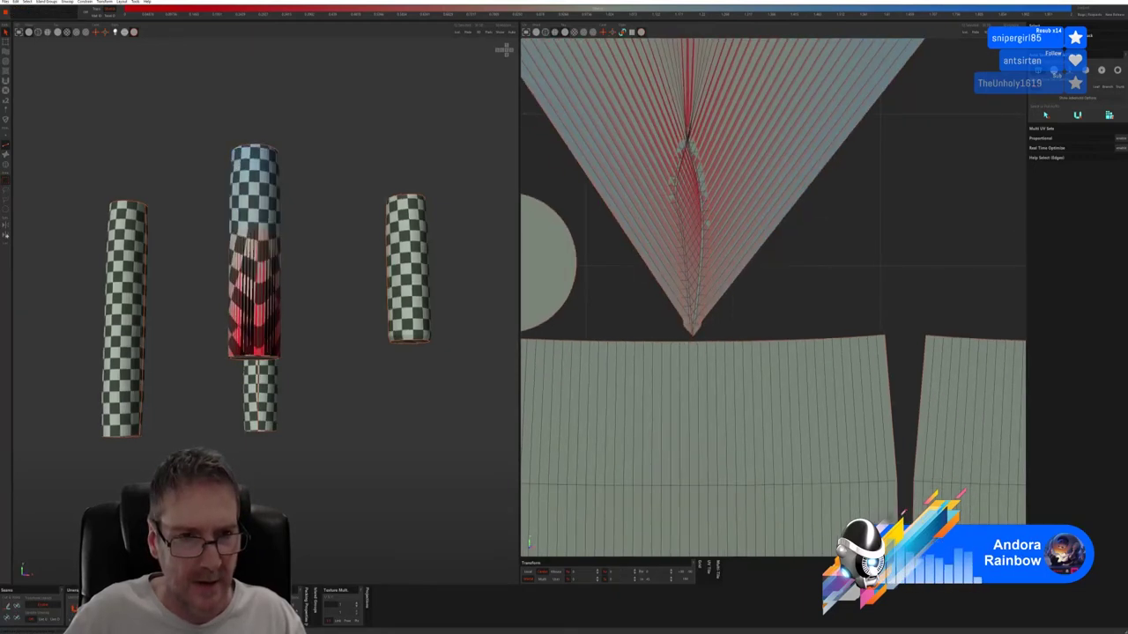
Examine the pinched end of the distorted shaft island in the UV layout for the cause of the stretching.
{"action": "scroll", "coordinate": [659, 268], "scroll_direction": "down", "scroll_amount": 5}
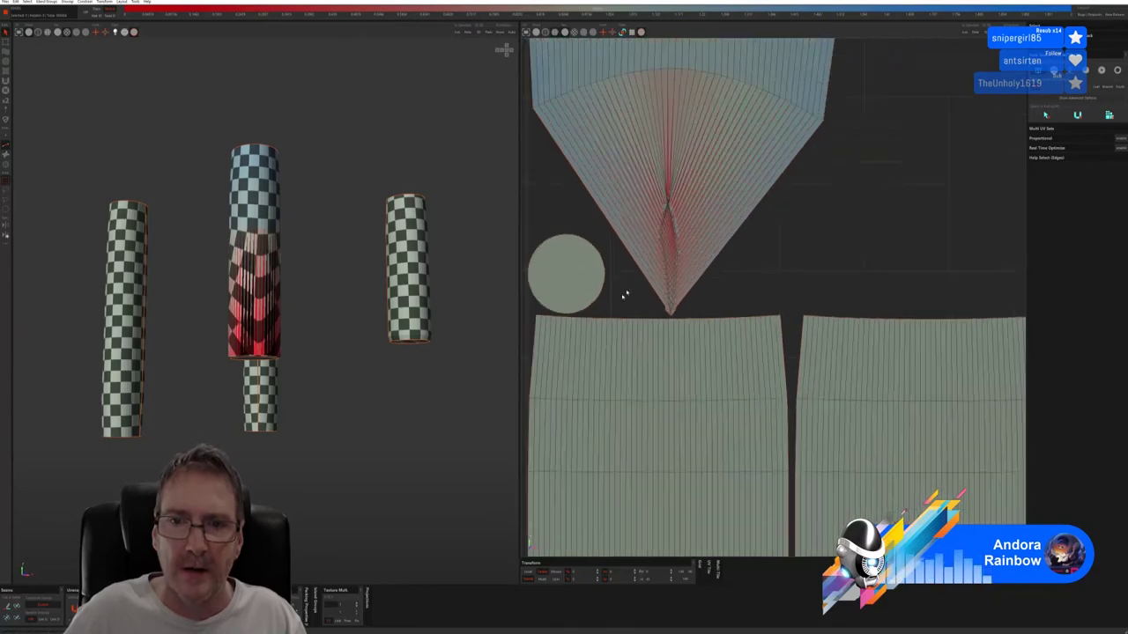
{"action": "scroll", "coordinate": [633, 261], "scroll_direction": "up", "scroll_amount": 8}
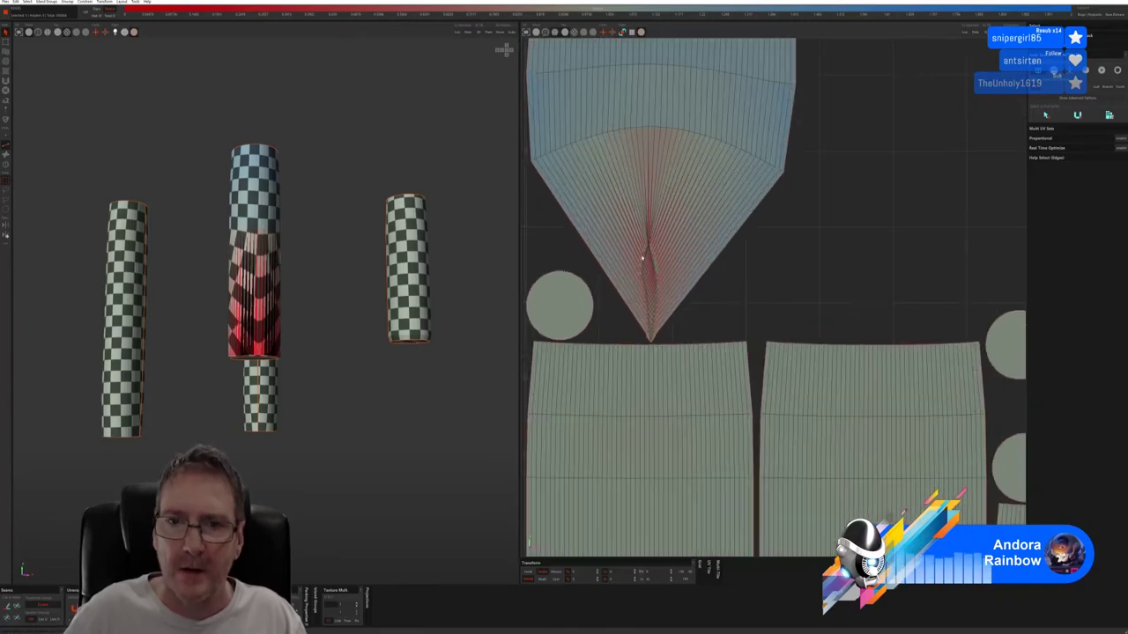
{"action": "scroll", "coordinate": [651, 339], "scroll_direction": "up", "scroll_amount": 2}
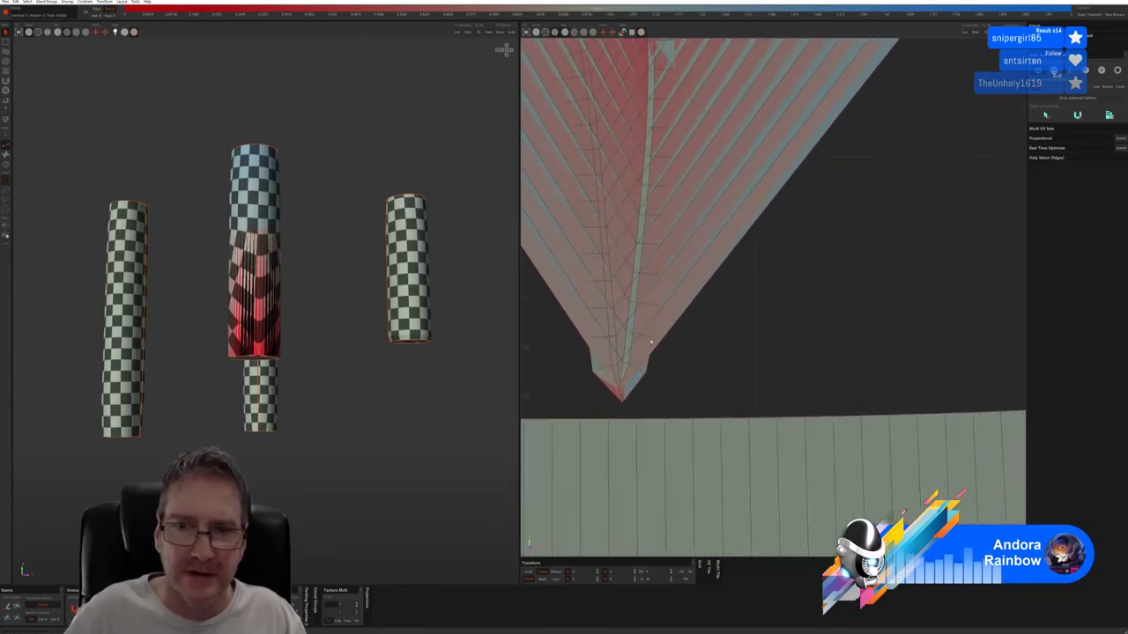
{"action": "scroll", "coordinate": [650, 339], "scroll_direction": "down", "scroll_amount": 3}
{"action": "scroll", "coordinate": [600, 174], "scroll_direction": "down", "scroll_amount": 3}
{"action": "scroll", "coordinate": [592, 160], "scroll_direction": "down", "scroll_amount": 2}
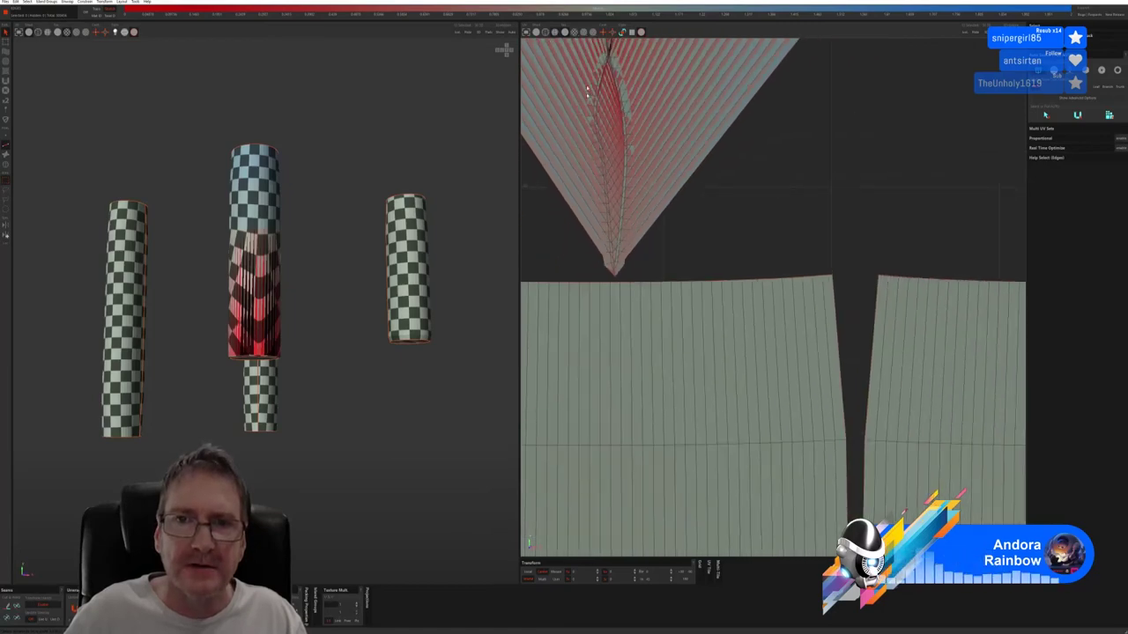
{"action": "scroll", "coordinate": [611, 58], "scroll_direction": "up", "scroll_amount": 7}
{"action": "scroll", "coordinate": [625, 77], "scroll_direction": "up", "scroll_amount": 2}
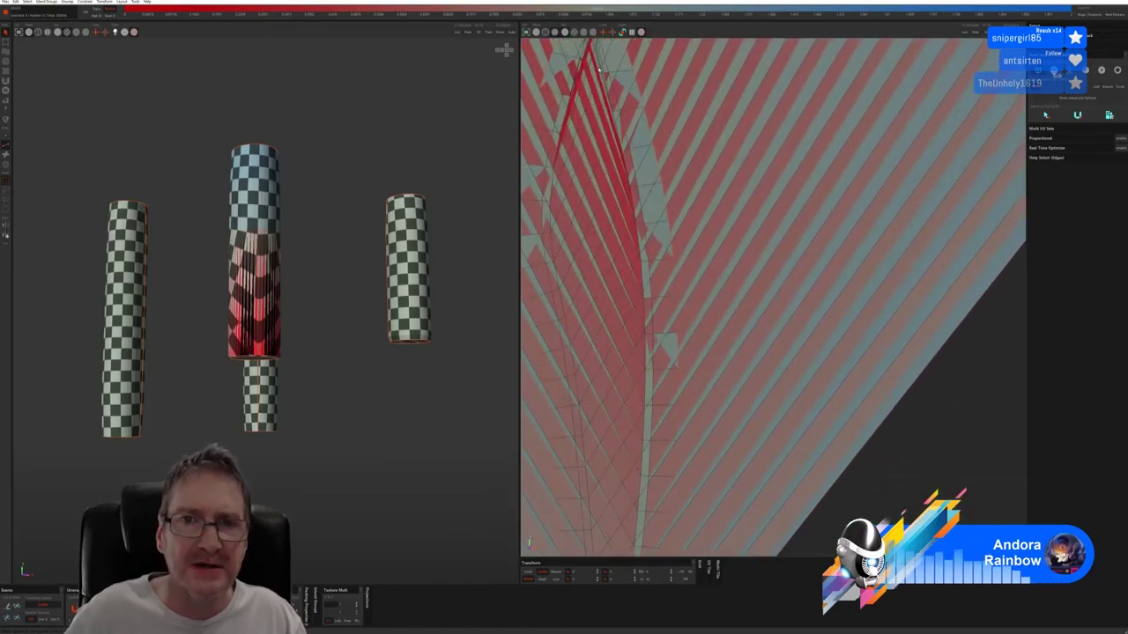
Cut the short missed edge at the bottom of the distorted shaft's vertical seam and unfold the islands again.
{"action": "left_click_drag", "start_coordinate": [347, 350], "coordinate": [343, 319], "text": "alt"}
{"action": "middle_click_drag", "start_coordinate": [344, 319], "coordinate": [403, 327]}
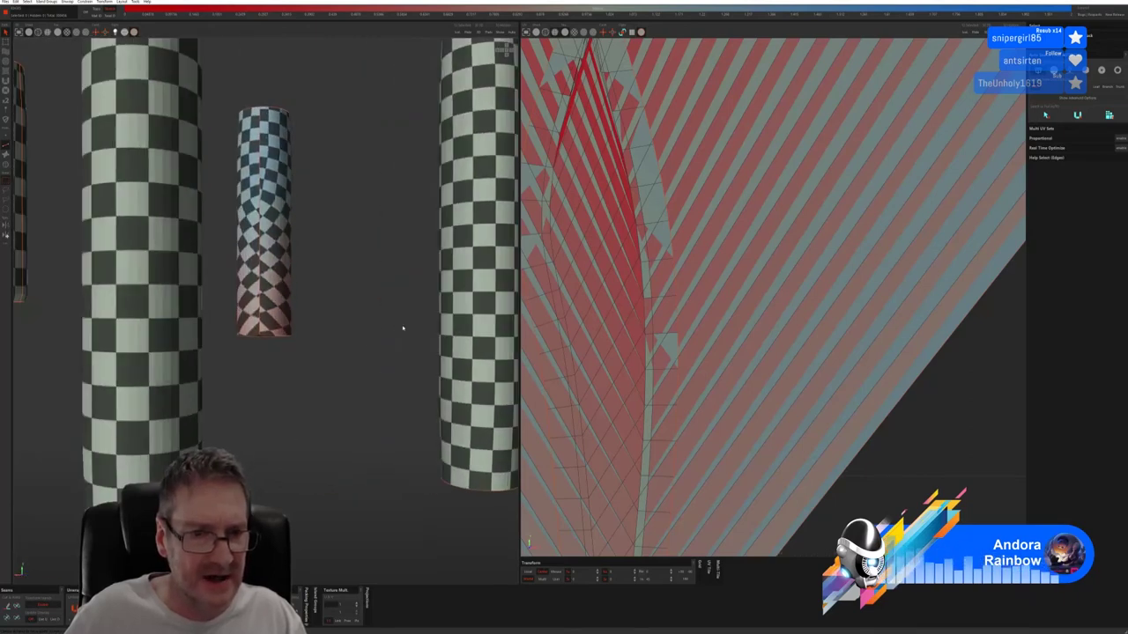
{"action": "scroll", "coordinate": [252, 350], "scroll_direction": "up", "scroll_amount": 5}
{"action": "scroll", "coordinate": [256, 337], "scroll_direction": "up", "scroll_amount": 4}
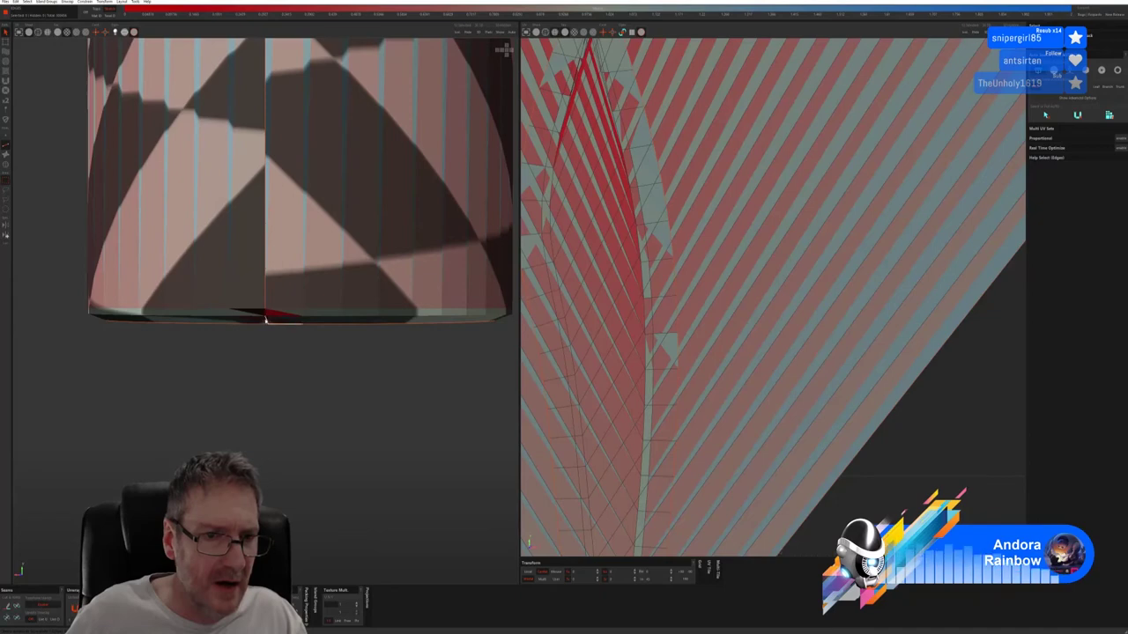
{"action": "left_click", "coordinate": [265, 315]}
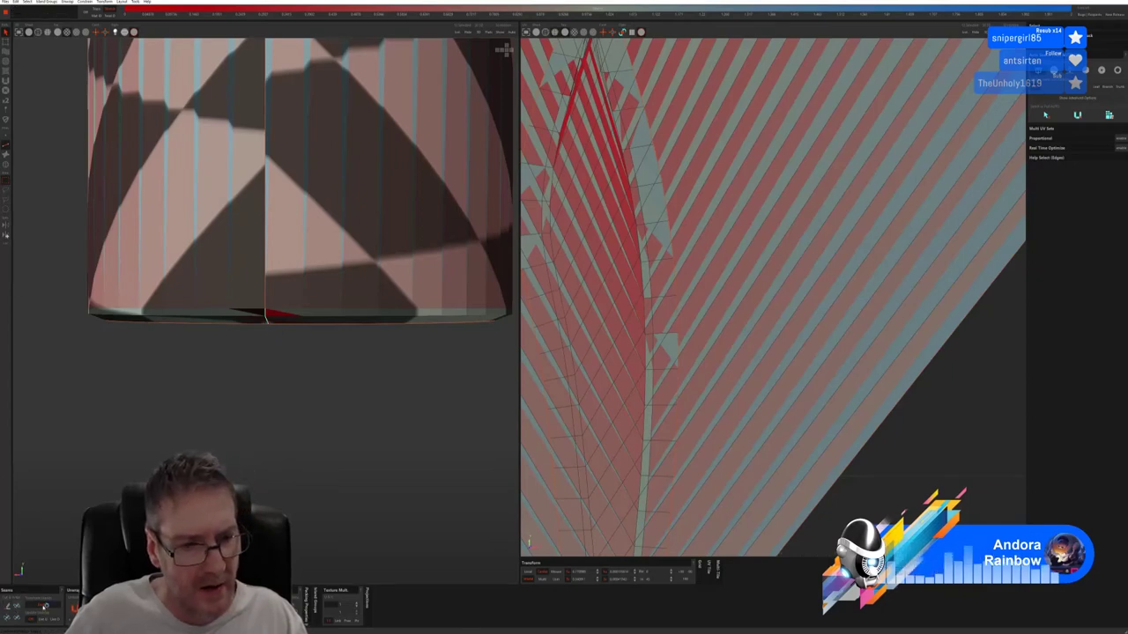
{"action": "left_click", "coordinate": [73, 608]}
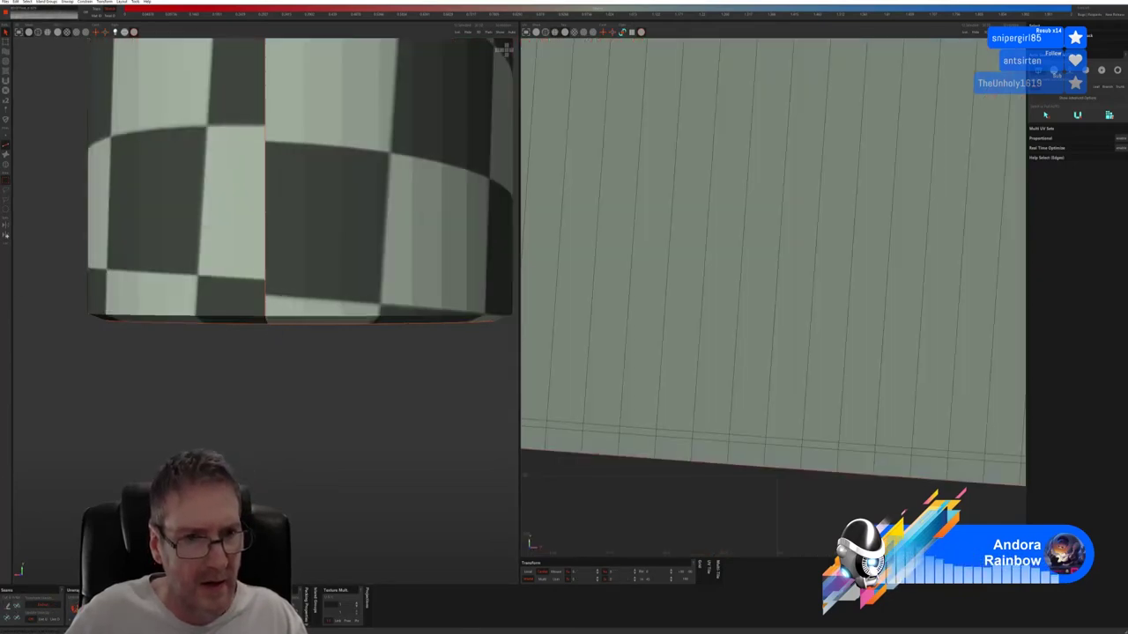
Check the checker pattern on the four column shafts and the complete layout of their UV islands.
{"action": "scroll", "coordinate": [250, 331], "scroll_direction": "down", "scroll_amount": 10}
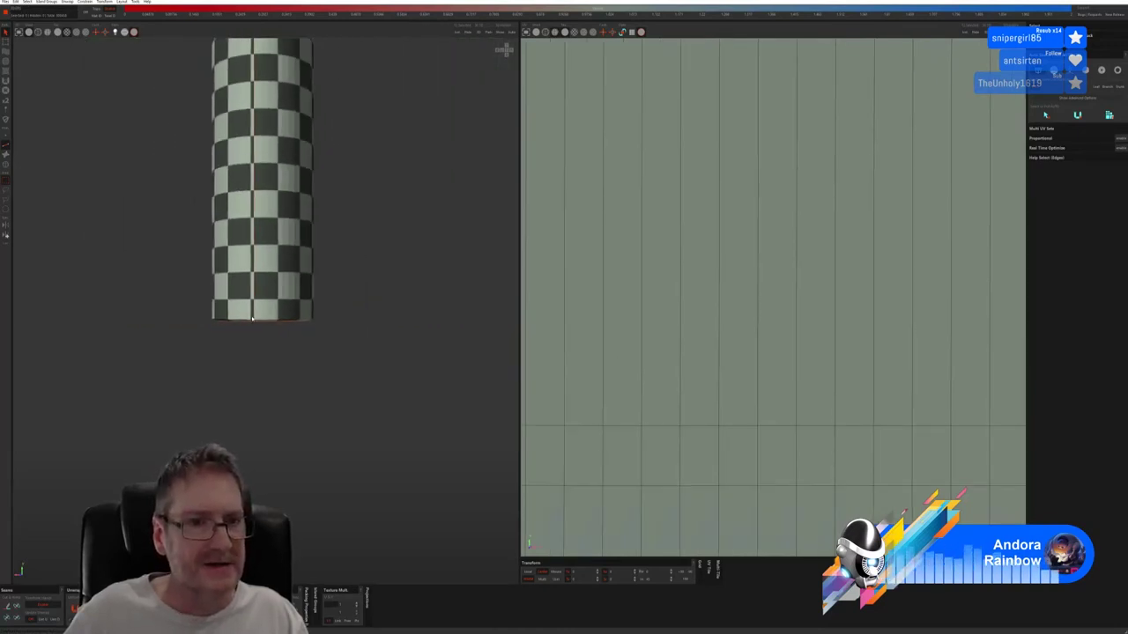
{"action": "scroll", "coordinate": [252, 319], "scroll_direction": "down", "scroll_amount": 8}
{"action": "middle_click_drag", "start_coordinate": [291, 266], "coordinate": [295, 340], "text": "alt"}
{"action": "left_click_drag", "start_coordinate": [302, 318], "coordinate": [203, 318], "text": "alt"}
{"action": "middle_click_drag", "start_coordinate": [203, 319], "coordinate": [448, 314]}
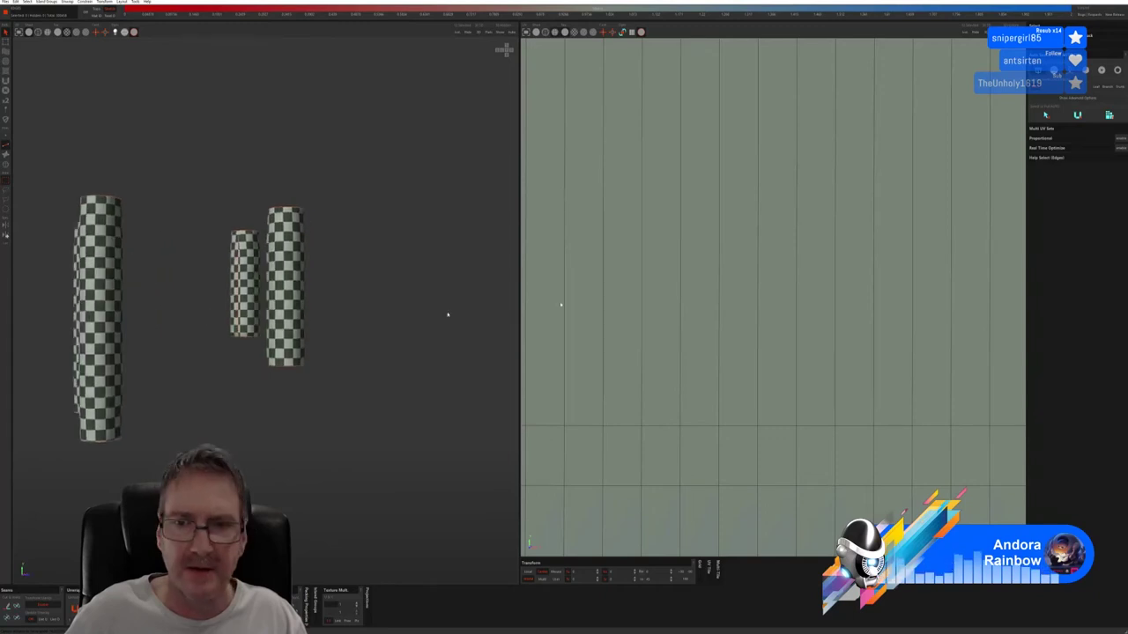
{"action": "scroll", "coordinate": [771, 291], "scroll_direction": "down", "scroll_amount": 10}
{"action": "scroll", "coordinate": [766, 282], "scroll_direction": "down", "scroll_amount": 5}
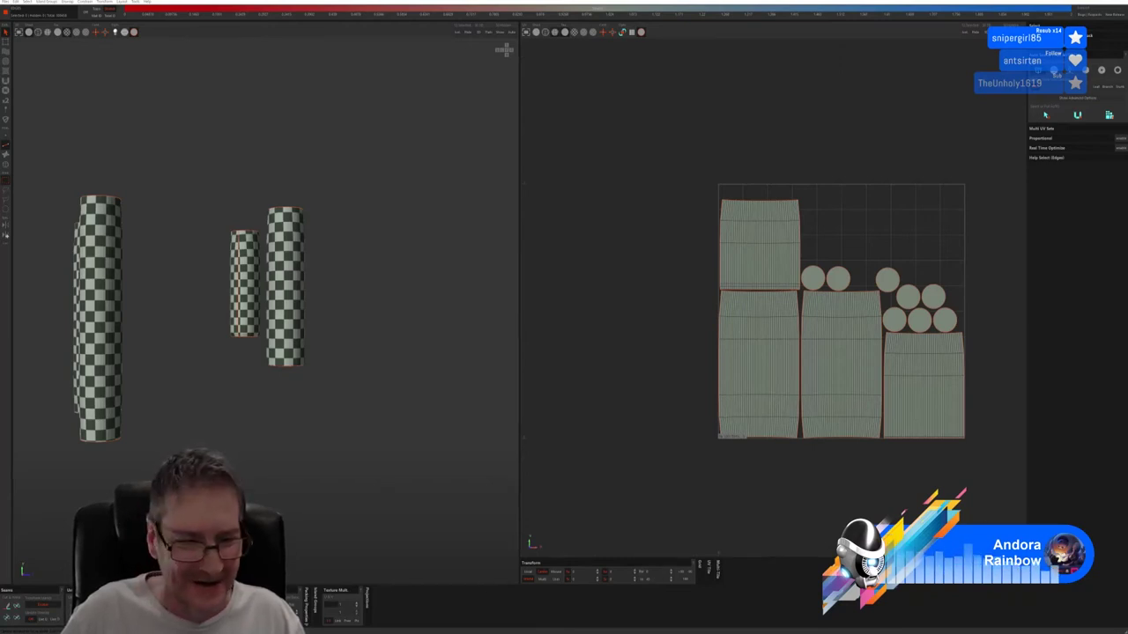
Switch to the web browser, open the copied image links, compare the blue character's 3D render with its concept art, and return to RizomUV.
{"action": "key", "text": "alt+Tab"}
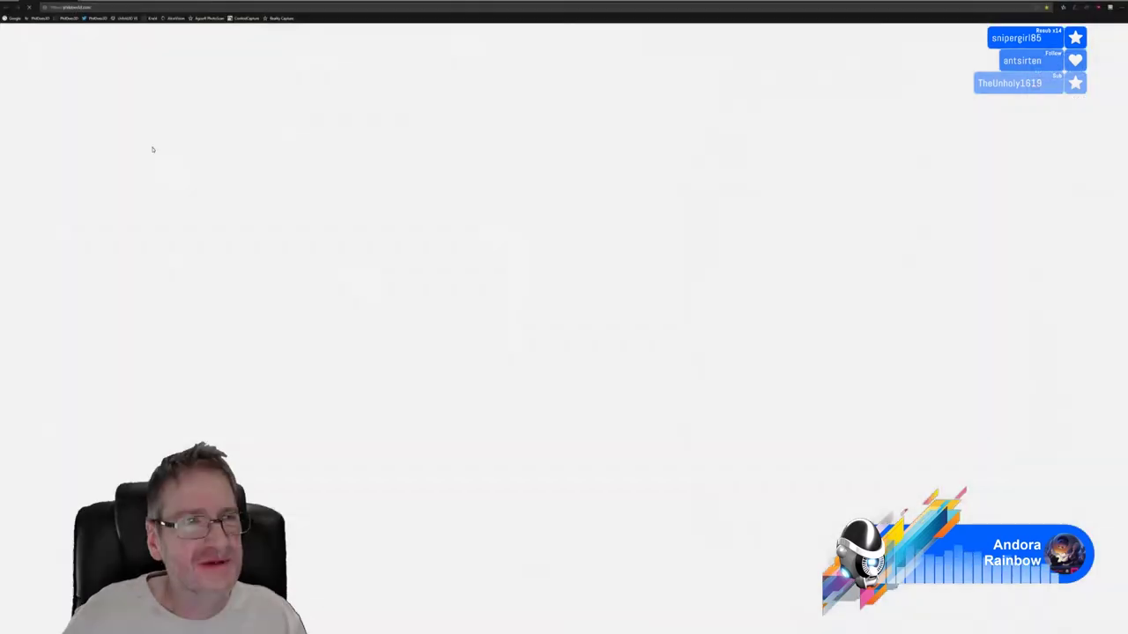
{"action": "left_click", "coordinate": [113, 10]}
{"action": "key", "text": "ctrl+v"}
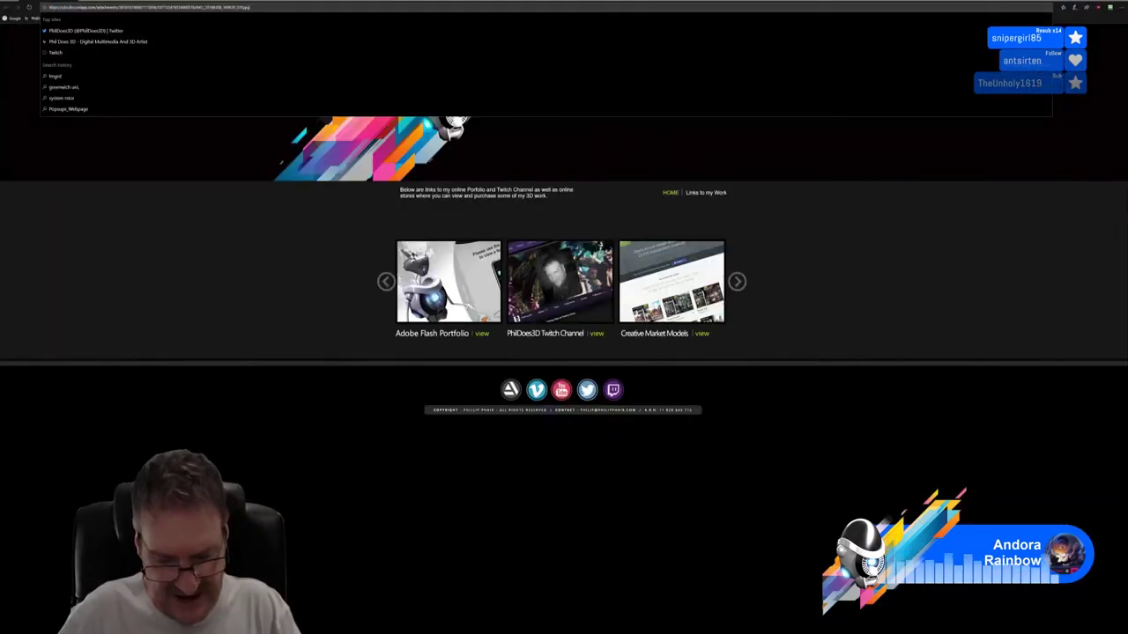
{"action": "key", "text": "Return"}
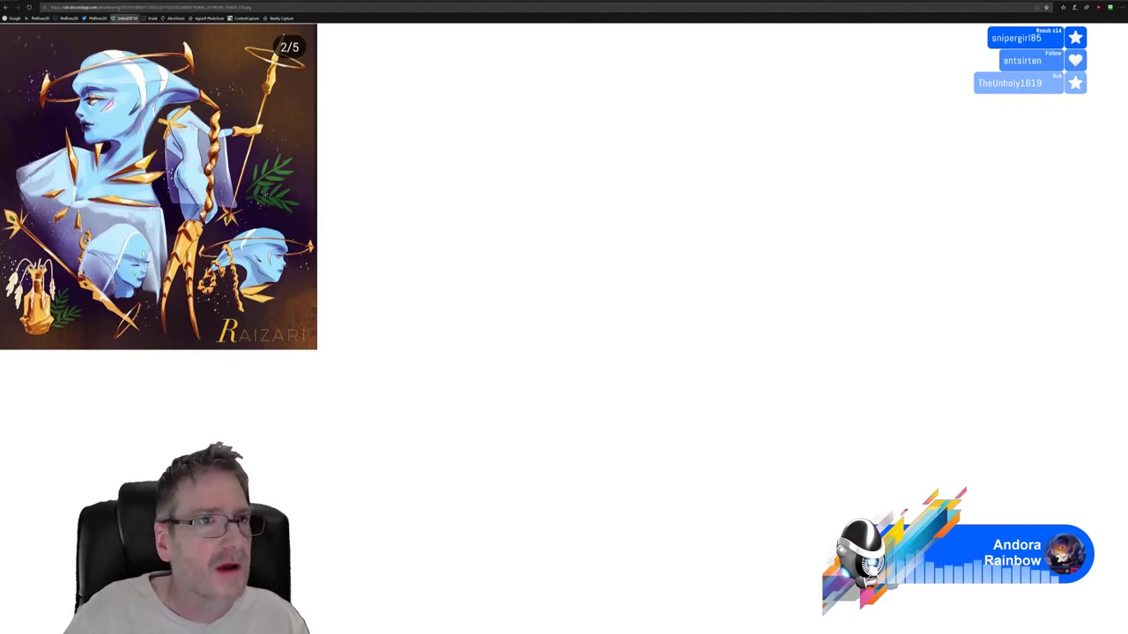
{"action": "left_click", "coordinate": [101, 19]}
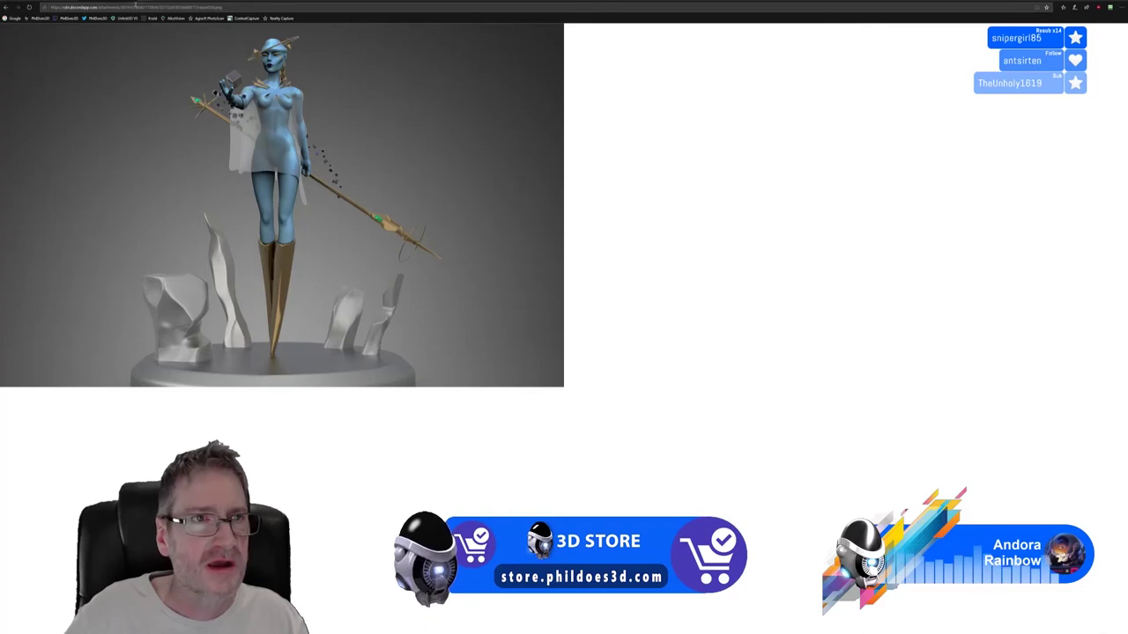
{"action": "key", "text": "ctrl+Tab"}
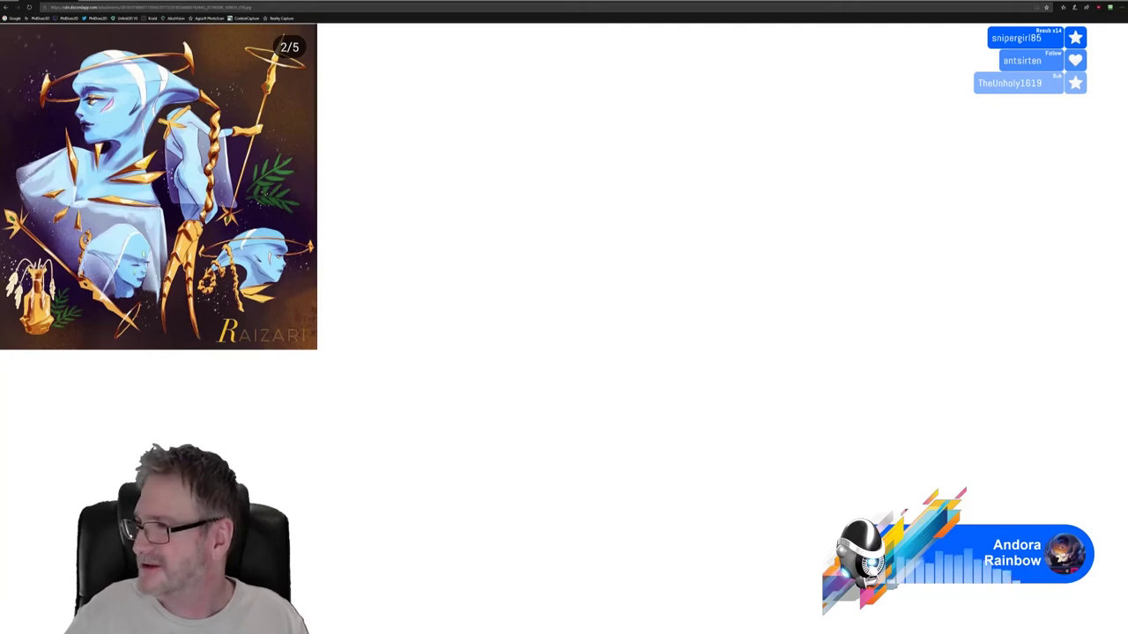
{"action": "left_click", "coordinate": [1119, 3]}
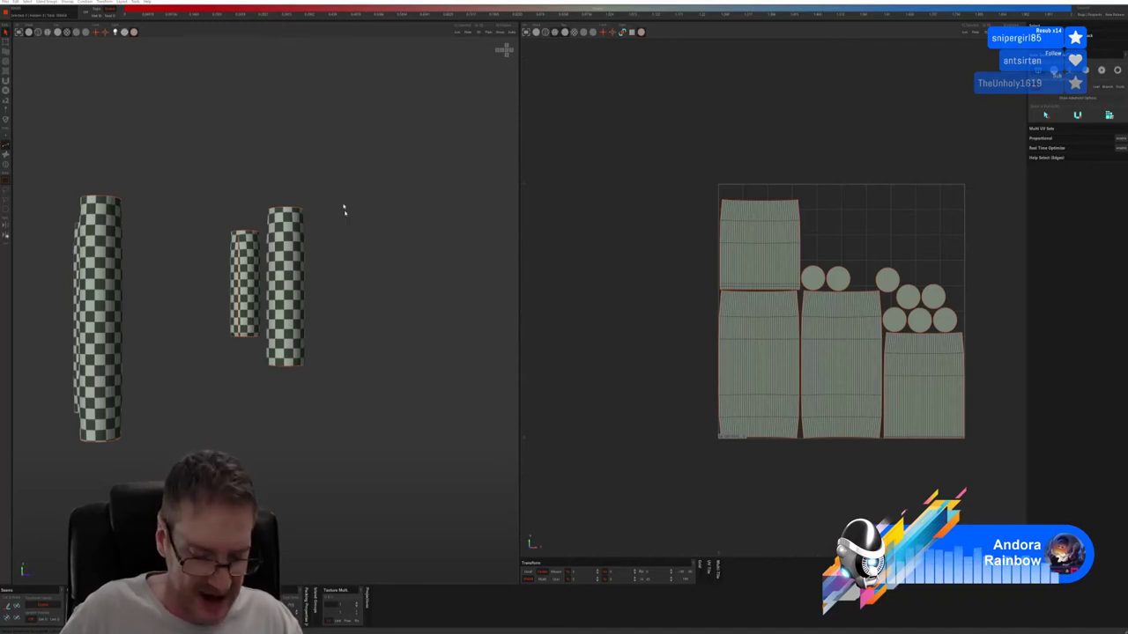
Unhide the whole mesh and isolate the four barrel-shaped drums beneath the column shafts.
{"action": "left_click", "coordinate": [504, 35]}
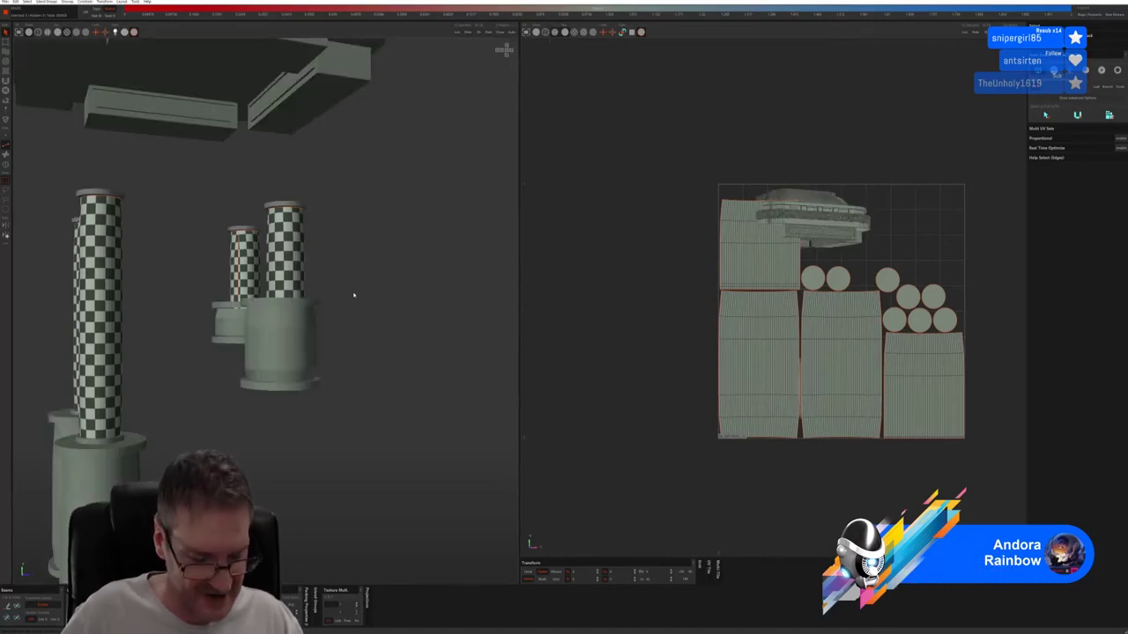
{"action": "left_click_drag", "start_coordinate": [355, 294], "coordinate": [335, 320], "text": "alt"}
{"action": "middle_click_drag", "start_coordinate": [348, 355], "coordinate": [366, 315]}
{"action": "left_click", "coordinate": [5, 164]}
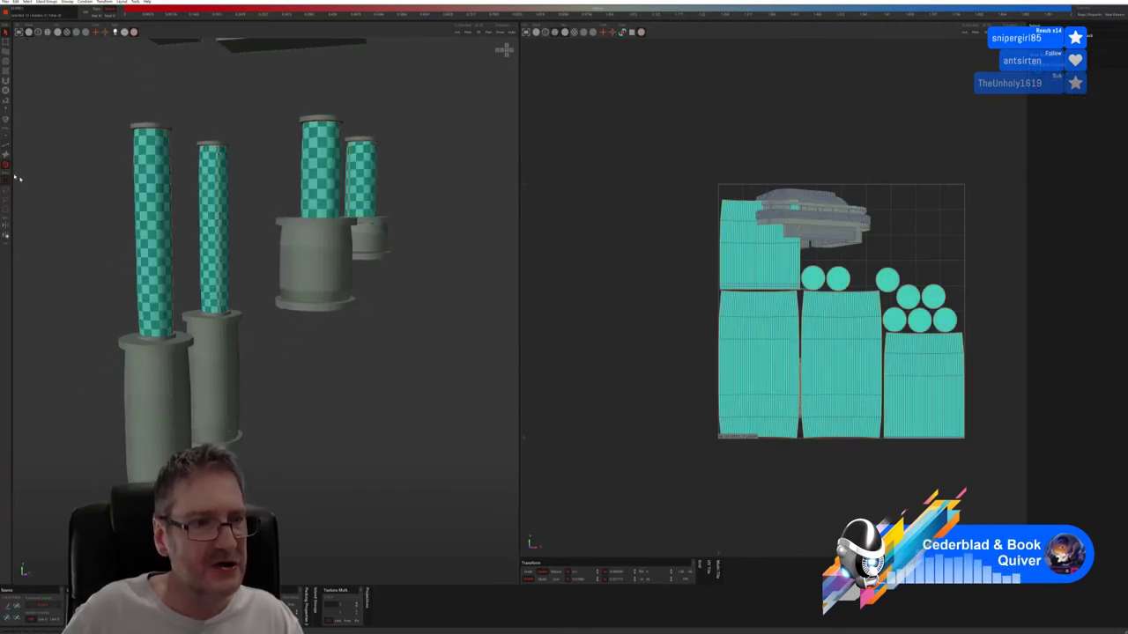
{"action": "left_click", "coordinate": [159, 429]}
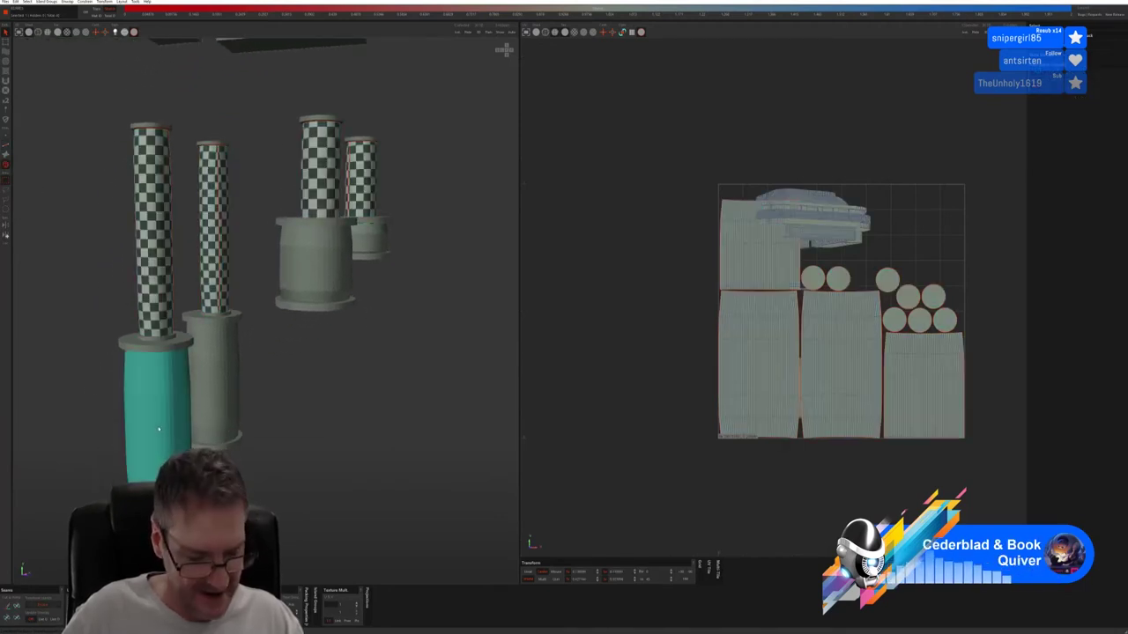
{"action": "left_click", "coordinate": [212, 375], "text": "shift"}
{"action": "left_click", "coordinate": [323, 259], "text": "shift"}
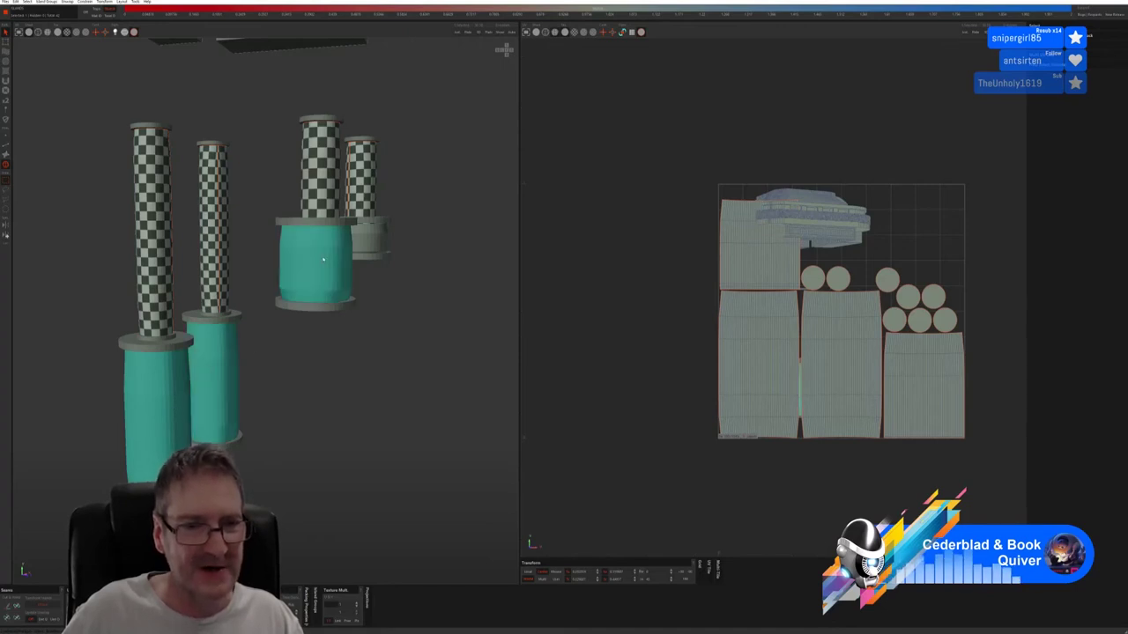
{"action": "left_click", "coordinate": [380, 237], "text": "shift"}
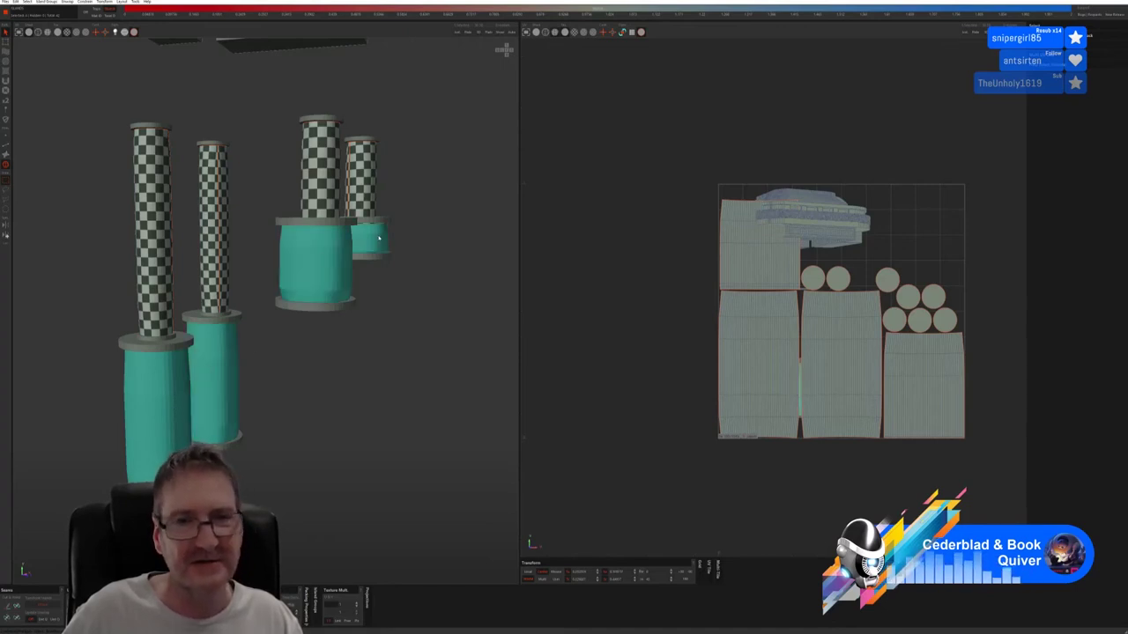
{"action": "left_click", "coordinate": [458, 33]}
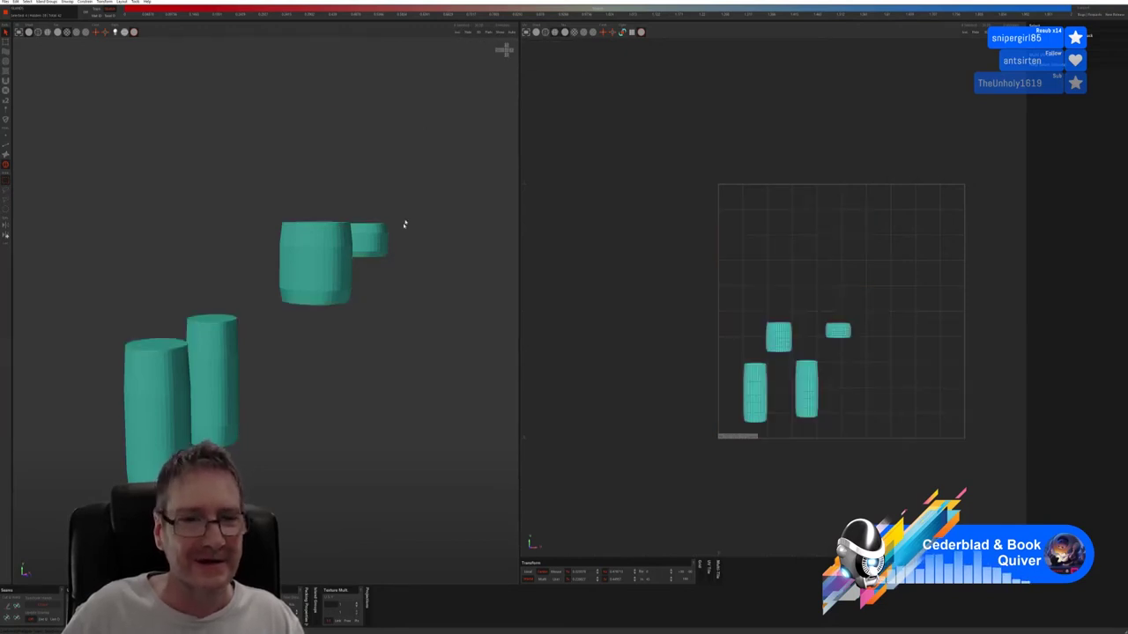
Select the top cap polygons of all four isolated drums and cut seams around them.
{"action": "left_click_drag", "start_coordinate": [276, 320], "coordinate": [311, 342], "text": "alt"}
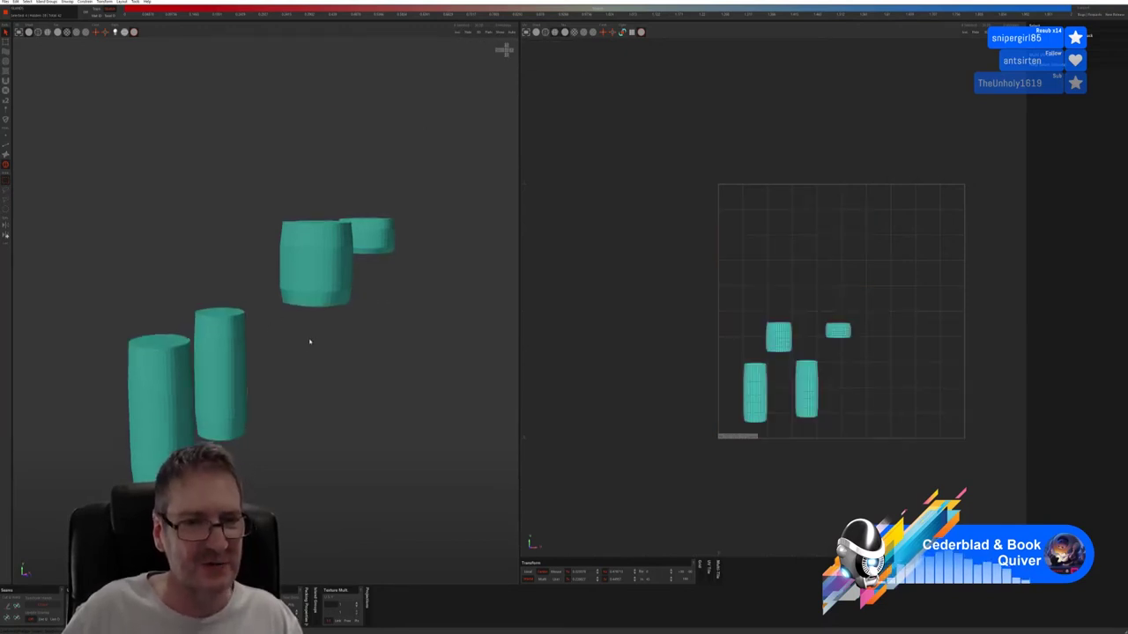
{"action": "middle_click_drag", "start_coordinate": [310, 342], "coordinate": [368, 342]}
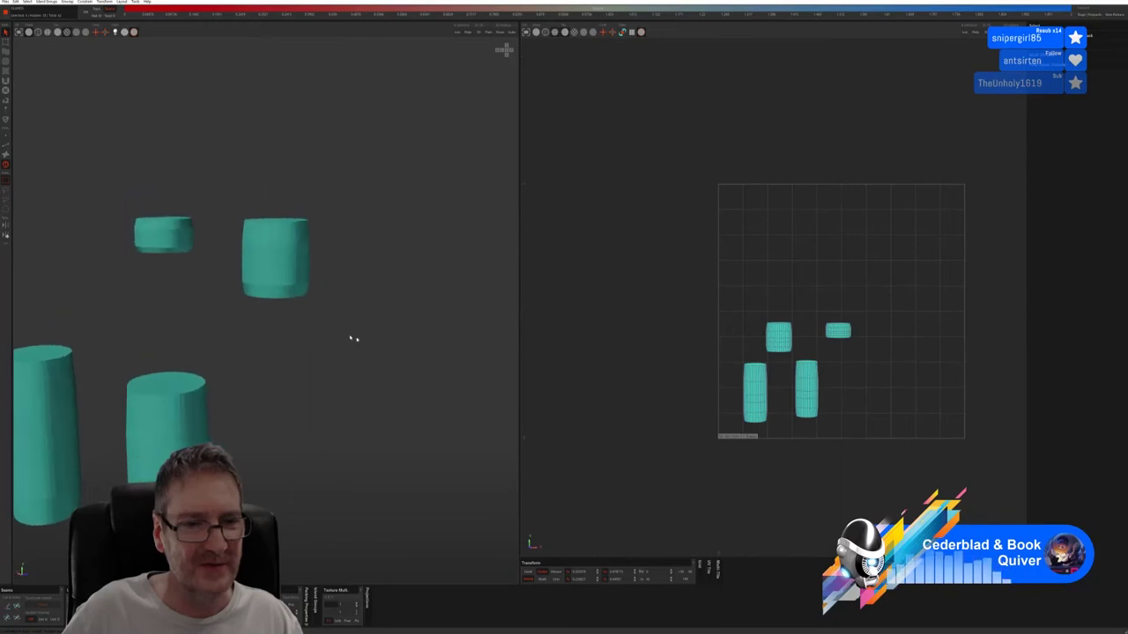
{"action": "scroll", "coordinate": [272, 227], "scroll_direction": "up", "scroll_amount": 4}
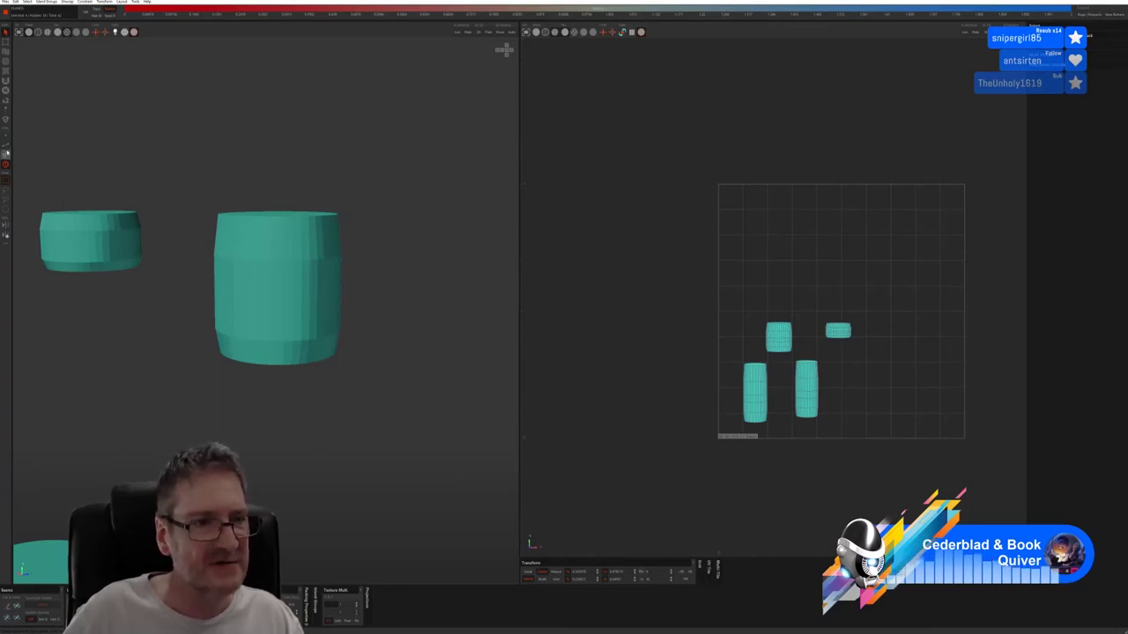
{"action": "left_click", "coordinate": [7, 152]}
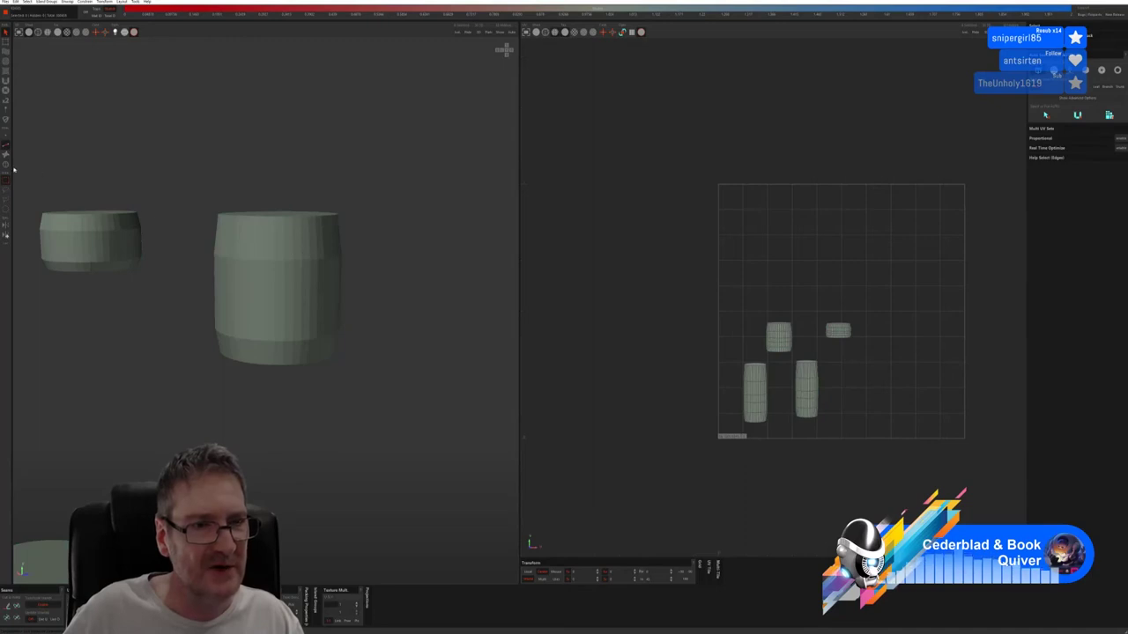
{"action": "left_click", "coordinate": [6, 154]}
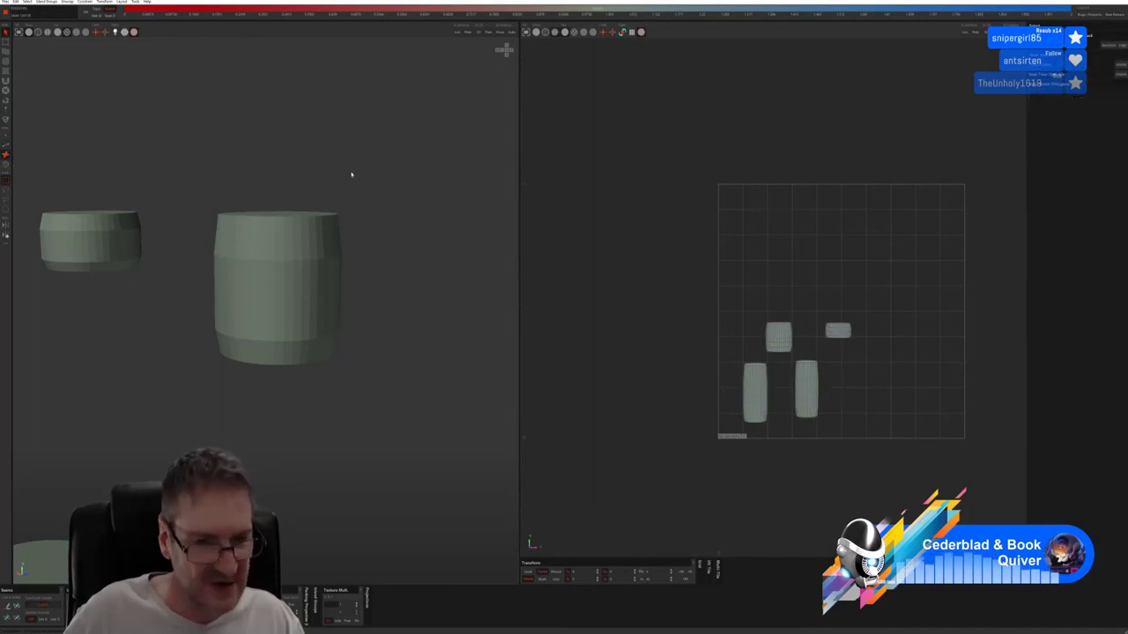
{"action": "middle_click_drag", "start_coordinate": [351, 175], "coordinate": [373, 143], "text": "alt"}
{"action": "left_click_drag", "start_coordinate": [373, 144], "coordinate": [418, 309], "text": "alt"}
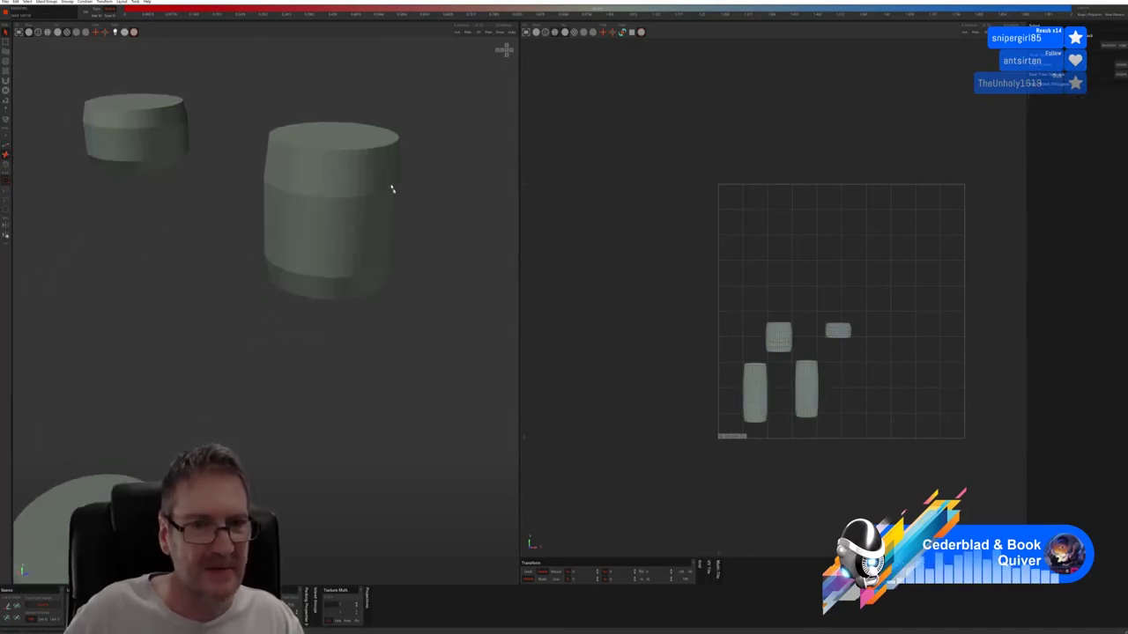
{"action": "left_click", "coordinate": [341, 141]}
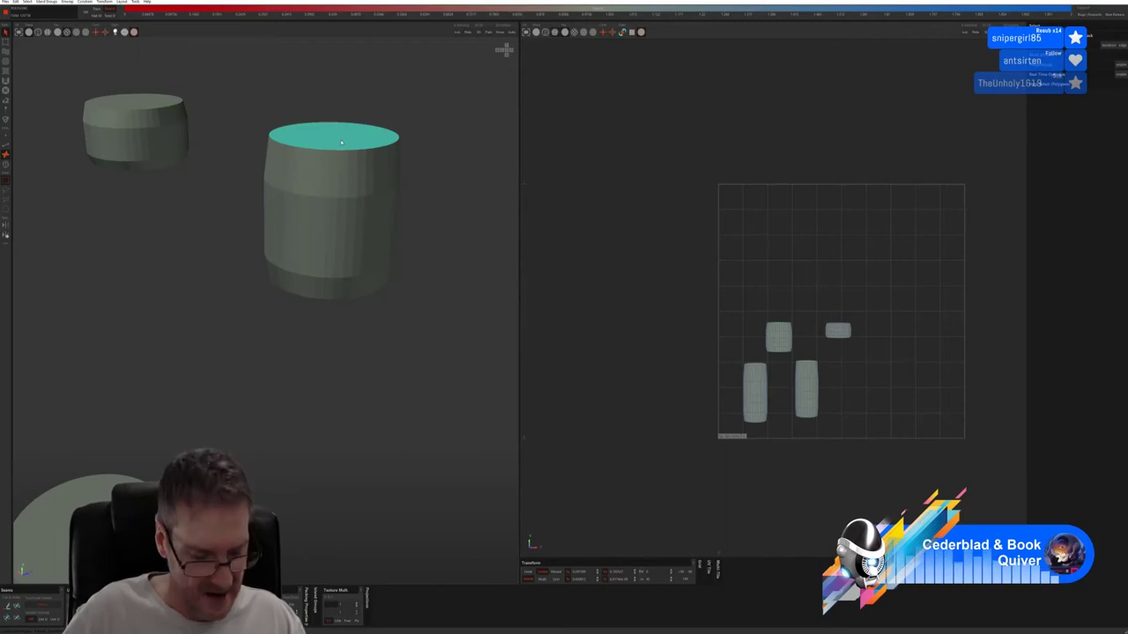
{"action": "left_click", "coordinate": [137, 106], "text": "shift"}
{"action": "left_click", "coordinate": [74, 512], "text": "shift"}
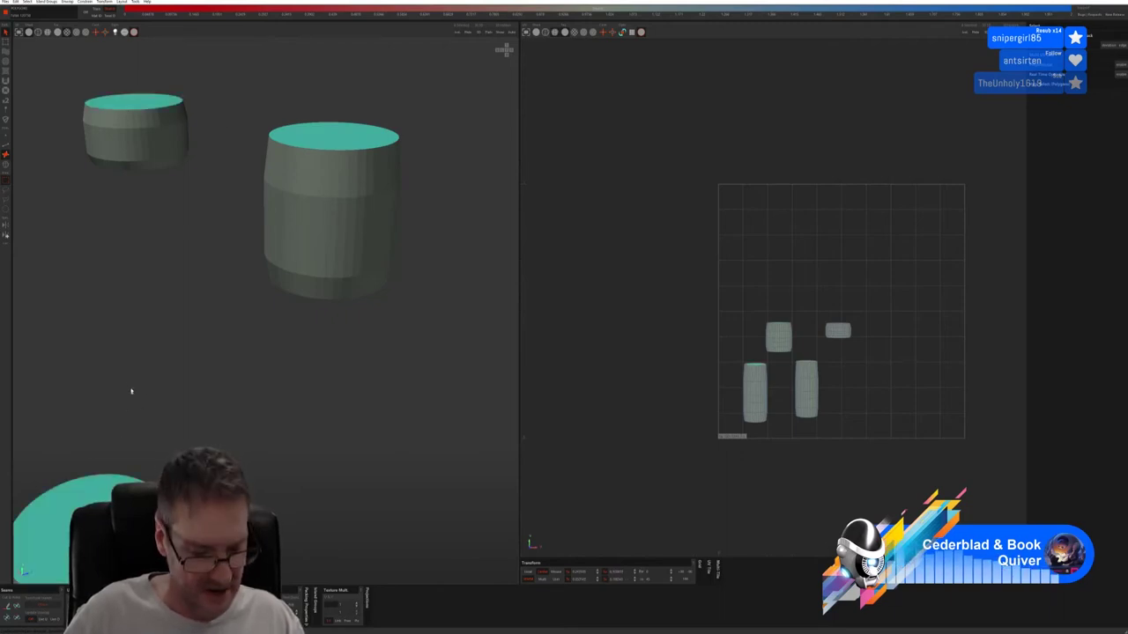
{"action": "middle_click_drag", "start_coordinate": [131, 393], "coordinate": [214, 330], "text": "alt"}
{"action": "left_click", "coordinate": [135, 300], "text": "shift"}
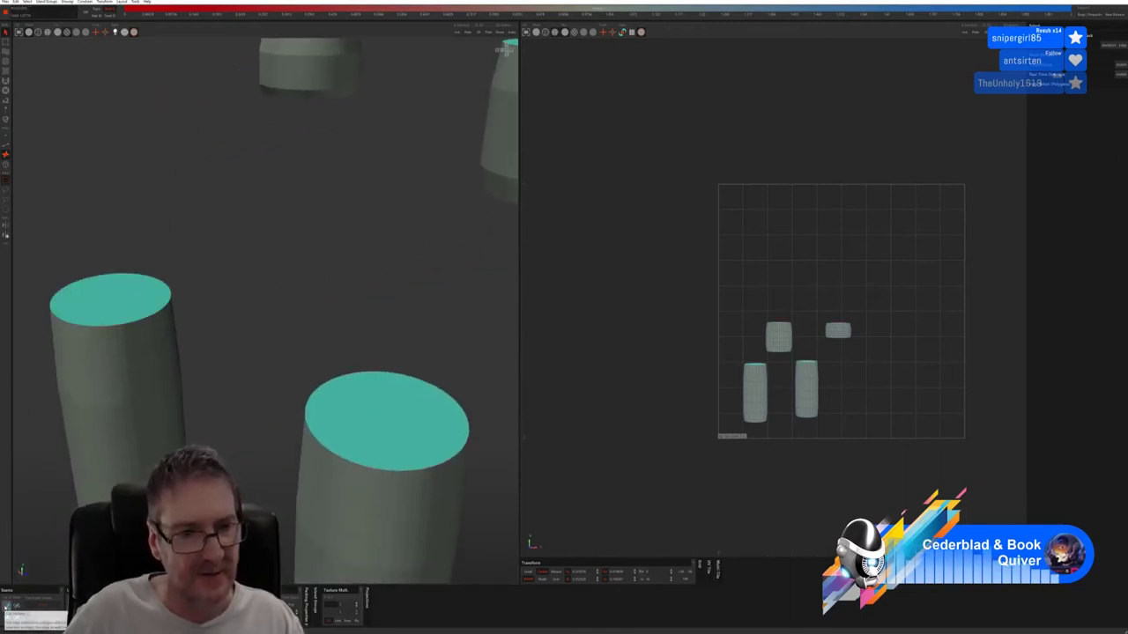
Select the bottom cap polygons of all four drums and cut seams around them.
{"action": "left_click_drag", "start_coordinate": [298, 381], "coordinate": [305, 287], "text": "alt"}
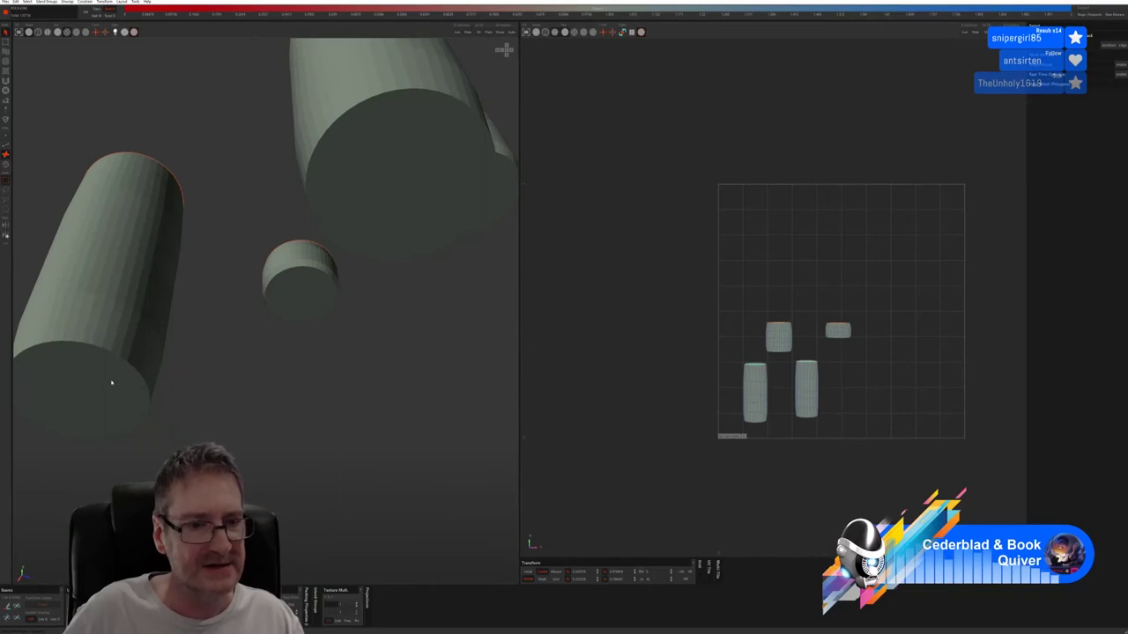
{"action": "left_click", "coordinate": [300, 295], "text": "shift"}
{"action": "left_click", "coordinate": [389, 200], "text": "shift"}
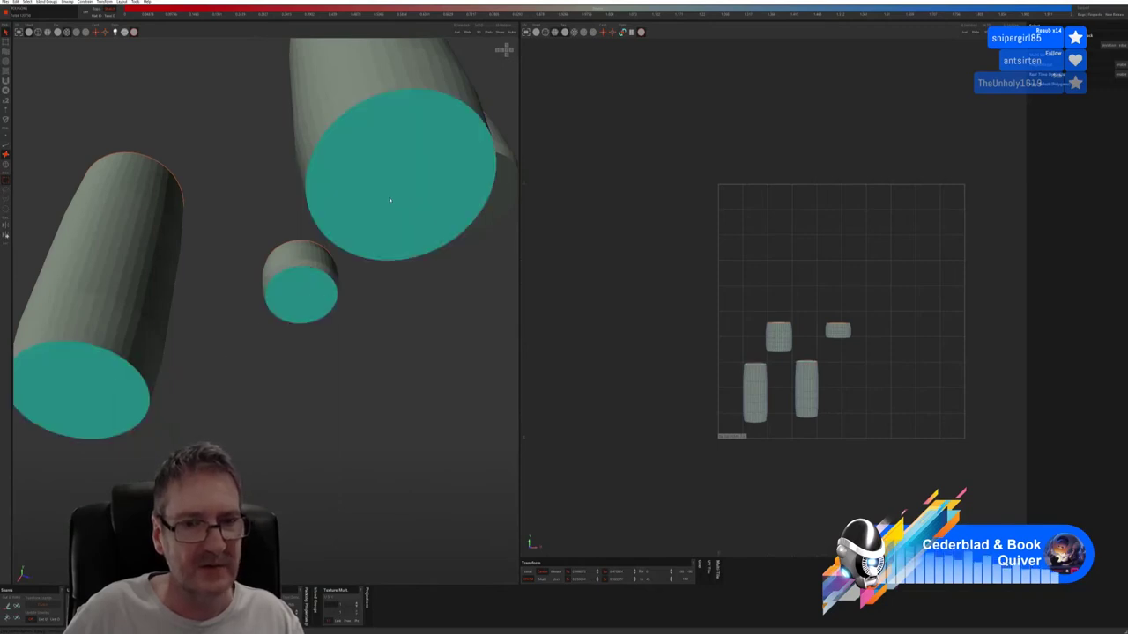
{"action": "left_click", "coordinate": [501, 189], "text": "shift"}
{"action": "left_click", "coordinate": [7, 606]}
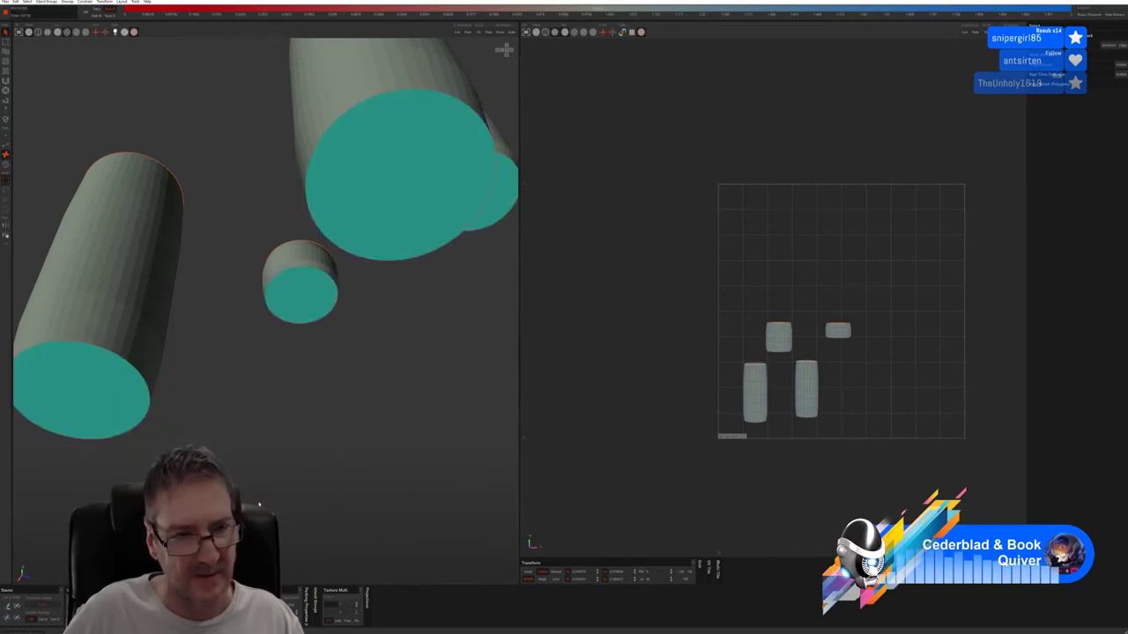
Select a vertical line of edges from cap to cap on the shortest drum and cut it as a seam.
{"action": "left_click_drag", "start_coordinate": [252, 503], "coordinate": [270, 413], "text": "alt"}
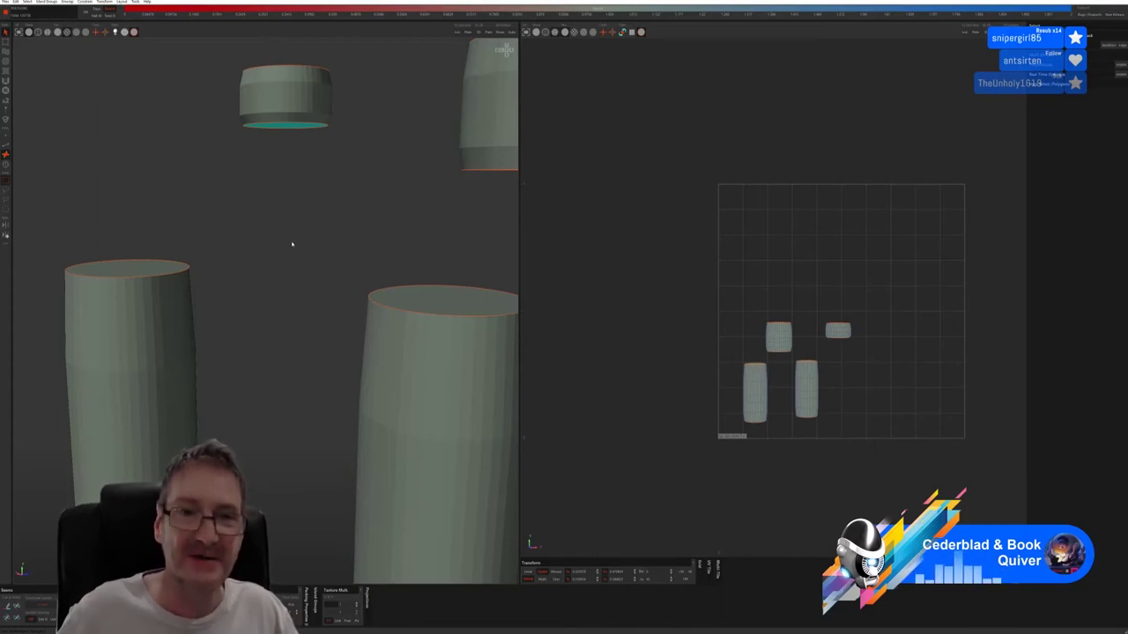
{"action": "left_click_drag", "start_coordinate": [355, 229], "coordinate": [324, 257], "text": "alt"}
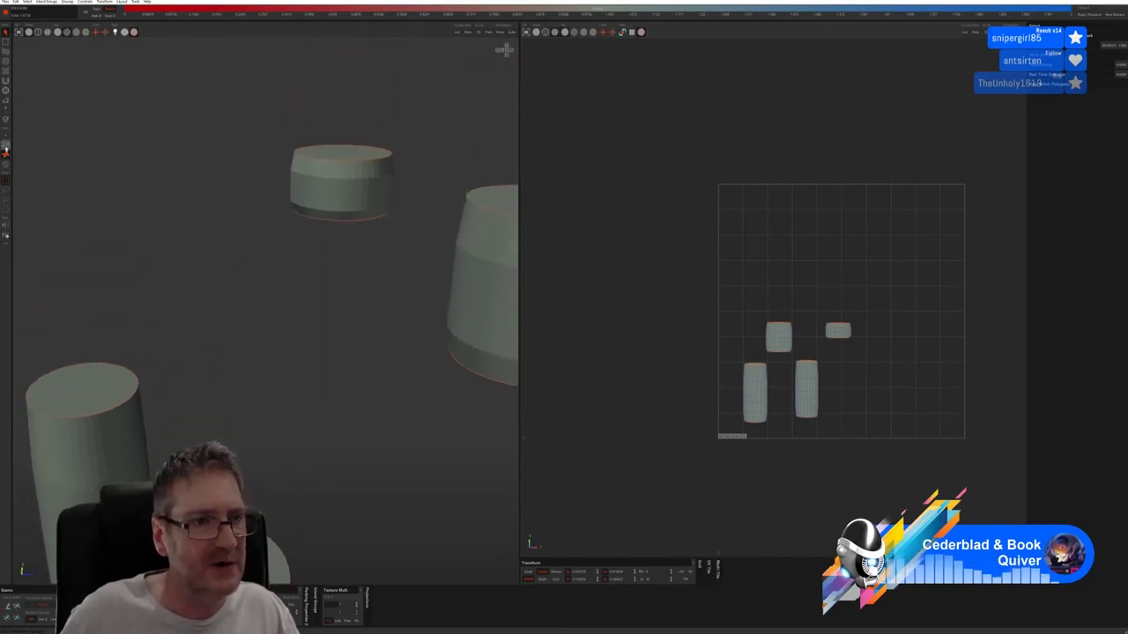
{"action": "left_click", "coordinate": [6, 145]}
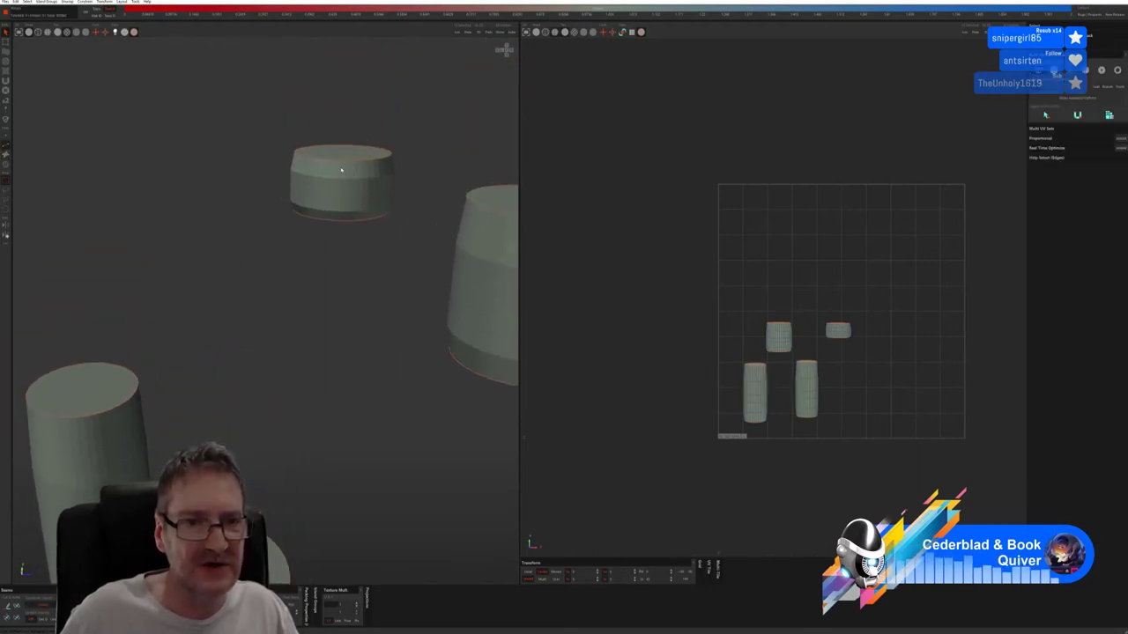
{"action": "left_click_drag", "start_coordinate": [343, 169], "coordinate": [341, 218]}
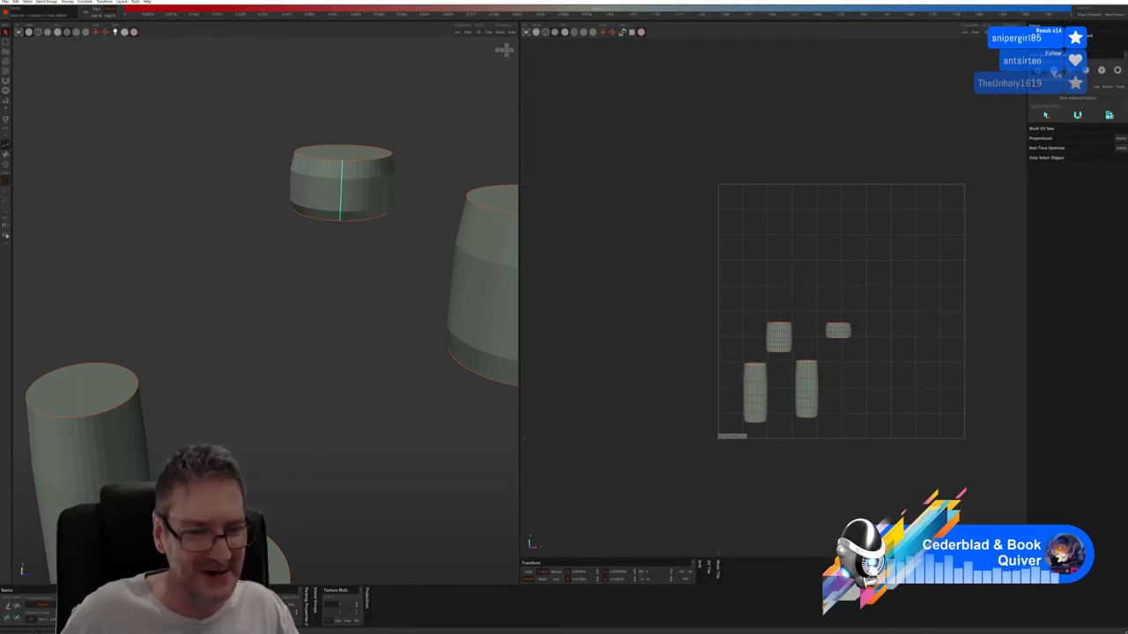
{"action": "left_click", "coordinate": [8, 612]}
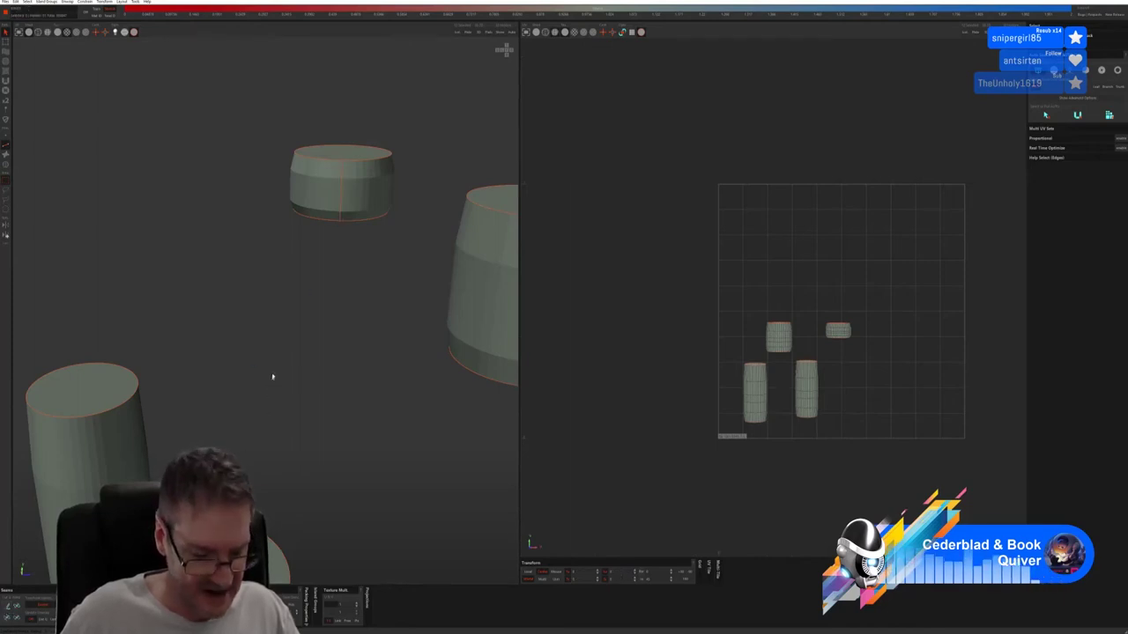
Cut a vertical seam from cap to cap down the side of the medium-height drum beside the shortest one.
{"action": "left_click_drag", "start_coordinate": [297, 365], "coordinate": [376, 366], "text": "alt"}
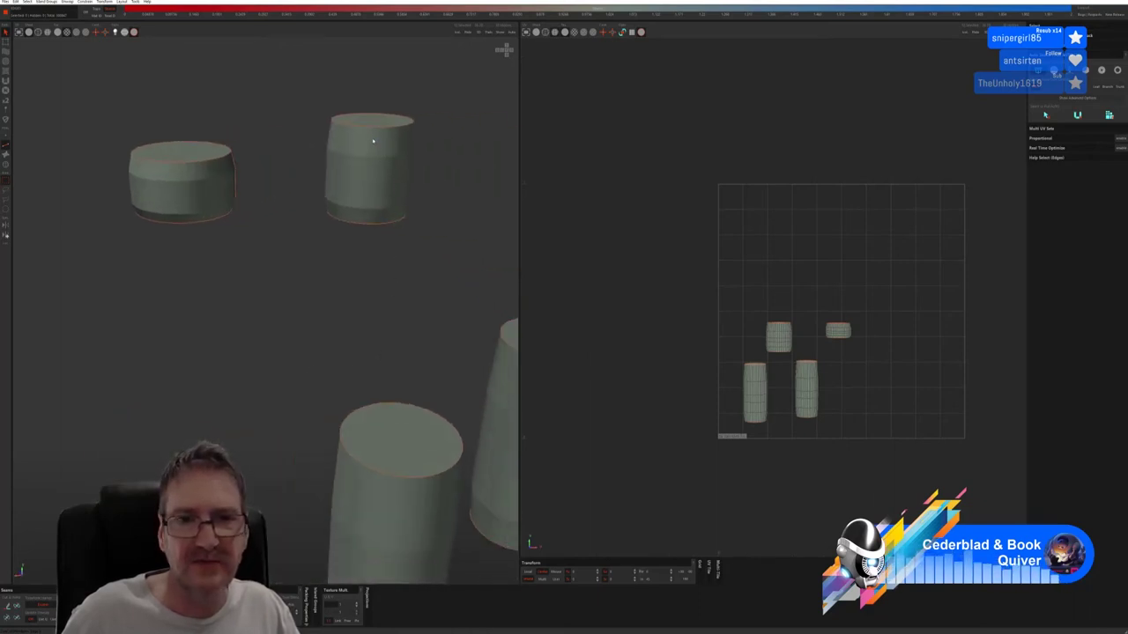
{"action": "double_click", "coordinate": [367, 188]}
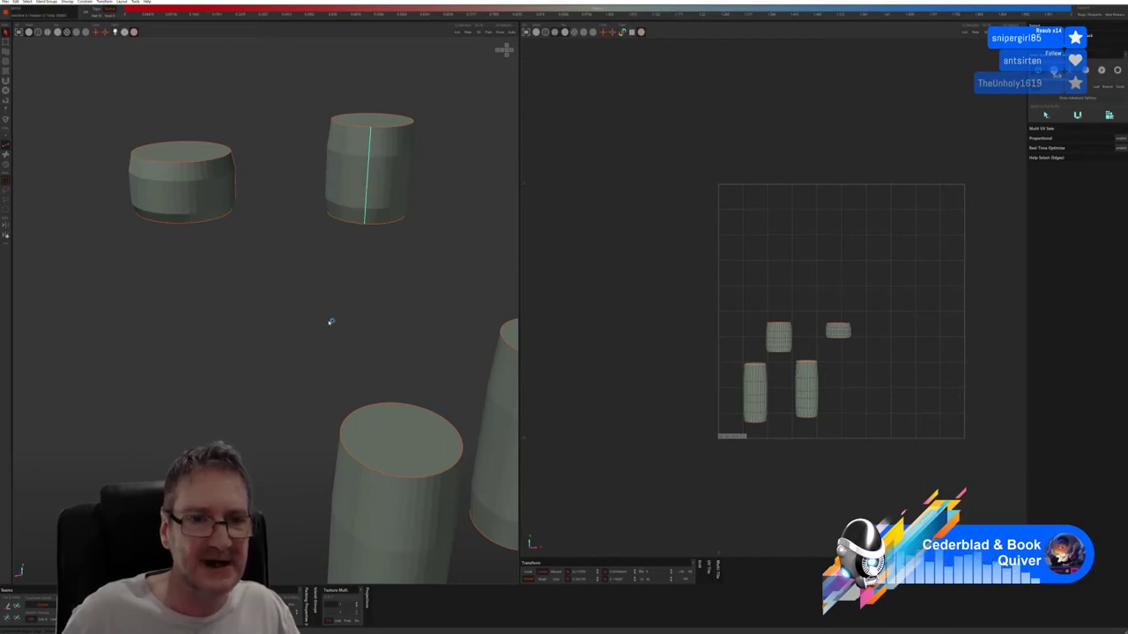
{"action": "left_click", "coordinate": [8, 606]}
Cut a vertical seam from top to bottom cap on the narrower-looking of the two tall drums.
{"action": "left_click_drag", "start_coordinate": [159, 462], "coordinate": [233, 448], "text": "alt"}
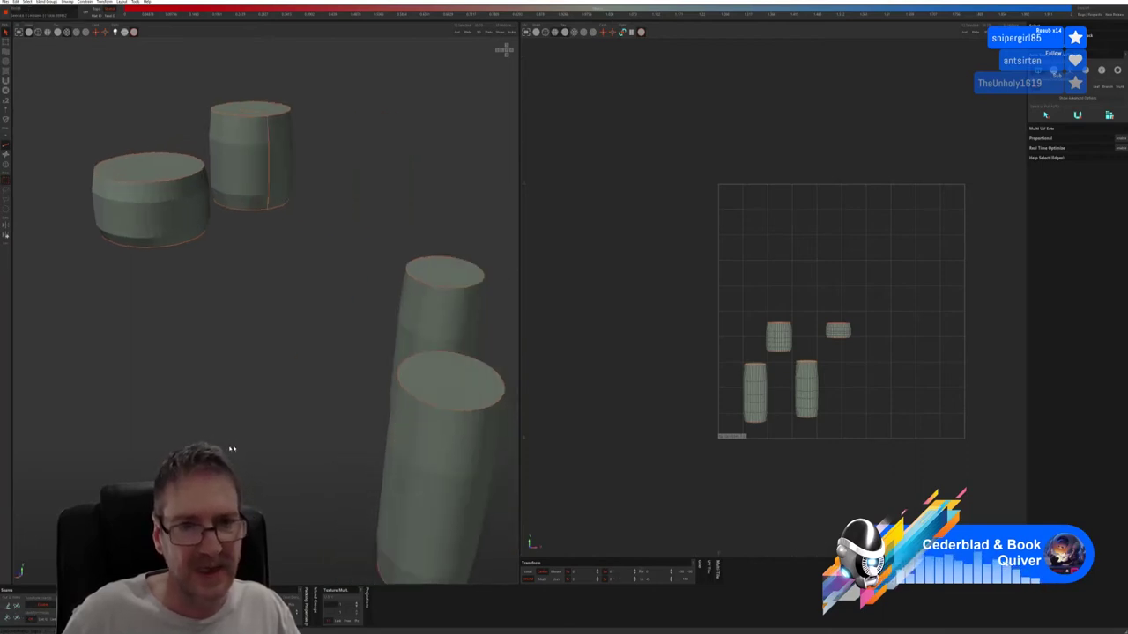
{"action": "middle_click_drag", "start_coordinate": [232, 449], "coordinate": [269, 437]}
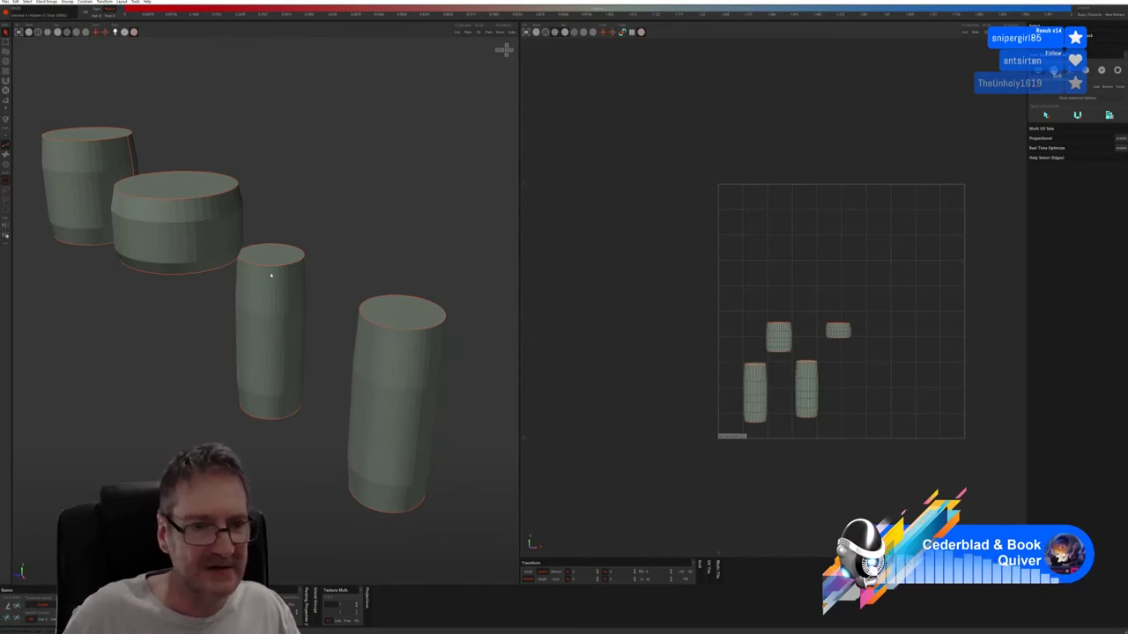
{"action": "left_click_drag", "start_coordinate": [271, 275], "coordinate": [271, 419]}
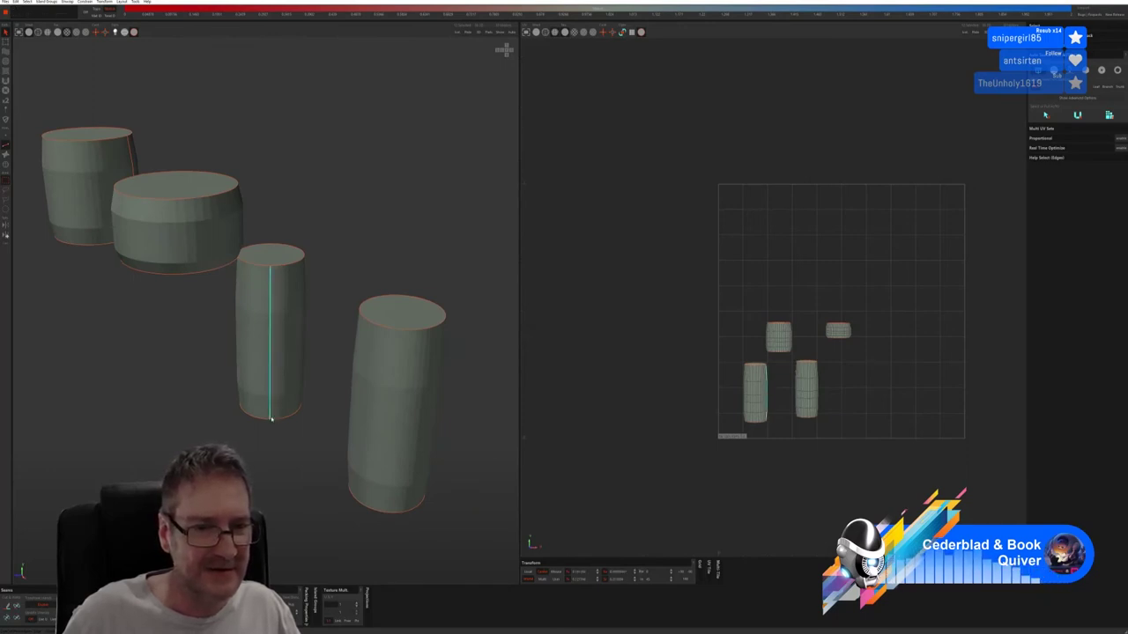
{"action": "left_click", "coordinate": [9, 607]}
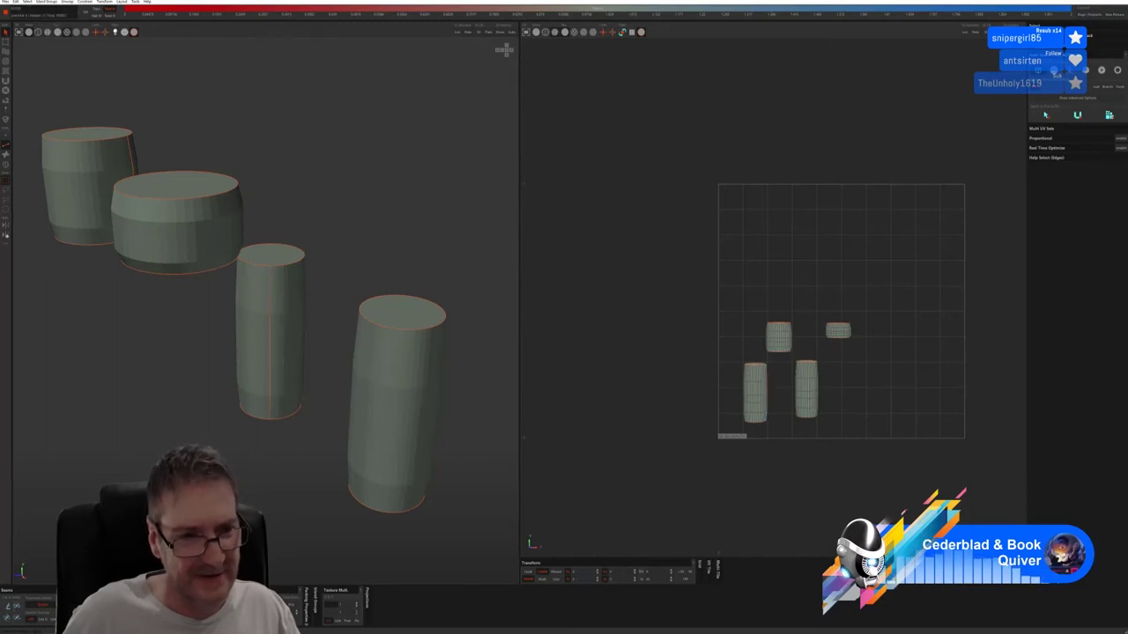
Cut a vertical seam from top to bottom cap down the side of the last unseamed tall drum.
{"action": "left_click_drag", "start_coordinate": [106, 423], "coordinate": [236, 478], "text": "alt"}
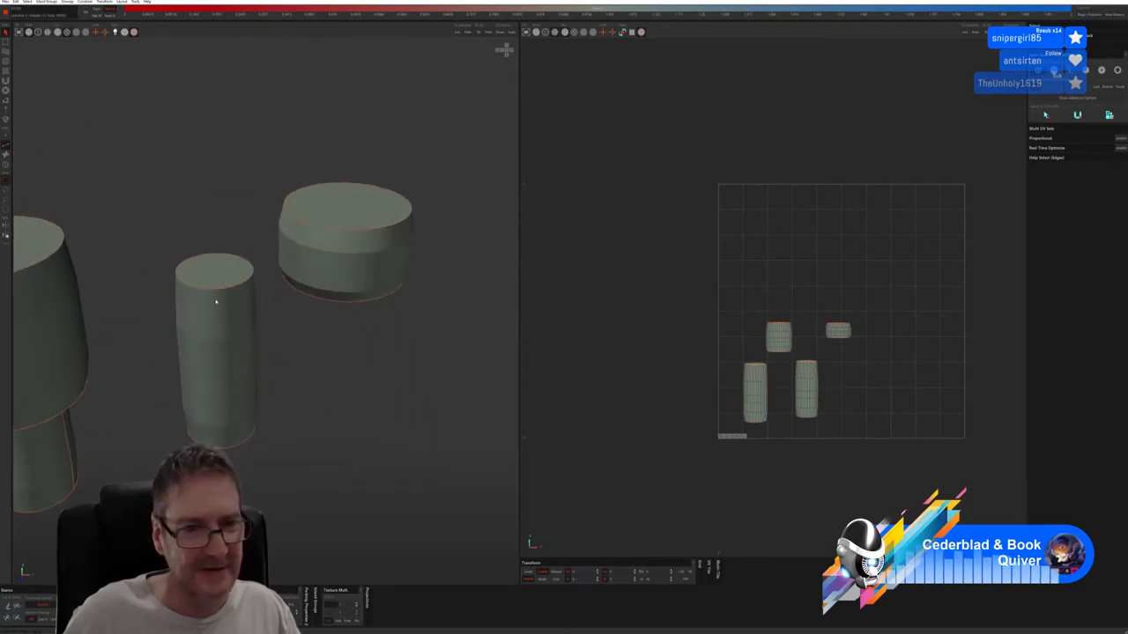
{"action": "left_click_drag", "start_coordinate": [214, 302], "coordinate": [221, 445]}
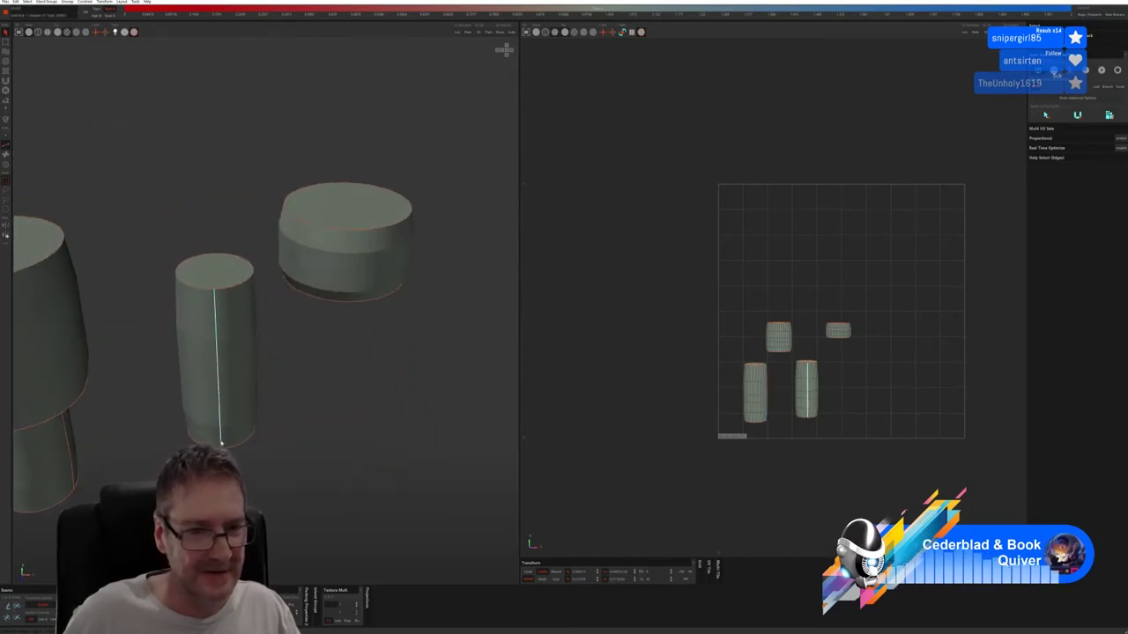
{"action": "key", "text": "c"}
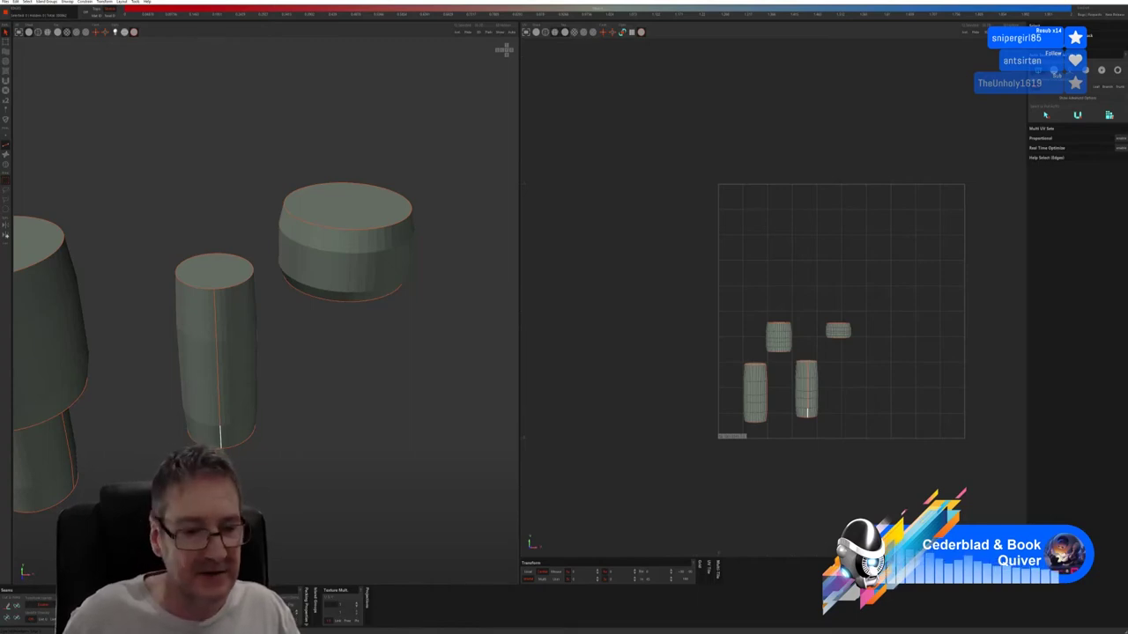
Unfold the caps and sides of the four drums and pack their UV islands into the tile.
{"action": "key", "text": "u"}
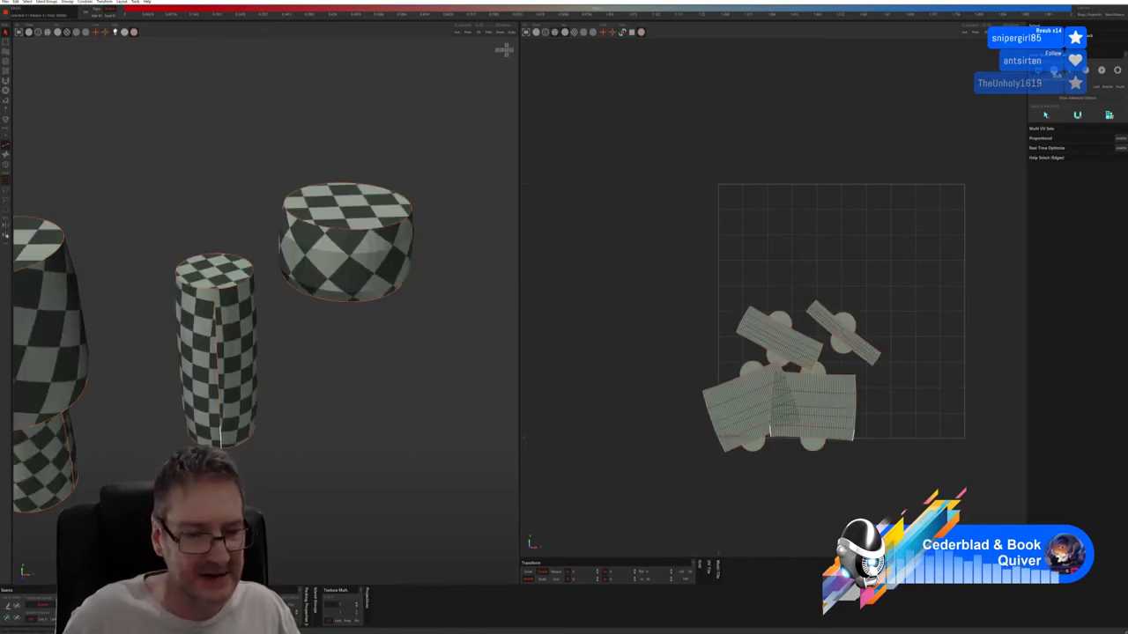
{"action": "key", "text": "p"}
{"action": "left_click_drag", "start_coordinate": [365, 445], "coordinate": [296, 392], "text": "alt"}
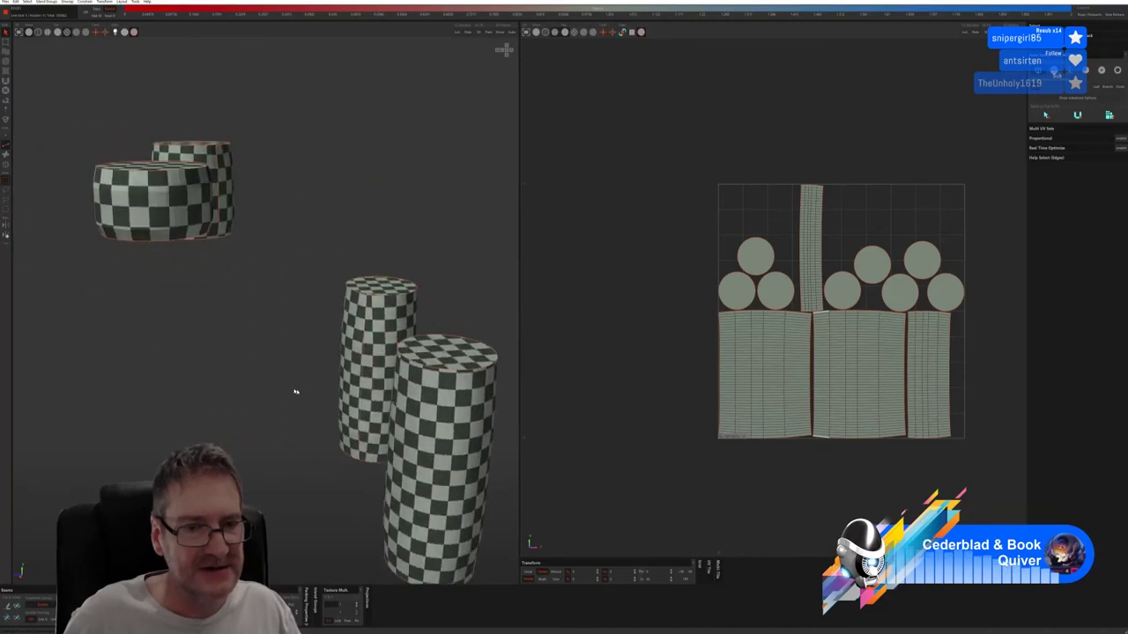
{"action": "middle_click_drag", "start_coordinate": [296, 392], "coordinate": [230, 391]}
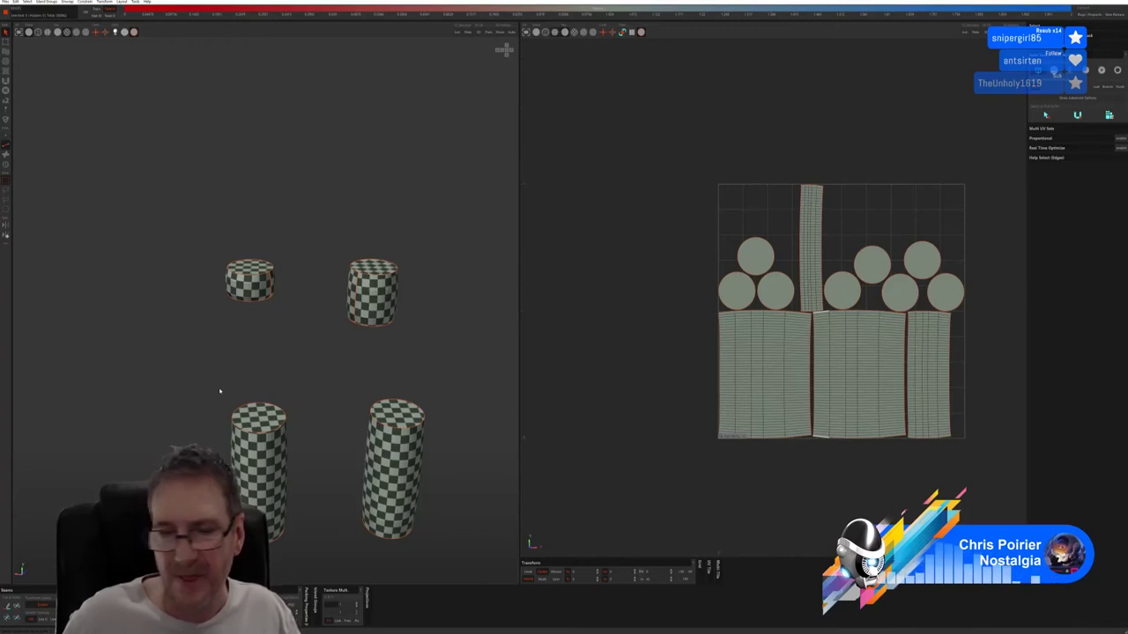
{"action": "middle_click_drag", "start_coordinate": [285, 332], "coordinate": [256, 303], "text": "alt"}
{"action": "left_click_drag", "start_coordinate": [240, 315], "coordinate": [318, 277], "text": "alt"}
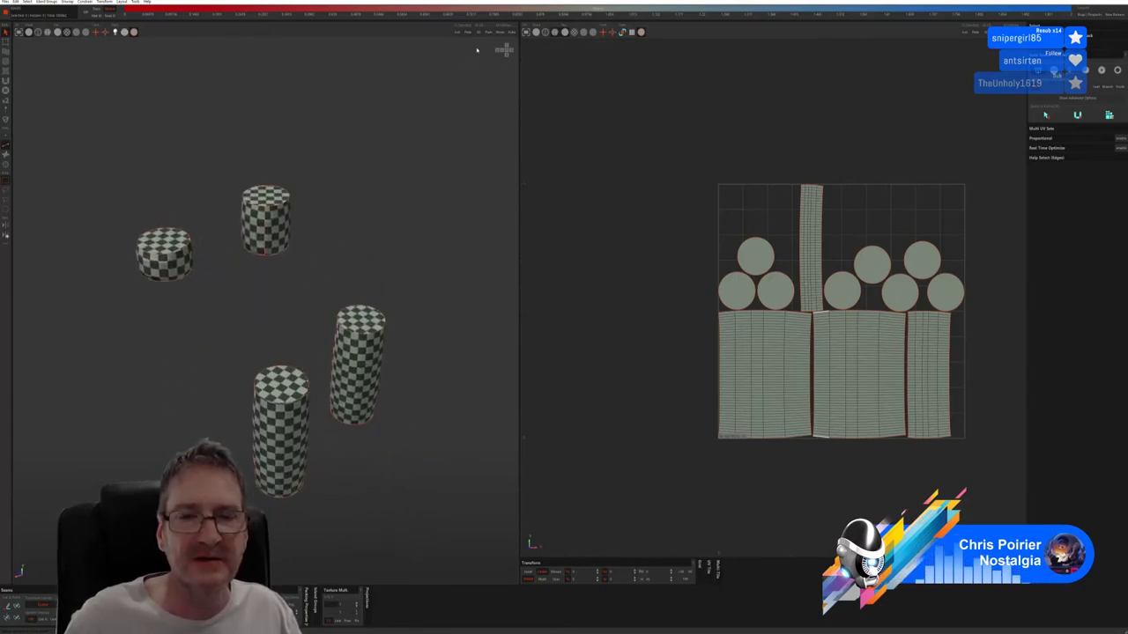
Show all geometry and select the collar discs of all four columns plus the top caps of all but the shortest column.
{"action": "key", "text": "ctrl+a"}
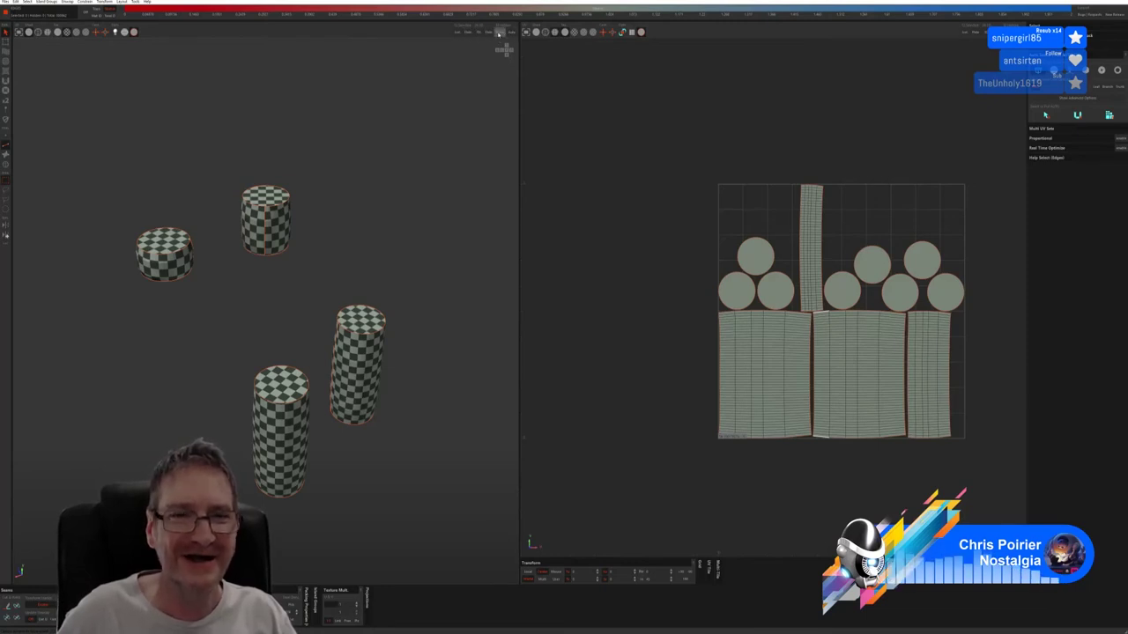
{"action": "left_click", "coordinate": [499, 33]}
{"action": "left_click_drag", "start_coordinate": [415, 260], "coordinate": [421, 255], "text": "alt"}
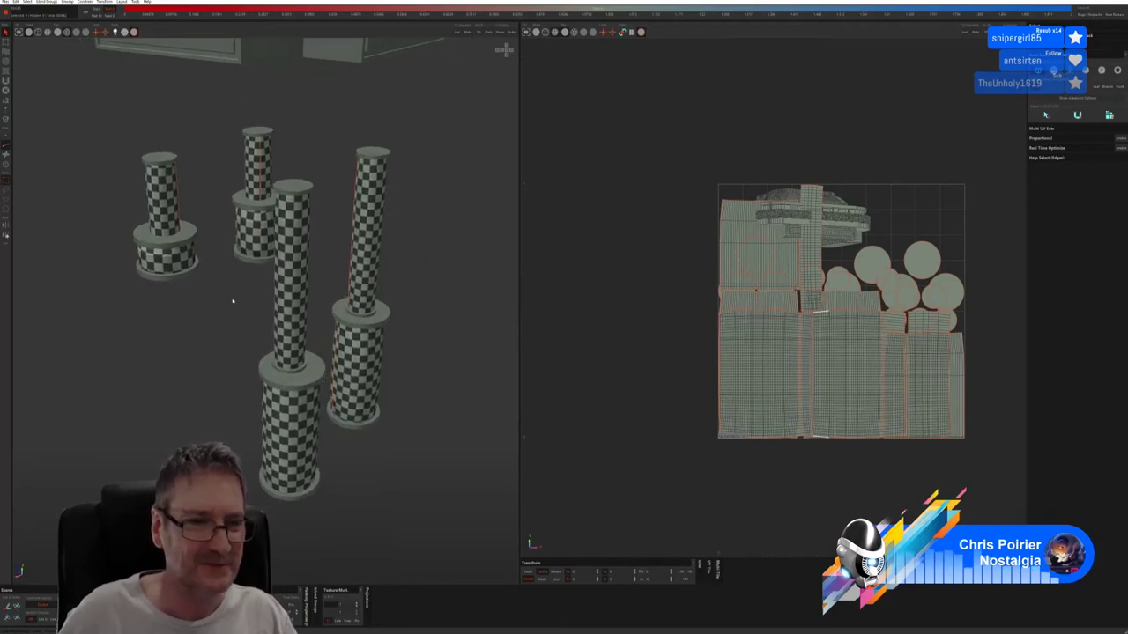
{"action": "left_click", "coordinate": [7, 165]}
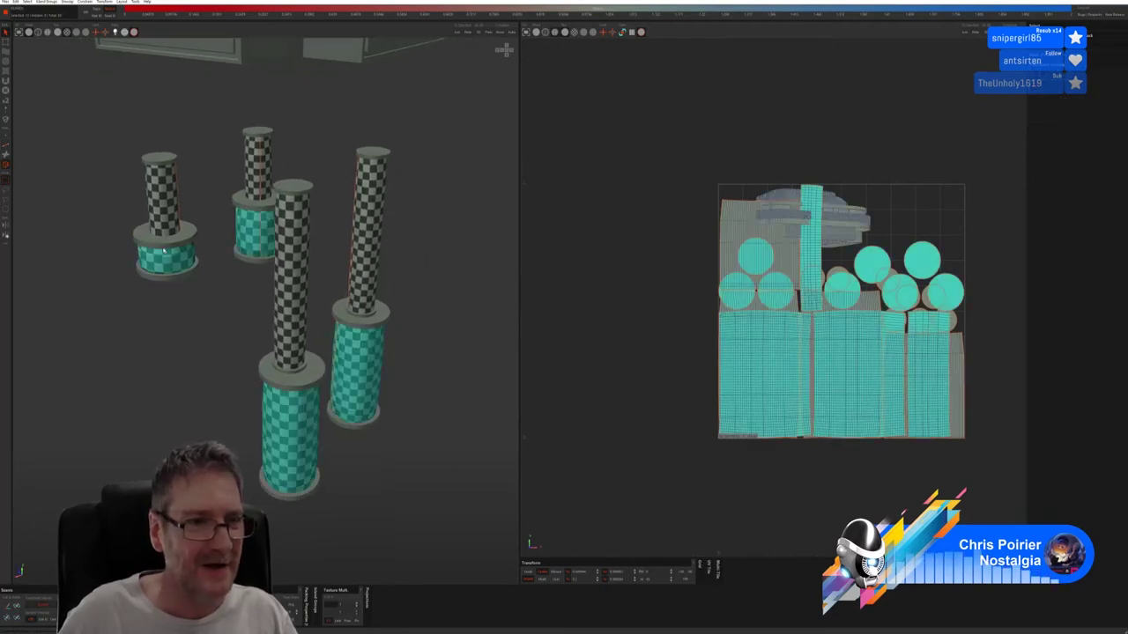
{"action": "left_click", "coordinate": [174, 251]}
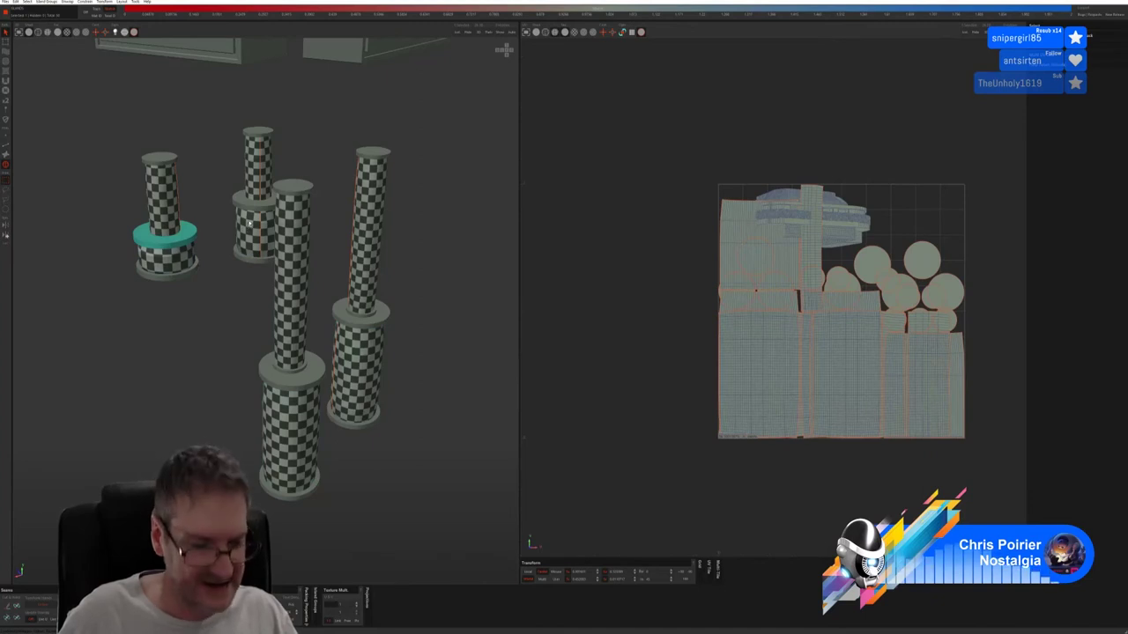
{"action": "left_click", "coordinate": [293, 190]}
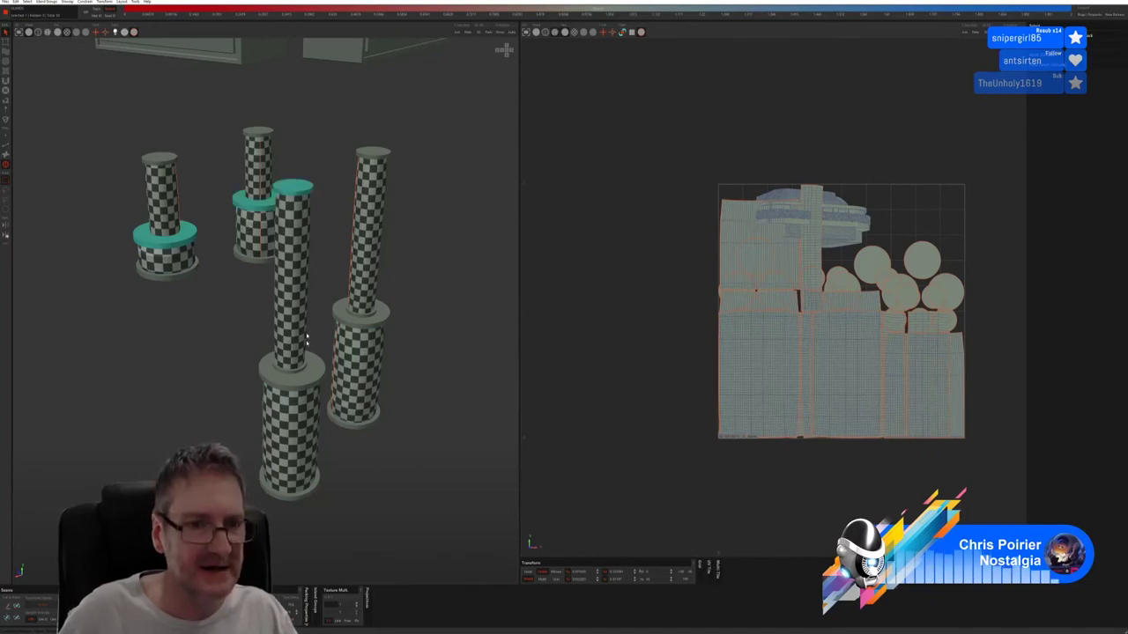
{"action": "left_click", "coordinate": [313, 368], "text": "shift"}
{"action": "left_click", "coordinate": [356, 322], "text": "shift"}
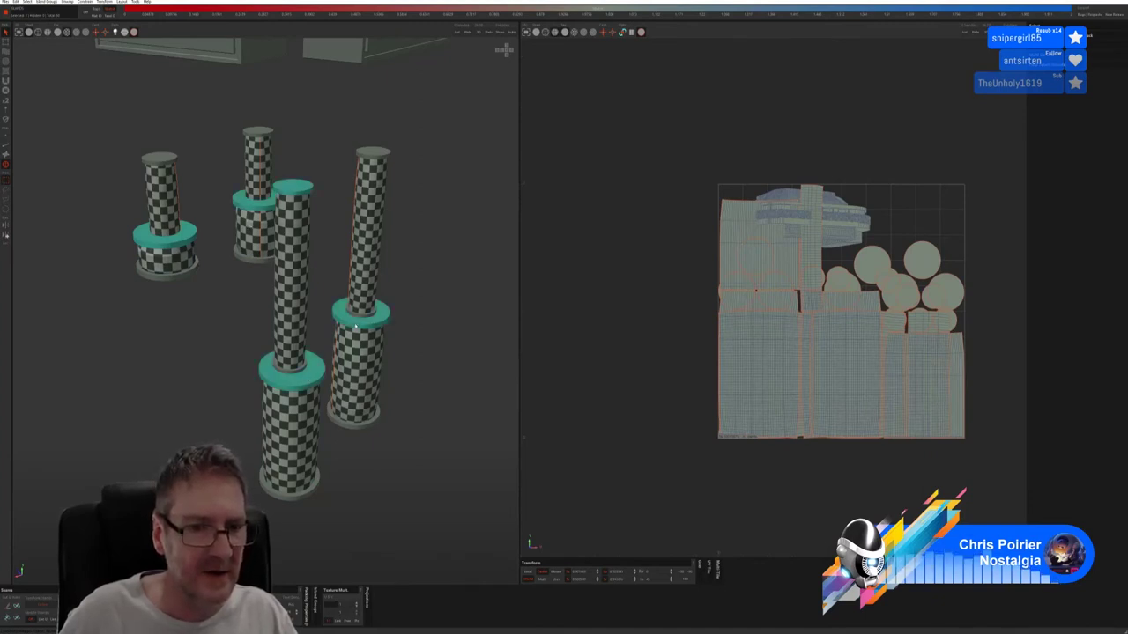
{"action": "left_click", "coordinate": [373, 159], "text": "shift"}
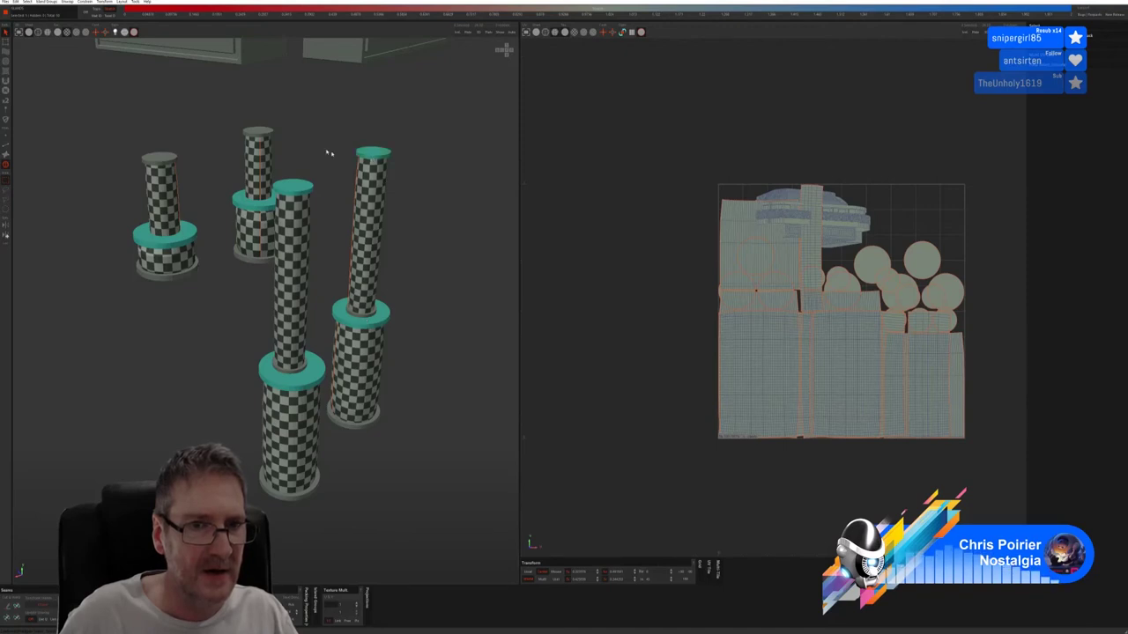
{"action": "left_click", "coordinate": [262, 133], "text": "shift"}
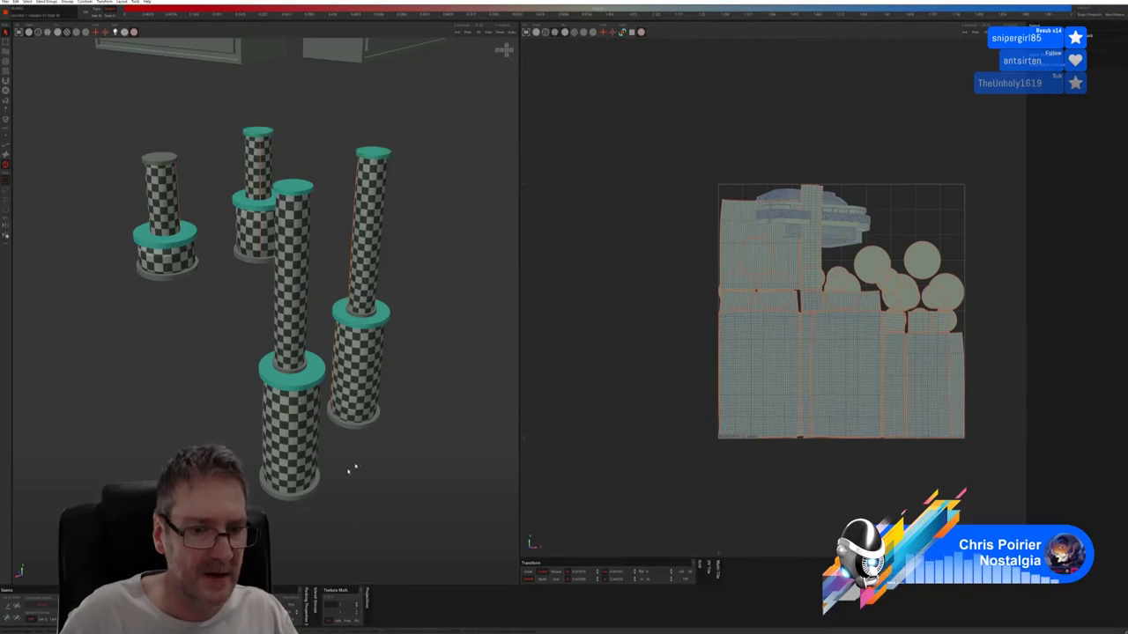
Add the base discs of all four columns to the selection and isolate the selected discs.
{"action": "left_click", "coordinate": [303, 496], "text": "shift"}
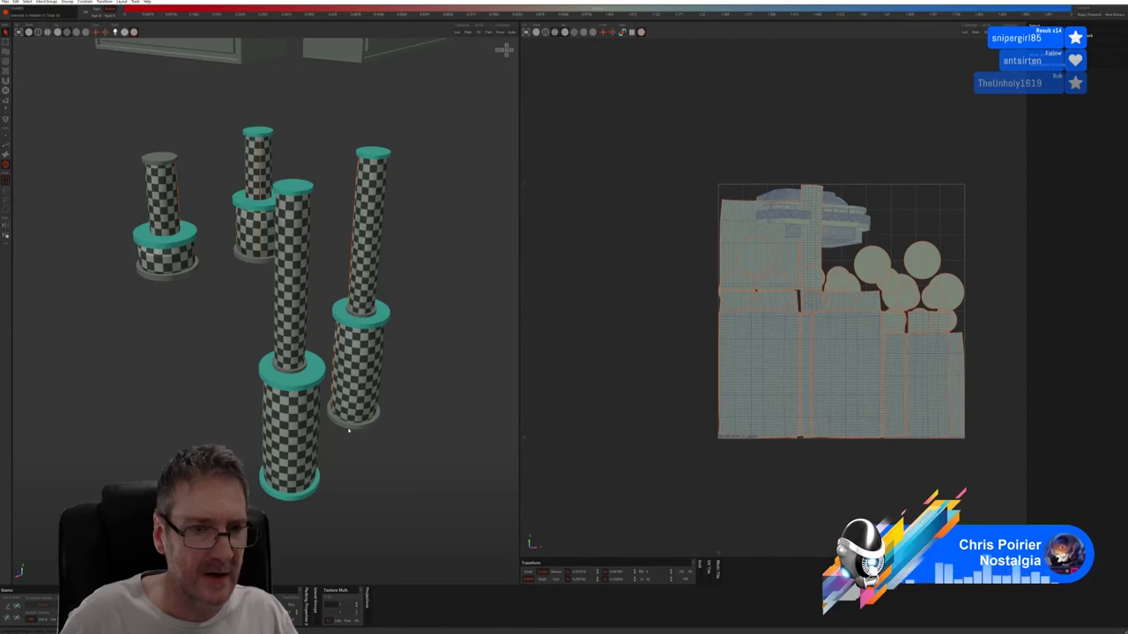
{"action": "left_click", "coordinate": [348, 428], "text": "shift"}
{"action": "left_click", "coordinate": [190, 275], "text": "shift"}
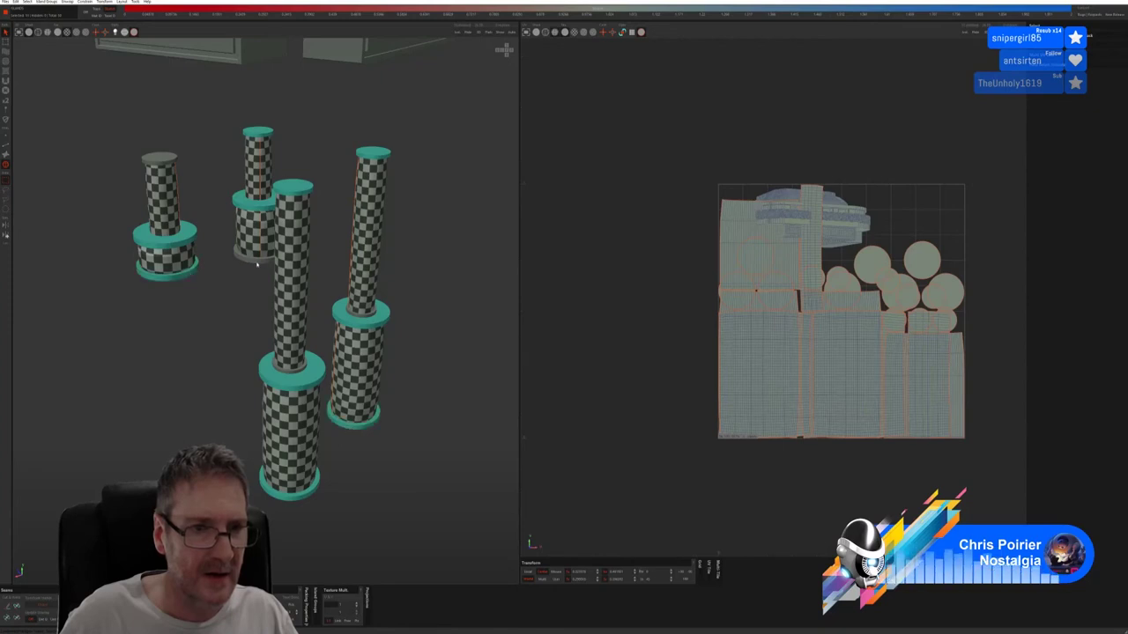
{"action": "left_click", "coordinate": [255, 261], "text": "shift"}
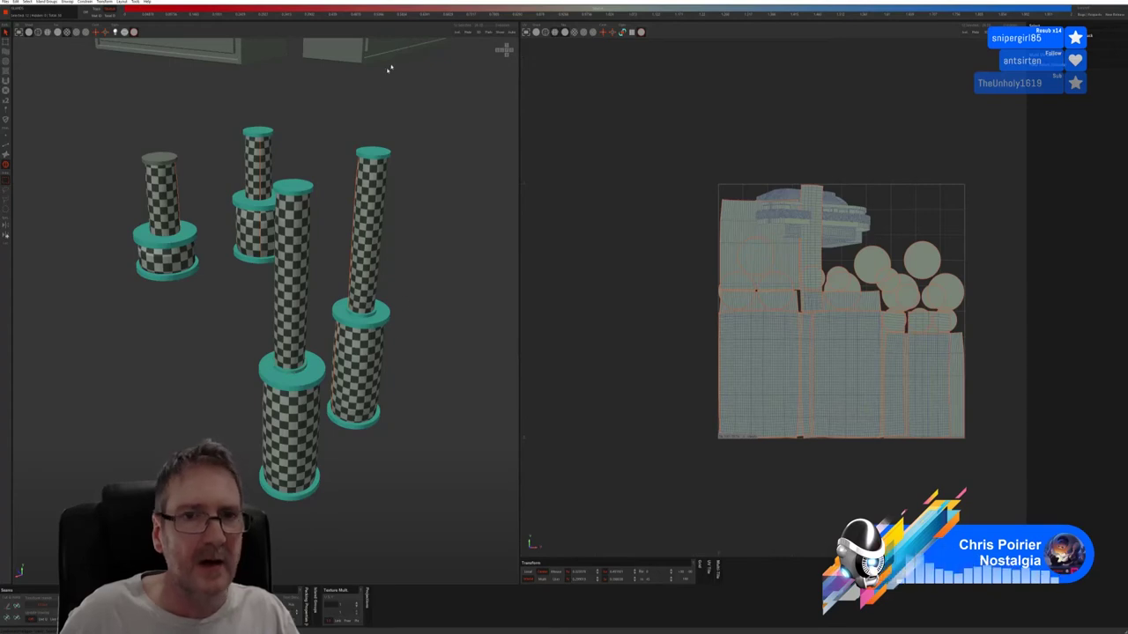
{"action": "left_click", "coordinate": [455, 33]}
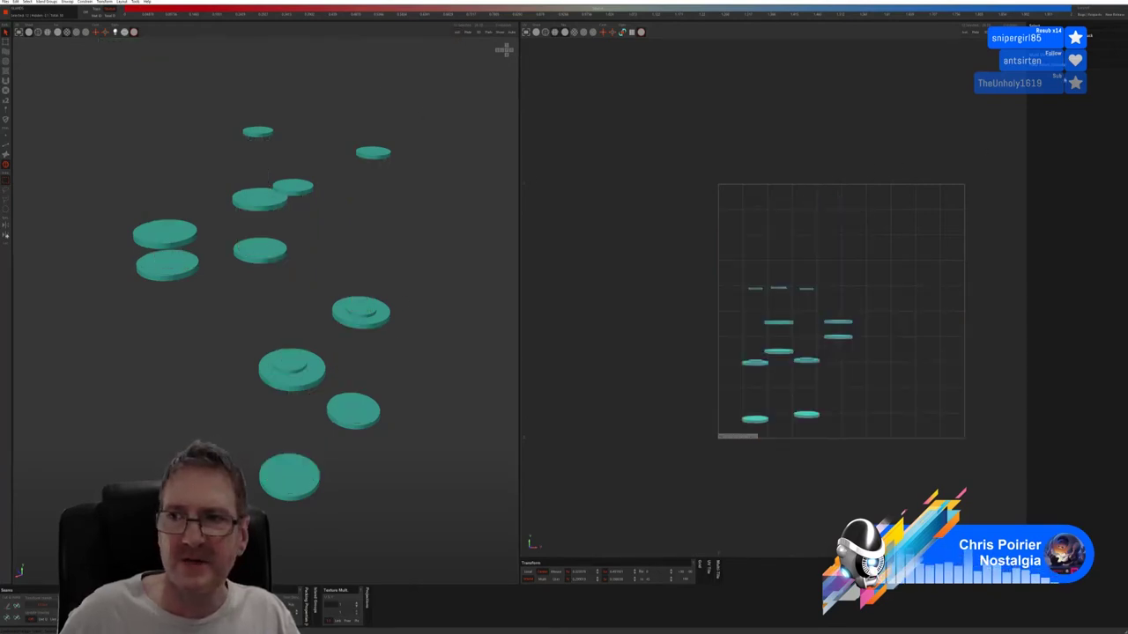
Auto-select seam edges on the isolated discs' rims and sides, and cut, unfold and pack them.
{"action": "left_click", "coordinate": [5, 154]}
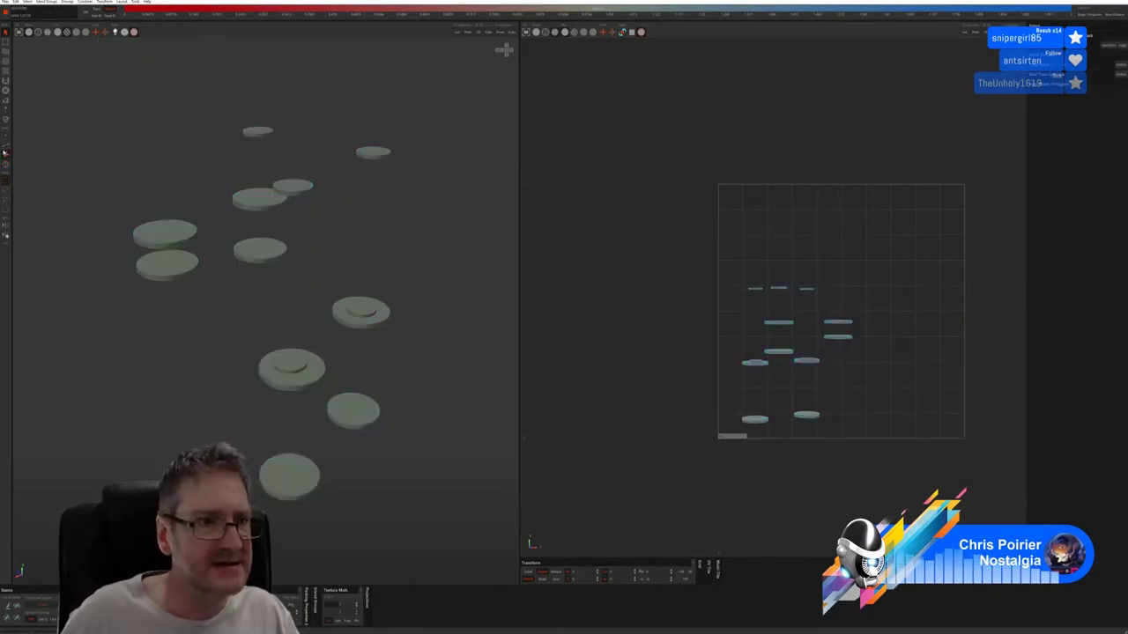
{"action": "left_click", "coordinate": [5, 148]}
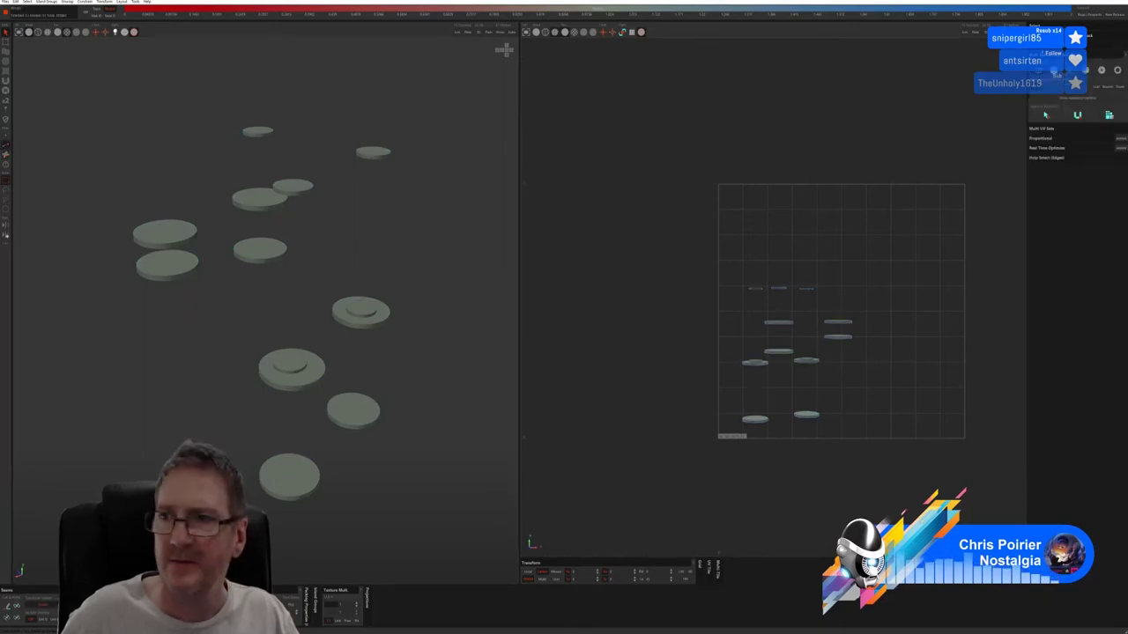
{"action": "left_click", "coordinate": [1070, 71]}
{"action": "left_click", "coordinate": [1042, 132]}
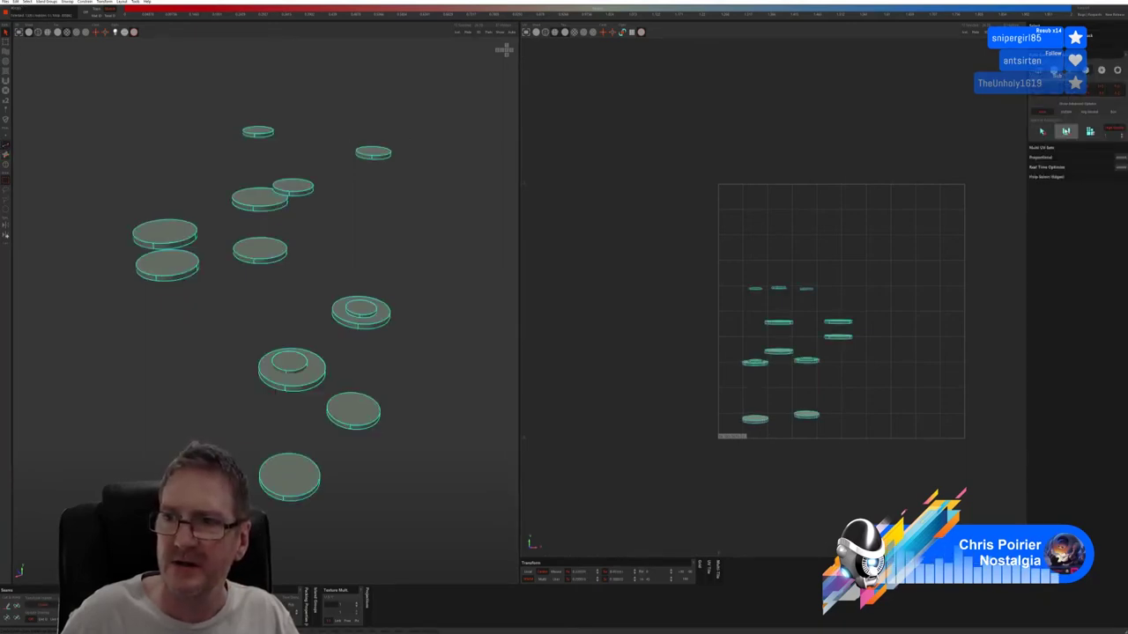
{"action": "left_click", "coordinate": [1066, 131]}
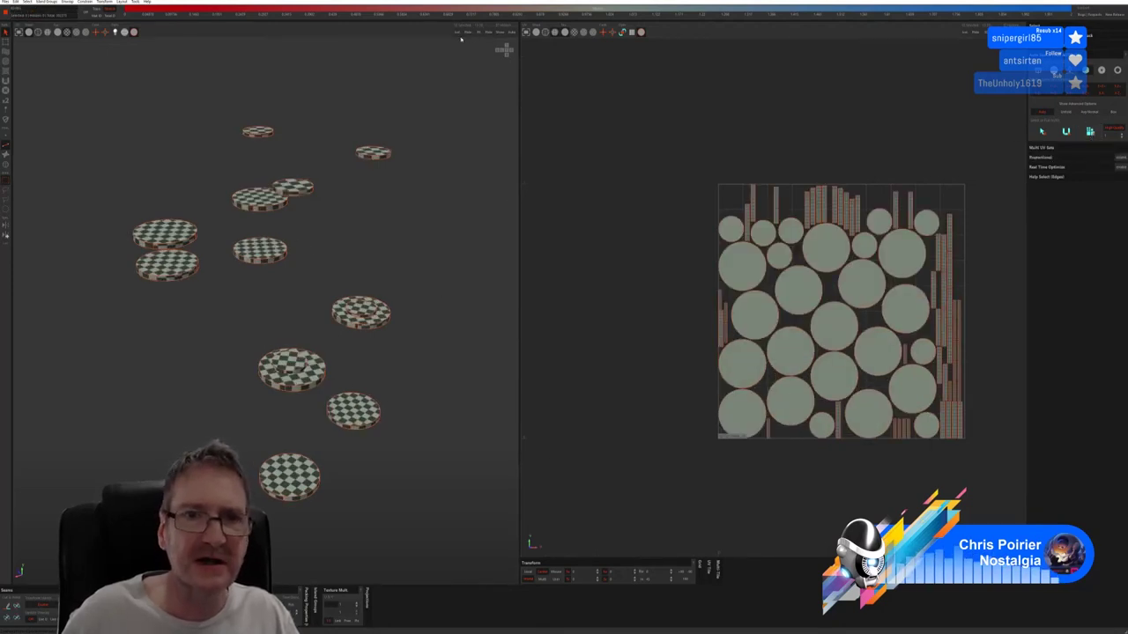
Show all geometry again and isolate the remaining top cap of the shortest column.
{"action": "left_click", "coordinate": [499, 32]}
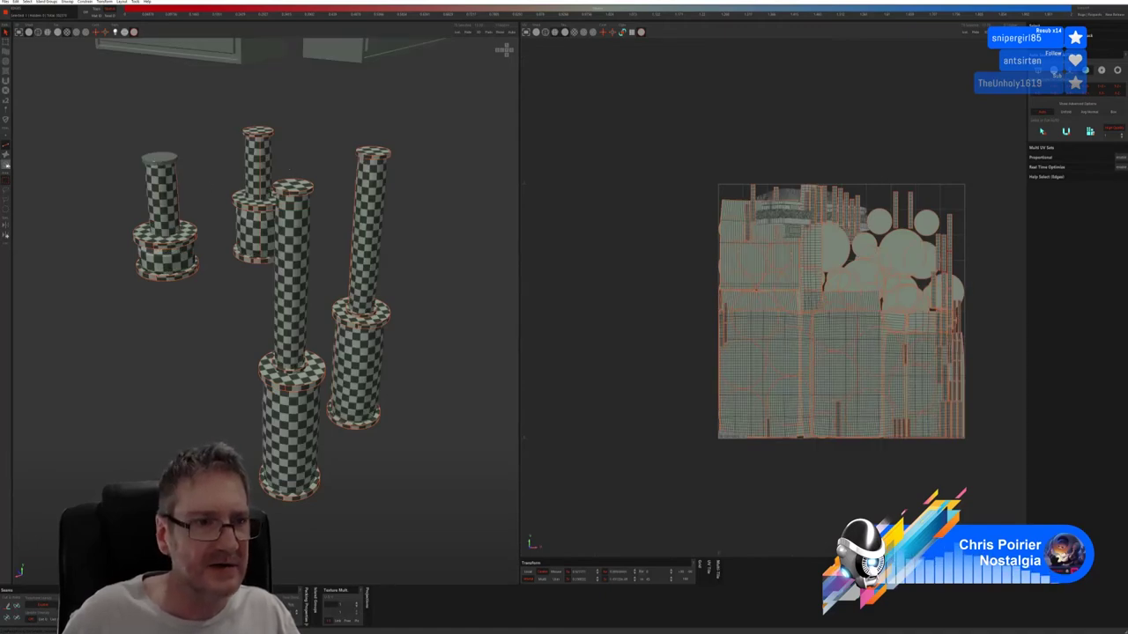
{"action": "left_click", "coordinate": [7, 166]}
{"action": "left_click", "coordinate": [162, 164]}
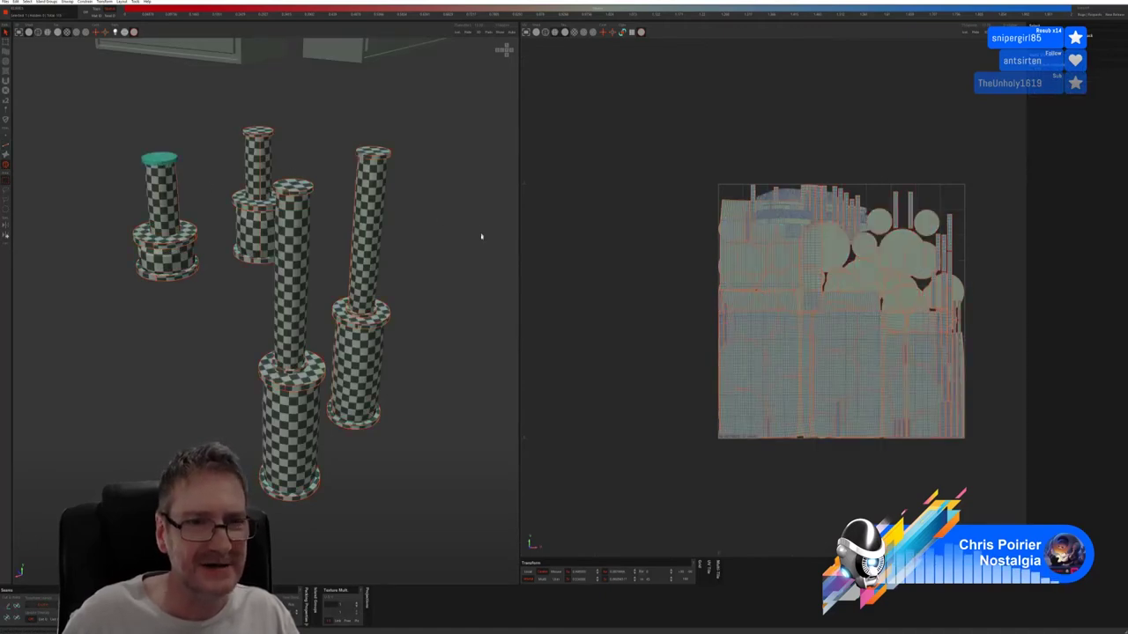
{"action": "left_click", "coordinate": [457, 32]}
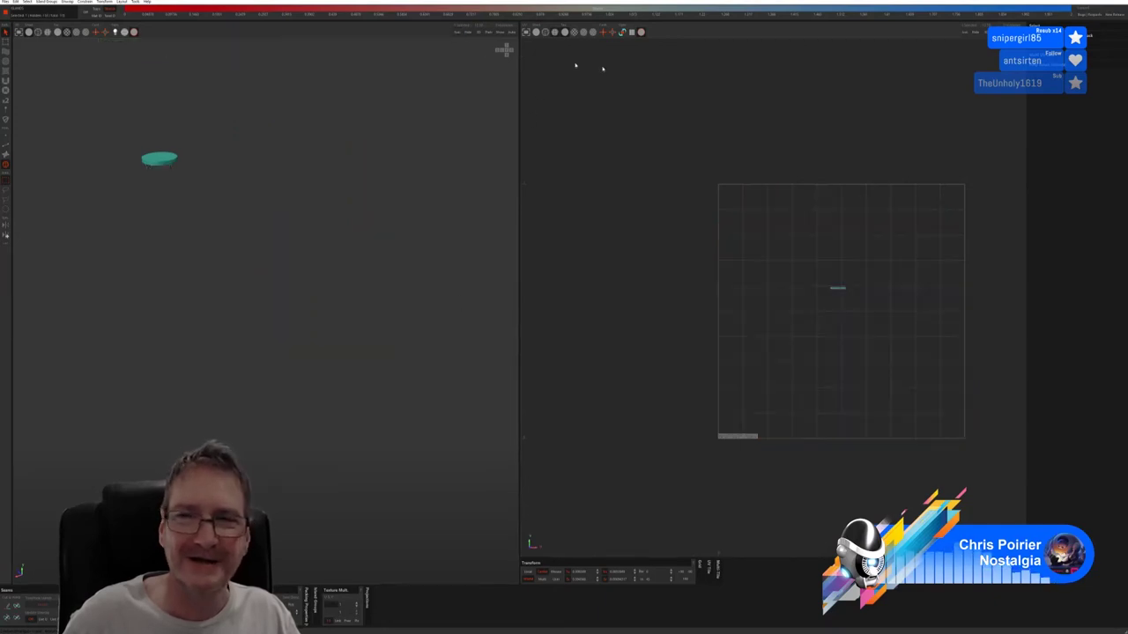
Auto-seam the isolated top cap along its rims and sides, unfold it and pack its islands to fit the tile.
{"action": "left_click", "coordinate": [6, 145]}
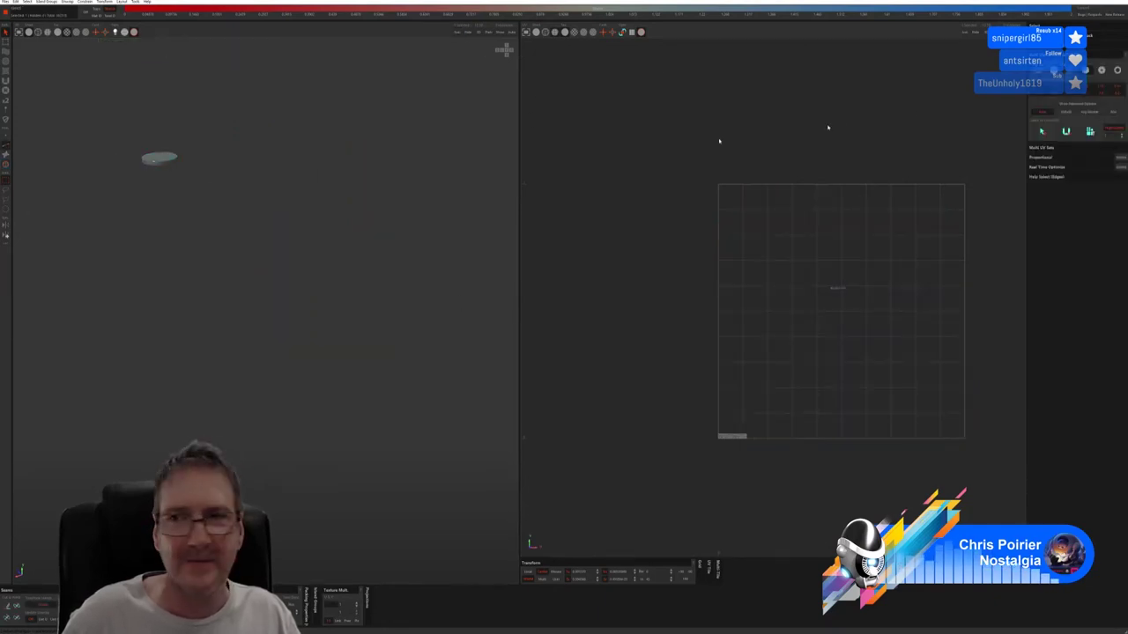
{"action": "left_click", "coordinate": [1045, 133]}
{"action": "left_click", "coordinate": [1067, 133]}
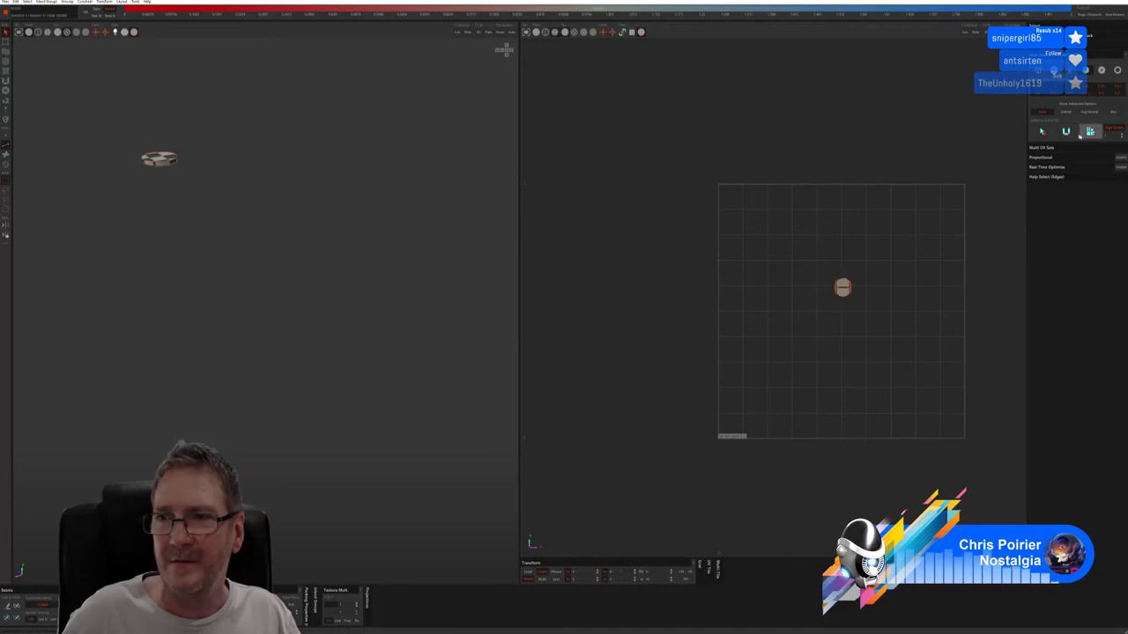
{"action": "left_click", "coordinate": [1090, 132]}
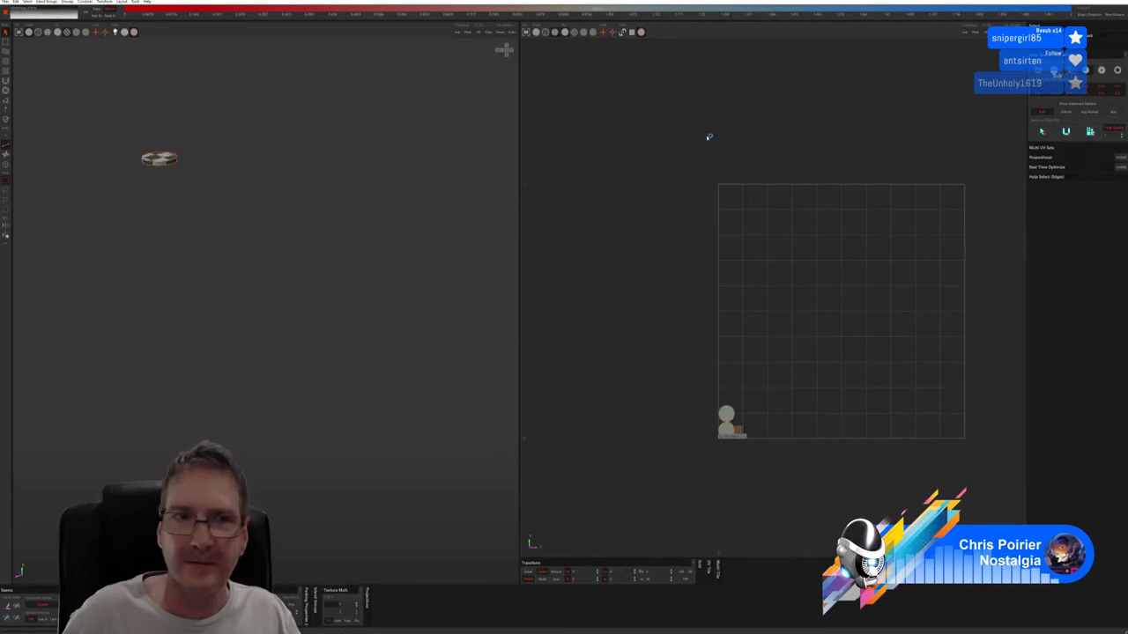
{"action": "left_click", "coordinate": [457, 33]}
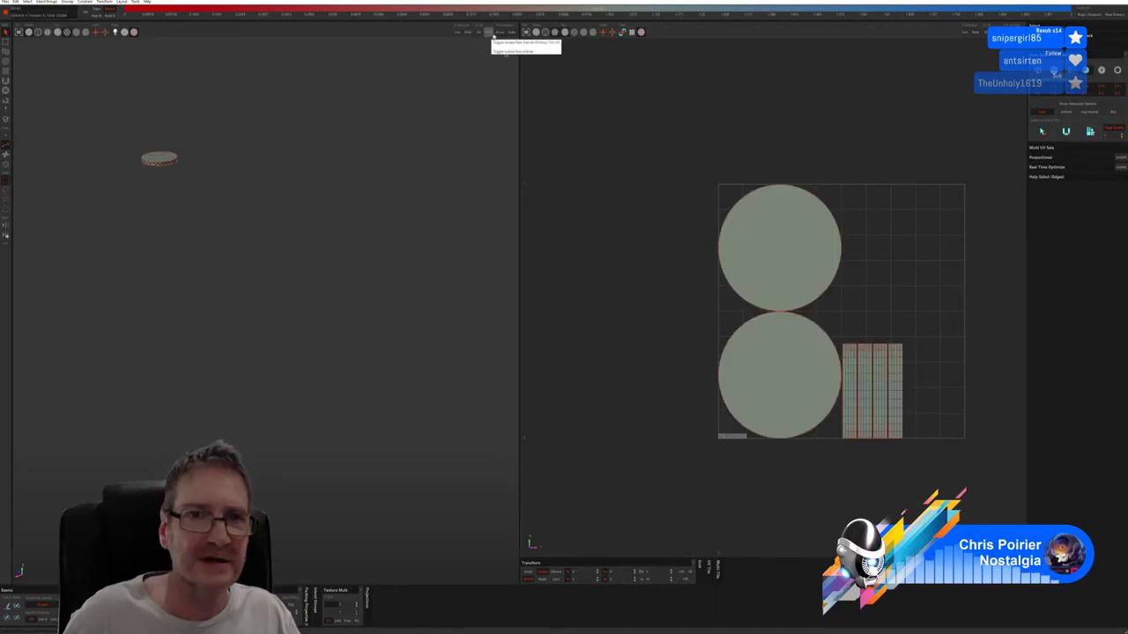
Show all geometry again so the cornice and columns are available.
{"action": "left_click", "coordinate": [499, 33]}
{"action": "scroll", "coordinate": [332, 212], "scroll_direction": "down", "scroll_amount": 5}
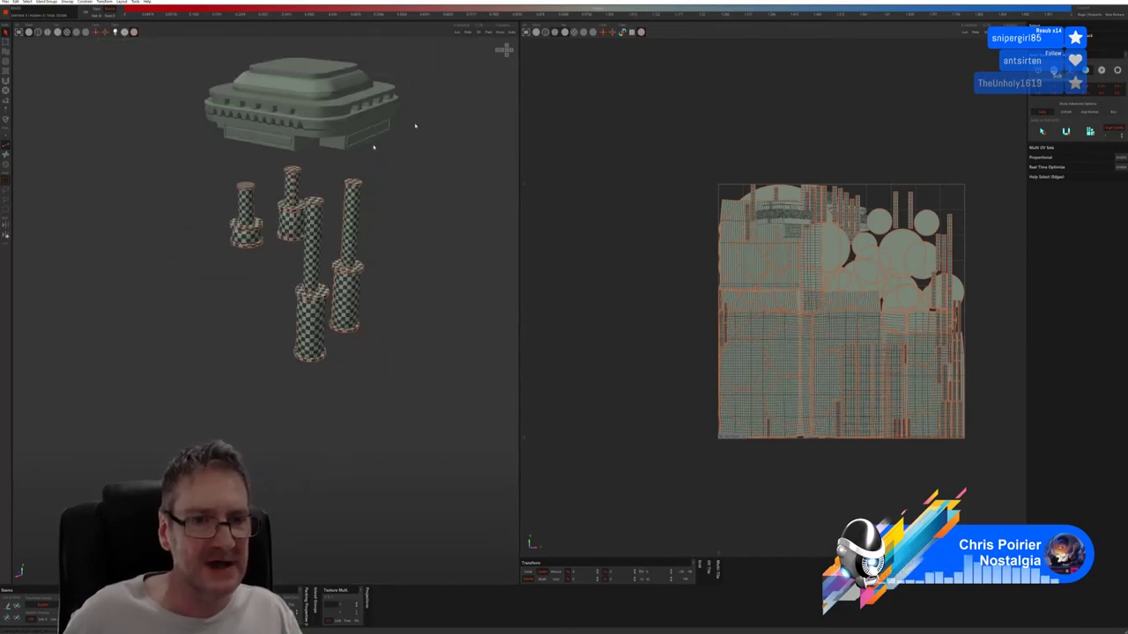
{"action": "left_click_drag", "start_coordinate": [191, 52], "coordinate": [422, 155]}
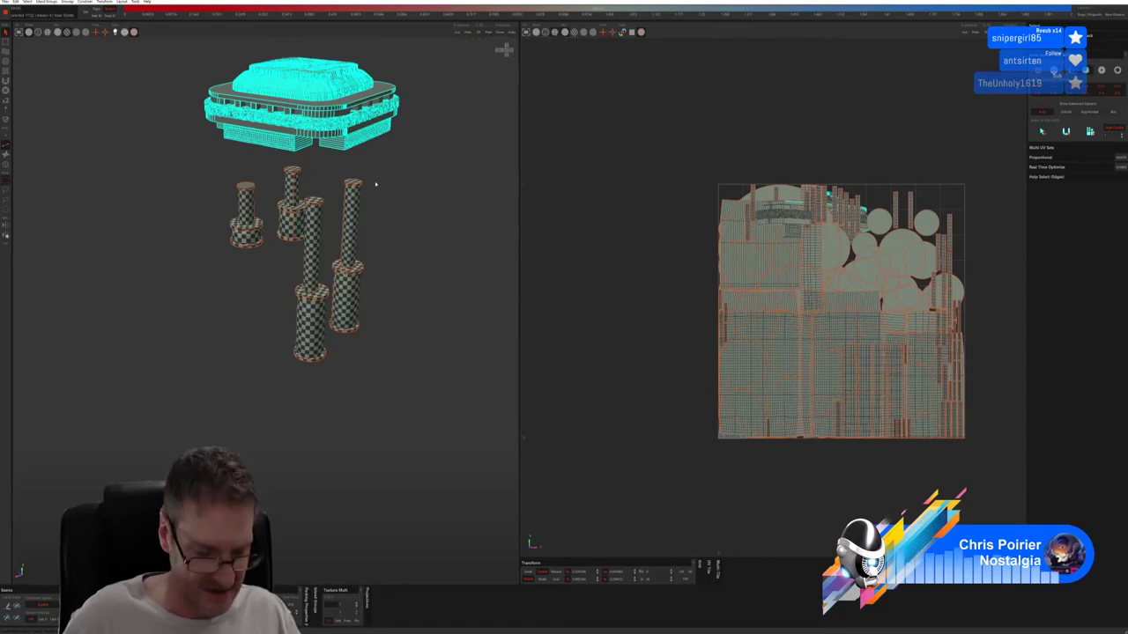
{"action": "middle_click_drag", "start_coordinate": [375, 183], "coordinate": [296, 169]}
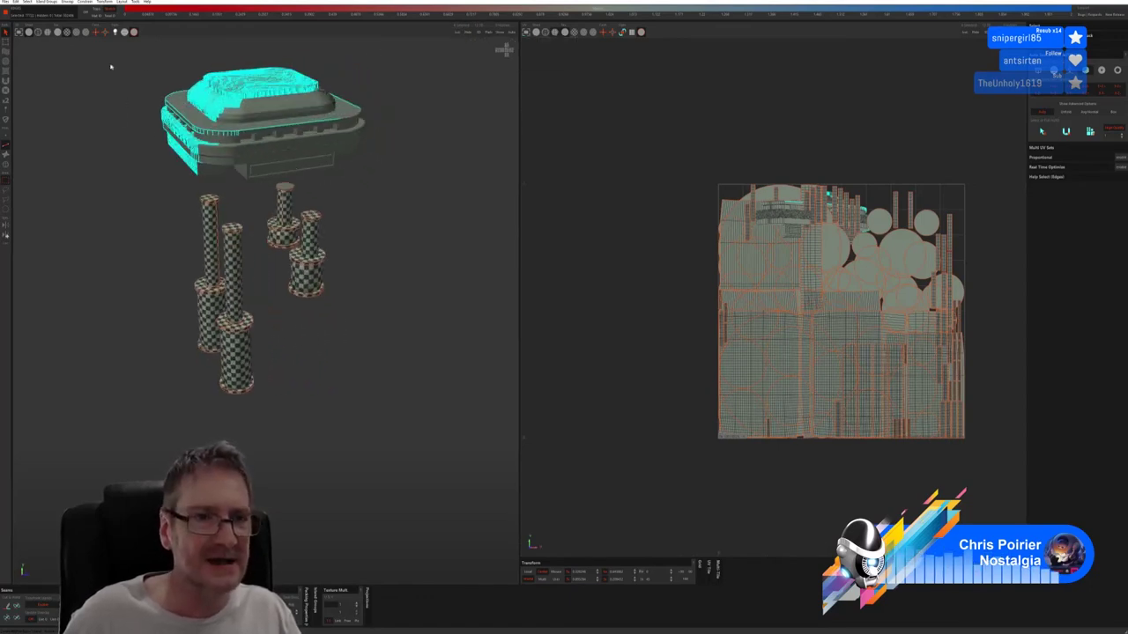
{"action": "left_click_drag", "start_coordinate": [111, 66], "coordinate": [383, 181]}
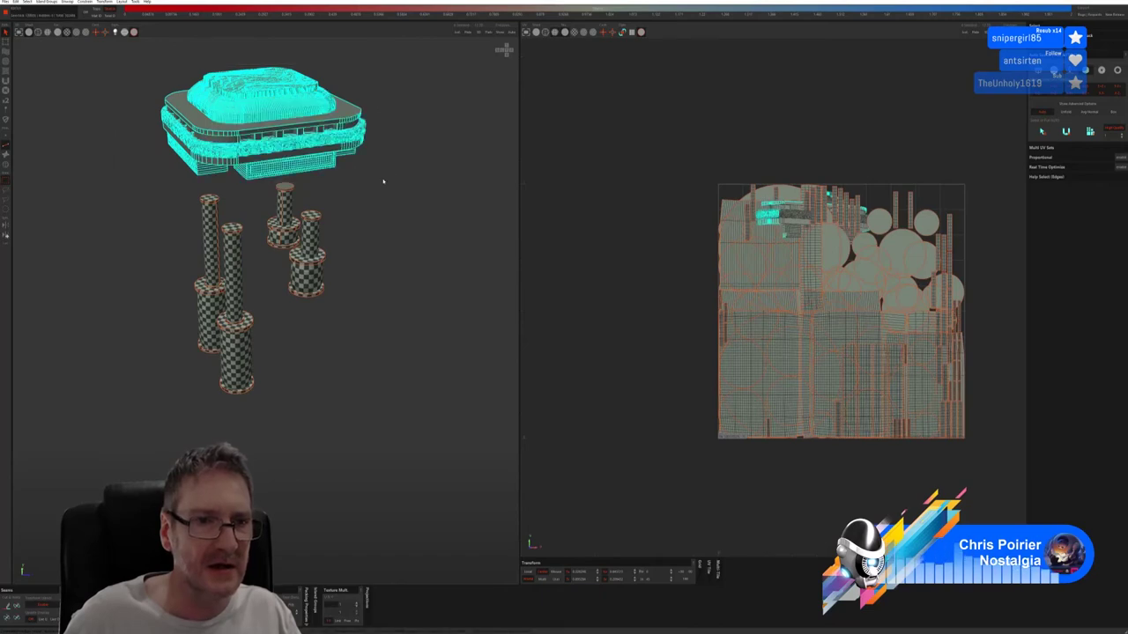
{"action": "middle_click_drag", "start_coordinate": [383, 171], "coordinate": [282, 154]}
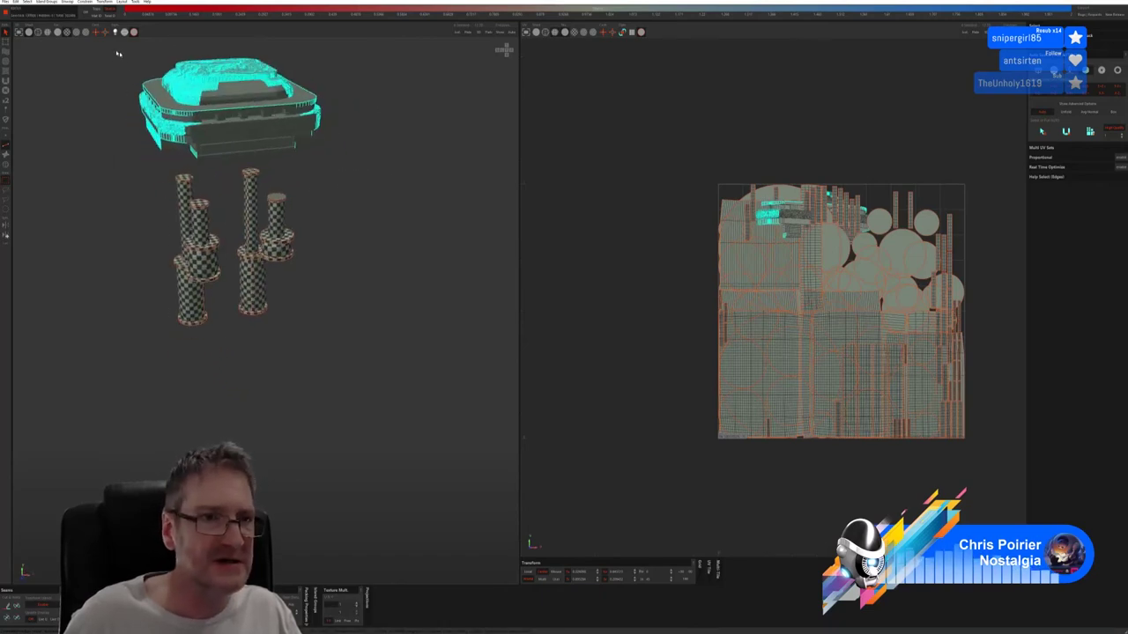
{"action": "left_click_drag", "start_coordinate": [118, 54], "coordinate": [366, 168]}
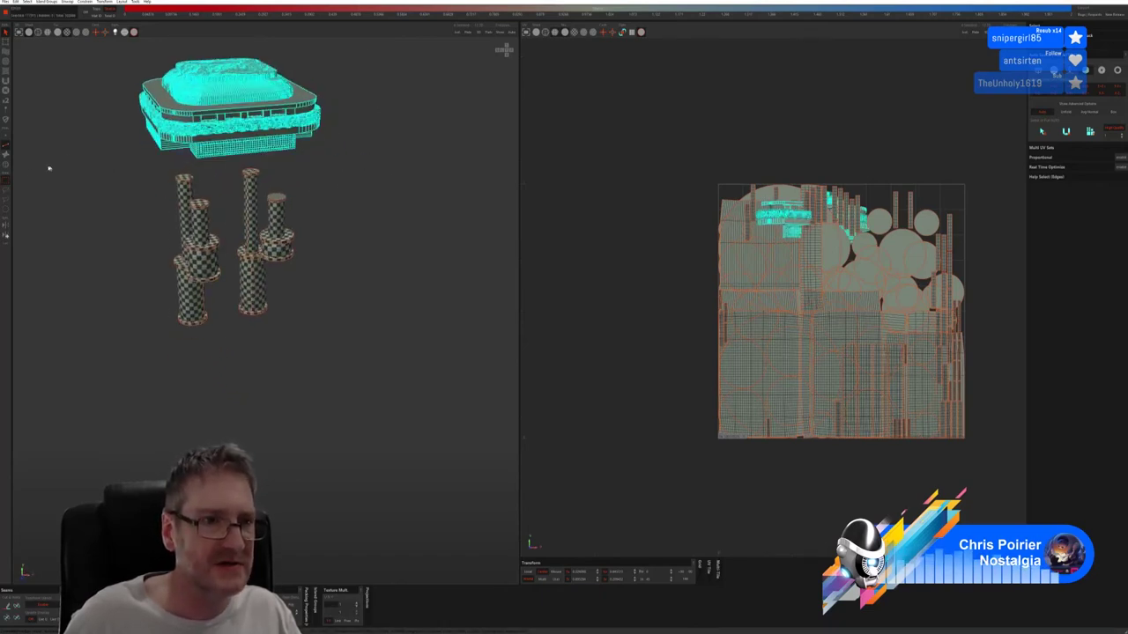
Select the whole cornice as solid geometry instead of edges, covering all its sides, and isolate it.
{"action": "left_click", "coordinate": [5, 164]}
{"action": "left_click_drag", "start_coordinate": [109, 54], "coordinate": [372, 156]}
{"action": "middle_click_drag", "start_coordinate": [373, 156], "coordinate": [256, 152]}
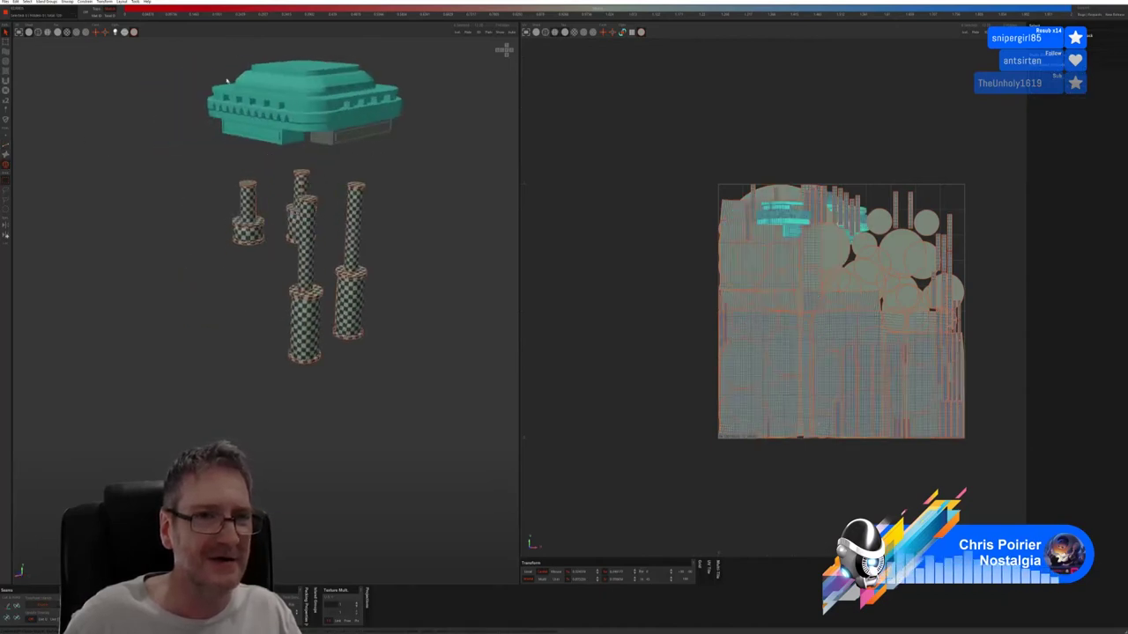
{"action": "left_click_drag", "start_coordinate": [213, 57], "coordinate": [454, 154]}
{"action": "middle_click_drag", "start_coordinate": [454, 155], "coordinate": [399, 110]}
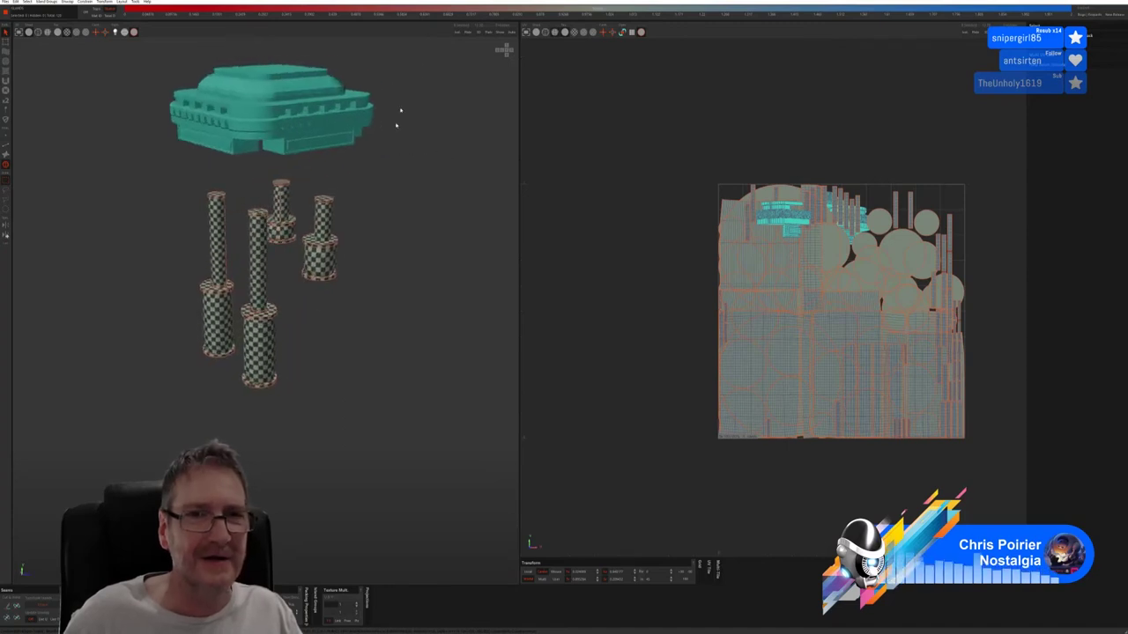
{"action": "left_click", "coordinate": [457, 33]}
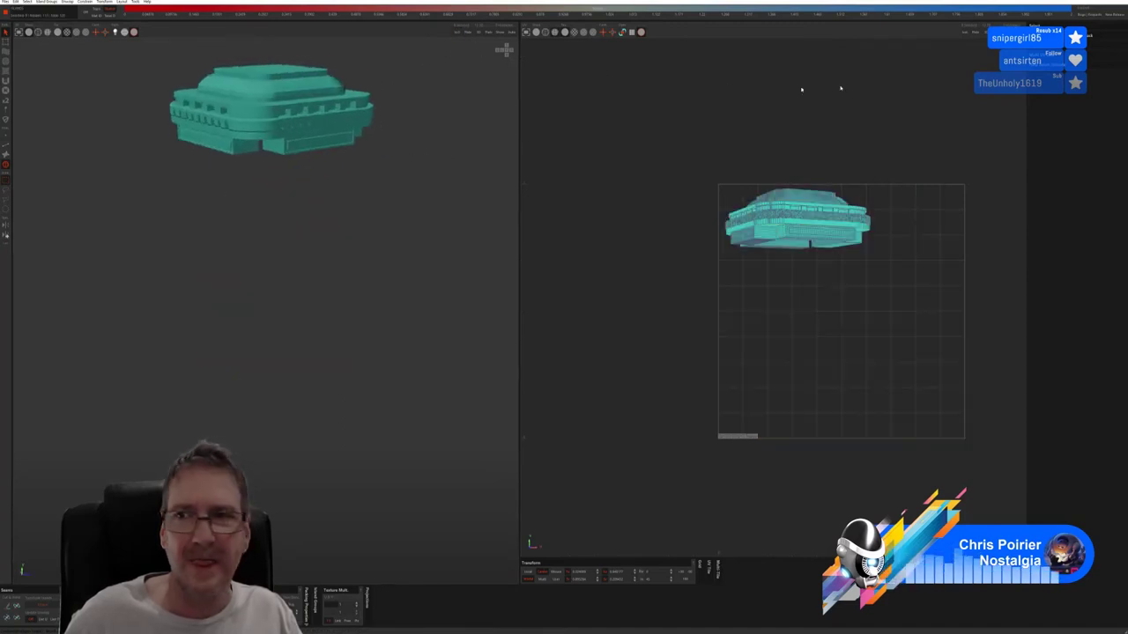
Auto-select the isolated cornice's seam edges, cut and unfold it along them, and pack its islands.
{"action": "left_click", "coordinate": [6, 145]}
{"action": "left_click", "coordinate": [1042, 131]}
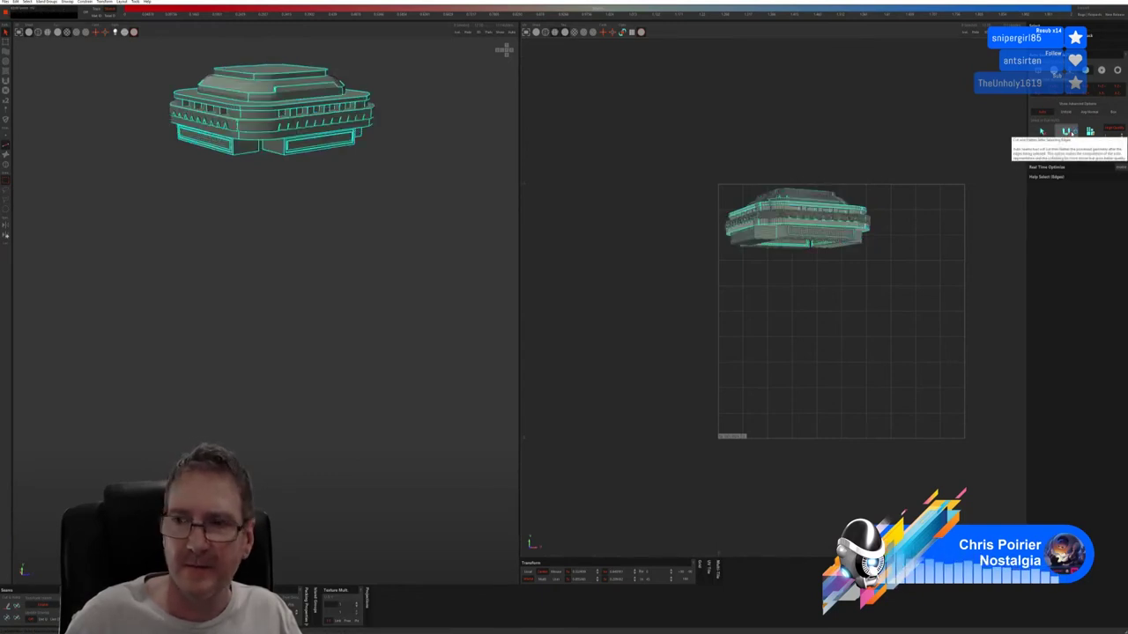
{"action": "left_click", "coordinate": [1089, 131]}
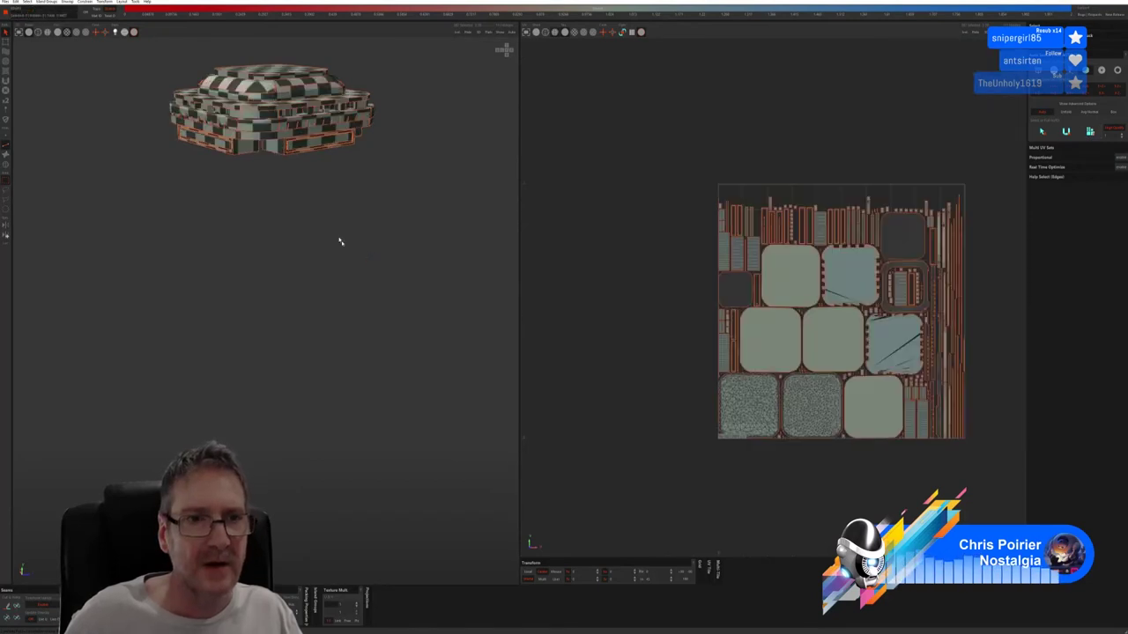
Show all geometry again and pack the cornice and column islands together into the UV tile.
{"action": "left_click_drag", "start_coordinate": [340, 241], "coordinate": [418, 252], "text": "alt"}
{"action": "middle_click_drag", "start_coordinate": [417, 252], "coordinate": [465, 62]}
{"action": "left_click", "coordinate": [498, 32]}
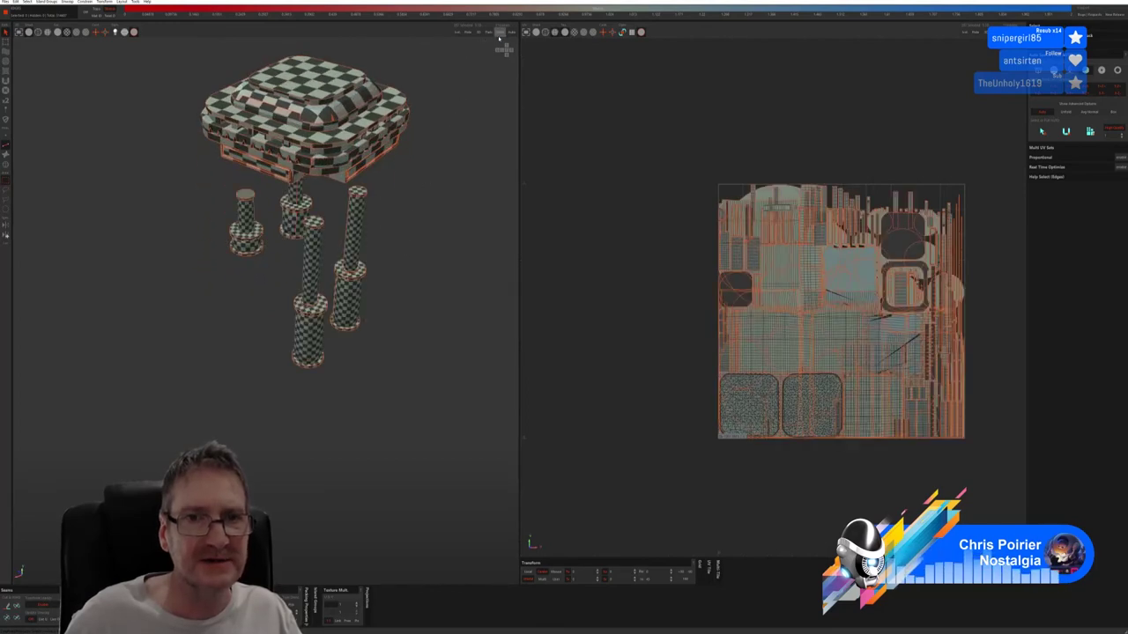
{"action": "key", "text": "p"}
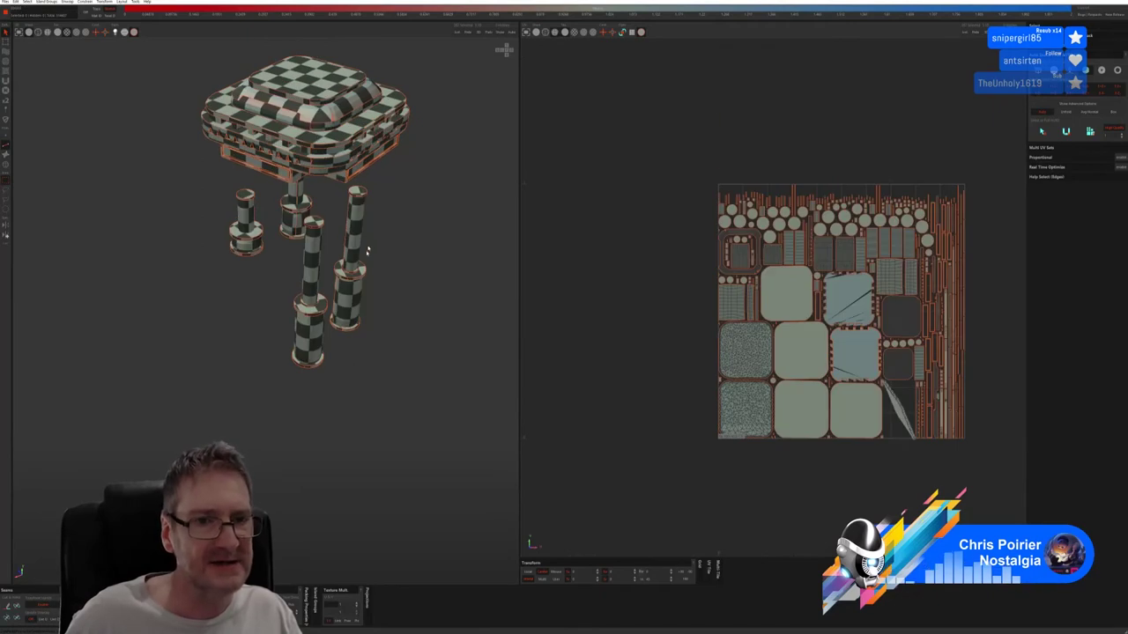
{"action": "middle_click_drag", "start_coordinate": [368, 251], "coordinate": [381, 212]}
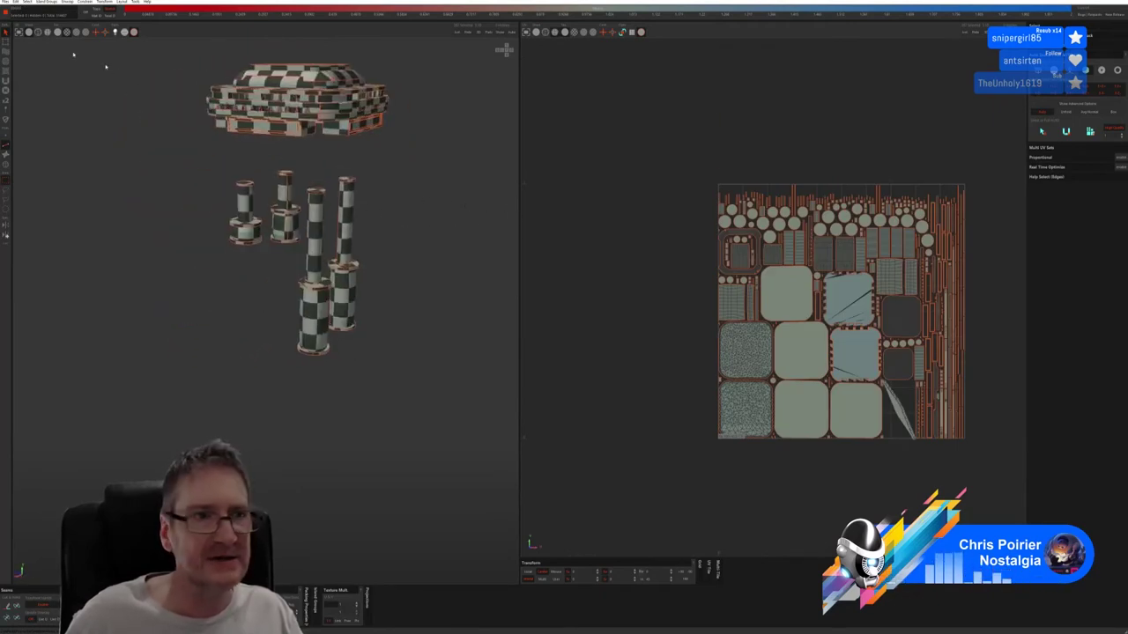
Save the unwrapped mesh, return to 3ds Max and close the UV bridge dialog.
{"action": "left_click", "coordinate": [5, 2]}
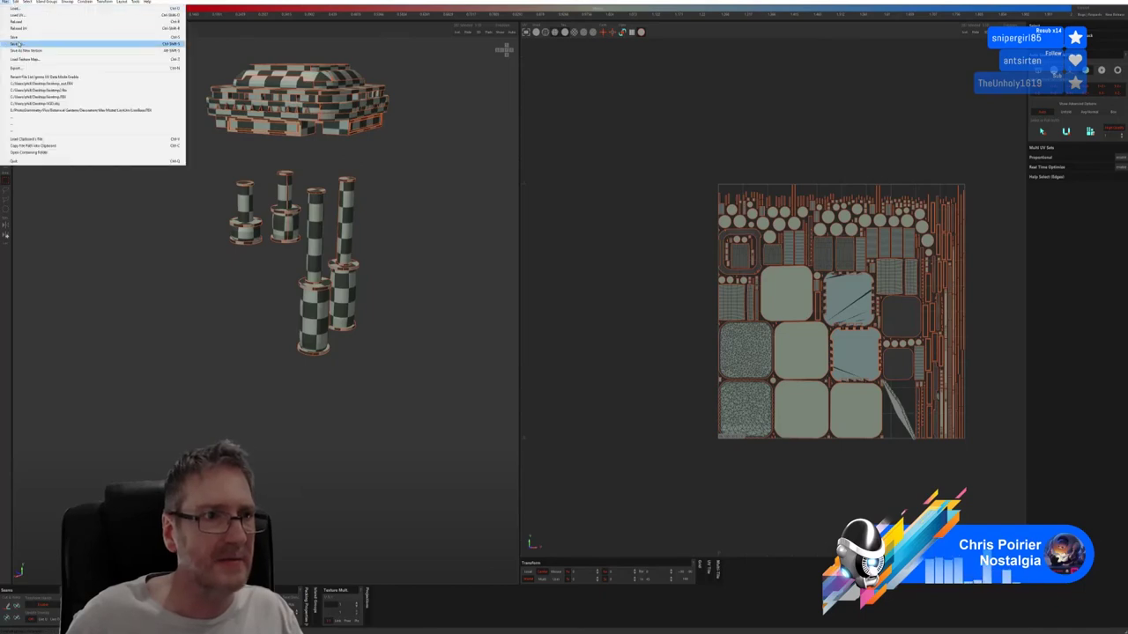
{"action": "left_click", "coordinate": [18, 43]}
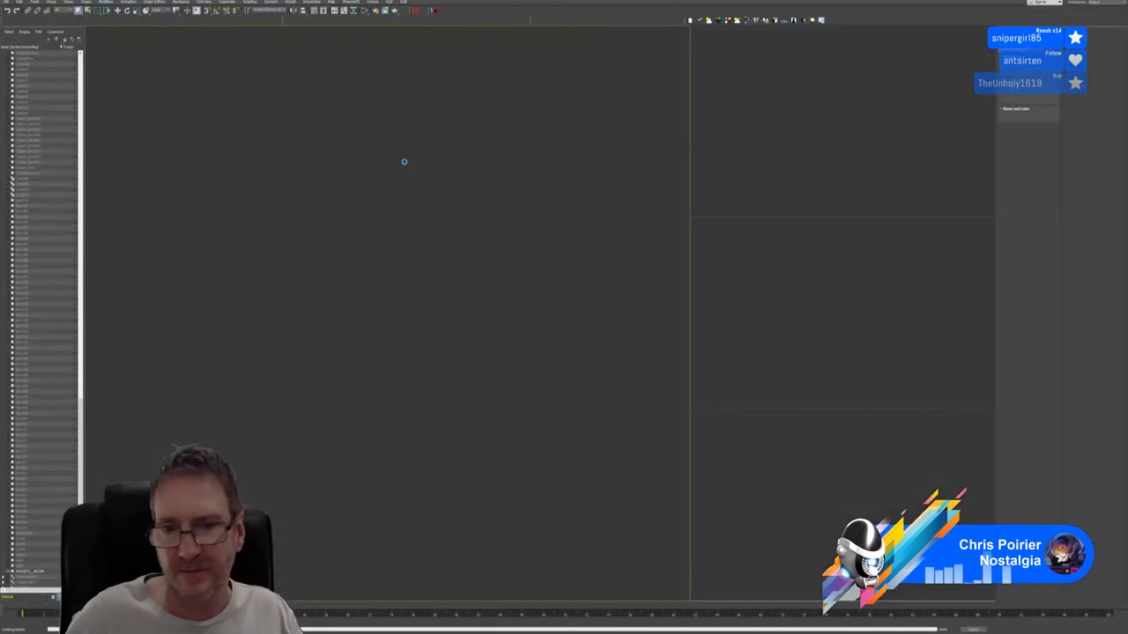
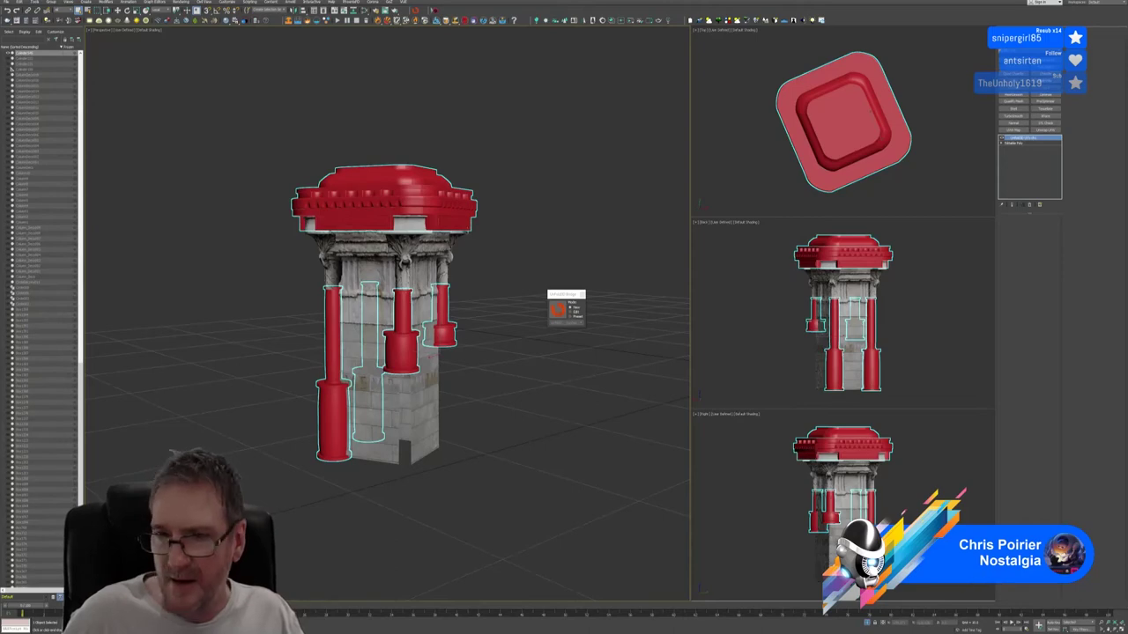
{"action": "left_click", "coordinate": [581, 294]}
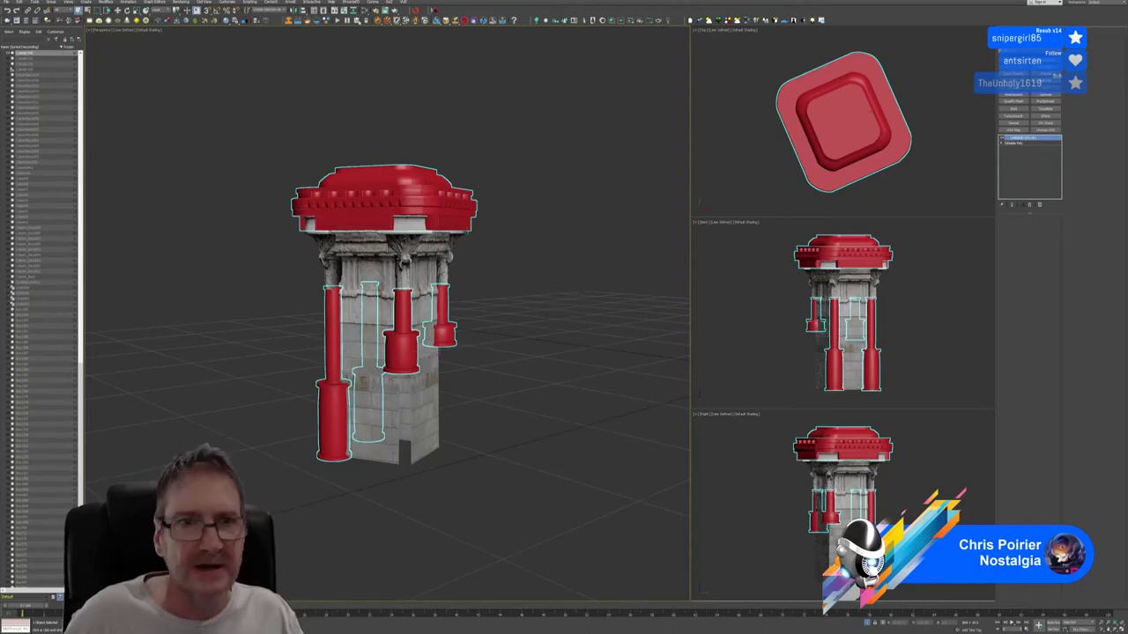
Assign the plain white Standard material to the selected cornice and columns mesh in the Slate Material Editor, then close the editor.
{"action": "left_click", "coordinate": [365, 19]}
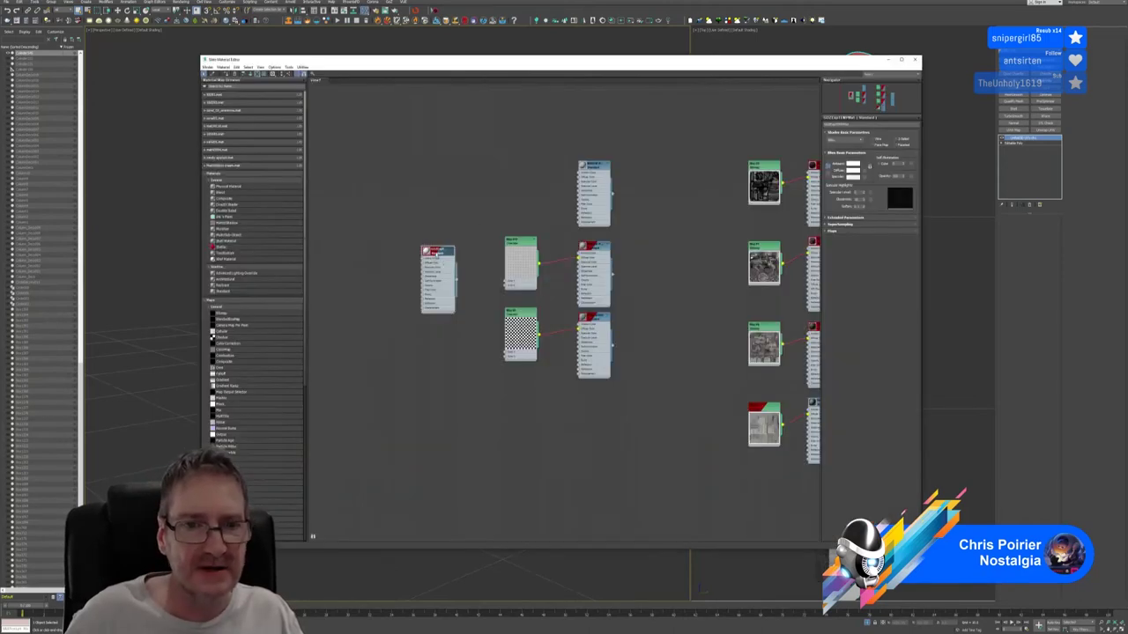
{"action": "right_click", "coordinate": [436, 254]}
{"action": "left_click", "coordinate": [459, 262]}
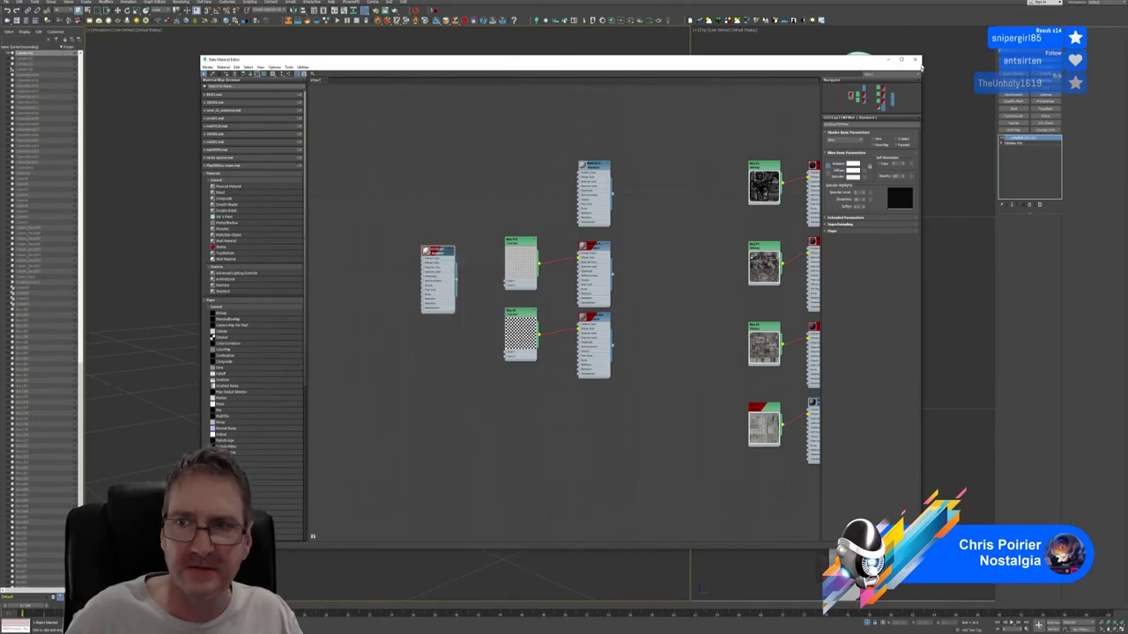
{"action": "left_click", "coordinate": [915, 59]}
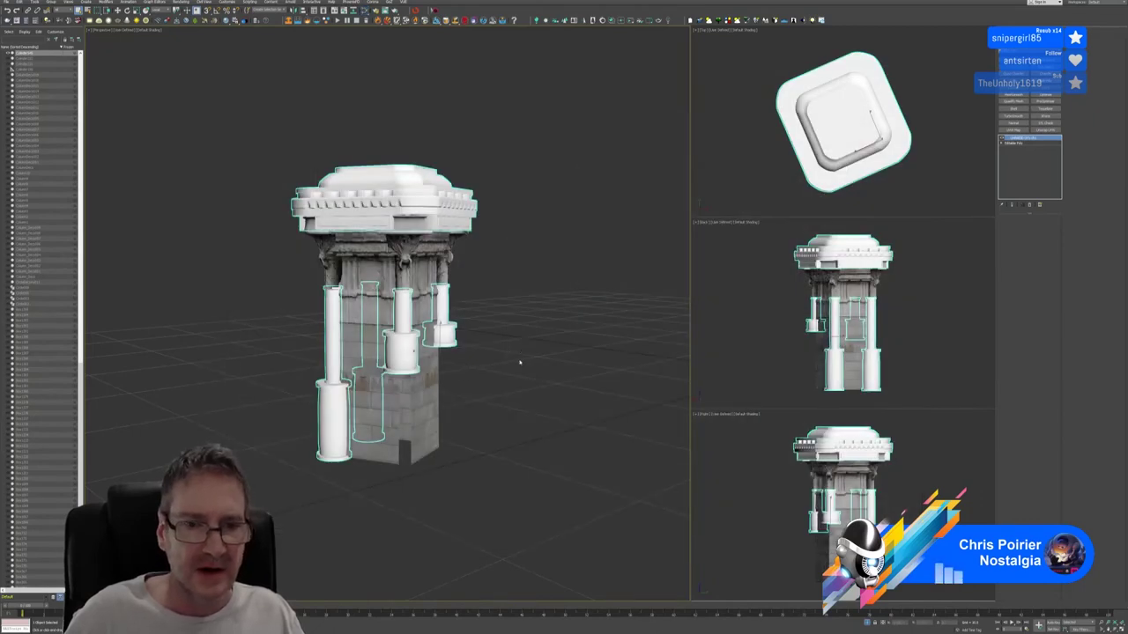
Deselect the mesh and end isolation so the whole scene around the small pillar is shown.
{"action": "left_click", "coordinate": [517, 363]}
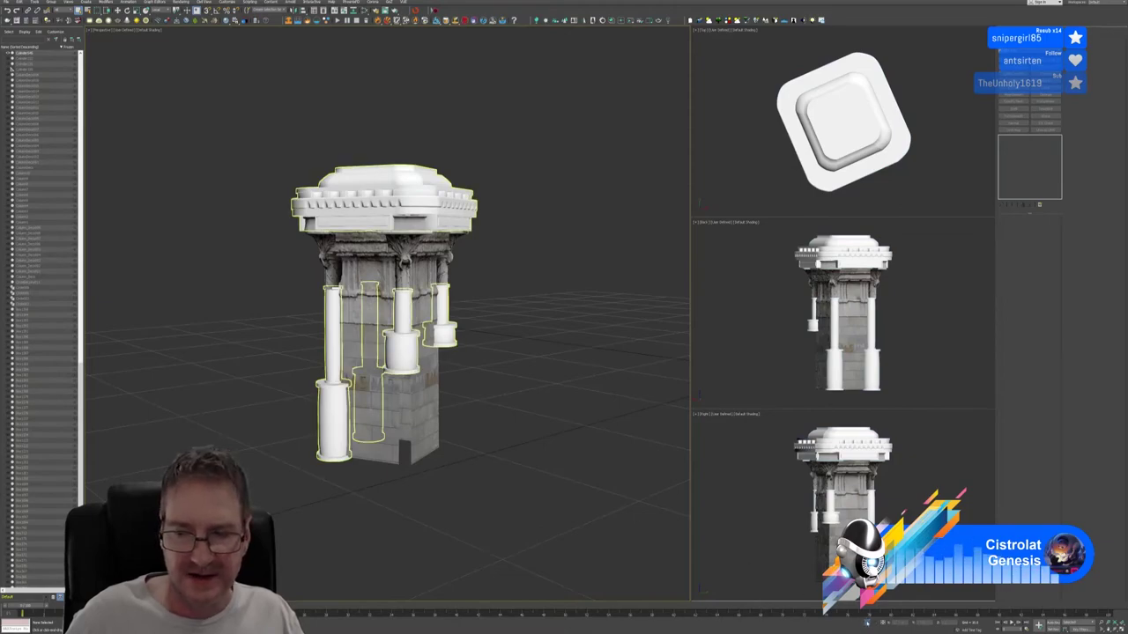
{"action": "left_click", "coordinate": [867, 623]}
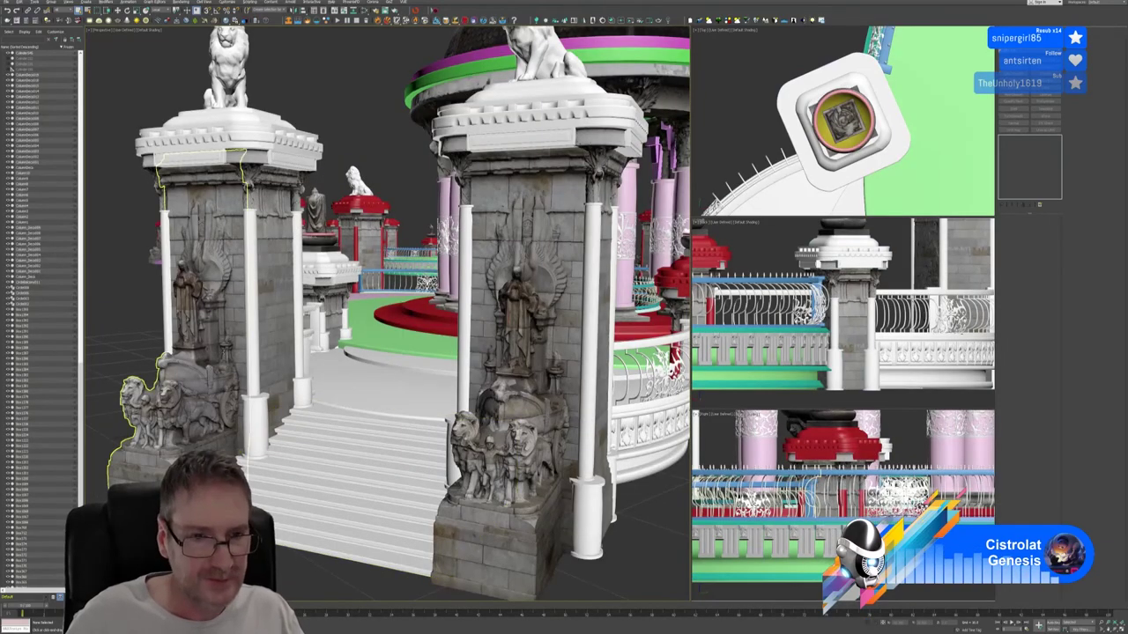
{"action": "middle_click_drag", "start_coordinate": [231, 398], "coordinate": [373, 294], "text": "alt"}
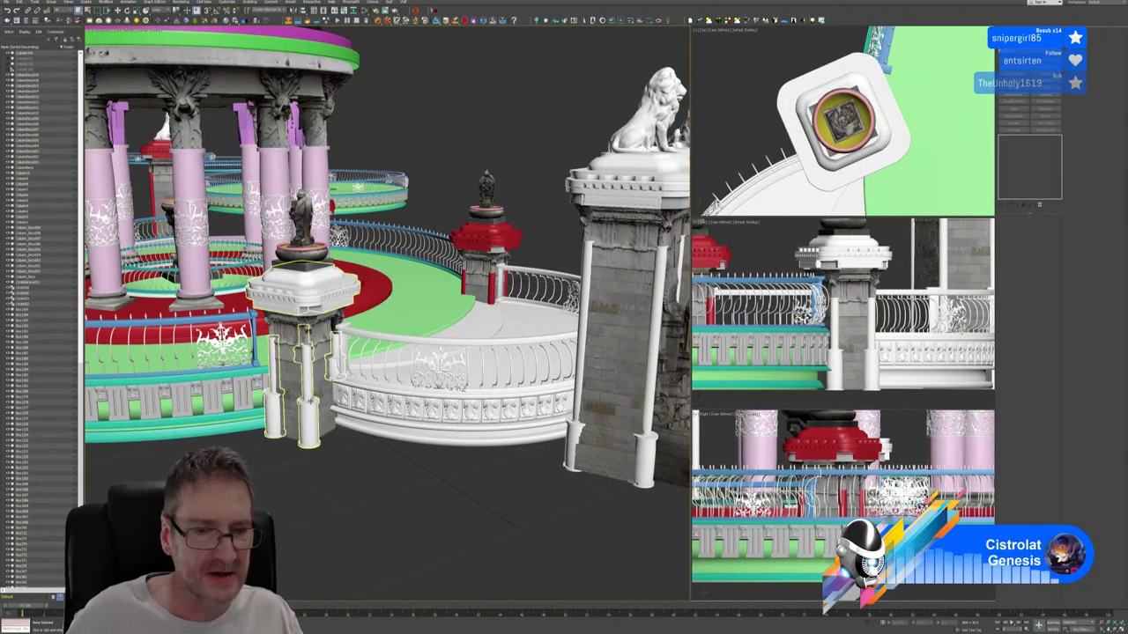
Select the small pillar's cornice and columns mesh together with the stone shaft pieces around its sides.
{"action": "left_click", "coordinate": [321, 418]}
{"action": "left_click", "coordinate": [321, 410], "text": "ctrl"}
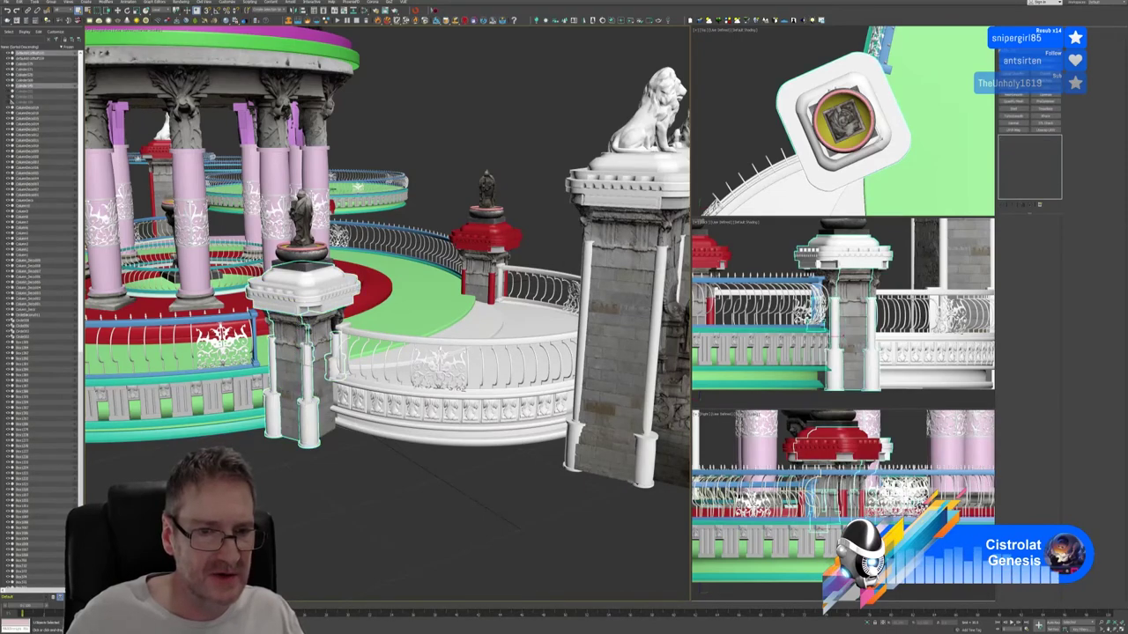
{"action": "left_click", "coordinate": [331, 324], "text": "ctrl"}
{"action": "middle_click_drag", "start_coordinate": [192, 414], "coordinate": [339, 427], "text": "alt"}
{"action": "left_click", "coordinate": [287, 357], "text": "ctrl"}
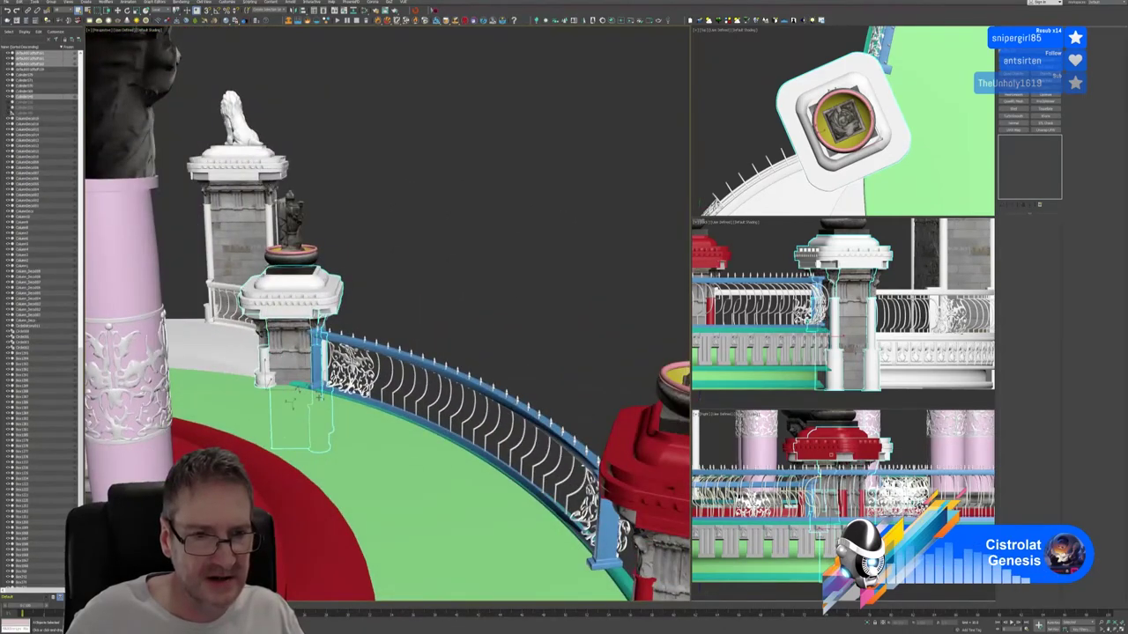
{"action": "middle_click_drag", "start_coordinate": [287, 356], "coordinate": [359, 397], "text": "alt"}
{"action": "left_click", "coordinate": [294, 356], "text": "ctrl"}
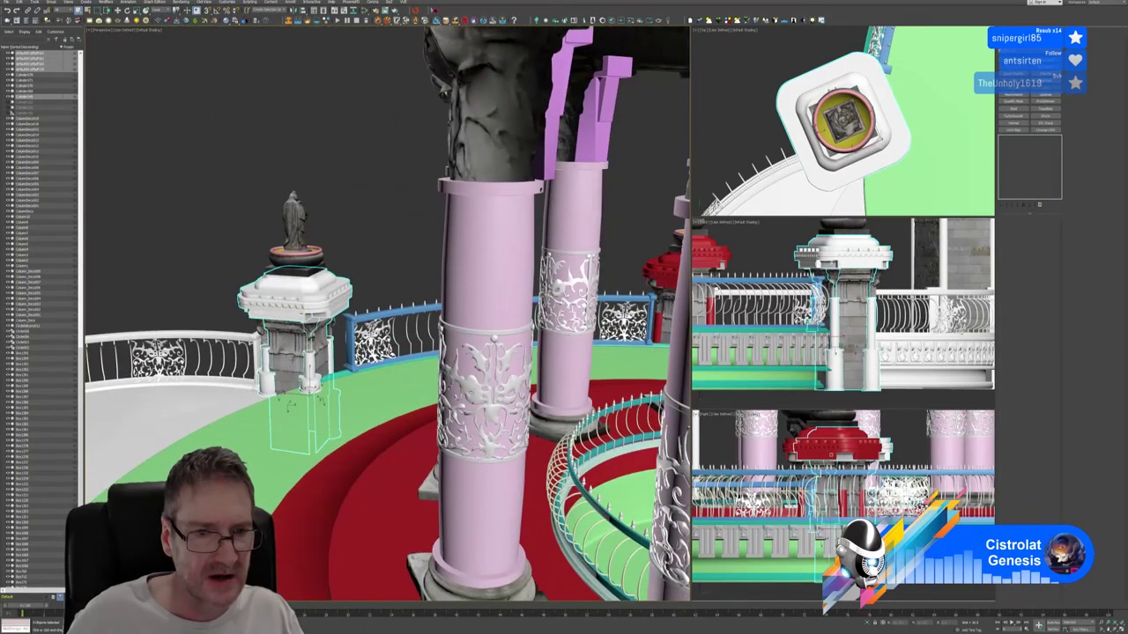
Add the round pedestal and the statue on top of the pillar to the selection.
{"action": "left_click", "coordinate": [298, 256], "text": "ctrl"}
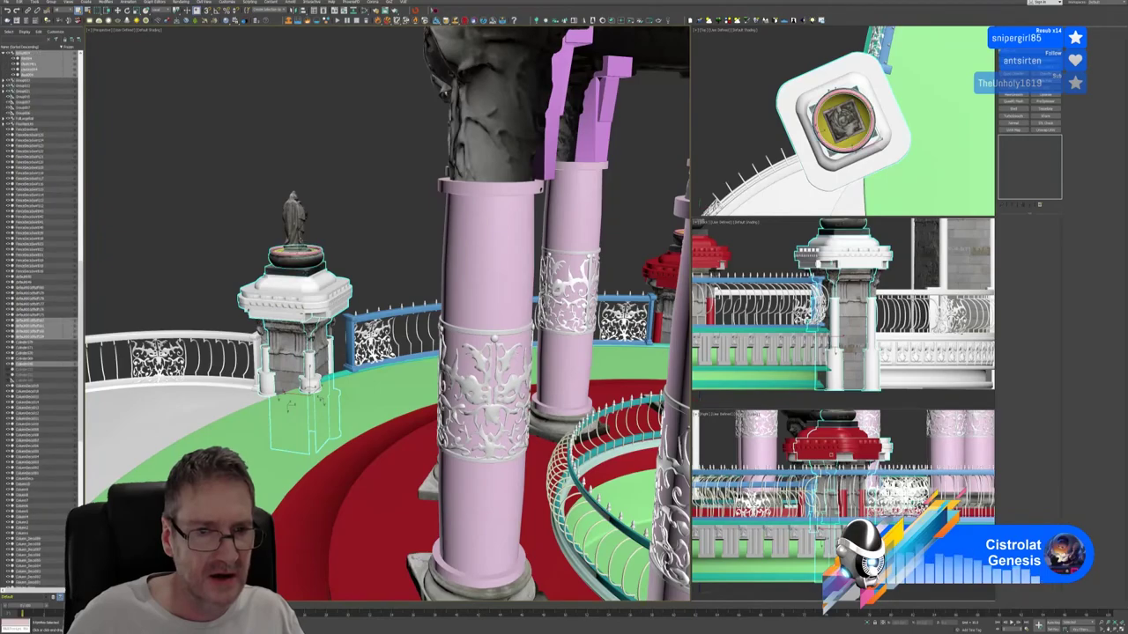
{"action": "left_click", "coordinate": [294, 222], "text": "ctrl"}
{"action": "middle_click_drag", "start_coordinate": [361, 255], "coordinate": [227, 266], "text": "alt"}
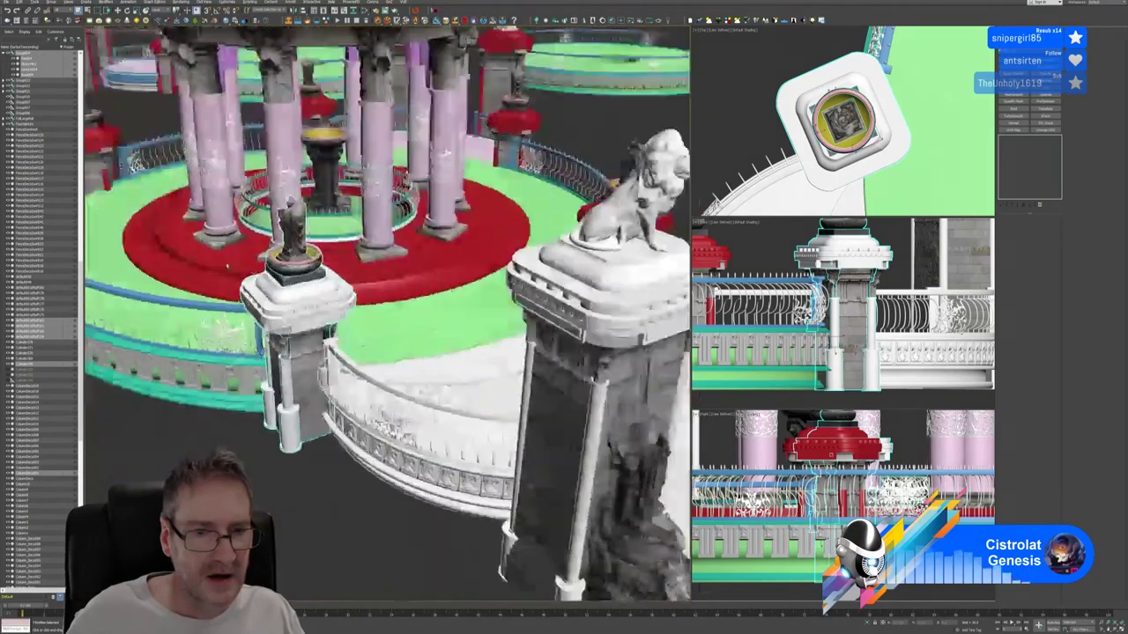
{"action": "middle_click_drag", "start_coordinate": [370, 406], "coordinate": [405, 396], "text": "alt"}
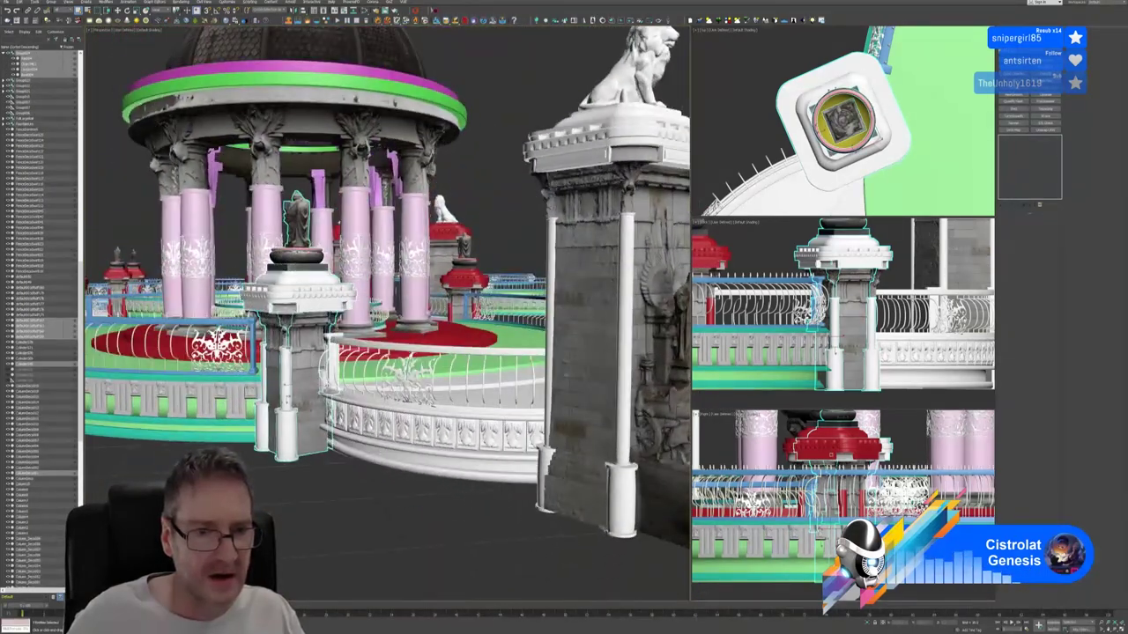
Add the remaining stone and trim pieces beneath the pillar's cornice to the selection from several sides.
{"action": "left_click", "coordinate": [298, 333], "text": "ctrl"}
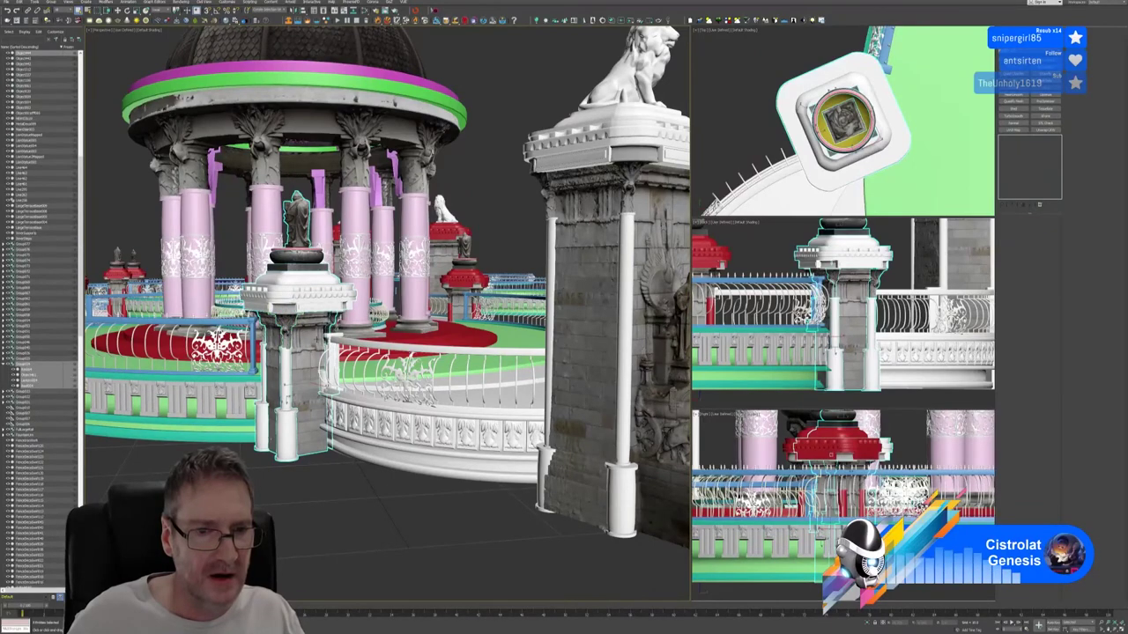
{"action": "middle_click_drag", "start_coordinate": [298, 333], "coordinate": [405, 335], "text": "alt"}
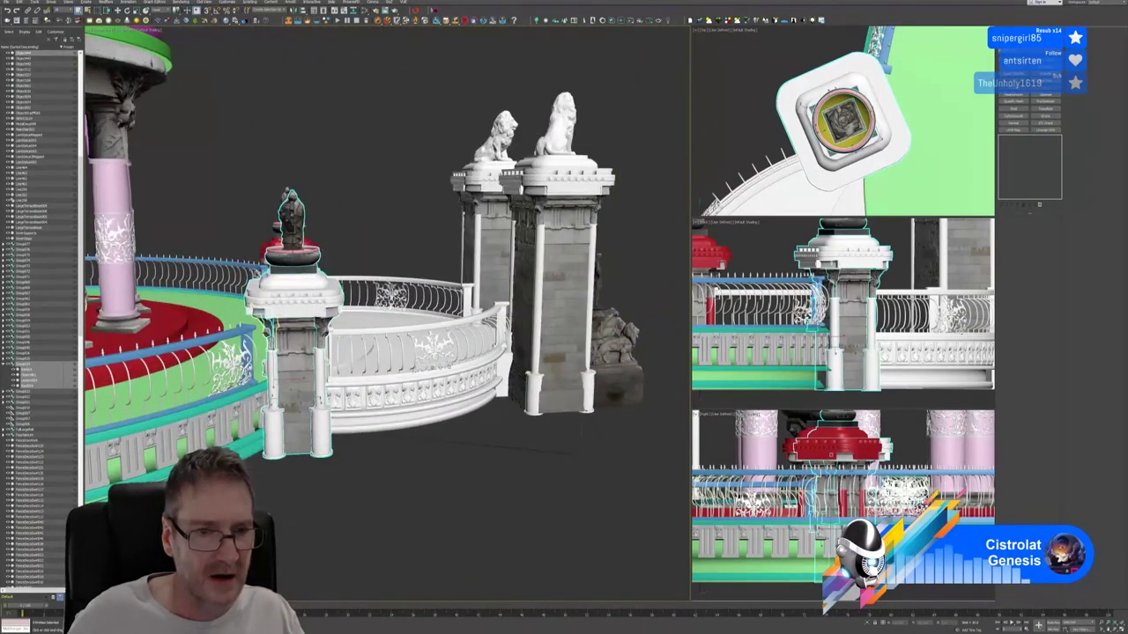
{"action": "left_click", "coordinate": [268, 333], "text": "ctrl"}
{"action": "middle_click_drag", "start_coordinate": [270, 392], "coordinate": [388, 401], "text": "alt"}
{"action": "left_click", "coordinate": [276, 398], "text": "ctrl"}
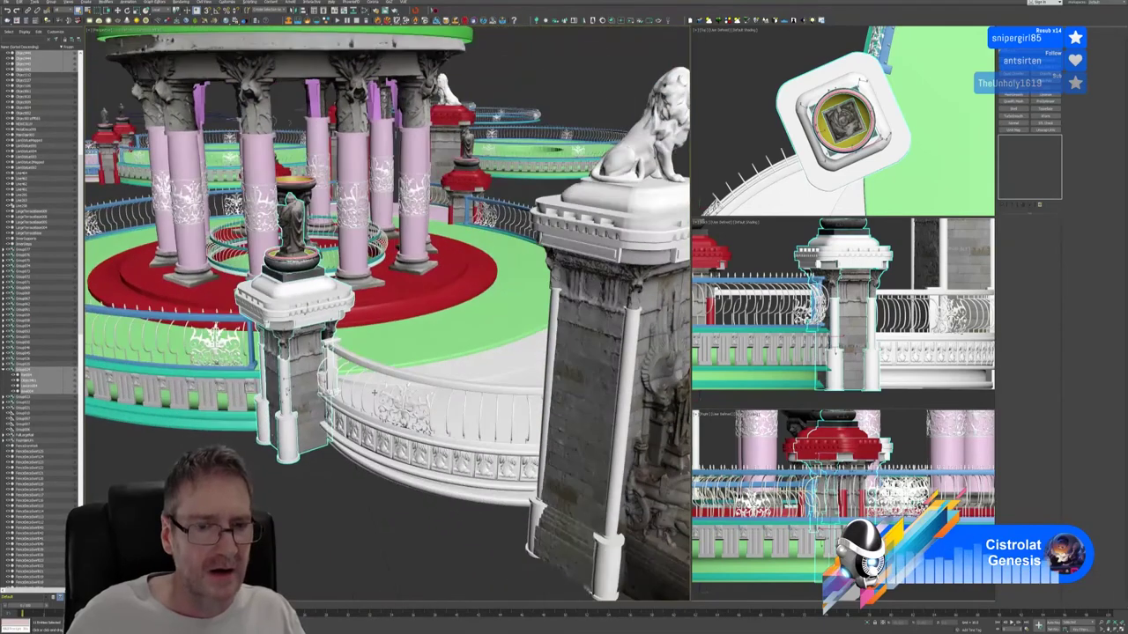
Group all selected pillar parts under the default group name.
{"action": "left_click", "coordinate": [54, 3]}
{"action": "left_click", "coordinate": [62, 13]}
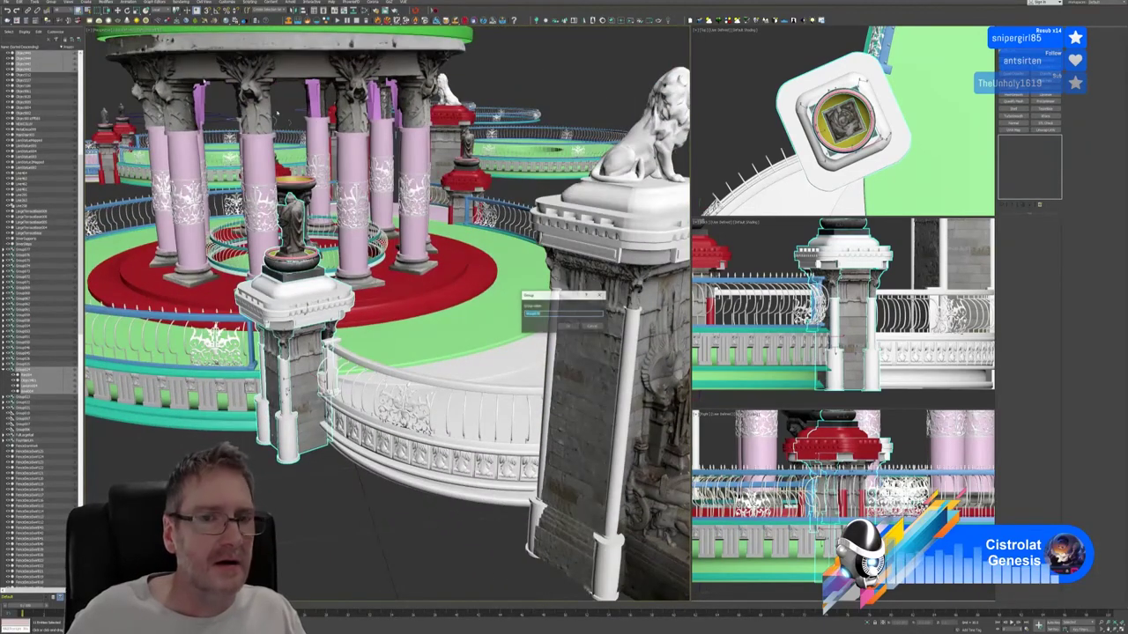
{"action": "left_click", "coordinate": [567, 326]}
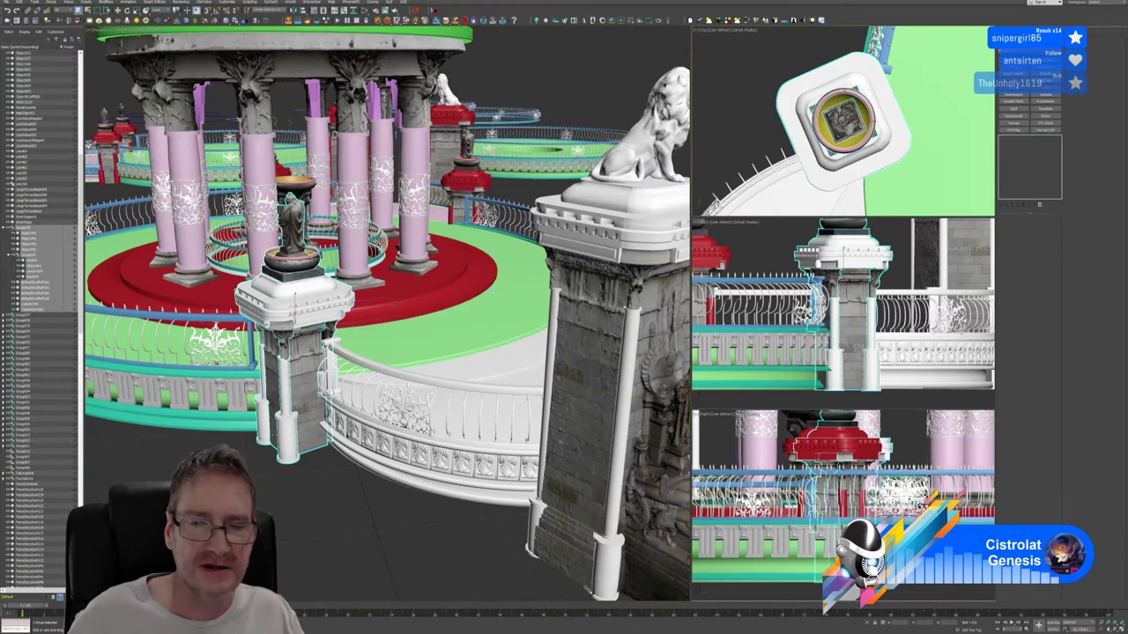
Open the pillar's group, then select and isolate its nested group holding the round bowl and square plinth.
{"action": "scroll", "coordinate": [286, 277], "scroll_direction": "up", "scroll_amount": 5}
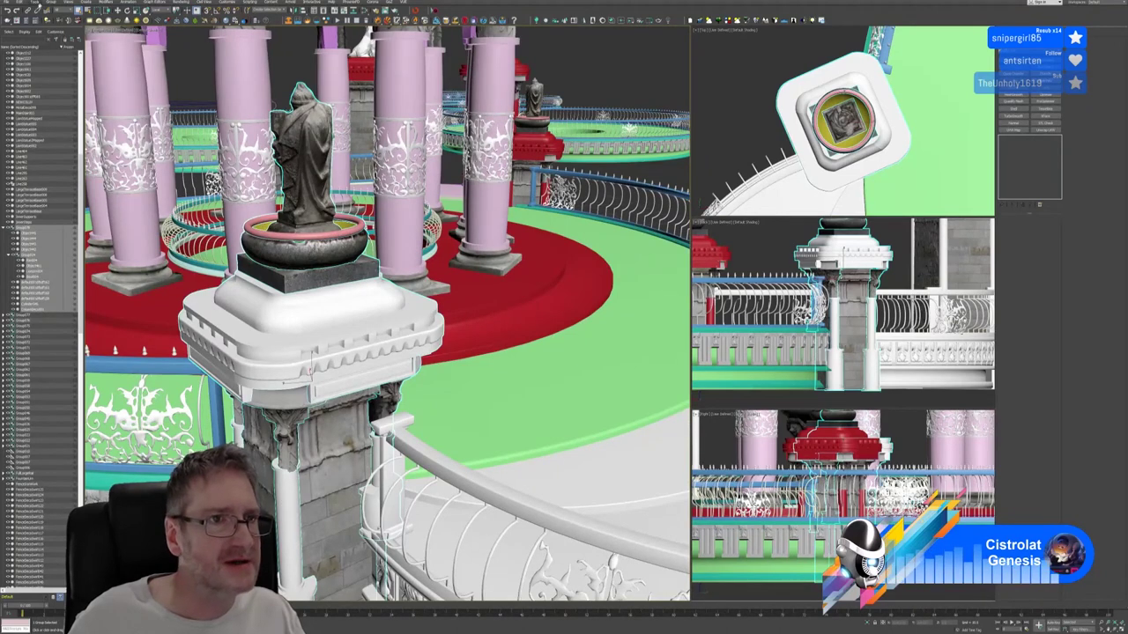
{"action": "left_click", "coordinate": [51, 3]}
{"action": "left_click", "coordinate": [66, 29]}
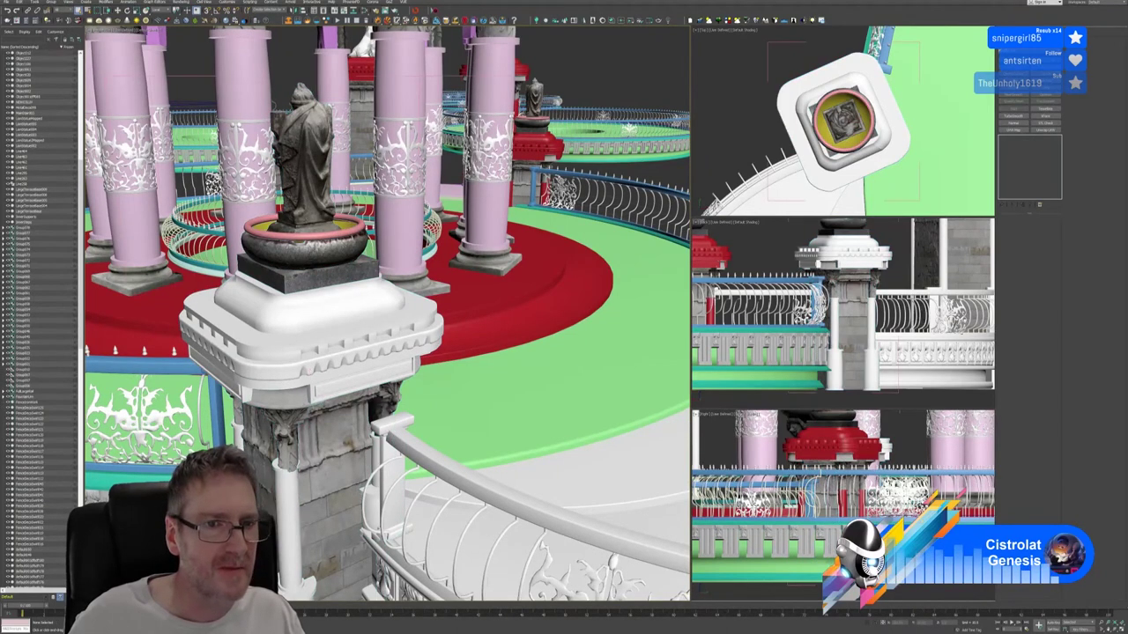
{"action": "left_click", "coordinate": [313, 233]}
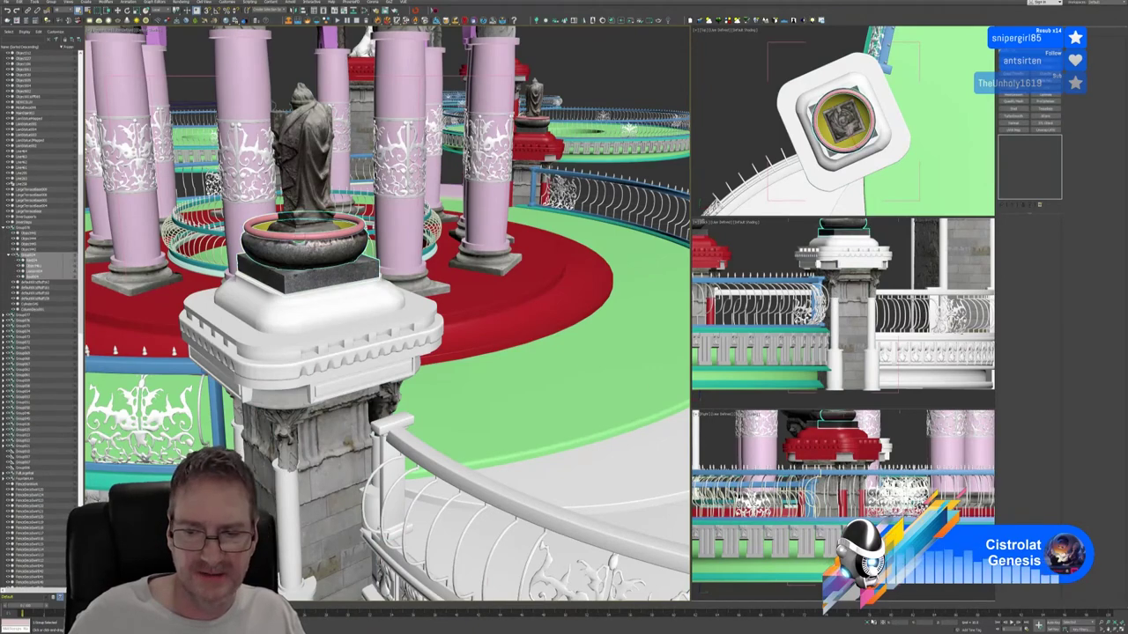
{"action": "key", "text": "alt+q"}
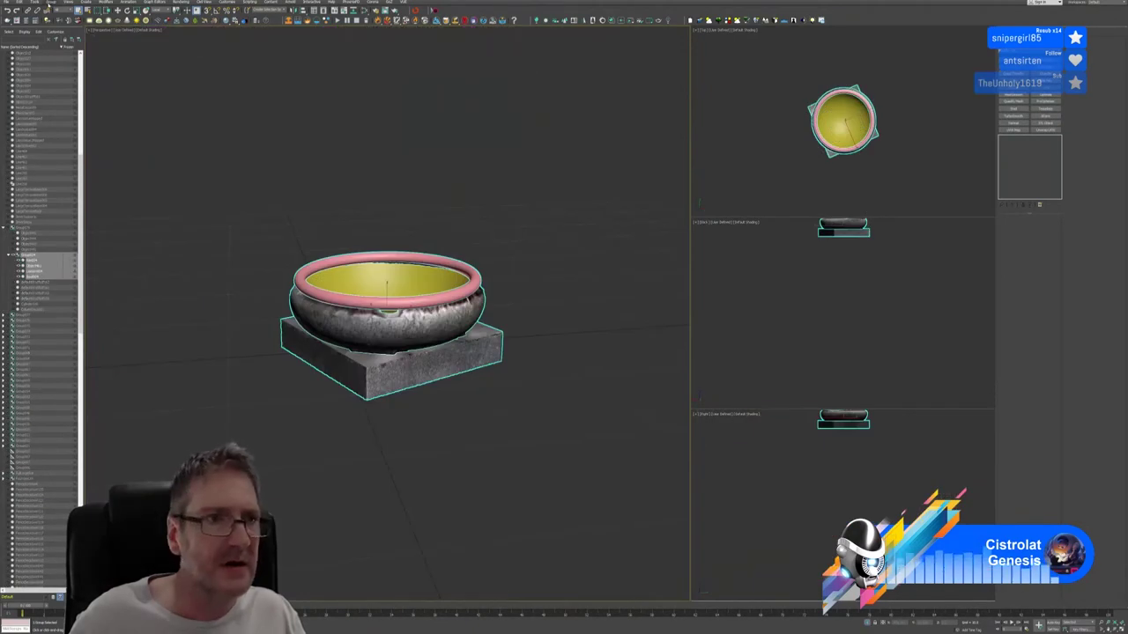
Ungroup the bowl and plinth, then collapse the bowl interior's modifier stack to an editable poly.
{"action": "left_click", "coordinate": [51, 3]}
{"action": "left_click", "coordinate": [62, 18]}
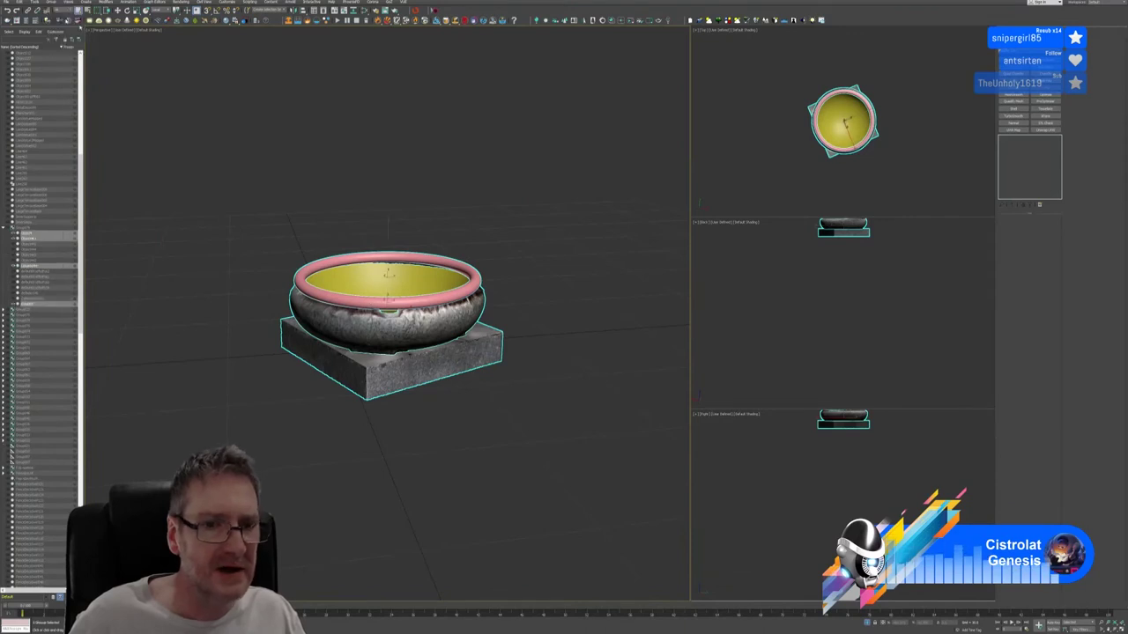
{"action": "left_click", "coordinate": [534, 360]}
{"action": "left_click", "coordinate": [442, 289]}
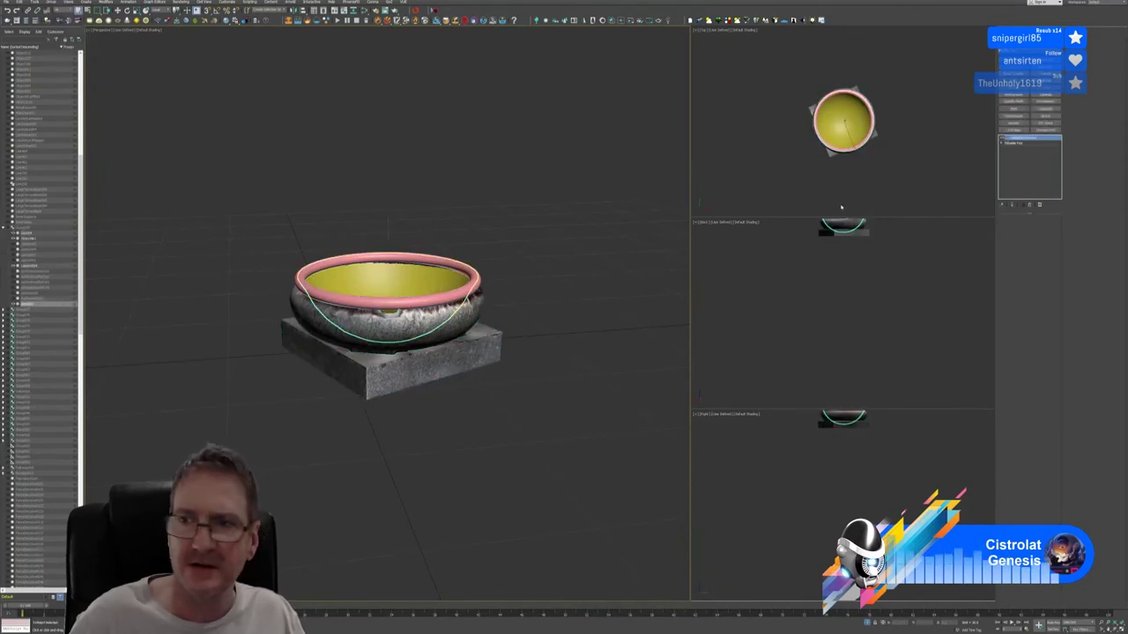
{"action": "right_click", "coordinate": [1039, 138]}
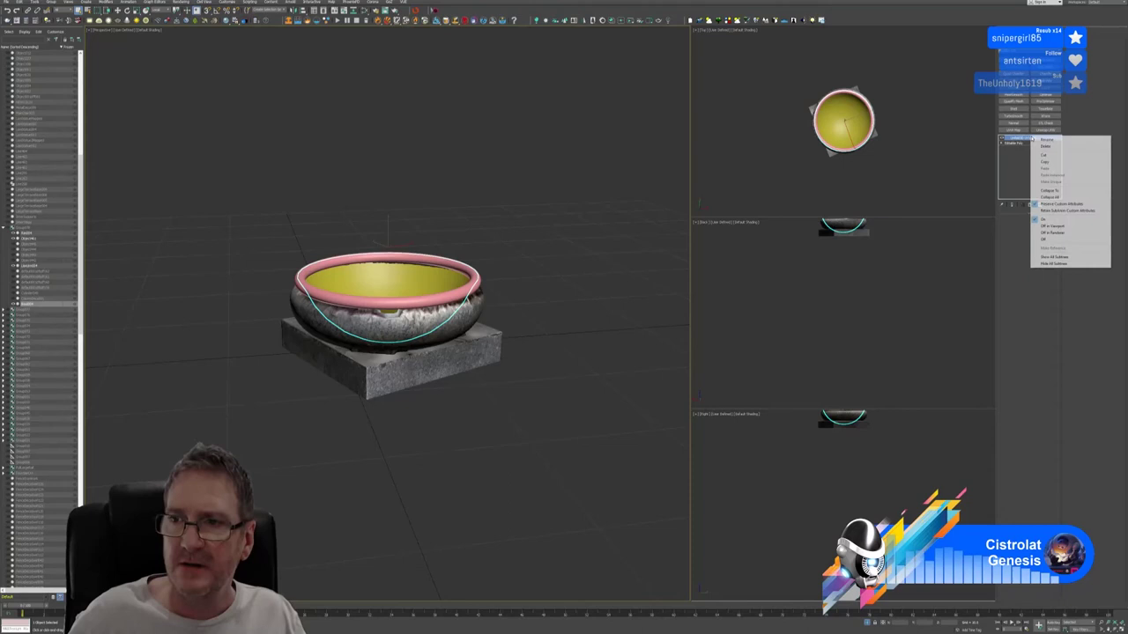
{"action": "left_click", "coordinate": [1066, 166]}
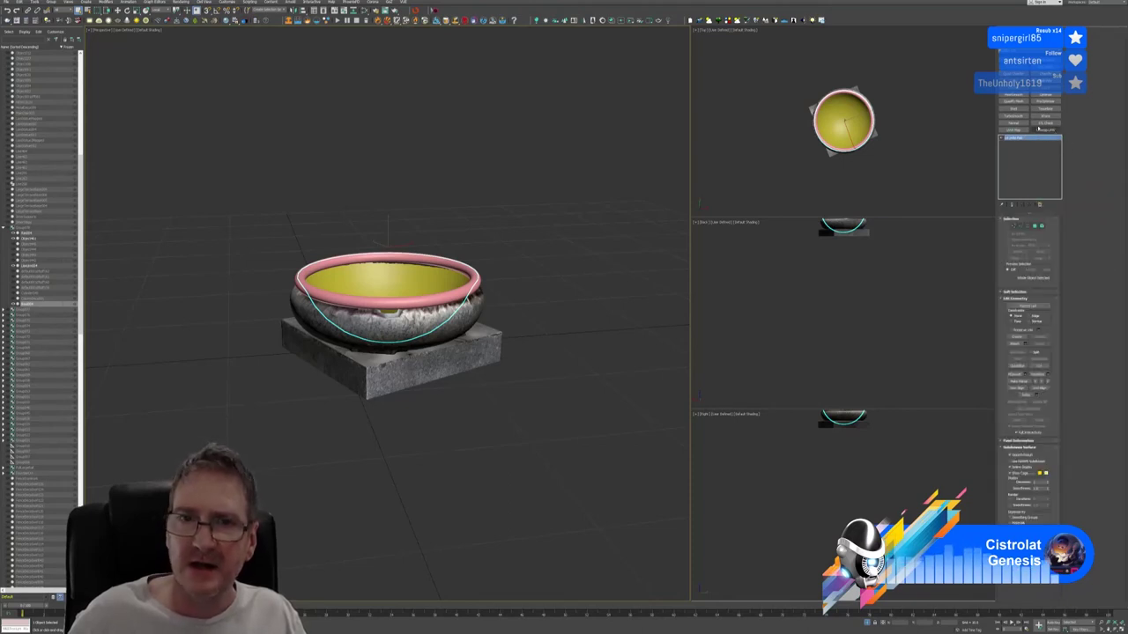
Assign the black-and-white checker material to the bowl's interior and to its rim to check their UV mapping.
{"action": "key", "text": "m"}
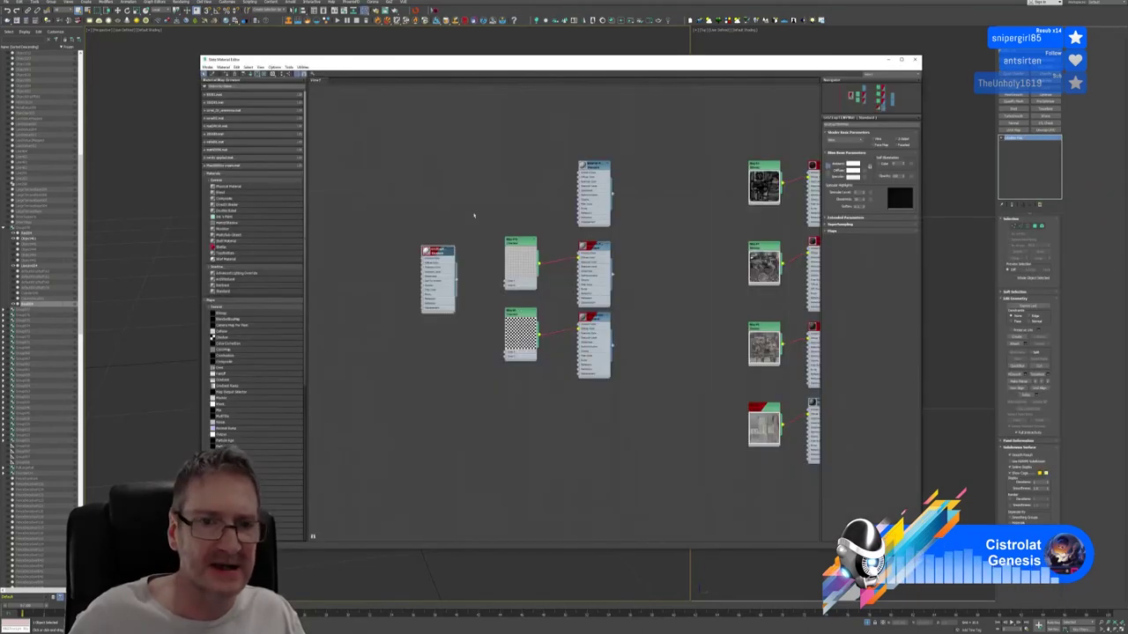
{"action": "left_click", "coordinate": [596, 317]}
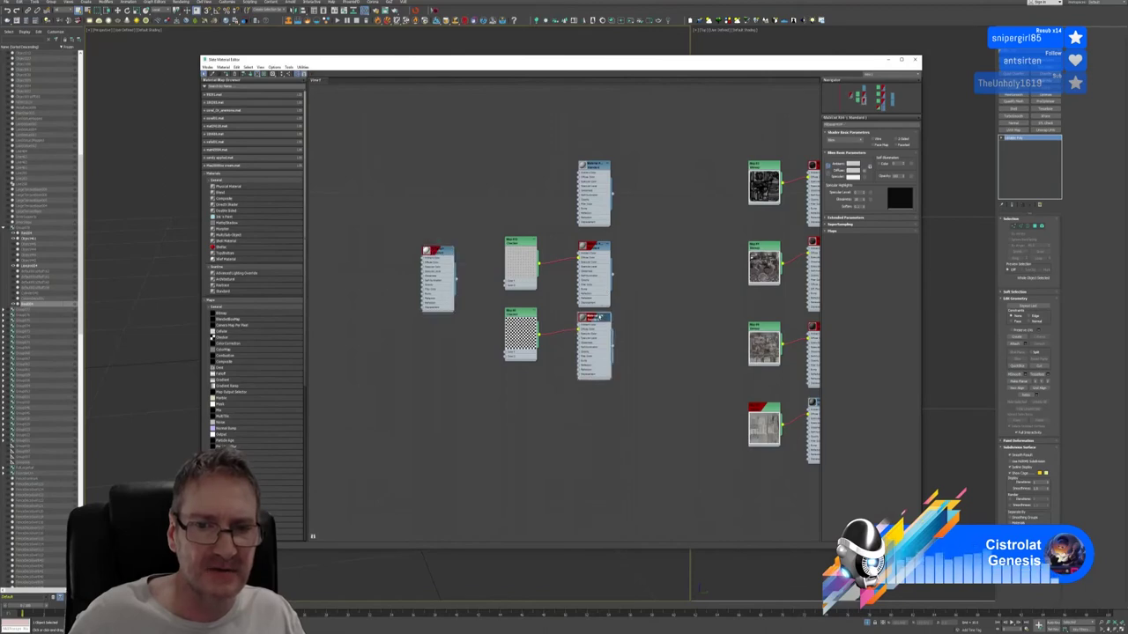
{"action": "right_click", "coordinate": [599, 315]}
{"action": "left_click", "coordinate": [623, 323]}
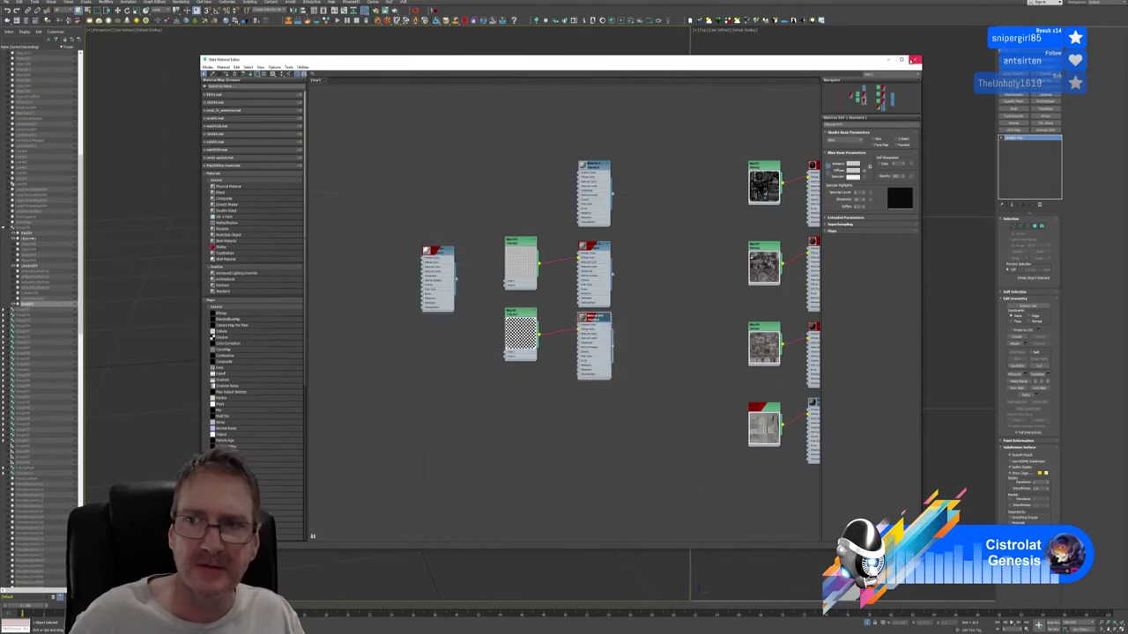
{"action": "left_click", "coordinate": [914, 60]}
{"action": "middle_click_drag", "start_coordinate": [491, 285], "coordinate": [502, 265], "text": "alt"}
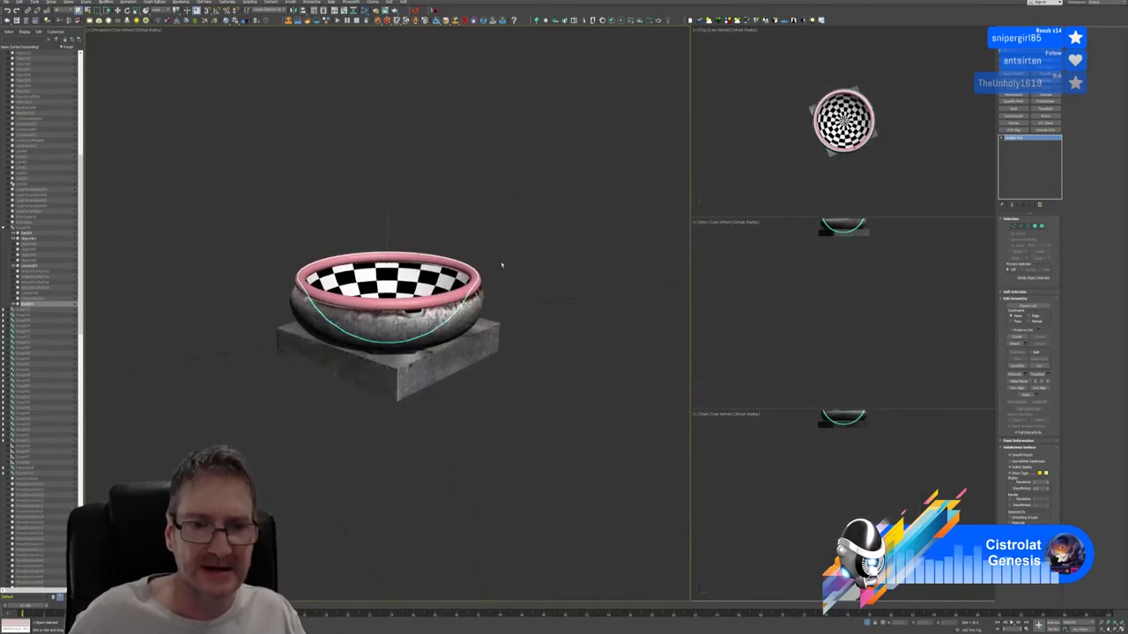
{"action": "left_click", "coordinate": [440, 299]}
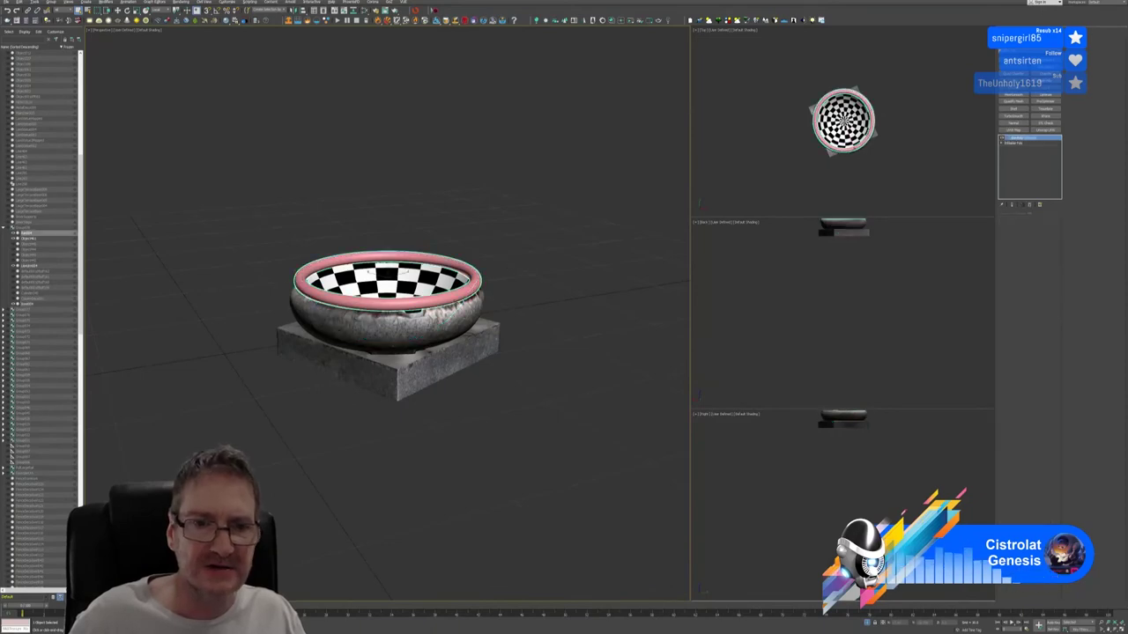
{"action": "left_click", "coordinate": [365, 18]}
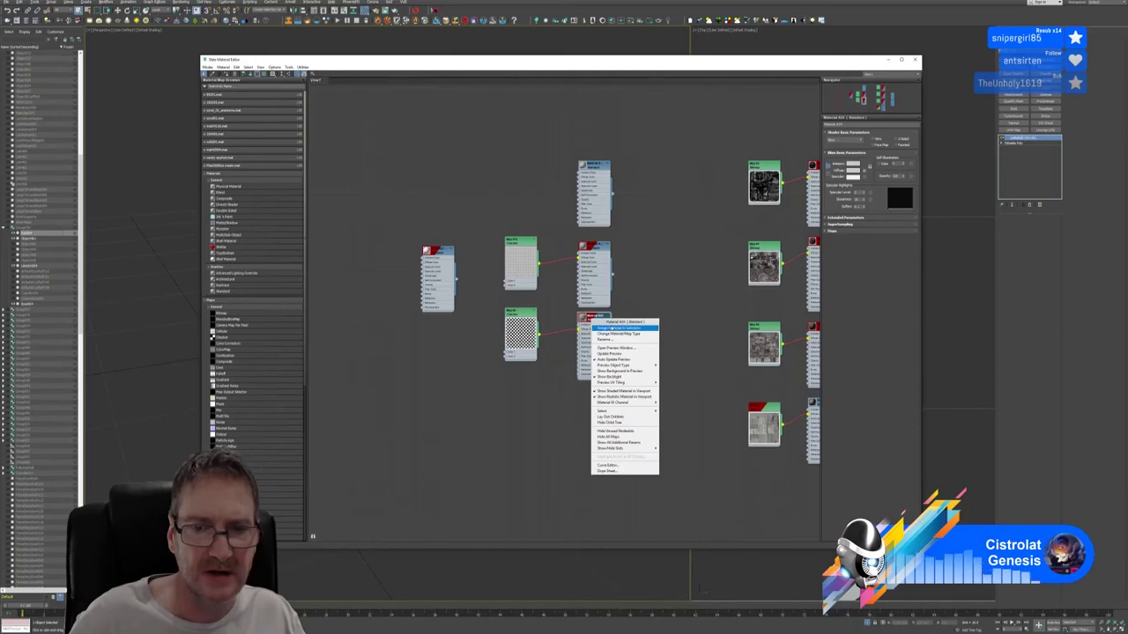
{"action": "left_click", "coordinate": [617, 328]}
{"action": "left_click", "coordinate": [915, 59]}
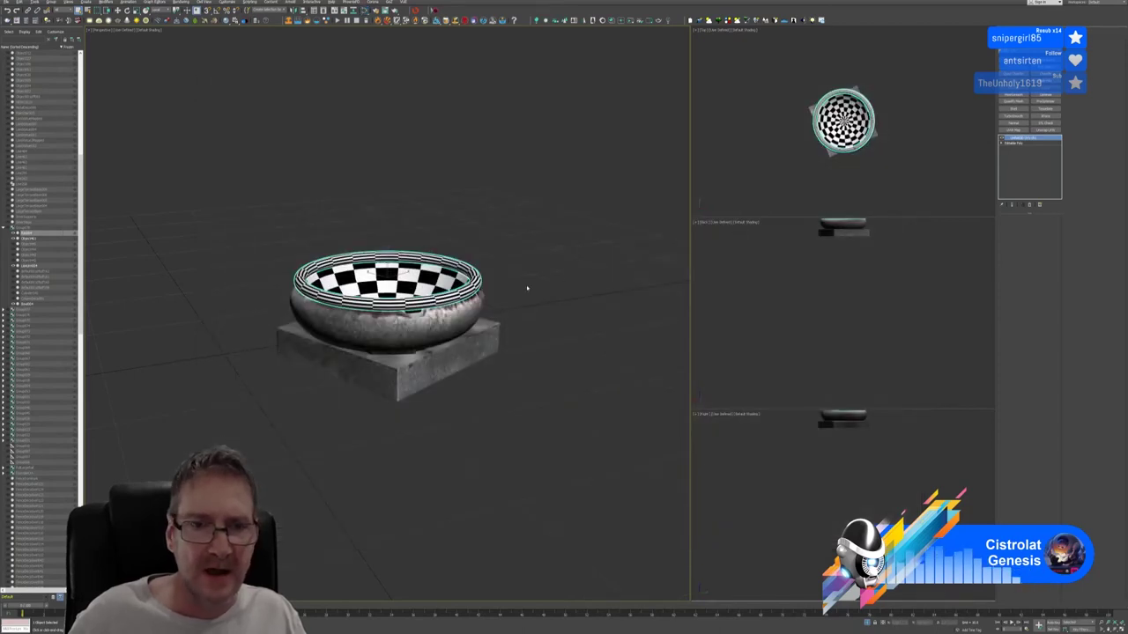
{"action": "mouse_move", "coordinate": [526, 287]}
{"action": "middle_mouse_down", "text": "alt"}
{"action": "mouse_move", "coordinate": [502, 300]}
{"action": "mouse_move", "coordinate": [450, 292]}
{"action": "mouse_move", "coordinate": [481, 263]}
{"action": "mouse_move", "coordinate": [517, 304]}
{"action": "middle_mouse_up", "text": "alt"}
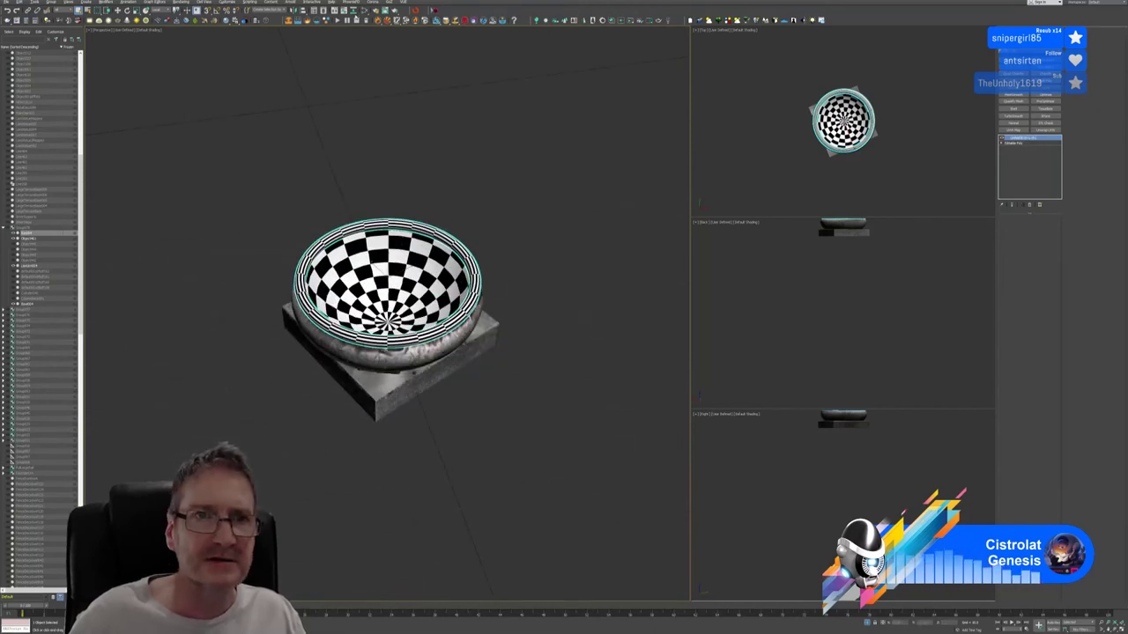
Assign the plain white material to the bowl's rim and to its interior.
{"action": "key", "text": "m"}
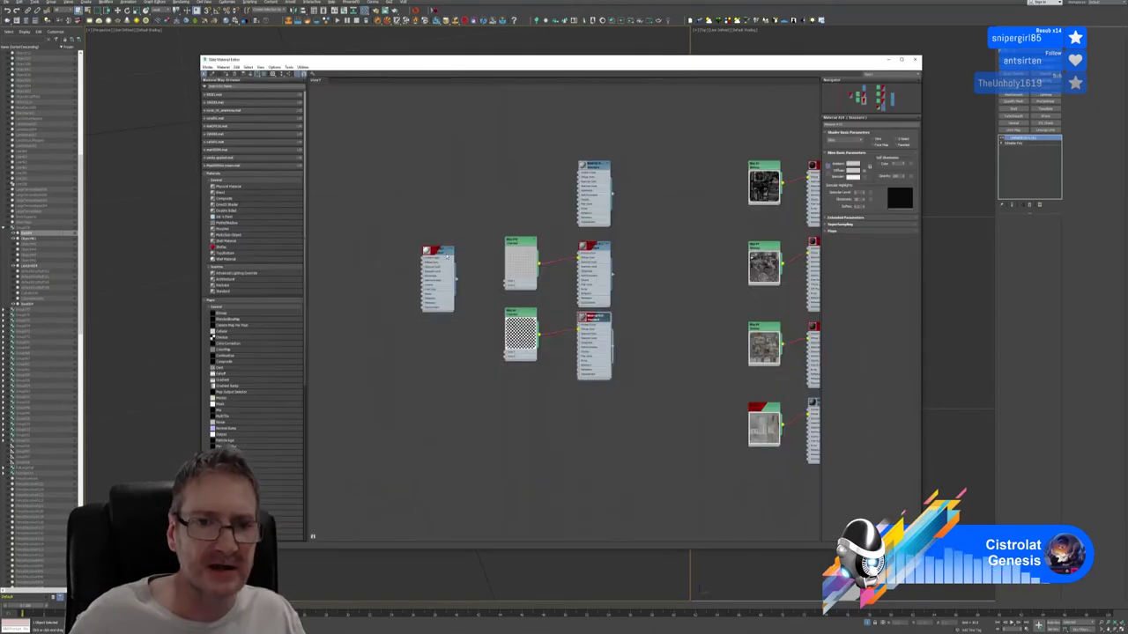
{"action": "right_click", "coordinate": [447, 255]}
{"action": "left_click", "coordinate": [467, 263]}
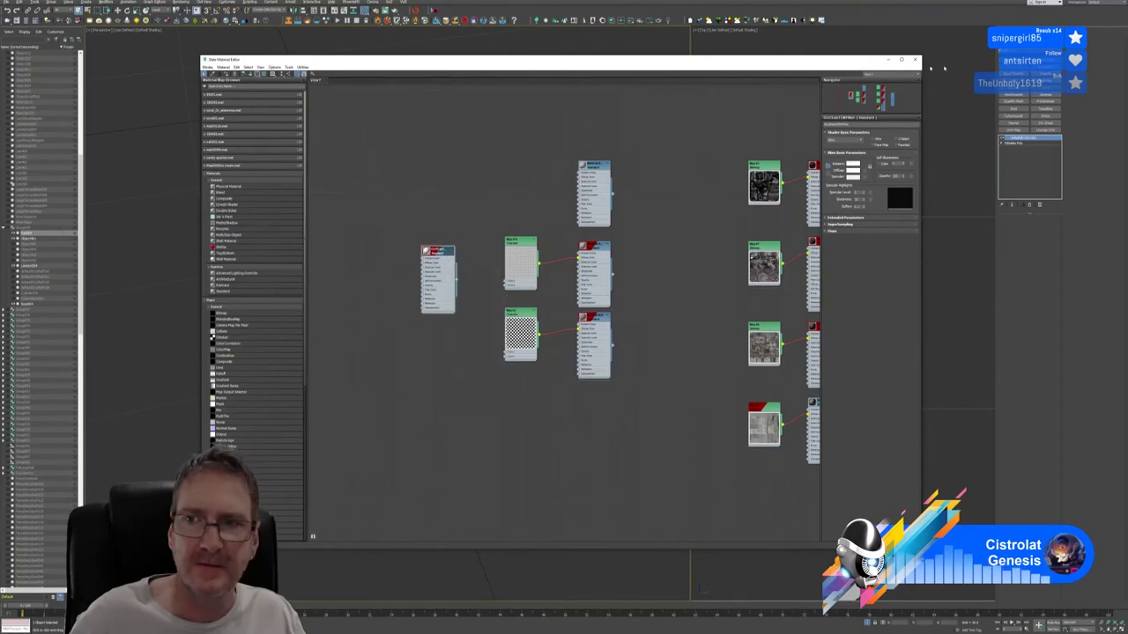
{"action": "left_click", "coordinate": [915, 59]}
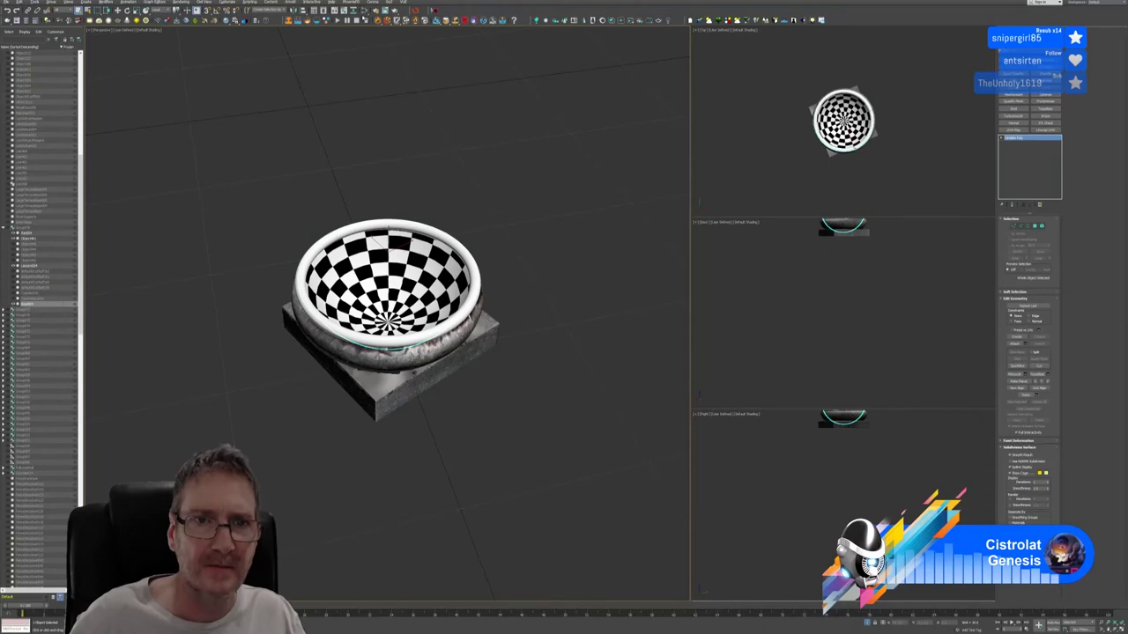
{"action": "left_click", "coordinate": [365, 12]}
{"action": "right_click", "coordinate": [447, 253]}
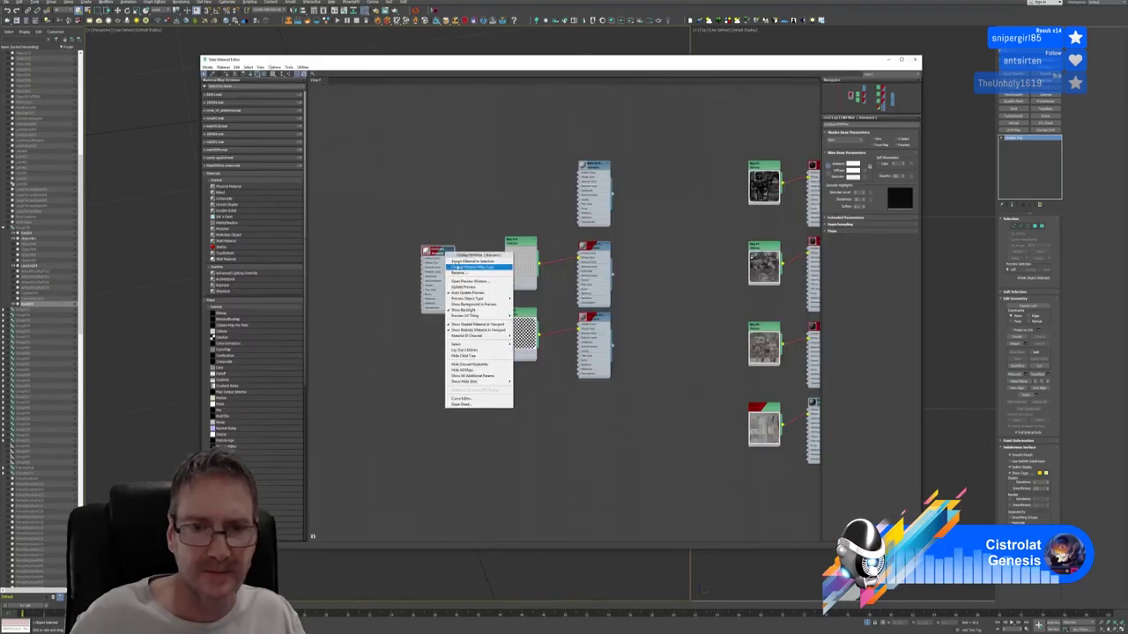
{"action": "left_click", "coordinate": [473, 260]}
{"action": "left_click", "coordinate": [914, 59]}
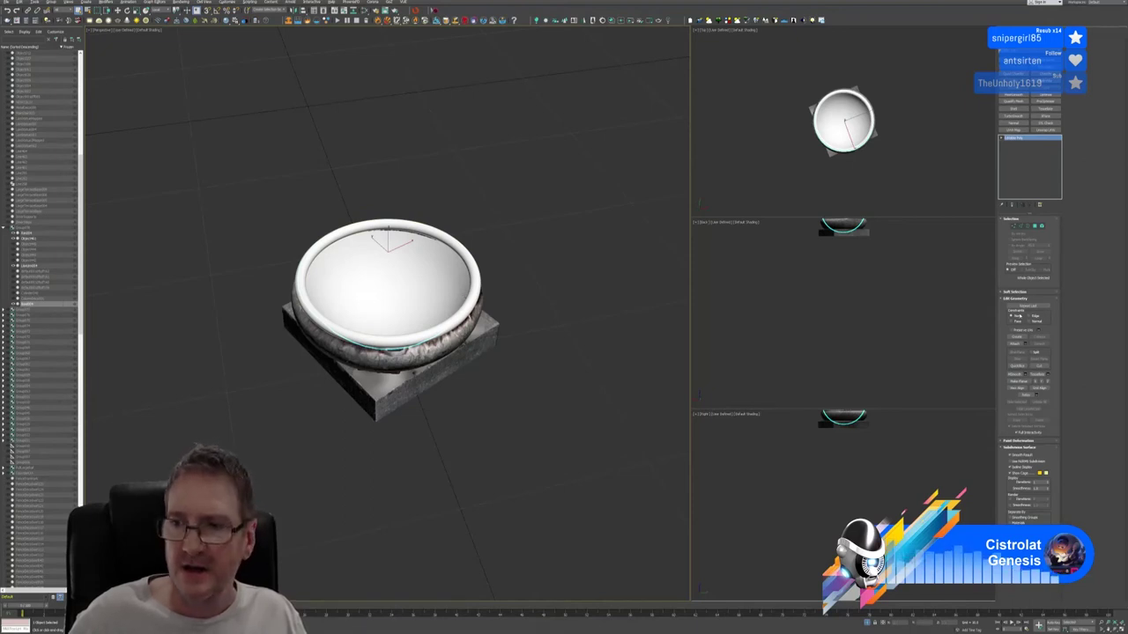
Attach the rim to the bowl's interior mesh and add an Unwrap UVW modifier to the combined object.
{"action": "left_click", "coordinate": [1016, 343]}
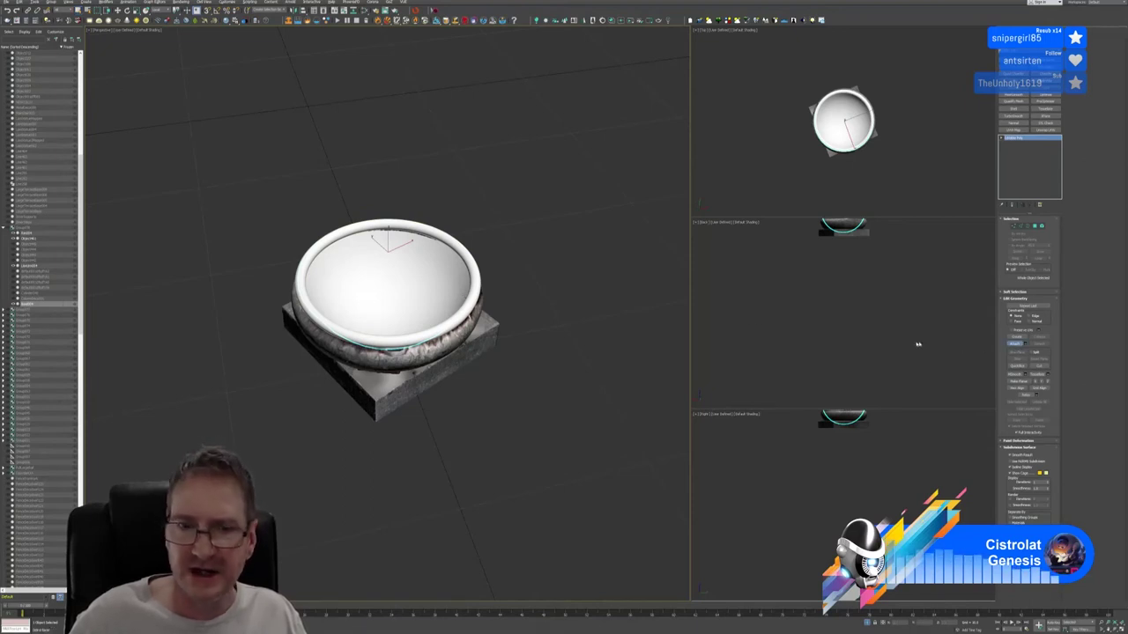
{"action": "left_click", "coordinate": [483, 286]}
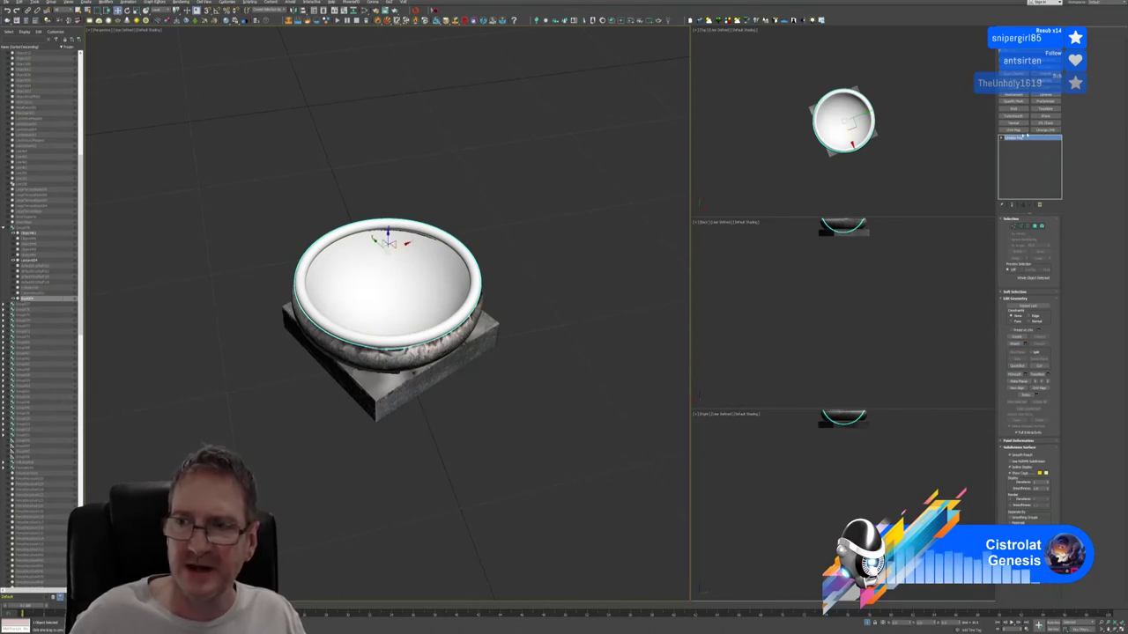
{"action": "left_click", "coordinate": [1045, 130]}
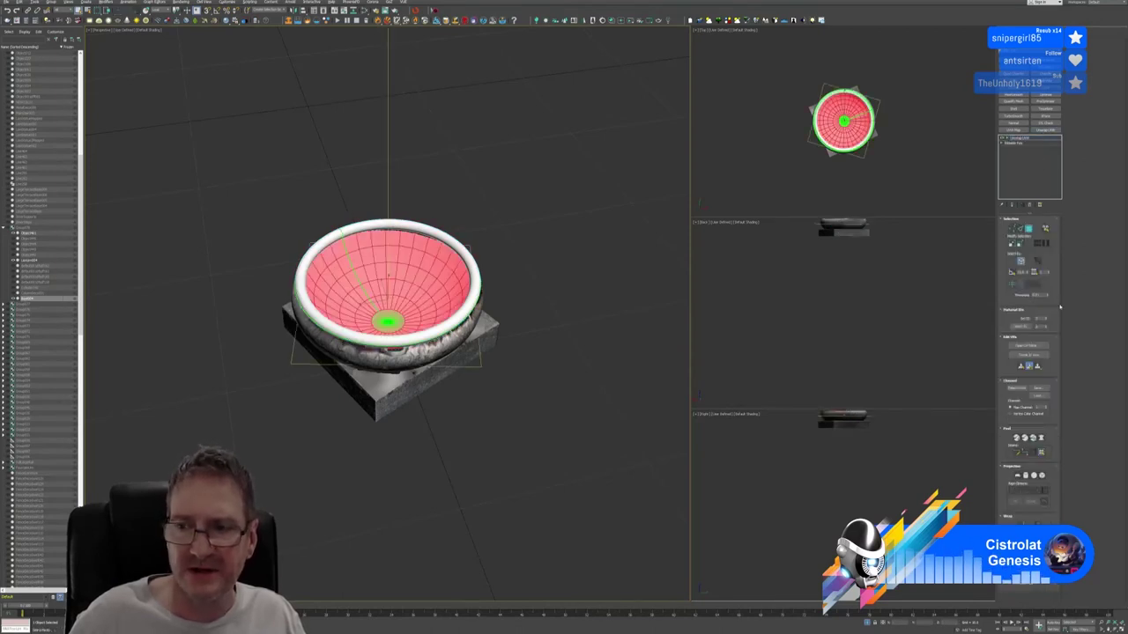
Pack all UV polygons of the combined bowl mesh in the UV editor with the default pack settings.
{"action": "left_click", "coordinate": [1027, 348]}
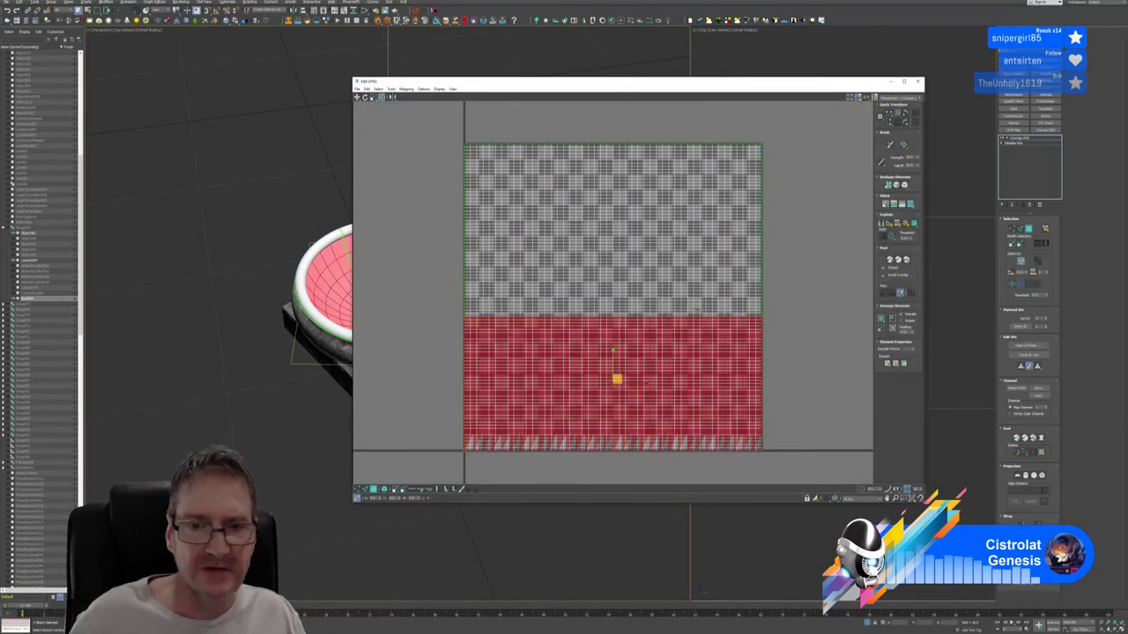
{"action": "left_click_drag", "start_coordinate": [794, 413], "coordinate": [549, 179]}
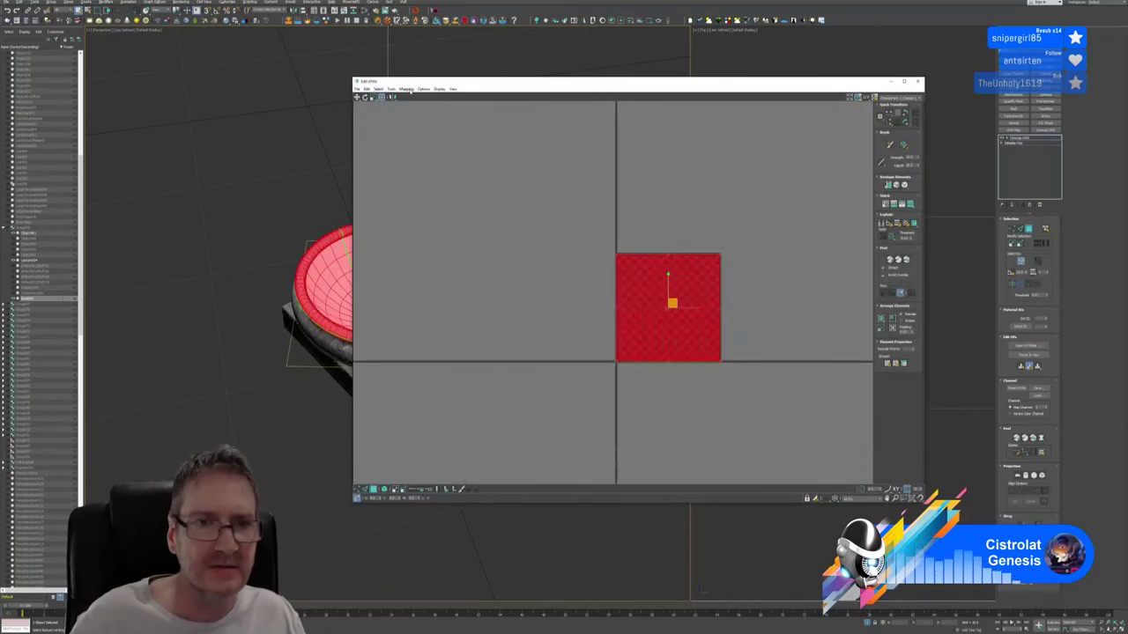
{"action": "left_click", "coordinate": [379, 90]}
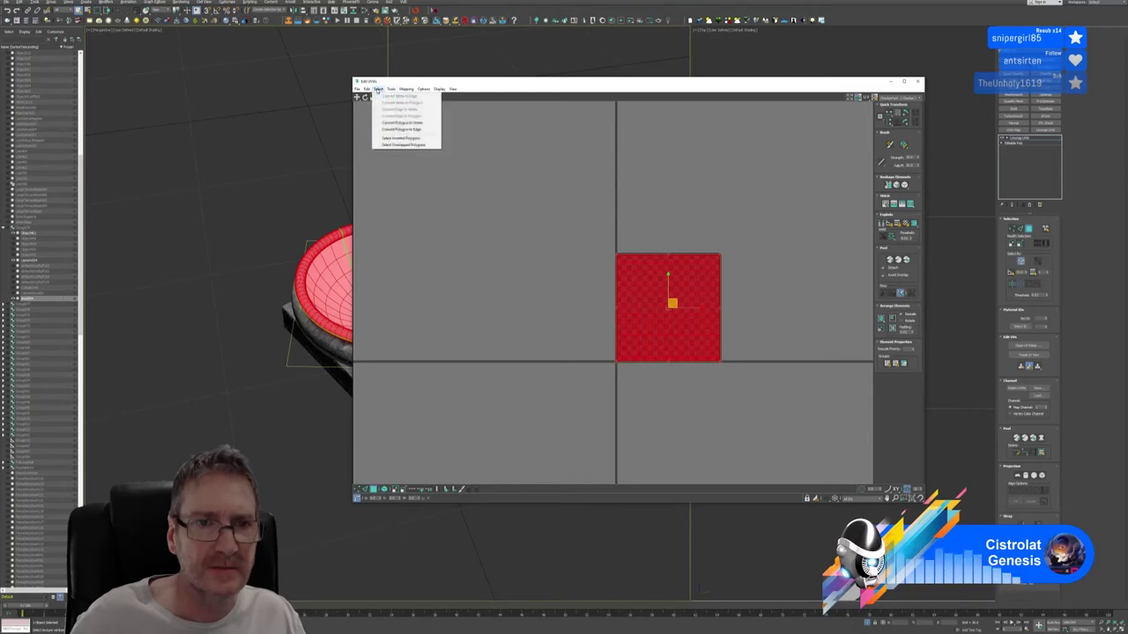
{"action": "mouse_move", "coordinate": [390, 89]}
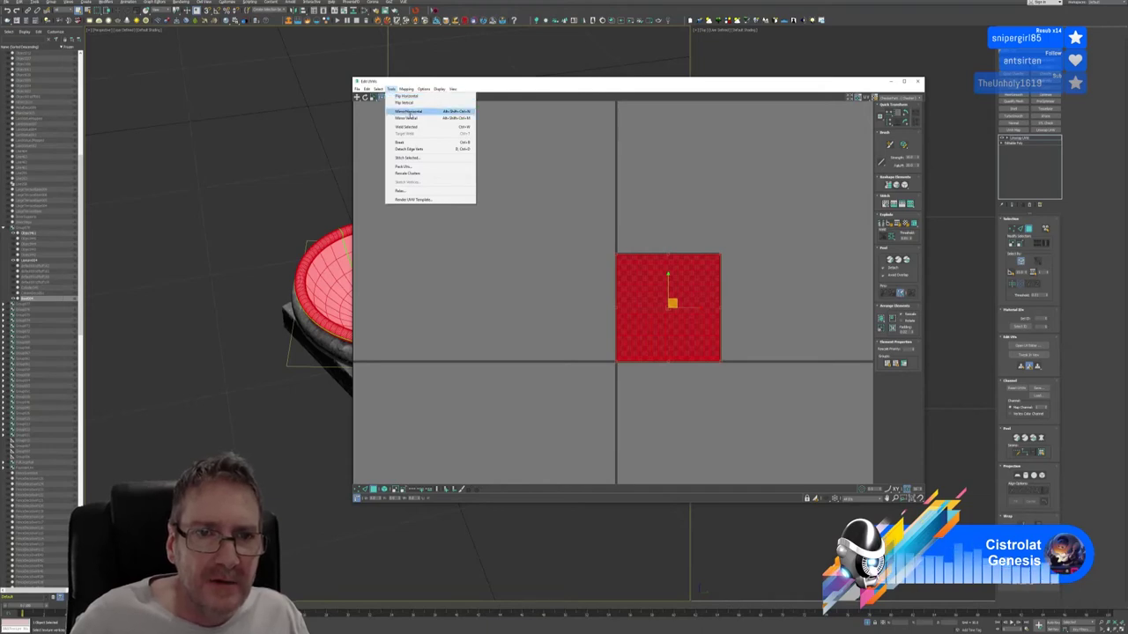
{"action": "left_click", "coordinate": [404, 166]}
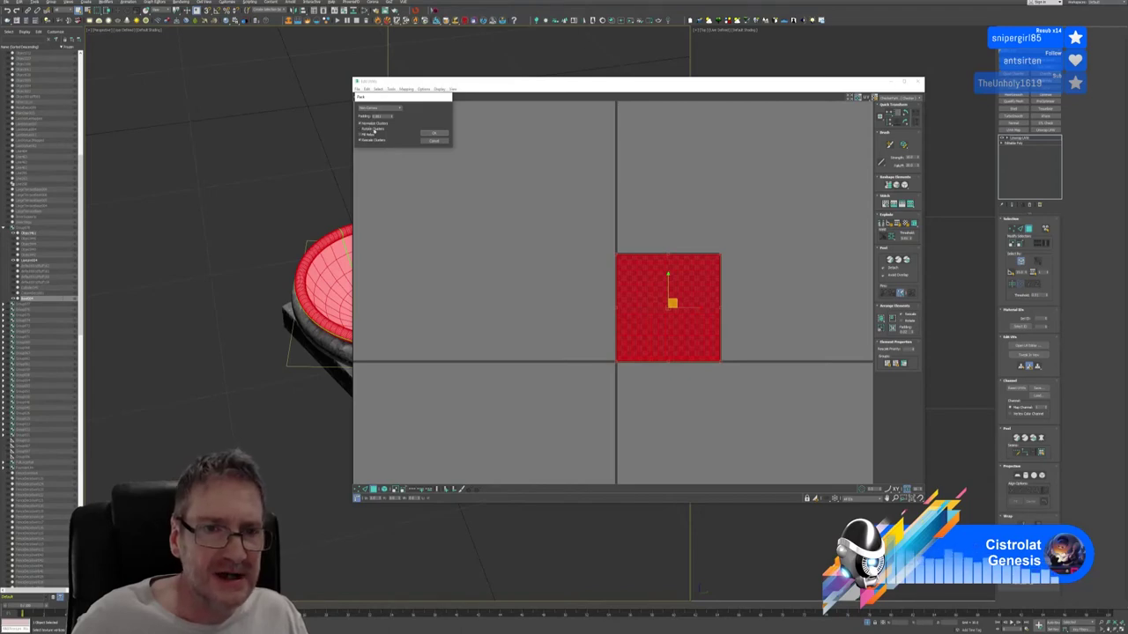
{"action": "left_click", "coordinate": [434, 133]}
{"action": "scroll", "coordinate": [711, 281], "scroll_direction": "up", "scroll_amount": 3}
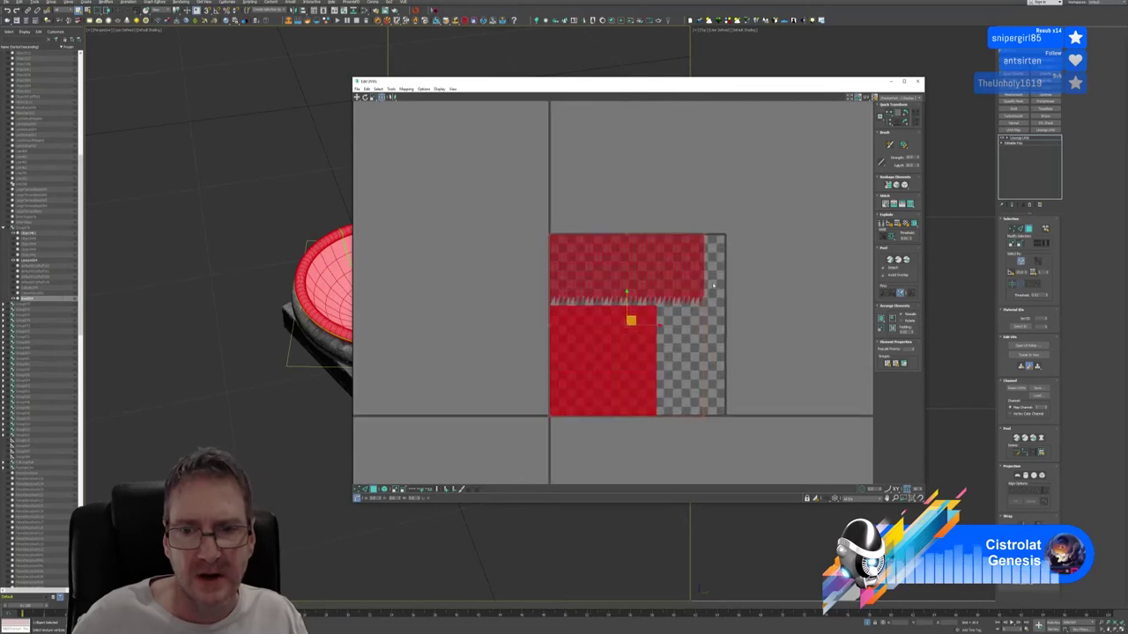
{"action": "left_click", "coordinate": [740, 255]}
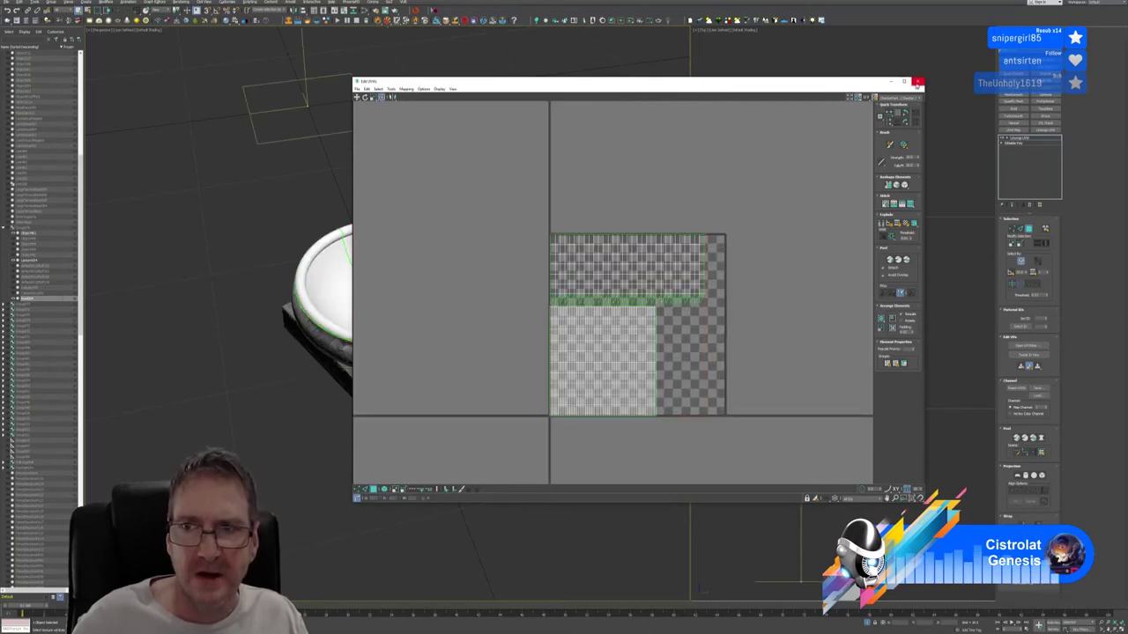
{"action": "left_click", "coordinate": [916, 82]}
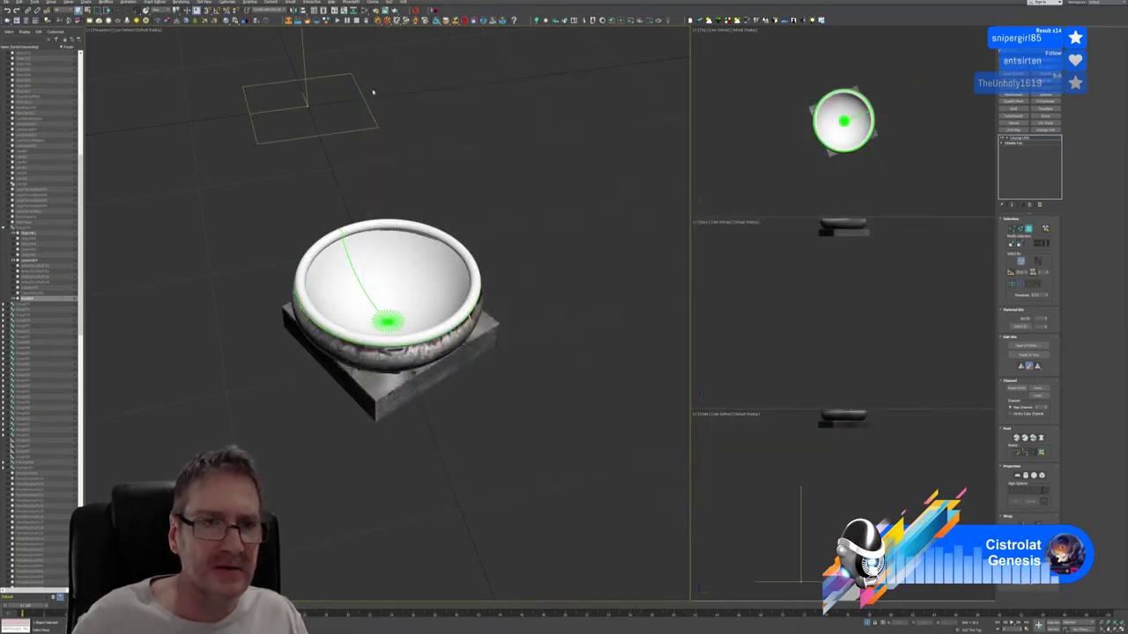
Assign the black-and-white checker material to the combined rim and bowl interior mesh.
{"action": "left_click", "coordinate": [364, 10]}
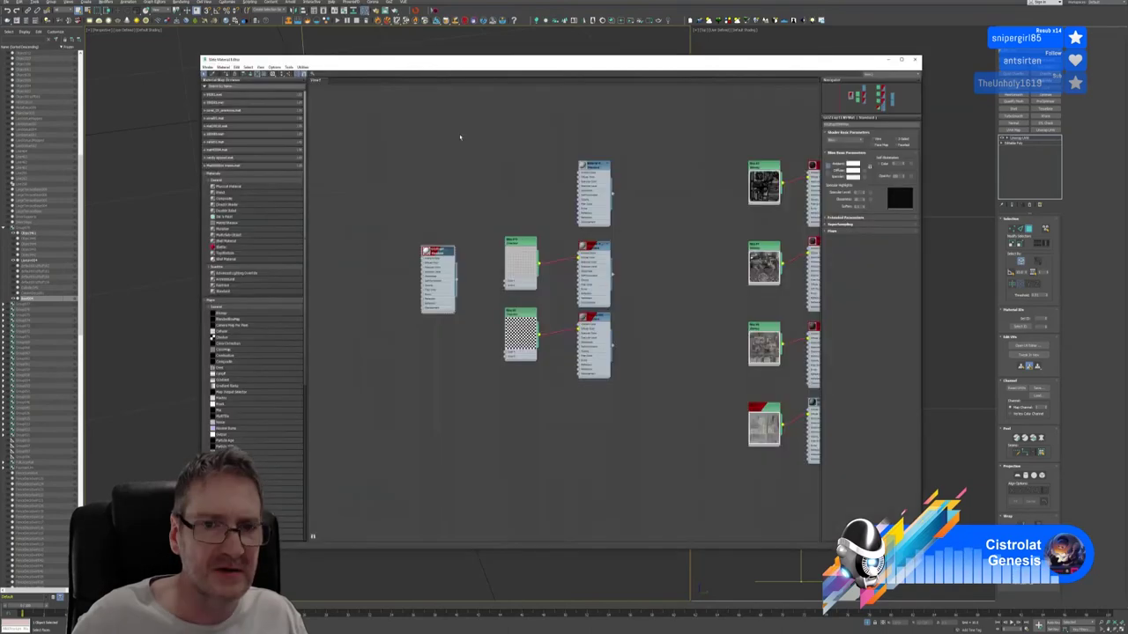
{"action": "left_click", "coordinate": [597, 319]}
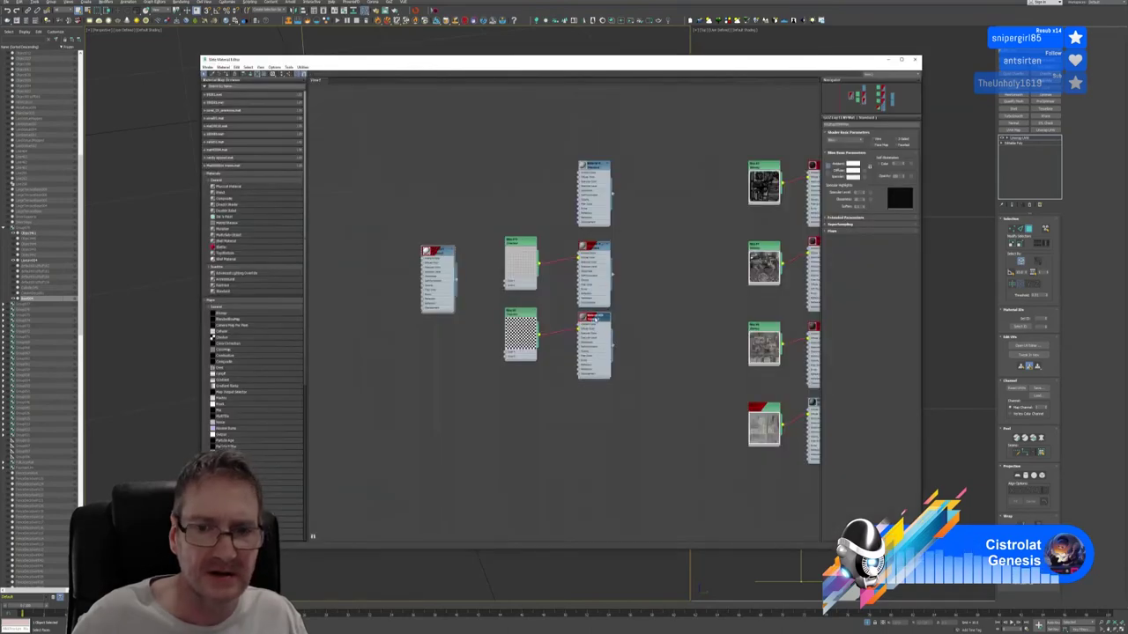
{"action": "double_click", "coordinate": [595, 320]}
{"action": "right_click", "coordinate": [595, 318]}
{"action": "left_click", "coordinate": [605, 328]}
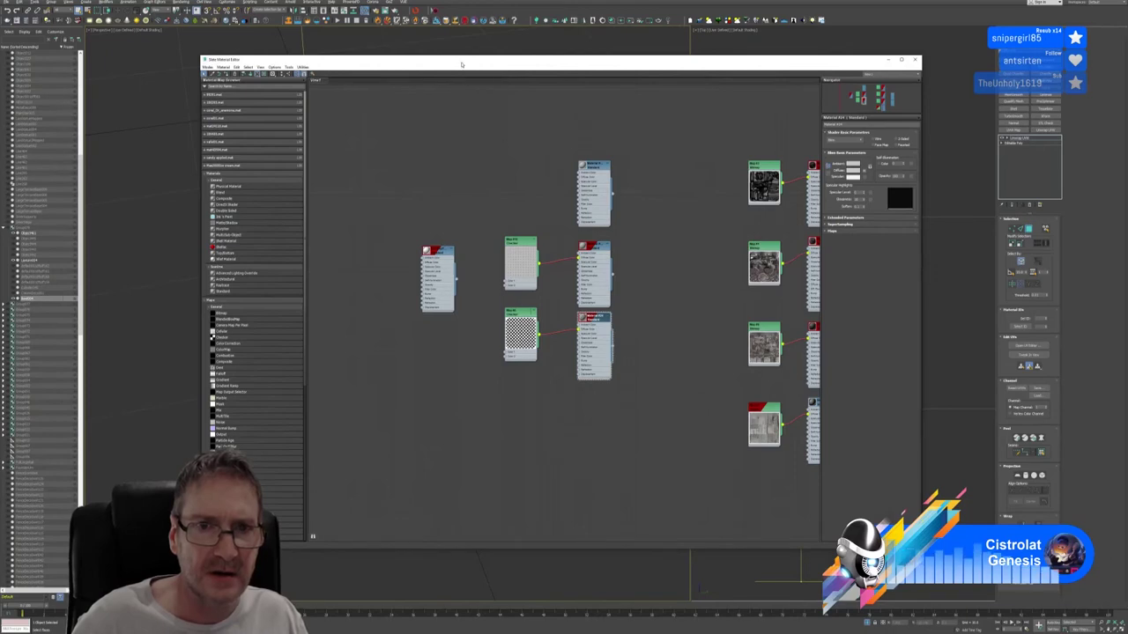
Assign the plain white material back to the combined bowl mesh and end its isolation.
{"action": "left_click_drag", "start_coordinate": [461, 65], "coordinate": [460, 91]}
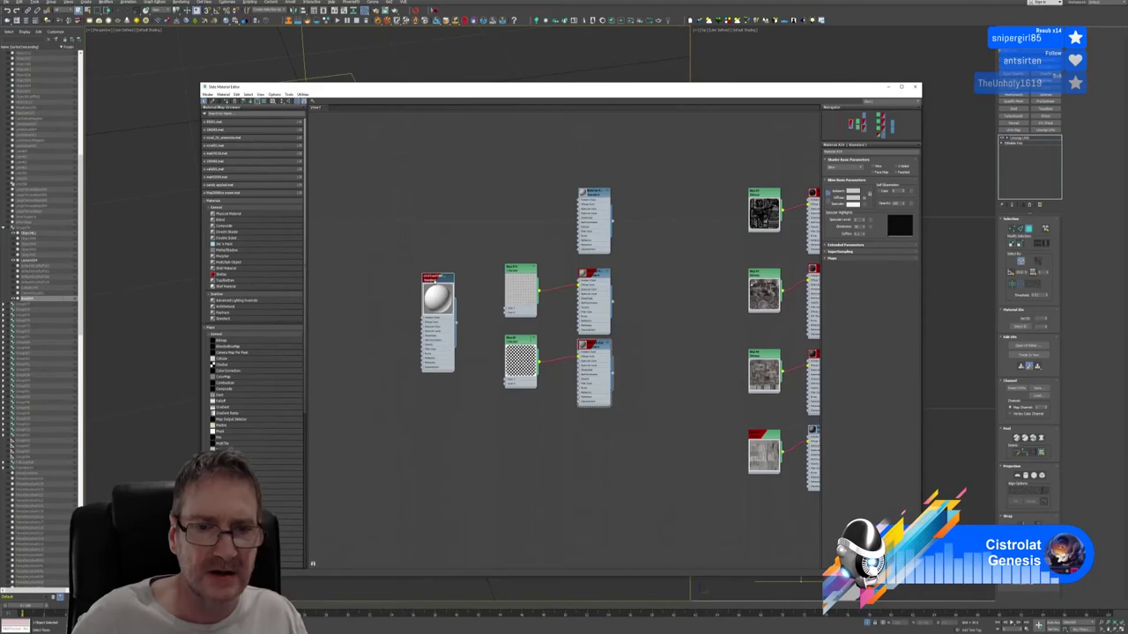
{"action": "right_click", "coordinate": [434, 281]}
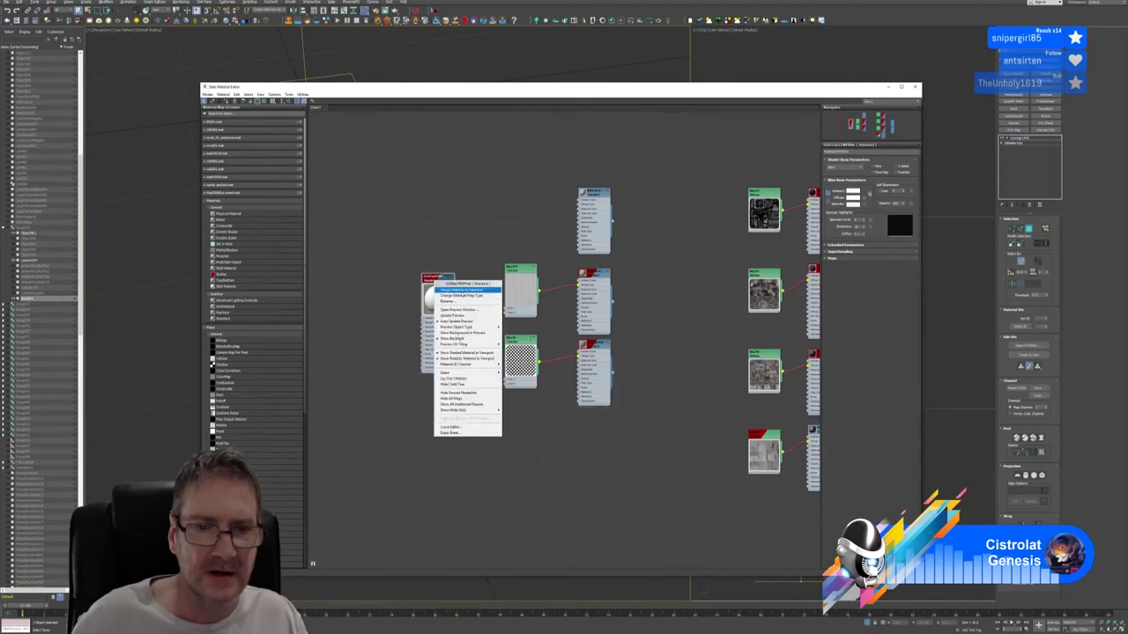
{"action": "left_click", "coordinate": [467, 289]}
{"action": "left_click", "coordinate": [914, 87]}
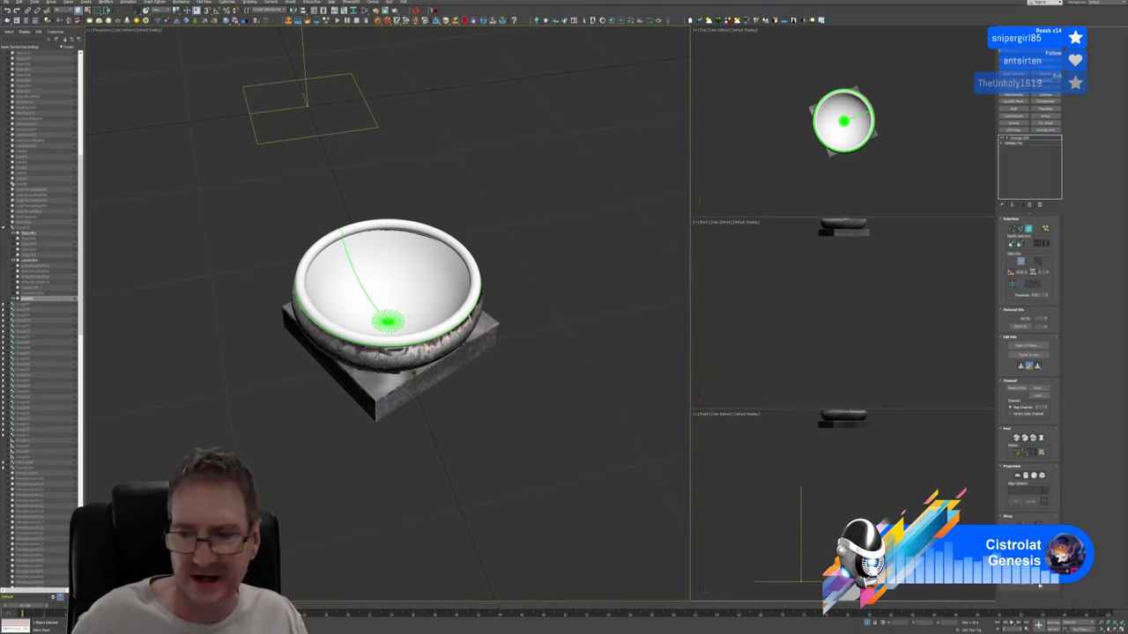
{"action": "left_click", "coordinate": [1011, 564]}
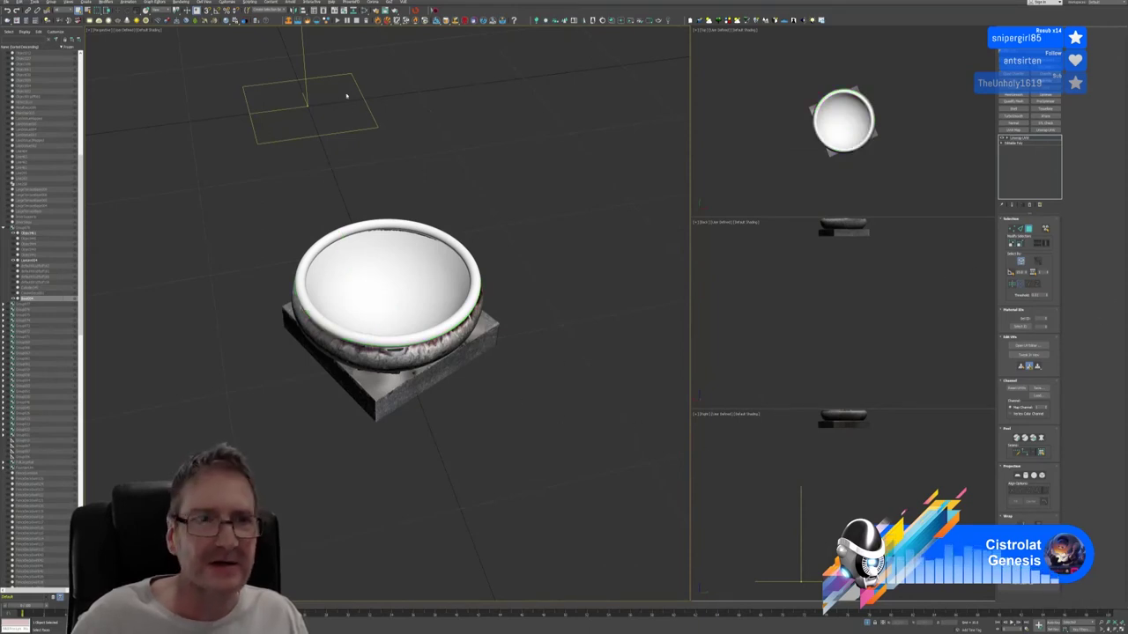
{"action": "left_click", "coordinate": [869, 624]}
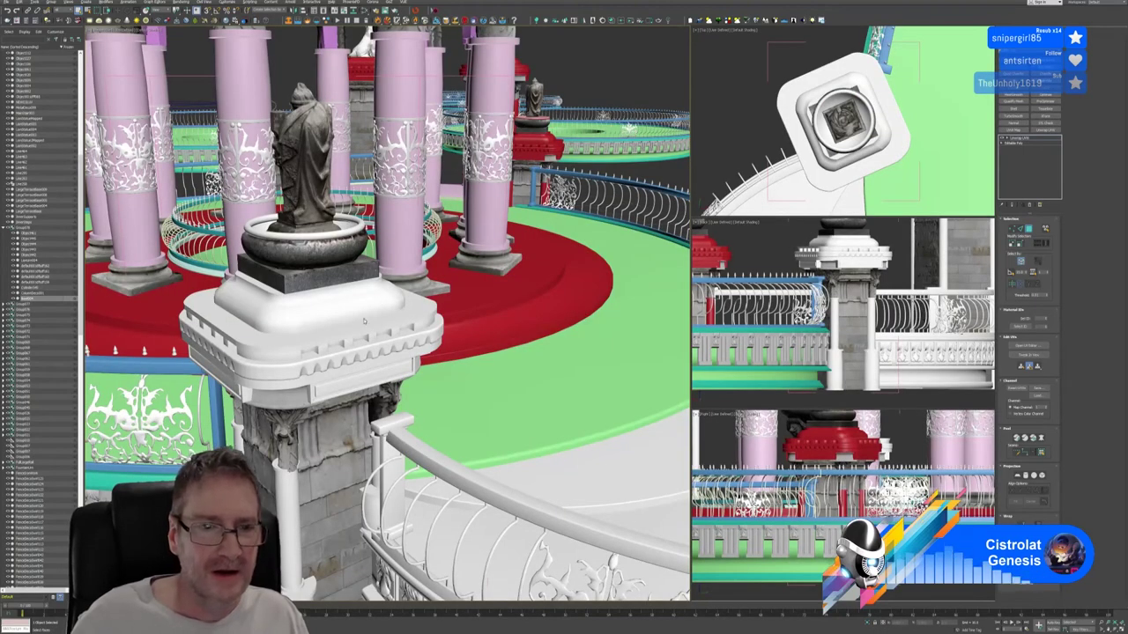
Leave polygon selection on the bowl mesh, select a part of the white pillar and close the pillar's group.
{"action": "scroll", "coordinate": [335, 344], "scroll_direction": "down", "scroll_amount": 3}
{"action": "middle_click_drag", "start_coordinate": [347, 344], "coordinate": [401, 298]}
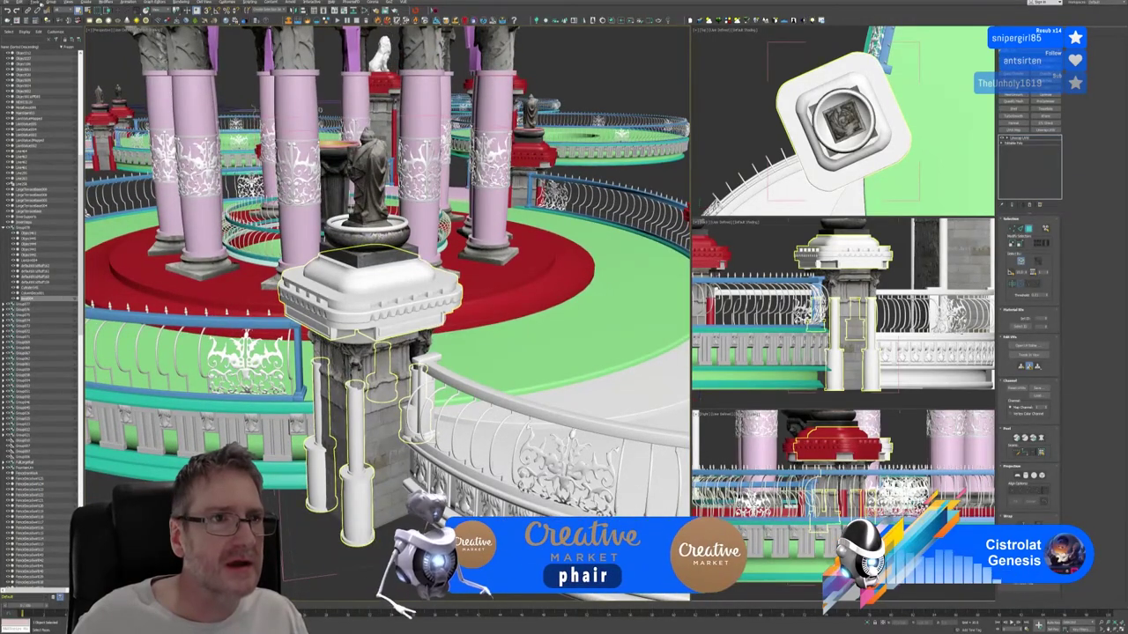
{"action": "left_click", "coordinate": [51, 2]}
{"action": "key", "text": "Escape"}
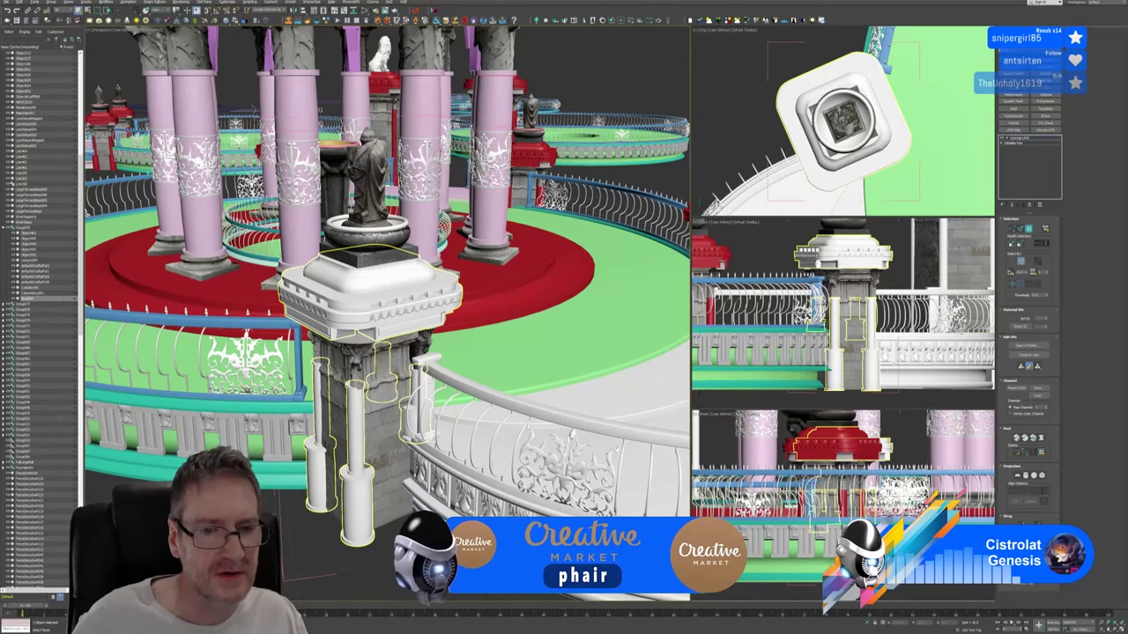
{"action": "left_click", "coordinate": [1029, 229]}
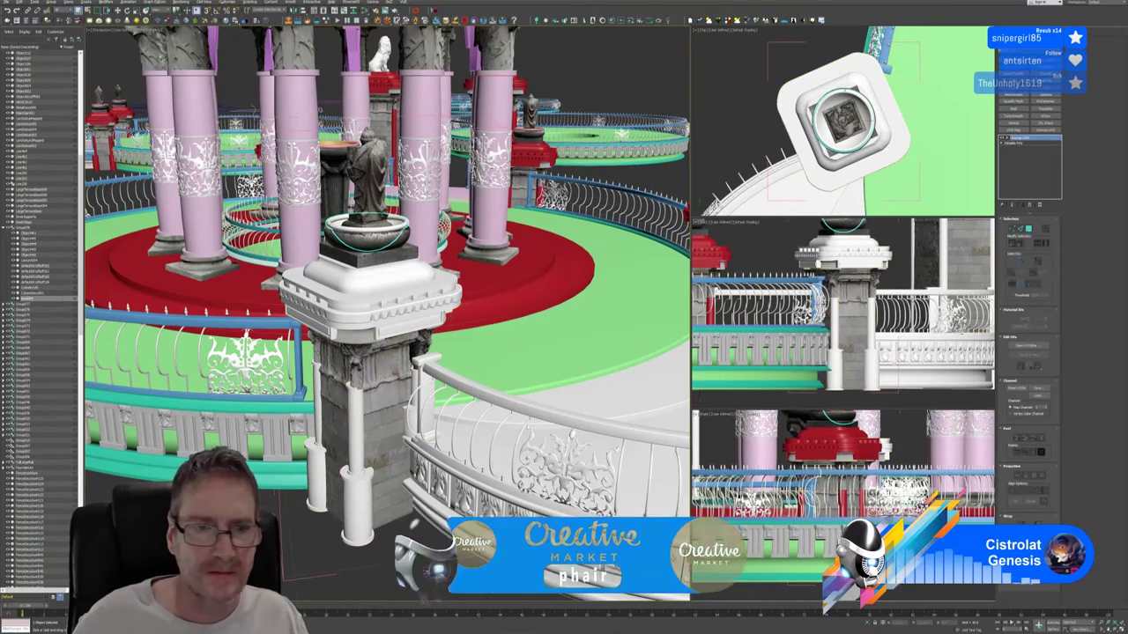
{"action": "left_click", "coordinate": [50, 4]}
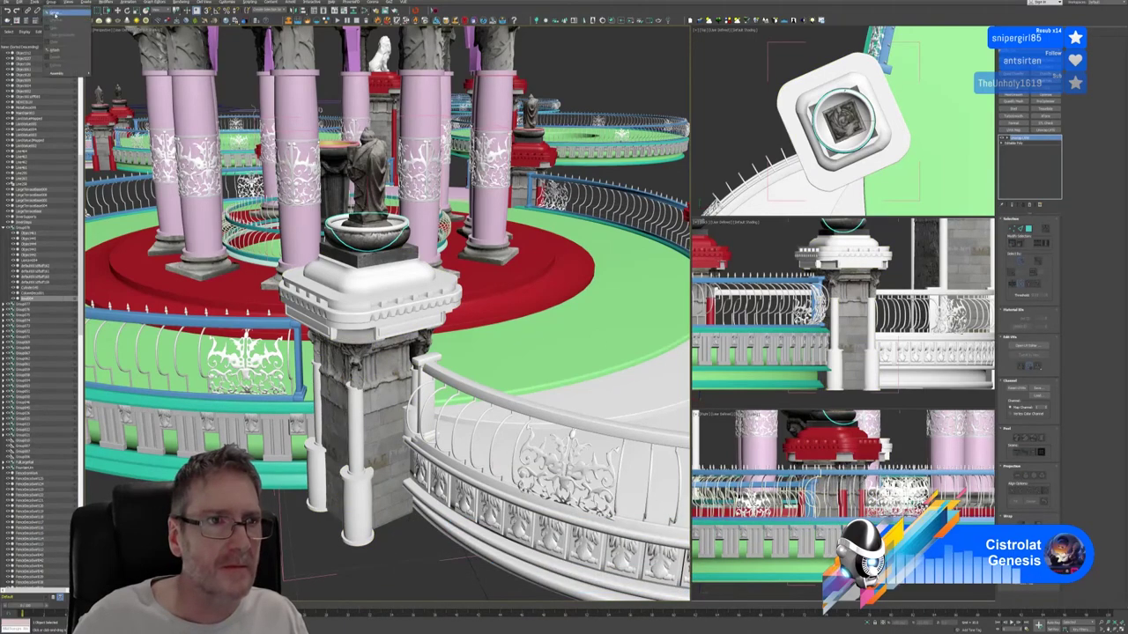
{"action": "key", "text": "Escape"}
{"action": "left_click", "coordinate": [370, 503]}
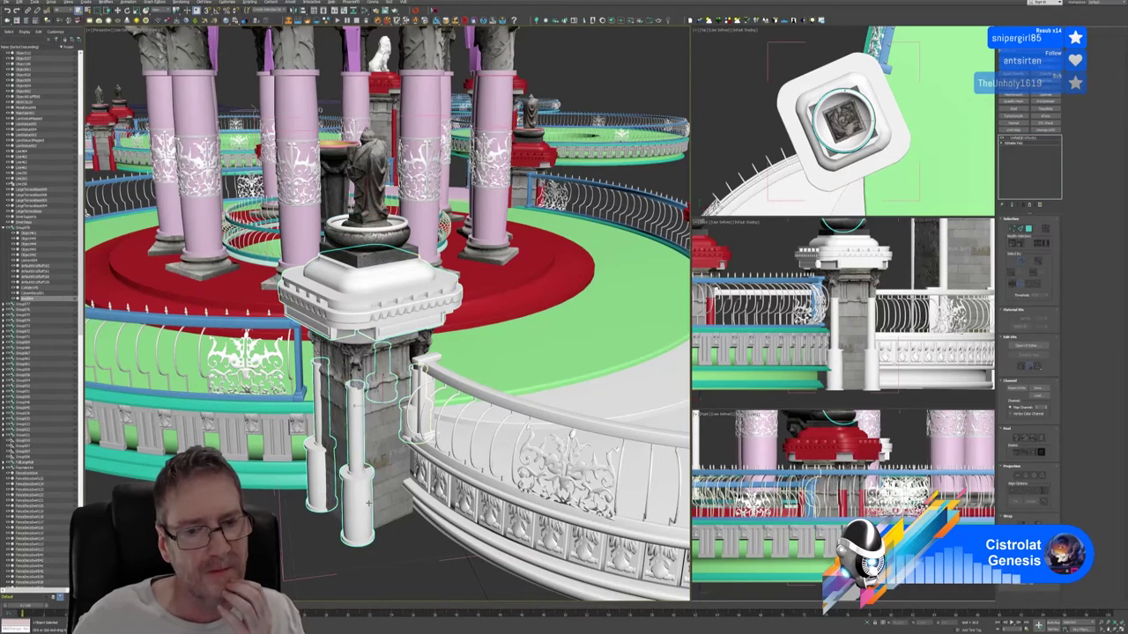
{"action": "left_click", "coordinate": [51, 3]}
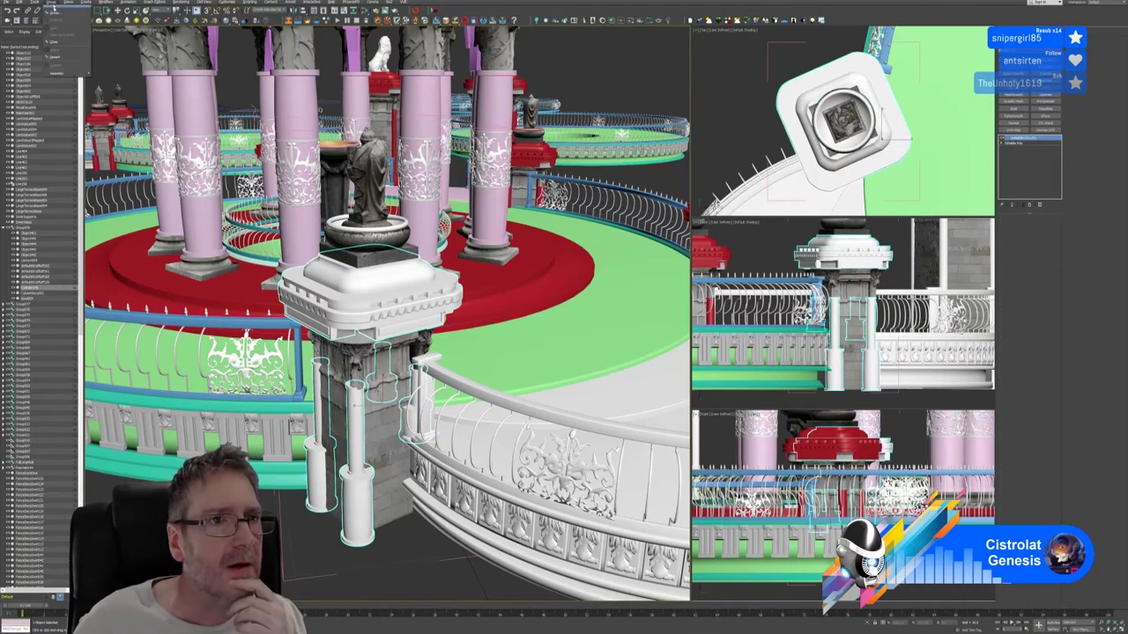
{"action": "left_click", "coordinate": [60, 41]}
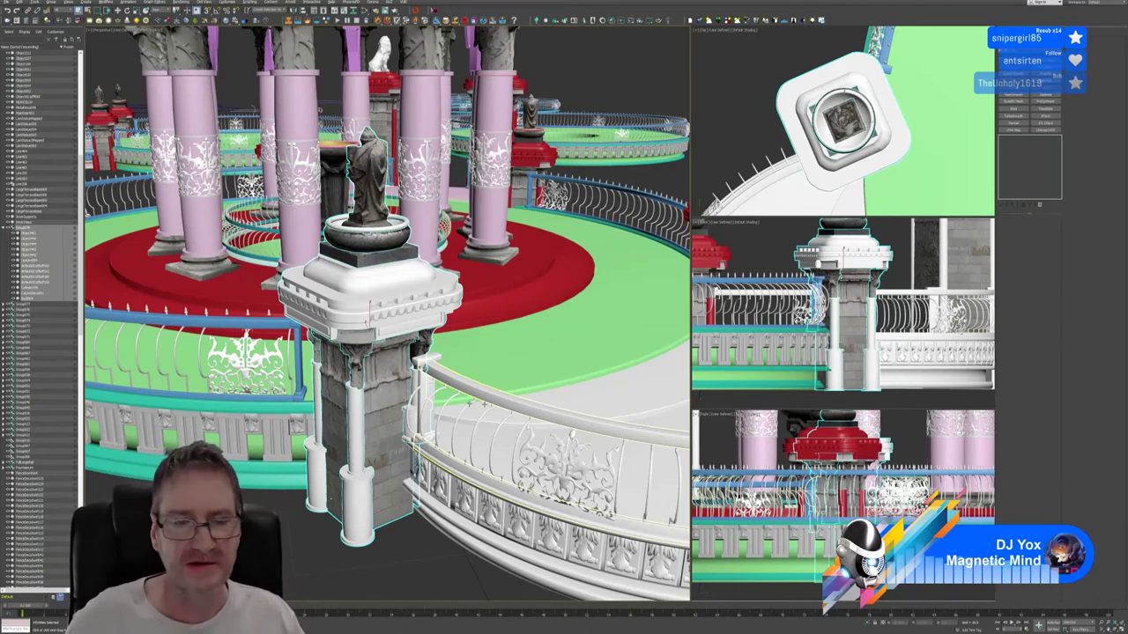
Clone the closed pillar group as a copy over the red pillar at the other end of the white terrace.
{"action": "scroll", "coordinate": [524, 340], "scroll_direction": "down", "scroll_amount": 4}
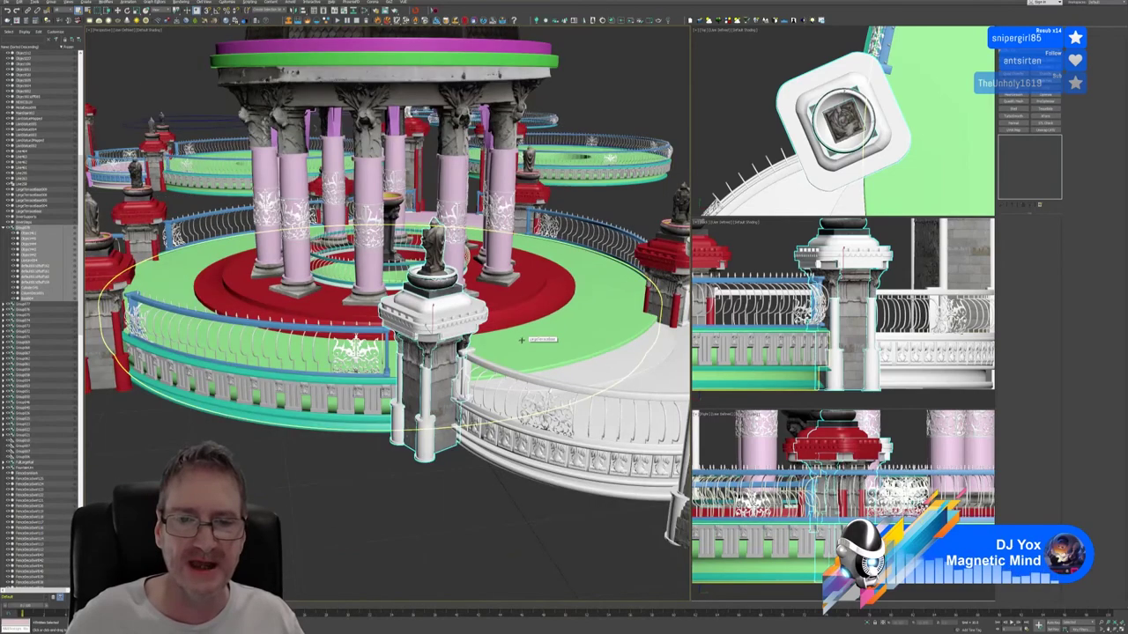
{"action": "middle_click_drag", "start_coordinate": [406, 524], "coordinate": [421, 506]}
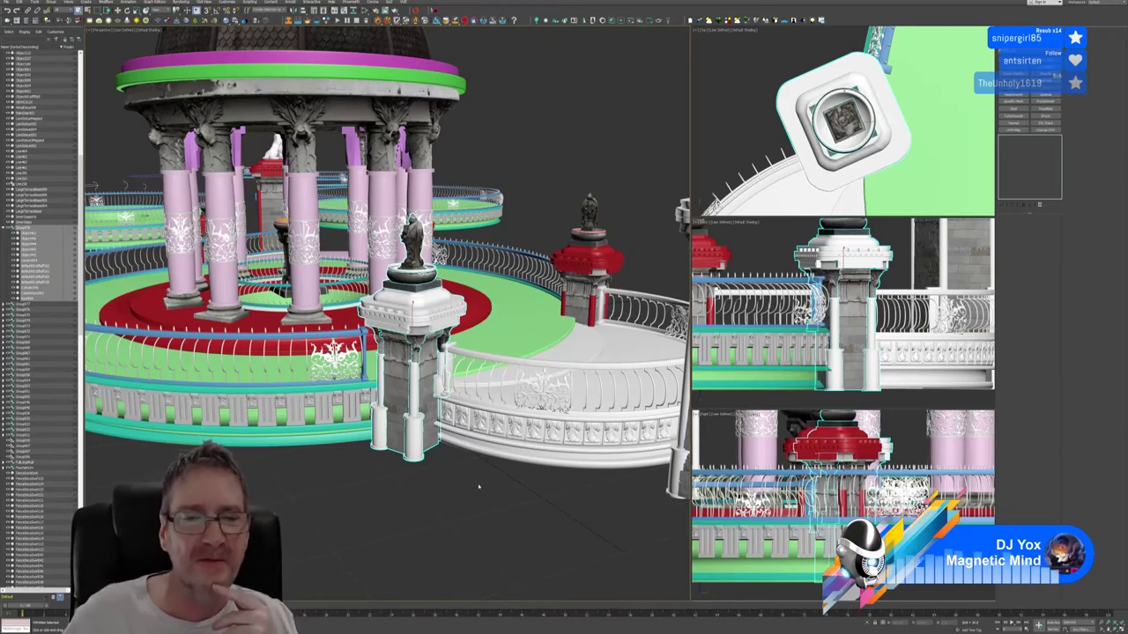
{"action": "scroll", "coordinate": [479, 485], "scroll_direction": "down", "scroll_amount": 3}
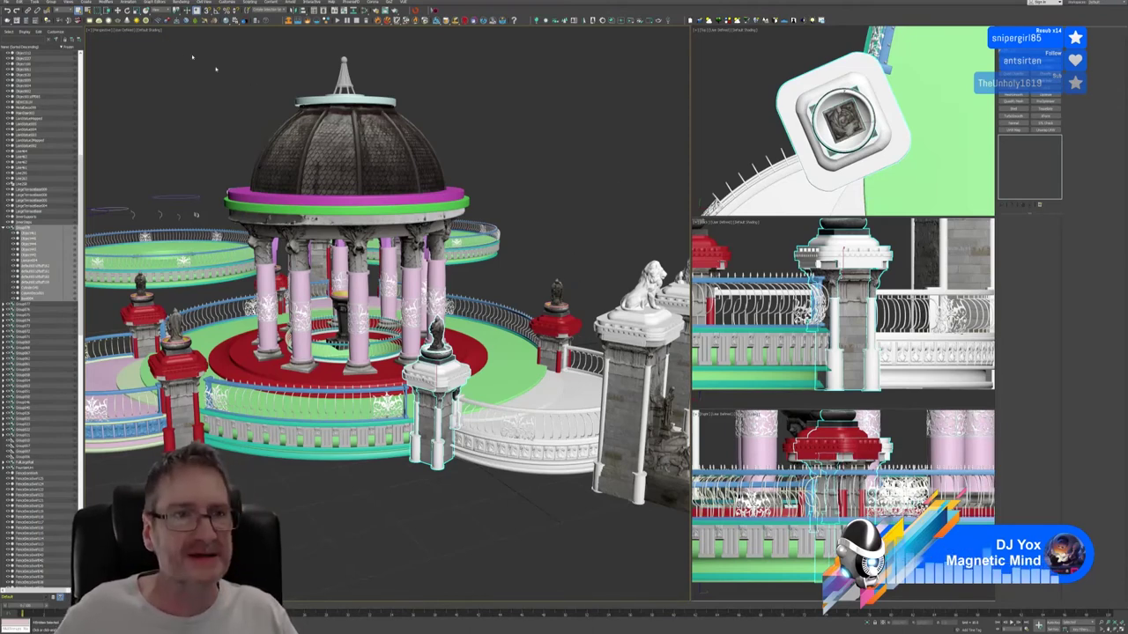
{"action": "key", "text": "w"}
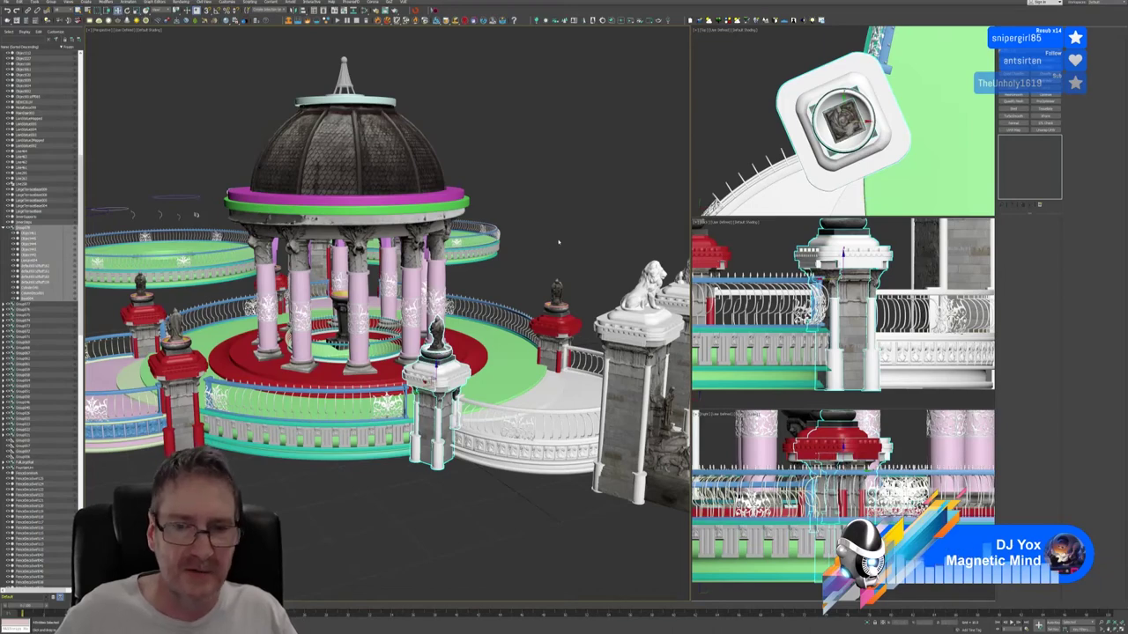
{"action": "middle_click_drag", "start_coordinate": [815, 174], "coordinate": [809, 135]}
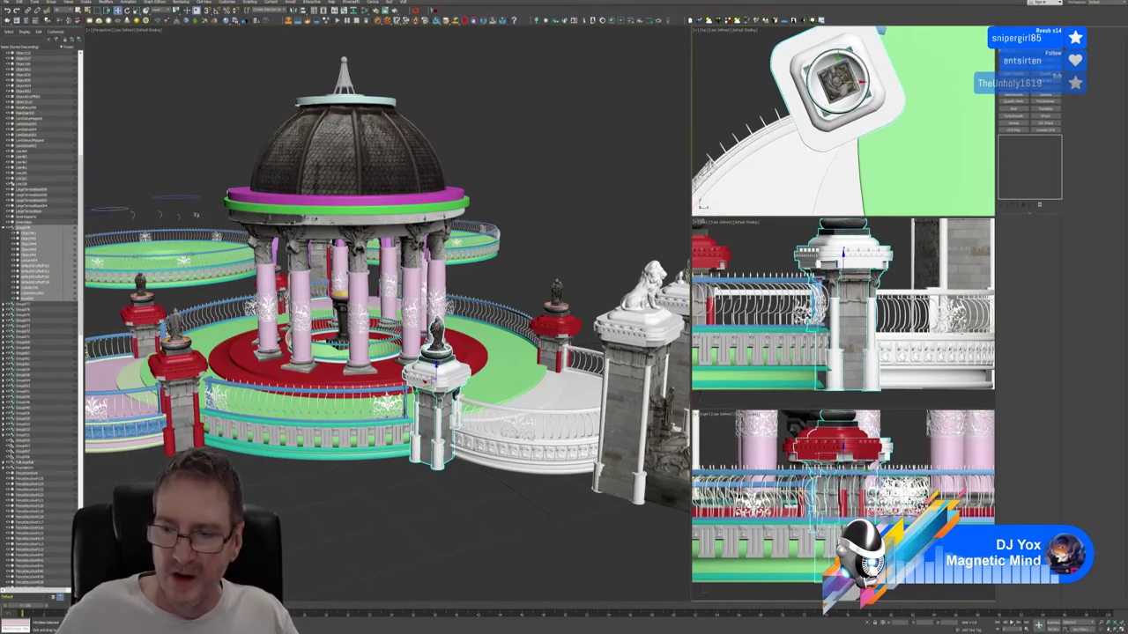
{"action": "key", "text": "alt+w"}
{"action": "scroll", "coordinate": [604, 324], "scroll_direction": "down", "scroll_amount": 6}
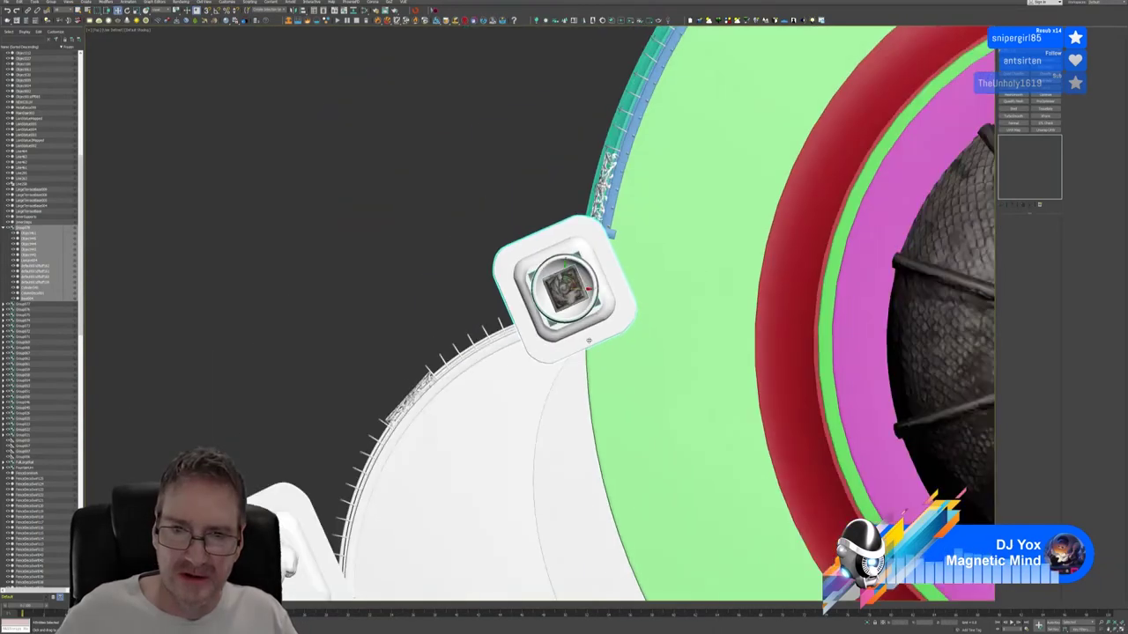
{"action": "middle_click_drag", "start_coordinate": [605, 325], "coordinate": [536, 252]}
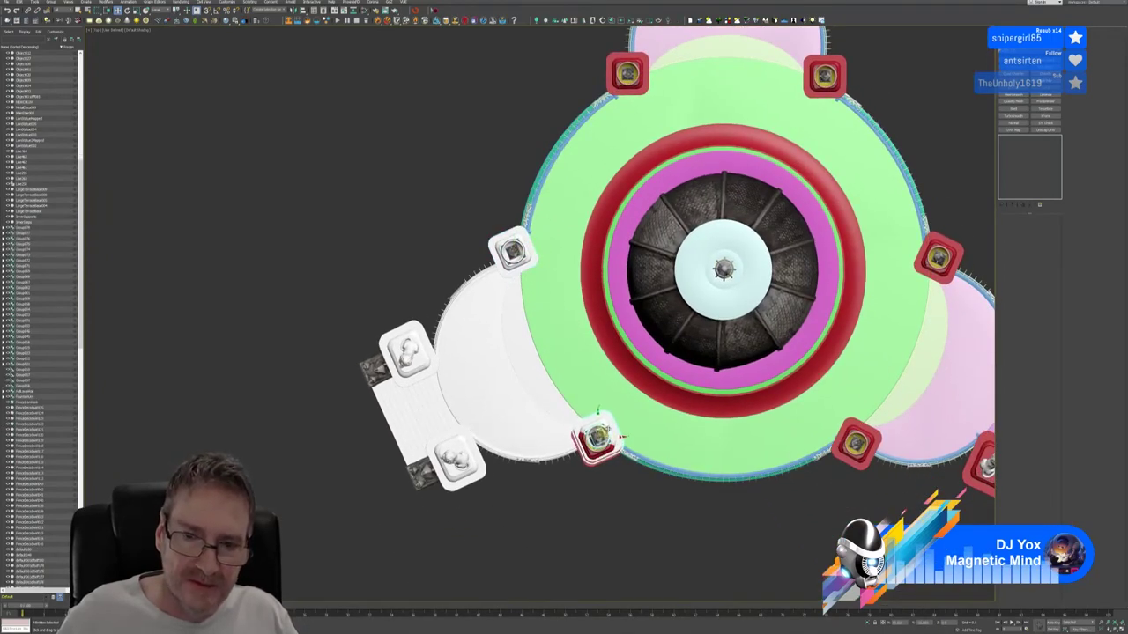
{"action": "left_click", "coordinate": [596, 438]}
{"action": "left_click_drag", "start_coordinate": [596, 438], "coordinate": [598, 440], "text": "shift"}
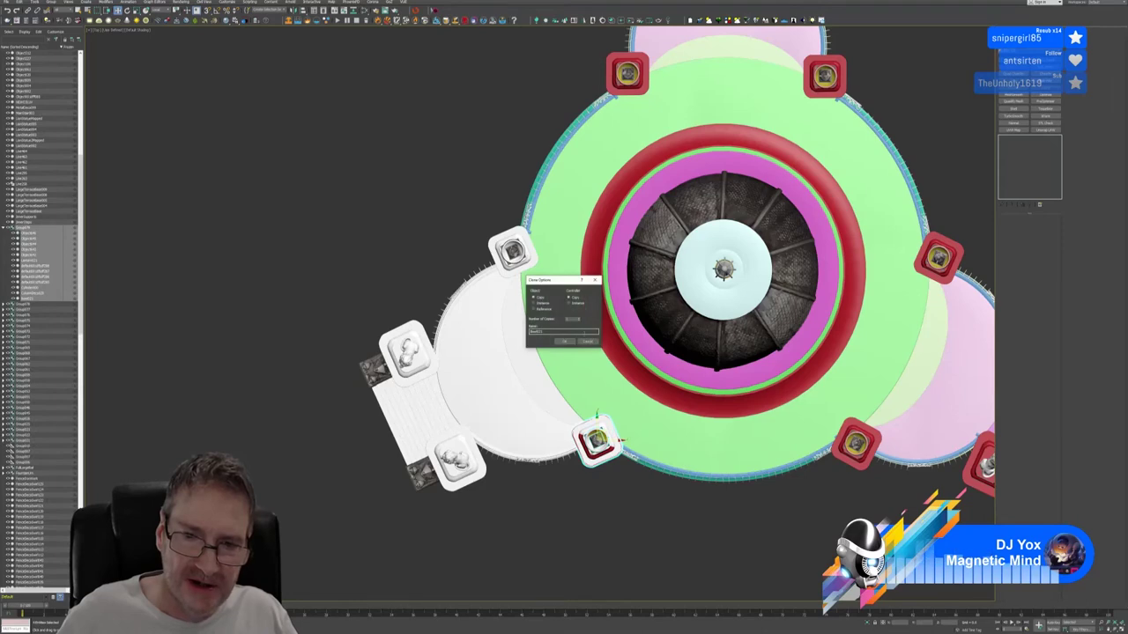
{"action": "left_click", "coordinate": [567, 341]}
Move the copied pillar off the red pillar to a clear spot beside it.
{"action": "scroll", "coordinate": [599, 448], "scroll_direction": "up", "scroll_amount": 8}
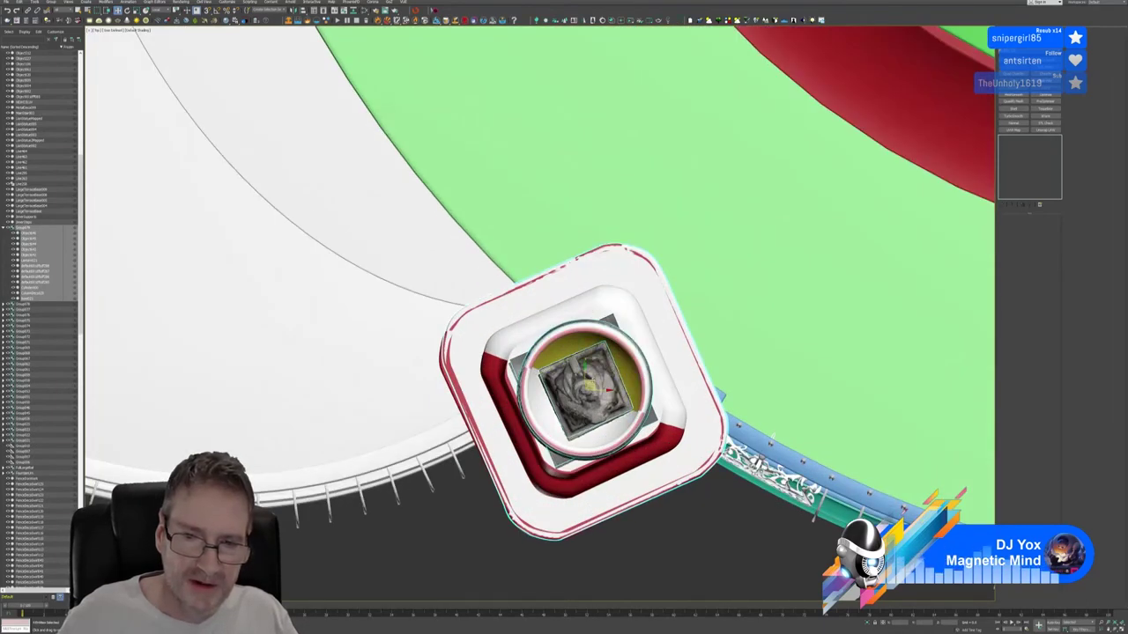
{"action": "mouse_move", "coordinate": [591, 381]}
{"action": "left_mouse_down"}
{"action": "mouse_move", "coordinate": [620, 366]}
{"action": "mouse_move", "coordinate": [576, 338]}
{"action": "mouse_move", "coordinate": [493, 174]}
{"action": "mouse_move", "coordinate": [475, 169]}
{"action": "left_mouse_up"}
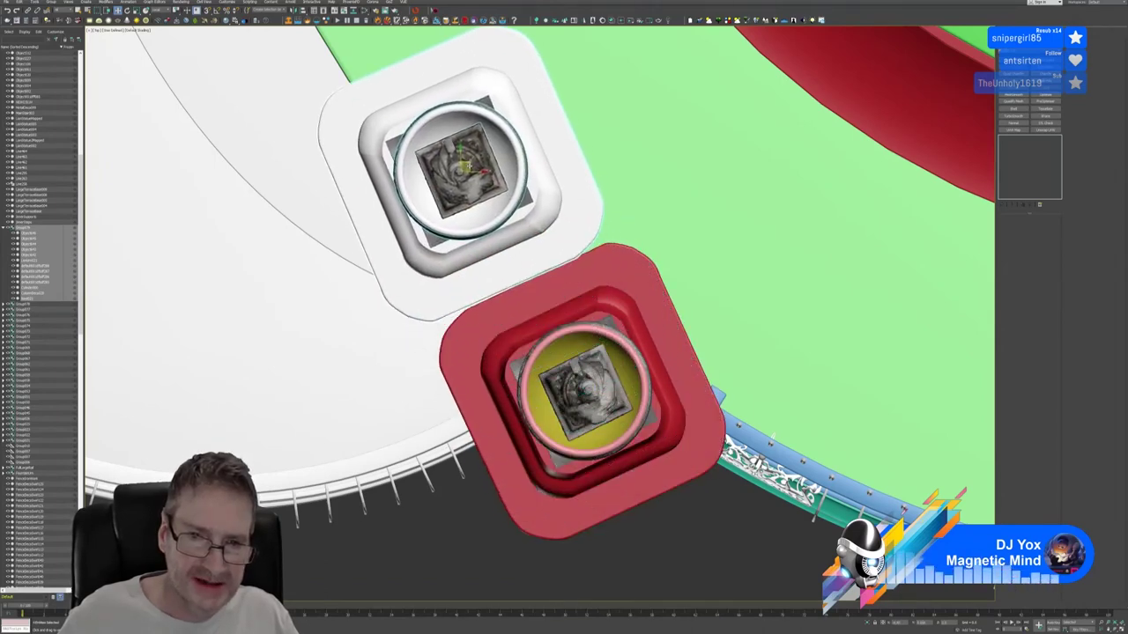
{"action": "key", "text": "alt+w"}
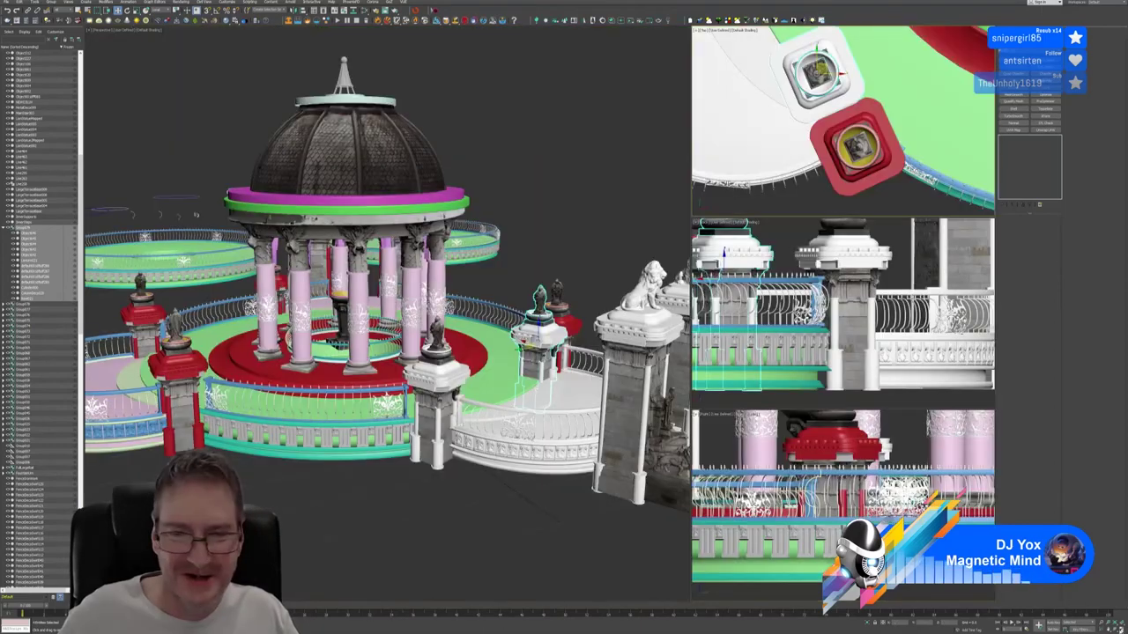
Mirror the copied pillar about the XY axes in local coordinates without cloning it.
{"action": "middle_click_drag", "start_coordinate": [617, 273], "coordinate": [498, 302], "text": "alt"}
{"action": "middle_click_drag", "start_coordinate": [458, 429], "coordinate": [397, 429], "text": "alt"}
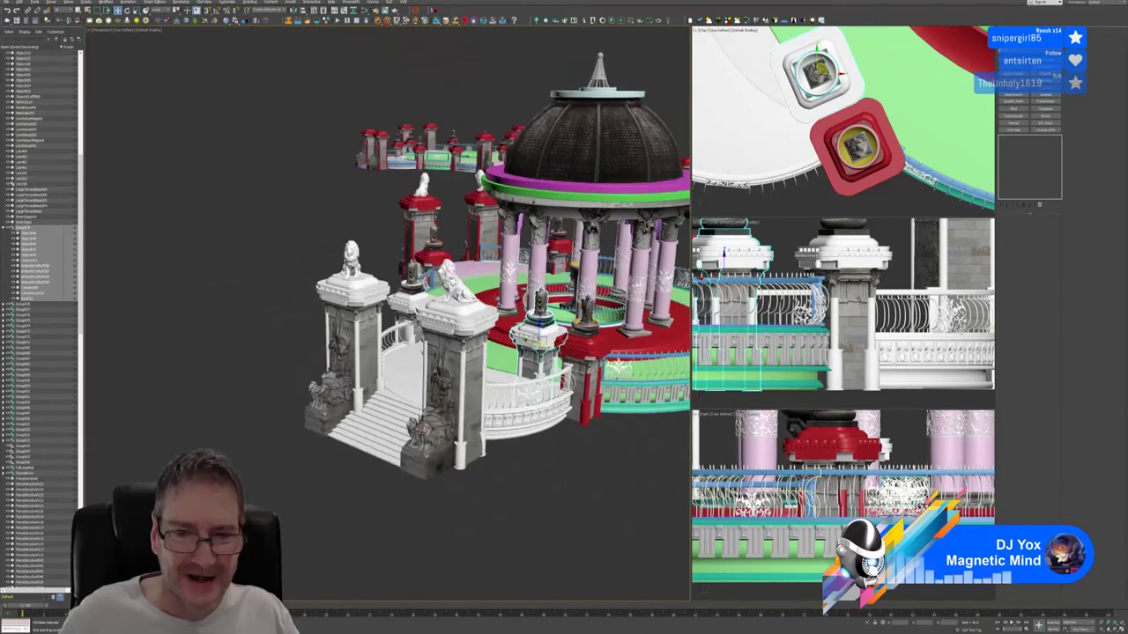
{"action": "scroll", "coordinate": [528, 326], "scroll_direction": "up", "scroll_amount": 3}
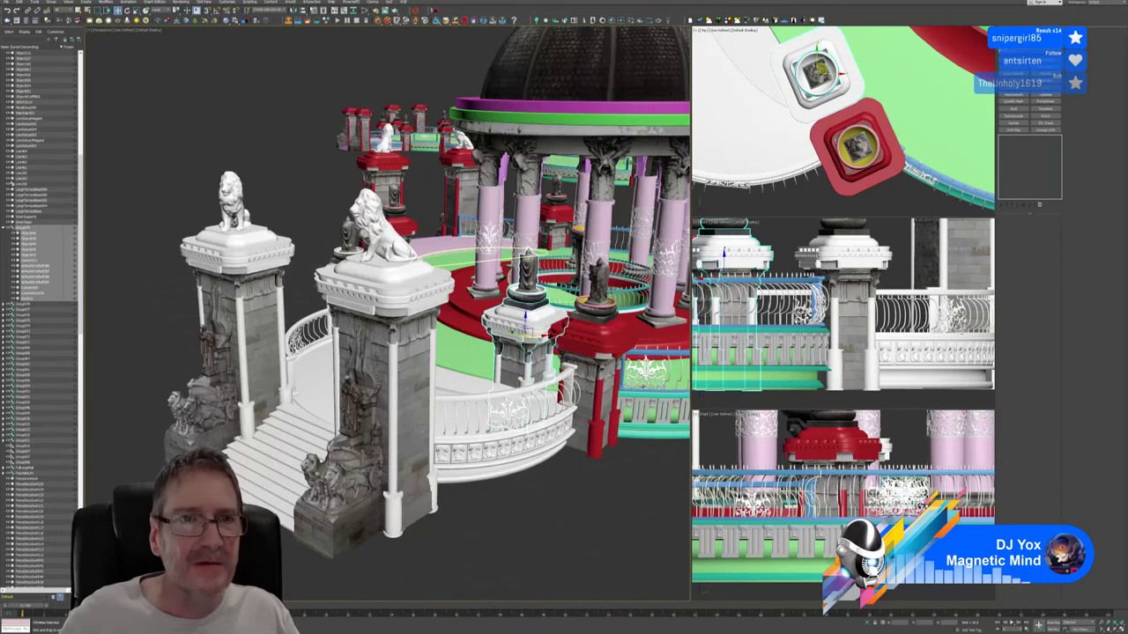
{"action": "left_click", "coordinate": [293, 11]}
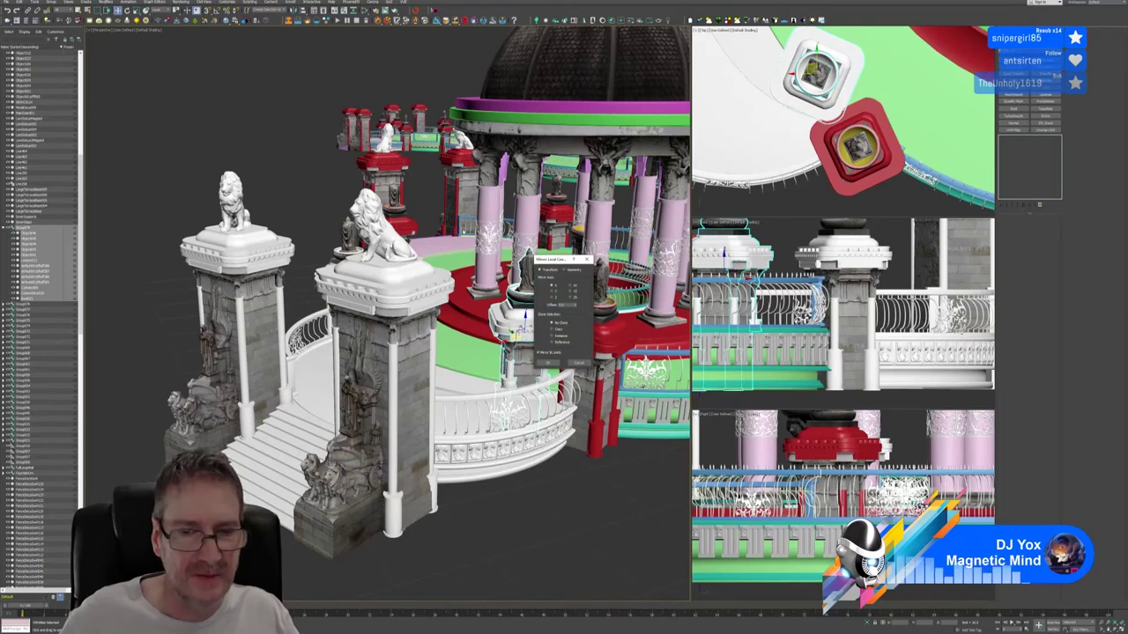
{"action": "left_click", "coordinate": [571, 286]}
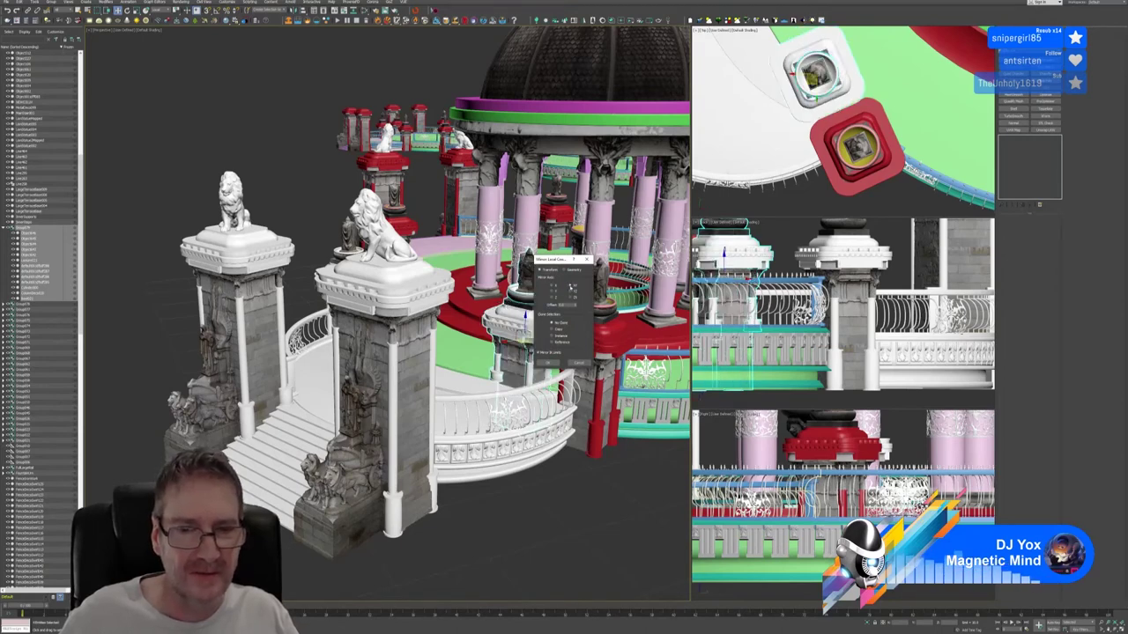
{"action": "left_click", "coordinate": [562, 363]}
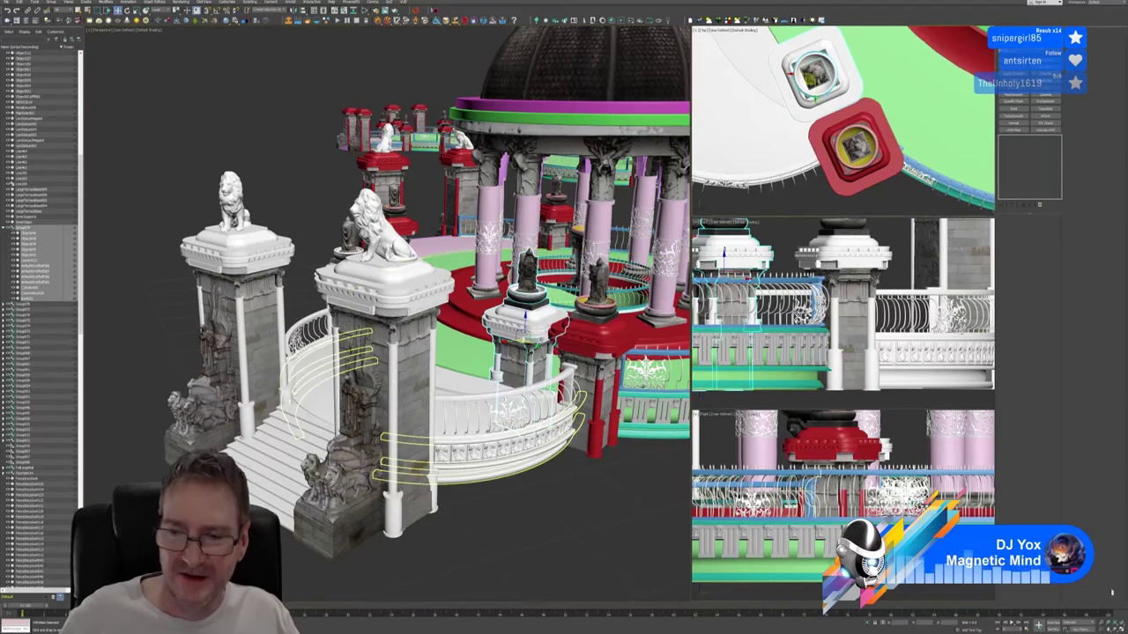
Move the mirrored pillar back over the red pillar, aligned with its outline in the top view.
{"action": "key", "text": "alt+w"}
{"action": "scroll", "coordinate": [564, 304], "scroll_direction": "up", "scroll_amount": 1}
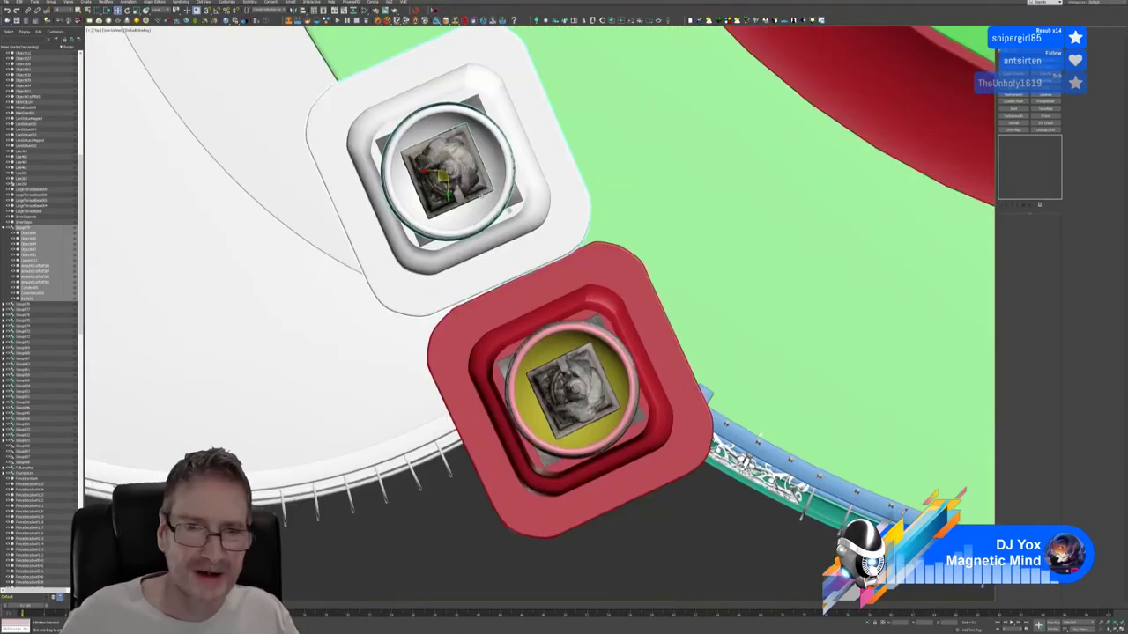
{"action": "left_click_drag", "start_coordinate": [445, 172], "coordinate": [561, 398]}
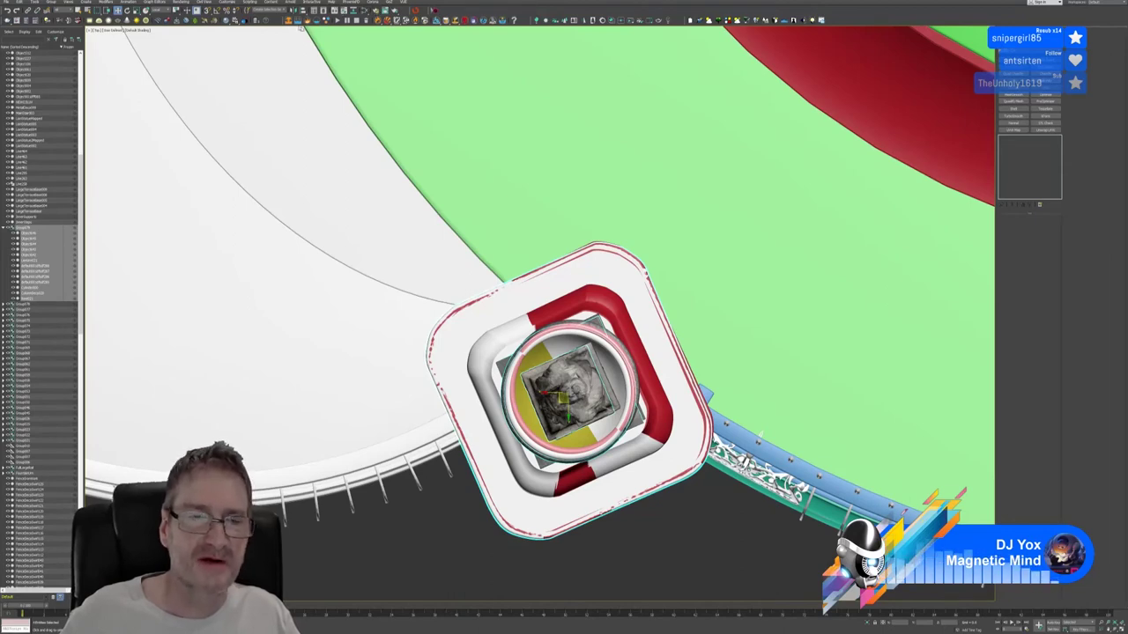
{"action": "key", "text": "ctrl+a"}
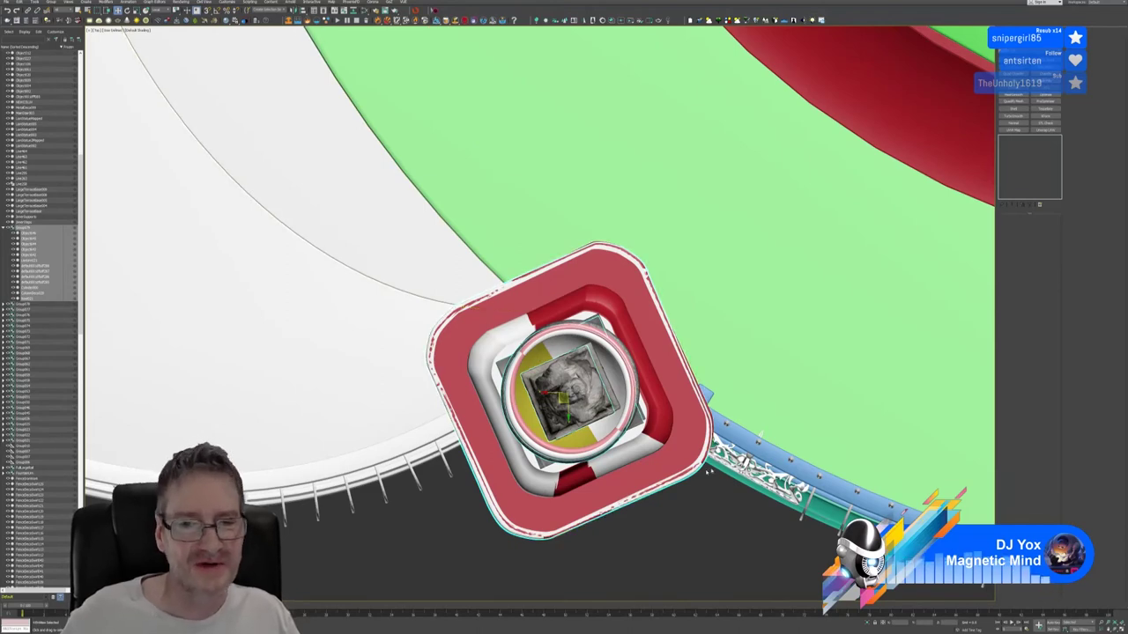
{"action": "key", "text": "alt+w"}
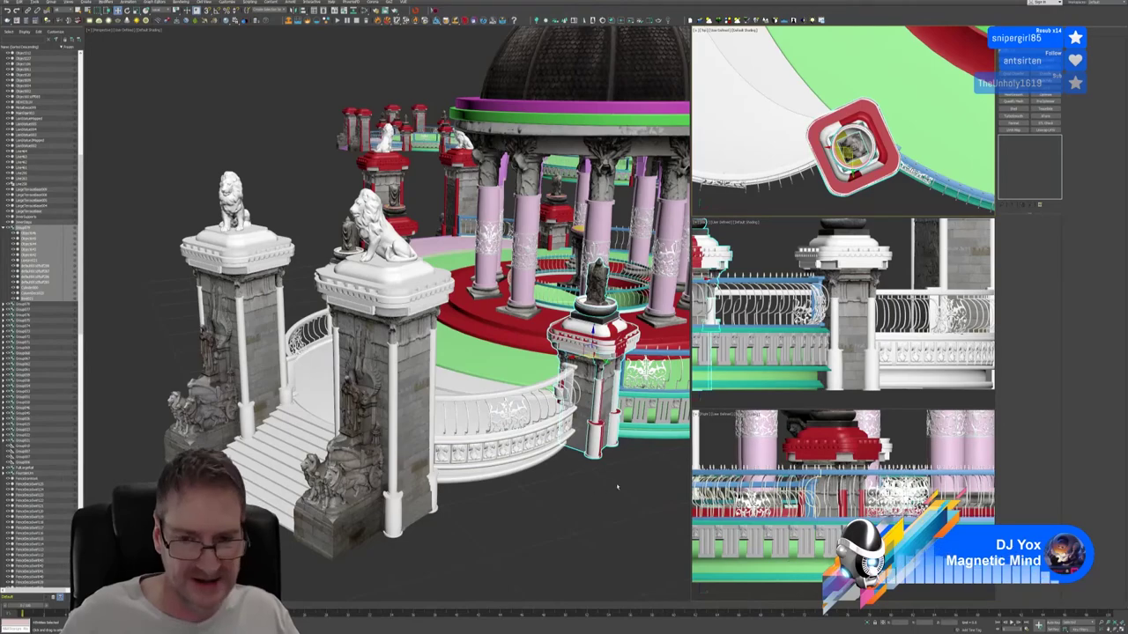
Mirror the copied pillar about the X axis in local coordinates without cloning it.
{"action": "middle_click_drag", "start_coordinate": [573, 507], "coordinate": [599, 414], "text": "alt"}
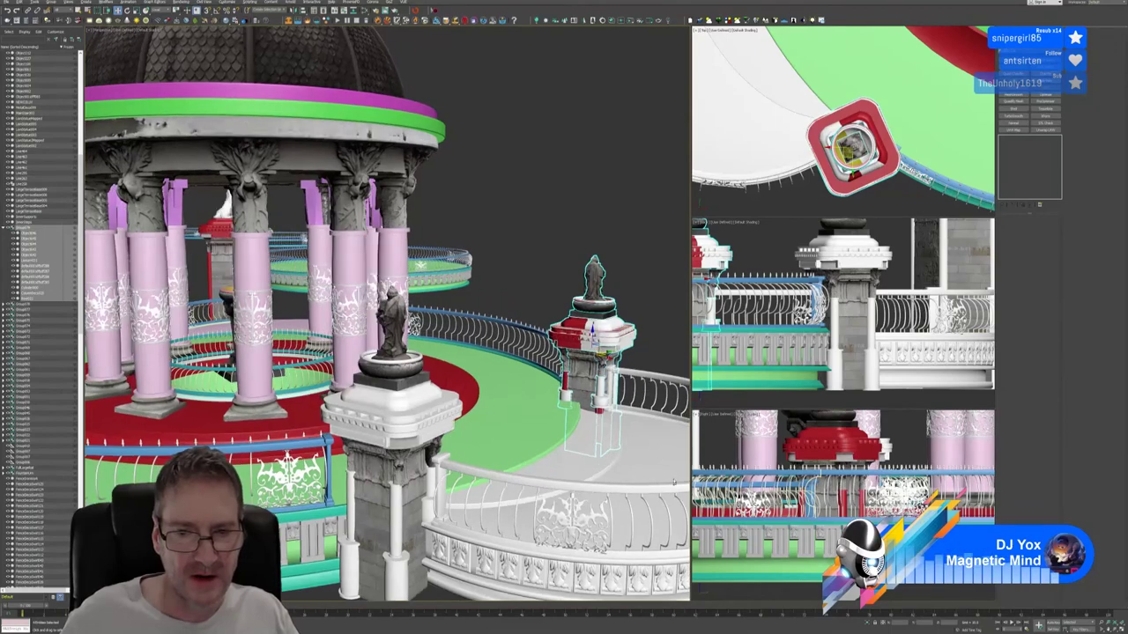
{"action": "middle_click_drag", "start_coordinate": [673, 481], "coordinate": [661, 481], "text": "alt"}
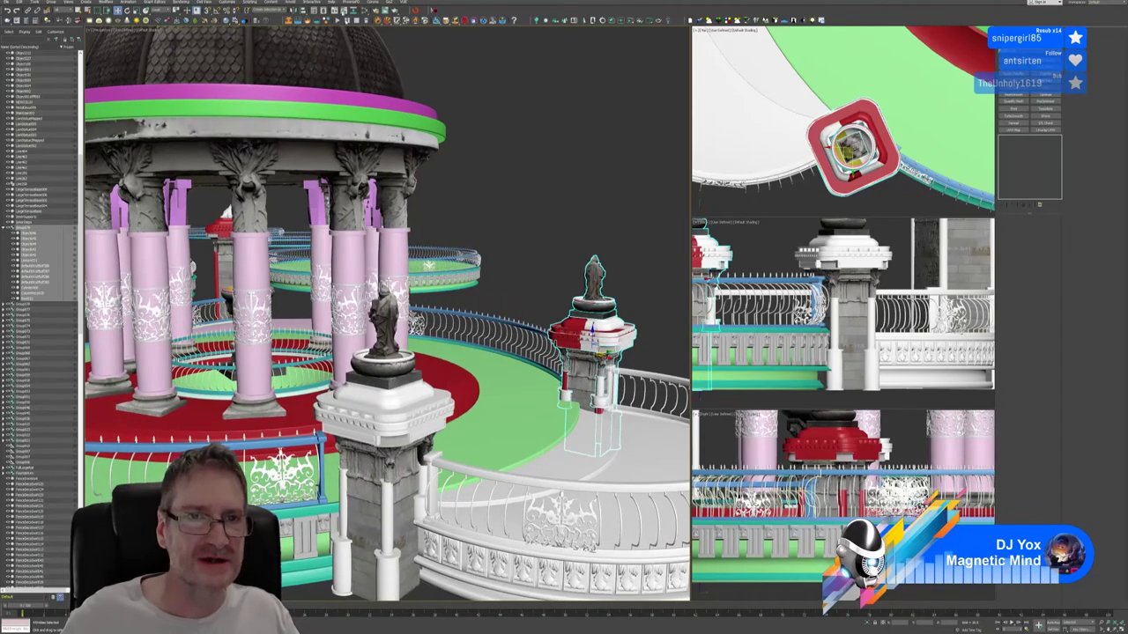
{"action": "left_click", "coordinate": [294, 10]}
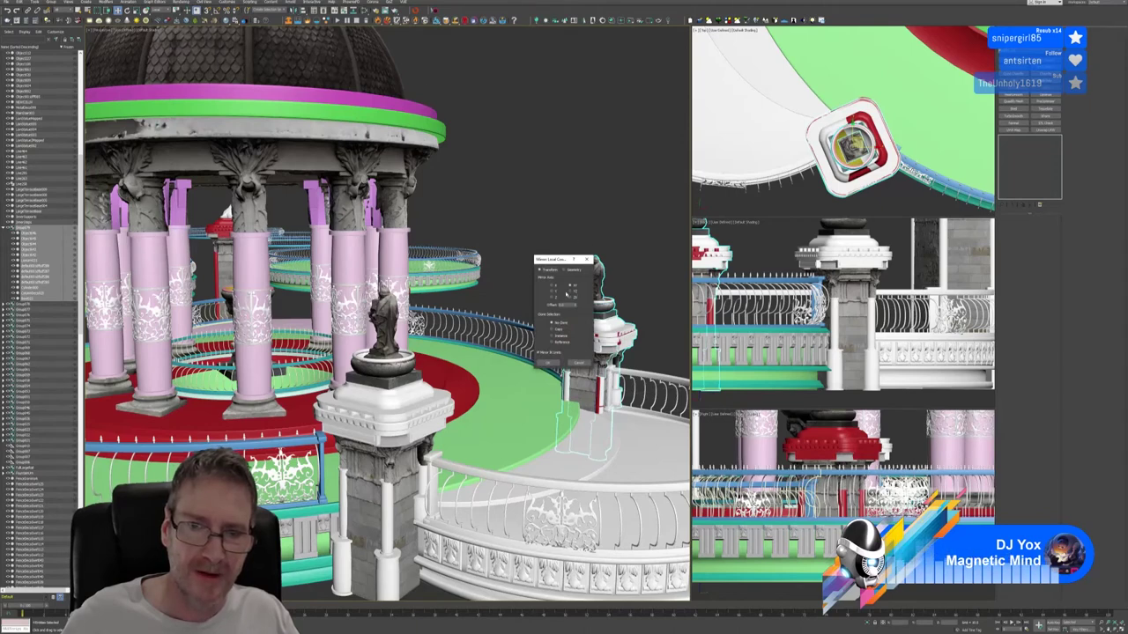
{"action": "left_click", "coordinate": [554, 293]}
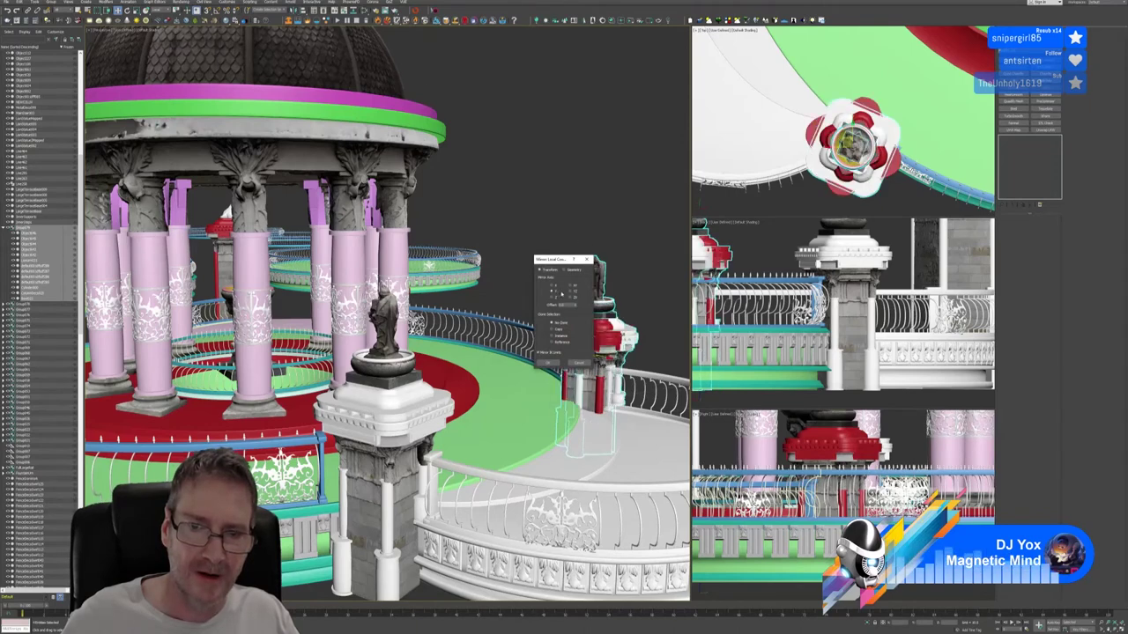
{"action": "left_click", "coordinate": [572, 292]}
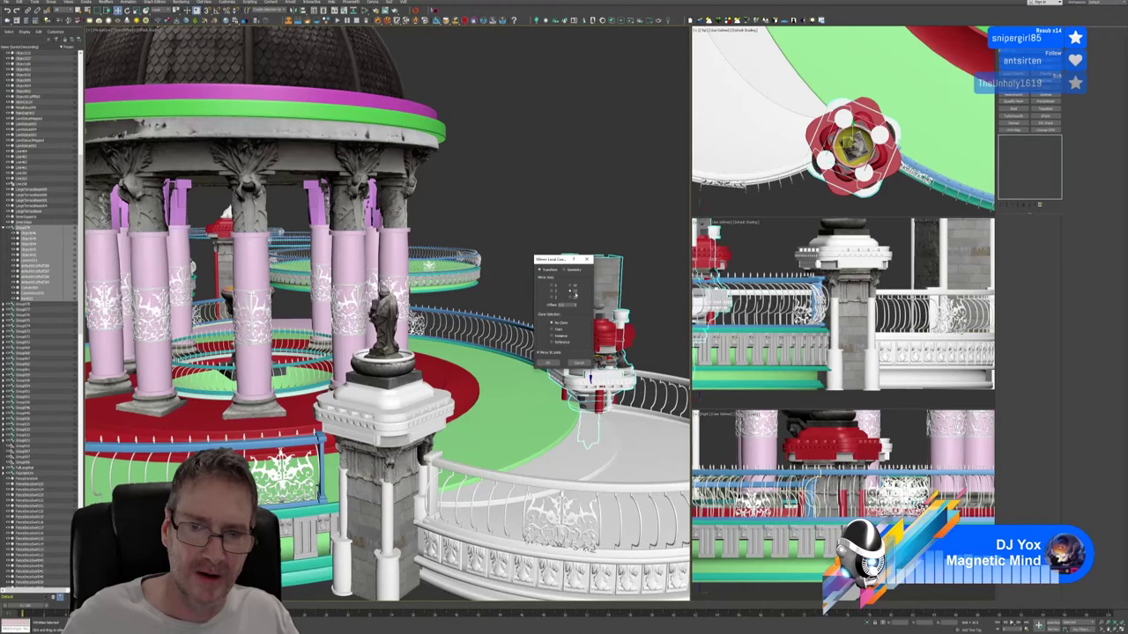
{"action": "left_click", "coordinate": [573, 286]}
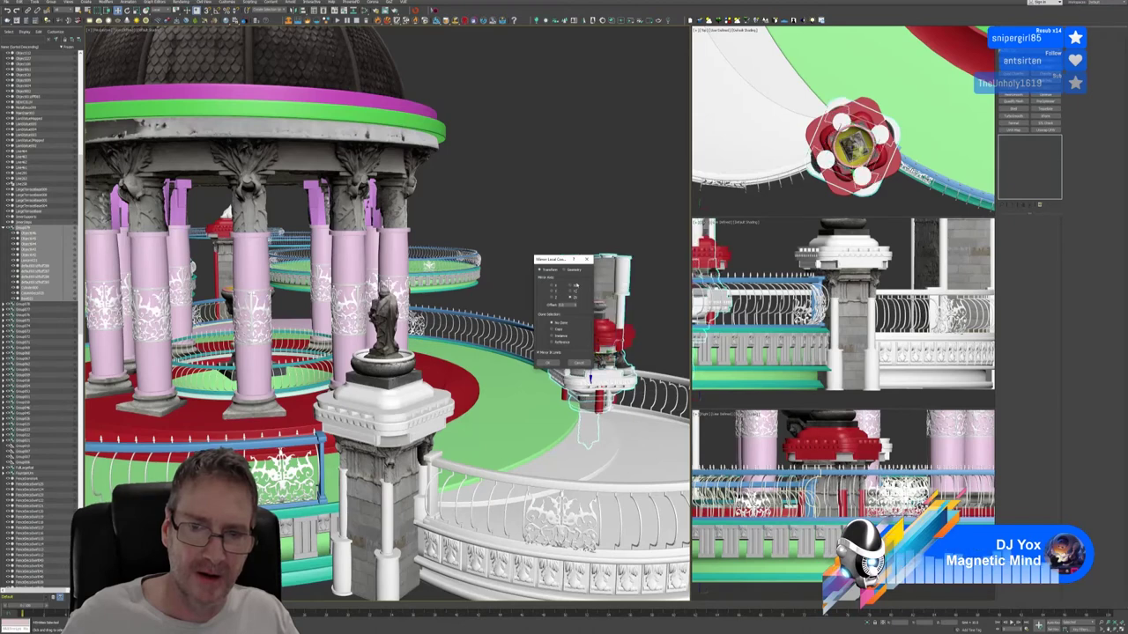
{"action": "left_click", "coordinate": [574, 287]}
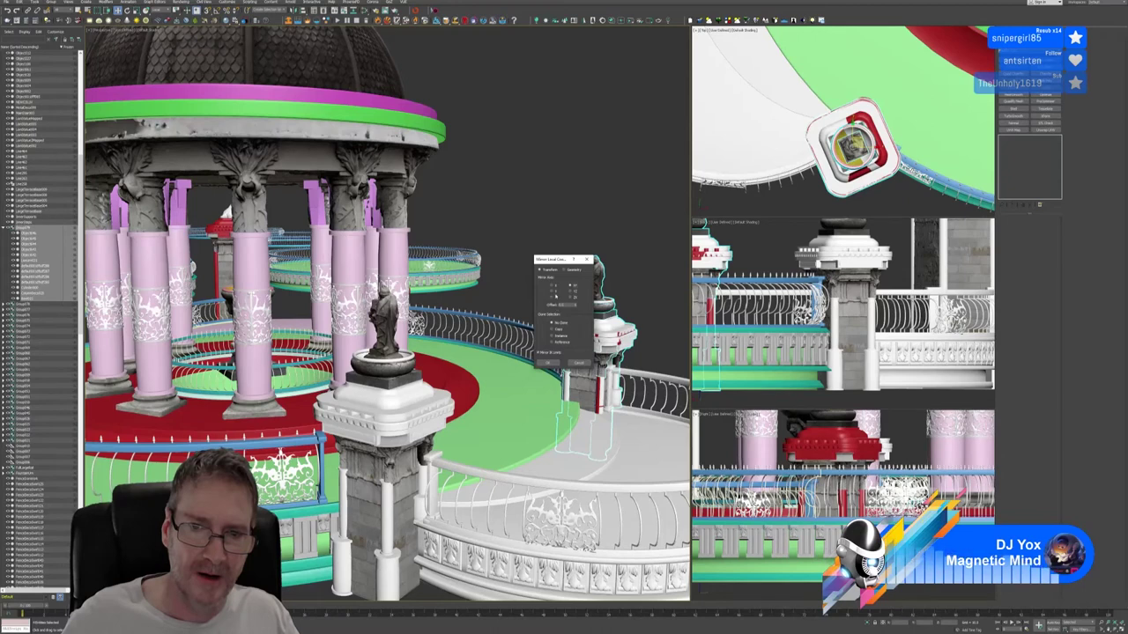
{"action": "left_click", "coordinate": [553, 287]}
{"action": "left_click", "coordinate": [573, 288]}
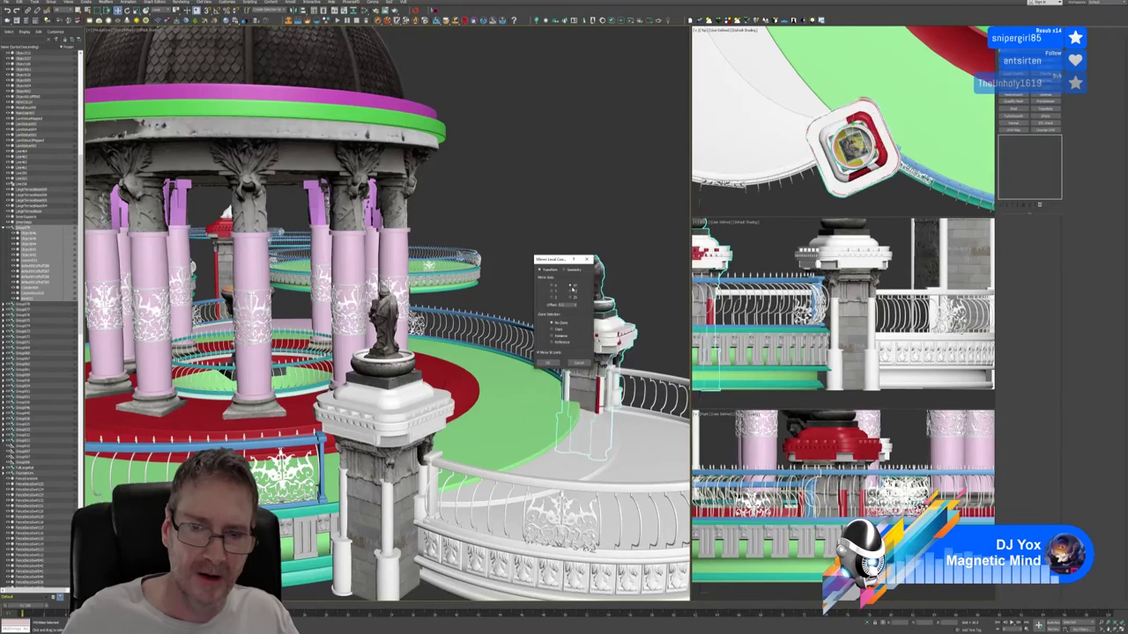
{"action": "left_click", "coordinate": [553, 288]}
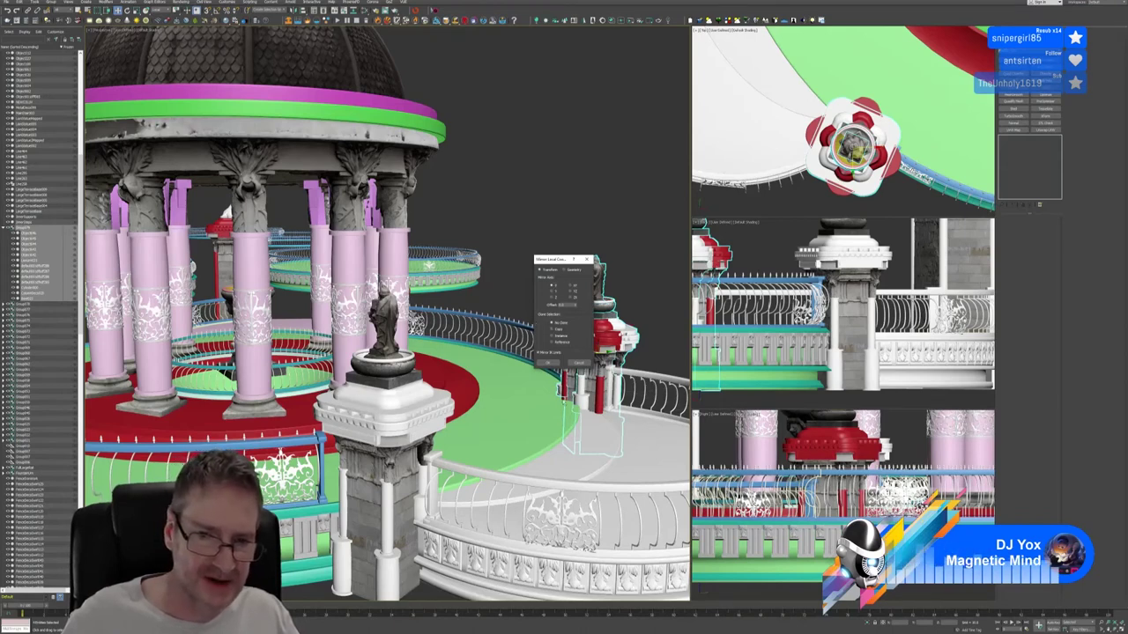
{"action": "left_click", "coordinate": [548, 362]}
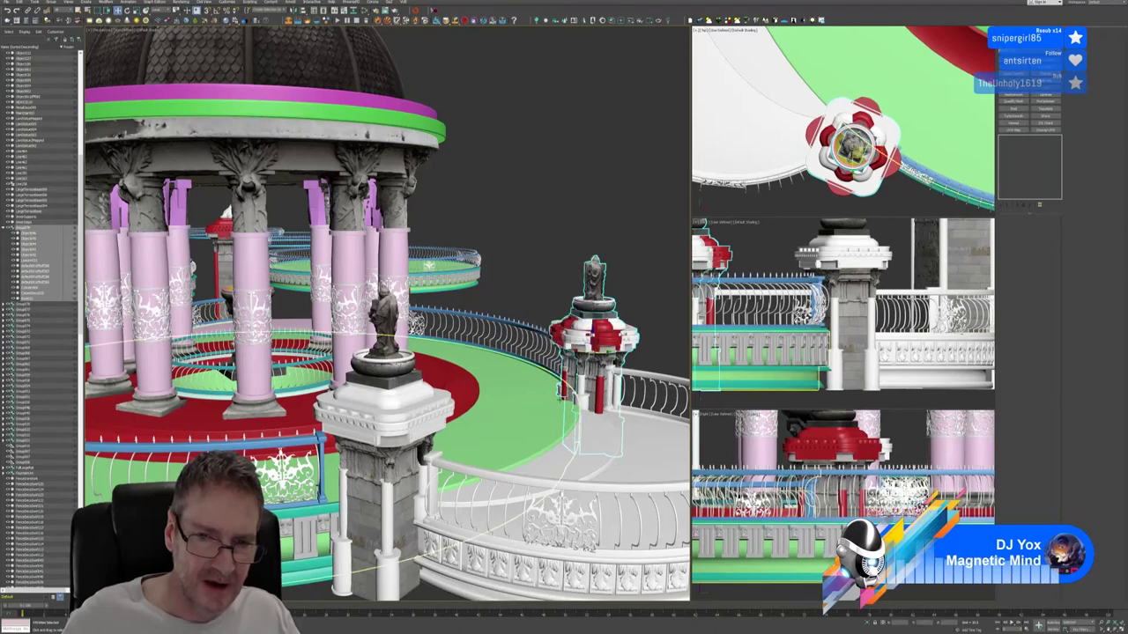
Rotate the mirrored pillar in the top view until its square cap lines up with the old red pillar's outline.
{"action": "scroll", "coordinate": [567, 391], "scroll_direction": "up", "scroll_amount": 5}
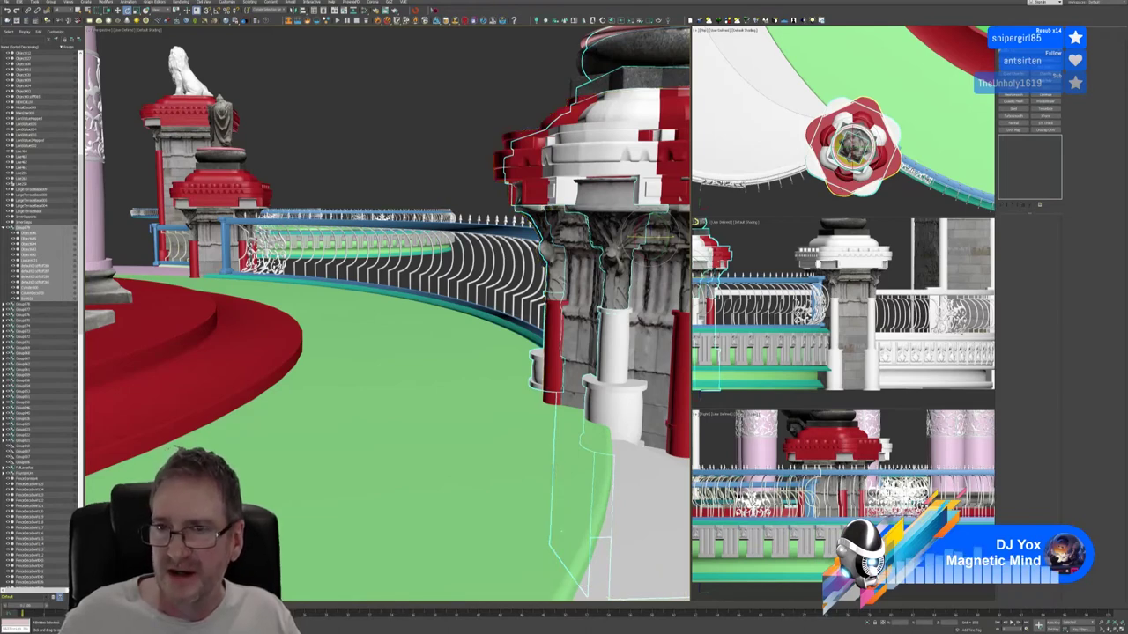
{"action": "scroll", "coordinate": [846, 141], "scroll_direction": "down", "scroll_amount": 1}
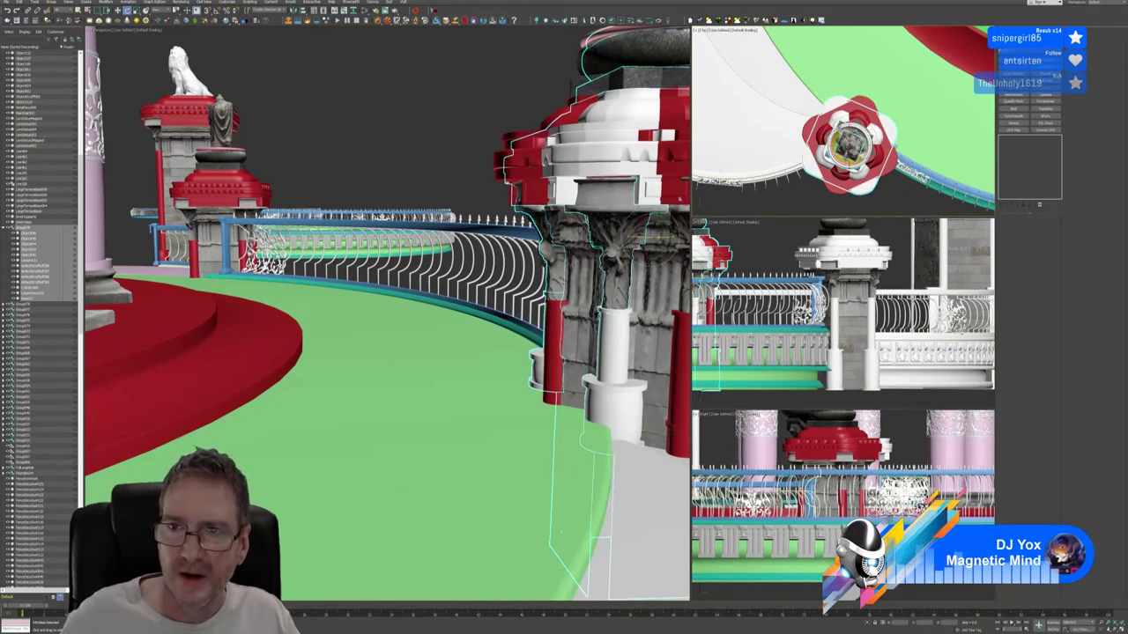
{"action": "left_click_drag", "start_coordinate": [835, 126], "coordinate": [865, 143]}
{"action": "middle_click_drag", "start_coordinate": [572, 417], "coordinate": [496, 355]}
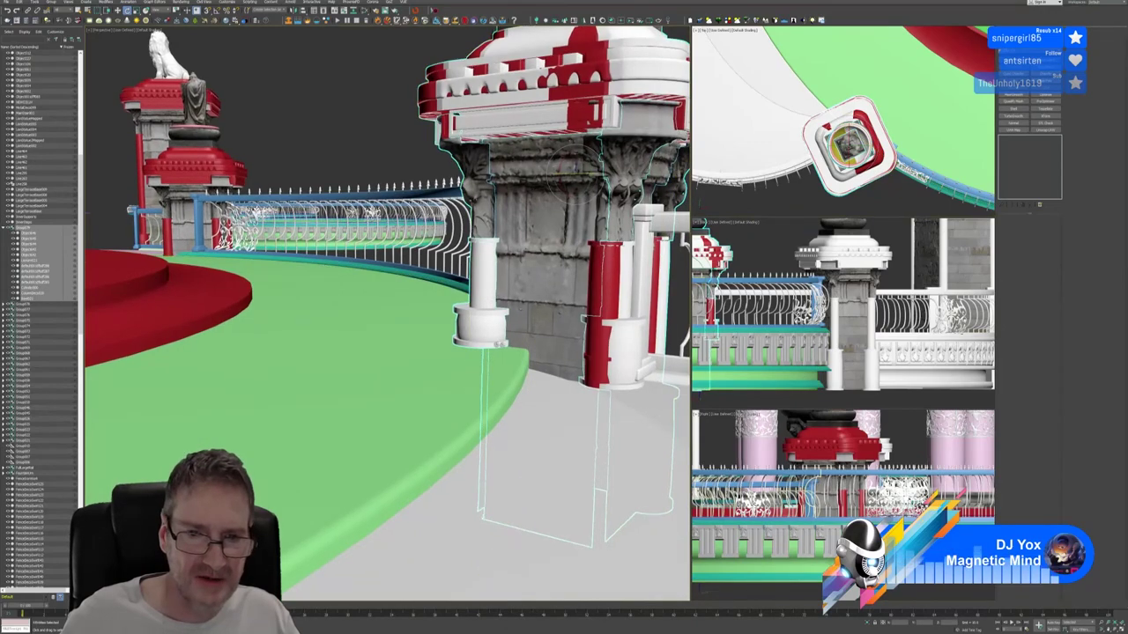
{"action": "left_click", "coordinate": [496, 350]}
{"action": "scroll", "coordinate": [497, 349], "scroll_direction": "down", "scroll_amount": 5}
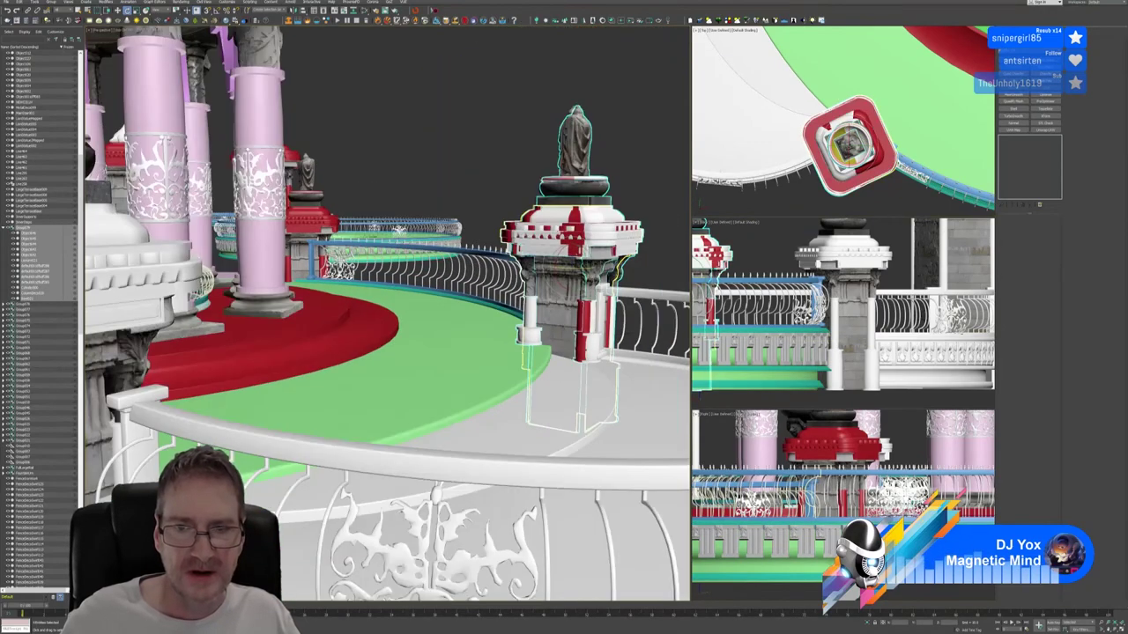
Delete the old red pillar overlapping the mirrored copy at the end of the white terrace.
{"action": "middle_click_drag", "start_coordinate": [497, 349], "coordinate": [380, 404], "text": "alt"}
{"action": "middle_click_drag", "start_coordinate": [414, 264], "coordinate": [407, 257], "text": "alt"}
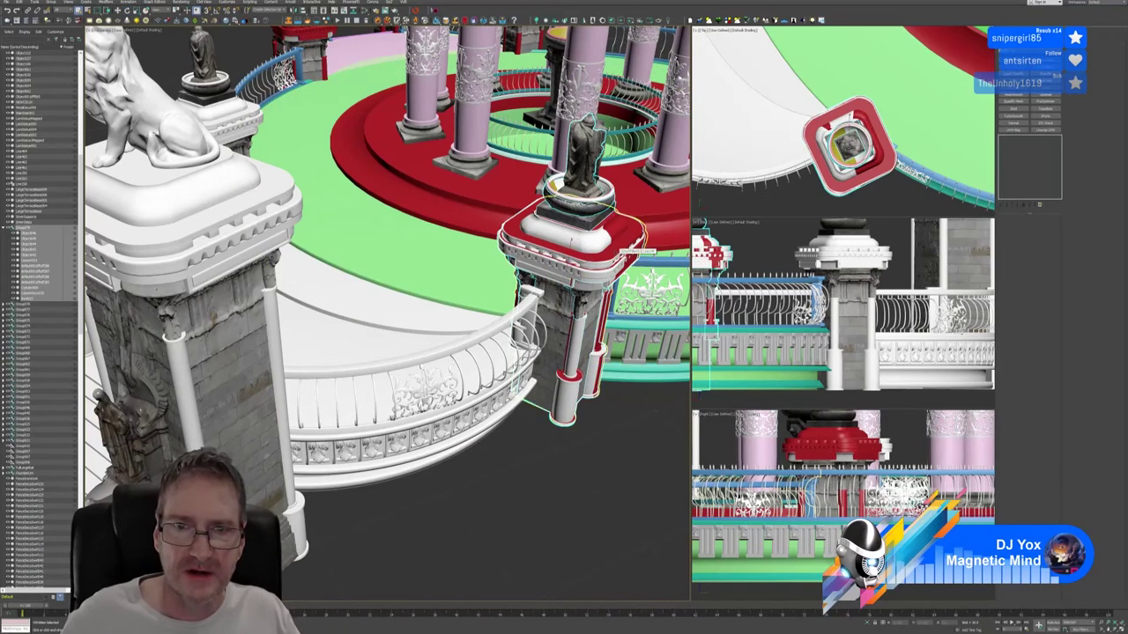
{"action": "left_click", "coordinate": [619, 248]}
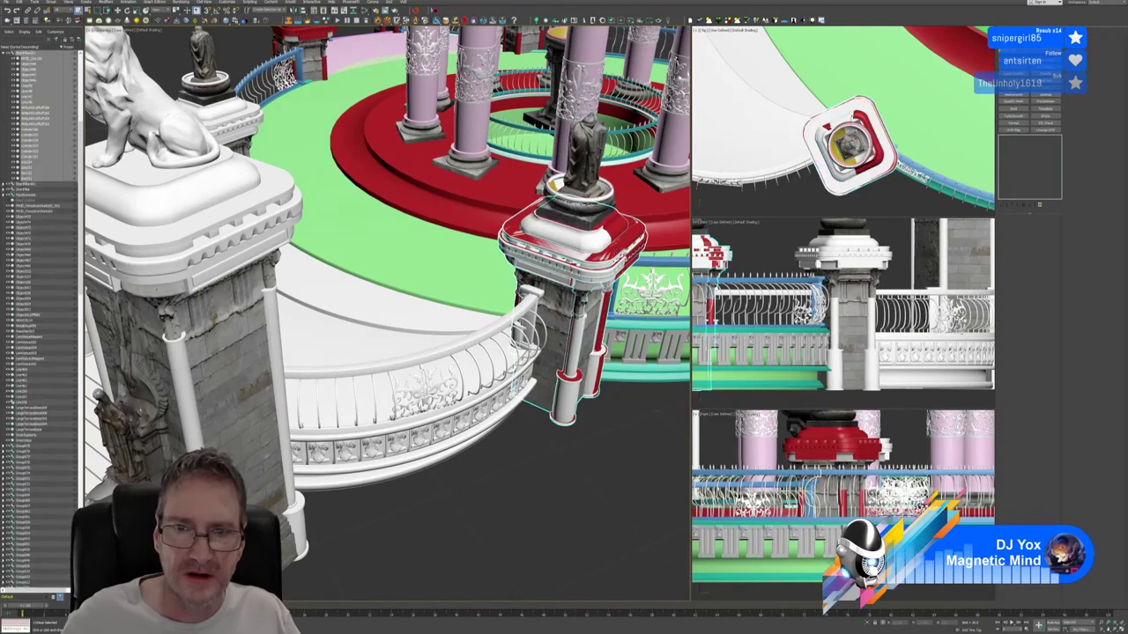
{"action": "key", "text": "Delete"}
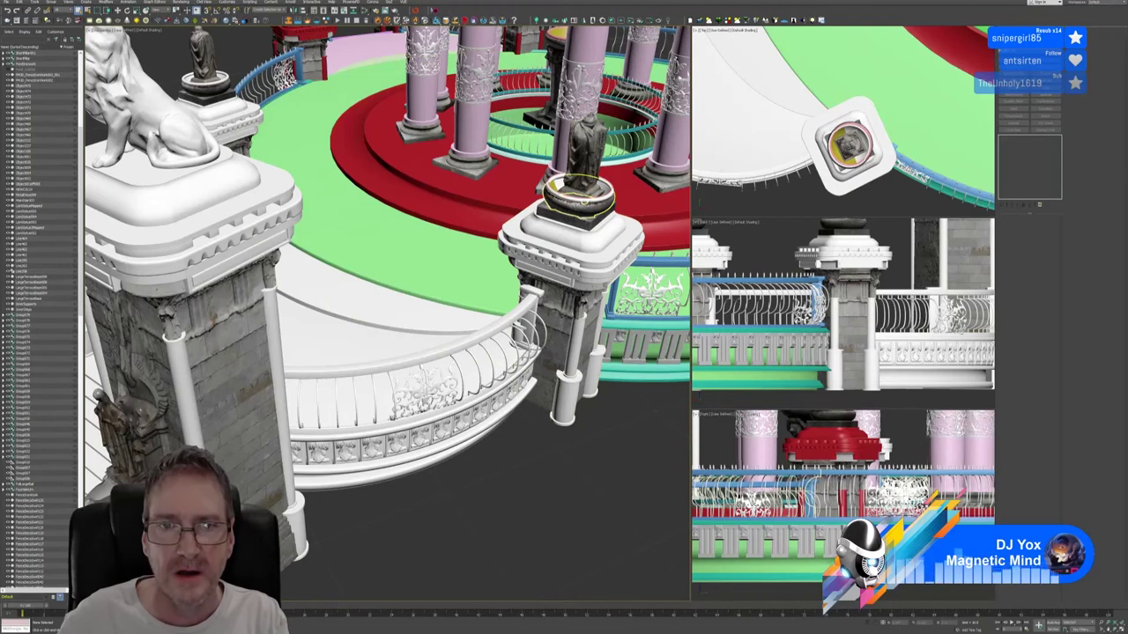
Delete the leftover old statue overlapping the new pillar's statue.
{"action": "left_click", "coordinate": [583, 202]}
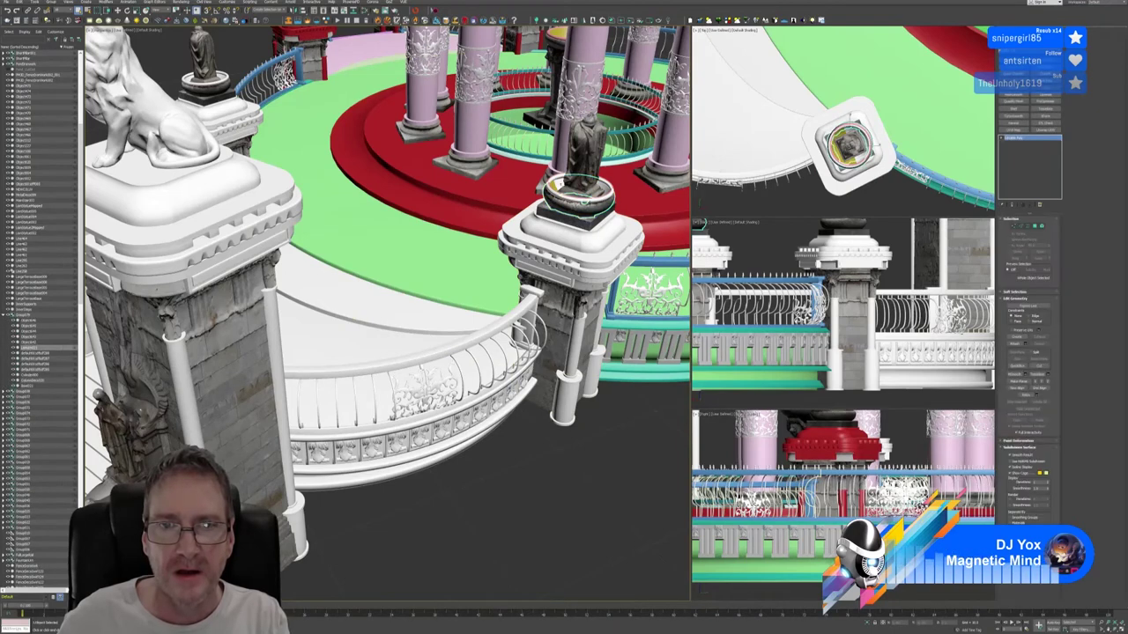
{"action": "left_click", "coordinate": [582, 195]}
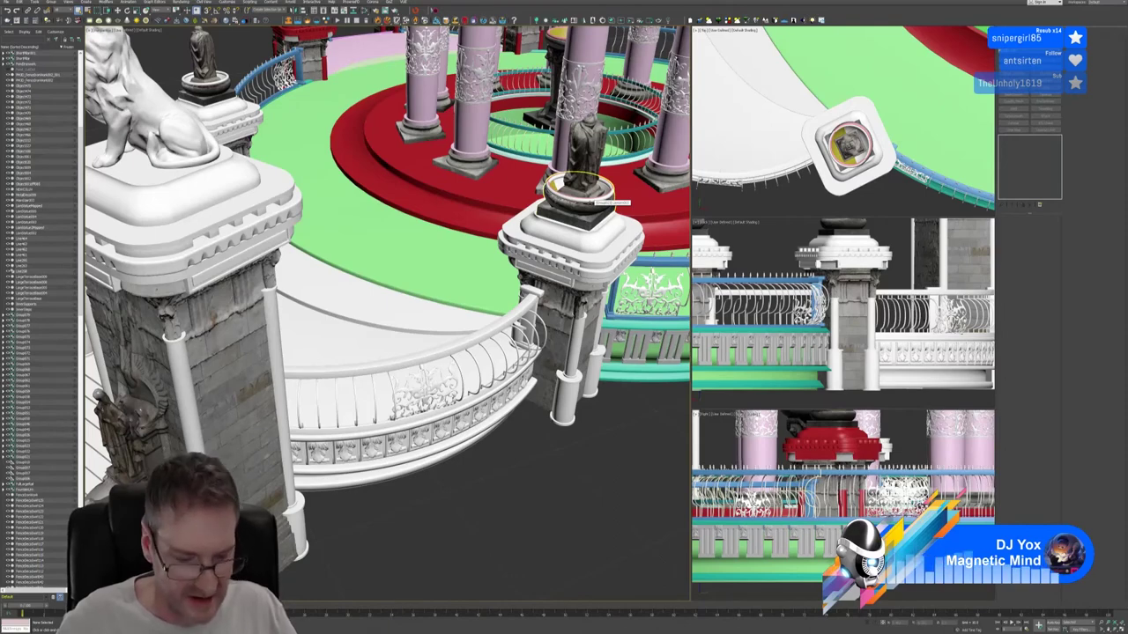
{"action": "key", "text": "z"}
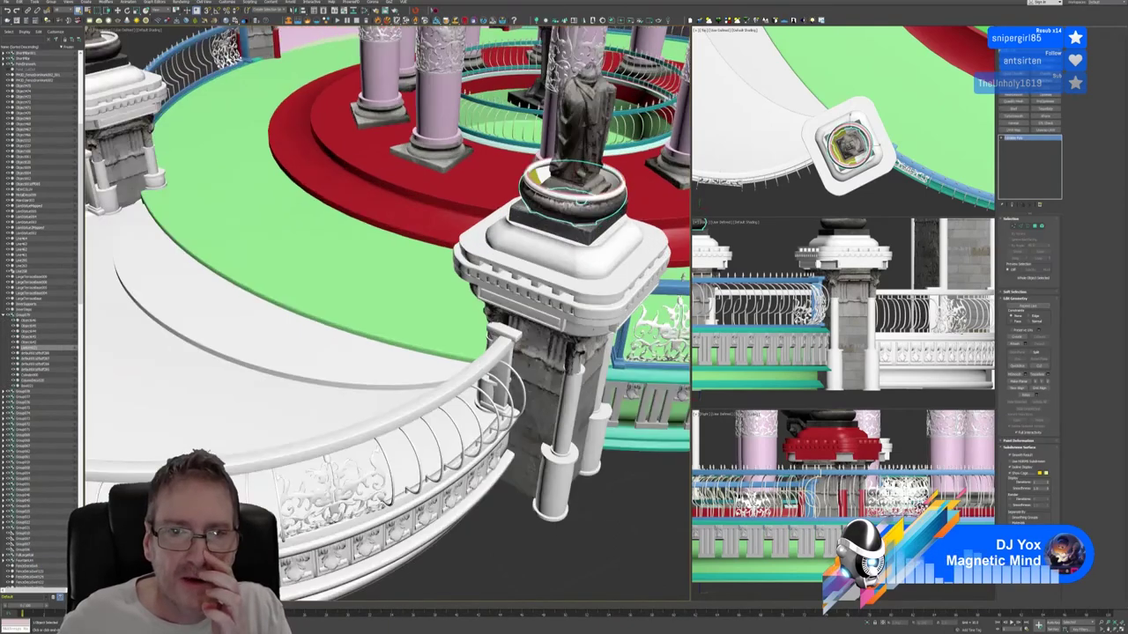
{"action": "left_click", "coordinate": [518, 164]}
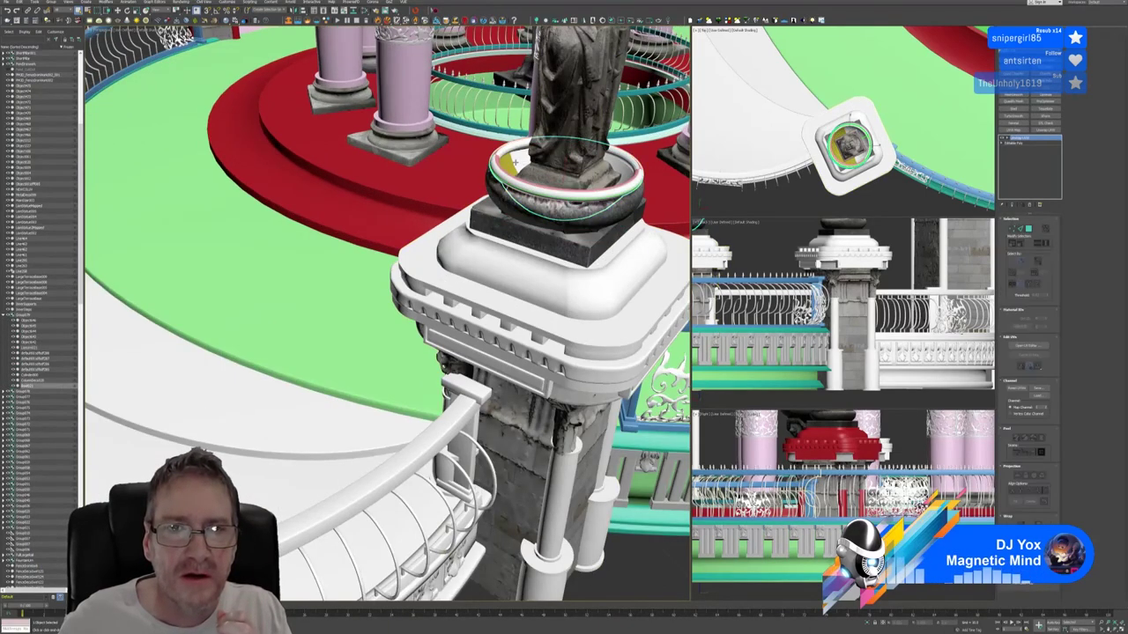
{"action": "scroll", "coordinate": [516, 164], "scroll_direction": "down", "scroll_amount": 3}
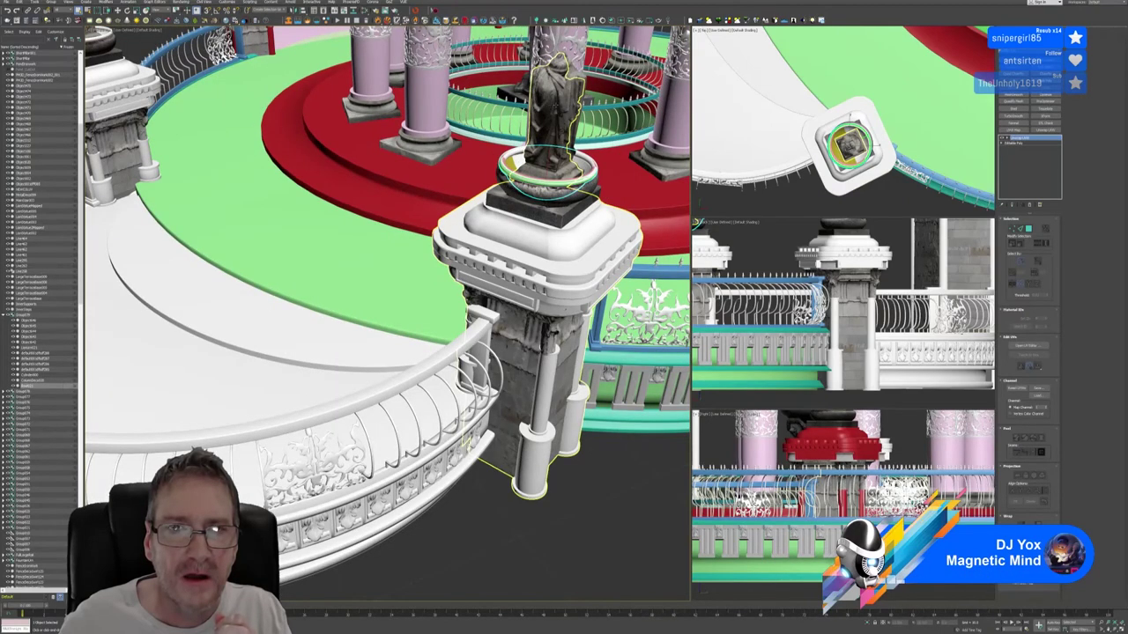
{"action": "left_click", "coordinate": [569, 101]}
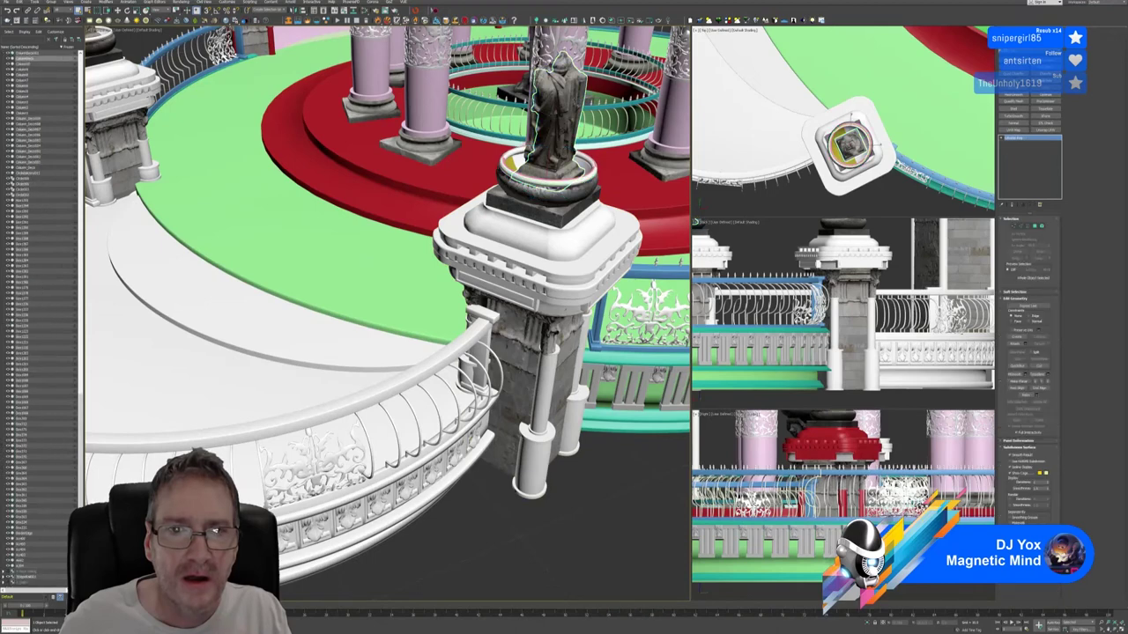
{"action": "key", "text": "Delete"}
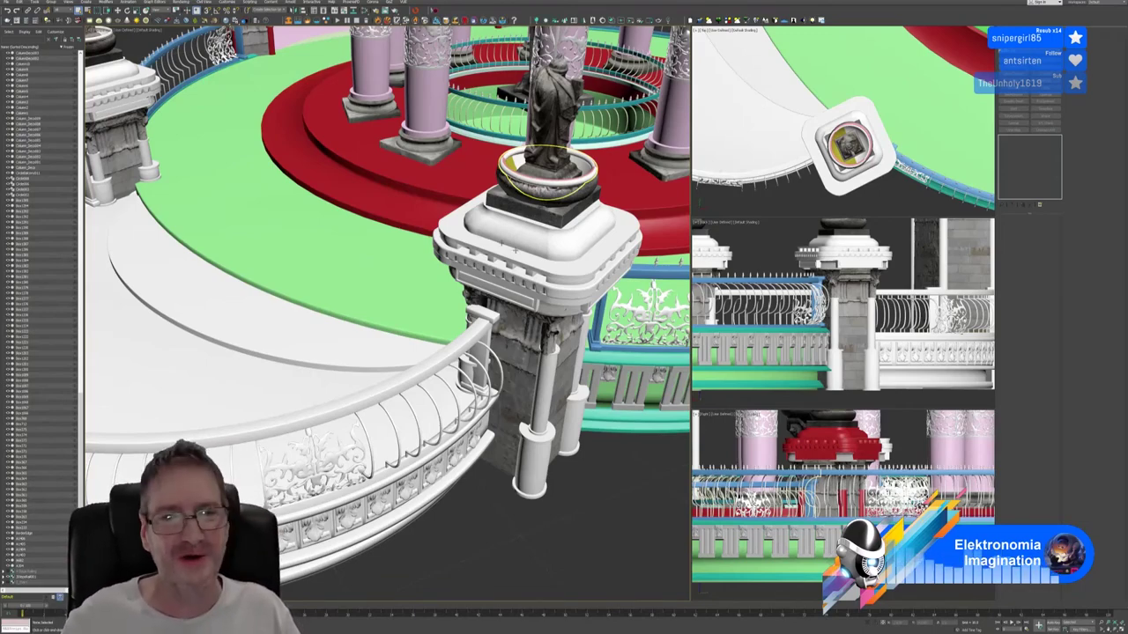
Move the new pillar group aside to expose the old bowl and base left in its place, and undo the move.
{"action": "middle_click_drag", "start_coordinate": [581, 246], "coordinate": [559, 261], "text": "alt"}
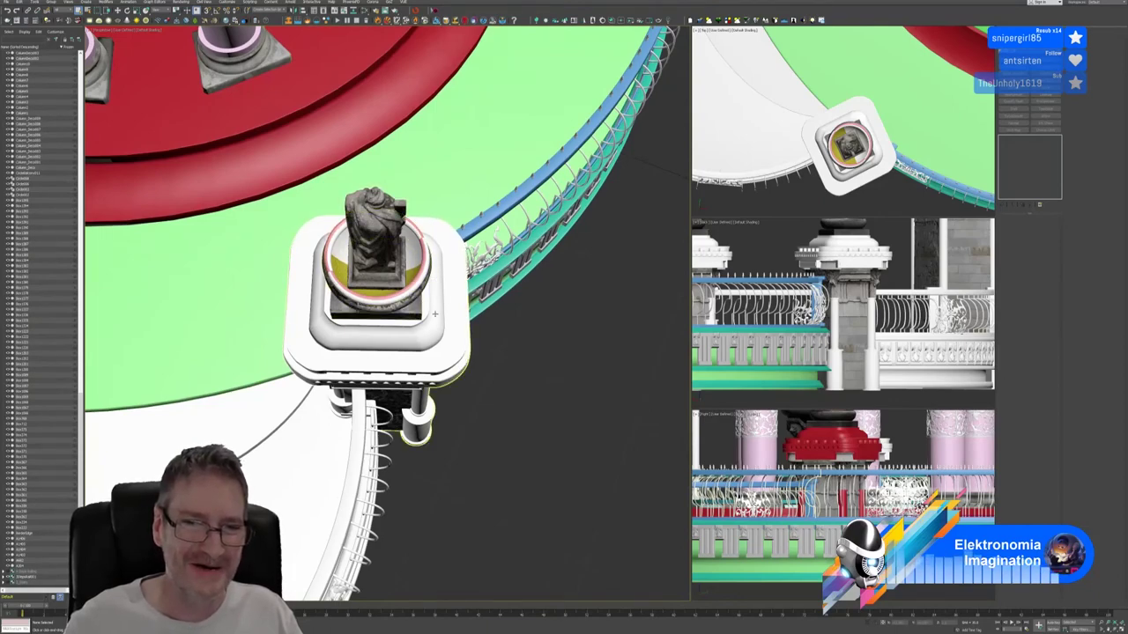
{"action": "middle_click_drag", "start_coordinate": [528, 396], "coordinate": [449, 371], "text": "alt"}
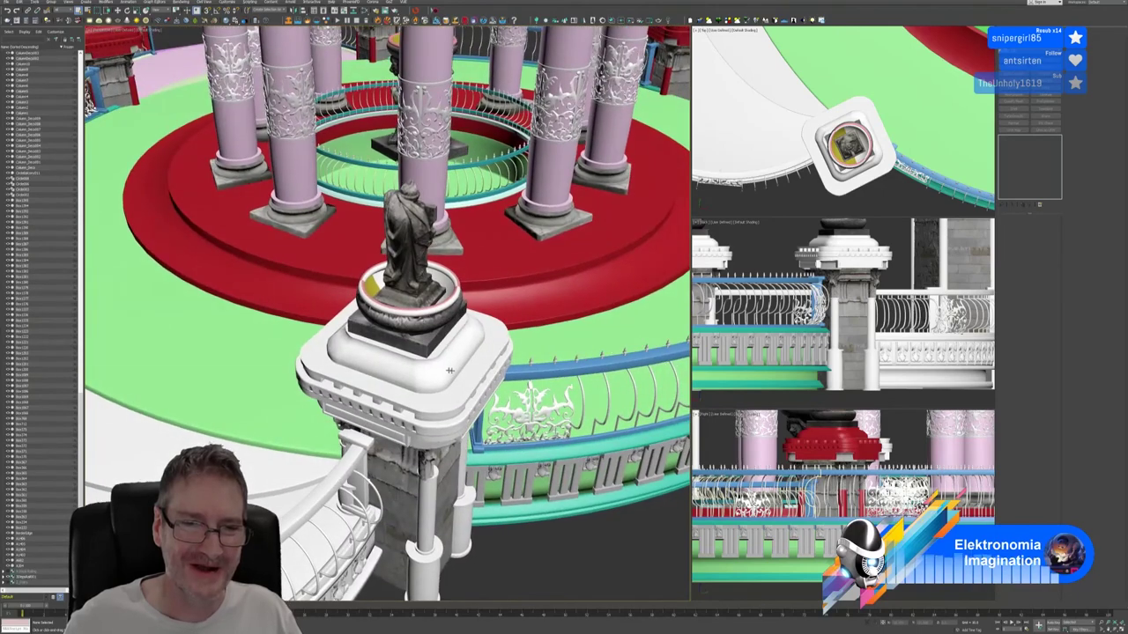
{"action": "left_click", "coordinate": [449, 371]}
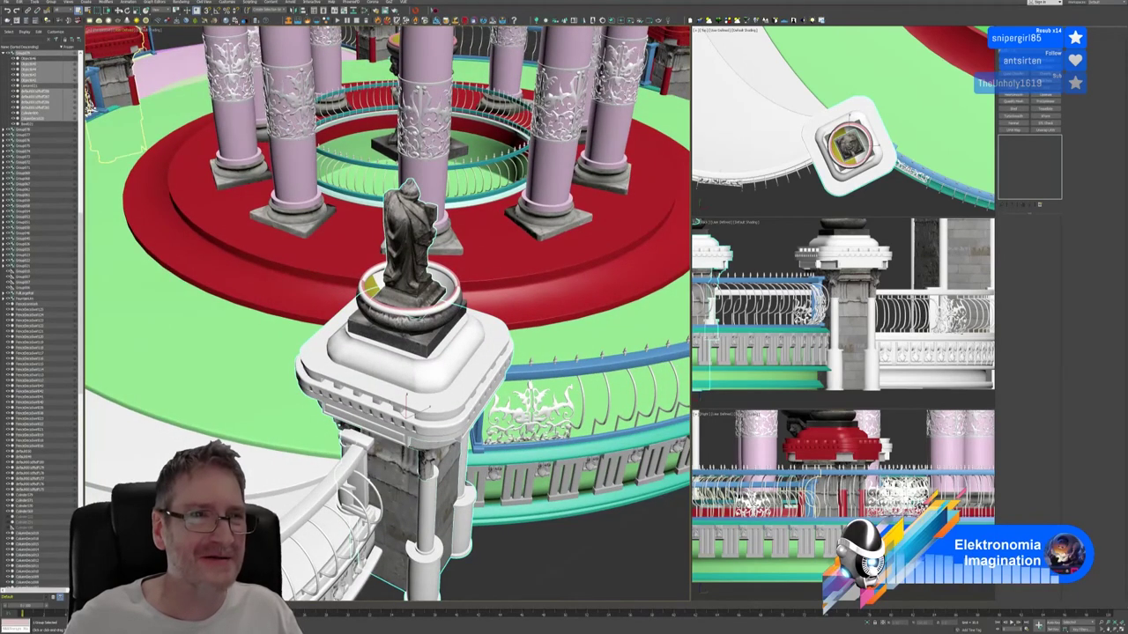
{"action": "key", "text": "w"}
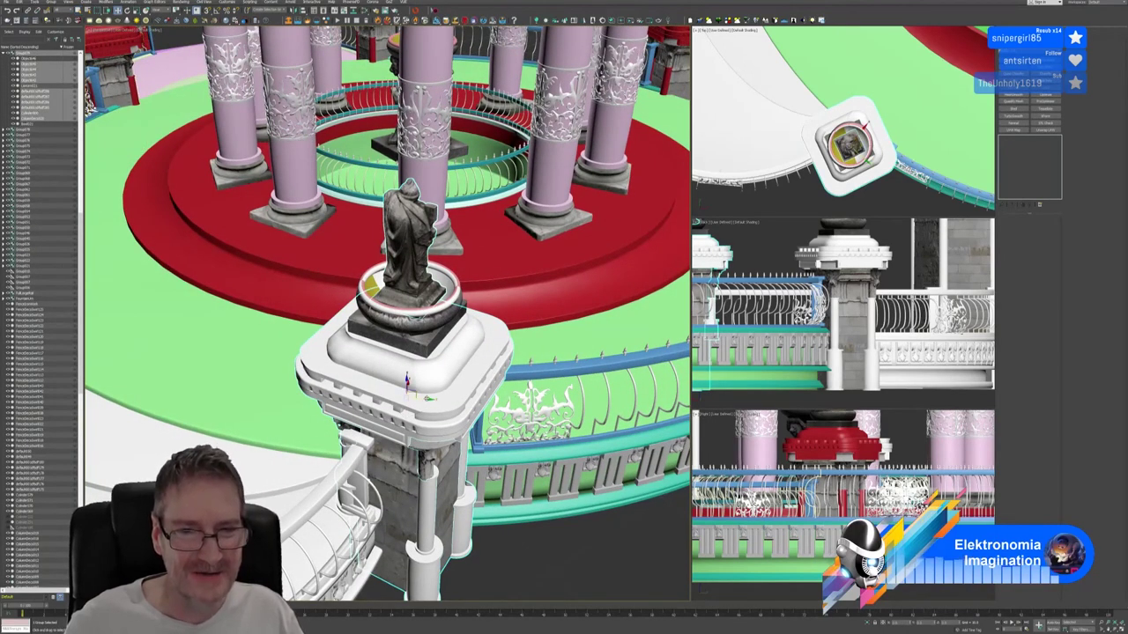
{"action": "left_click_drag", "start_coordinate": [427, 399], "coordinate": [539, 394]}
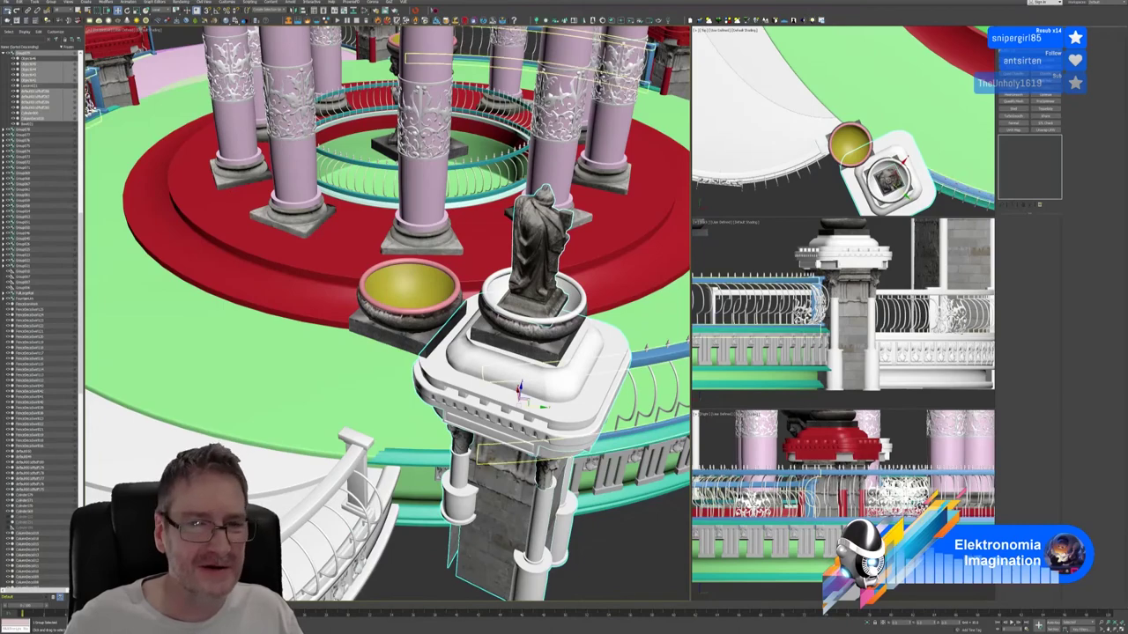
{"action": "key", "text": "ctrl+z"}
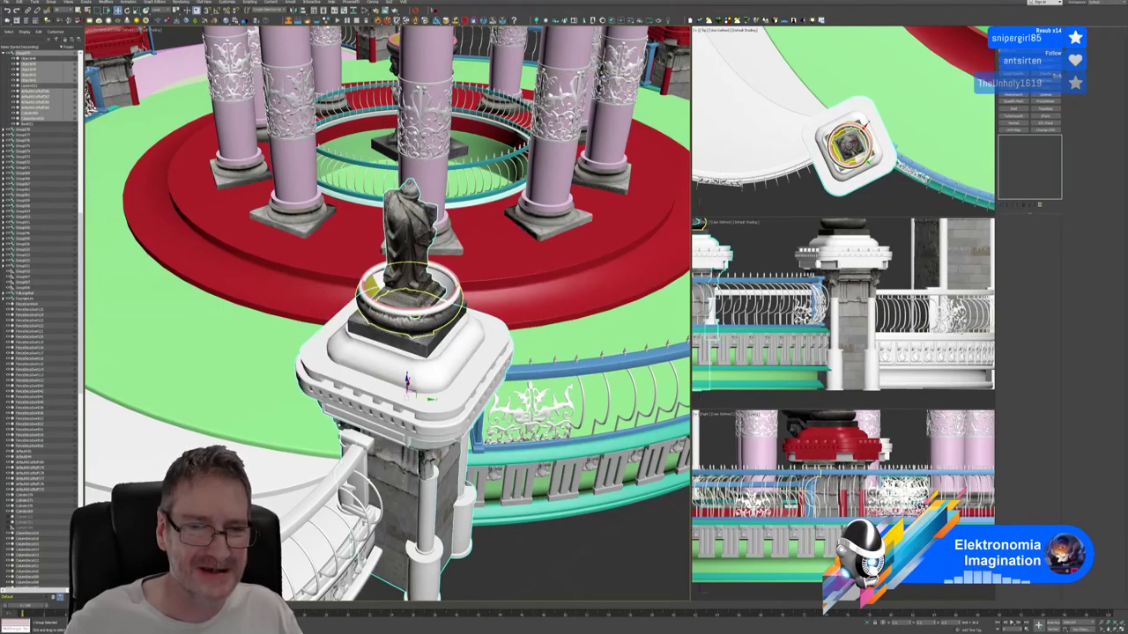
Try deleting the leftover yellow-lined bowl group around the statue's base, and undo the deletion.
{"action": "left_click", "coordinate": [440, 314]}
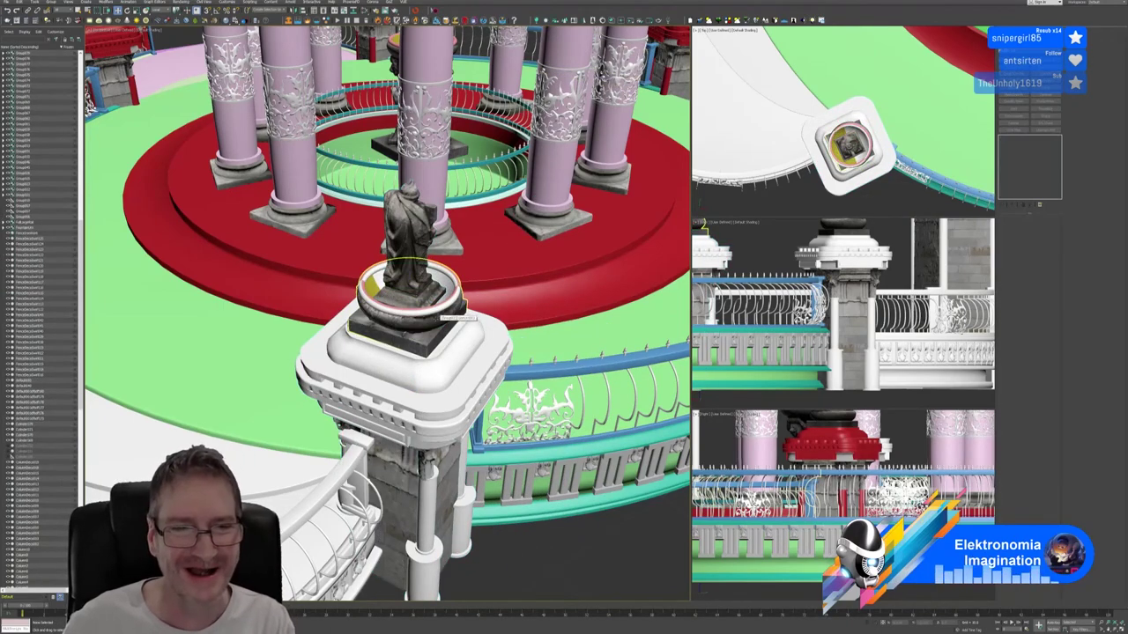
{"action": "left_click", "coordinate": [438, 312]}
{"action": "key", "text": "Delete"}
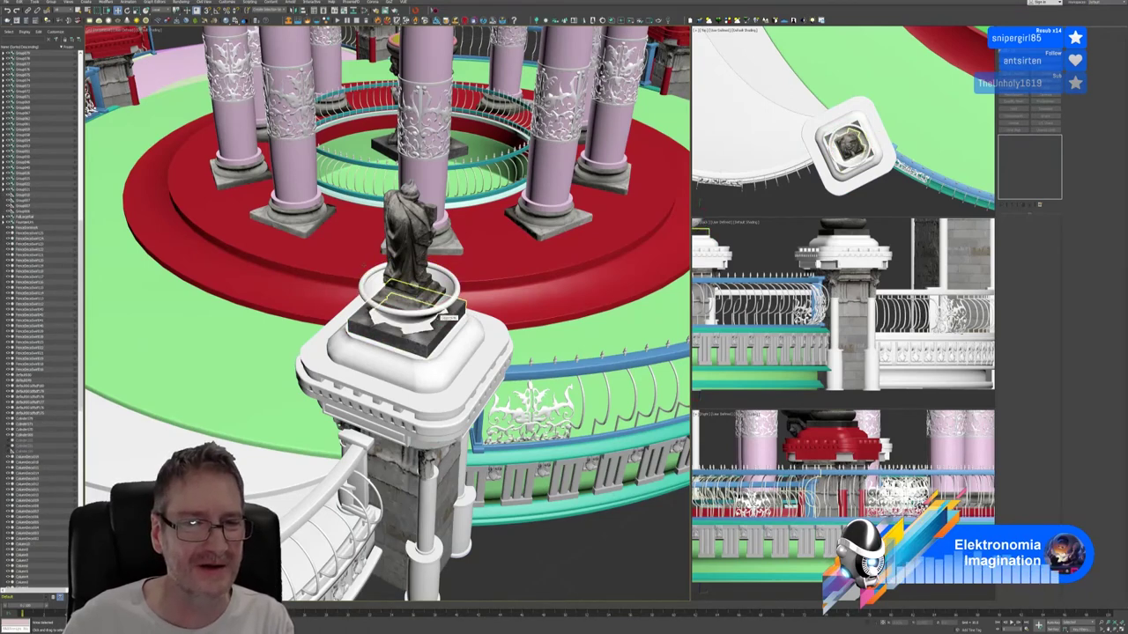
{"action": "left_click", "coordinate": [441, 313]}
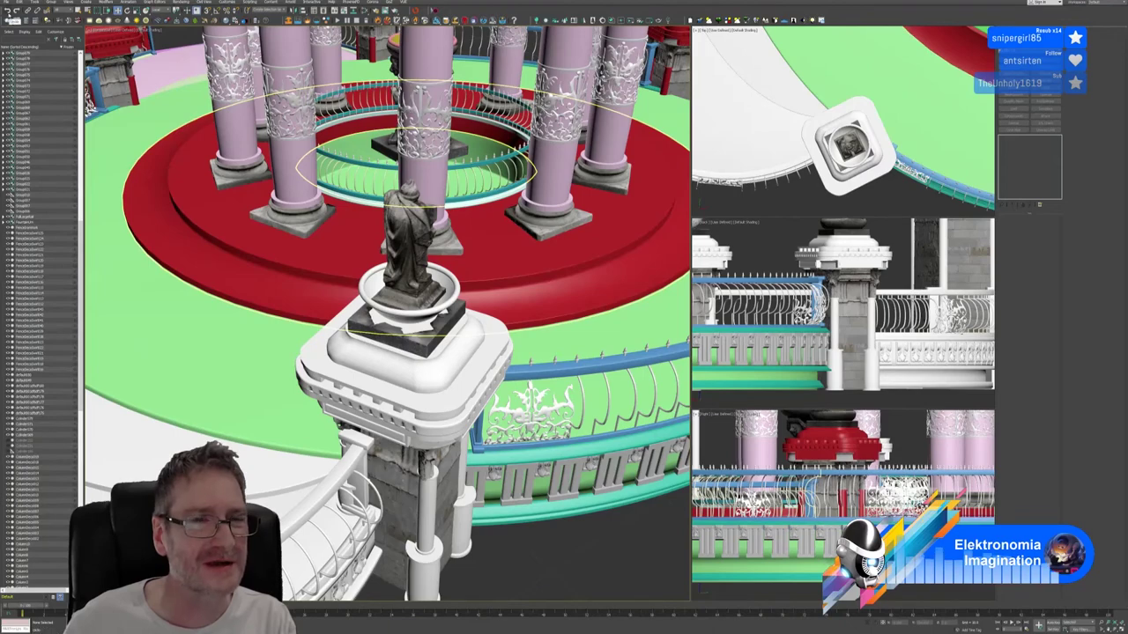
{"action": "left_click", "coordinate": [7, 11]}
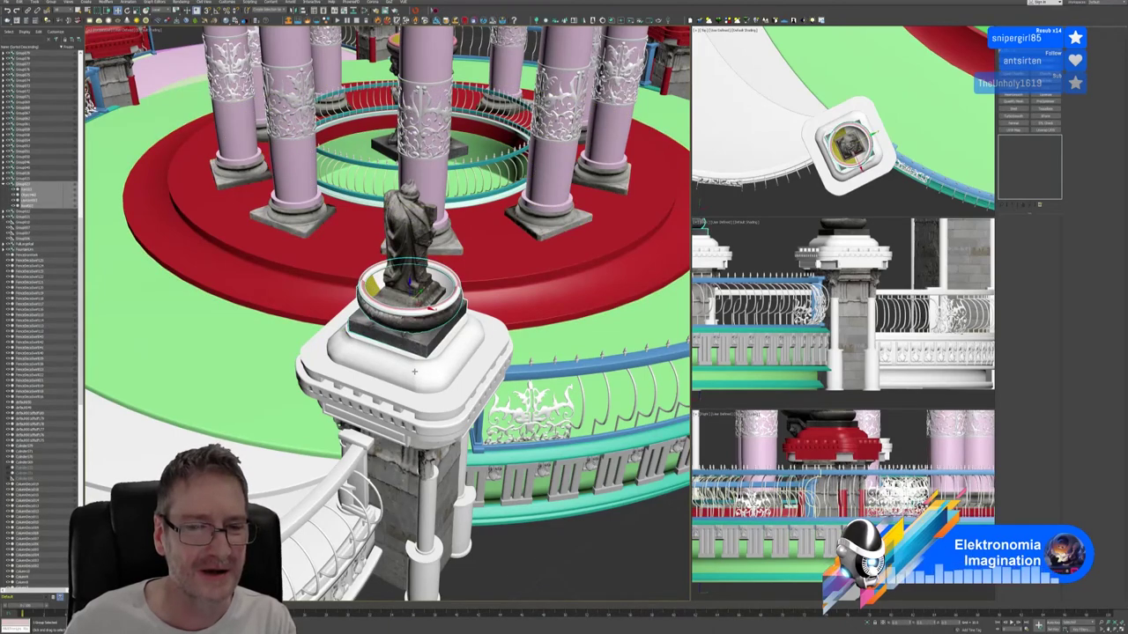
{"action": "left_click", "coordinate": [377, 287]}
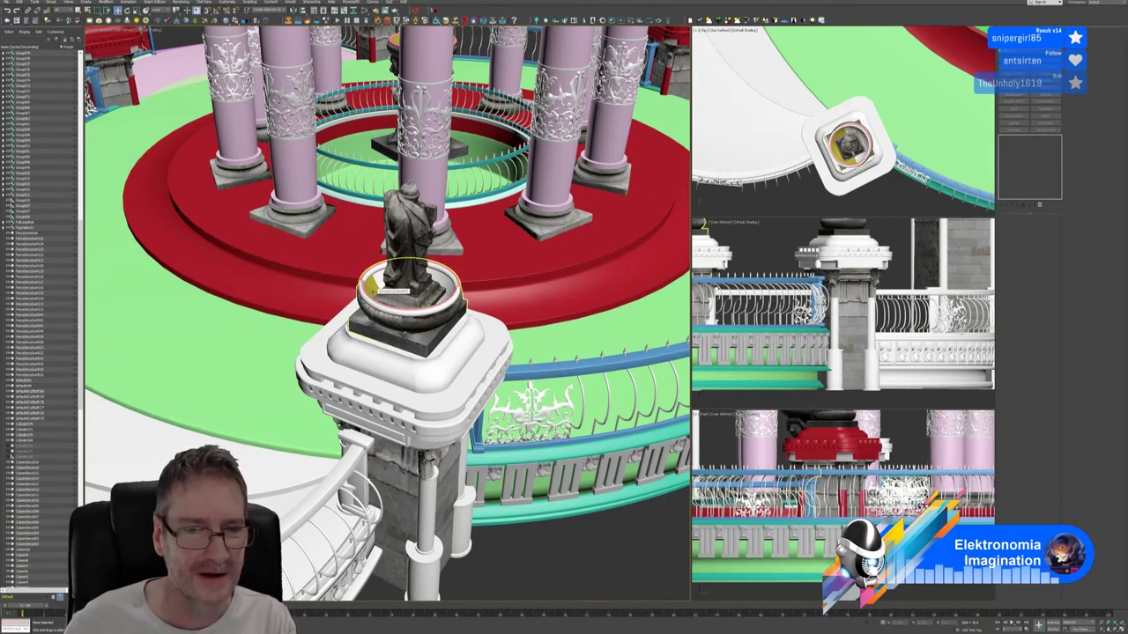
Try deleting the leftover bowl group at the statue's foot, and undo back through the recent changes.
{"action": "left_click", "coordinate": [373, 292]}
{"action": "key", "text": "Delete"}
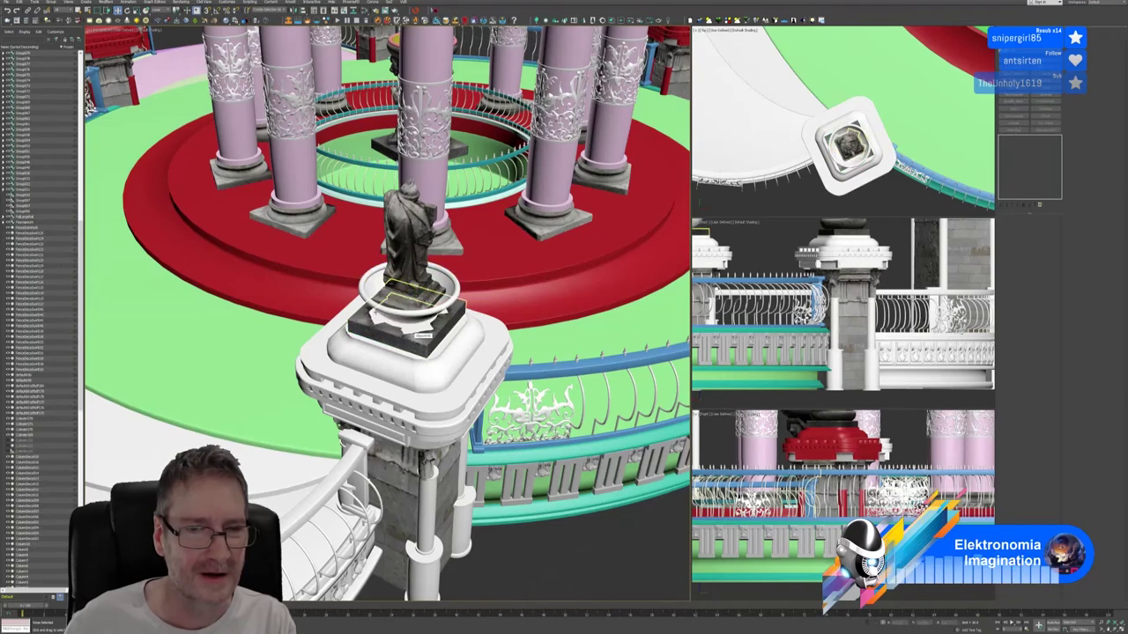
{"action": "key", "text": "ctrl+z"}
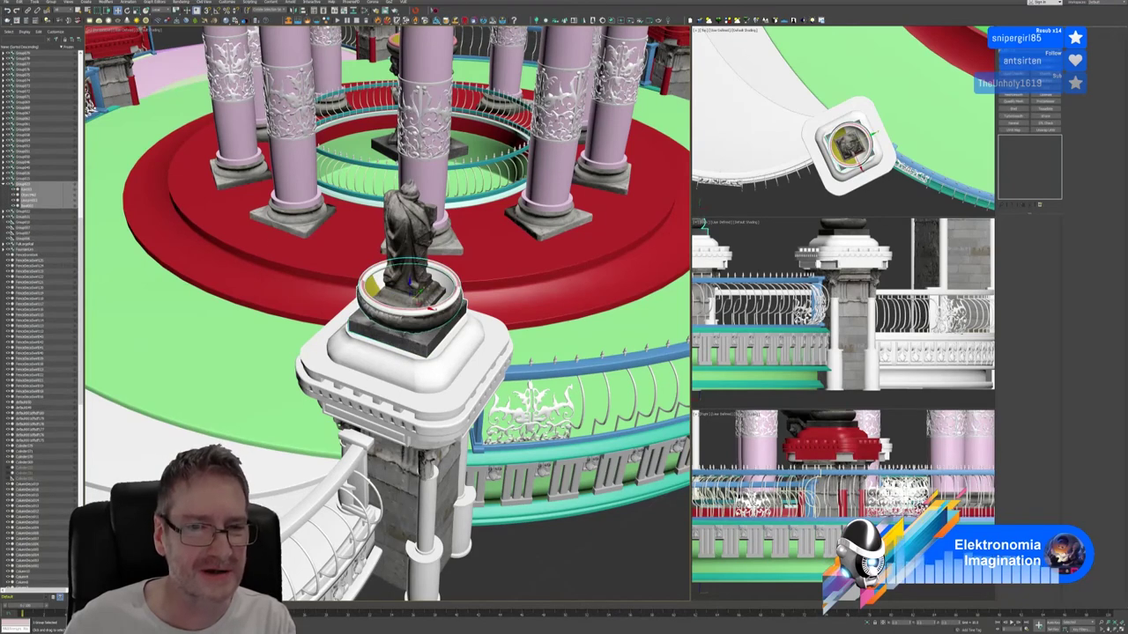
{"action": "key", "text": "ctrl+z"}
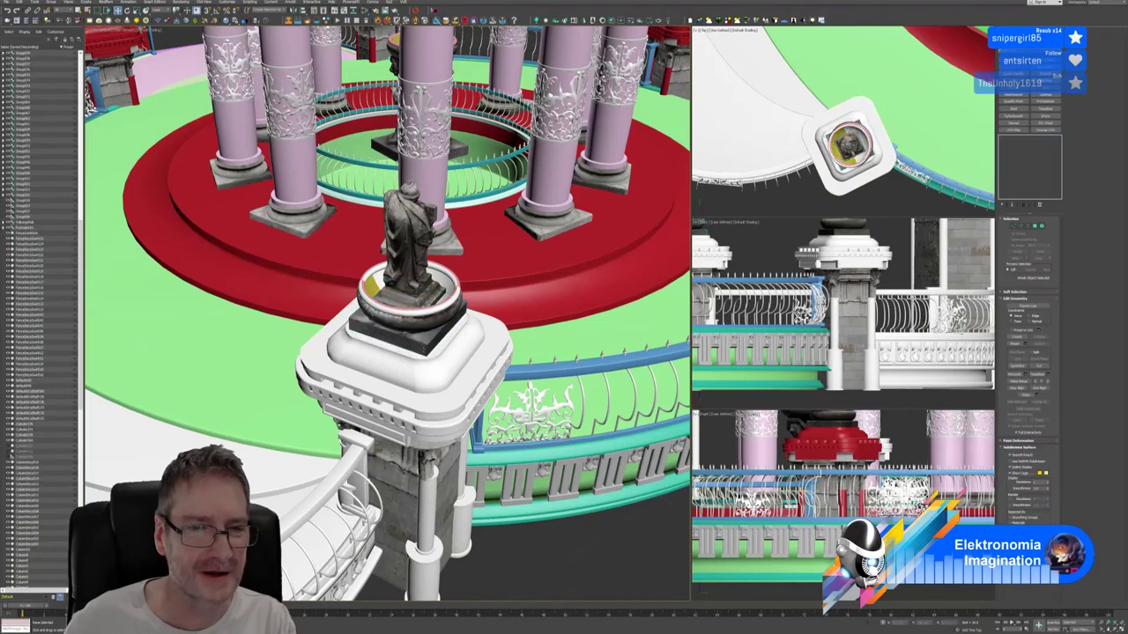
{"action": "key", "text": "ctrl+z"}
{"action": "key", "text": "ctrl+z"}
{"action": "key", "text": "ctrl+z"}
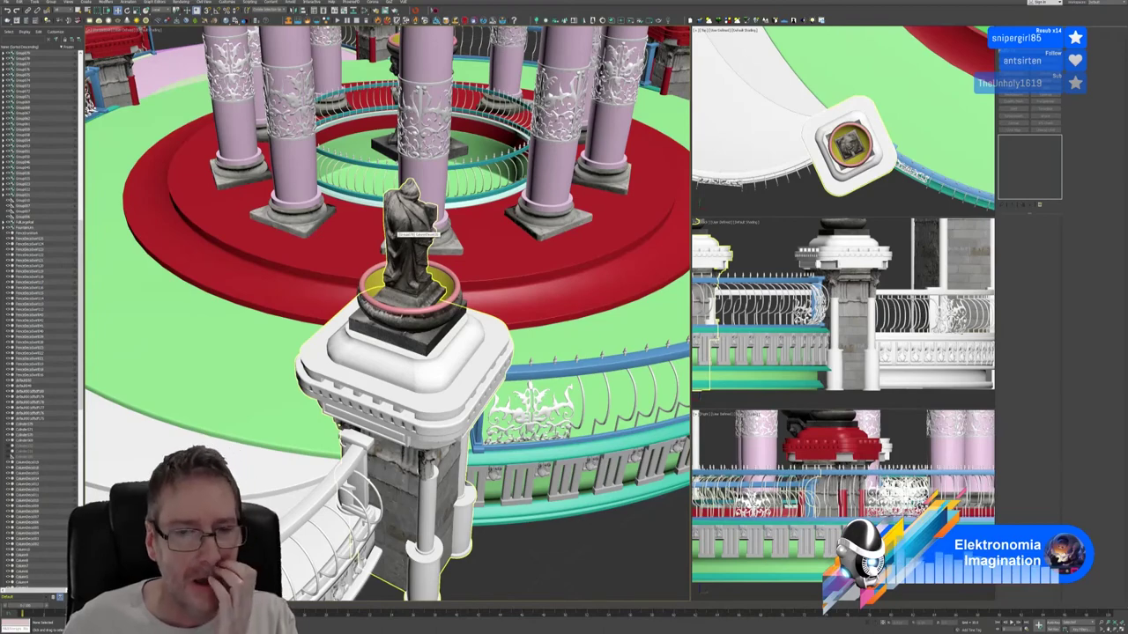
Try again to delete the old bowl and base group overlapping the new pillar's bowl, and undo the deletion.
{"action": "scroll", "coordinate": [396, 230], "scroll_direction": "down", "scroll_amount": 4}
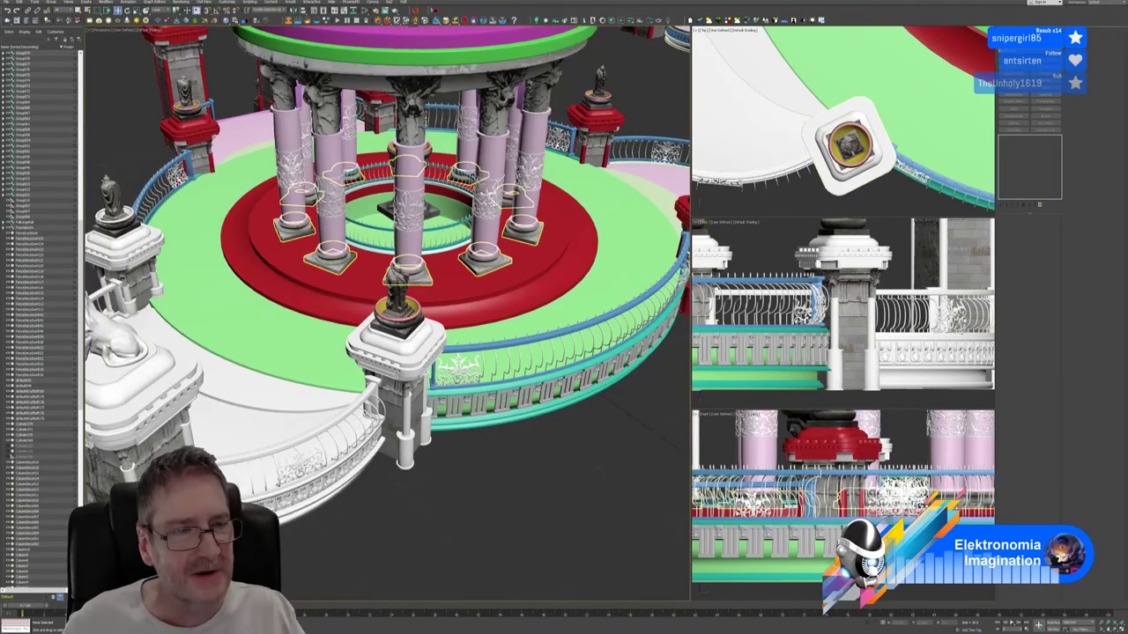
{"action": "middle_click_drag", "start_coordinate": [281, 237], "coordinate": [292, 253]}
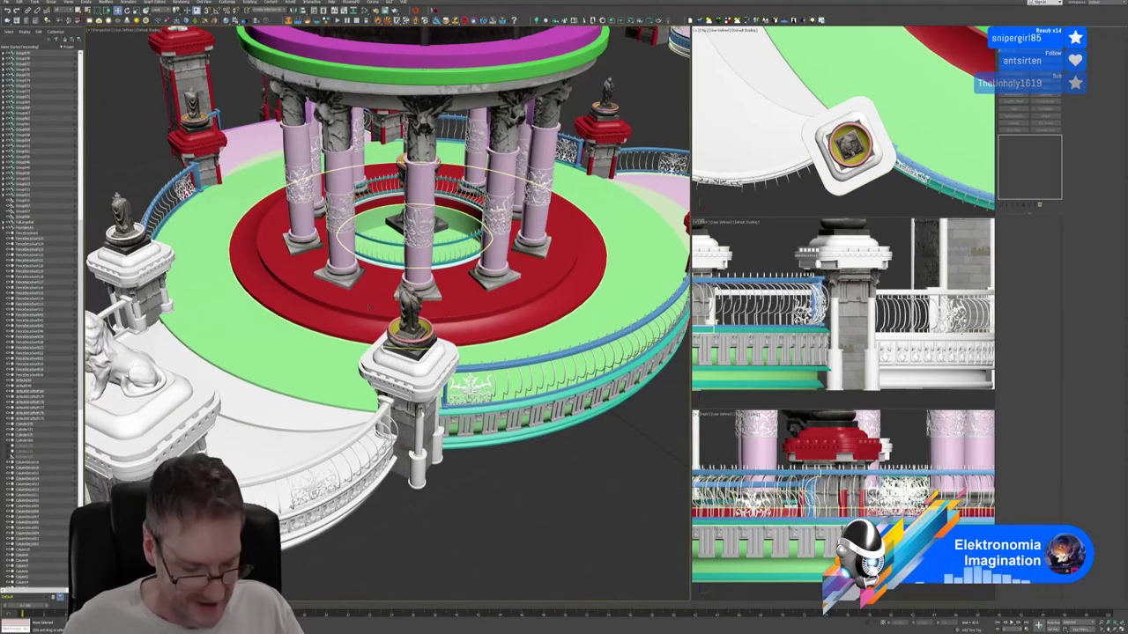
{"action": "left_click", "coordinate": [371, 305]}
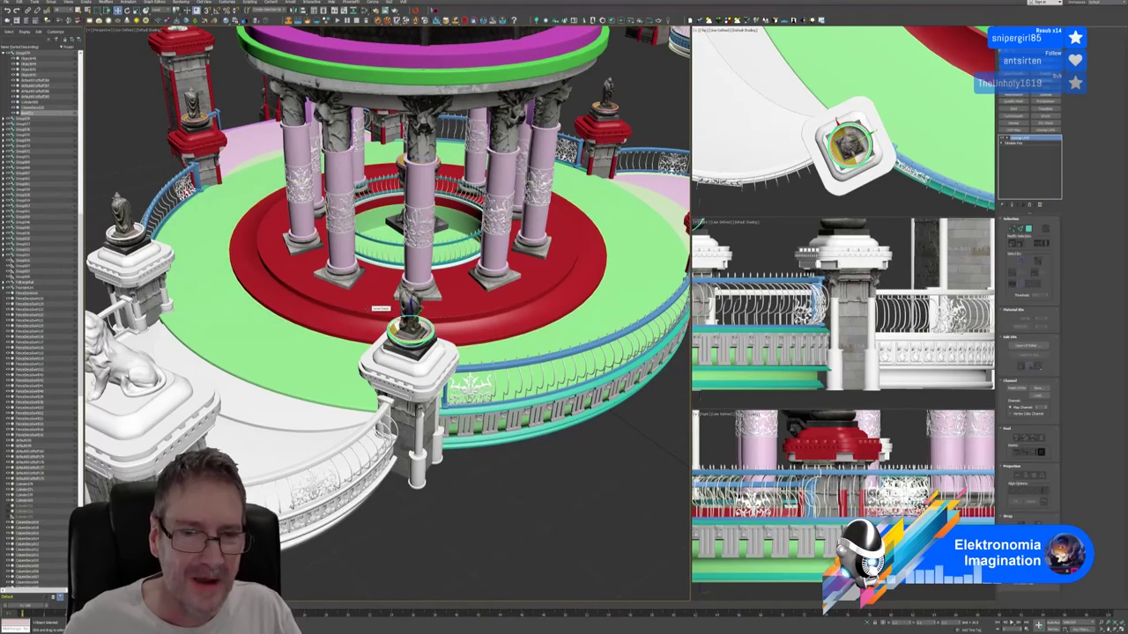
{"action": "key", "text": "z"}
{"action": "left_click", "coordinate": [329, 326]}
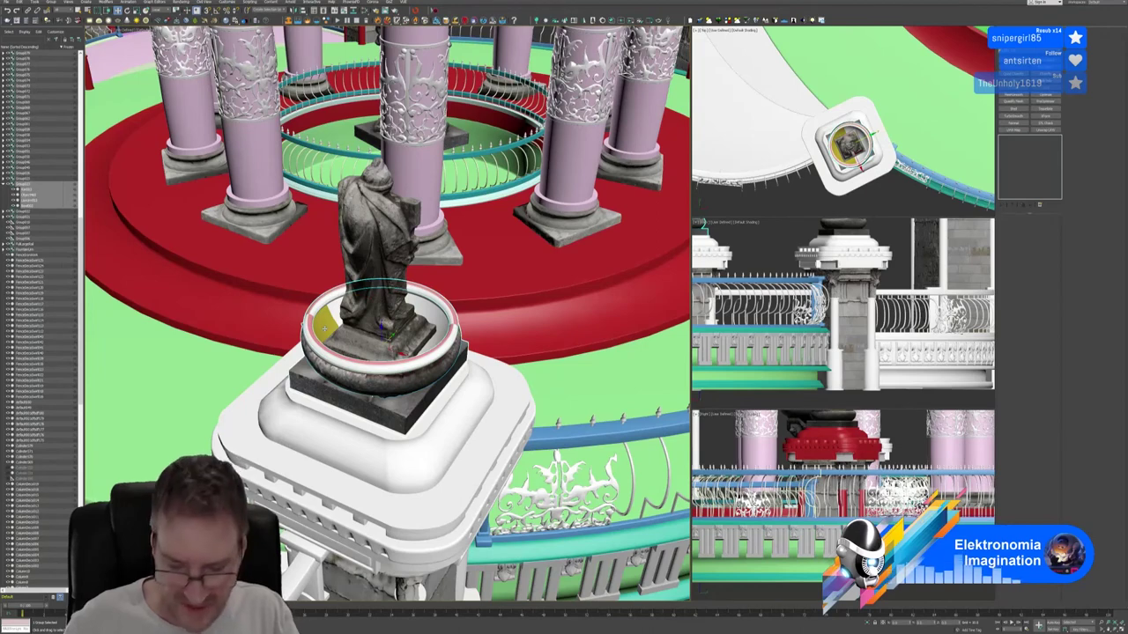
{"action": "key", "text": "Delete"}
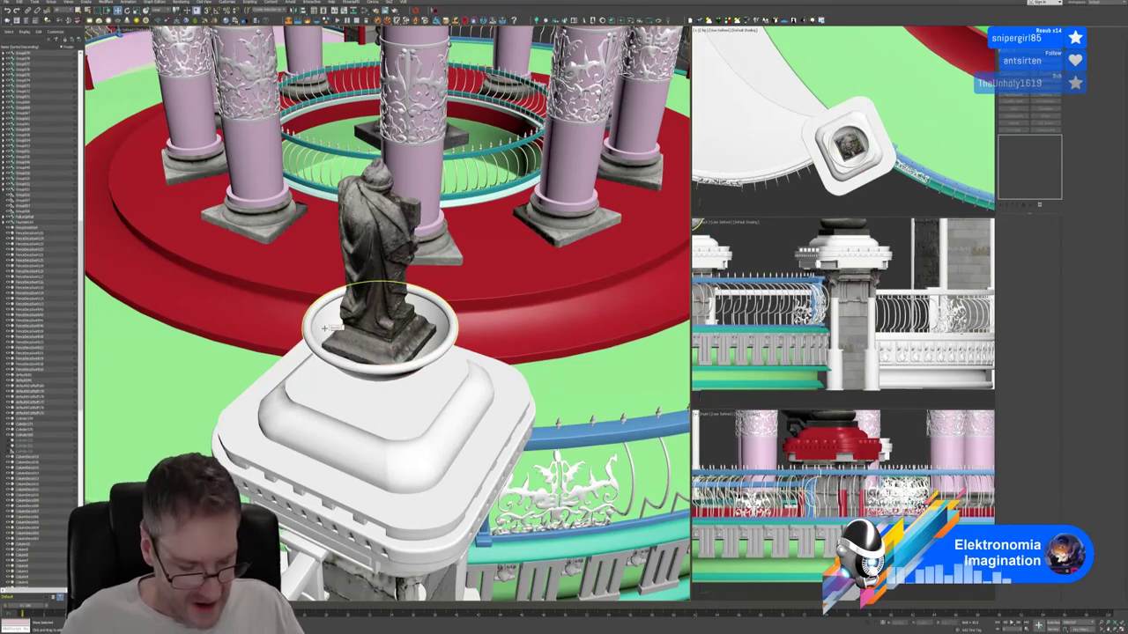
{"action": "key", "text": "ctrl+z"}
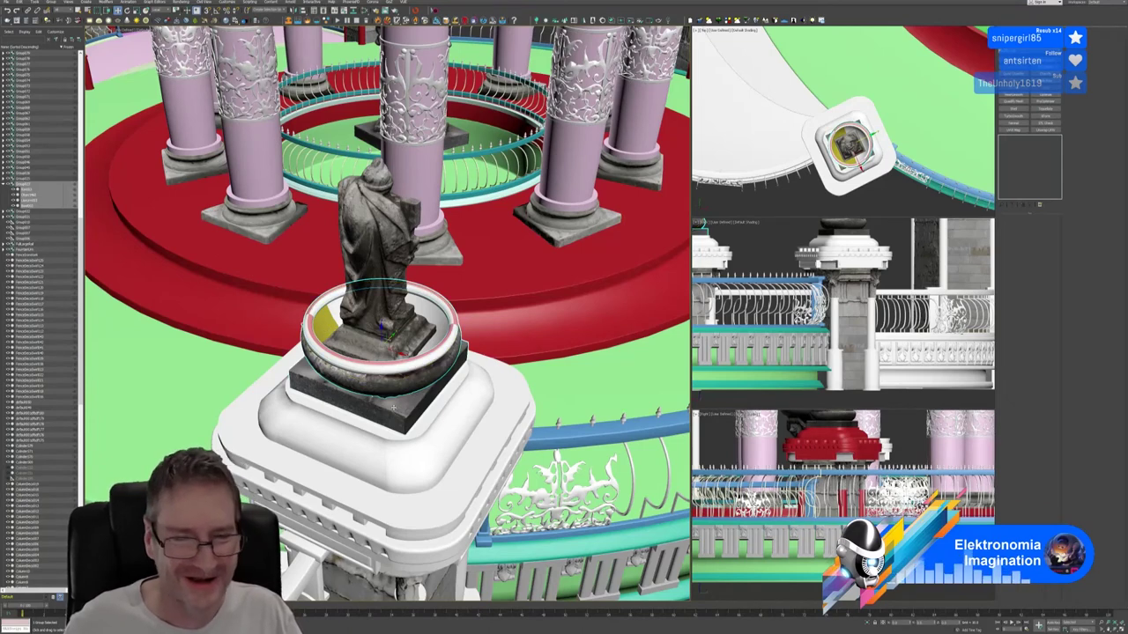
{"action": "key", "text": "Delete"}
{"action": "left_click", "coordinate": [393, 409]}
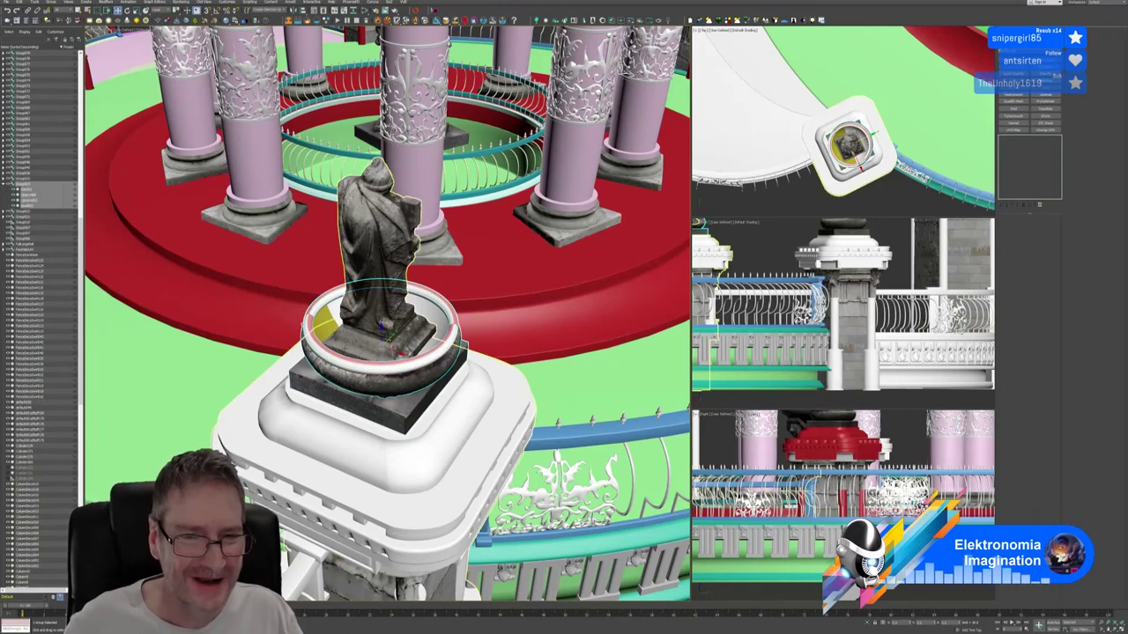
{"action": "left_click", "coordinate": [333, 382]}
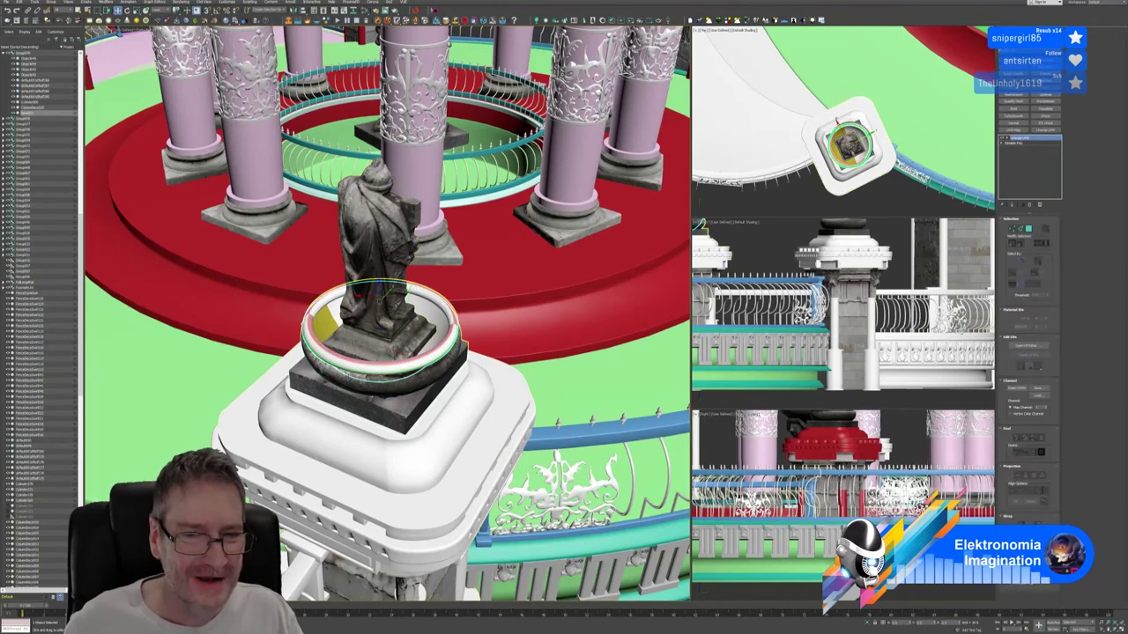
{"action": "key", "text": "ctrl+z"}
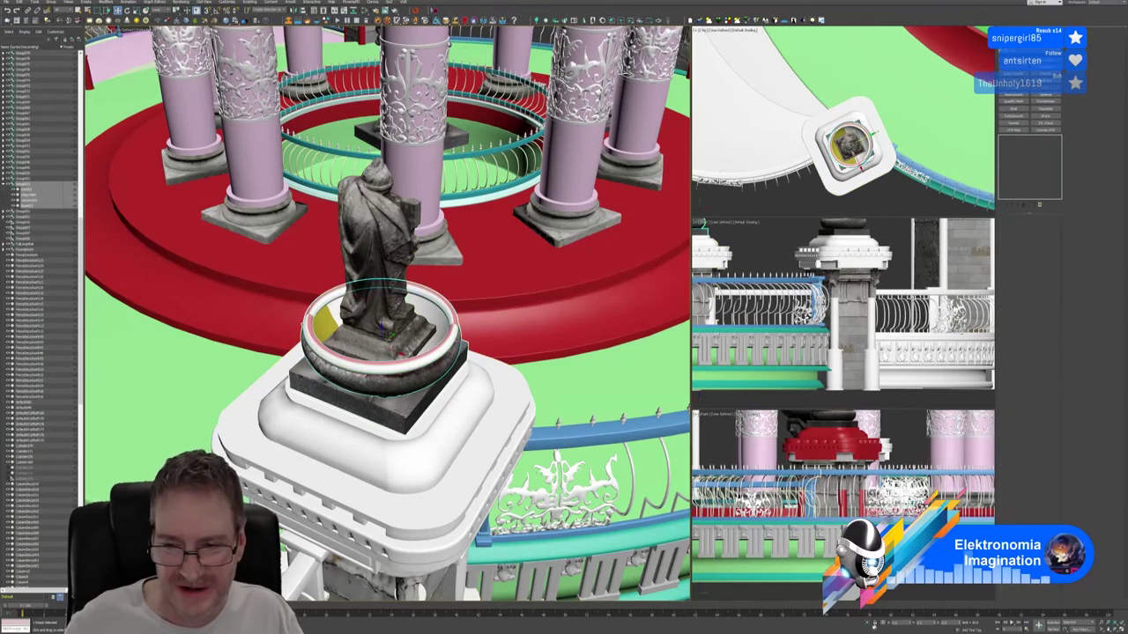
Isolate the leftover bowl and base group and ungroup it into separate parts.
{"action": "key", "text": "alt+q"}
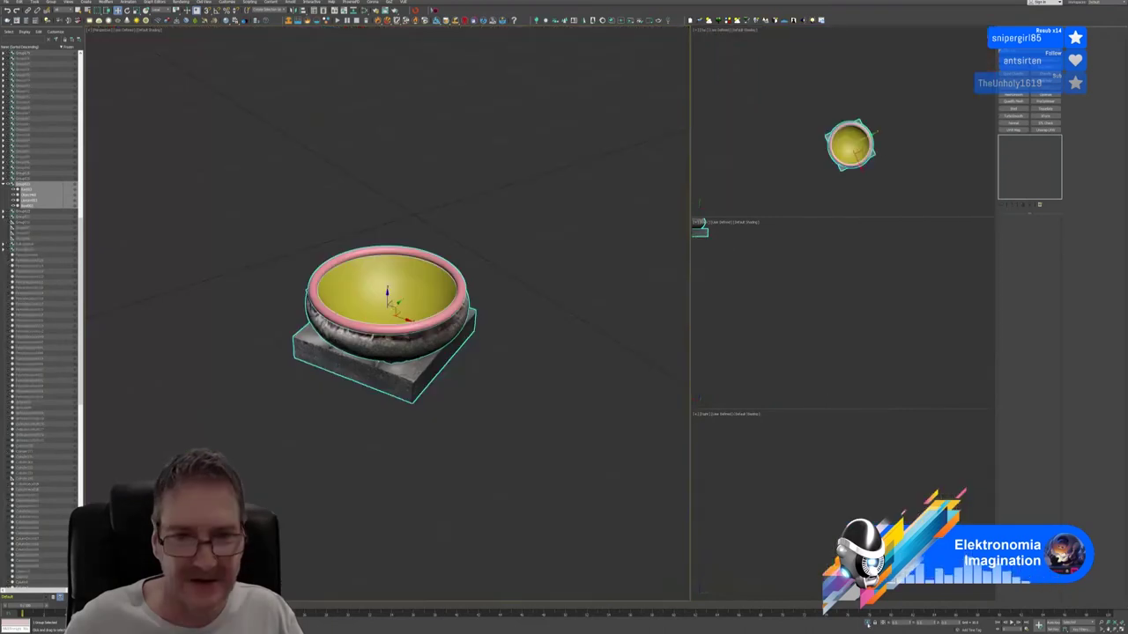
{"action": "left_click", "coordinate": [479, 403]}
{"action": "mouse_move", "coordinate": [464, 358]}
{"action": "middle_mouse_down", "text": "alt"}
{"action": "mouse_move", "coordinate": [433, 351]}
{"action": "mouse_move", "coordinate": [458, 347]}
{"action": "middle_mouse_up", "text": "alt"}
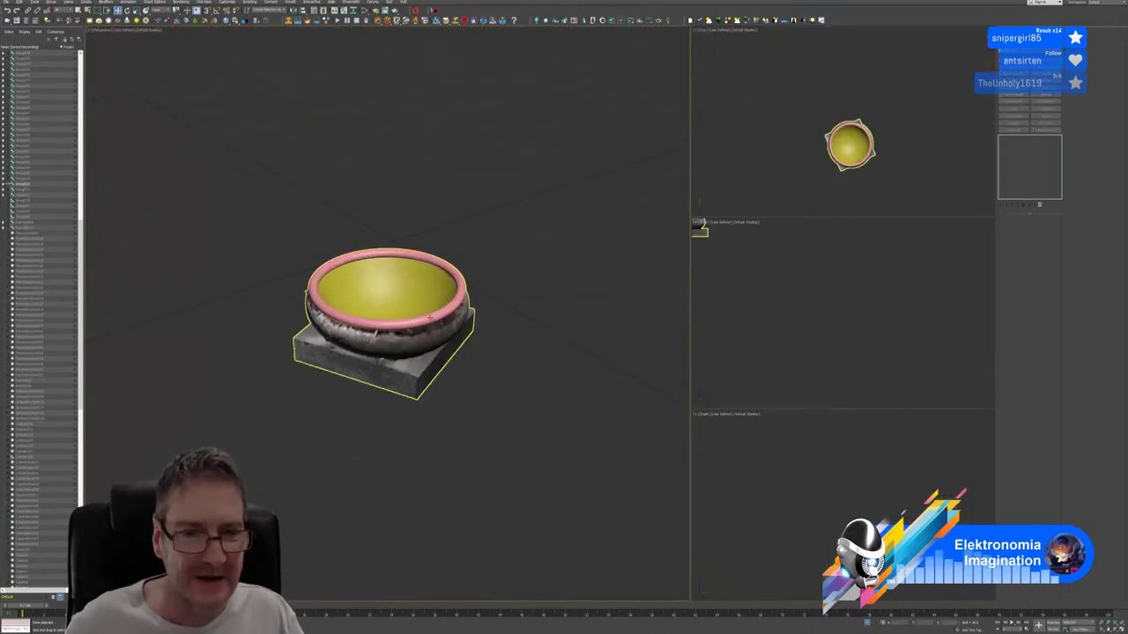
{"action": "left_click", "coordinate": [429, 316]}
{"action": "left_click", "coordinate": [51, 2]}
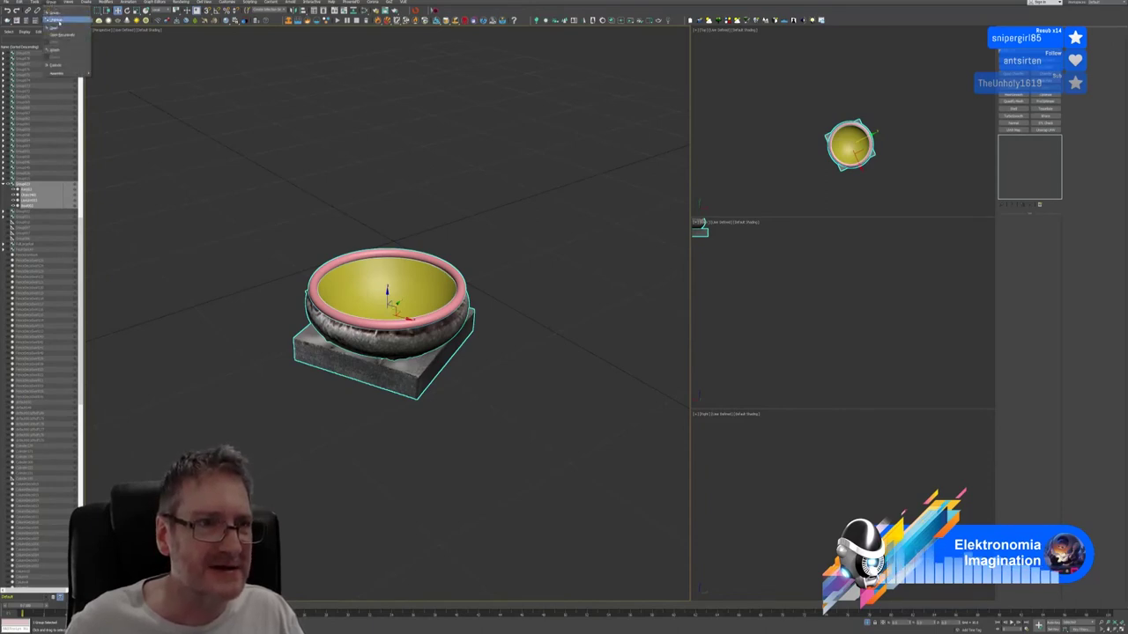
{"action": "left_click", "coordinate": [54, 29]}
Select the yellow inner bowl and pink rim, leave isolation, and delete these duplicate parts from around the statue.
{"action": "left_click", "coordinate": [363, 226]}
{"action": "left_click", "coordinate": [413, 301]}
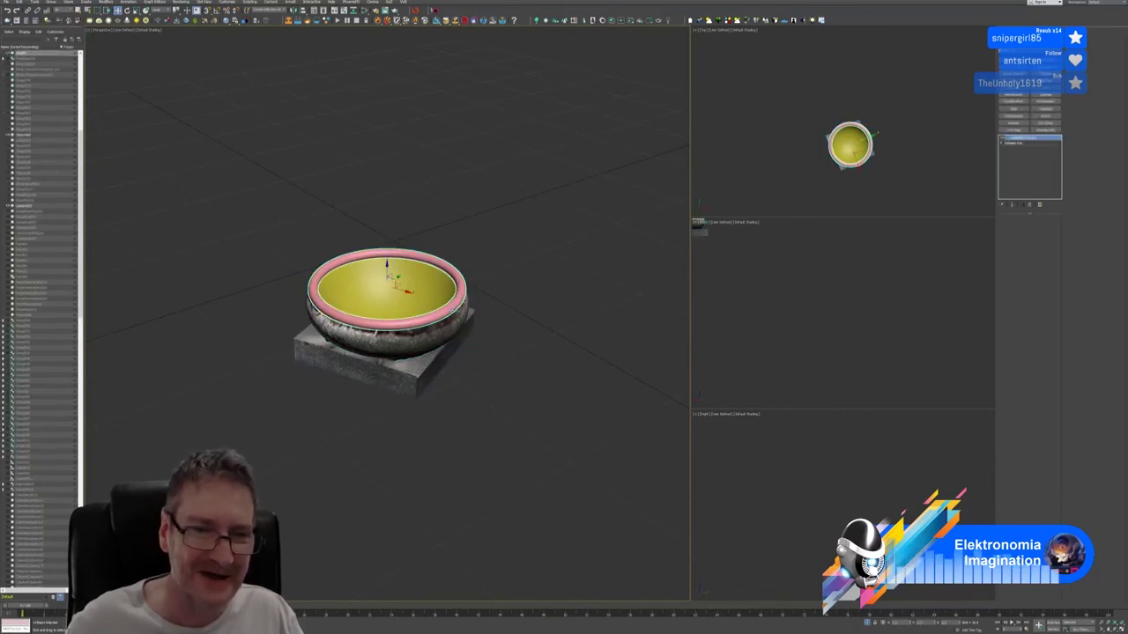
{"action": "left_click", "coordinate": [868, 623]}
{"action": "scroll", "coordinate": [495, 342], "scroll_direction": "down", "scroll_amount": 2}
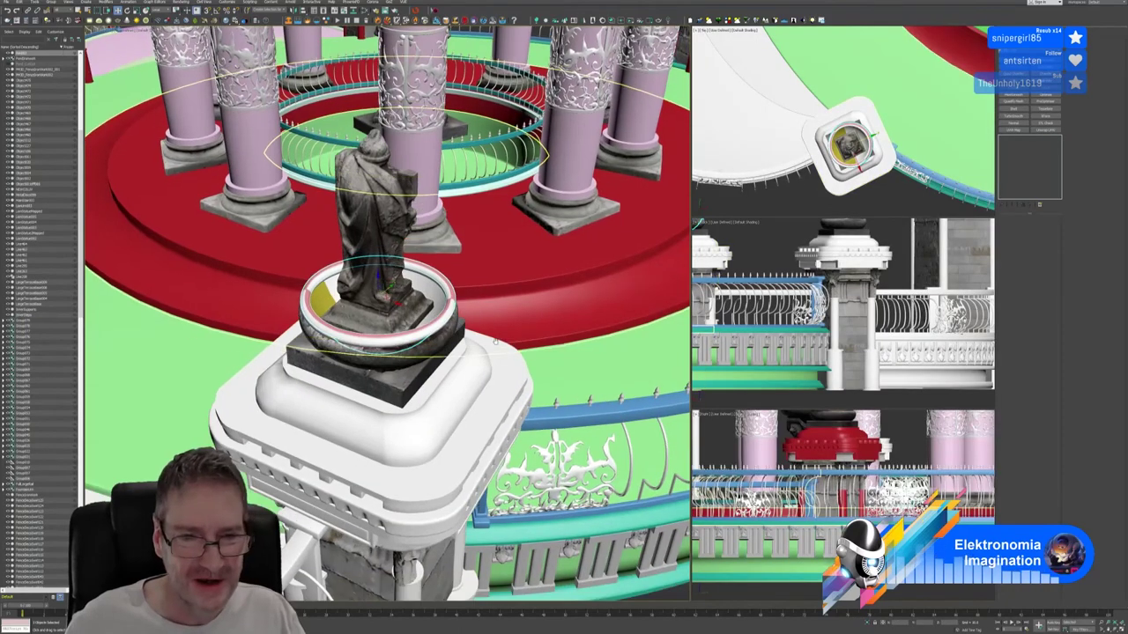
{"action": "key", "text": "Delete"}
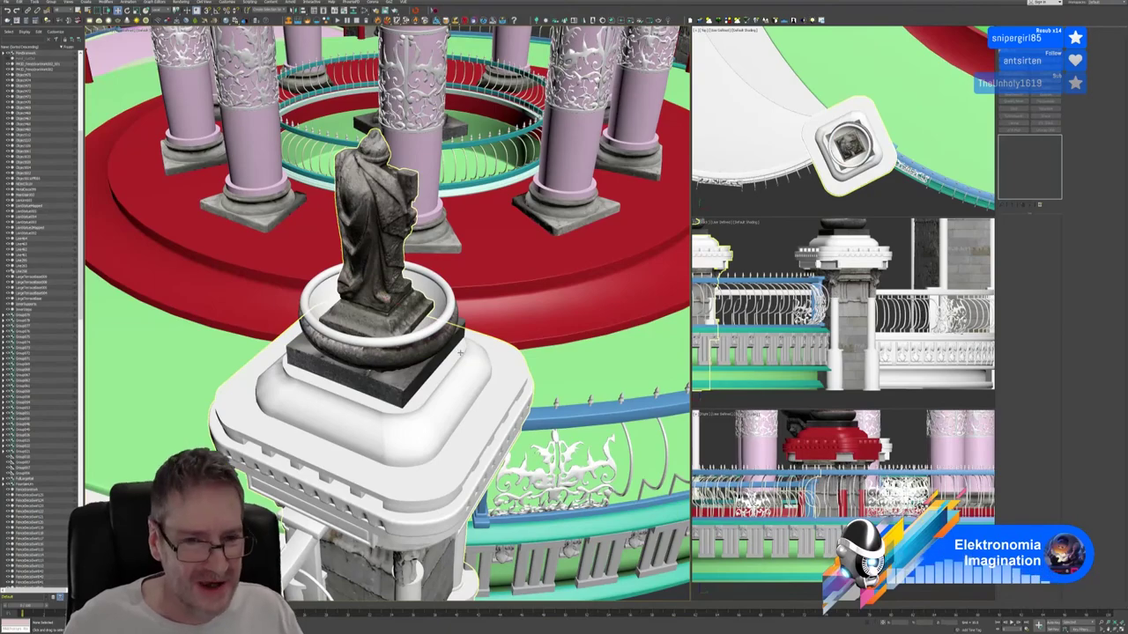
Examine the white terrace with its four pillars, railings and stairs from several sides and from above.
{"action": "scroll", "coordinate": [459, 353], "scroll_direction": "down", "scroll_amount": 8}
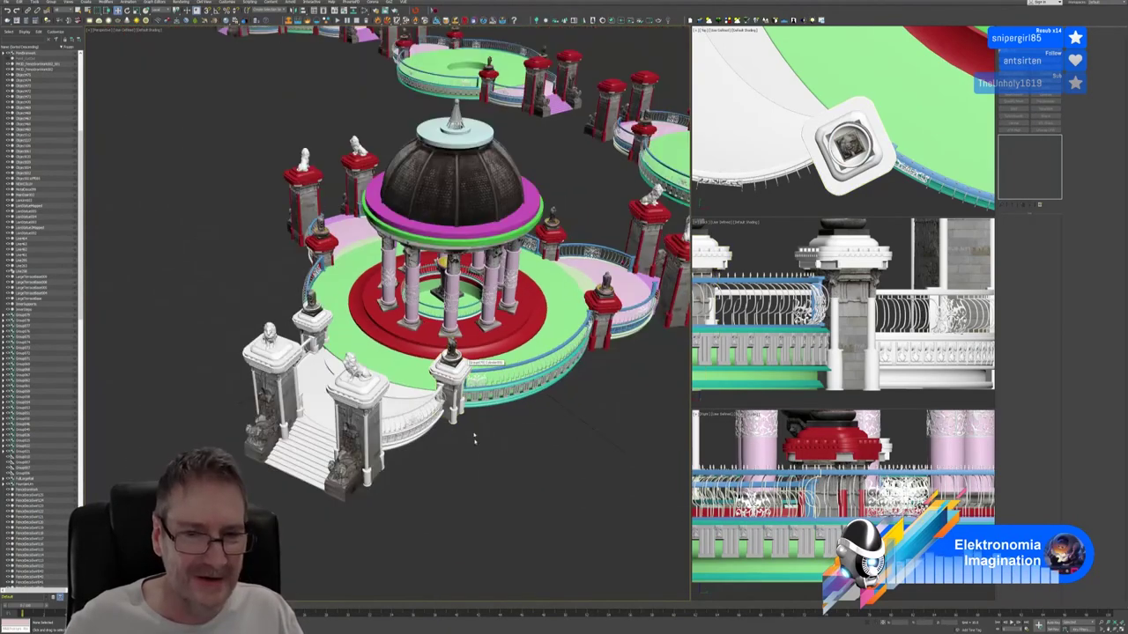
{"action": "scroll", "coordinate": [473, 438], "scroll_direction": "up", "scroll_amount": 8}
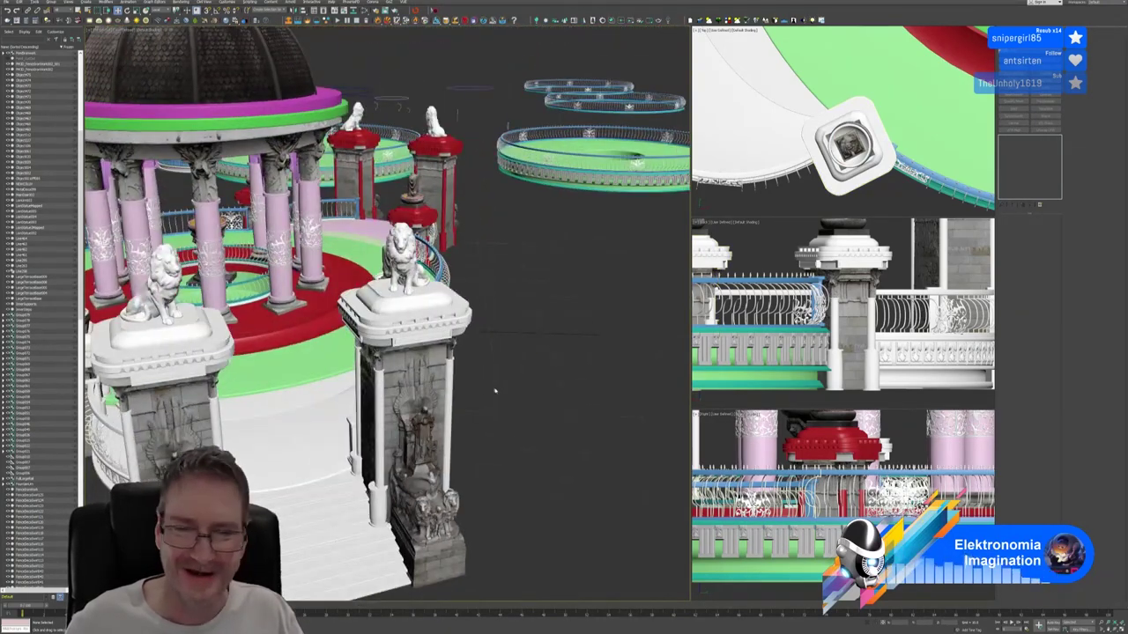
{"action": "mouse_move", "coordinate": [495, 390]}
{"action": "middle_mouse_down", "text": "alt"}
{"action": "mouse_move", "coordinate": [435, 435]}
{"action": "mouse_move", "coordinate": [443, 401]}
{"action": "mouse_move", "coordinate": [476, 379]}
{"action": "middle_mouse_up", "text": "alt"}
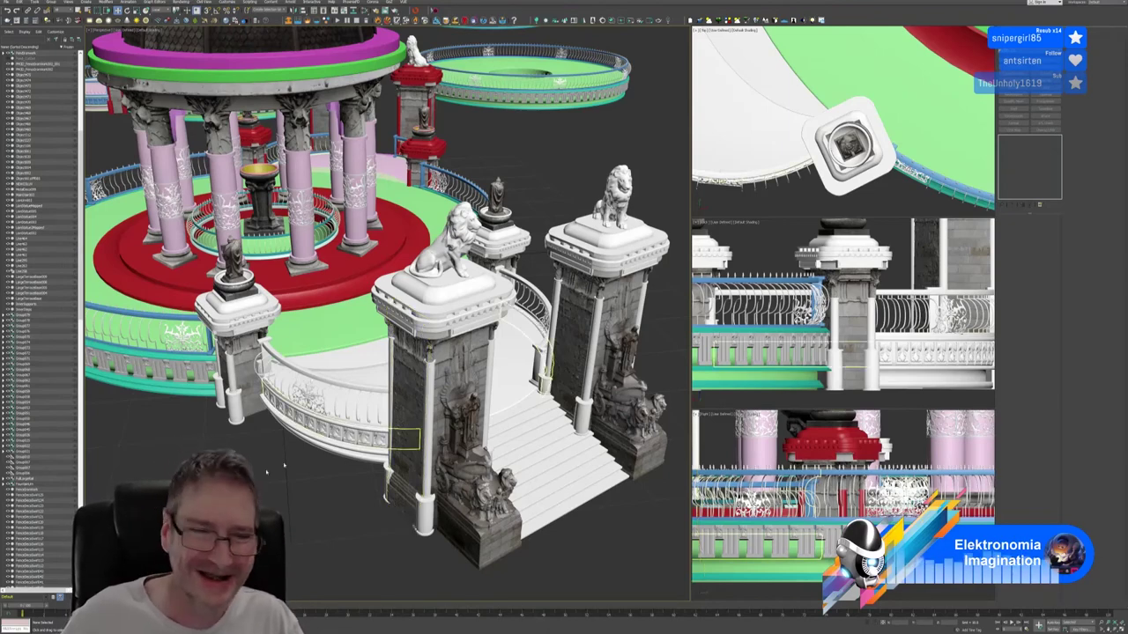
{"action": "middle_click_drag", "start_coordinate": [278, 481], "coordinate": [288, 464]}
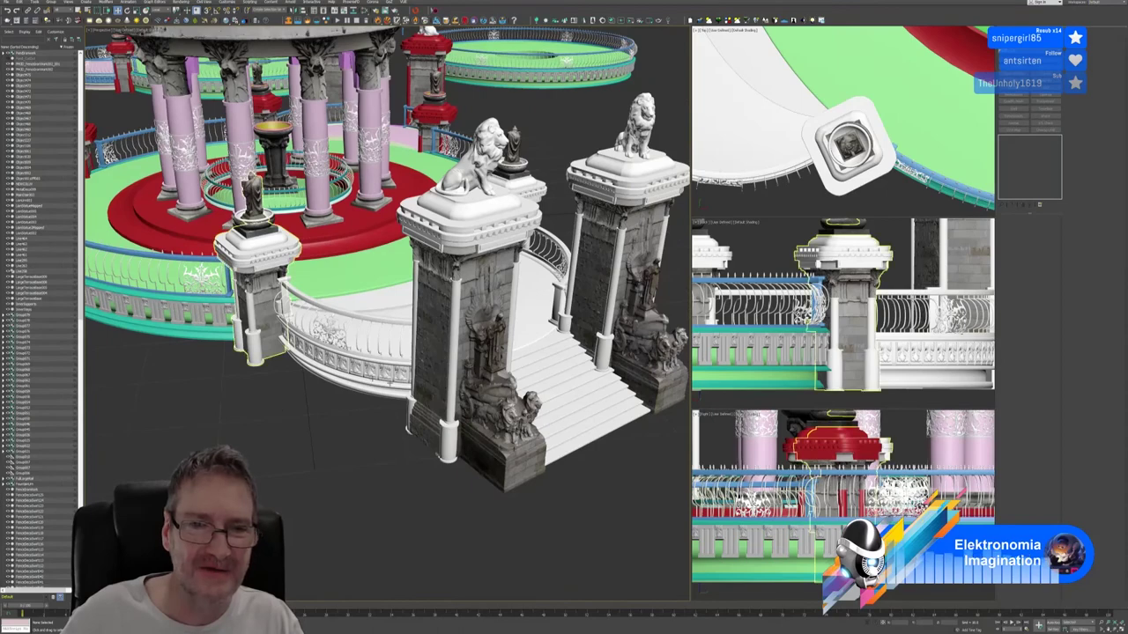
{"action": "left_click", "coordinate": [546, 388]}
{"action": "scroll", "coordinate": [791, 172], "scroll_direction": "down", "scroll_amount": 6}
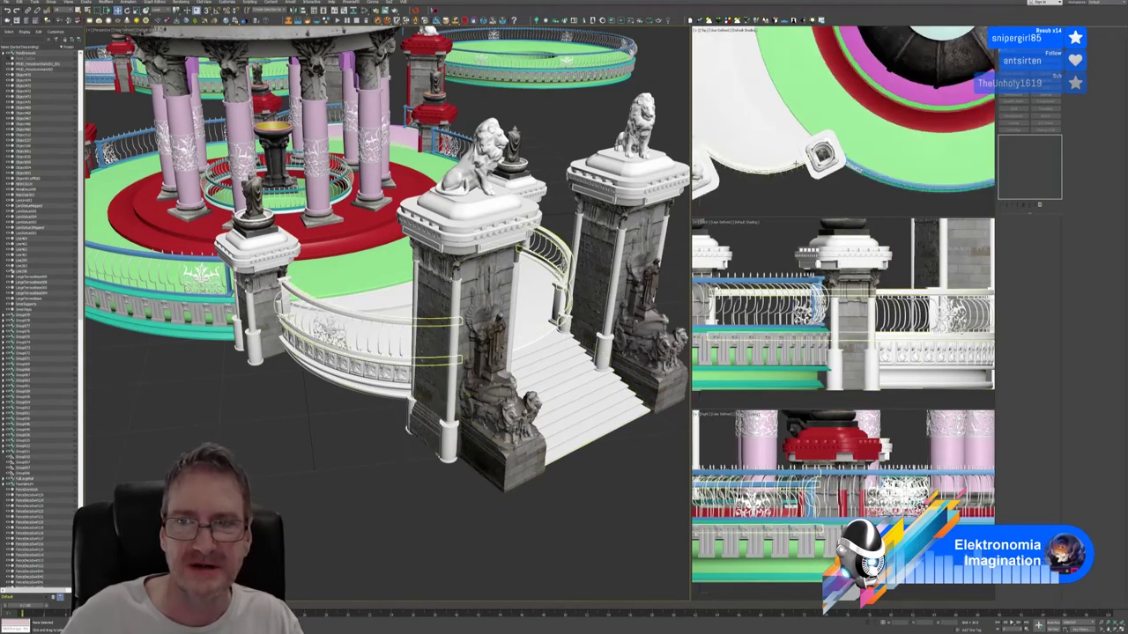
{"action": "middle_click_drag", "start_coordinate": [792, 188], "coordinate": [808, 185]}
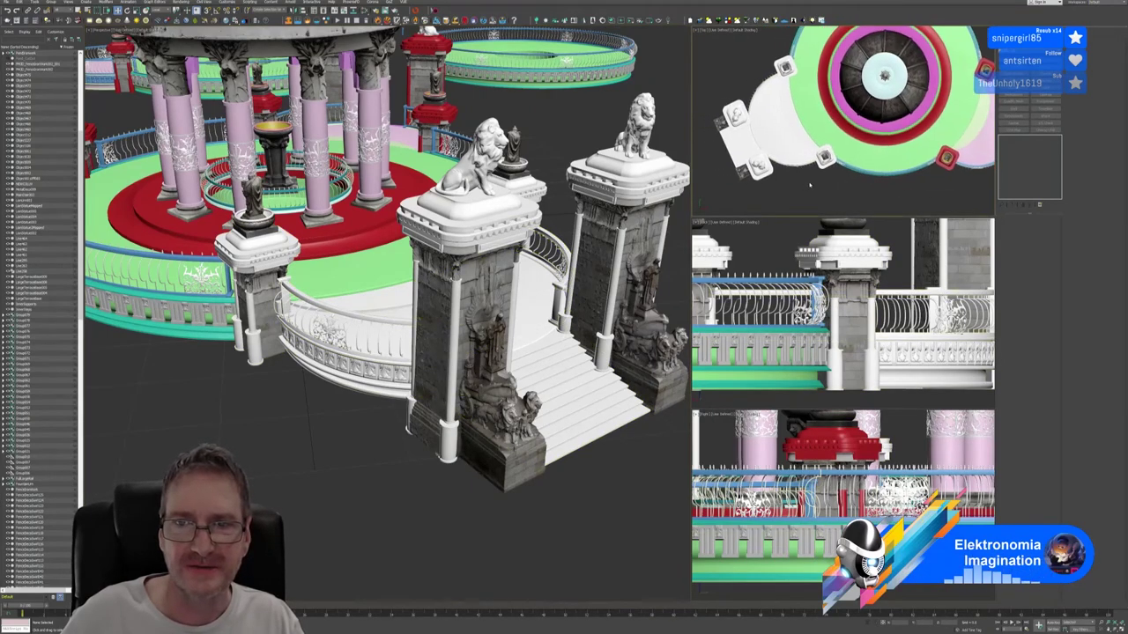
{"action": "left_click", "coordinate": [731, 117]}
{"action": "left_click", "coordinate": [758, 166]}
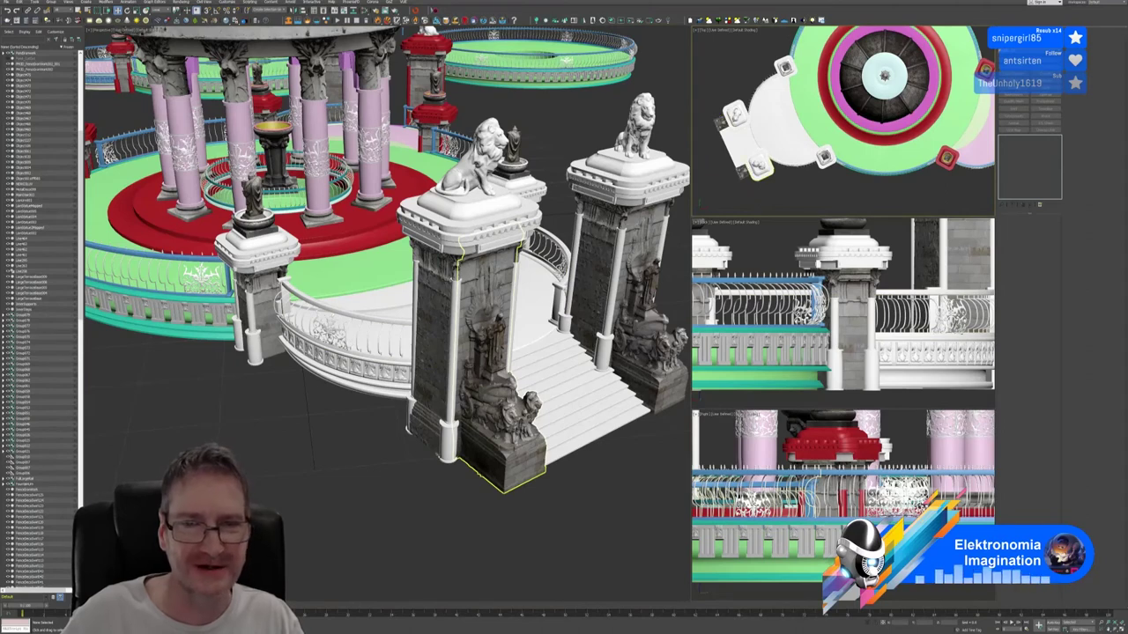
In an enlarged top view, select the white terrace's two inner statue pillars, its curved floor and its outer railing parts.
{"action": "right_click", "coordinate": [814, 186]}
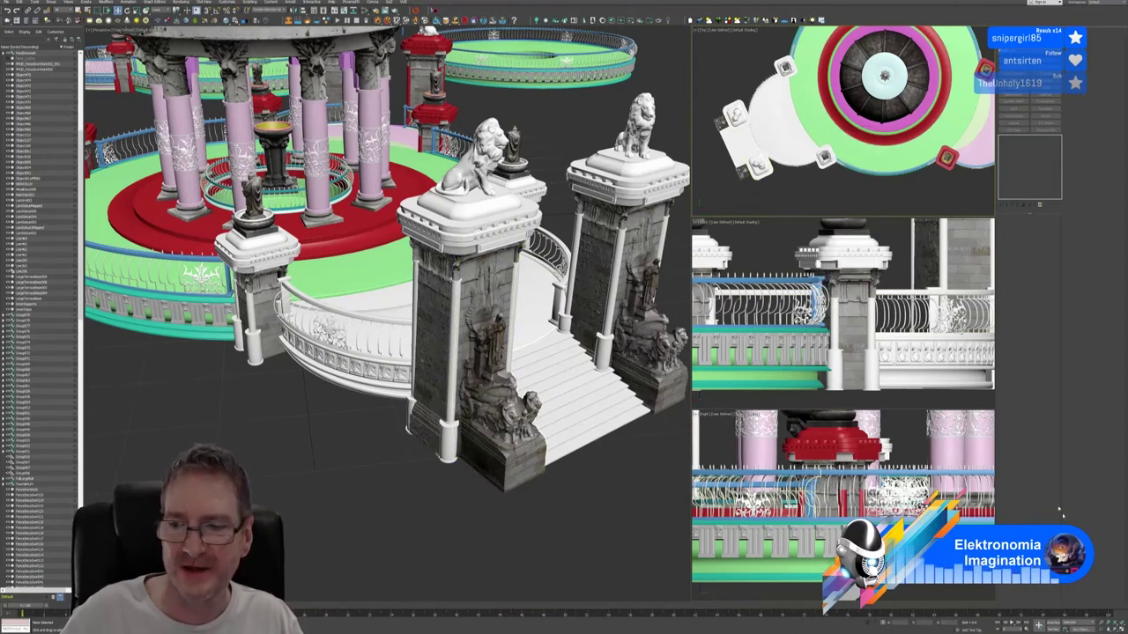
{"action": "key", "text": "alt+w"}
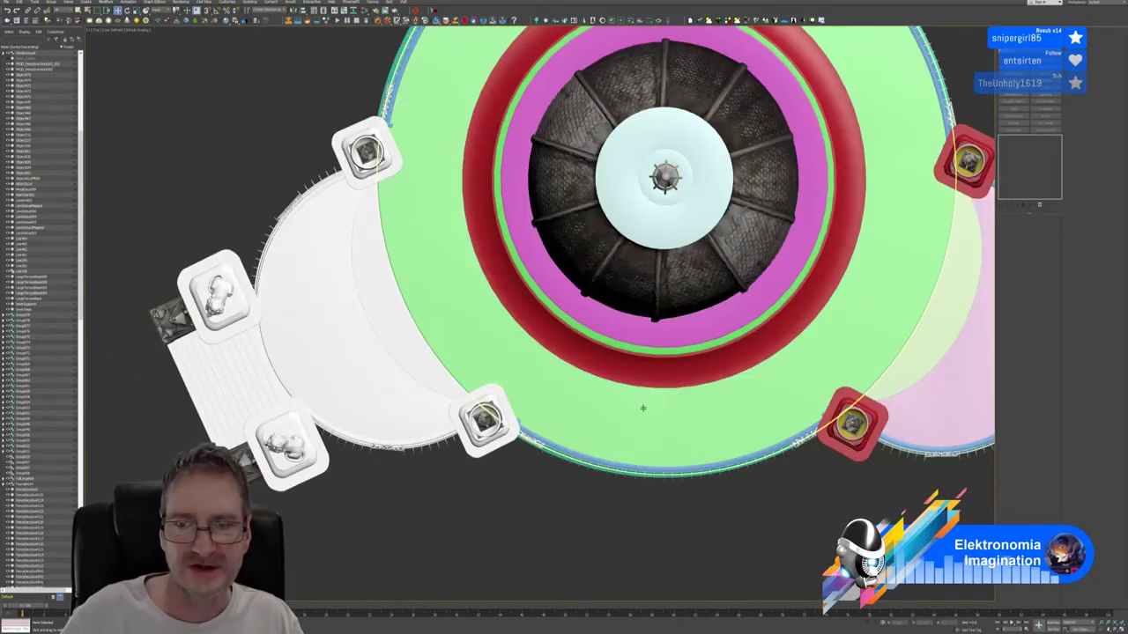
{"action": "scroll", "coordinate": [642, 392], "scroll_direction": "down", "scroll_amount": 5}
{"action": "middle_click_drag", "start_coordinate": [858, 229], "coordinate": [846, 186]}
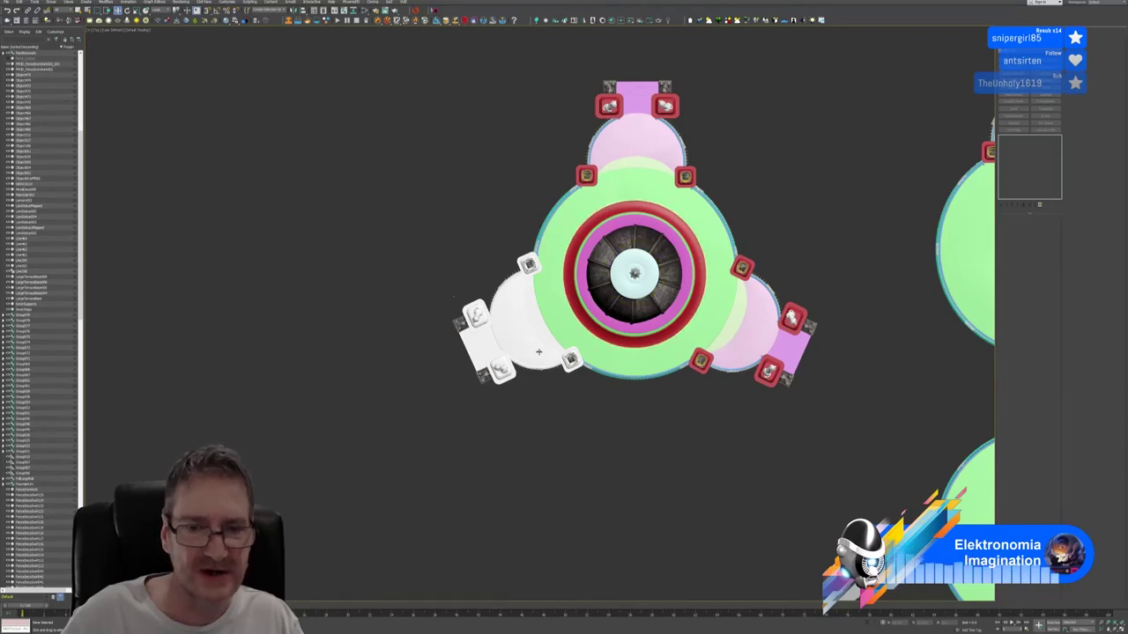
{"action": "scroll", "coordinate": [520, 336], "scroll_direction": "up", "scroll_amount": 5}
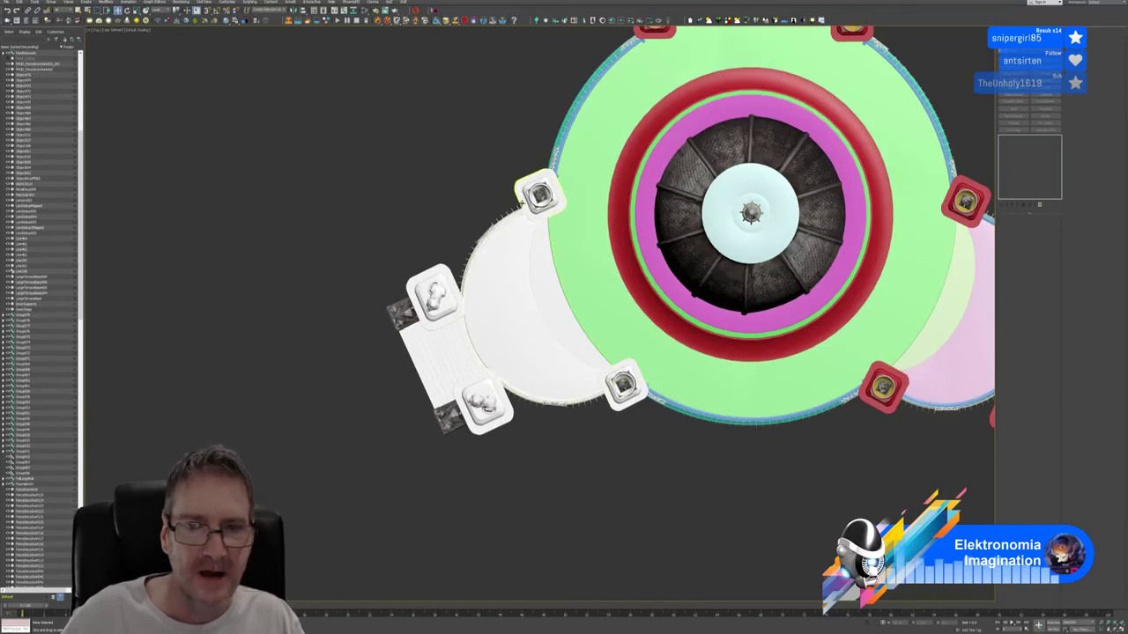
{"action": "left_click", "coordinate": [529, 199]}
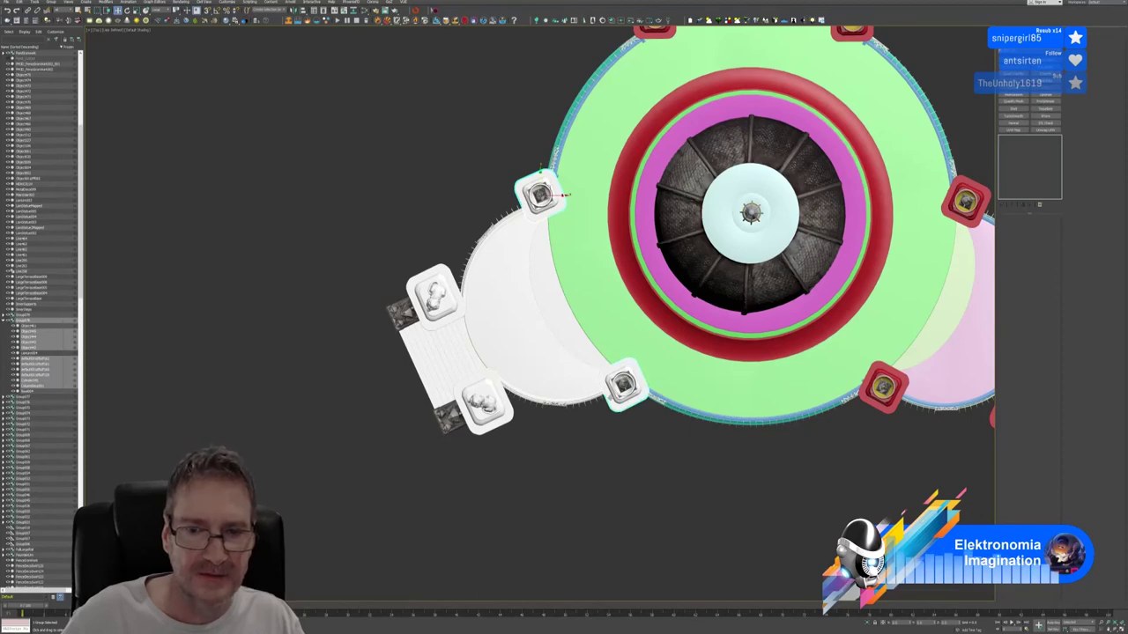
{"action": "left_click", "coordinate": [623, 384], "text": "ctrl"}
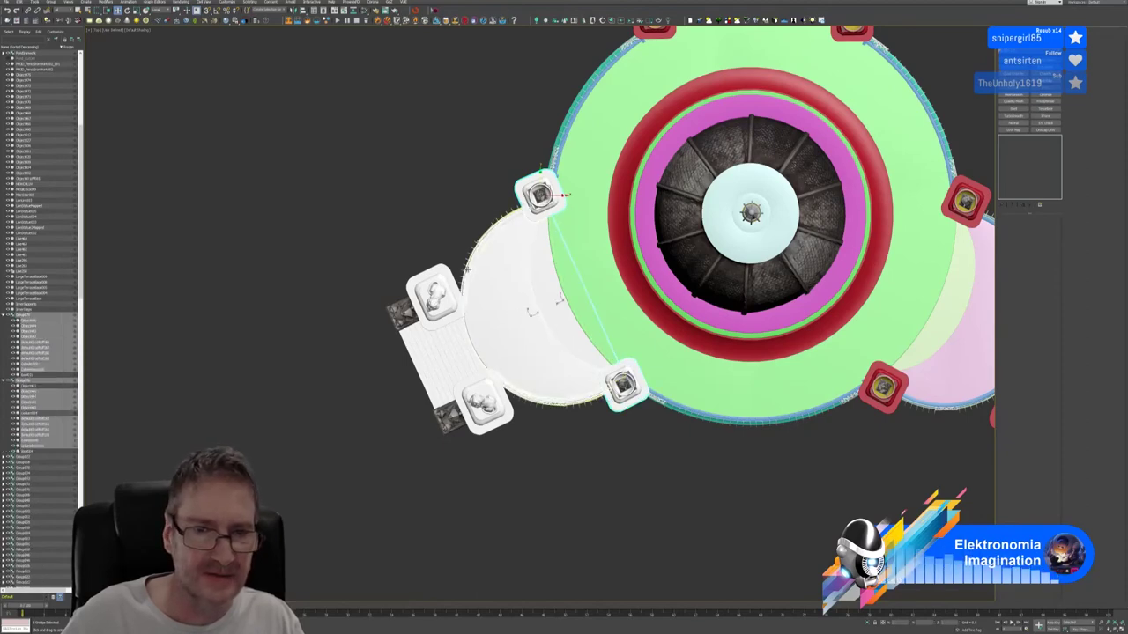
{"action": "left_click", "coordinate": [512, 313], "text": "ctrl"}
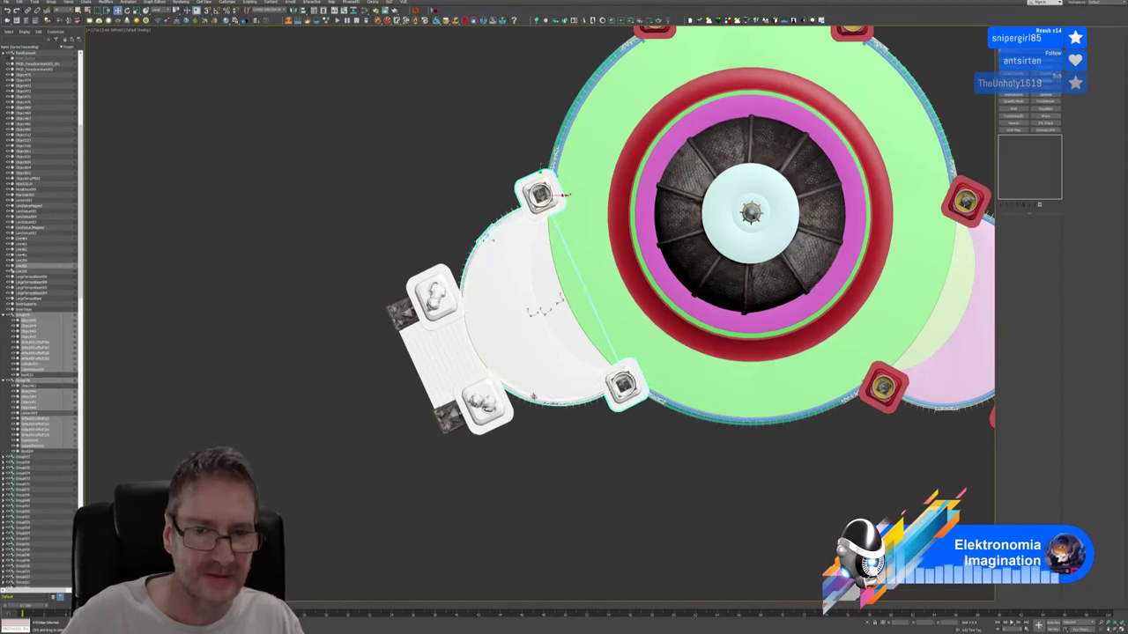
{"action": "left_click", "coordinate": [551, 402], "text": "ctrl"}
{"action": "left_click", "coordinate": [552, 403], "text": "ctrl"}
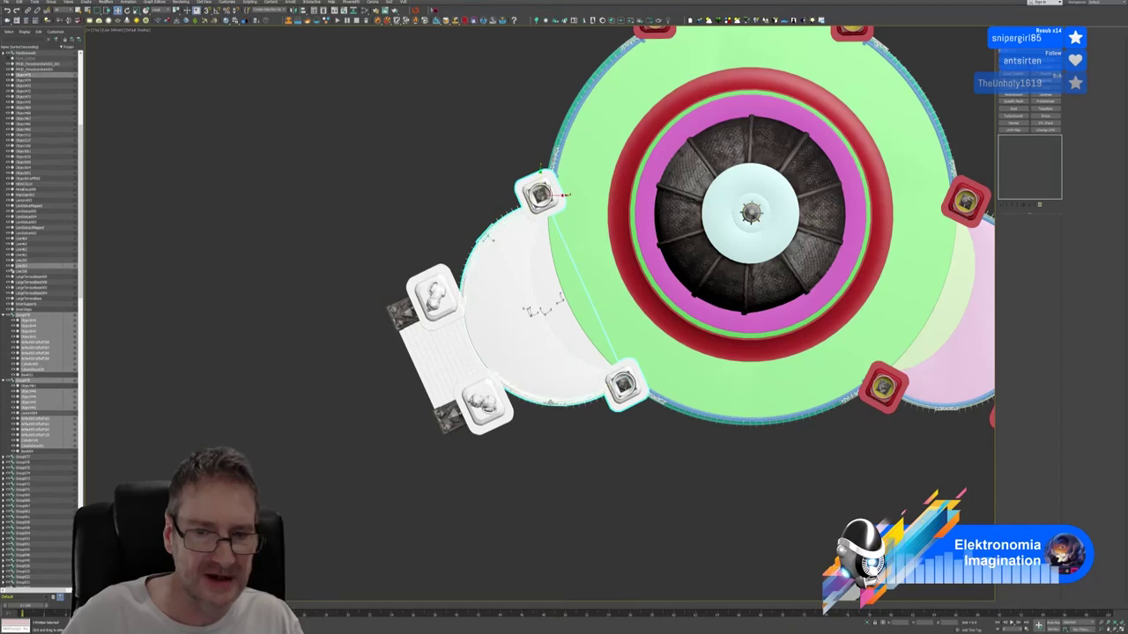
Add the white terrace's stairs, both lion pillars and the dark sculpture blocks beside the stairs to the selection.
{"action": "left_click", "coordinate": [450, 366], "text": "ctrl"}
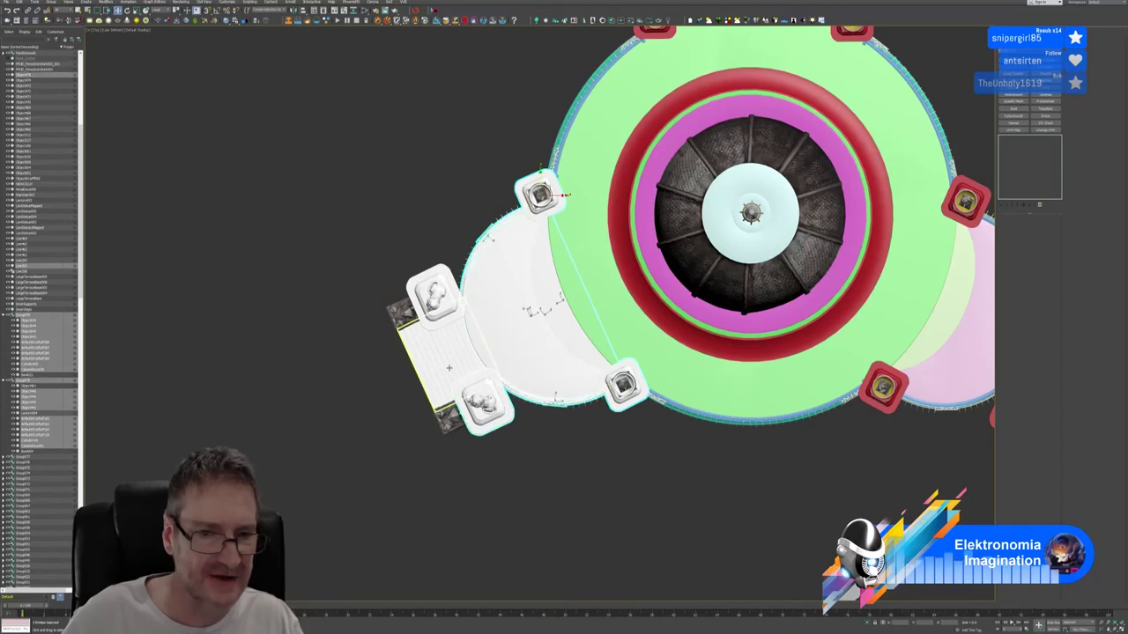
{"action": "left_click", "coordinate": [434, 297], "text": "ctrl"}
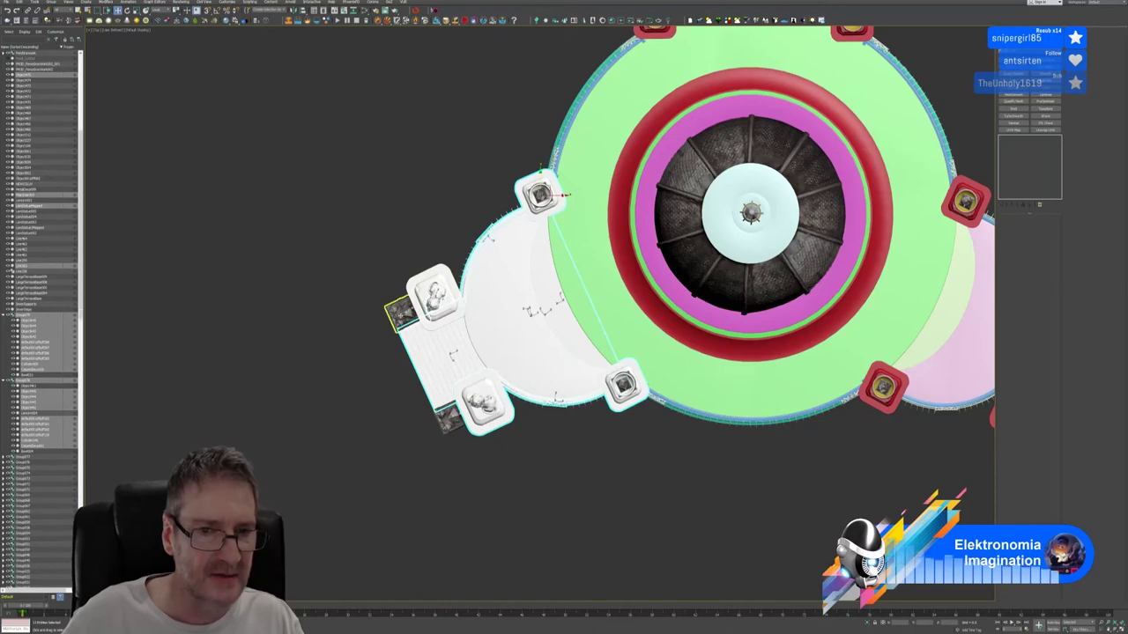
{"action": "left_click", "coordinate": [402, 316], "text": "ctrl"}
{"action": "left_click", "coordinate": [447, 418], "text": "ctrl"}
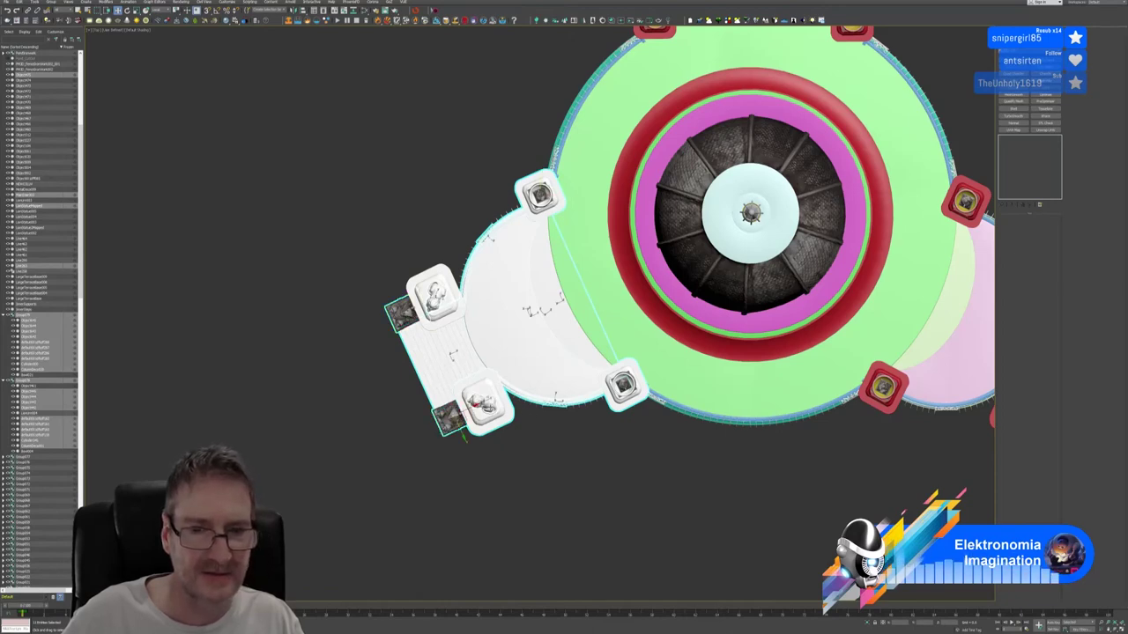
{"action": "left_click", "coordinate": [501, 394], "text": "ctrl"}
{"action": "left_click", "coordinate": [441, 298], "text": "ctrl"}
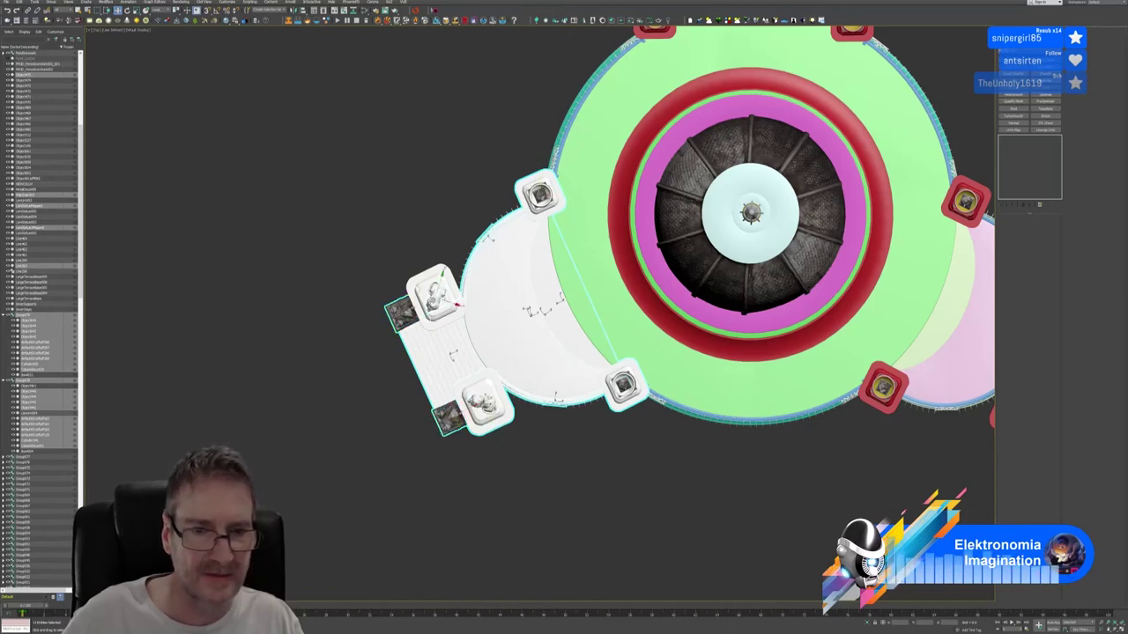
{"action": "left_click", "coordinate": [437, 323], "text": "ctrl"}
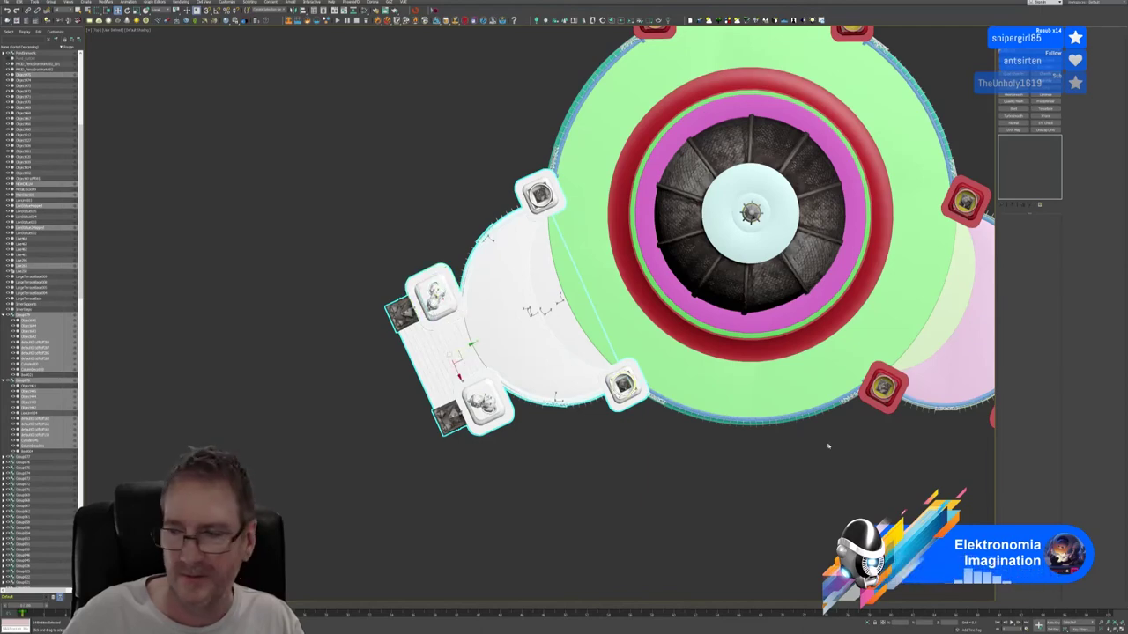
Add the remaining small fence bars and pillar parts around the white terrace to the selection with area selections.
{"action": "left_click_drag", "start_coordinate": [313, 229], "coordinate": [493, 480]}
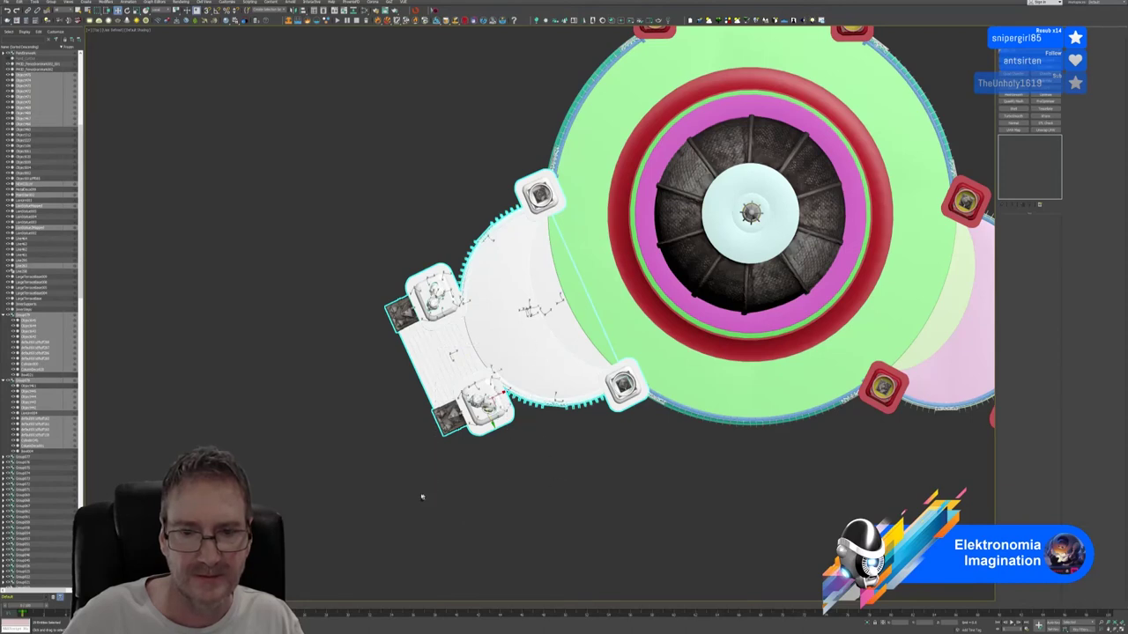
{"action": "left_click_drag", "start_coordinate": [348, 190], "coordinate": [469, 374], "text": "ctrl"}
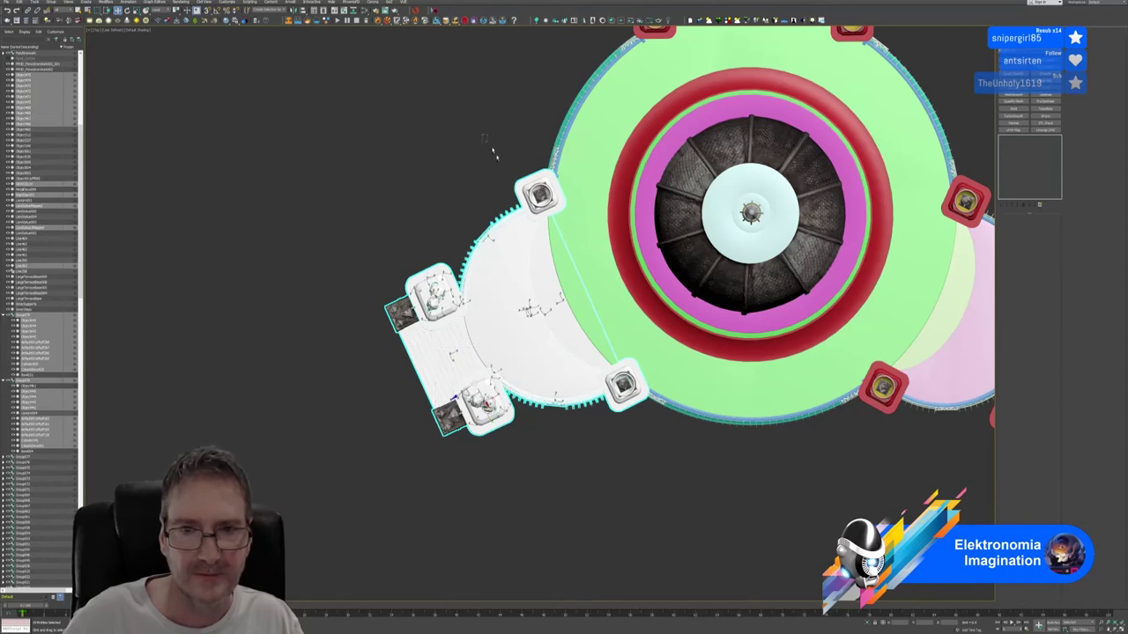
{"action": "left_click_drag", "start_coordinate": [536, 240], "coordinate": [538, 245], "text": "ctrl"}
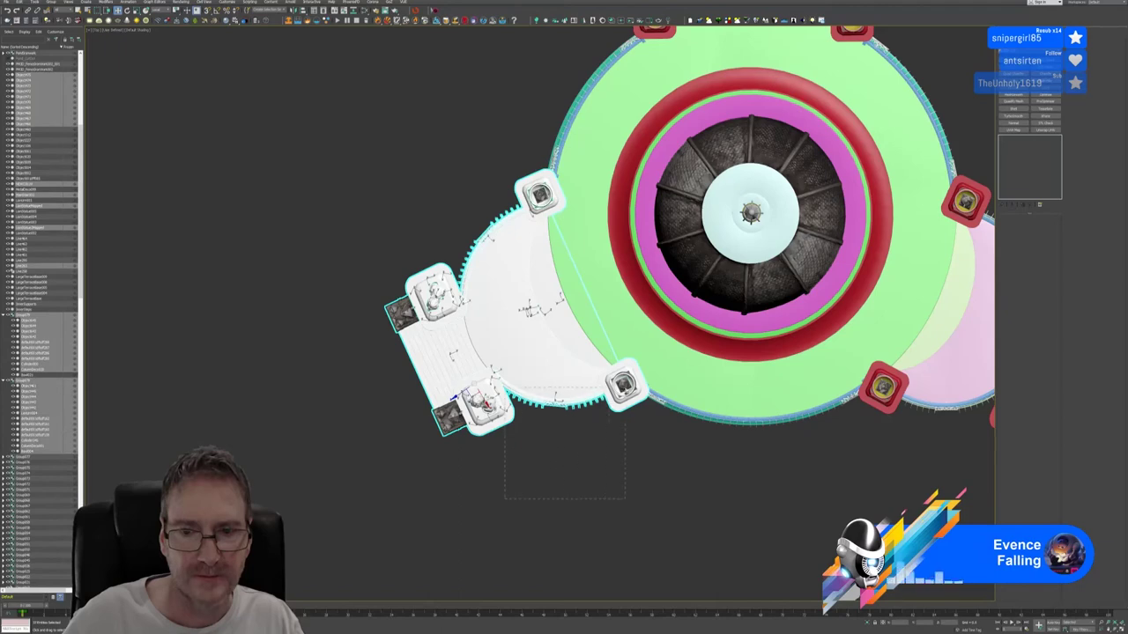
{"action": "left_click_drag", "start_coordinate": [623, 389], "coordinate": [622, 391], "text": "ctrl"}
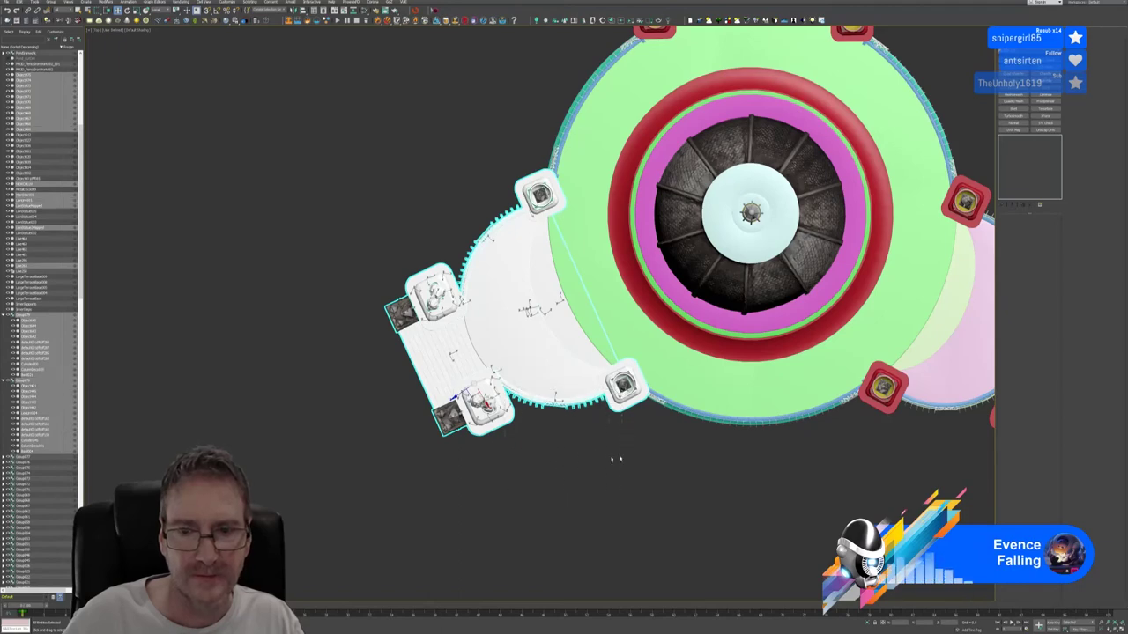
{"action": "left_click", "coordinate": [559, 408]}
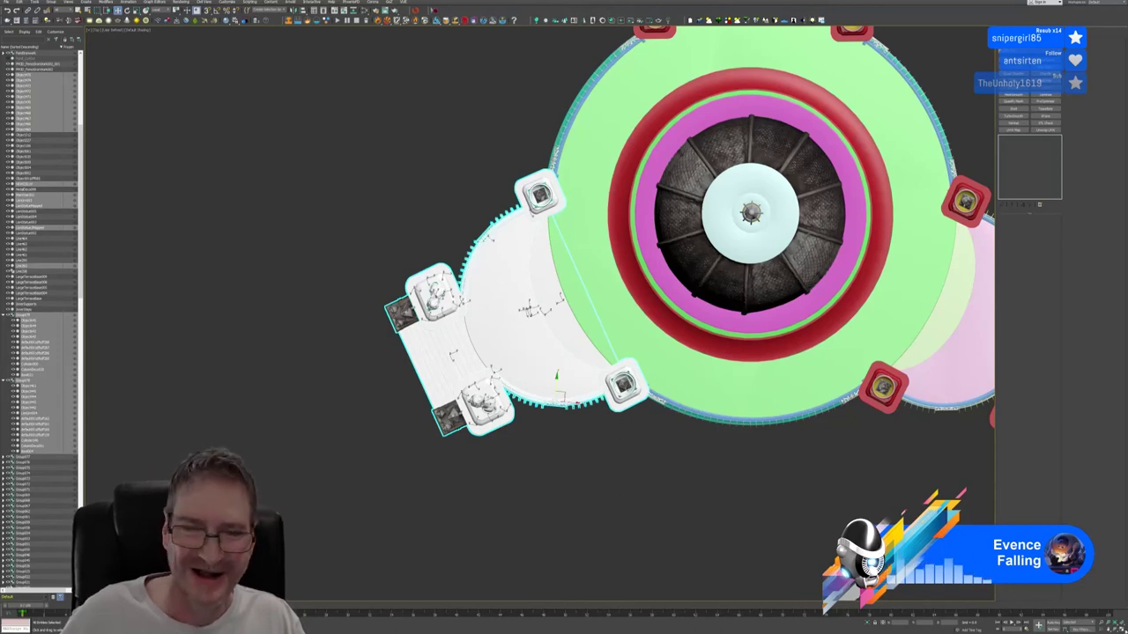
Check the selected terrace parts in the perspective view and combine them into one group with the default name.
{"action": "key", "text": "alt+w"}
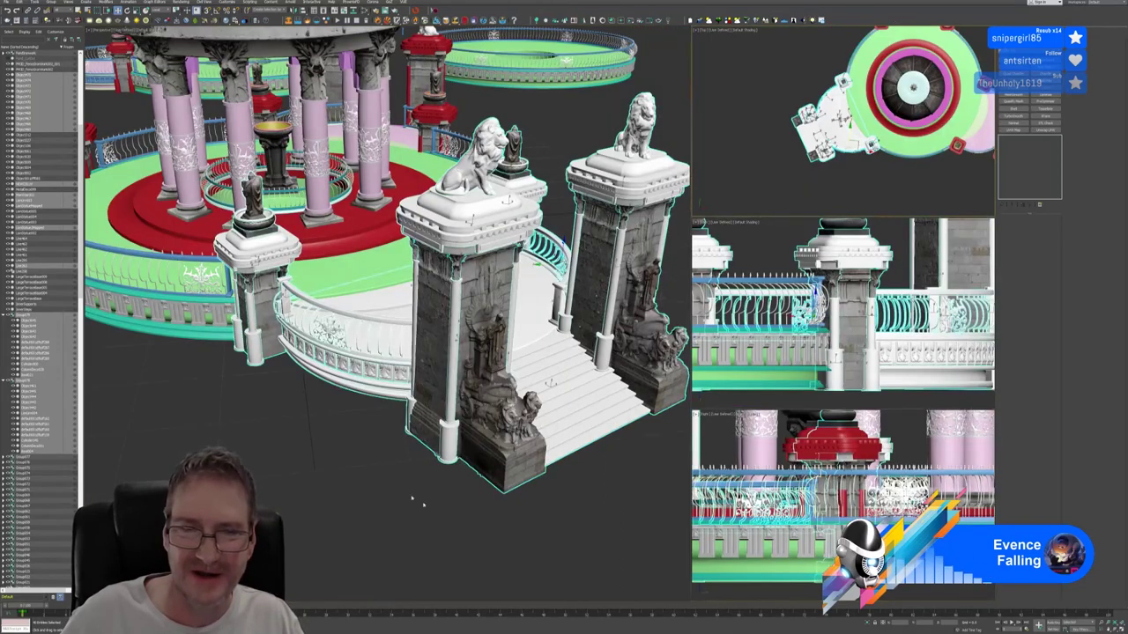
{"action": "middle_click_drag", "start_coordinate": [312, 432], "coordinate": [279, 437], "text": "alt"}
{"action": "middle_click_drag", "start_coordinate": [406, 431], "coordinate": [319, 438], "text": "alt"}
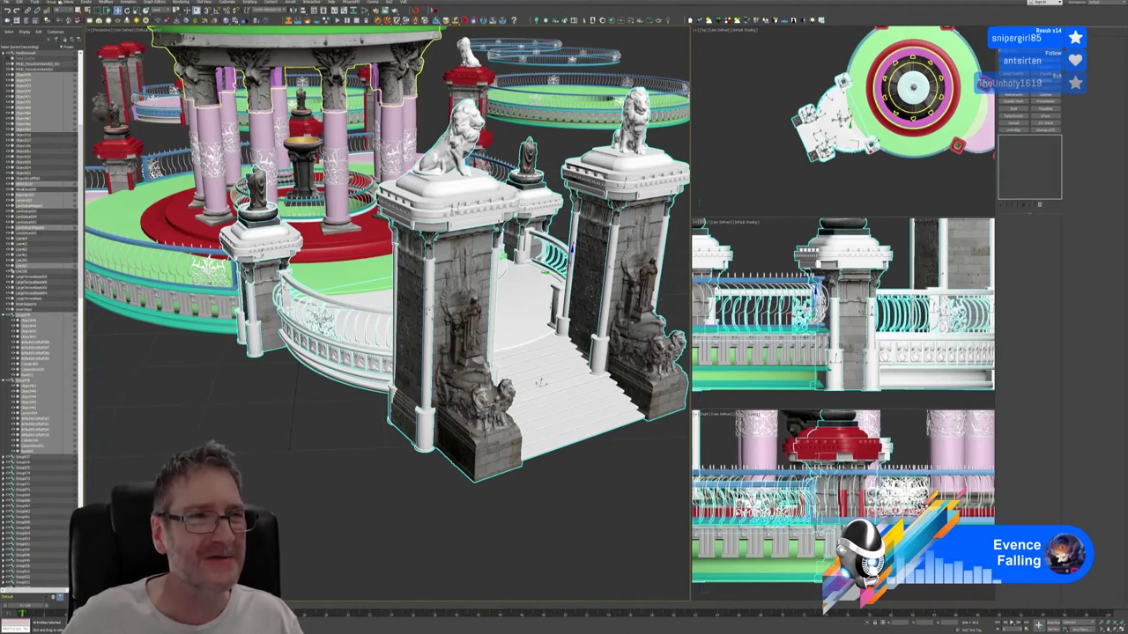
{"action": "left_click", "coordinate": [56, 3]}
{"action": "left_click", "coordinate": [67, 13]}
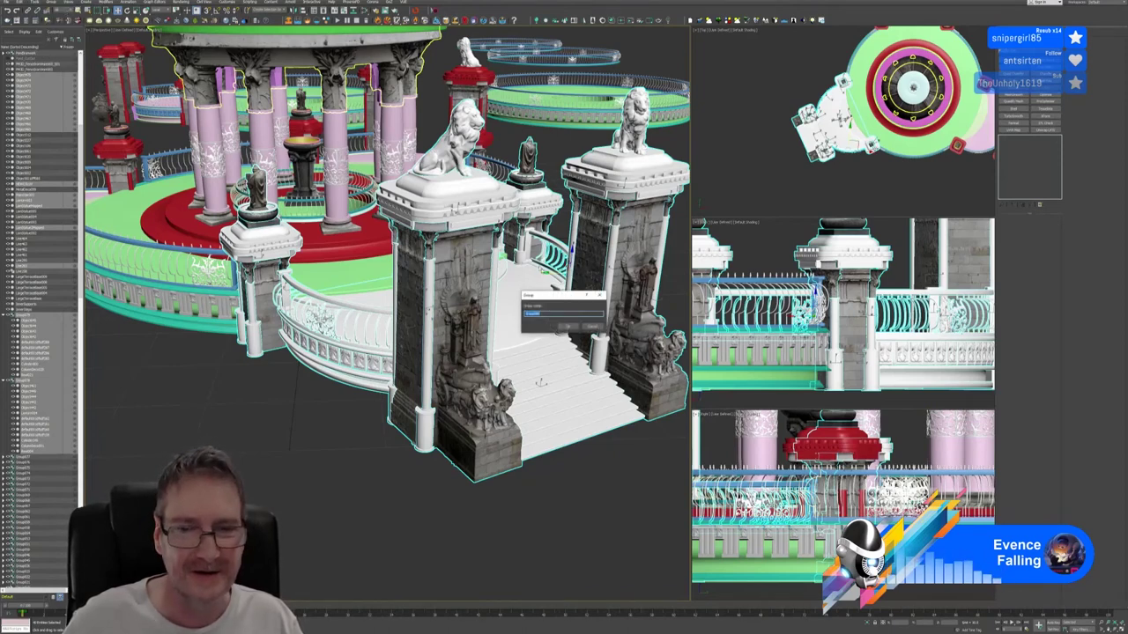
{"action": "left_click", "coordinate": [568, 326]}
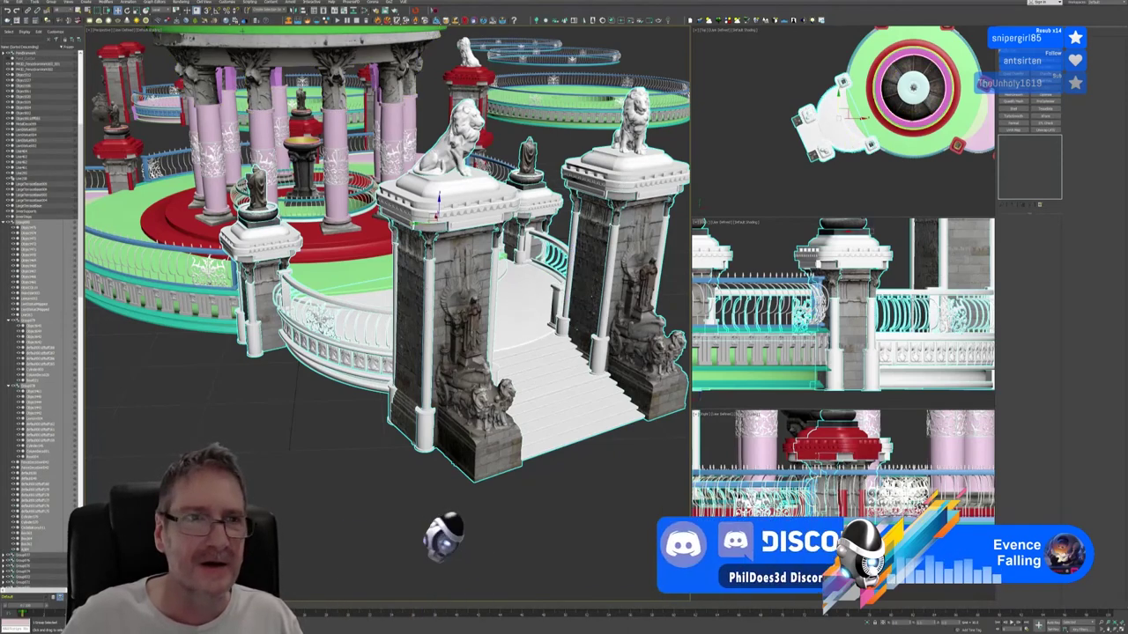
Move the grouped terrace away from the pavilion to check for missed parts, and undo the move.
{"action": "right_click", "coordinate": [749, 153]}
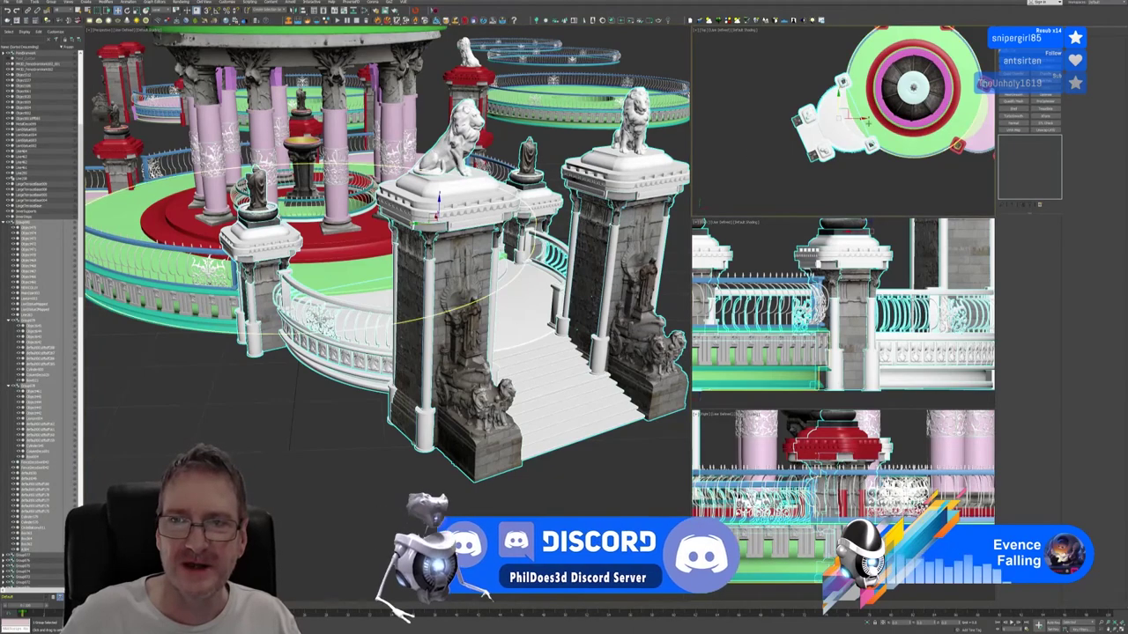
{"action": "left_click_drag", "start_coordinate": [853, 118], "coordinate": [733, 136]}
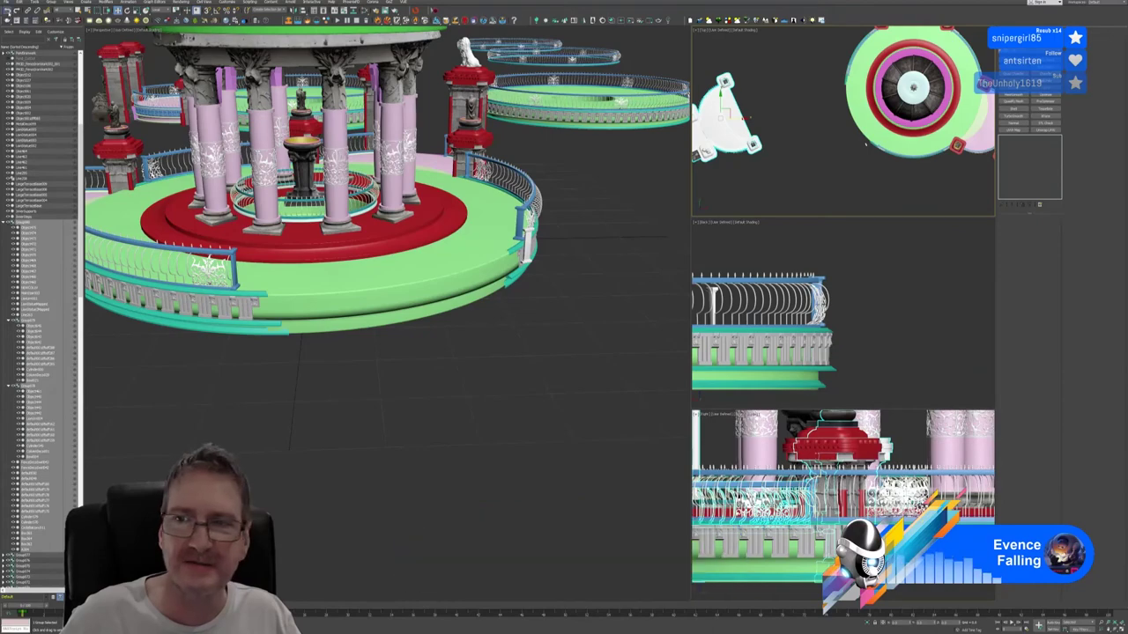
{"action": "key", "text": "ctrl+z"}
Select the missed railing end post beside the inner pillar and attach it to the terrace group.
{"action": "scroll", "coordinate": [863, 141], "scroll_direction": "up", "scroll_amount": 5}
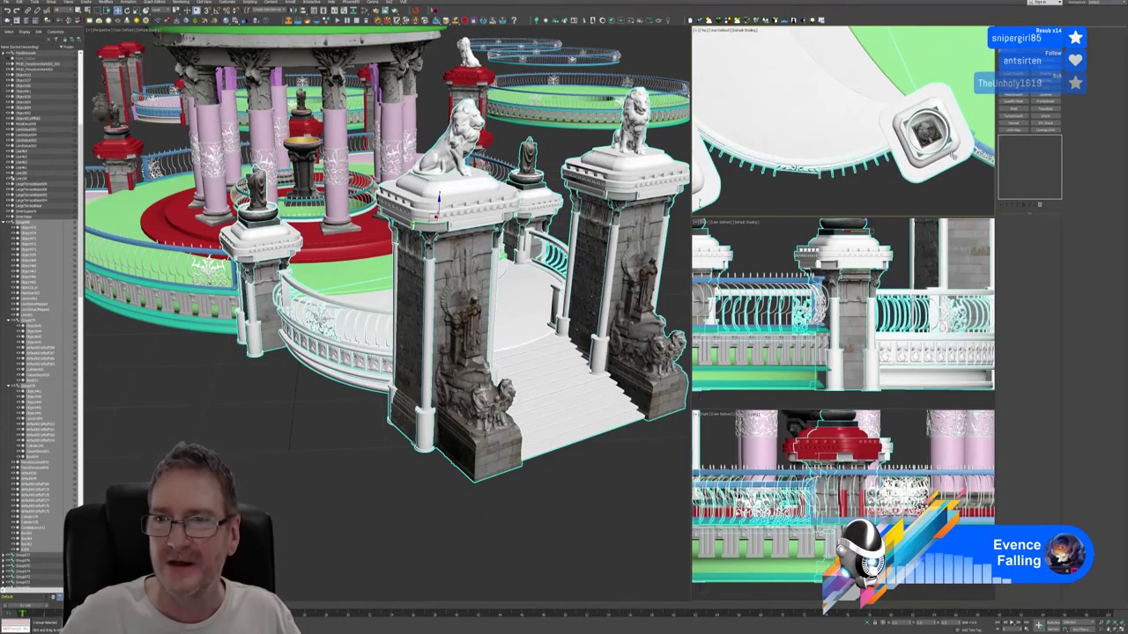
{"action": "scroll", "coordinate": [483, 282], "scroll_direction": "up", "scroll_amount": 5}
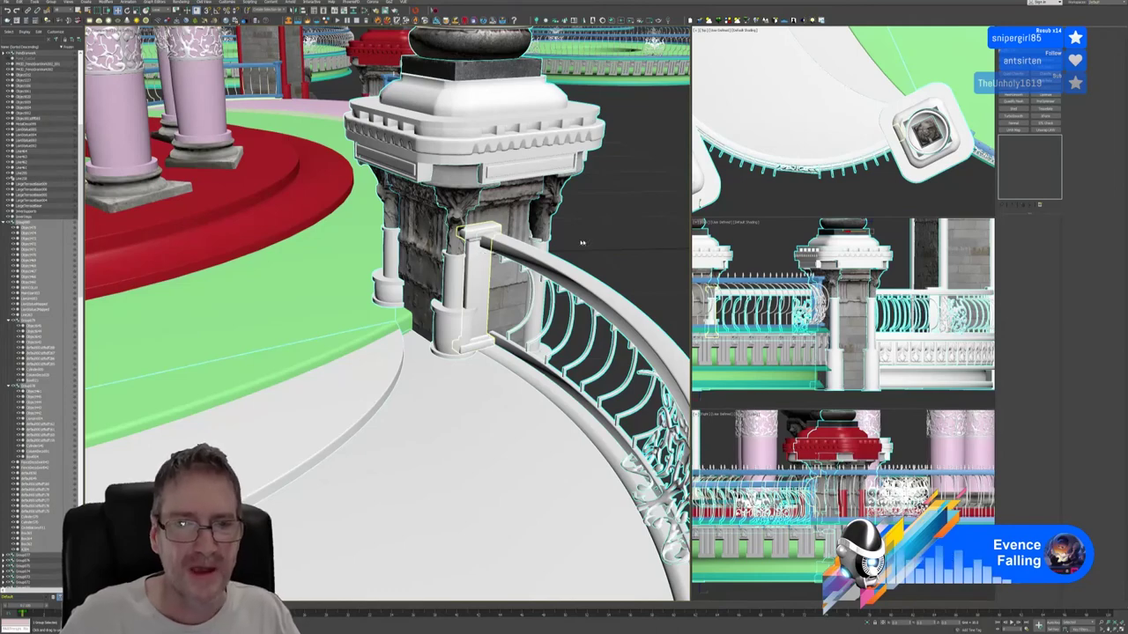
{"action": "key", "text": "ctrl+d"}
{"action": "left_click", "coordinate": [475, 264]}
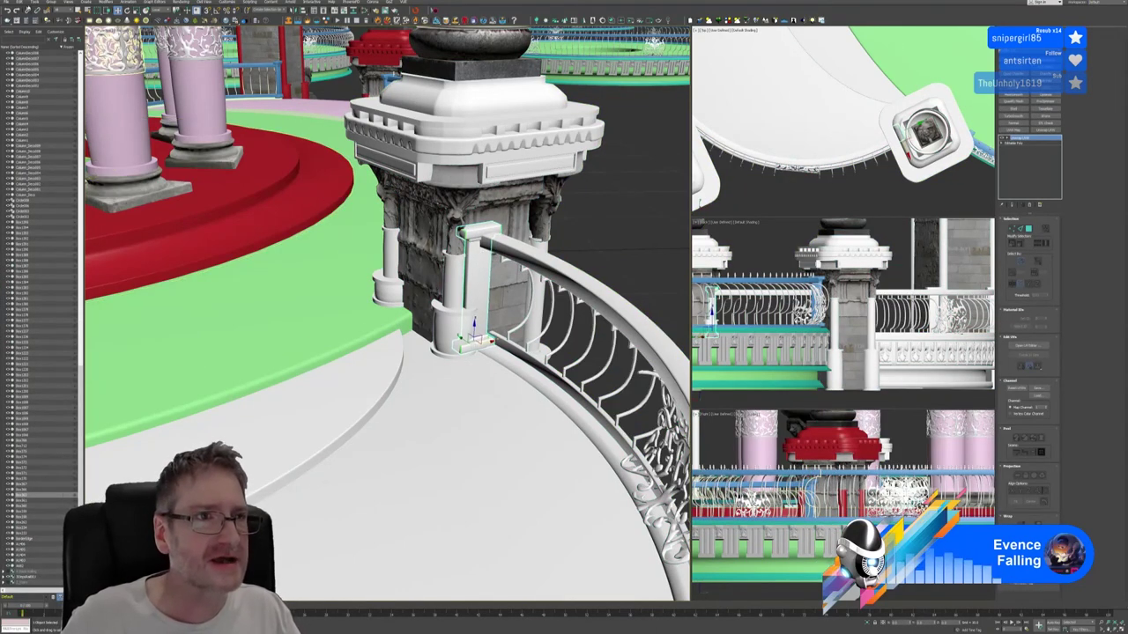
{"action": "left_click", "coordinate": [51, 3]}
{"action": "left_click", "coordinate": [60, 50]}
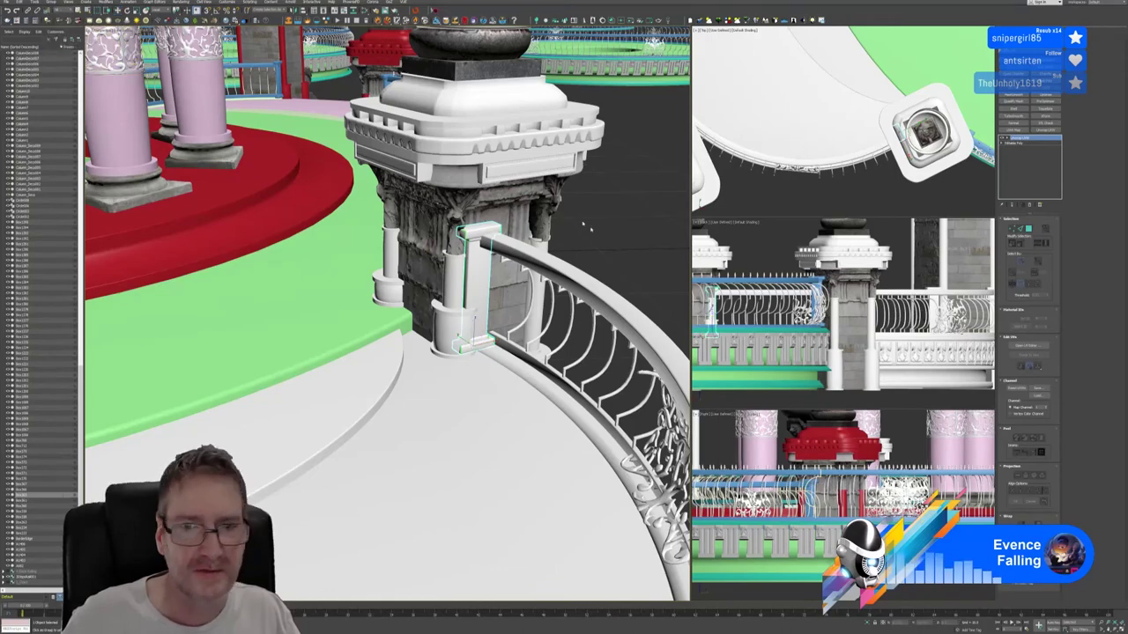
{"action": "left_click", "coordinate": [564, 301]}
Clone the white terrace group in the top view and place the copy beside the old pink terrace behind the pavilion.
{"action": "scroll", "coordinate": [576, 220], "scroll_direction": "down", "scroll_amount": 8}
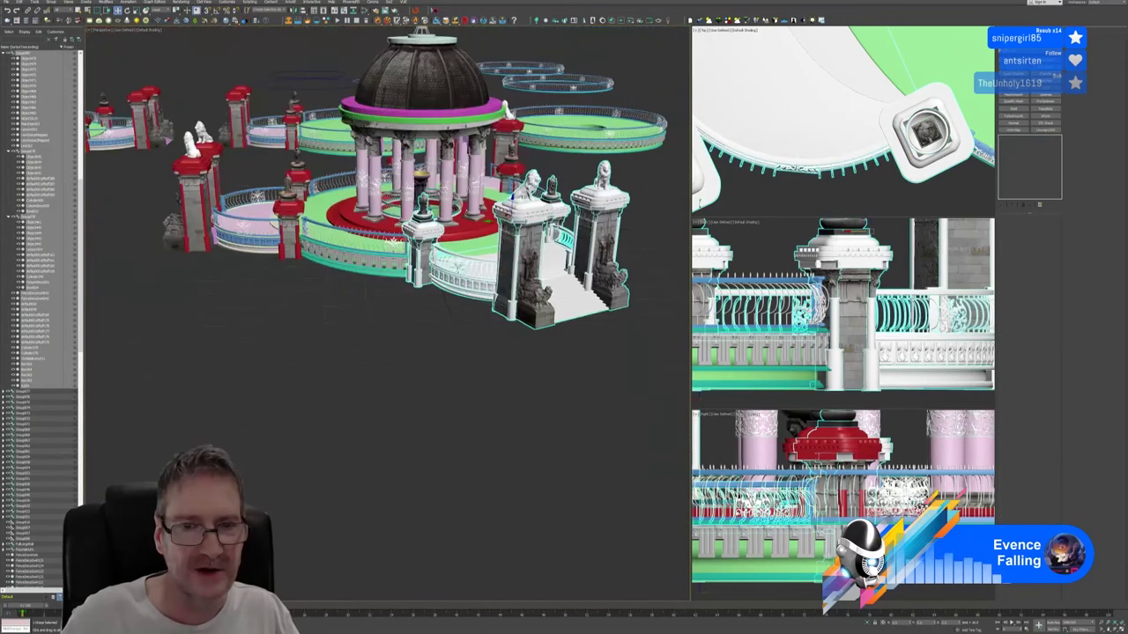
{"action": "middle_click_drag", "start_coordinate": [475, 324], "coordinate": [449, 339], "text": "alt"}
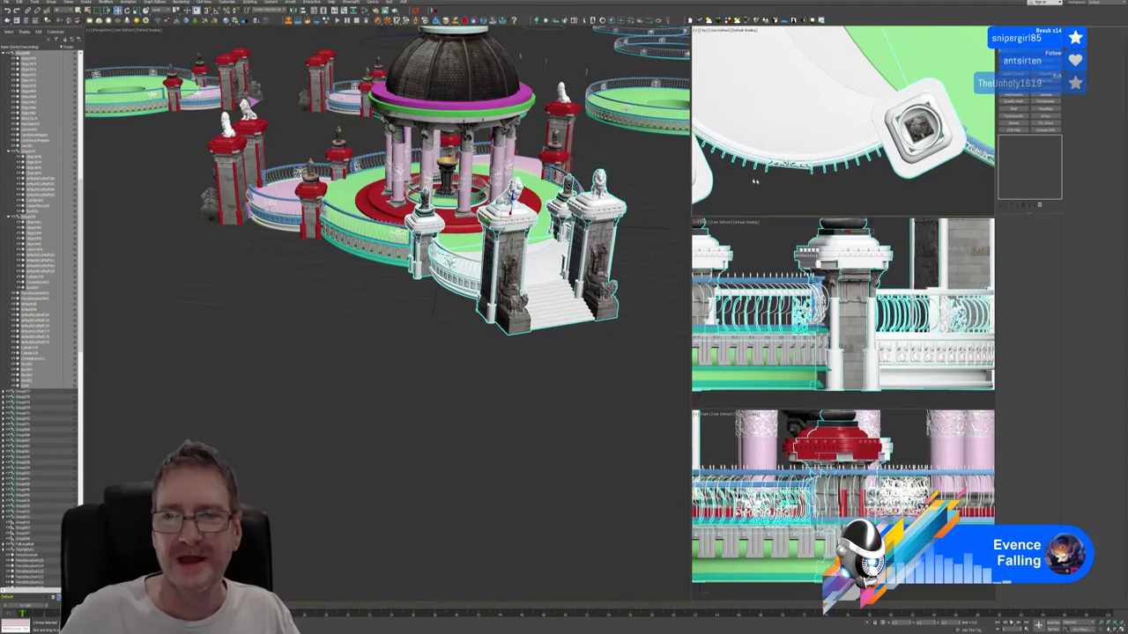
{"action": "scroll", "coordinate": [754, 186], "scroll_direction": "down", "scroll_amount": 6}
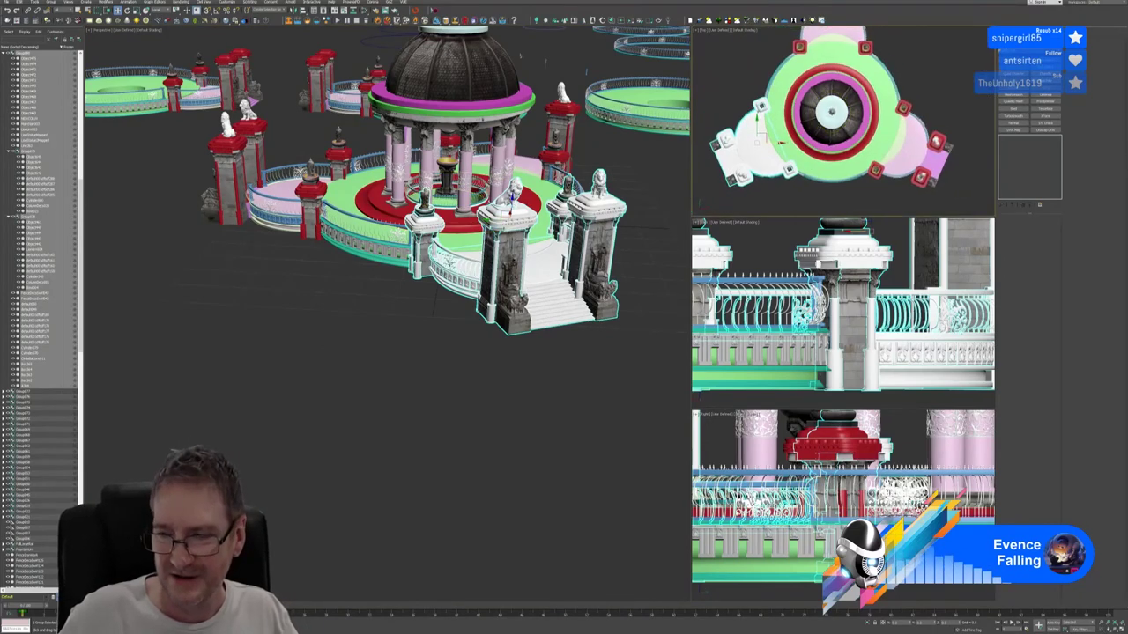
{"action": "key", "text": "alt+w"}
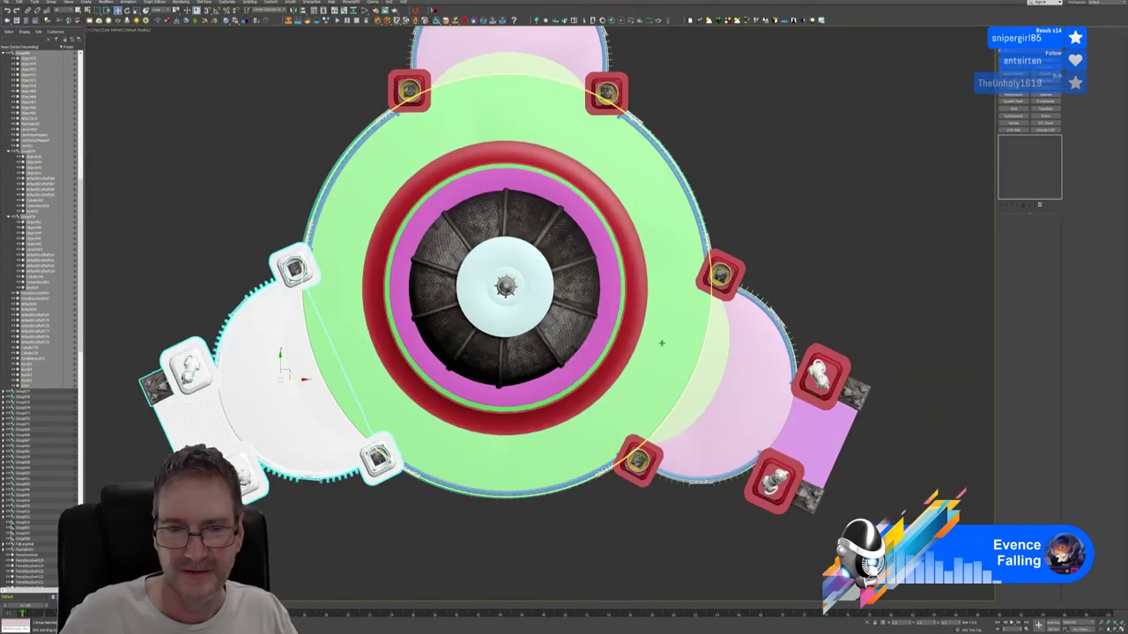
{"action": "scroll", "coordinate": [733, 252], "scroll_direction": "down", "scroll_amount": 2}
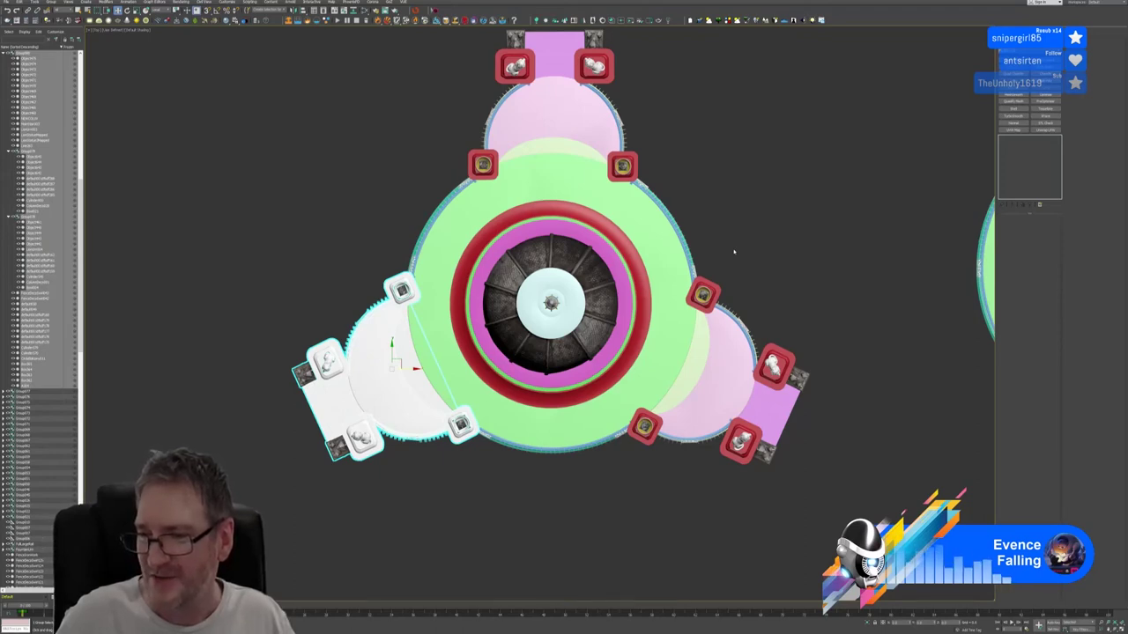
{"action": "middle_click_drag", "start_coordinate": [716, 144], "coordinate": [660, 214]}
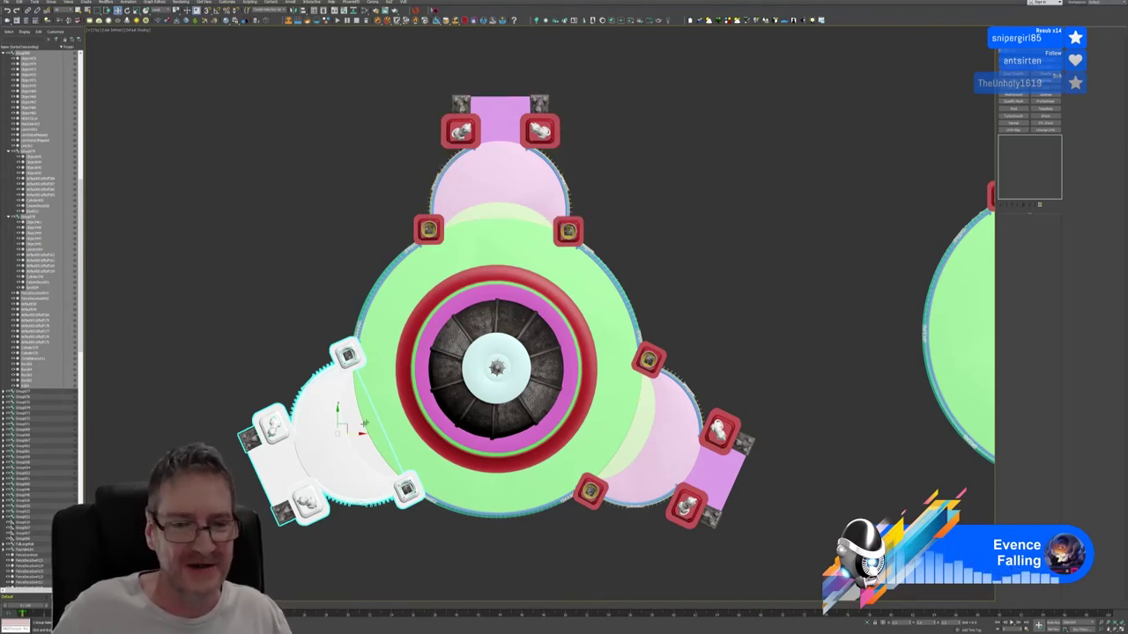
{"action": "mouse_move", "coordinate": [347, 429]}
{"action": "left_mouse_down", "text": "shift"}
{"action": "mouse_move", "coordinate": [331, 328]}
{"action": "mouse_move", "coordinate": [375, 178]}
{"action": "mouse_move", "coordinate": [398, 170]}
{"action": "left_mouse_up", "text": "shift"}
{"action": "key", "text": "Return"}
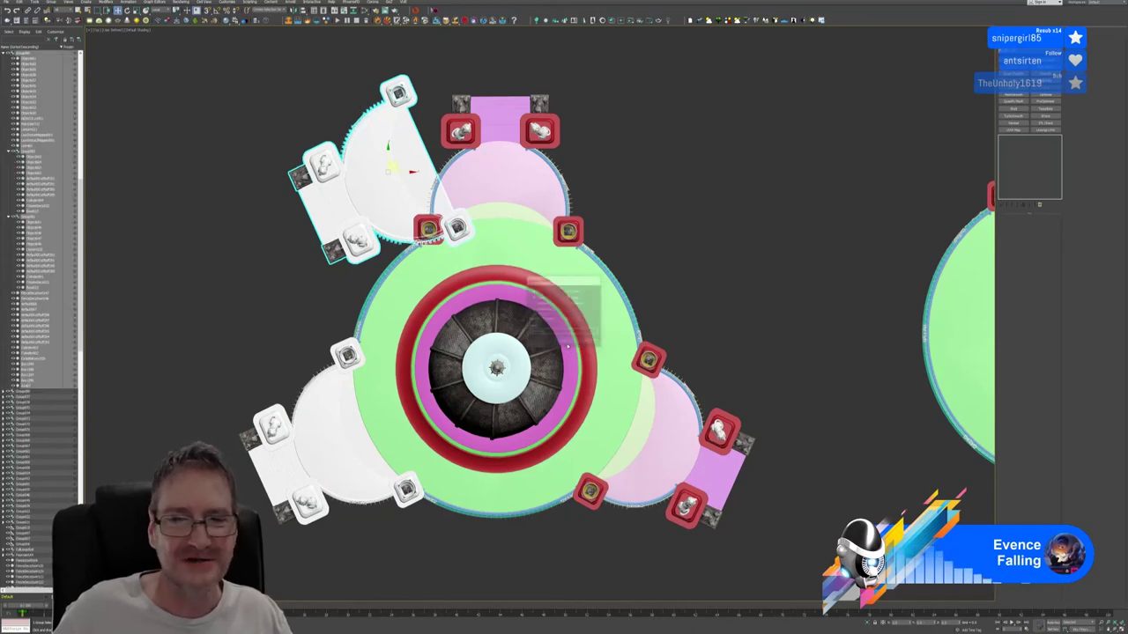
Rotate the copied white terrace group to the orientation of the old pink terrace behind the pavilion and move it exactly over that terrace.
{"action": "key", "text": "e"}
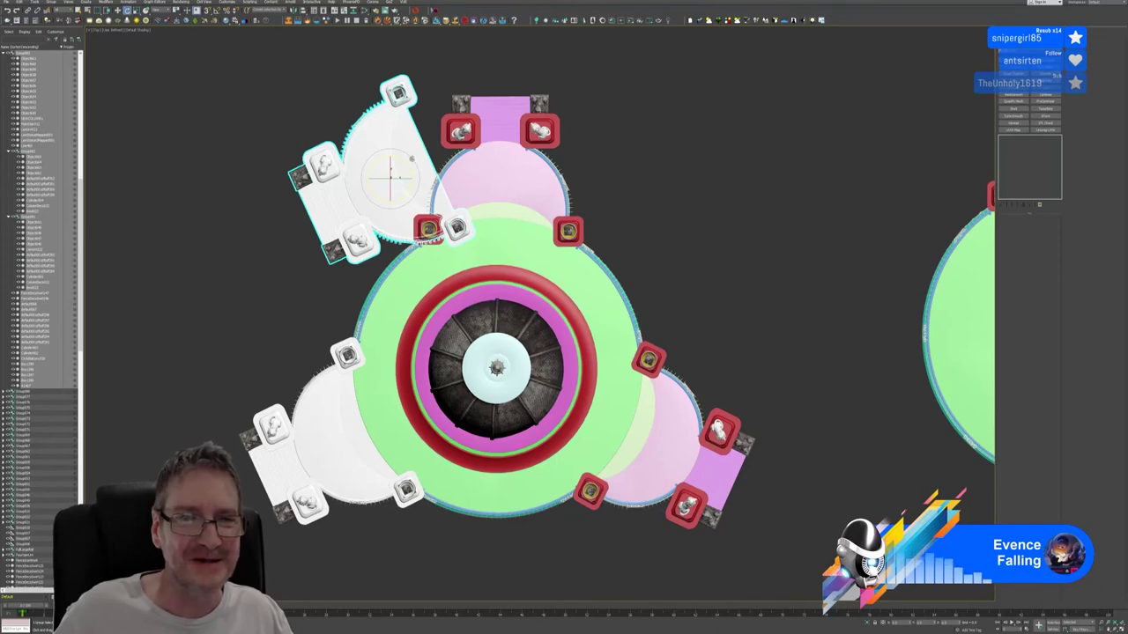
{"action": "left_click_drag", "start_coordinate": [410, 158], "coordinate": [435, 167]}
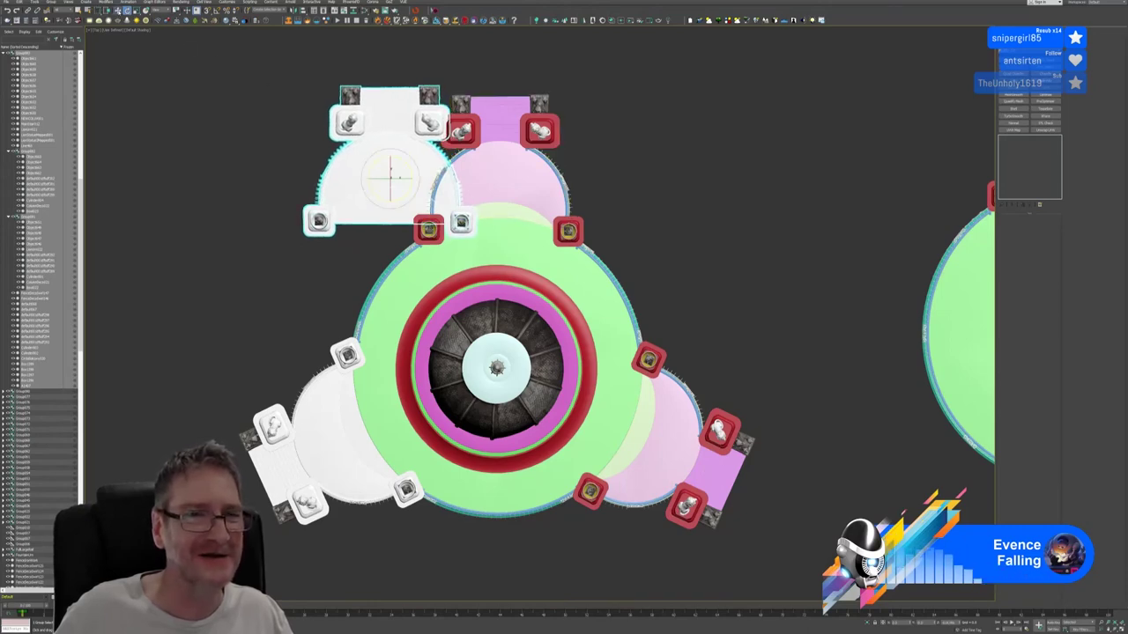
{"action": "left_click_drag", "start_coordinate": [403, 192], "coordinate": [513, 200]}
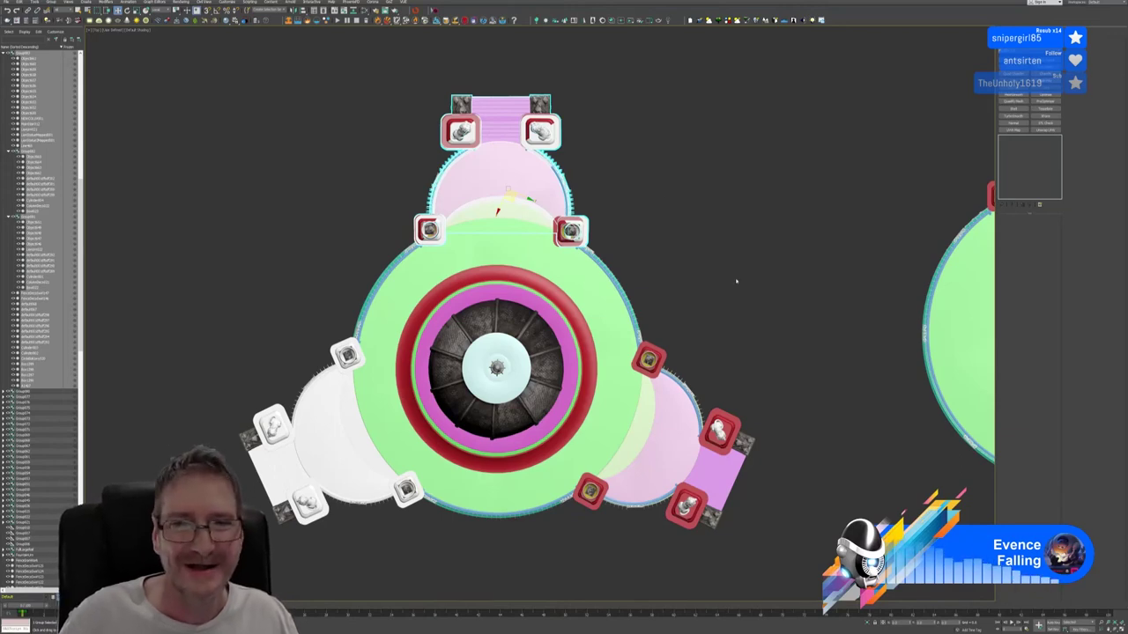
Select the old pink terrace with its red lion pillars beneath the new white copy in the perspective view and delete it.
{"action": "key", "text": "alt+w"}
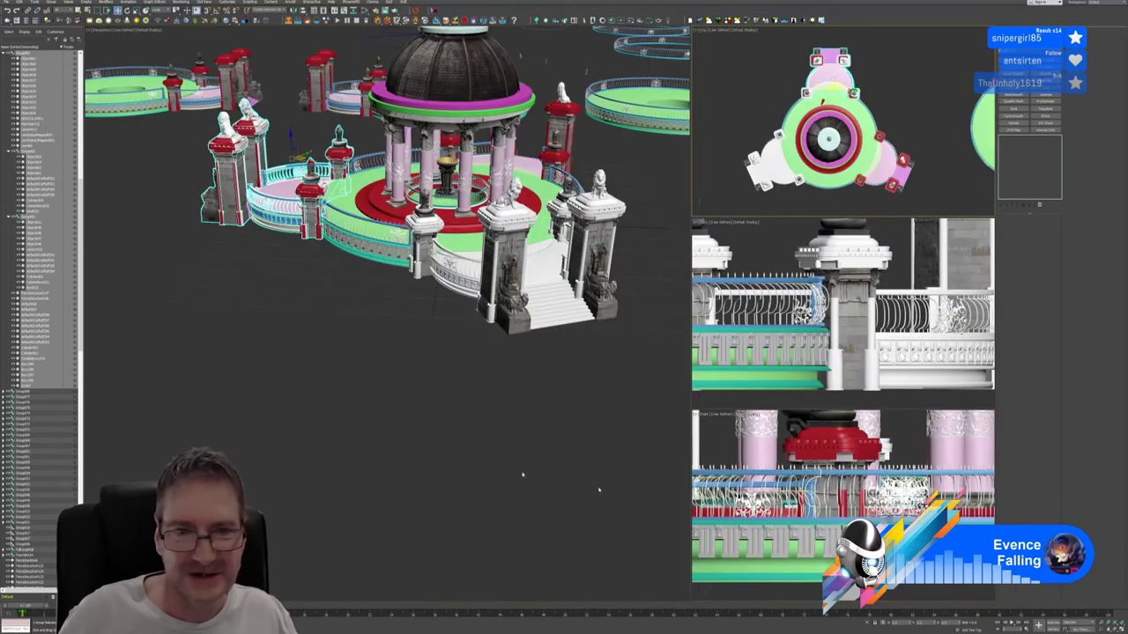
{"action": "middle_click_drag", "start_coordinate": [371, 349], "coordinate": [399, 362]}
{"action": "middle_click_drag", "start_coordinate": [348, 342], "coordinate": [403, 355], "text": "alt"}
{"action": "middle_click_drag", "start_coordinate": [401, 264], "coordinate": [377, 250], "text": "alt"}
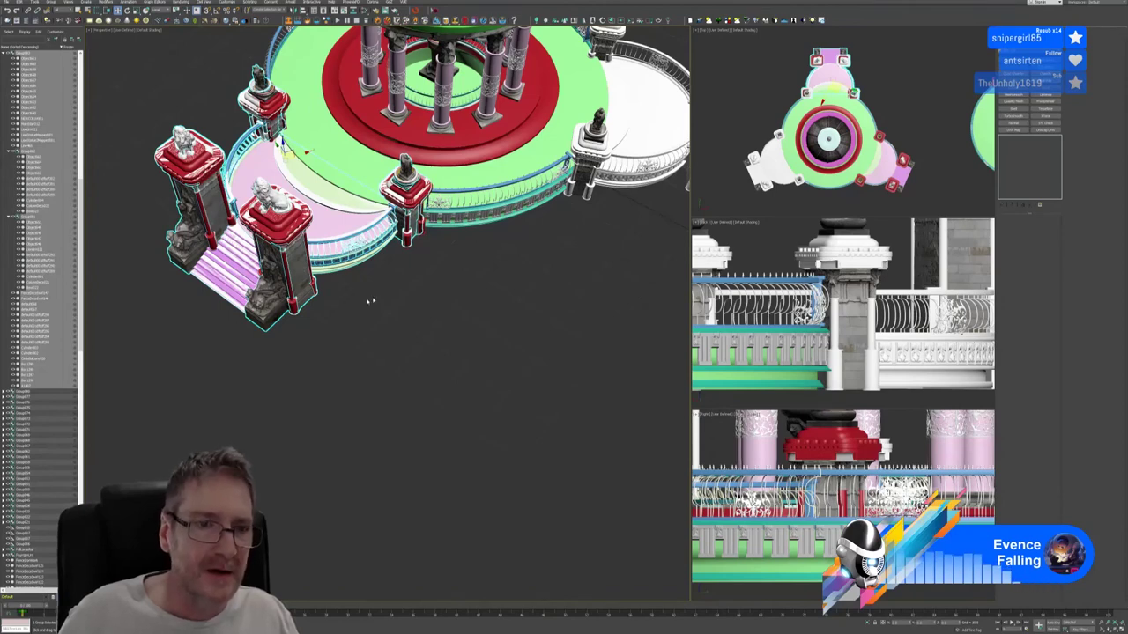
{"action": "left_click", "coordinate": [304, 210]}
{"action": "left_click", "coordinate": [274, 188]}
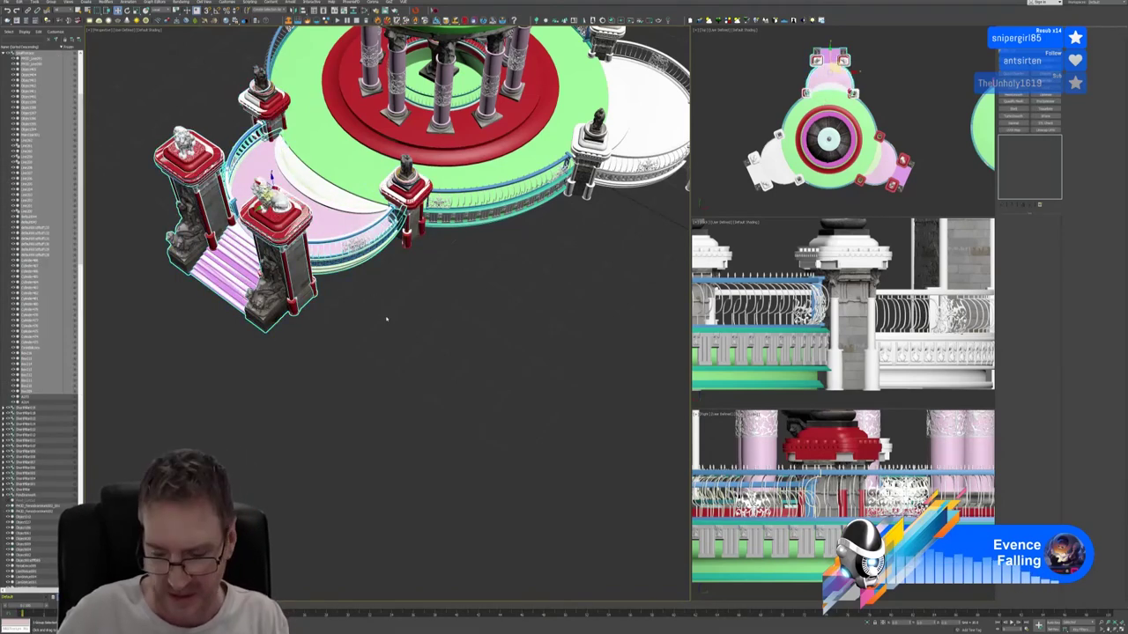
{"action": "left_click", "coordinate": [386, 319]}
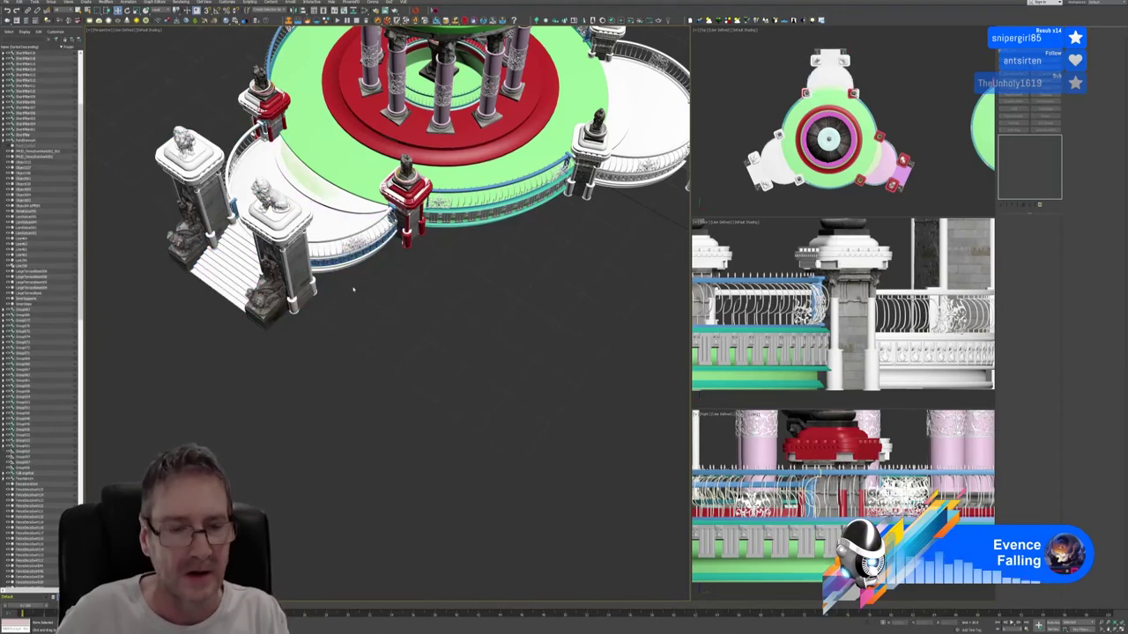
Examine the railing and inner pillar of the replaced terrace up close for leftover old blue and red parts.
{"action": "middle_click_drag", "start_coordinate": [373, 294], "coordinate": [390, 257], "text": "alt"}
{"action": "scroll", "coordinate": [376, 350], "scroll_direction": "up", "scroll_amount": 4}
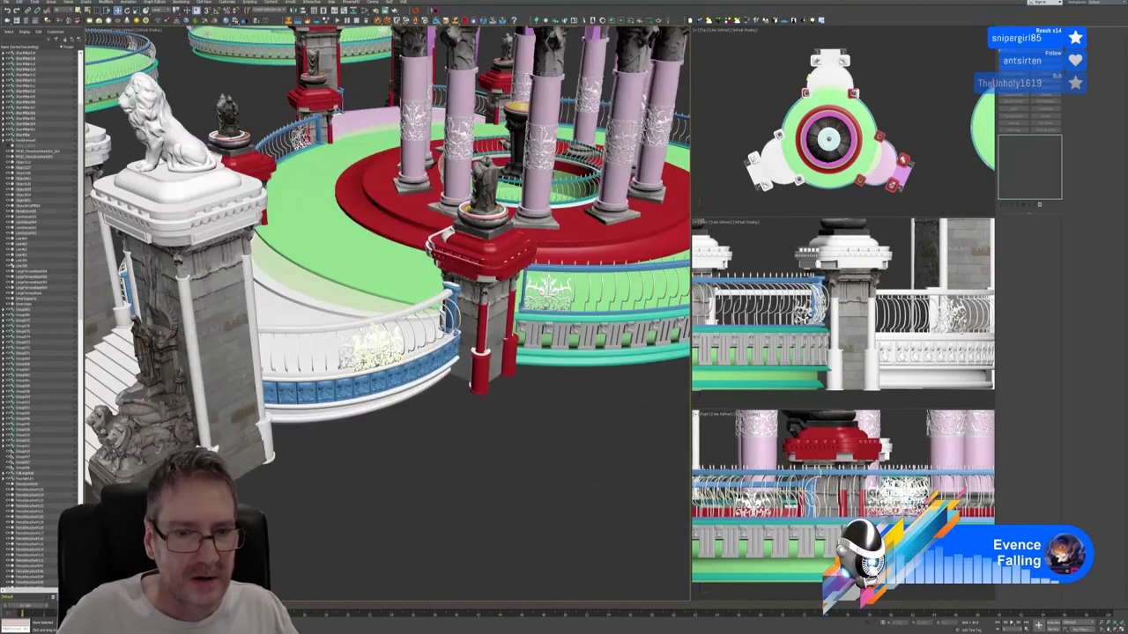
Delete the blue panel band and the overlapping red pillar from the white curved balustrade beside the lion pillar.
{"action": "left_click", "coordinate": [387, 380]}
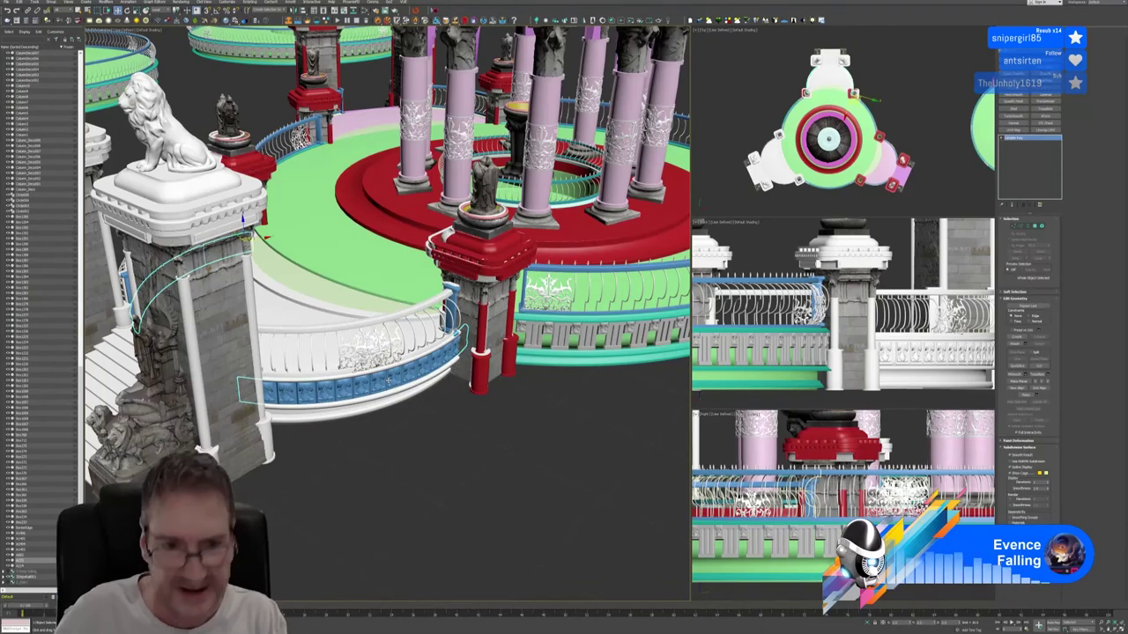
{"action": "key", "text": "Delete"}
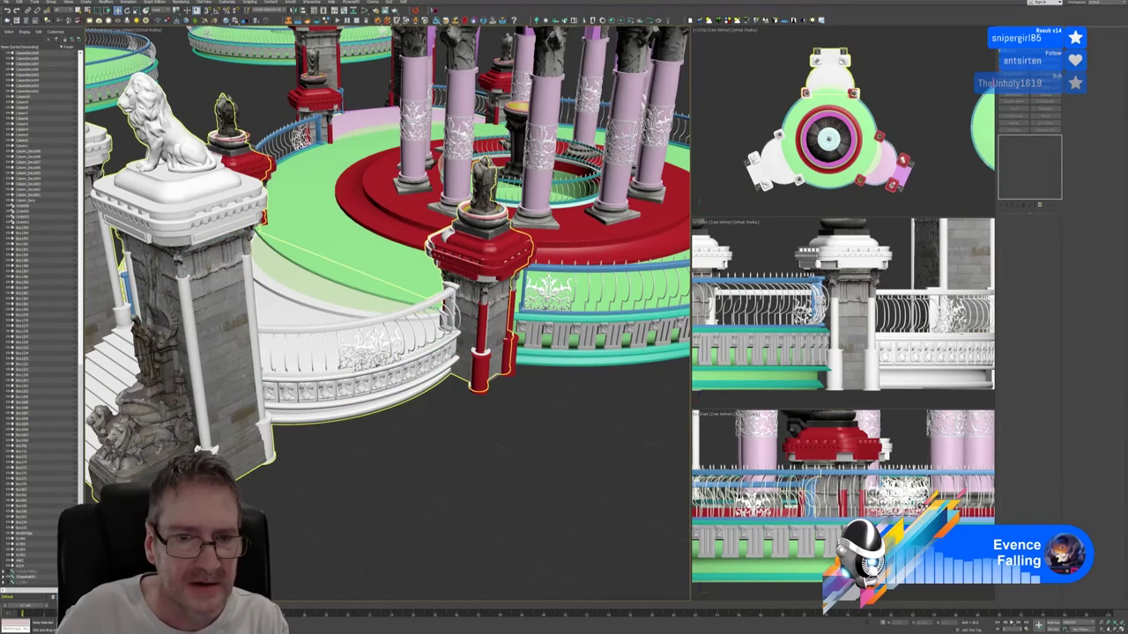
{"action": "middle_click_drag", "start_coordinate": [324, 352], "coordinate": [336, 352]}
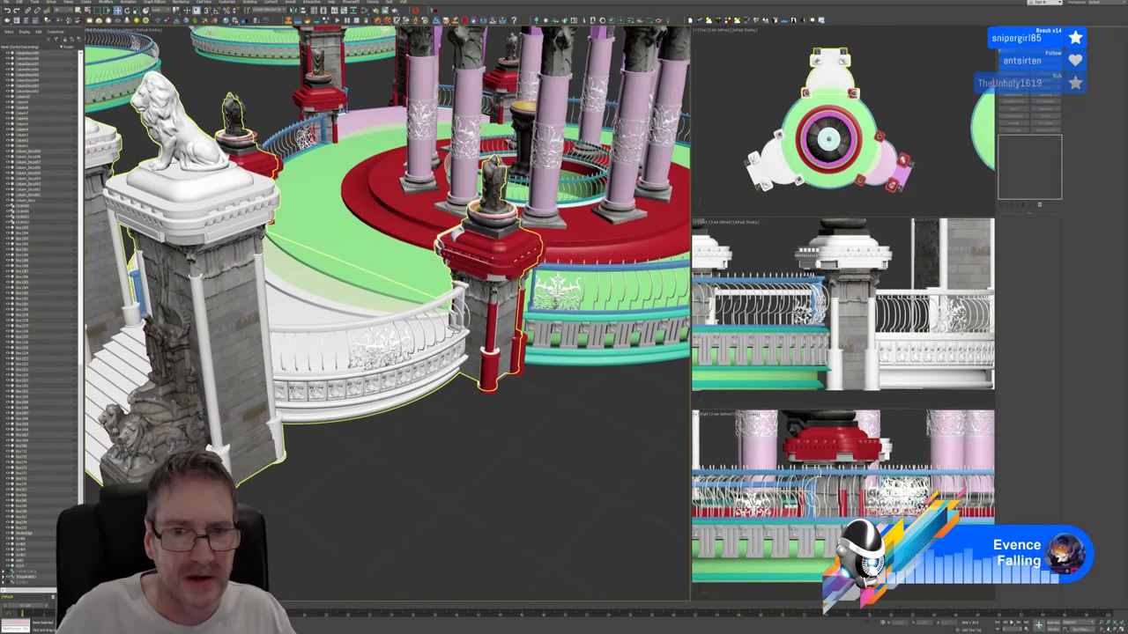
{"action": "left_click", "coordinate": [490, 290]}
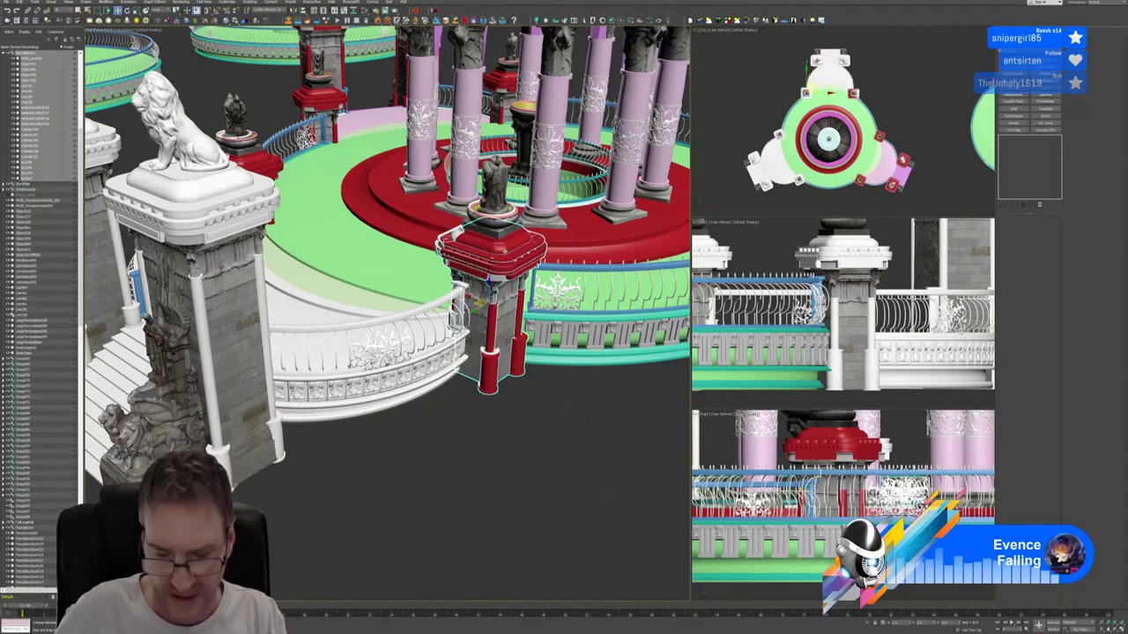
{"action": "key", "text": "Delete"}
Delete the red pillar that overlaps the small white pillar on the other side of the staircase.
{"action": "middle_click_drag", "start_coordinate": [346, 328], "coordinate": [294, 362], "text": "alt"}
{"action": "scroll", "coordinate": [225, 356], "scroll_direction": "down", "scroll_amount": 7}
{"action": "middle_click_drag", "start_coordinate": [168, 354], "coordinate": [234, 349]}
{"action": "scroll", "coordinate": [236, 349], "scroll_direction": "up", "scroll_amount": 3}
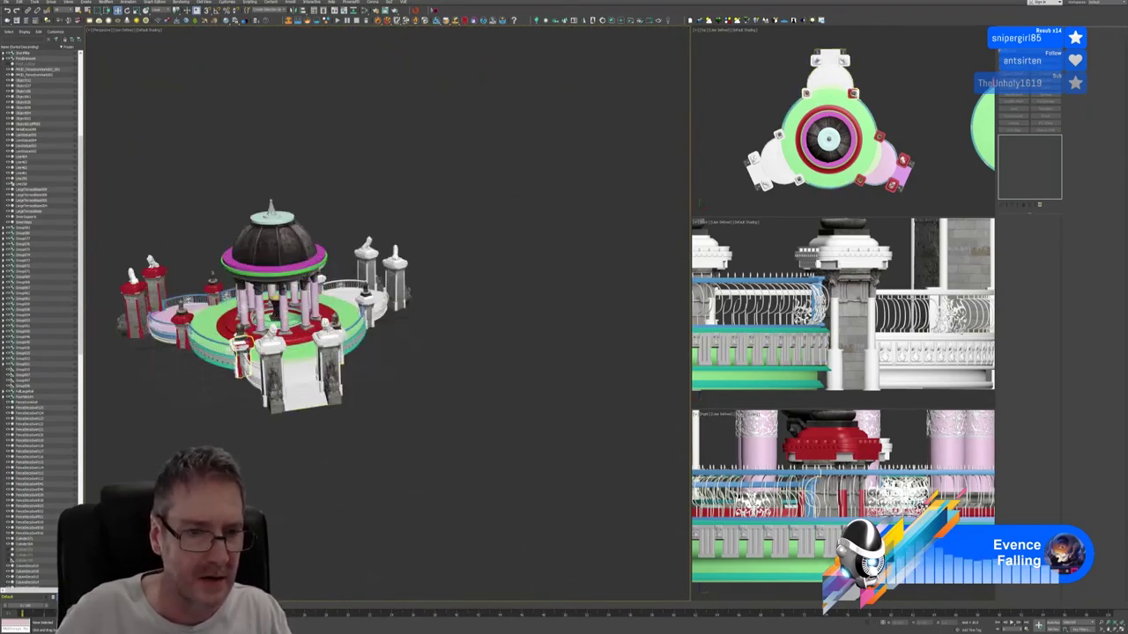
{"action": "scroll", "coordinate": [299, 370], "scroll_direction": "up", "scroll_amount": 10}
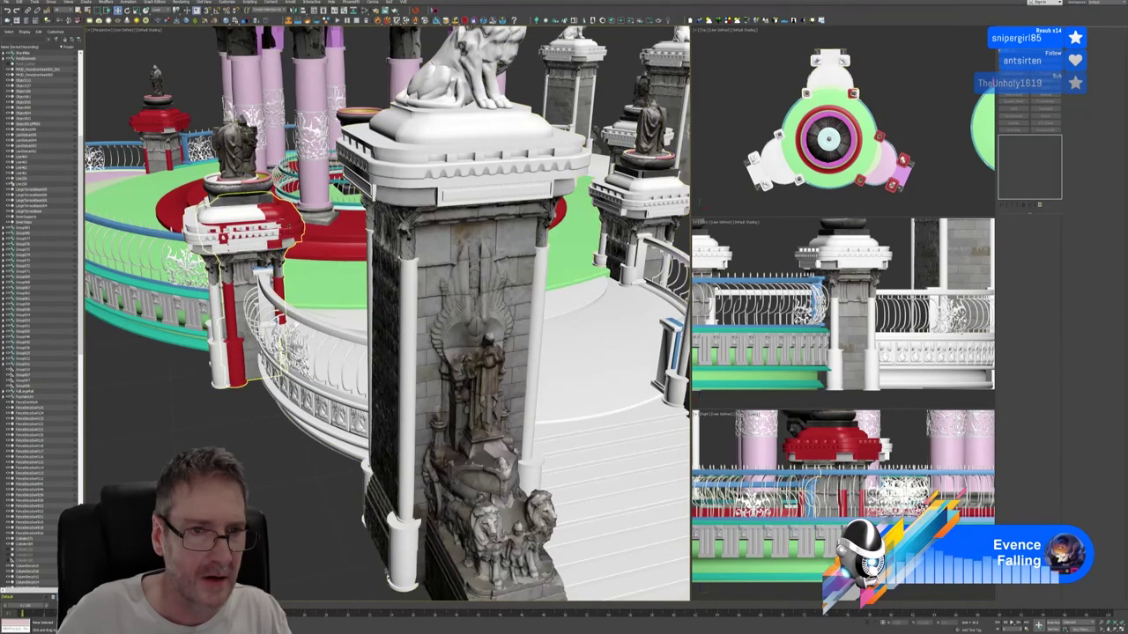
{"action": "left_click", "coordinate": [254, 264]}
{"action": "key", "text": "Delete"}
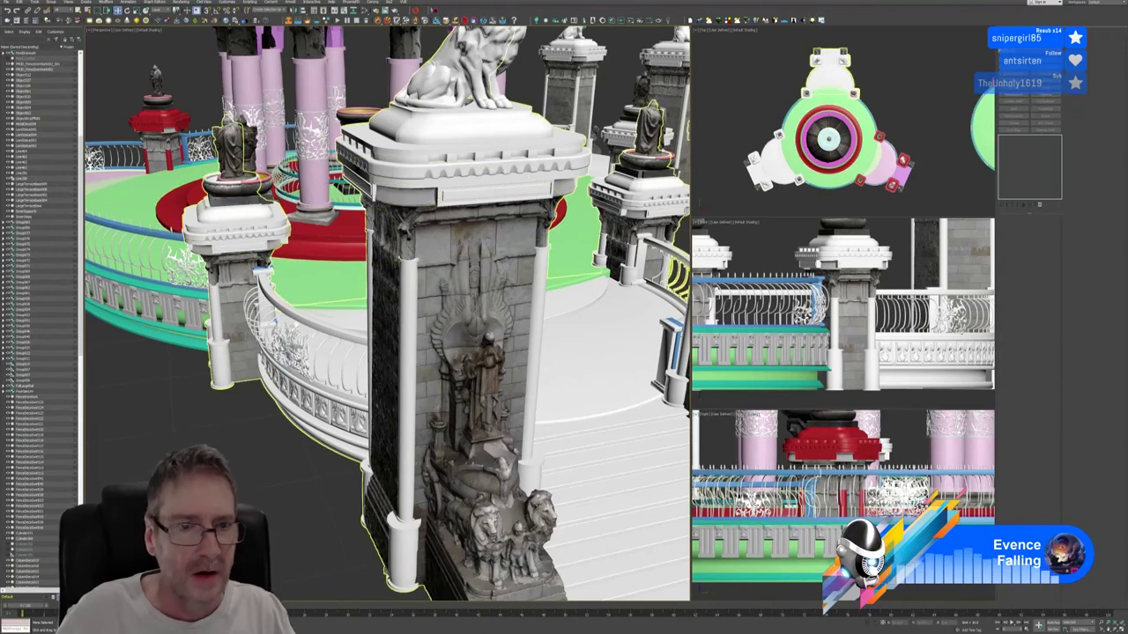
Delete the leftover blue railing pieces beside the white pillars of the staircase wing.
{"action": "left_click", "coordinate": [260, 269]}
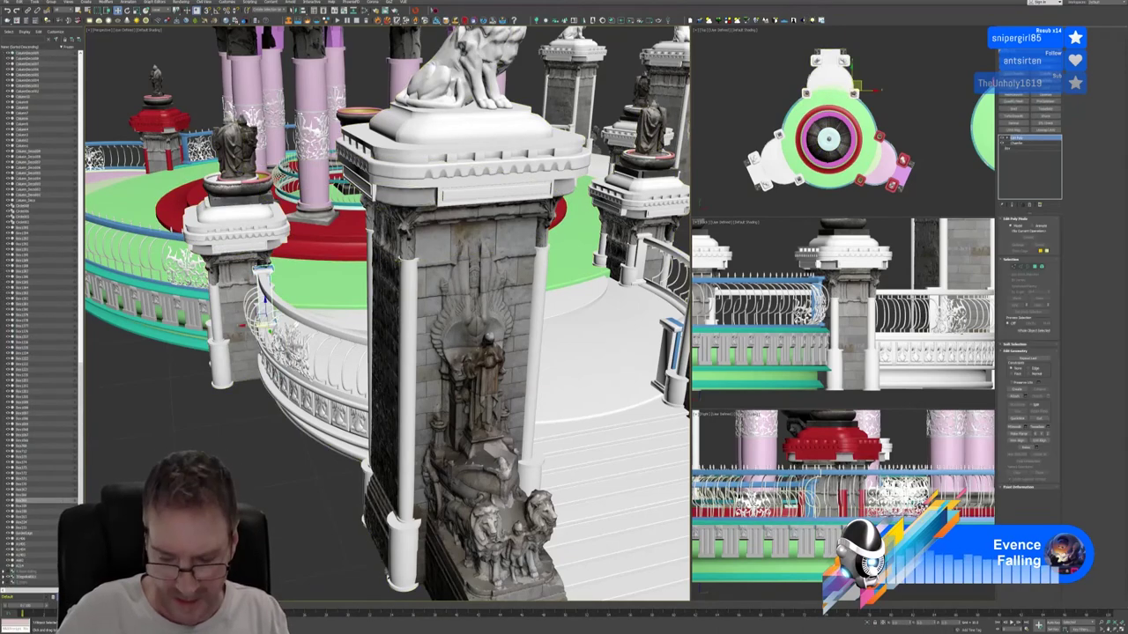
{"action": "key", "text": "Delete"}
{"action": "middle_click_drag", "start_coordinate": [363, 377], "coordinate": [374, 373]}
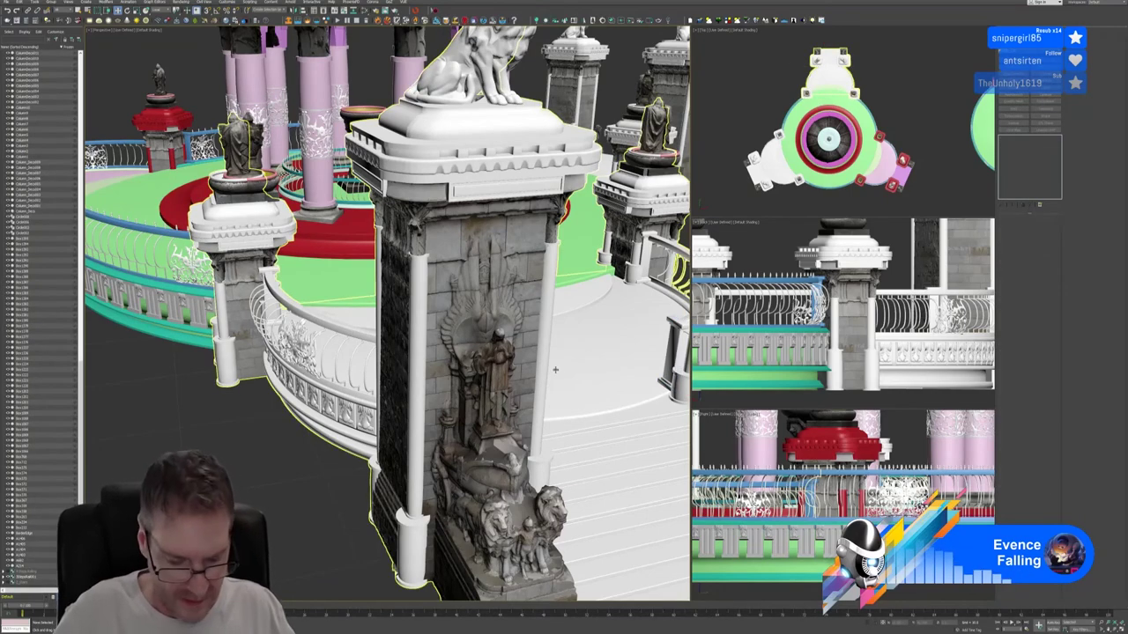
{"action": "middle_click_drag", "start_coordinate": [555, 370], "coordinate": [462, 339], "text": "alt"}
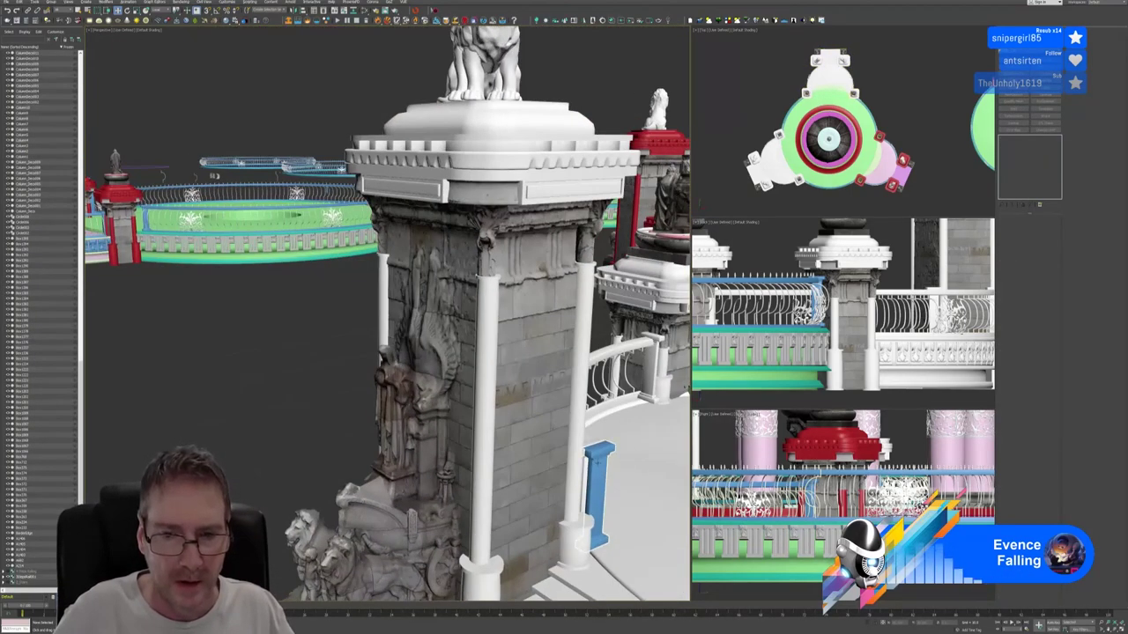
{"action": "scroll", "coordinate": [597, 460], "scroll_direction": "down", "scroll_amount": 5}
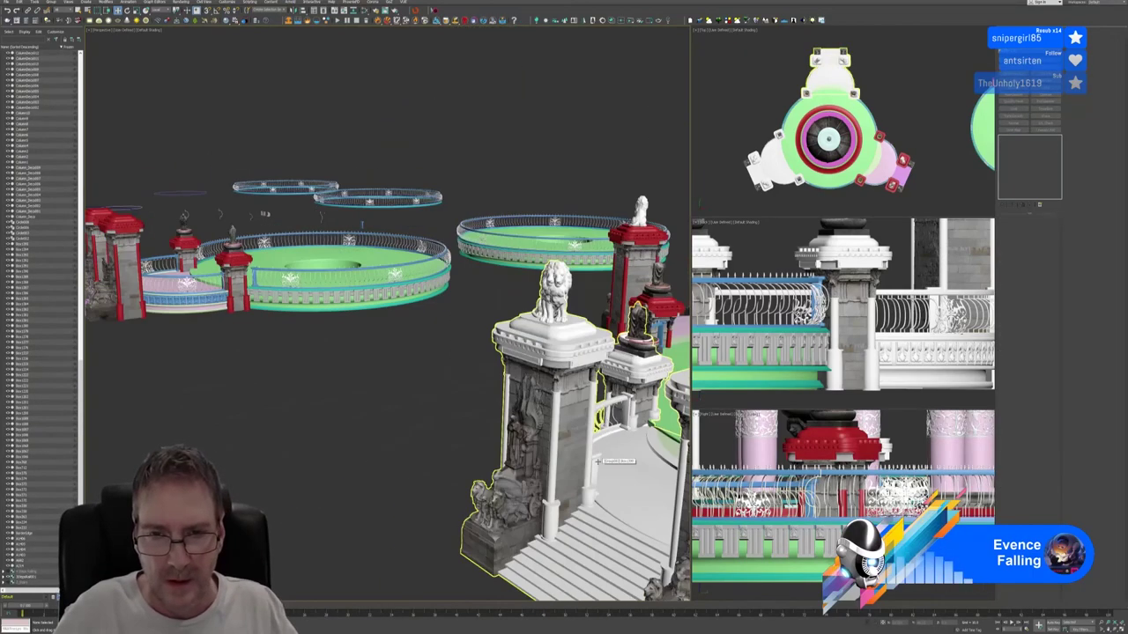
Examine the white staircase wing and the whole pavilion from several angles for leftover overlapping parts.
{"action": "scroll", "coordinate": [598, 460], "scroll_direction": "down", "scroll_amount": 4}
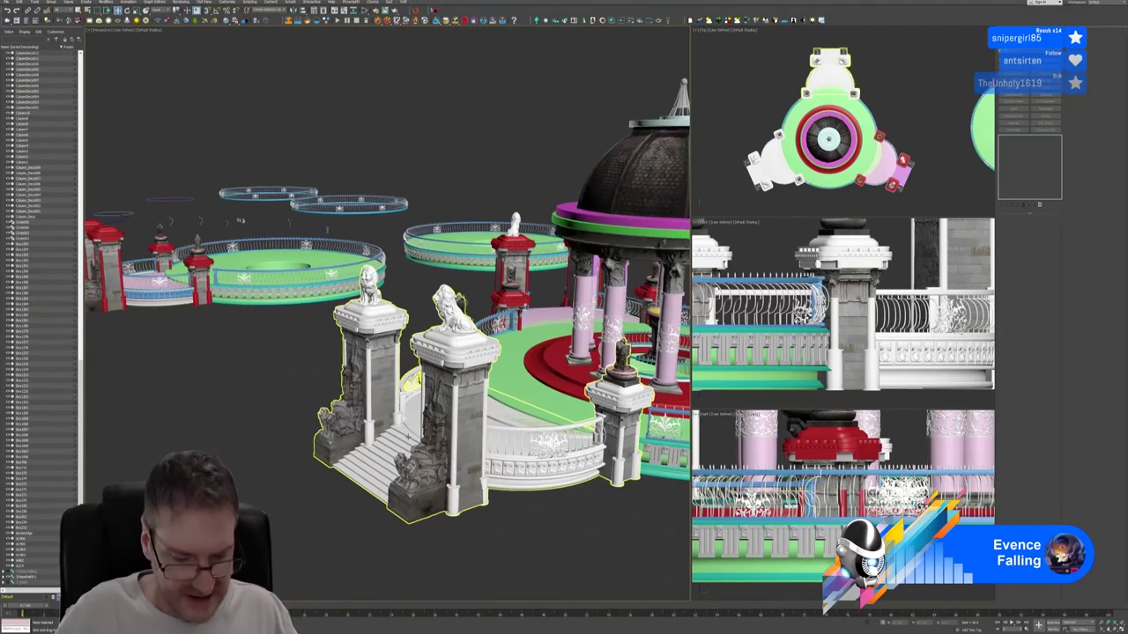
{"action": "middle_click_drag", "start_coordinate": [408, 435], "coordinate": [449, 448], "text": "alt"}
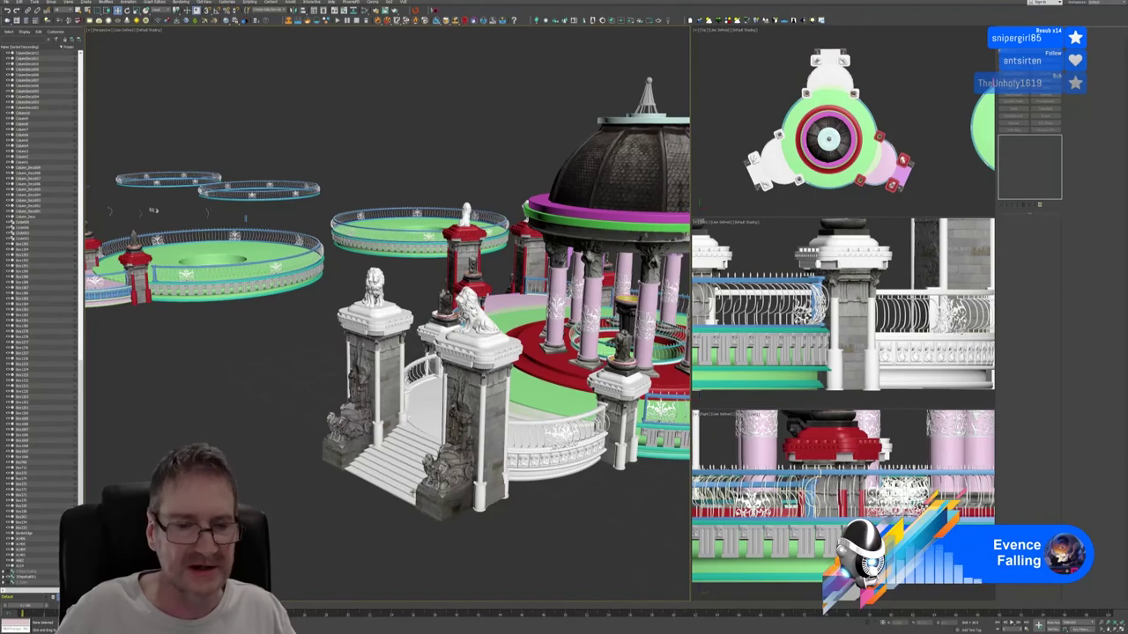
{"action": "left_click", "coordinate": [405, 481]}
{"action": "scroll", "coordinate": [413, 451], "scroll_direction": "up", "scroll_amount": 5}
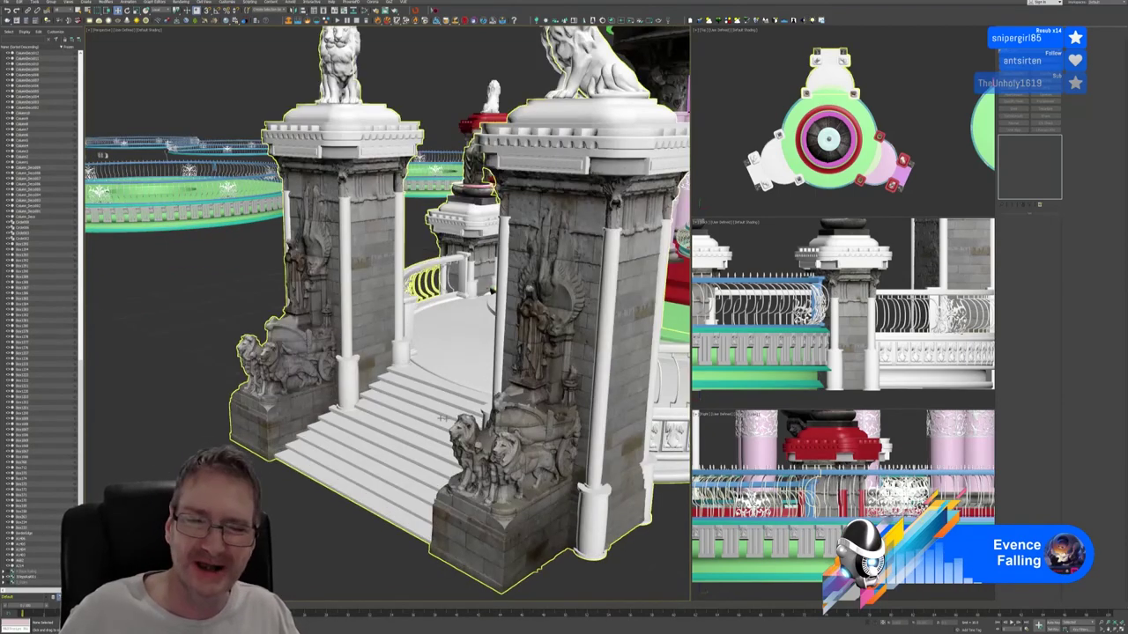
{"action": "scroll", "coordinate": [467, 397], "scroll_direction": "down", "scroll_amount": 5}
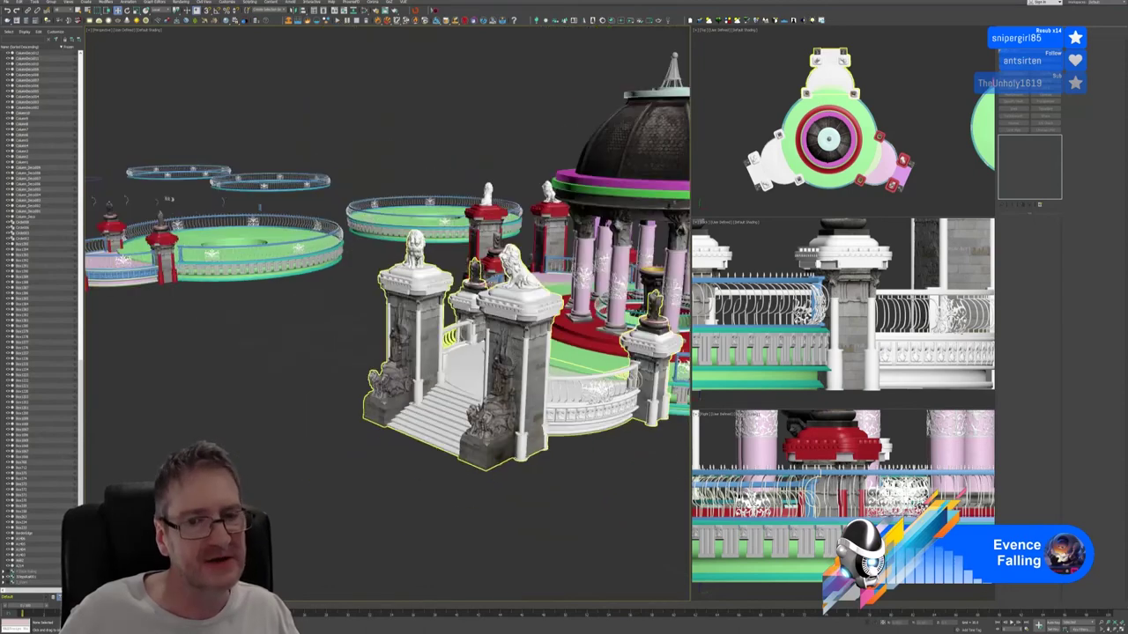
{"action": "middle_click_drag", "start_coordinate": [519, 448], "coordinate": [434, 467]}
{"action": "scroll", "coordinate": [434, 467], "scroll_direction": "down", "scroll_amount": 2}
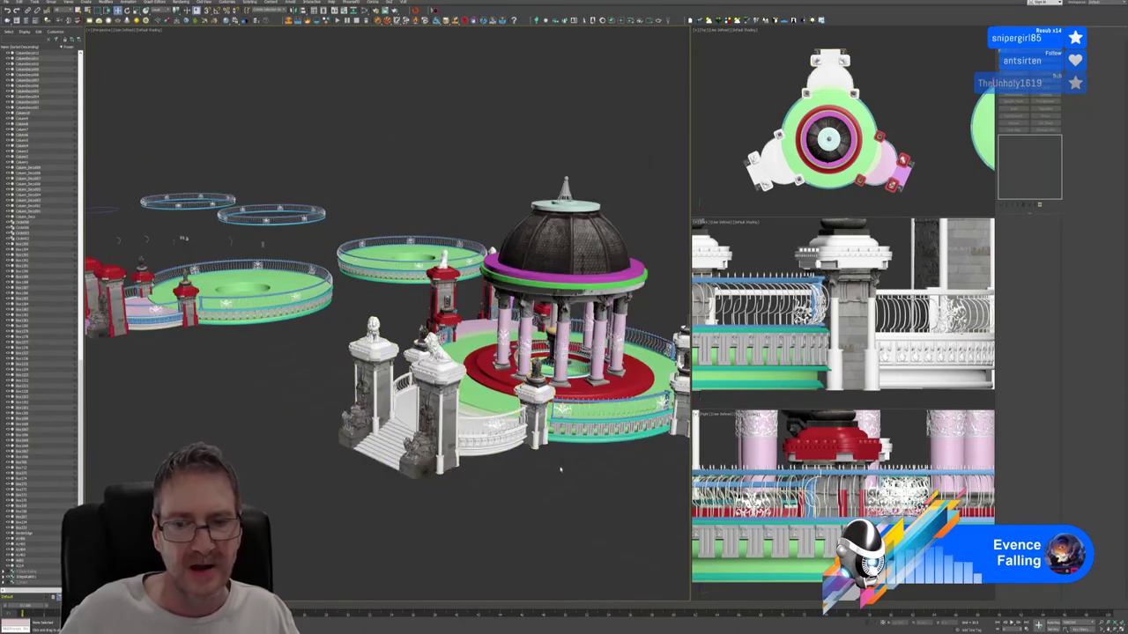
{"action": "middle_click_drag", "start_coordinate": [555, 478], "coordinate": [517, 472], "text": "alt"}
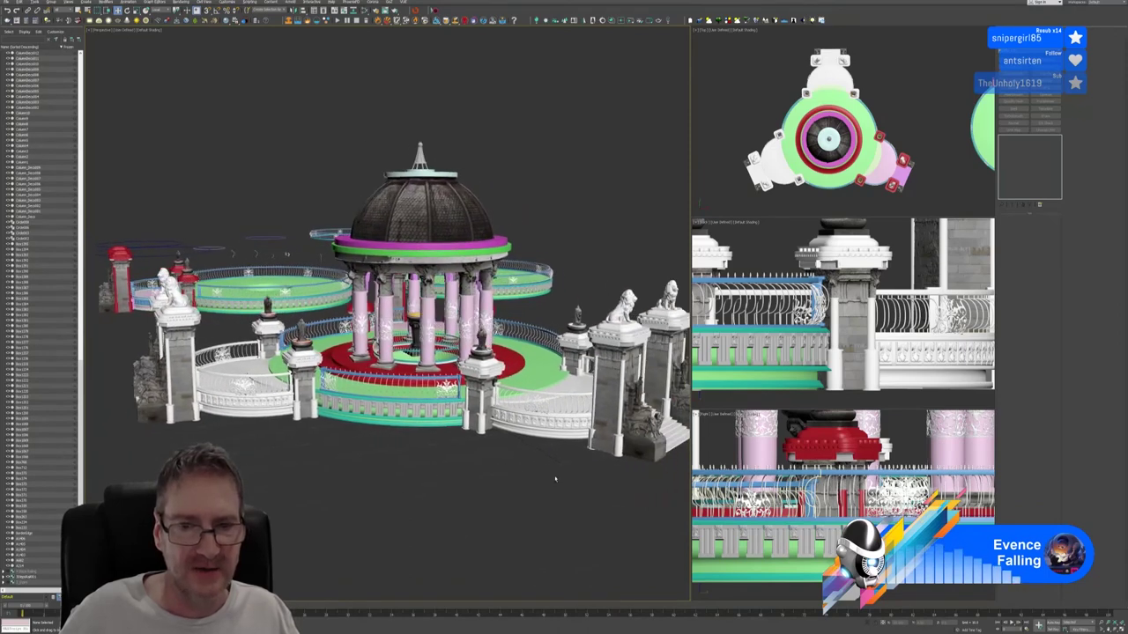
Copy the neighbouring white staircase wing group onto the red and pink wing in an enlarged top view.
{"action": "left_click", "coordinate": [606, 381]}
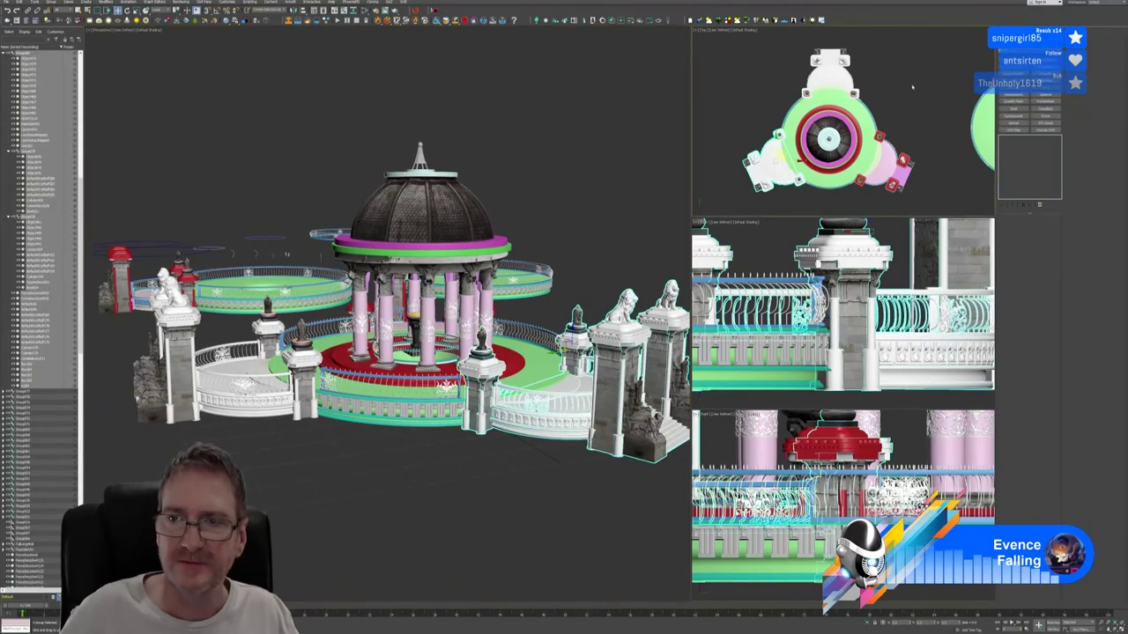
{"action": "key", "text": "alt+w"}
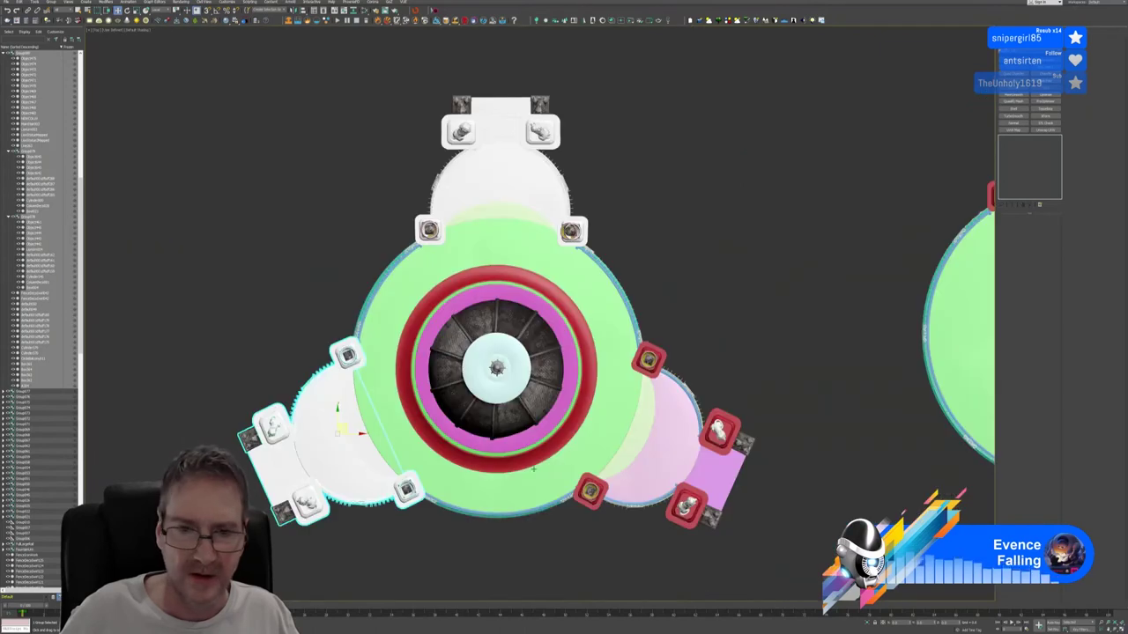
{"action": "left_click_drag", "start_coordinate": [341, 410], "coordinate": [687, 421], "text": "shift"}
{"action": "left_click", "coordinate": [565, 341]}
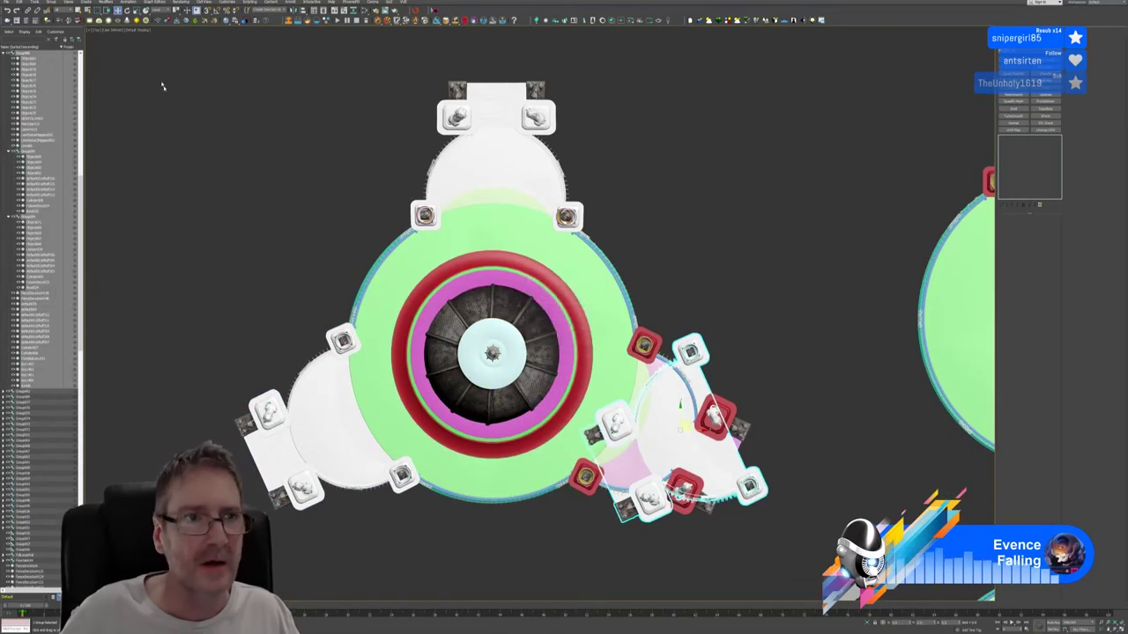
Rotate the copied wing so its staircase points outward in the same direction as the pink one.
{"action": "key", "text": "e"}
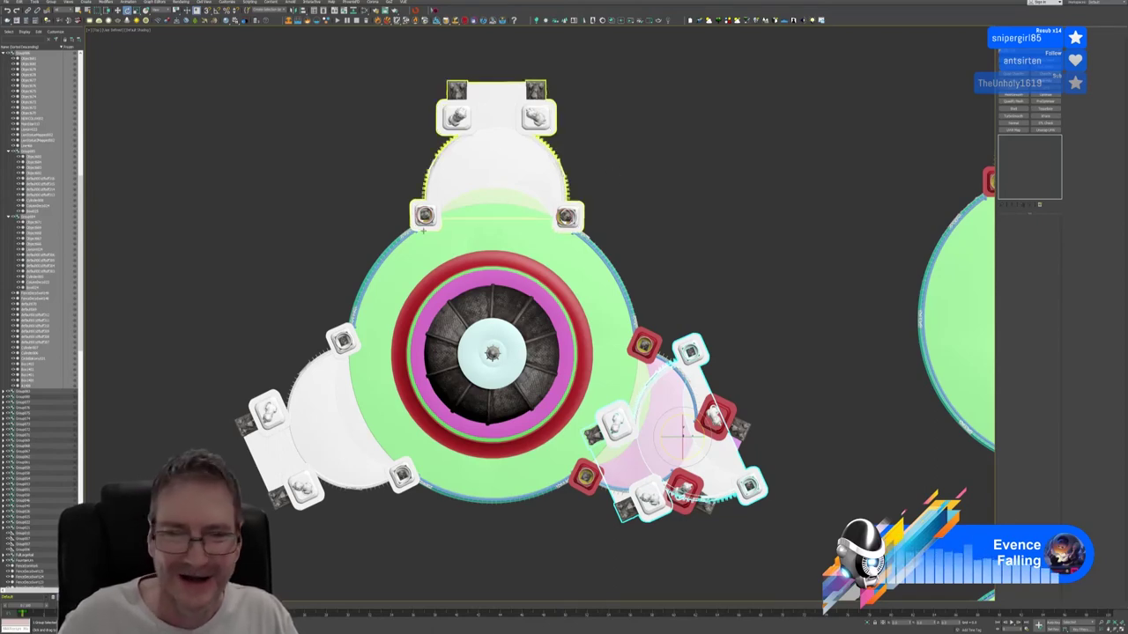
{"action": "scroll", "coordinate": [672, 259], "scroll_direction": "up", "scroll_amount": 3}
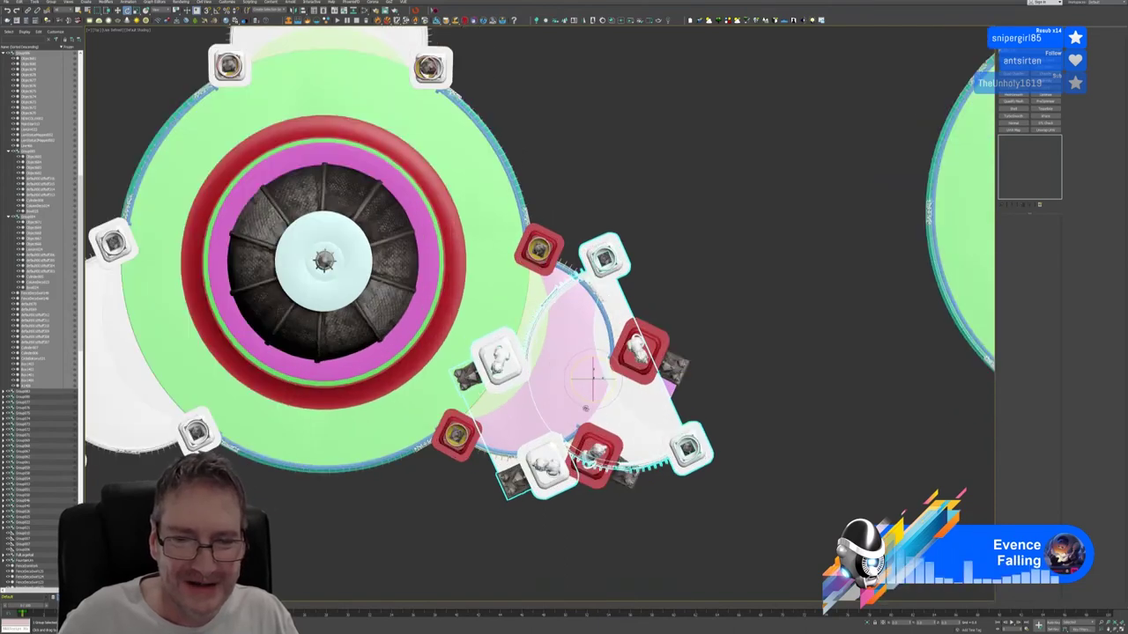
{"action": "left_click_drag", "start_coordinate": [582, 398], "coordinate": [667, 395]}
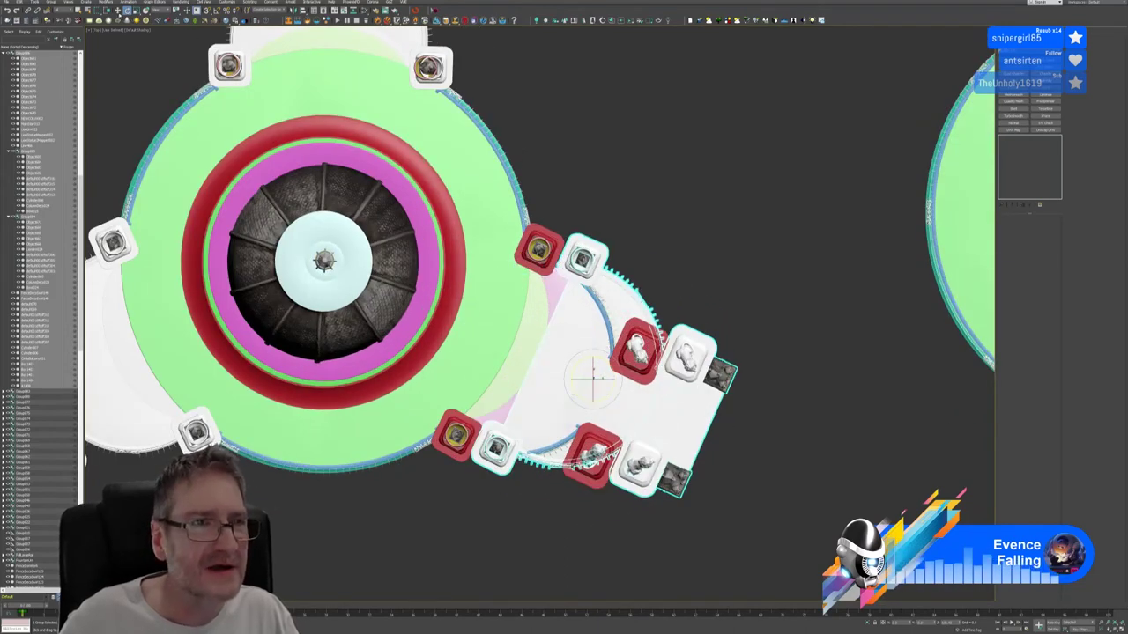
Move the rotated copy toward the rotunda onto the pink wing and undo the last nudge.
{"action": "left_click", "coordinate": [118, 11]}
{"action": "left_click", "coordinate": [575, 389]}
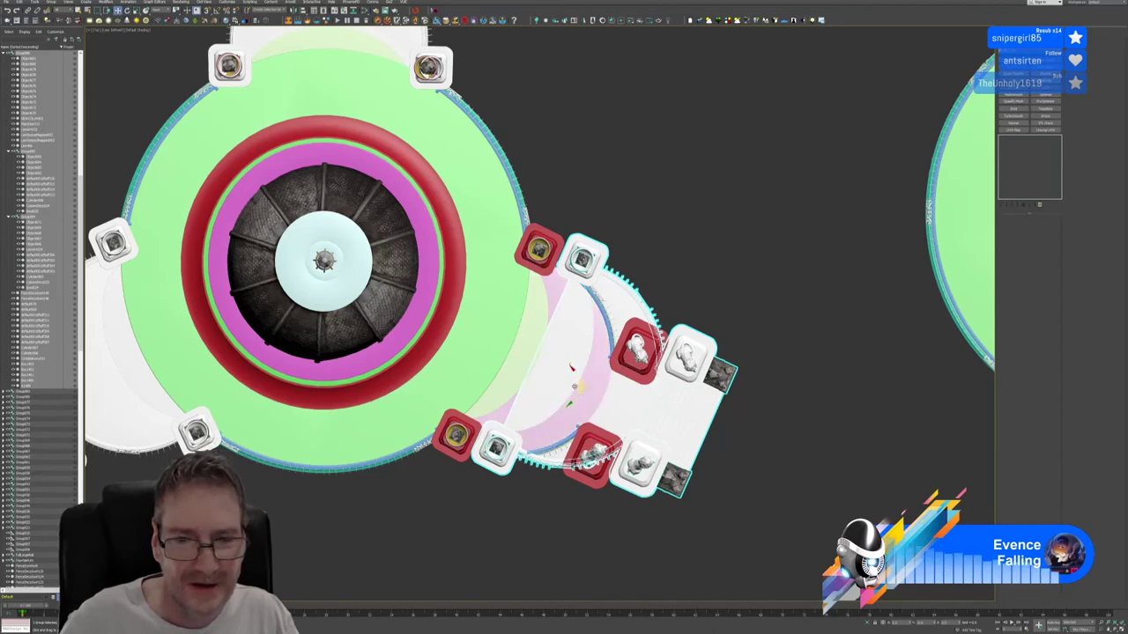
{"action": "left_click_drag", "start_coordinate": [575, 387], "coordinate": [530, 379]}
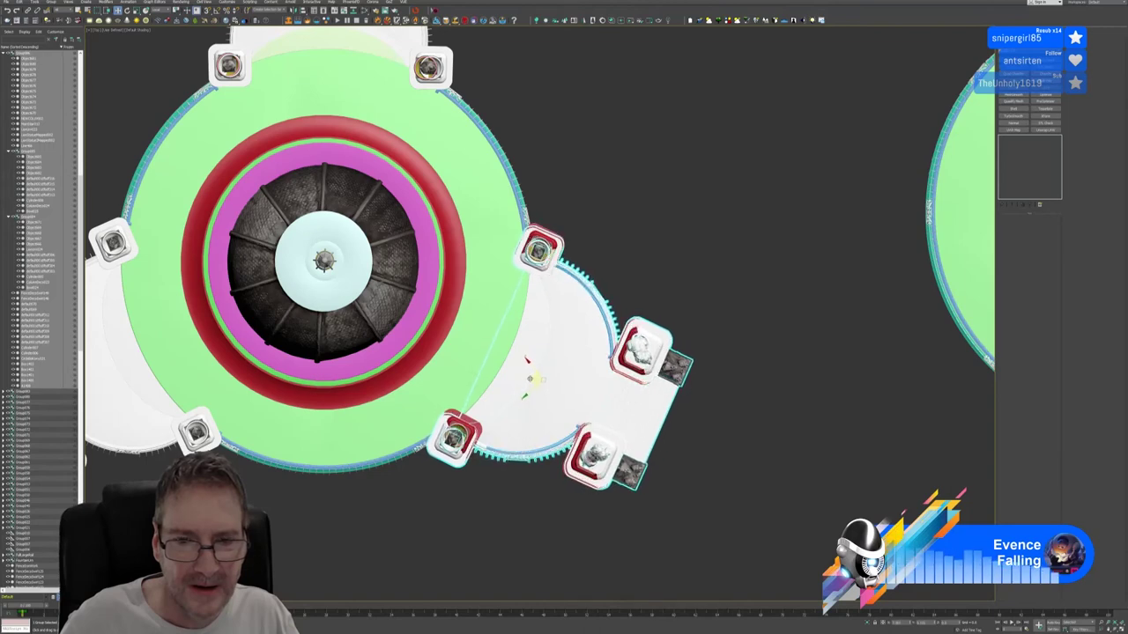
{"action": "key", "text": "ctrl+z"}
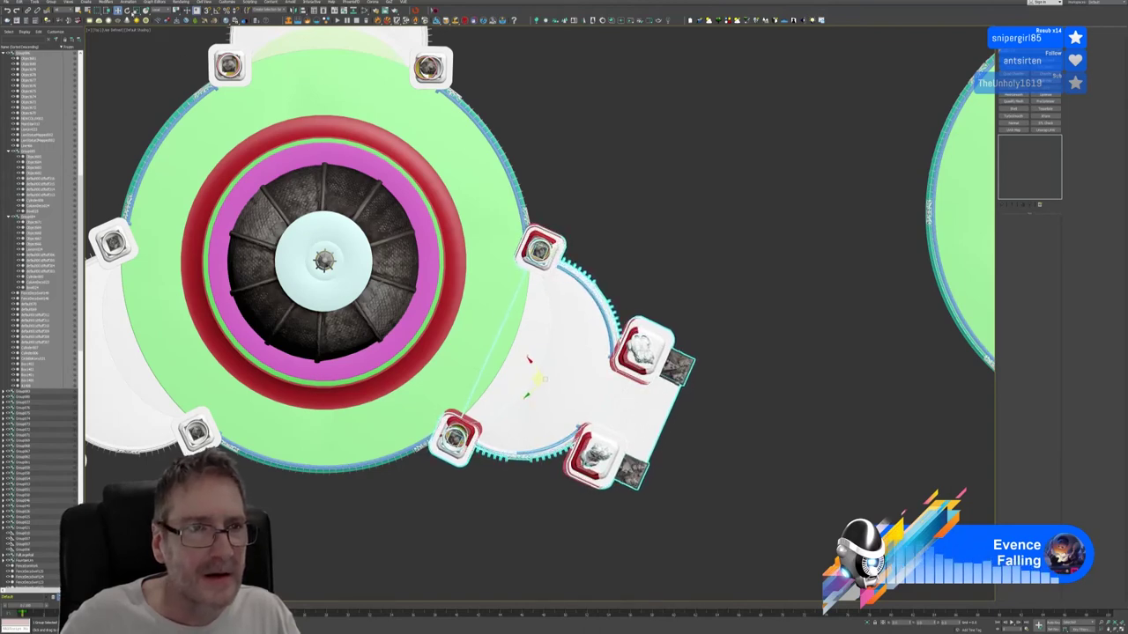
Adjust the copy's rotation slightly and shift it to line up with the red corner pillars.
{"action": "key", "text": "e"}
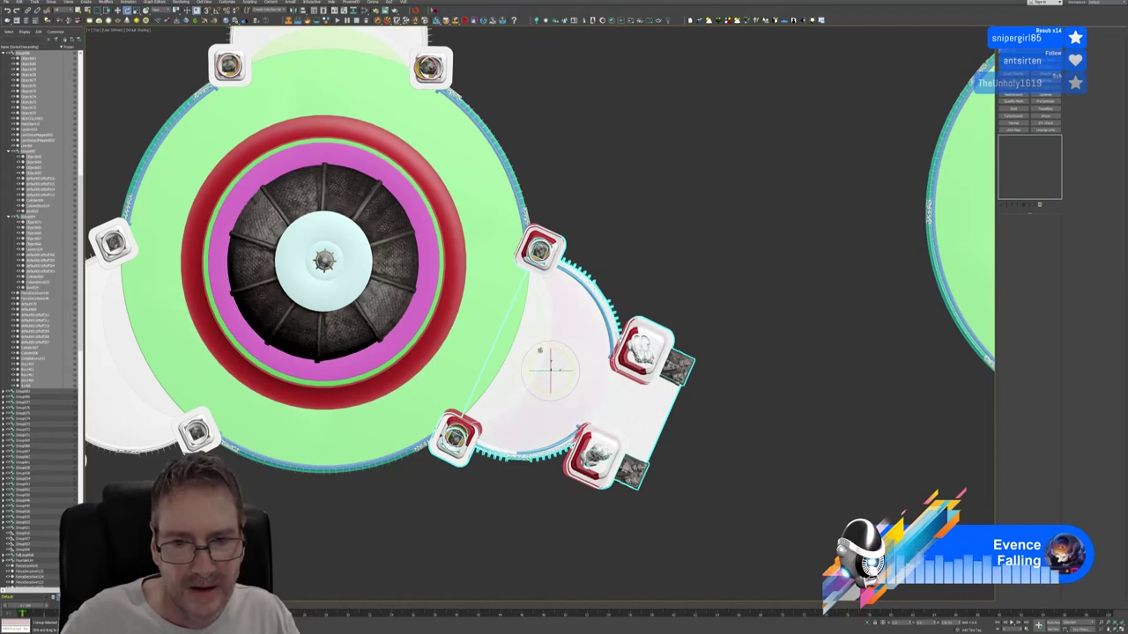
{"action": "left_click_drag", "start_coordinate": [540, 351], "coordinate": [540, 351]}
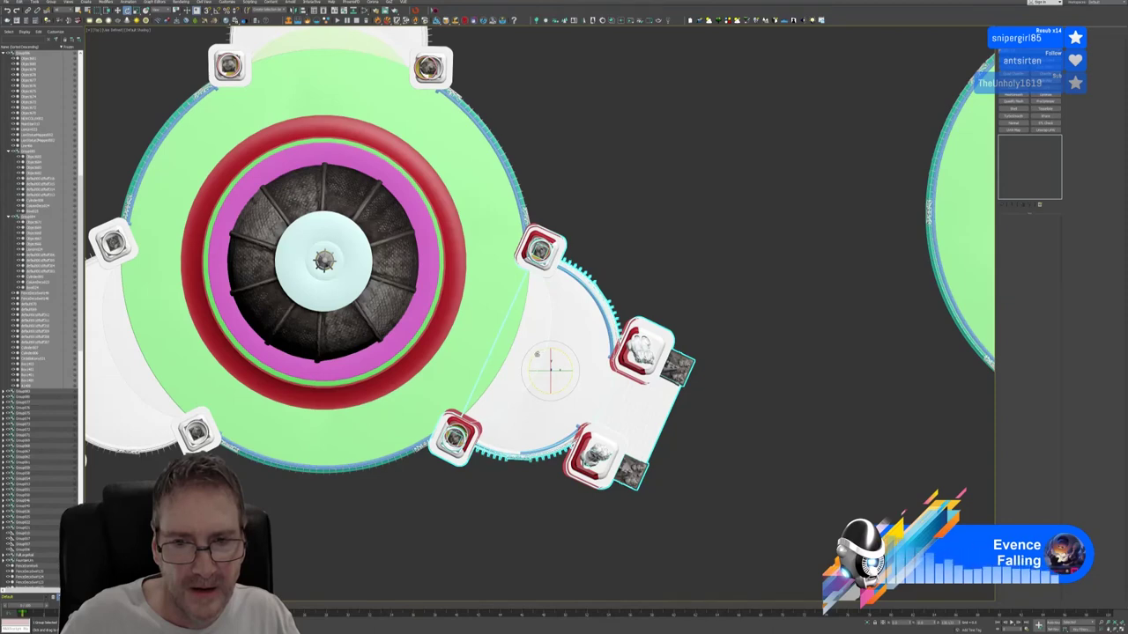
{"action": "left_click_drag", "start_coordinate": [536, 353], "coordinate": [525, 376]}
{"action": "key", "text": "w"}
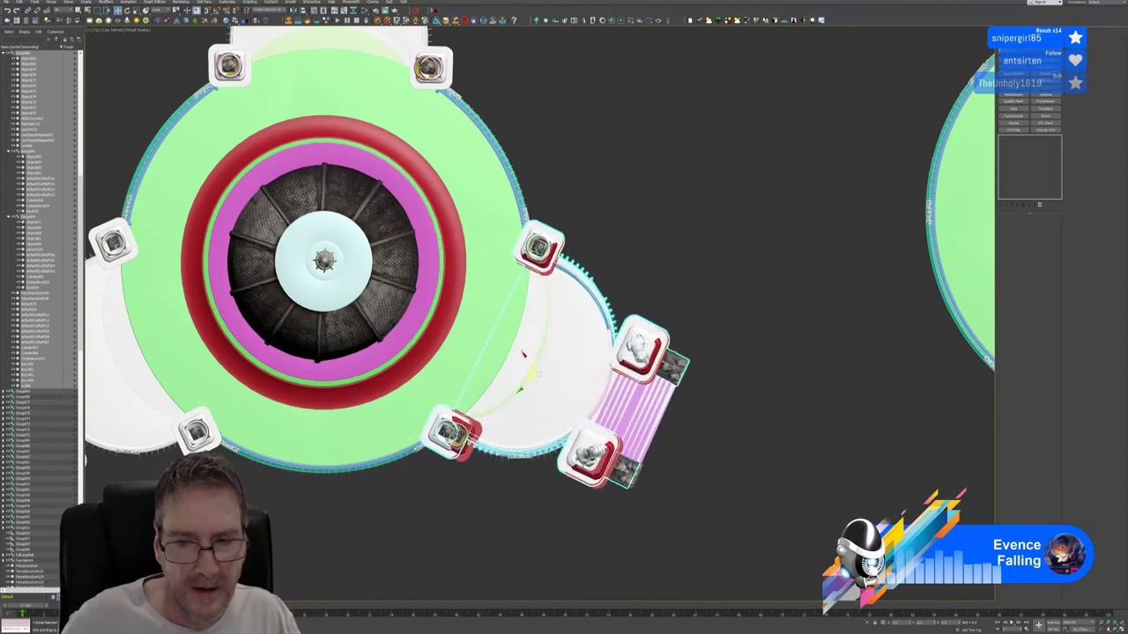
Fine-tune the copy's angle and position up close against the pink wing's pillars, railing and steps.
{"action": "scroll", "coordinate": [696, 458], "scroll_direction": "up", "scroll_amount": 5}
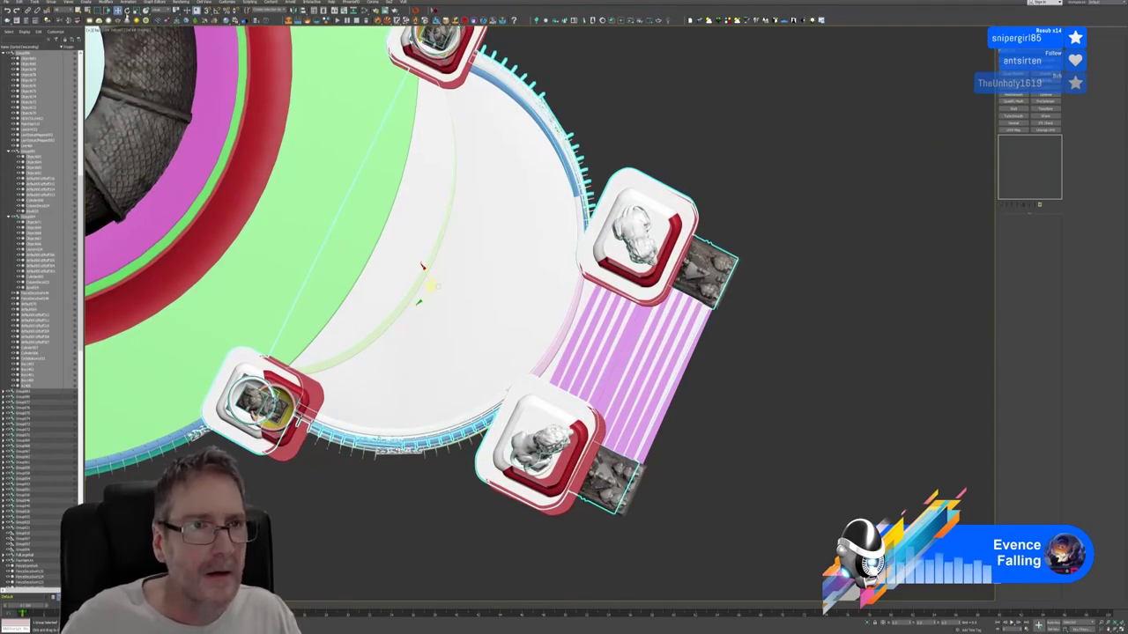
{"action": "left_click", "coordinate": [127, 11]}
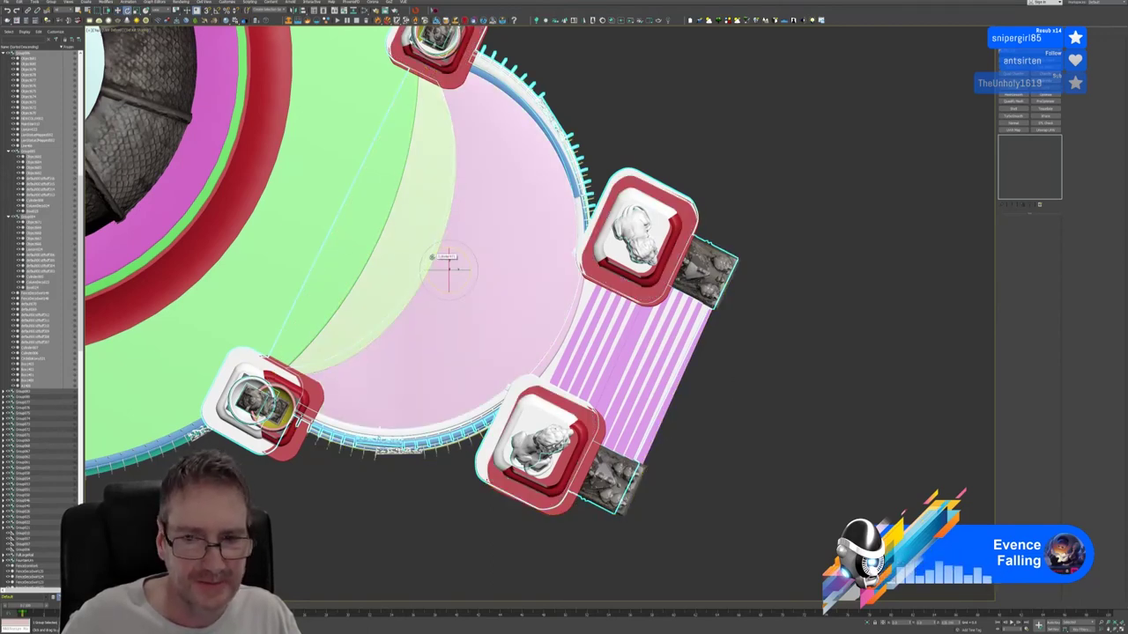
{"action": "left_click_drag", "start_coordinate": [434, 256], "coordinate": [430, 258]}
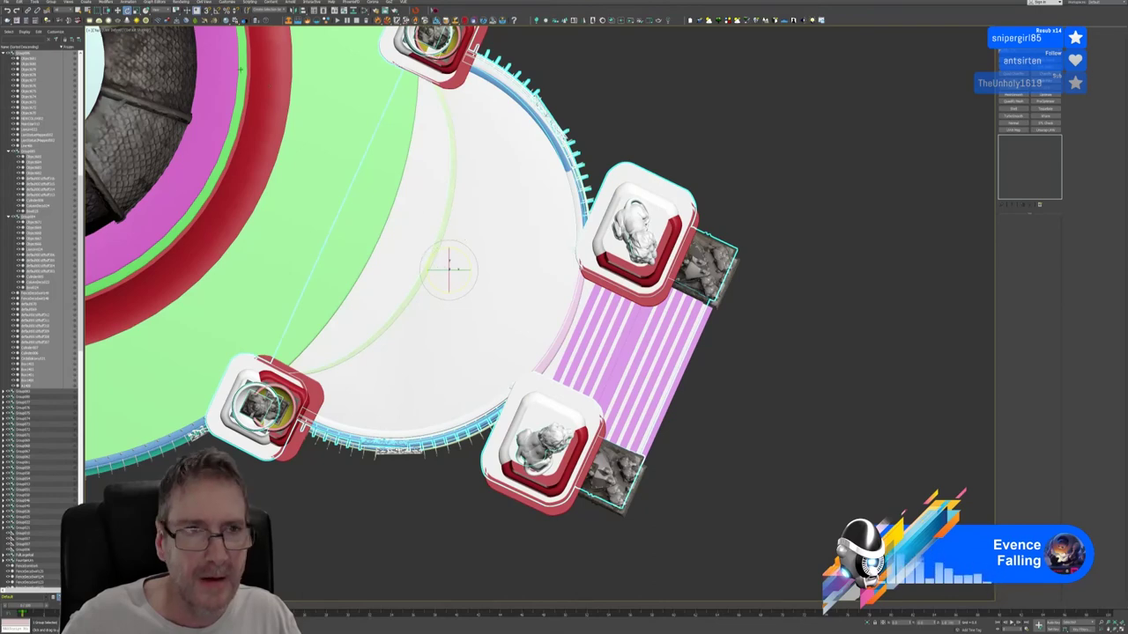
{"action": "left_click", "coordinate": [118, 10]}
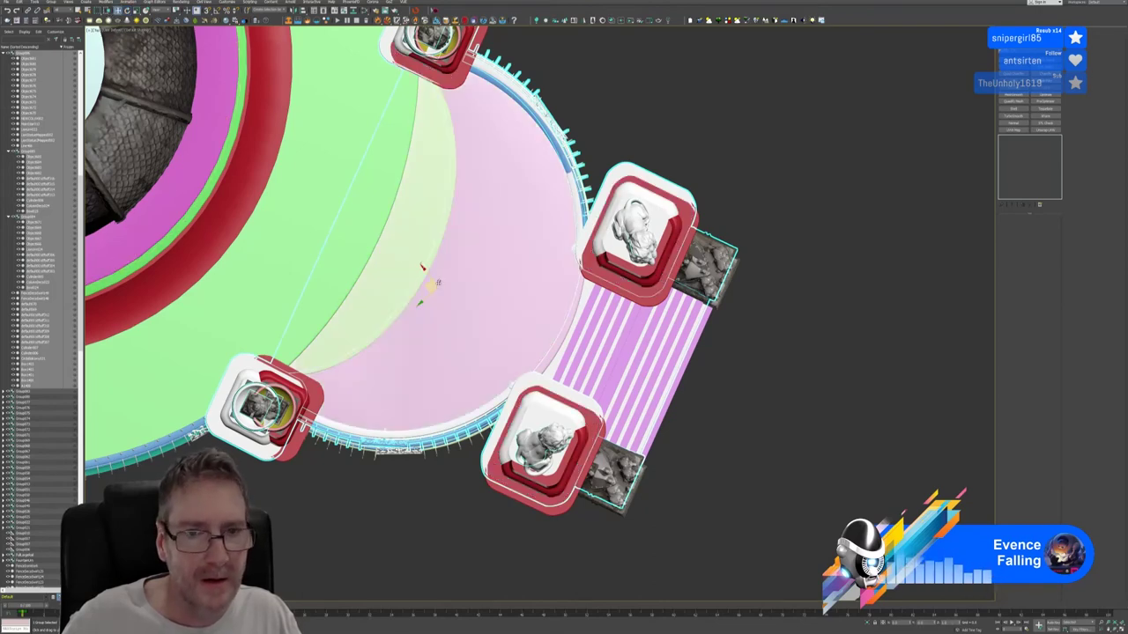
{"action": "left_click_drag", "start_coordinate": [425, 287], "coordinate": [427, 296]}
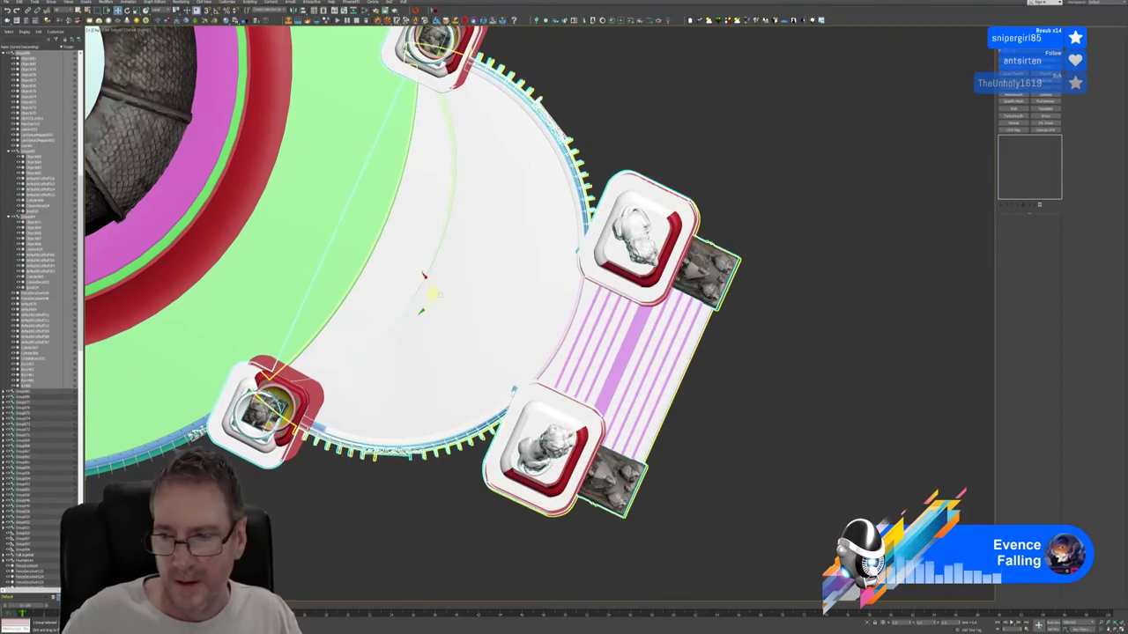
Check the copied wing's fit against the original red and pink wing in the perspective view.
{"action": "key", "text": "alt+w"}
{"action": "middle_click_drag", "start_coordinate": [455, 467], "coordinate": [405, 356], "text": "alt"}
{"action": "scroll", "coordinate": [421, 349], "scroll_direction": "up", "scroll_amount": 4}
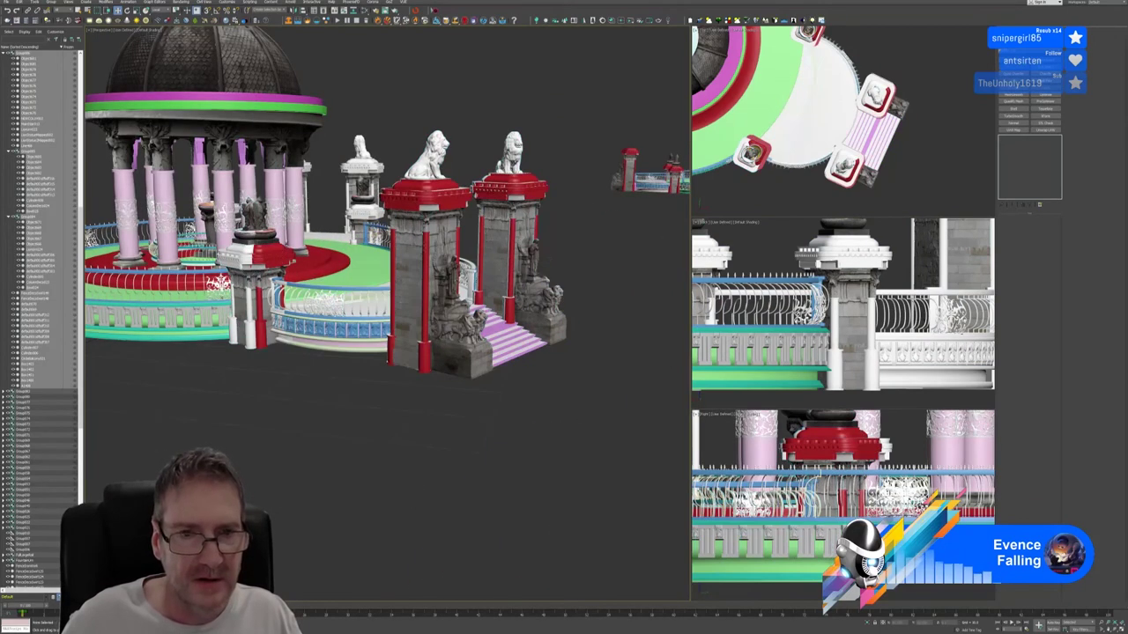
Delete the old red and pink staircase wing together with its blue balustrade and the leftover blue railing ends beside the pillars.
{"action": "left_click", "coordinate": [564, 396]}
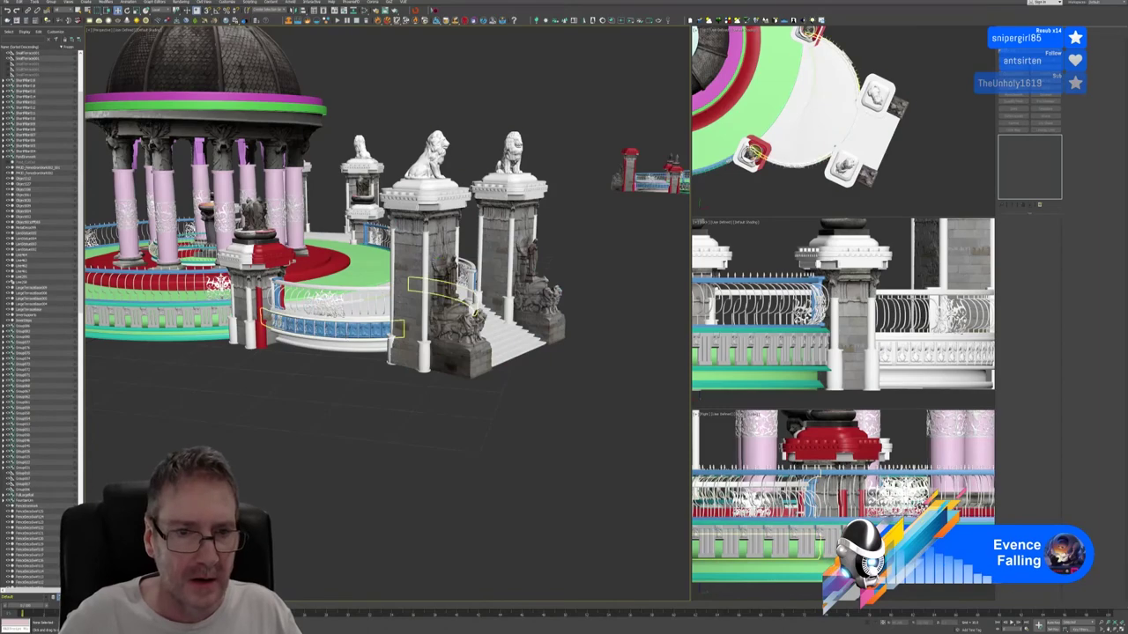
{"action": "left_click", "coordinate": [377, 331]}
{"action": "key", "text": "Delete"}
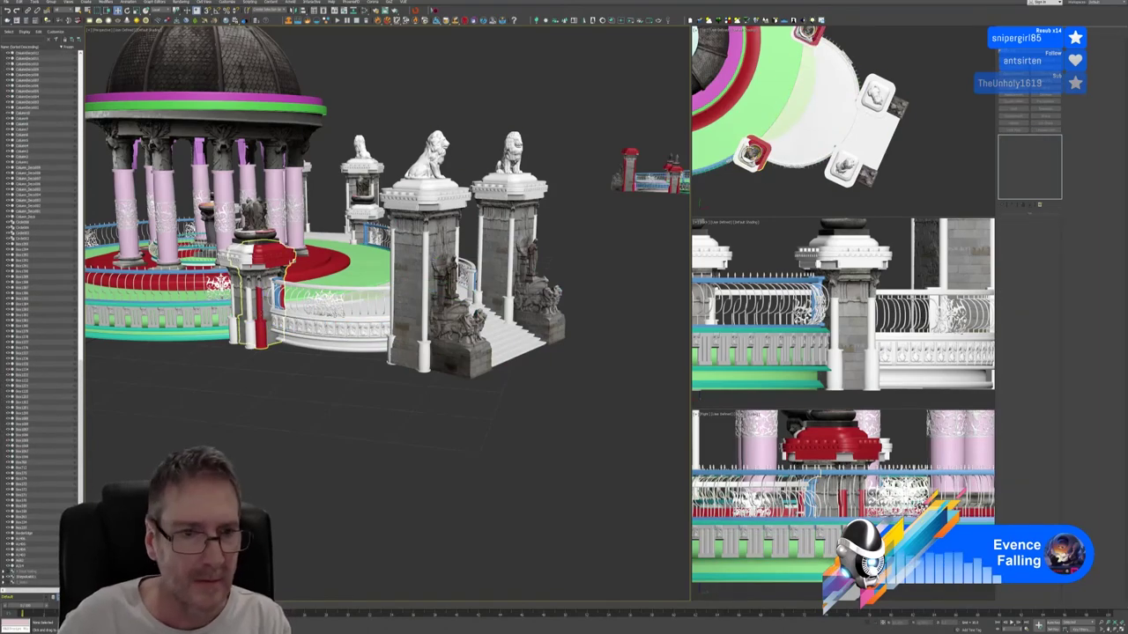
{"action": "scroll", "coordinate": [274, 294], "scroll_direction": "up", "scroll_amount": 4}
{"action": "left_click", "coordinate": [291, 302]}
{"action": "key", "text": "Delete"}
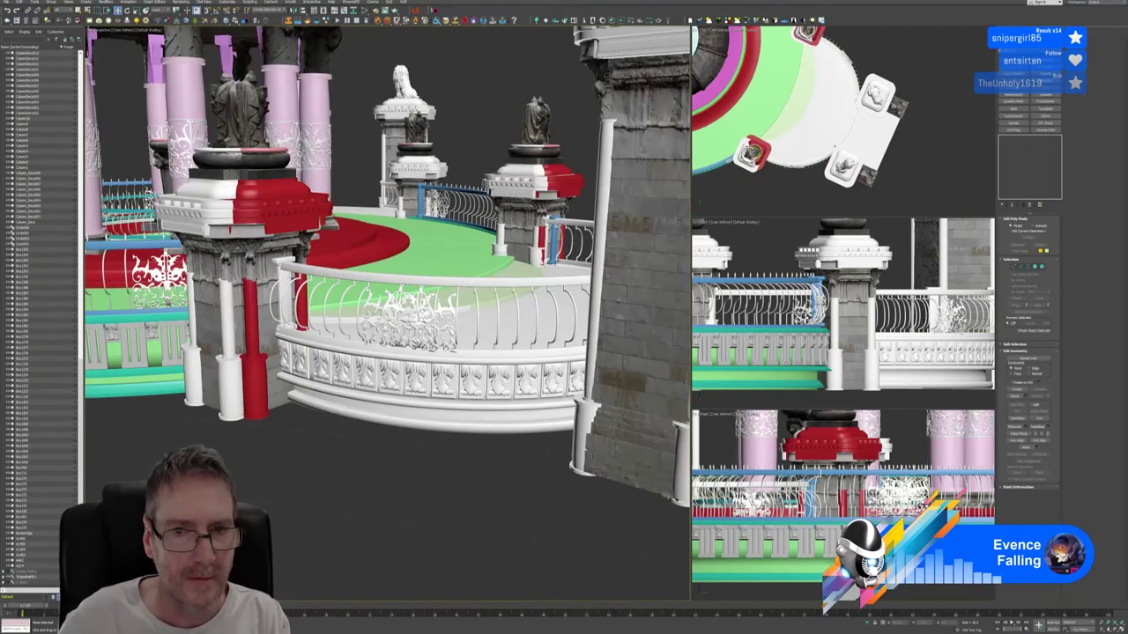
{"action": "left_click", "coordinate": [554, 231]}
{"action": "key", "text": "Delete"}
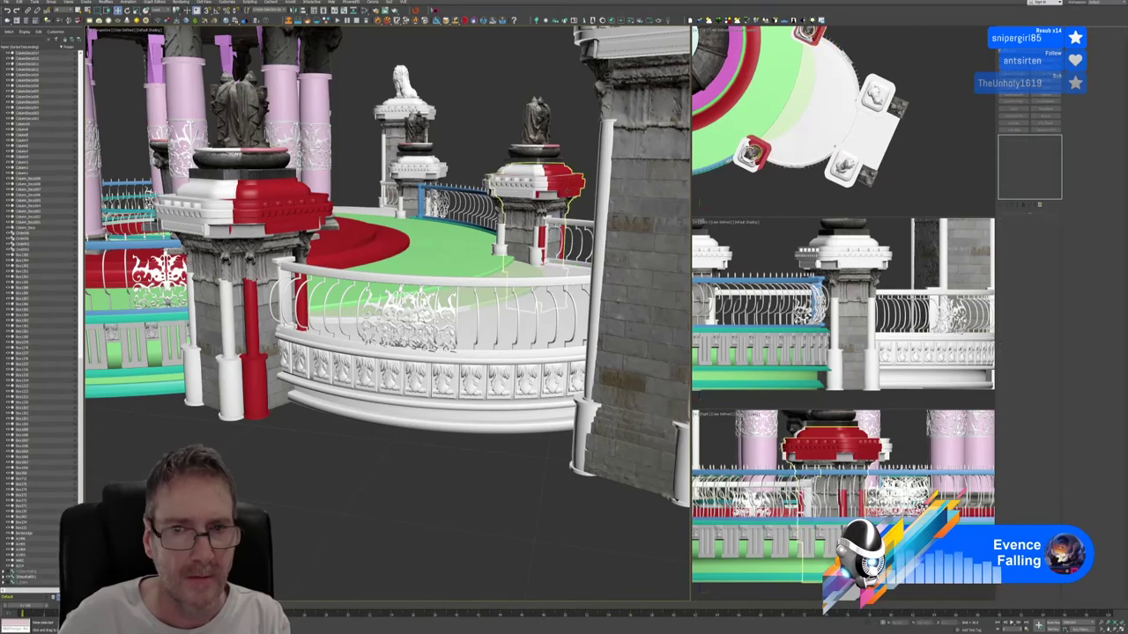
Delete the two old red pillars overlapping the white pillars where the copied wing meets the round terrace.
{"action": "left_click", "coordinate": [557, 180]}
{"action": "key", "text": "Delete"}
{"action": "left_click", "coordinate": [253, 300]}
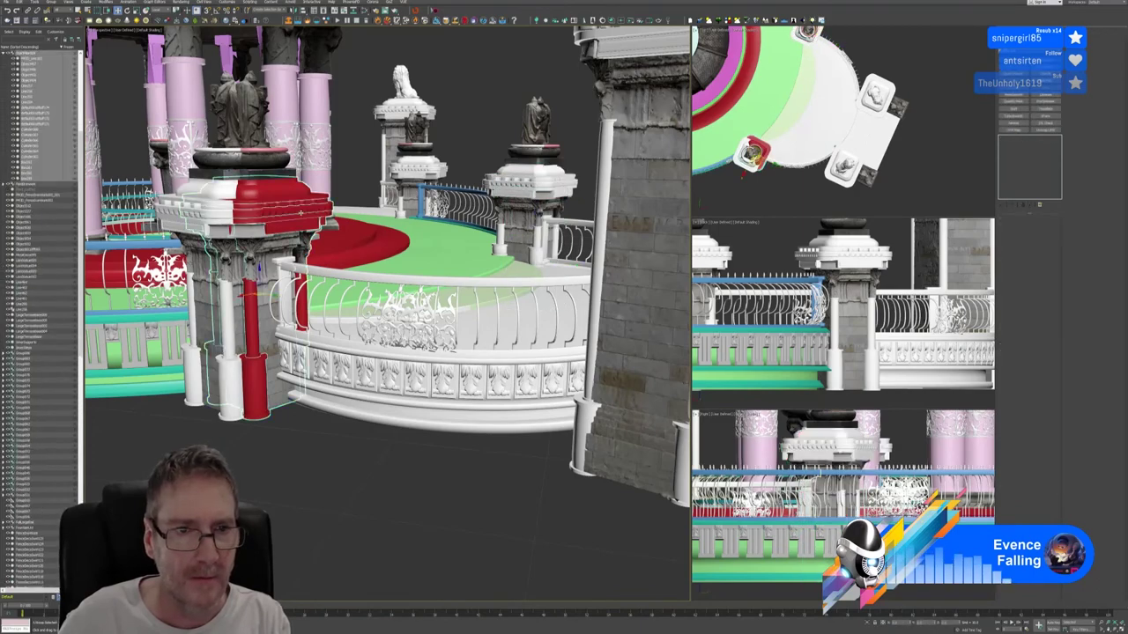
{"action": "key", "text": "Delete"}
Delete the leftover blue railing post behind the tall lion pillar at the edge of the white stairs.
{"action": "scroll", "coordinate": [449, 350], "scroll_direction": "down", "scroll_amount": 2}
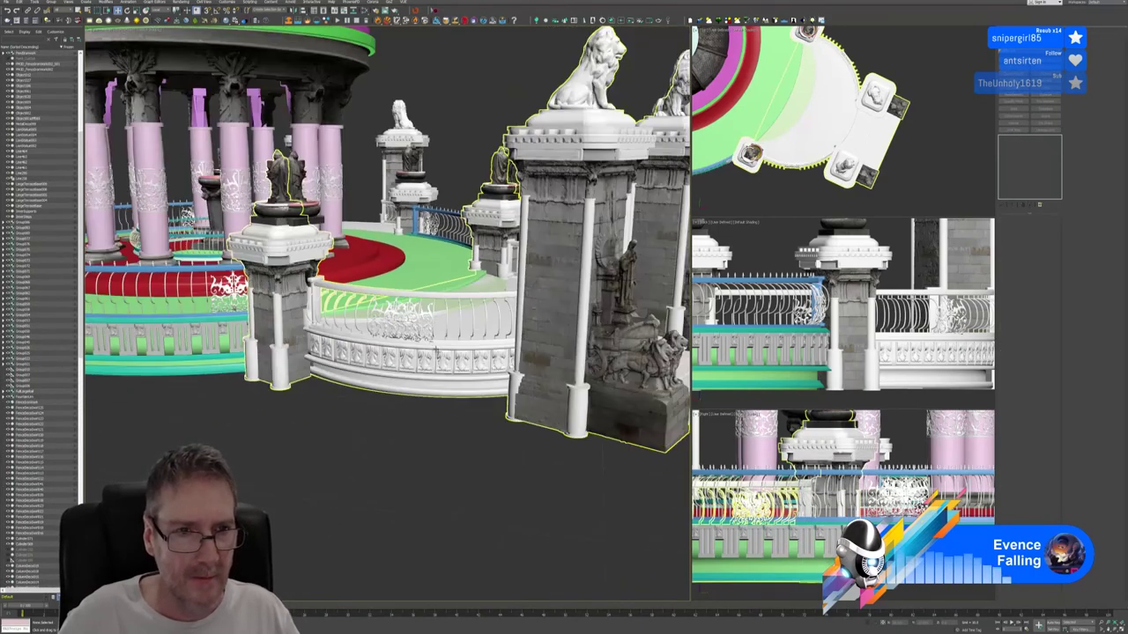
{"action": "middle_click_drag", "start_coordinate": [436, 354], "coordinate": [481, 352], "text": "alt"}
{"action": "scroll", "coordinate": [481, 352], "scroll_direction": "down", "scroll_amount": 5}
{"action": "scroll", "coordinate": [444, 372], "scroll_direction": "up", "scroll_amount": 10}
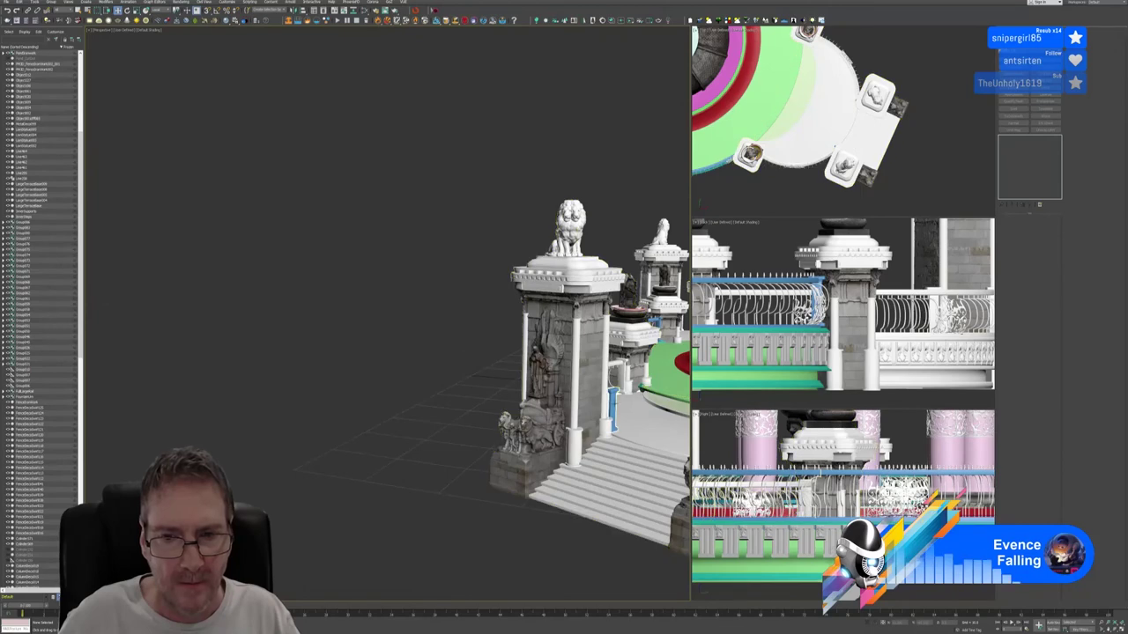
{"action": "left_click", "coordinate": [613, 407]}
{"action": "key", "text": "Delete"}
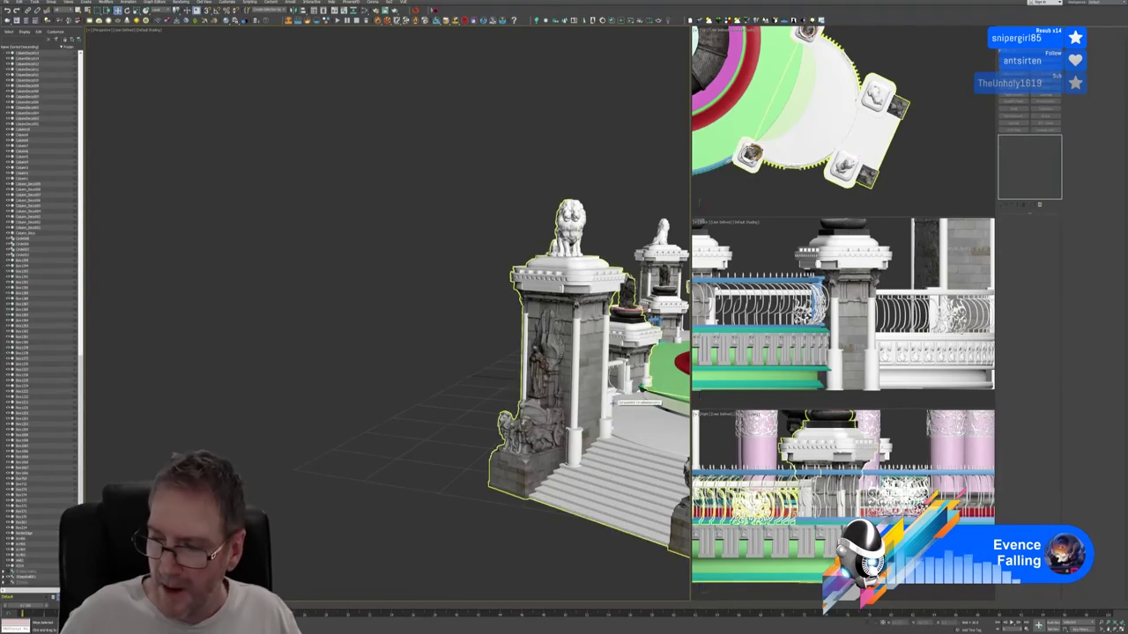
Examine the pavilion's replaced white wings up close and from afar, along with the spare terraces and wings beside it.
{"action": "scroll", "coordinate": [621, 438], "scroll_direction": "down", "scroll_amount": 10}
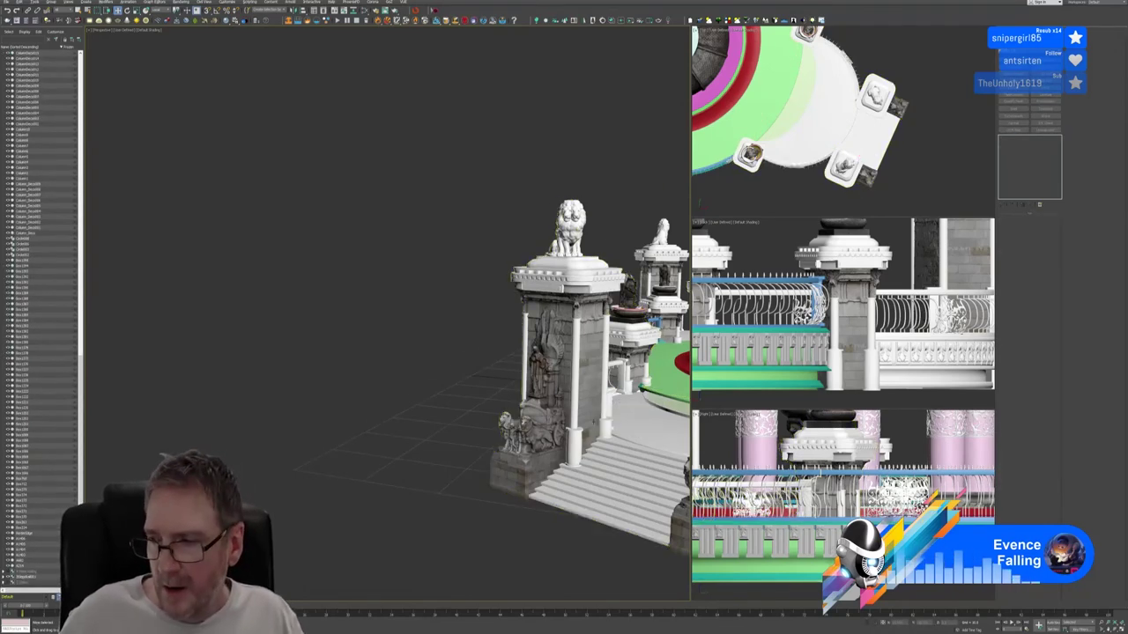
{"action": "middle_click_drag", "start_coordinate": [621, 438], "coordinate": [626, 424], "text": "alt"}
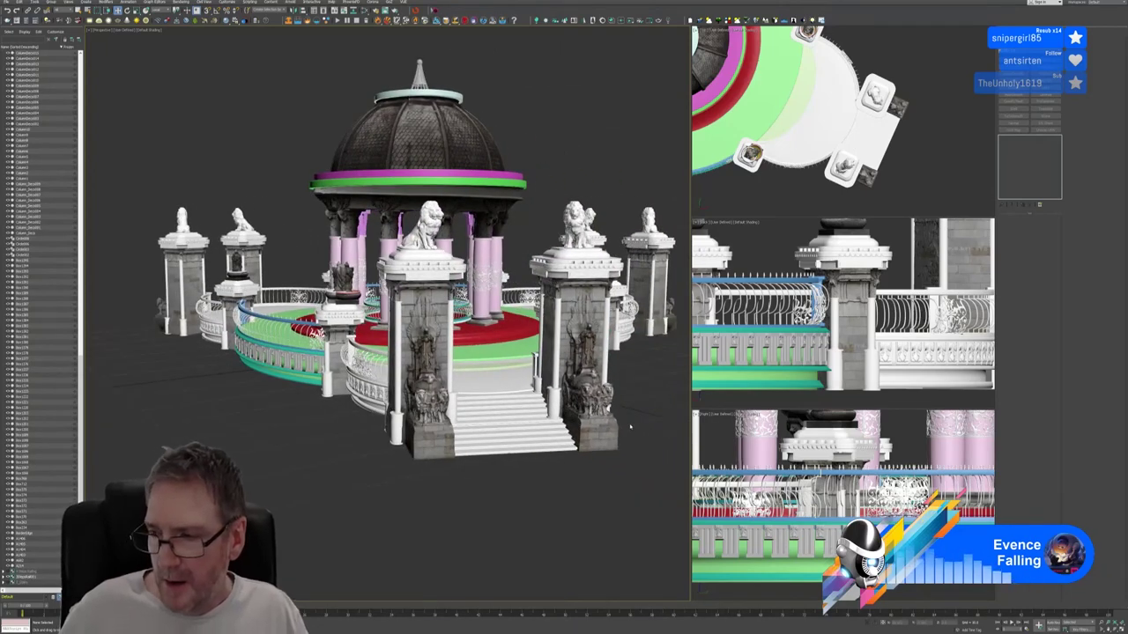
{"action": "scroll", "coordinate": [630, 427], "scroll_direction": "up", "scroll_amount": 10}
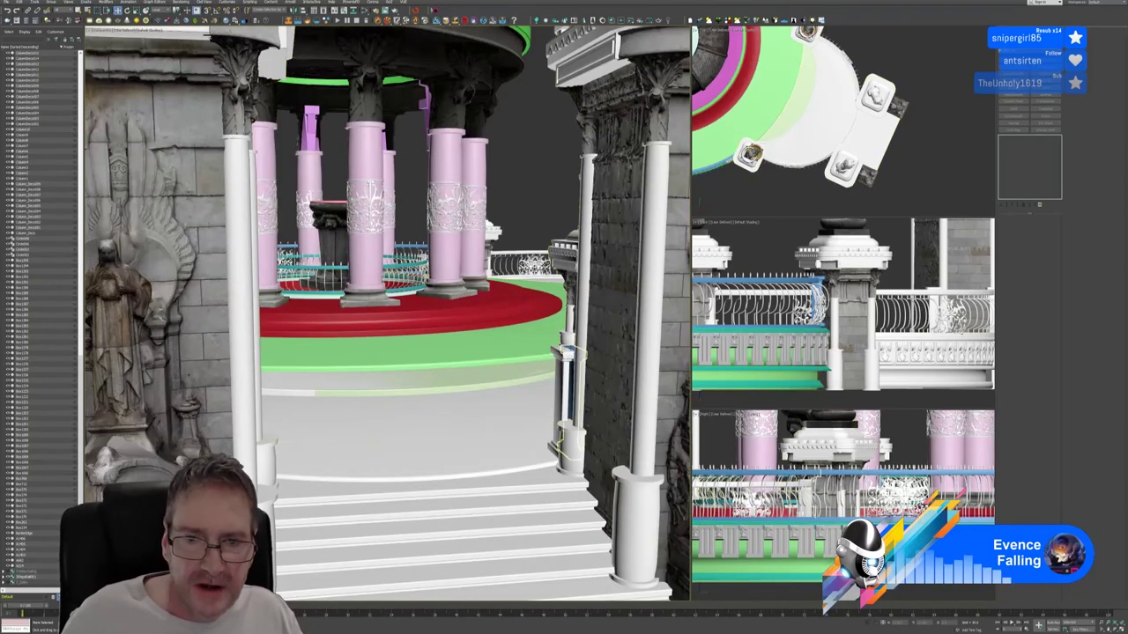
{"action": "scroll", "coordinate": [507, 370], "scroll_direction": "down", "scroll_amount": 8}
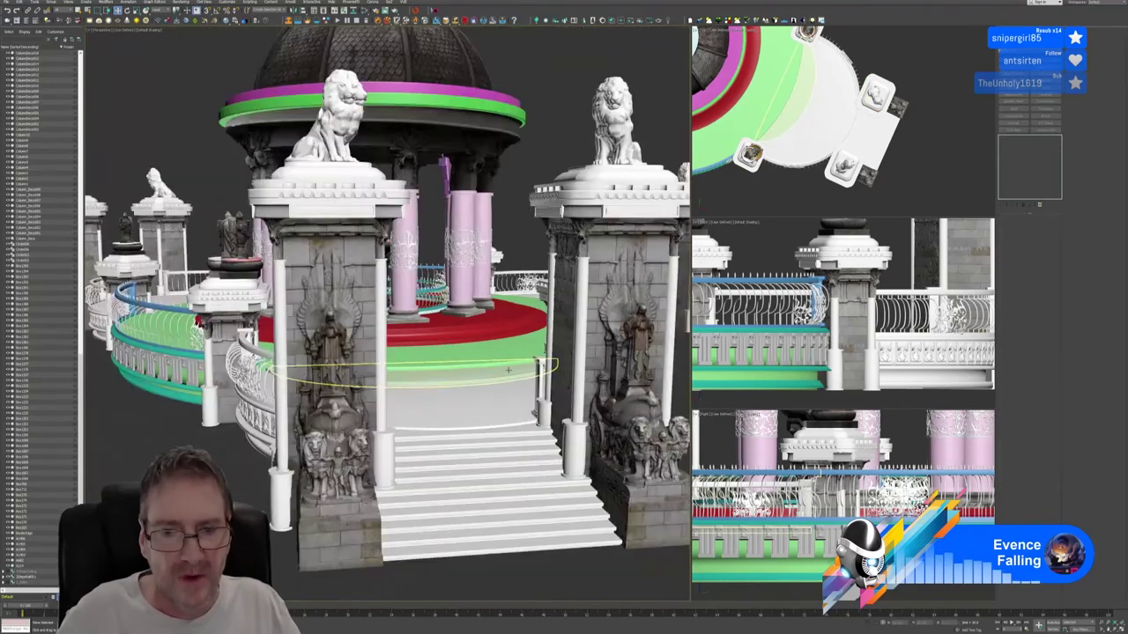
{"action": "scroll", "coordinate": [509, 370], "scroll_direction": "down", "scroll_amount": 8}
{"action": "scroll", "coordinate": [490, 413], "scroll_direction": "up", "scroll_amount": 1}
{"action": "middle_click_drag", "start_coordinate": [418, 443], "coordinate": [429, 444], "text": "alt"}
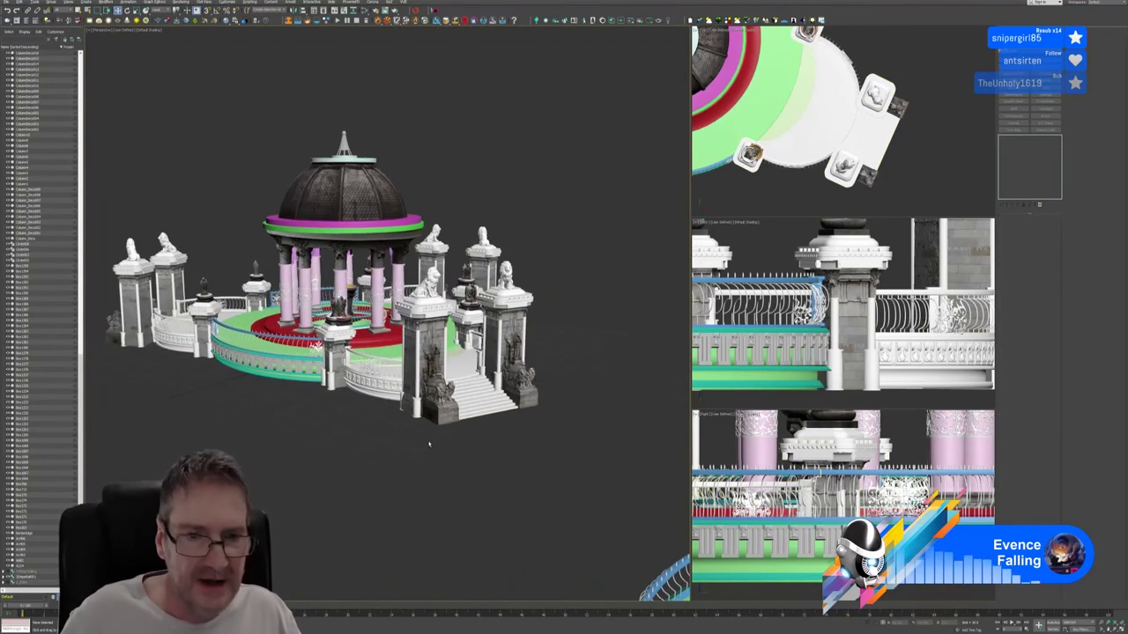
{"action": "scroll", "coordinate": [465, 413], "scroll_direction": "down", "scroll_amount": 6}
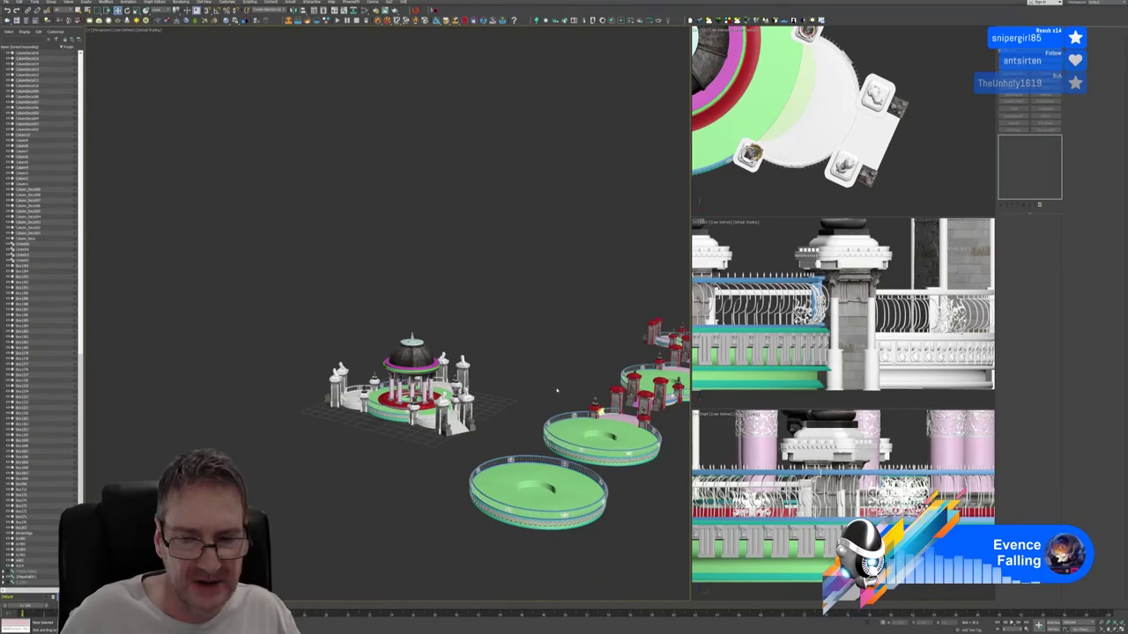
{"action": "middle_click_drag", "start_coordinate": [557, 390], "coordinate": [468, 373]}
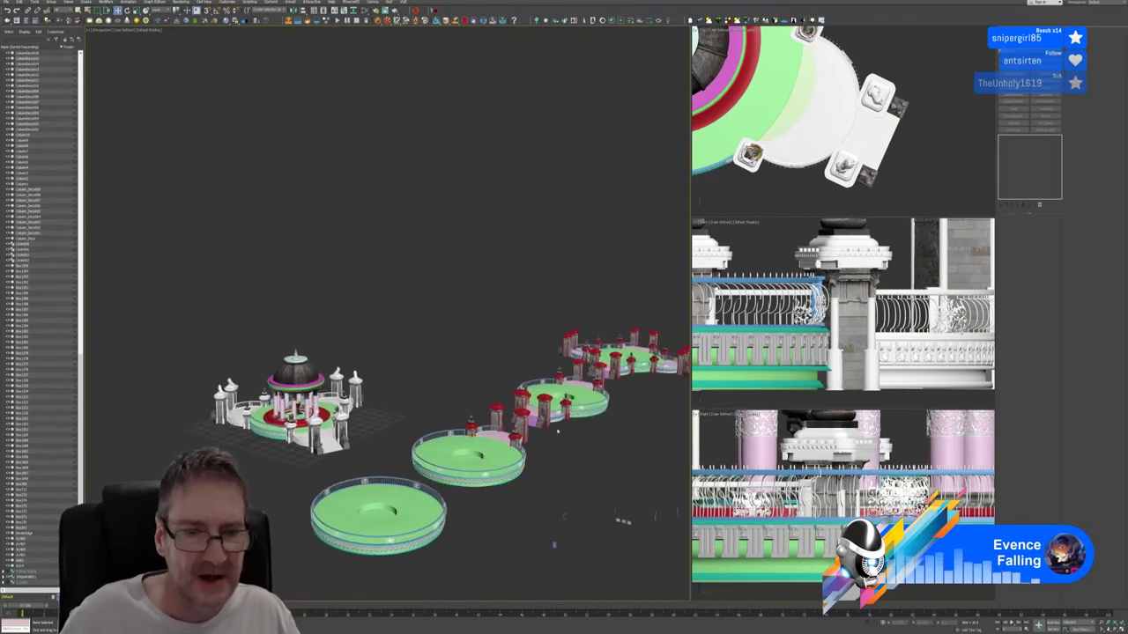
{"action": "middle_click_drag", "start_coordinate": [344, 335], "coordinate": [385, 325], "text": "alt"}
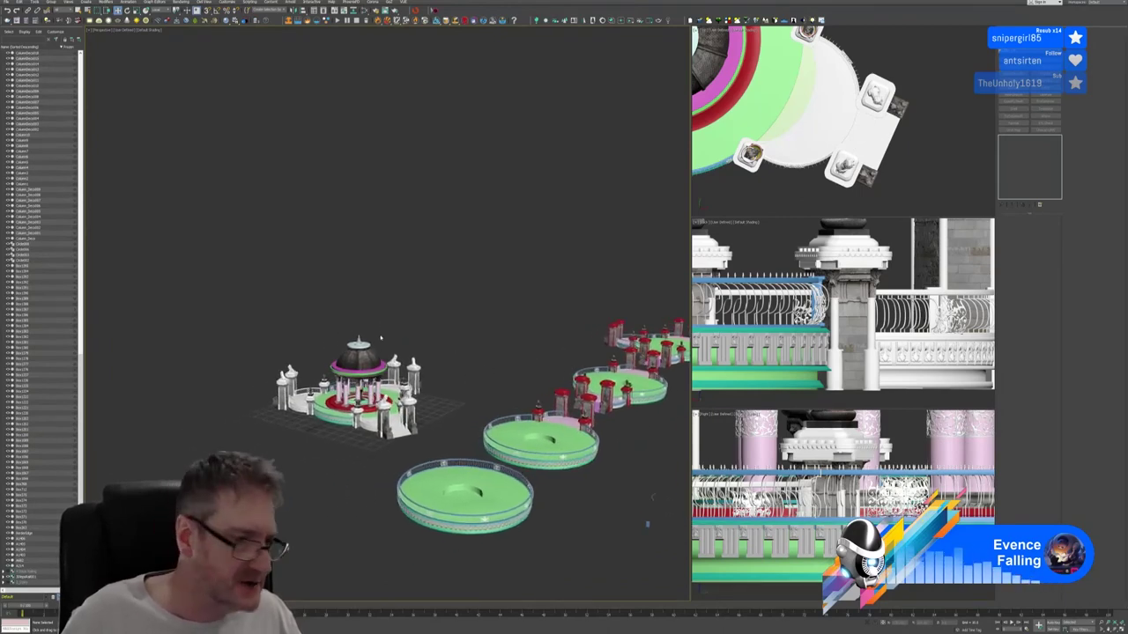
{"action": "scroll", "coordinate": [321, 413], "scroll_direction": "up", "scroll_amount": 5}
{"action": "scroll", "coordinate": [340, 397], "scroll_direction": "up", "scroll_amount": 3}
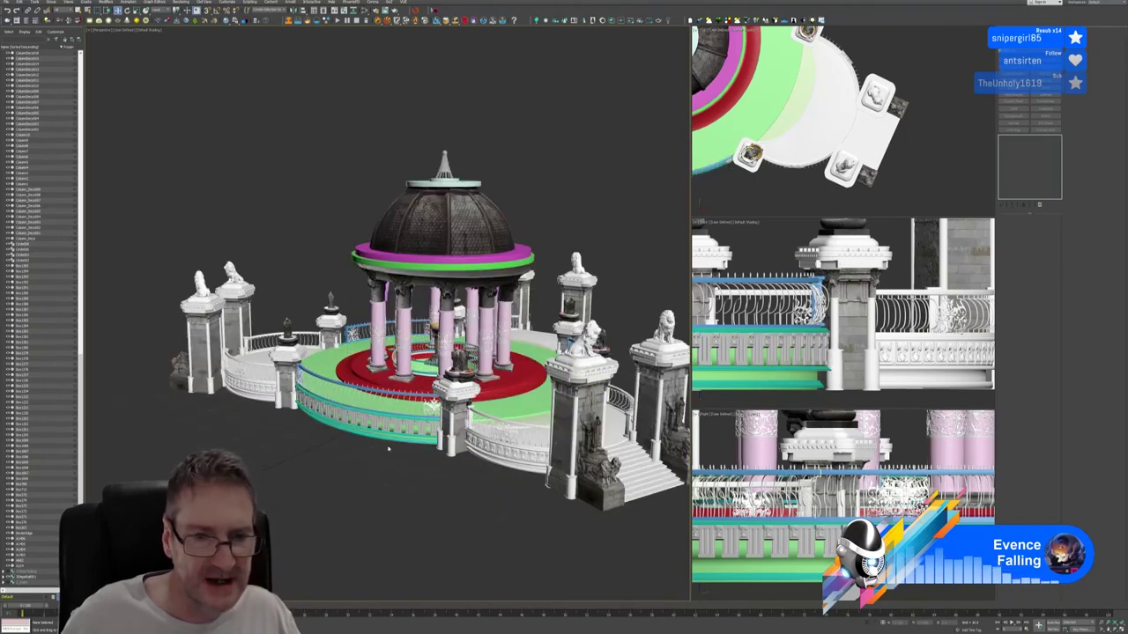
{"action": "middle_click_drag", "start_coordinate": [388, 447], "coordinate": [347, 444]}
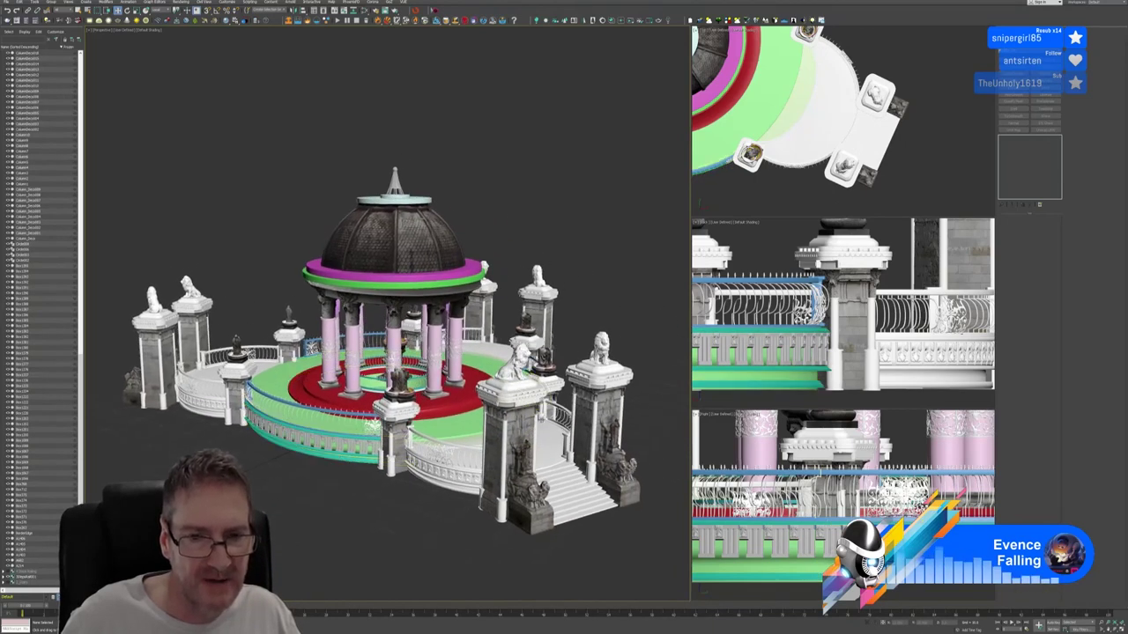
Add an Unwrap UVW modifier to the pavilion's large green terrace base and check its layout in the UV editor.
{"action": "scroll", "coordinate": [425, 429], "scroll_direction": "up", "scroll_amount": 3}
{"action": "left_click", "coordinate": [414, 429]}
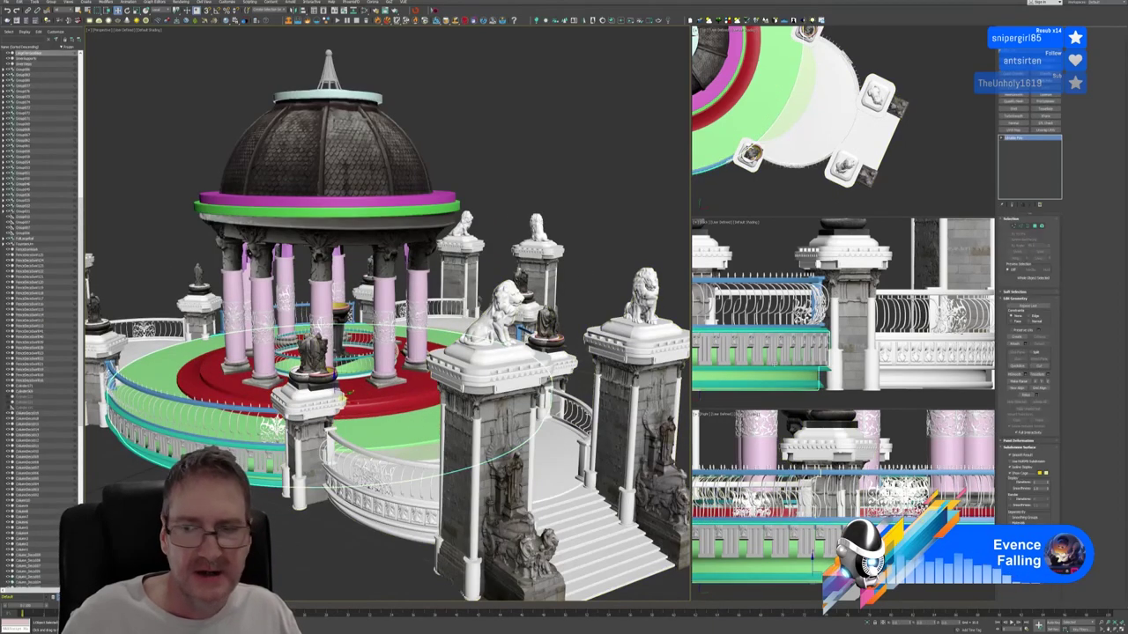
{"action": "left_click", "coordinate": [1024, 231]}
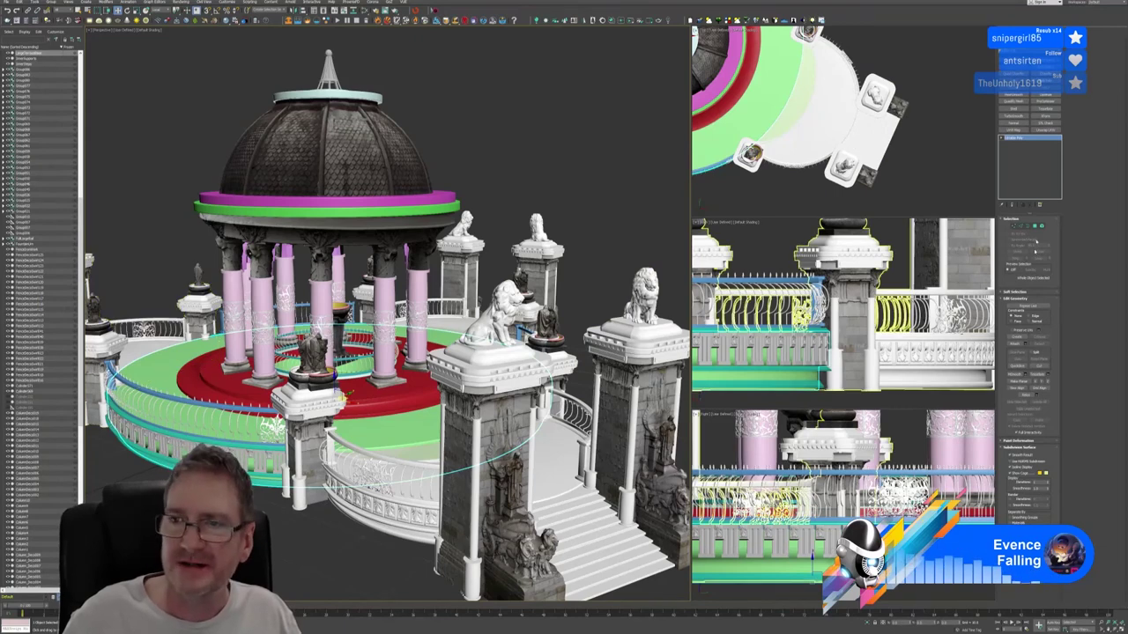
{"action": "left_click", "coordinate": [1044, 131]}
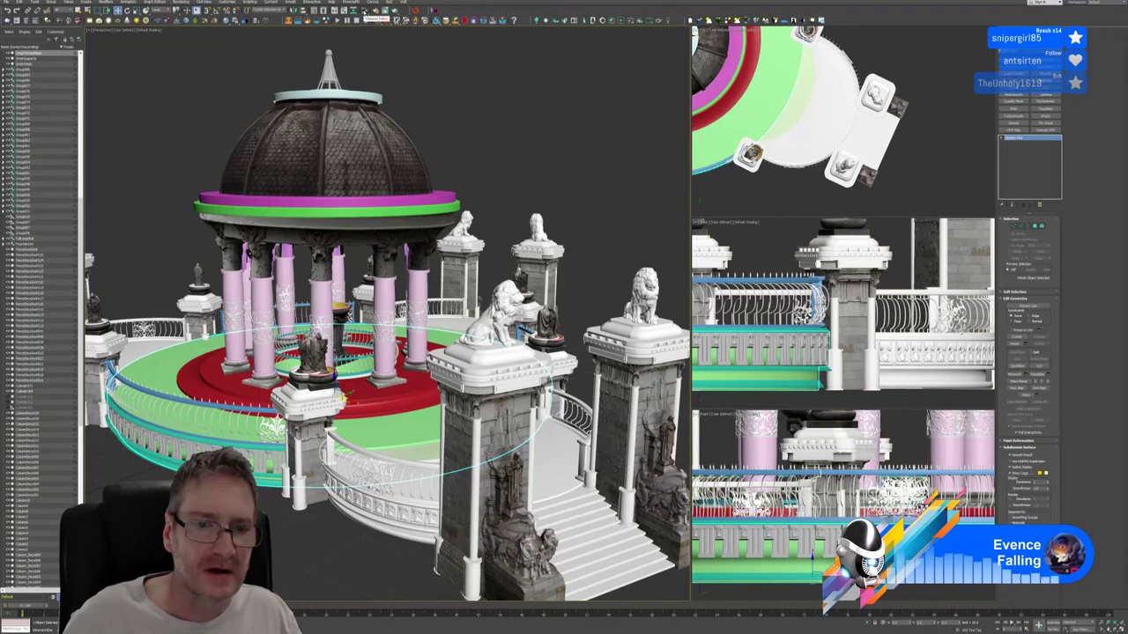
{"action": "left_click", "coordinate": [1042, 131]}
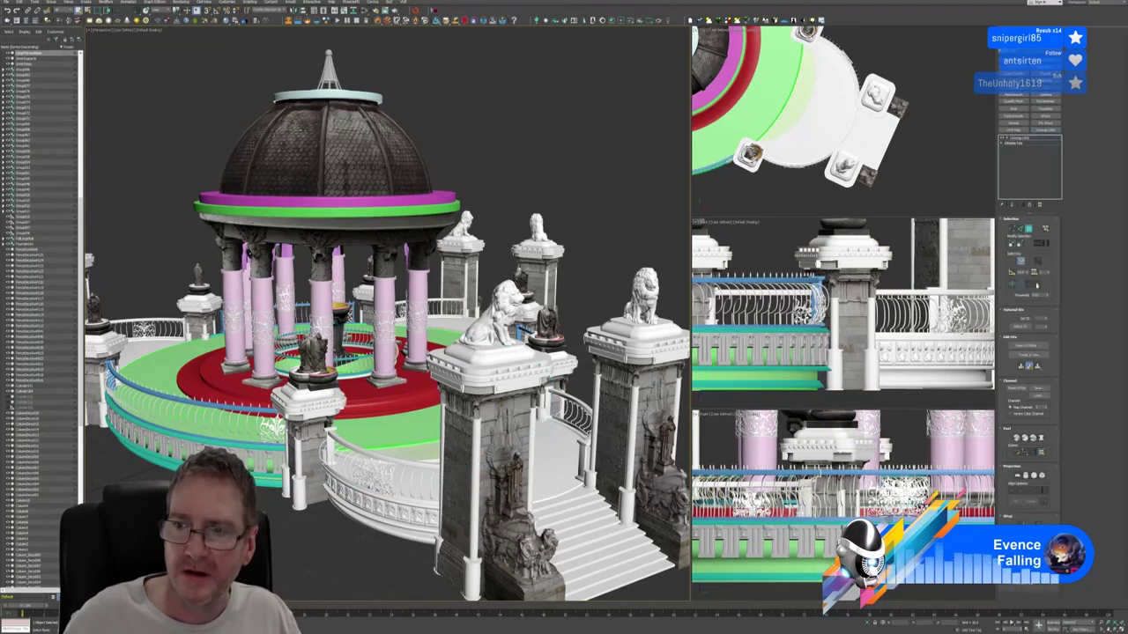
{"action": "left_click", "coordinate": [1027, 345]}
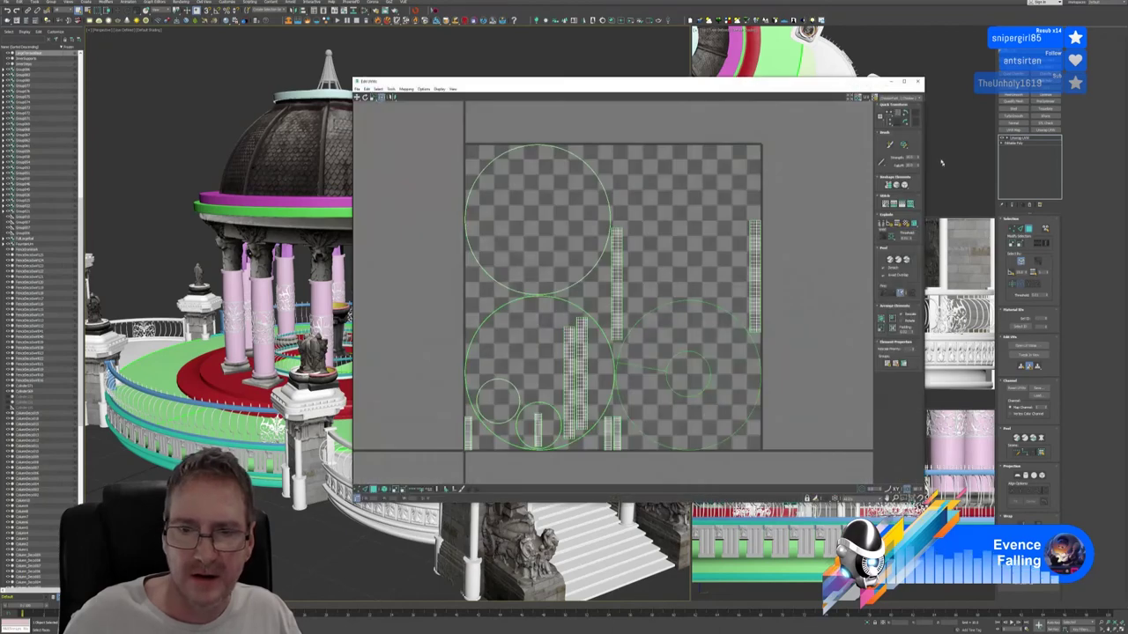
{"action": "left_click", "coordinate": [917, 82]}
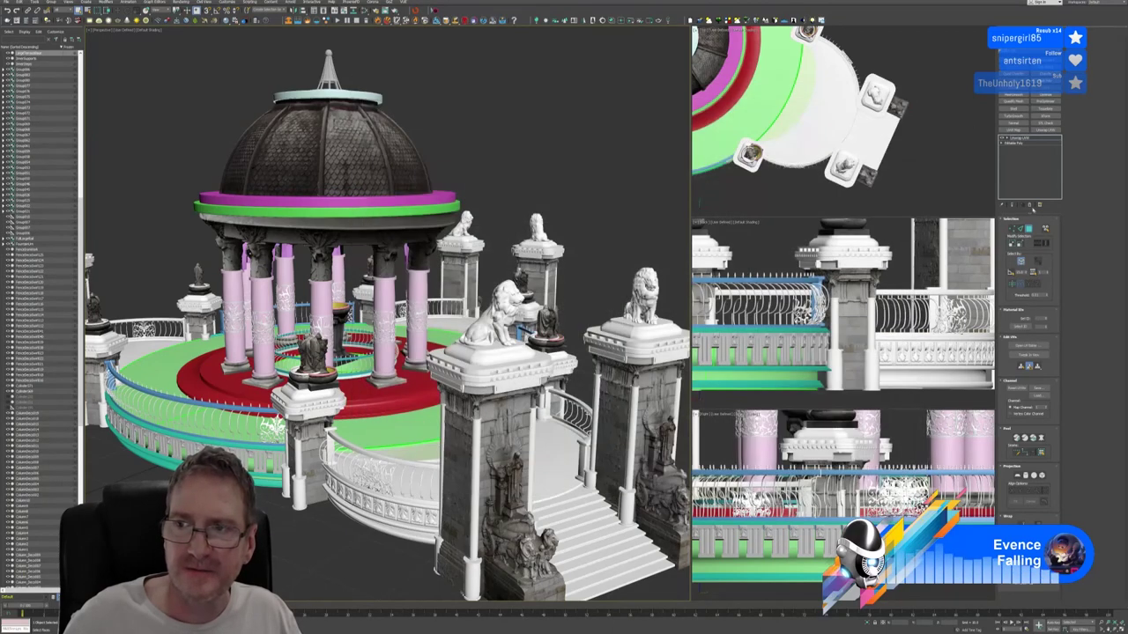
Assign the plain white material from the Slate Material Editor to the terrace base and leave its polygon selection mode.
{"action": "left_click", "coordinate": [381, 15]}
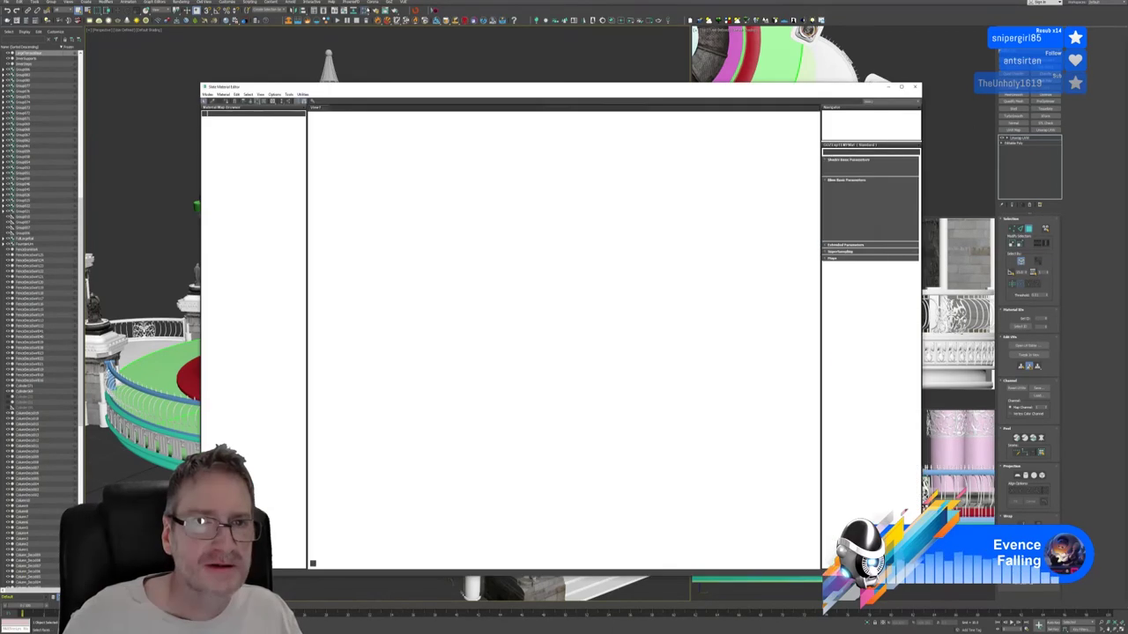
{"action": "right_click", "coordinate": [445, 281]}
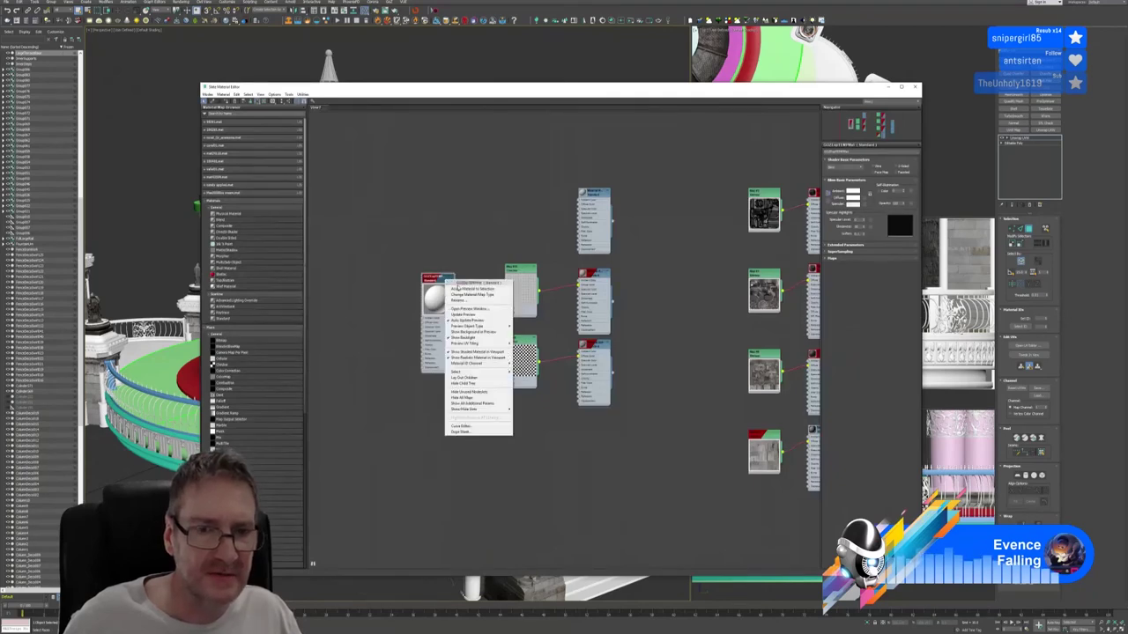
{"action": "left_click", "coordinate": [469, 289]}
{"action": "left_click", "coordinate": [914, 86]}
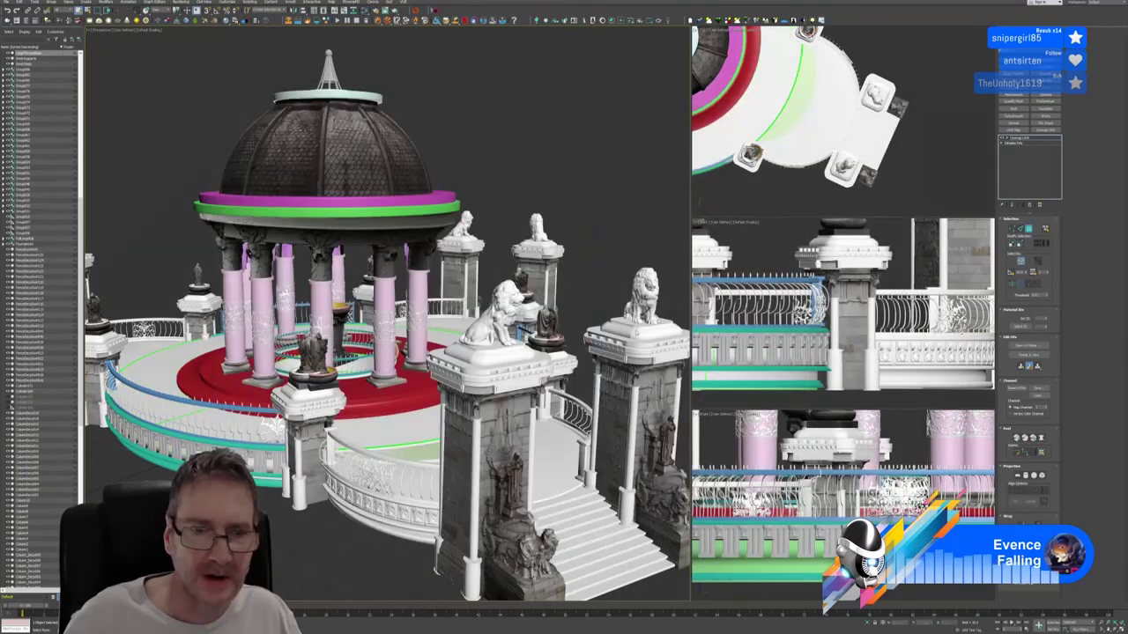
{"action": "scroll", "coordinate": [438, 453], "scroll_direction": "up", "scroll_amount": 2}
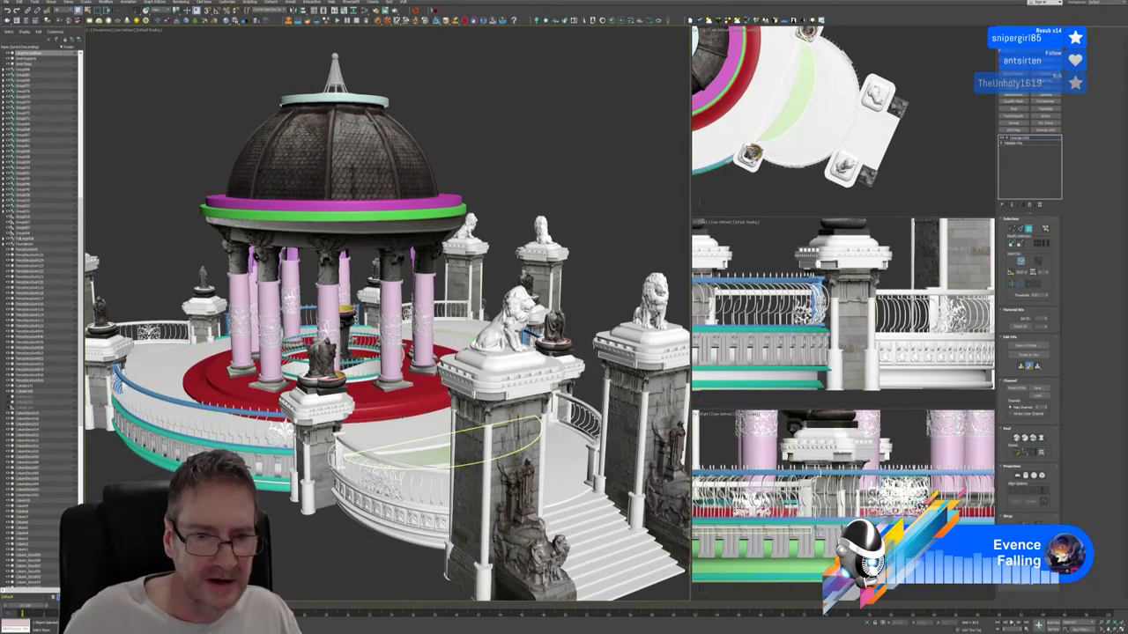
{"action": "left_click", "coordinate": [405, 418]}
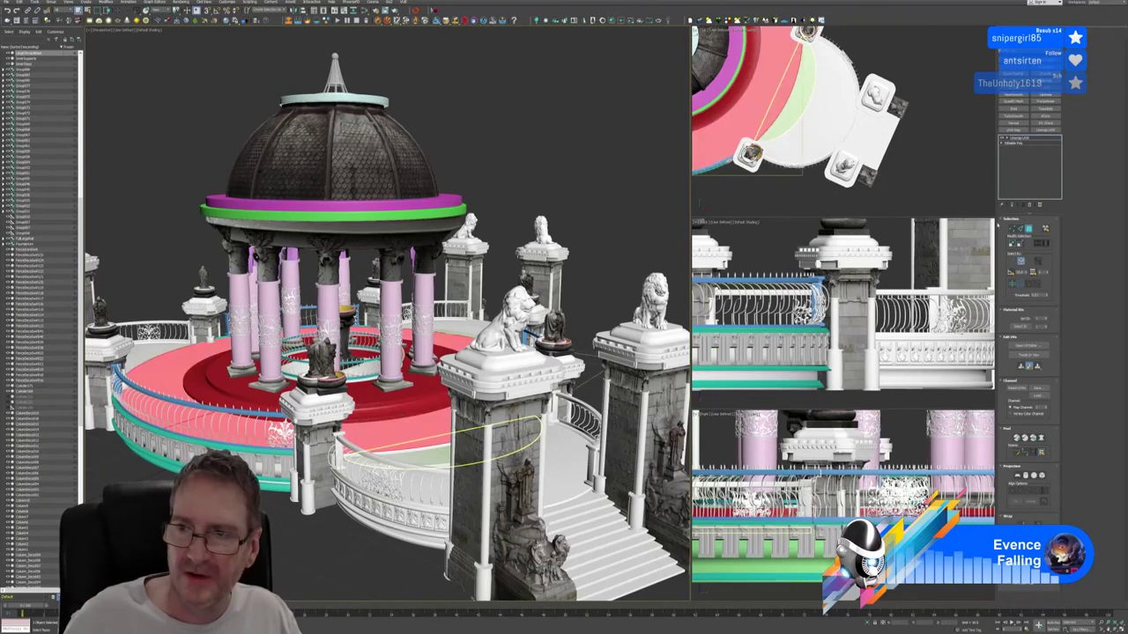
{"action": "left_click", "coordinate": [350, 548]}
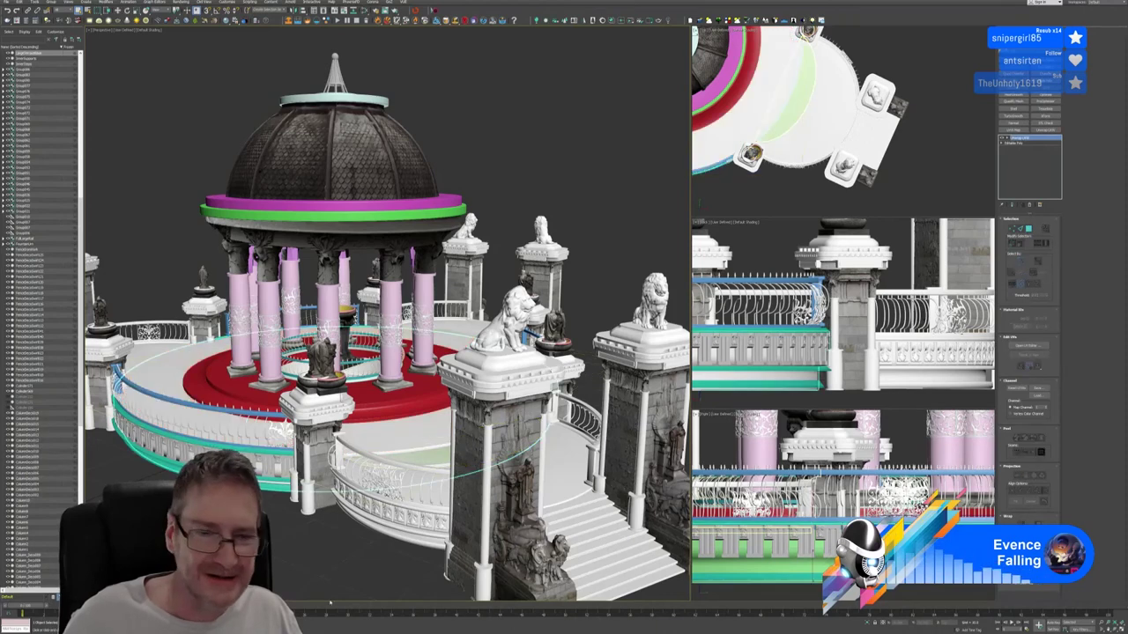
Collapse the modifier stack of the red stepped base under the columns to an editable poly.
{"action": "left_click", "coordinate": [385, 398]}
{"action": "left_click", "coordinate": [386, 398]}
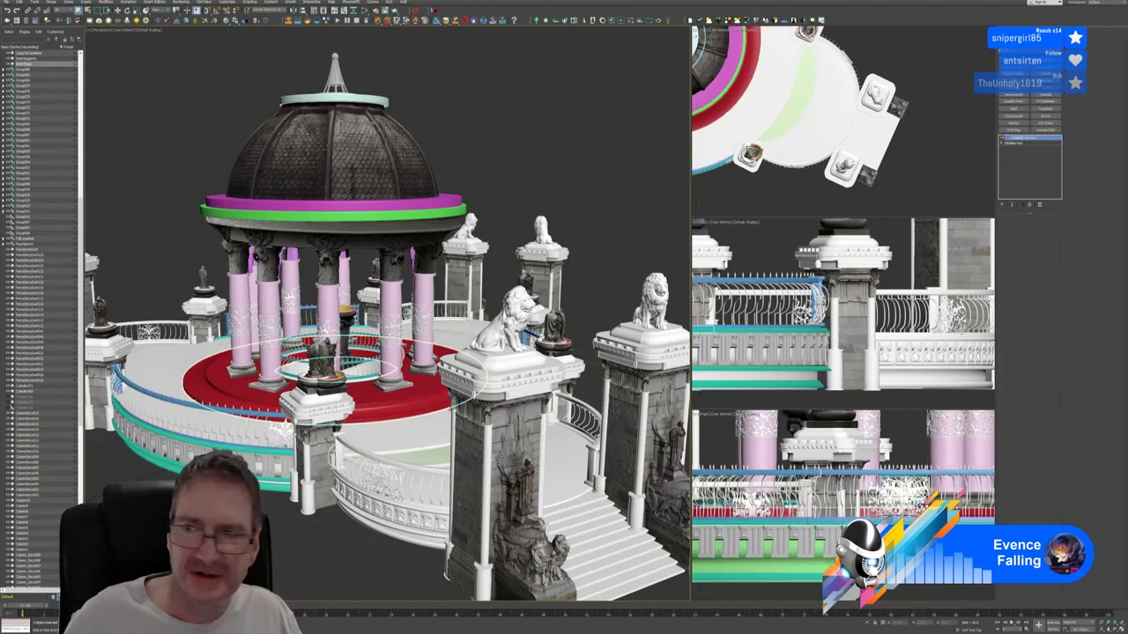
{"action": "right_click", "coordinate": [1026, 139]}
{"action": "left_click", "coordinate": [1057, 196]}
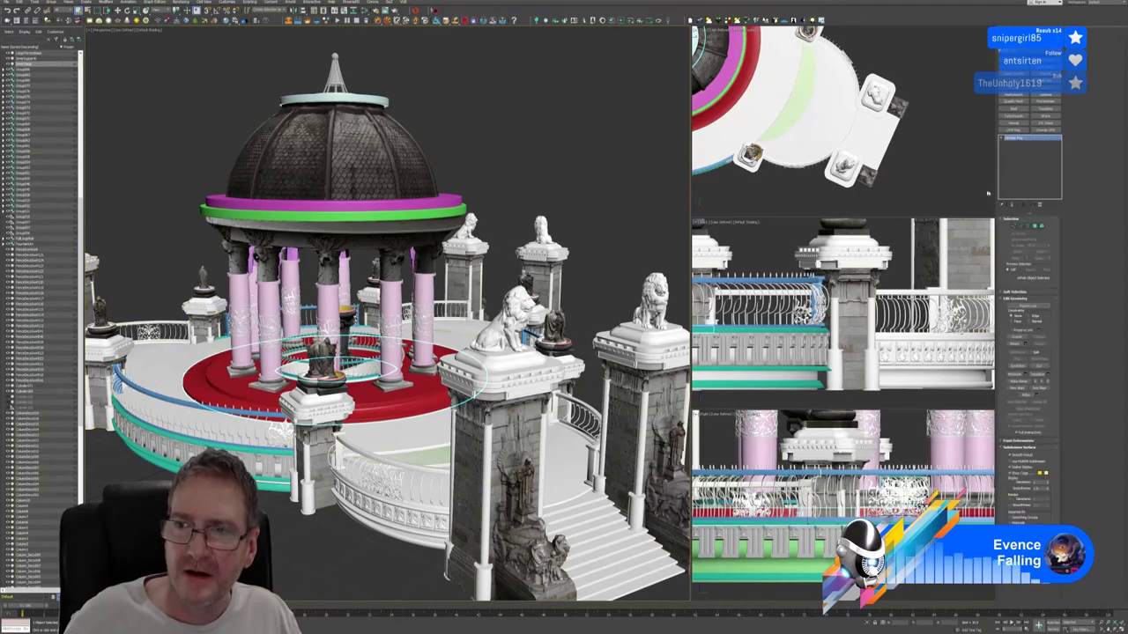
Add an Unwrap UVW modifier to the red stepped base, check its layout in the UV editor and leave polygon mode.
{"action": "left_click", "coordinate": [1046, 129]}
{"action": "left_click", "coordinate": [1027, 346]}
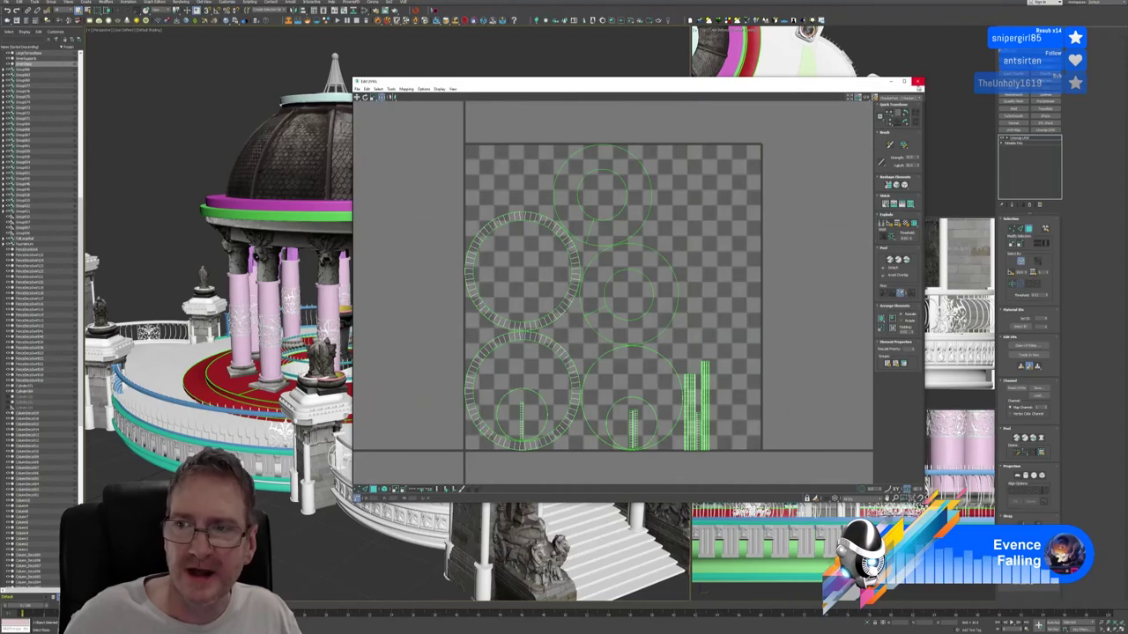
{"action": "left_click", "coordinate": [917, 85]}
{"action": "left_click", "coordinate": [1029, 230]}
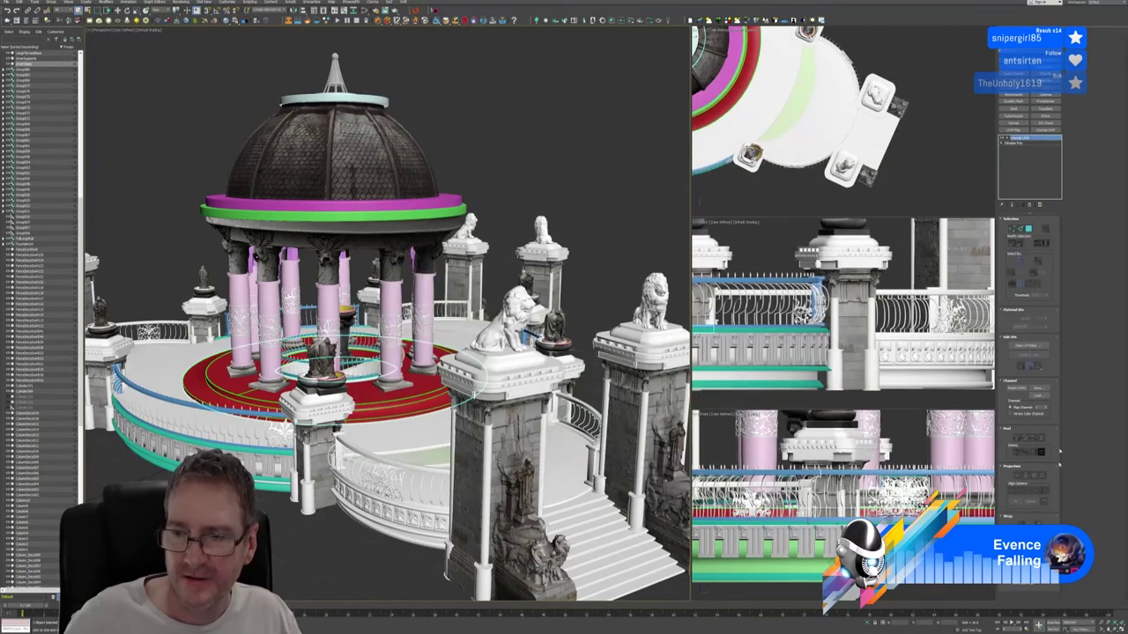
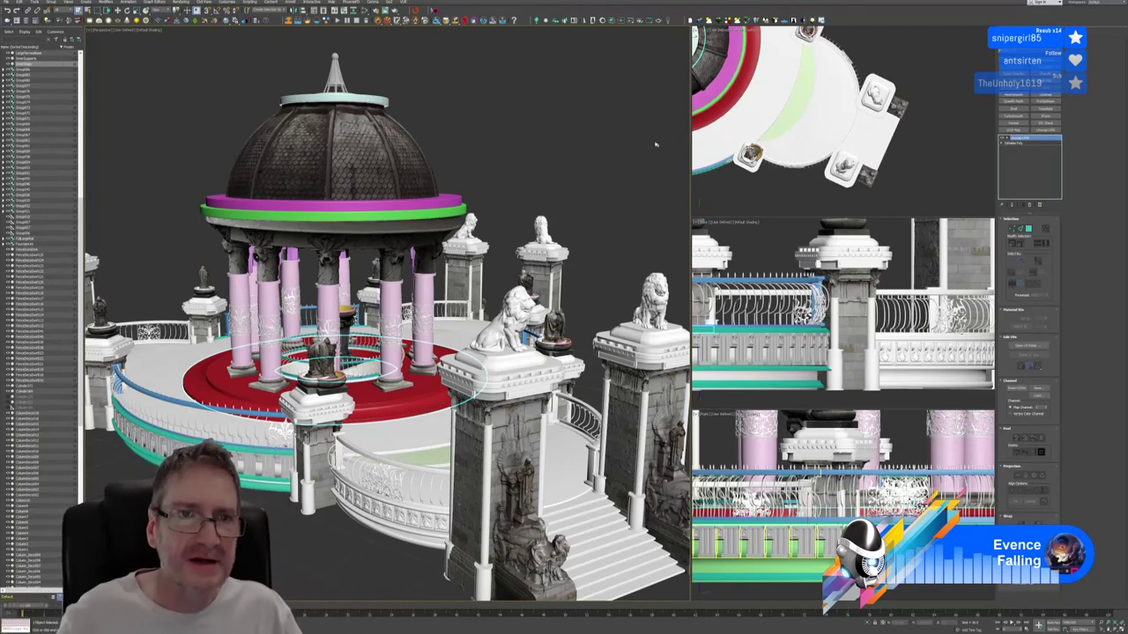
Assign the plain white material from the Slate Material Editor to the red stepped base under the columns.
{"action": "key", "text": "m"}
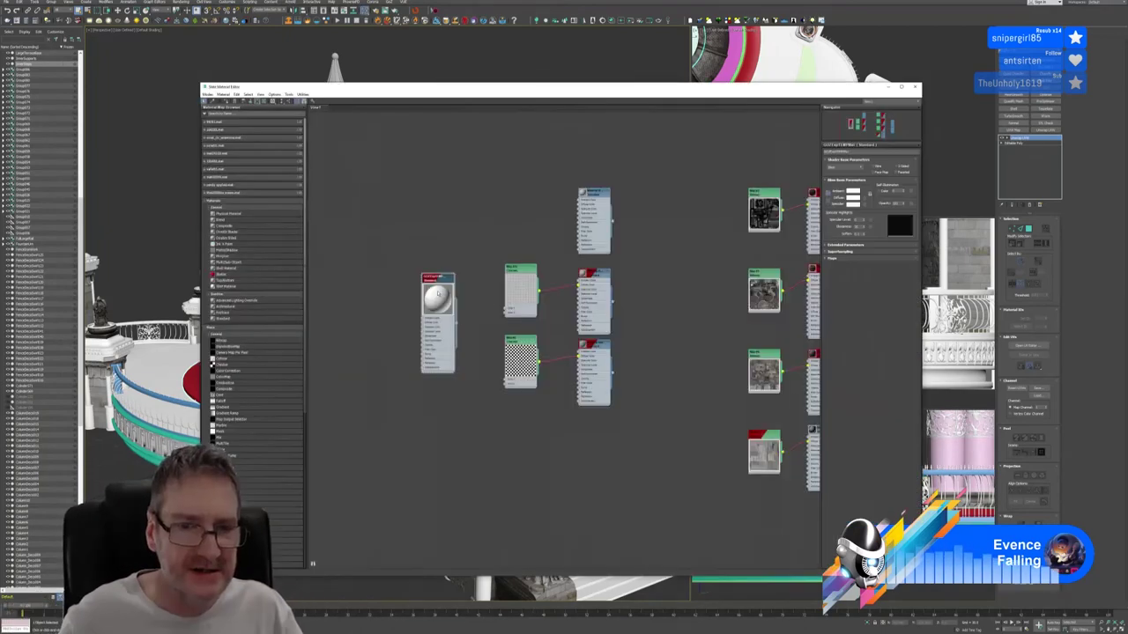
{"action": "right_click", "coordinate": [436, 279]}
{"action": "left_click", "coordinate": [461, 287]}
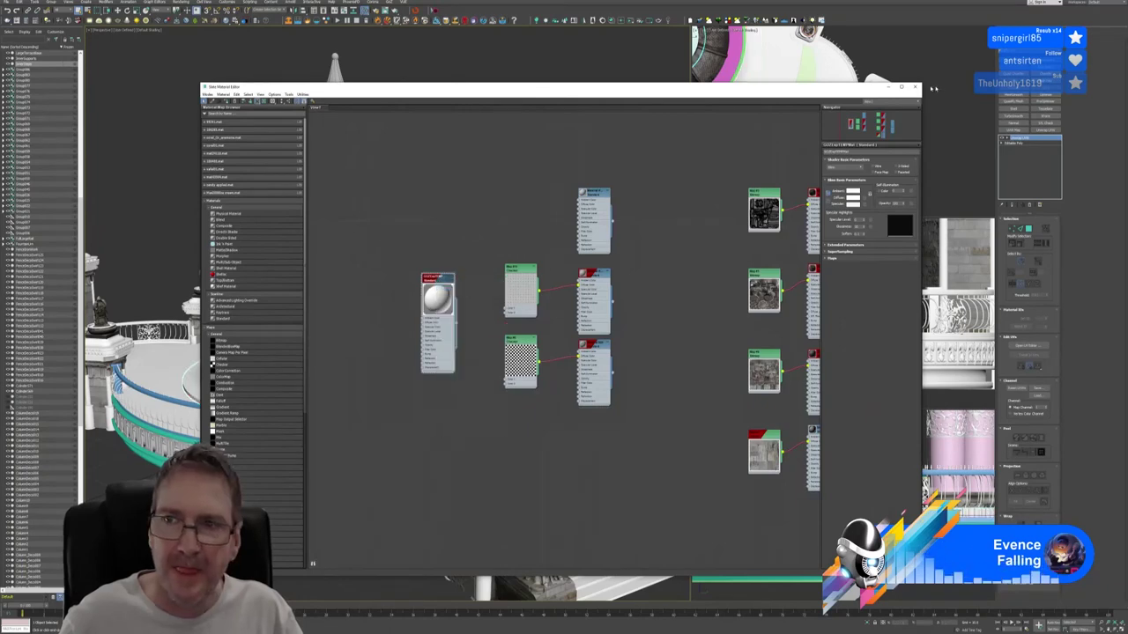
{"action": "left_click", "coordinate": [914, 87]}
Select a pink column shaft of the pavilion and inspect its existing unwrap in the UV editor.
{"action": "middle_click_drag", "start_coordinate": [407, 409], "coordinate": [415, 411]}
{"action": "left_click", "coordinate": [399, 317]}
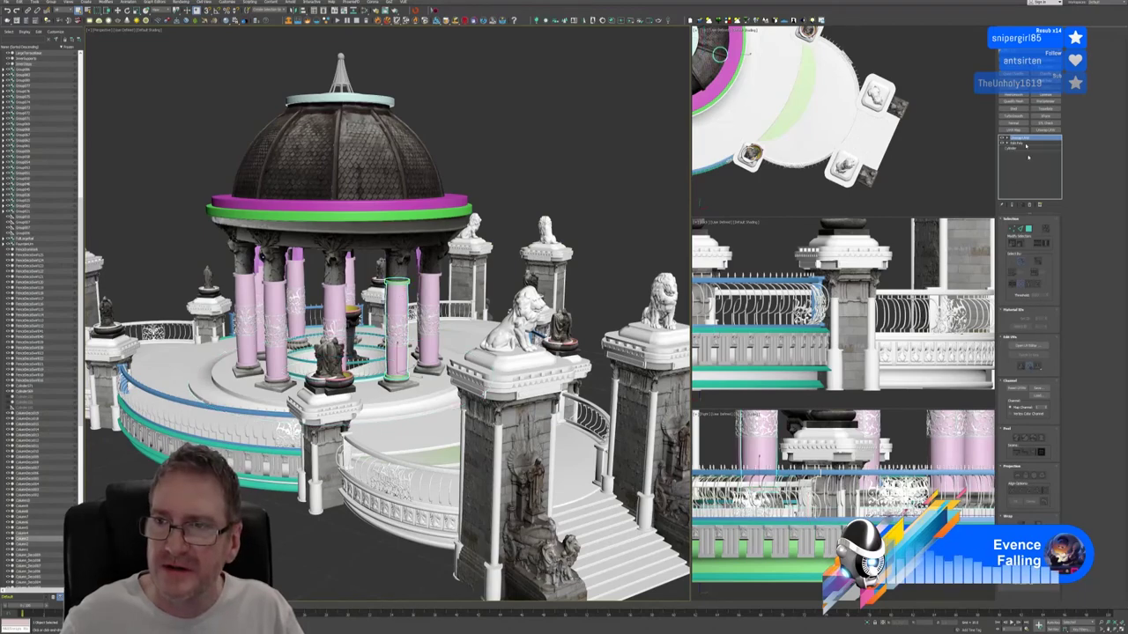
{"action": "left_click", "coordinate": [1028, 346]}
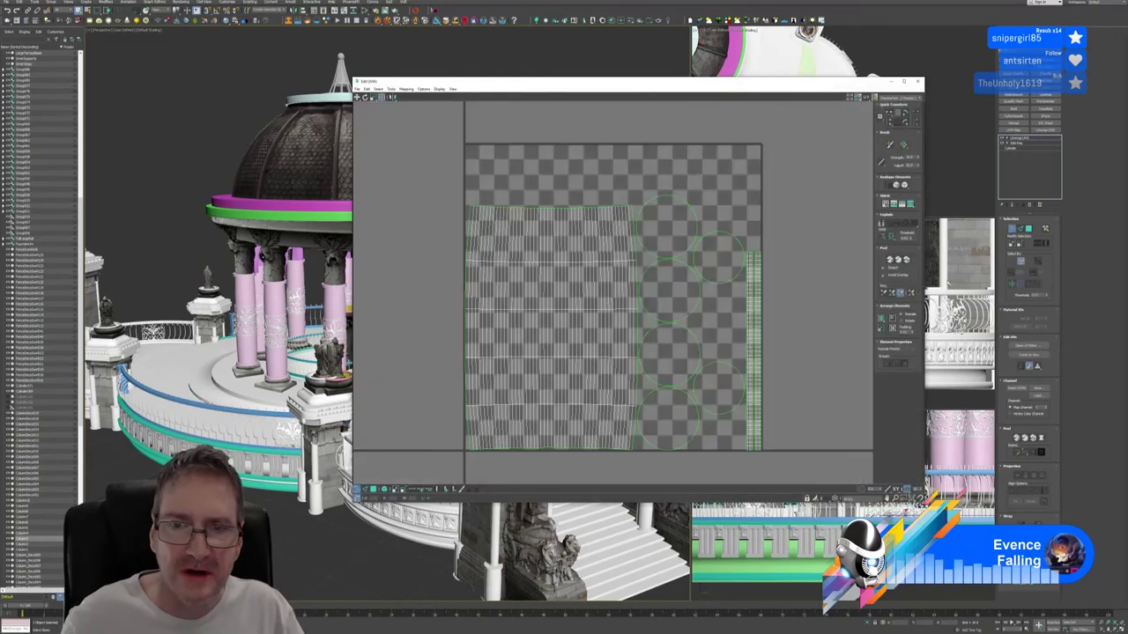
{"action": "left_click", "coordinate": [917, 81]}
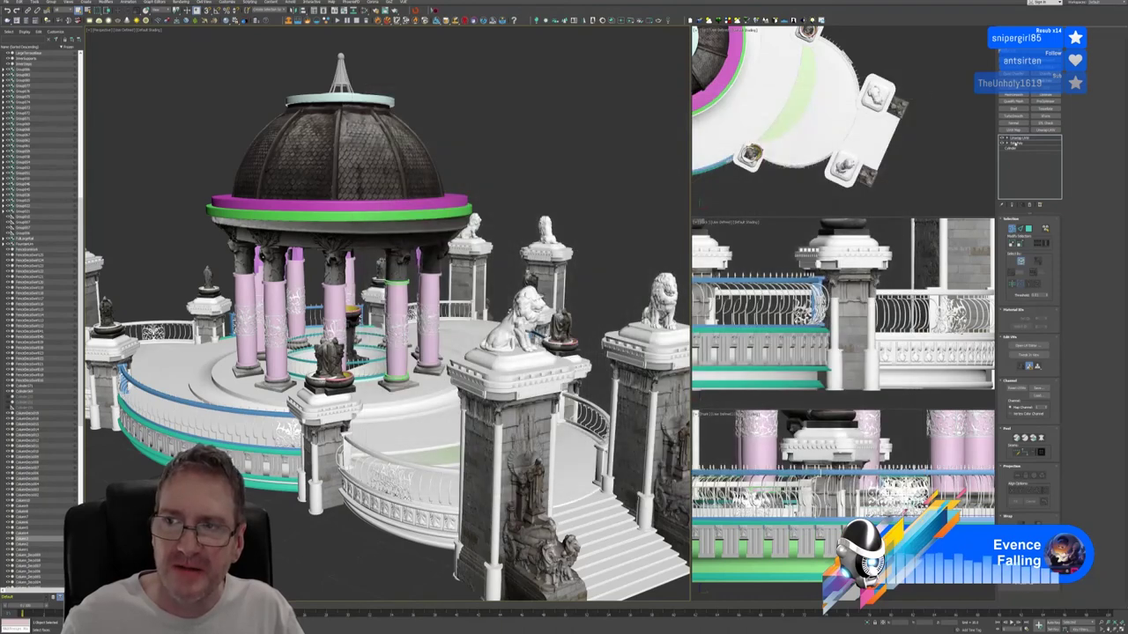
Collapse the pink column's modifier stack, add a fresh Unwrap UVW modifier and select the shaft's polygons.
{"action": "right_click", "coordinate": [1017, 139]}
{"action": "left_click", "coordinate": [1040, 196]}
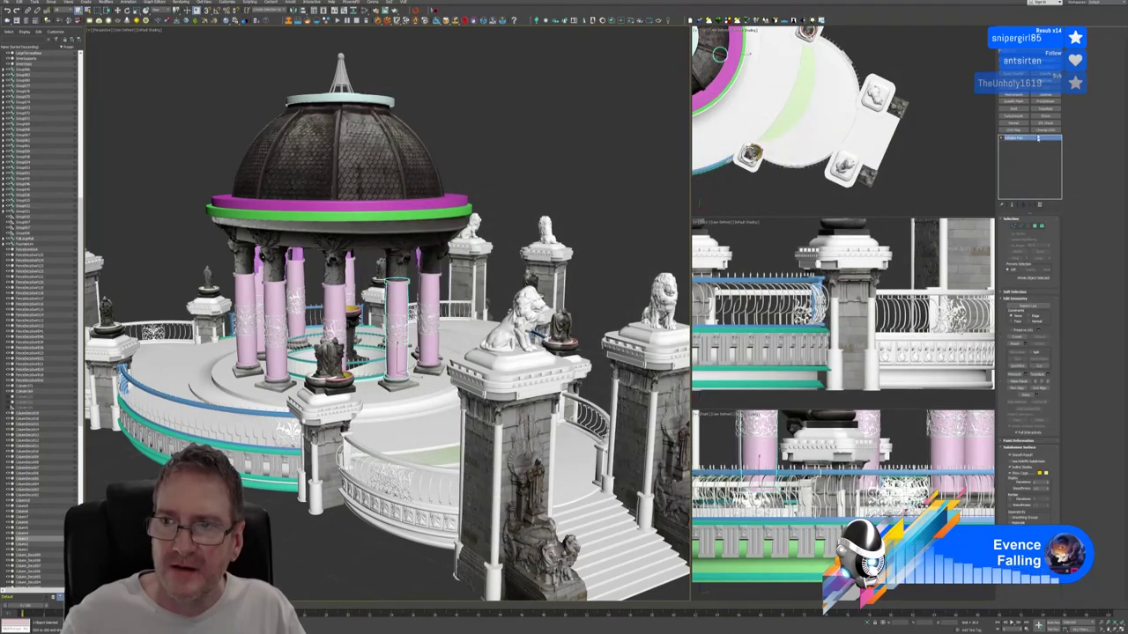
{"action": "key", "text": "ctrl+z"}
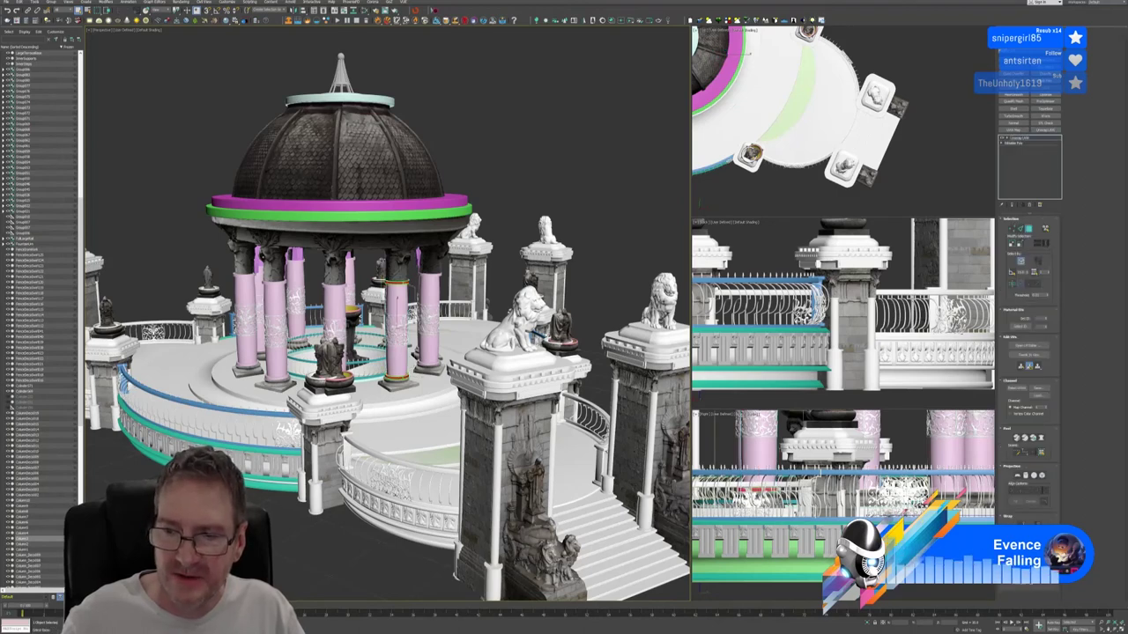
{"action": "left_click", "coordinate": [398, 327]}
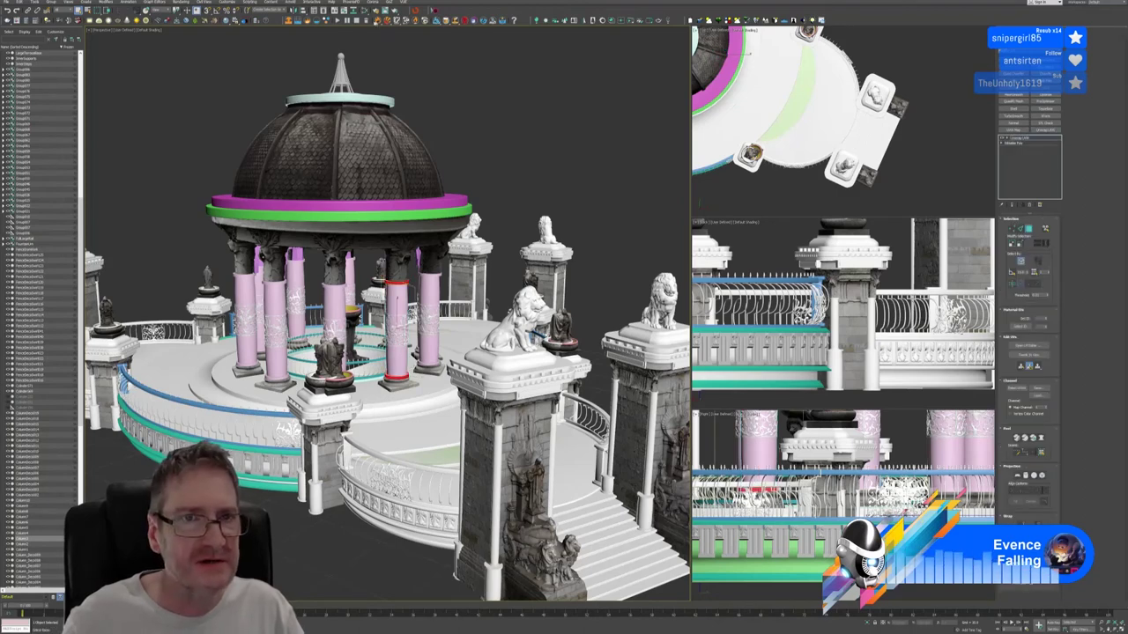
Assign the checker material to the selected column shaft and inspect the pattern on it up close.
{"action": "key", "text": "m"}
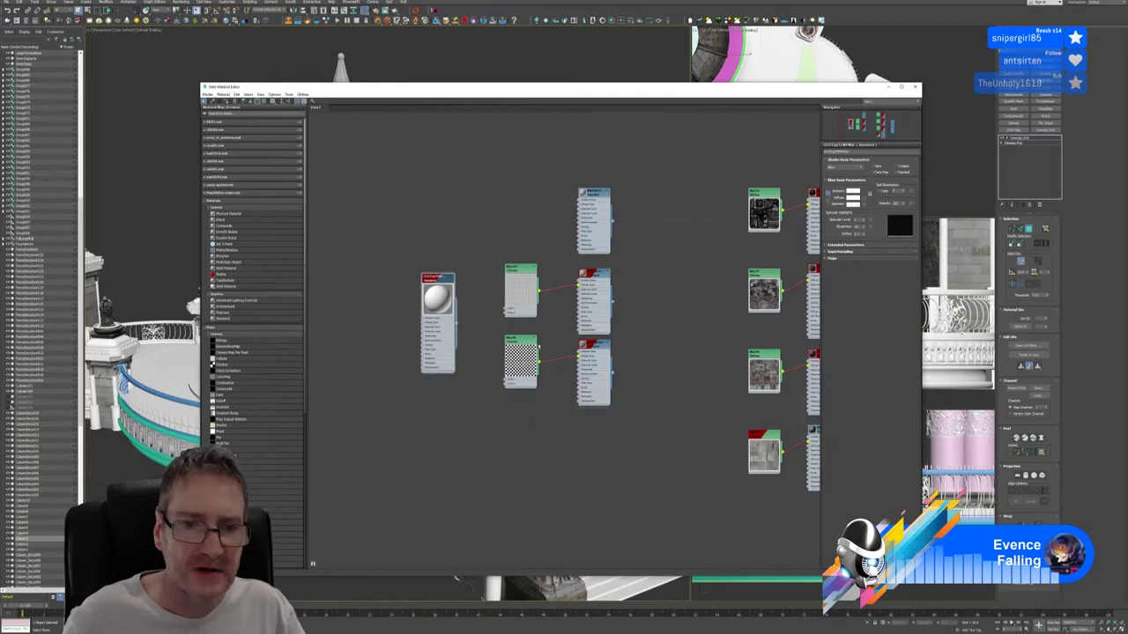
{"action": "double_click", "coordinate": [592, 346]}
{"action": "right_click", "coordinate": [591, 344]}
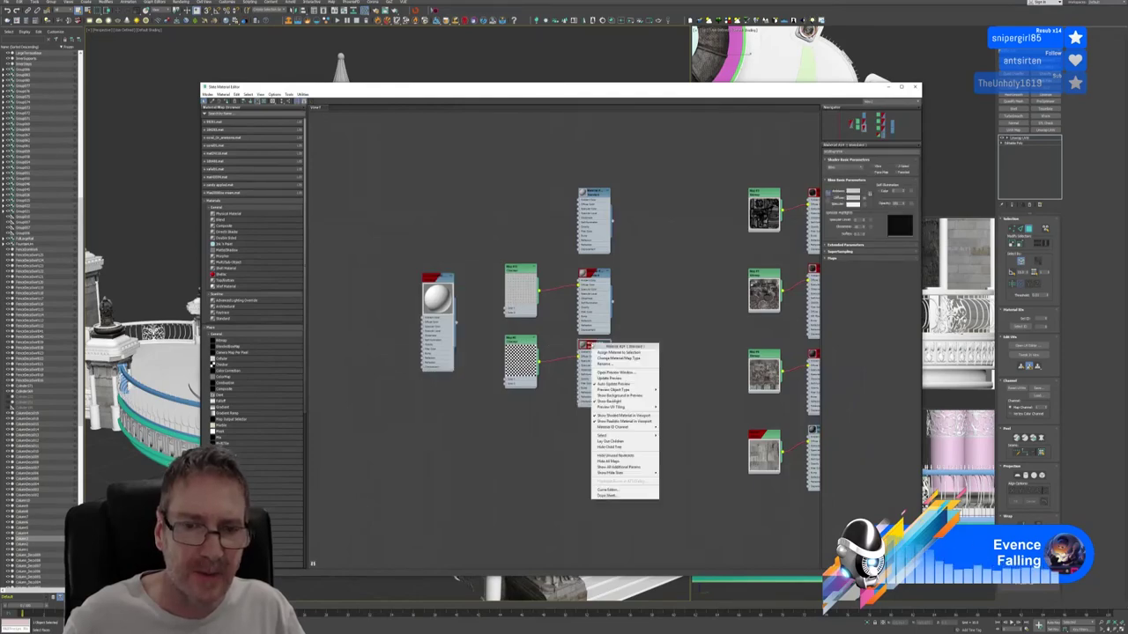
{"action": "left_click", "coordinate": [614, 354]}
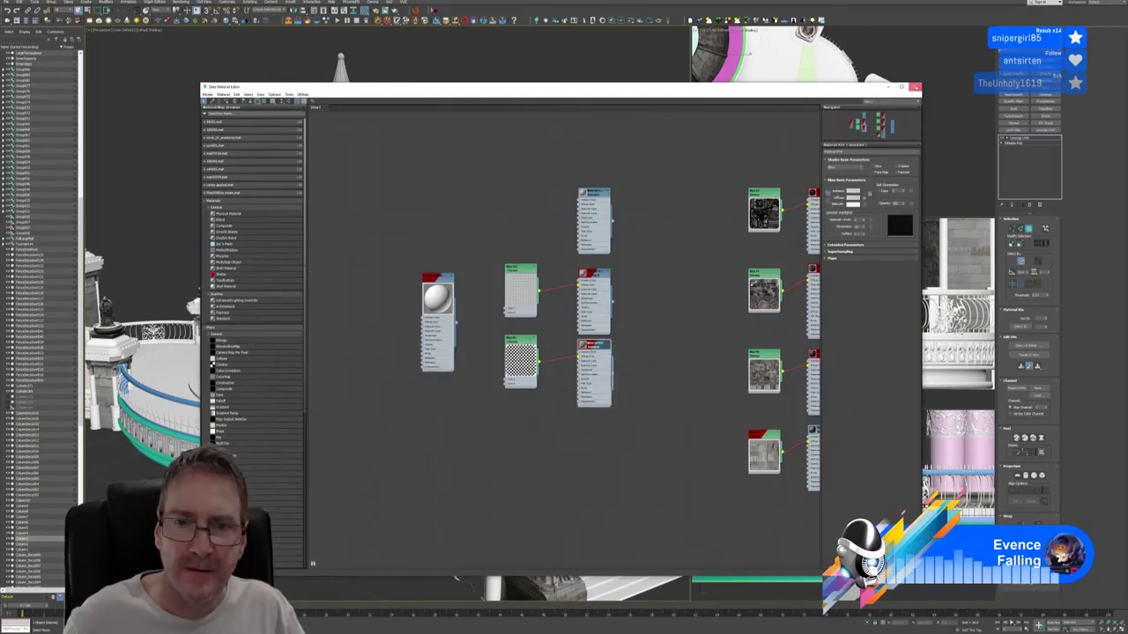
{"action": "left_click", "coordinate": [915, 86]}
{"action": "scroll", "coordinate": [409, 330], "scroll_direction": "up", "scroll_amount": 5}
{"action": "mouse_move", "coordinate": [408, 330]}
{"action": "middle_mouse_down", "text": "alt"}
{"action": "mouse_move", "coordinate": [400, 353]}
{"action": "mouse_move", "coordinate": [519, 366]}
{"action": "mouse_move", "coordinate": [393, 388]}
{"action": "middle_mouse_up", "text": "alt"}
{"action": "scroll", "coordinate": [400, 353], "scroll_direction": "up", "scroll_amount": 10}
{"action": "scroll", "coordinate": [393, 388], "scroll_direction": "down", "scroll_amount": 5}
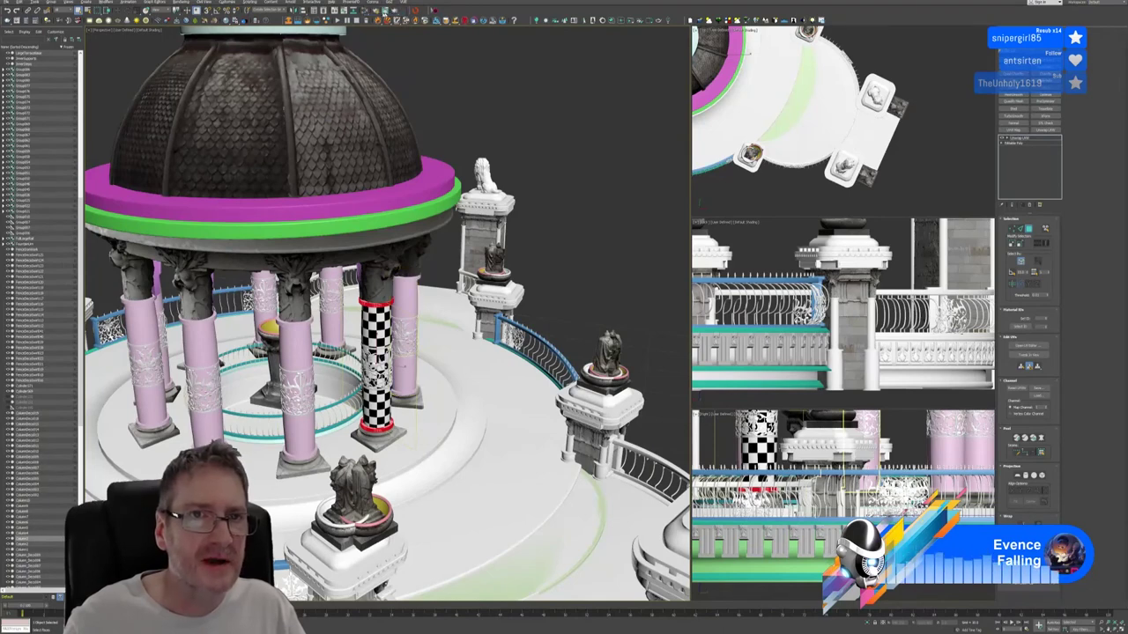
Assign the plain white material to the checkered column shaft and leave its polygon selection mode.
{"action": "key", "text": "m"}
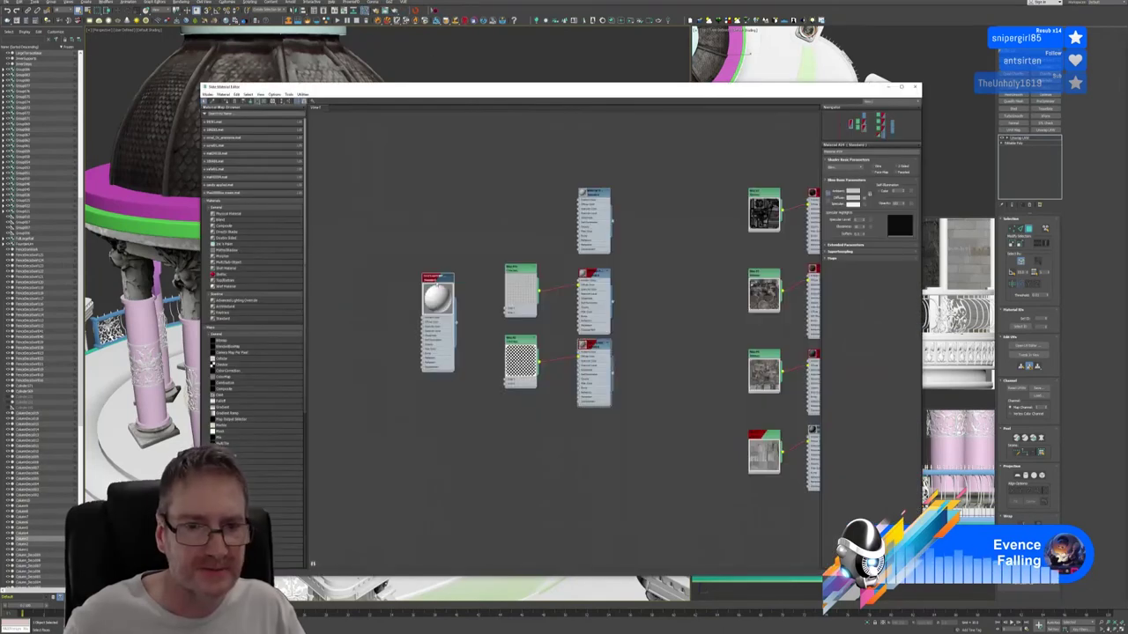
{"action": "right_click", "coordinate": [436, 282]}
{"action": "left_click", "coordinate": [461, 288]}
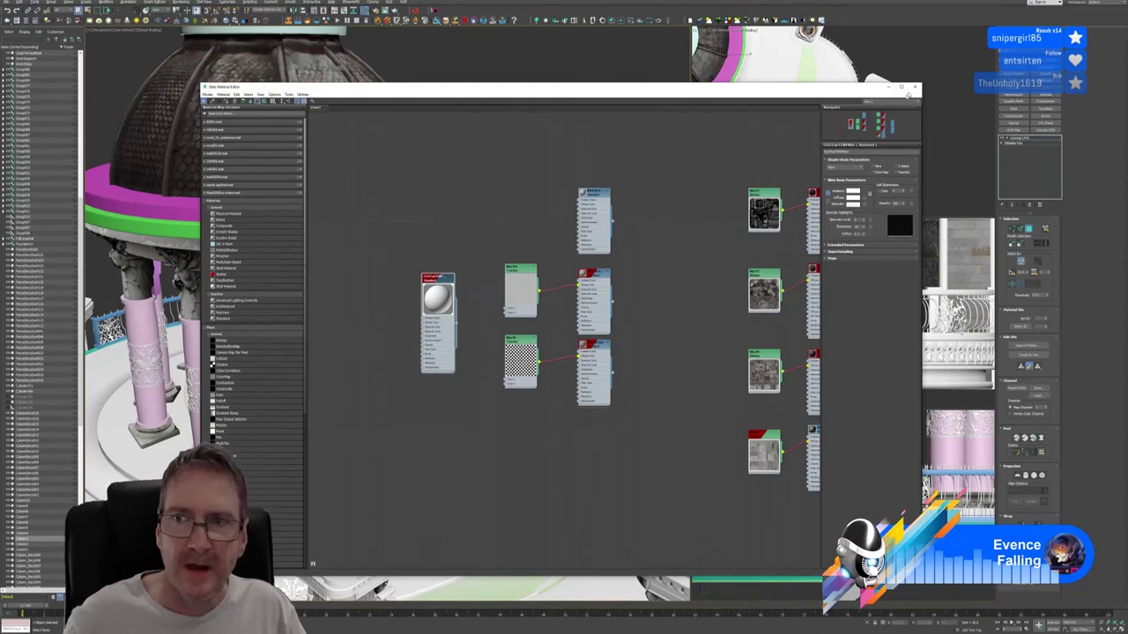
{"action": "left_click", "coordinate": [915, 88]}
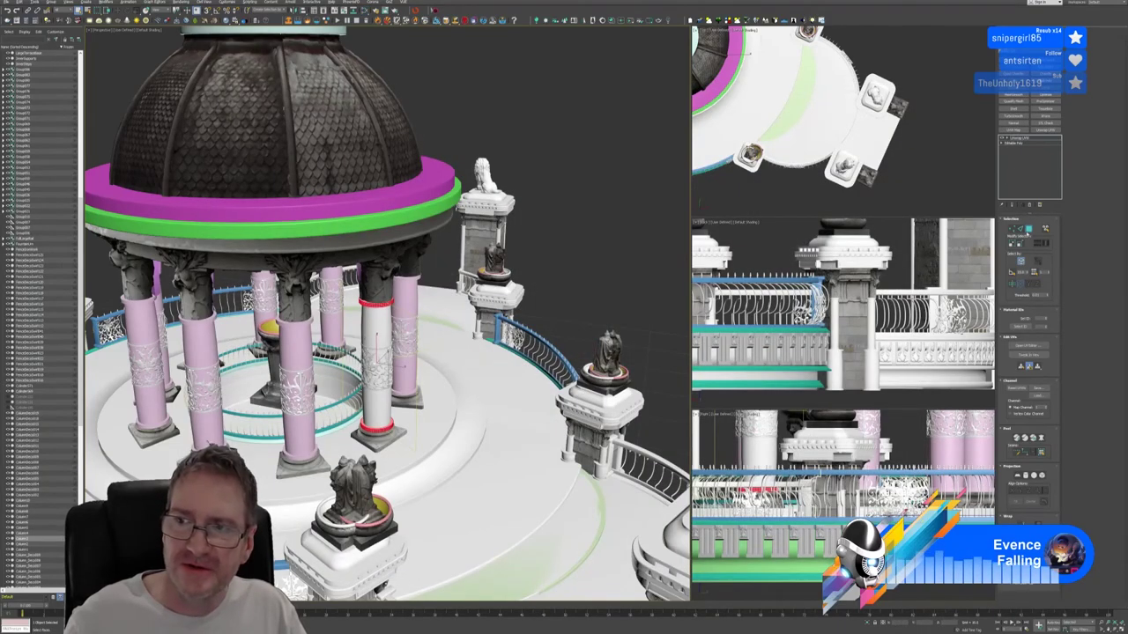
{"action": "left_click", "coordinate": [1027, 230]}
Collapse all modifiers on the two pink front columns beside the white one, one column at a time.
{"action": "left_click", "coordinate": [299, 355]}
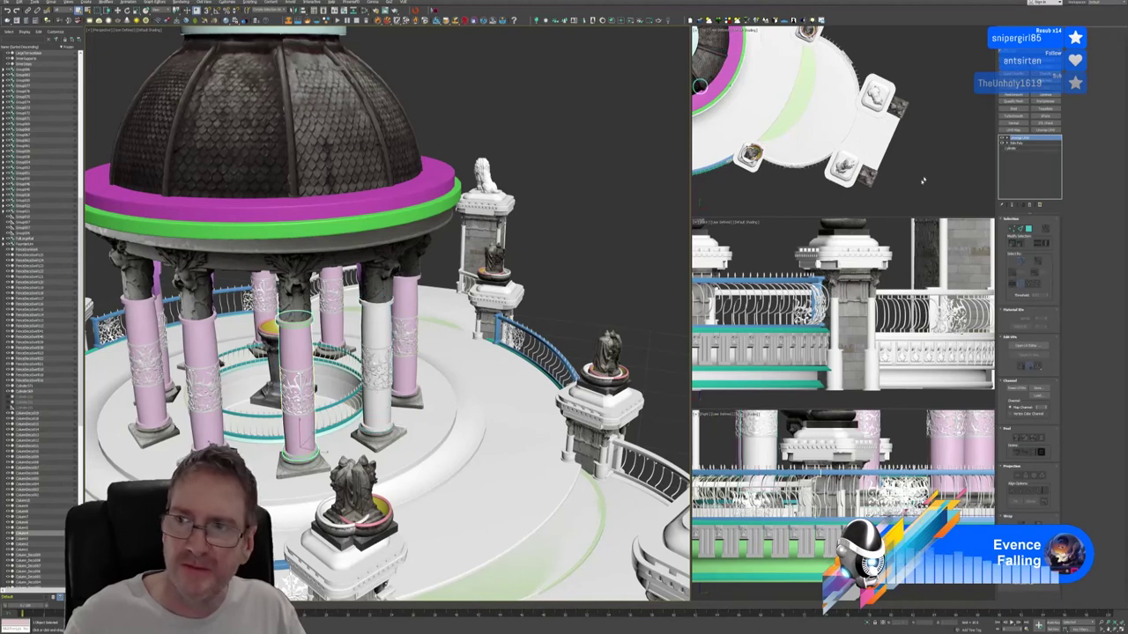
{"action": "right_click", "coordinate": [1024, 146]}
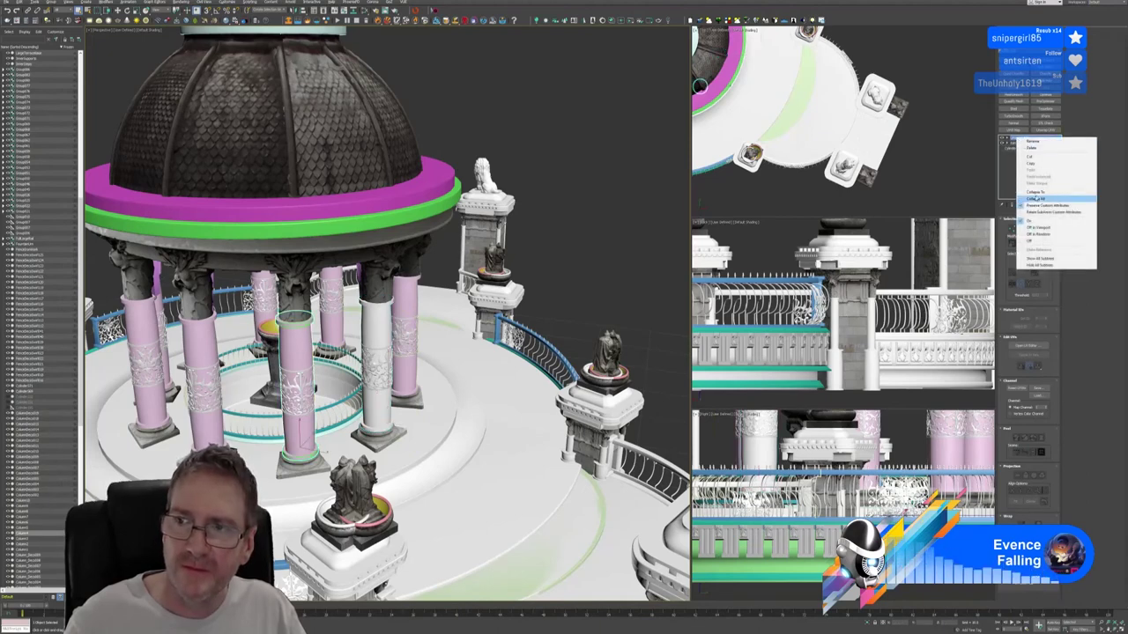
{"action": "left_click", "coordinate": [1049, 196]}
{"action": "left_click", "coordinate": [196, 343]}
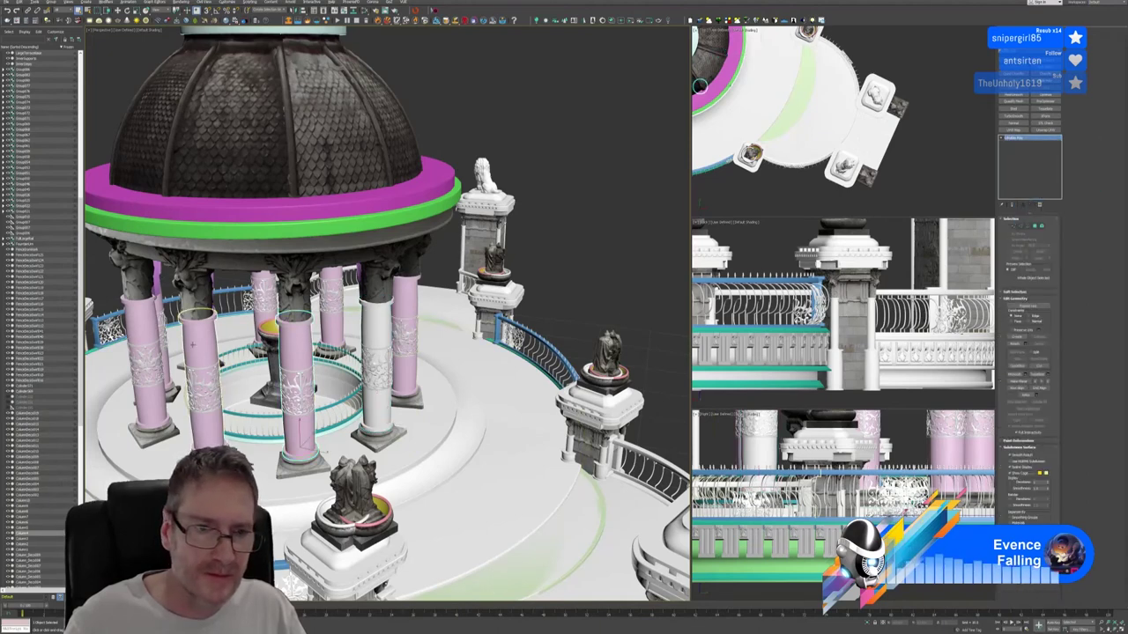
{"action": "right_click", "coordinate": [1022, 140]}
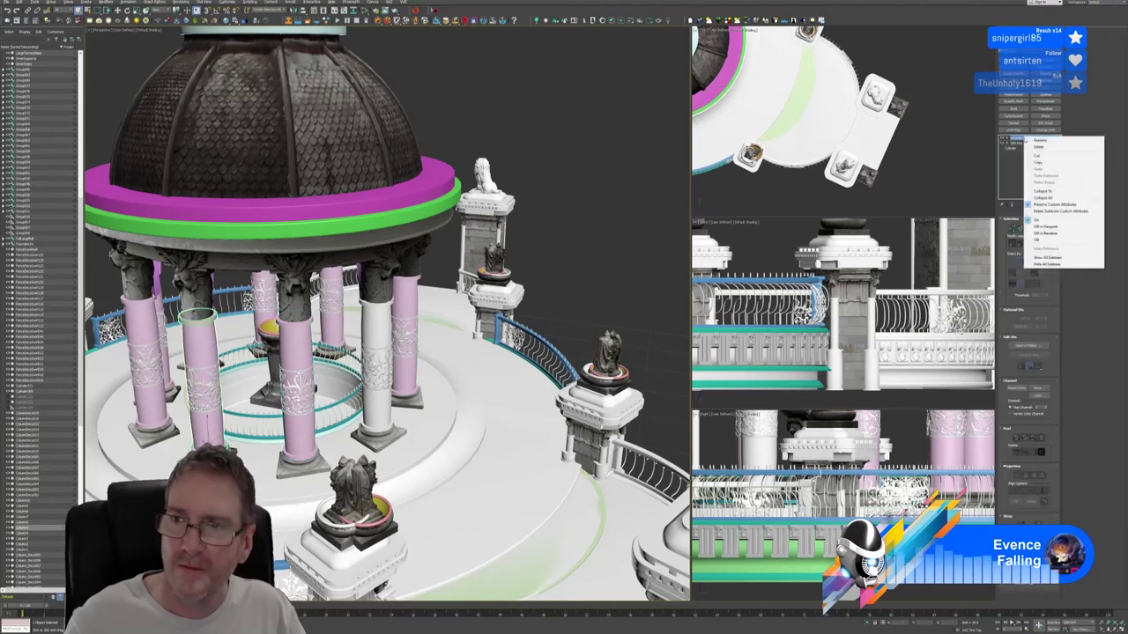
{"action": "left_click", "coordinate": [1057, 199]}
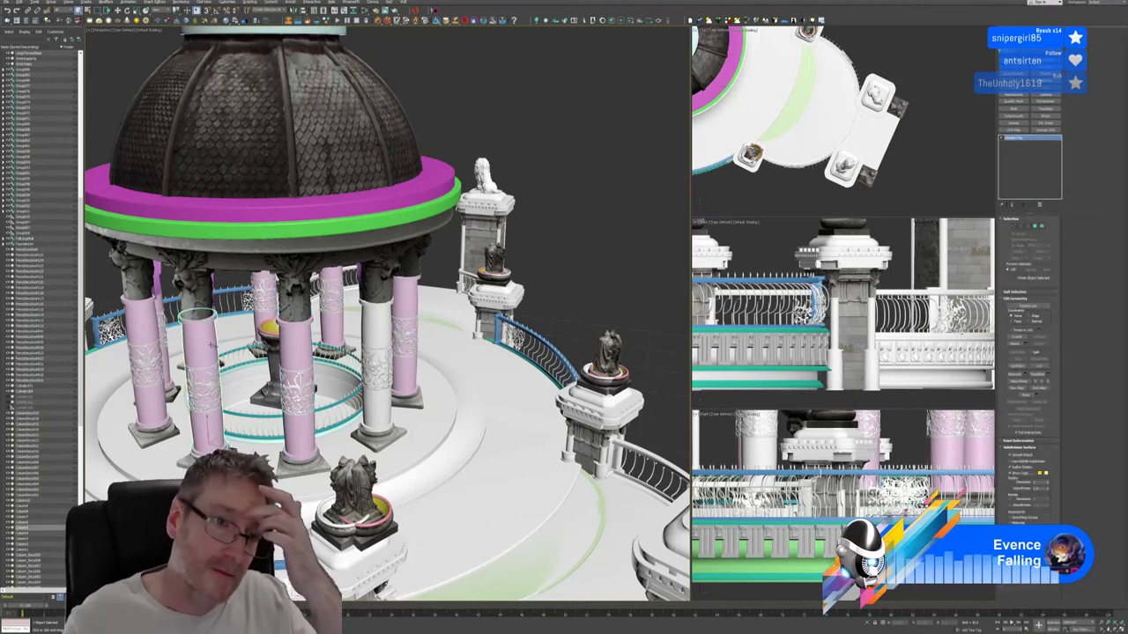
Collapse all modifiers on the pink column following those two and on the one behind it.
{"action": "left_click", "coordinate": [144, 328]}
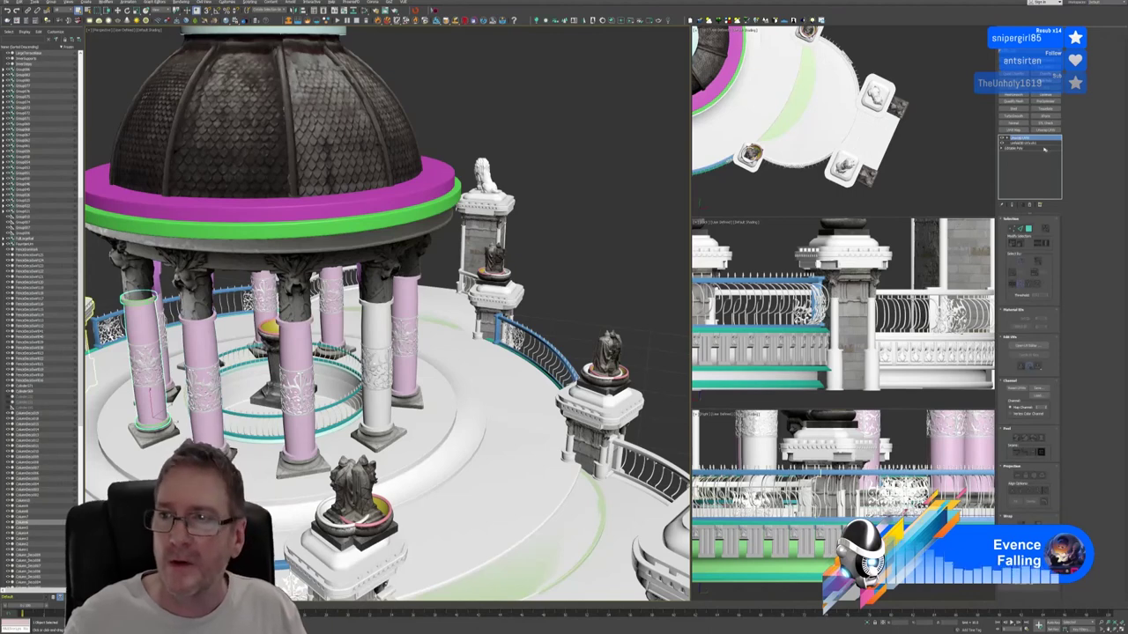
{"action": "right_click", "coordinate": [1027, 139]}
{"action": "left_click", "coordinate": [1041, 199]}
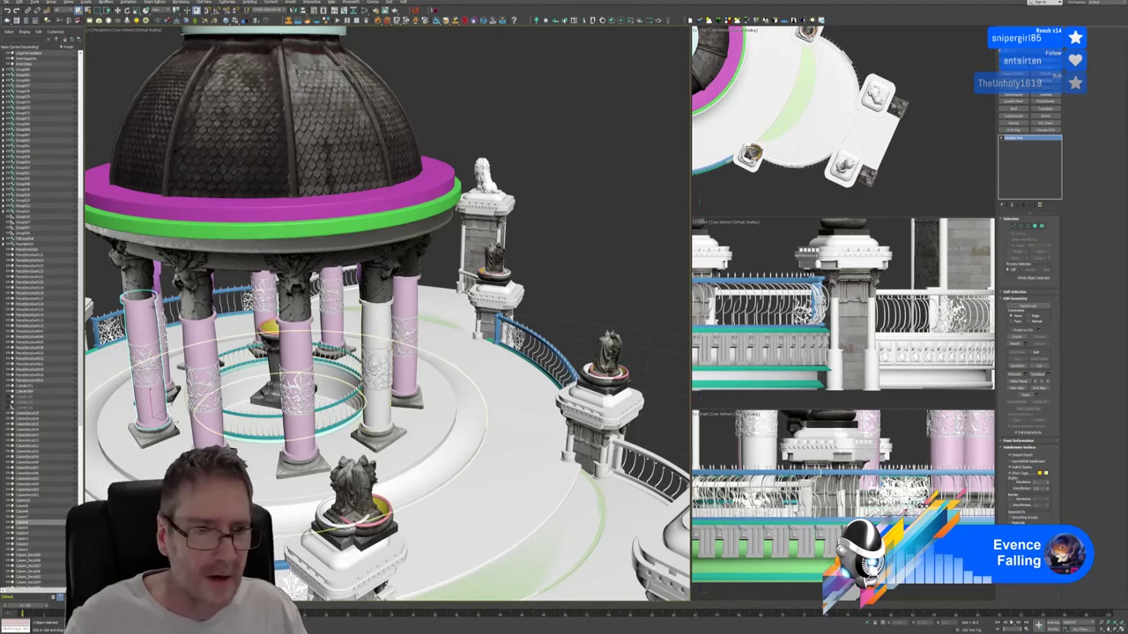
{"action": "left_click", "coordinate": [162, 377]}
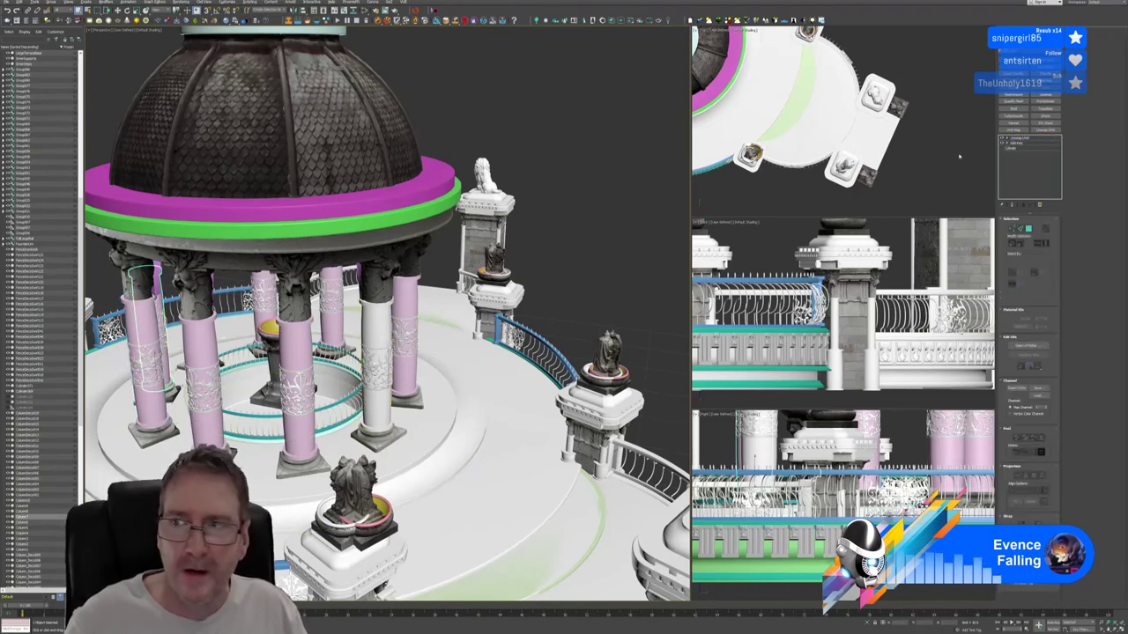
{"action": "right_click", "coordinate": [1006, 139]}
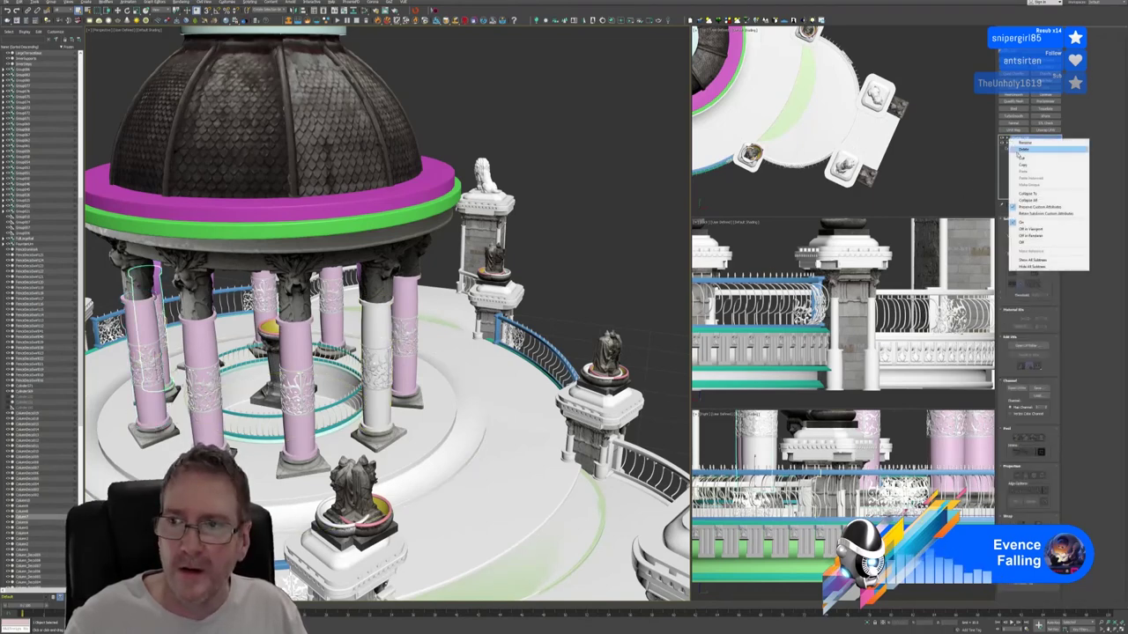
{"action": "left_click", "coordinate": [1026, 200]}
Collapse all modifiers on the two adjacent pink columns at the back of the pavilion.
{"action": "middle_click_drag", "start_coordinate": [297, 377], "coordinate": [324, 368], "text": "alt"}
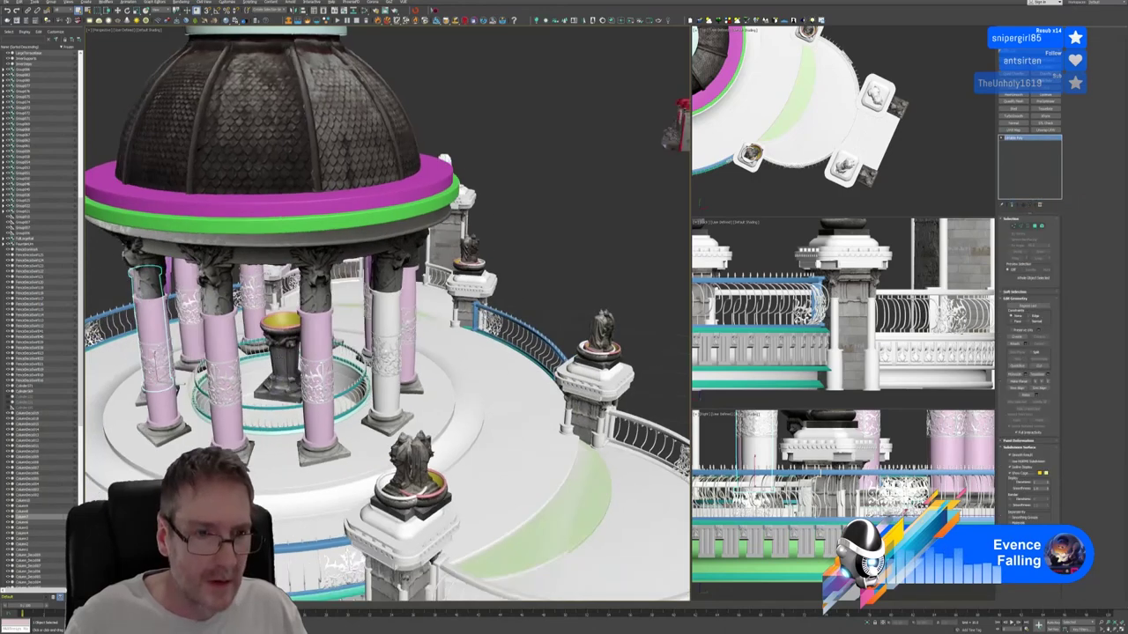
{"action": "middle_click_drag", "start_coordinate": [135, 314], "coordinate": [113, 293], "text": "alt"}
{"action": "left_click", "coordinate": [189, 314]}
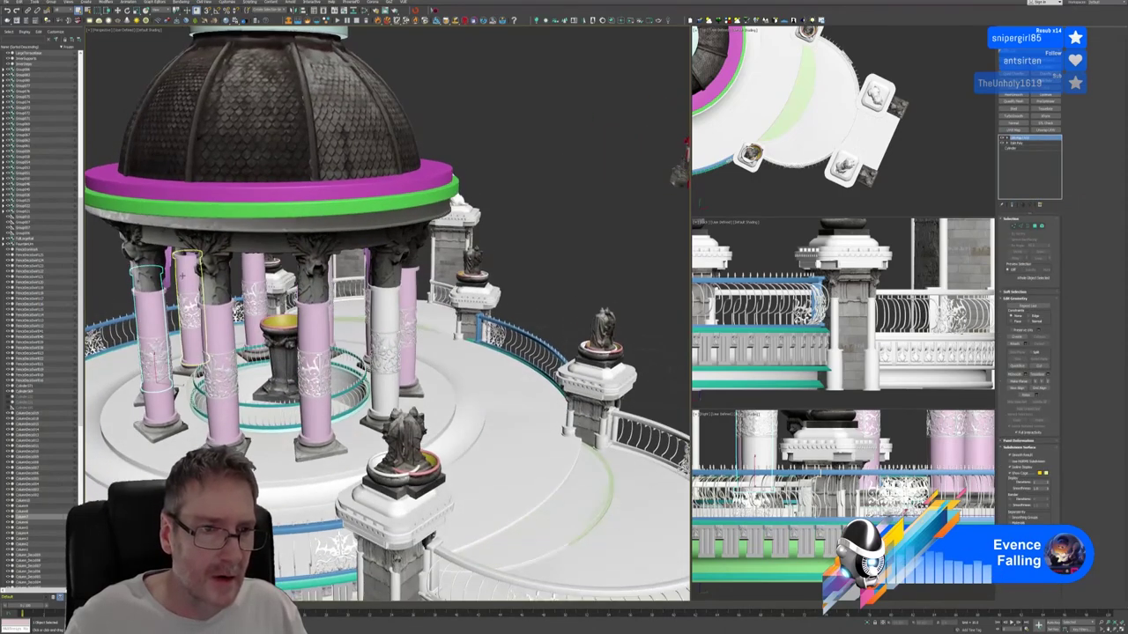
{"action": "right_click", "coordinate": [1024, 144]}
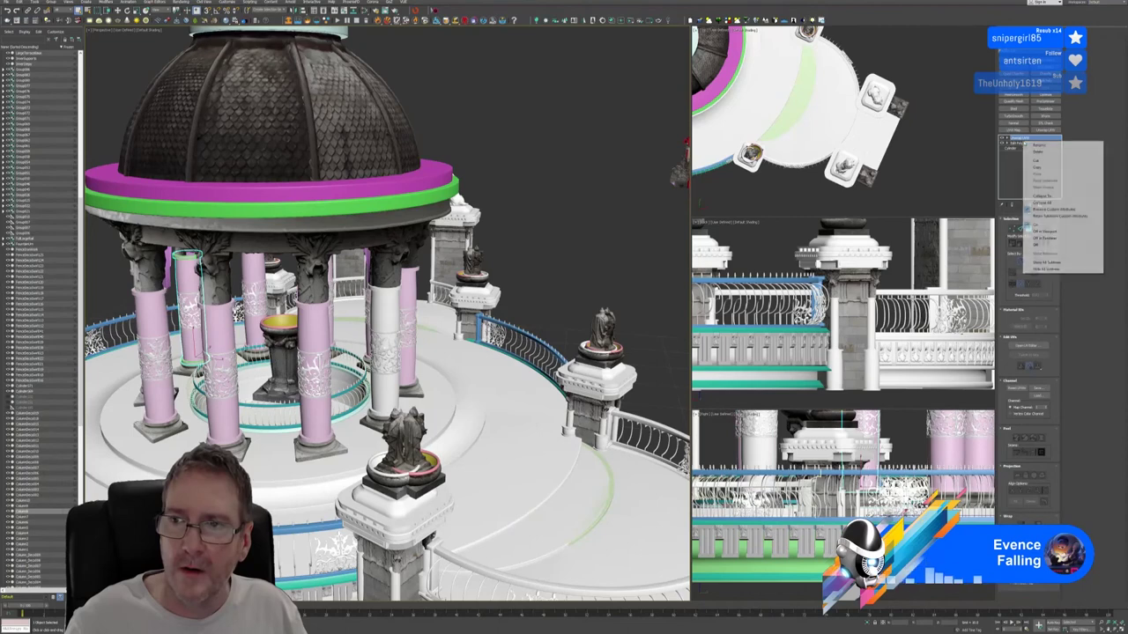
{"action": "left_click", "coordinate": [1042, 204]}
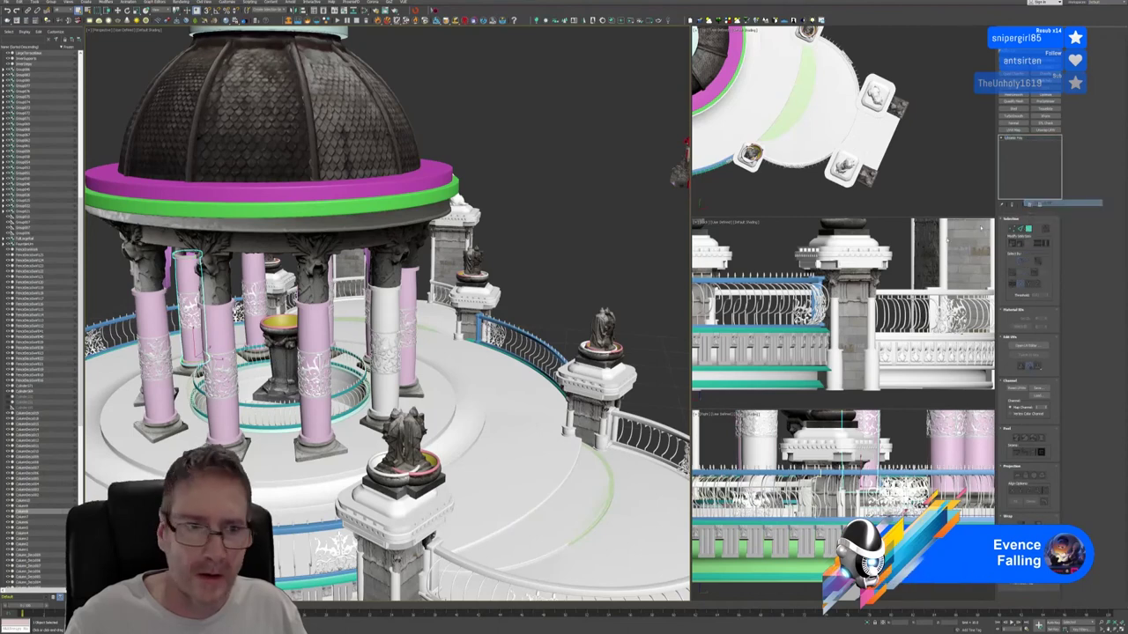
{"action": "left_click", "coordinate": [248, 269]}
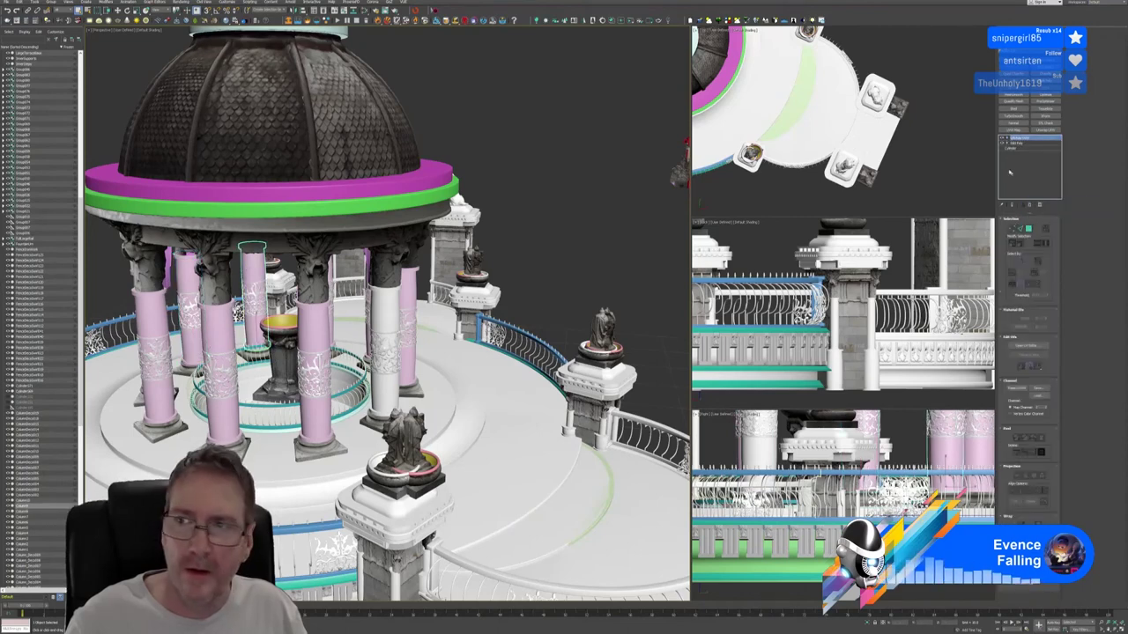
{"action": "right_click", "coordinate": [1017, 141]}
{"action": "left_click", "coordinate": [1047, 200]}
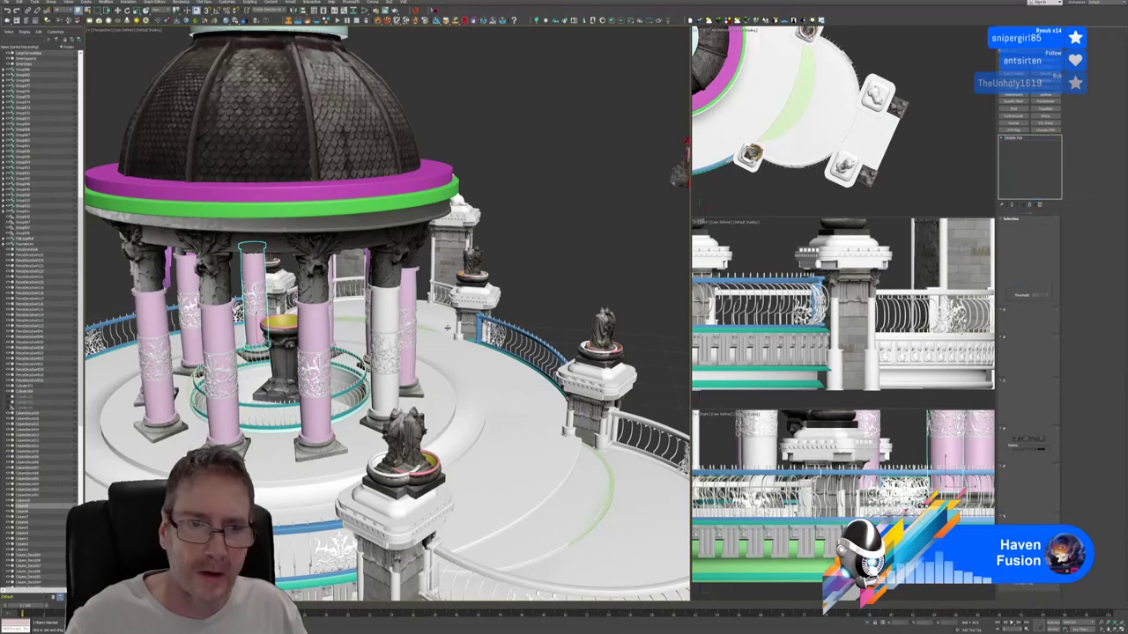
Collapse all modifiers on the next pink column around the ring, on the pavilion's far side.
{"action": "middle_click_drag", "start_coordinate": [447, 327], "coordinate": [361, 355], "text": "alt"}
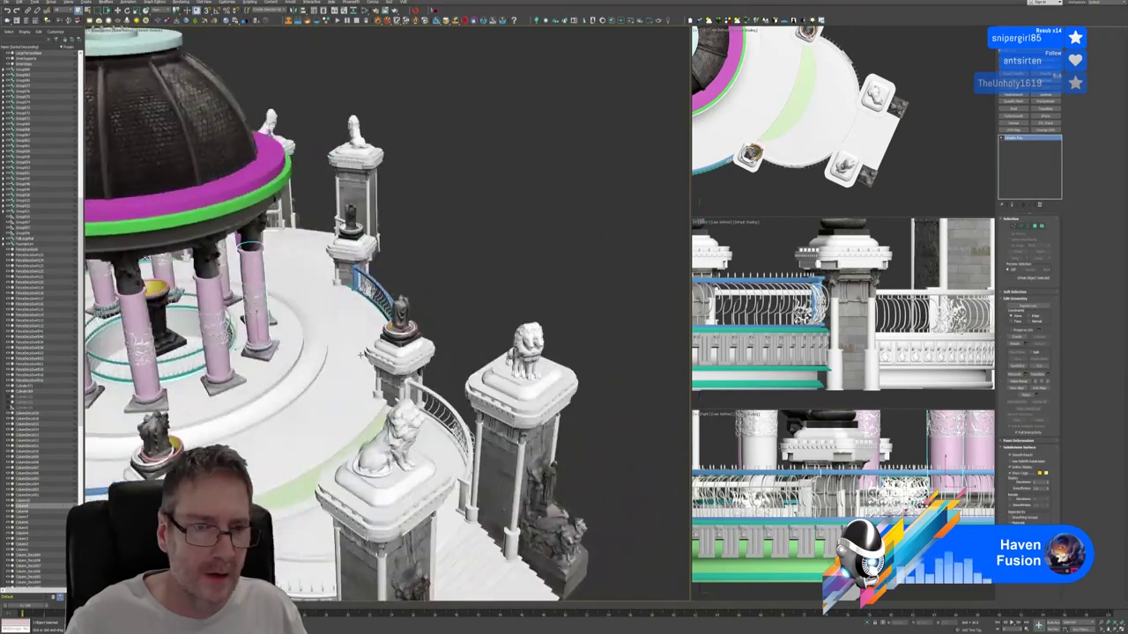
{"action": "left_click", "coordinate": [211, 299]}
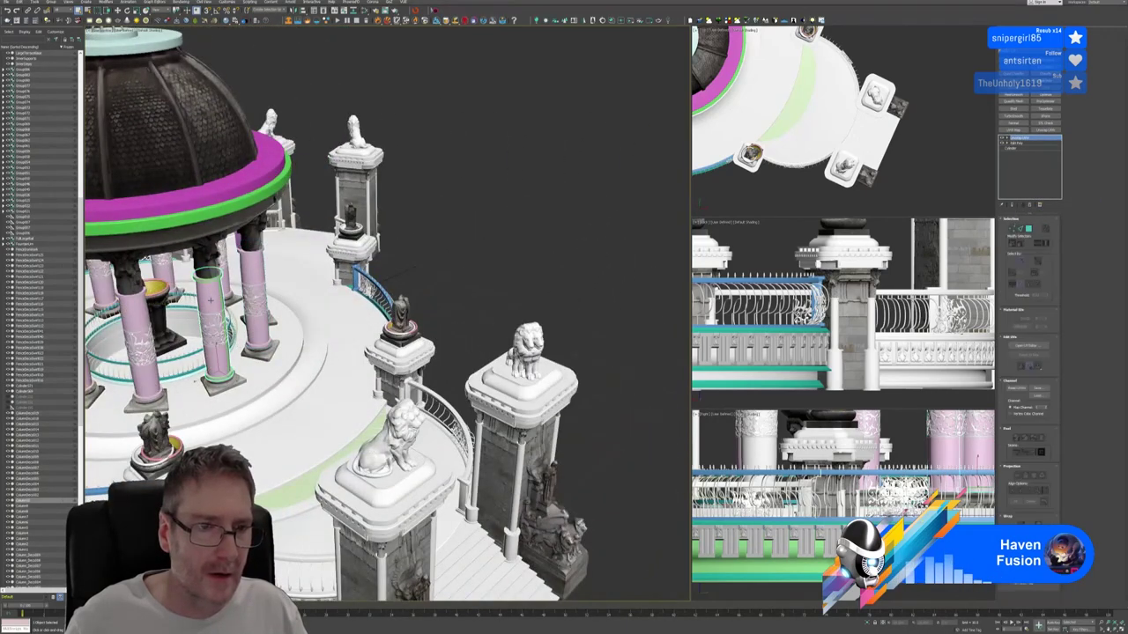
{"action": "right_click", "coordinate": [1022, 141]}
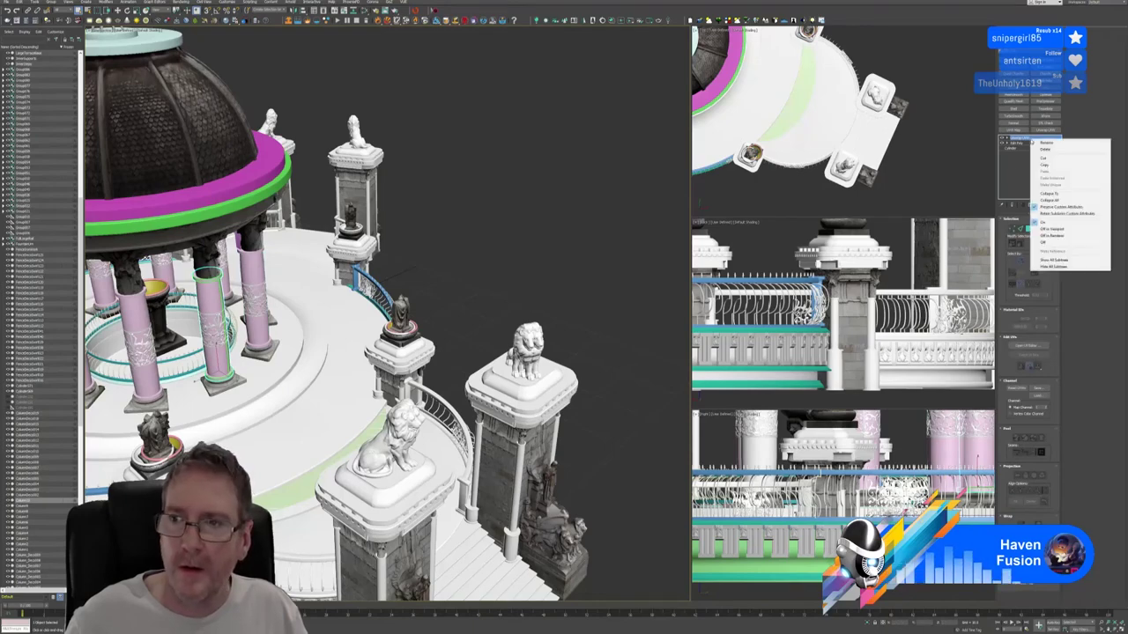
{"action": "left_click", "coordinate": [1048, 202]}
Collapse all modifiers on the front pink column and on the pink column beside it, next to the white one.
{"action": "middle_click_drag", "start_coordinate": [193, 405], "coordinate": [382, 380]}
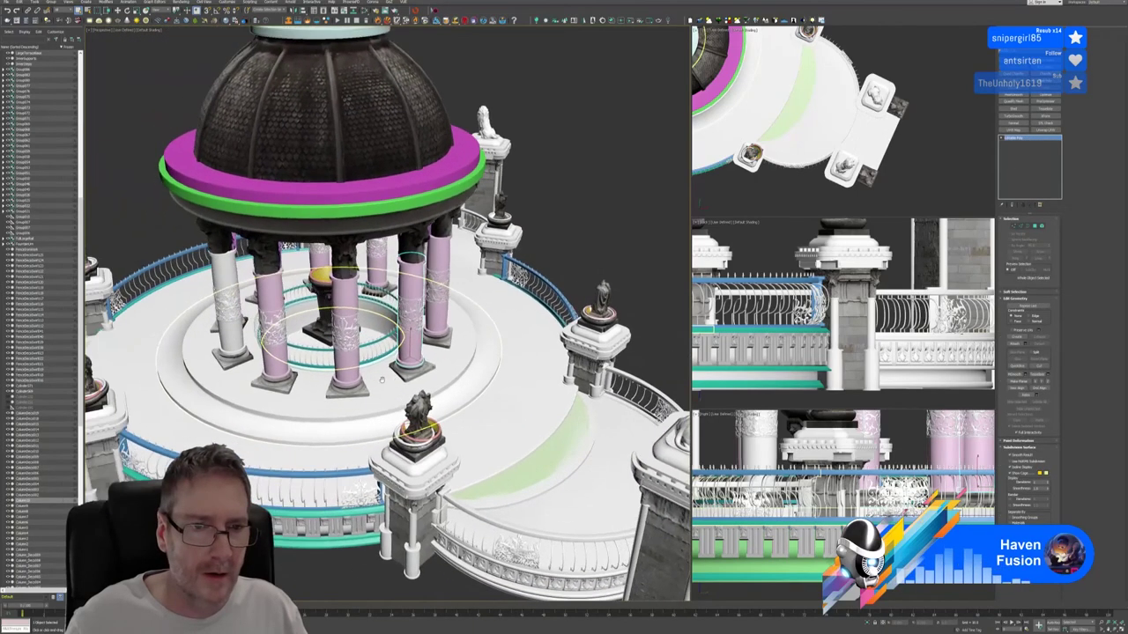
{"action": "left_click", "coordinate": [350, 297]}
{"action": "left_click", "coordinate": [349, 298]}
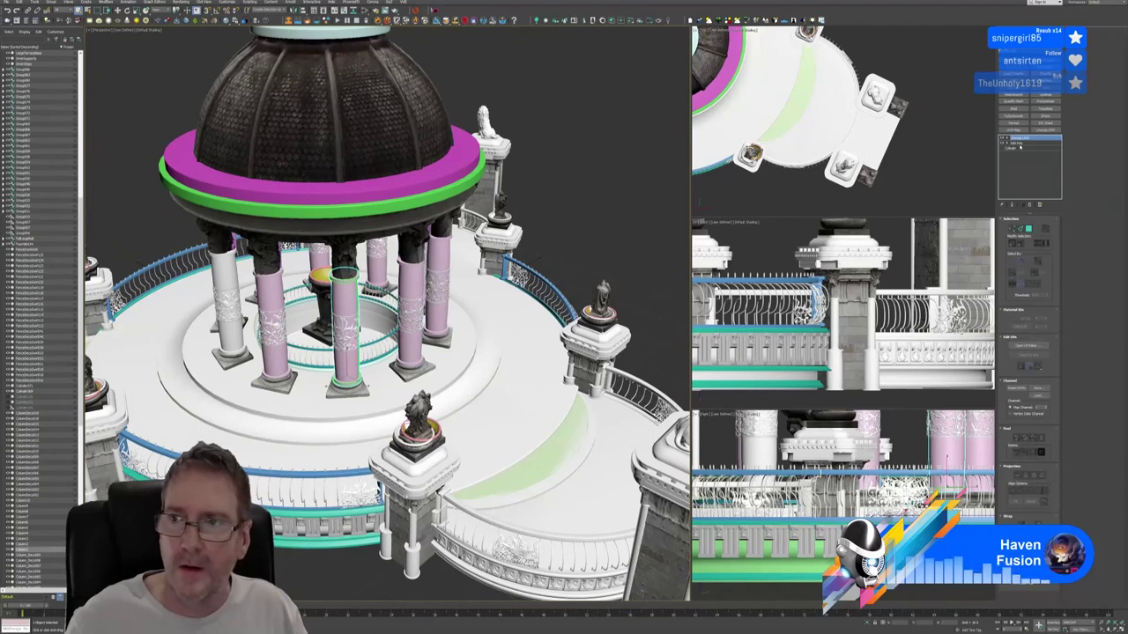
{"action": "right_click", "coordinate": [1021, 142]}
{"action": "left_click", "coordinate": [1049, 199]}
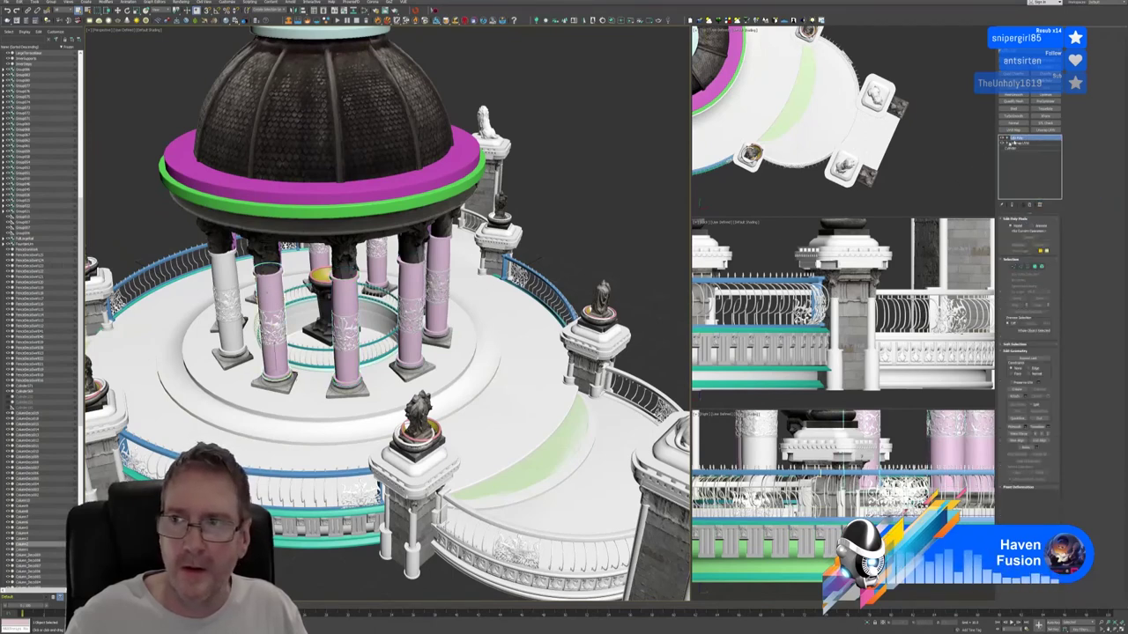
{"action": "right_click", "coordinate": [1012, 141]}
{"action": "left_click", "coordinate": [1049, 199]}
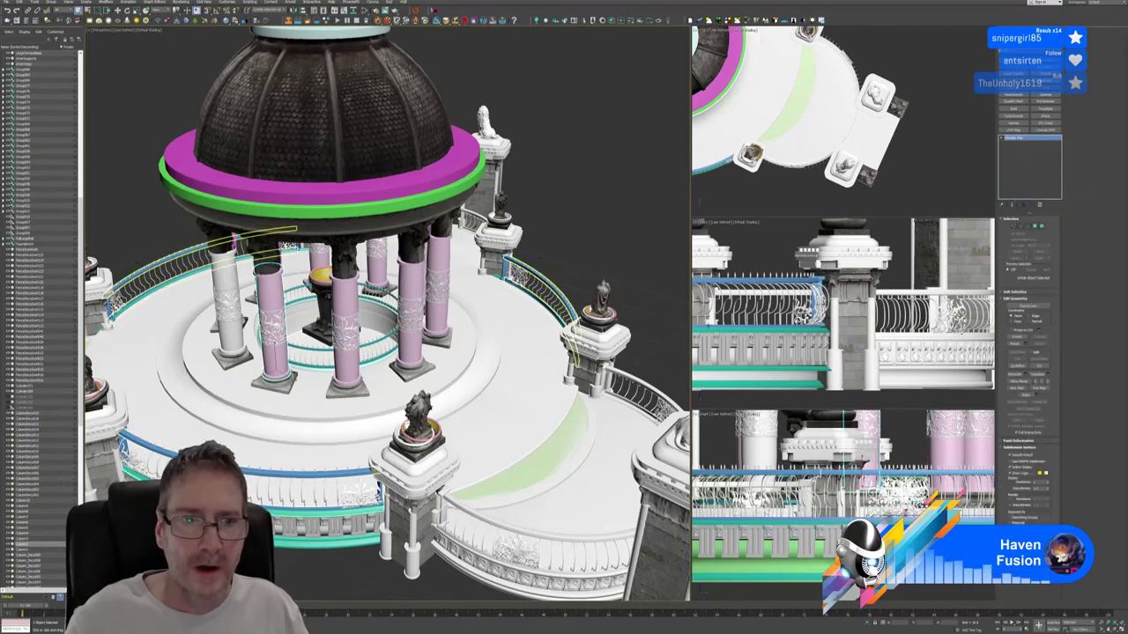
Select all the pink columns around the pavilion and assign them the white material from the Slate Material Editor.
{"action": "left_click", "coordinate": [347, 326], "text": "ctrl"}
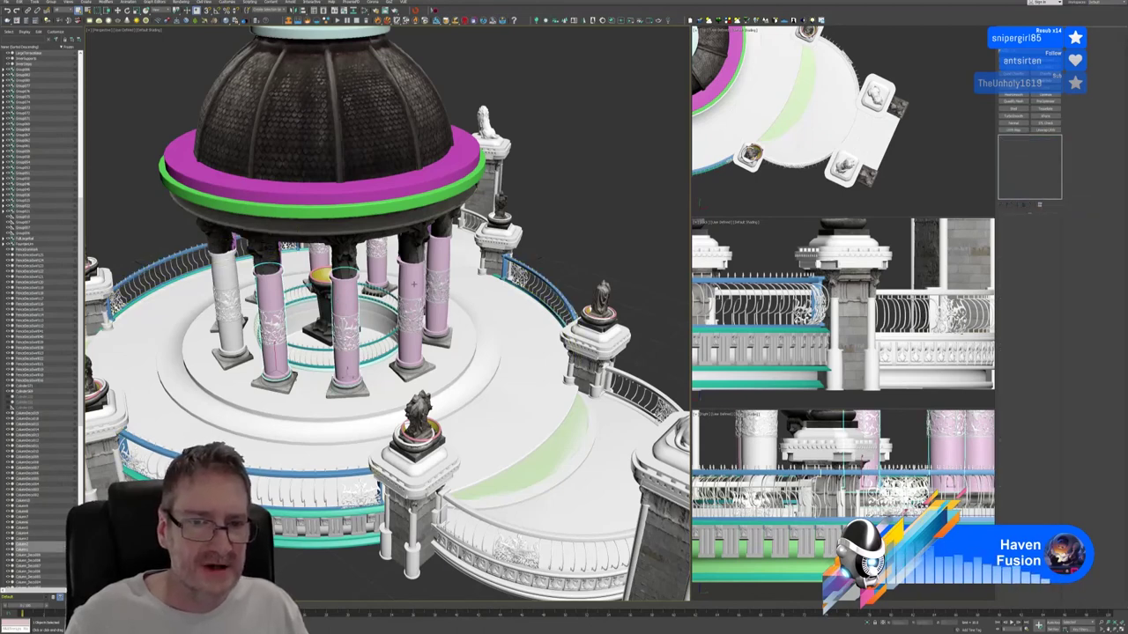
{"action": "left_click", "coordinate": [381, 270], "text": "ctrl"}
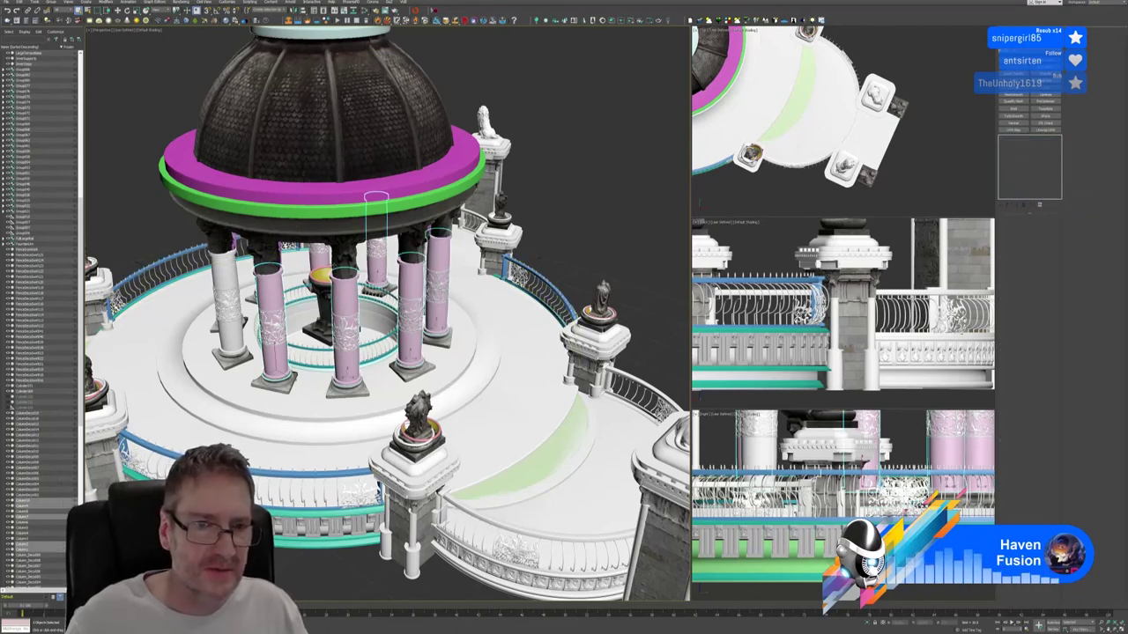
{"action": "left_click", "coordinate": [322, 265], "text": "ctrl"}
{"action": "middle_click_drag", "start_coordinate": [321, 266], "coordinate": [211, 267], "text": "alt"}
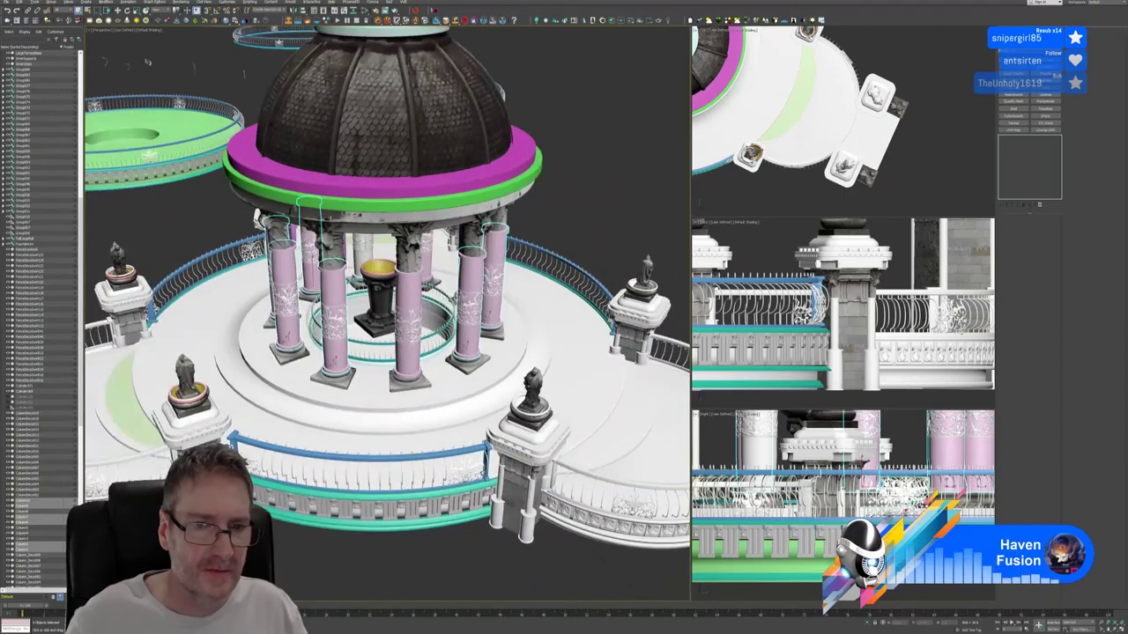
{"action": "left_click", "coordinate": [411, 285], "text": "ctrl"}
{"action": "middle_click_drag", "start_coordinate": [513, 320], "coordinate": [672, 414], "text": "alt"}
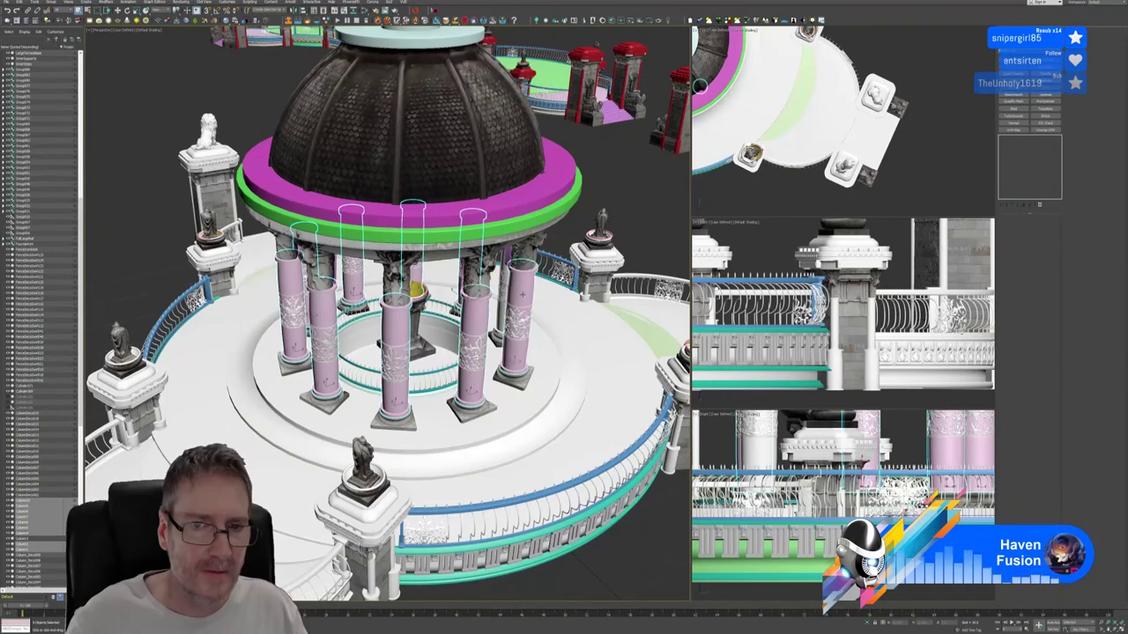
{"action": "middle_click_drag", "start_coordinate": [522, 291], "coordinate": [554, 318], "text": "alt"}
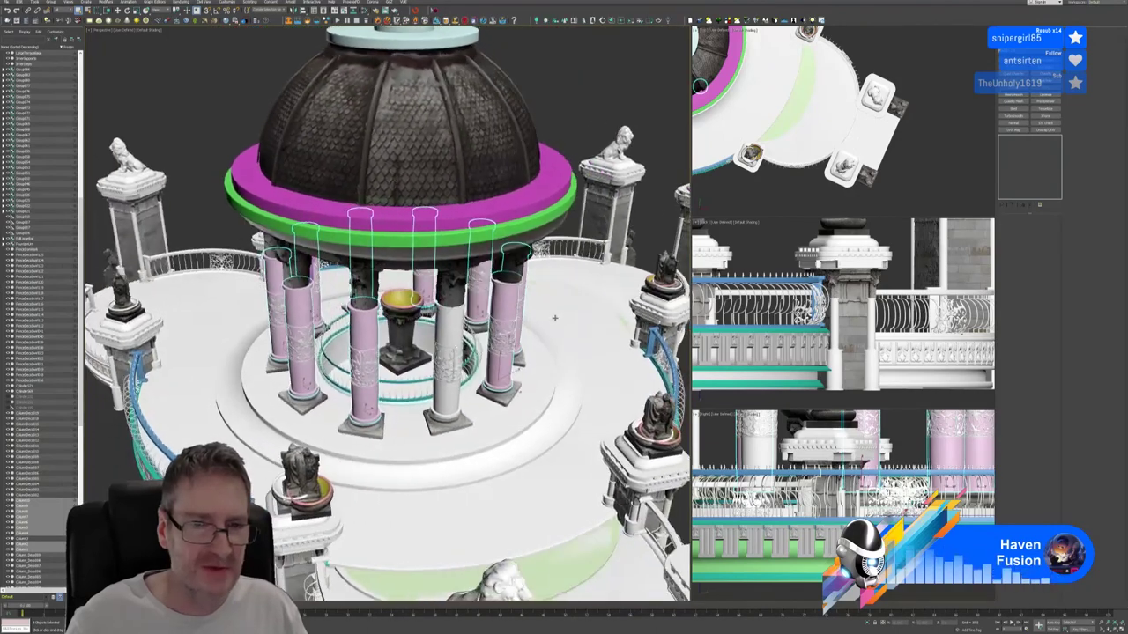
{"action": "left_click", "coordinate": [365, 11]}
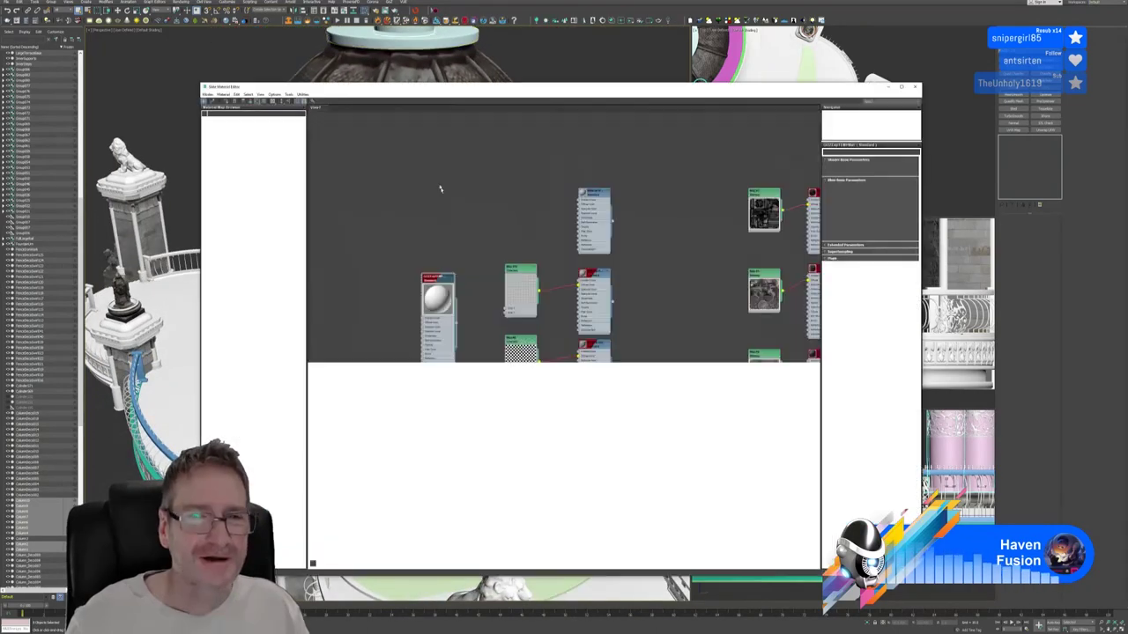
{"action": "right_click", "coordinate": [436, 280]}
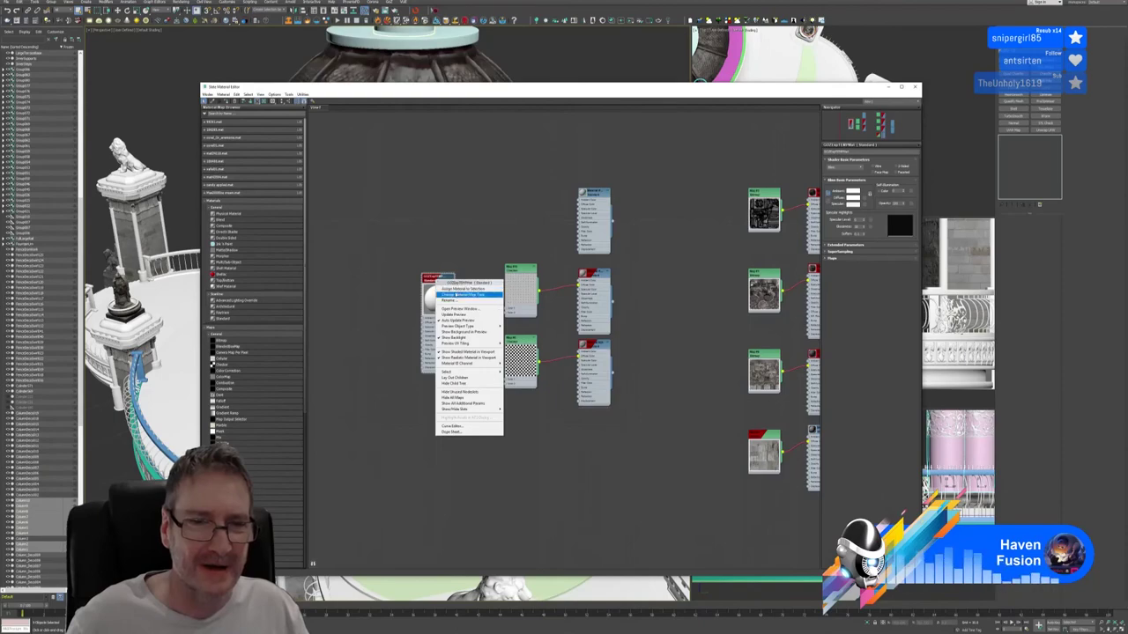
{"action": "left_click", "coordinate": [462, 289]}
{"action": "left_click", "coordinate": [914, 87]}
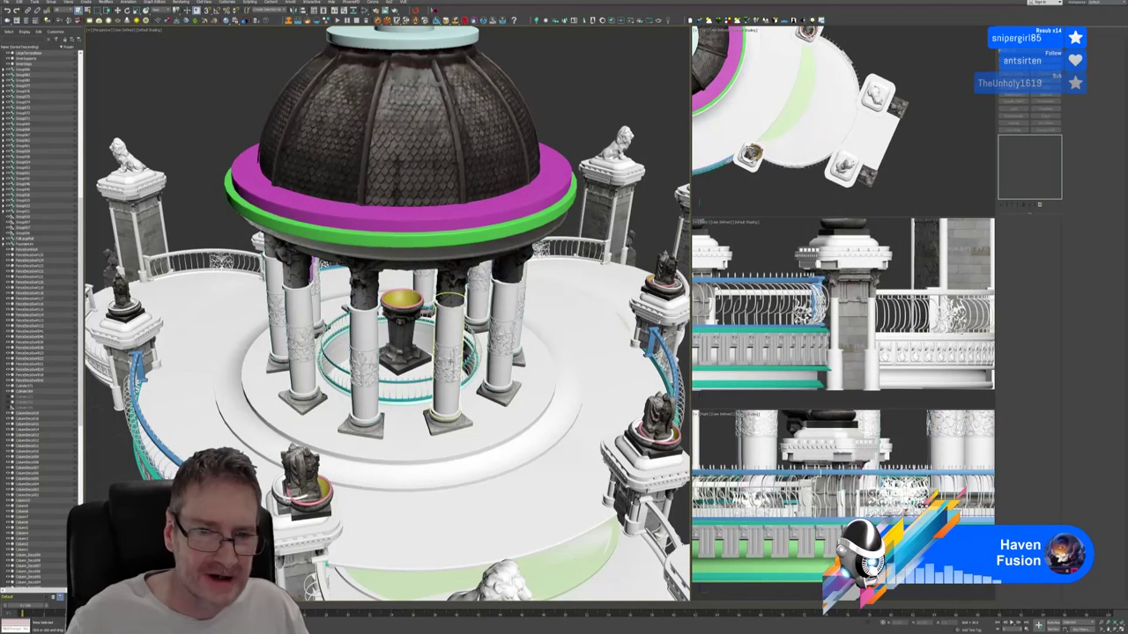
Inspect the UV layout of a front column's carved band with a temporary Unwrap UVW modifier, removing the modifier when done.
{"action": "left_click", "coordinate": [448, 353]}
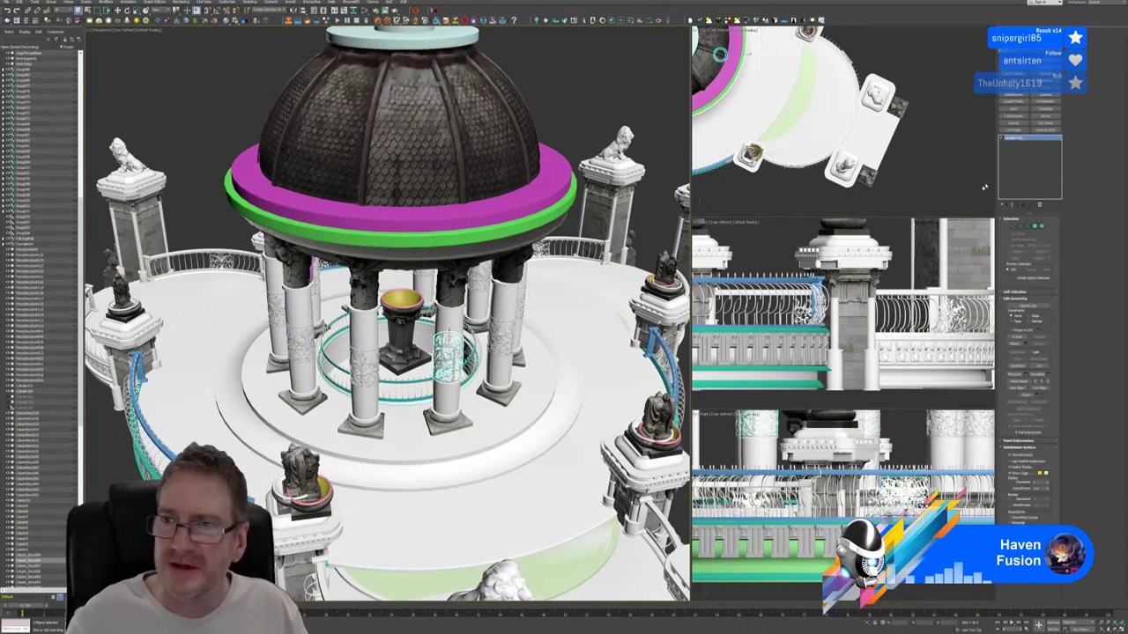
{"action": "left_click", "coordinate": [1045, 130]}
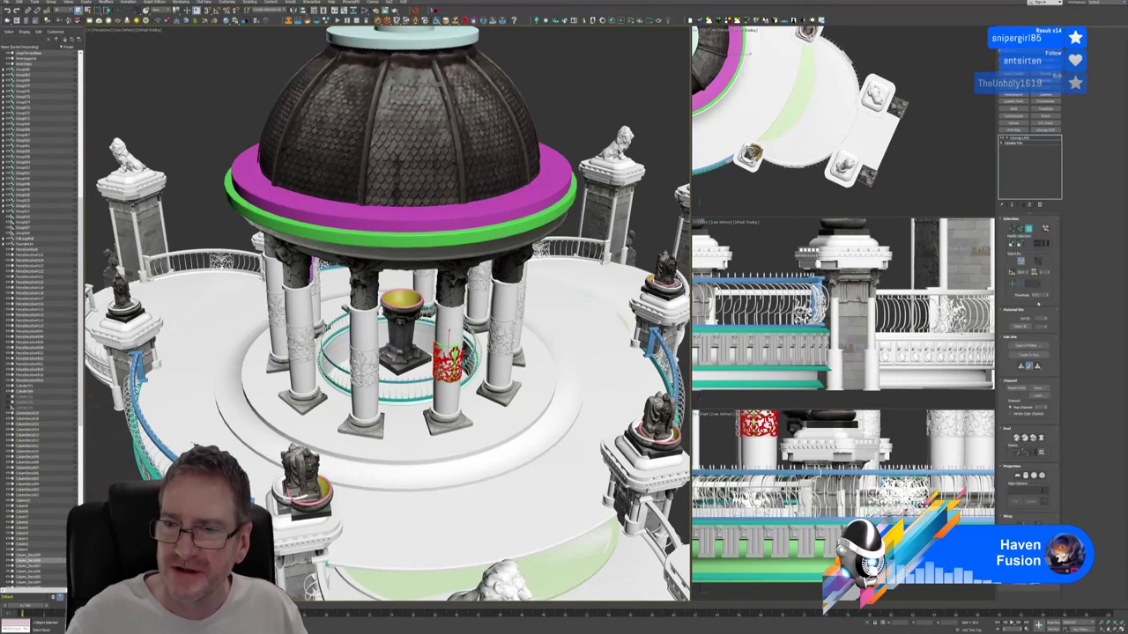
{"action": "left_click", "coordinate": [1028, 345]}
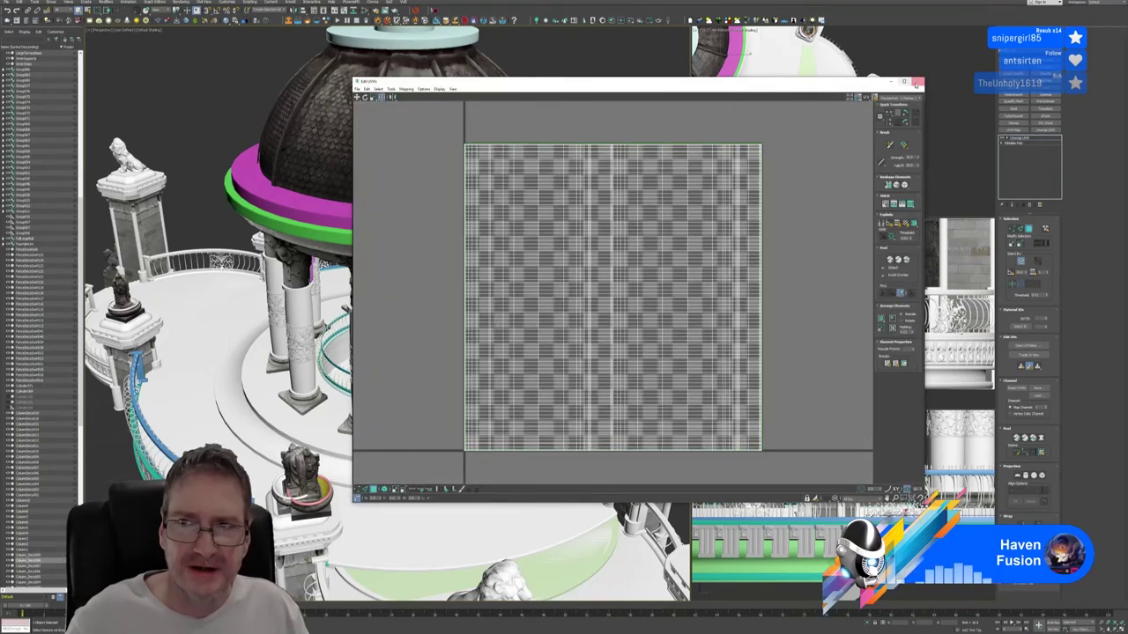
{"action": "left_click", "coordinate": [917, 81]}
{"action": "left_click", "coordinate": [1029, 230]}
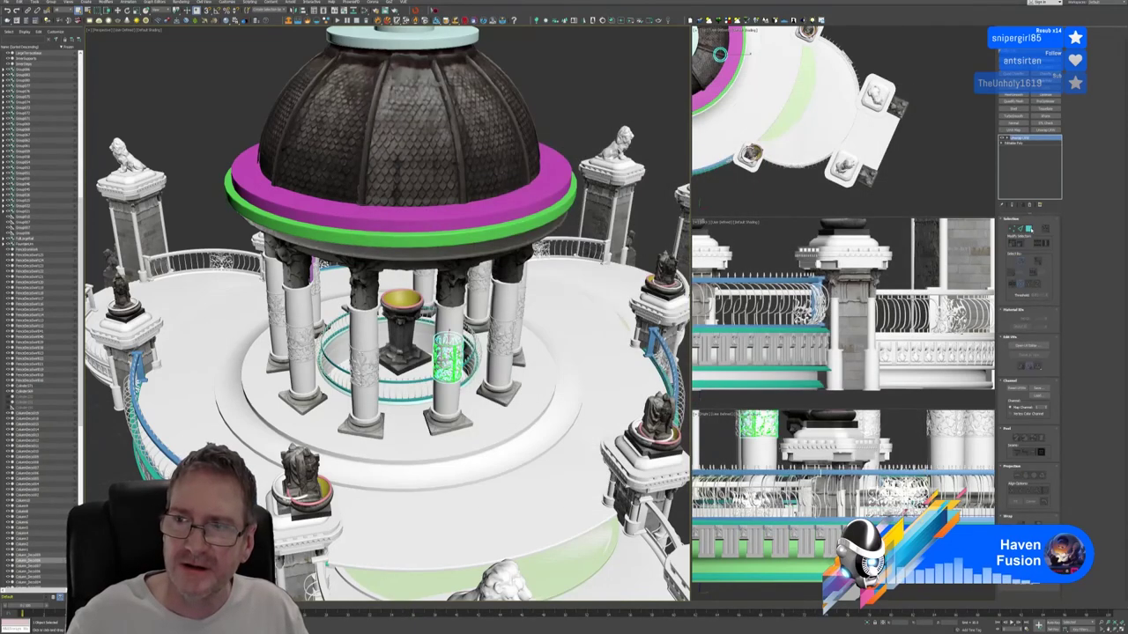
{"action": "left_click", "coordinate": [1031, 206]}
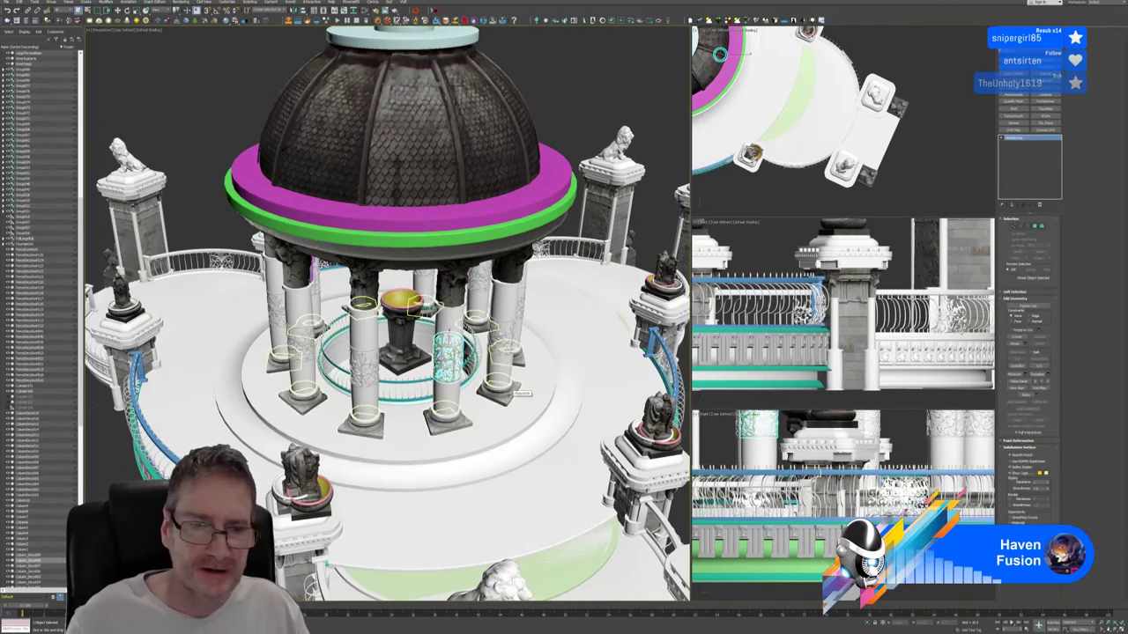
Save the scene.
{"action": "left_click", "coordinate": [397, 140]}
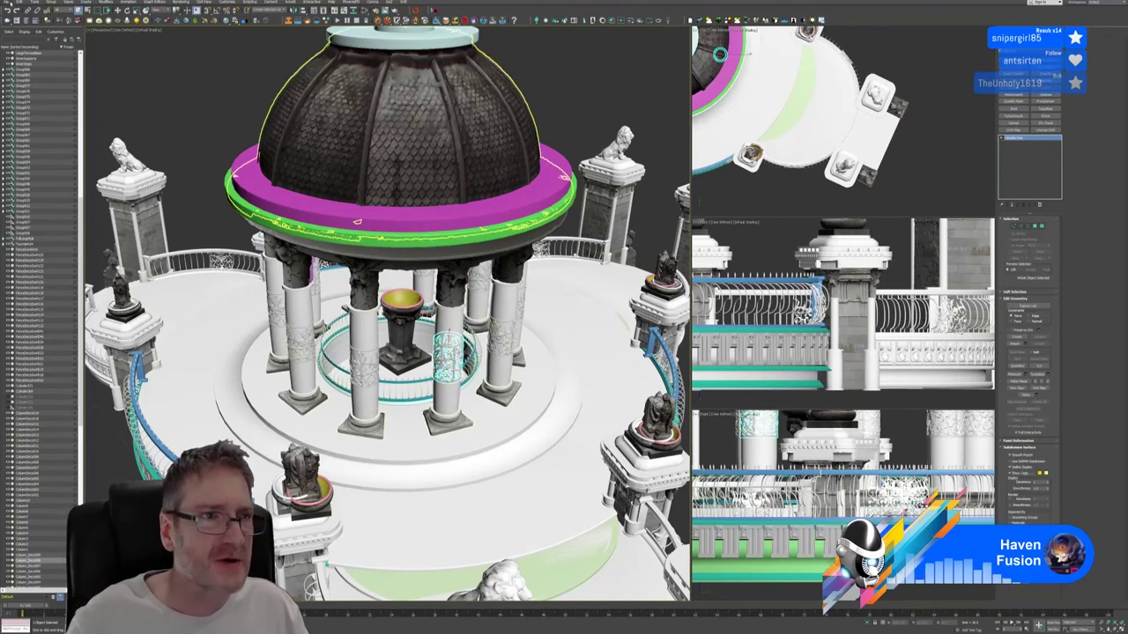
{"action": "left_click", "coordinate": [18, 3]}
{"action": "left_click", "coordinate": [19, 53]}
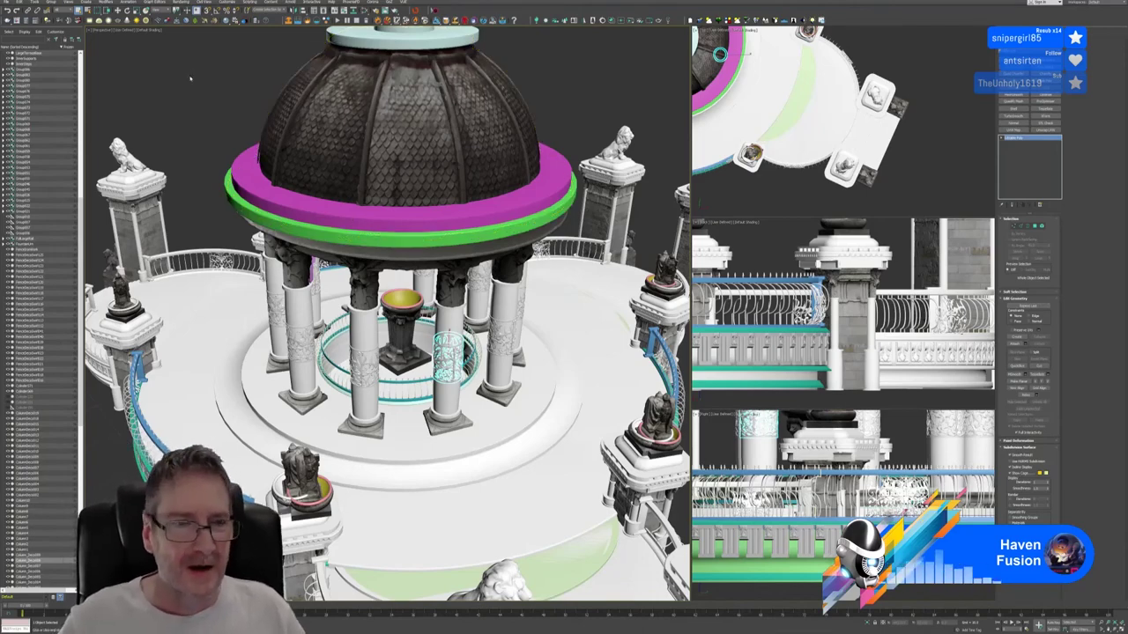
Delete the pale green crescent-shaped piece overlapping the white floor near the entrance with the lion statues.
{"action": "middle_click_drag", "start_coordinate": [534, 440], "coordinate": [518, 383]}
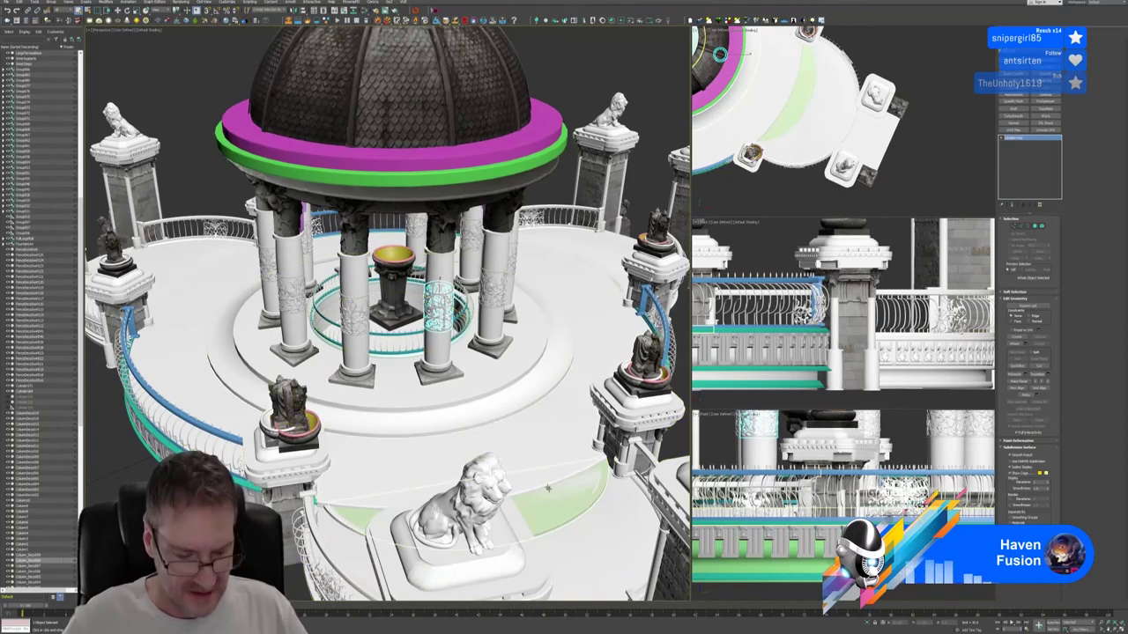
{"action": "middle_click_drag", "start_coordinate": [570, 506], "coordinate": [623, 471], "text": "alt"}
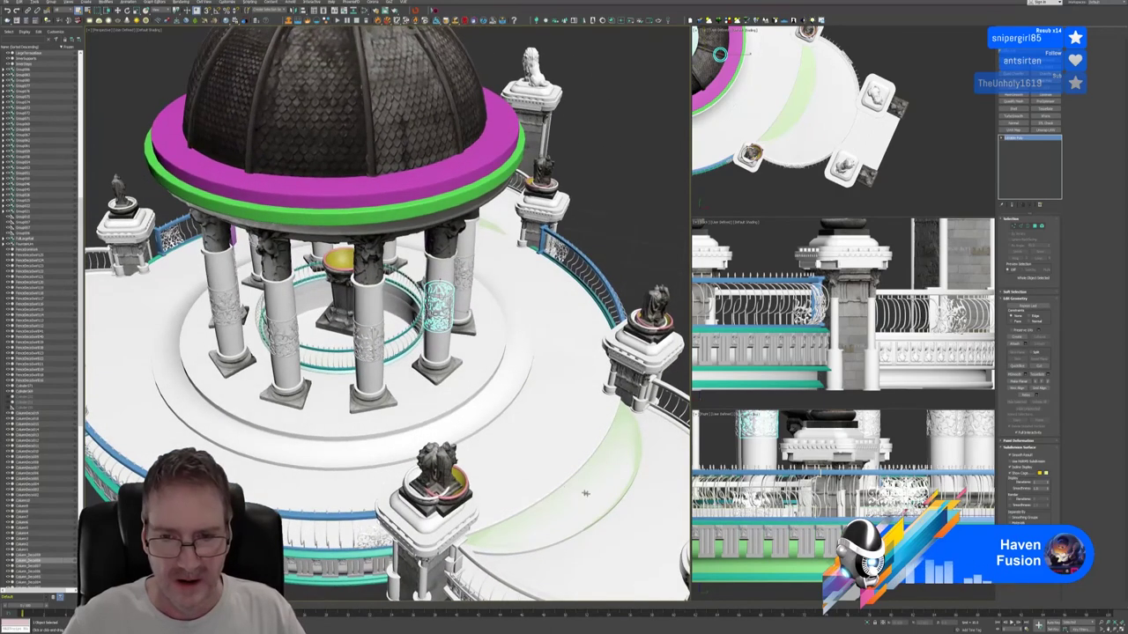
{"action": "left_click", "coordinate": [638, 447]}
{"action": "key", "text": "Delete"}
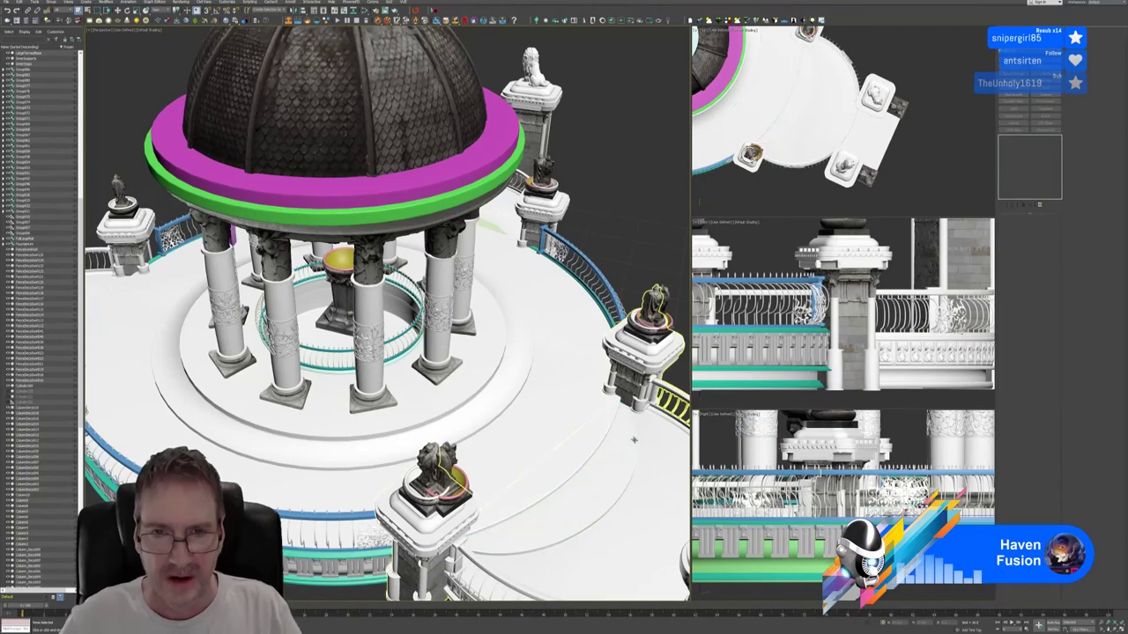
Find the remaining pale green crescent piece overlapping the floor on the pavilion's other entrance platform and delete it.
{"action": "middle_click_drag", "start_coordinate": [595, 385], "coordinate": [502, 353], "text": "alt"}
{"action": "scroll", "coordinate": [577, 392], "scroll_direction": "down", "scroll_amount": 5}
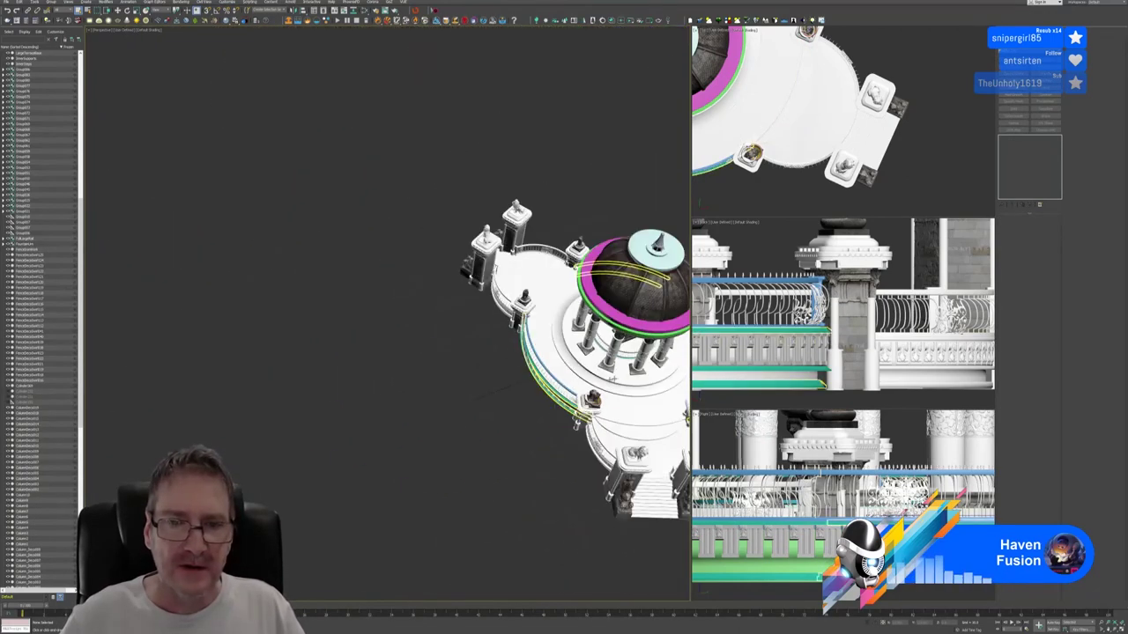
{"action": "middle_click_drag", "start_coordinate": [581, 370], "coordinate": [352, 394]}
{"action": "scroll", "coordinate": [495, 317], "scroll_direction": "up", "scroll_amount": 6}
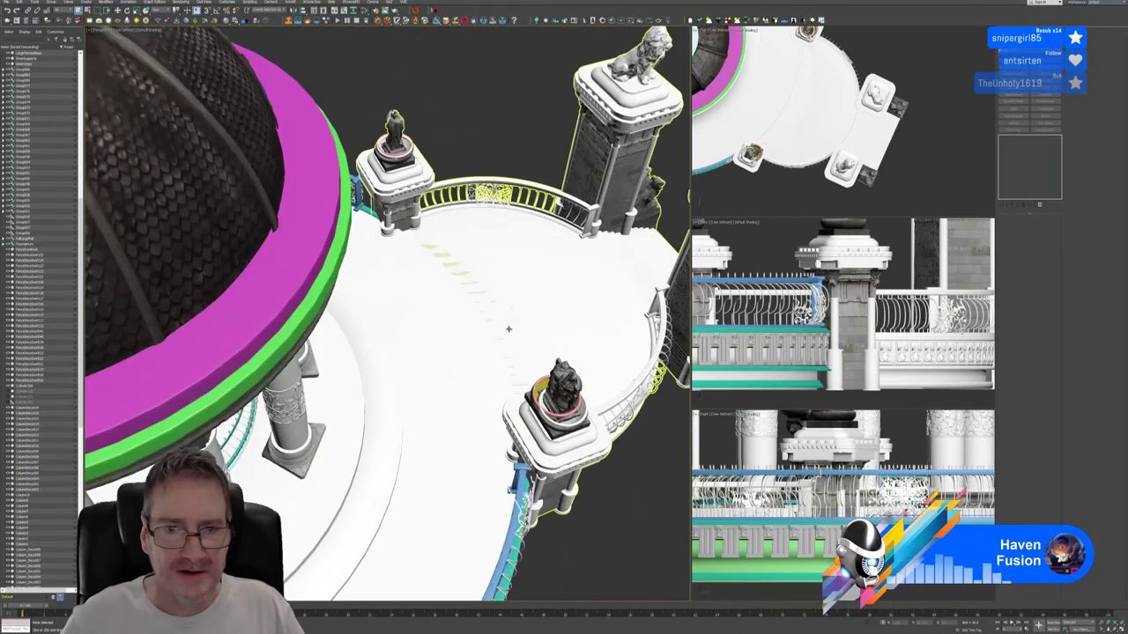
{"action": "middle_click_drag", "start_coordinate": [574, 343], "coordinate": [423, 361], "text": "alt"}
{"action": "scroll", "coordinate": [587, 379], "scroll_direction": "down", "scroll_amount": 5}
{"action": "middle_click_drag", "start_coordinate": [587, 379], "coordinate": [354, 374]}
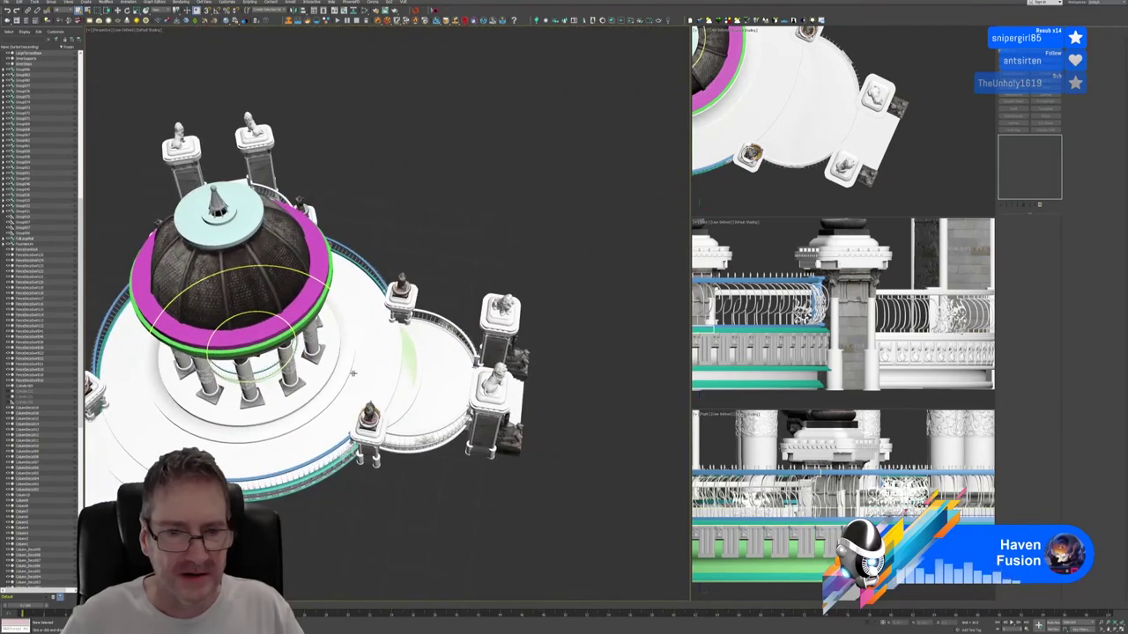
{"action": "scroll", "coordinate": [407, 370], "scroll_direction": "up", "scroll_amount": 5}
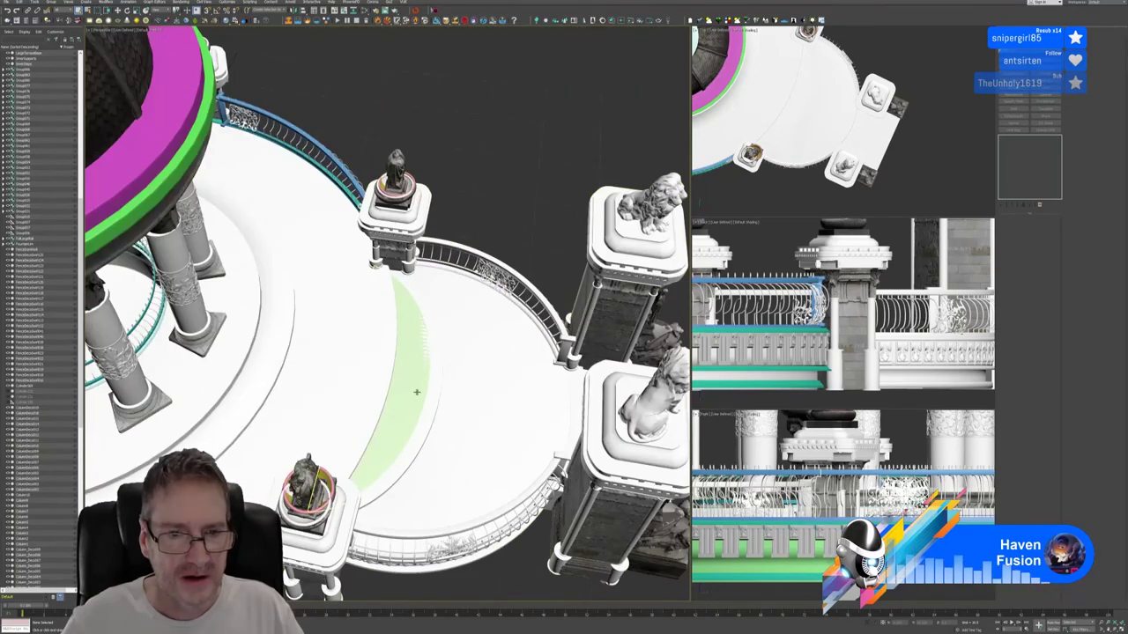
{"action": "left_click", "coordinate": [404, 376]}
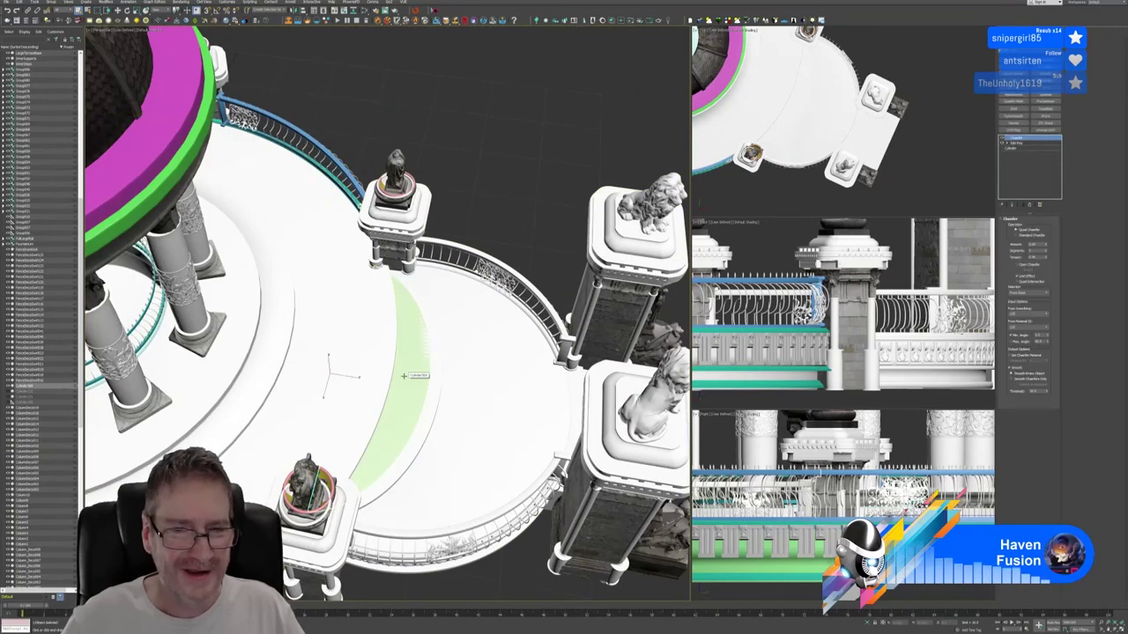
{"action": "key", "text": "Delete"}
Select the carved ornamental band on a front column and send it through the bridge to RizomUV.
{"action": "mouse_move", "coordinate": [338, 425]}
{"action": "middle_mouse_down"}
{"action": "mouse_move", "coordinate": [447, 398]}
{"action": "mouse_move", "coordinate": [342, 426]}
{"action": "middle_mouse_up"}
{"action": "scroll", "coordinate": [343, 427], "scroll_direction": "down", "scroll_amount": 6}
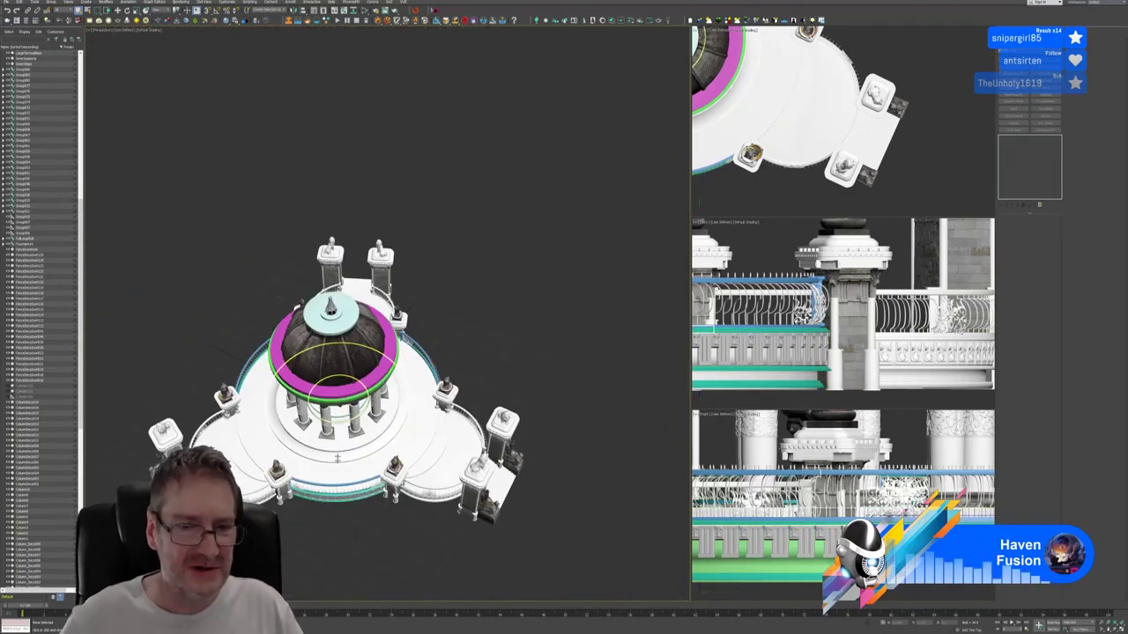
{"action": "middle_click_drag", "start_coordinate": [377, 470], "coordinate": [374, 435], "text": "alt"}
{"action": "middle_click_drag", "start_coordinate": [379, 388], "coordinate": [396, 388], "text": "alt"}
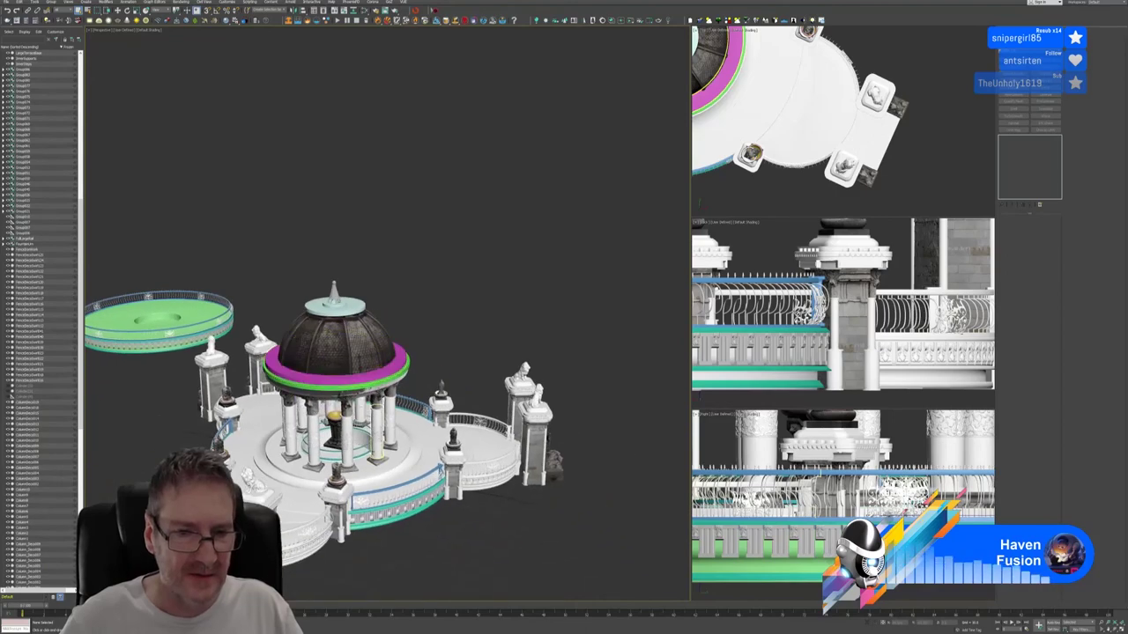
{"action": "scroll", "coordinate": [397, 387], "scroll_direction": "up", "scroll_amount": 8}
{"action": "left_click", "coordinate": [385, 374]}
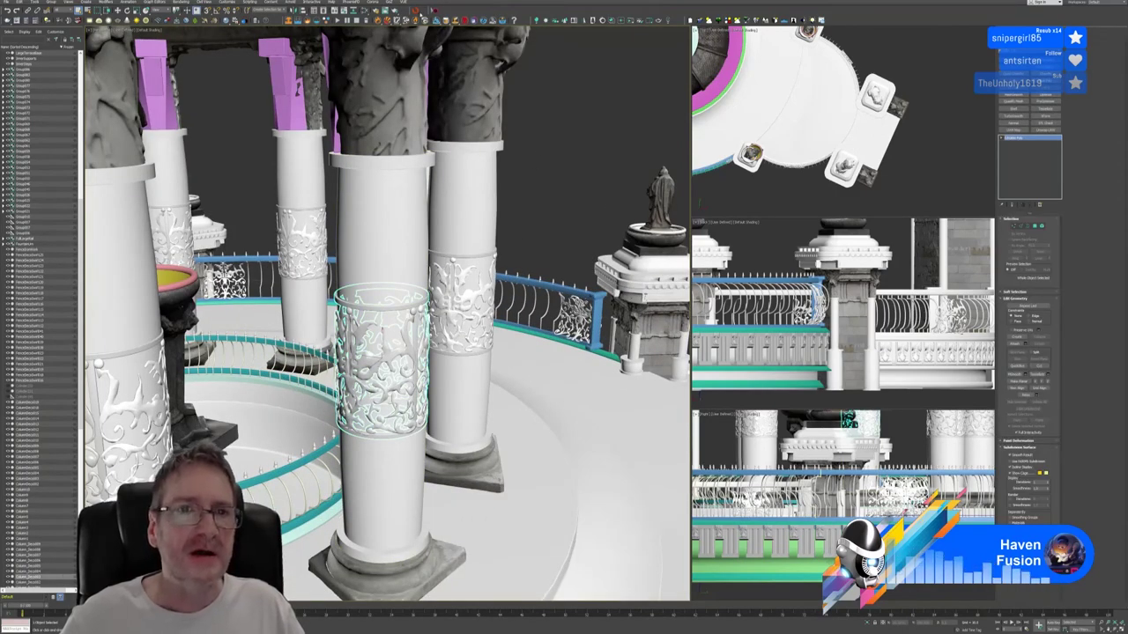
{"action": "left_click", "coordinate": [416, 10]}
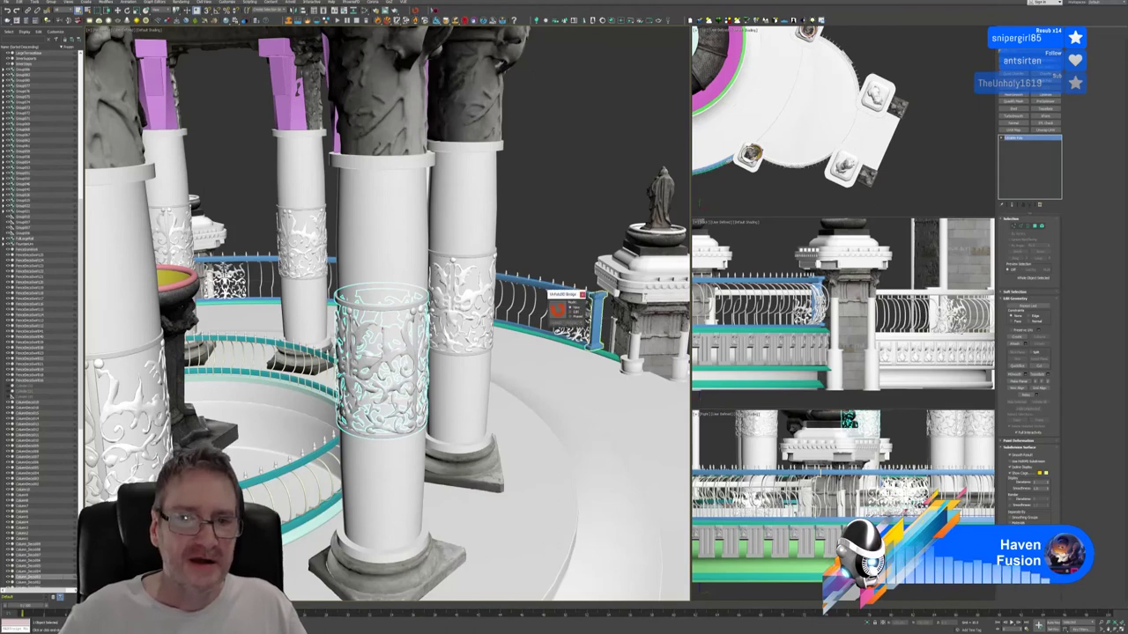
{"action": "left_click", "coordinate": [576, 202]}
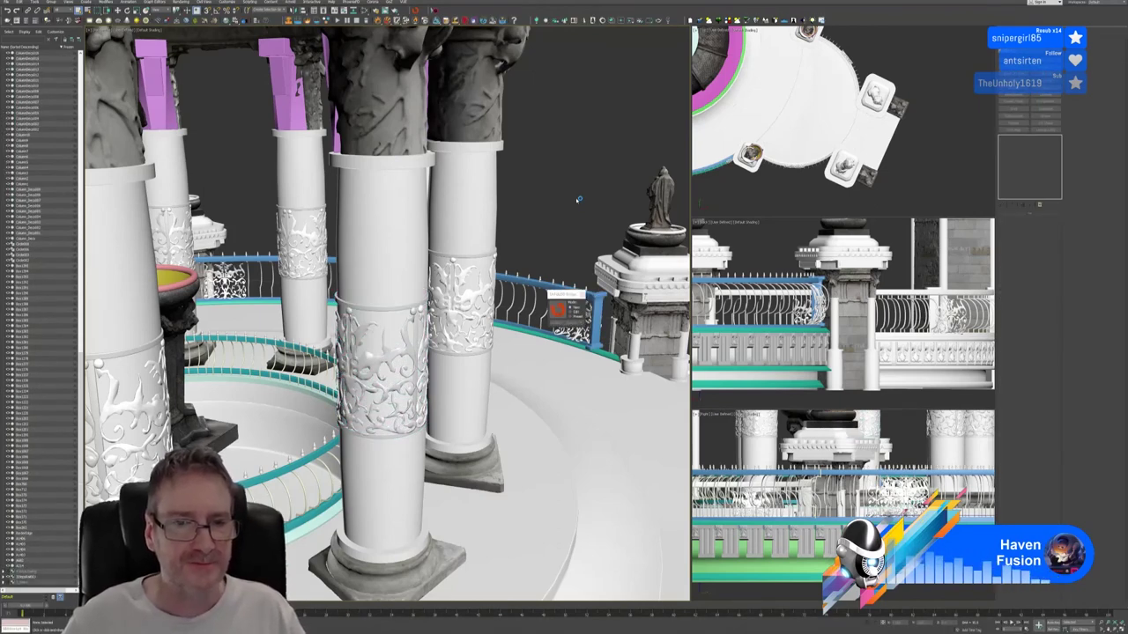
Switch to RizomUV, show the whole carved band in the 3D view and change the UV view to plain shading without wireframe.
{"action": "key", "text": "alt+Tab"}
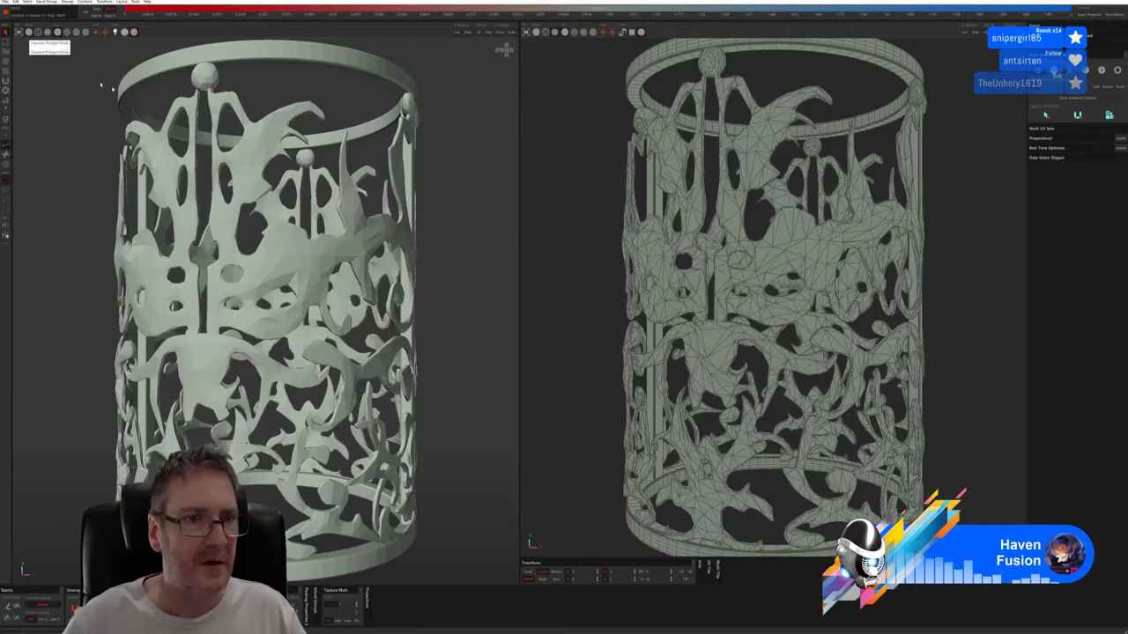
{"action": "scroll", "coordinate": [321, 340], "scroll_direction": "down", "scroll_amount": 4}
{"action": "middle_click_drag", "start_coordinate": [375, 346], "coordinate": [350, 349], "text": "alt"}
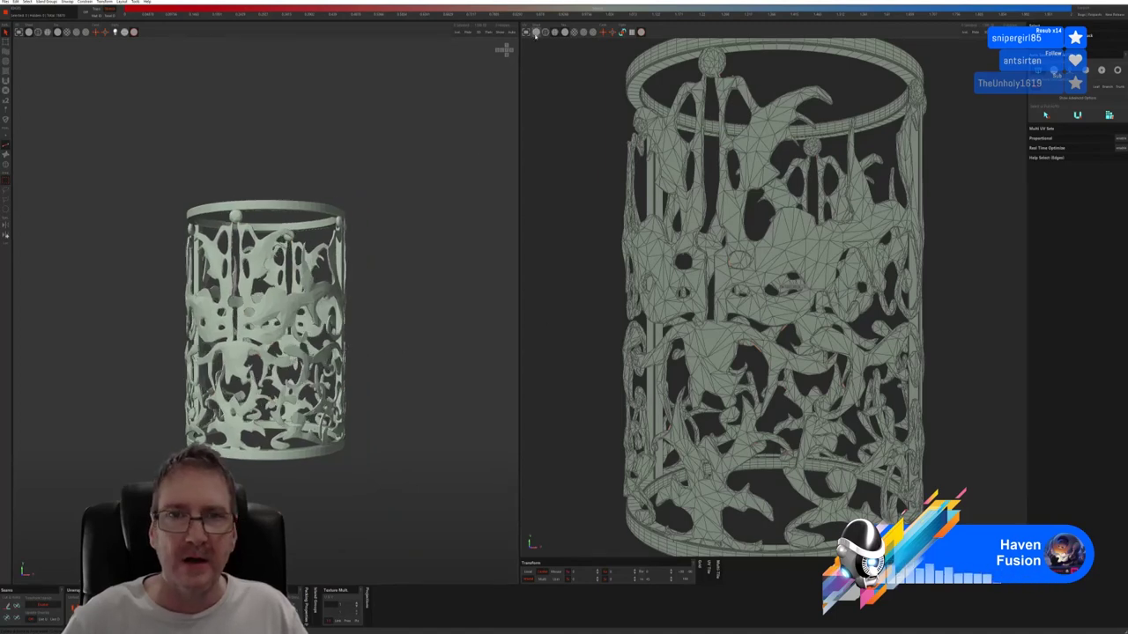
{"action": "left_click", "coordinate": [536, 32]}
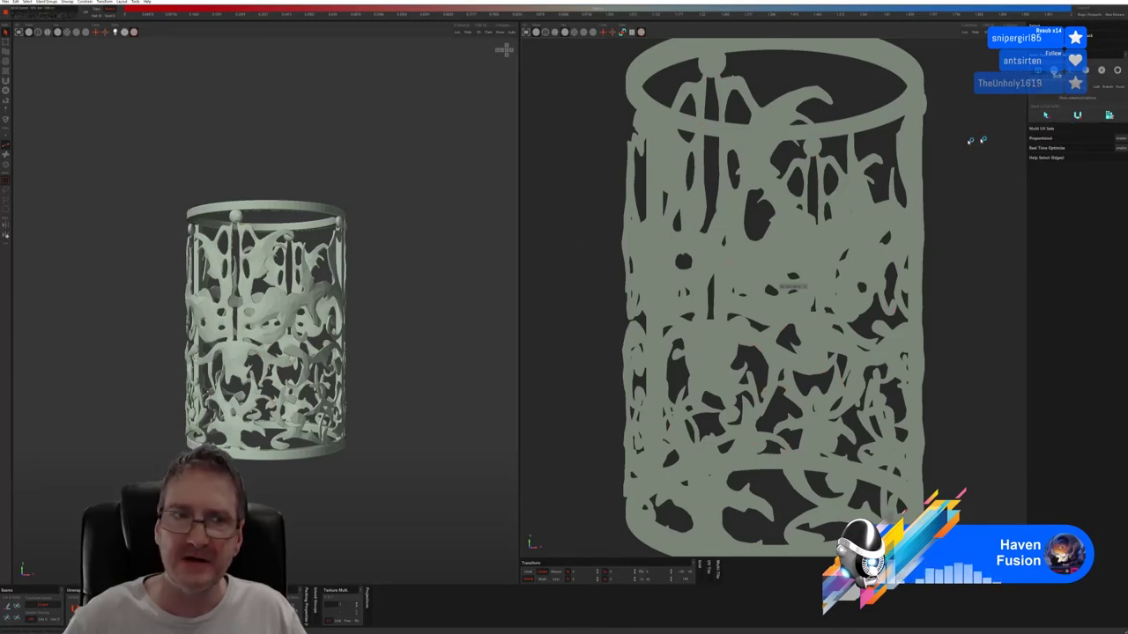
Try an automatic seam selection and unwrap on the whole carved band, check its distortion with the checker texture, and undo it.
{"action": "key", "text": "ctrl+a"}
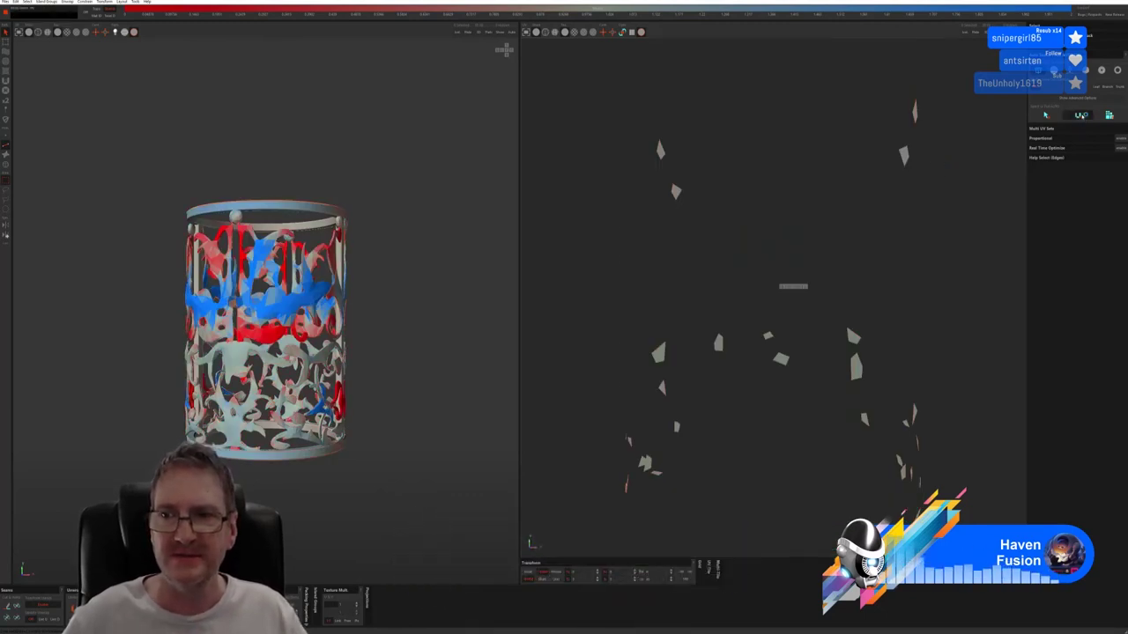
{"action": "left_click", "coordinate": [1080, 116]}
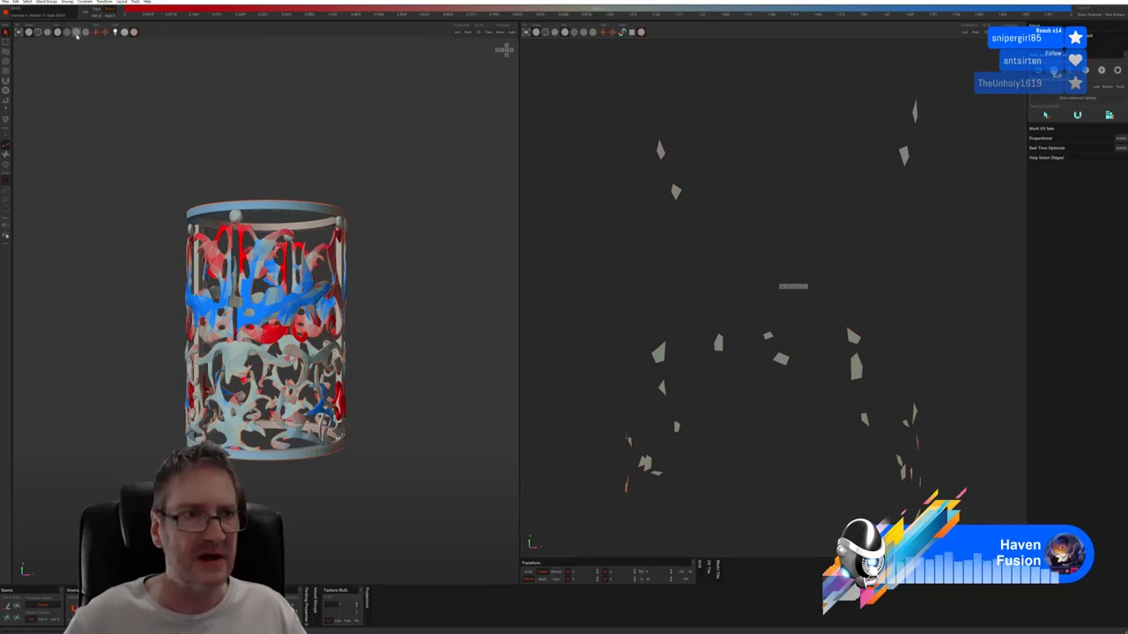
{"action": "left_click", "coordinate": [69, 32]}
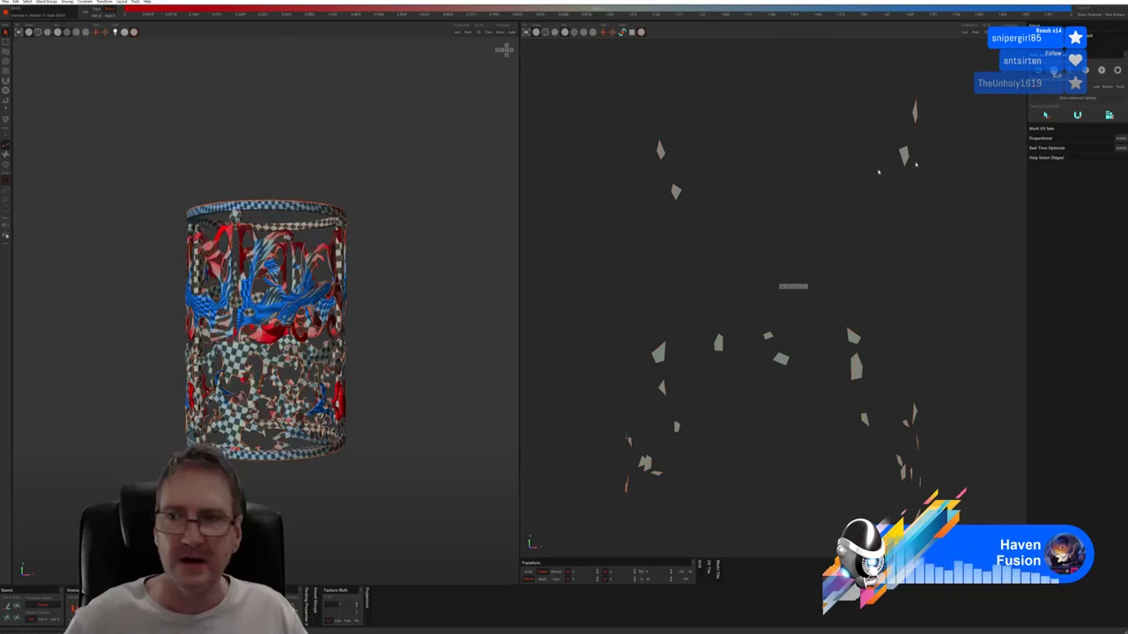
{"action": "key", "text": "ctrl+z"}
{"action": "key", "text": "ctrl+z"}
{"action": "key", "text": "ctrl+z"}
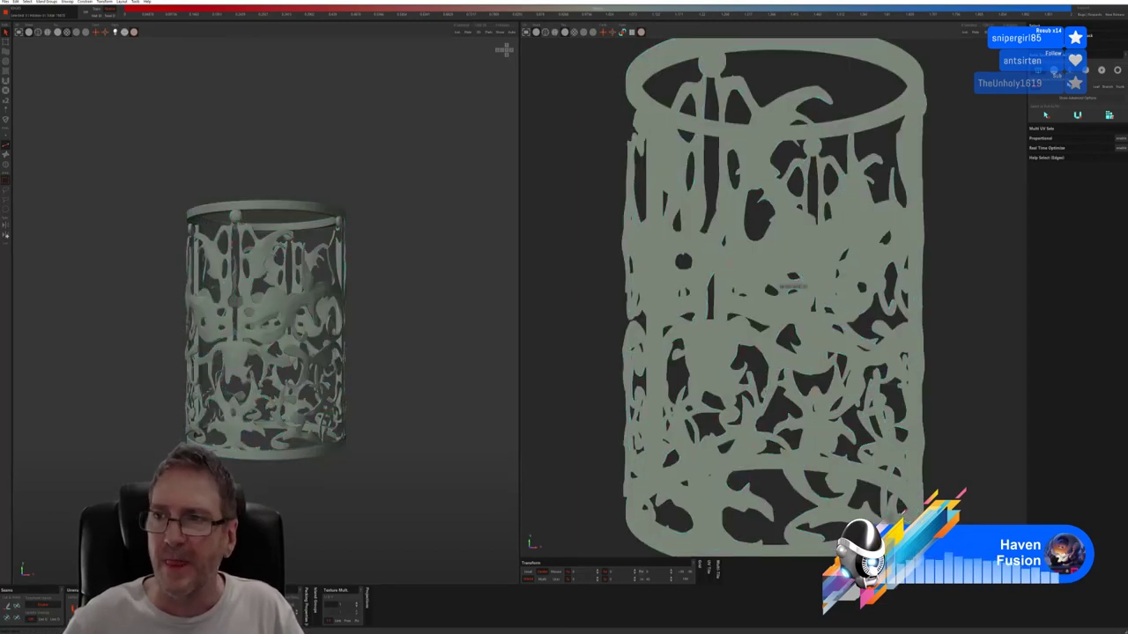
Try unwrapping and packing the carved band with the Mosaic automatic seam method, and undo the result and its seam selection.
{"action": "left_click", "coordinate": [1054, 70]}
{"action": "left_click", "coordinate": [1076, 123]}
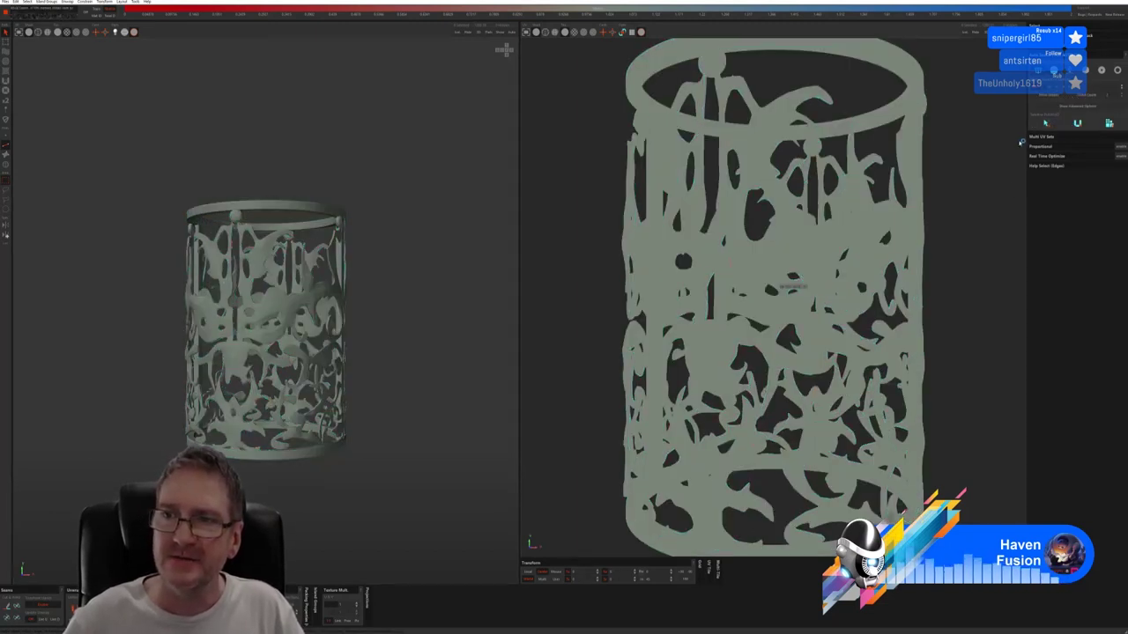
{"action": "key", "text": "ctrl+a"}
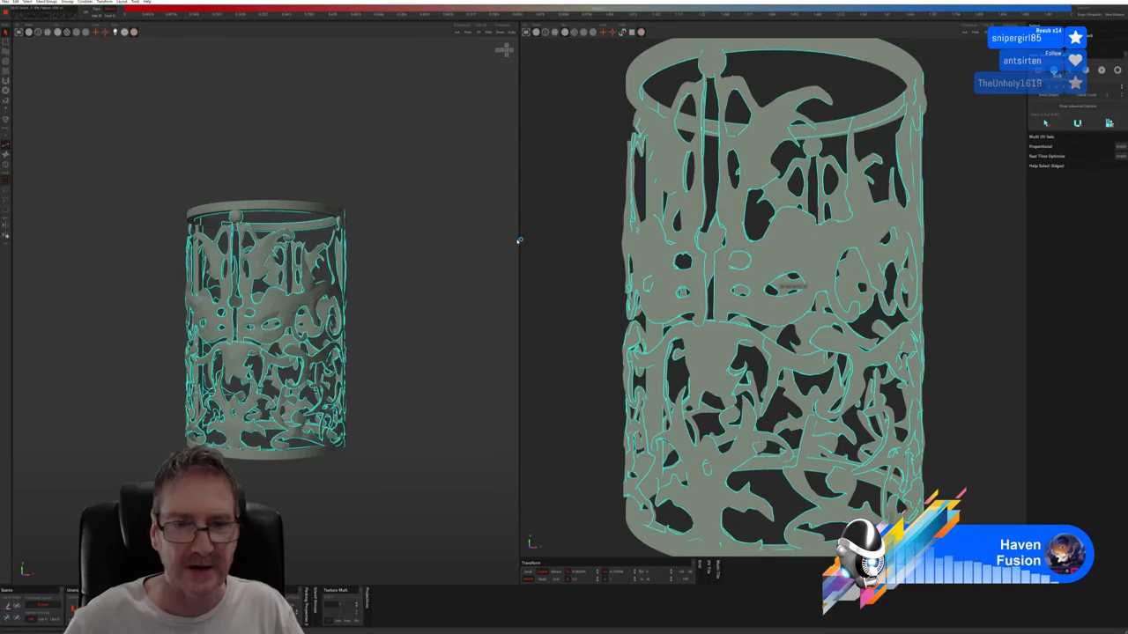
{"action": "key", "text": "u"}
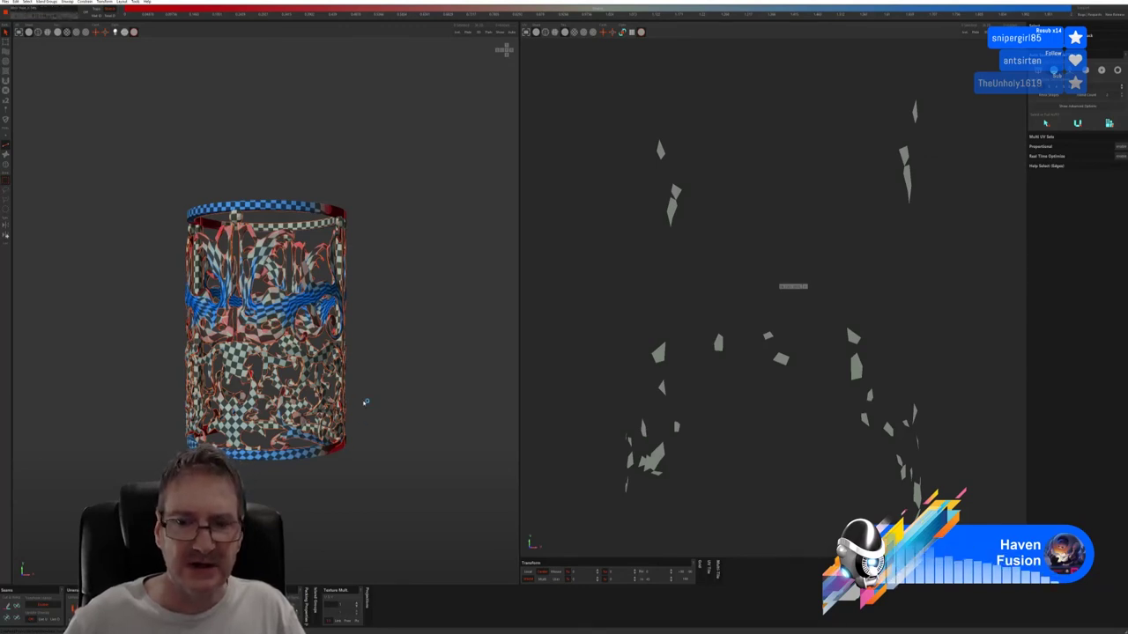
{"action": "key", "text": "u"}
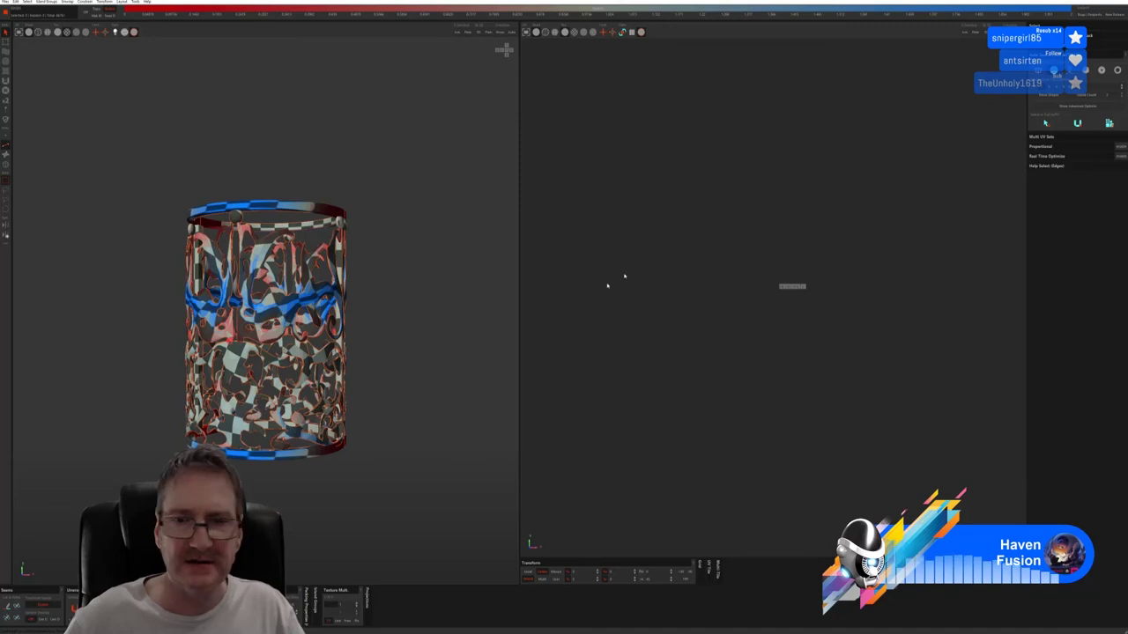
{"action": "key", "text": "ctrl+z"}
{"action": "key", "text": "ctrl+z"}
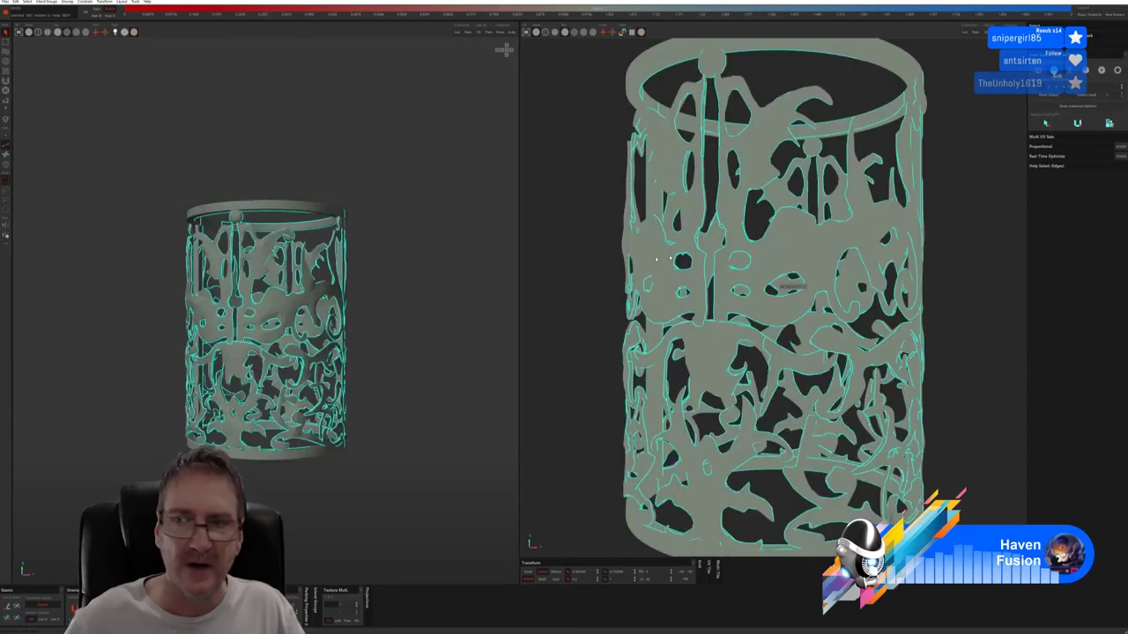
{"action": "key", "text": "ctrl+z"}
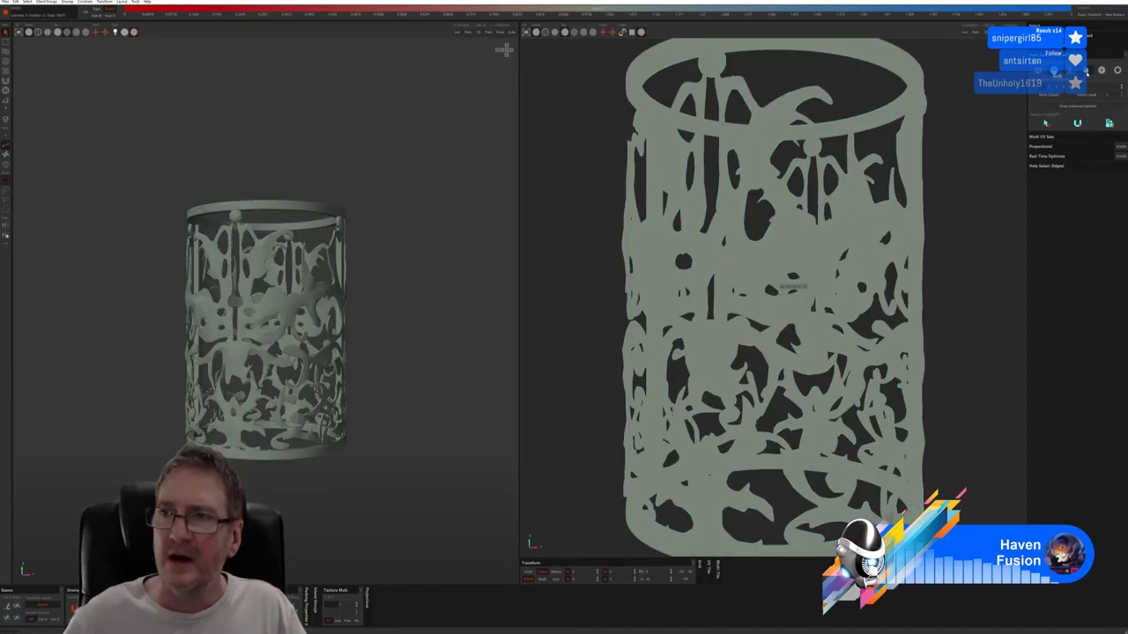
Select the carved band's seams with the Box automatic method, cut and unfold them, and pack the islands.
{"action": "left_click", "coordinate": [1086, 72]}
{"action": "left_click", "coordinate": [1042, 132]}
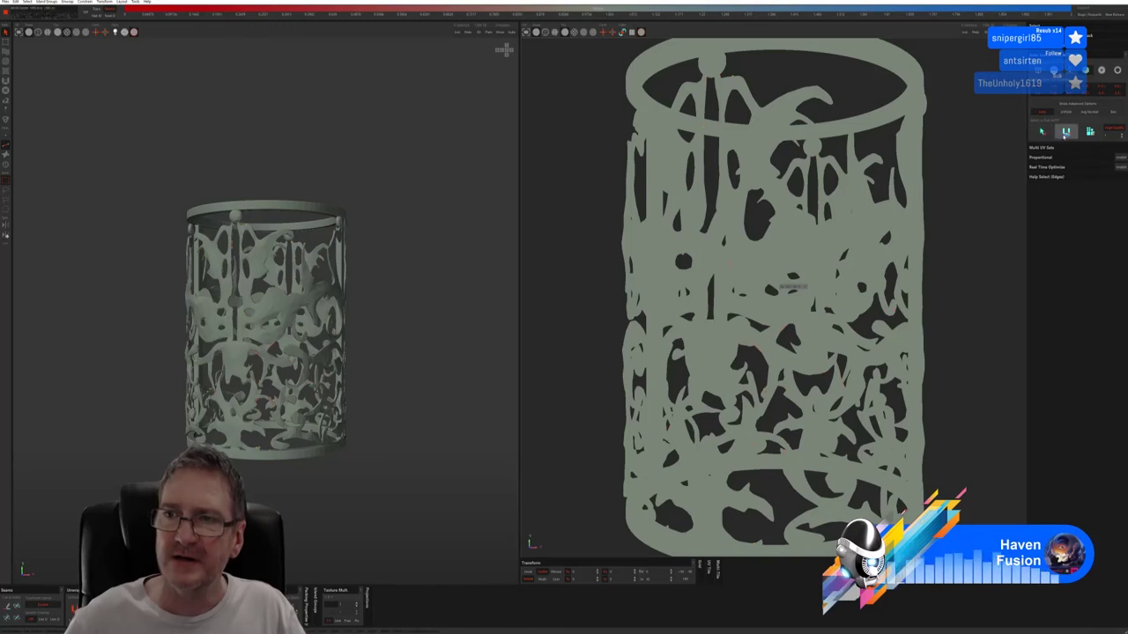
{"action": "key", "text": "c"}
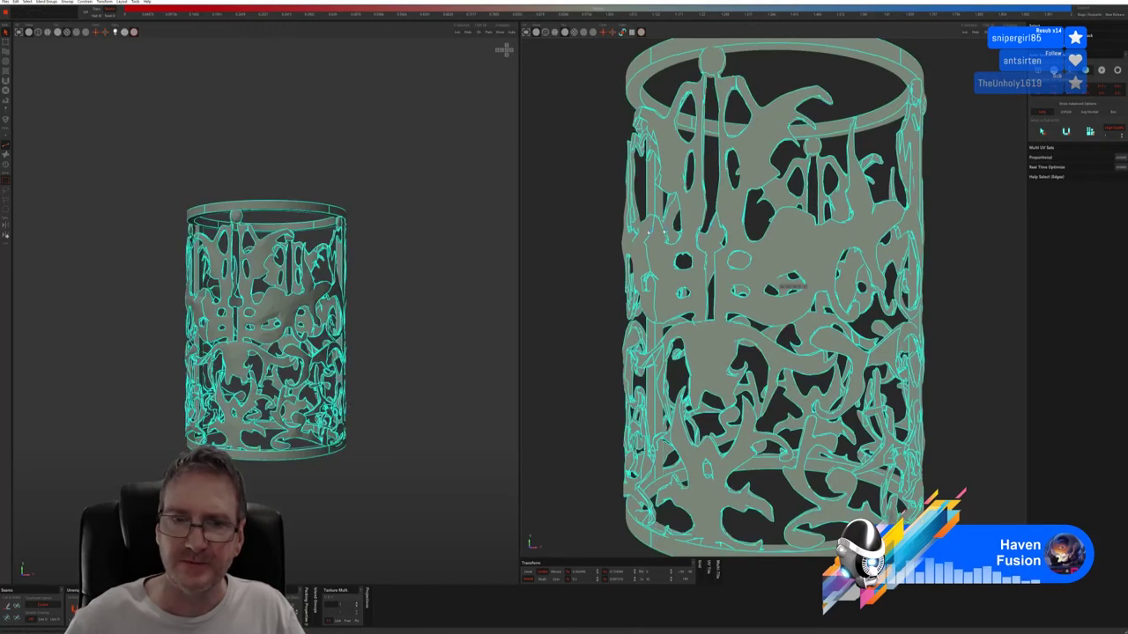
{"action": "key", "text": "u"}
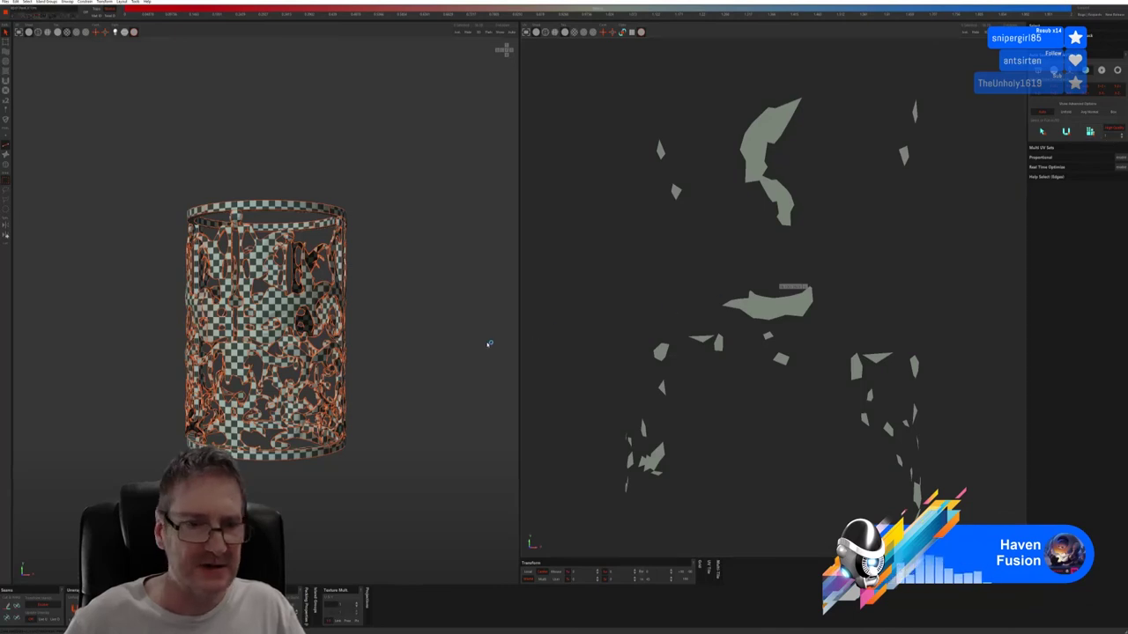
{"action": "key", "text": "p"}
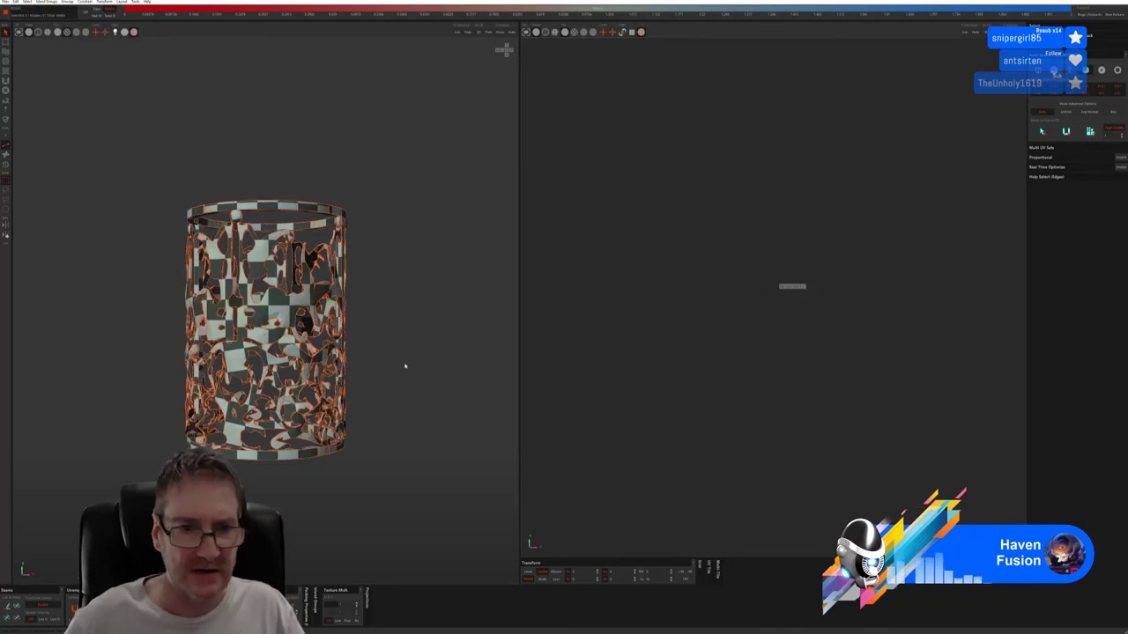
Hide the seam highlighting on the carved band and examine its checker pattern from several sides for stretching.
{"action": "left_click", "coordinate": [135, 32]}
{"action": "left_click_drag", "start_coordinate": [364, 313], "coordinate": [308, 351], "text": "alt"}
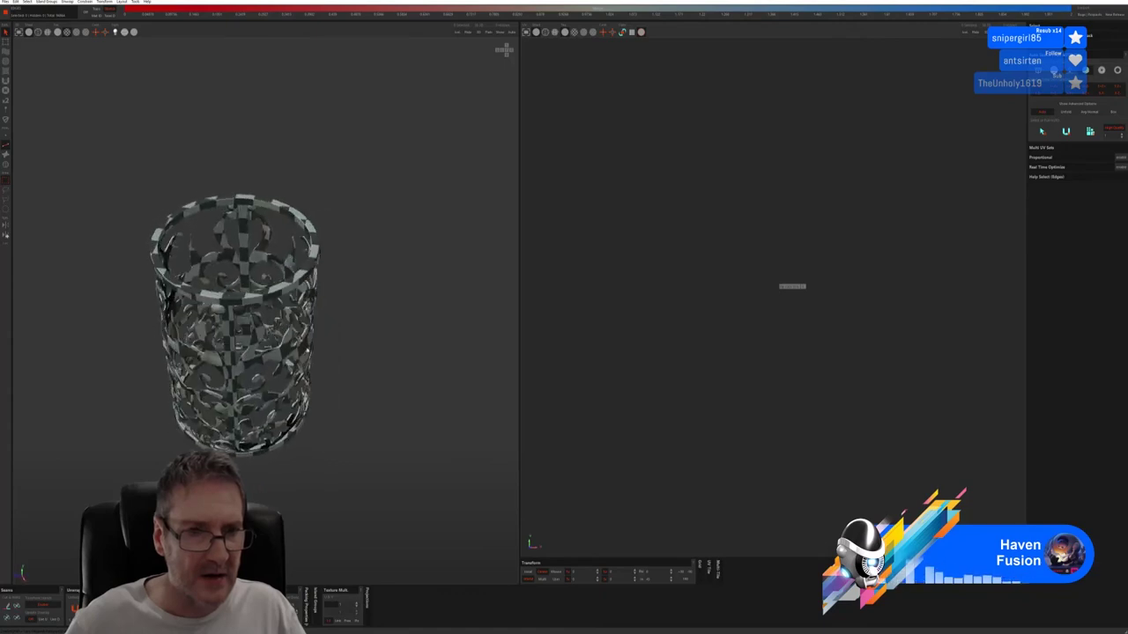
{"action": "left_click_drag", "start_coordinate": [262, 392], "coordinate": [450, 312], "text": "alt"}
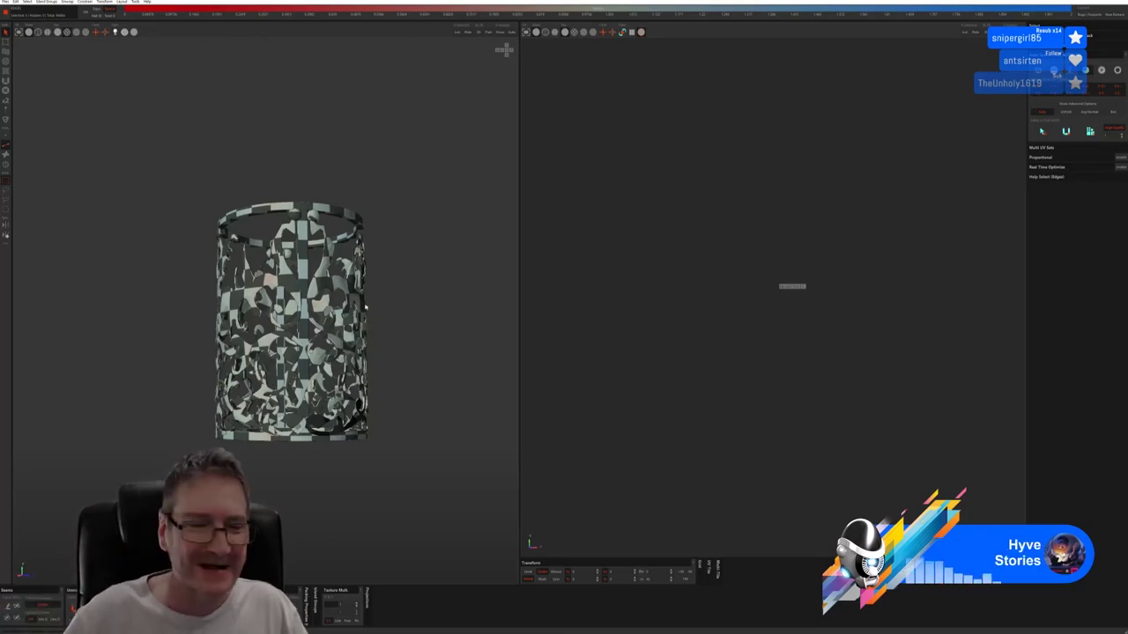
{"action": "left_click_drag", "start_coordinate": [364, 306], "coordinate": [344, 279], "text": "alt"}
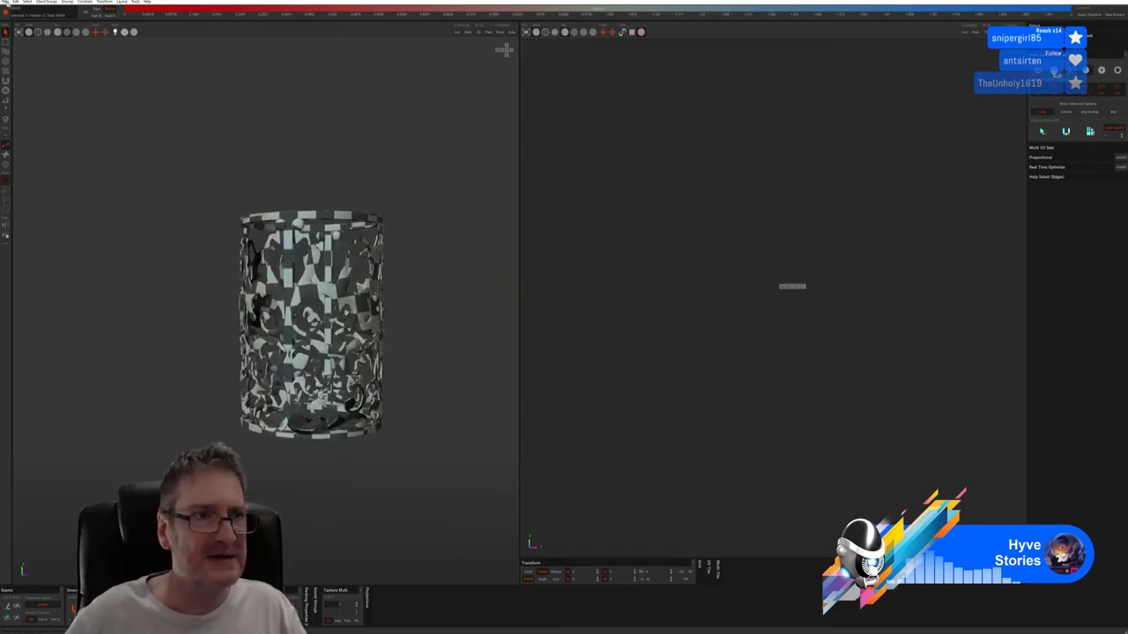
Save the unwrapped carved band in RizomUV and switch back to 3ds Max.
{"action": "left_click", "coordinate": [6, 3]}
{"action": "left_click", "coordinate": [17, 38]}
{"action": "key", "text": "alt+Tab"}
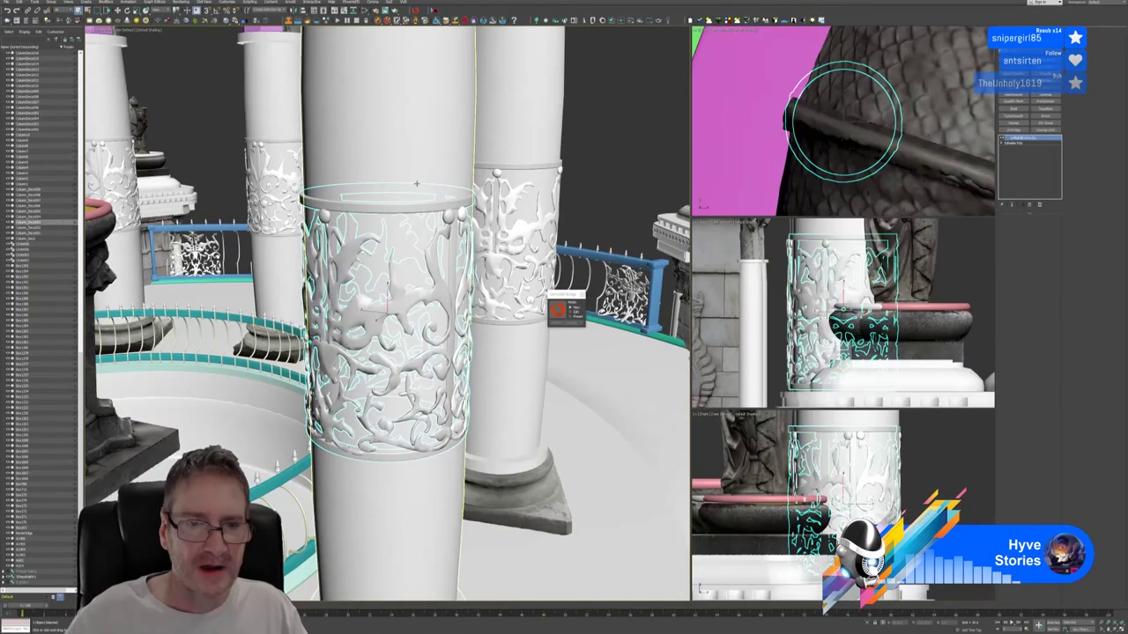
Isolate the selected carved band from the rest of the pavilion and close the RizomUV bridge window.
{"action": "left_click", "coordinate": [867, 623]}
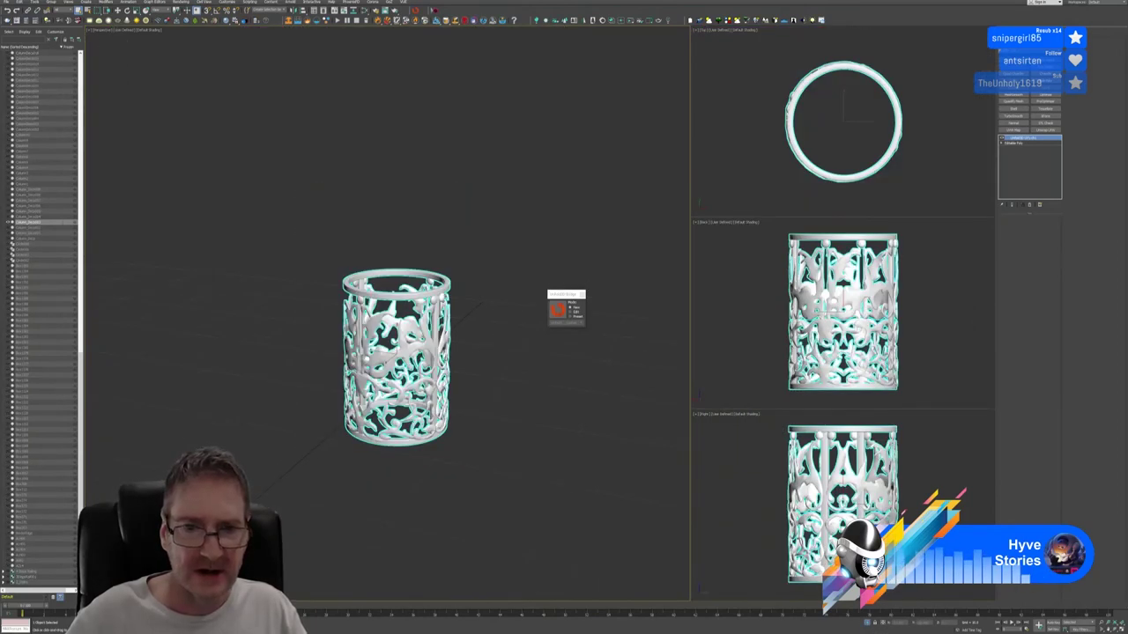
{"action": "left_click", "coordinate": [582, 294]}
{"action": "middle_click_drag", "start_coordinate": [511, 345], "coordinate": [494, 289]}
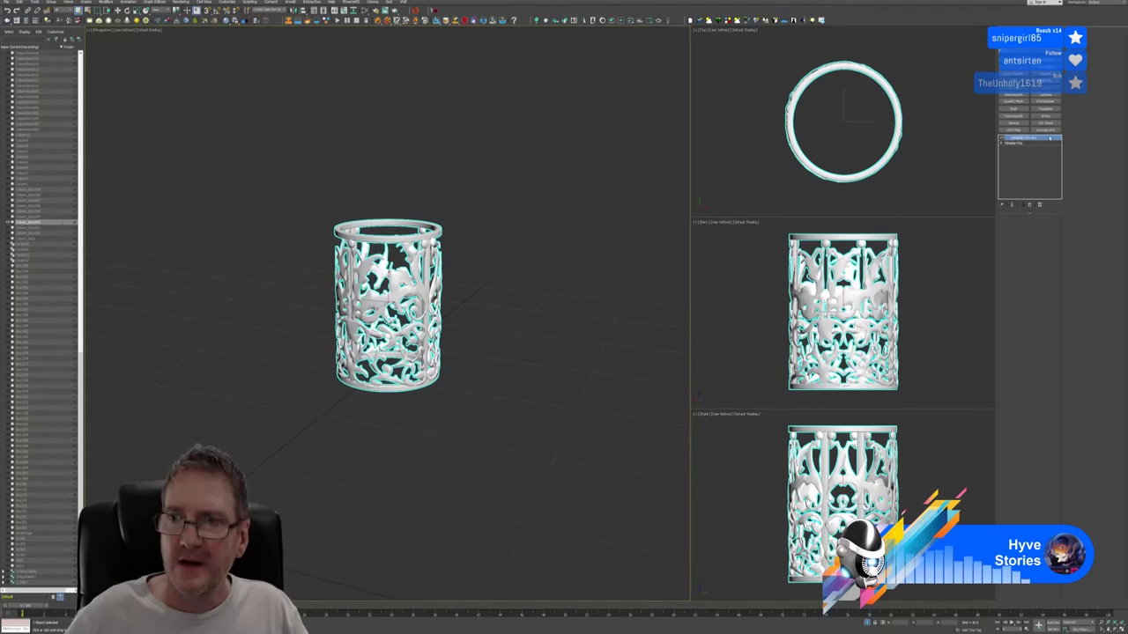
Add an Unwrap UVW modifier to the carved band, turn off its map seam display and leave face selection.
{"action": "left_click", "coordinate": [1047, 130]}
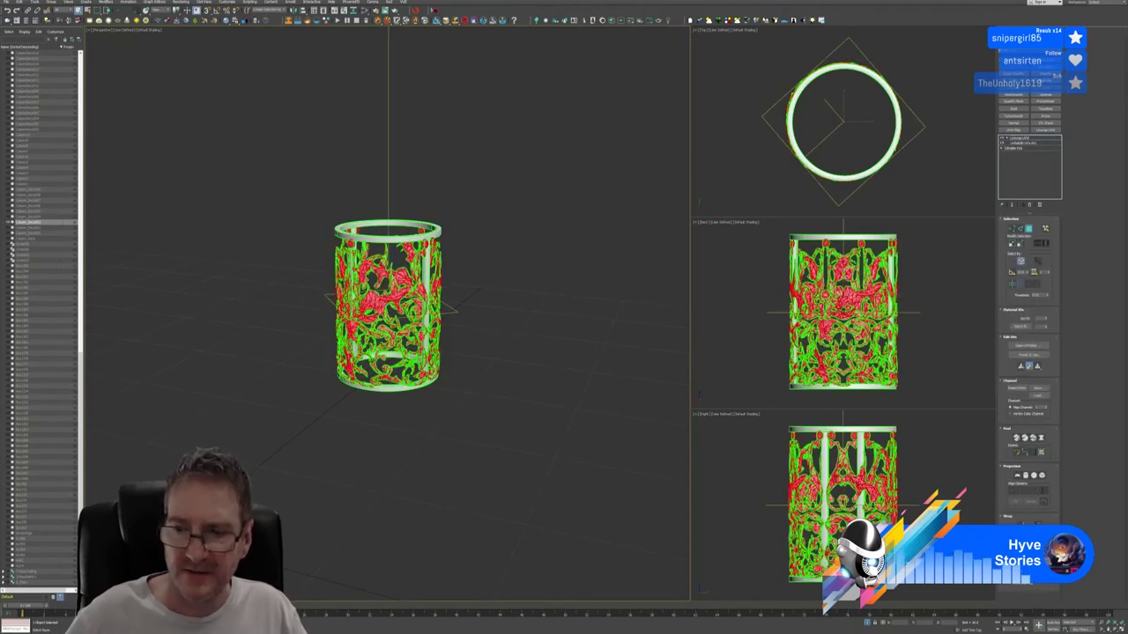
{"action": "left_click", "coordinate": [1021, 365]}
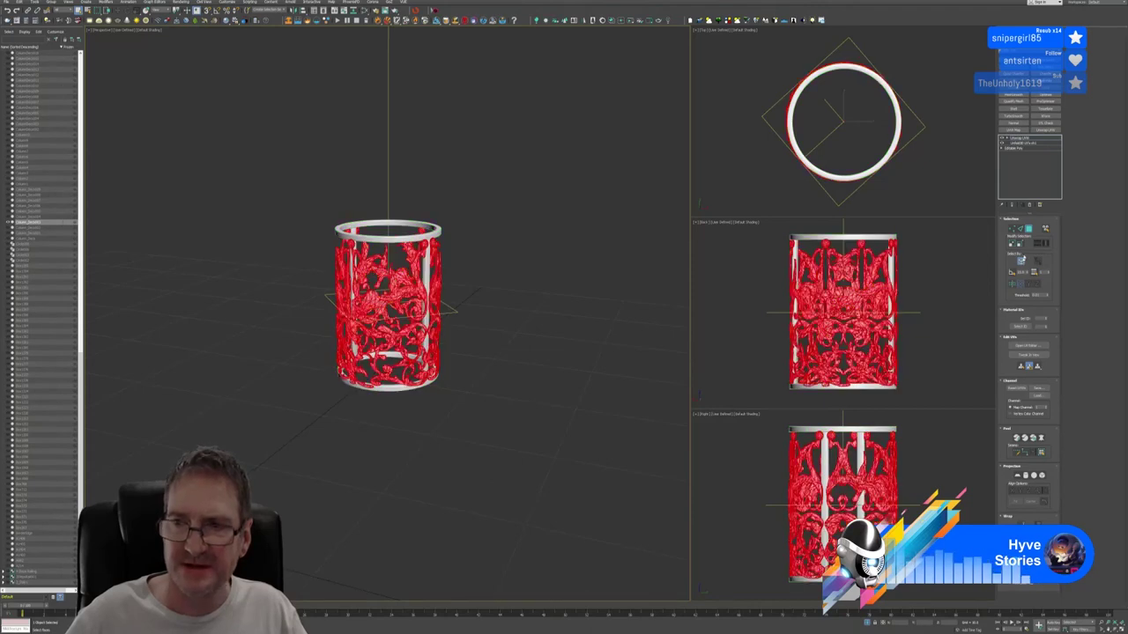
{"action": "left_click", "coordinate": [1029, 229]}
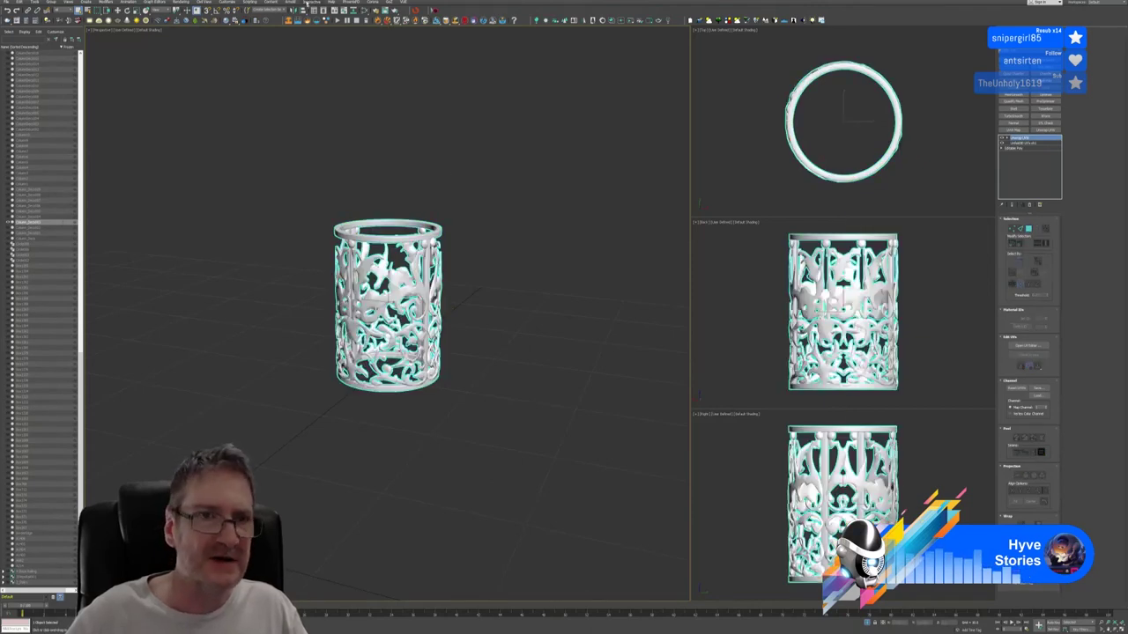
Assign the existing black-and-white checker material to the carved band and check how the squares lie on it.
{"action": "key", "text": "m"}
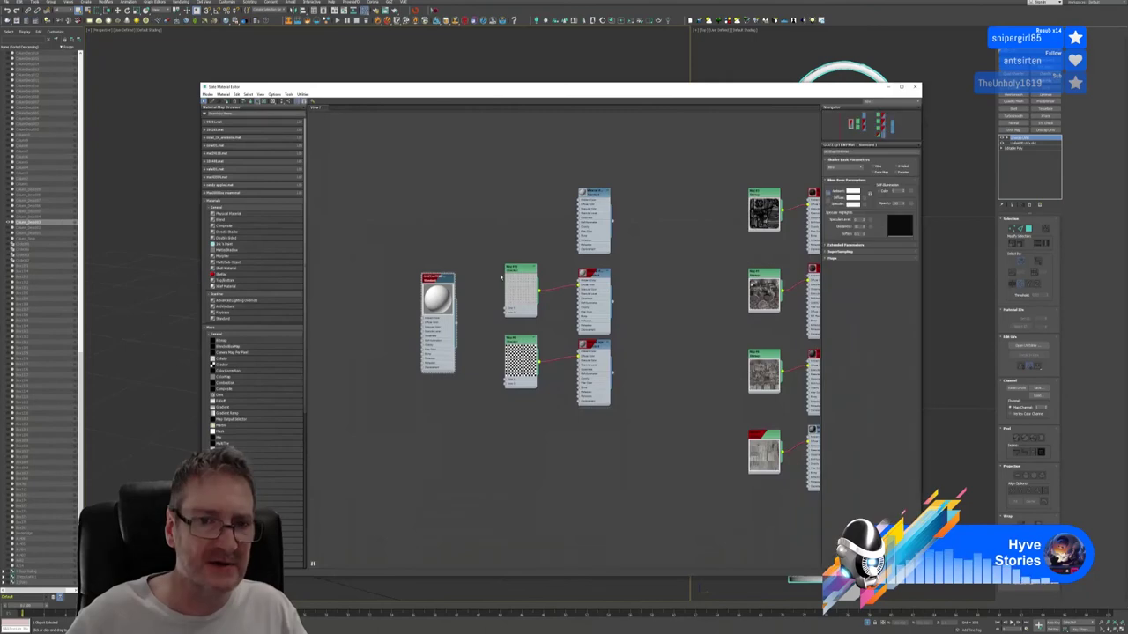
{"action": "left_click", "coordinate": [585, 345]}
{"action": "double_click", "coordinate": [590, 345]}
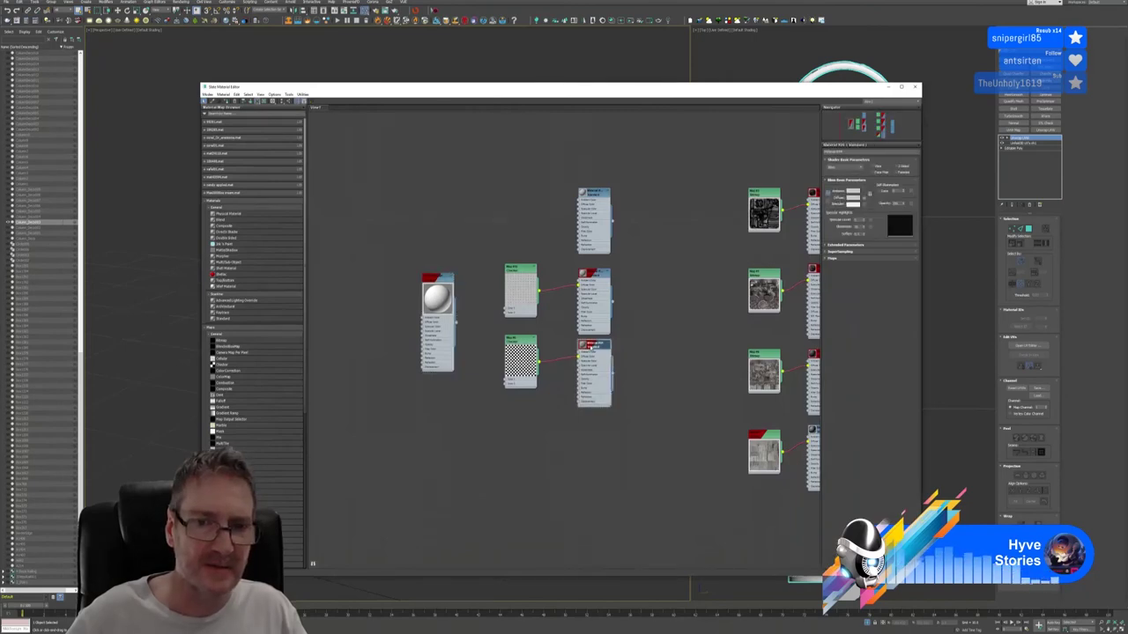
{"action": "right_click", "coordinate": [590, 345]}
{"action": "left_click", "coordinate": [599, 354]}
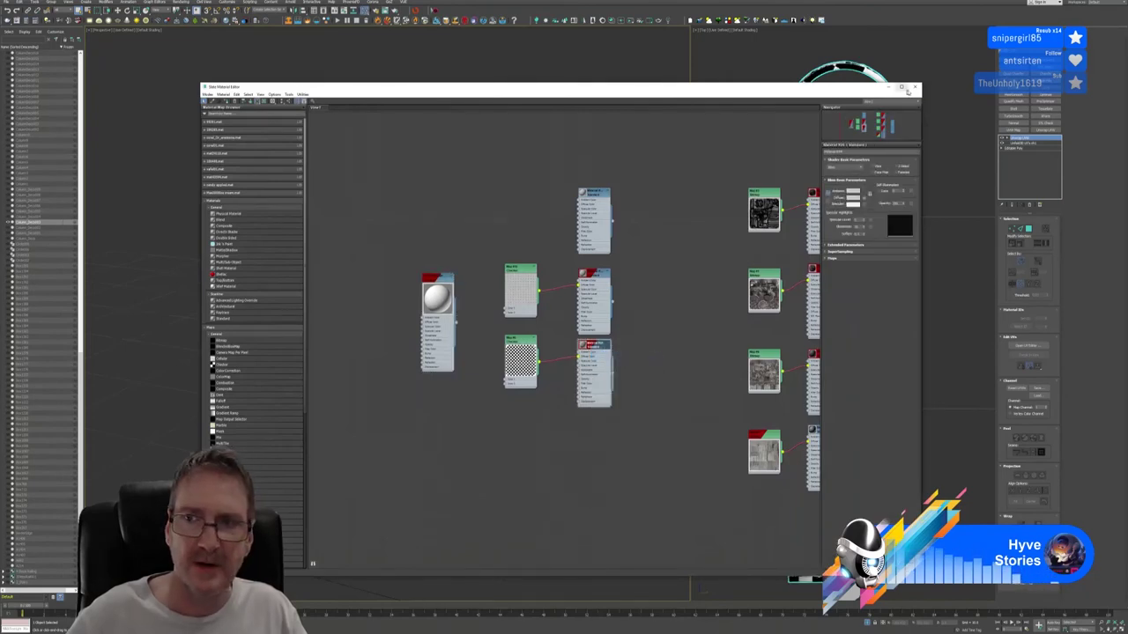
{"action": "left_click", "coordinate": [914, 86]}
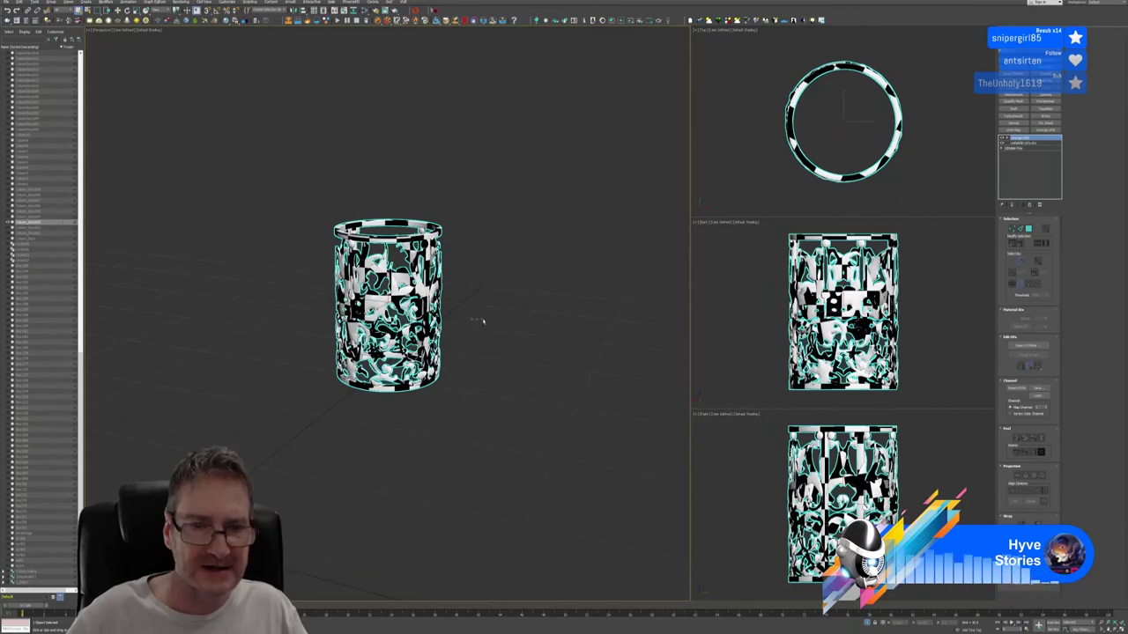
{"action": "middle_click_drag", "start_coordinate": [459, 317], "coordinate": [509, 317], "text": "alt"}
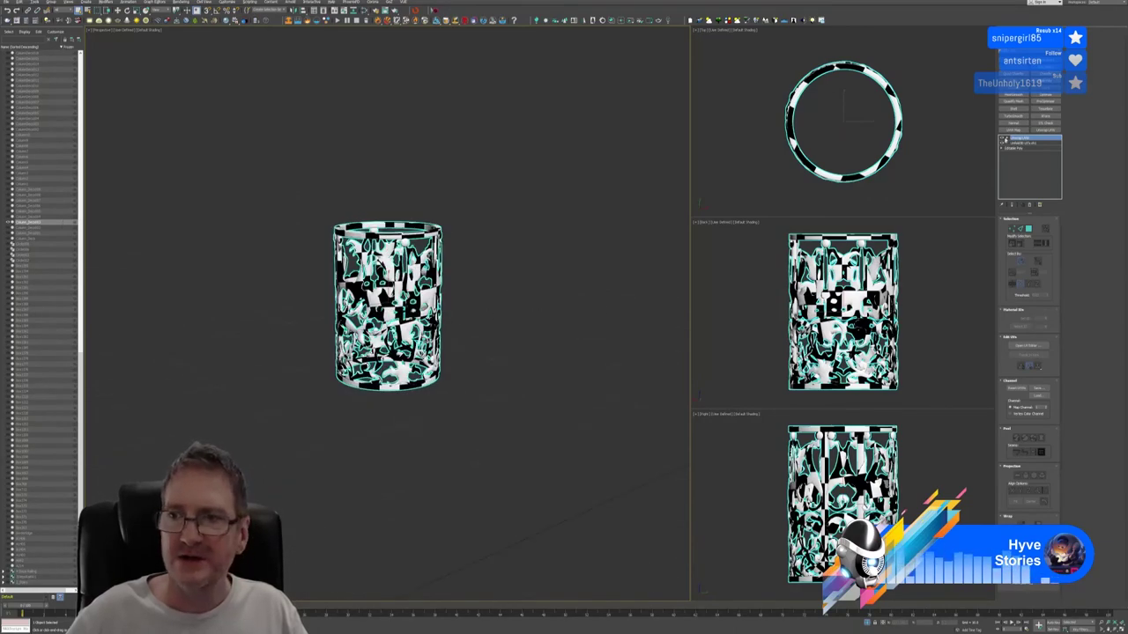
Add a UVW Map modifier with Cylindrical mapping, fit it to the carved band, and check the checker pattern all around.
{"action": "left_click", "coordinate": [1016, 131]}
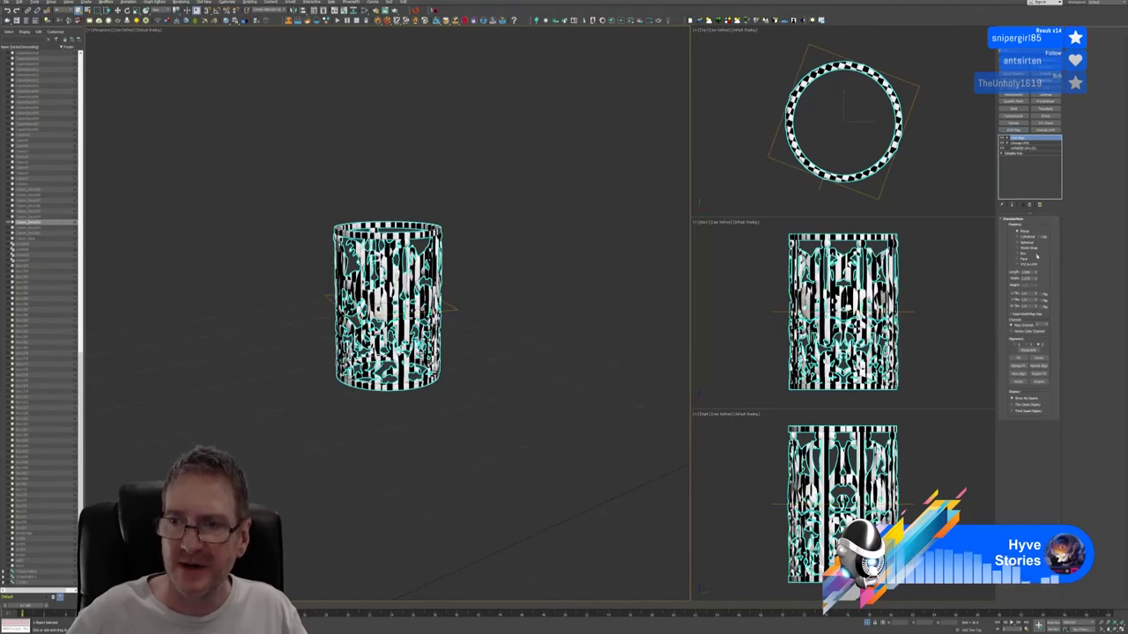
{"action": "left_click", "coordinate": [1027, 237]}
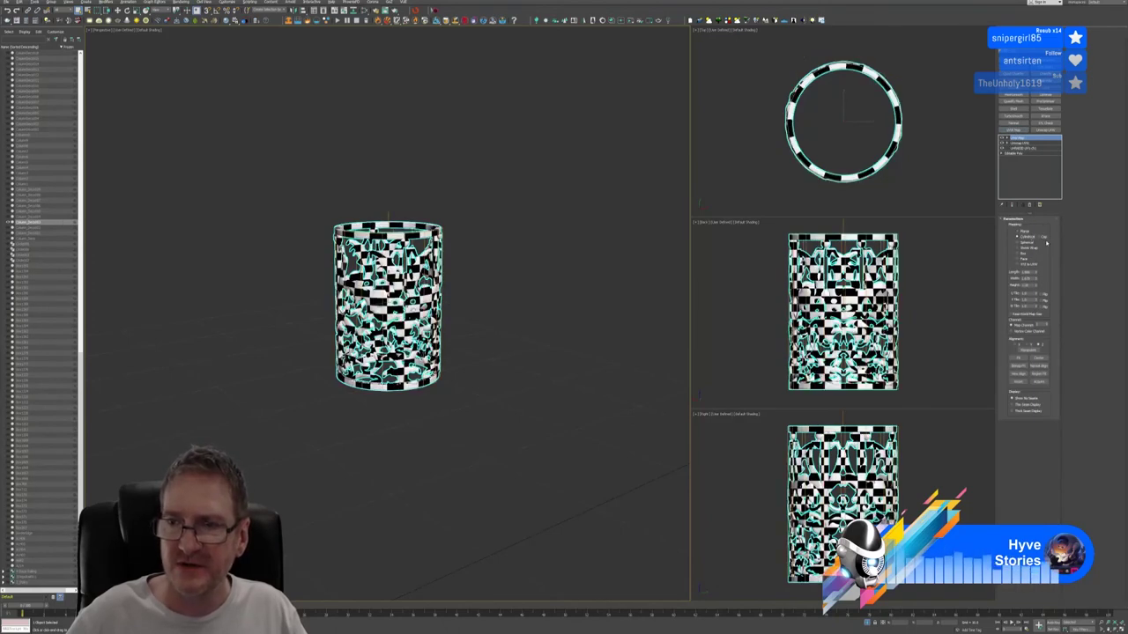
{"action": "left_click", "coordinate": [1019, 359]}
{"action": "middle_click_drag", "start_coordinate": [520, 357], "coordinate": [414, 358], "text": "alt"}
{"action": "scroll", "coordinate": [404, 310], "scroll_direction": "up", "scroll_amount": 5}
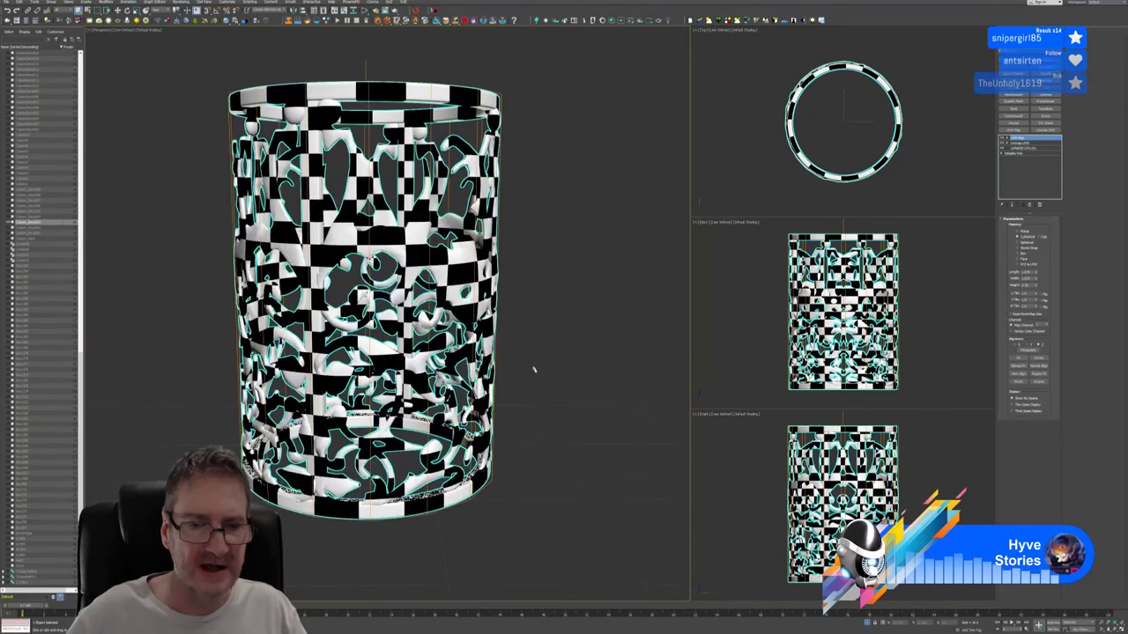
{"action": "middle_click_drag", "start_coordinate": [533, 374], "coordinate": [498, 373], "text": "alt"}
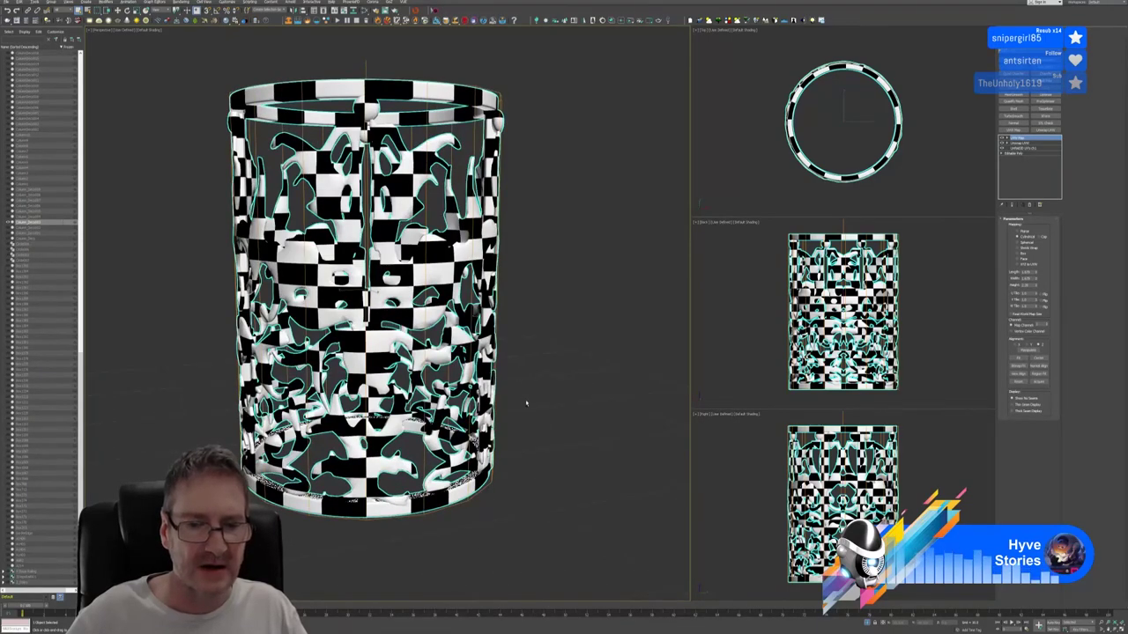
{"action": "middle_click_drag", "start_coordinate": [534, 386], "coordinate": [504, 389], "text": "alt"}
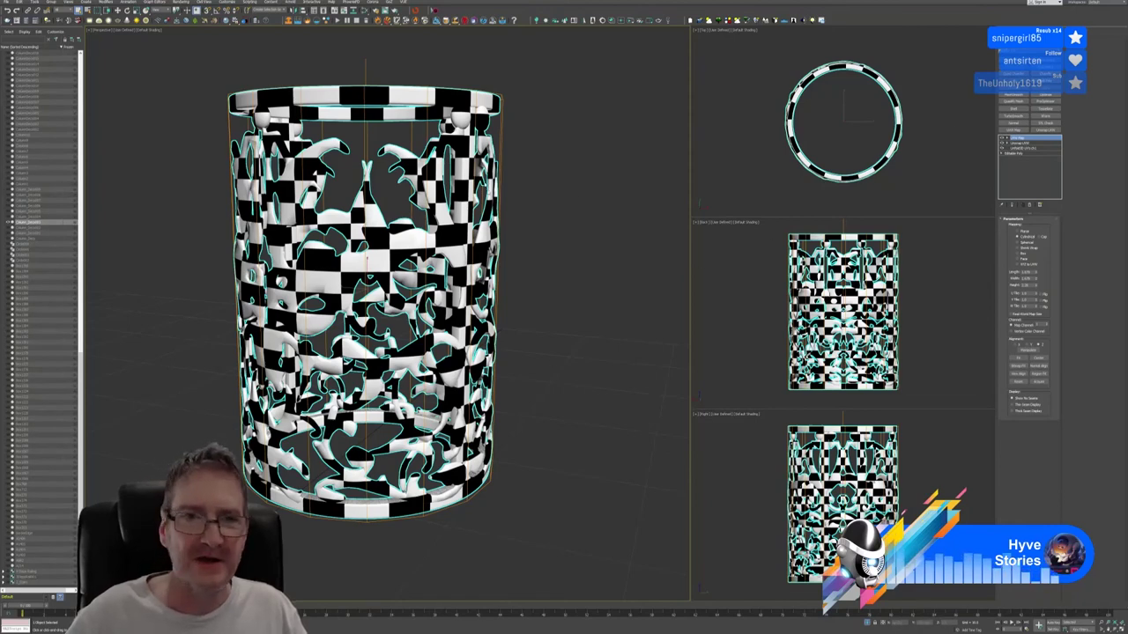
{"action": "scroll", "coordinate": [529, 345], "scroll_direction": "down", "scroll_amount": 4}
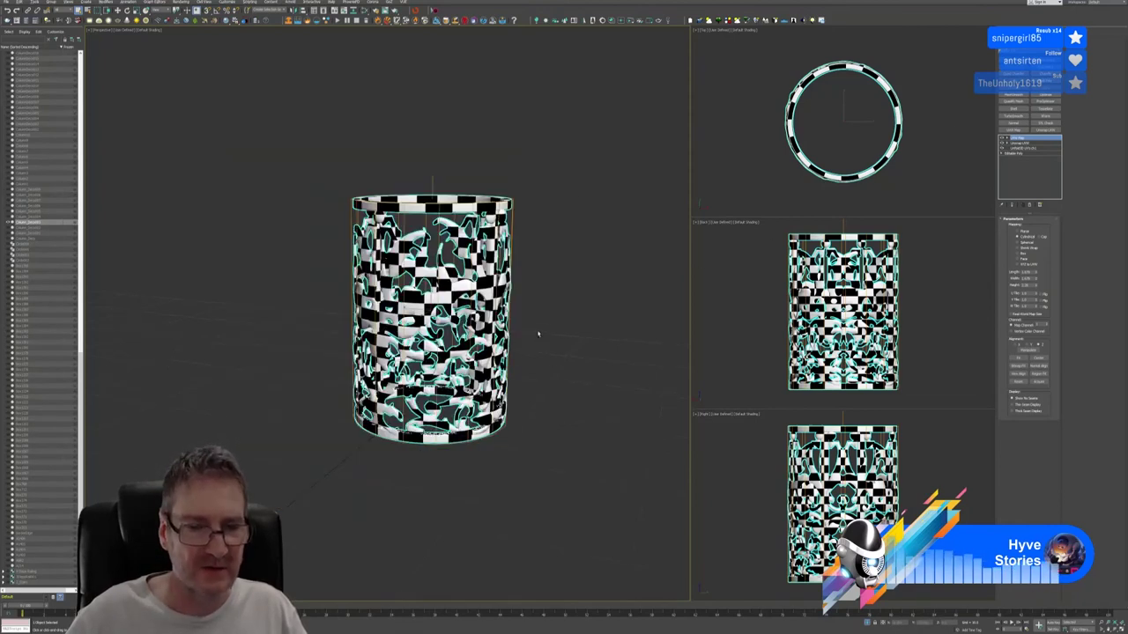
{"action": "middle_click_drag", "start_coordinate": [528, 336], "coordinate": [600, 308], "text": "alt"}
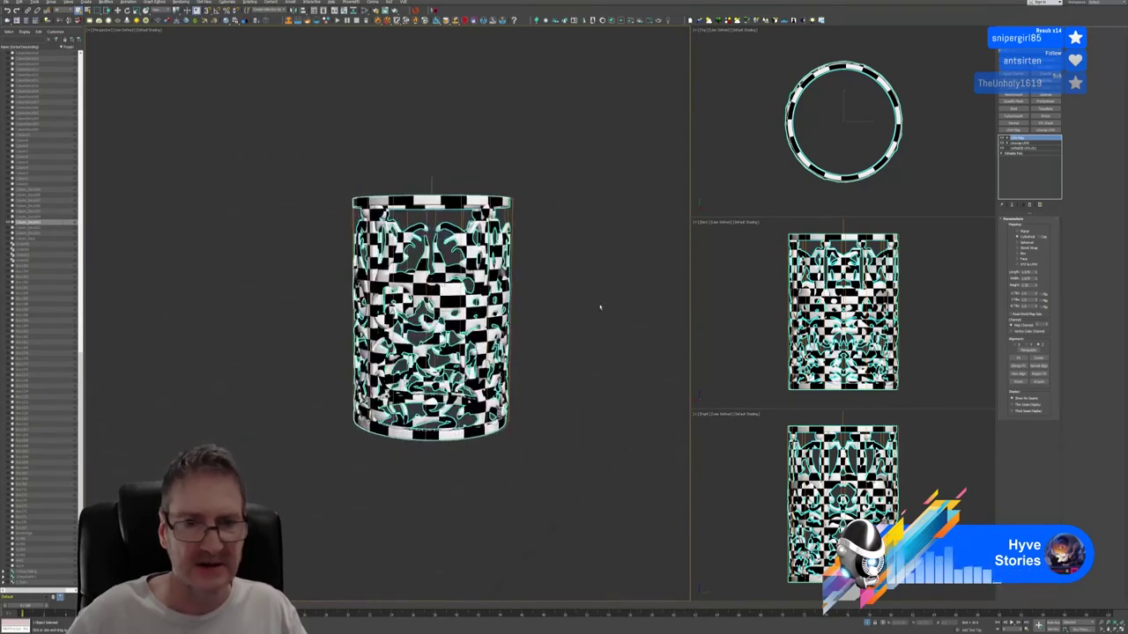
Refit the cylindrical mapping to the carved band, collapse its whole modifier stack and inspect the checker pattern around it.
{"action": "left_click", "coordinate": [1017, 359]}
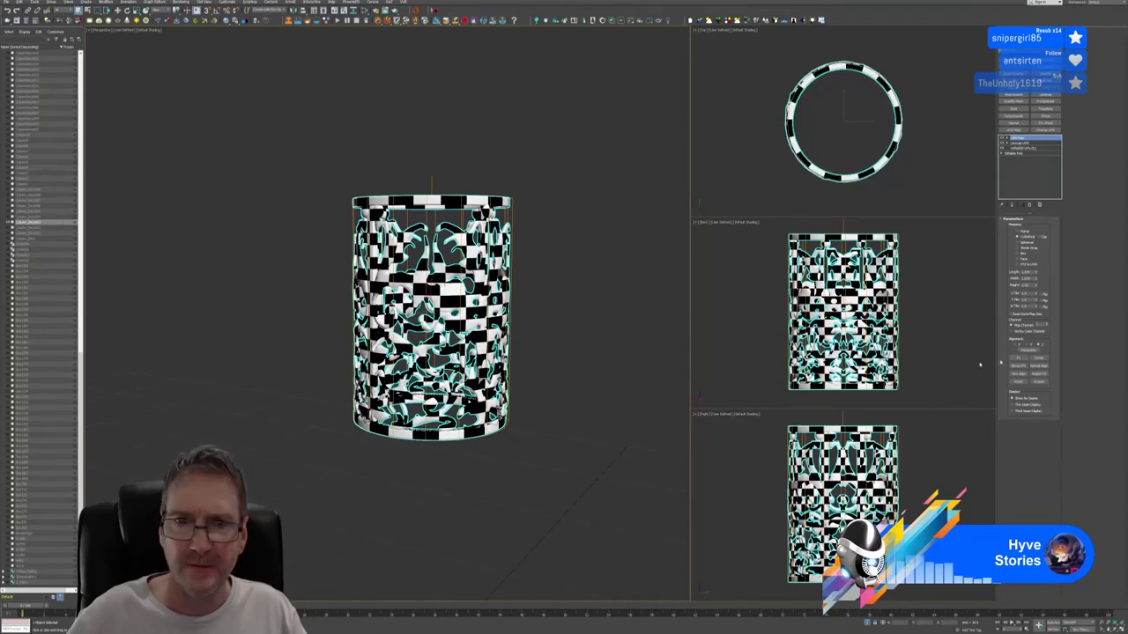
{"action": "middle_click_drag", "start_coordinate": [605, 348], "coordinate": [615, 376], "text": "alt"}
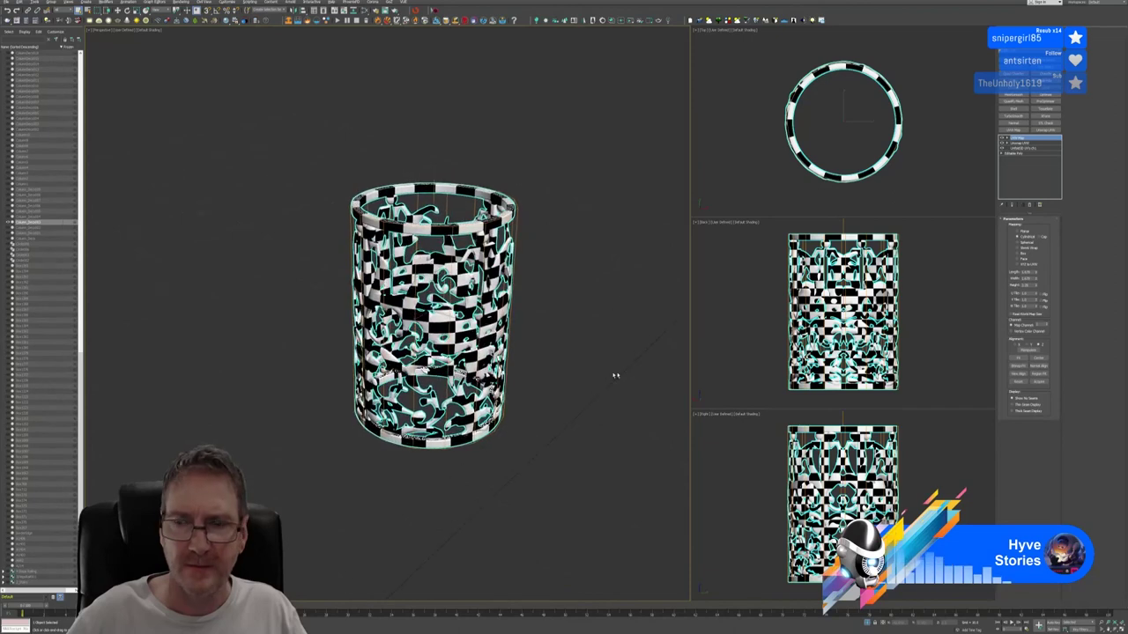
{"action": "right_click", "coordinate": [1023, 142]}
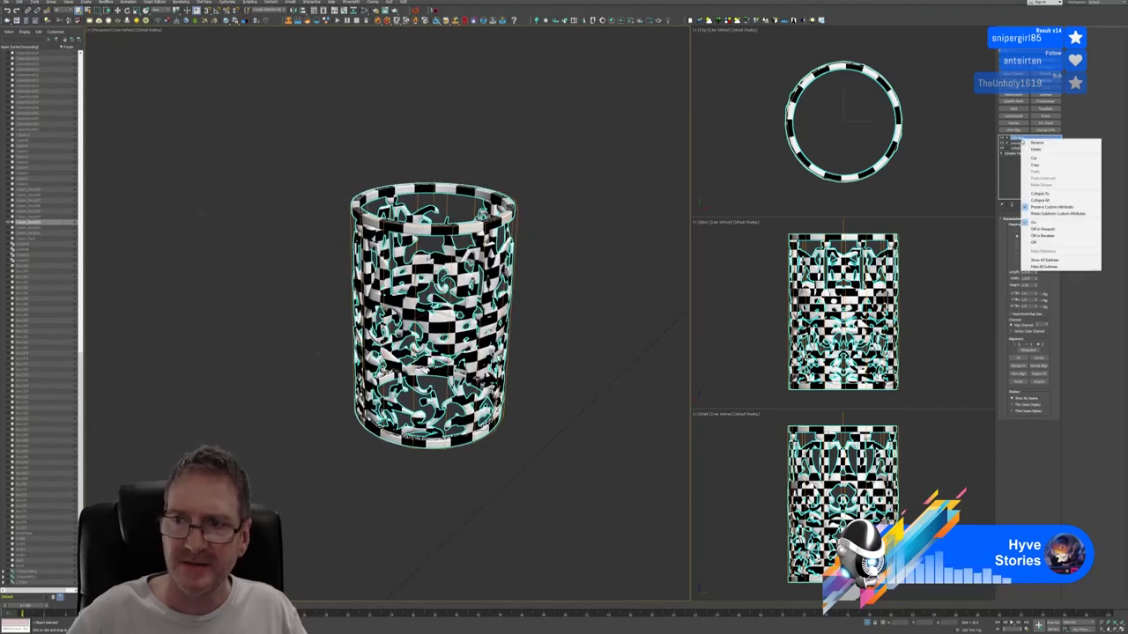
{"action": "left_click", "coordinate": [1052, 201]}
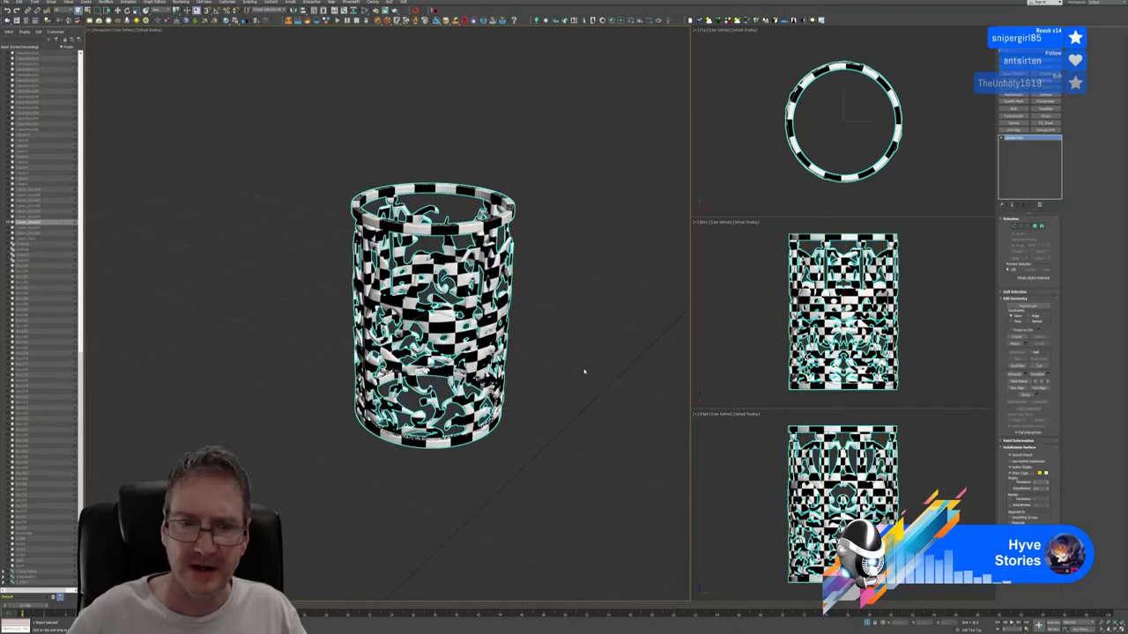
{"action": "middle_click_drag", "start_coordinate": [584, 372], "coordinate": [526, 361], "text": "alt"}
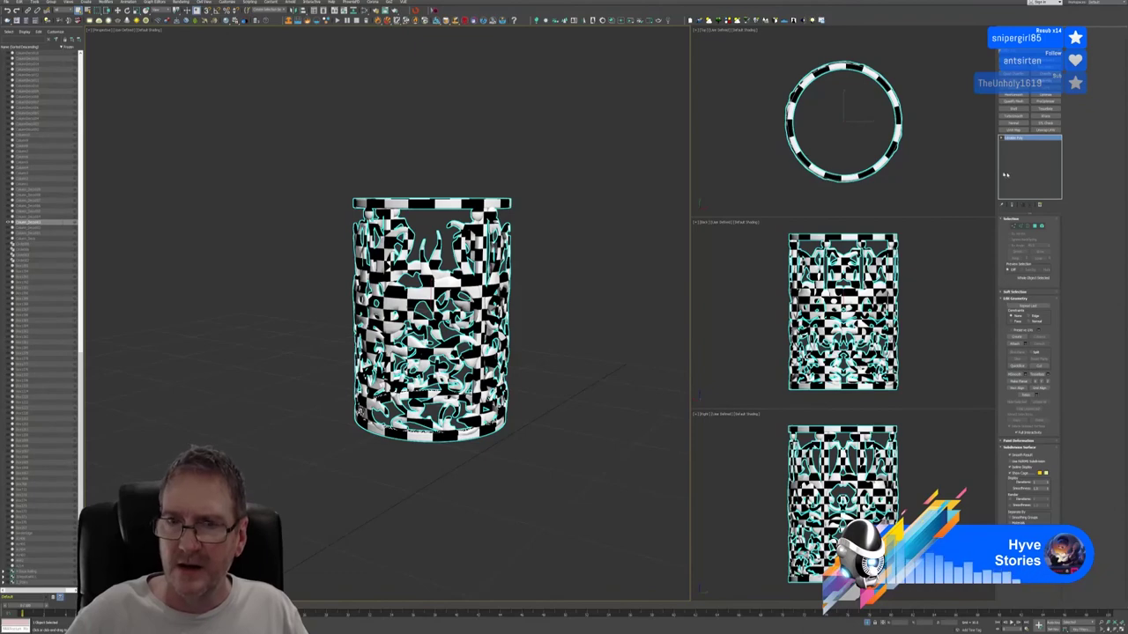
{"action": "middle_click_drag", "start_coordinate": [599, 284], "coordinate": [513, 279], "text": "alt"}
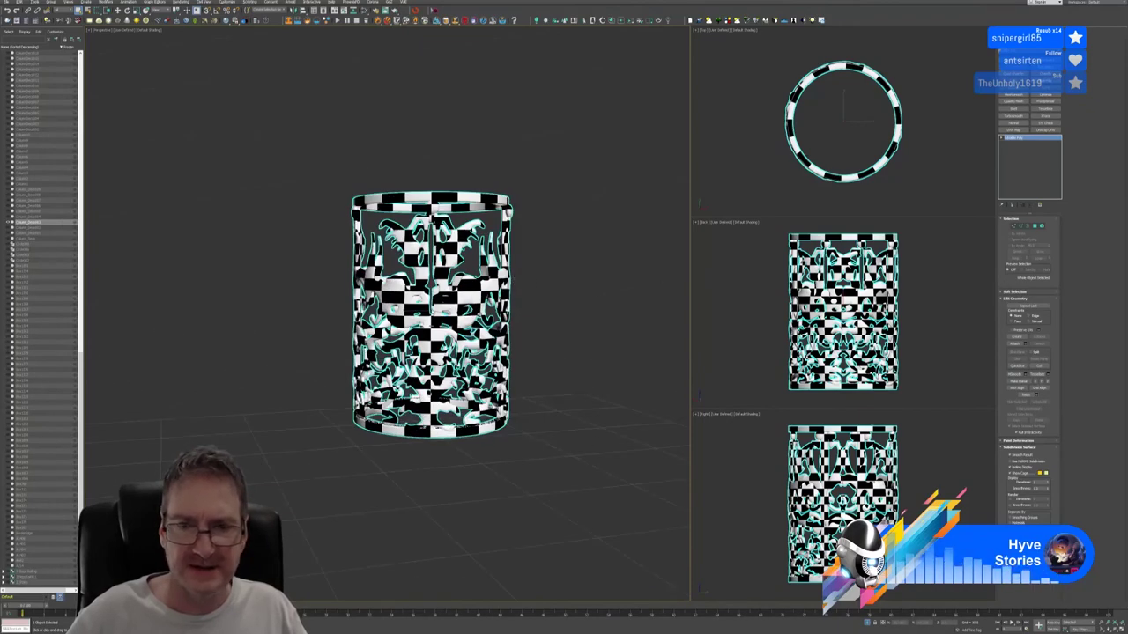
Add an Unwrap UVW modifier to the collapsed band, leave face selection and open its UV editor.
{"action": "left_click", "coordinate": [1013, 130]}
{"action": "left_click", "coordinate": [1029, 204]}
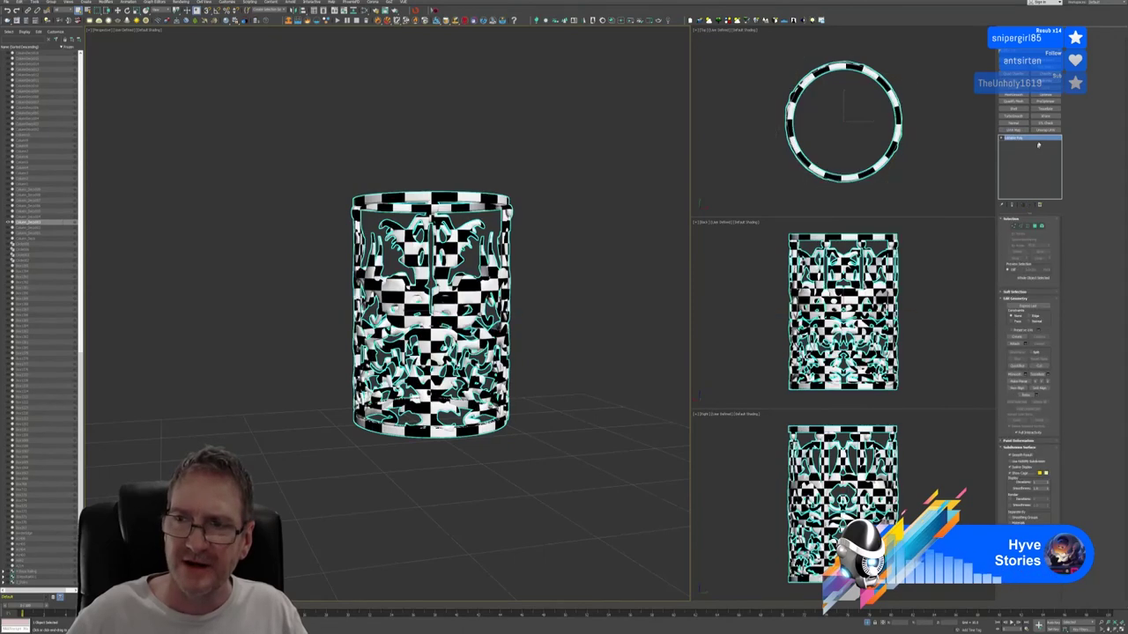
{"action": "left_click", "coordinate": [1044, 130]}
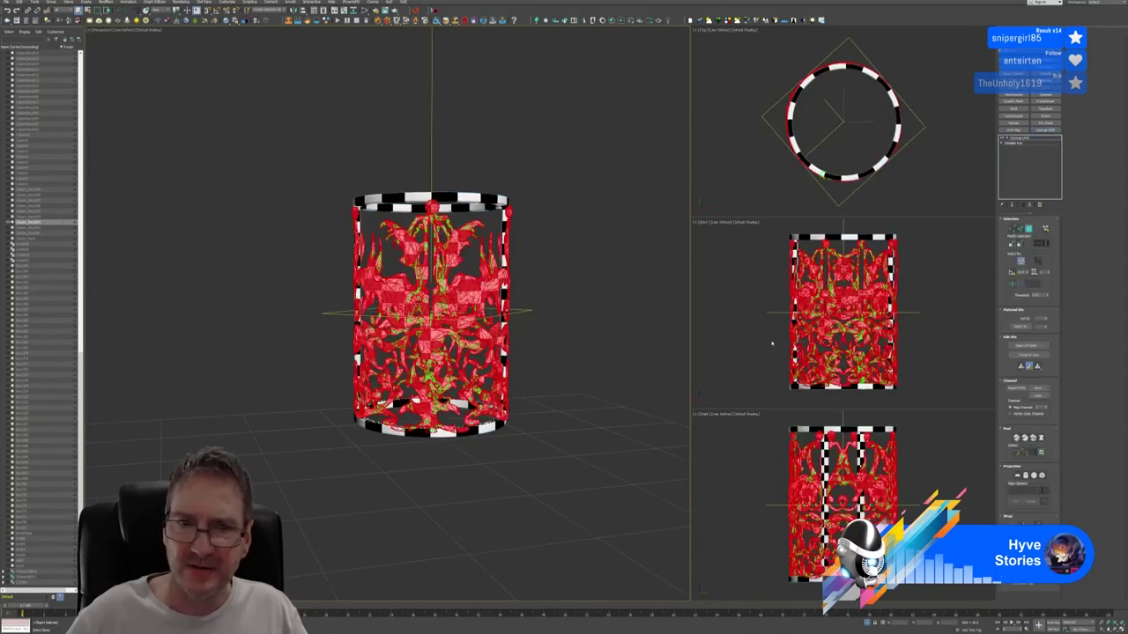
{"action": "left_click", "coordinate": [1027, 229]}
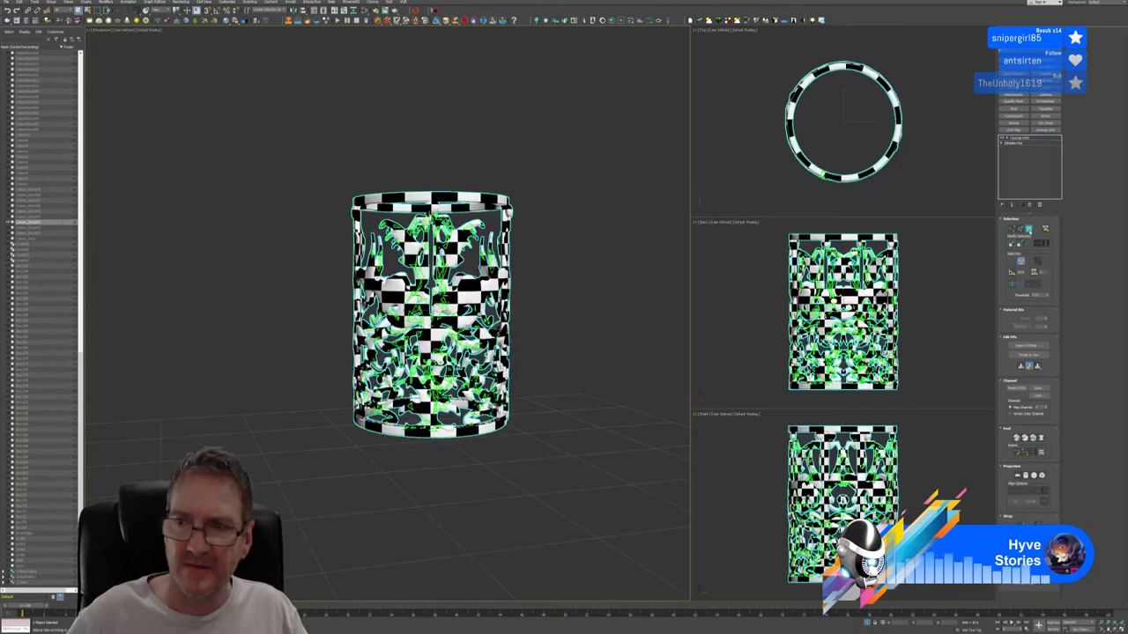
{"action": "left_click", "coordinate": [1025, 345]}
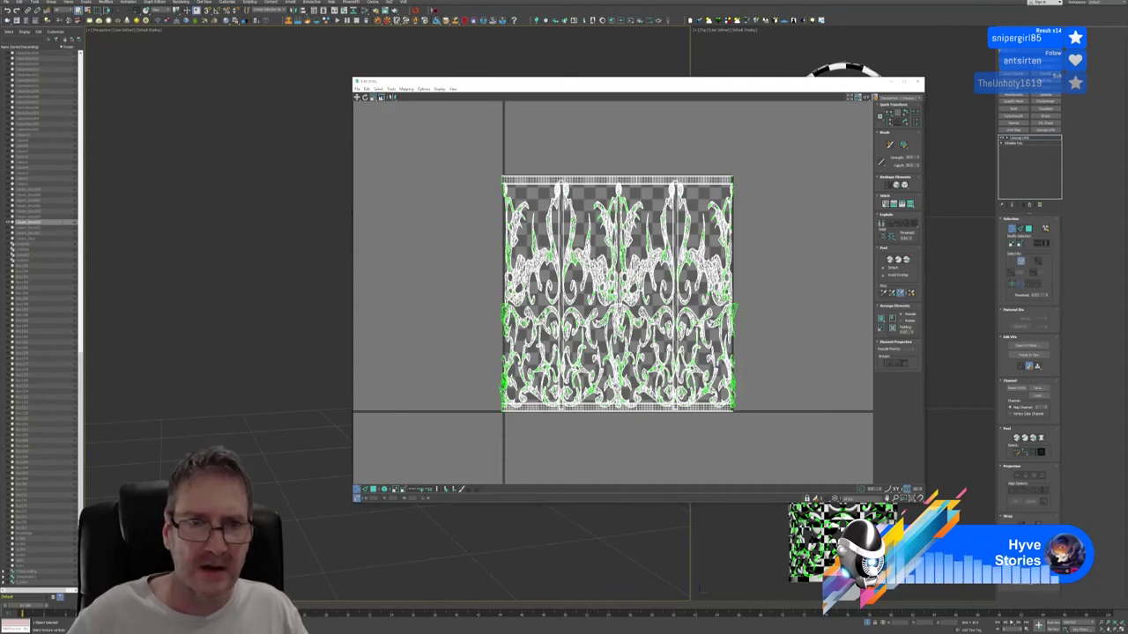
Select all the band's UVs, squash them vertically to about half height, scale them slightly inside the tile and close the UV editor.
{"action": "left_click_drag", "start_coordinate": [761, 426], "coordinate": [460, 155]}
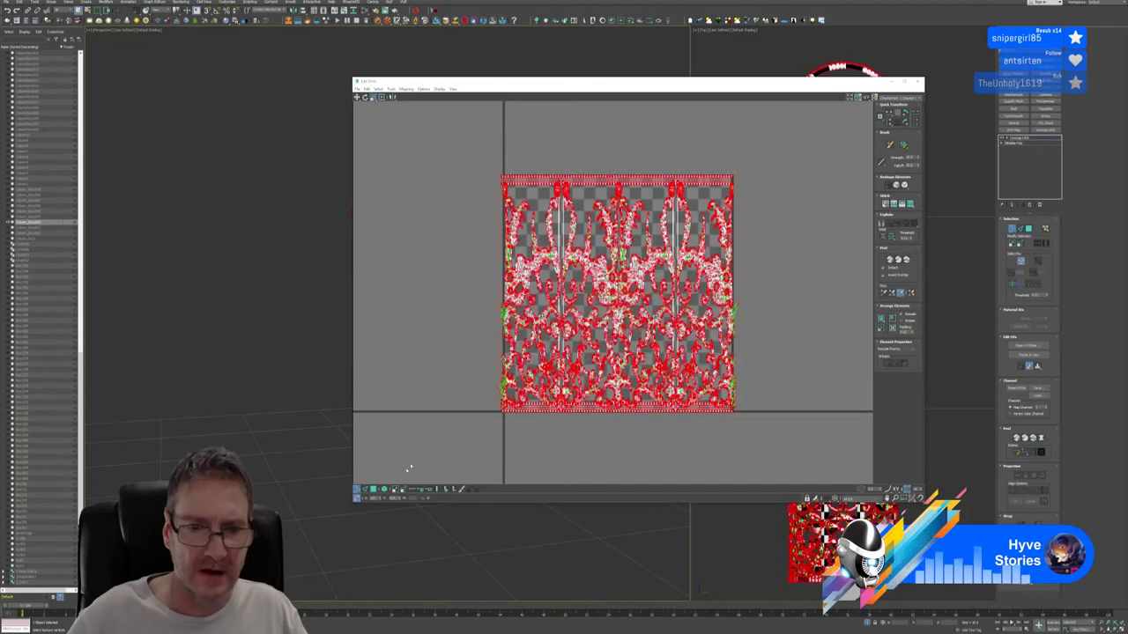
{"action": "left_click", "coordinate": [374, 489]}
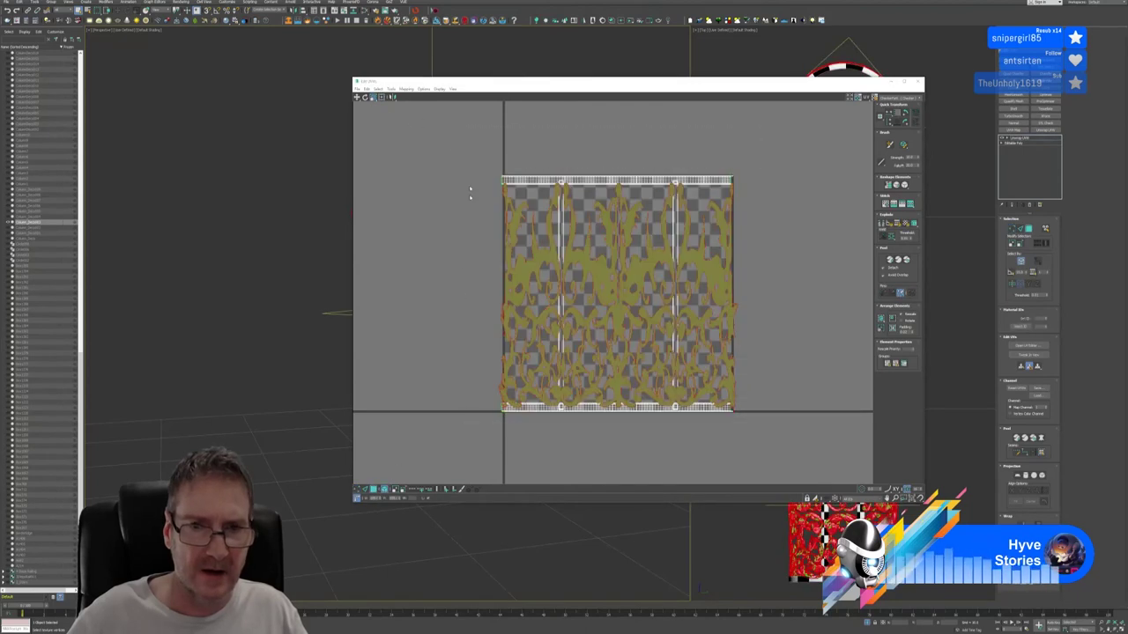
{"action": "left_click_drag", "start_coordinate": [466, 156], "coordinate": [761, 444]}
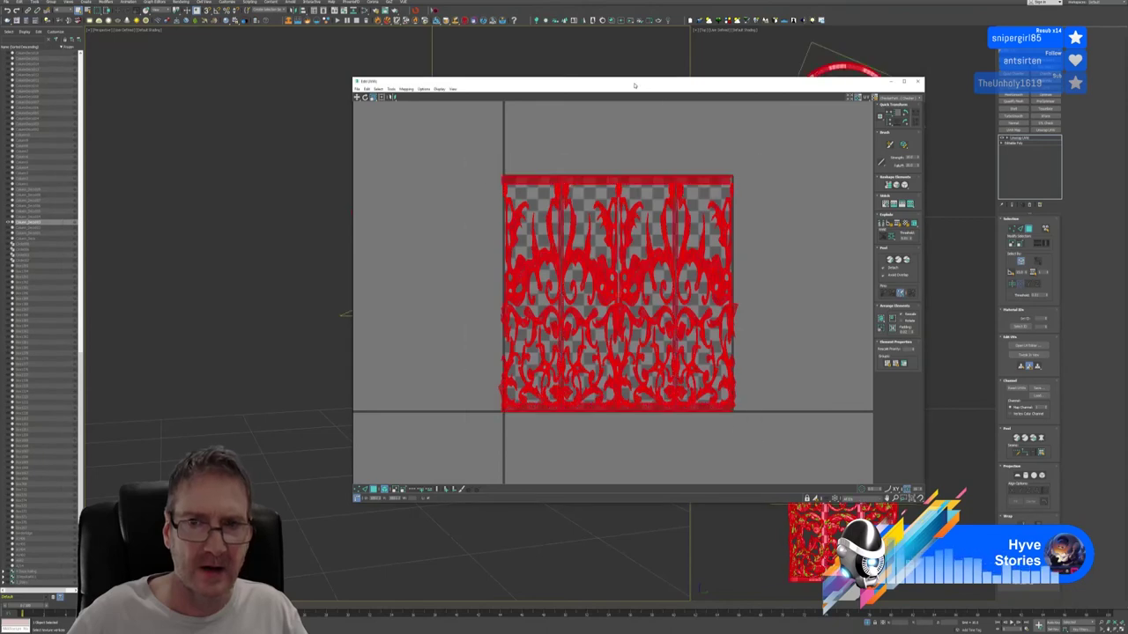
{"action": "left_click_drag", "start_coordinate": [634, 85], "coordinate": [760, 99]}
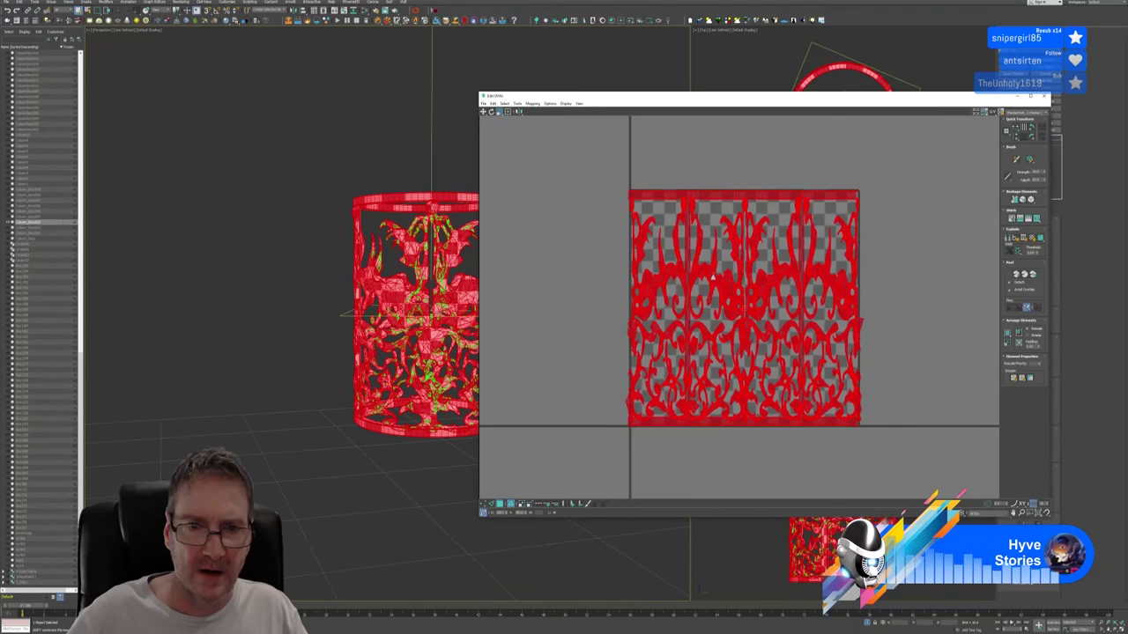
{"action": "left_click_drag", "start_coordinate": [714, 276], "coordinate": [723, 333], "text": "shift"}
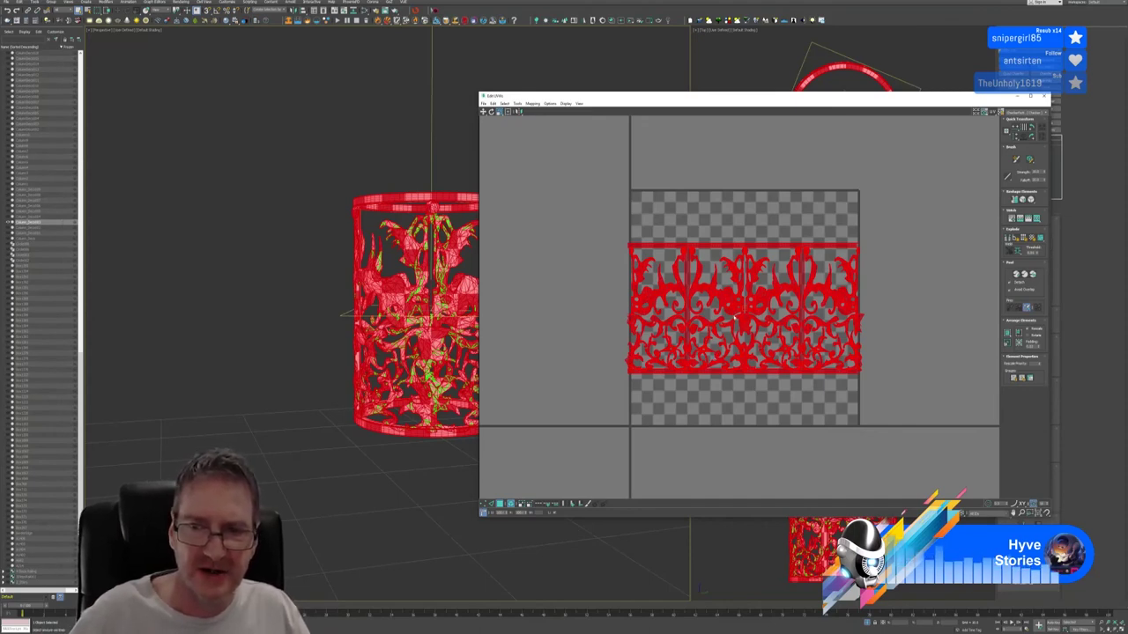
{"action": "left_click_drag", "start_coordinate": [732, 313], "coordinate": [732, 316]}
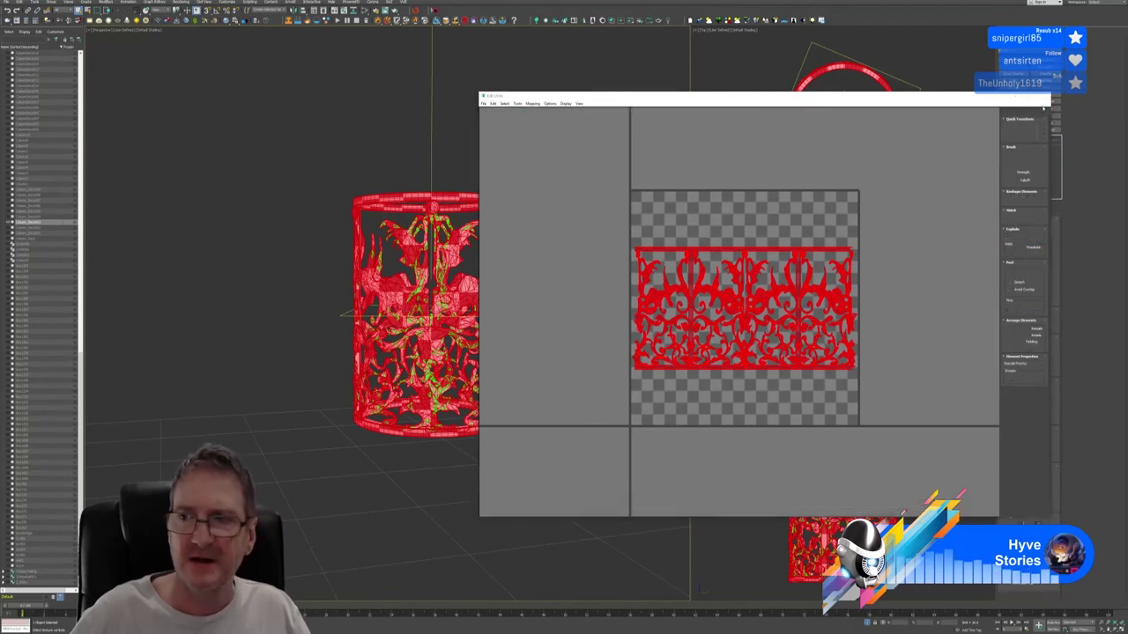
{"action": "left_click", "coordinate": [1043, 98]}
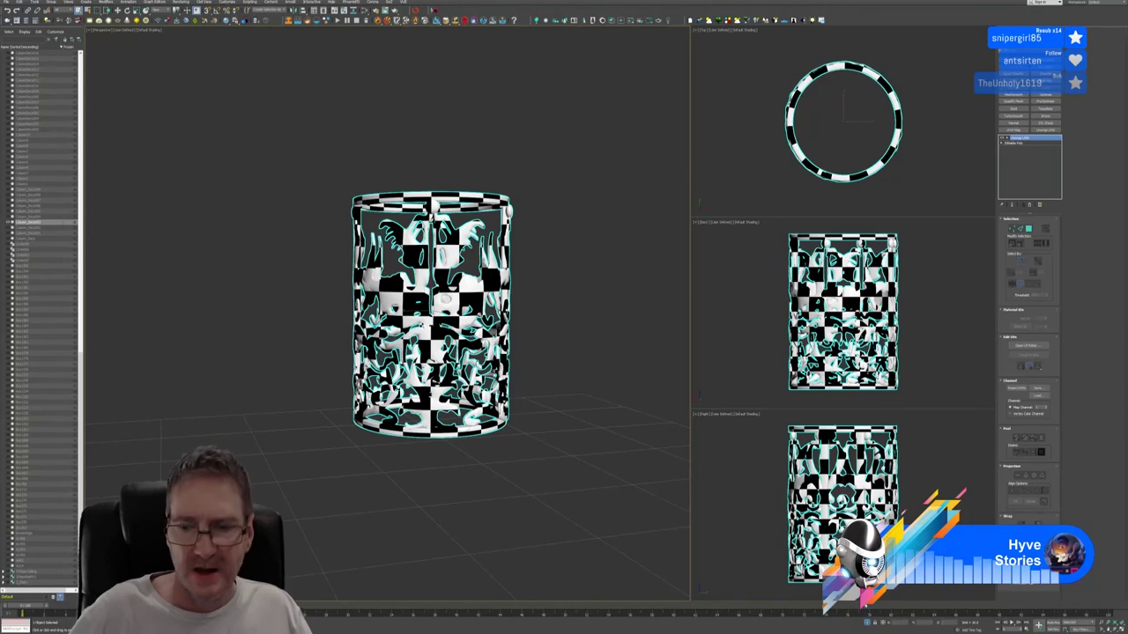
End the isolation and assign the existing plain white material to the carved band in place of the checker.
{"action": "left_click", "coordinate": [867, 623]}
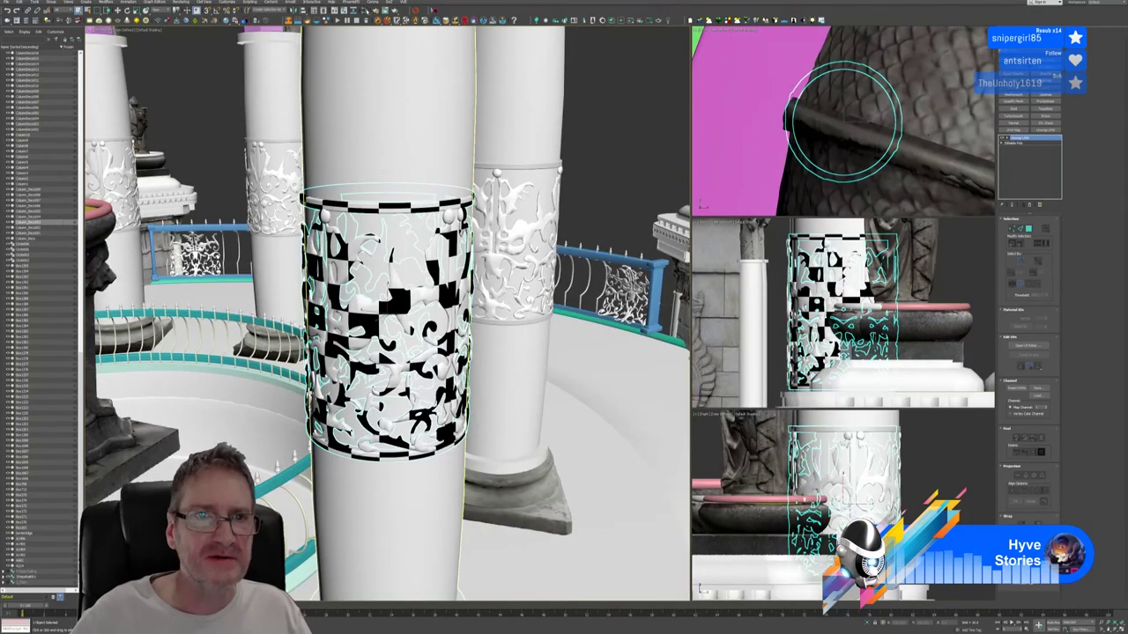
{"action": "key", "text": "m"}
{"action": "double_click", "coordinate": [437, 278]}
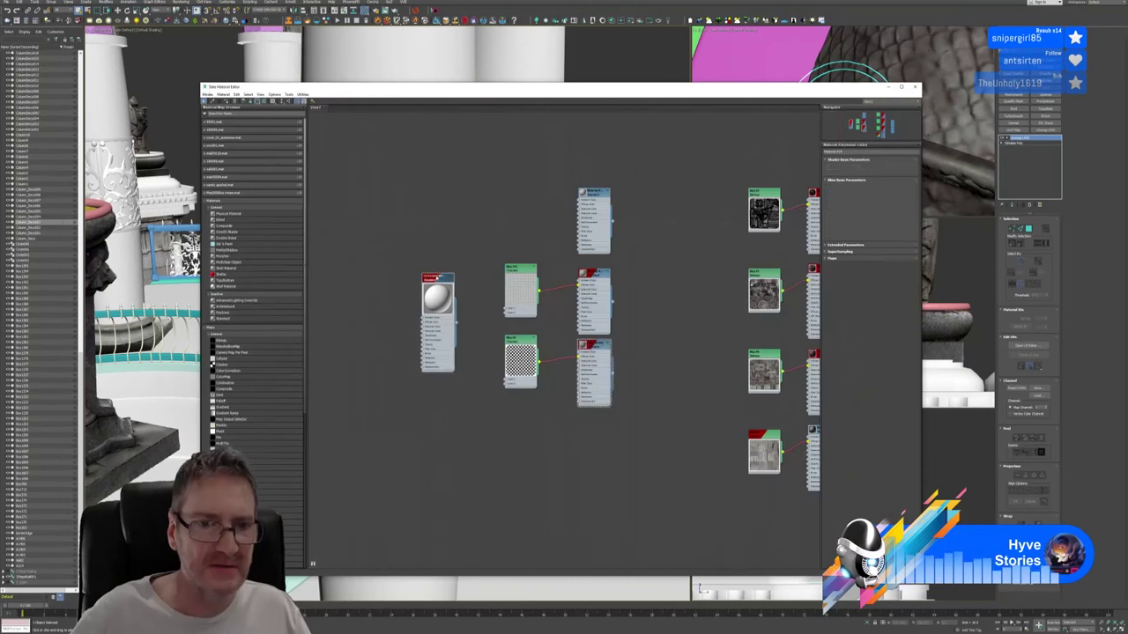
{"action": "right_click", "coordinate": [435, 276]}
{"action": "left_click", "coordinate": [445, 286]}
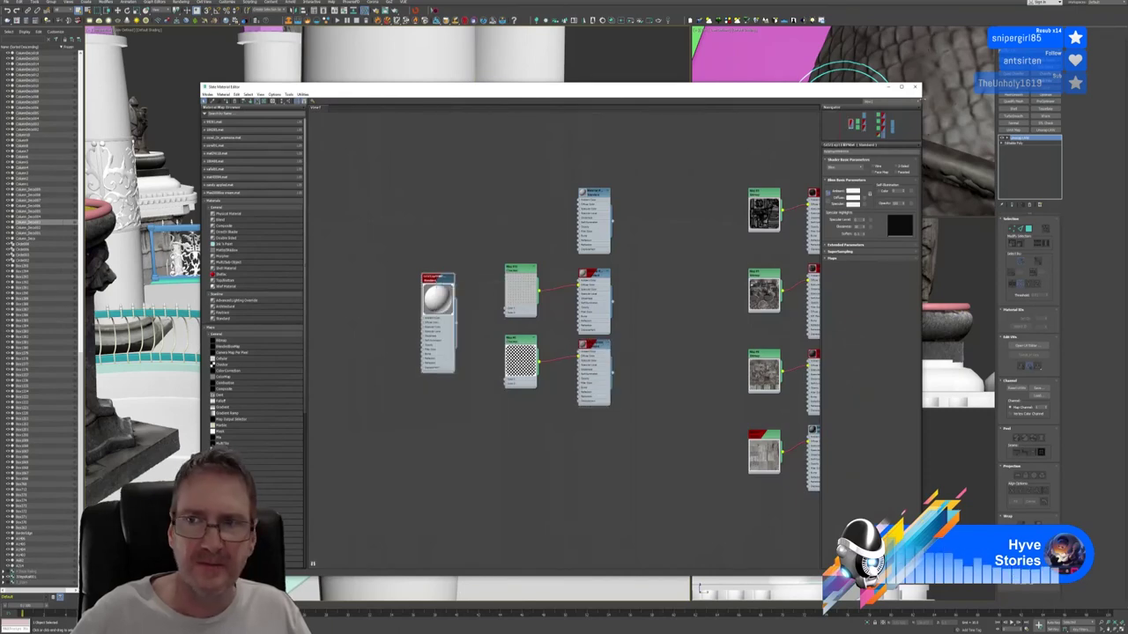
{"action": "left_click", "coordinate": [915, 86]}
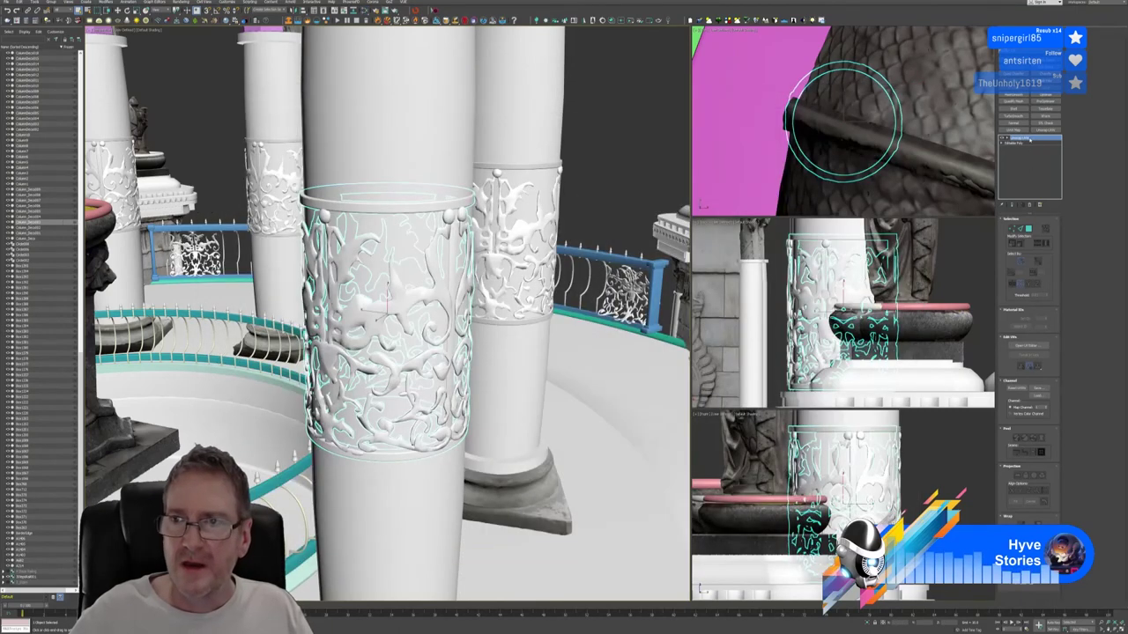
Copy the band's Unwrap UVW modifier onto the carved band of the column behind, check its UV layout and leave sub-object selection.
{"action": "right_click", "coordinate": [1030, 139]}
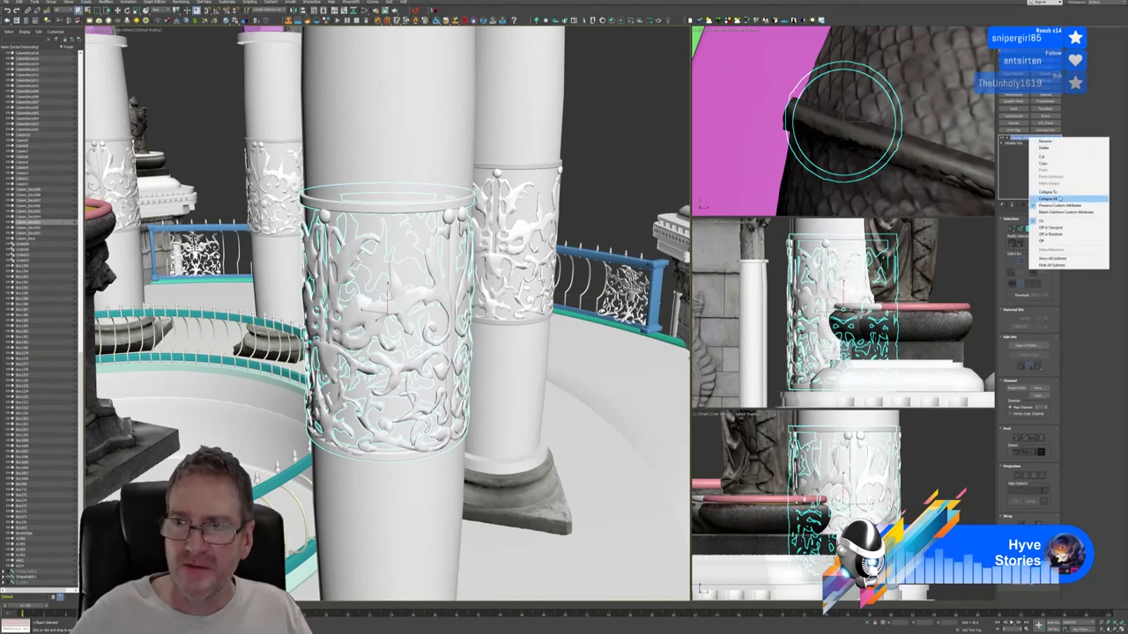
{"action": "left_click", "coordinate": [1050, 164]}
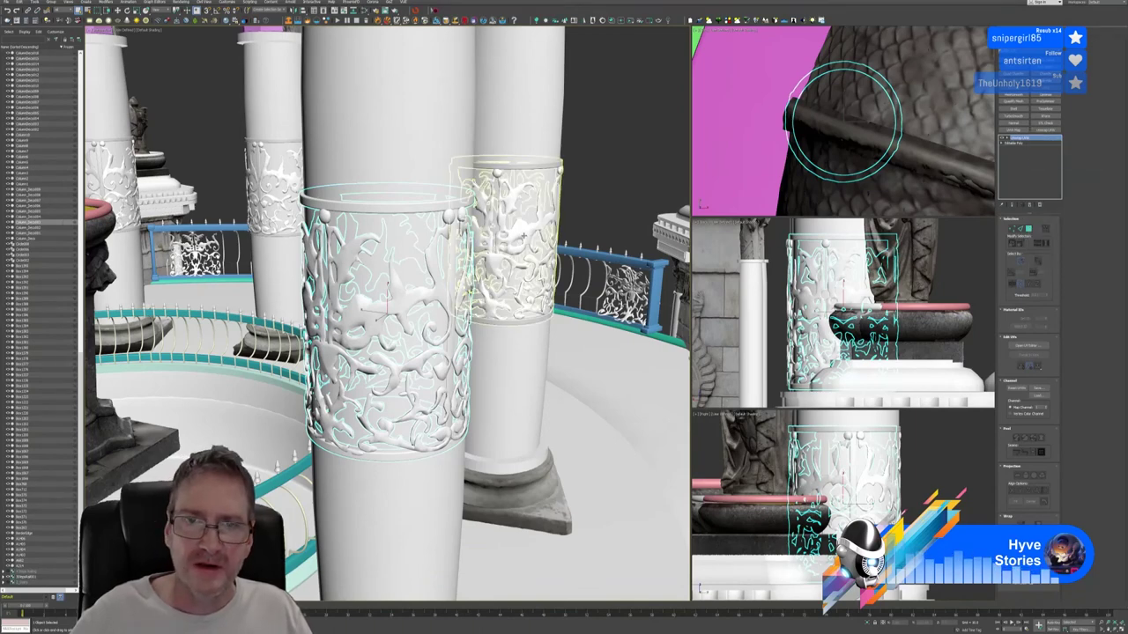
{"action": "left_click", "coordinate": [523, 237]}
{"action": "right_click", "coordinate": [1033, 139]}
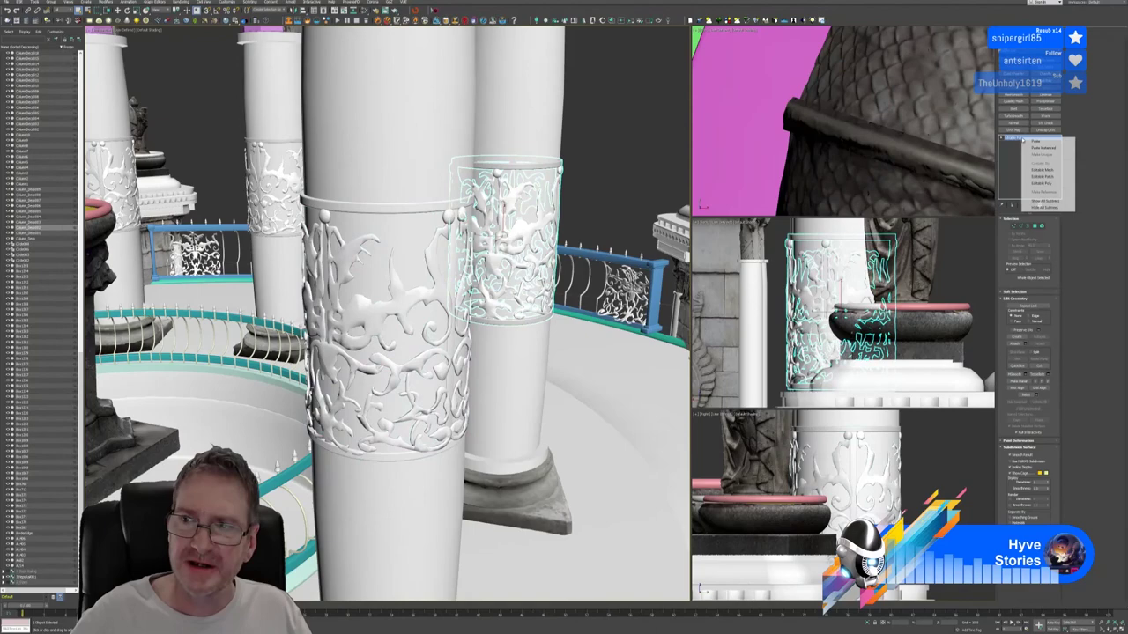
{"action": "left_click", "coordinate": [1037, 143]}
{"action": "left_click", "coordinate": [1027, 348]}
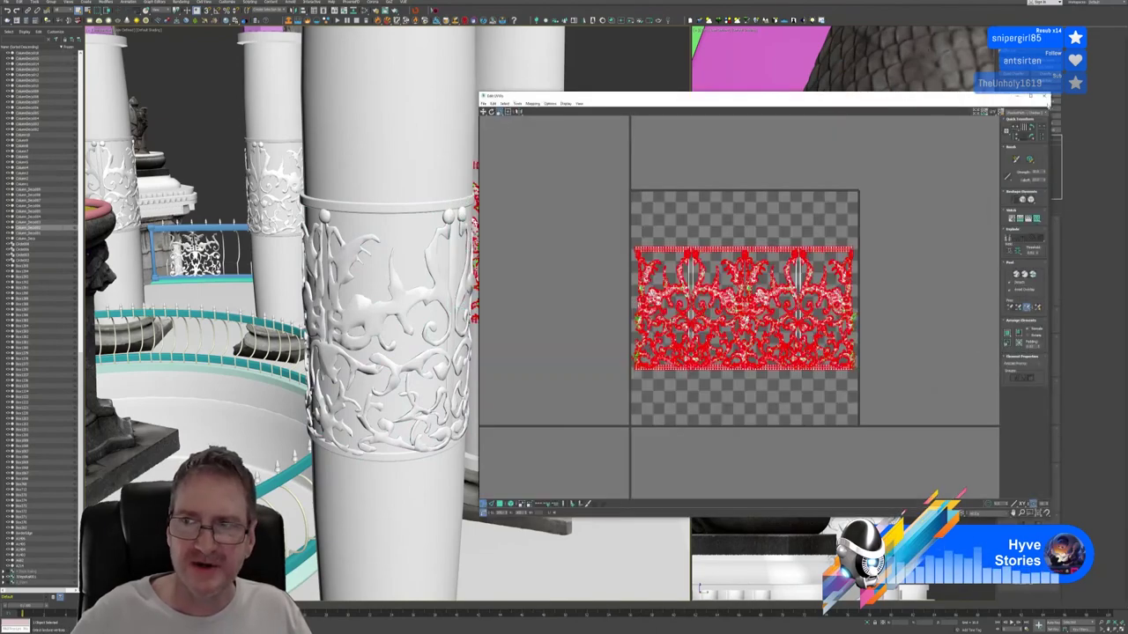
{"action": "left_click", "coordinate": [1044, 96]}
{"action": "scroll", "coordinate": [548, 272], "scroll_direction": "down", "scroll_amount": 3}
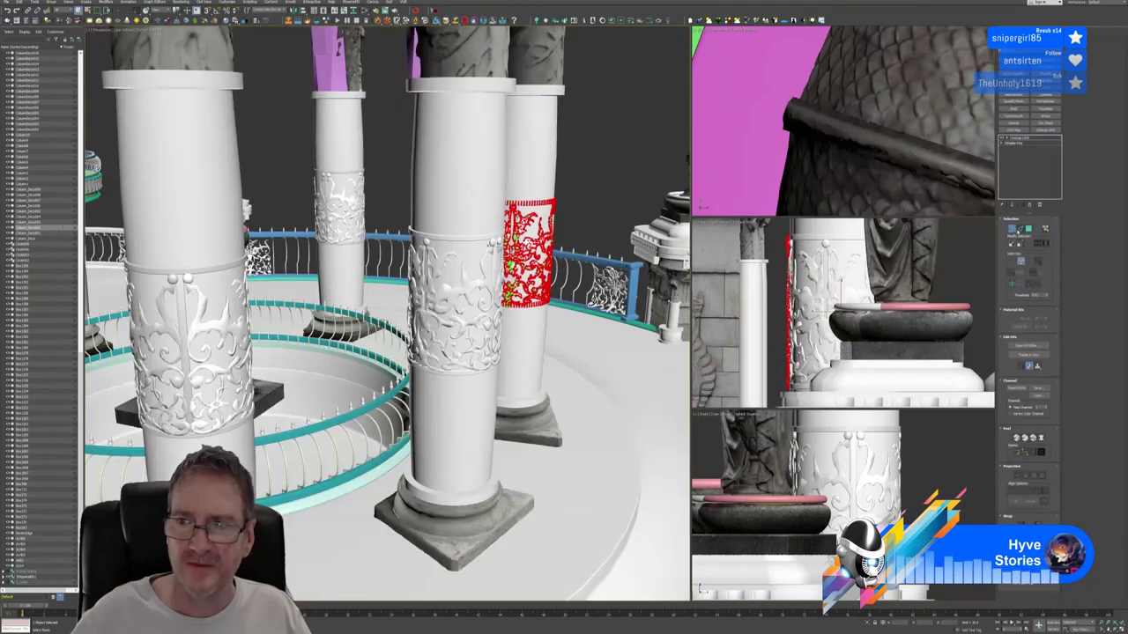
{"action": "left_click", "coordinate": [1014, 229]}
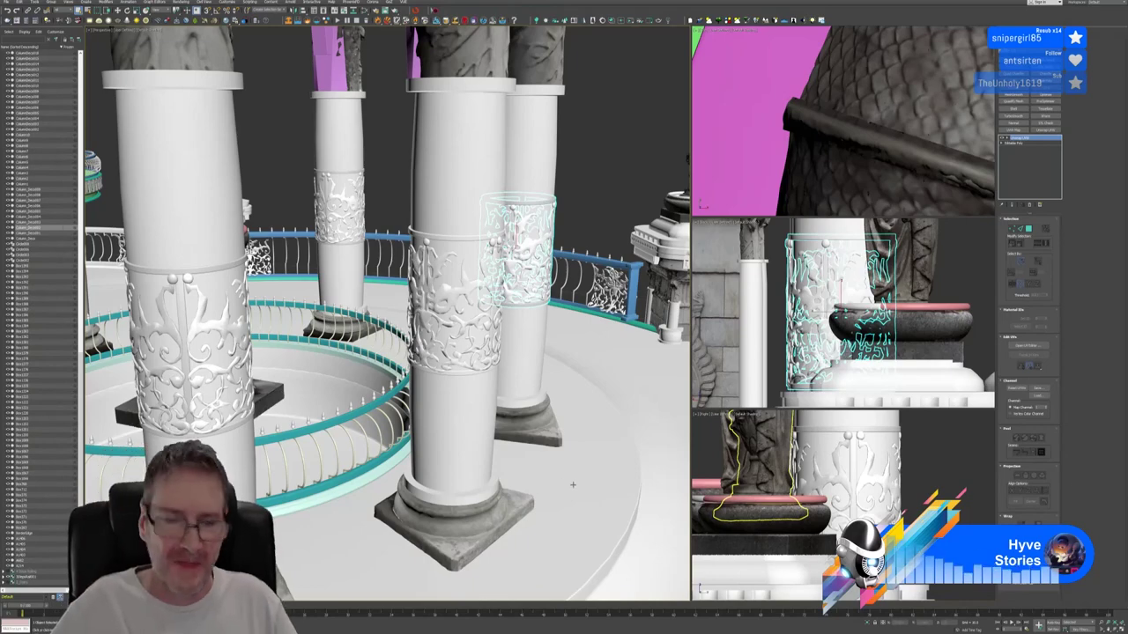
Paste the copied Unwrap UVW modifier onto the carved bands of the next two columns around the pavilion.
{"action": "scroll", "coordinate": [571, 396], "scroll_direction": "down", "scroll_amount": 5}
{"action": "middle_click_drag", "start_coordinate": [571, 397], "coordinate": [510, 399], "text": "alt"}
{"action": "scroll", "coordinate": [549, 391], "scroll_direction": "up", "scroll_amount": 2}
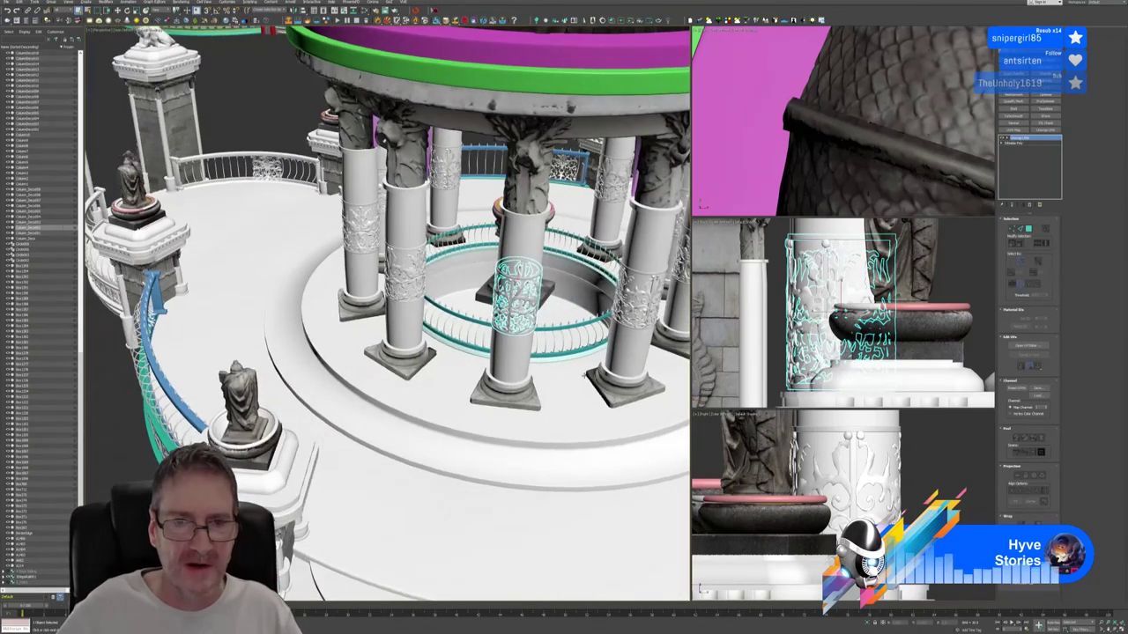
{"action": "middle_click_drag", "start_coordinate": [583, 376], "coordinate": [494, 340], "text": "alt"}
{"action": "left_click", "coordinate": [480, 321]}
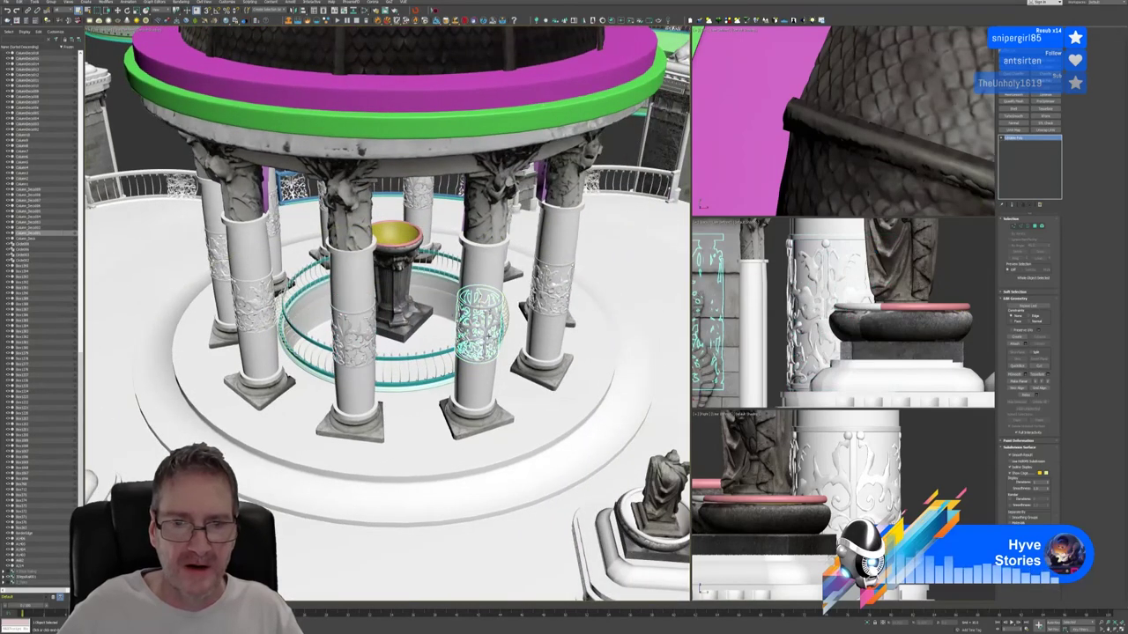
{"action": "right_click", "coordinate": [1026, 138]}
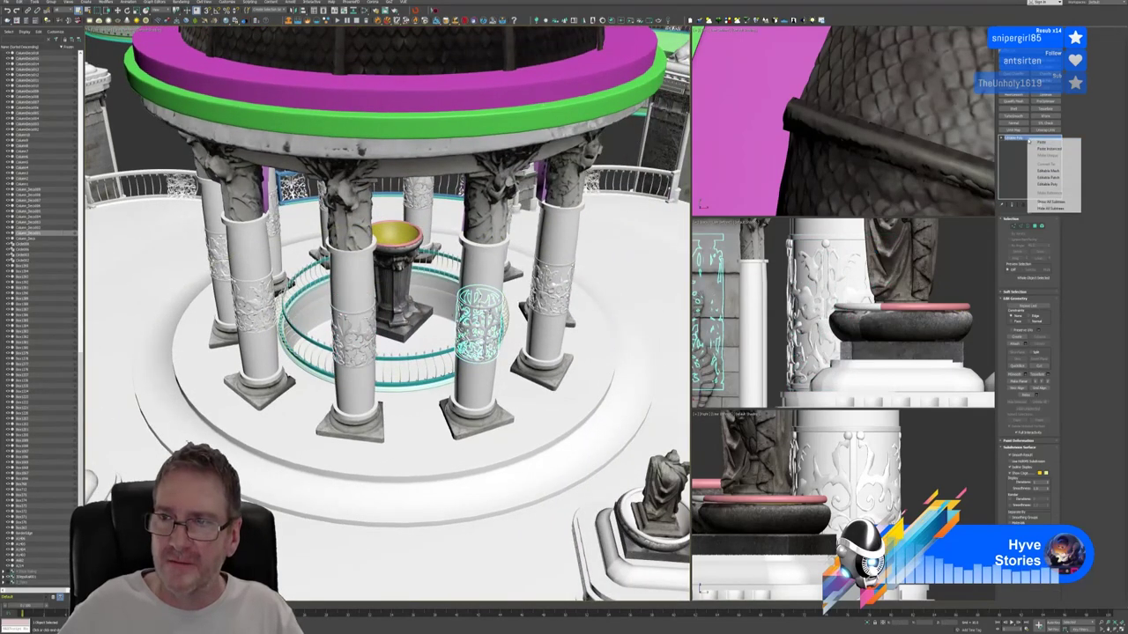
{"action": "left_click", "coordinate": [1039, 143]}
{"action": "middle_click_drag", "start_coordinate": [550, 356], "coordinate": [454, 322], "text": "alt"}
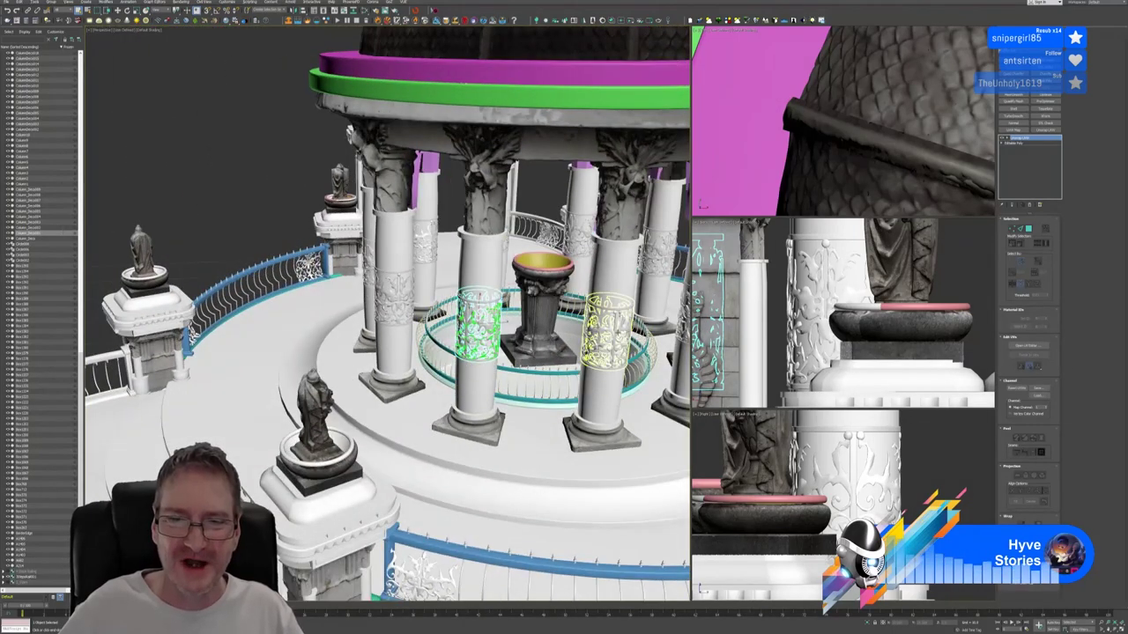
{"action": "left_click", "coordinate": [617, 333]}
{"action": "right_click", "coordinate": [1017, 138]}
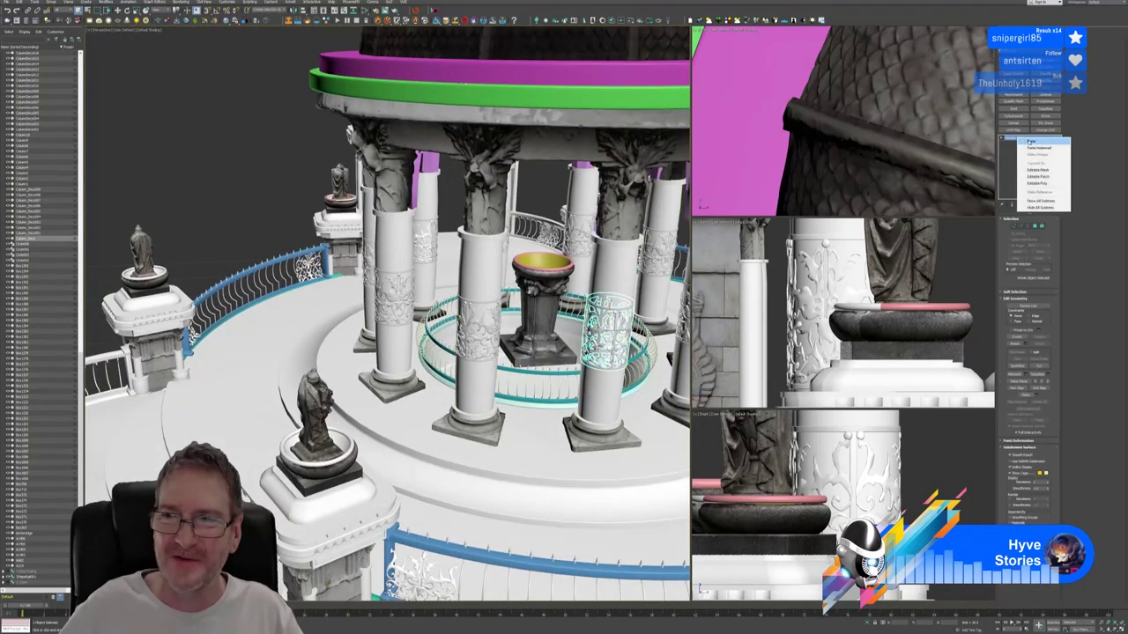
{"action": "left_click", "coordinate": [1034, 149]}
Paste the copied Unwrap UVW modifier onto the carved band of the next column around the pavilion.
{"action": "middle_click_drag", "start_coordinate": [652, 296], "coordinate": [345, 310]}
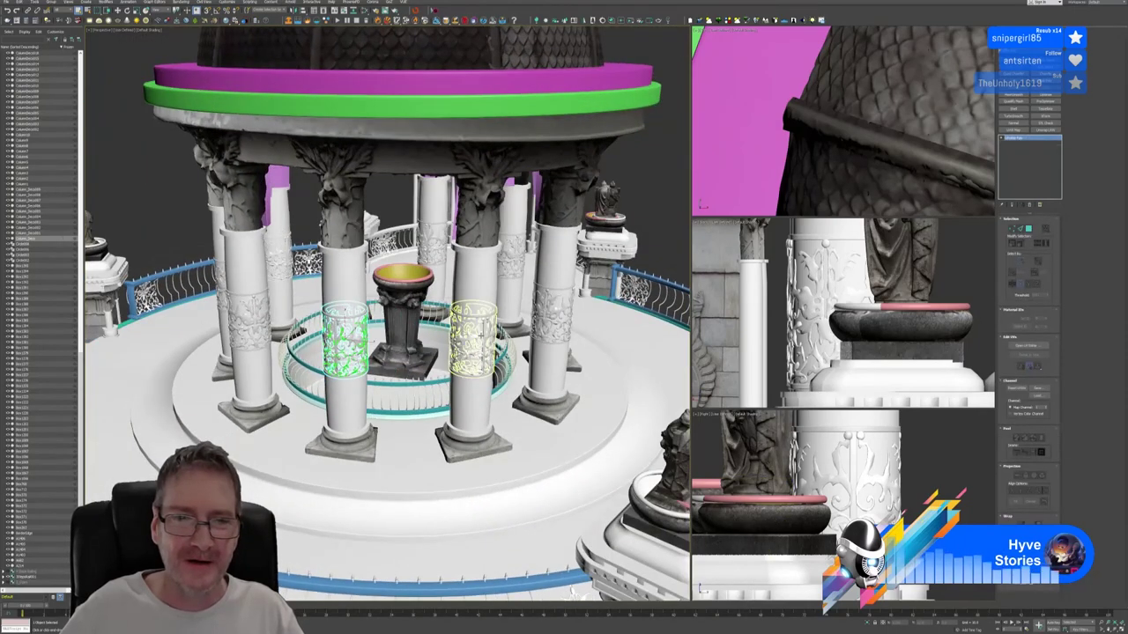
{"action": "left_click", "coordinate": [476, 334]}
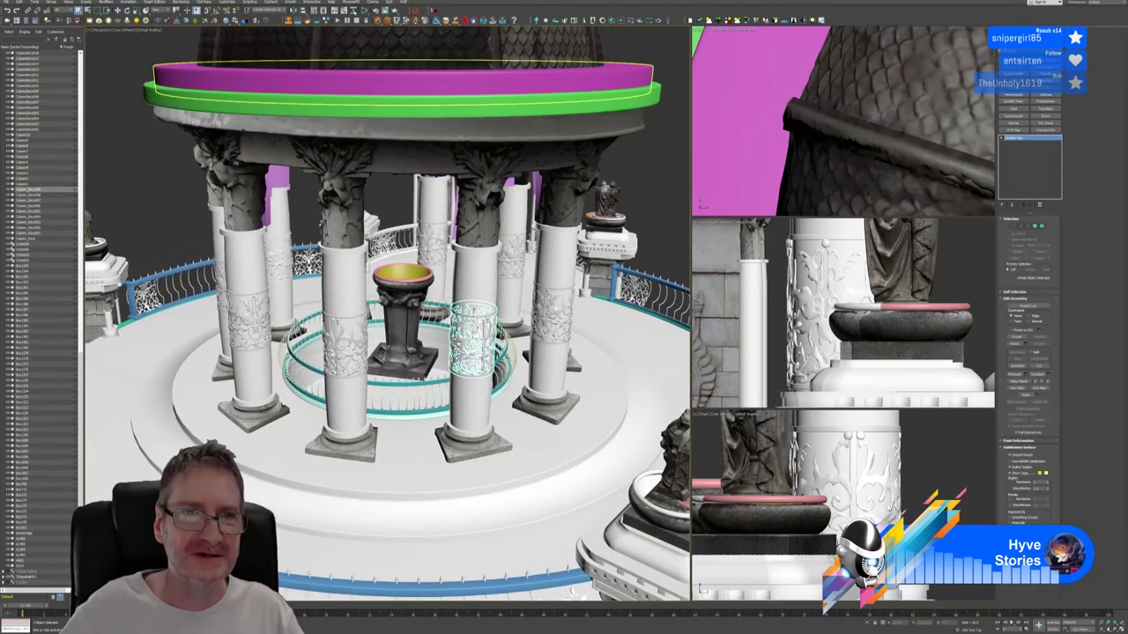
{"action": "left_click", "coordinate": [365, 10]}
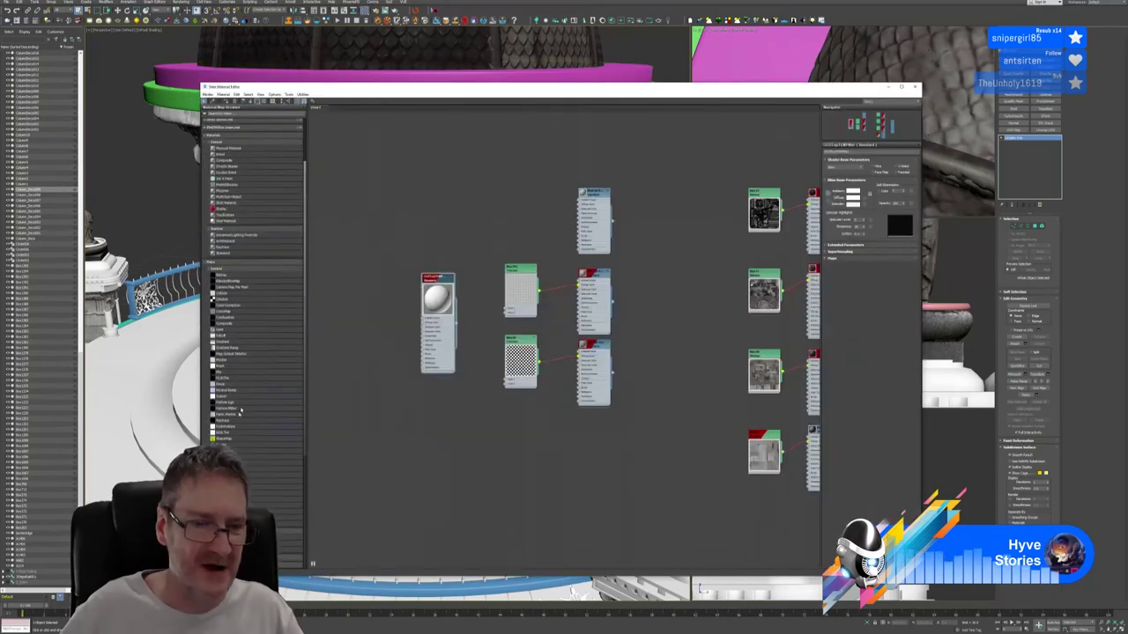
{"action": "scroll", "coordinate": [232, 439], "scroll_direction": "down", "scroll_amount": 2}
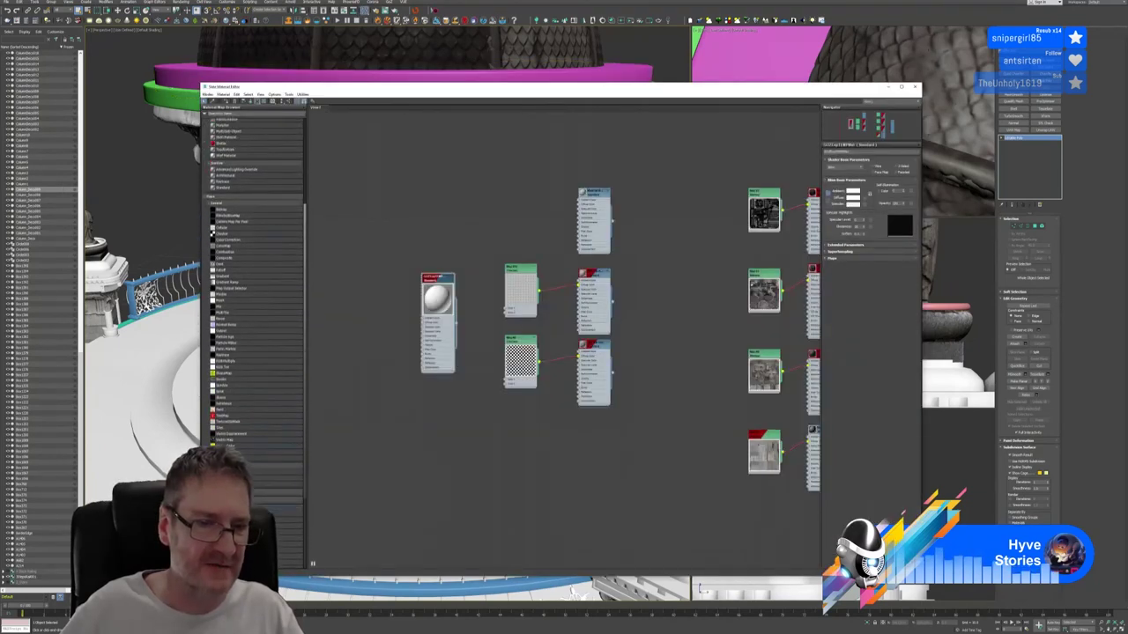
{"action": "left_click", "coordinate": [915, 88]}
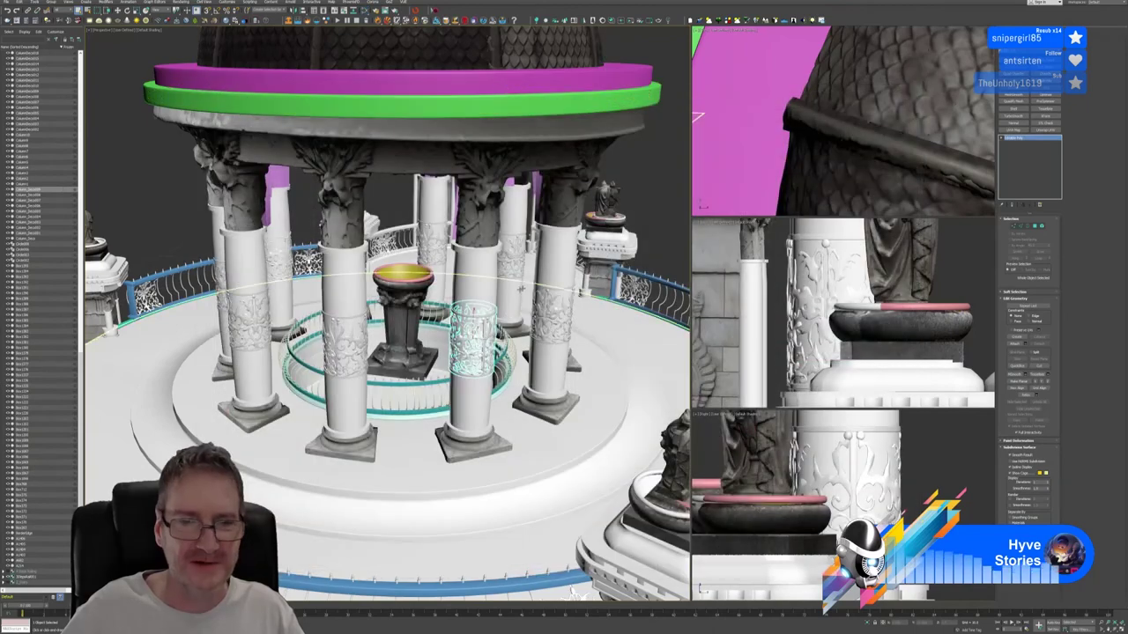
{"action": "right_click", "coordinate": [1020, 141]}
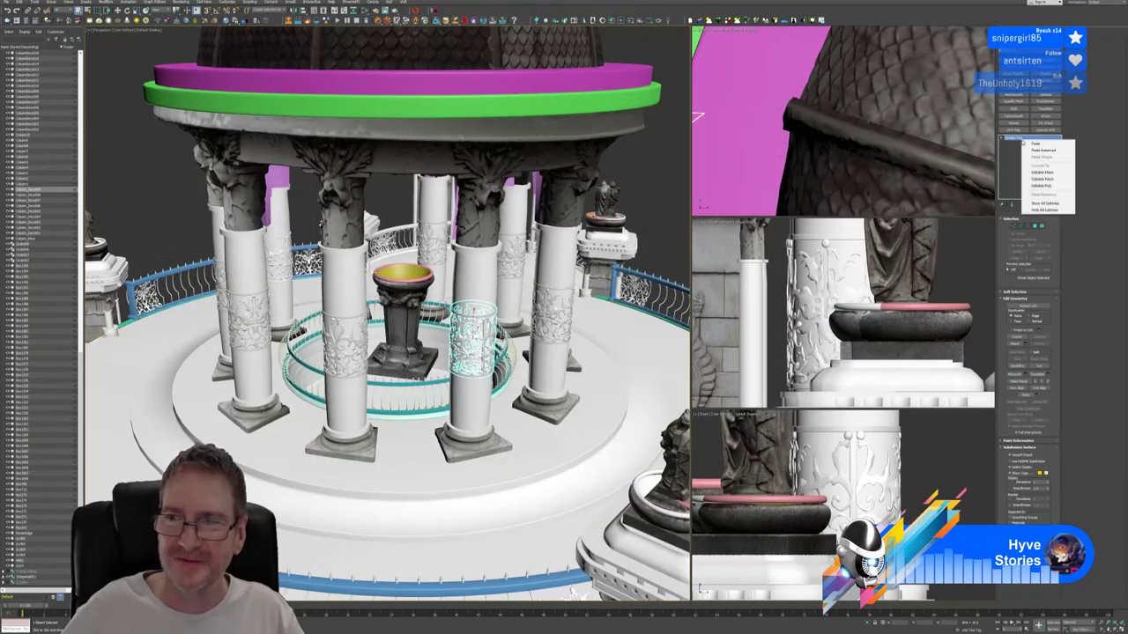
{"action": "left_click", "coordinate": [1035, 143]}
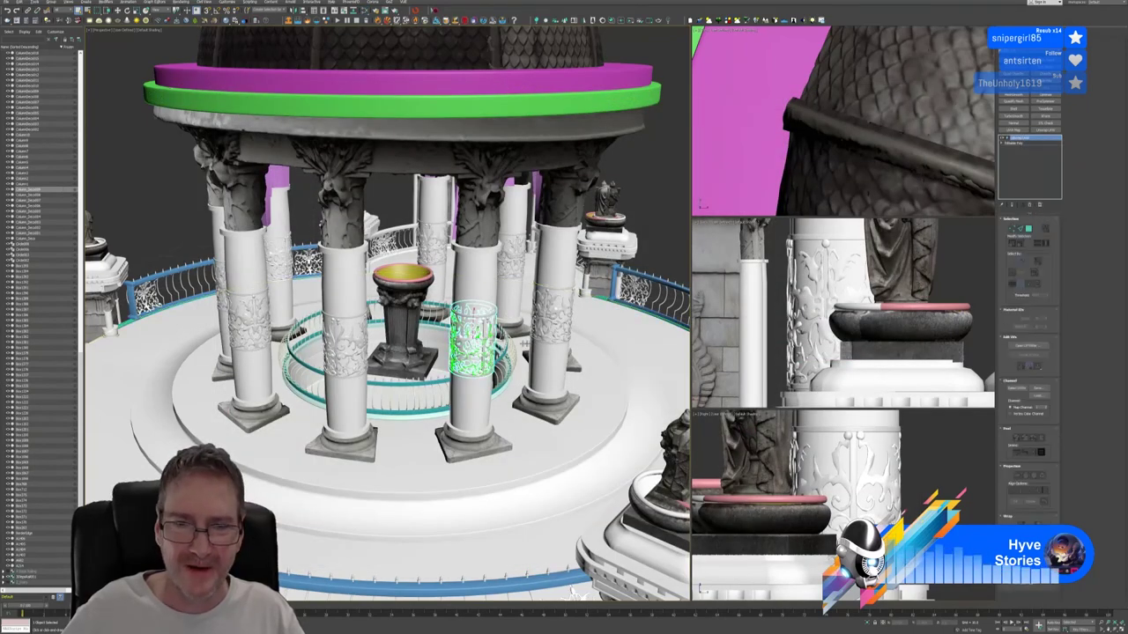
Paste the copied Unwrap UVW modifier onto the following two columns' carved bands.
{"action": "middle_click_drag", "start_coordinate": [525, 343], "coordinate": [397, 342], "text": "alt"}
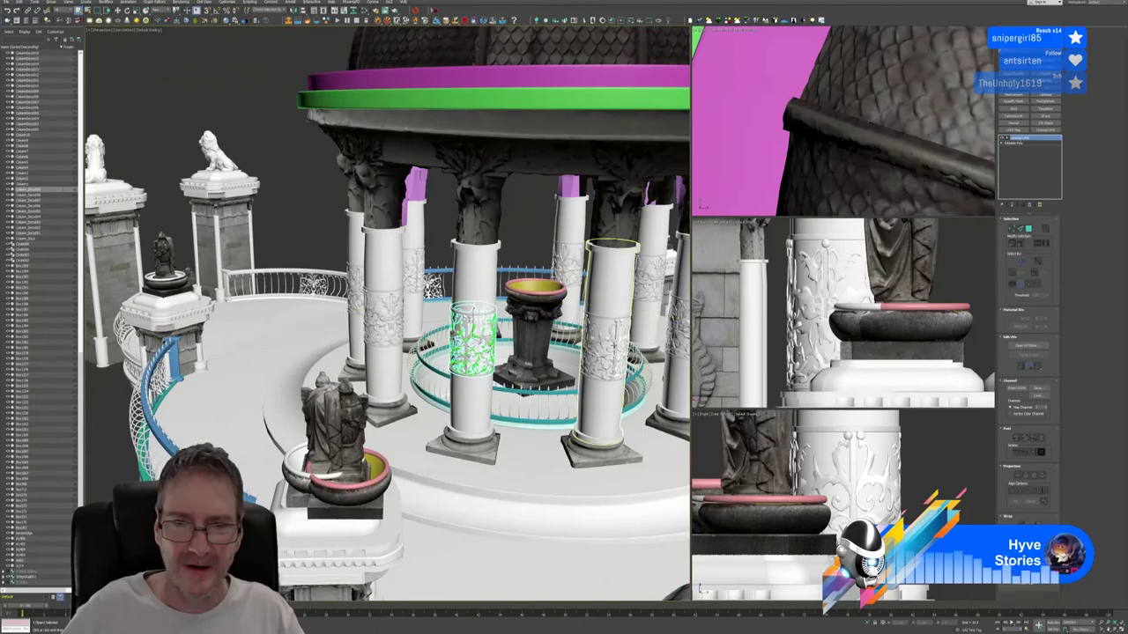
{"action": "left_click", "coordinate": [610, 337]}
{"action": "right_click", "coordinate": [1030, 140]}
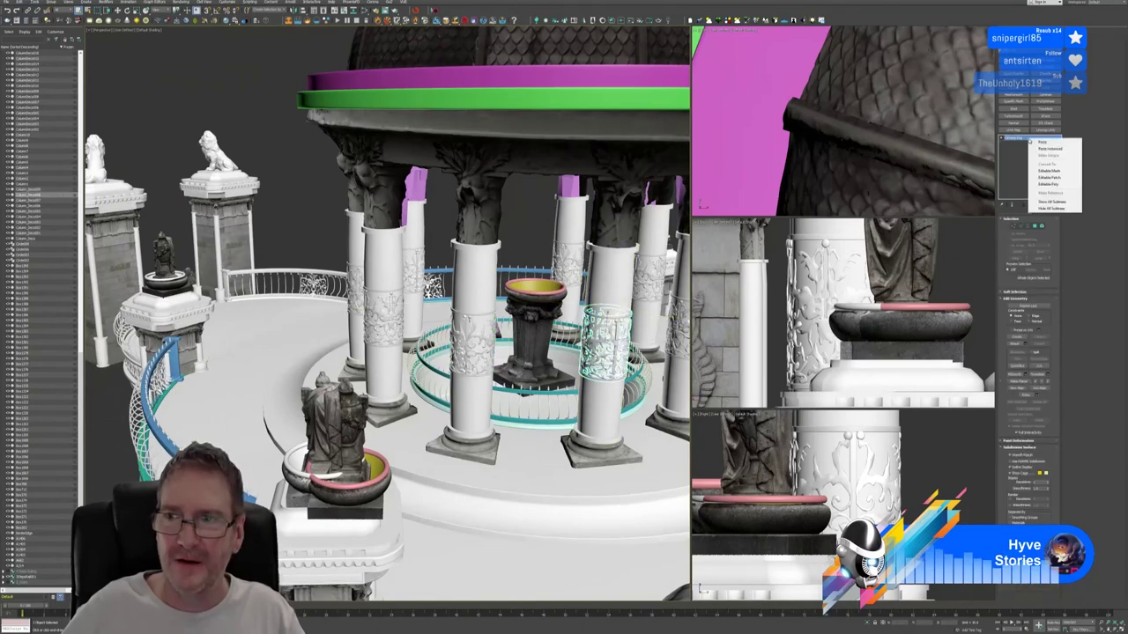
{"action": "left_click", "coordinate": [1035, 143]}
{"action": "middle_click_drag", "start_coordinate": [616, 262], "coordinate": [357, 282]}
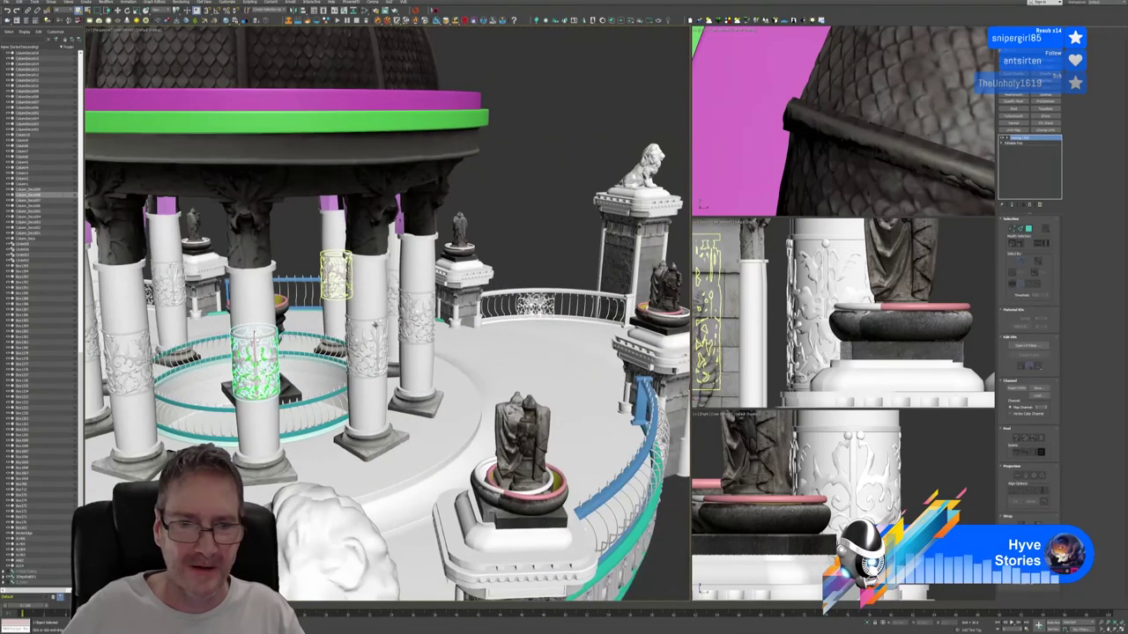
{"action": "left_click", "coordinate": [376, 335]}
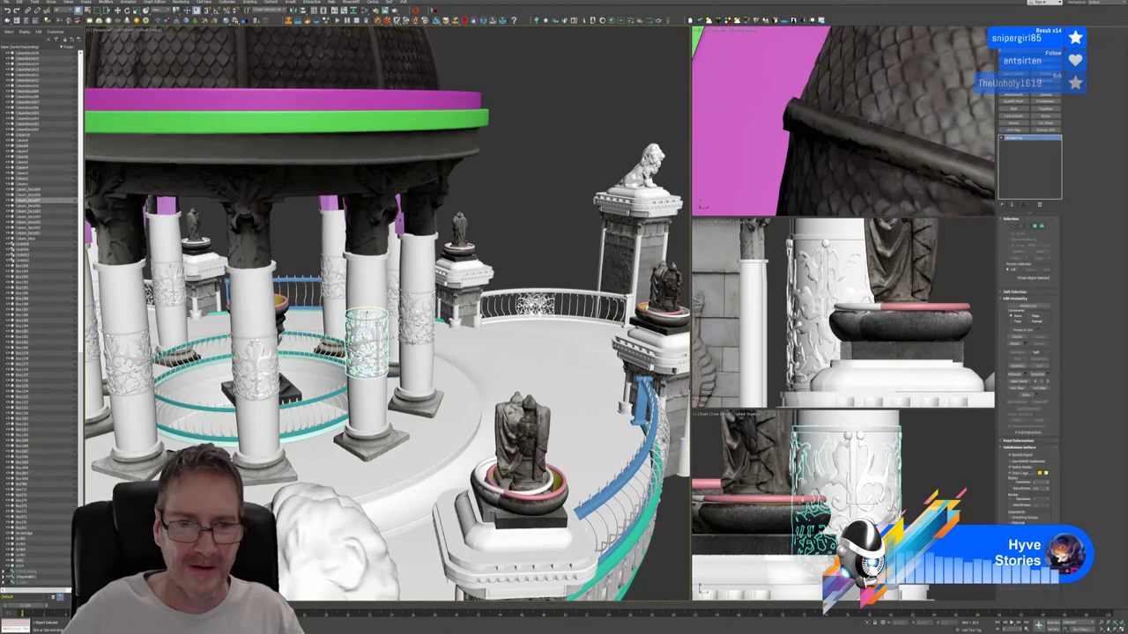
{"action": "right_click", "coordinate": [1017, 141]}
{"action": "left_click", "coordinate": [1023, 146]}
Continue around the pavilion and give two further columns' carved bands the copied Unwrap UVW modifier.
{"action": "middle_click_drag", "start_coordinate": [604, 284], "coordinate": [520, 295], "text": "alt"}
{"action": "left_click", "coordinate": [486, 343]}
{"action": "right_click", "coordinate": [1031, 139]}
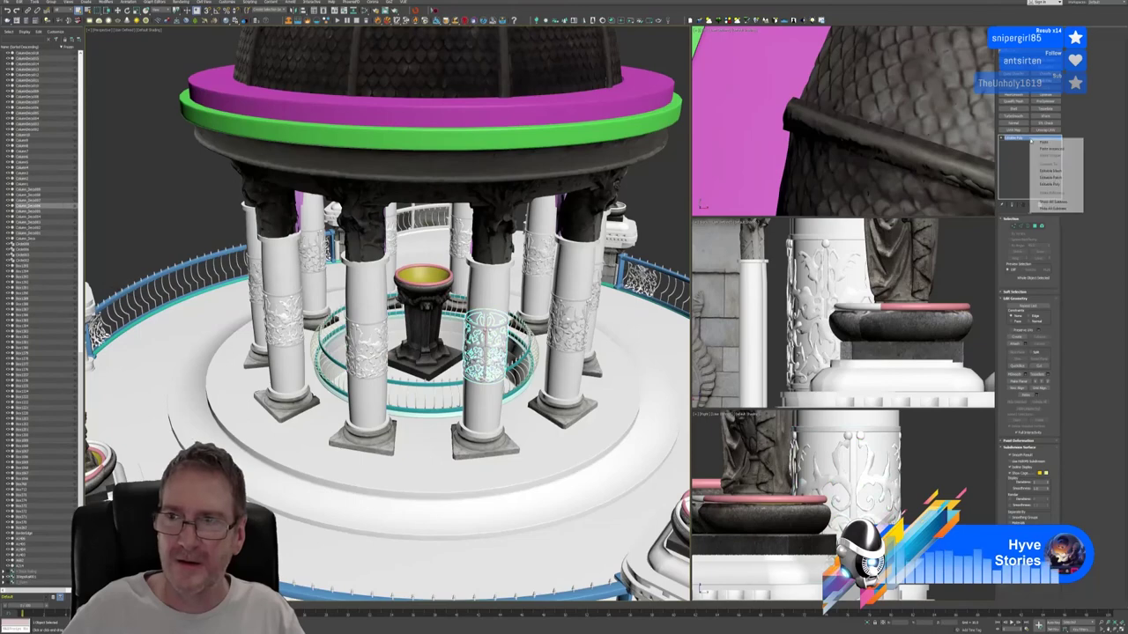
{"action": "left_click", "coordinate": [1042, 142]}
{"action": "middle_click_drag", "start_coordinate": [563, 310], "coordinate": [332, 337], "text": "alt"}
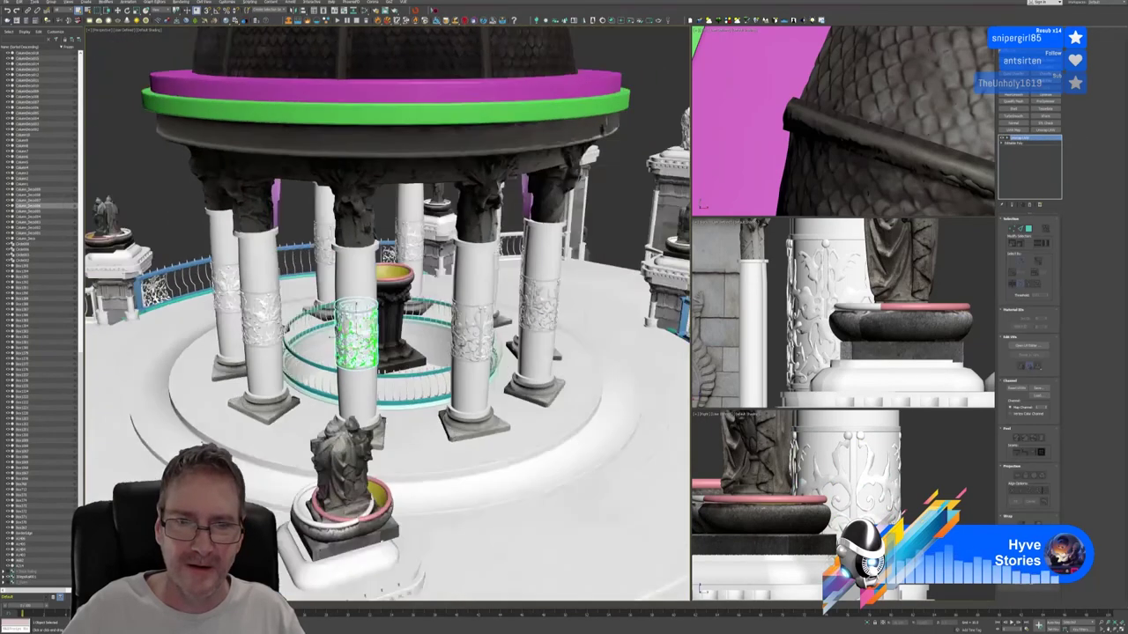
{"action": "middle_click_drag", "start_coordinate": [453, 300], "coordinate": [480, 331], "text": "alt"}
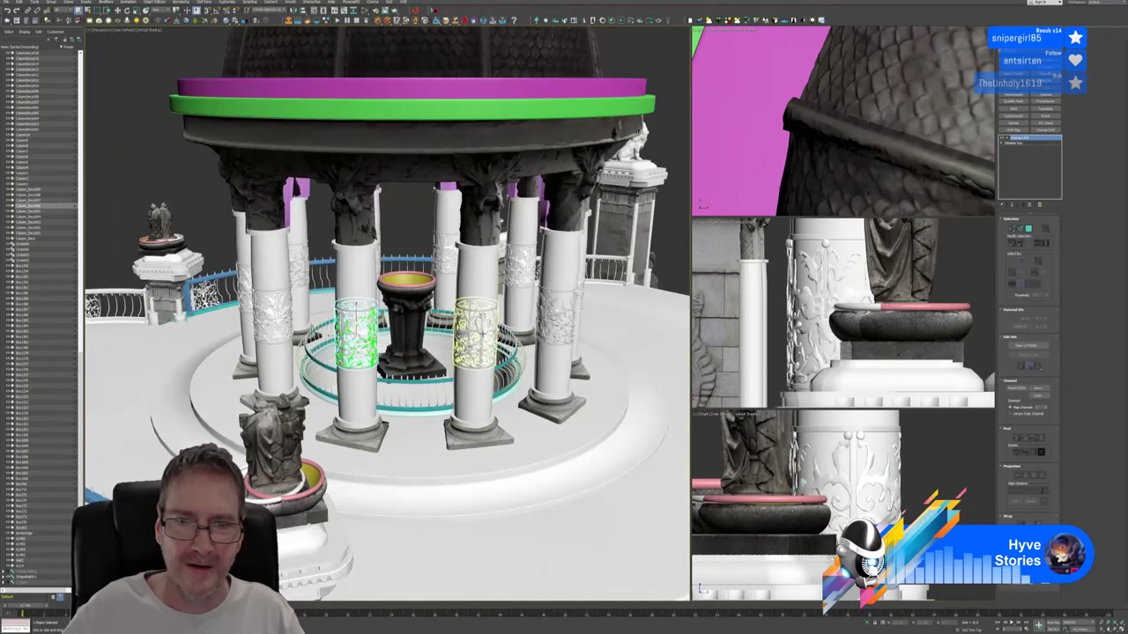
{"action": "left_click", "coordinate": [476, 333]}
{"action": "right_click", "coordinate": [1031, 139]}
{"action": "left_click", "coordinate": [1044, 142]}
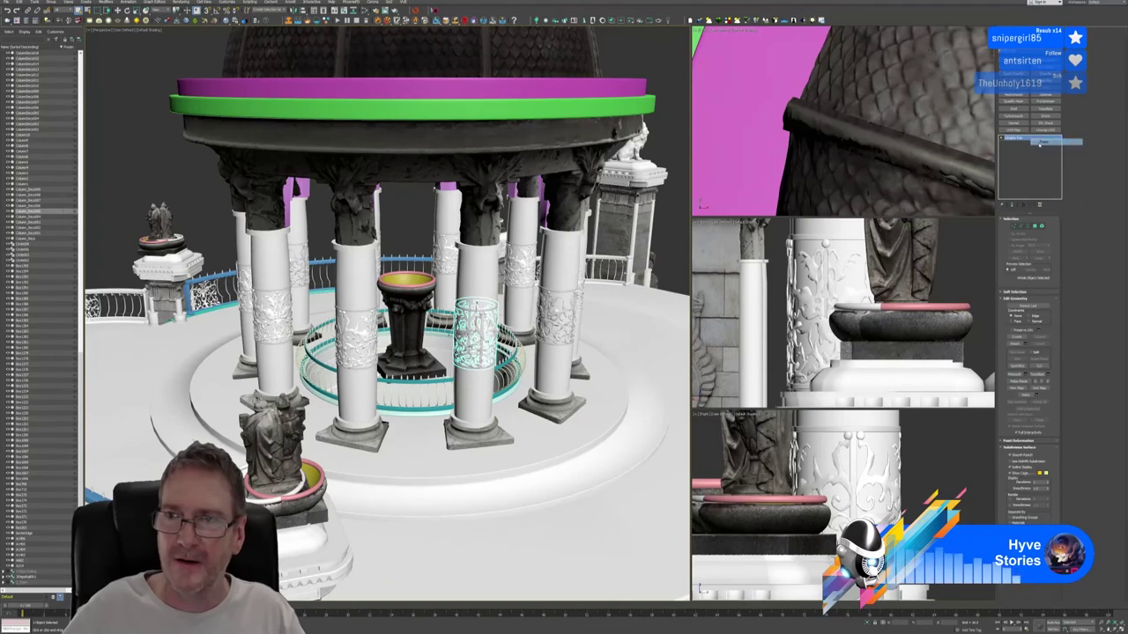
Paste the copied Unwrap UVW modifier onto the last remaining carved band and check the modifier stacks of the next two bands.
{"action": "middle_click_drag", "start_coordinate": [555, 317], "coordinate": [383, 326], "text": "alt"}
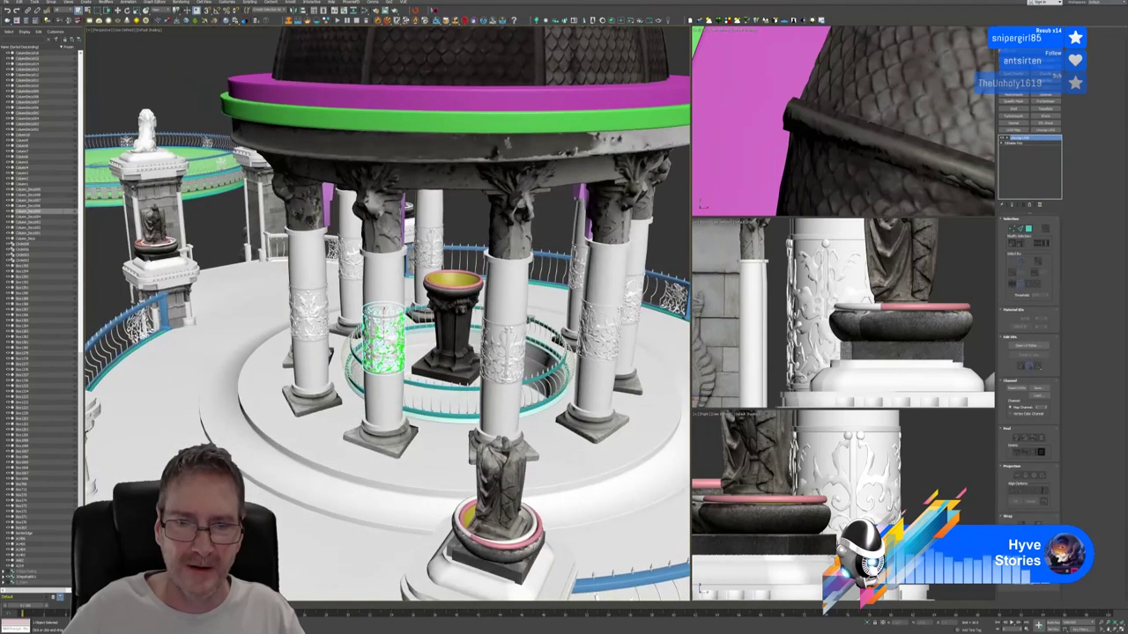
{"action": "left_click", "coordinate": [505, 347]}
{"action": "right_click", "coordinate": [1025, 138]}
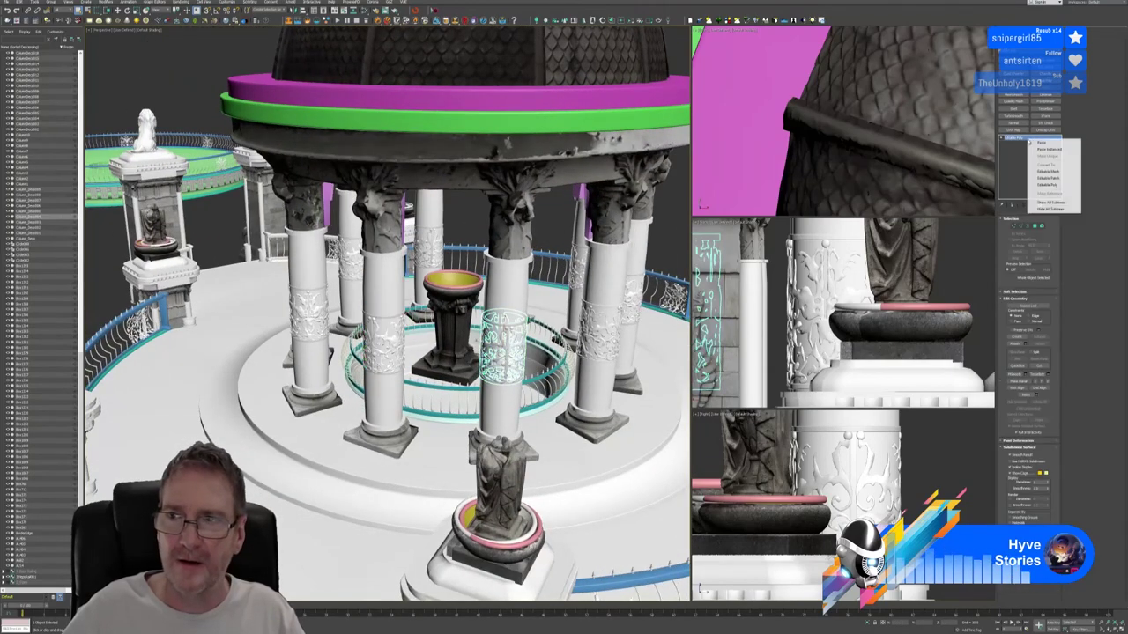
{"action": "left_click", "coordinate": [1035, 144]}
{"action": "middle_click_drag", "start_coordinate": [555, 339], "coordinate": [379, 344], "text": "alt"}
{"action": "middle_click_drag", "start_coordinate": [432, 295], "coordinate": [370, 300], "text": "alt"}
{"action": "left_click", "coordinate": [403, 338]}
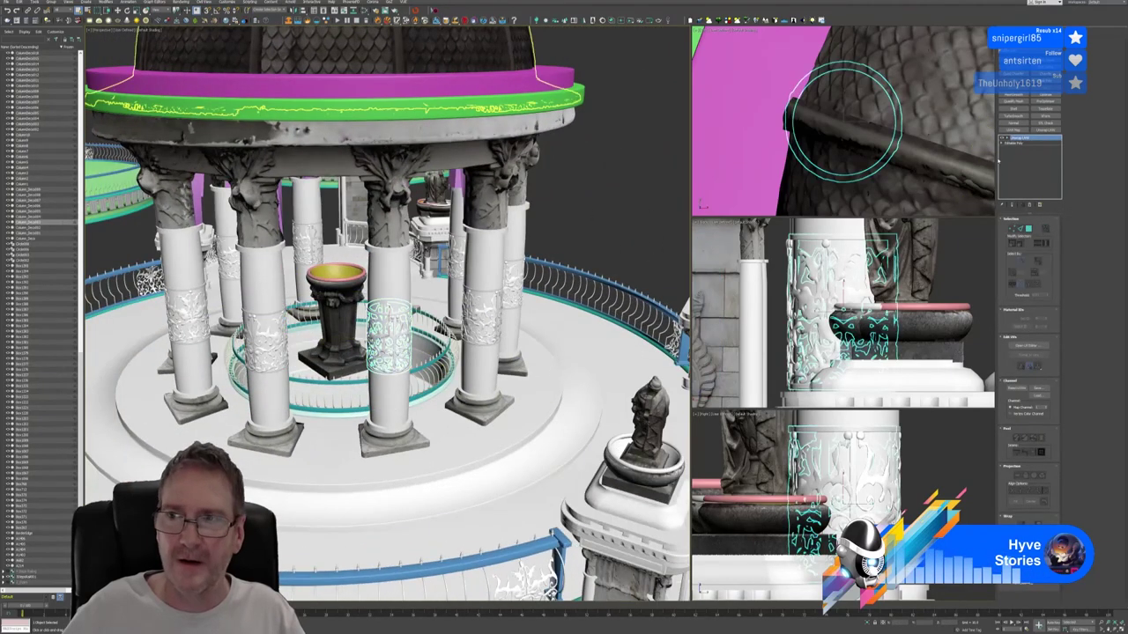
{"action": "left_click", "coordinate": [490, 310]}
Collapse the modifier stack of the green ring below the dome, apply Unwrap UVW to it and check its layout in the UV editor.
{"action": "scroll", "coordinate": [529, 291], "scroll_direction": "down", "scroll_amount": 5}
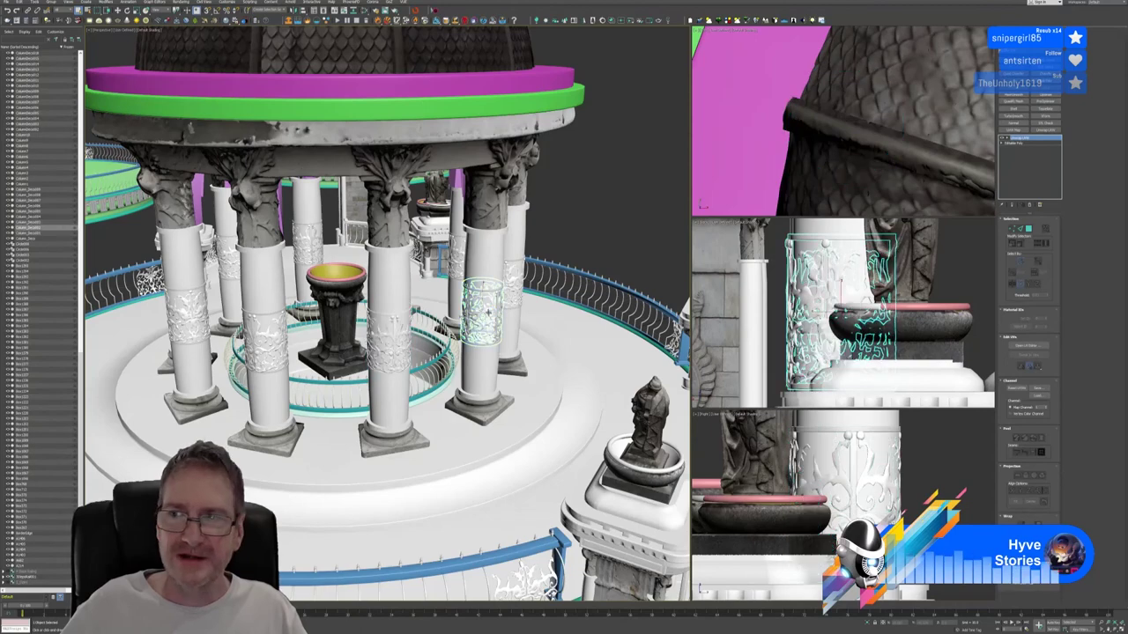
{"action": "middle_click_drag", "start_coordinate": [577, 259], "coordinate": [560, 280], "text": "alt"}
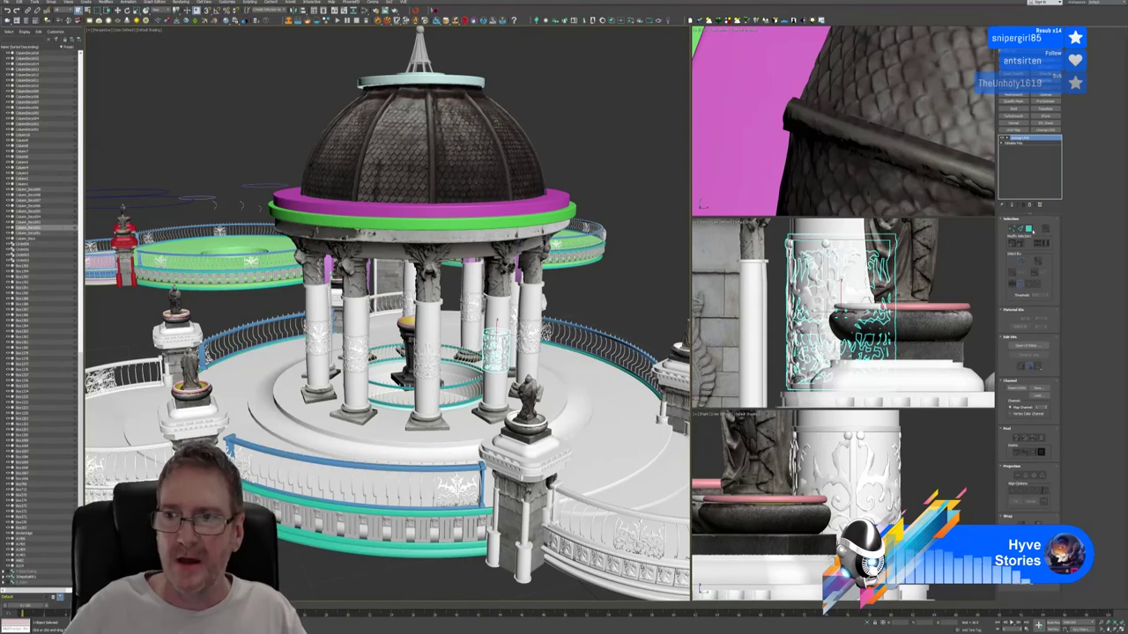
{"action": "left_click", "coordinate": [646, 186]}
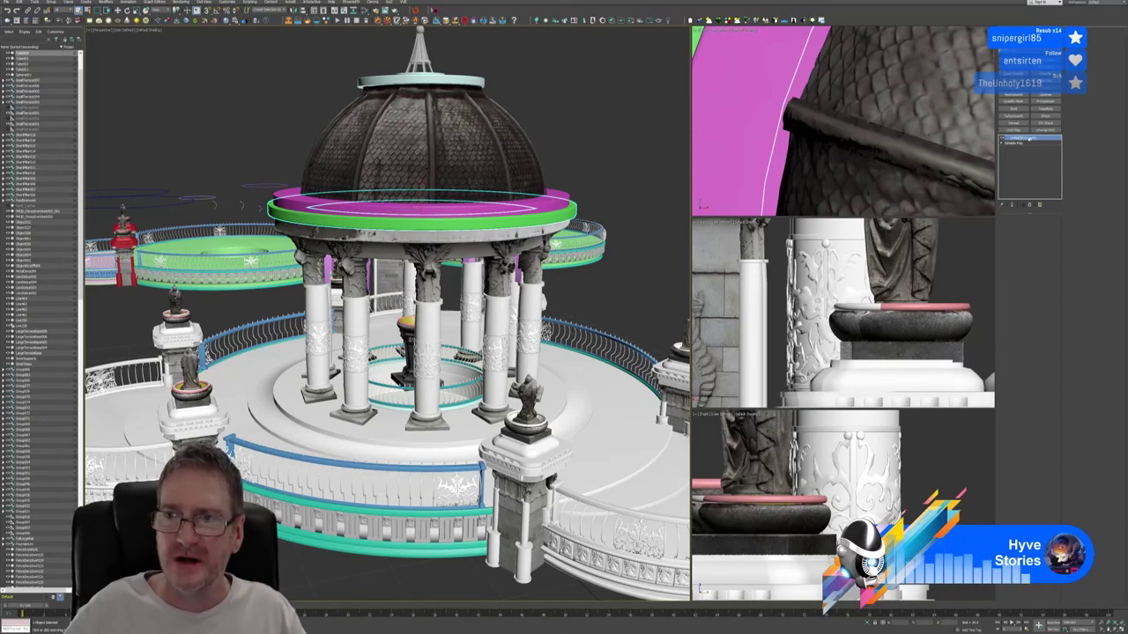
{"action": "right_click", "coordinate": [1031, 138]}
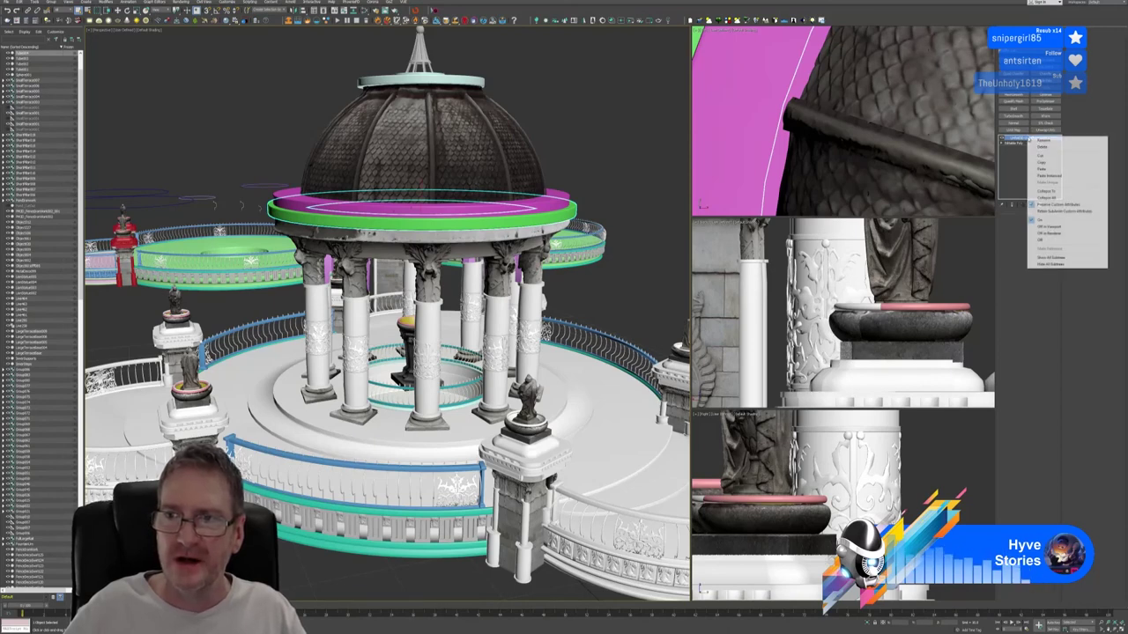
{"action": "left_click", "coordinate": [1054, 198]}
{"action": "left_click", "coordinate": [1045, 131]}
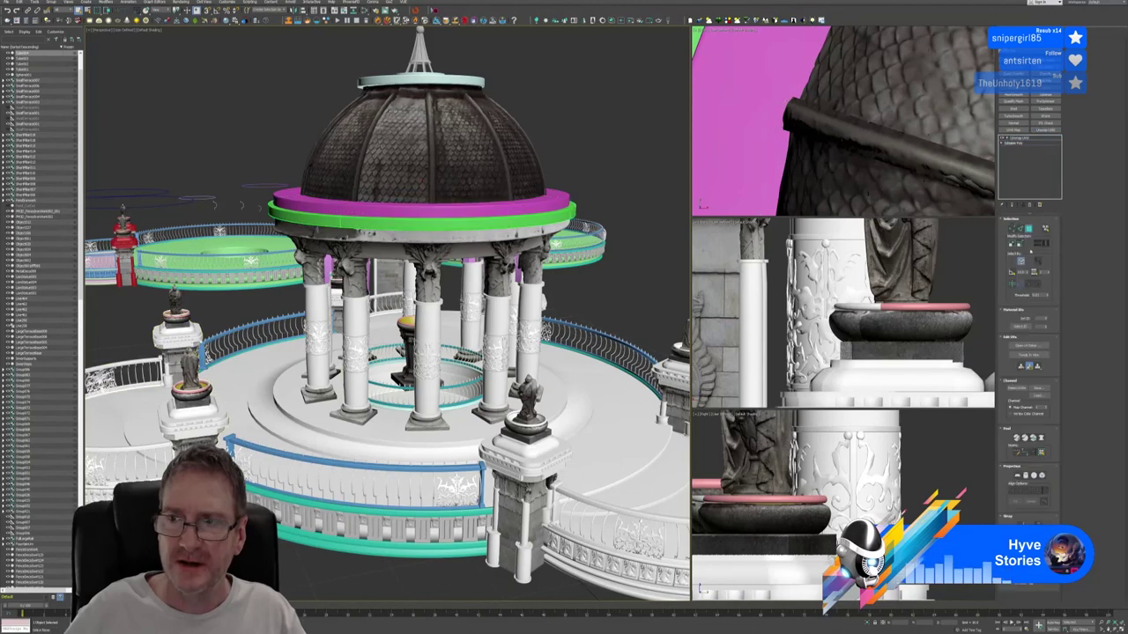
{"action": "left_click", "coordinate": [1029, 345]}
{"action": "left_click", "coordinate": [917, 82]}
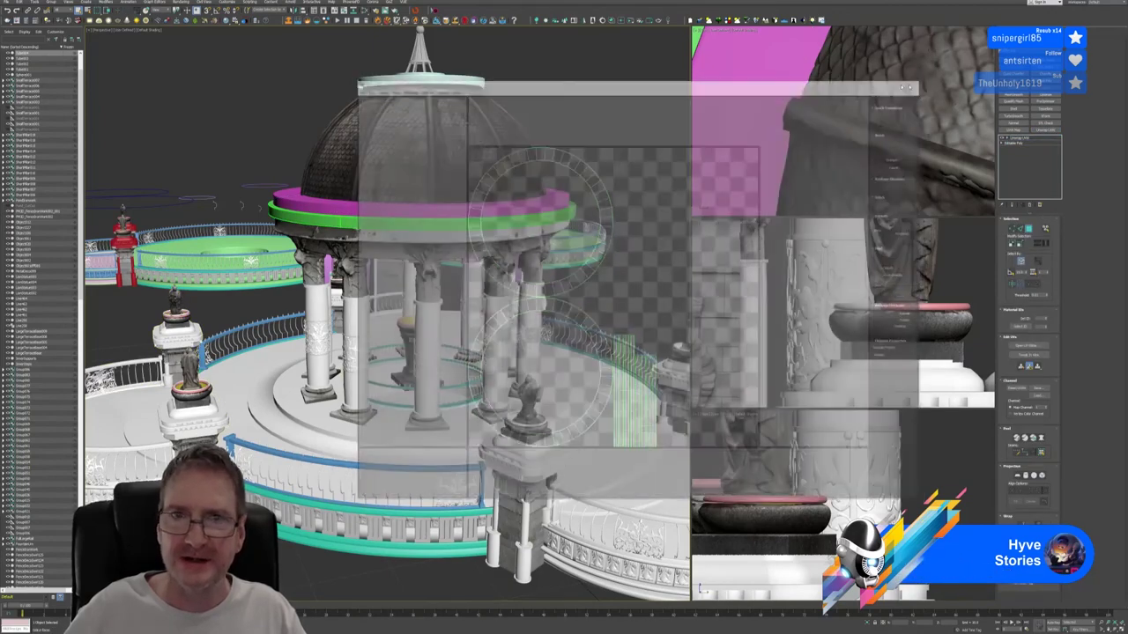
Assign the existing plain white material to the green ring and leave sub-object selection.
{"action": "left_click", "coordinate": [365, 10]}
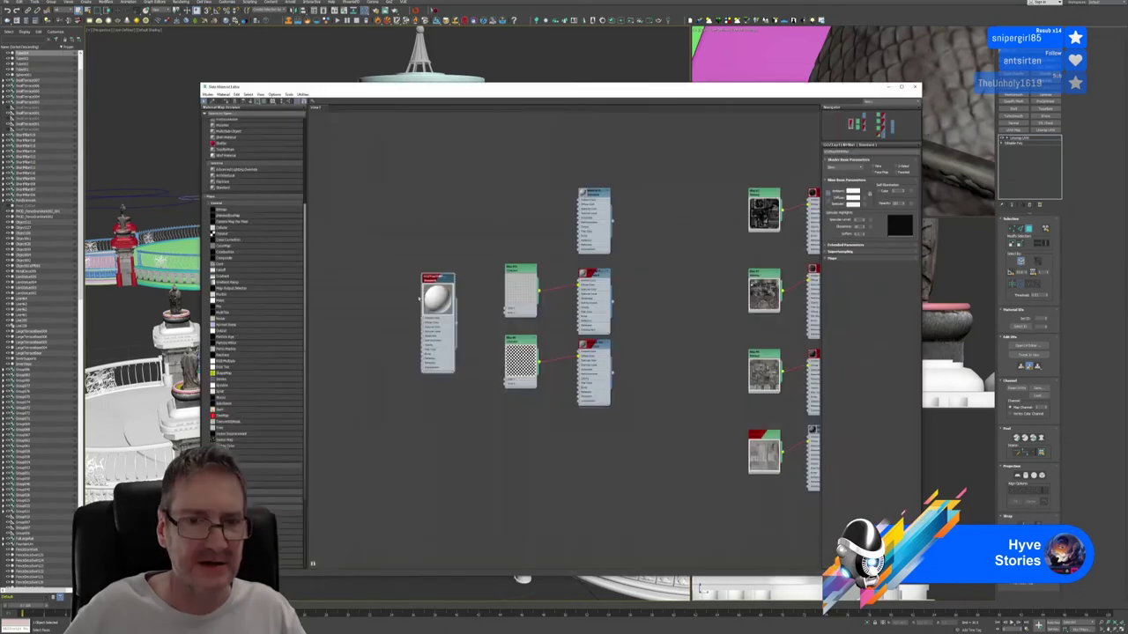
{"action": "right_click", "coordinate": [435, 281]}
{"action": "key", "text": "Escape"}
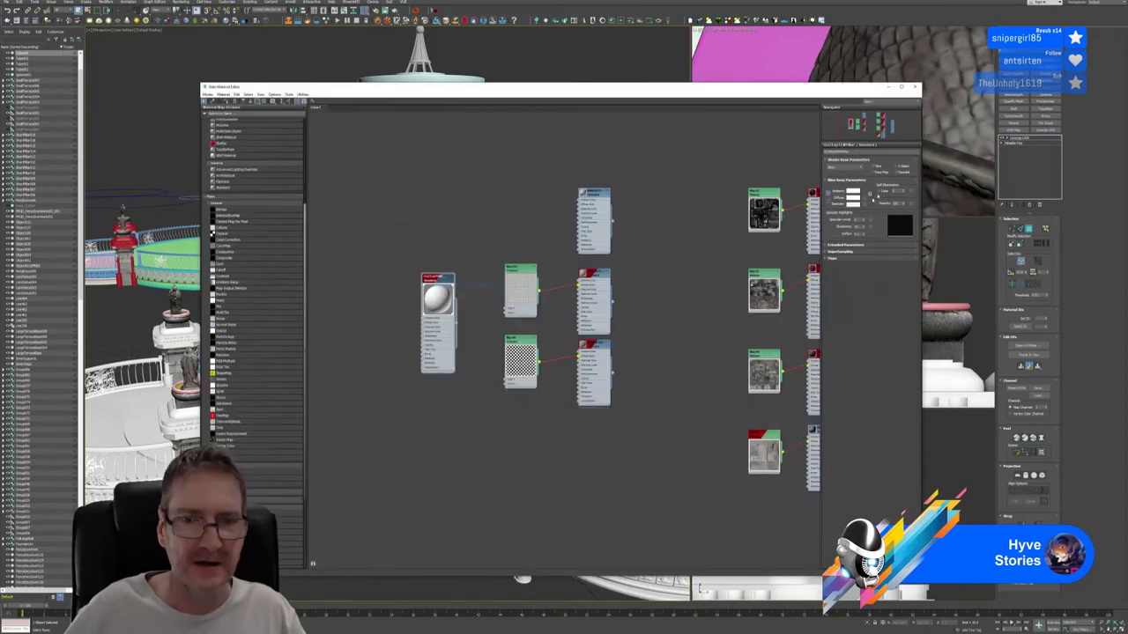
{"action": "left_click", "coordinate": [916, 86]}
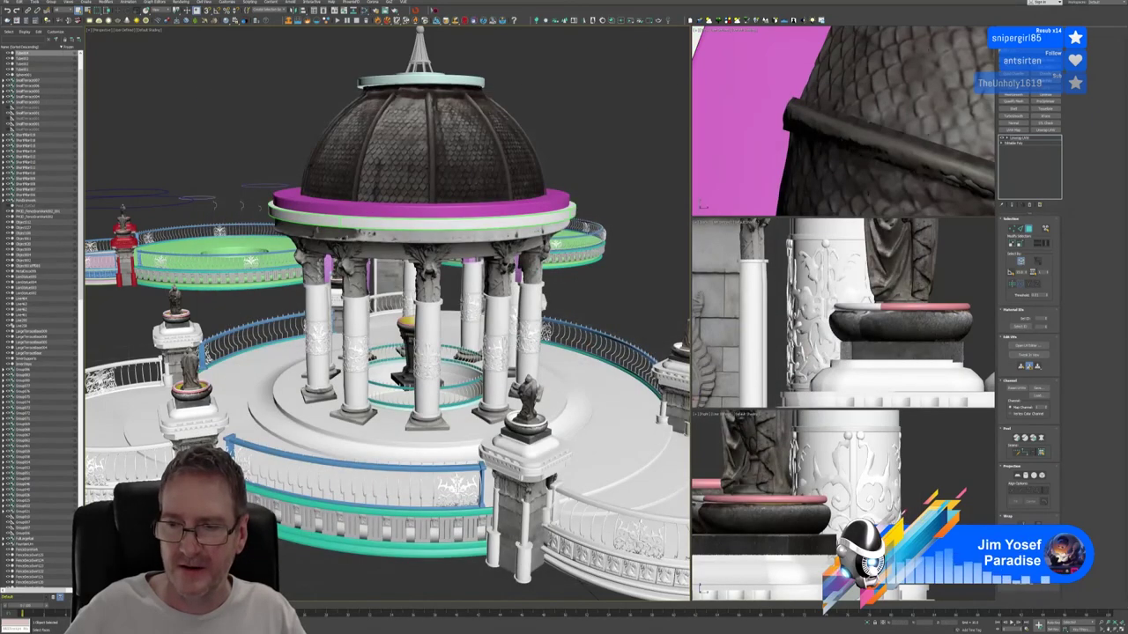
{"action": "left_click", "coordinate": [605, 300]}
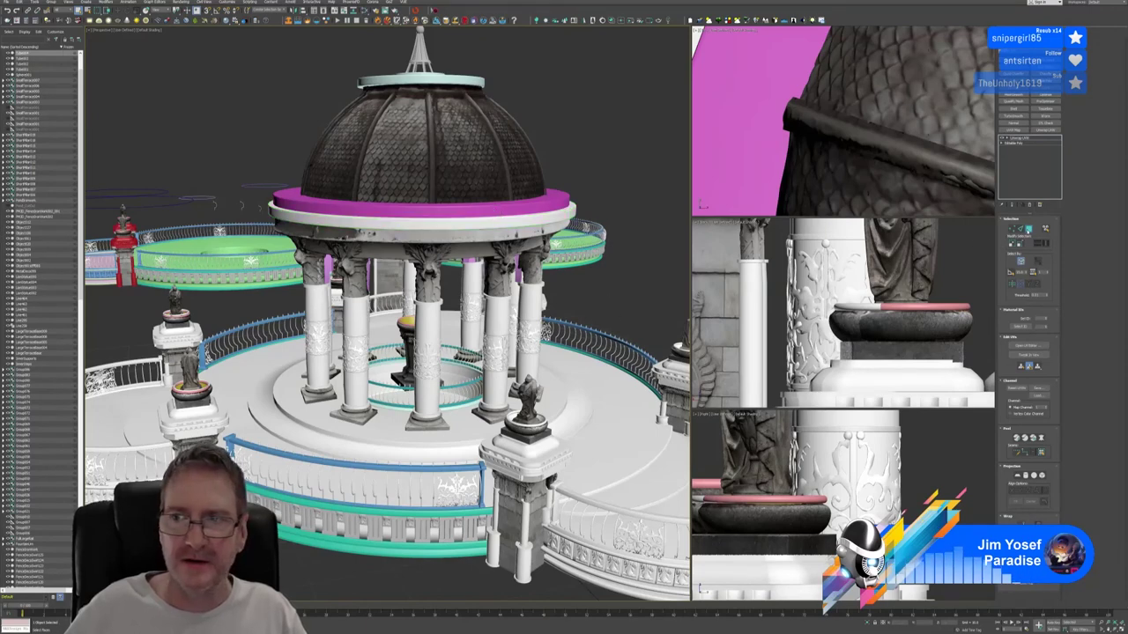
{"action": "key", "text": "3"}
Collapse the modifier stack of the magenta ring at the dome's base and apply an Unwrap UVW modifier.
{"action": "left_click", "coordinate": [547, 201]}
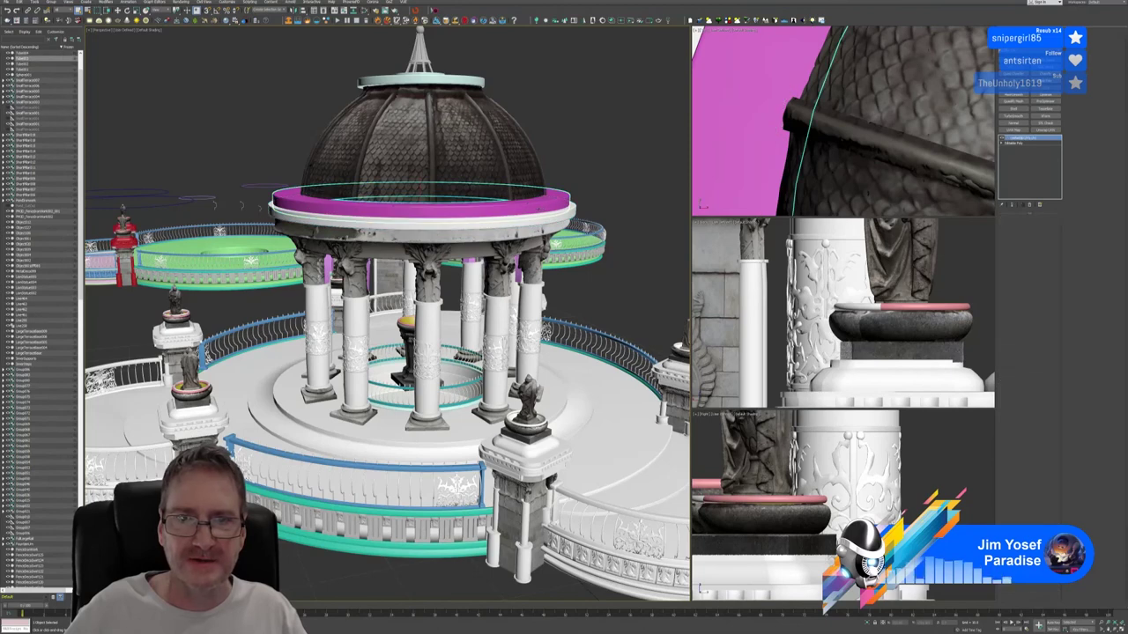
{"action": "right_click", "coordinate": [1022, 139]}
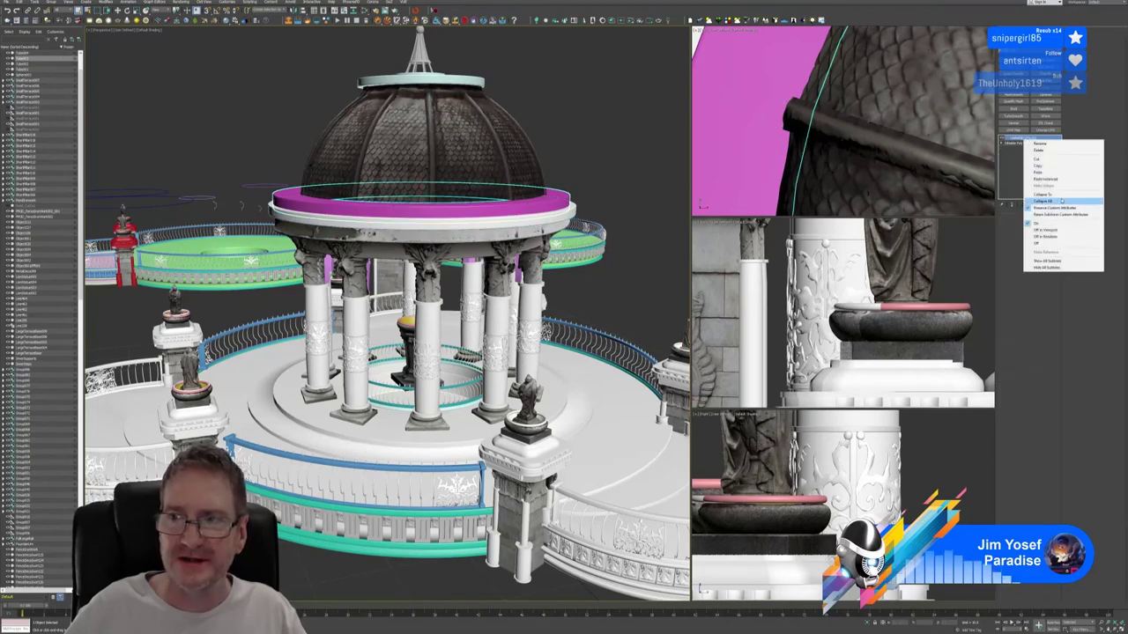
{"action": "left_click", "coordinate": [1041, 202]}
{"action": "left_click", "coordinate": [1046, 130]}
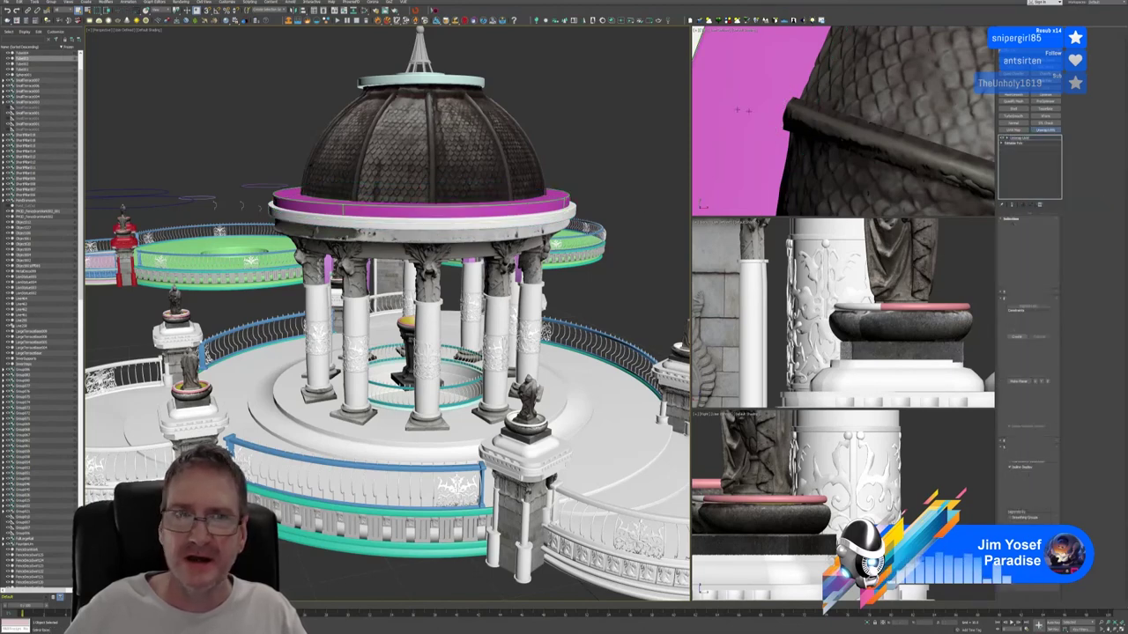
Assign the existing plain white material to the magenta ring at the dome's base.
{"action": "key", "text": "m"}
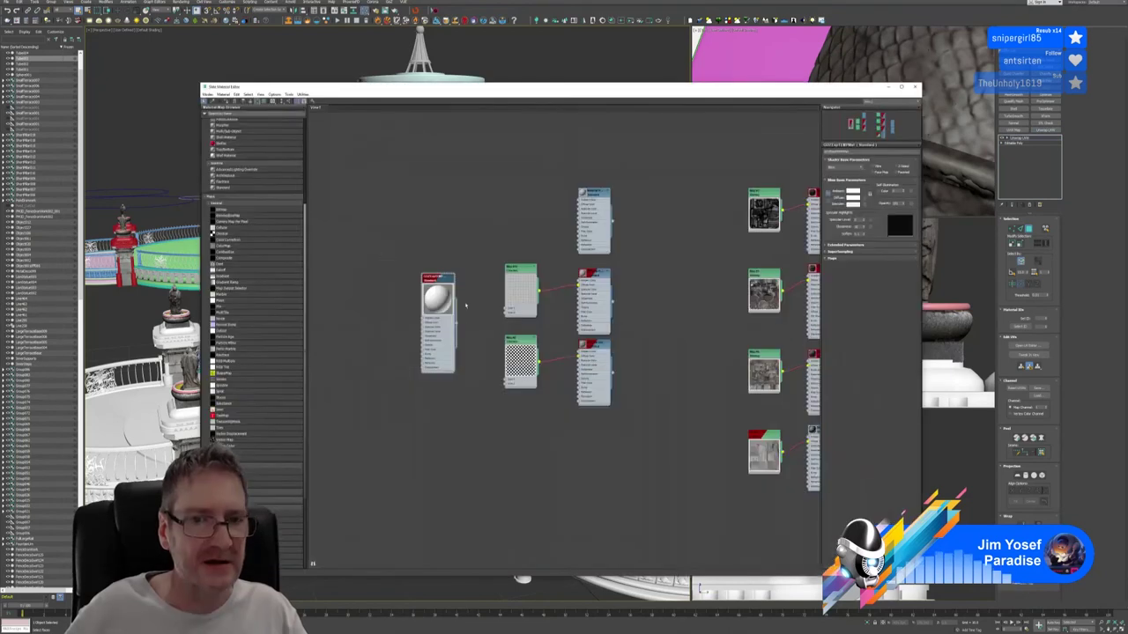
{"action": "right_click", "coordinate": [440, 280]}
{"action": "left_click", "coordinate": [467, 292]}
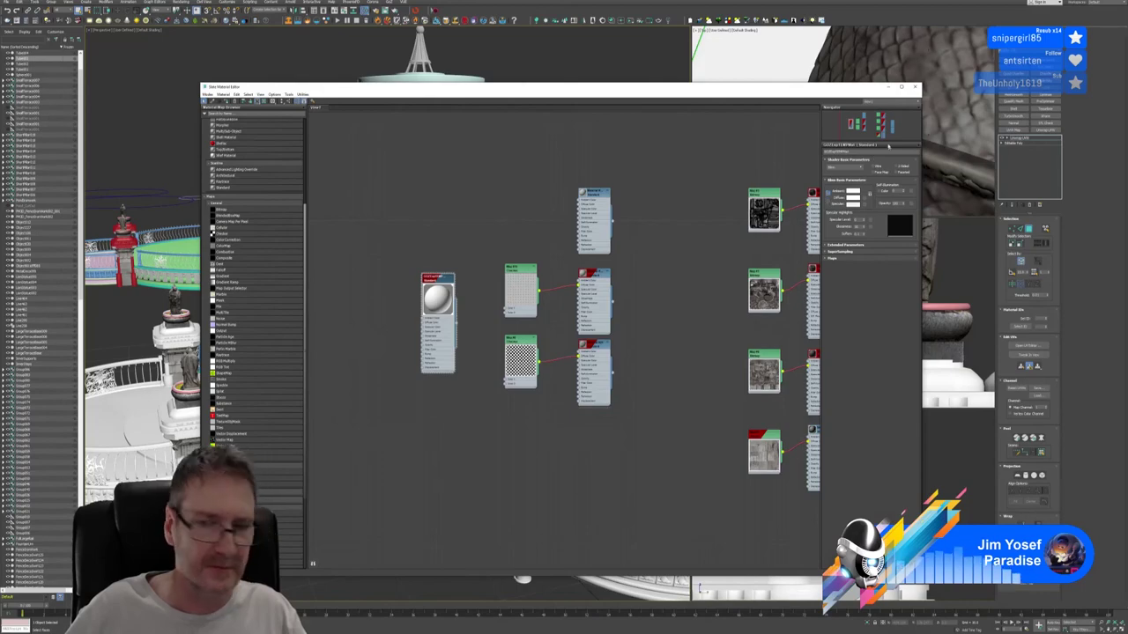
{"action": "left_click", "coordinate": [914, 88]}
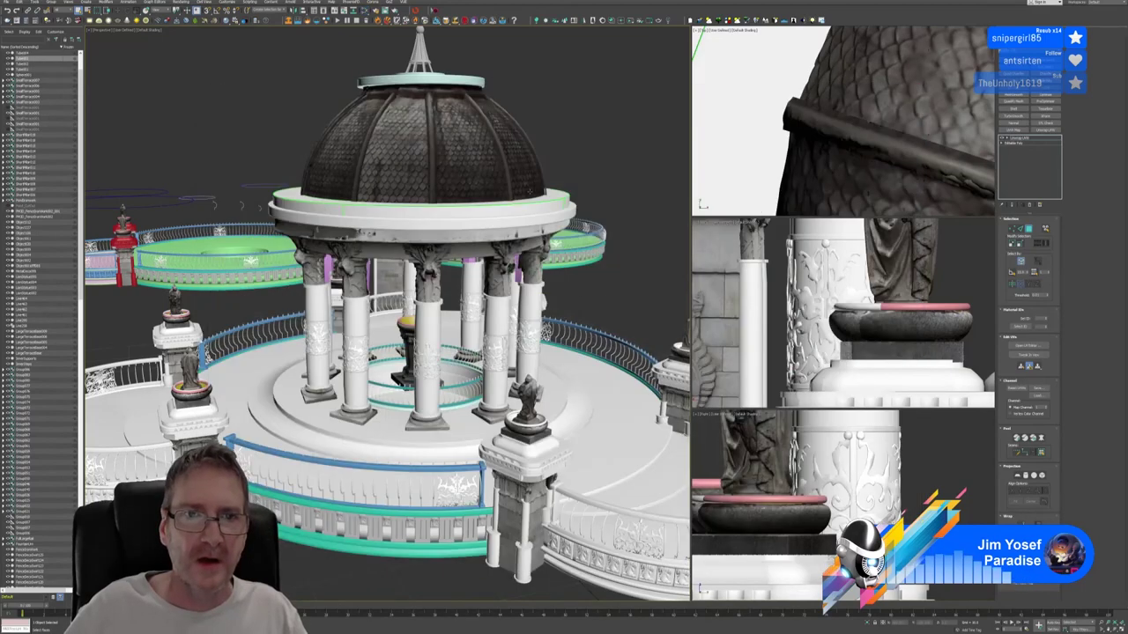
{"action": "key", "text": "z"}
{"action": "middle_click_drag", "start_coordinate": [512, 349], "coordinate": [509, 366]}
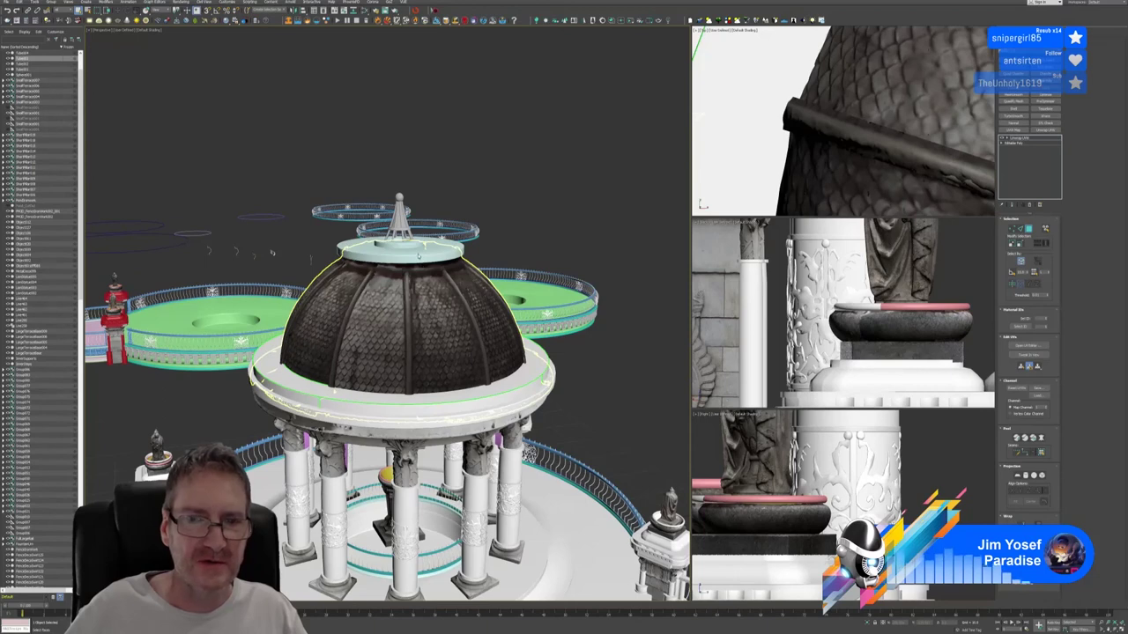
Collapse the modifier stack of the wide pale-blue ring on top of the dome and apply an Unwrap UVW modifier.
{"action": "left_click", "coordinate": [273, 252]}
{"action": "key", "text": "3"}
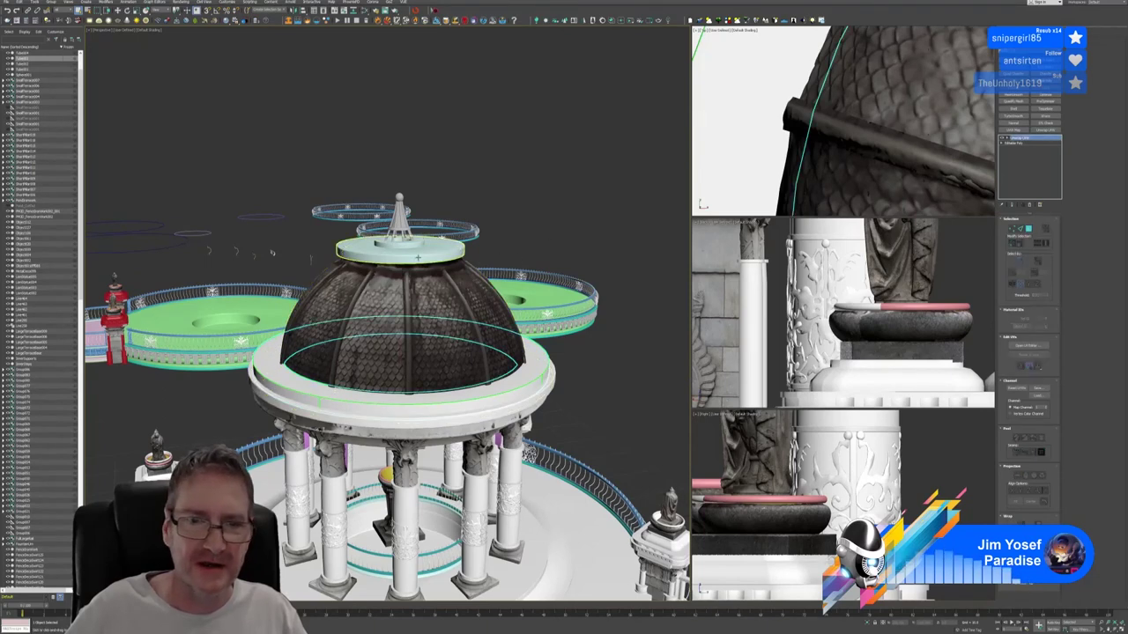
{"action": "left_click", "coordinate": [400, 251]}
{"action": "right_click", "coordinate": [1027, 140]}
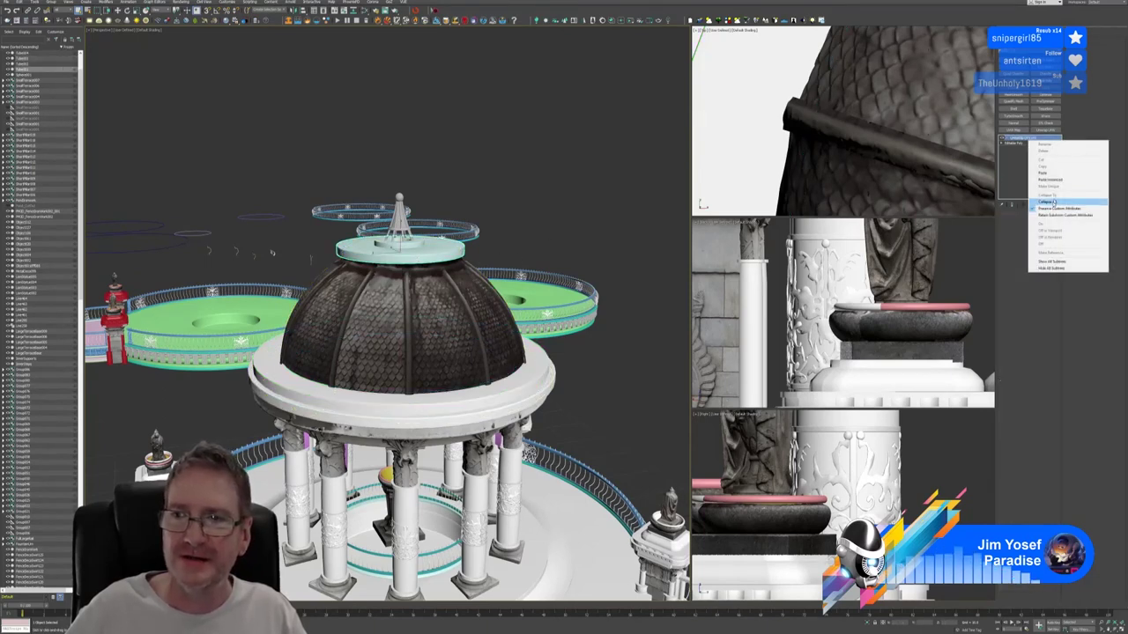
{"action": "left_click", "coordinate": [1051, 201]}
{"action": "left_click", "coordinate": [1045, 131]}
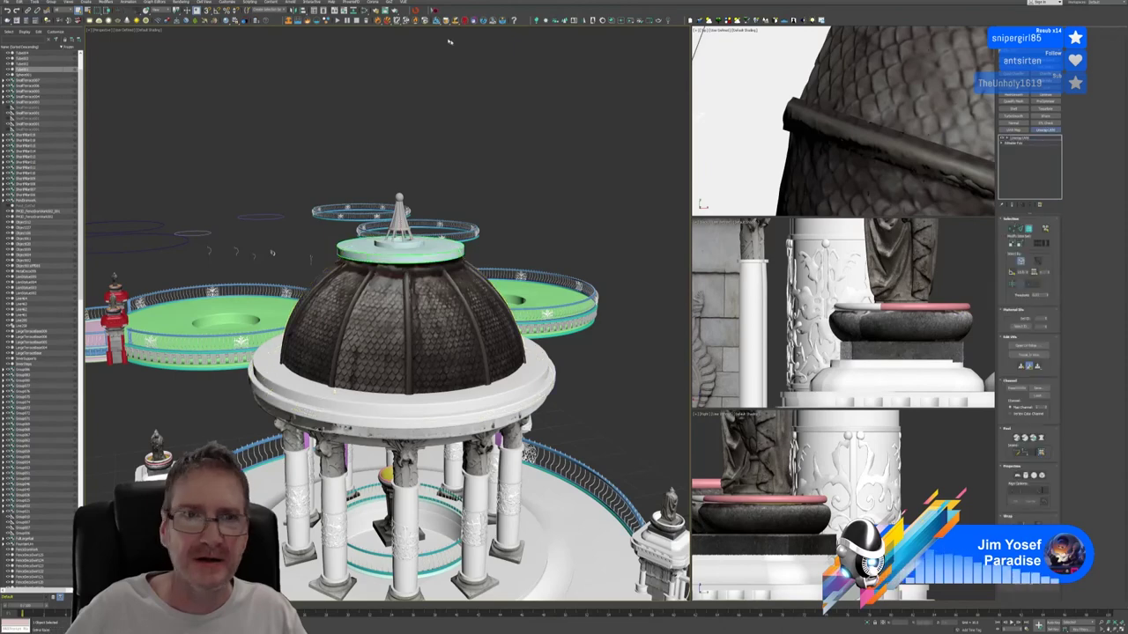
Assign the existing plain white material to the wide ring on top of the dome and leave sub-object selection.
{"action": "left_click", "coordinate": [365, 11]}
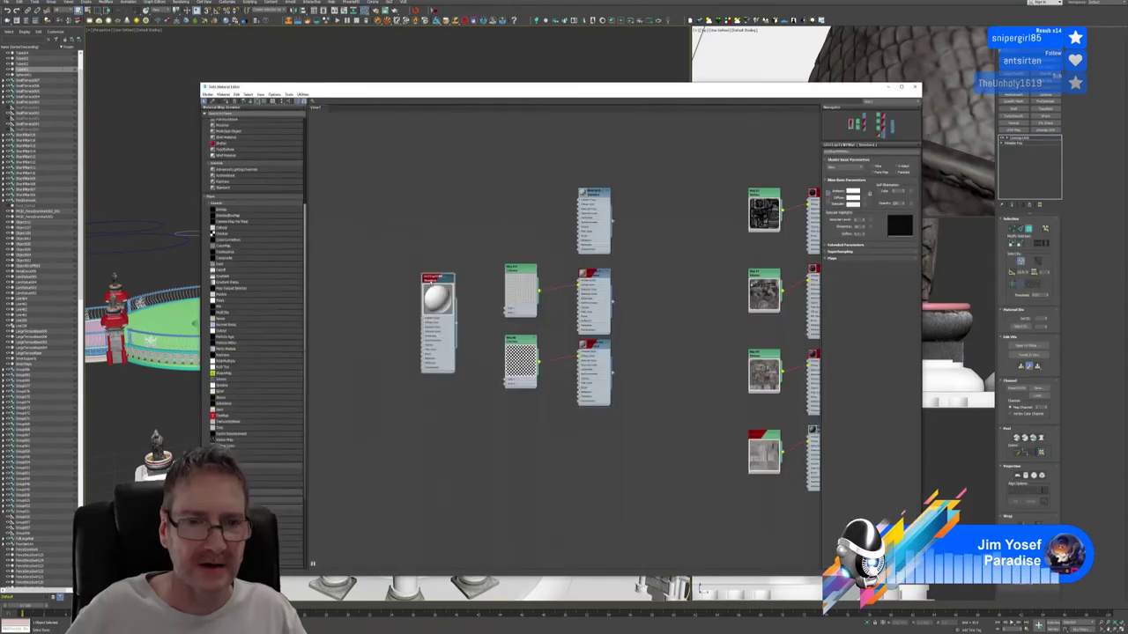
{"action": "right_click", "coordinate": [430, 281]}
{"action": "left_click", "coordinate": [458, 290]}
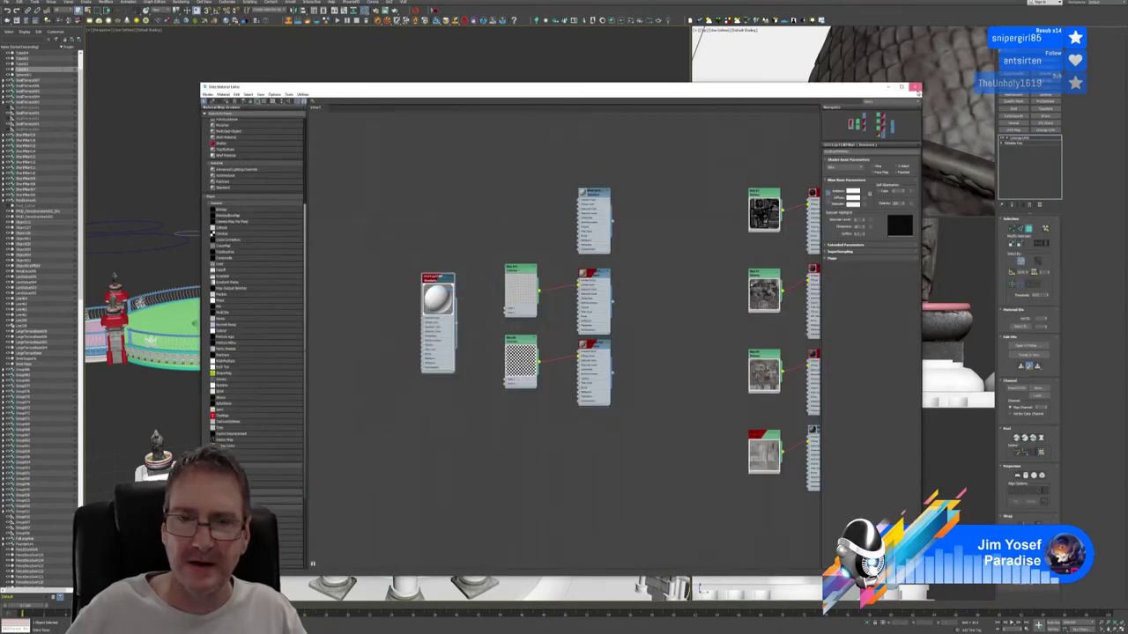
{"action": "left_click", "coordinate": [915, 87]}
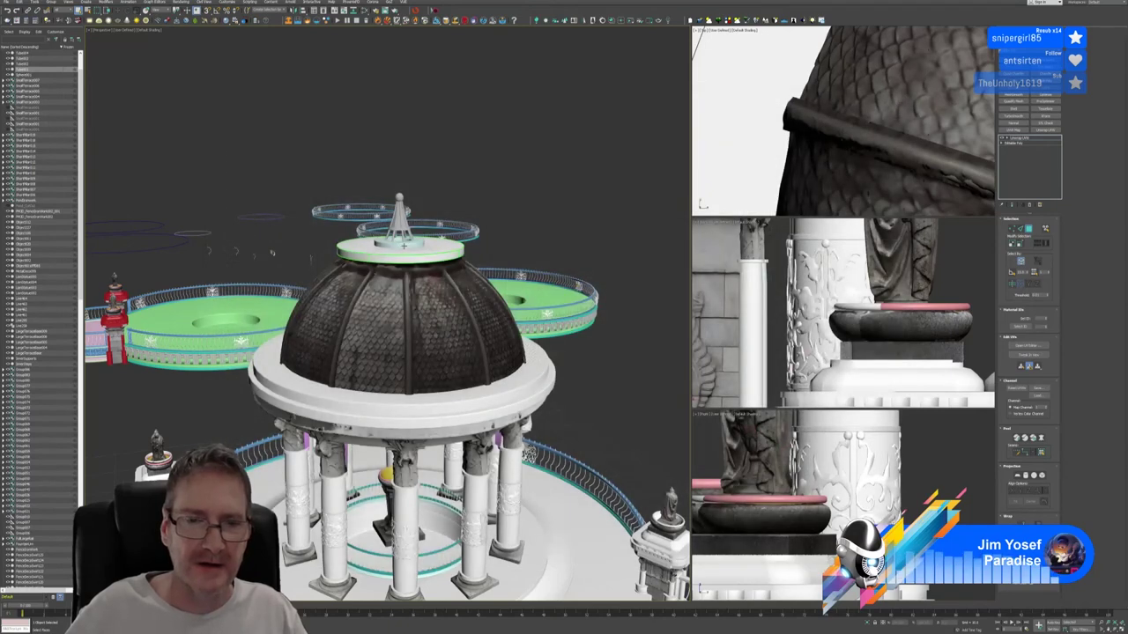
{"action": "left_click", "coordinate": [1026, 230]}
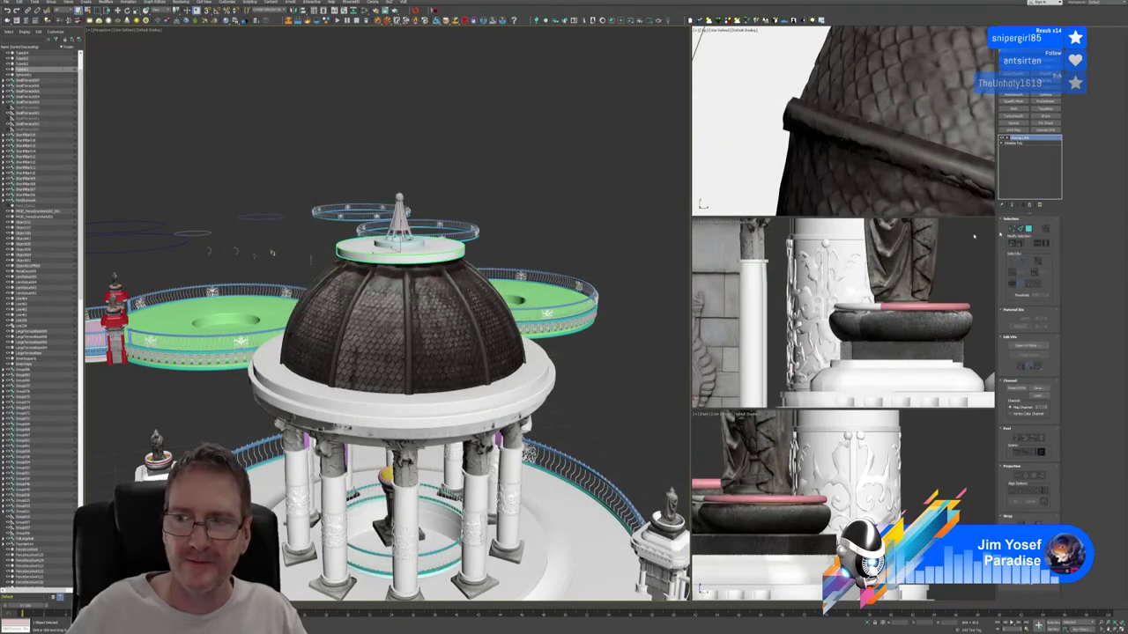
Collapse the modifier stack of the small ring beneath the spire and apply an Unwrap UVW modifier.
{"action": "left_click", "coordinate": [414, 244]}
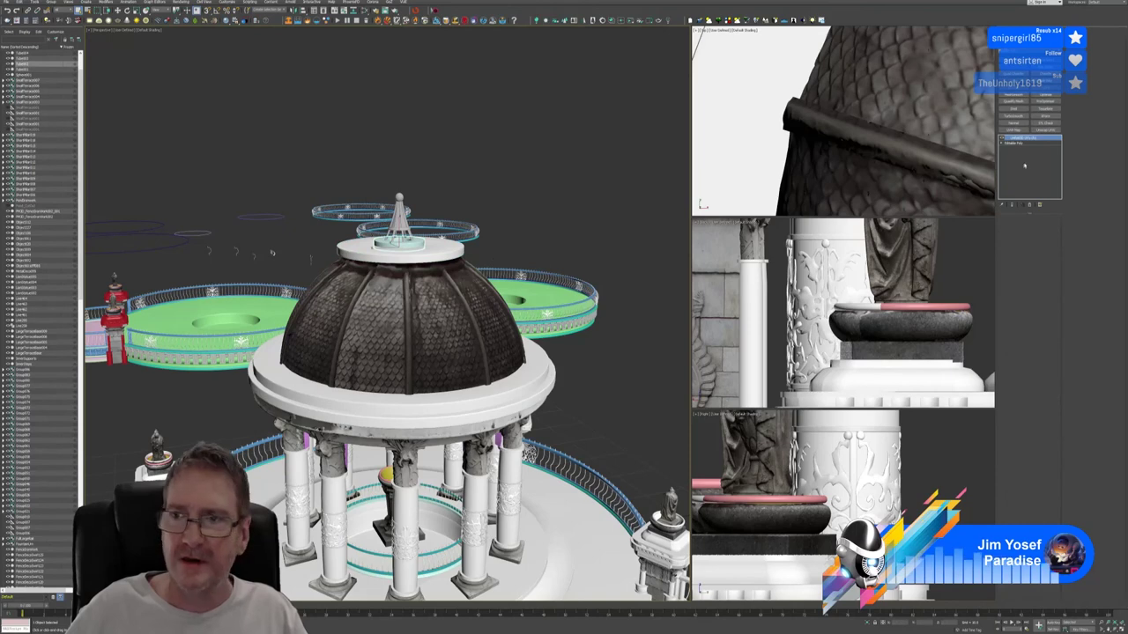
{"action": "right_click", "coordinate": [1026, 142]}
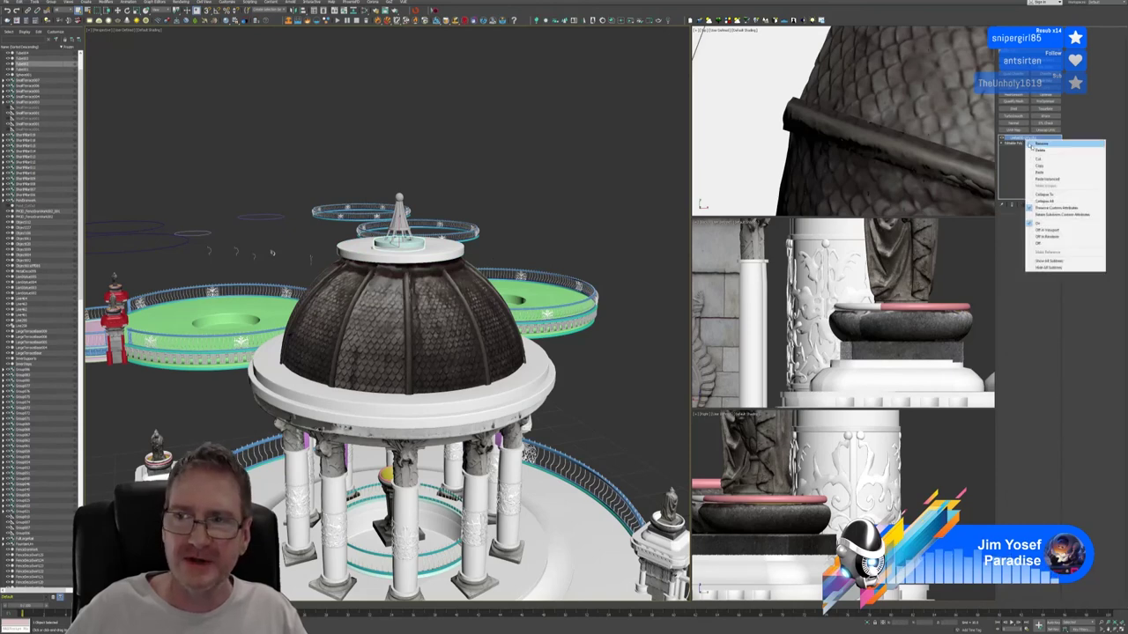
{"action": "left_click", "coordinate": [1061, 199]}
{"action": "left_click", "coordinate": [1045, 129]}
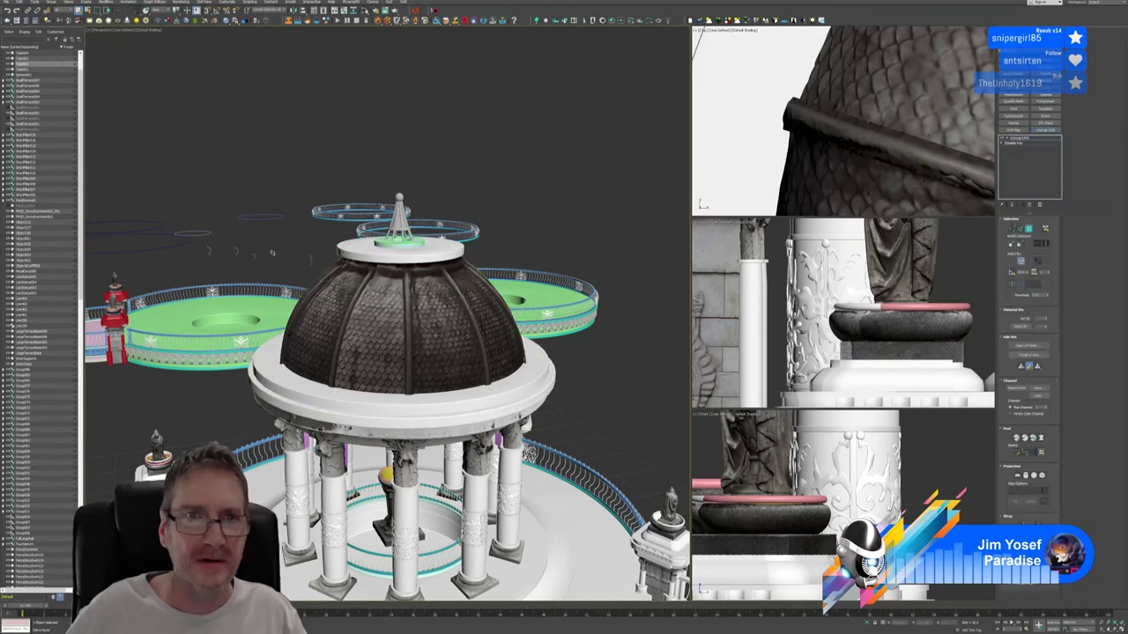
Assign the existing plain white material to the small ring beneath the spire and leave sub-object selection.
{"action": "key", "text": "m"}
{"action": "right_click", "coordinate": [437, 281]}
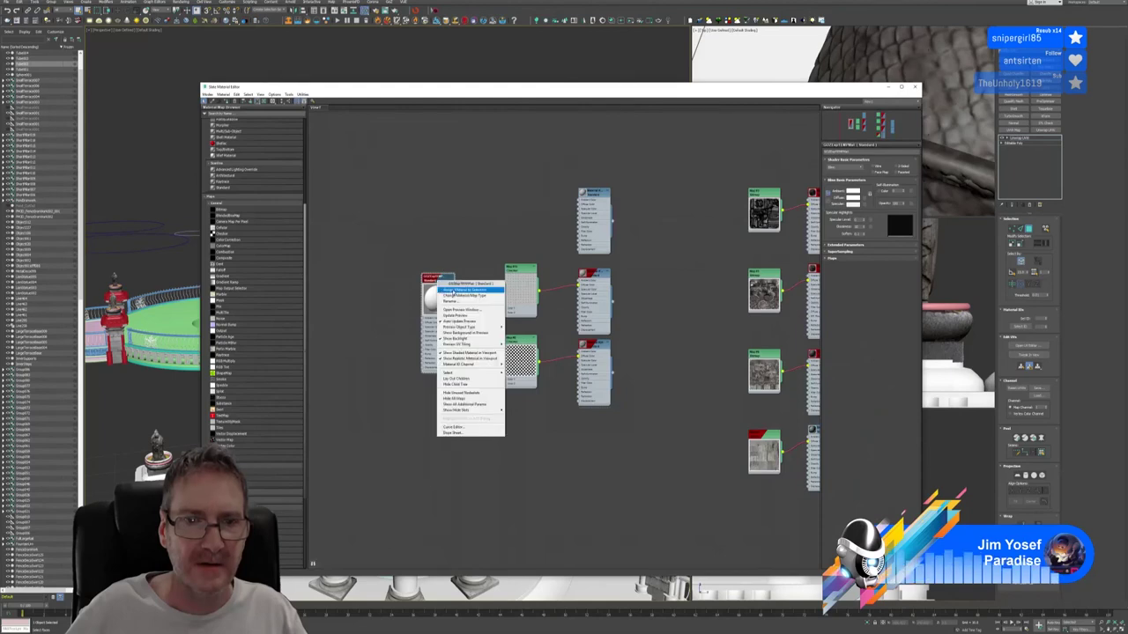
{"action": "left_click", "coordinate": [459, 290]}
{"action": "left_click", "coordinate": [914, 86]}
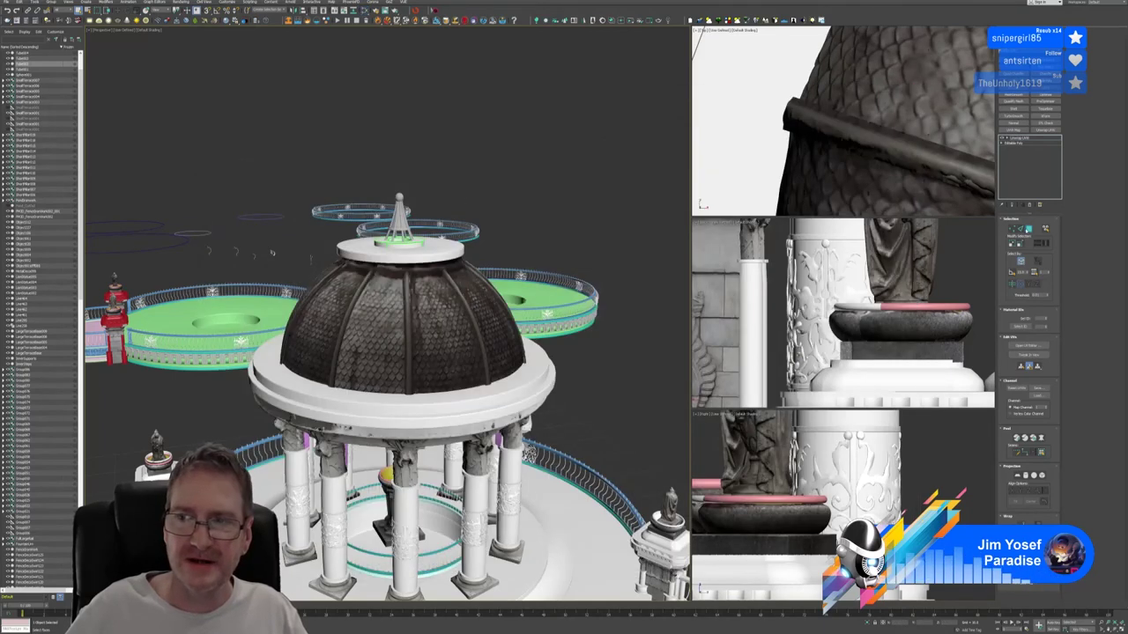
{"action": "left_click", "coordinate": [1028, 229]}
Collapse the modifier stack of the spire on top of the dome and apply an Unwrap UVW modifier.
{"action": "left_click", "coordinate": [400, 227]}
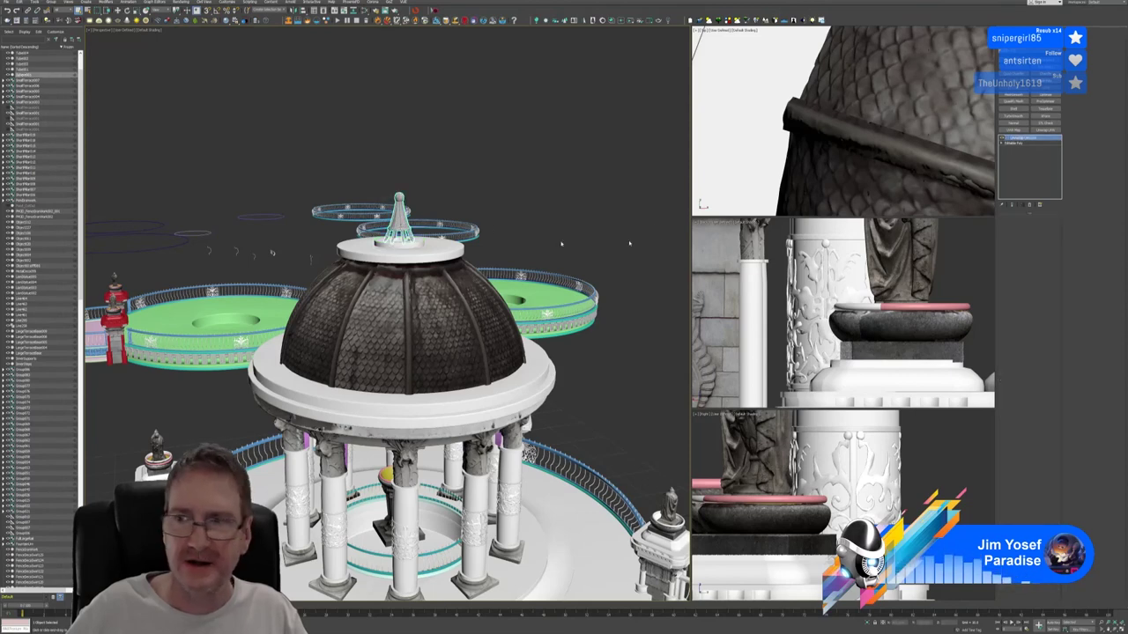
{"action": "right_click", "coordinate": [1028, 143]}
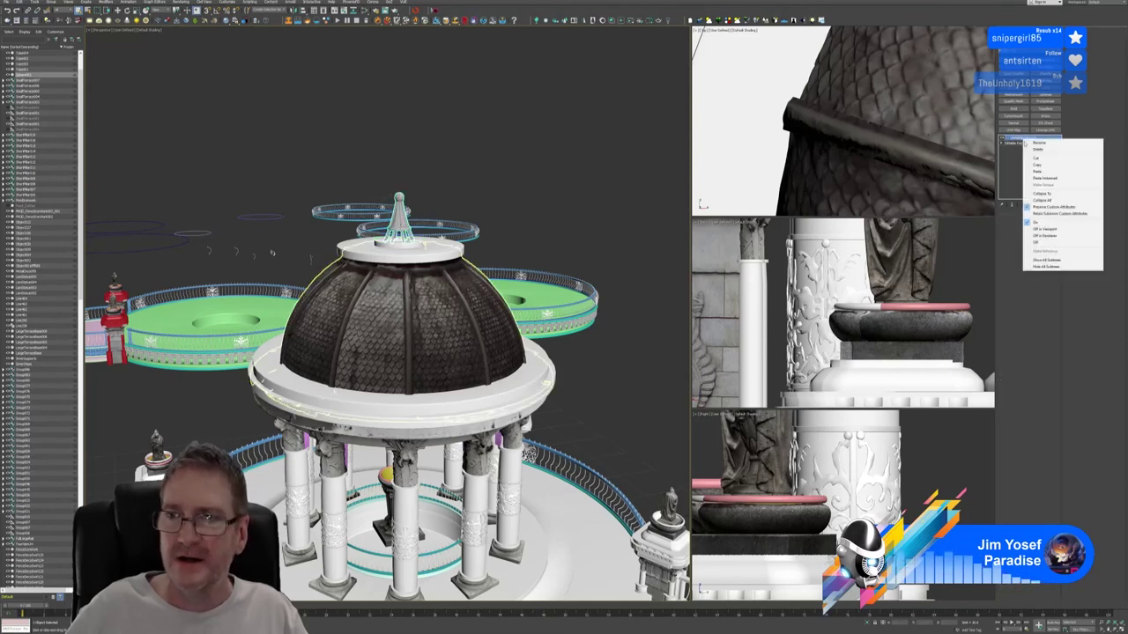
{"action": "left_click", "coordinate": [1052, 200]}
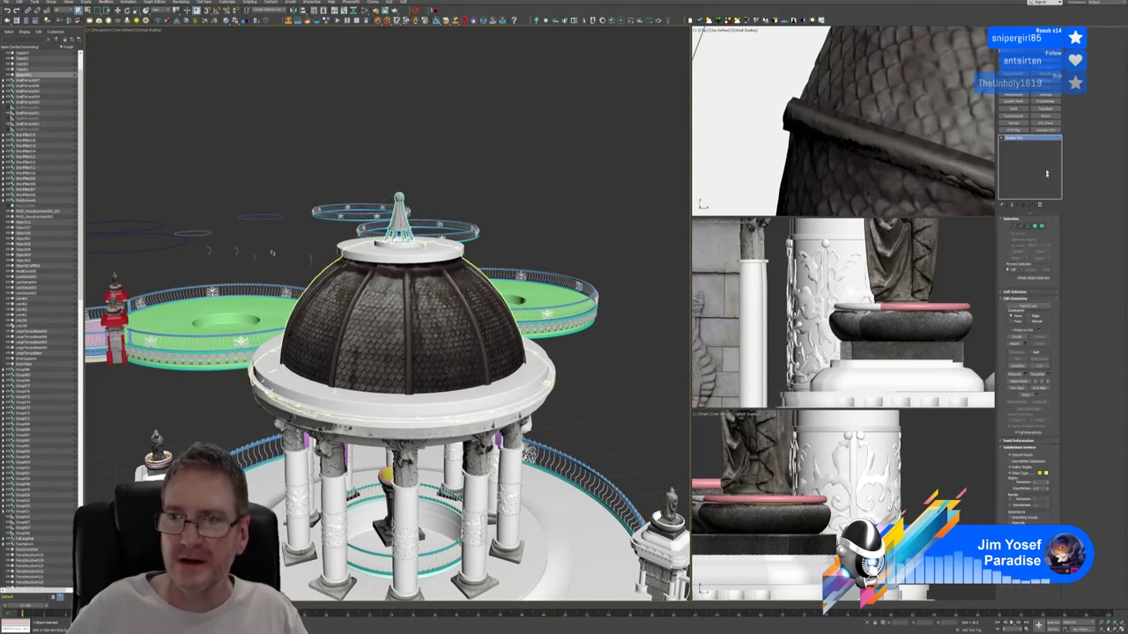
{"action": "left_click", "coordinate": [1045, 130]}
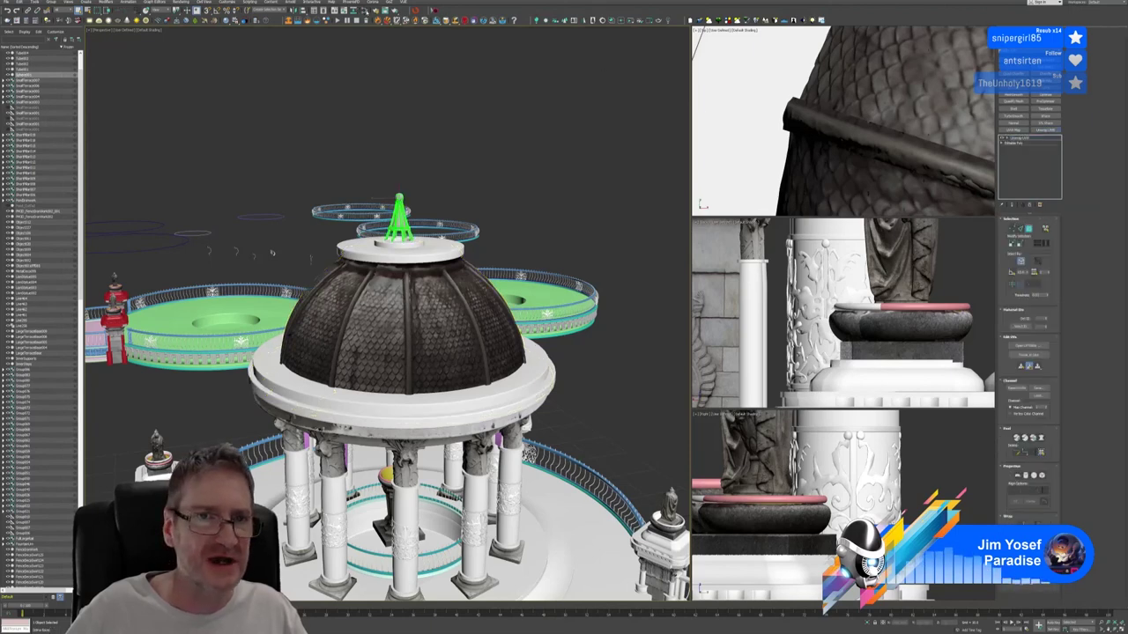
Assign the black-and-white checker material to the spire and inspect its UV mapping from several sides.
{"action": "left_click", "coordinate": [365, 11]}
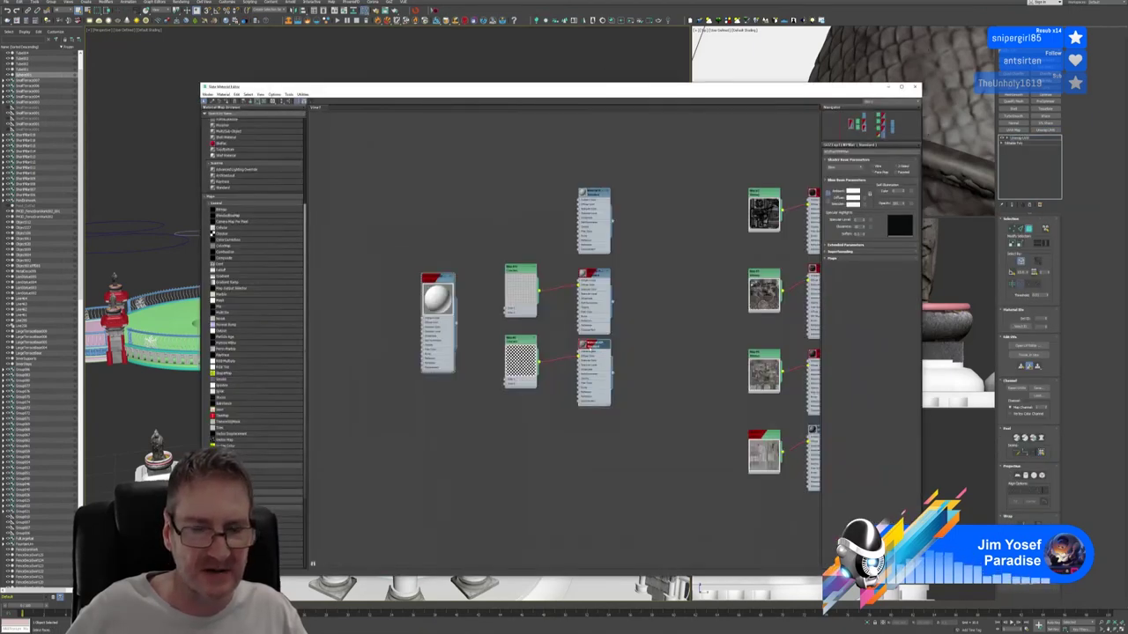
{"action": "double_click", "coordinate": [590, 347]}
{"action": "right_click", "coordinate": [588, 347]}
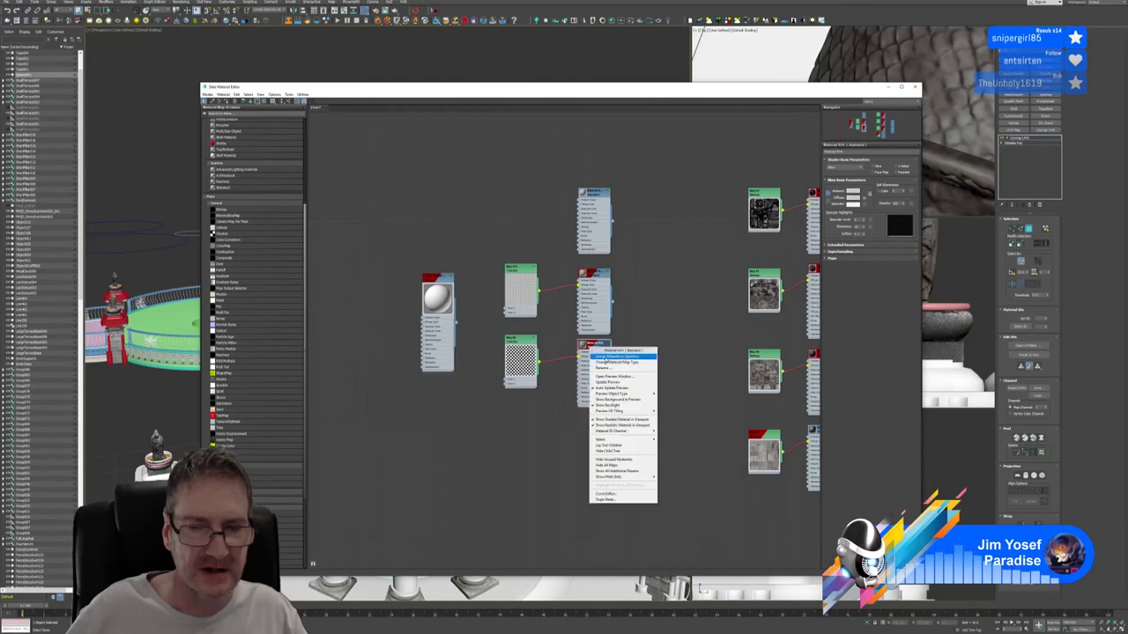
{"action": "left_click", "coordinate": [605, 357]}
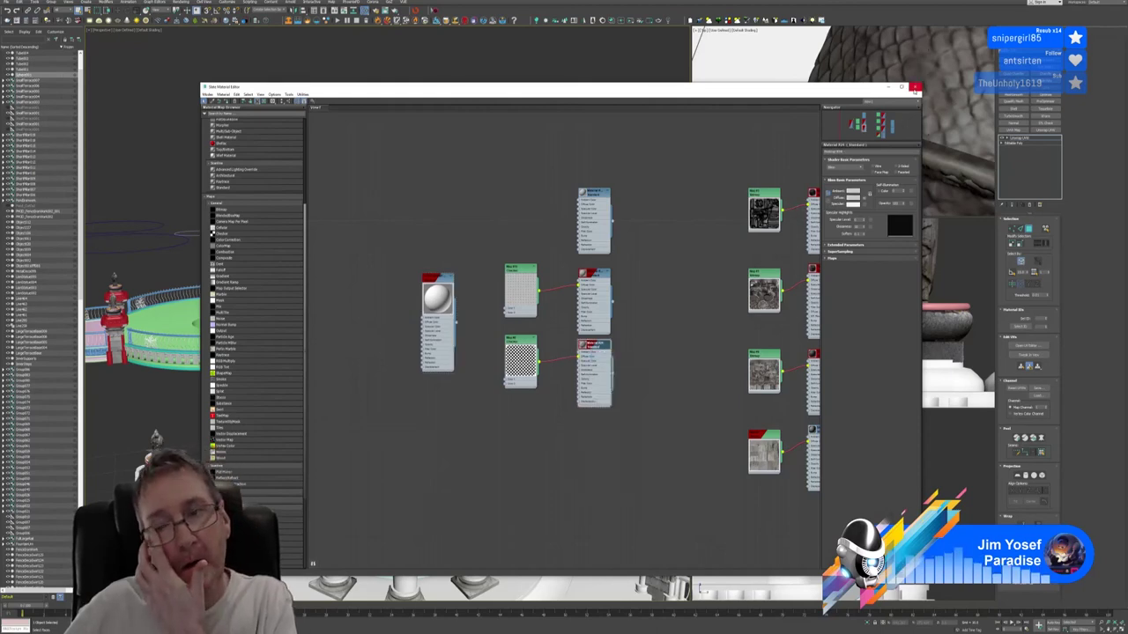
{"action": "left_click", "coordinate": [915, 86]}
{"action": "scroll", "coordinate": [414, 220], "scroll_direction": "up", "scroll_amount": 5}
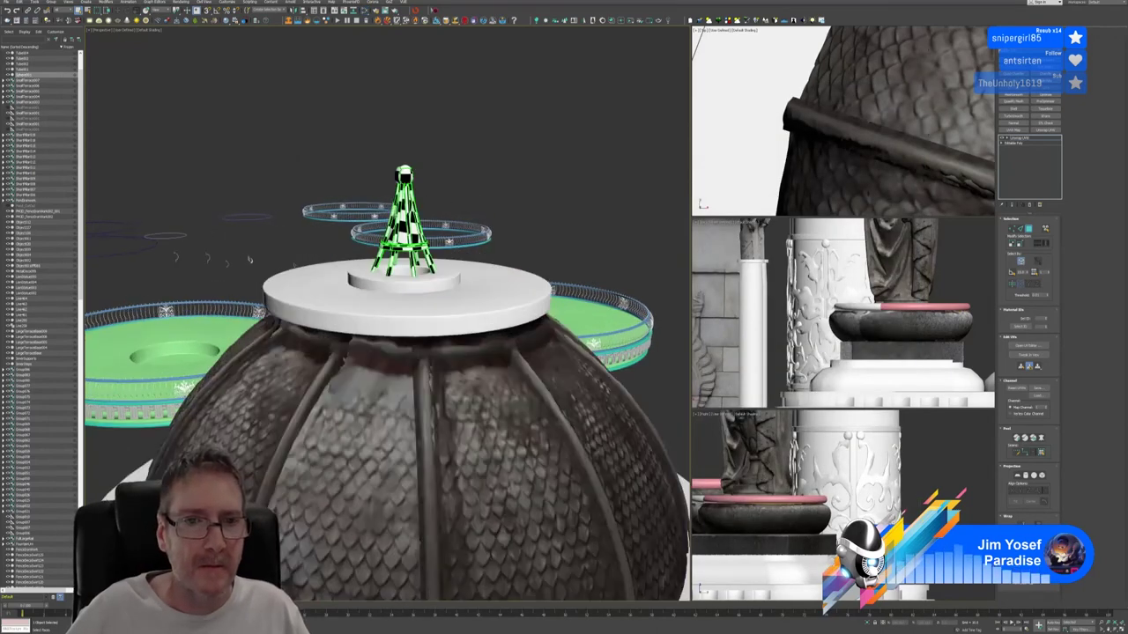
{"action": "left_click", "coordinate": [242, 262]}
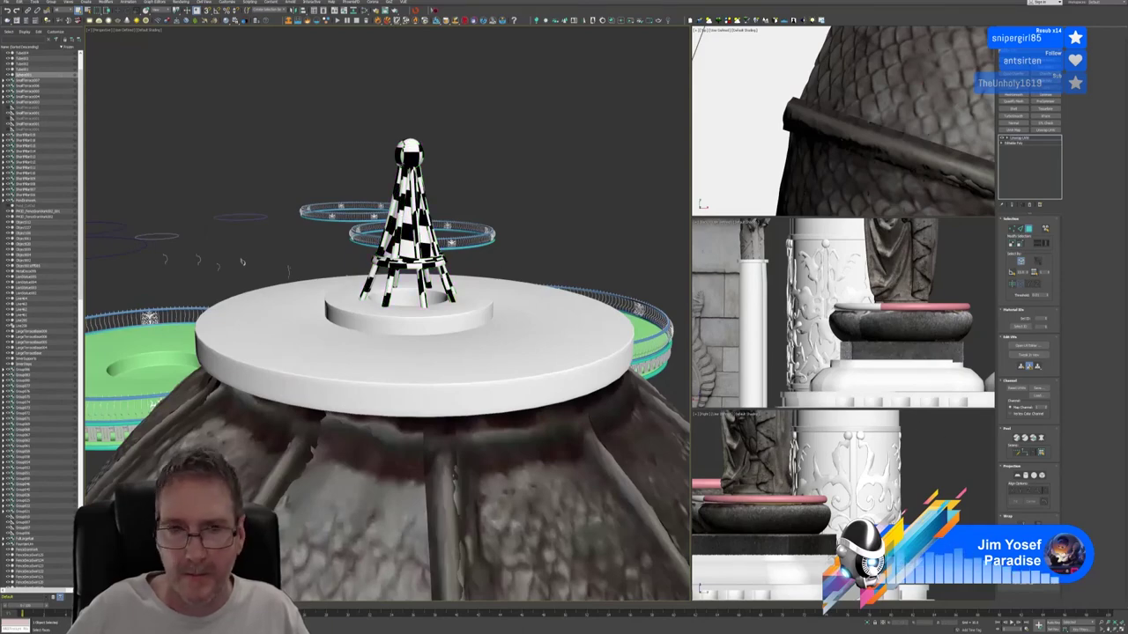
{"action": "middle_click_drag", "start_coordinate": [485, 348], "coordinate": [425, 392], "text": "alt"}
{"action": "middle_click_drag", "start_coordinate": [397, 222], "coordinate": [497, 228], "text": "alt"}
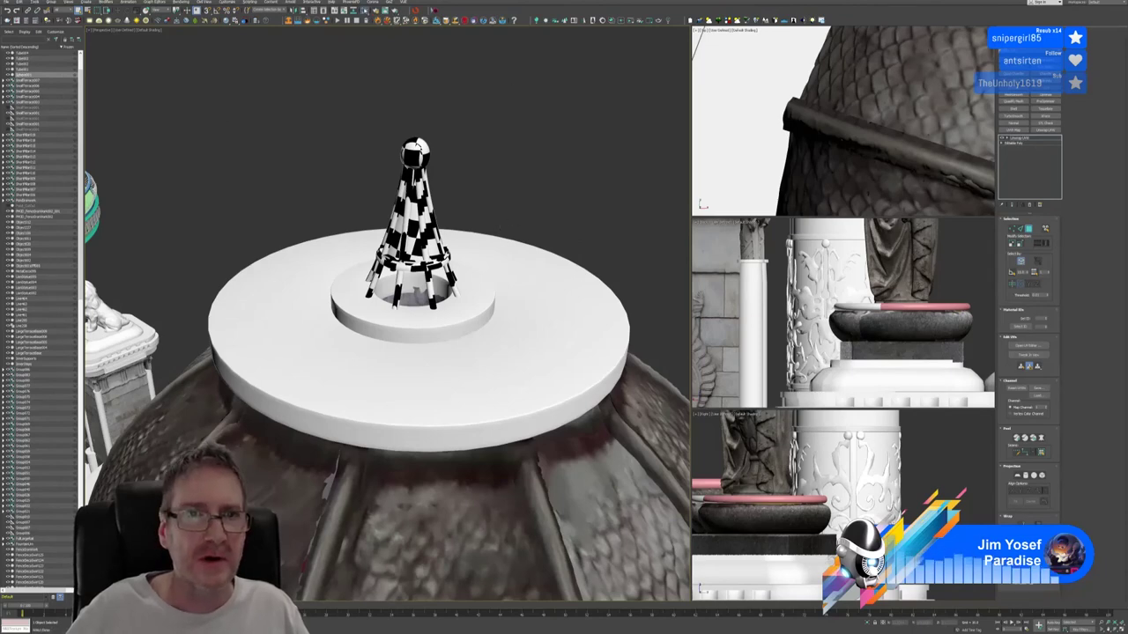
Replace the spire's checker material with the existing plain white material.
{"action": "key", "text": "m"}
{"action": "double_click", "coordinate": [439, 281]}
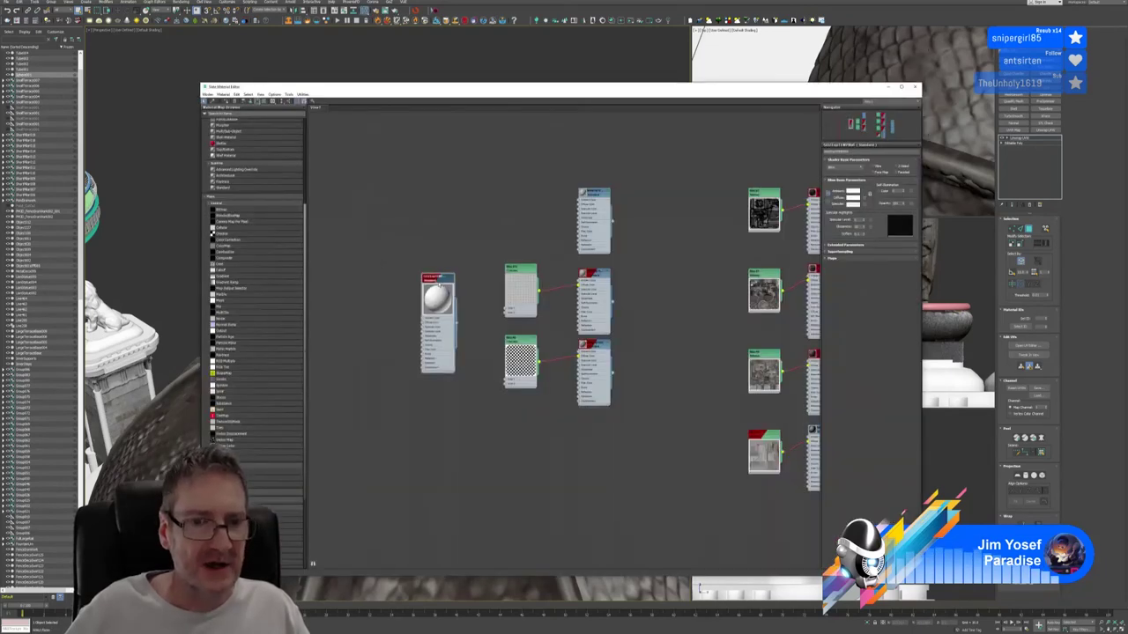
{"action": "right_click", "coordinate": [438, 281]}
{"action": "left_click", "coordinate": [467, 292]}
{"action": "left_click", "coordinate": [914, 87]}
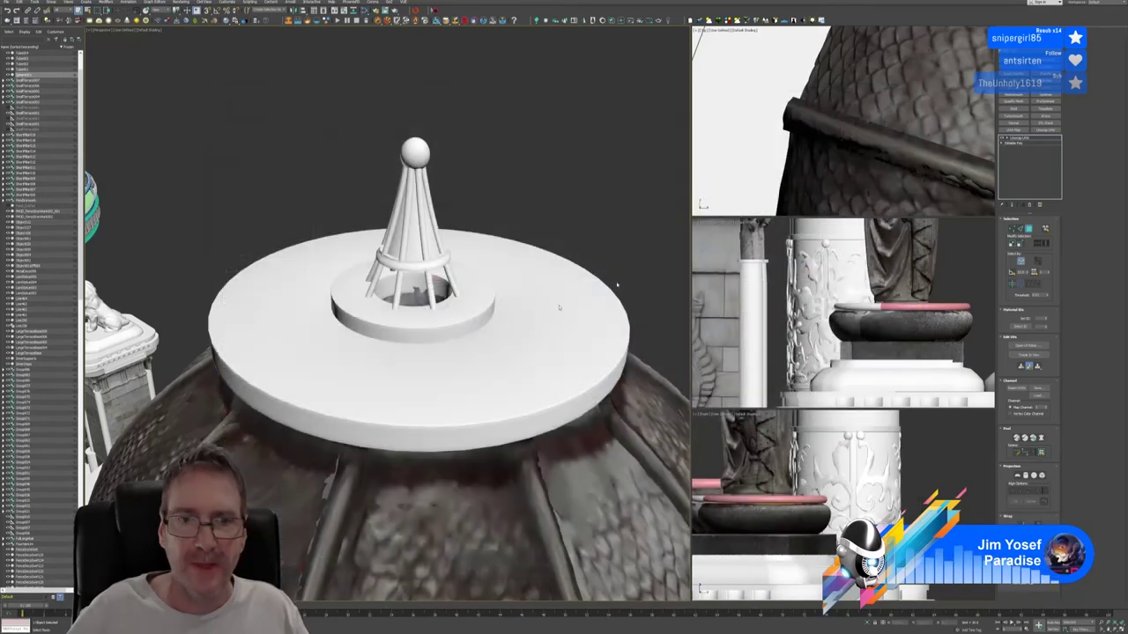
Isolate the circular railing group around the central urn inside the pavilion and open the group for editing.
{"action": "scroll", "coordinate": [494, 335], "scroll_direction": "down", "scroll_amount": 5}
{"action": "left_click", "coordinate": [493, 334]}
{"action": "middle_click_drag", "start_coordinate": [493, 414], "coordinate": [443, 236]}
{"action": "scroll", "coordinate": [443, 236], "scroll_direction": "down", "scroll_amount": 4}
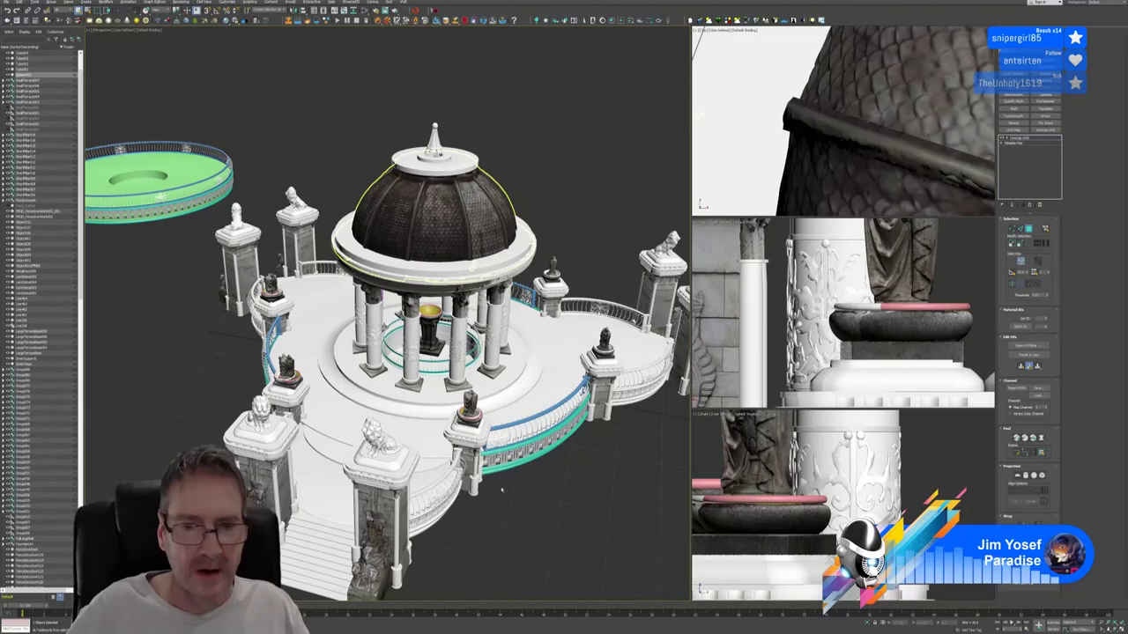
{"action": "middle_click_drag", "start_coordinate": [373, 493], "coordinate": [548, 481], "text": "alt"}
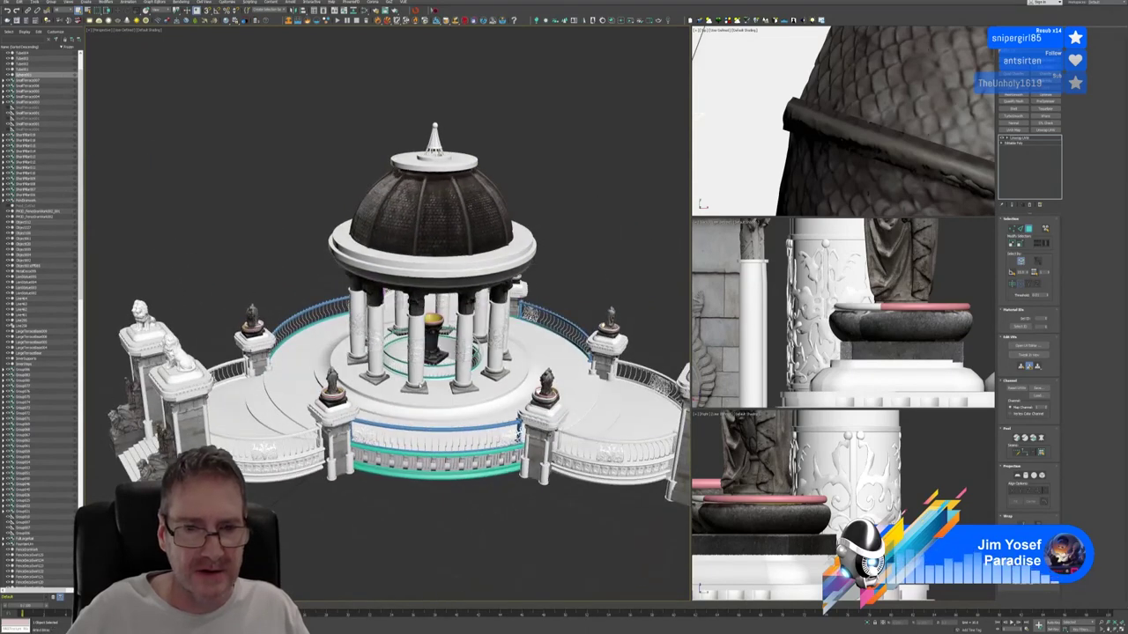
{"action": "scroll", "coordinate": [426, 379], "scroll_direction": "up", "scroll_amount": 6}
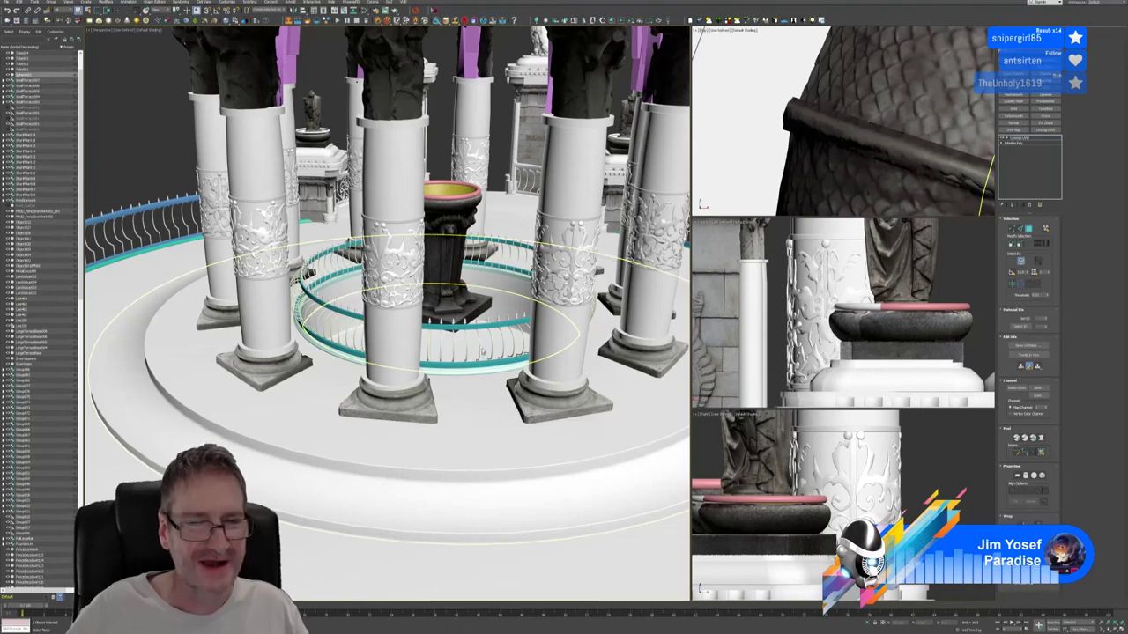
{"action": "scroll", "coordinate": [482, 352], "scroll_direction": "up", "scroll_amount": 6}
{"action": "mouse_move", "coordinate": [477, 310]}
{"action": "middle_mouse_down", "text": "alt"}
{"action": "mouse_move", "coordinate": [440, 382]}
{"action": "mouse_move", "coordinate": [481, 327]}
{"action": "mouse_move", "coordinate": [475, 317]}
{"action": "middle_mouse_up", "text": "alt"}
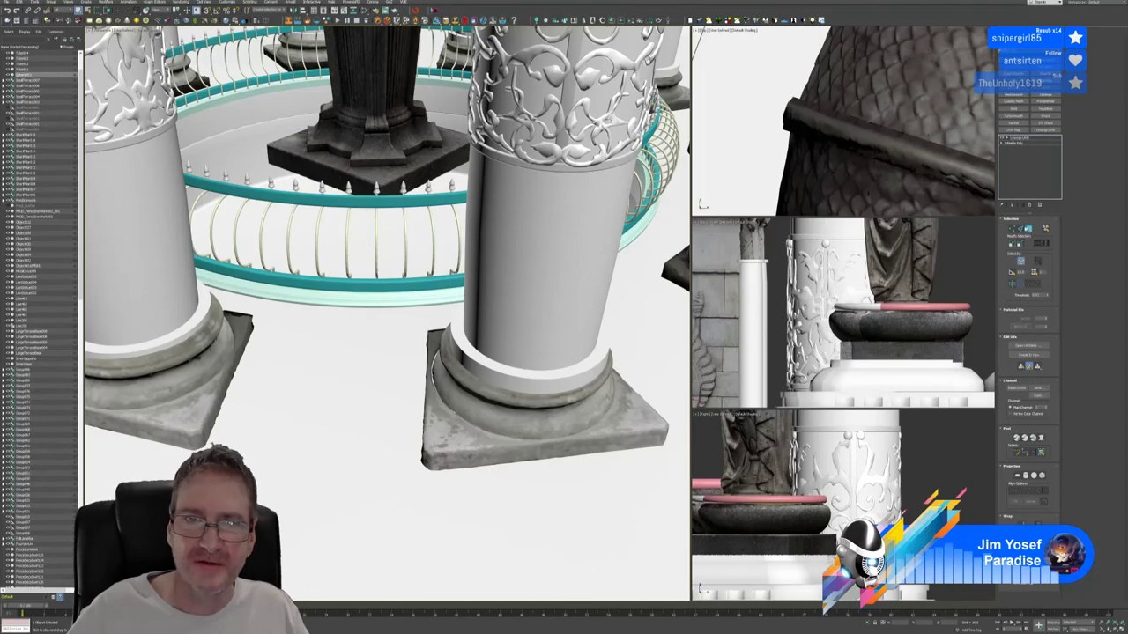
{"action": "left_click", "coordinate": [407, 203]}
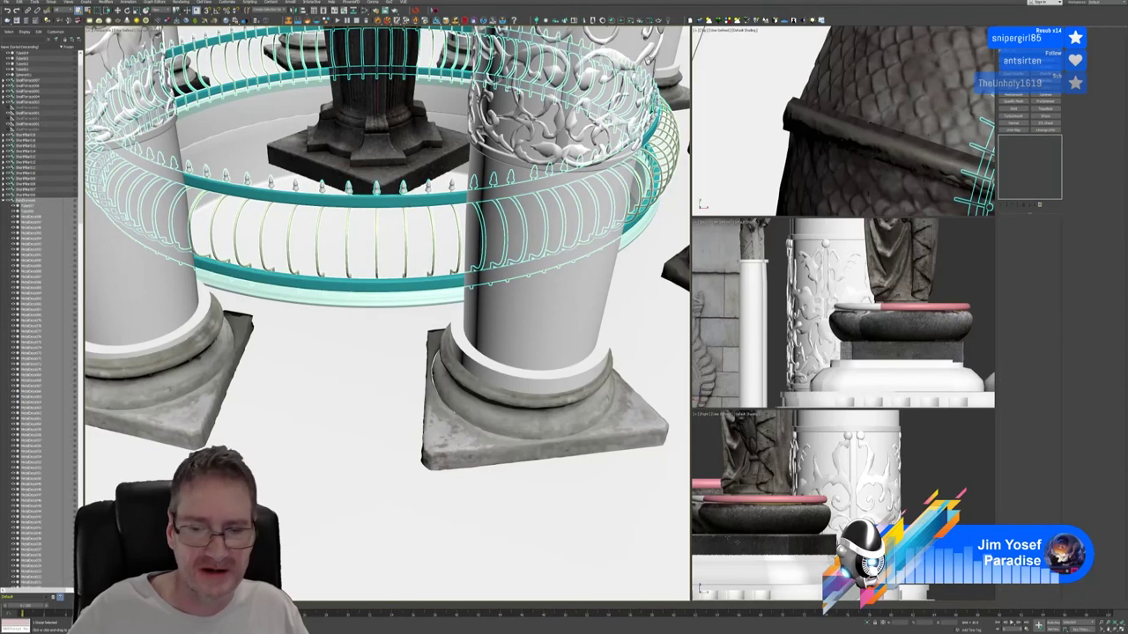
{"action": "key", "text": "alt+q"}
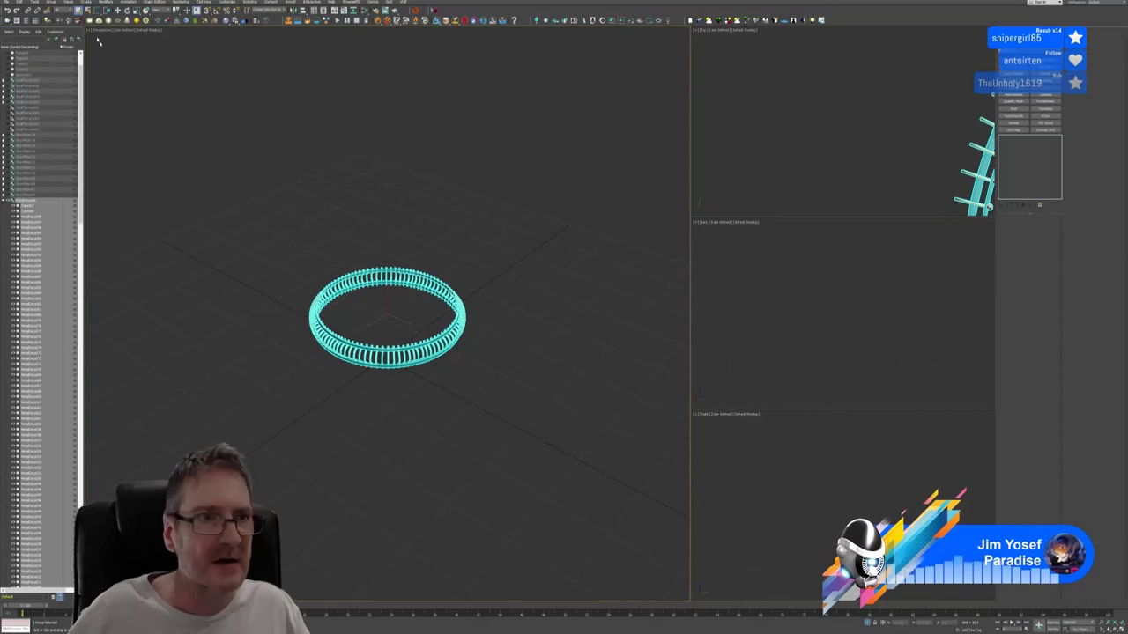
{"action": "left_click", "coordinate": [52, 3]}
{"action": "left_click", "coordinate": [63, 26]}
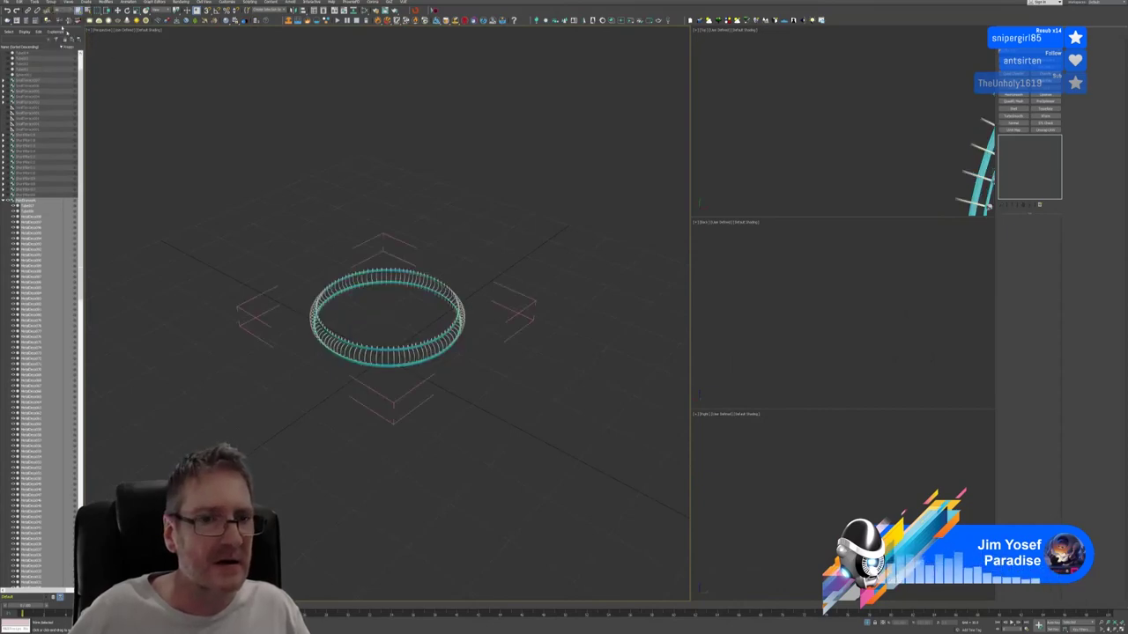
Collapse the modifier stack of the circular railing's upper rail and apply an Unwrap UVW modifier.
{"action": "scroll", "coordinate": [461, 389], "scroll_direction": "up", "scroll_amount": 5}
{"action": "middle_click_drag", "start_coordinate": [416, 368], "coordinate": [458, 304]}
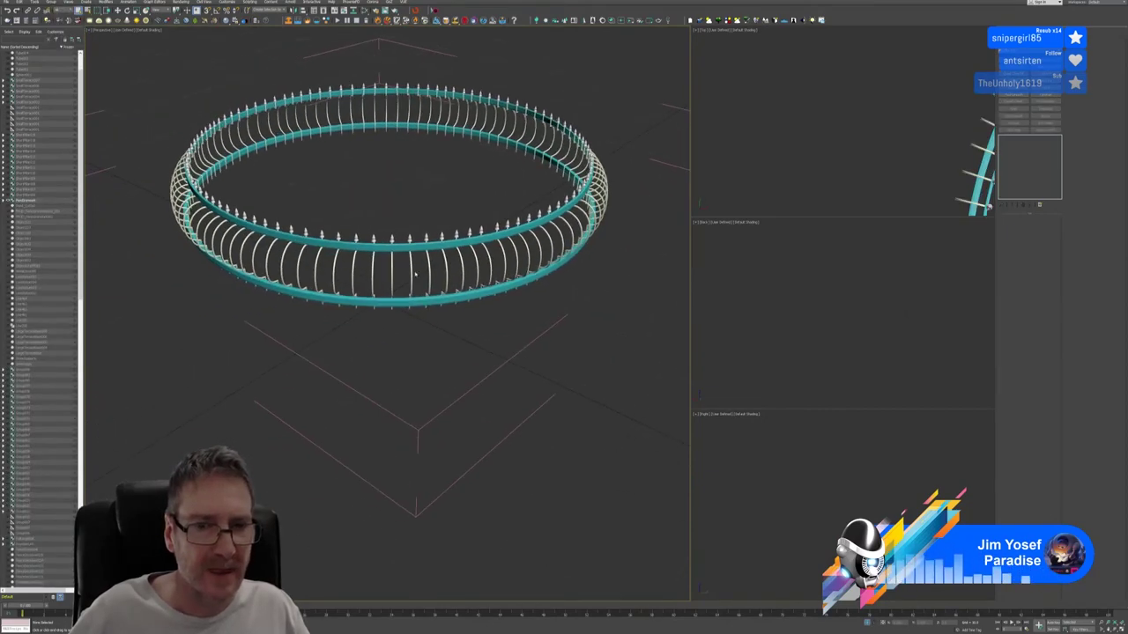
{"action": "left_click", "coordinate": [407, 300]}
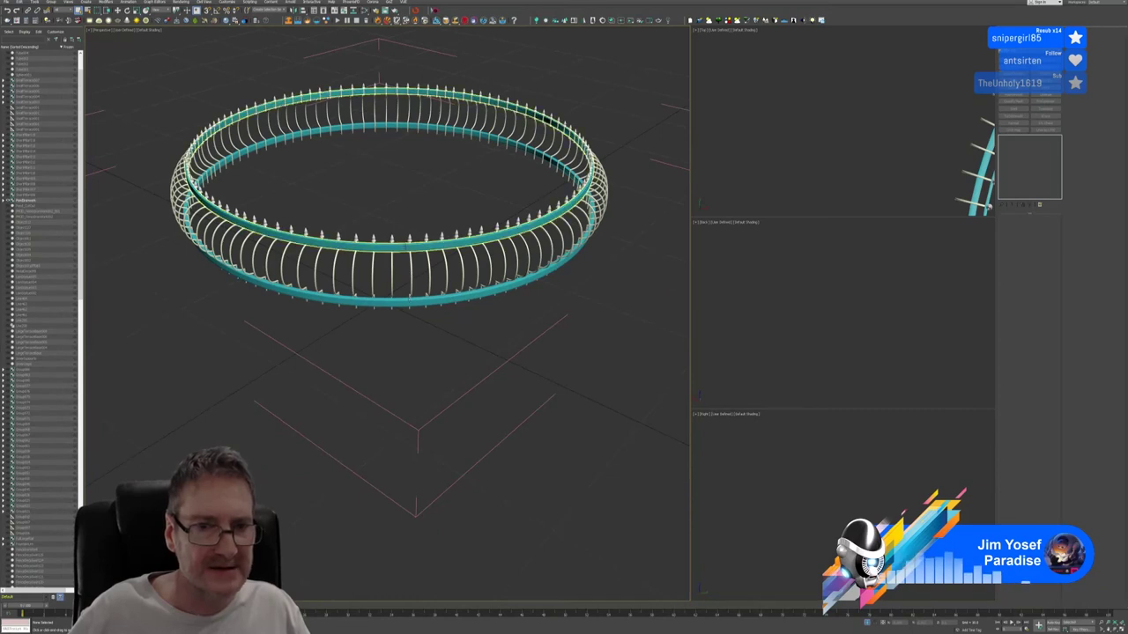
{"action": "right_click", "coordinate": [1043, 141]}
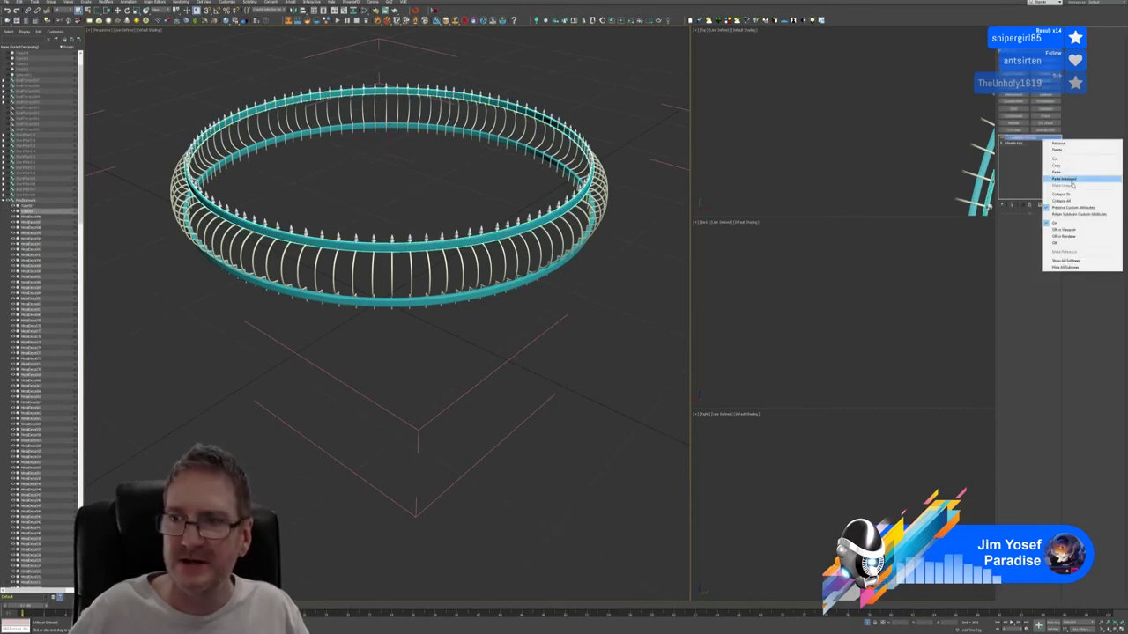
{"action": "left_click", "coordinate": [1070, 201]}
{"action": "left_click", "coordinate": [1045, 130]}
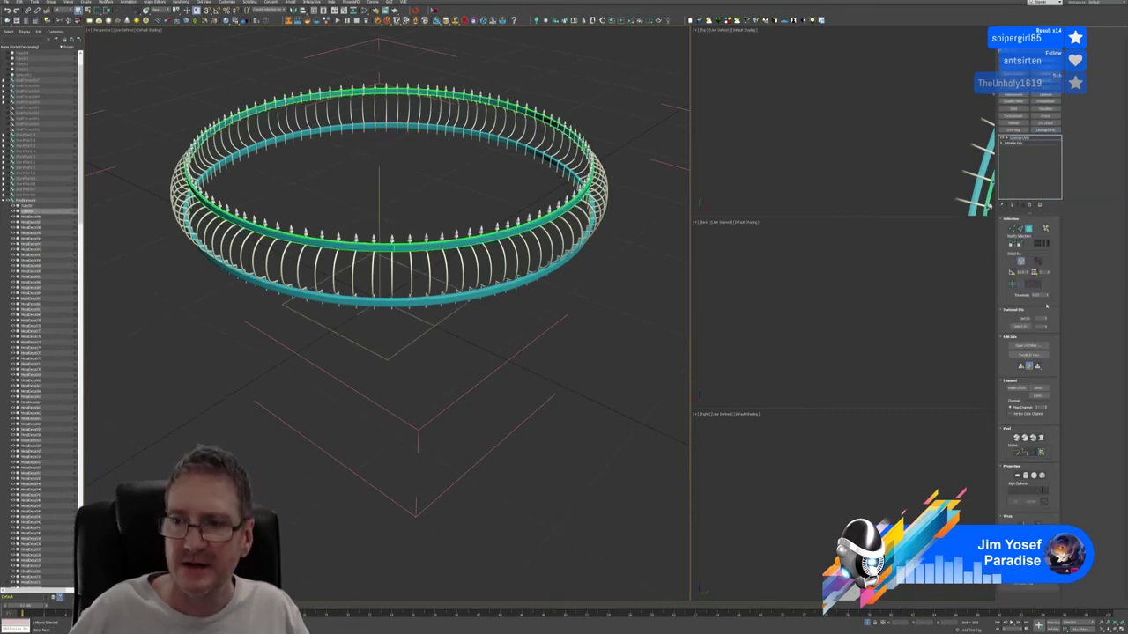
Review the upper rail's UV layout and assign the existing plain white material to the rail.
{"action": "left_click", "coordinate": [1026, 346]}
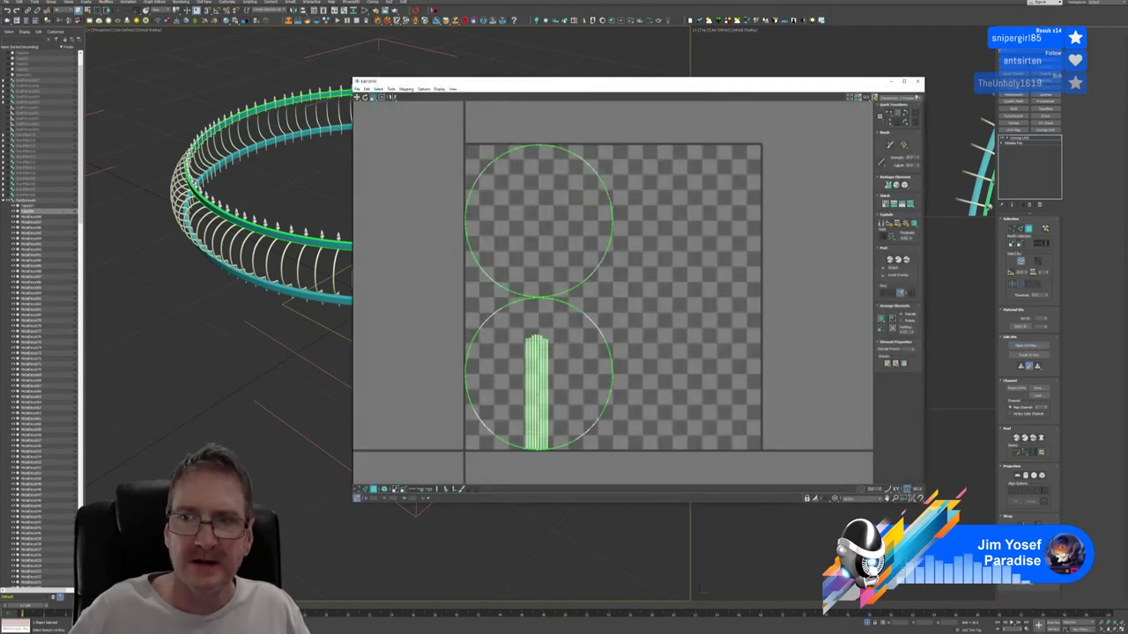
{"action": "left_click", "coordinate": [917, 81]}
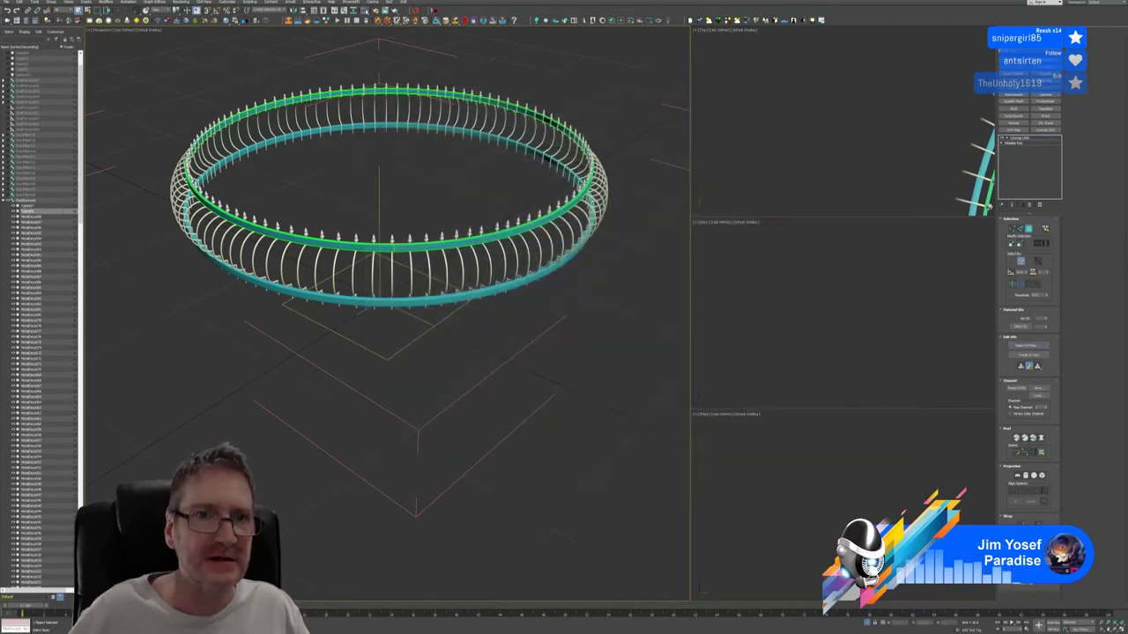
{"action": "key", "text": "m"}
{"action": "right_click", "coordinate": [438, 281]}
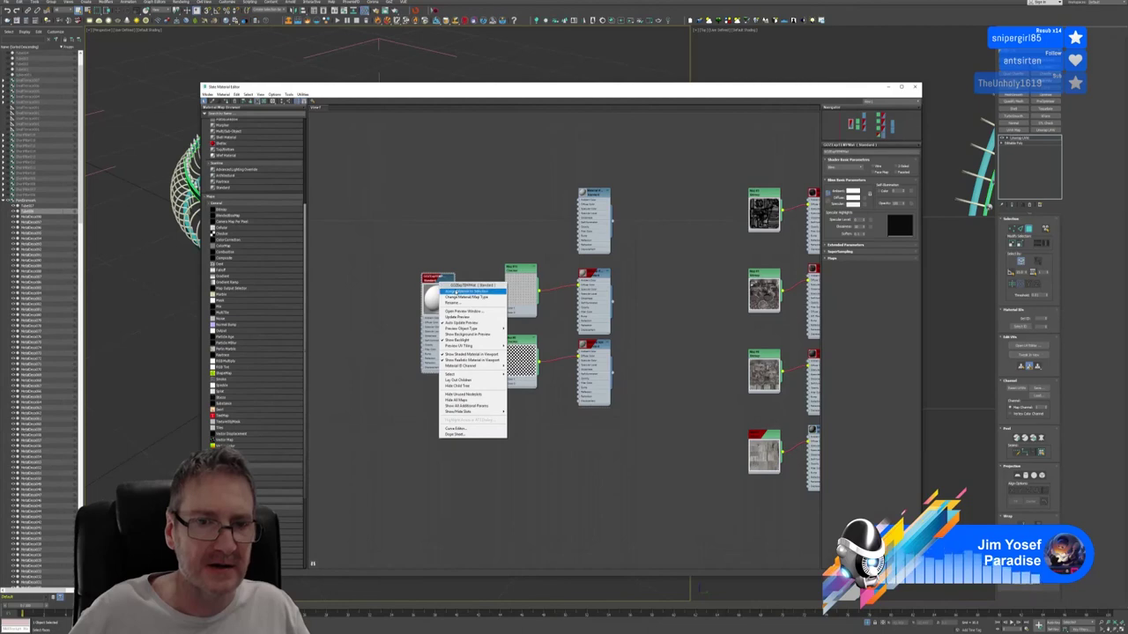
{"action": "left_click", "coordinate": [462, 292]}
{"action": "left_click", "coordinate": [914, 87]}
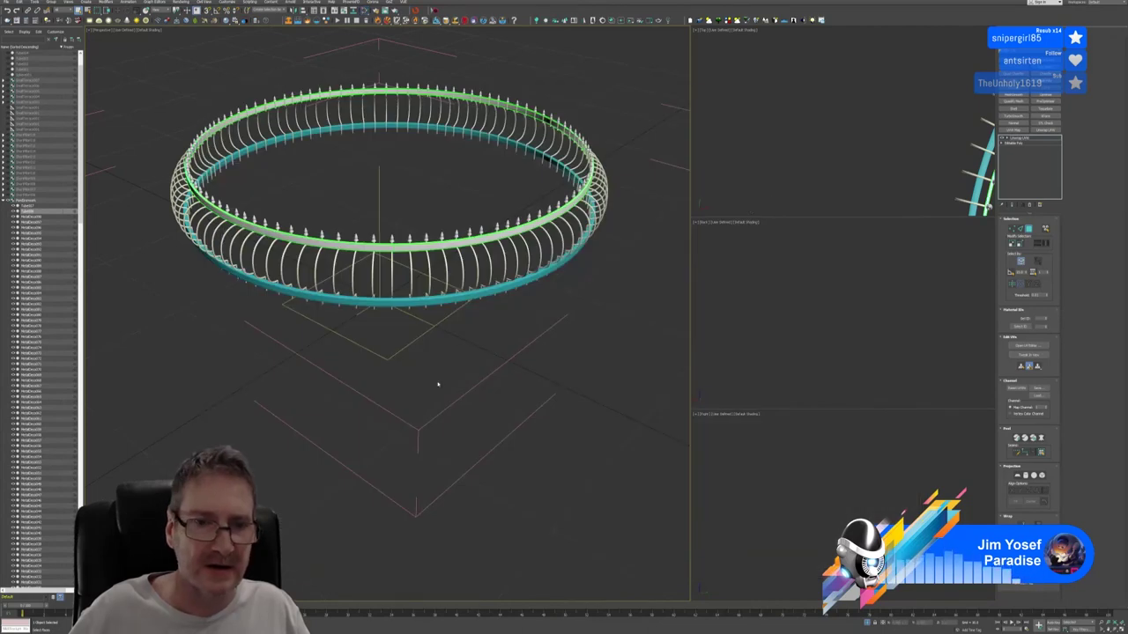
{"action": "left_click", "coordinate": [1030, 229]}
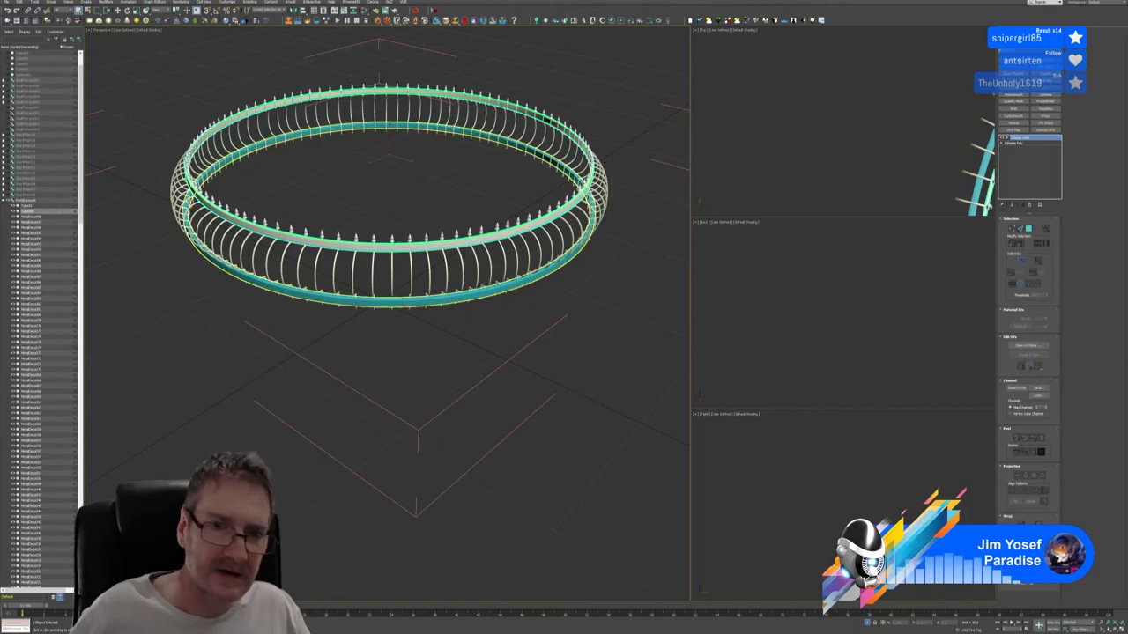
Select the railing's lower rail and collapse its modifier stack.
{"action": "left_click", "coordinate": [428, 299]}
{"action": "right_click", "coordinate": [1029, 143]}
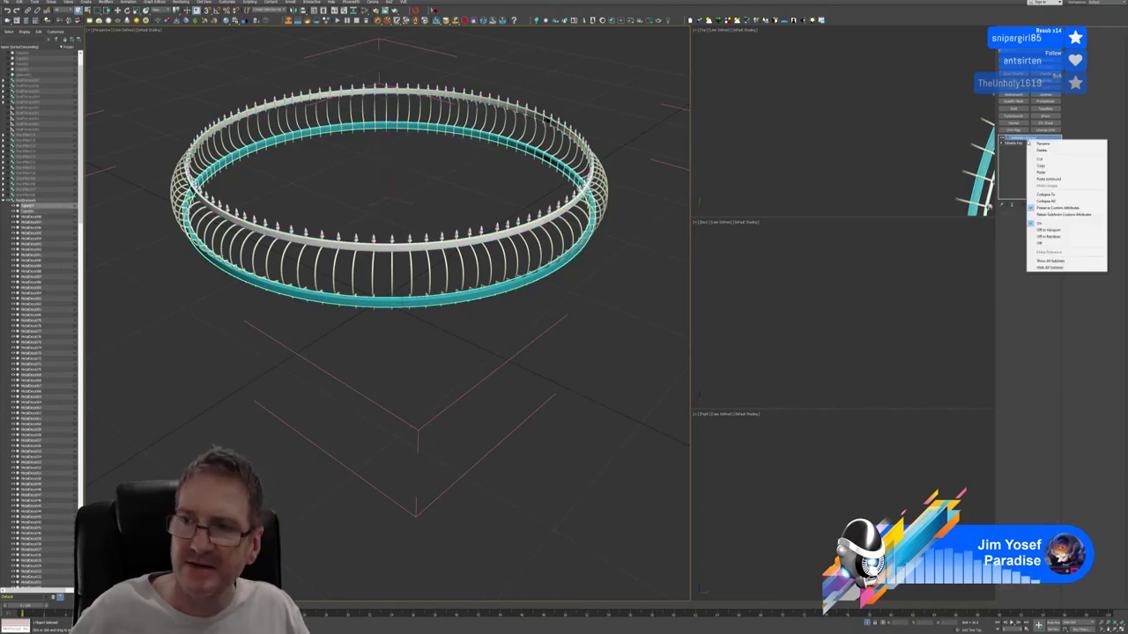
{"action": "left_click", "coordinate": [1052, 193]}
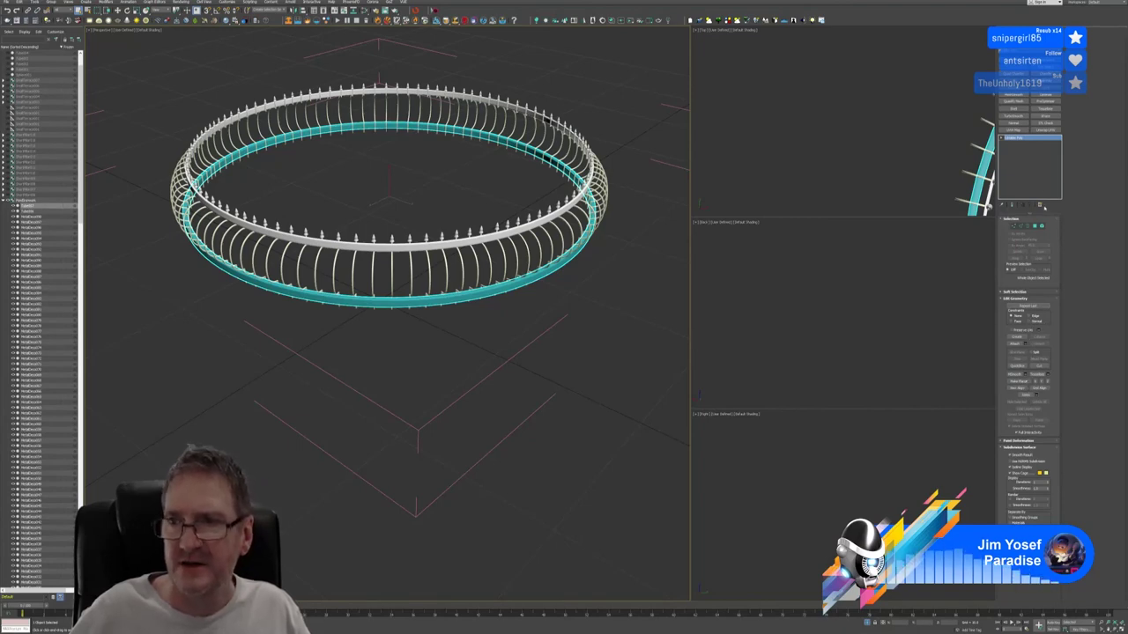
Check the lower rail's UV layout through a temporary Unwrap UVW modifier.
{"action": "left_click", "coordinate": [1045, 131]}
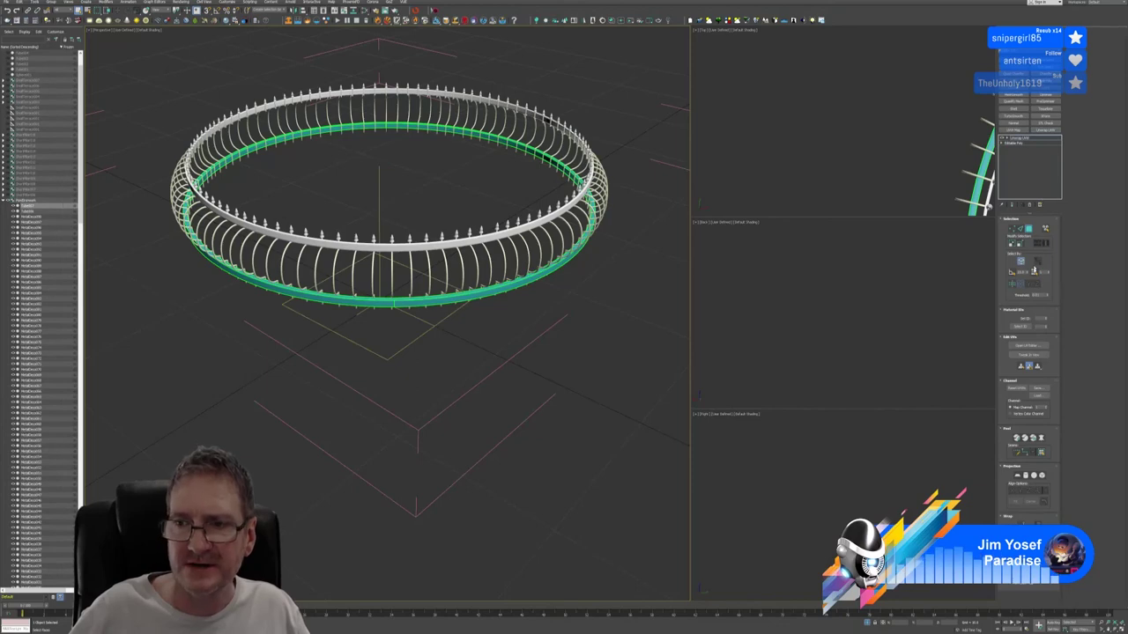
{"action": "left_click", "coordinate": [1026, 345]}
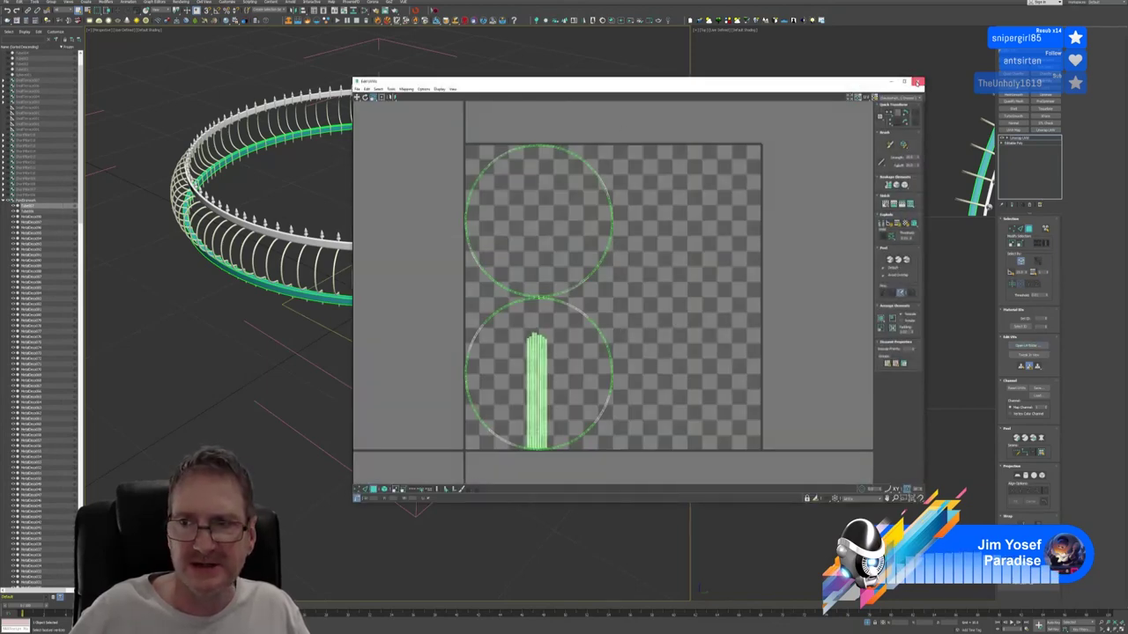
{"action": "left_click", "coordinate": [918, 81]}
{"action": "left_click", "coordinate": [1029, 230]}
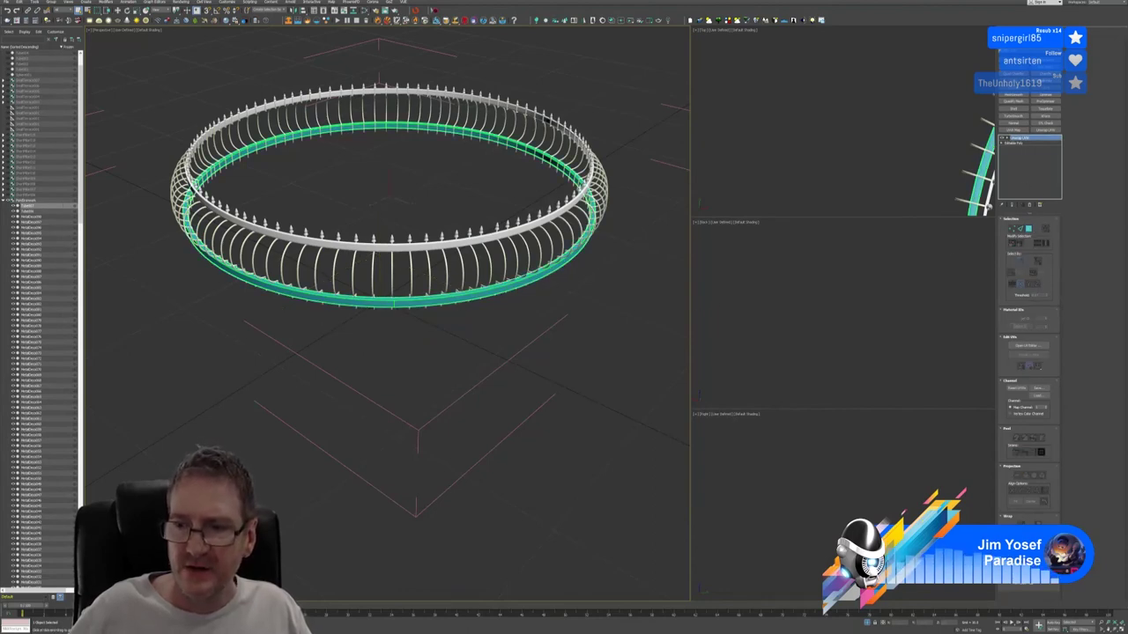
{"action": "left_click", "coordinate": [1030, 204]}
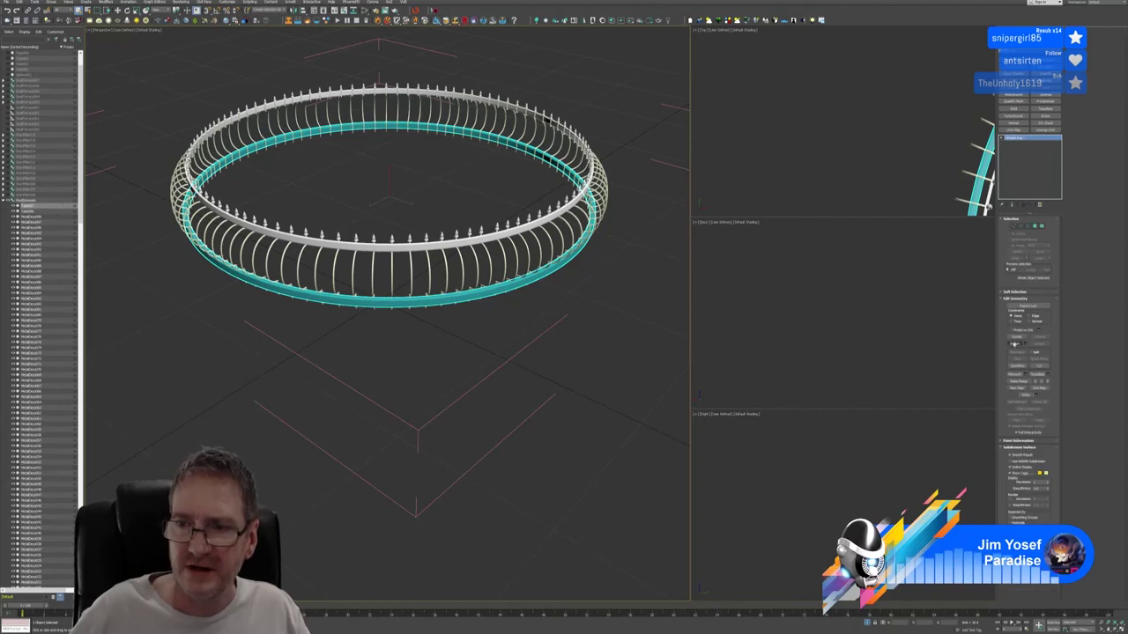
Attach the upper rail to the lower rail as one editable poly object.
{"action": "left_click", "coordinate": [1014, 343]}
{"action": "left_click", "coordinate": [489, 240]}
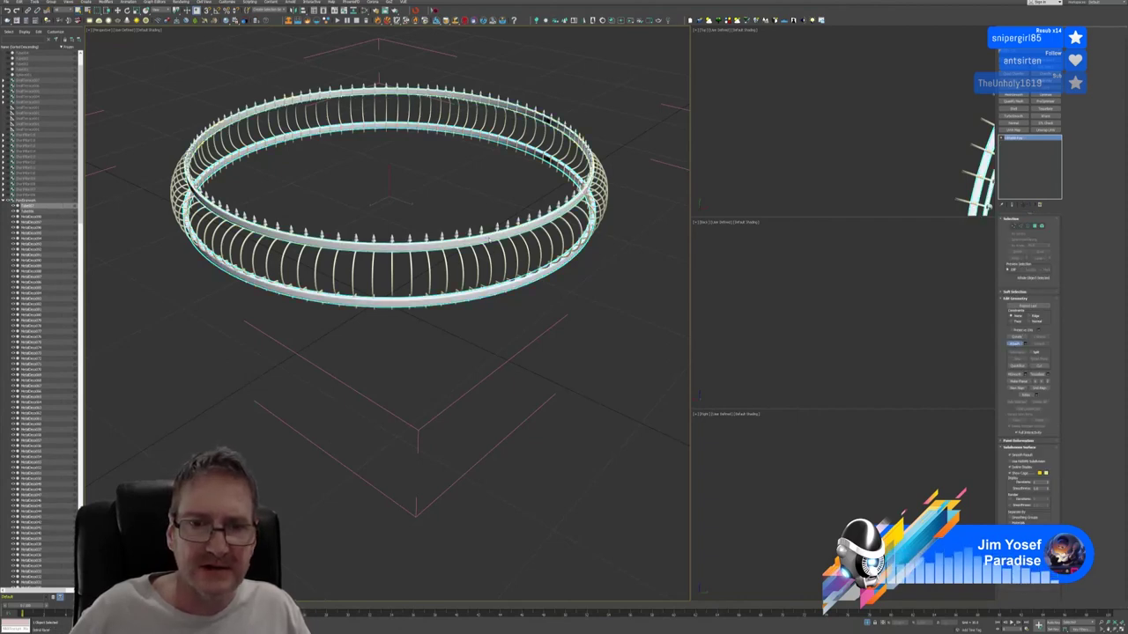
{"action": "left_click", "coordinate": [1015, 344]}
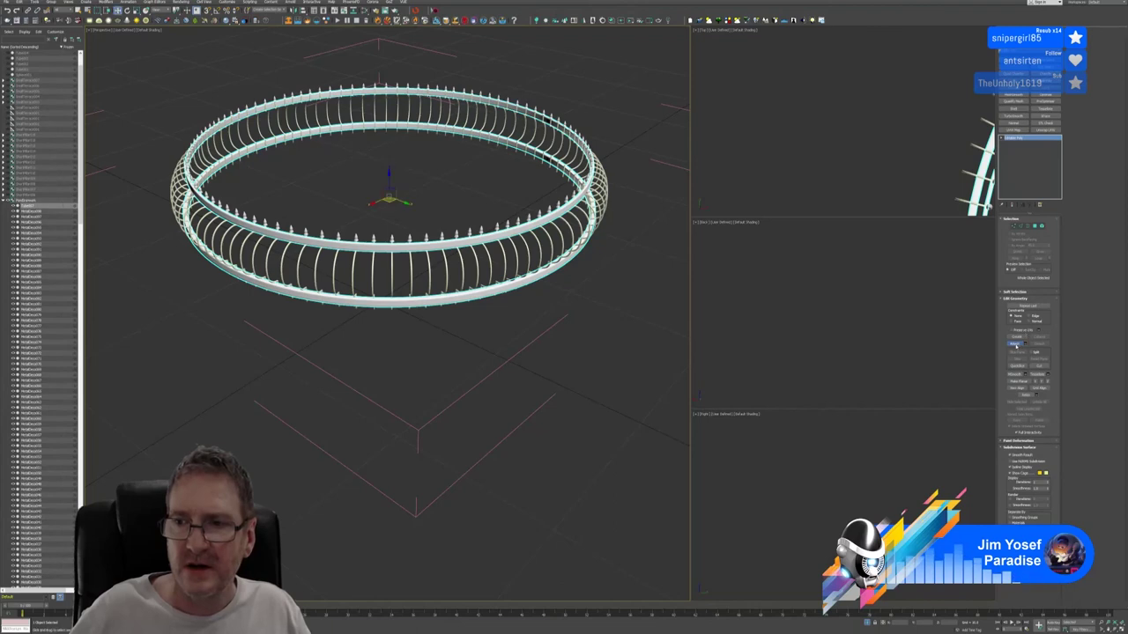
Apply an Unwrap UVW modifier to the combined rails and pack all their UV islands within the texture square.
{"action": "left_click", "coordinate": [1045, 131]}
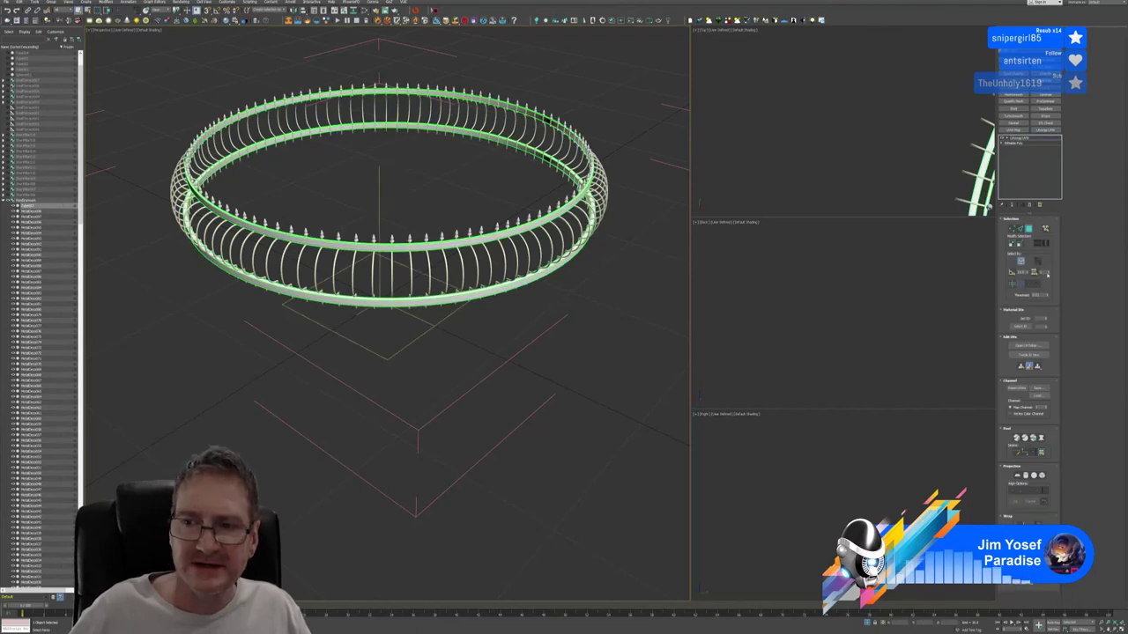
{"action": "left_click", "coordinate": [1028, 345]}
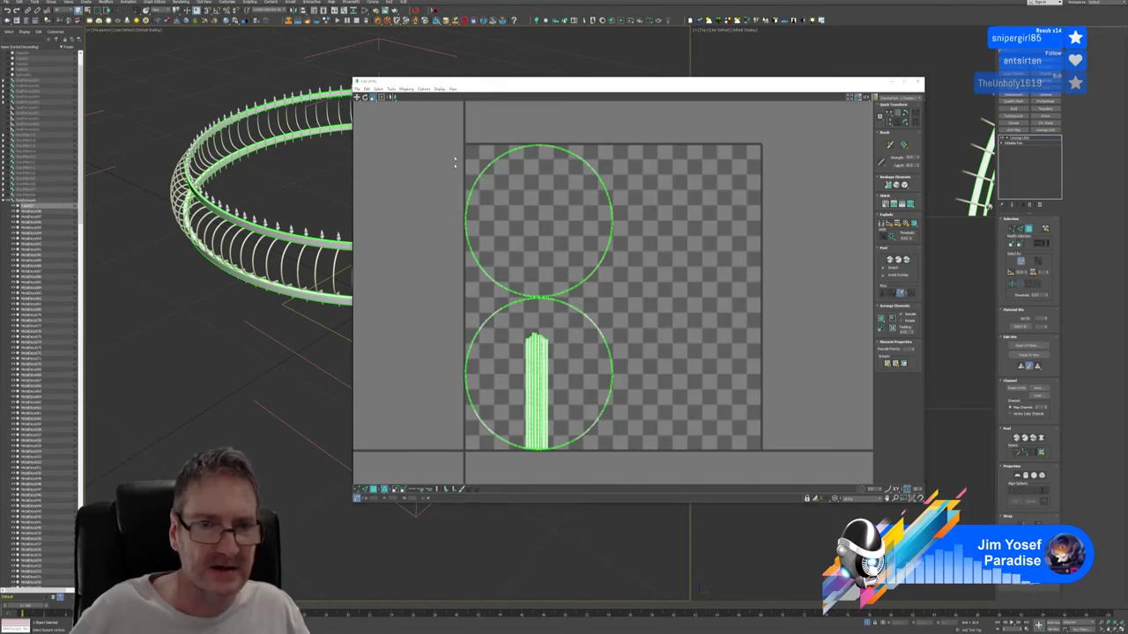
{"action": "left_click_drag", "start_coordinate": [435, 120], "coordinate": [684, 504]}
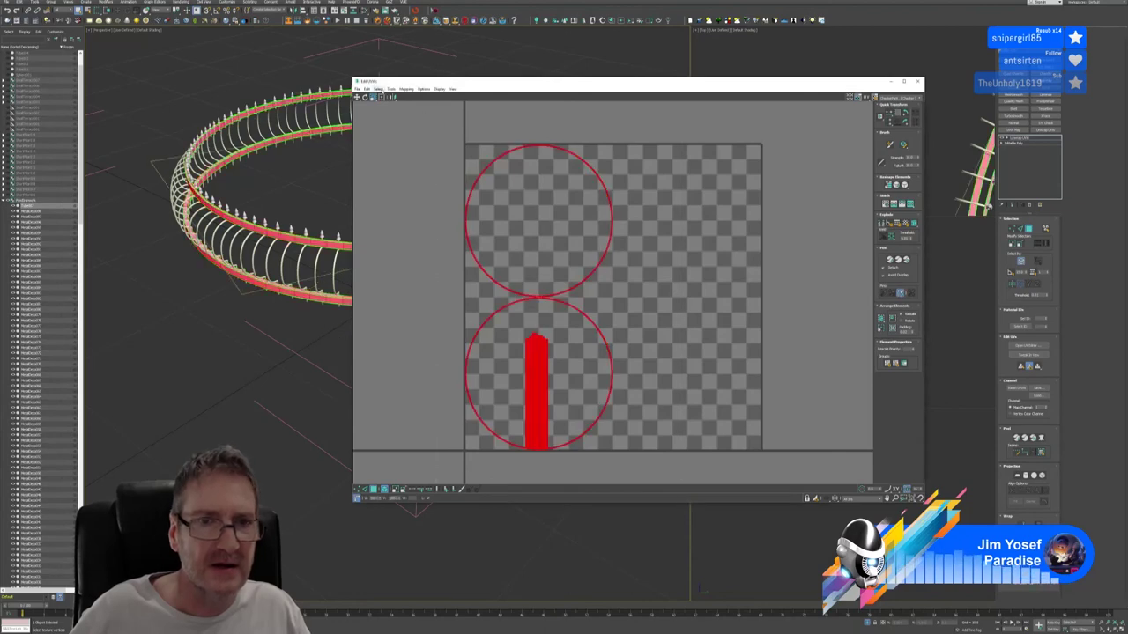
{"action": "left_click", "coordinate": [390, 89]}
{"action": "left_click", "coordinate": [417, 168]}
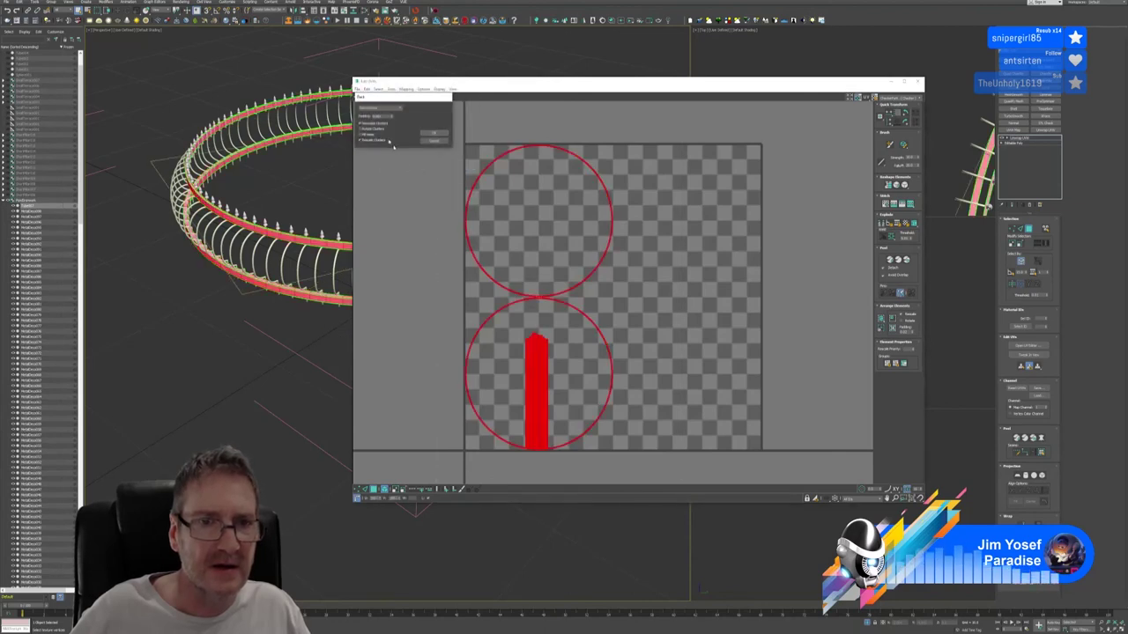
{"action": "left_click", "coordinate": [436, 134]}
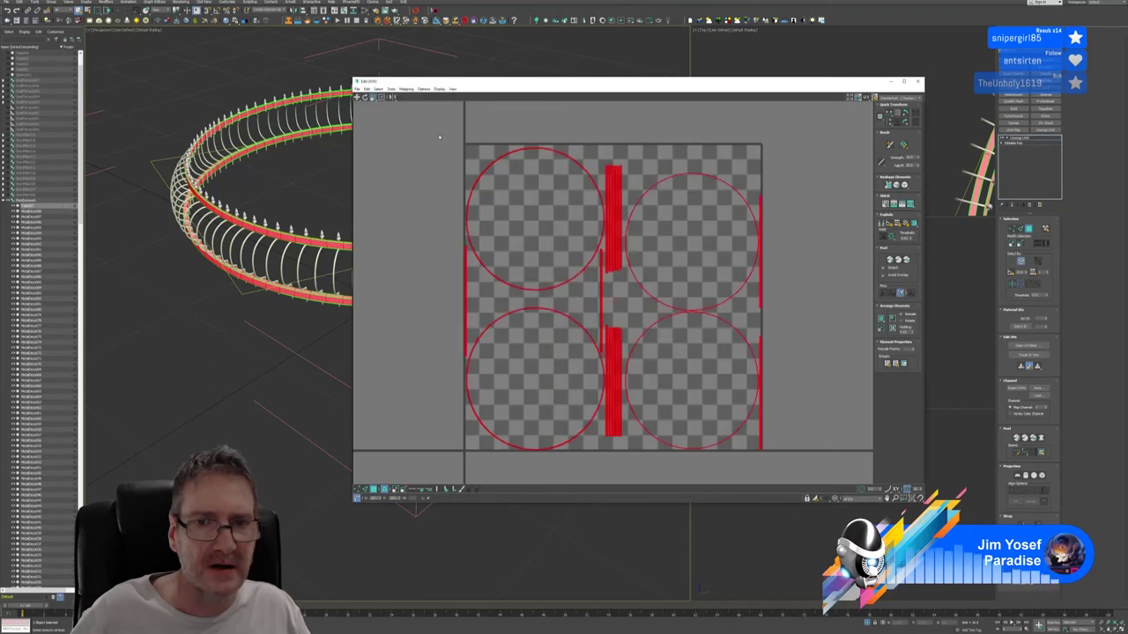
{"action": "left_click", "coordinate": [917, 81]}
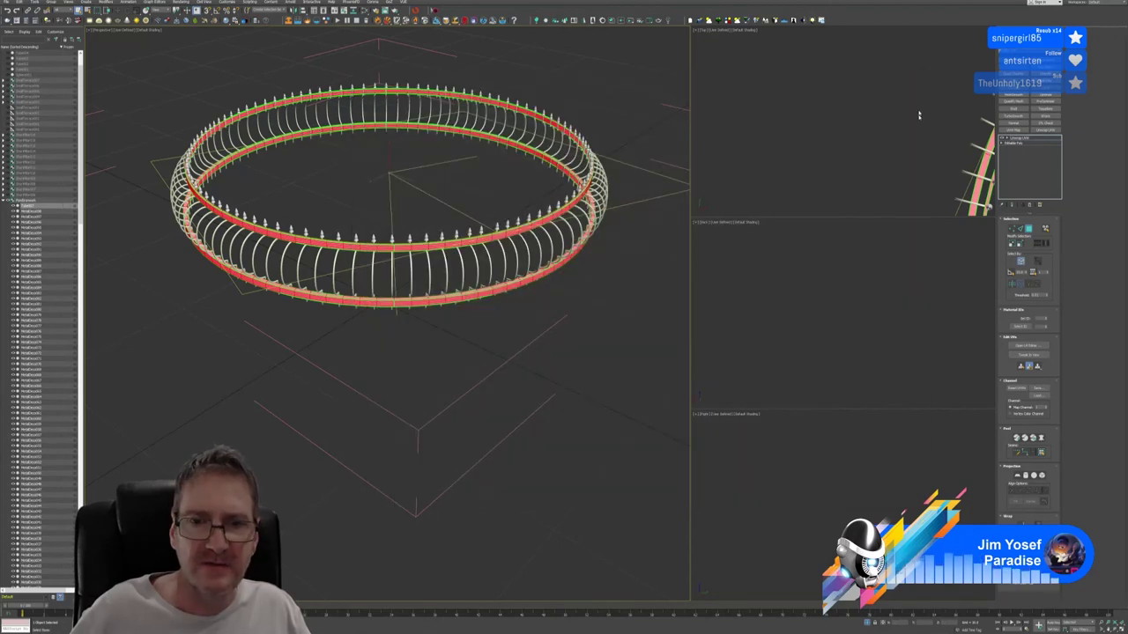
{"action": "left_click", "coordinate": [1030, 230]}
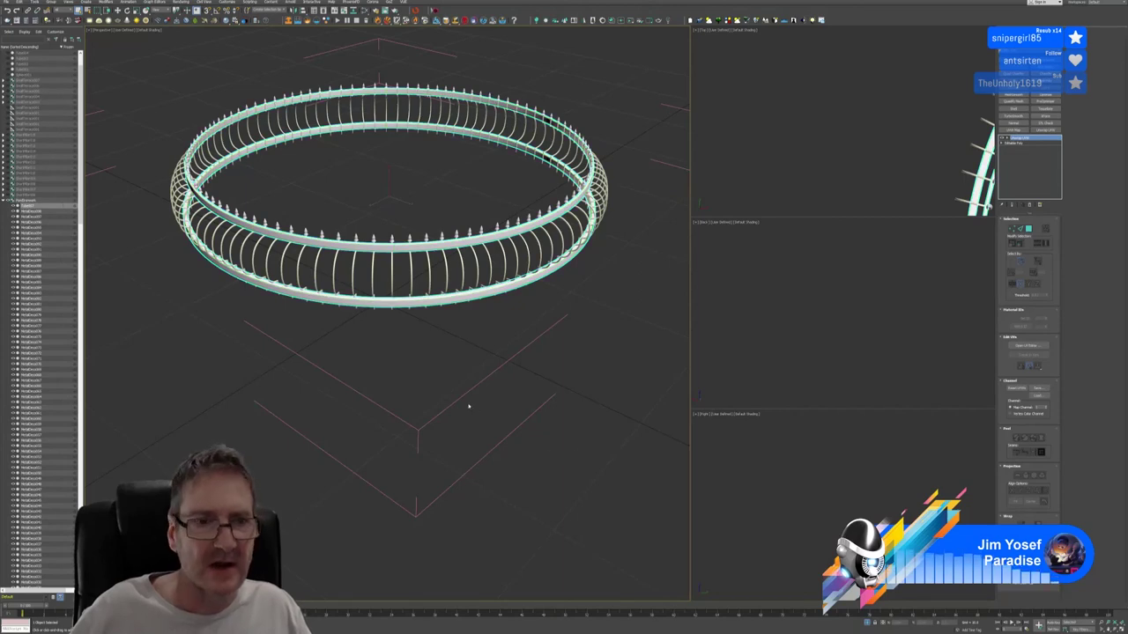
Select the railing's curved vertical bars and examine their UV layout.
{"action": "left_click", "coordinate": [385, 302]}
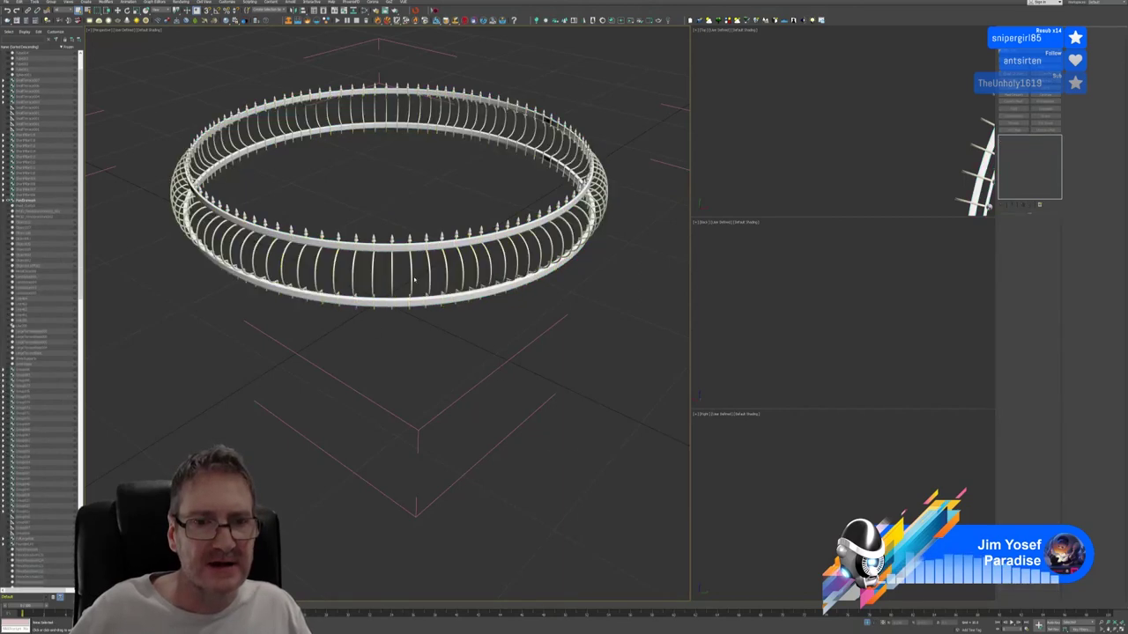
{"action": "left_click", "coordinate": [412, 281]}
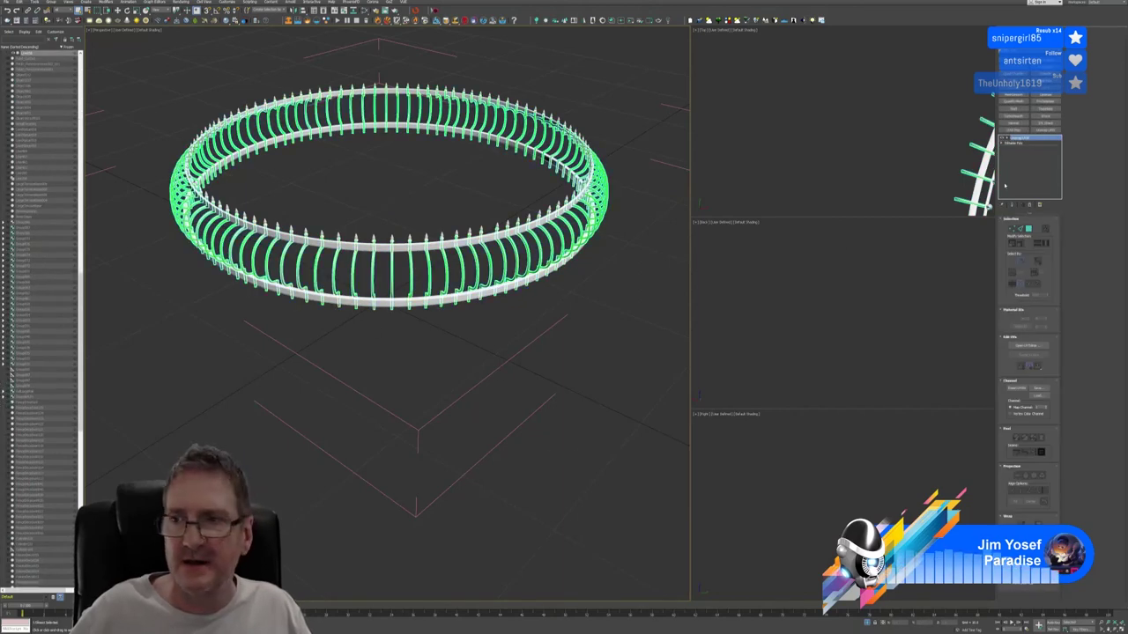
{"action": "right_click", "coordinate": [1031, 138]}
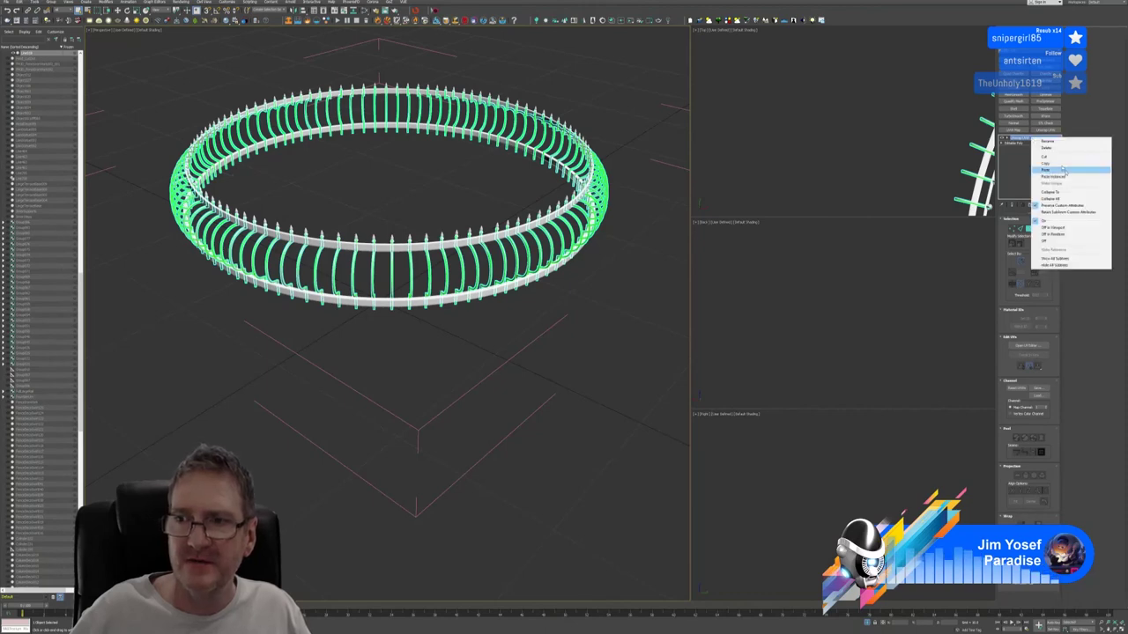
{"action": "left_click", "coordinate": [1095, 354]}
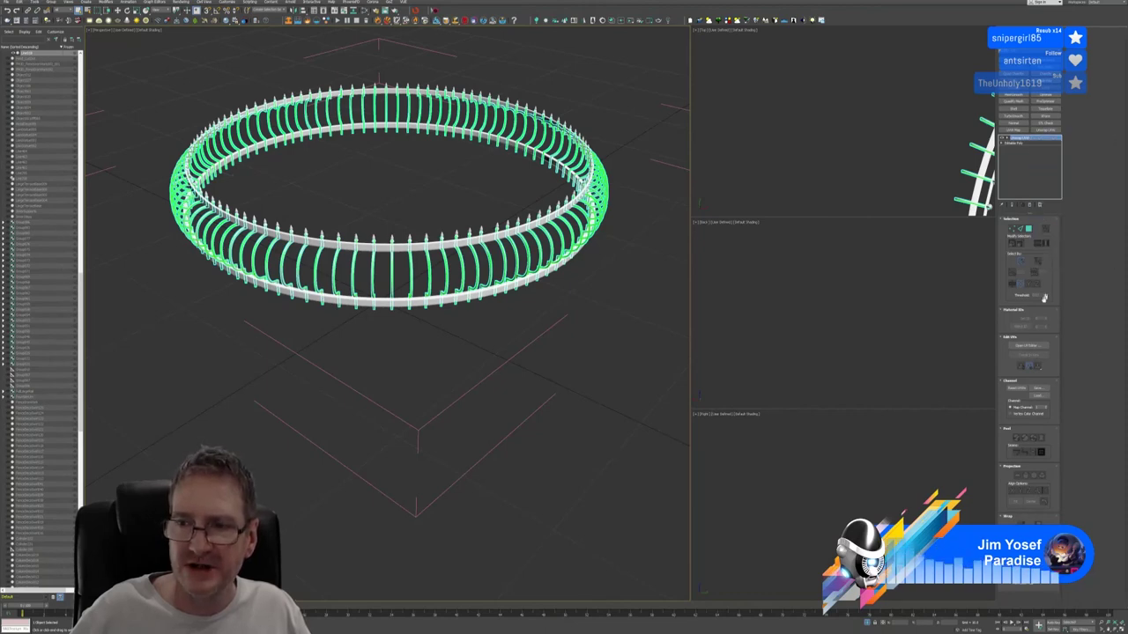
{"action": "left_click", "coordinate": [1029, 345]}
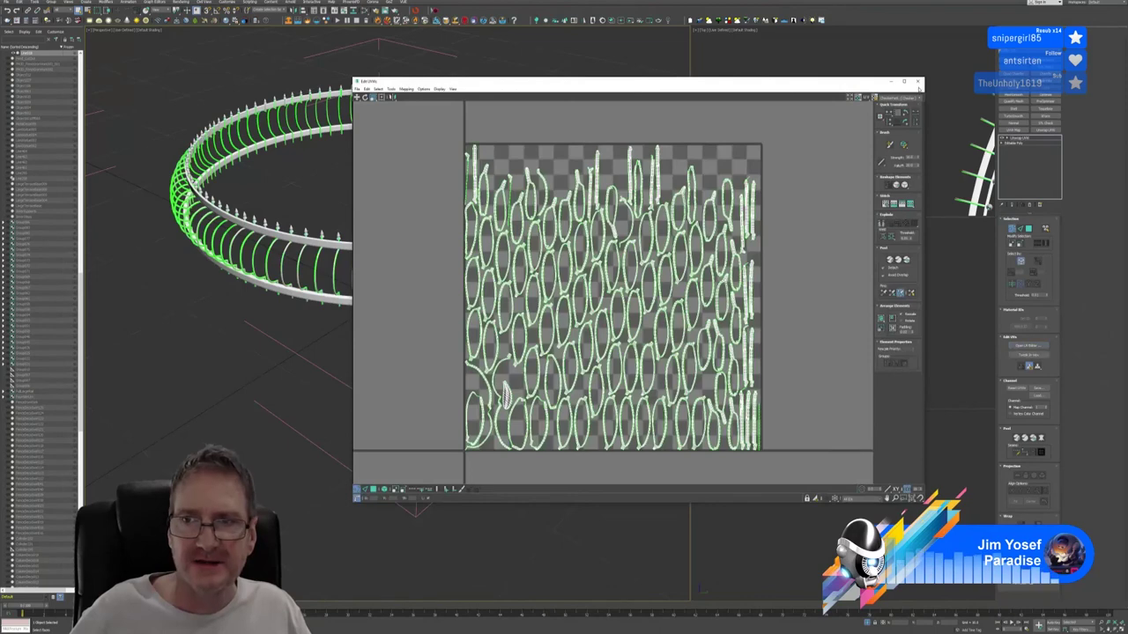
{"action": "left_click", "coordinate": [917, 82]}
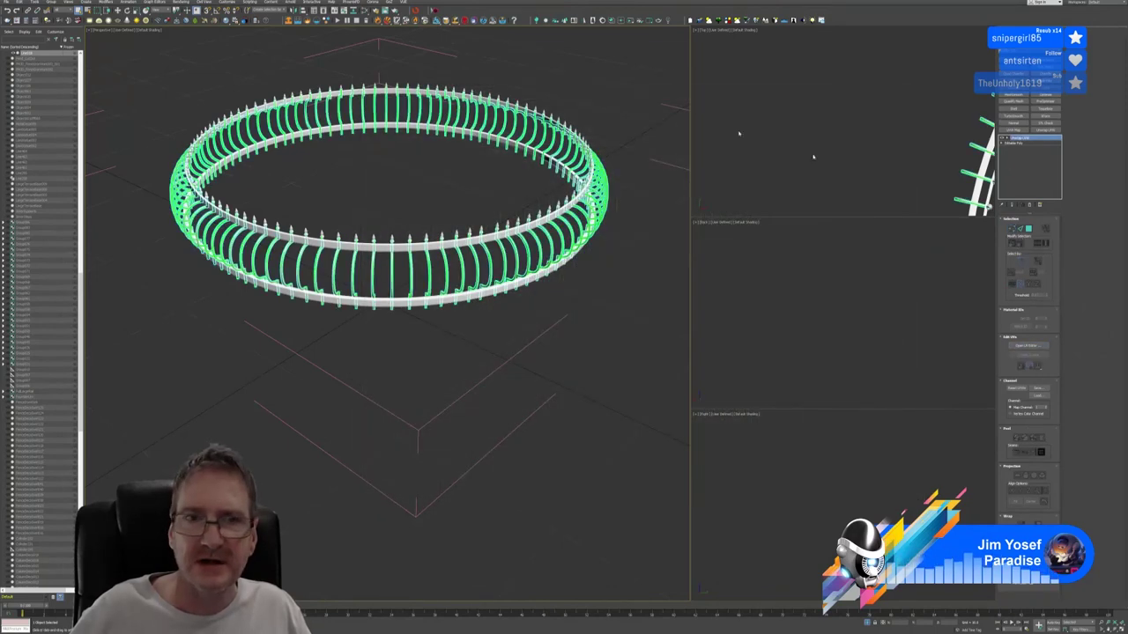
Assign the existing plain white material to the curved vertical bars and clear the selection.
{"action": "key", "text": "m"}
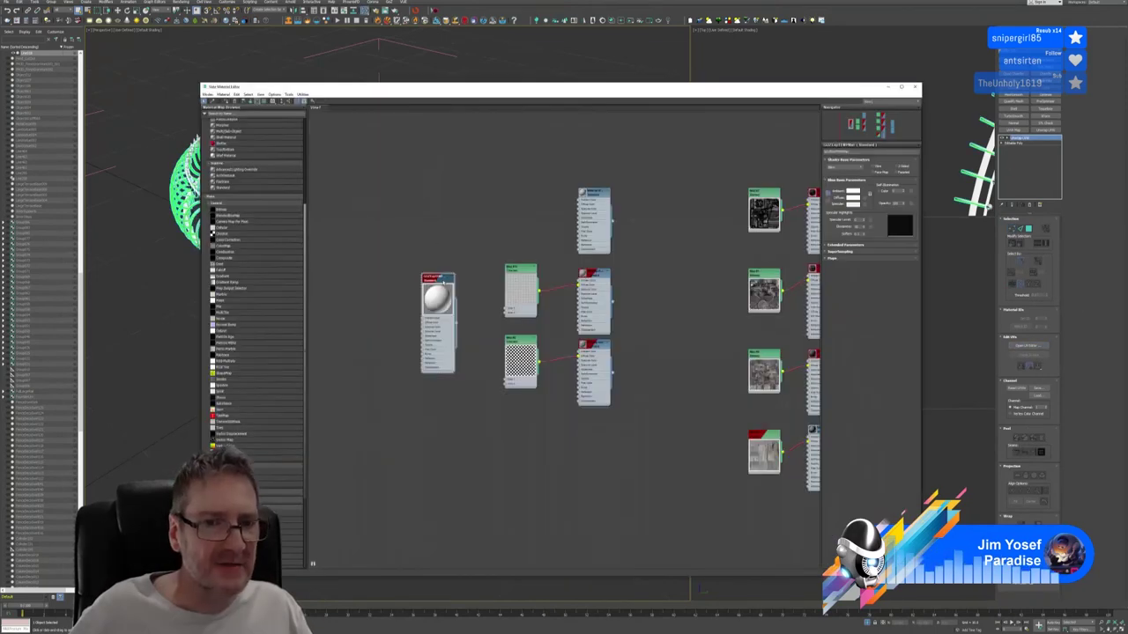
{"action": "right_click", "coordinate": [441, 280]}
{"action": "left_click", "coordinate": [467, 288]}
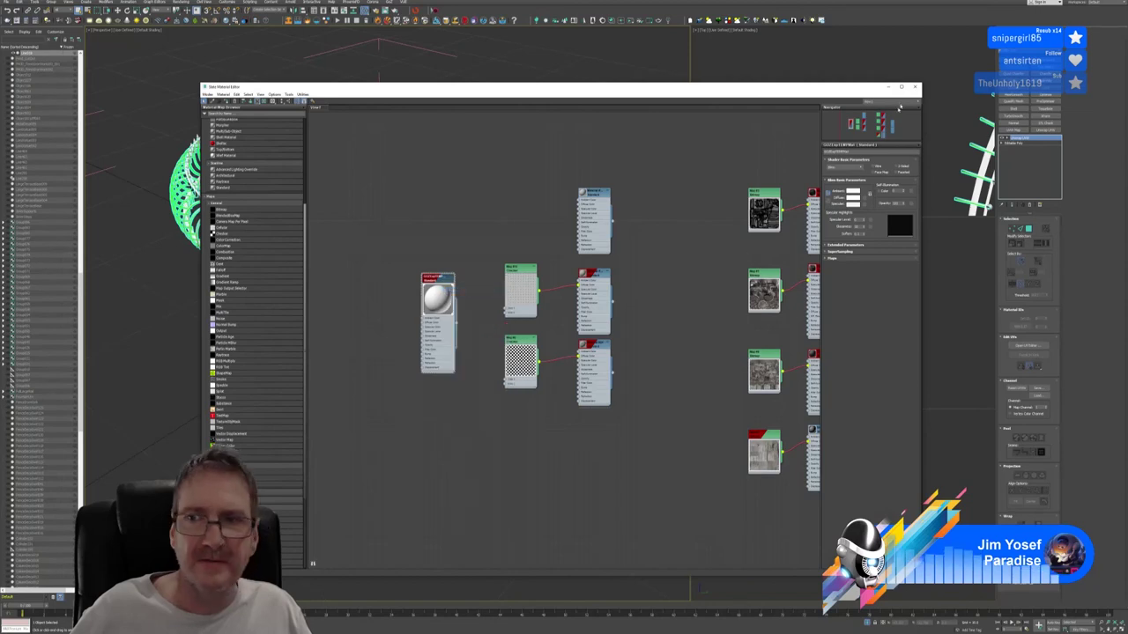
{"action": "left_click", "coordinate": [917, 86]}
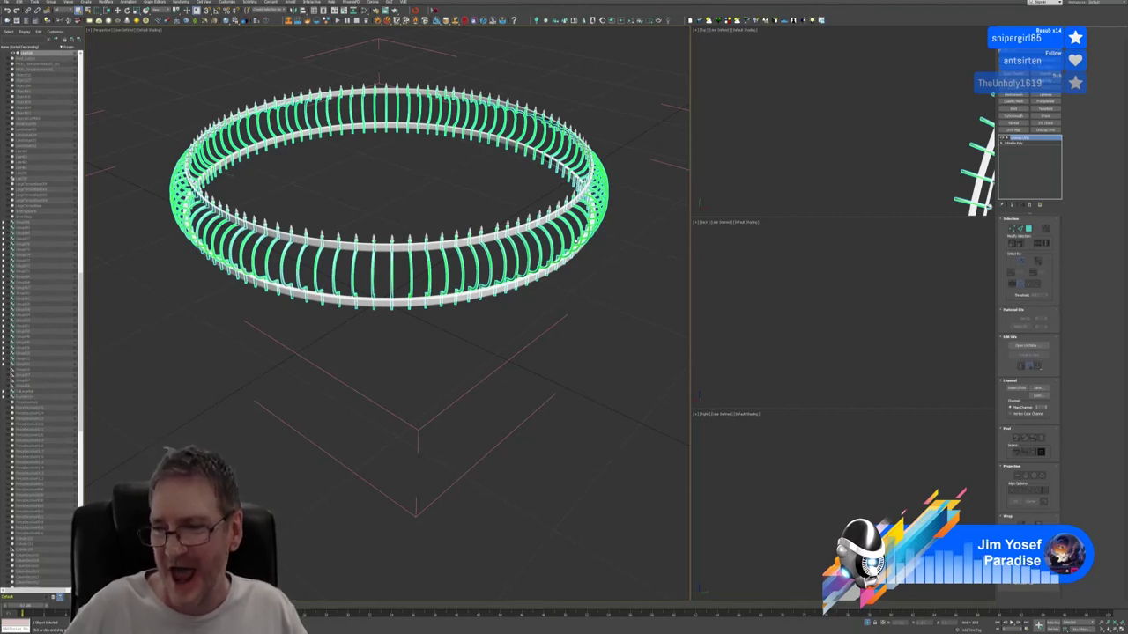
{"action": "left_click", "coordinate": [431, 327]}
Check several spear finials along the front of the upper rail individually for separate objects and their modifiers.
{"action": "scroll", "coordinate": [397, 251], "scroll_direction": "up", "scroll_amount": 10}
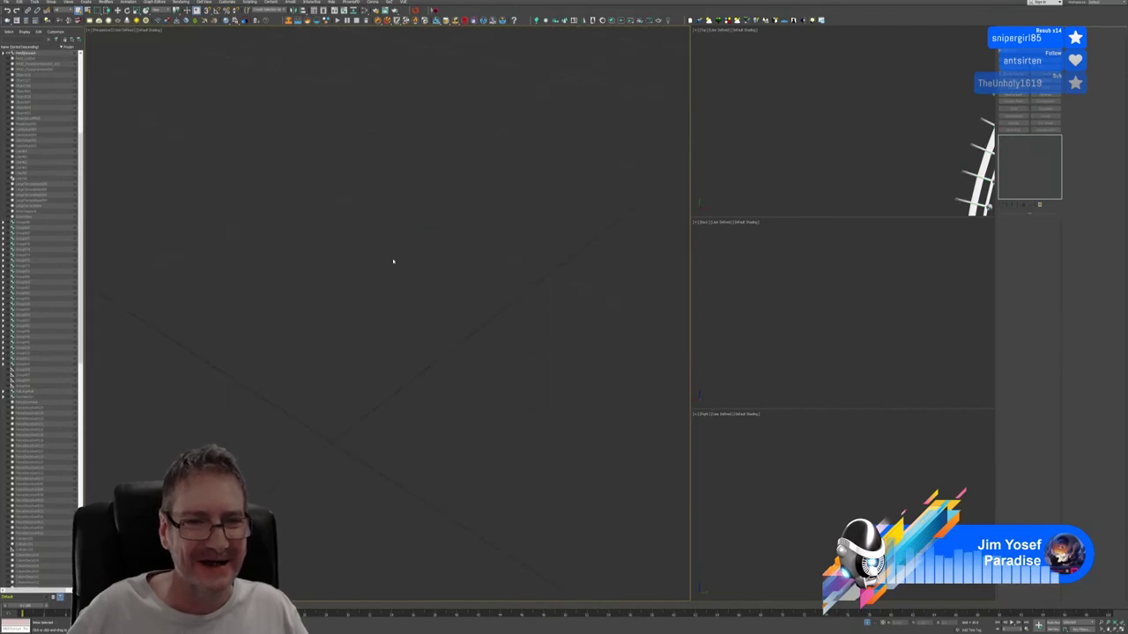
{"action": "scroll", "coordinate": [393, 260], "scroll_direction": "down", "scroll_amount": 10}
{"action": "left_click", "coordinate": [365, 273]}
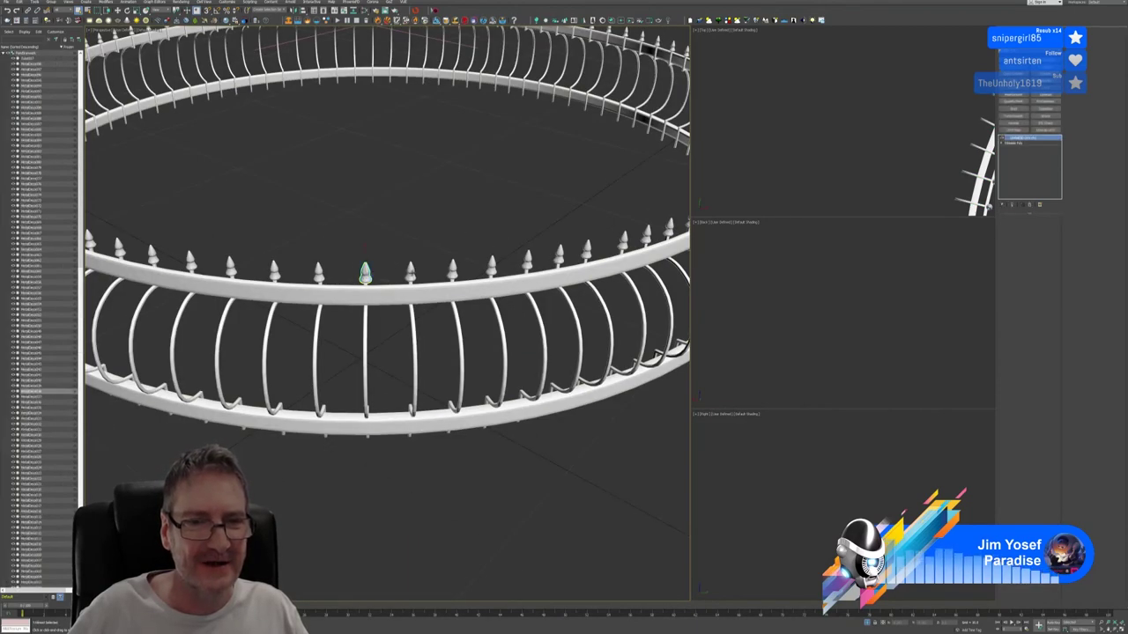
{"action": "left_click", "coordinate": [410, 272]}
{"action": "left_click", "coordinate": [451, 270]}
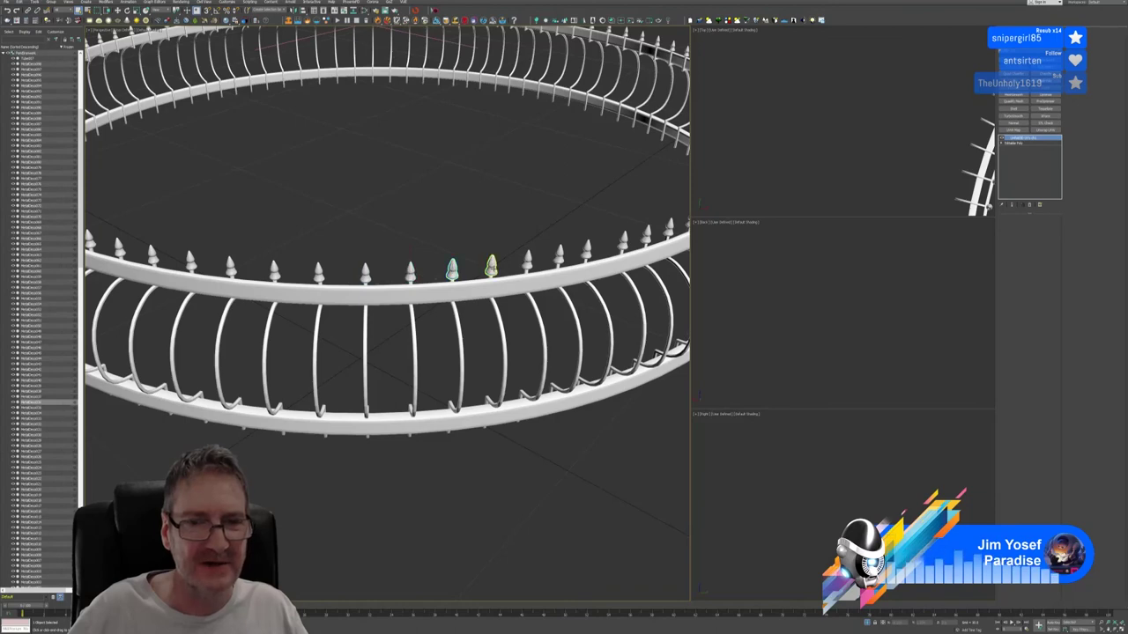
{"action": "left_click", "coordinate": [491, 265]}
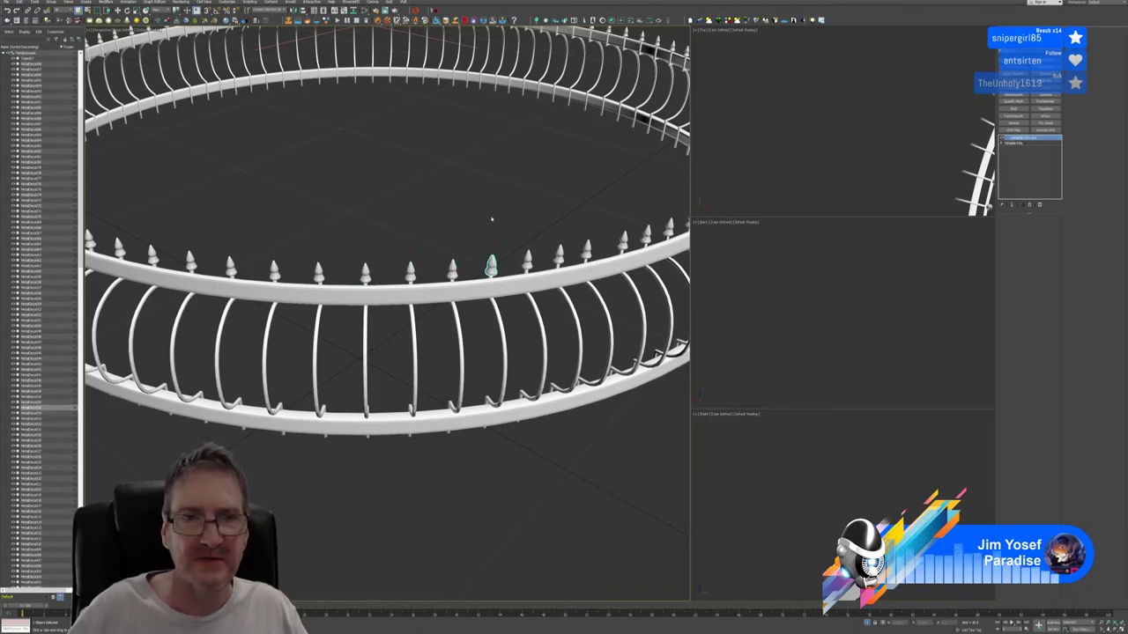
Select all the spear finials along the upper rail in the enlarged Back view, isolate them and clear the selection.
{"action": "scroll", "coordinate": [492, 219], "scroll_direction": "down", "scroll_amount": 5}
{"action": "scroll", "coordinate": [818, 325], "scroll_direction": "down", "scroll_amount": 8}
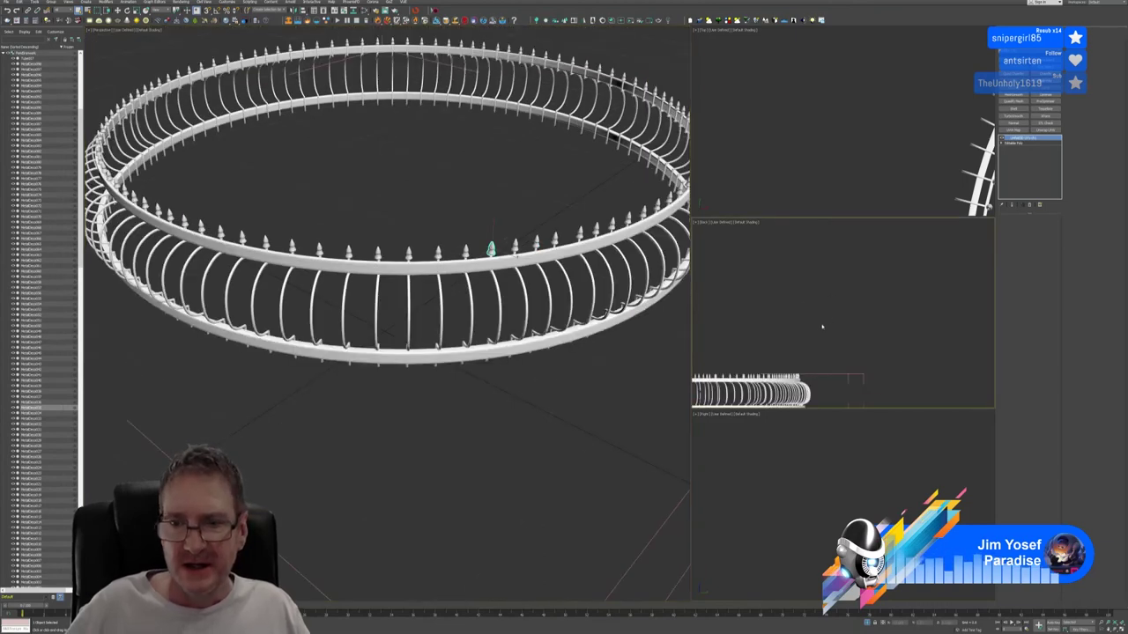
{"action": "middle_click_drag", "start_coordinate": [884, 280], "coordinate": [935, 275]}
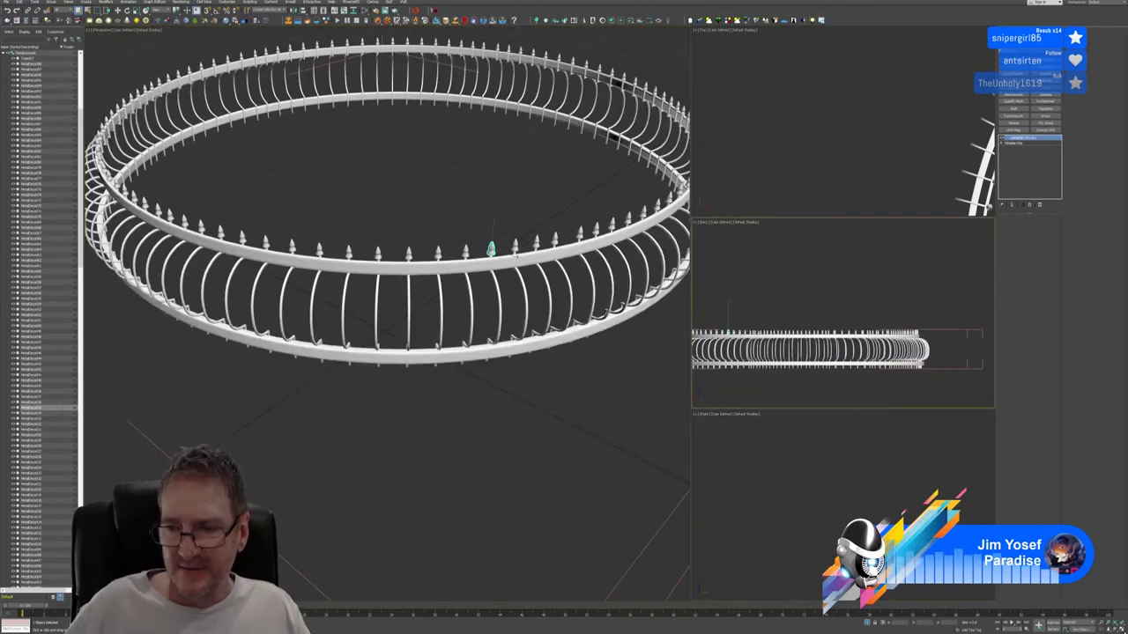
{"action": "left_click", "coordinate": [1120, 629]}
{"action": "scroll", "coordinate": [428, 440], "scroll_direction": "down", "scroll_amount": 2}
{"action": "middle_click_drag", "start_coordinate": [428, 441], "coordinate": [504, 442]}
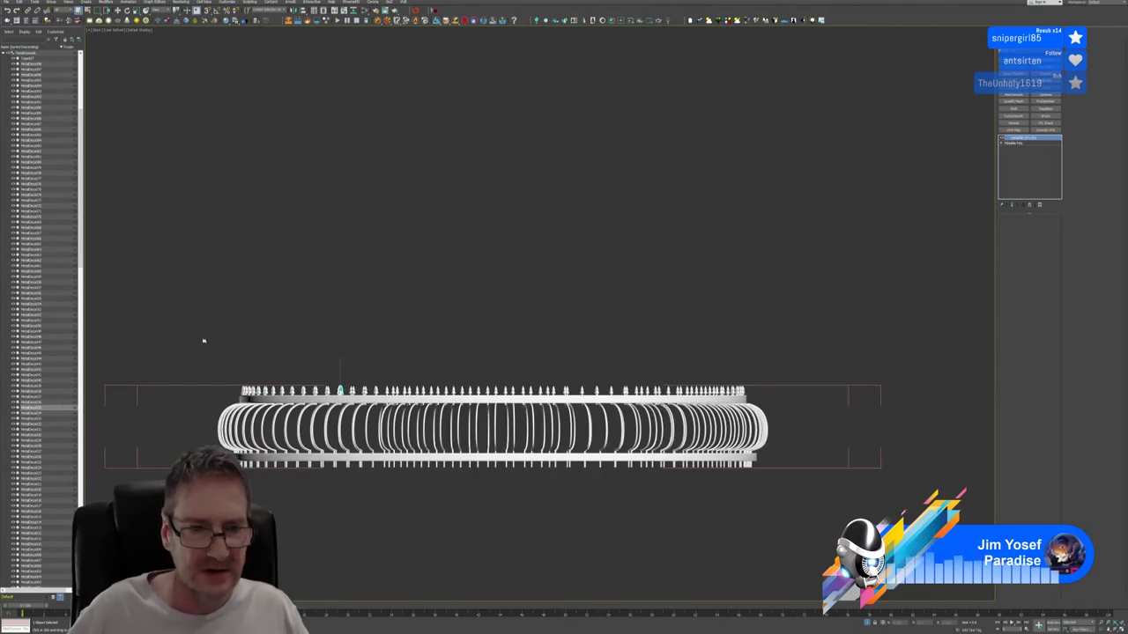
{"action": "left_click_drag", "start_coordinate": [764, 373], "coordinate": [794, 393]}
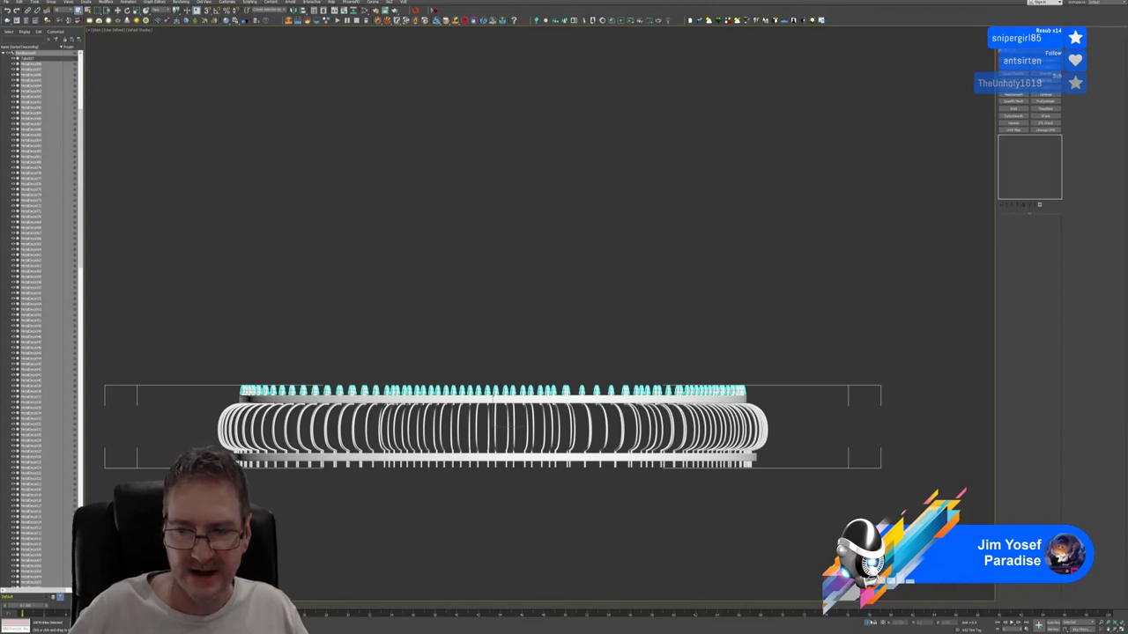
{"action": "left_click", "coordinate": [869, 622]}
{"action": "left_click", "coordinate": [868, 622]}
{"action": "left_click", "coordinate": [810, 351]}
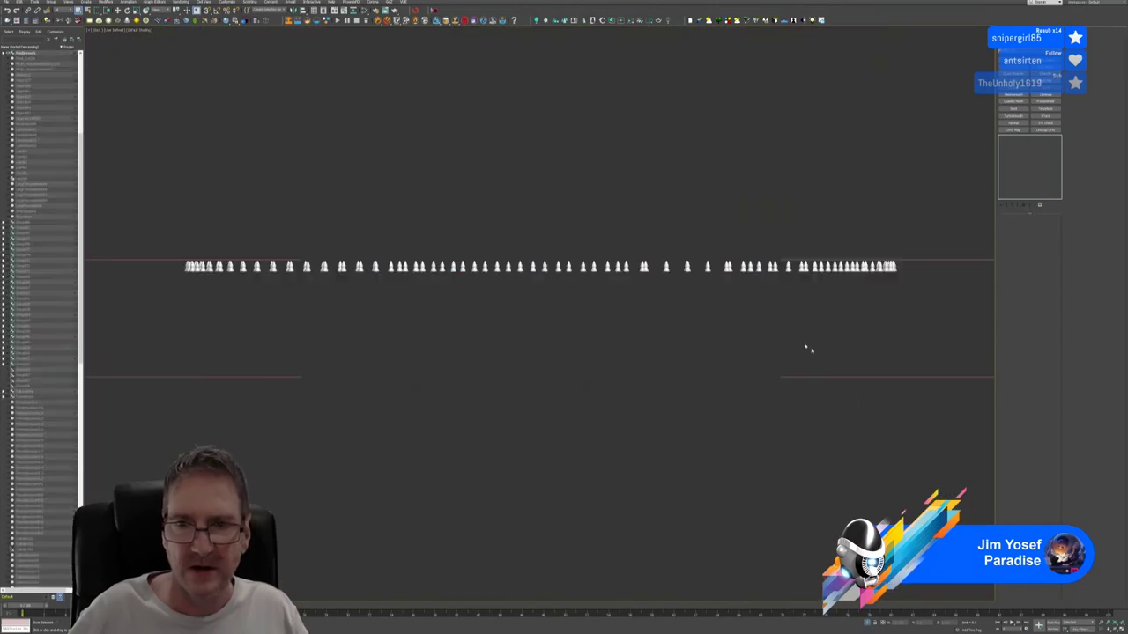
Collapse one finial to an editable poly, attach all the other isolated finials to it and end the isolation.
{"action": "left_click", "coordinate": [706, 268]}
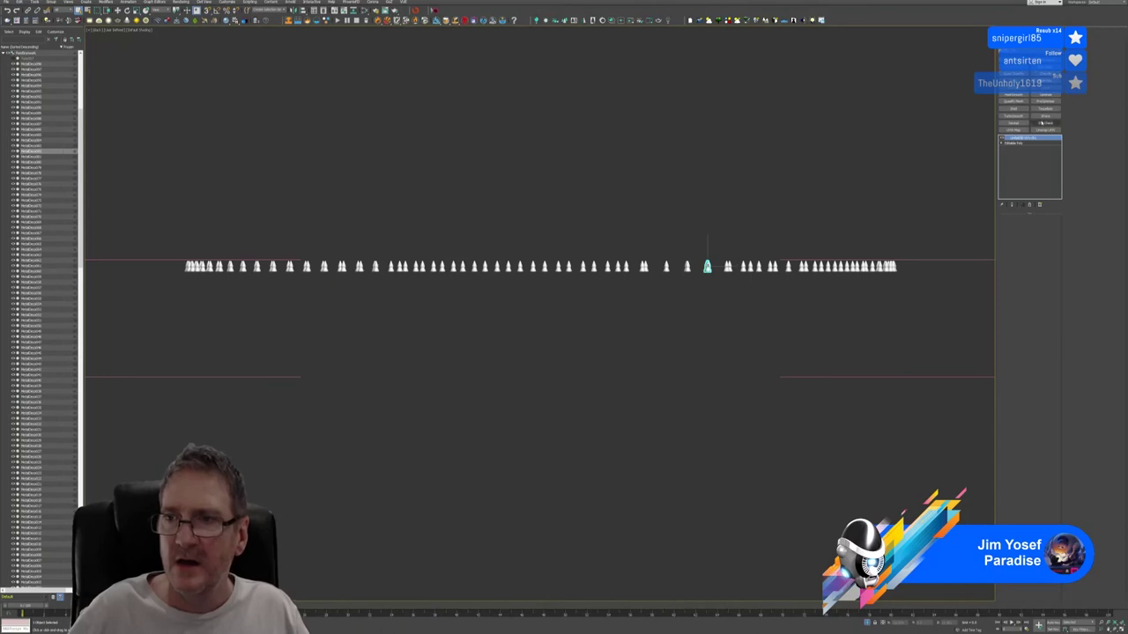
{"action": "right_click", "coordinate": [1029, 138]}
{"action": "left_click", "coordinate": [1067, 199]}
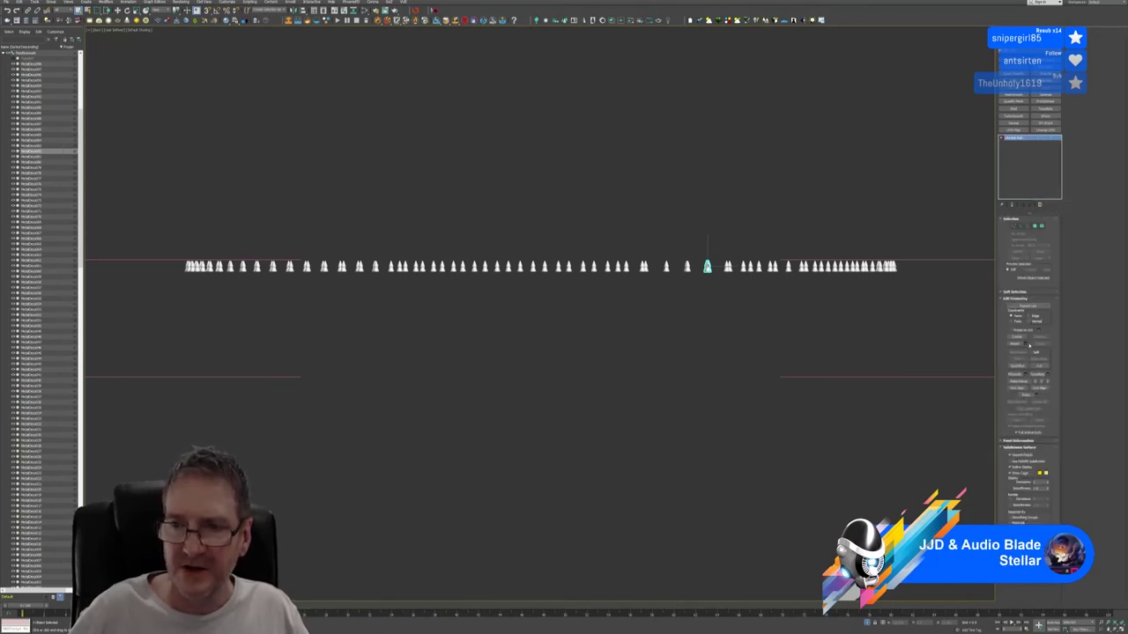
{"action": "key", "text": "h"}
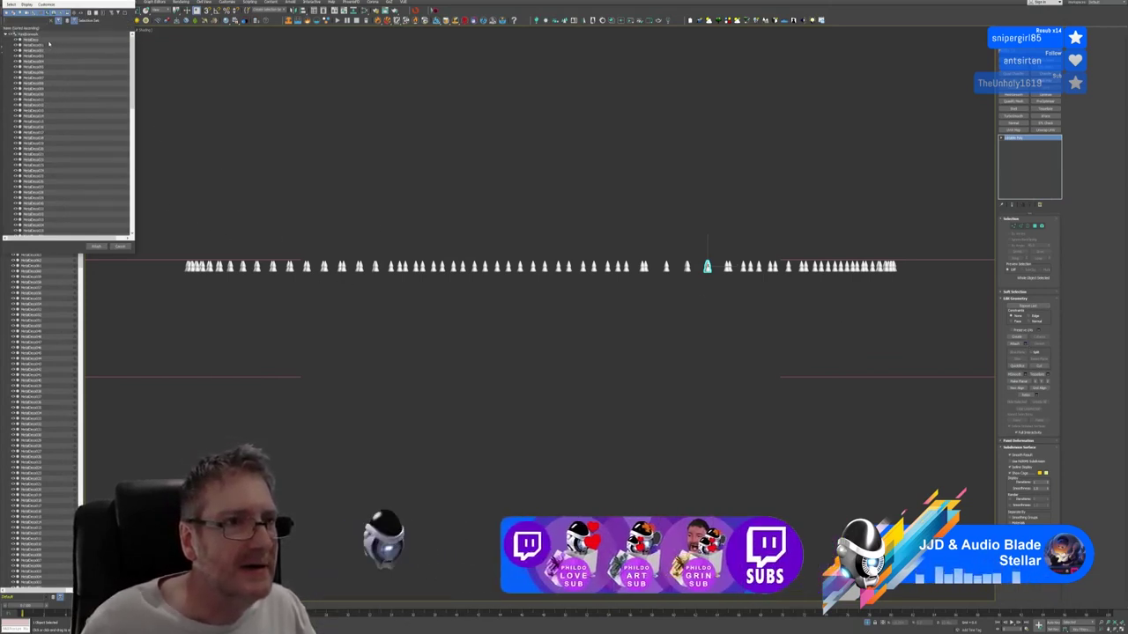
{"action": "left_click", "coordinate": [48, 40]}
{"action": "left_click_drag", "start_coordinate": [133, 65], "coordinate": [129, 197]}
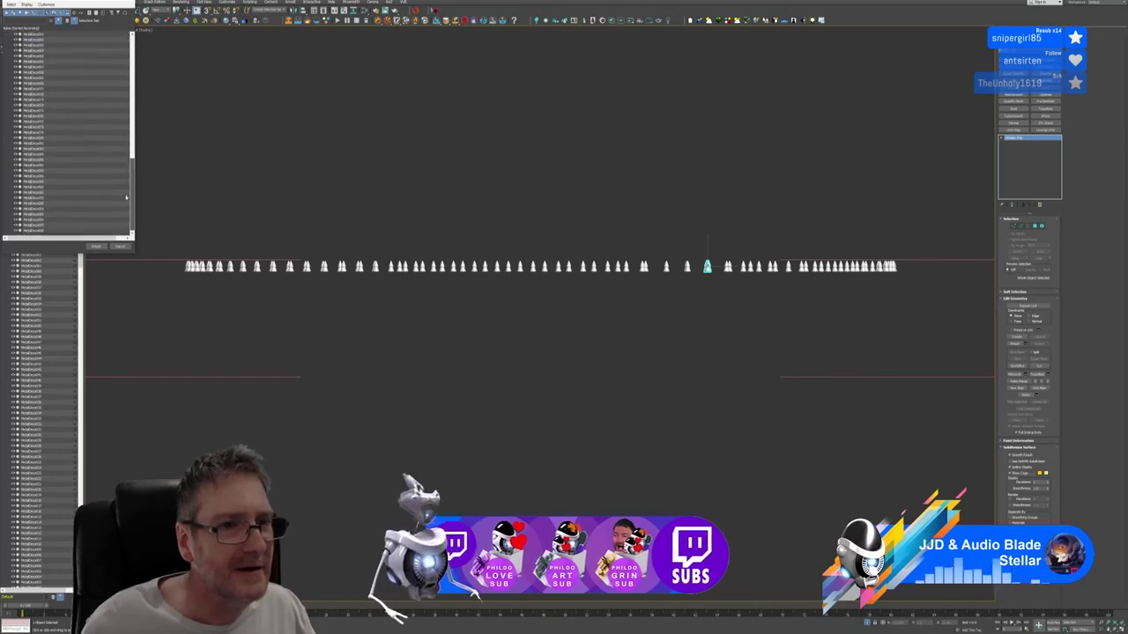
{"action": "left_click", "coordinate": [44, 230], "text": "shift"}
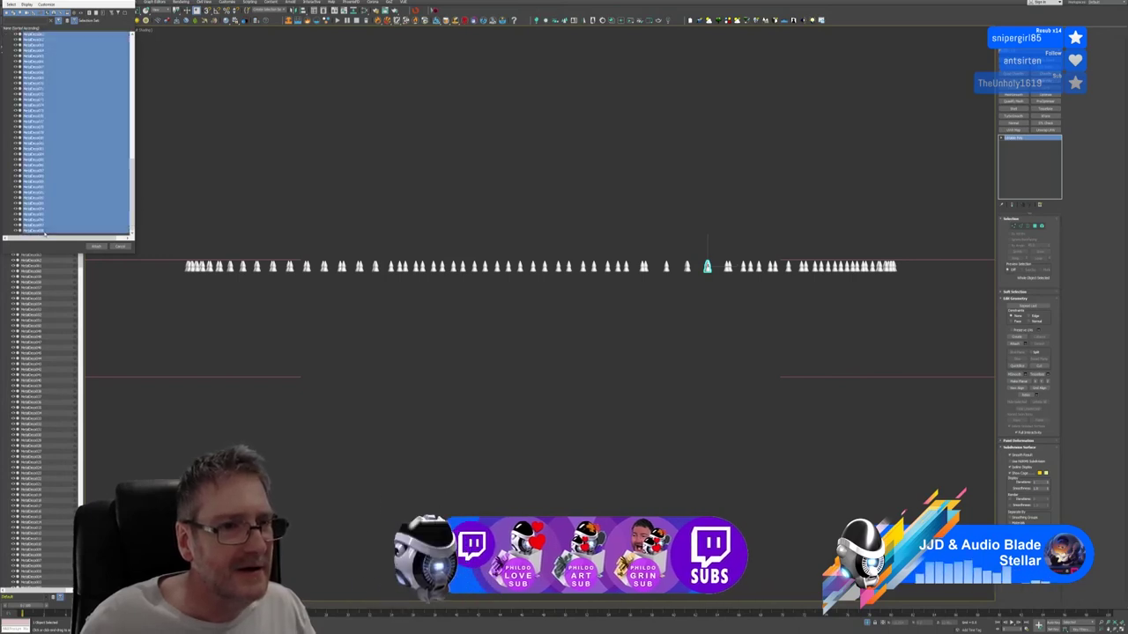
{"action": "left_click", "coordinate": [95, 246]}
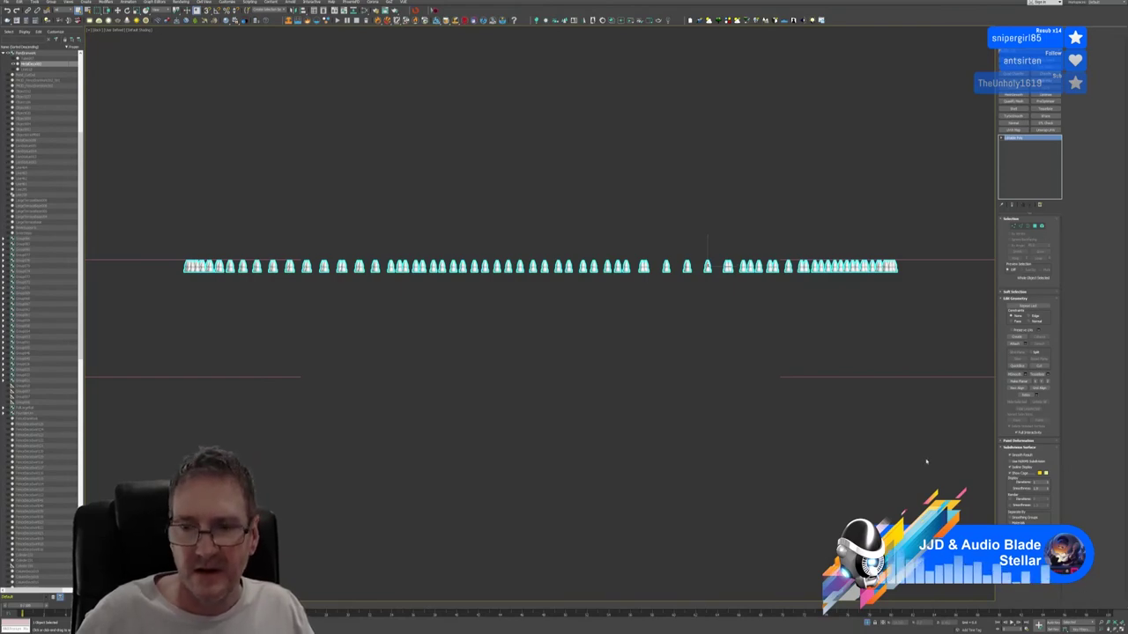
{"action": "left_click", "coordinate": [868, 624]}
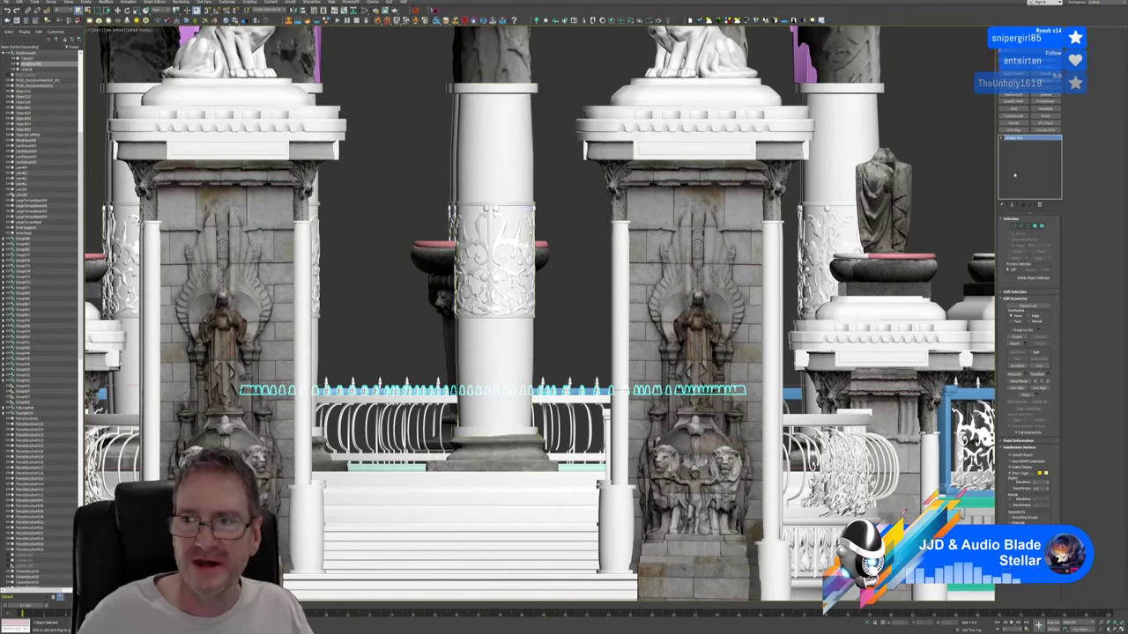
Examine the combined finials' UV layout with a temporary Unwrap UVW modifier and remove the modifier.
{"action": "left_click", "coordinate": [1044, 130]}
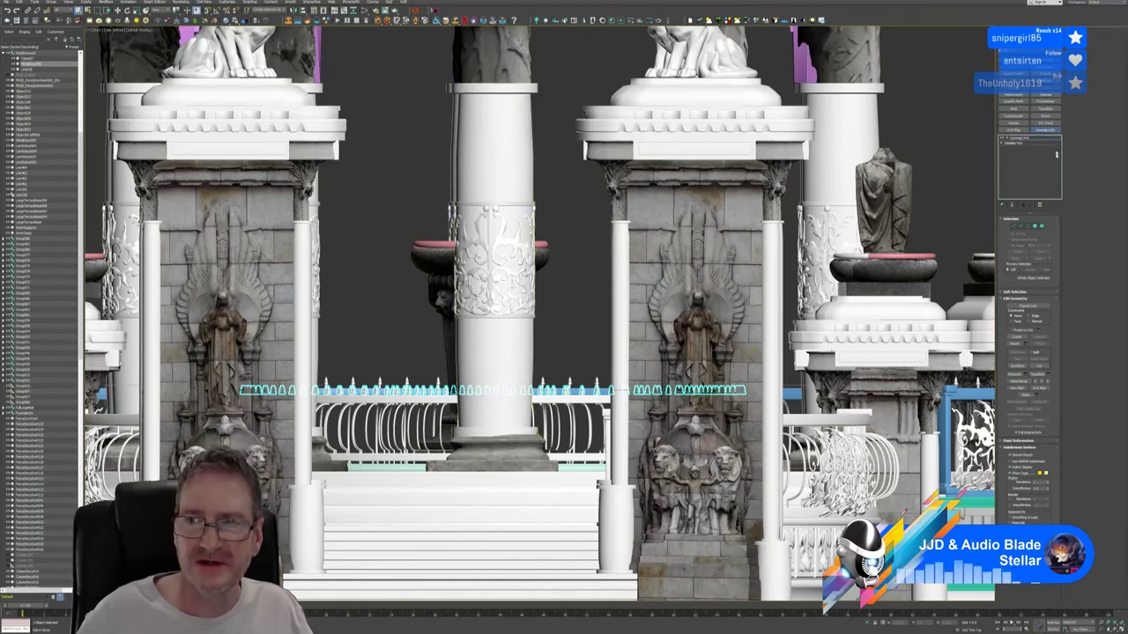
{"action": "left_click", "coordinate": [1022, 346]}
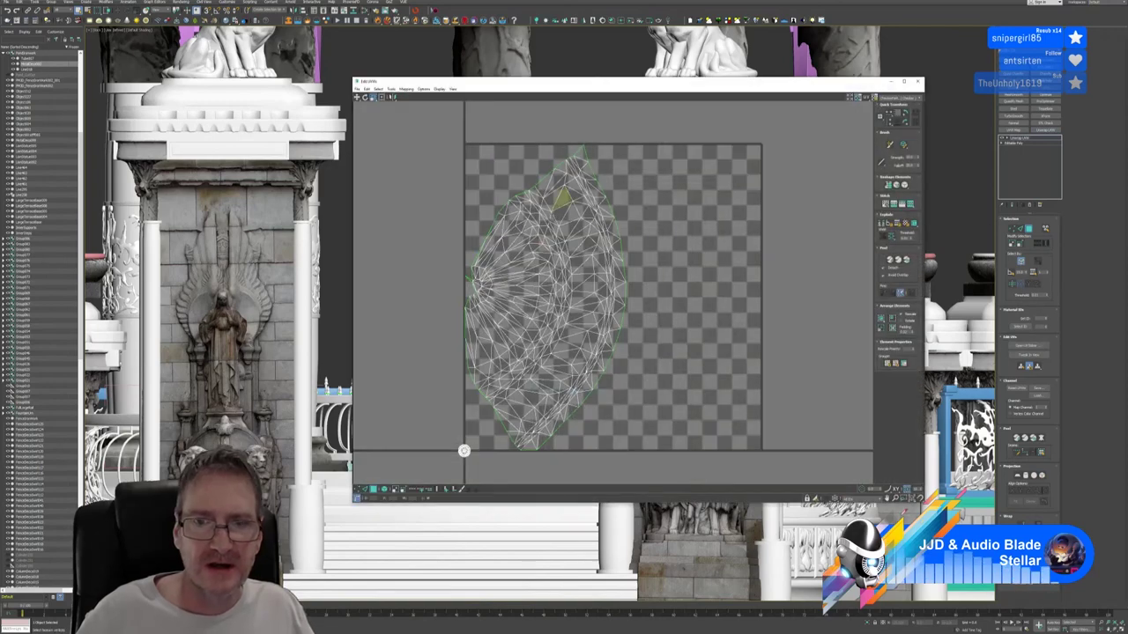
{"action": "scroll", "coordinate": [543, 258], "scroll_direction": "down", "scroll_amount": 5}
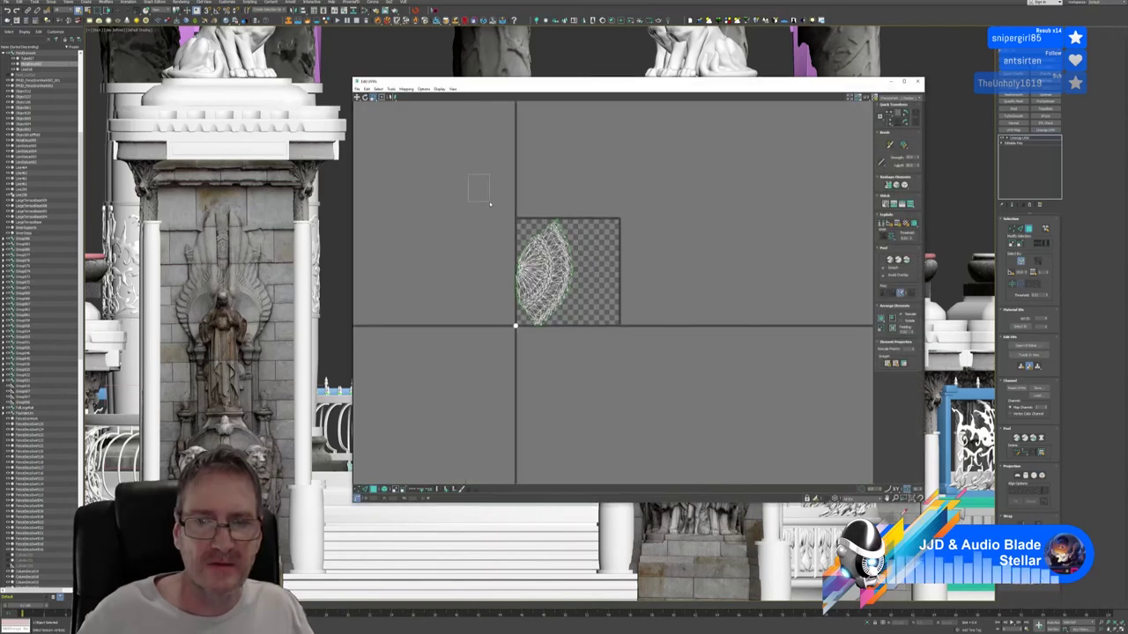
{"action": "scroll", "coordinate": [492, 352], "scroll_direction": "up", "scroll_amount": 6}
{"action": "scroll", "coordinate": [492, 352], "scroll_direction": "down", "scroll_amount": 4}
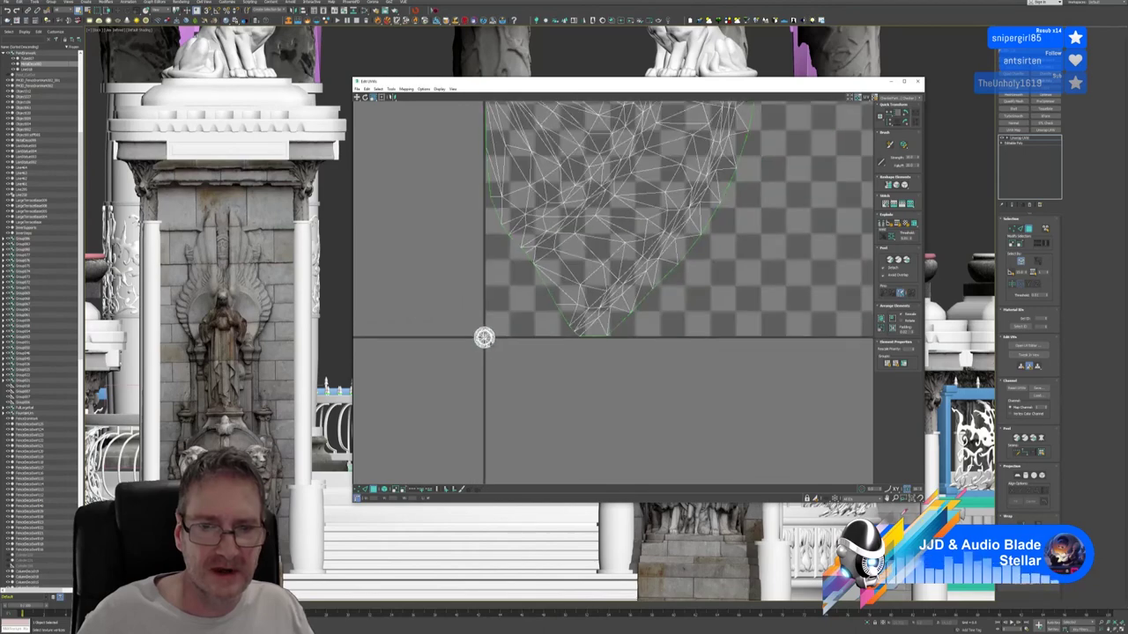
{"action": "left_click", "coordinate": [916, 83]}
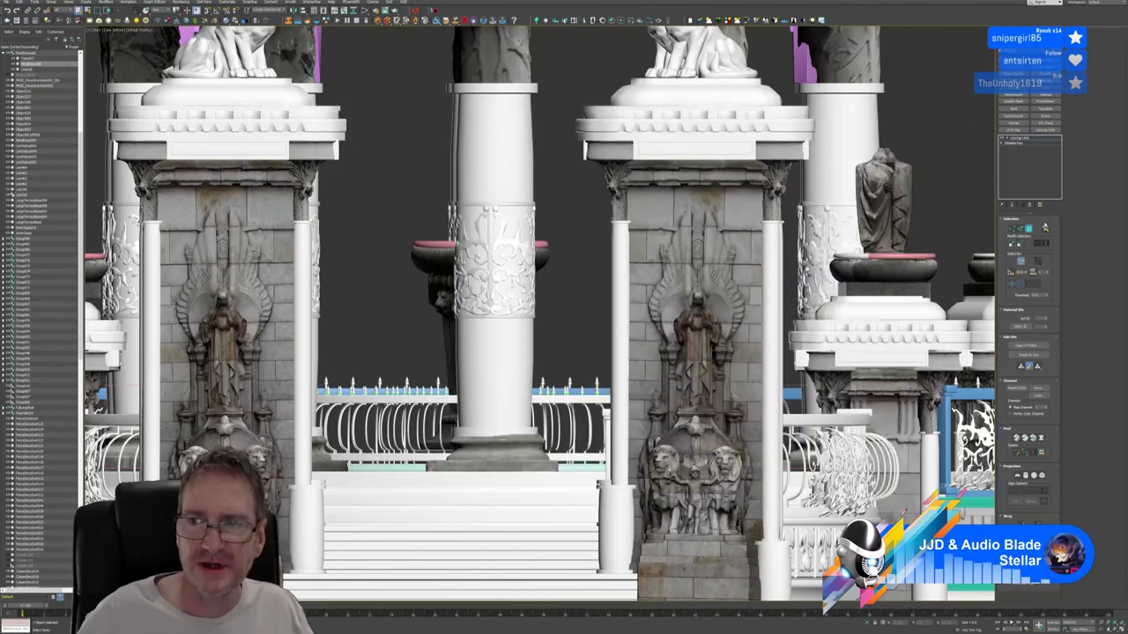
{"action": "left_click", "coordinate": [1031, 206]}
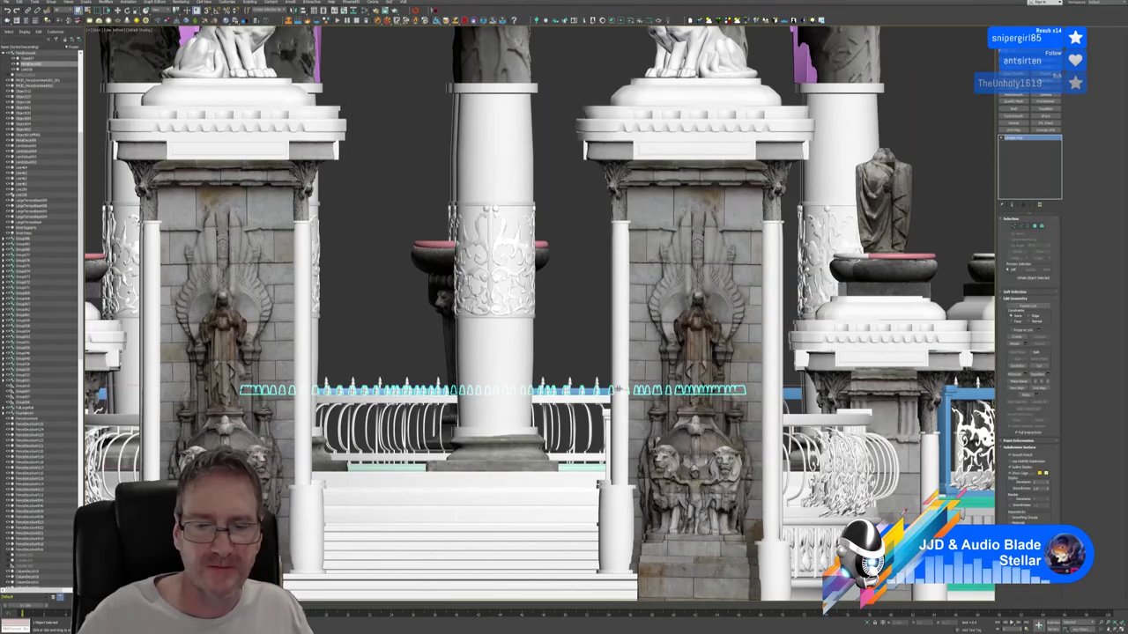
Return to the four-view layout and examine the whole pavilion in the perspective view.
{"action": "scroll", "coordinate": [617, 389], "scroll_direction": "down", "scroll_amount": 5}
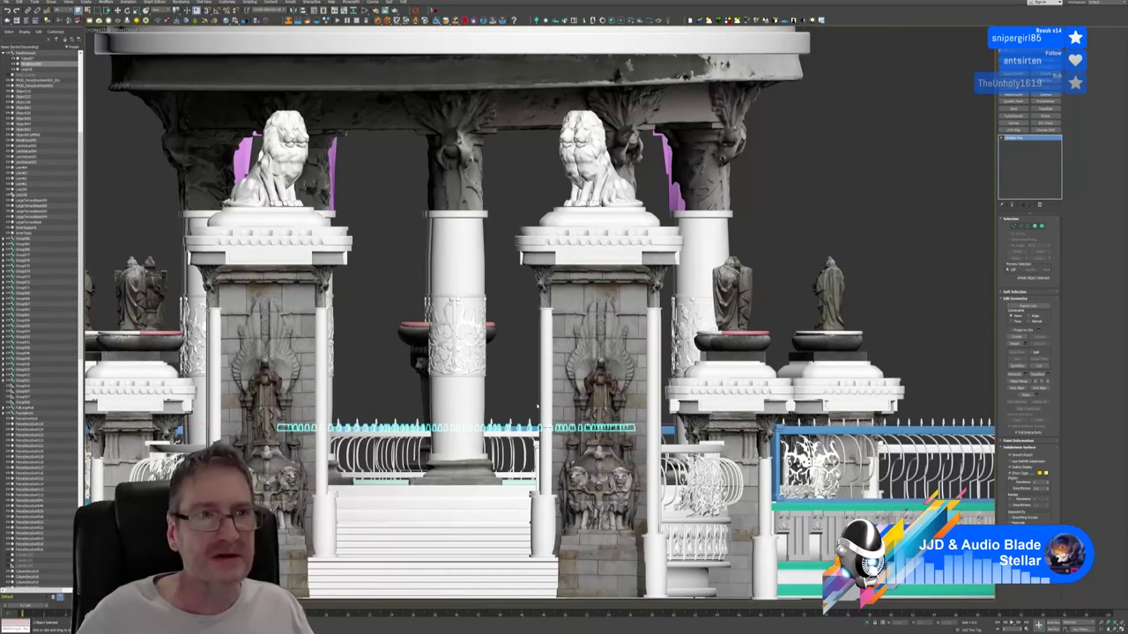
{"action": "scroll", "coordinate": [537, 403], "scroll_direction": "down", "scroll_amount": 2}
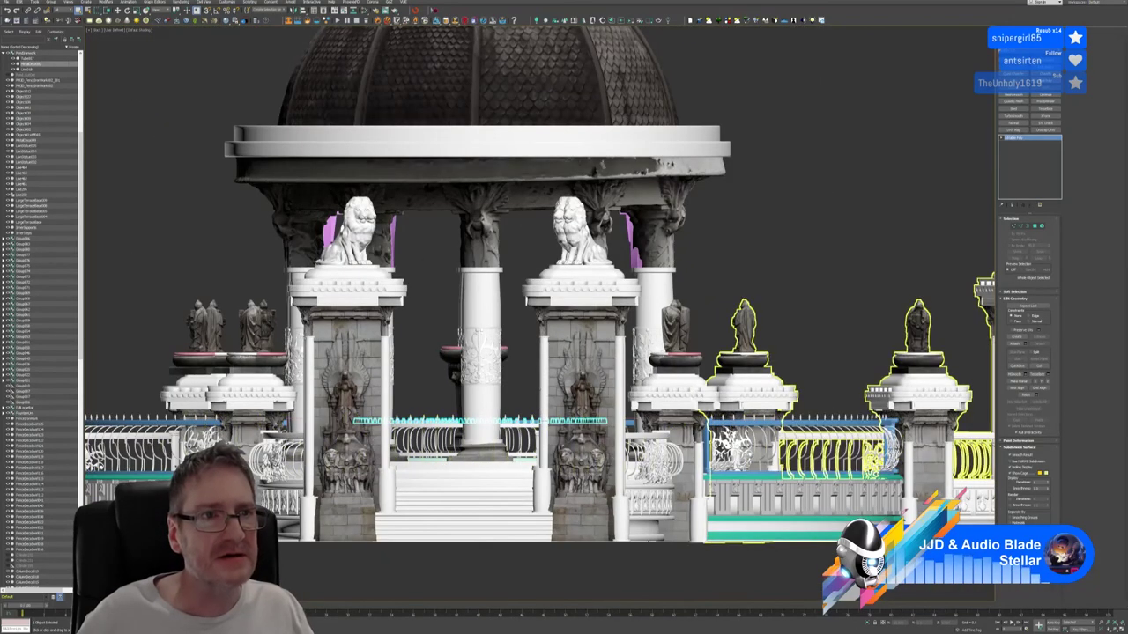
{"action": "key", "text": "alt+w"}
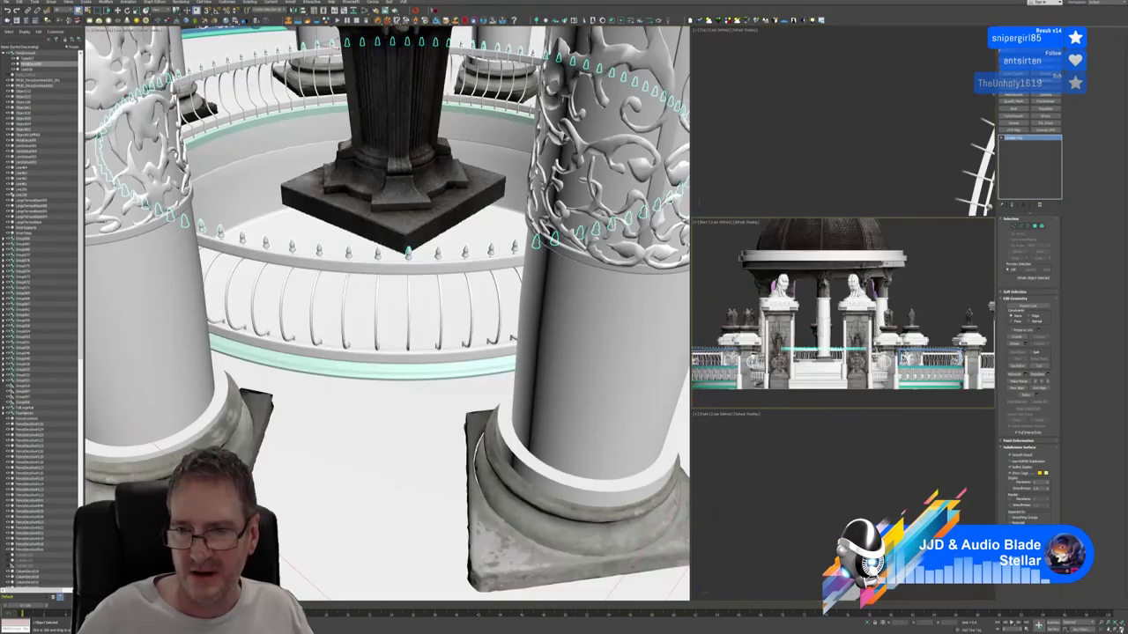
{"action": "scroll", "coordinate": [837, 154], "scroll_direction": "down", "scroll_amount": 8}
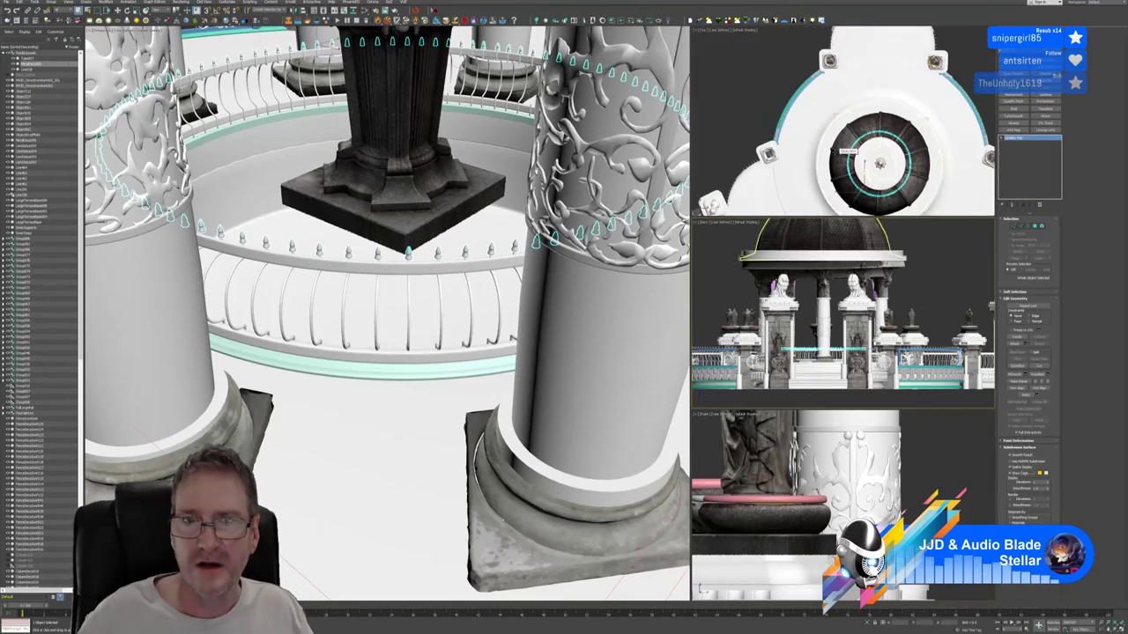
{"action": "scroll", "coordinate": [345, 225], "scroll_direction": "down", "scroll_amount": 4}
{"action": "scroll", "coordinate": [400, 249], "scroll_direction": "down", "scroll_amount": 8}
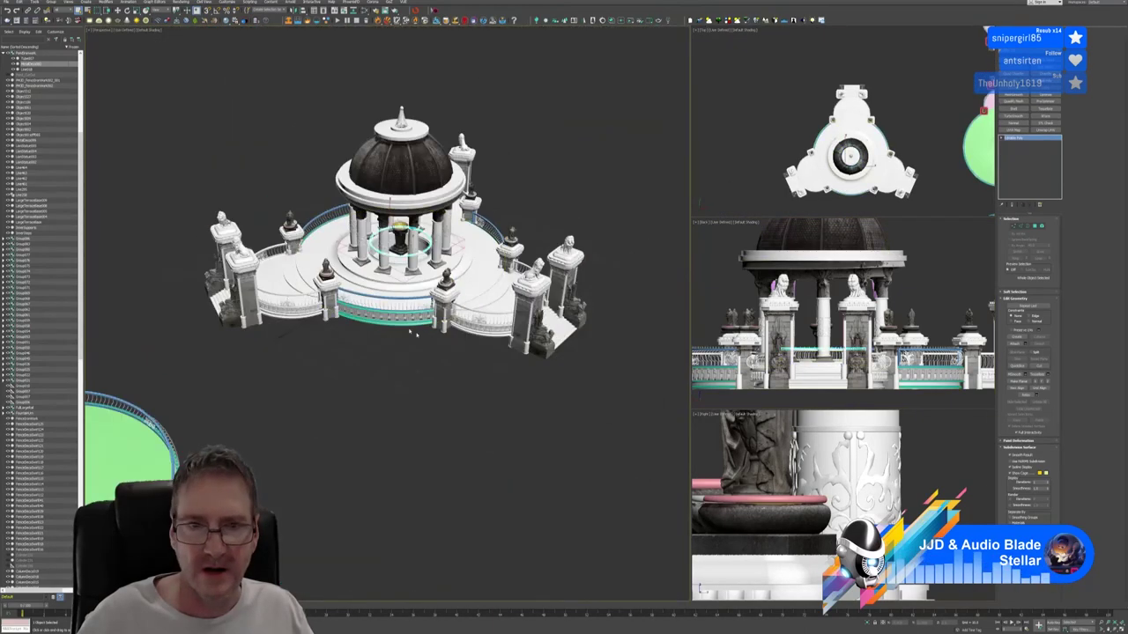
{"action": "scroll", "coordinate": [410, 402], "scroll_direction": "up", "scroll_amount": 3}
{"action": "middle_click_drag", "start_coordinate": [396, 367], "coordinate": [370, 442]}
{"action": "scroll", "coordinate": [862, 516], "scroll_direction": "down", "scroll_amount": 8}
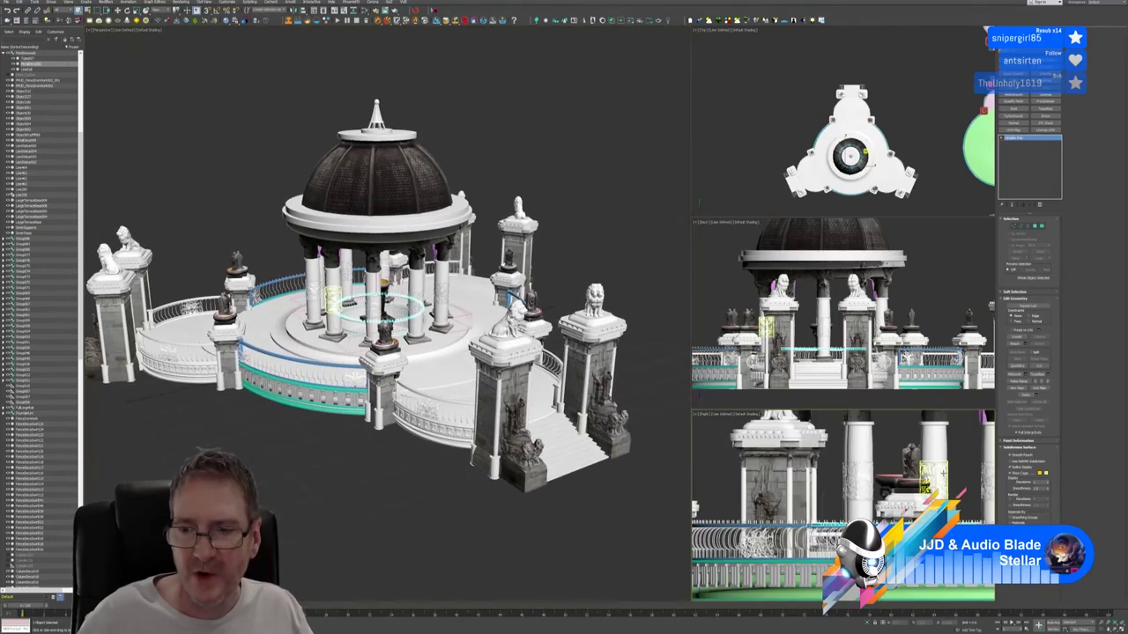
Frame the whole pavilion in the Right, Back and Top views, clear the selection and review the model from a lower angle.
{"action": "scroll", "coordinate": [716, 526], "scroll_direction": "down", "scroll_amount": 6}
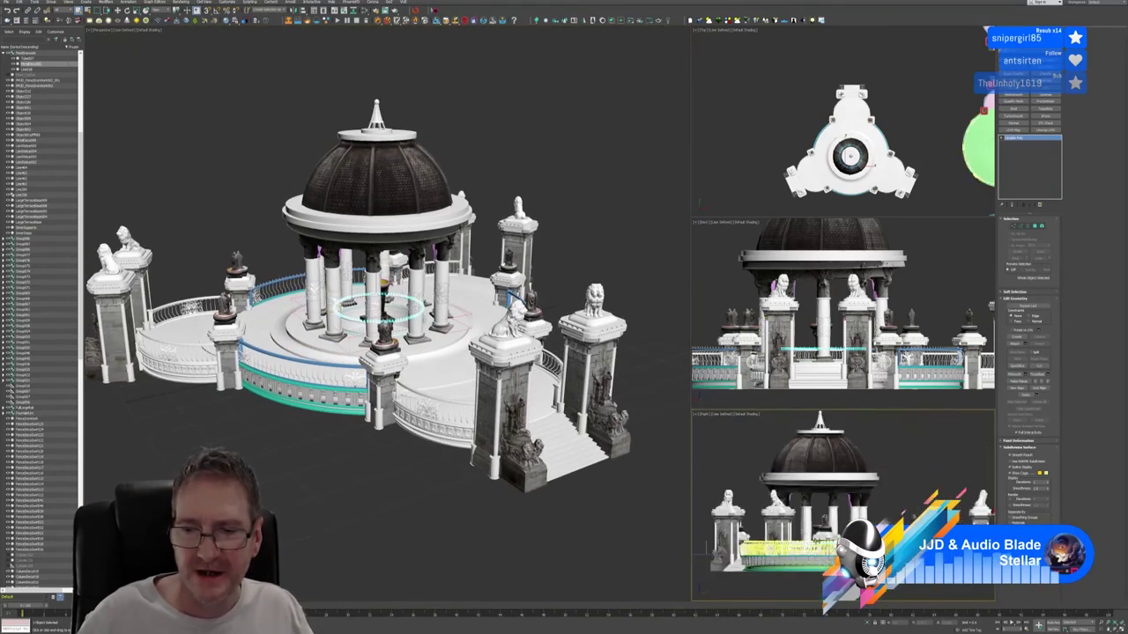
{"action": "scroll", "coordinate": [835, 363], "scroll_direction": "down", "scroll_amount": 6}
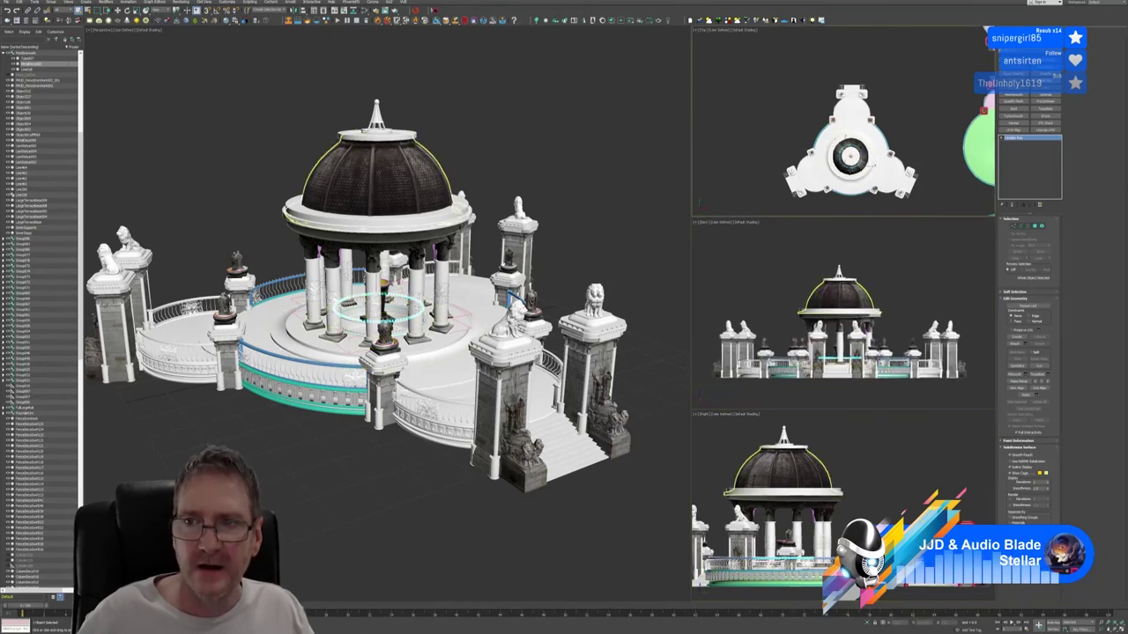
{"action": "scroll", "coordinate": [874, 148], "scroll_direction": "up", "scroll_amount": 4}
{"action": "middle_click_drag", "start_coordinate": [875, 148], "coordinate": [873, 137]}
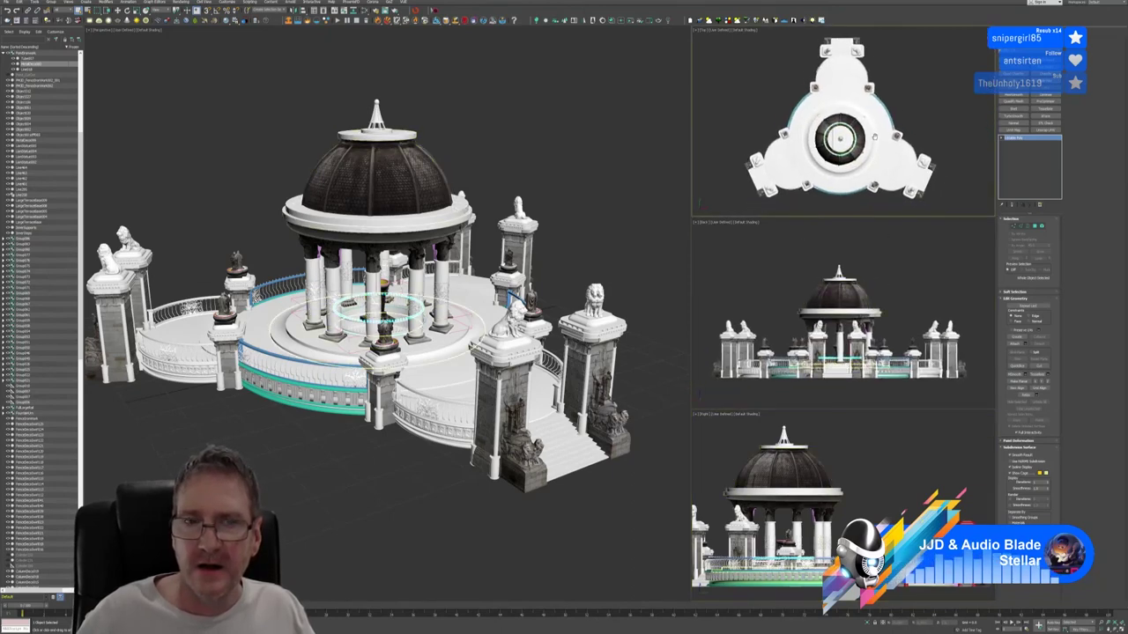
{"action": "middle_click_drag", "start_coordinate": [562, 140], "coordinate": [565, 141]}
{"action": "left_click", "coordinate": [569, 141]}
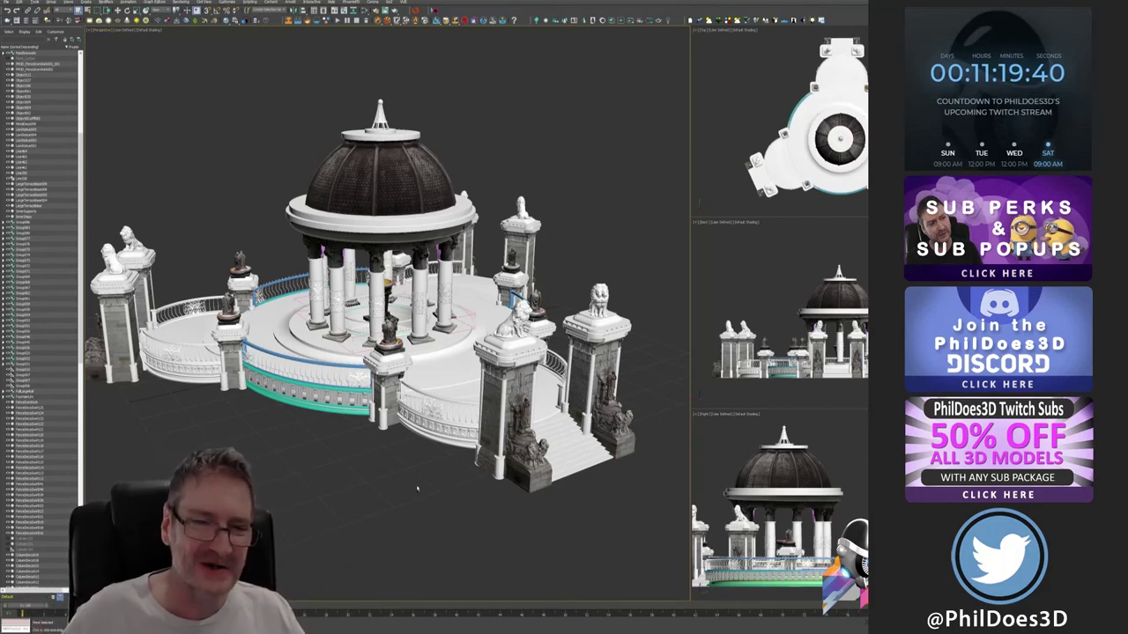
{"action": "middle_click_drag", "start_coordinate": [417, 489], "coordinate": [415, 478], "text": "alt"}
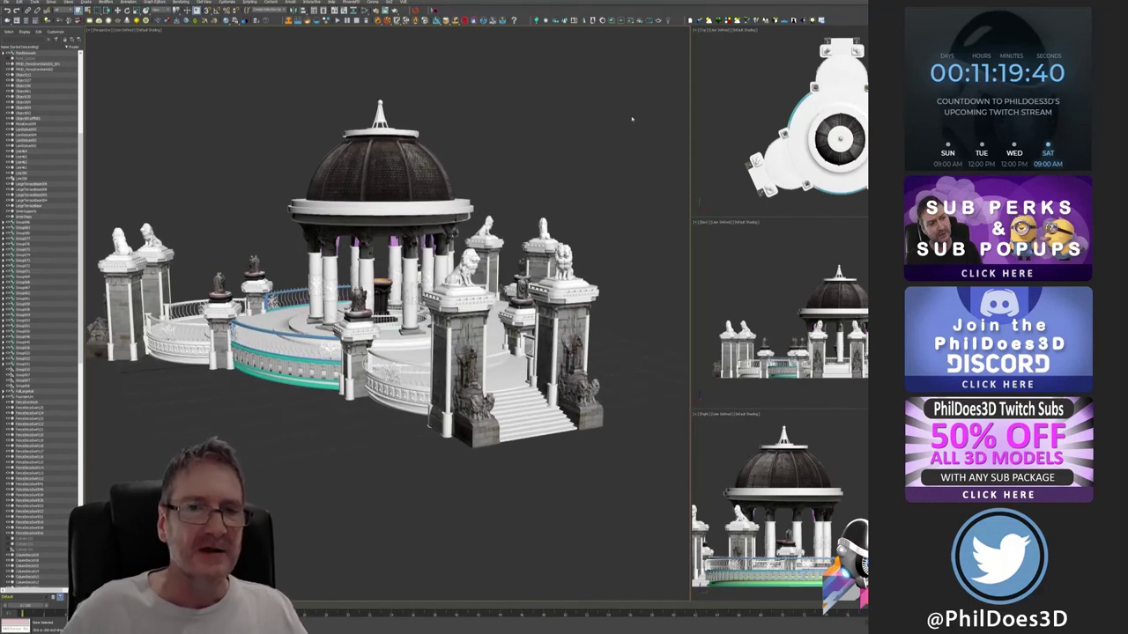